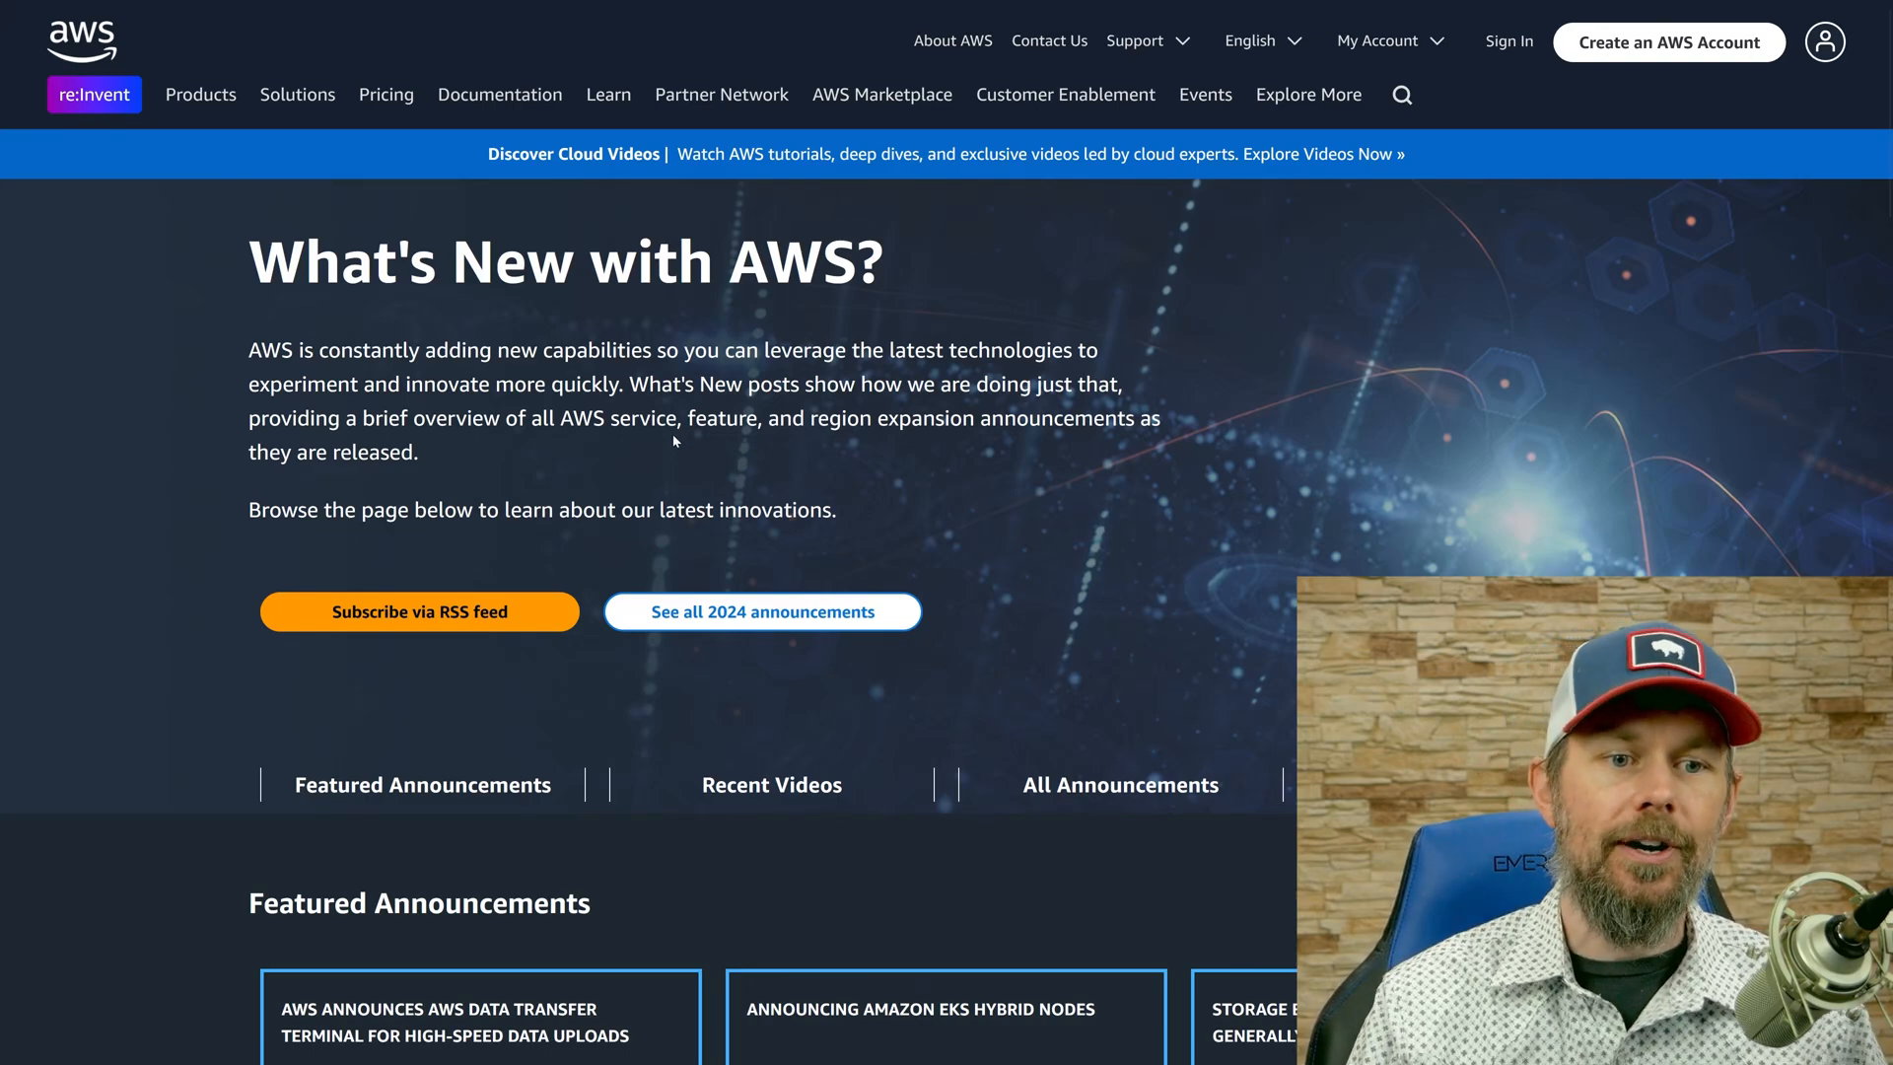
# Search the web for "whats new aws" in a new tab and open the What's New at AWS page.
pyautogui.hotkey('ctrl', 't')
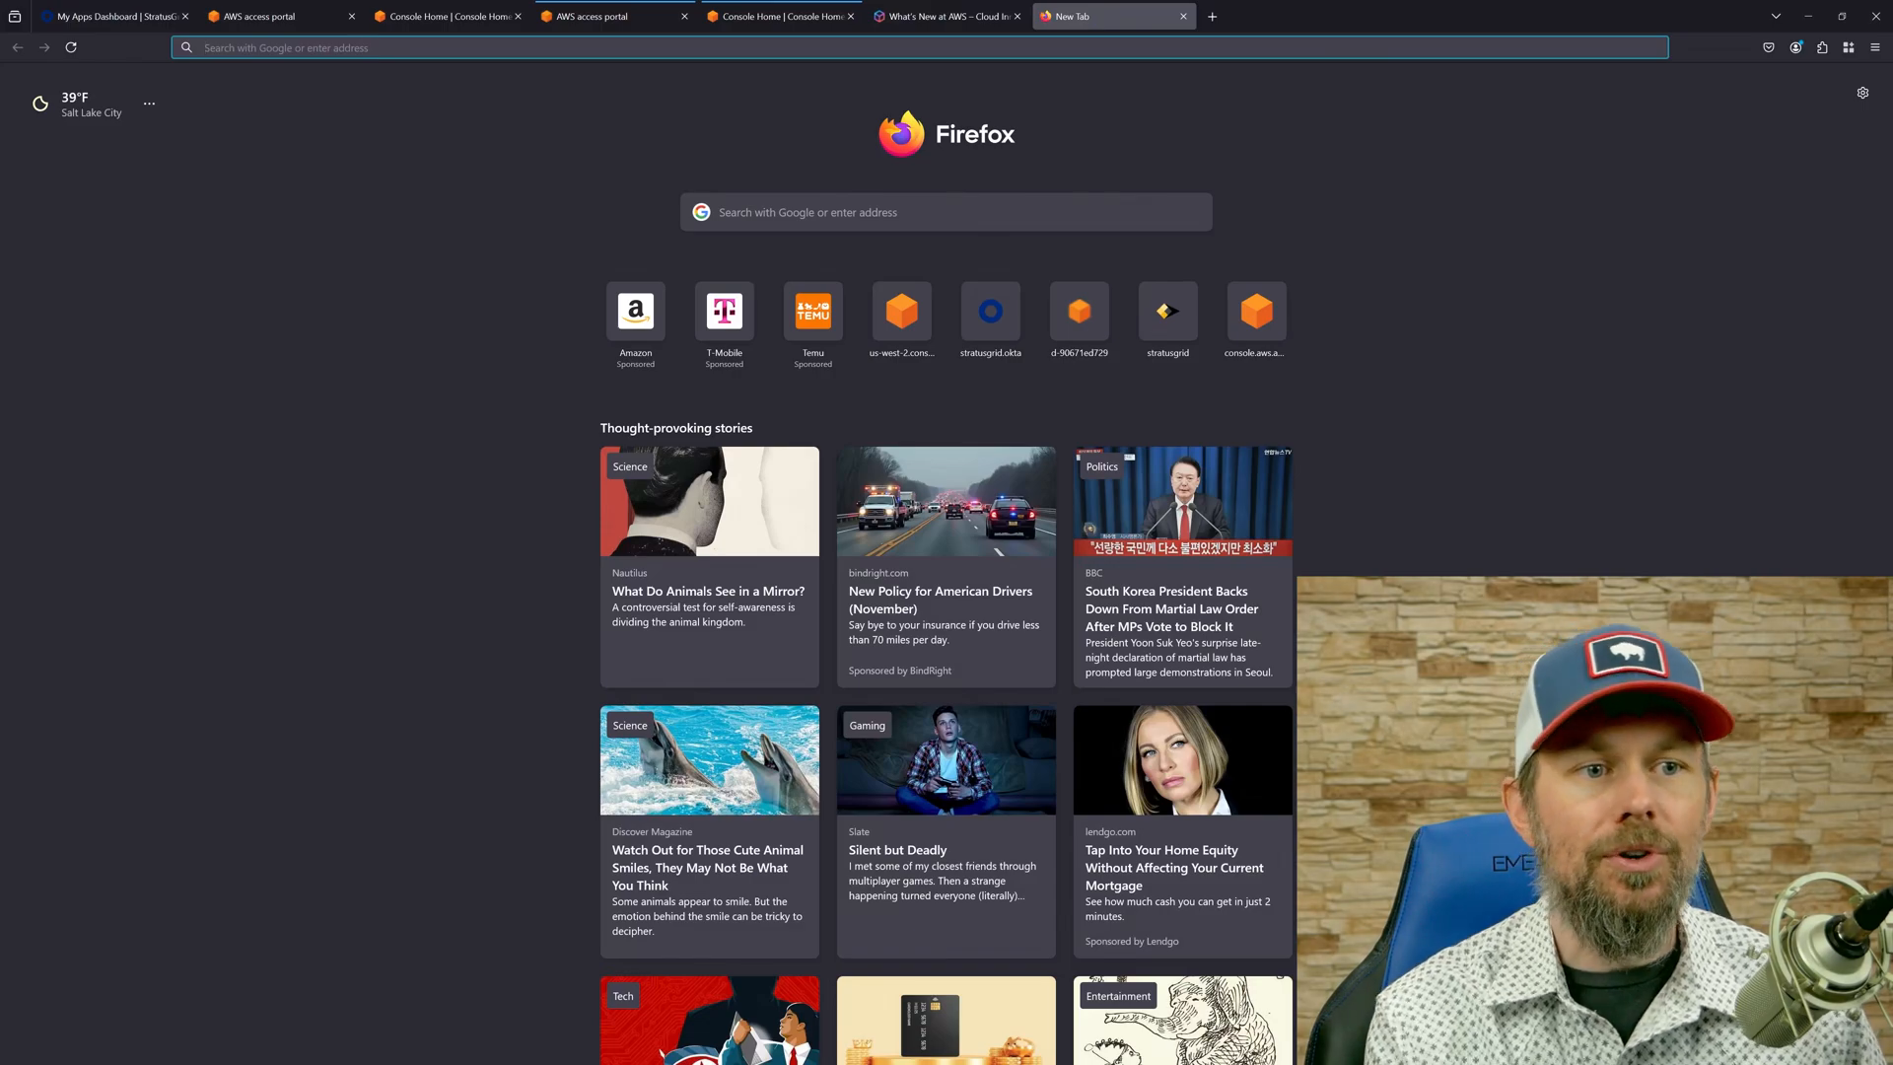
pyautogui.write('whats new aws')
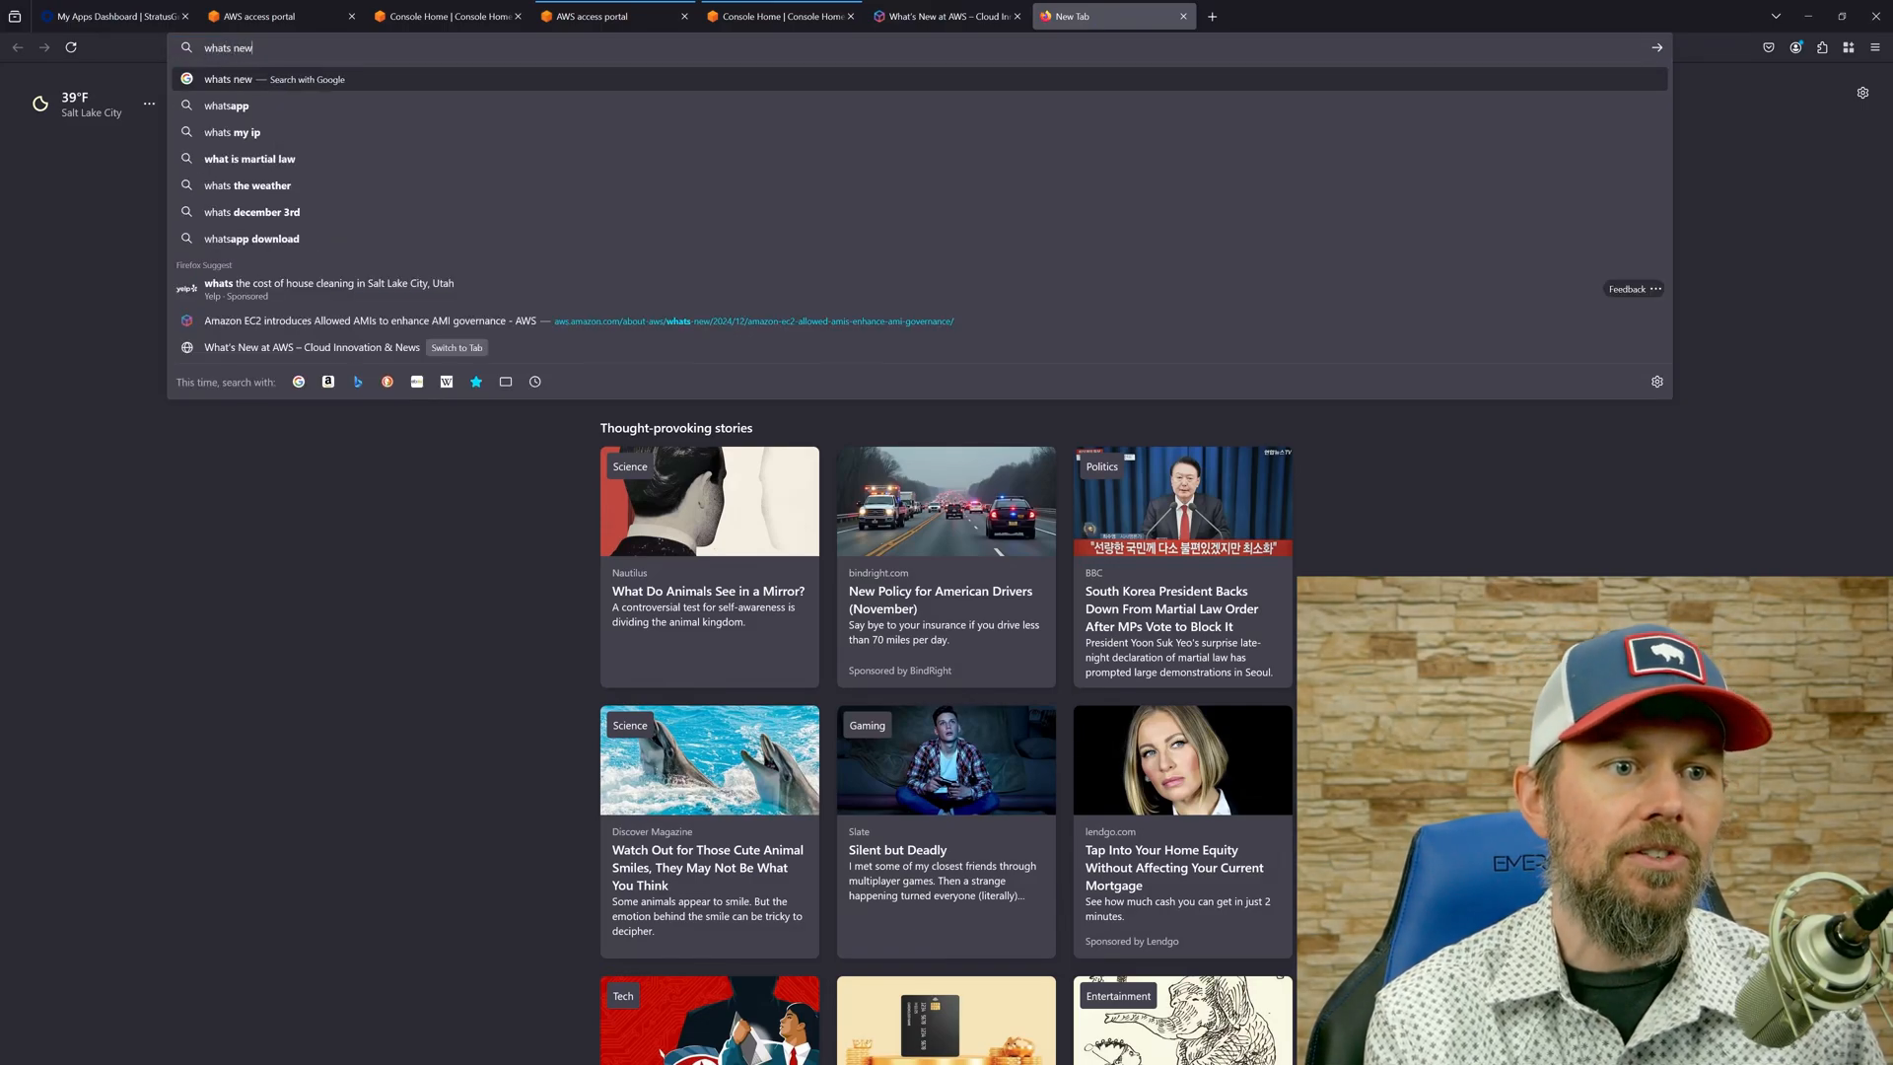
pyautogui.press('Return')
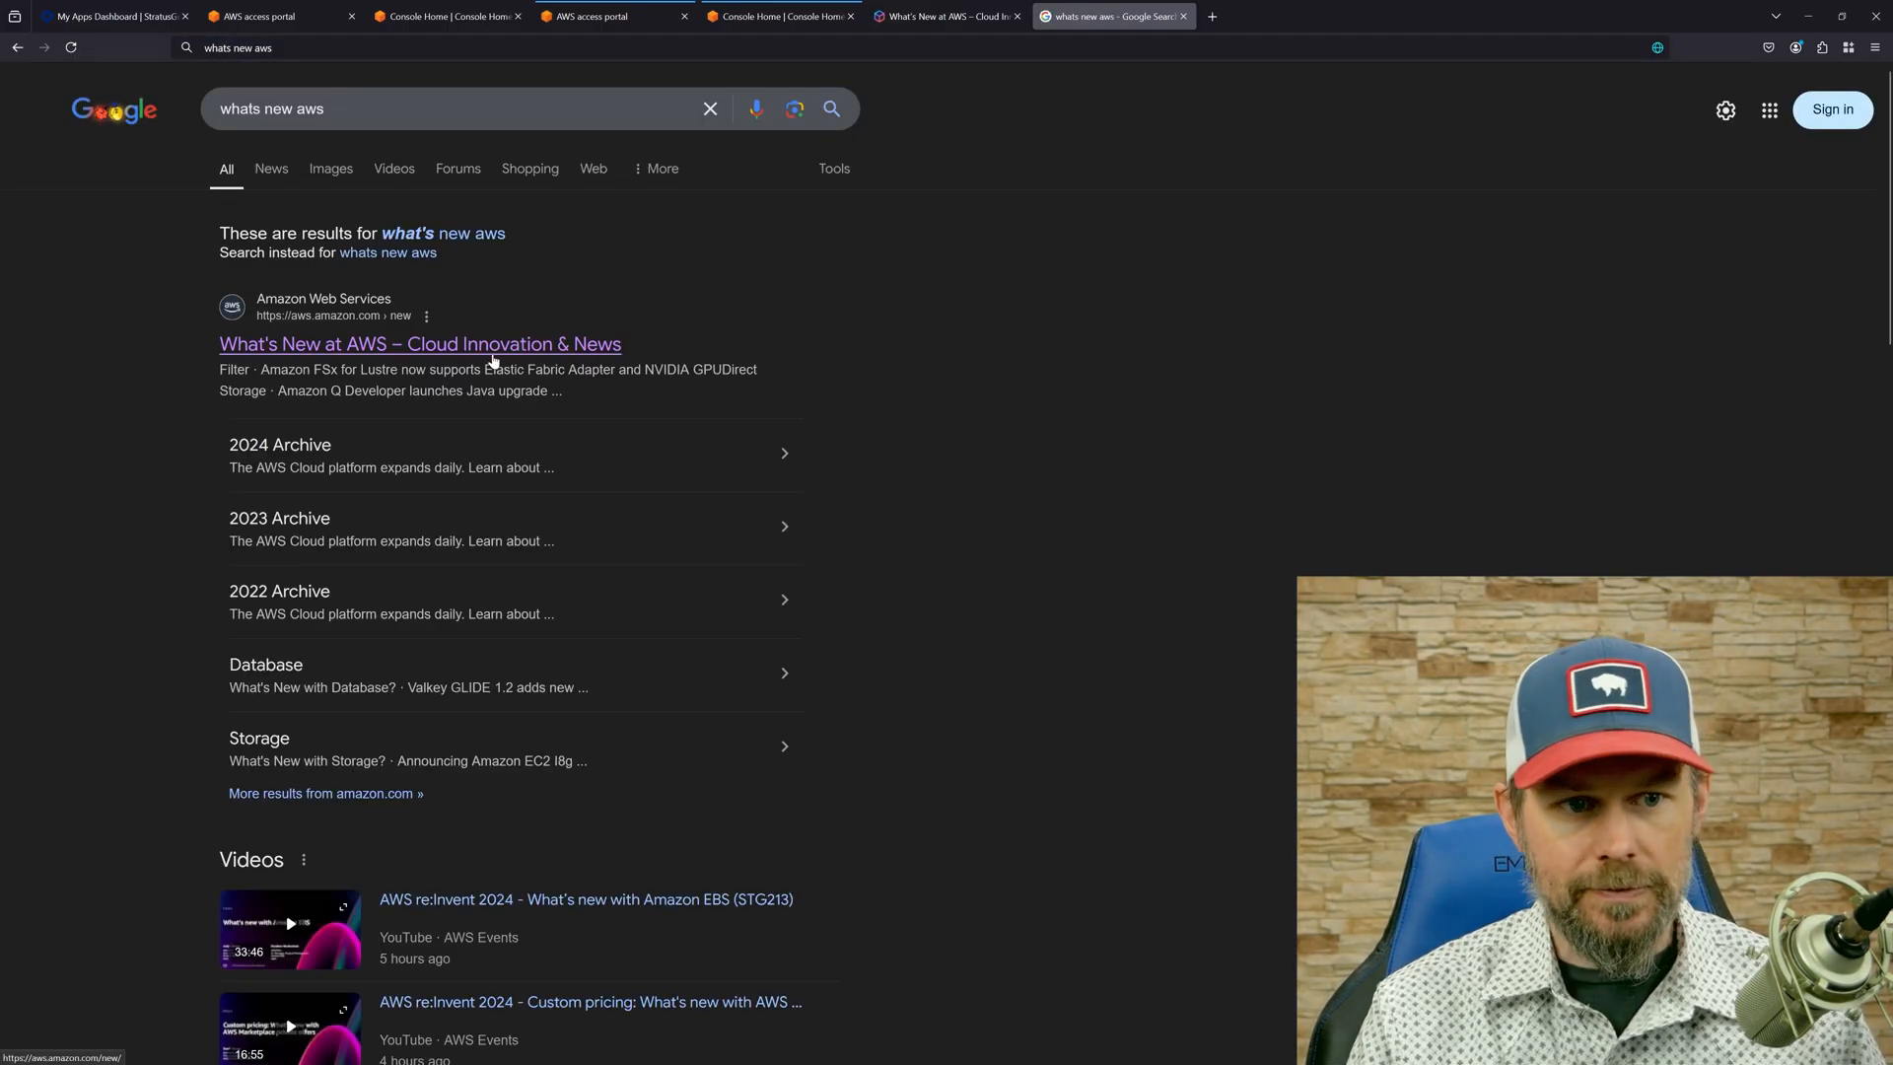
pyautogui.click(443, 353)
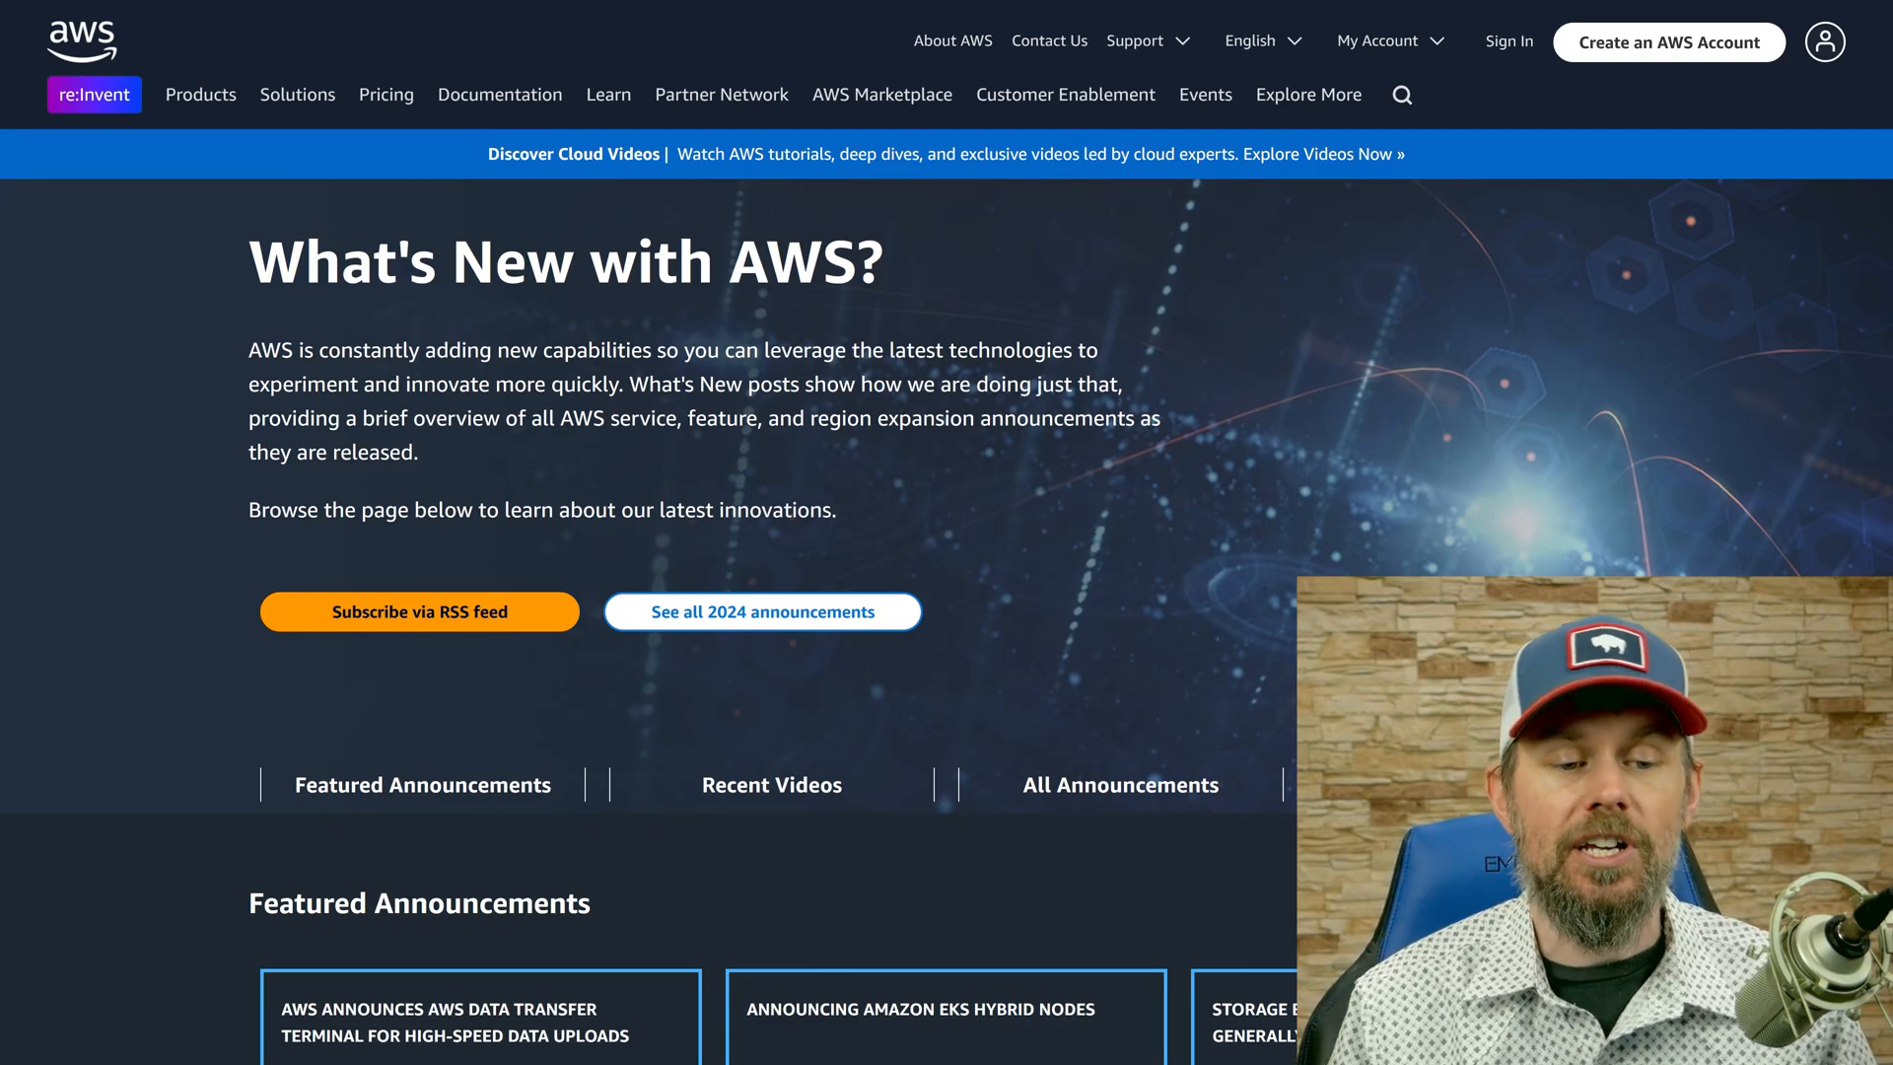
# Clear the existing filter text in the What's New Feed and search the announcements for "step".
pyautogui.scroll(-10, 799, 477)
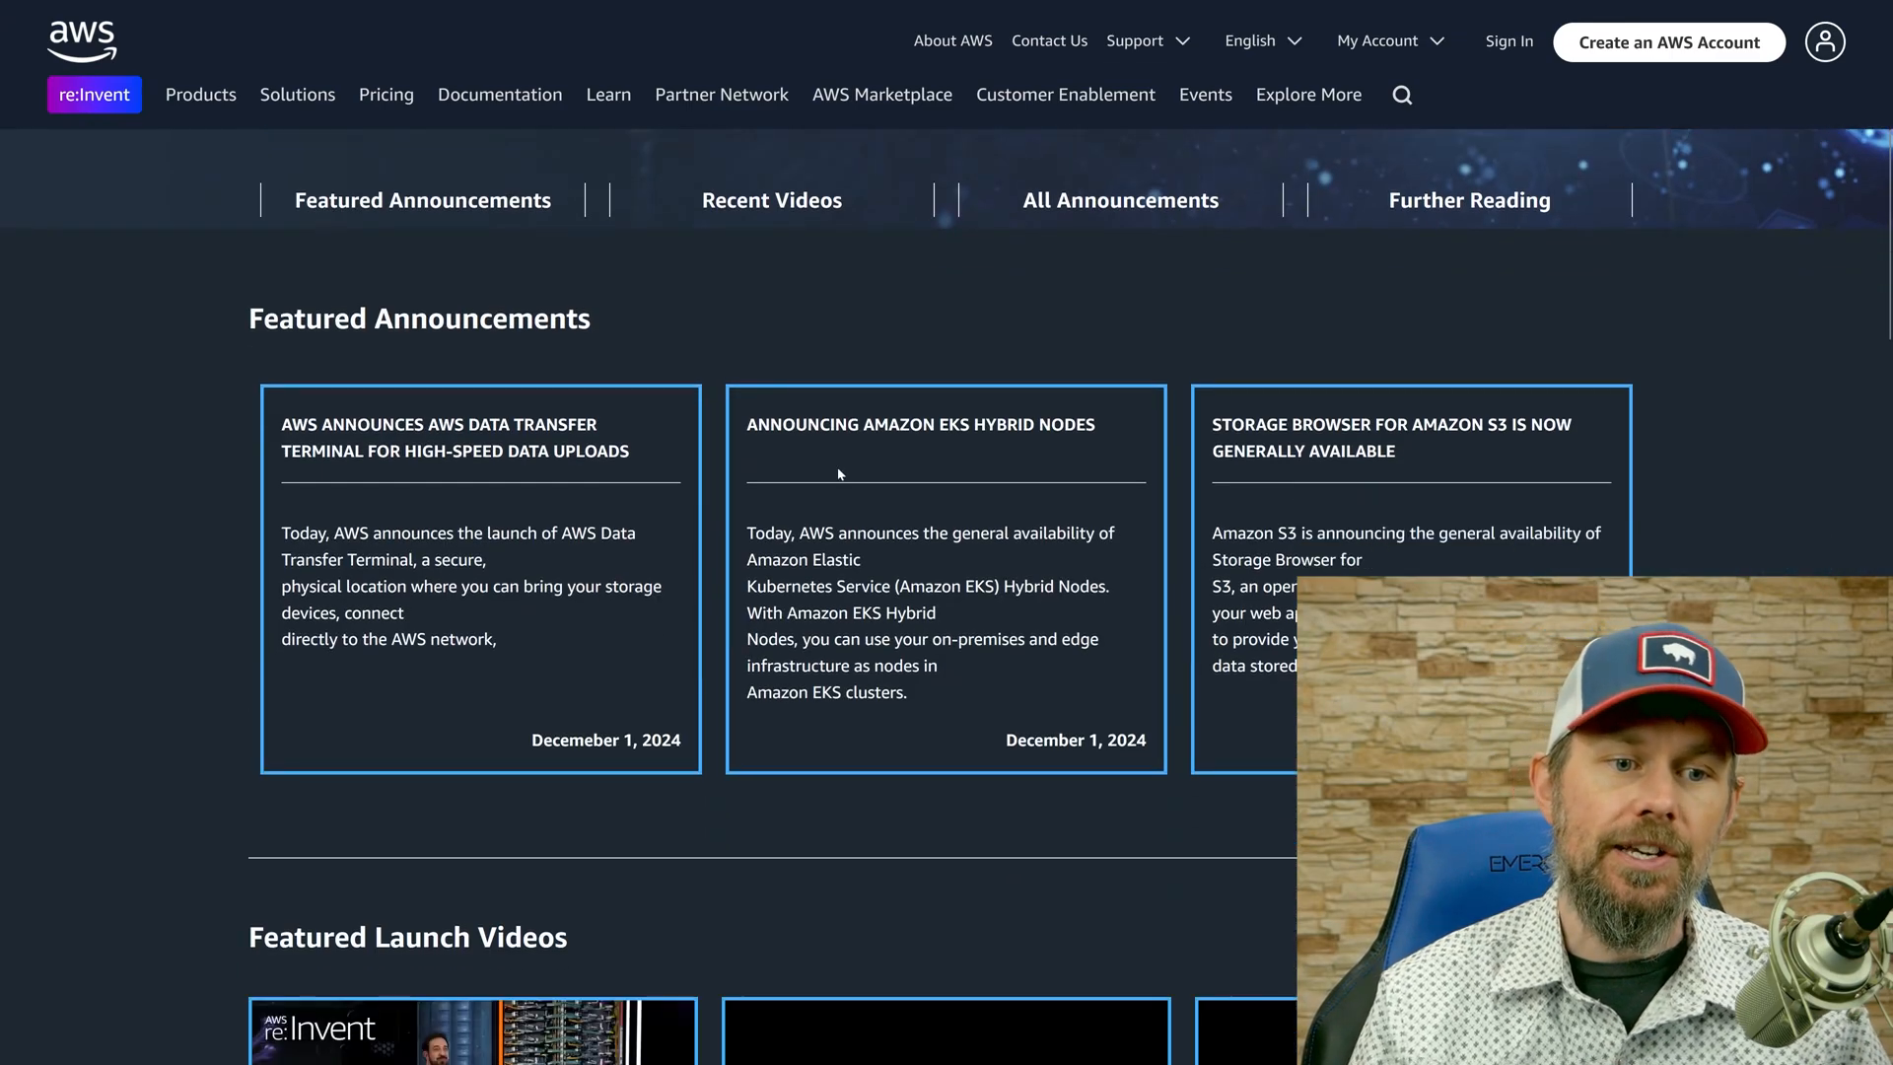
pyautogui.scroll(3, 799, 477)
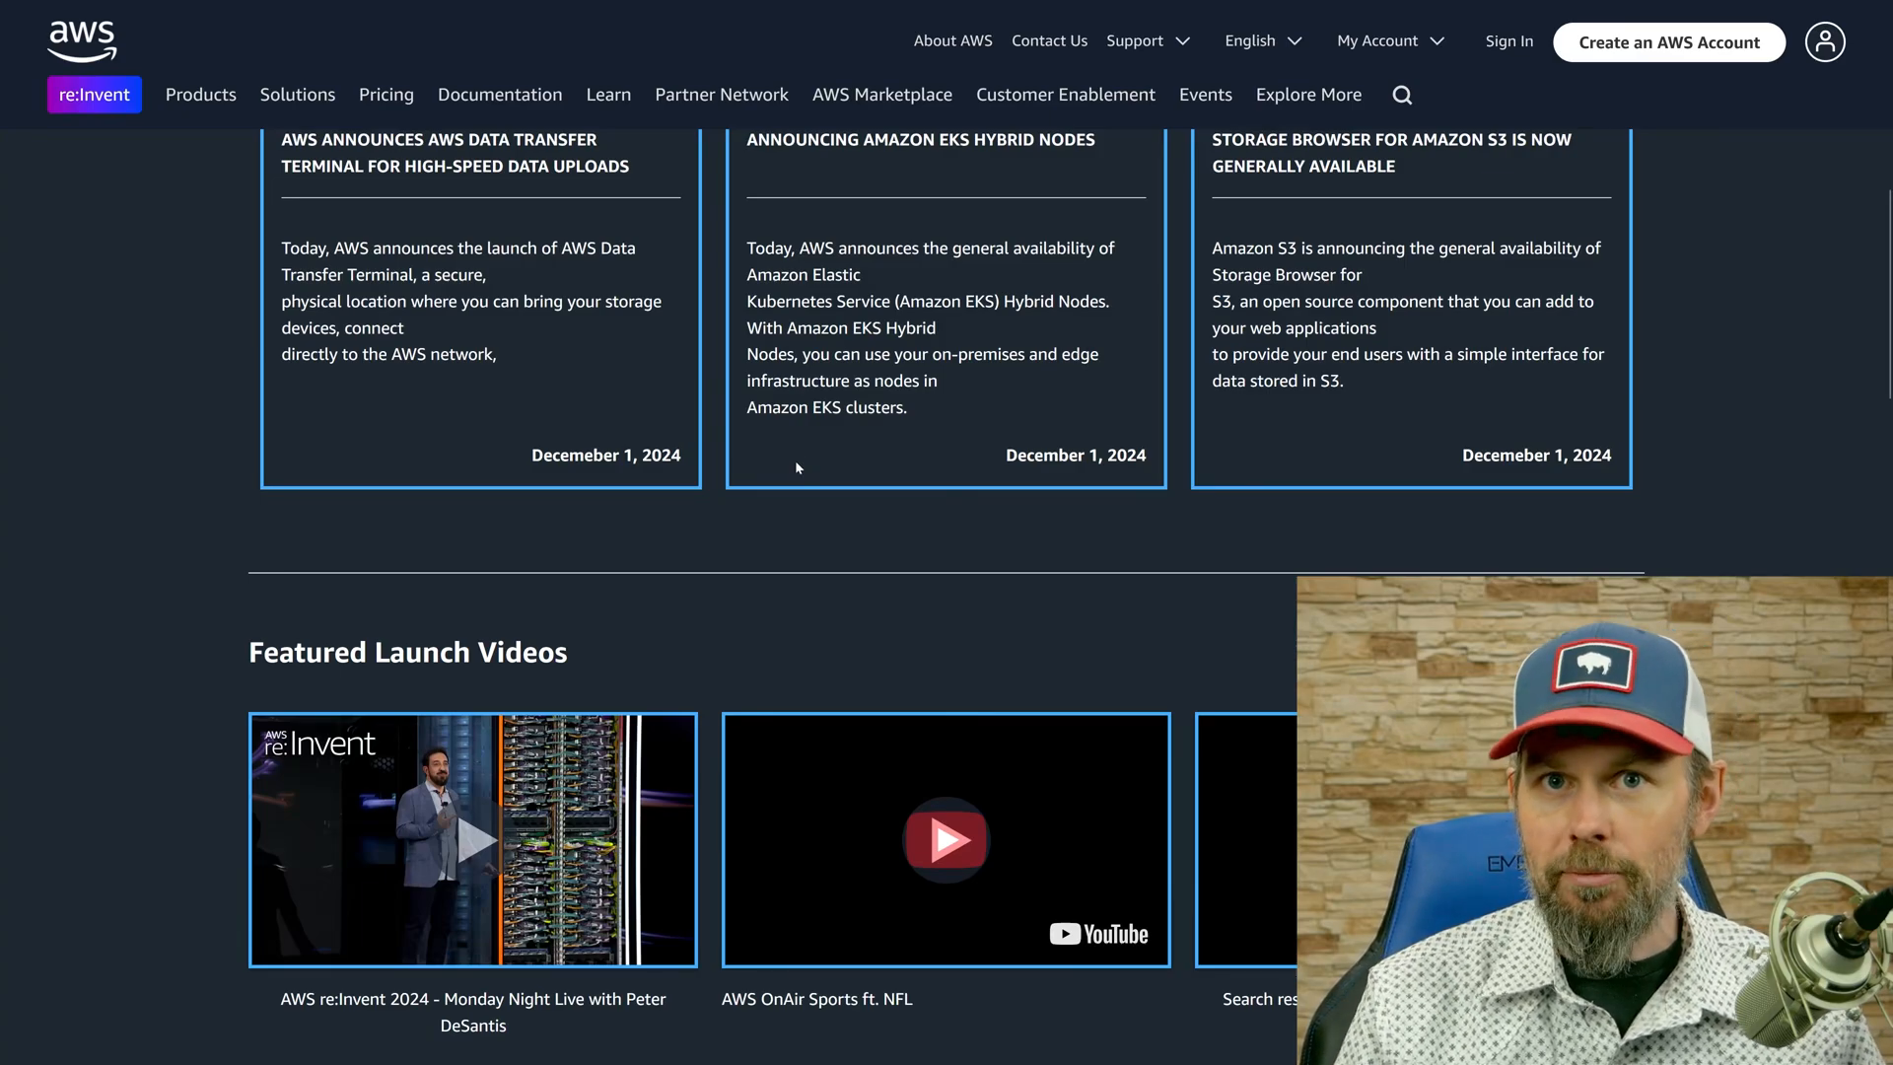
pyautogui.scroll(-10, 797, 468)
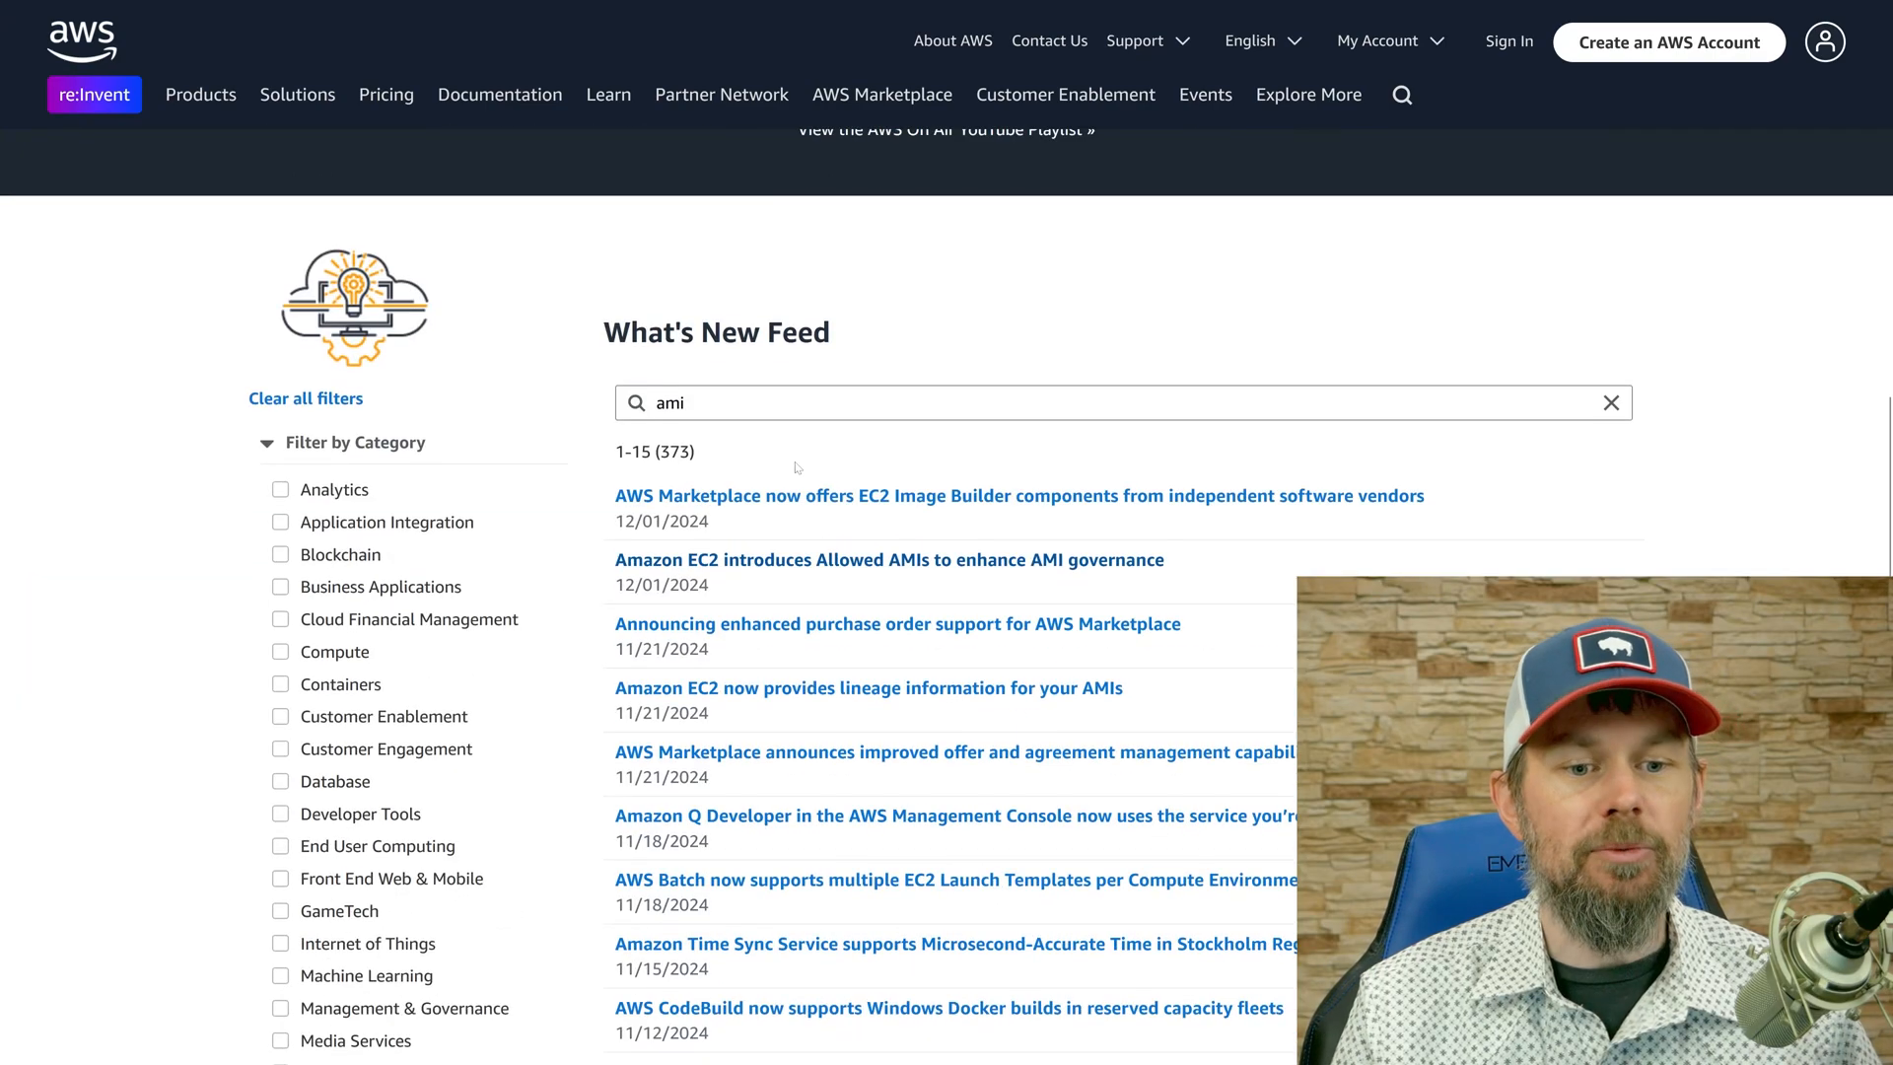
pyautogui.scroll(-1, 919, 213)
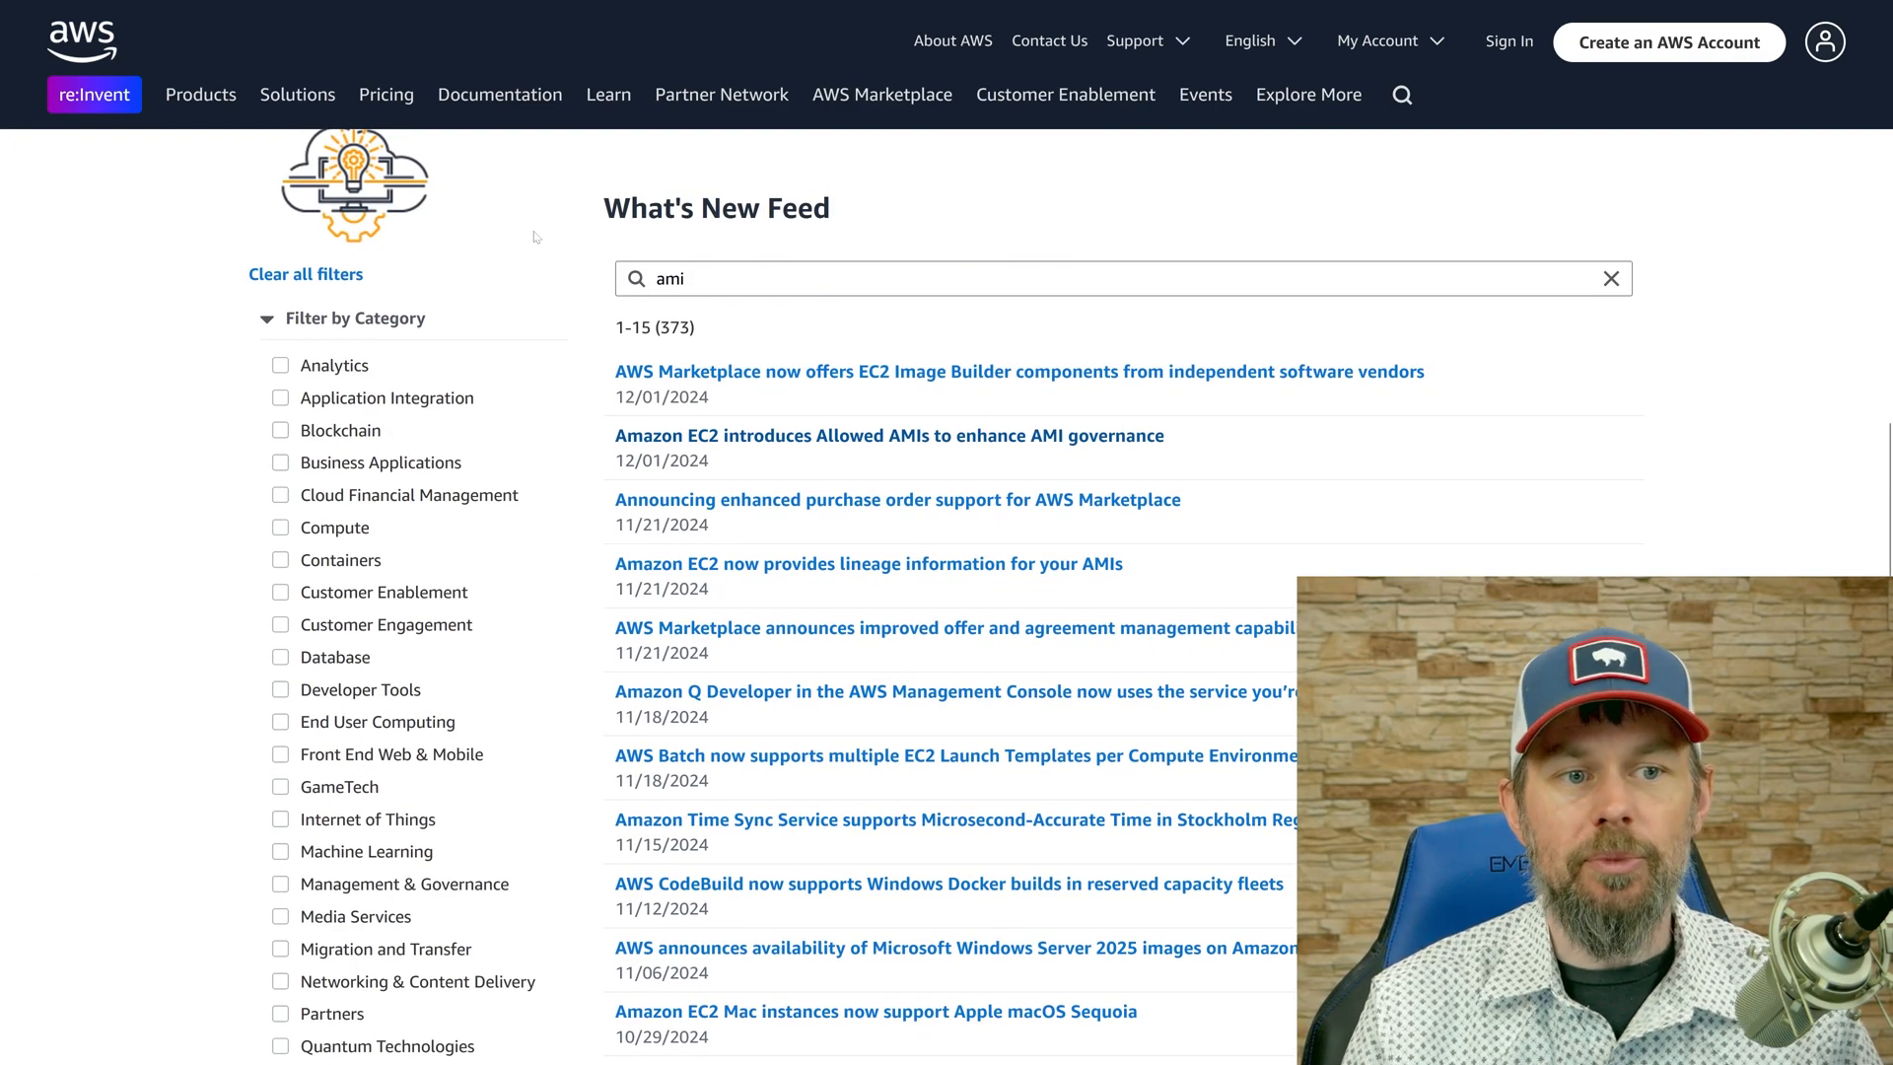
pyautogui.scroll(1, 226, 422)
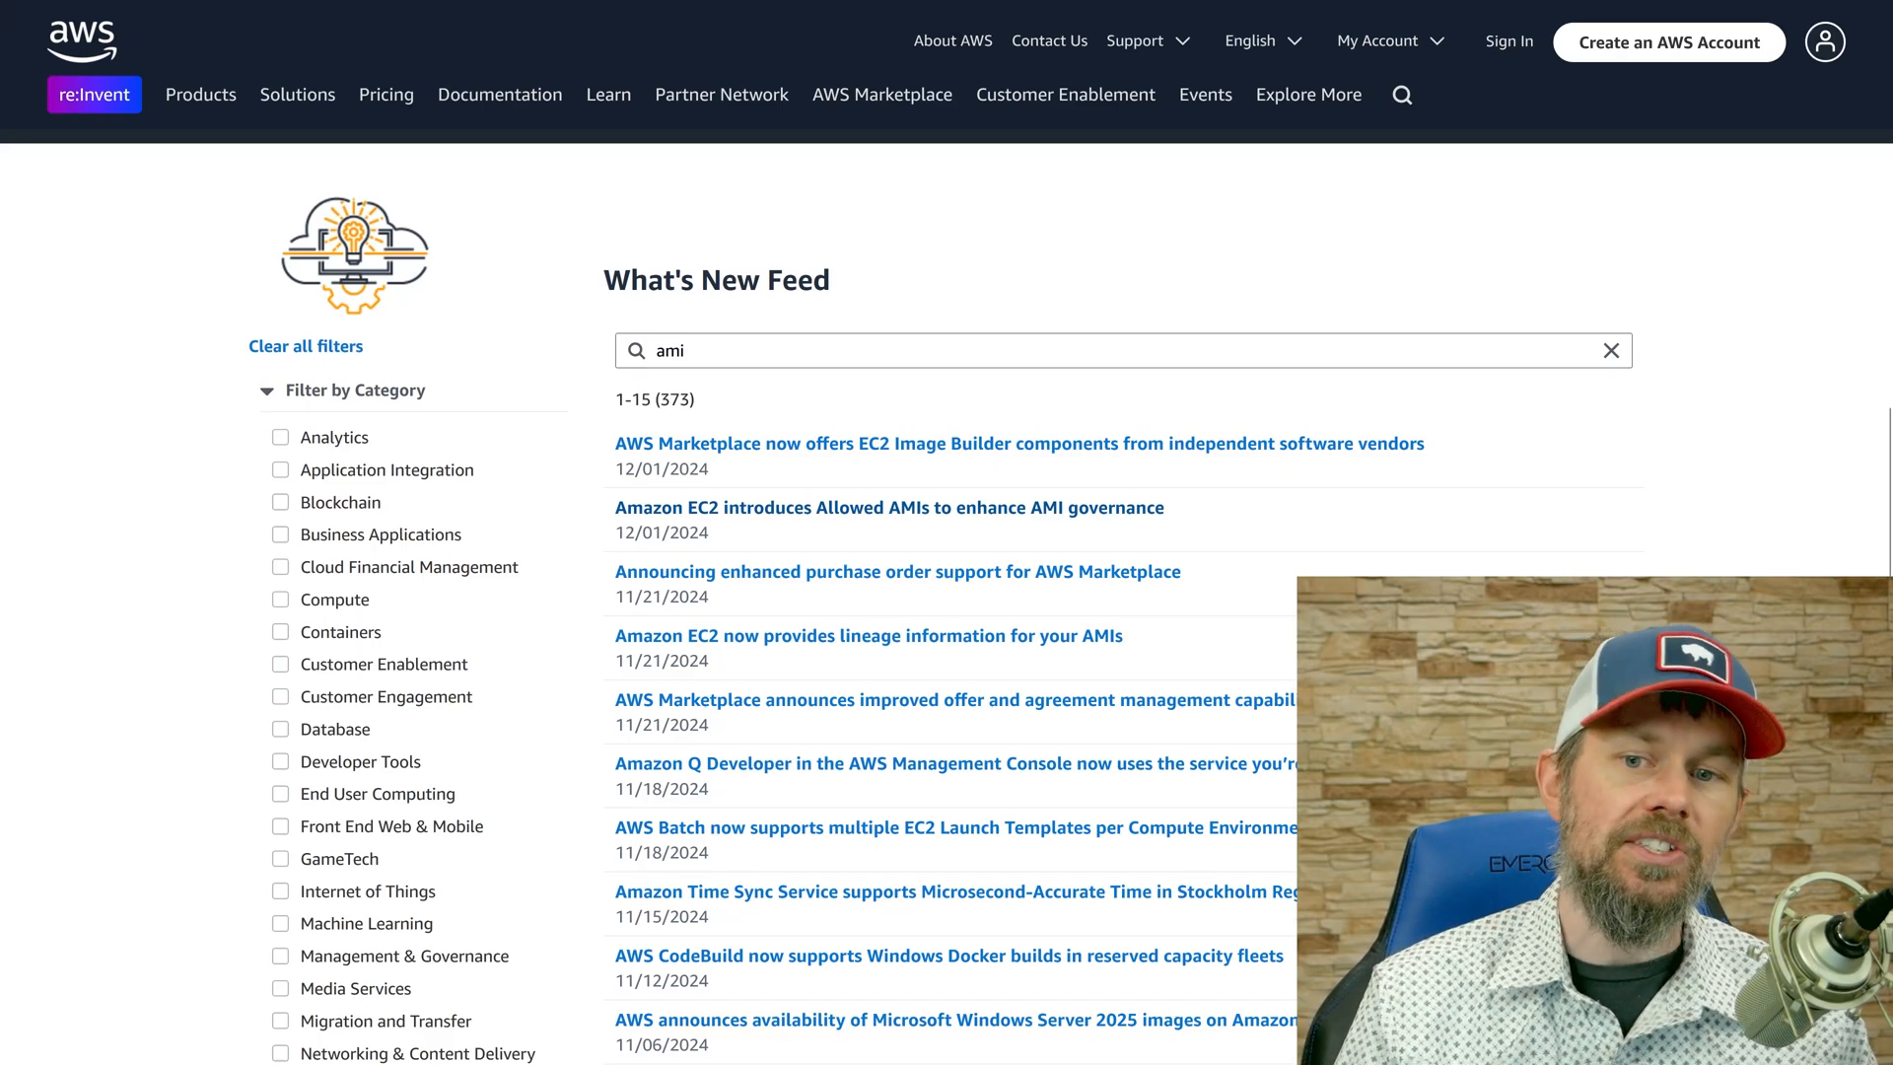
pyautogui.click(1381, 351)
pyautogui.click(1611, 351)
pyautogui.click(1380, 351)
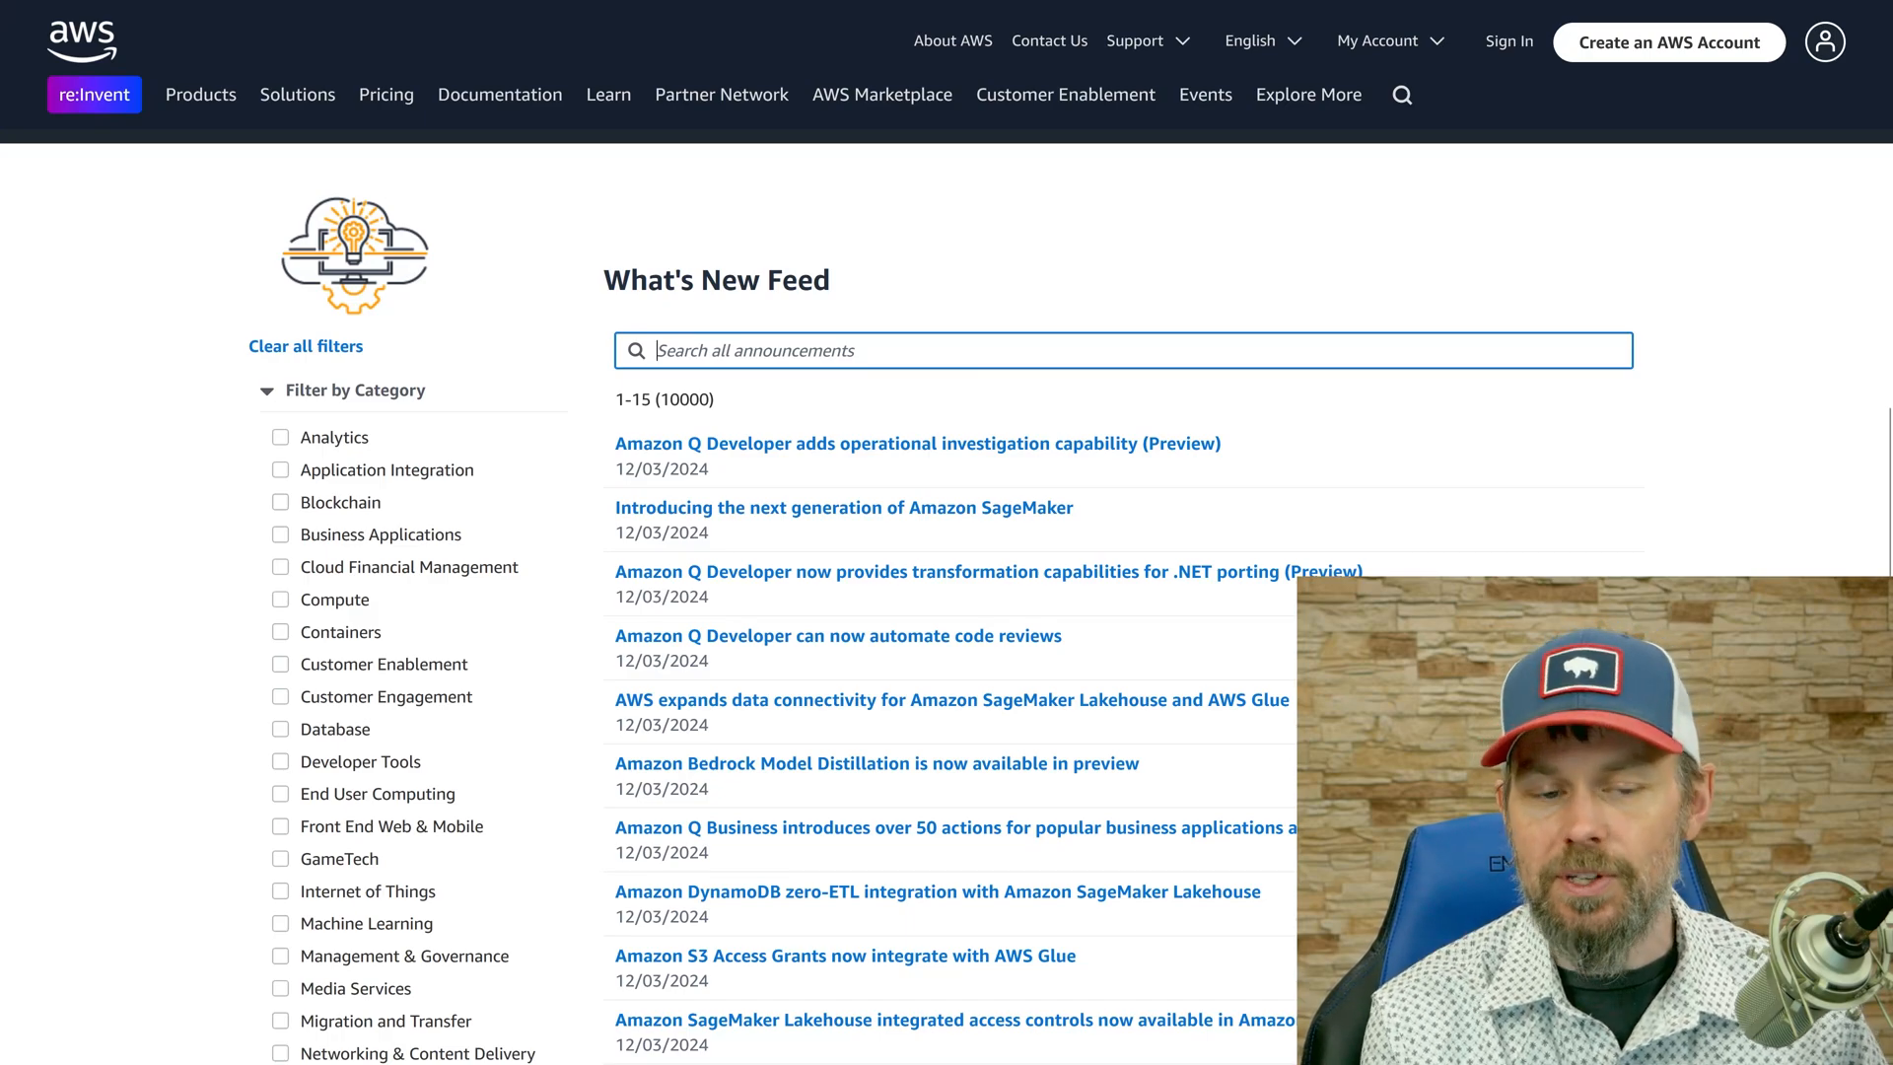
pyautogui.write('step')
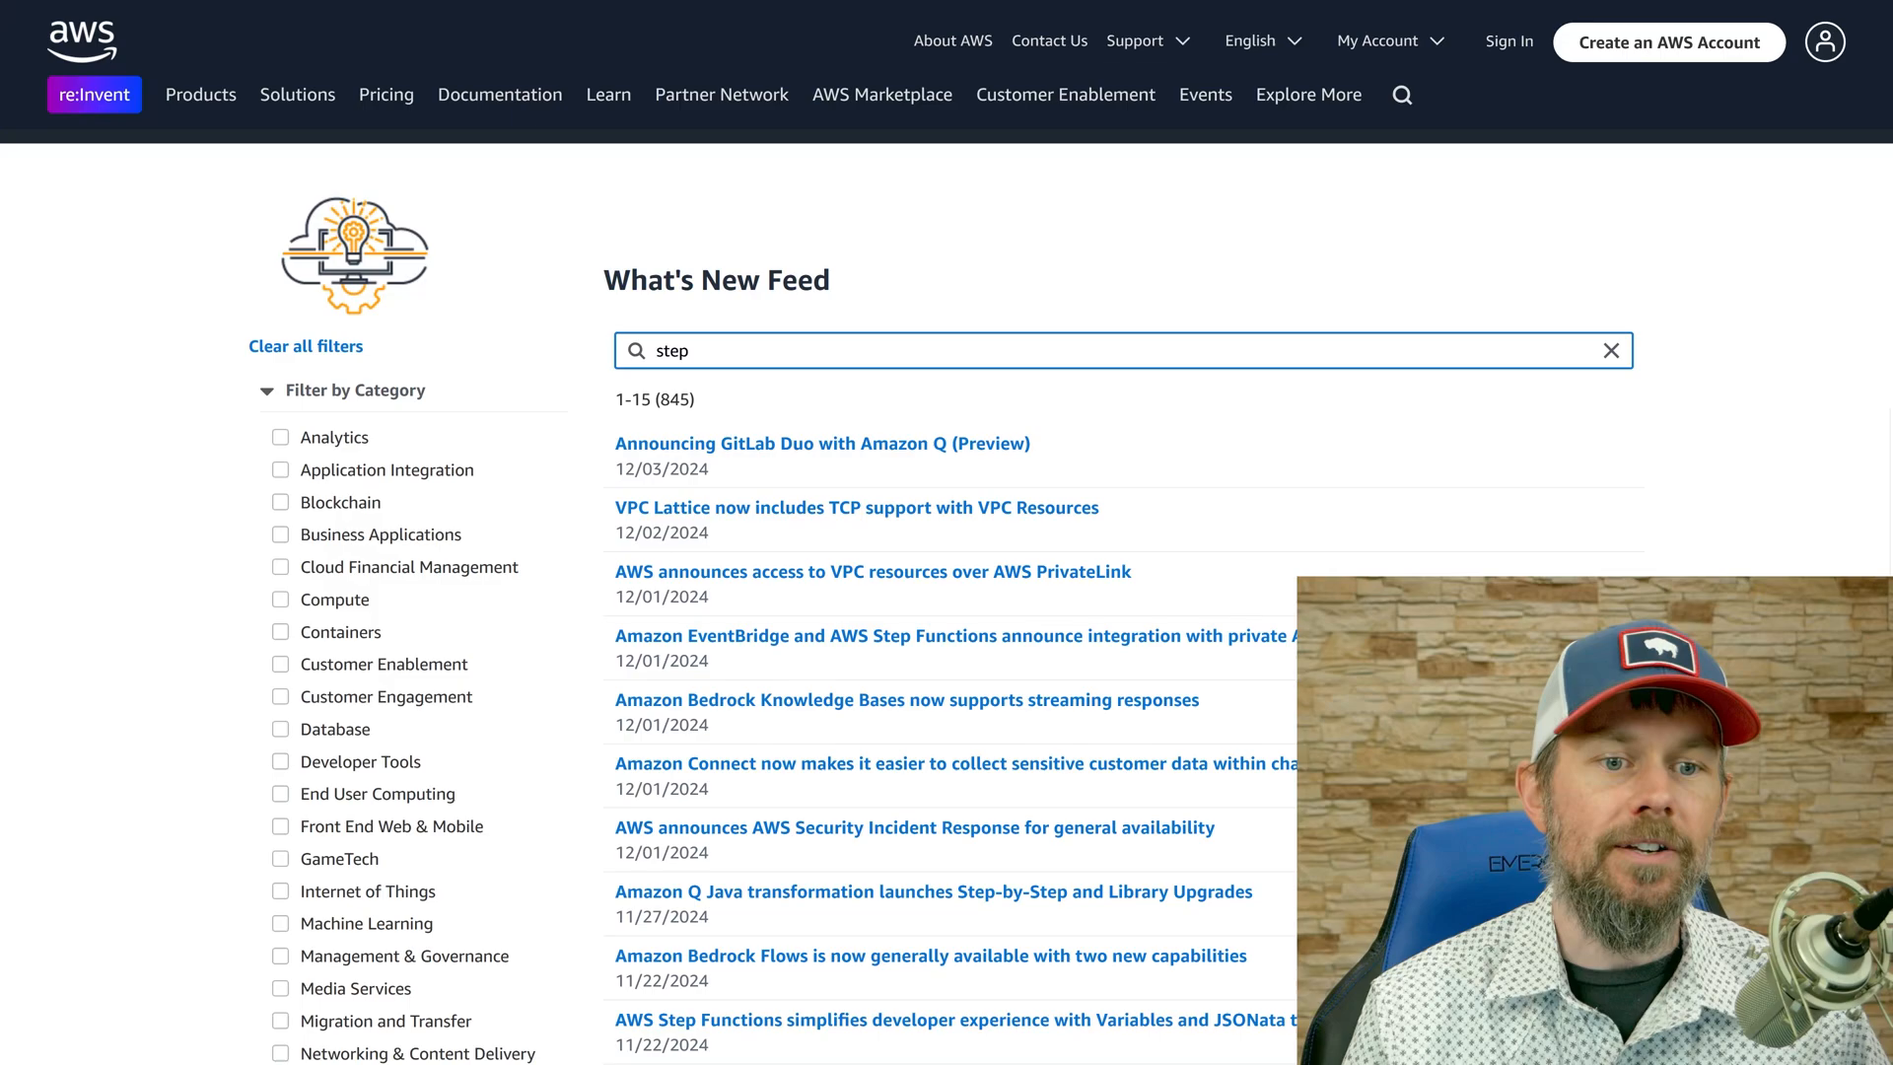
# Examine the filtered announcements and the posting date of the AWS Step Functions Variables and JSONata entry.
pyautogui.scroll(-3, 762, 521)
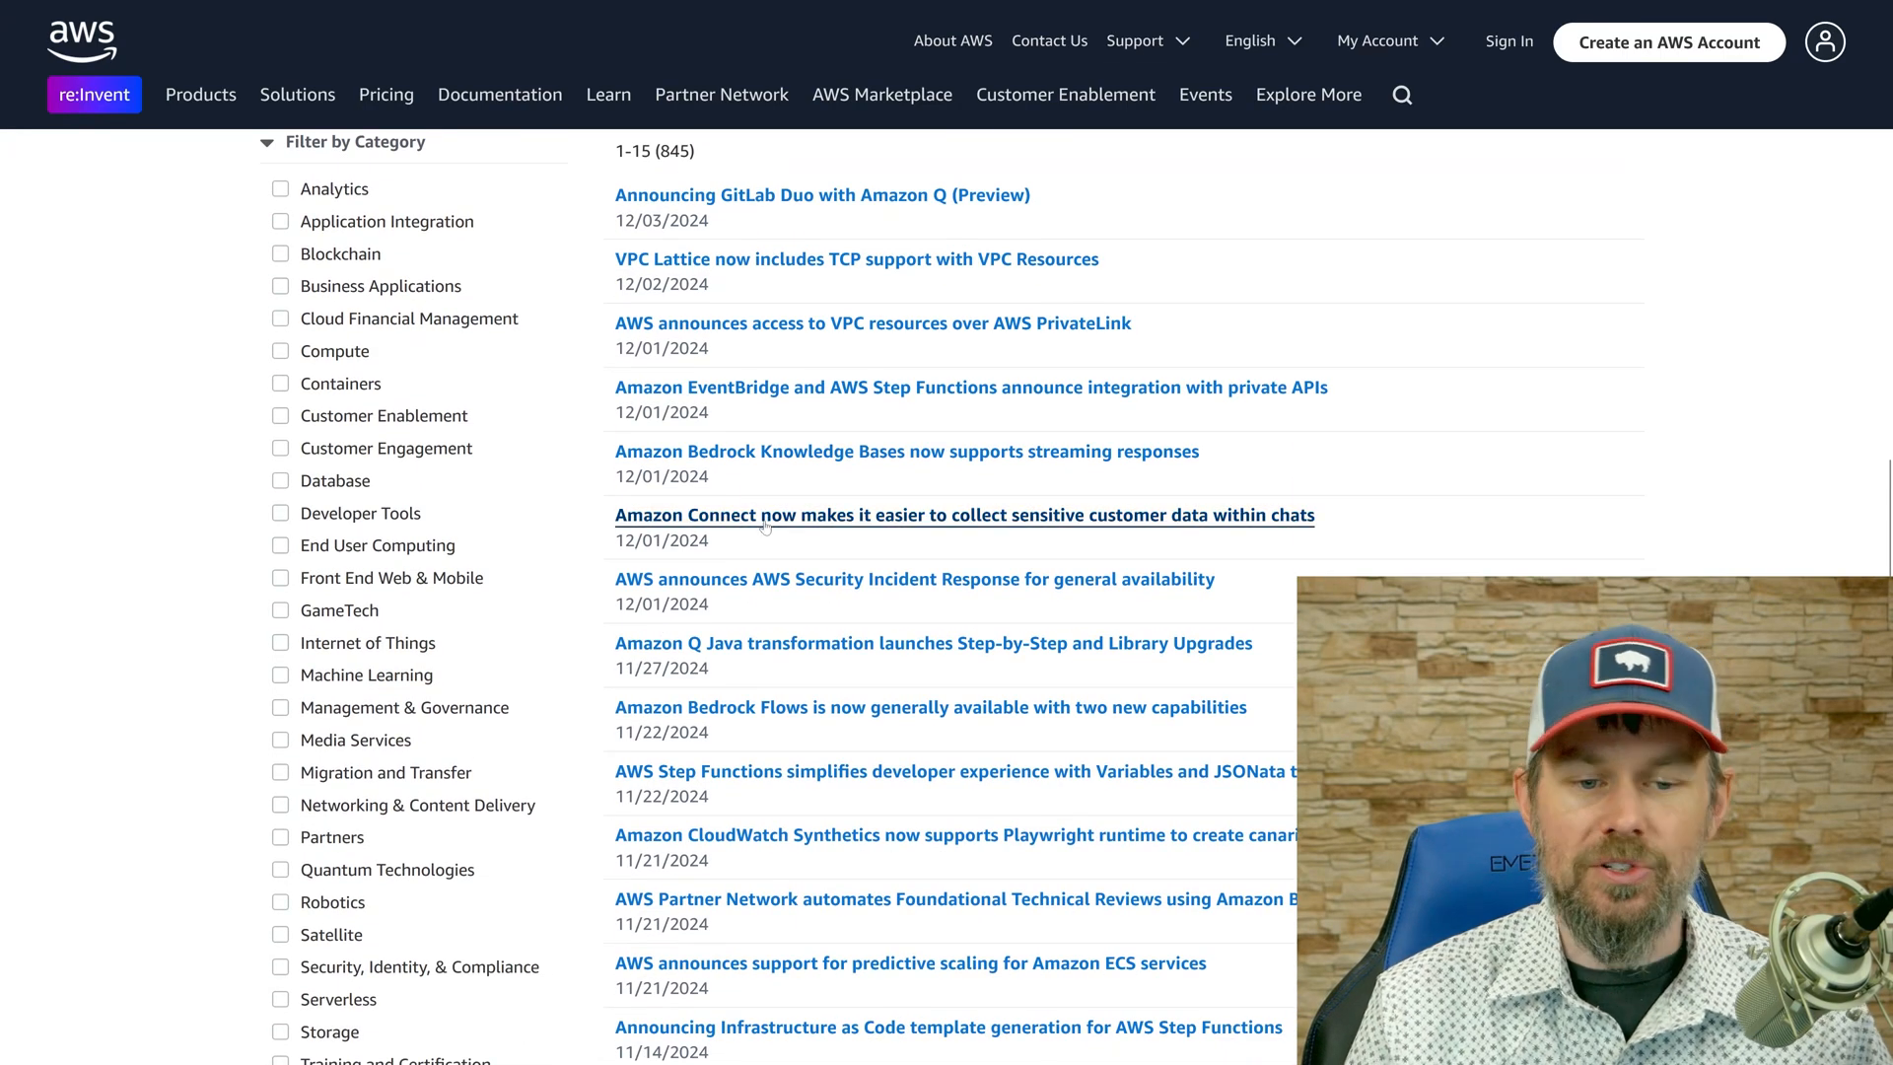
pyautogui.scroll(-3, 700, 527)
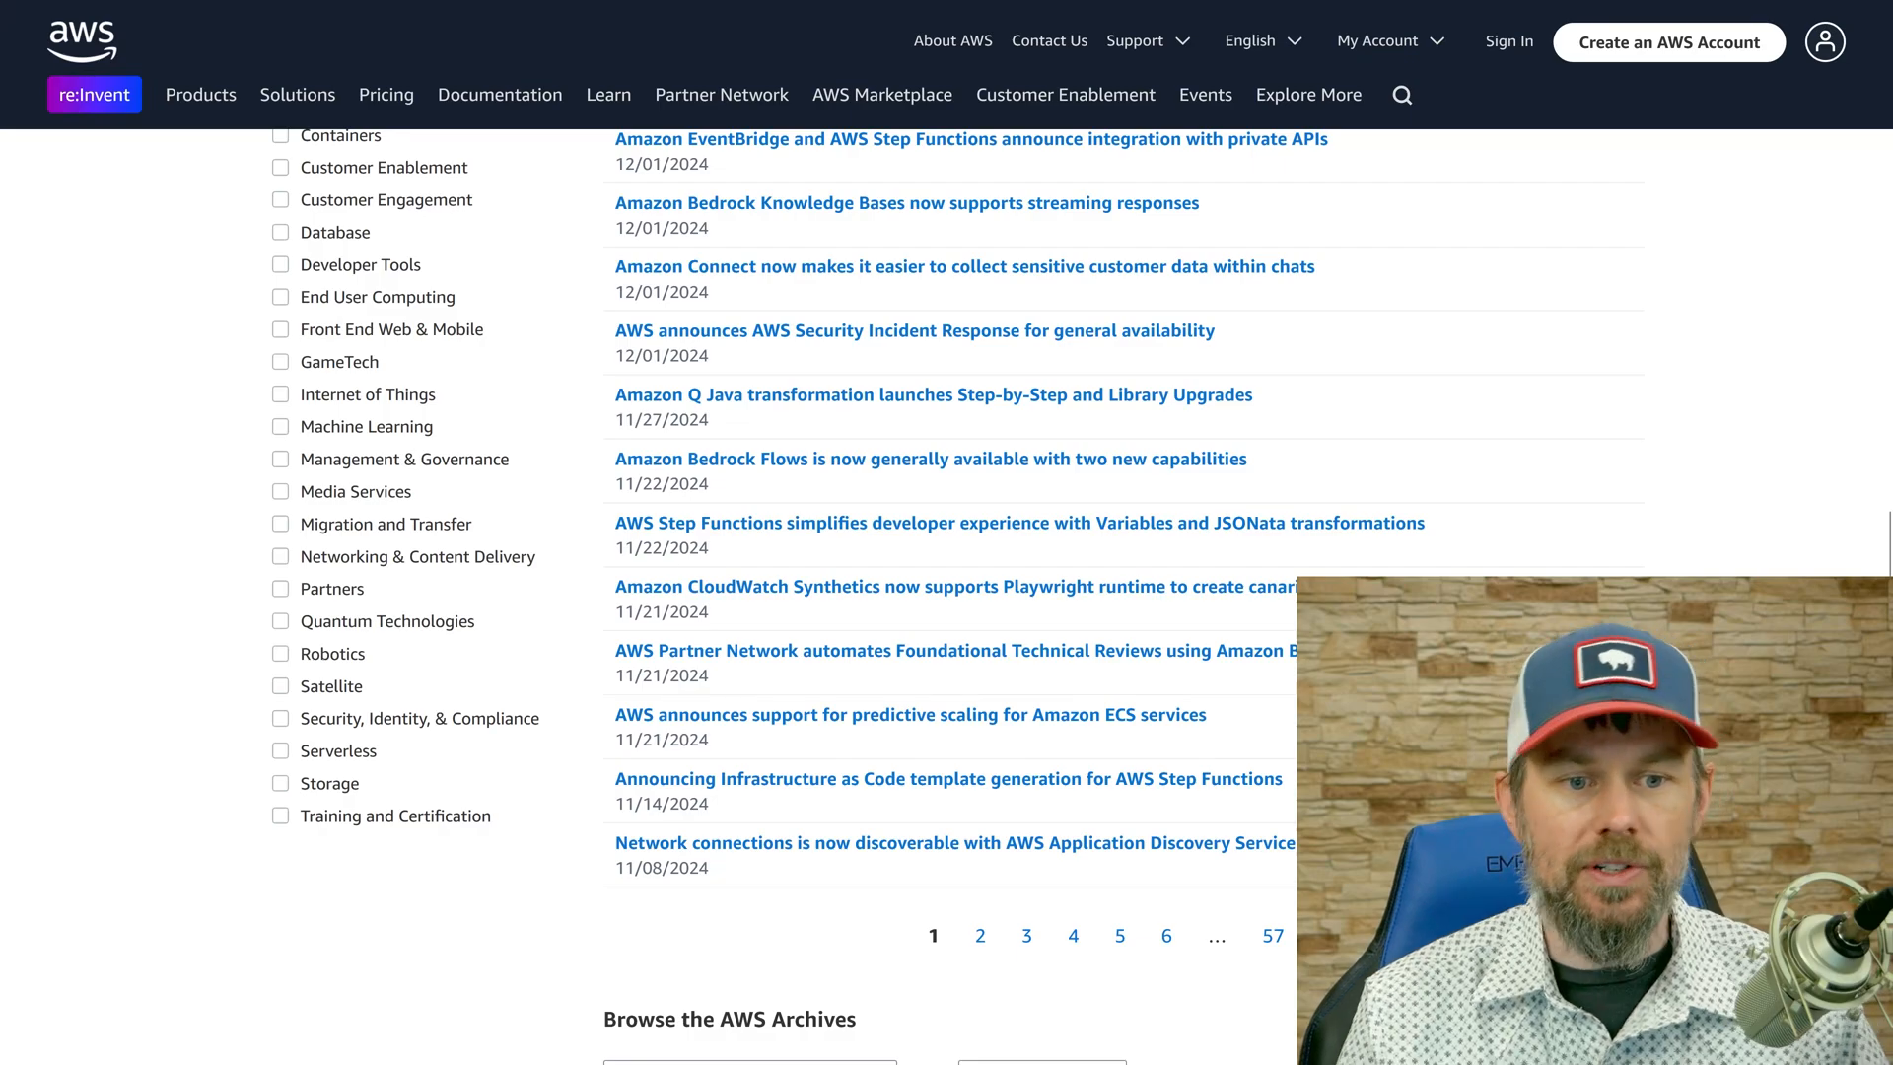
pyautogui.moveTo(613, 548); pyautogui.dragTo(747, 559)
pyautogui.click(746, 559)
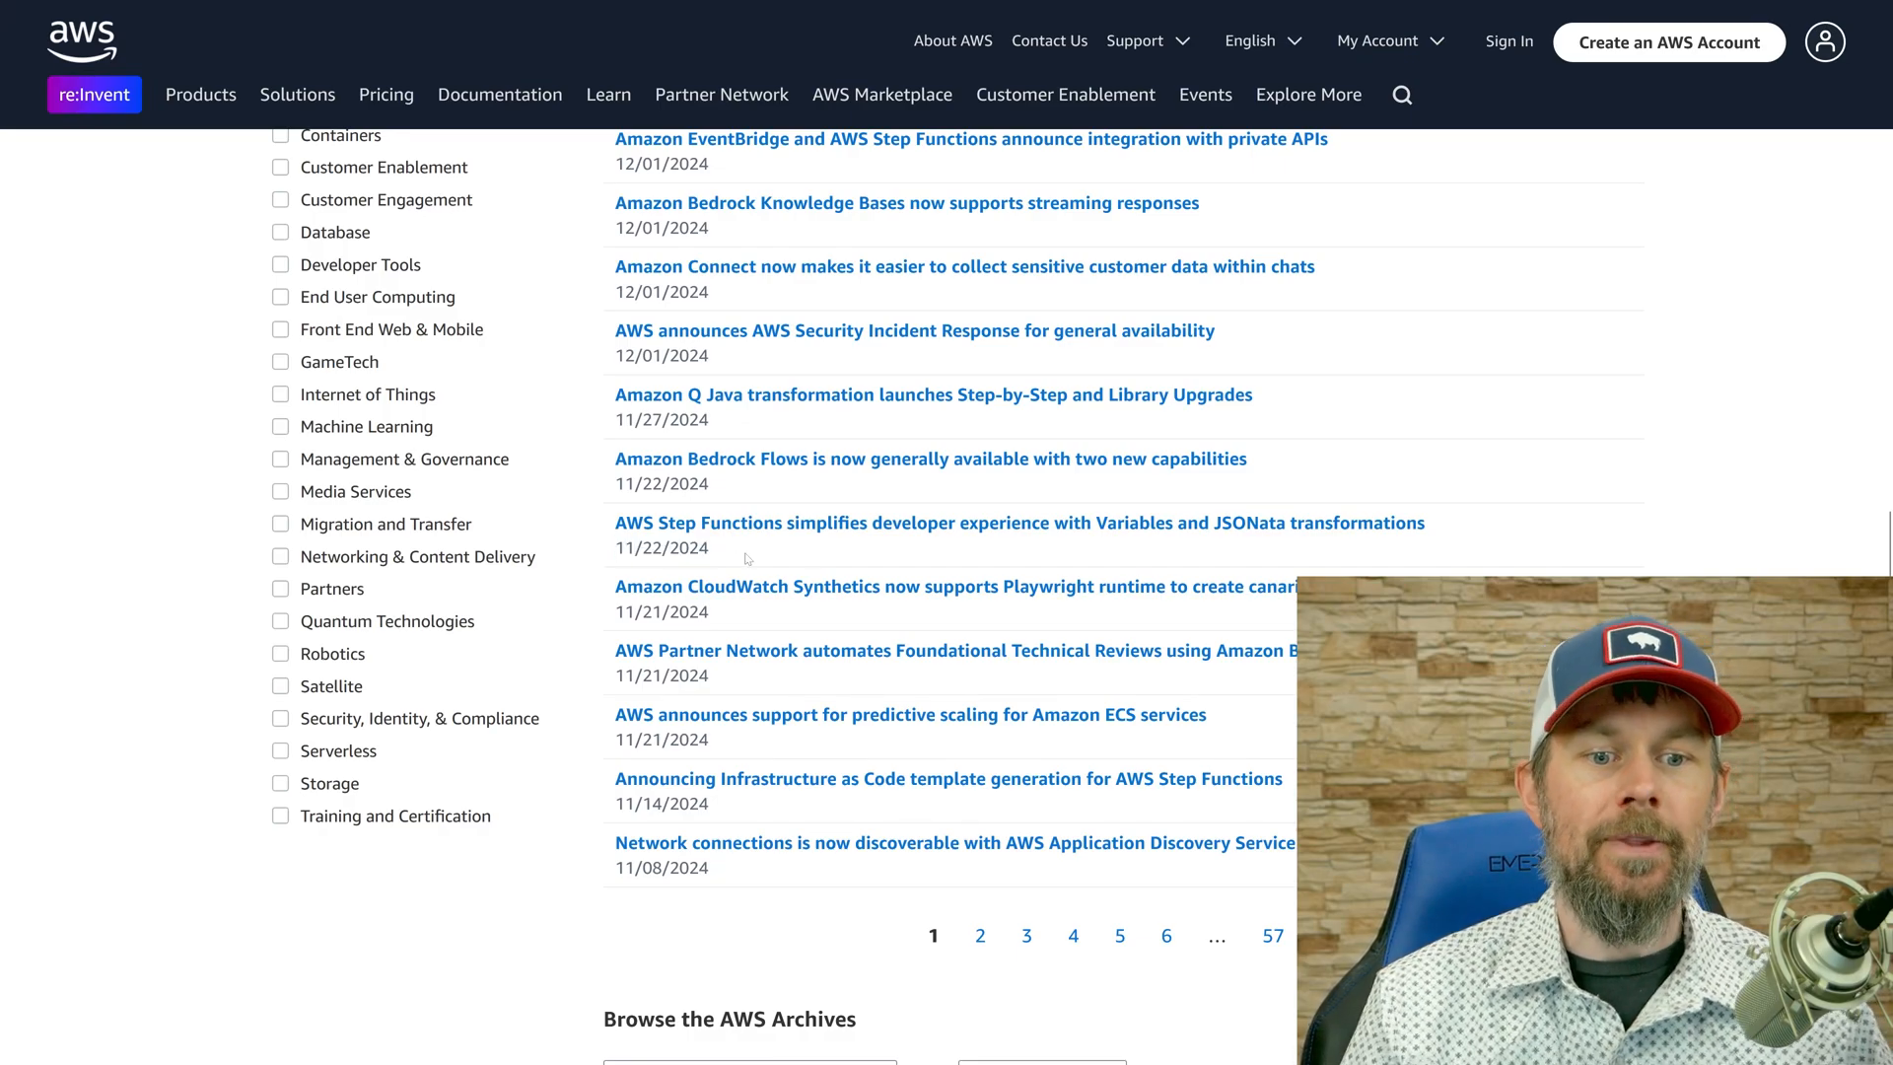
# Search the feed for "ami" and open the announcement "Amazon EC2 introduces Allowed AMIs to enhance AMI governance".
pyautogui.scroll(5, 749, 559)
pyautogui.doubleClick(680, 351)
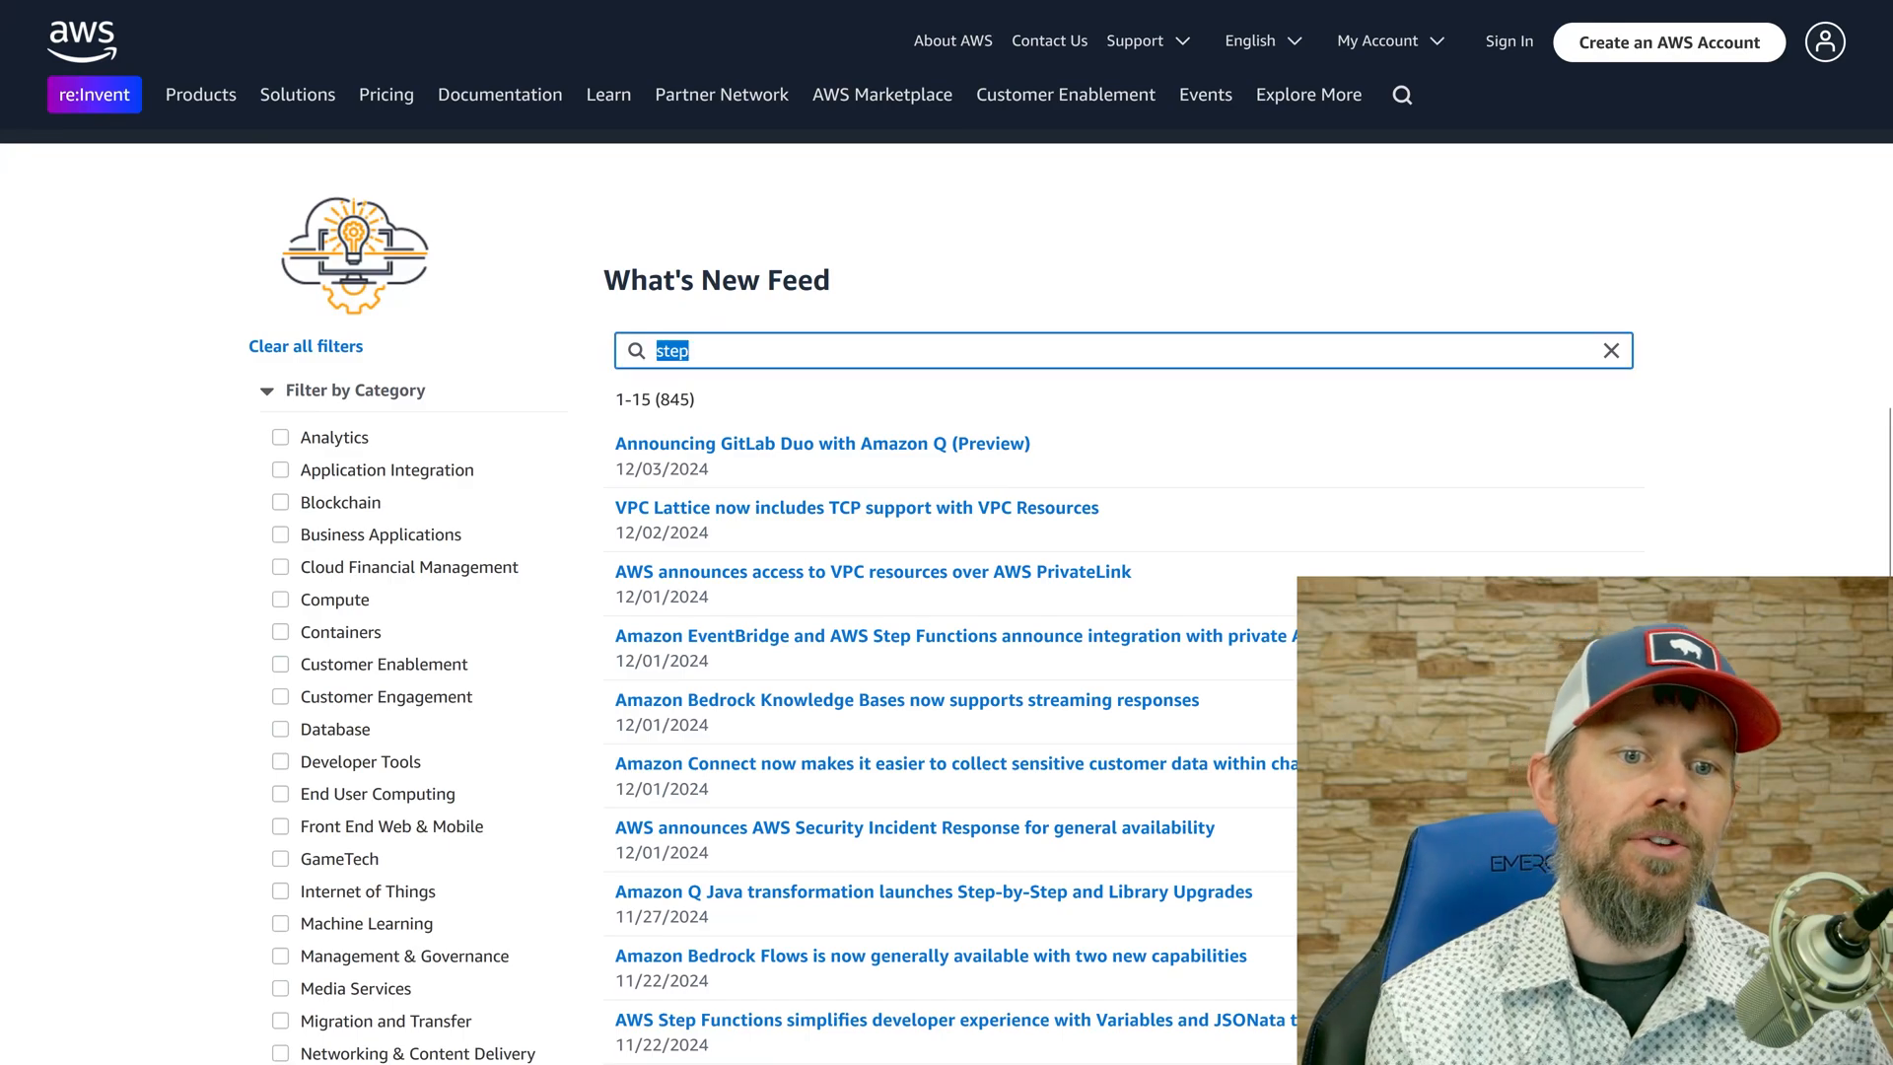
pyautogui.write('ami')
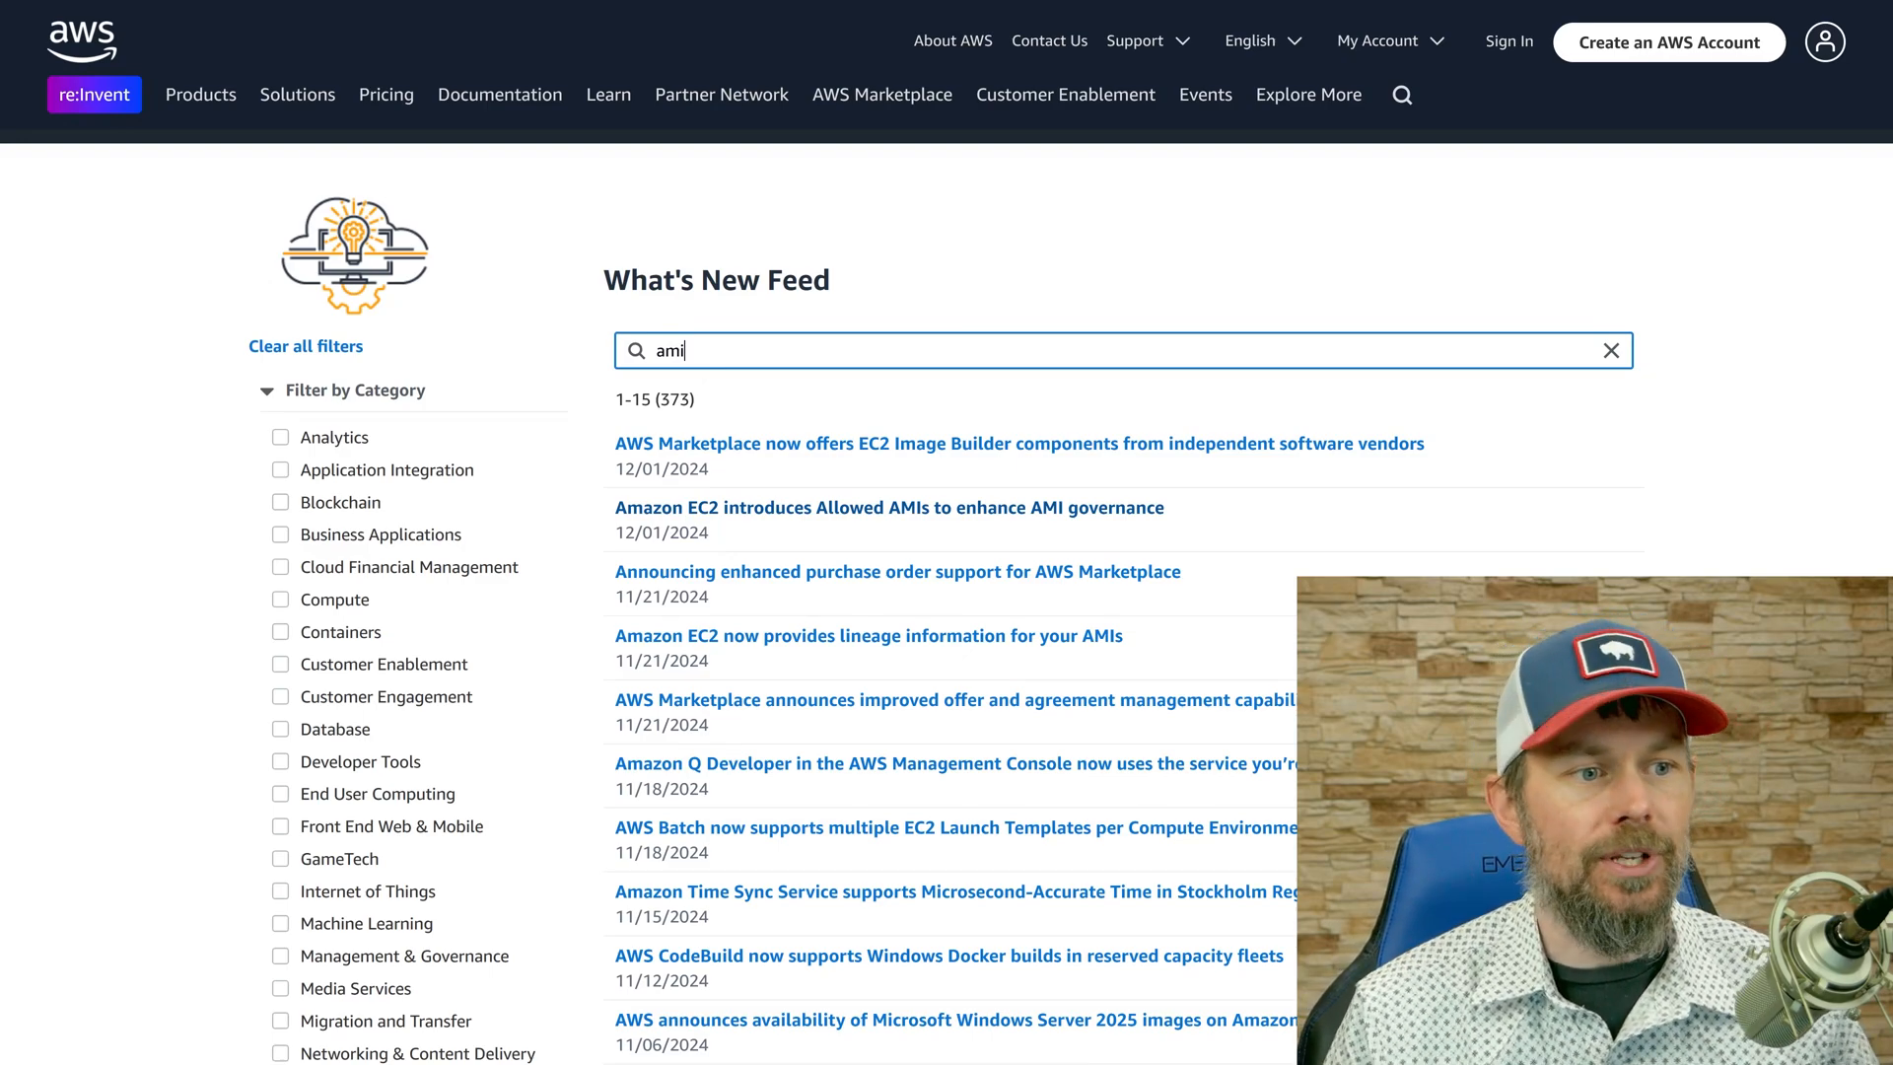
pyautogui.scroll(-1, 881, 367)
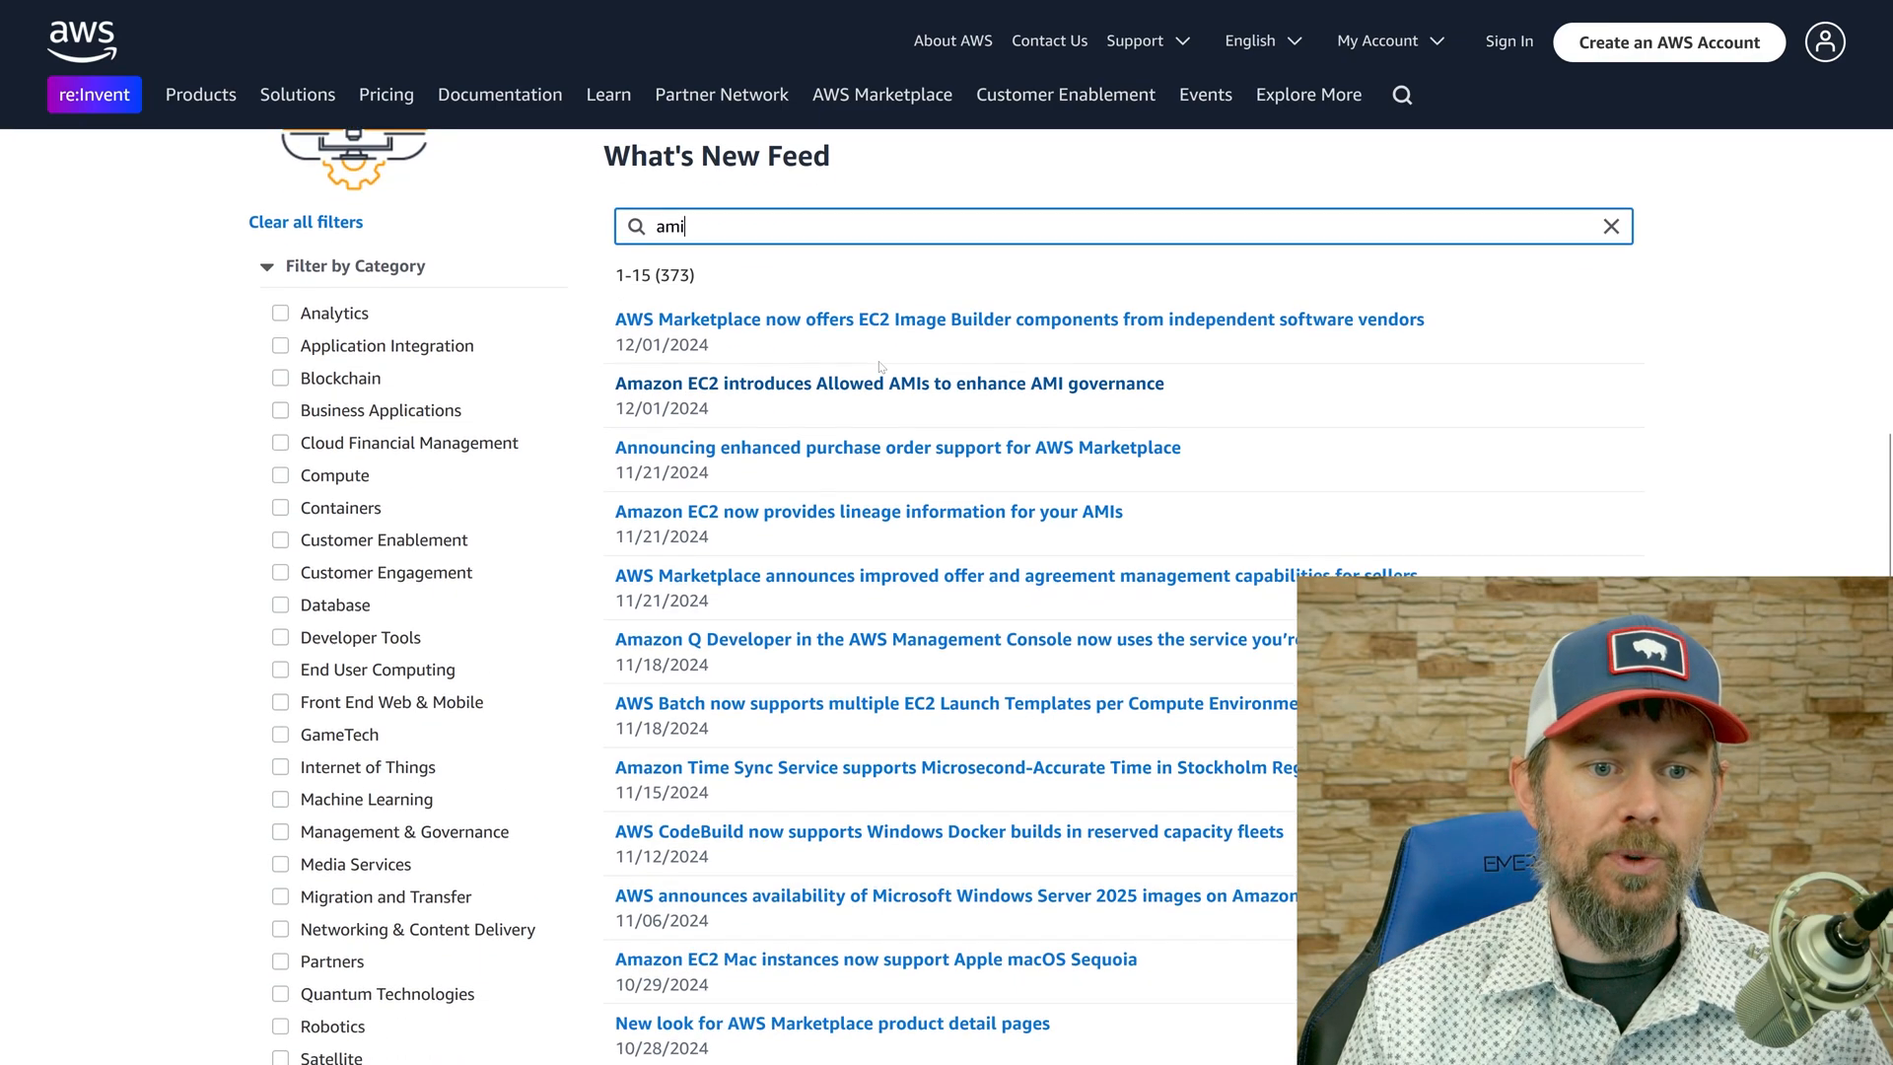
pyautogui.hotkey('ctrl', 'a')
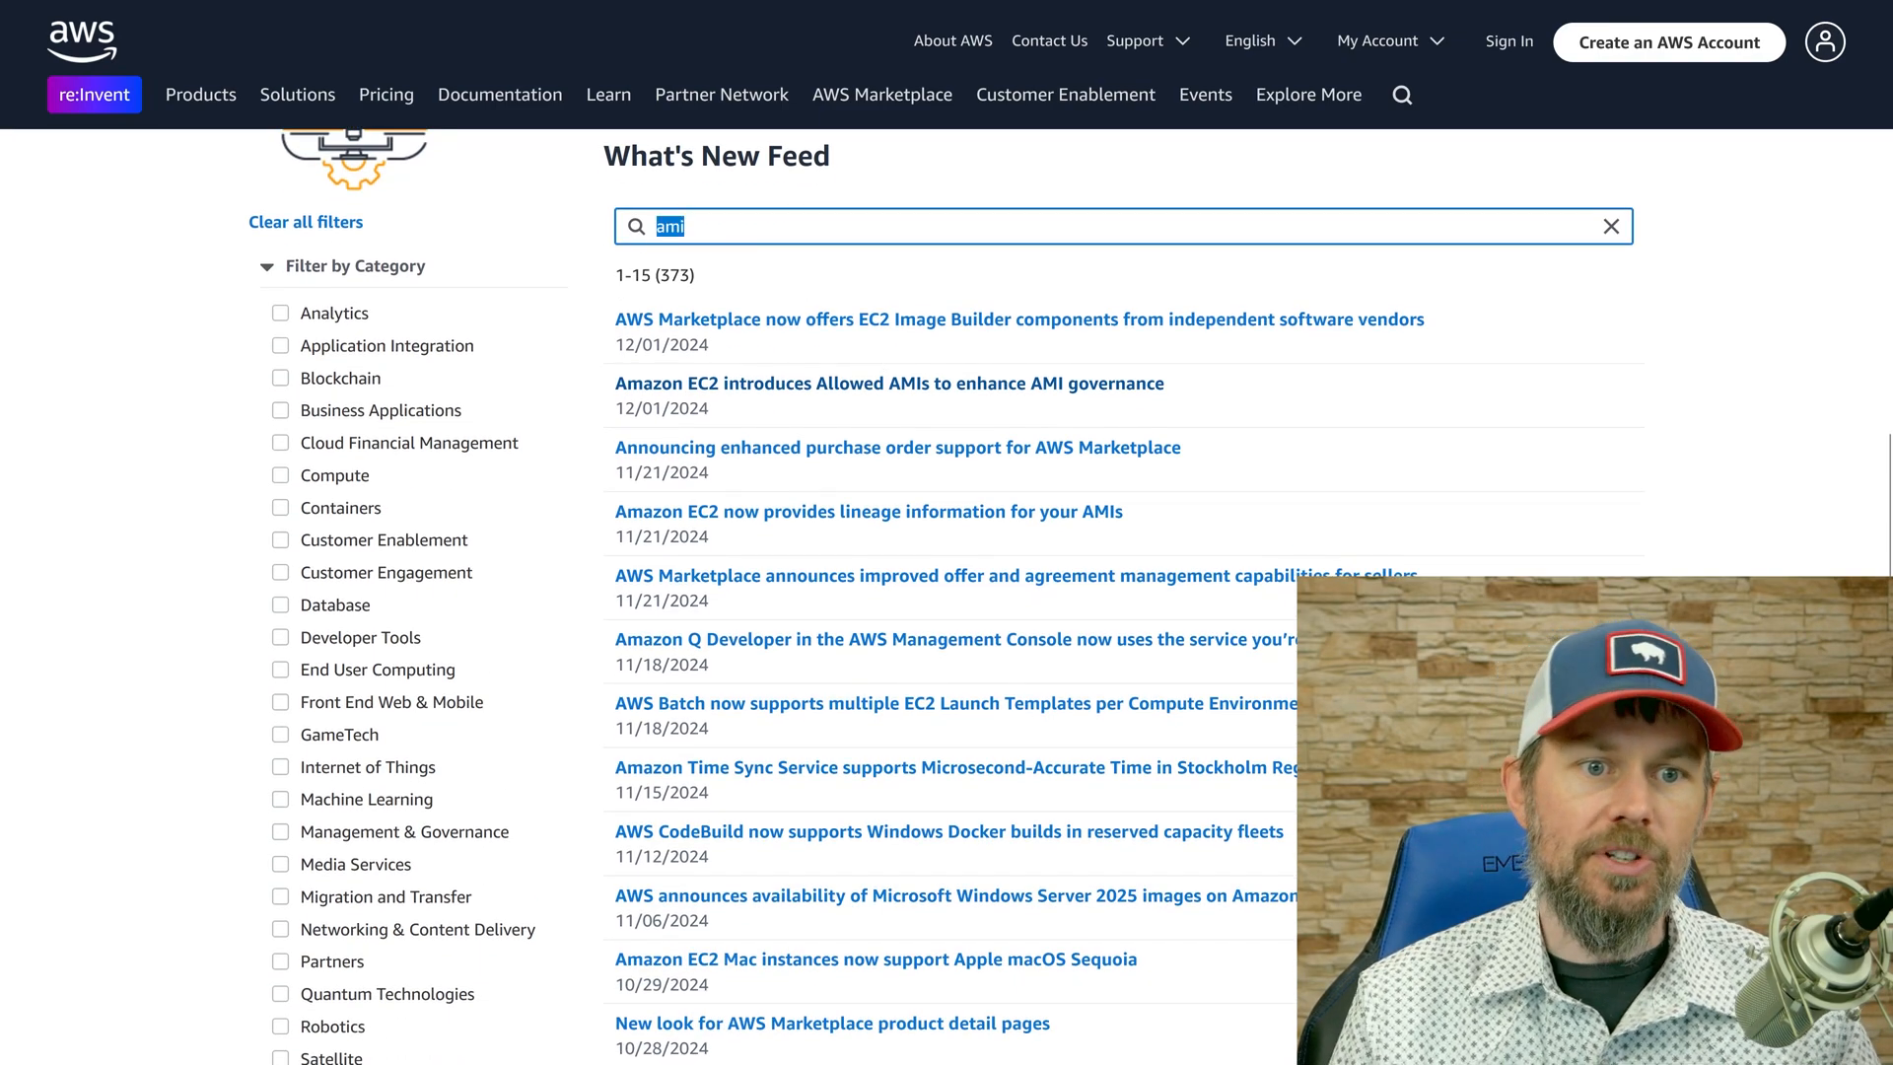
pyautogui.moveTo(613, 410); pyautogui.dragTo(727, 416)
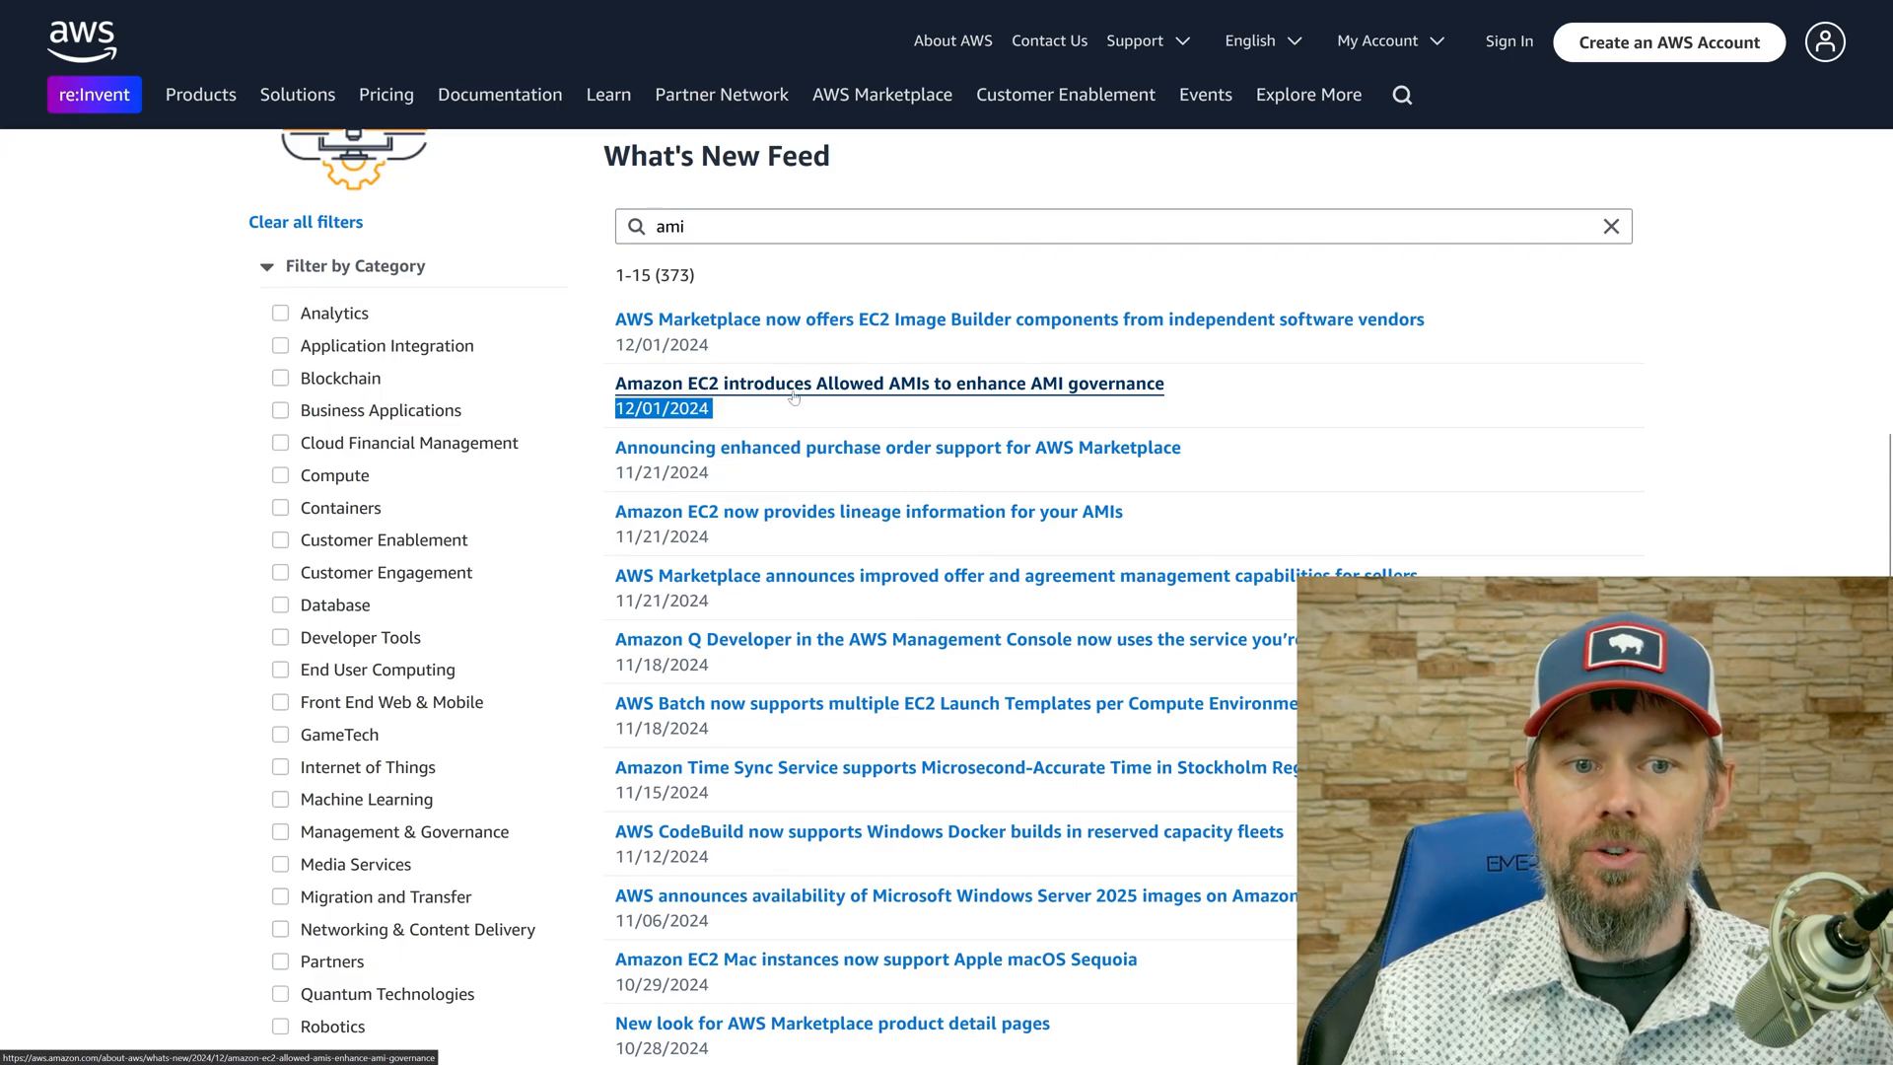
pyautogui.click(997, 393)
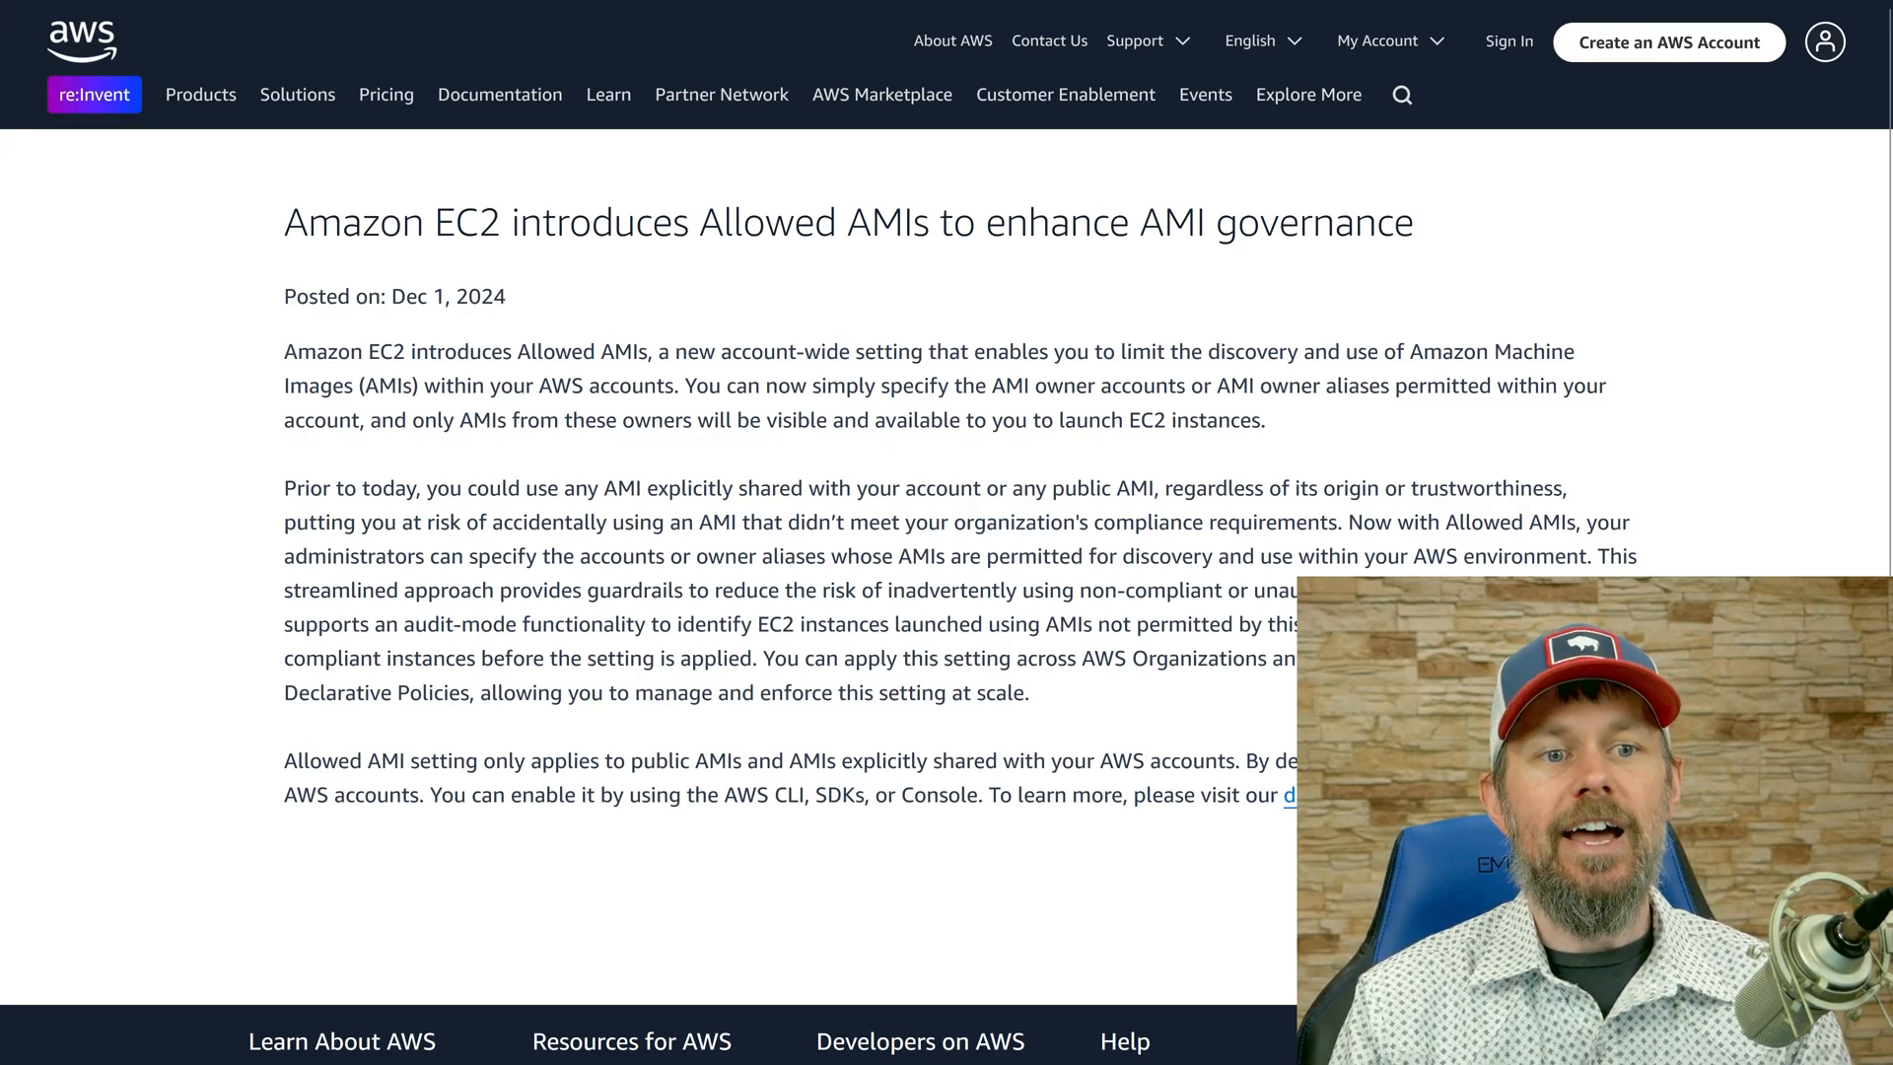
# Read the Allowed AMIs announcement, highlighting "AMI governance" in its title and clearing the highlight.
pyautogui.moveTo(724, 223); pyautogui.dragTo(1300, 223)
pyautogui.click(929, 225)
pyautogui.click(1299, 222)
pyautogui.moveTo(1140, 223); pyautogui.dragTo(1418, 236)
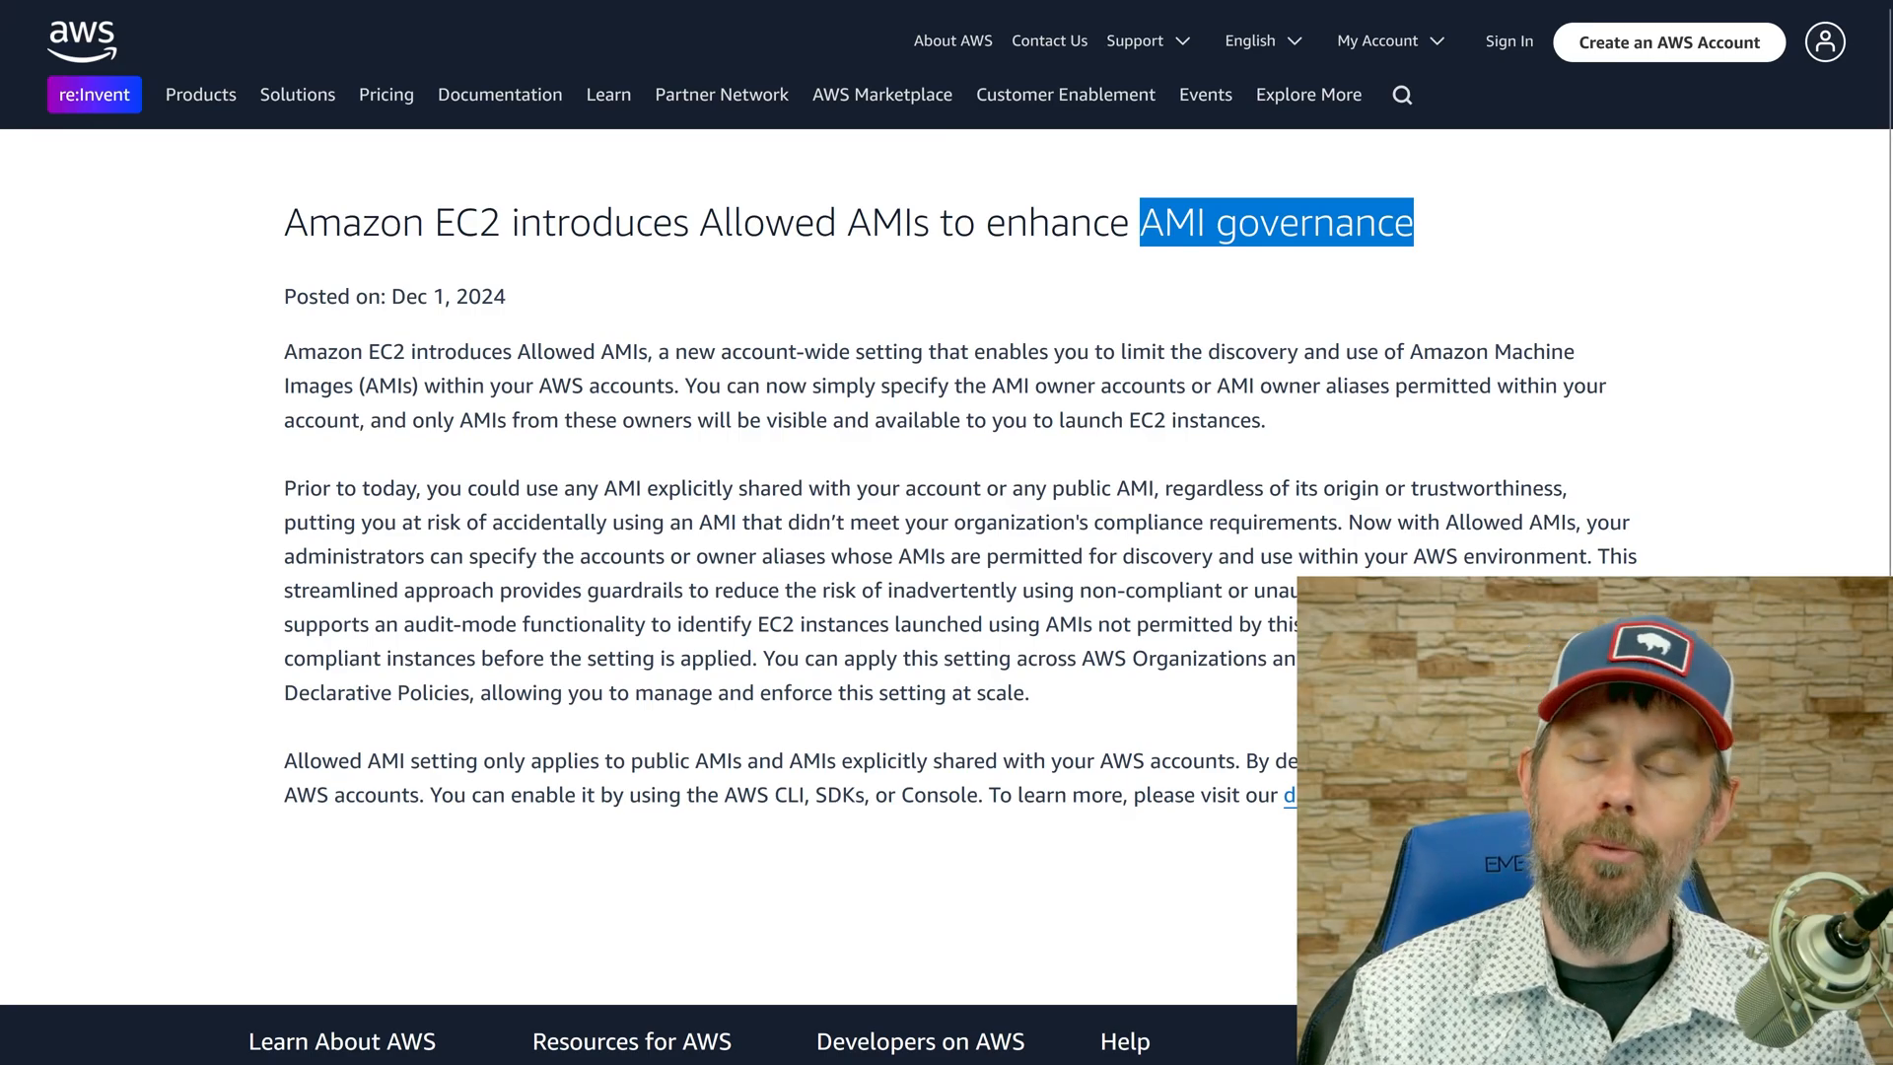
pyautogui.click(1094, 334)
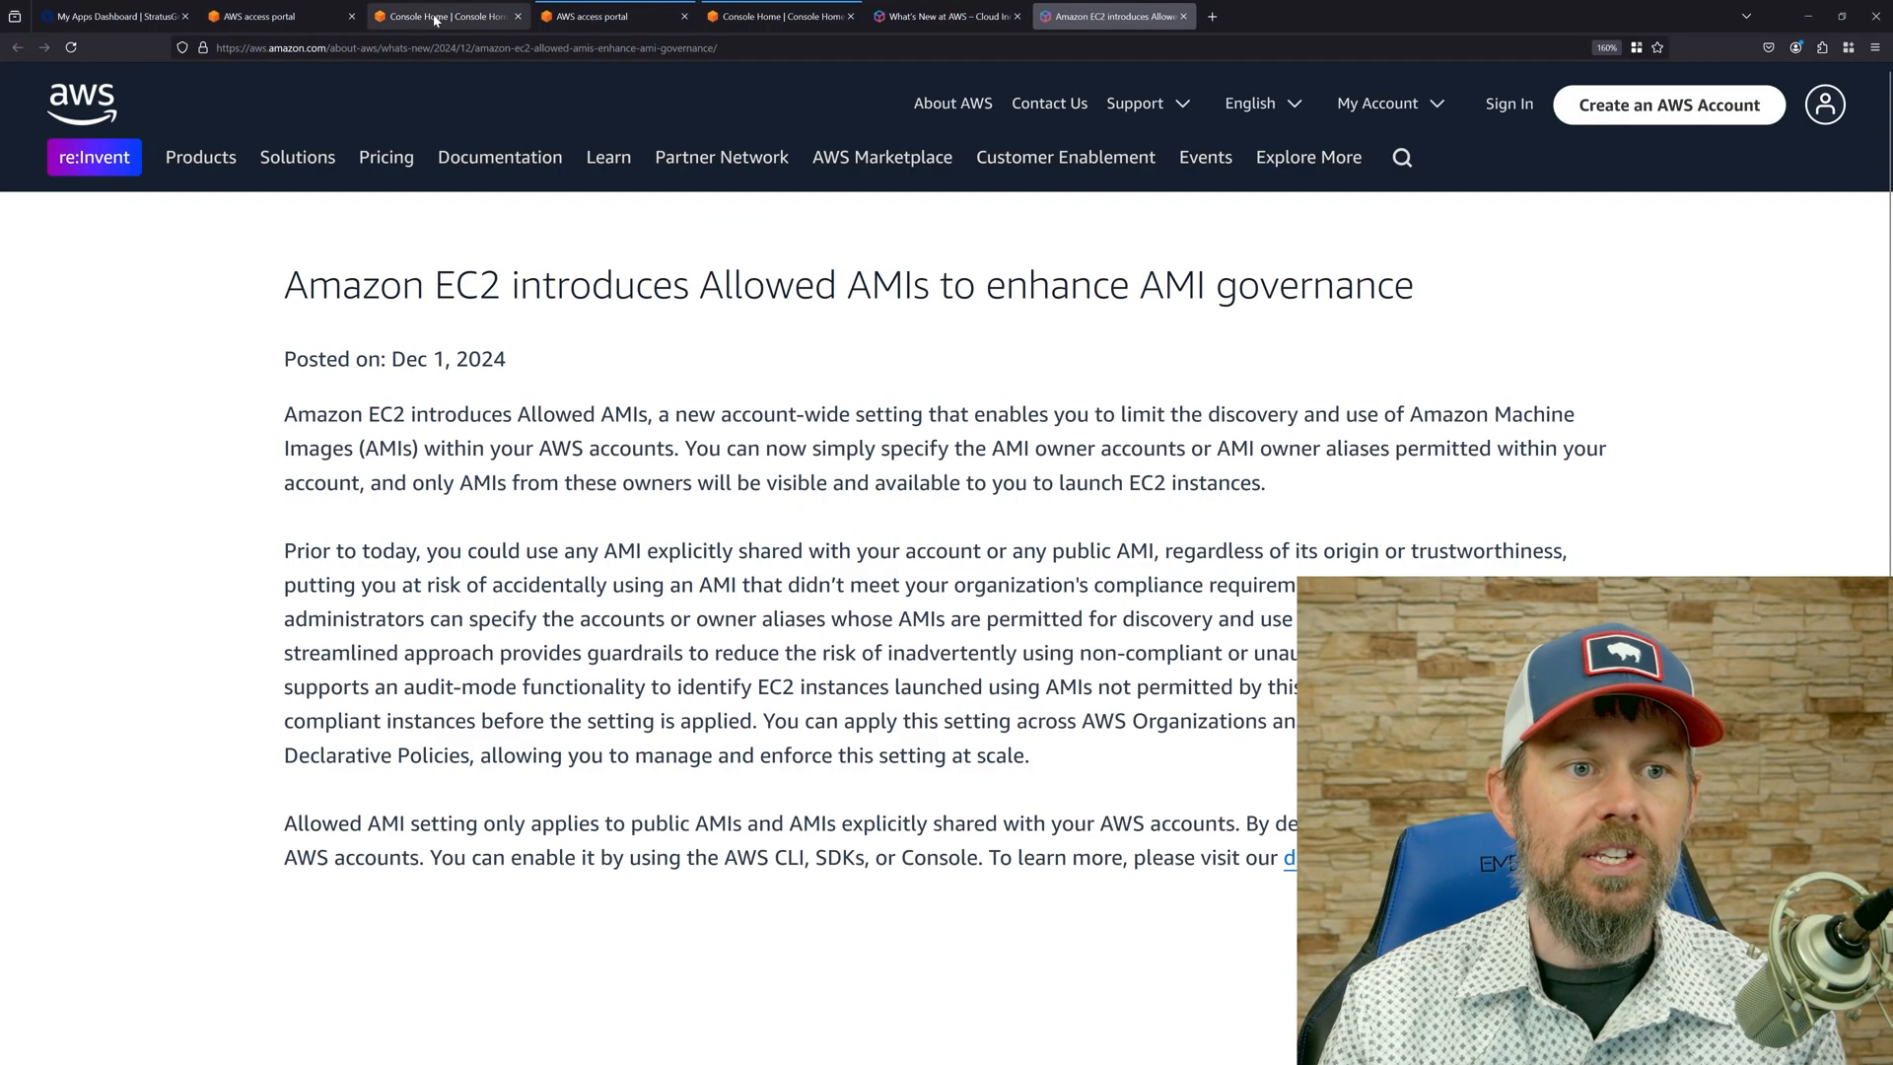
# Open EC2 in the restricted-admin-role console session and start launching an instance after viewing the AMIs and instances lists.
pyautogui.click(444, 14)
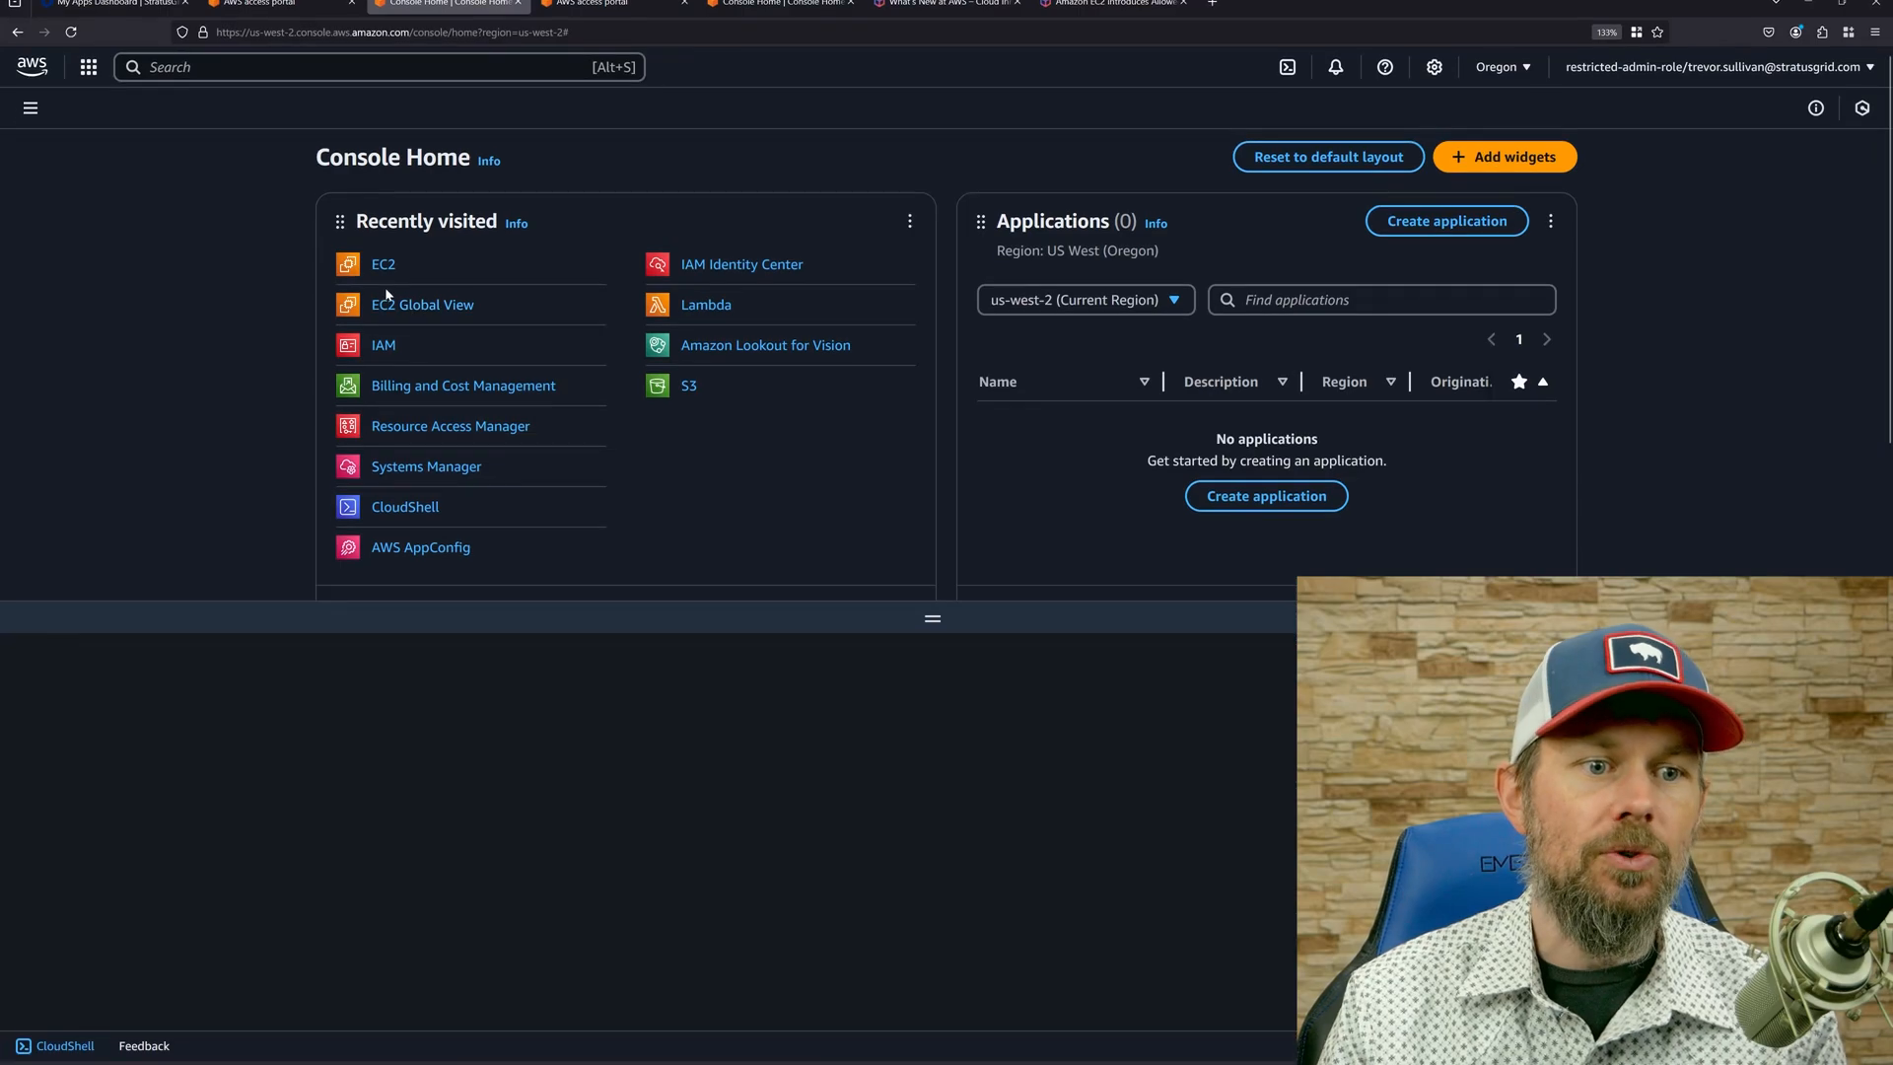
pyautogui.click(383, 221)
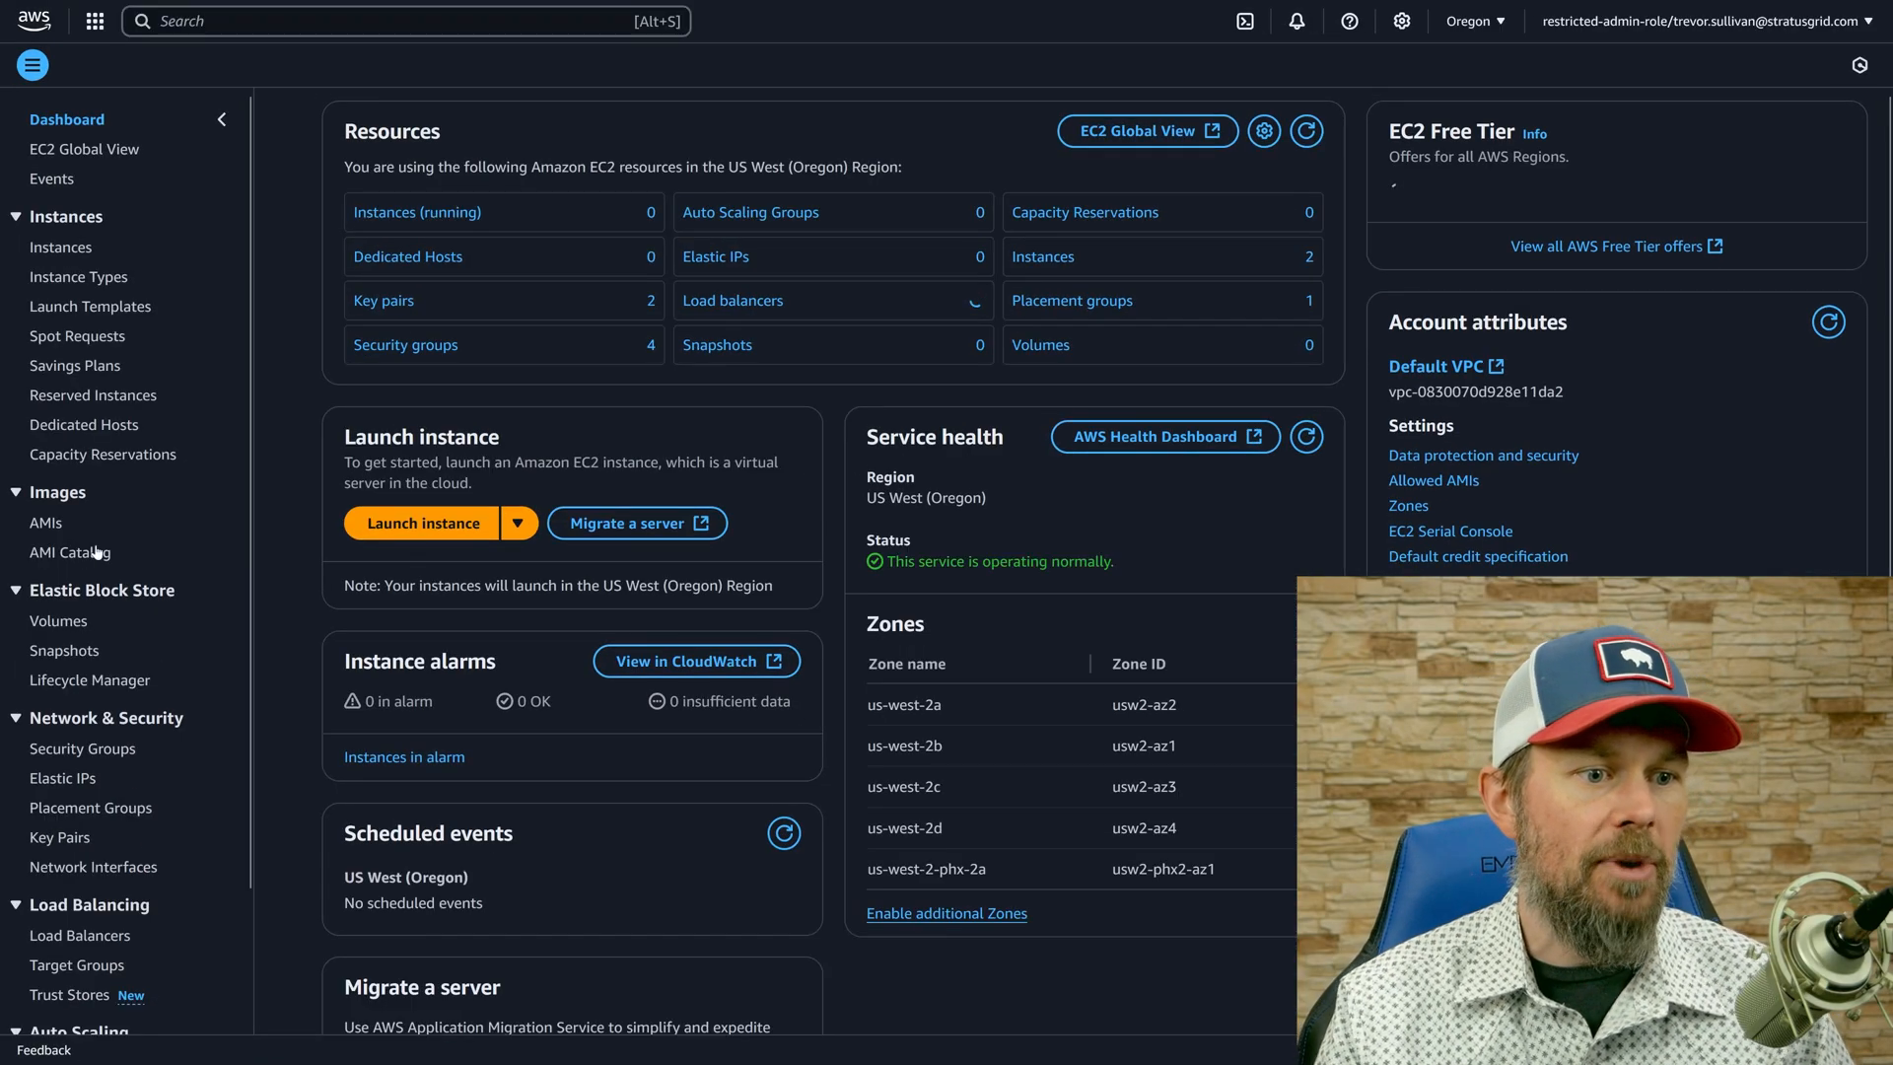
pyautogui.click(47, 531)
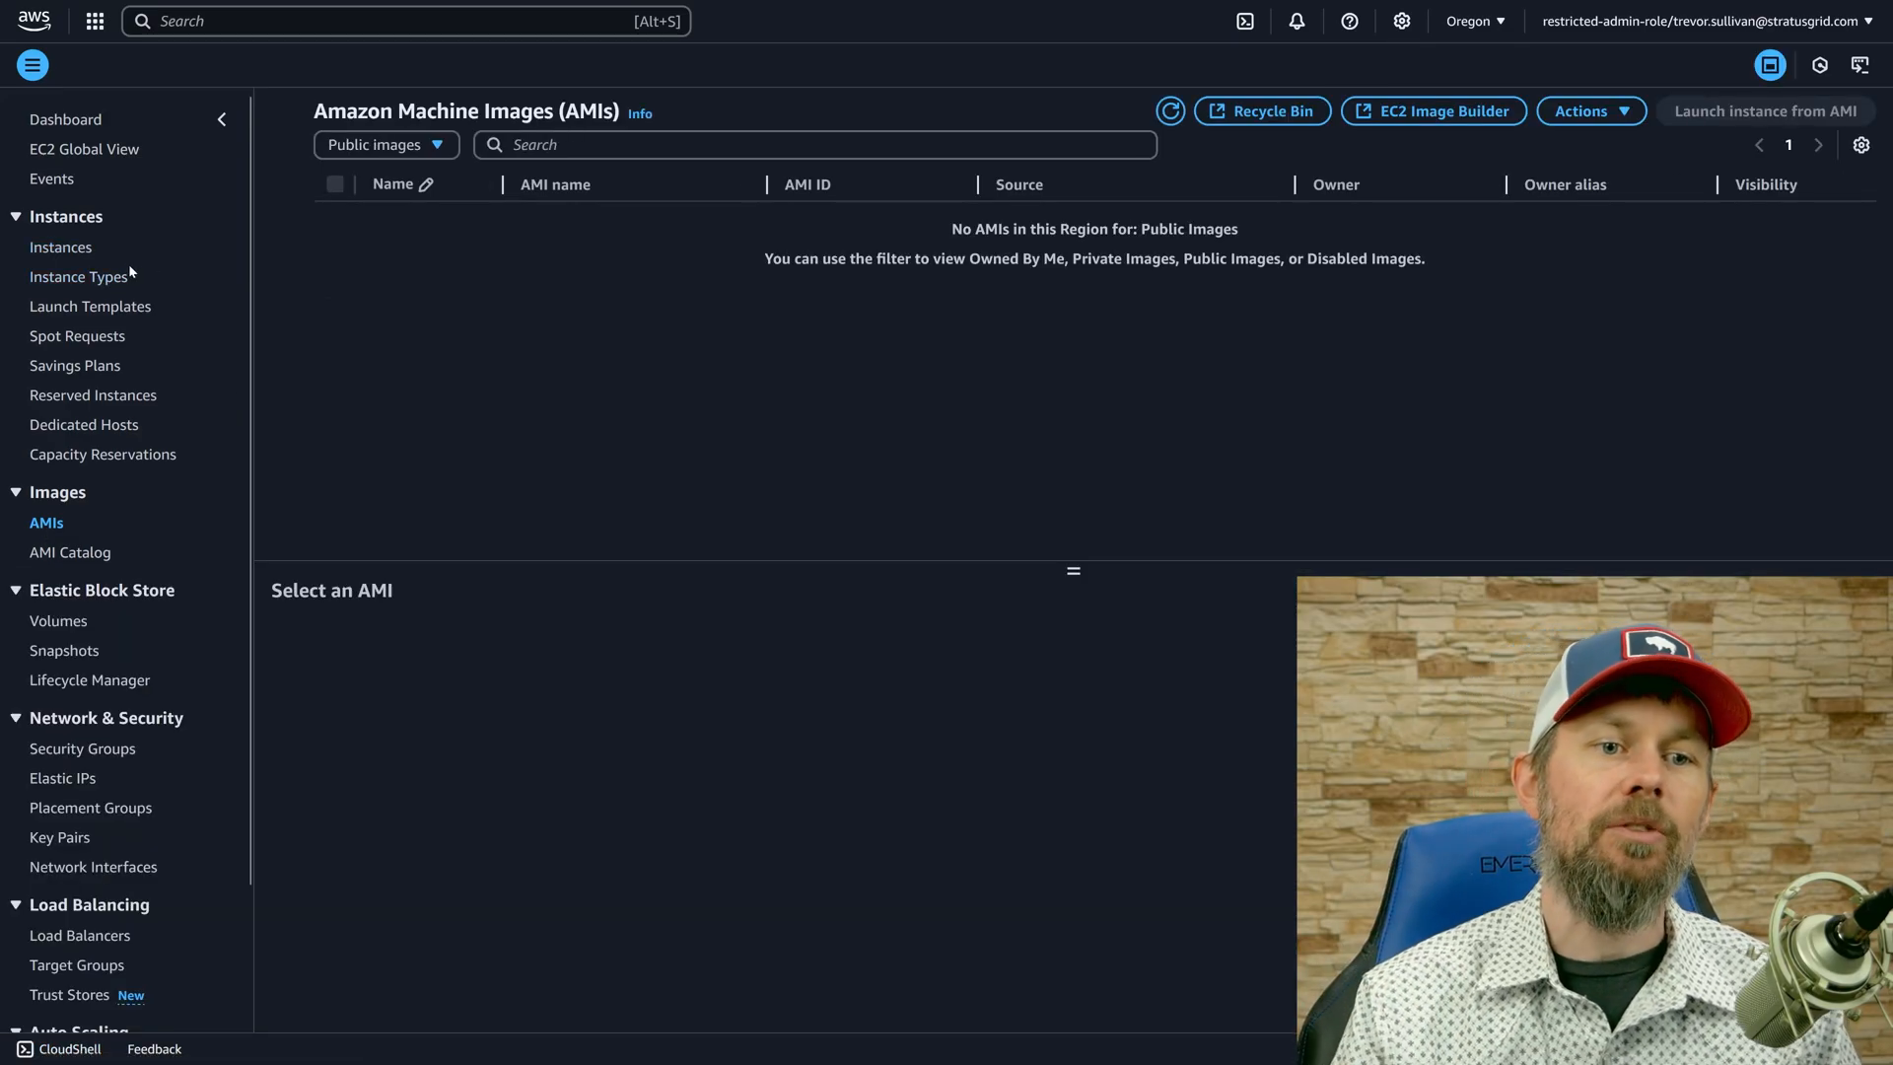
pyautogui.click(61, 249)
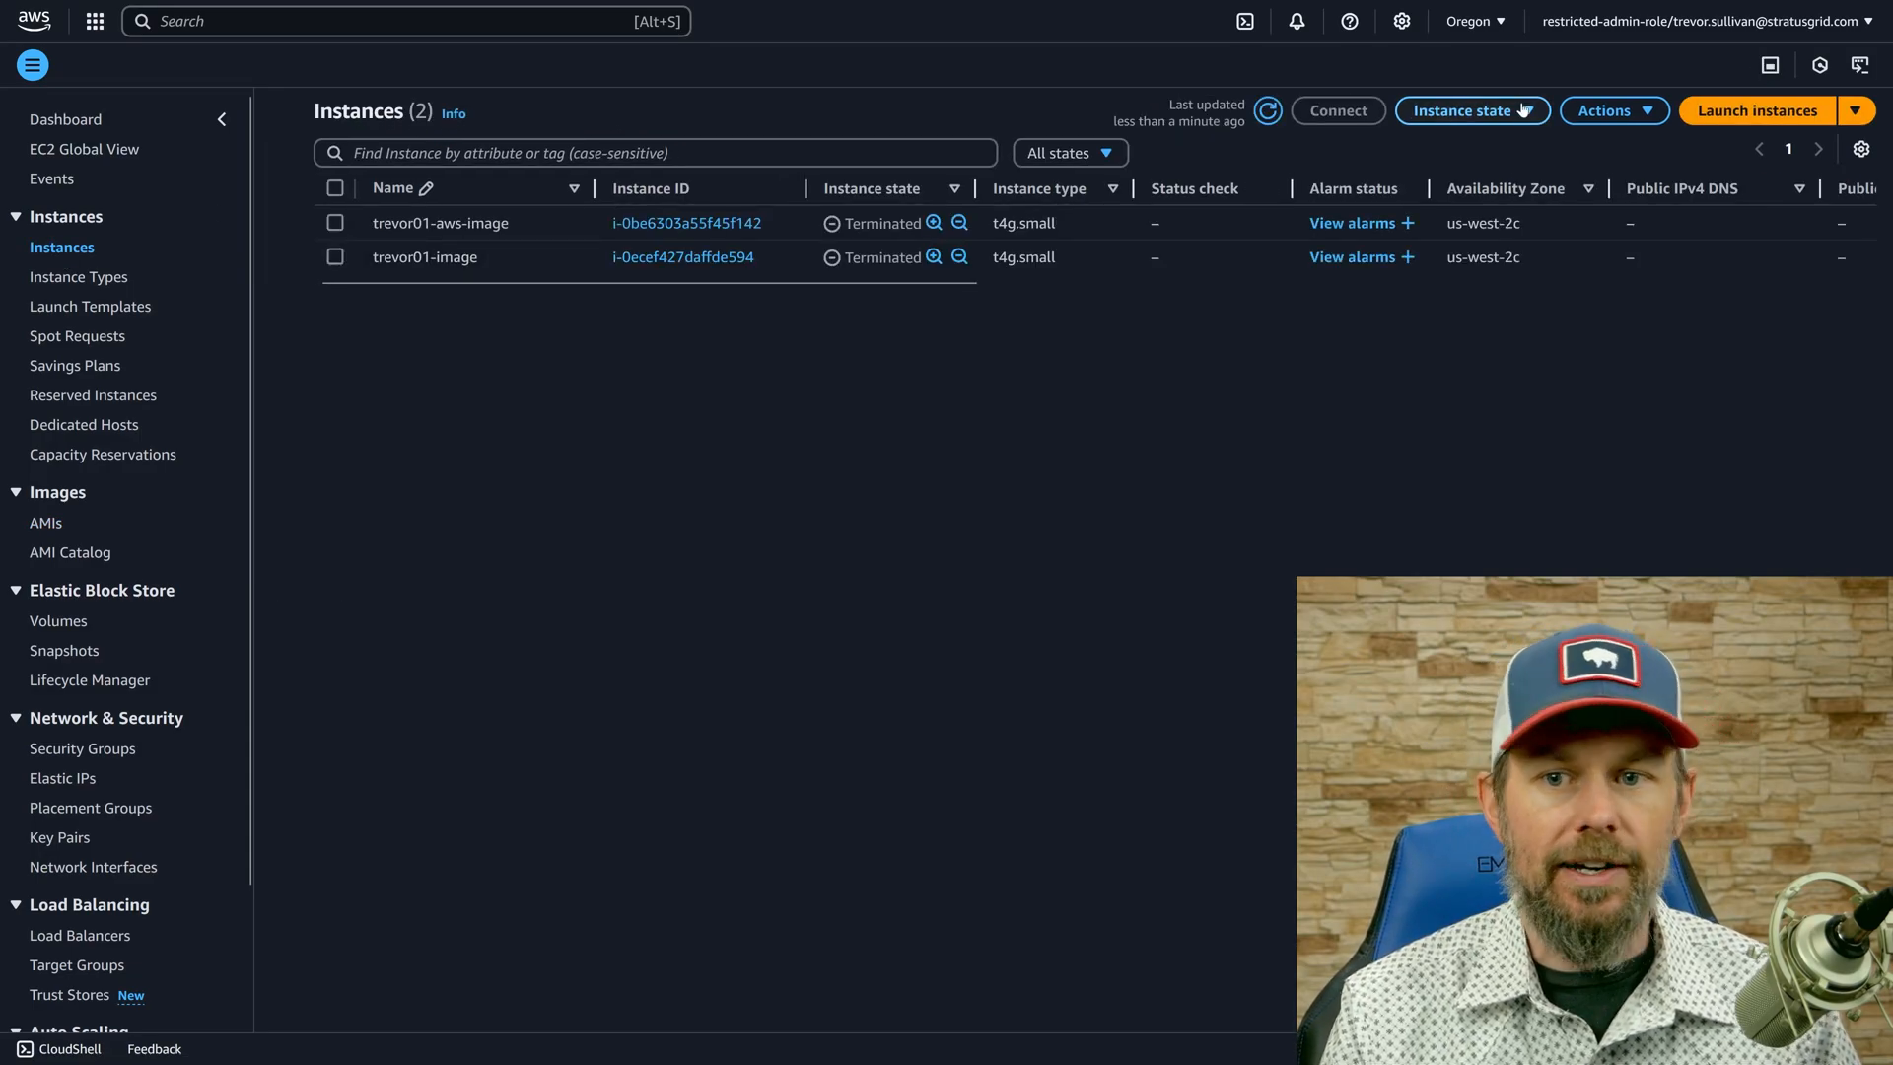
pyautogui.click(1757, 110)
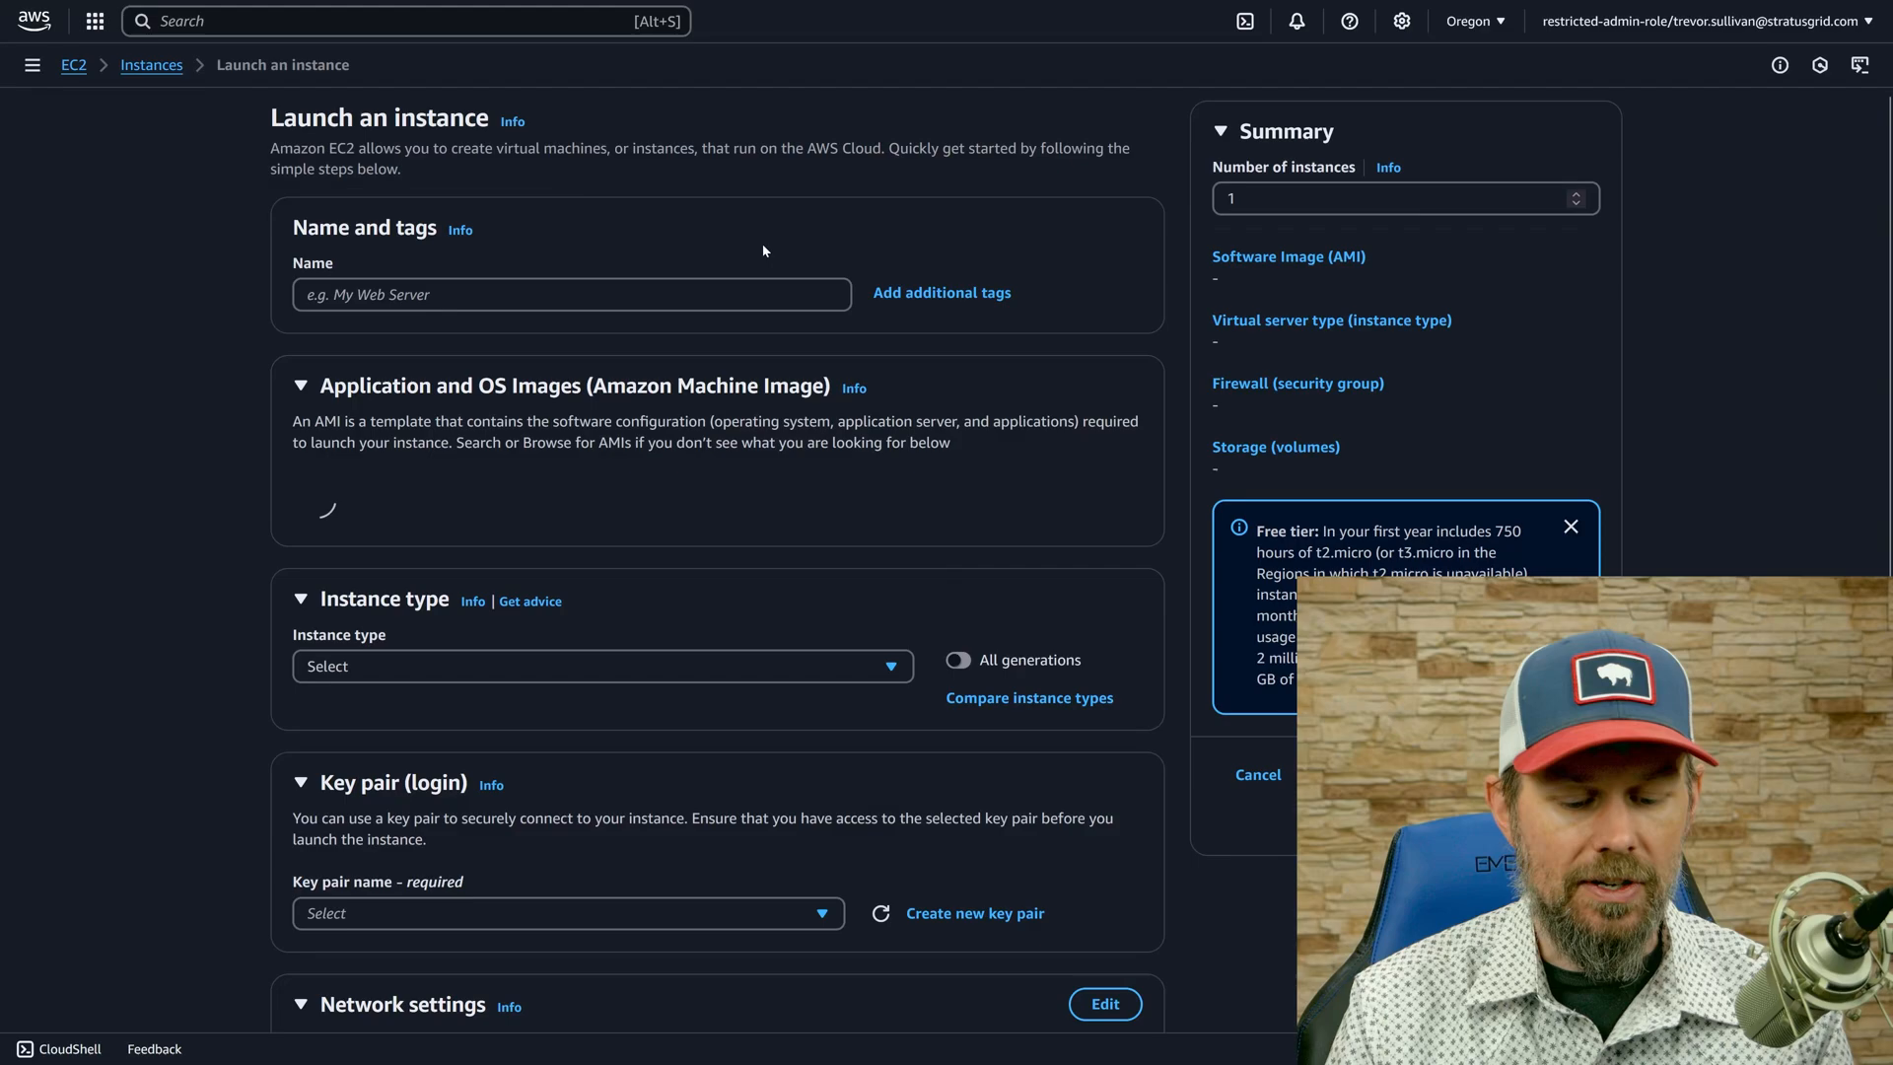
# Start an EC2 instance launch in the AdministratorAccess console session and choose the Ubuntu quick-start image.
pyautogui.click(724, 14)
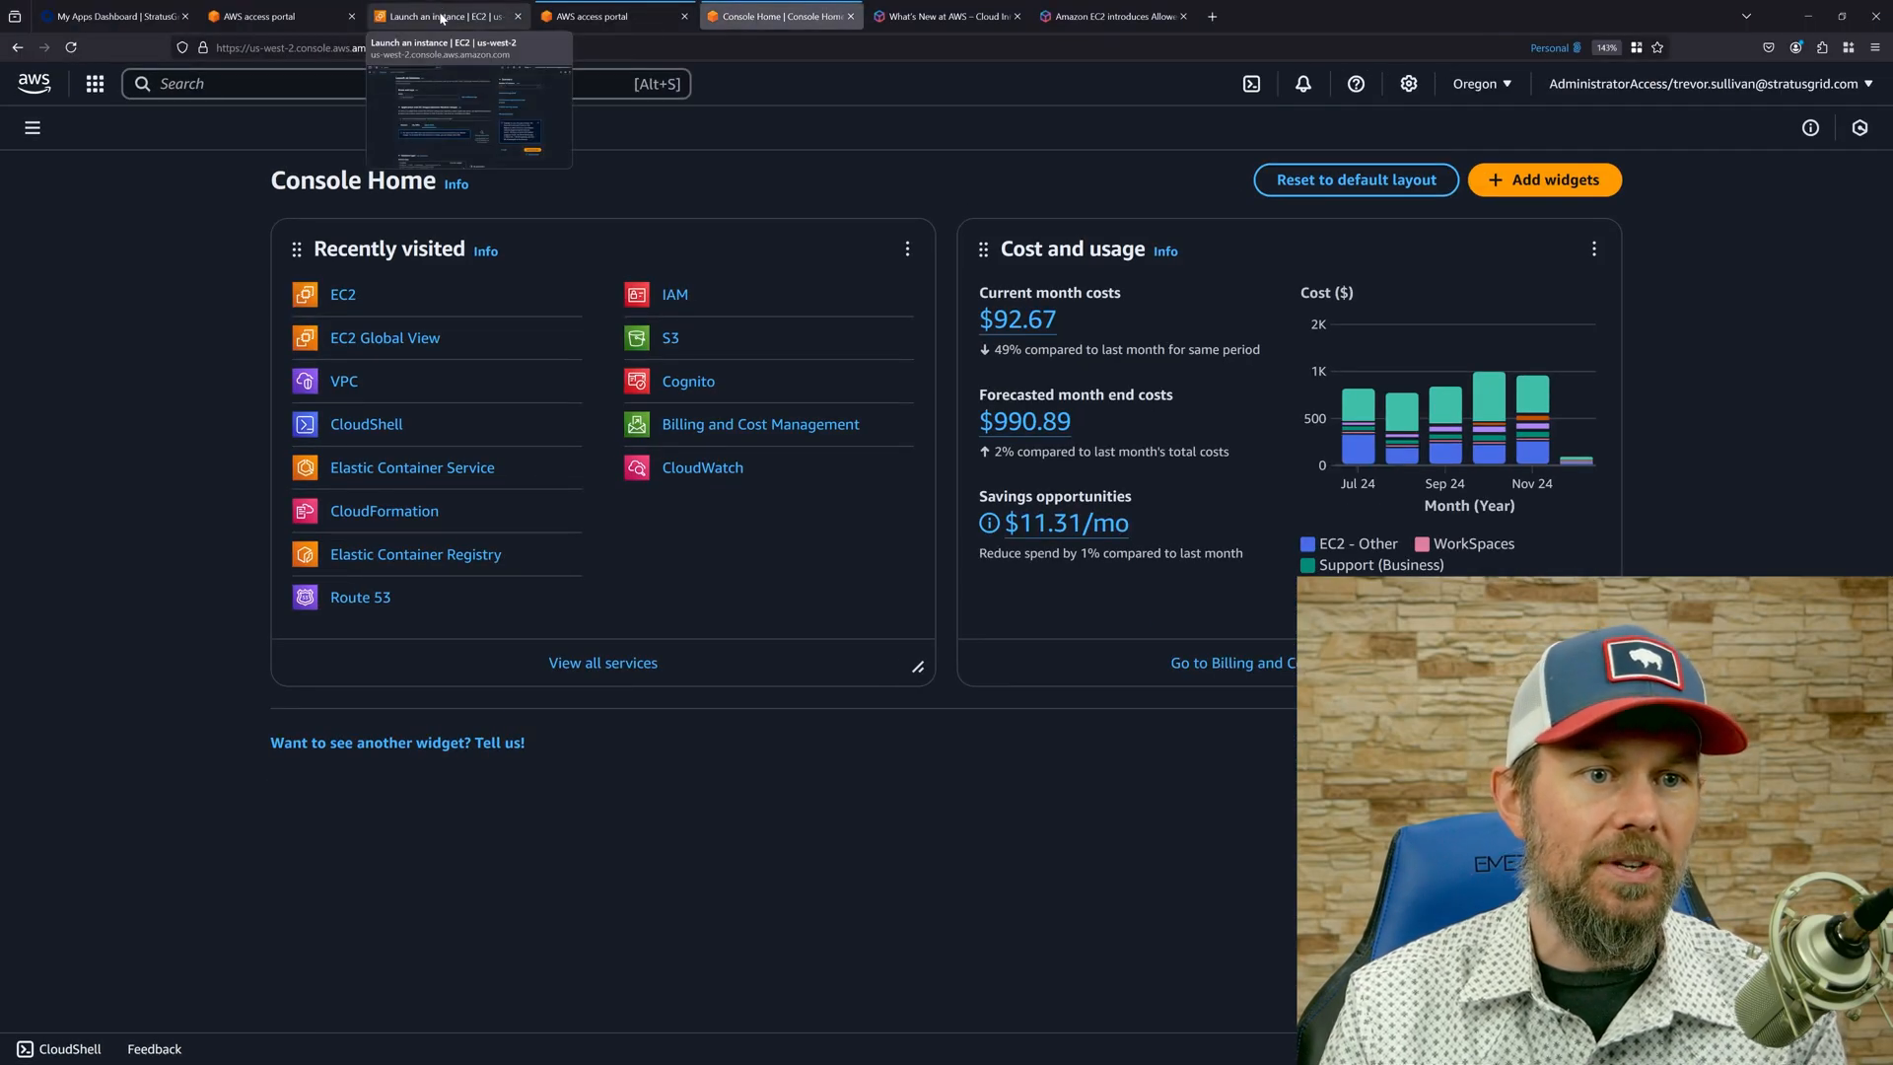
pyautogui.click(339, 237)
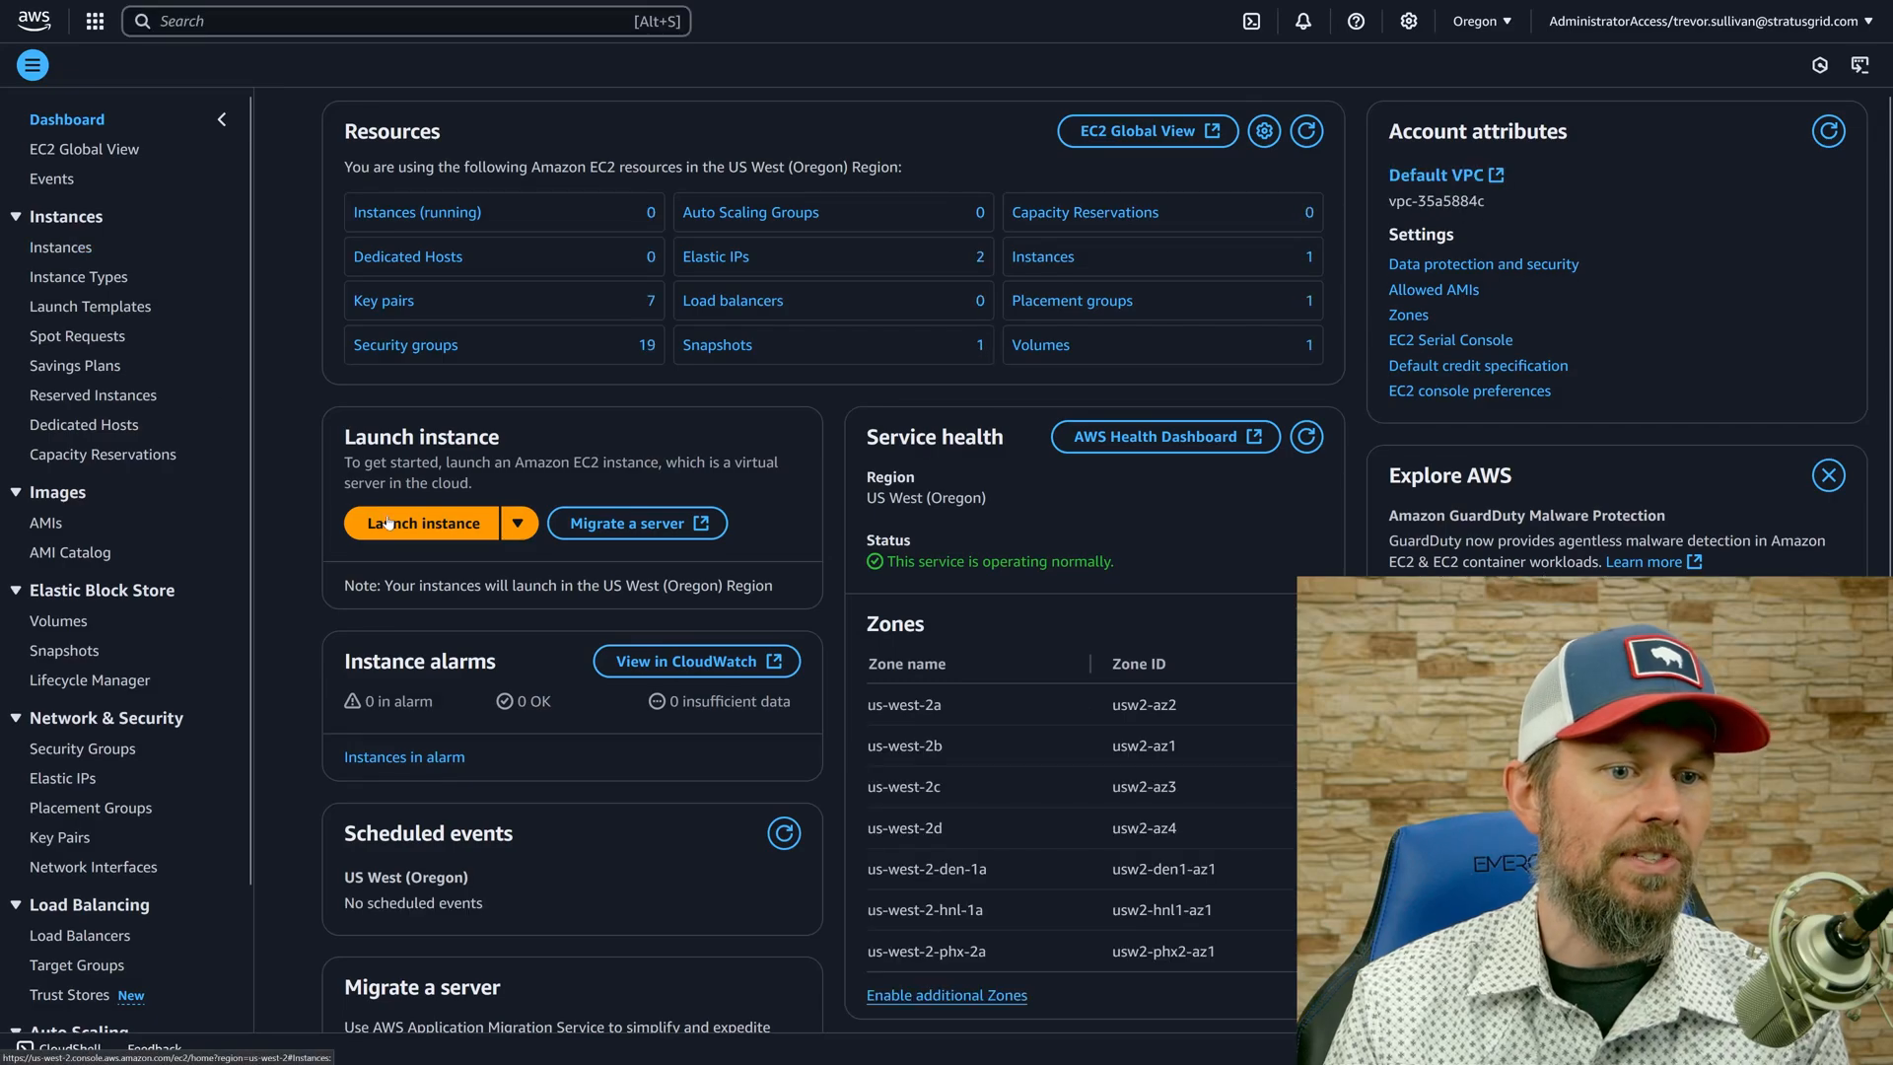
pyautogui.click(386, 523)
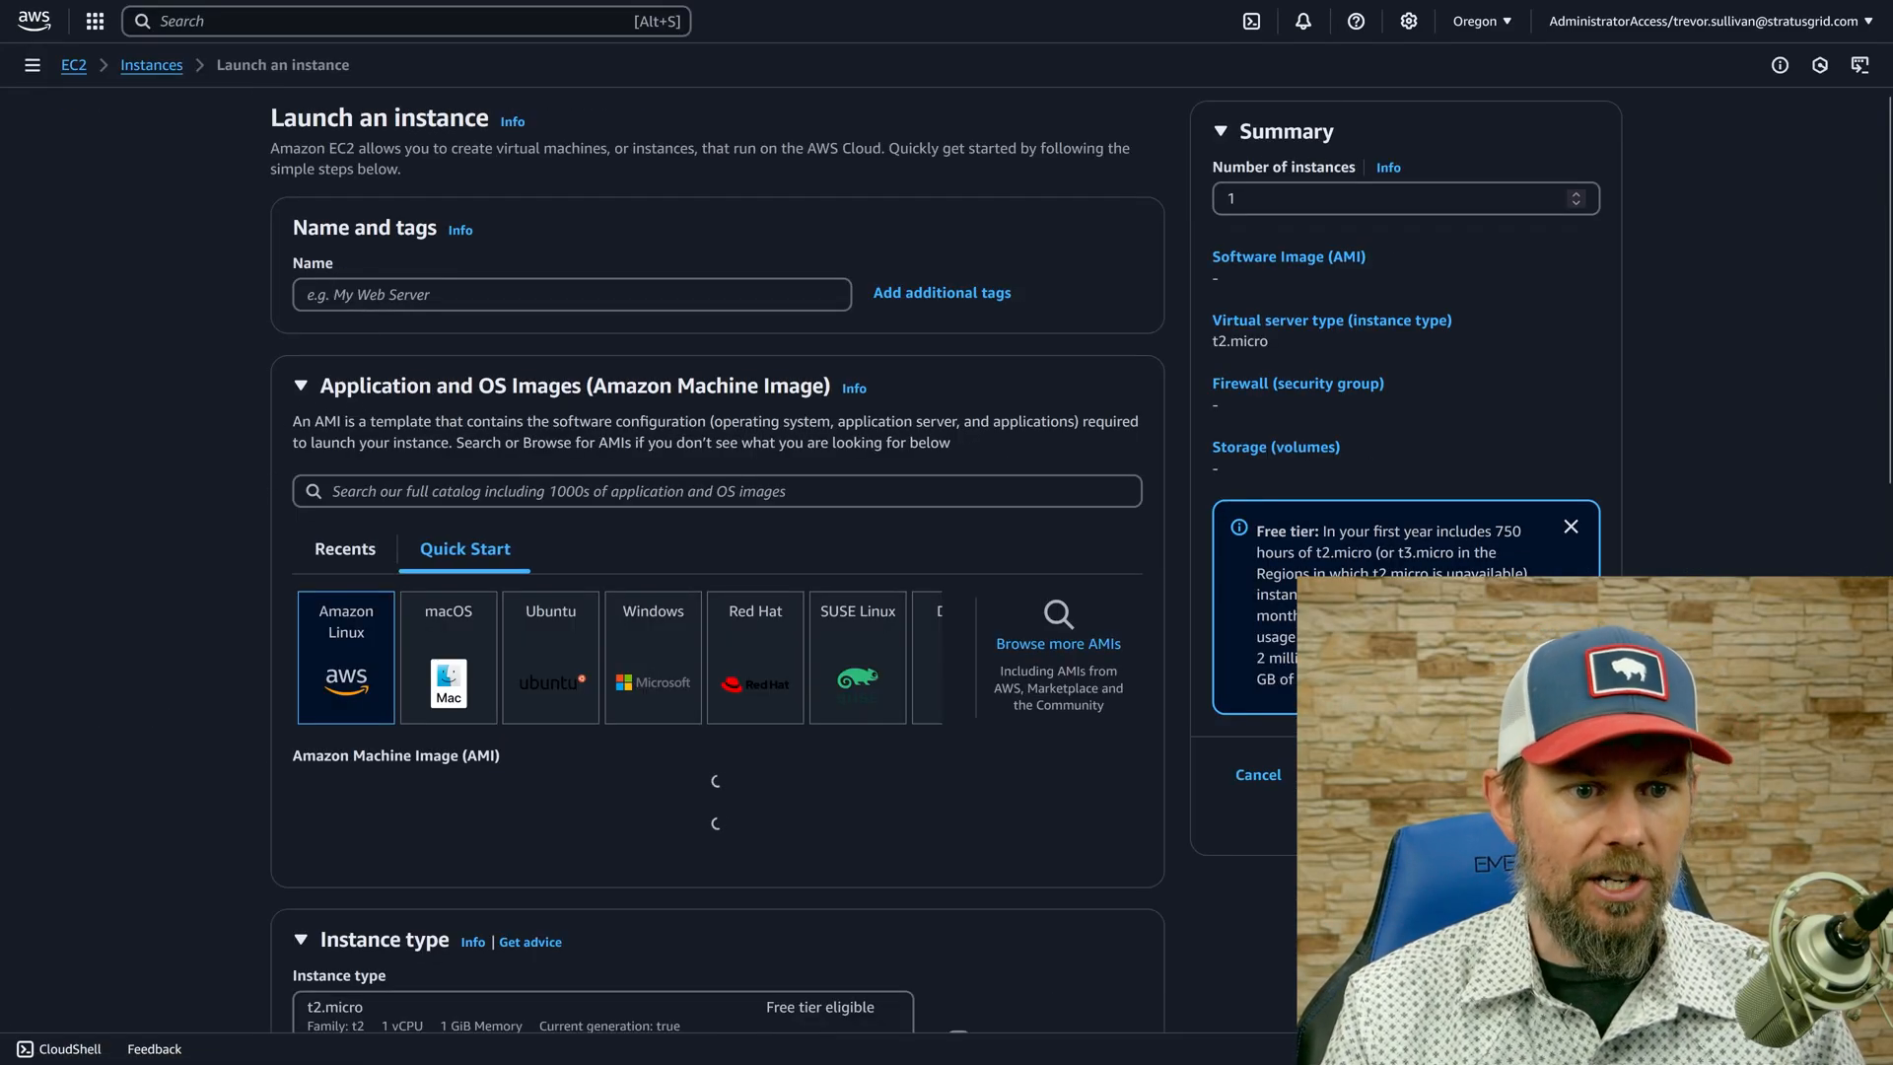
pyautogui.scroll(-2, 532, 493)
pyautogui.click(548, 441)
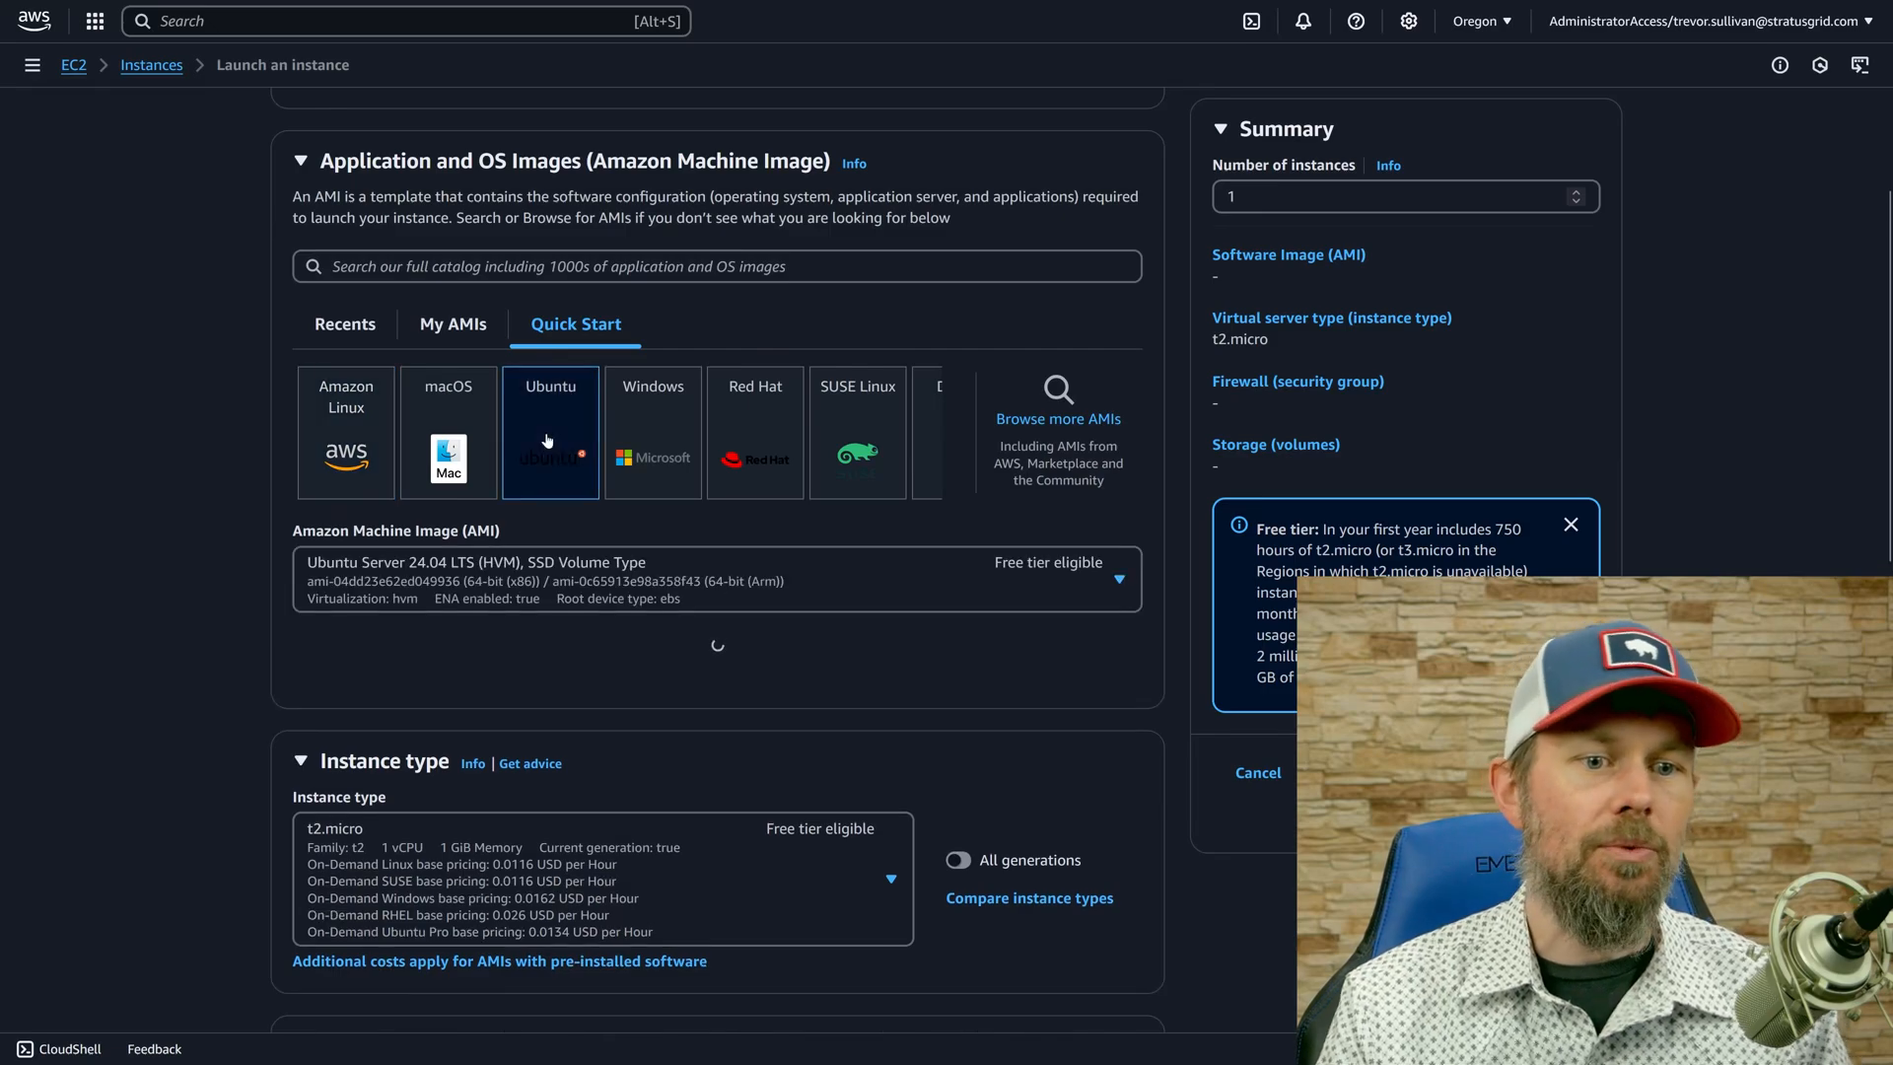
# Try switching the quick-start image to Windows and to Amazon Linux, cancelling both image changes.
pyautogui.click(659, 452)
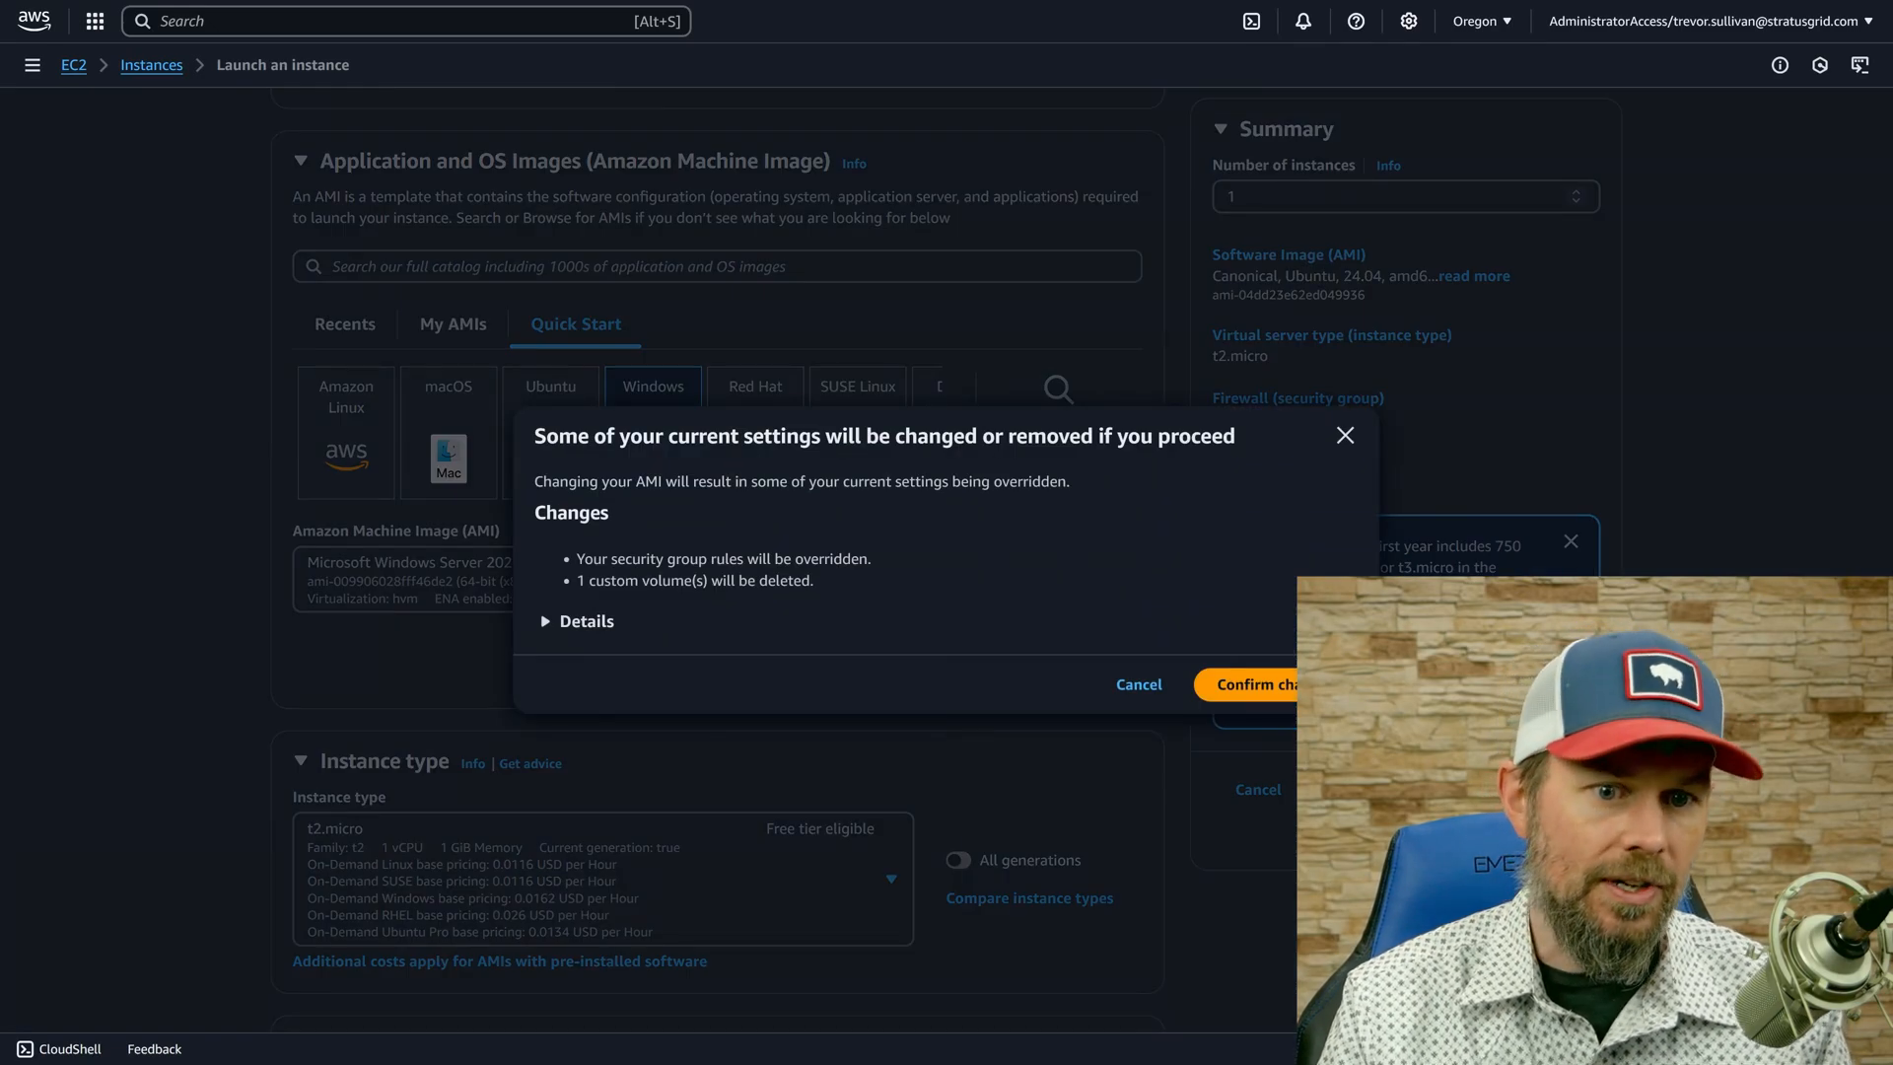
pyautogui.click(1134, 680)
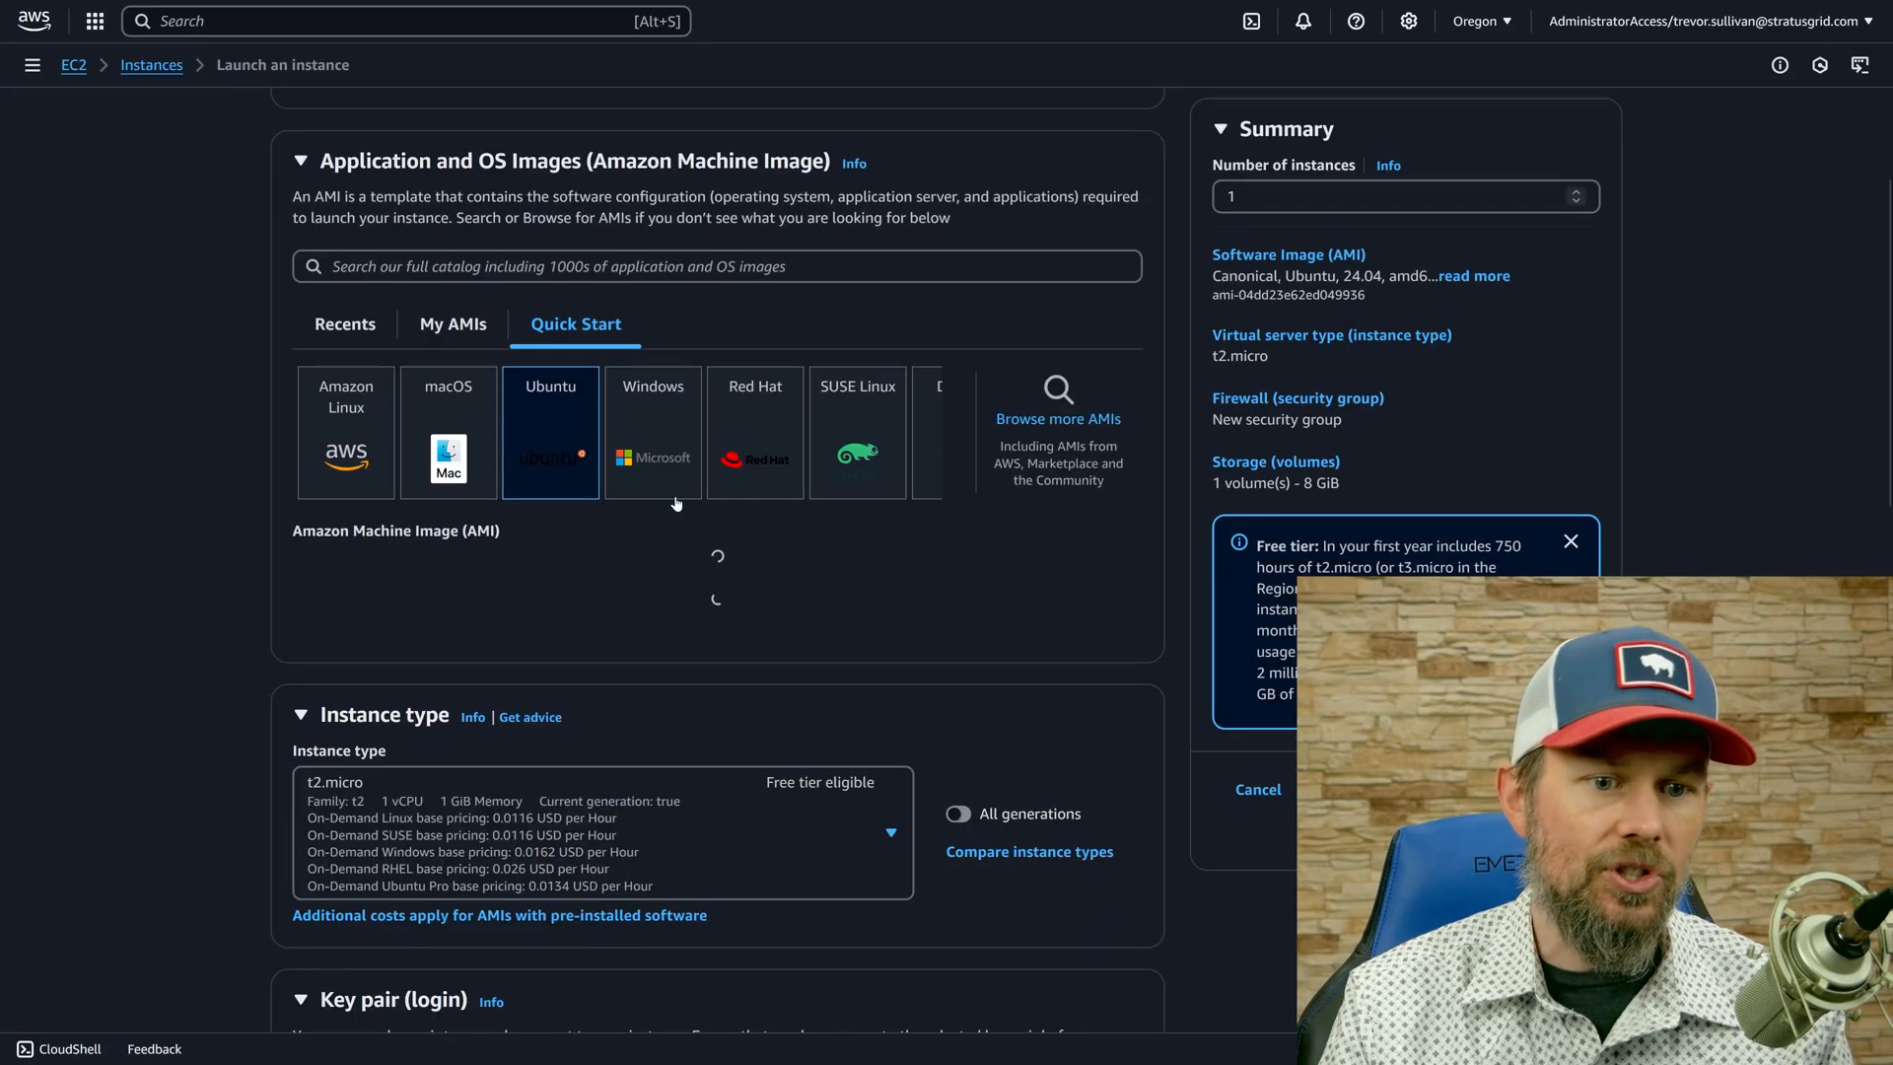
pyautogui.click(357, 428)
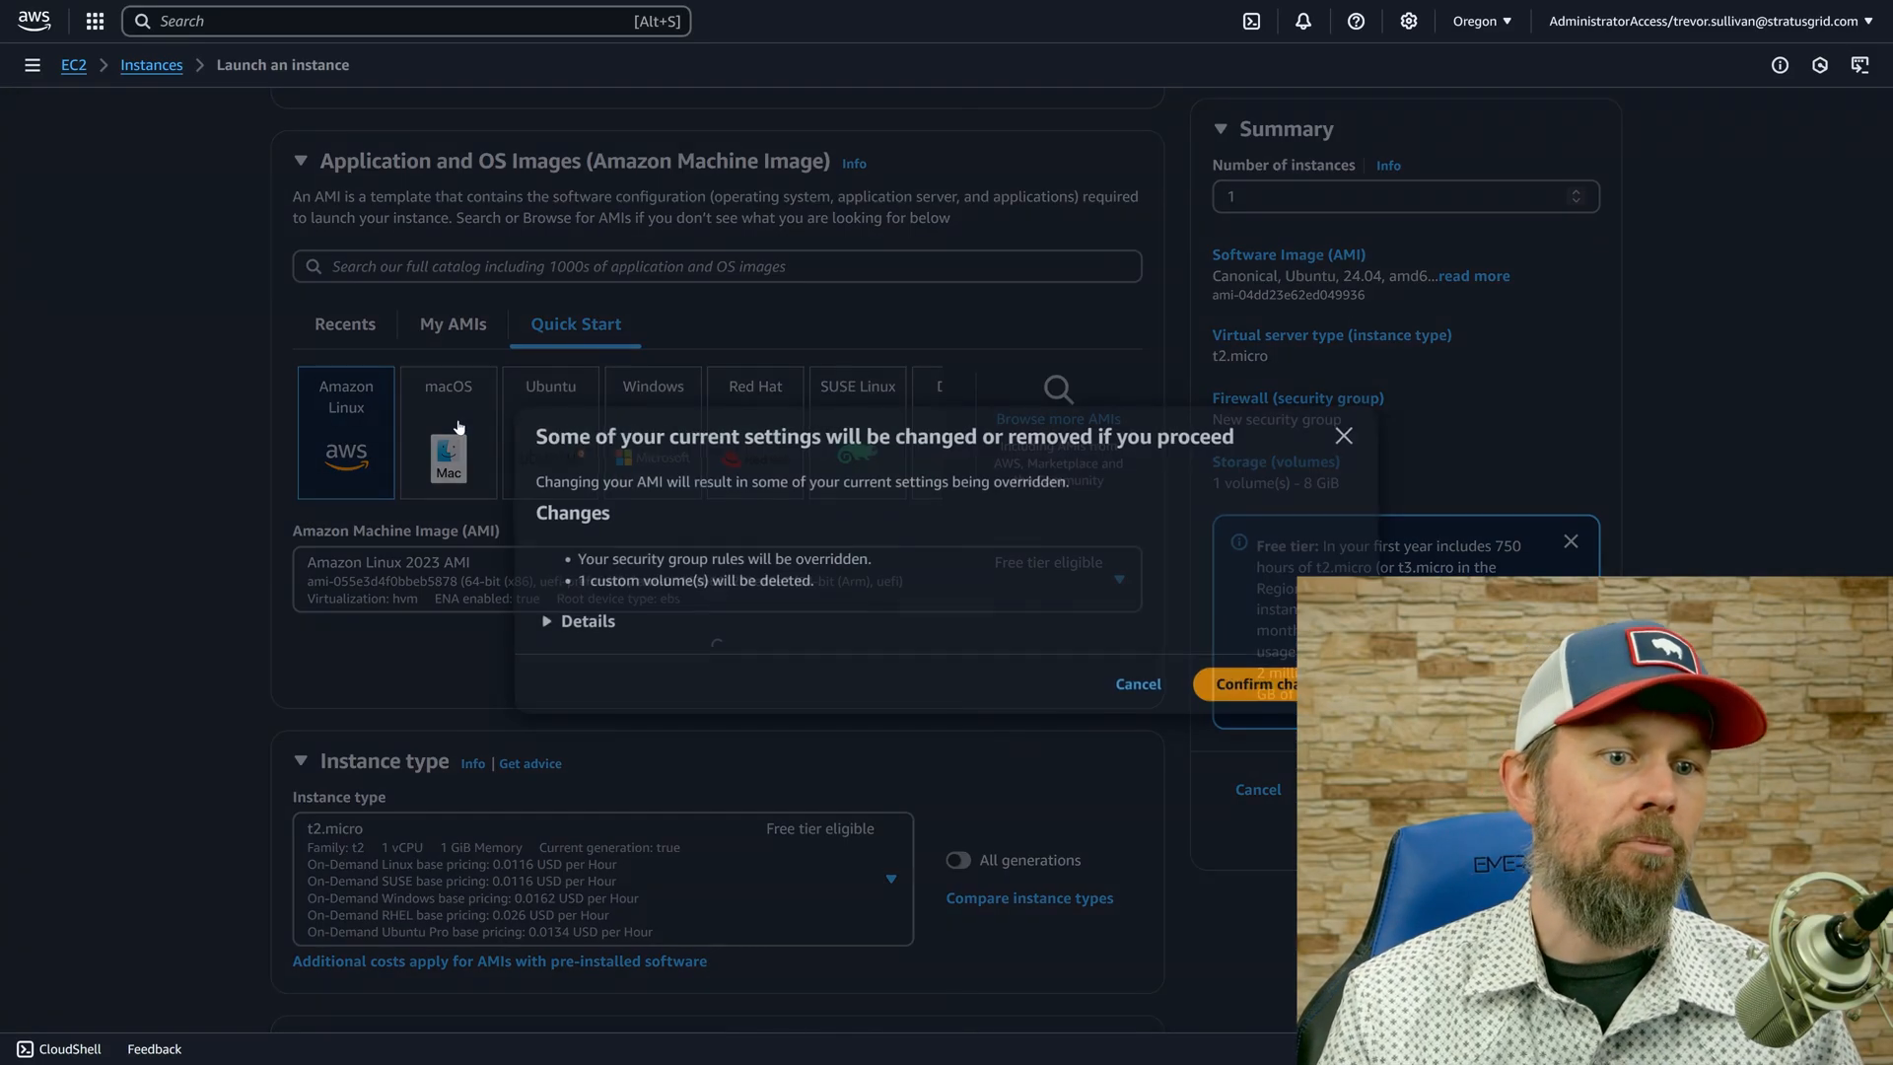
pyautogui.click(457, 425)
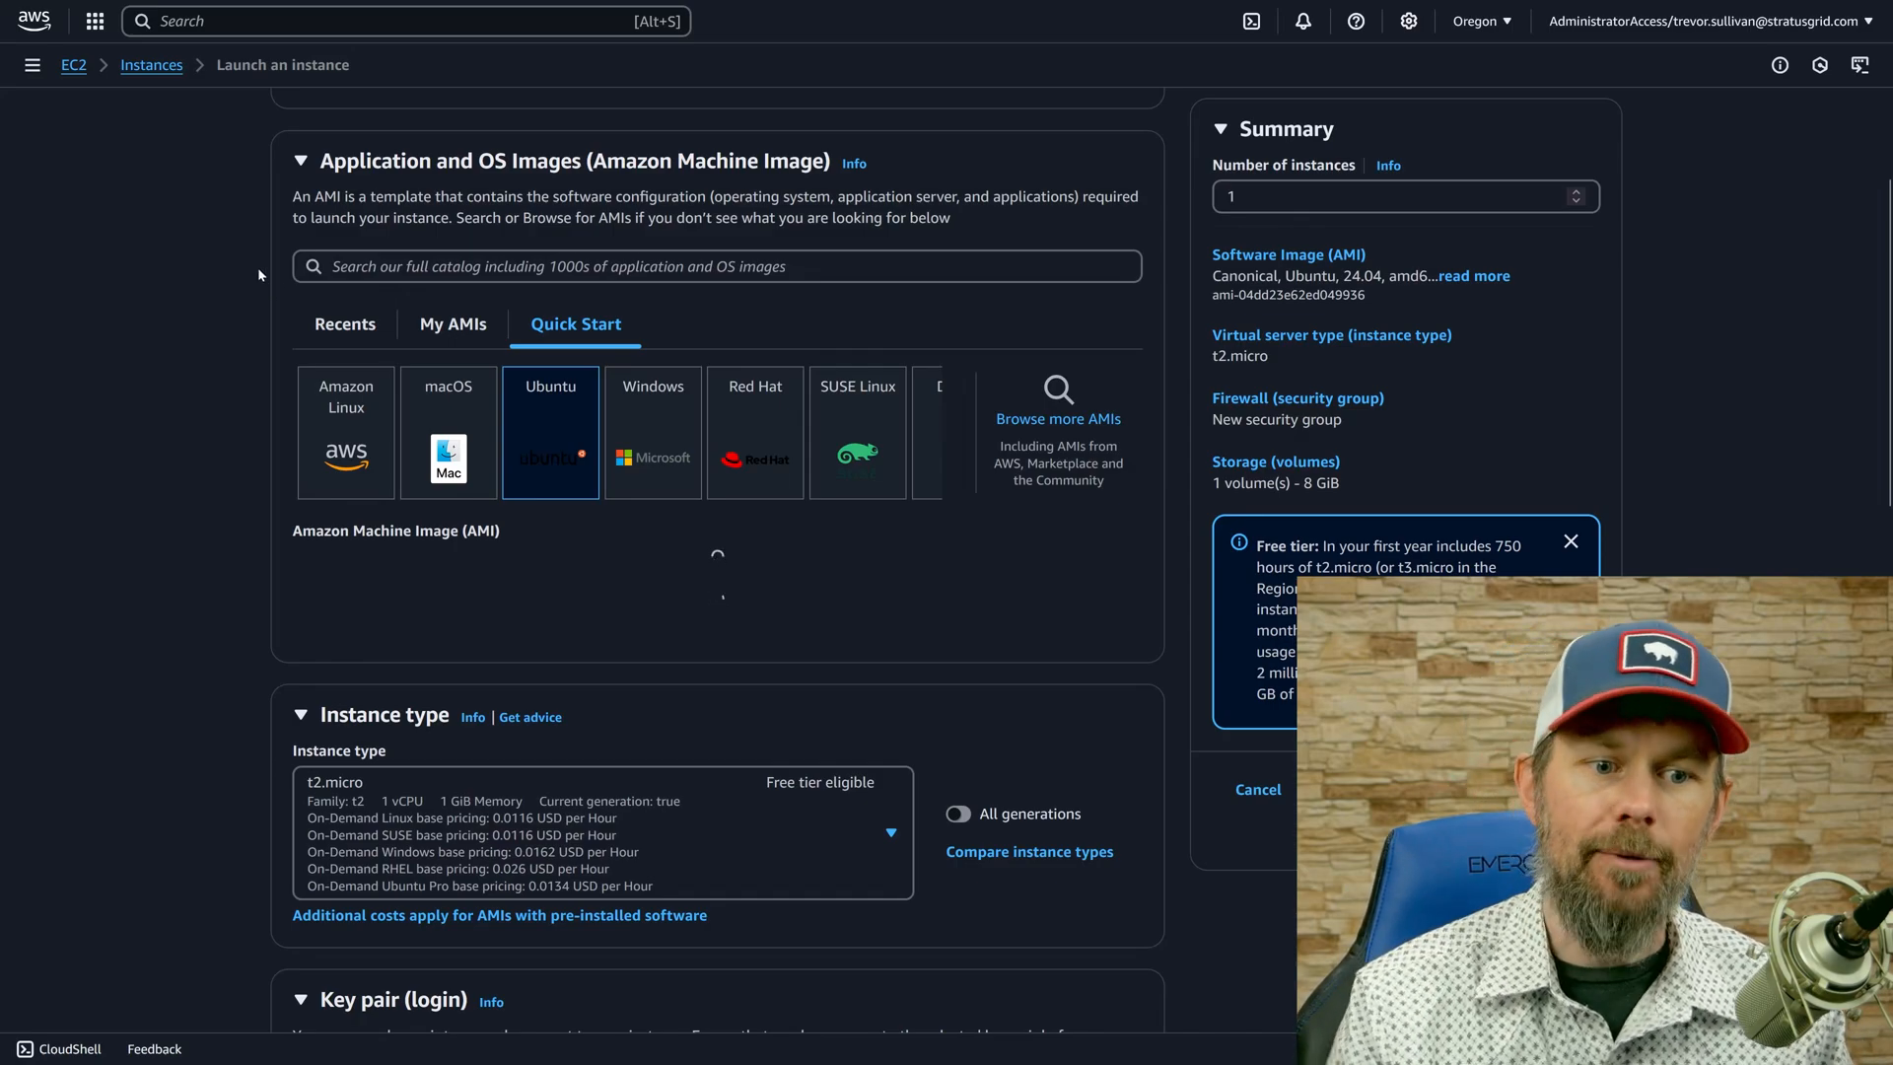
# Reload the AdministratorAccess launch page and check the account IDs of the restricted-admin-role and AdministratorAccess sessions.
pyautogui.press('F5')
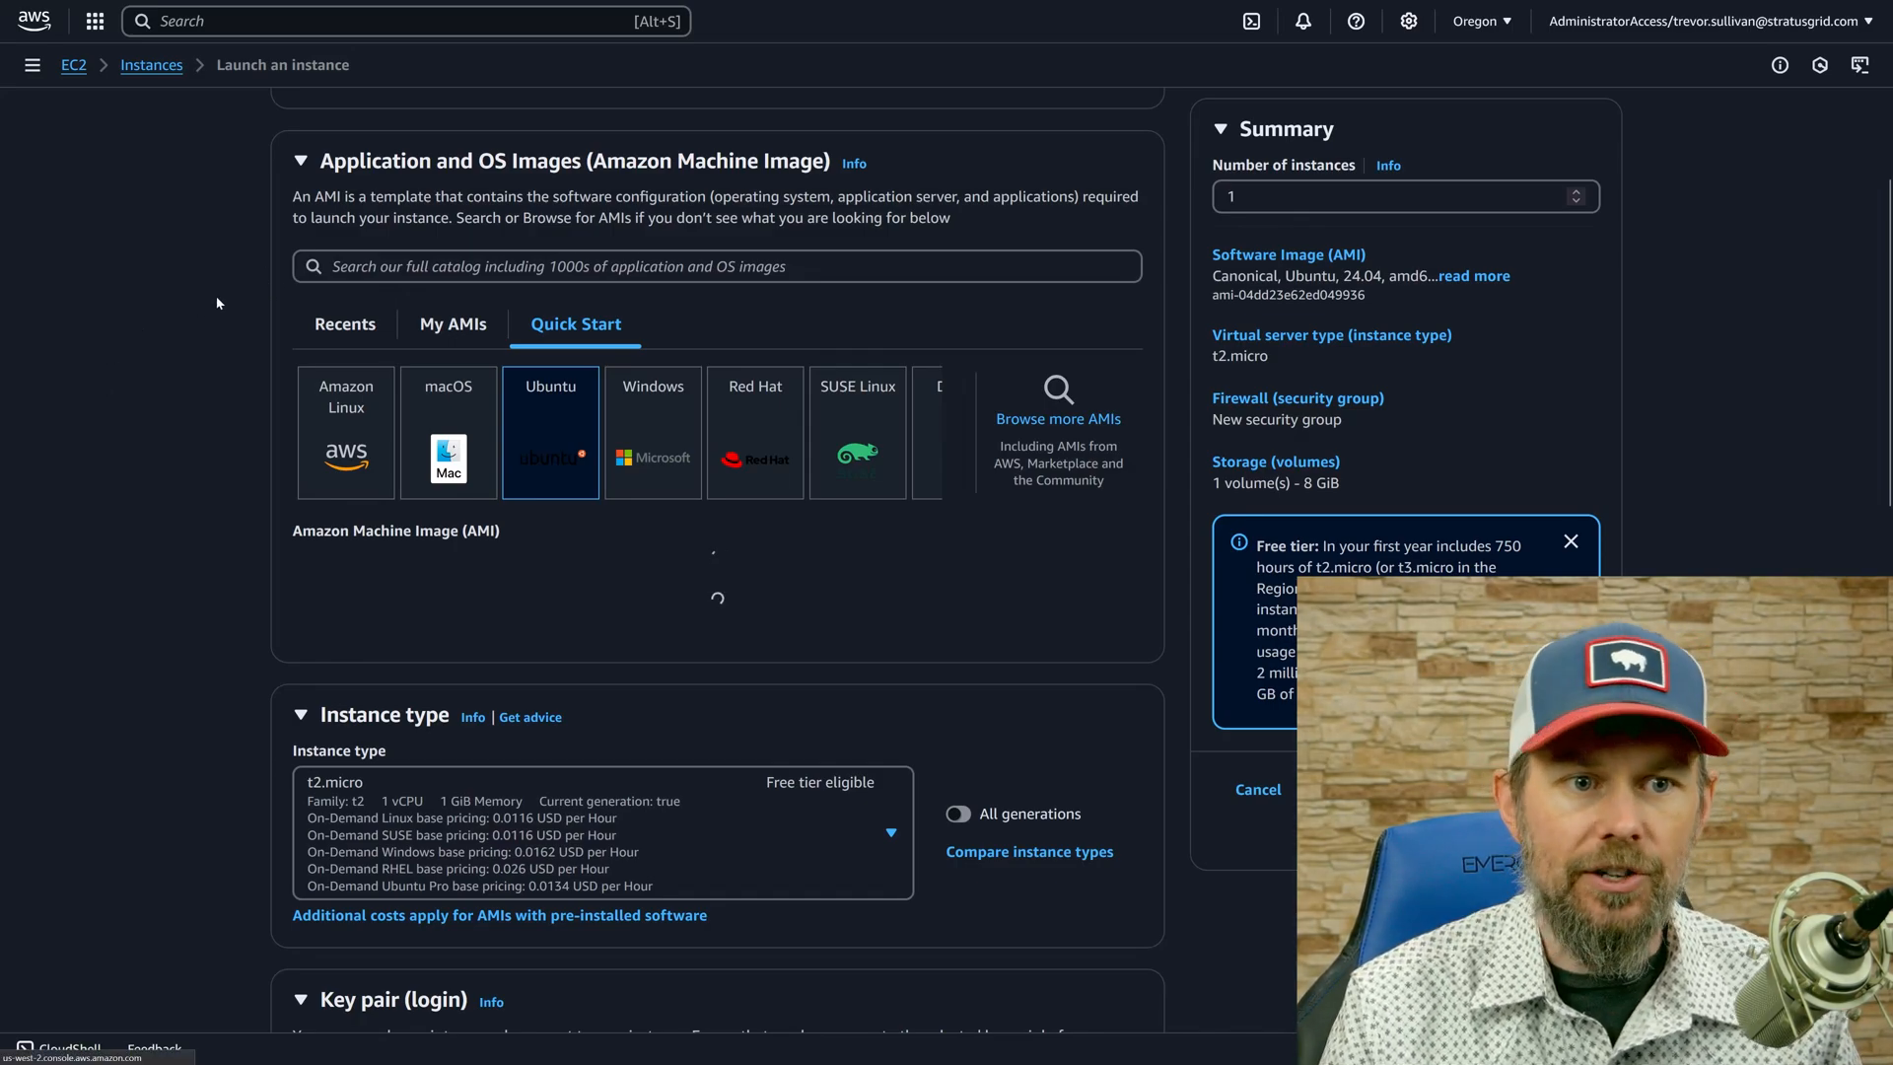
pyautogui.press('F11')
pyautogui.click(443, 15)
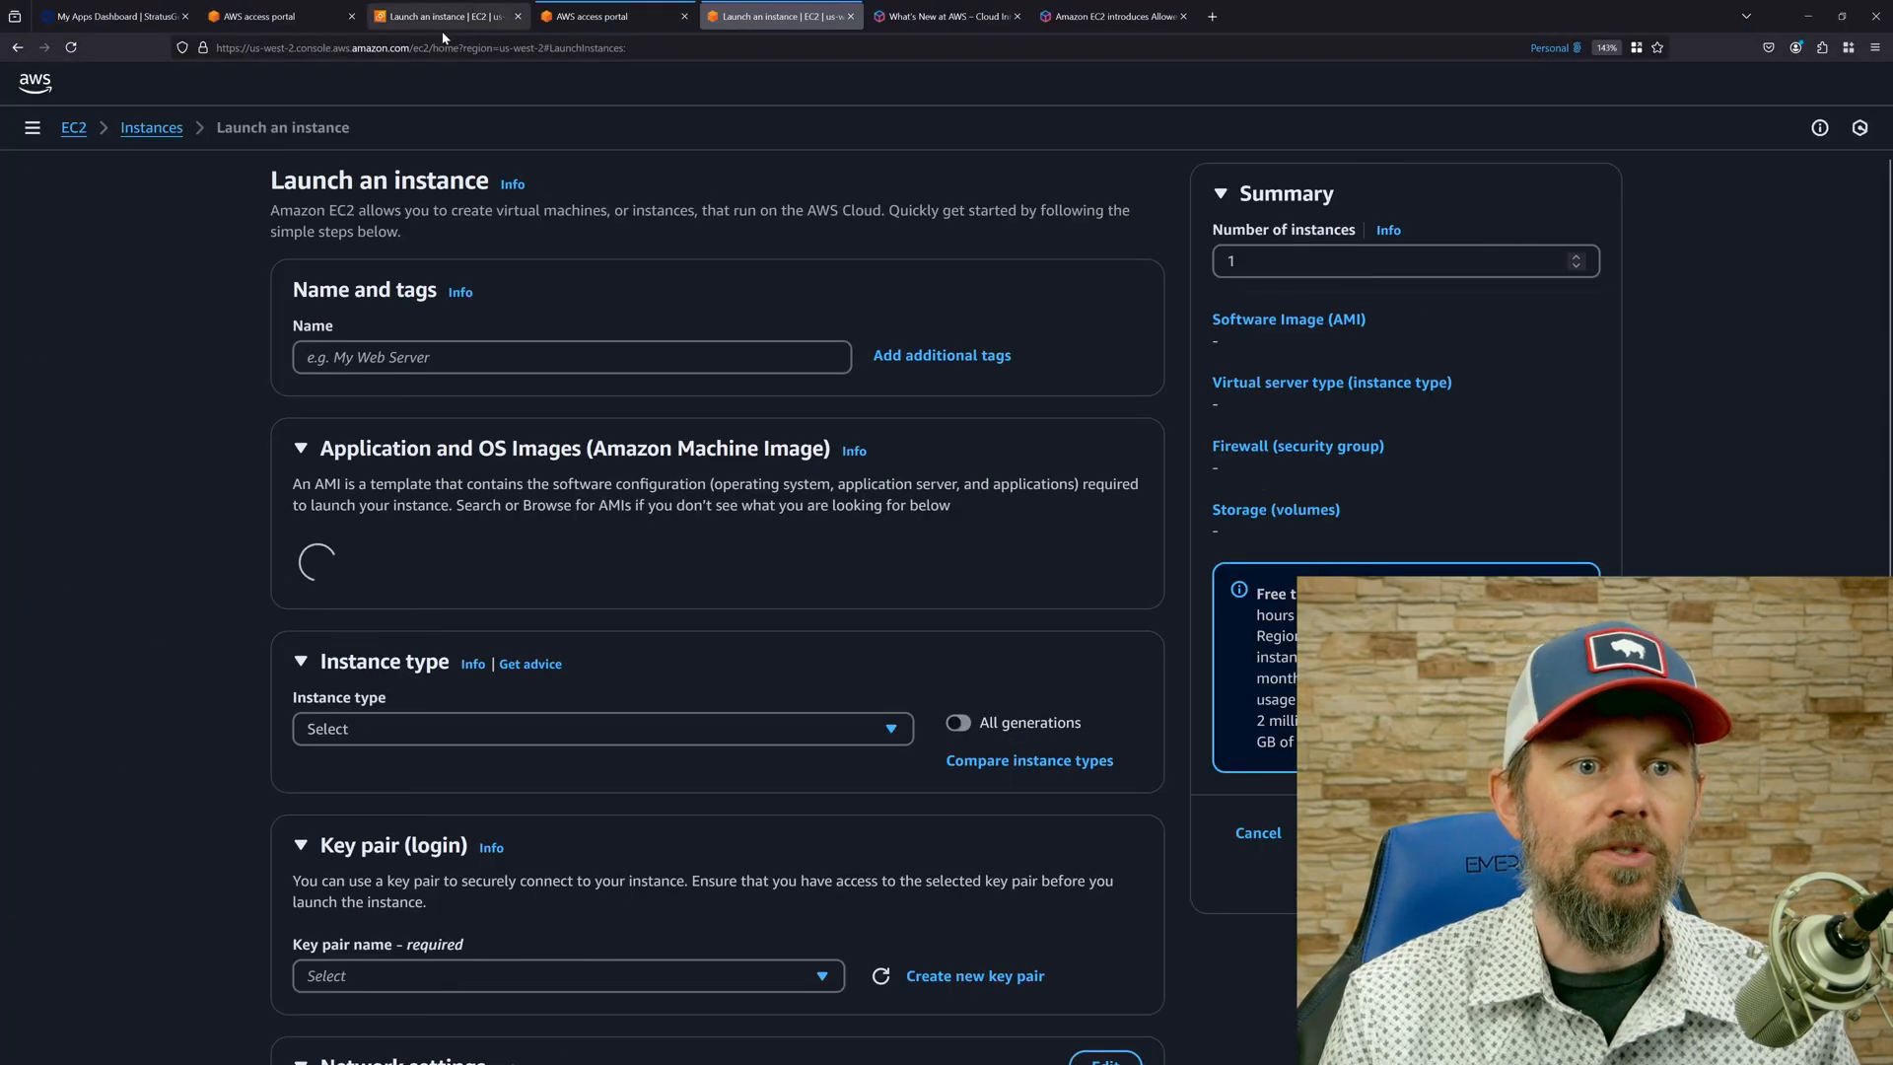
pyautogui.click(1625, 87)
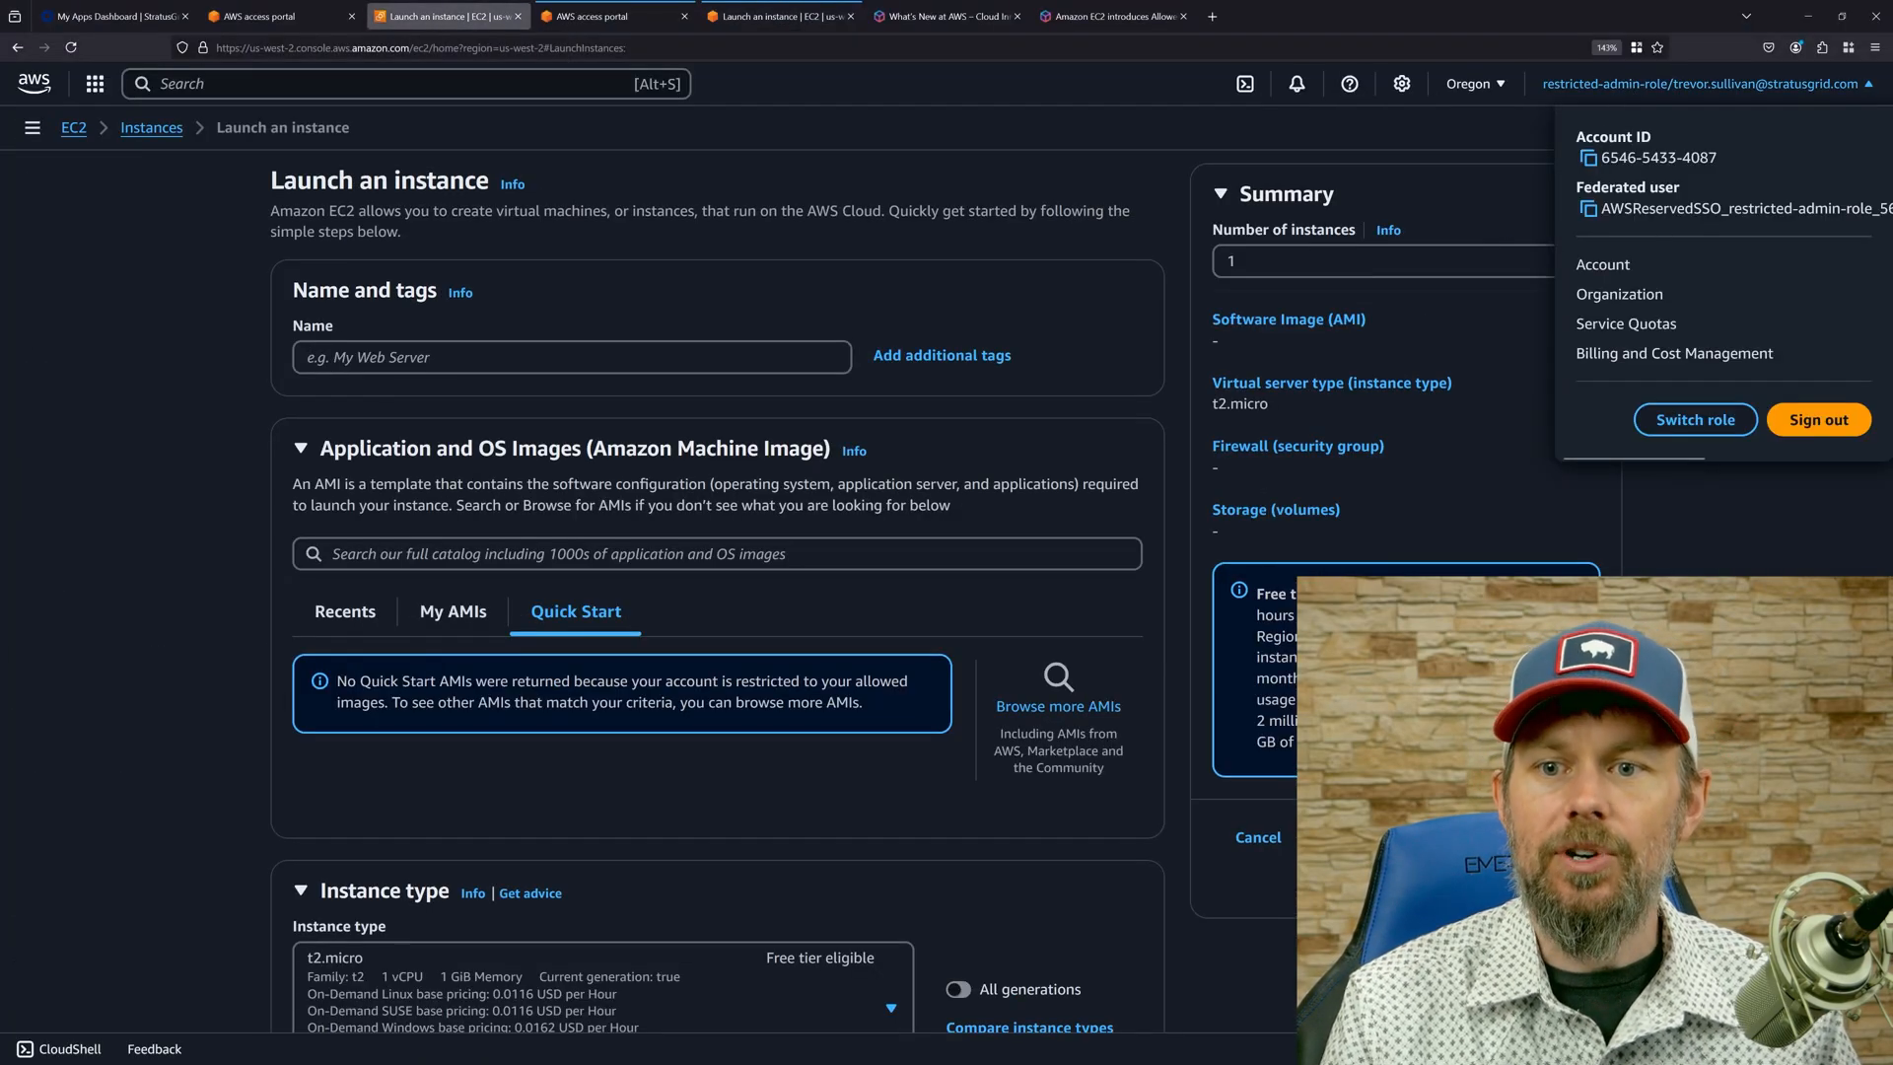
pyautogui.moveTo(1601, 158); pyautogui.dragTo(1636, 158)
pyautogui.click(1424, 187)
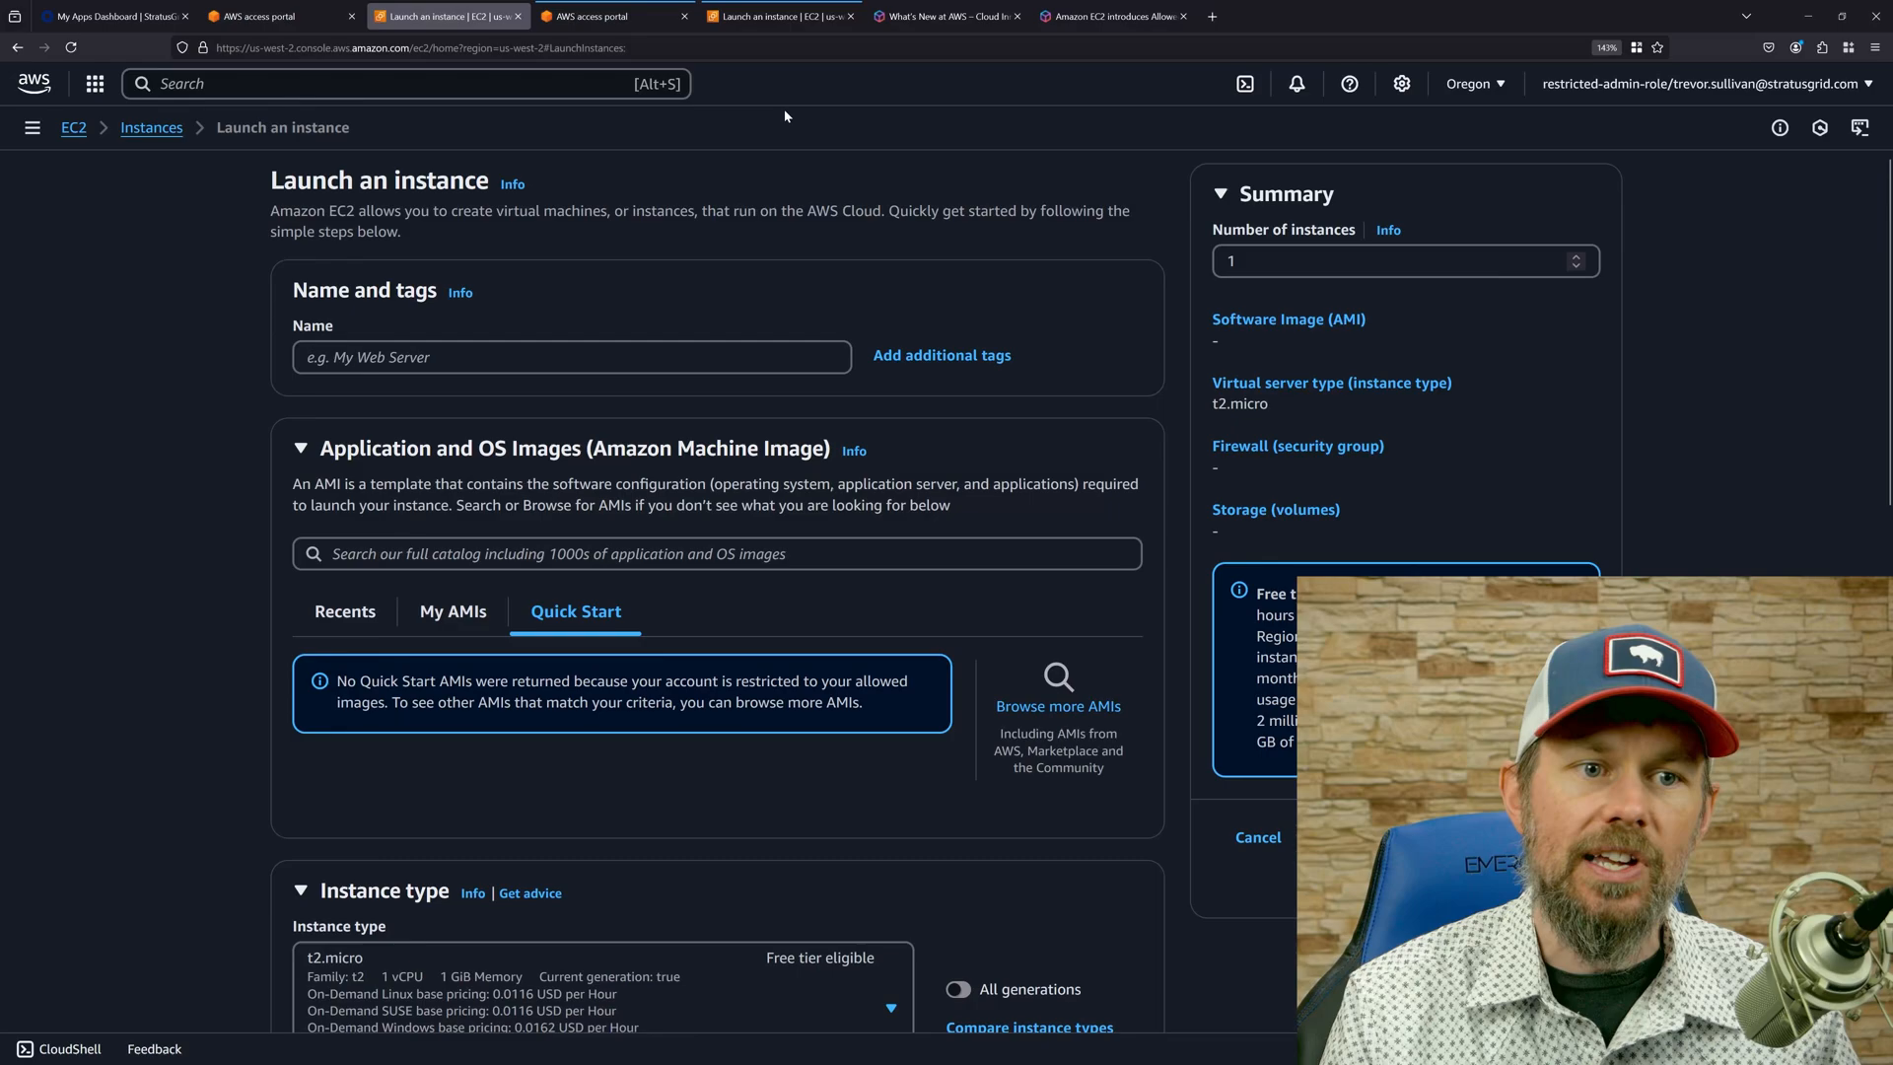
pyautogui.click(779, 16)
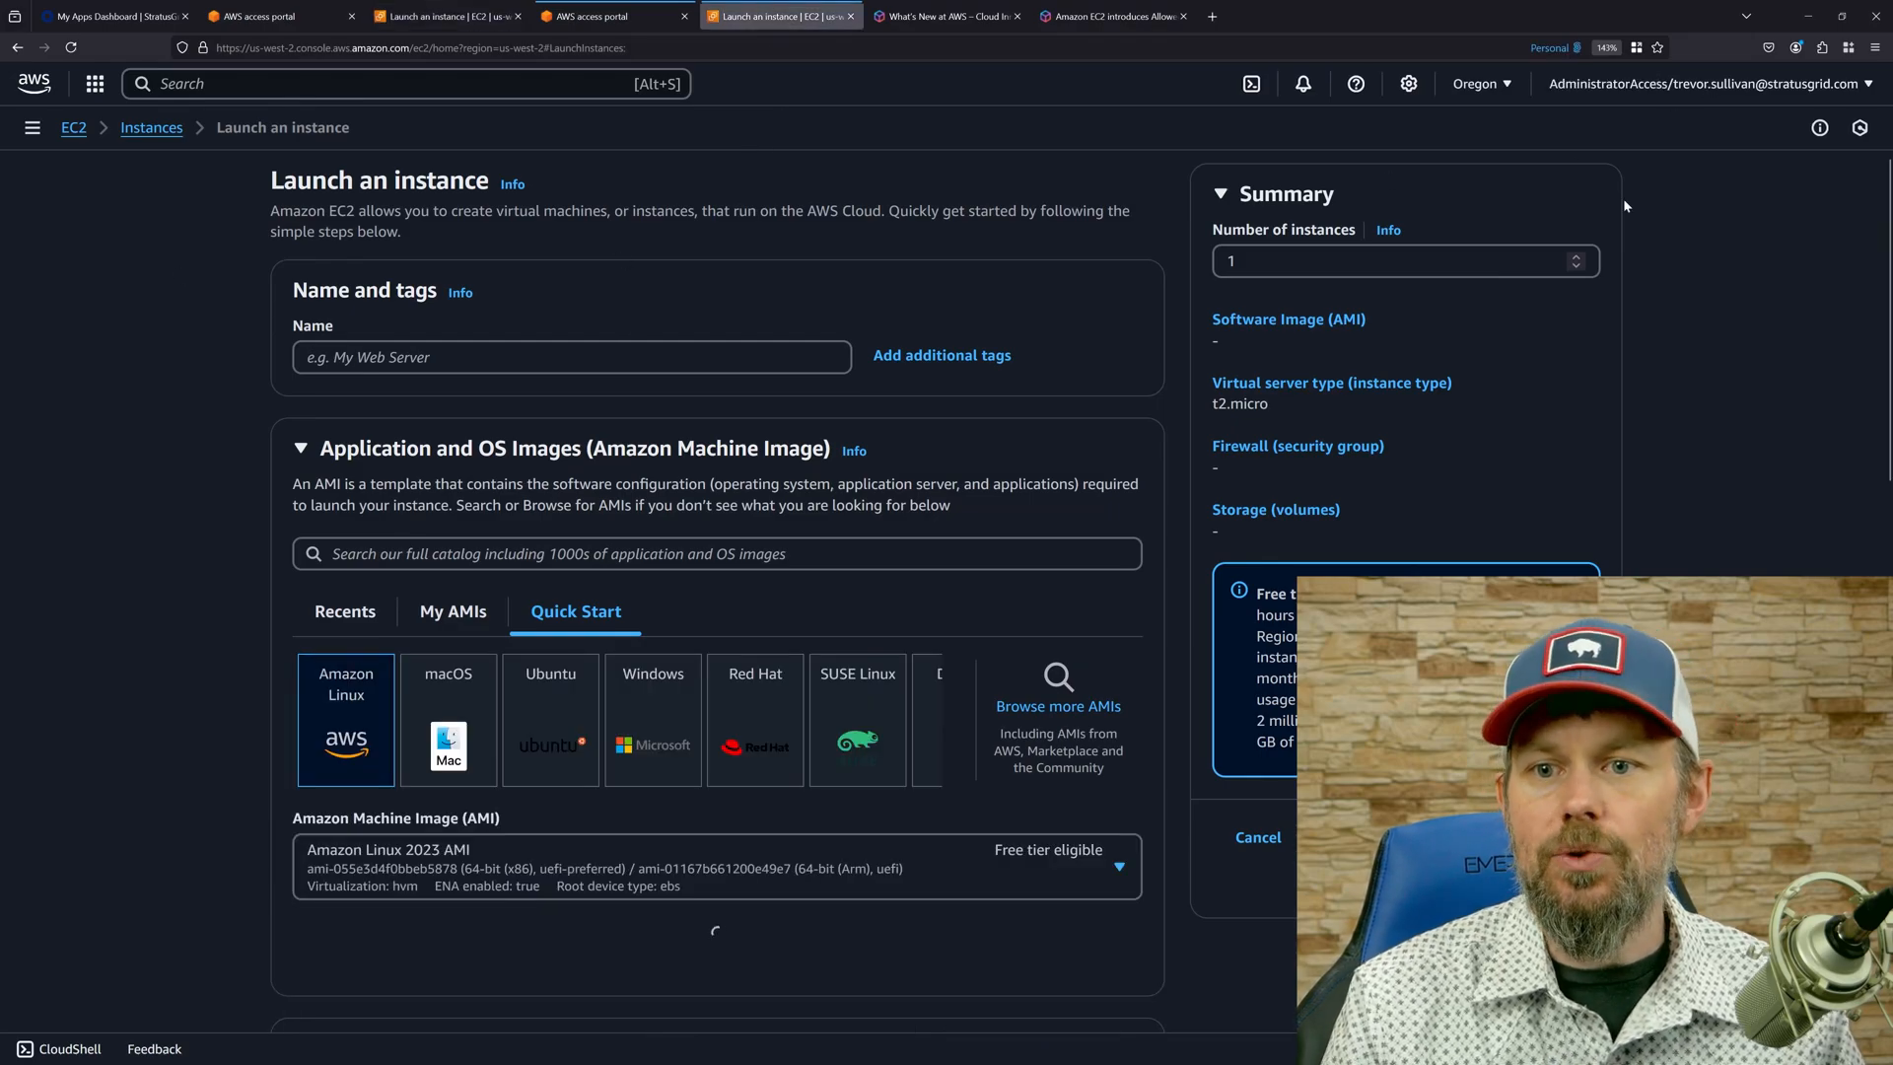
pyautogui.click(1617, 87)
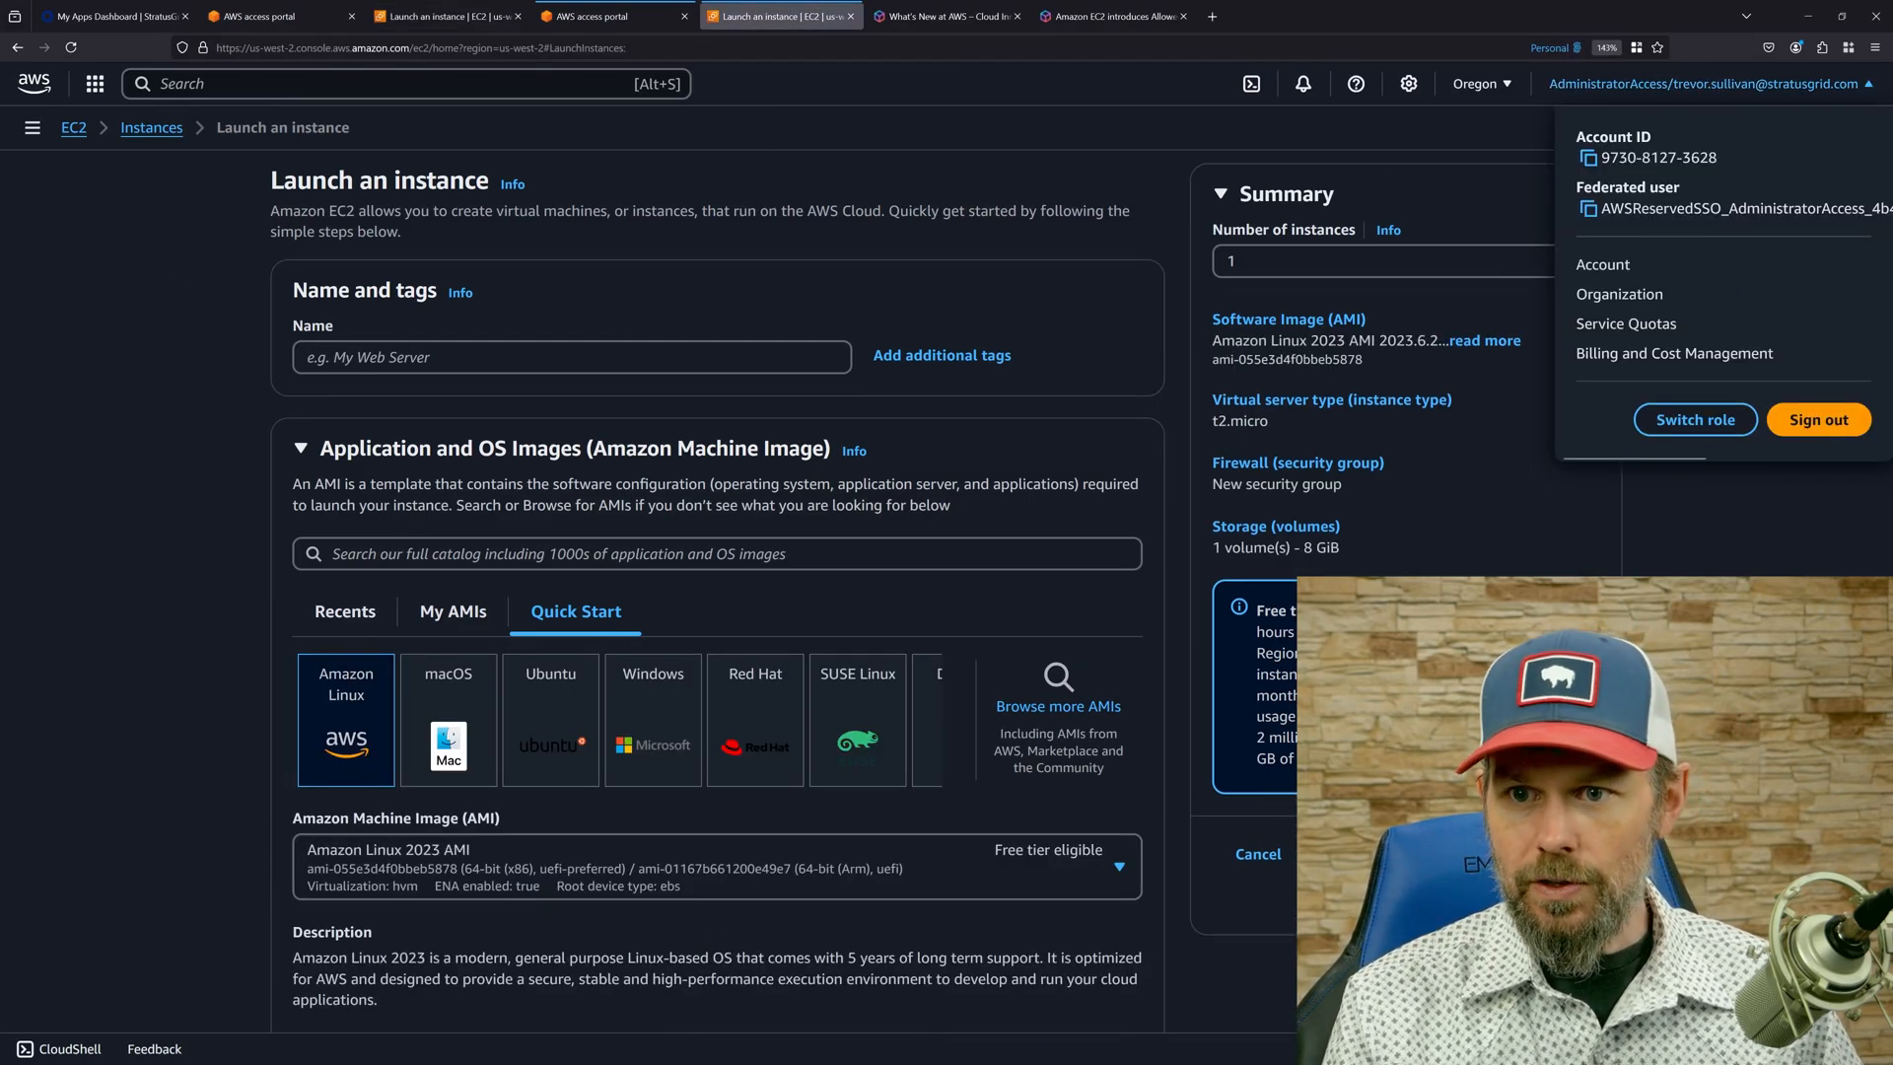
pyautogui.click(1079, 220)
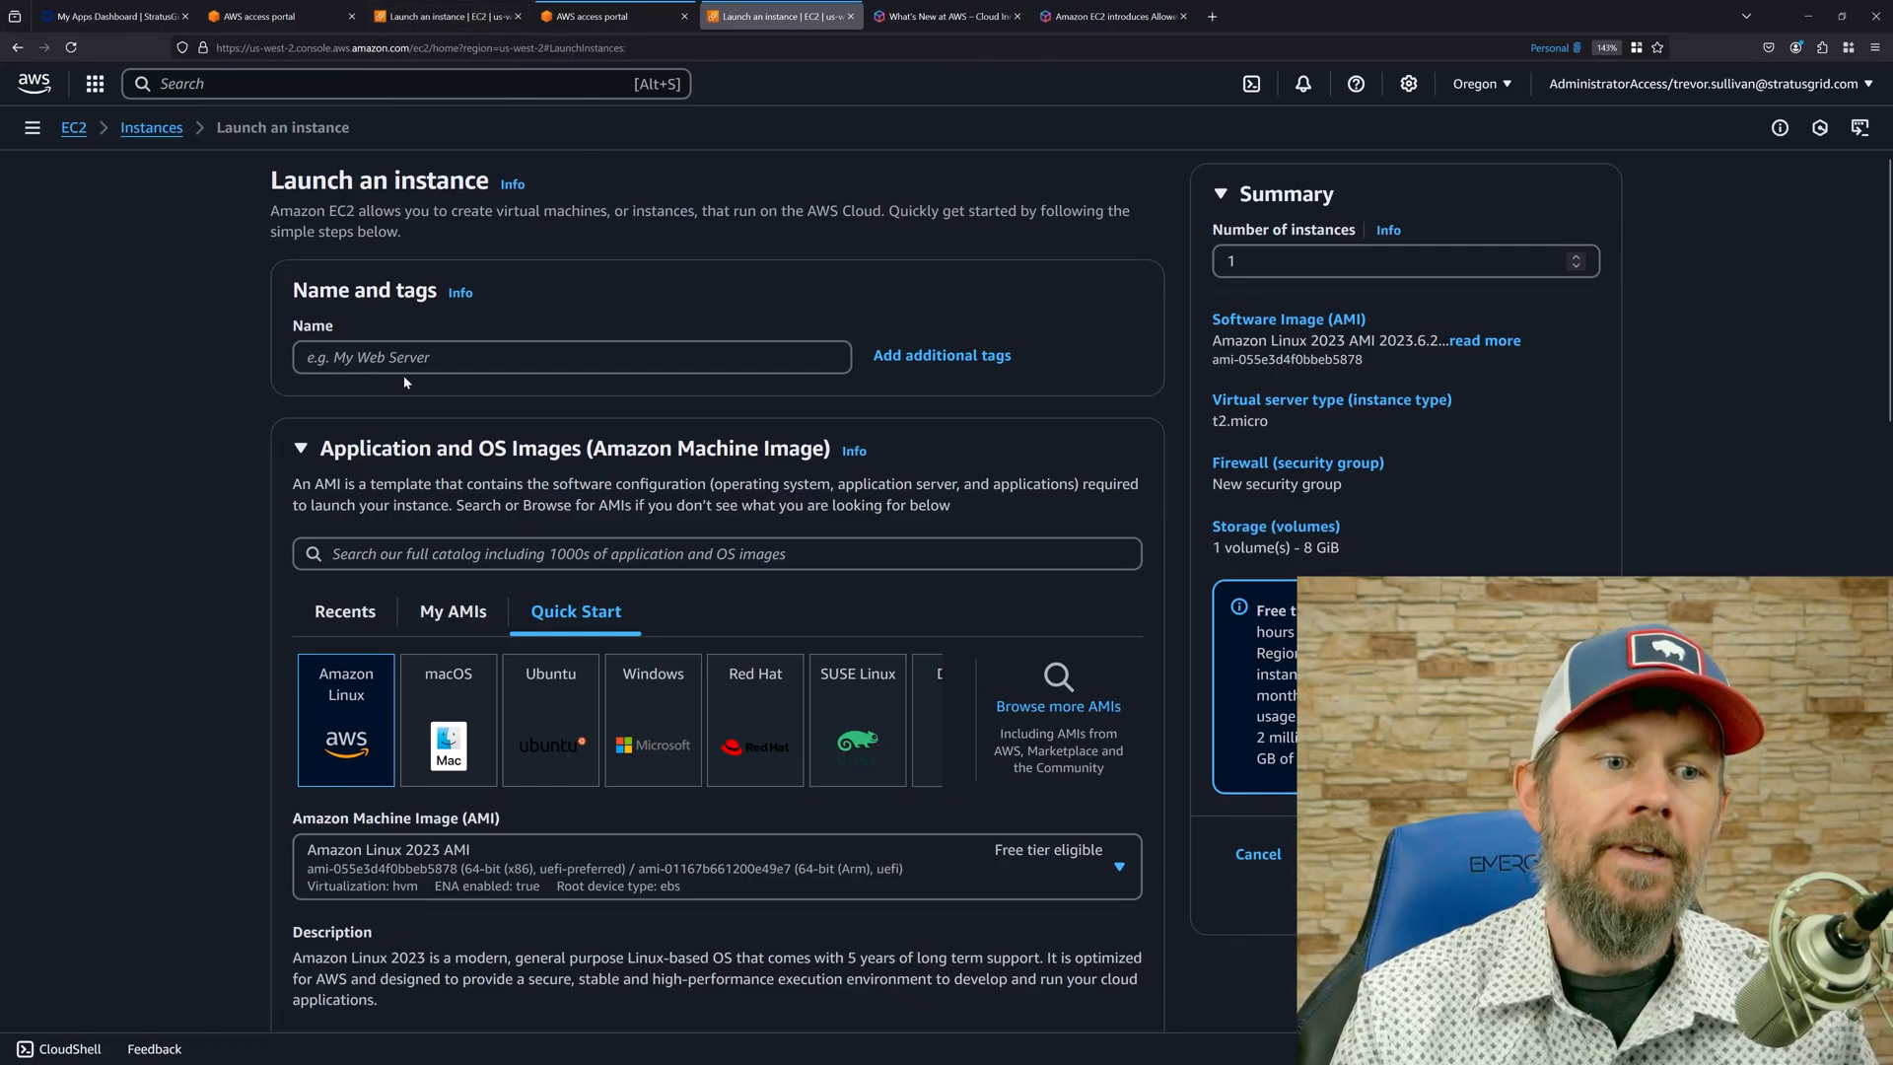
# Return to the instances list in the AdministratorAccess session and open the Allowed AMIs settings in the restricted-admin-role session.
pyautogui.click(152, 128)
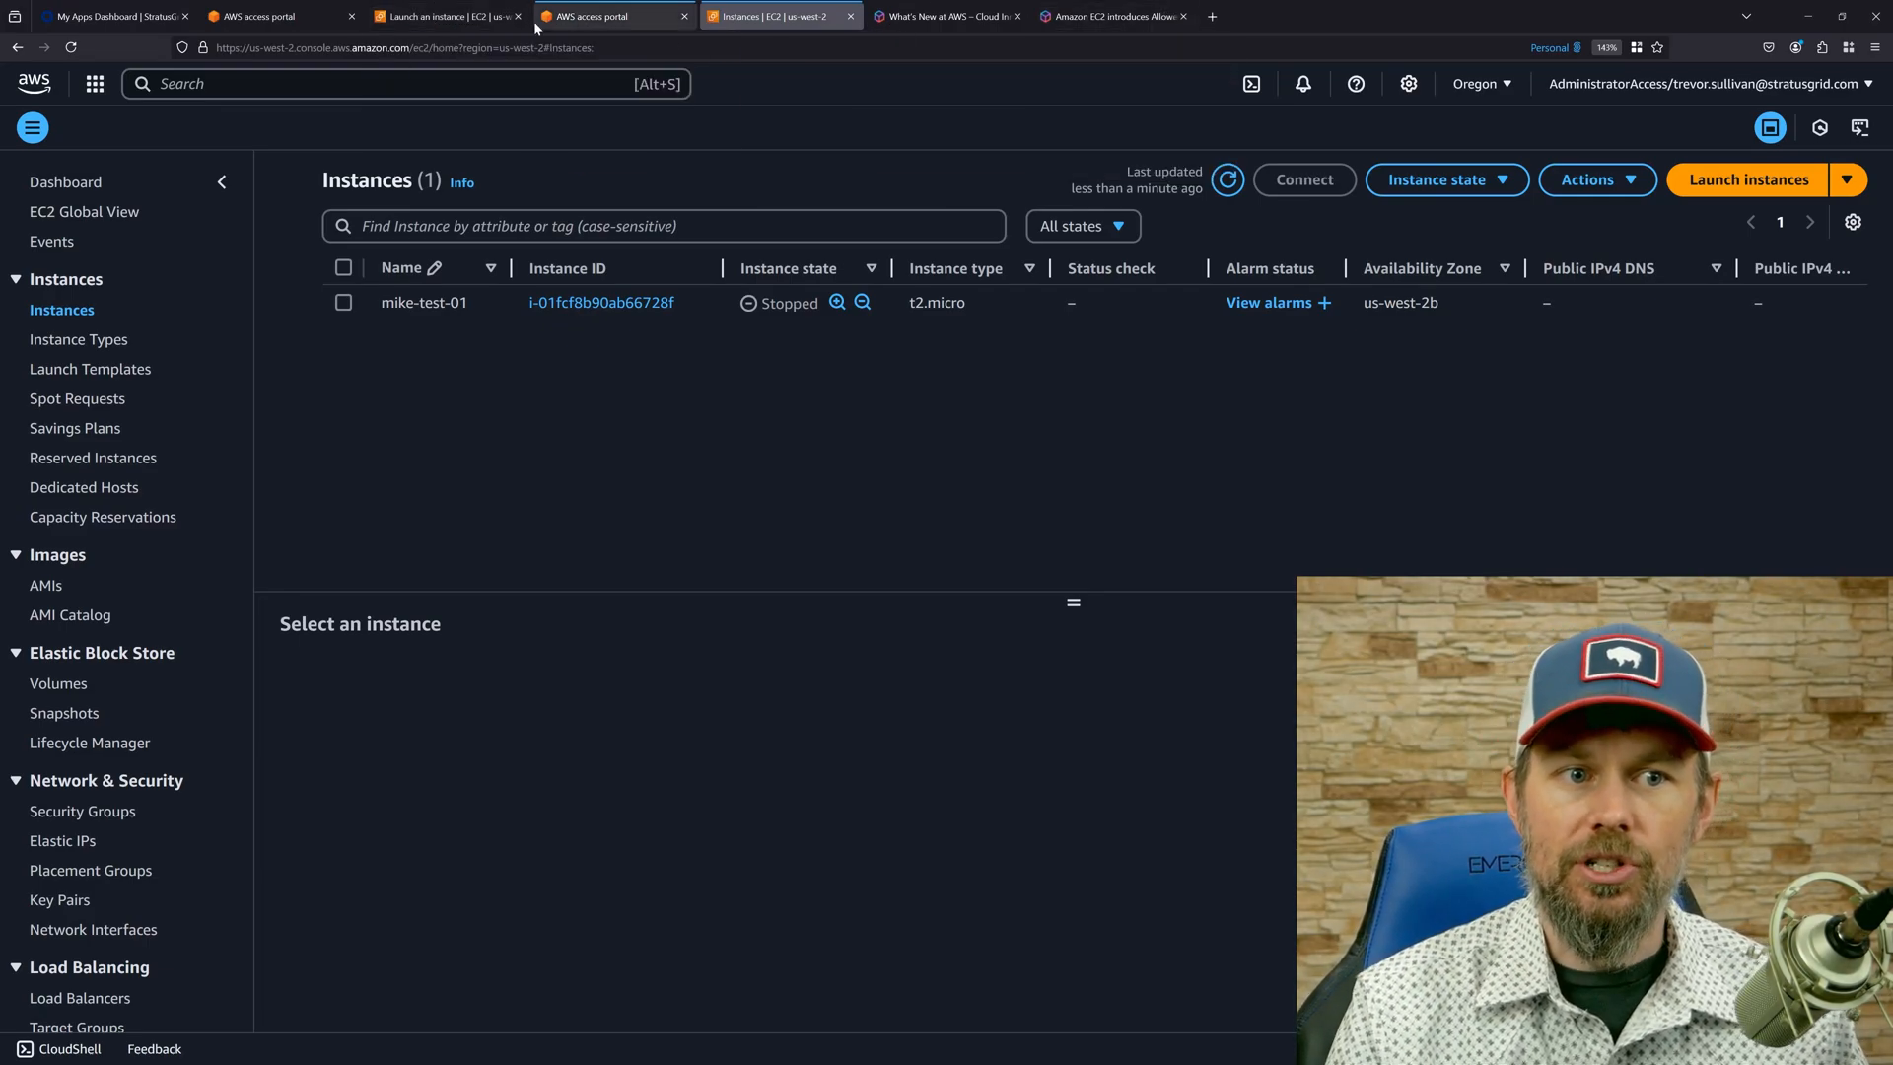
pyautogui.moveTo(481, 19)
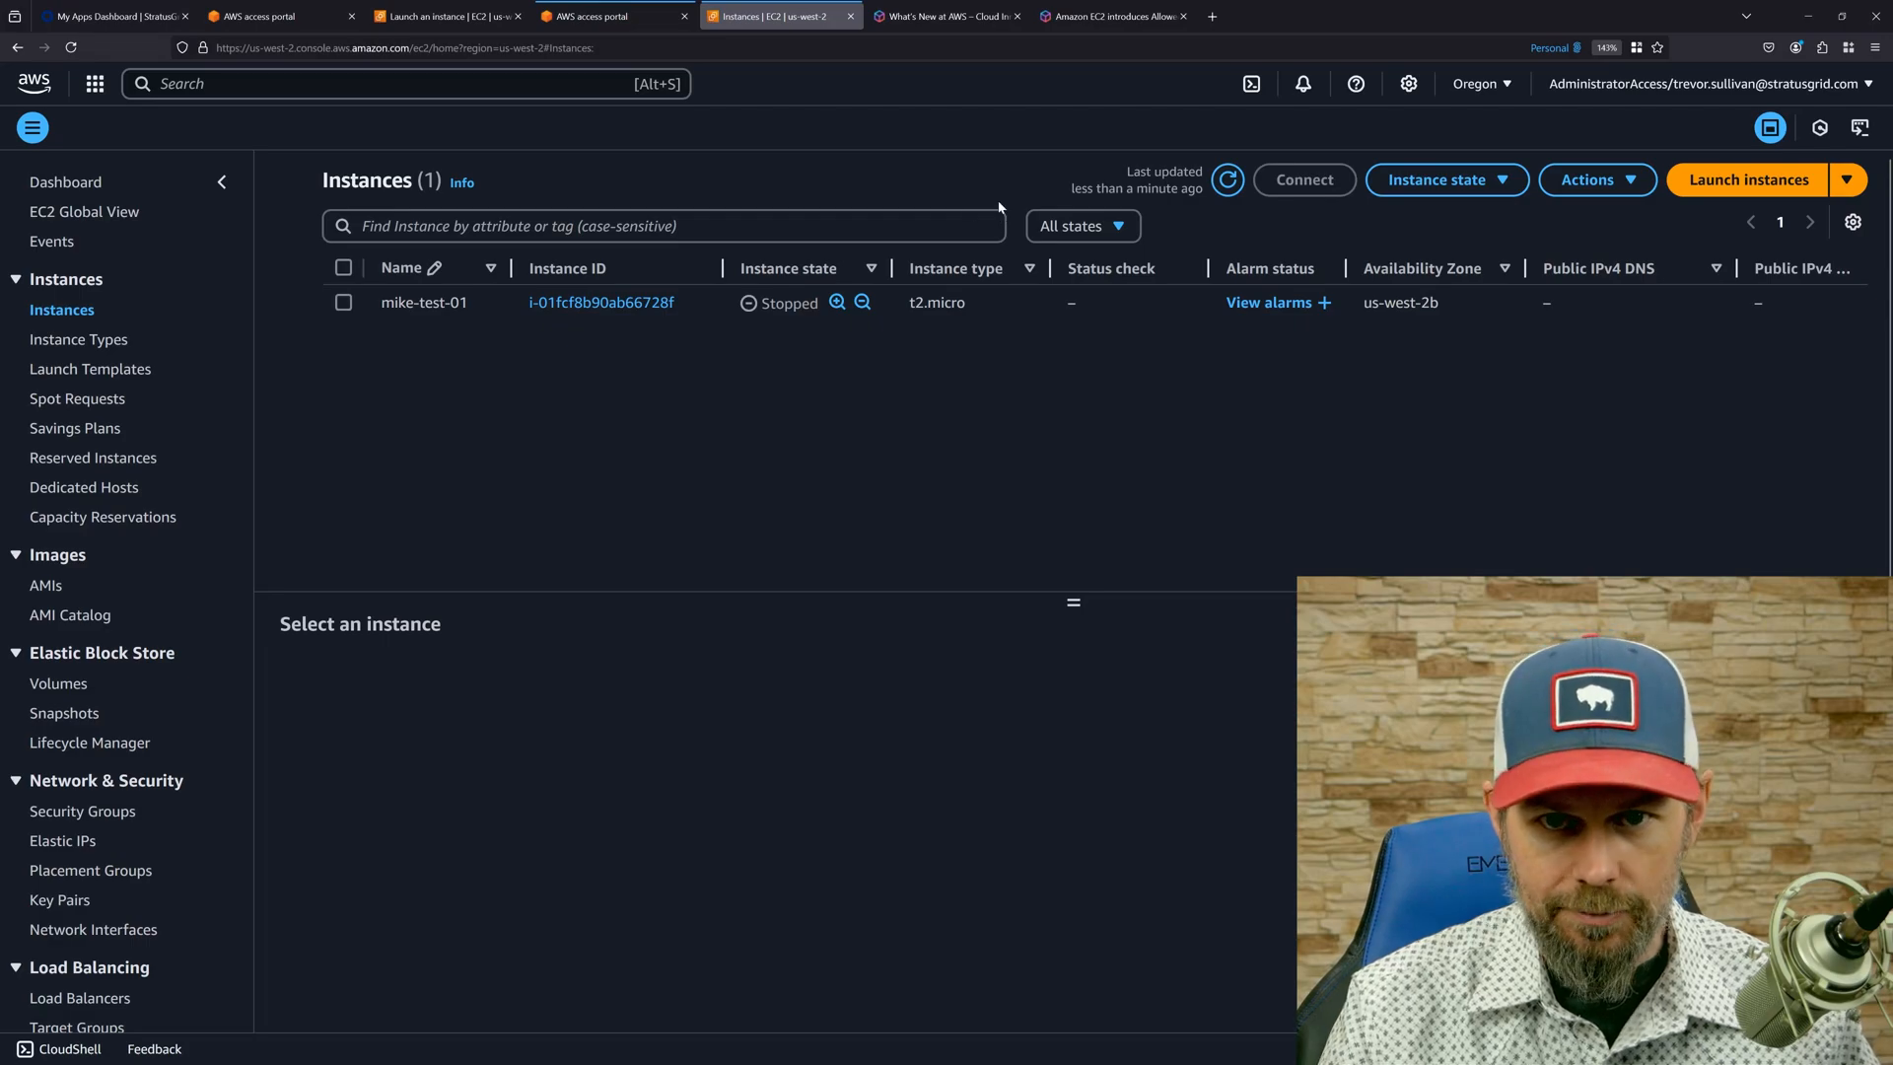
pyautogui.click(449, 16)
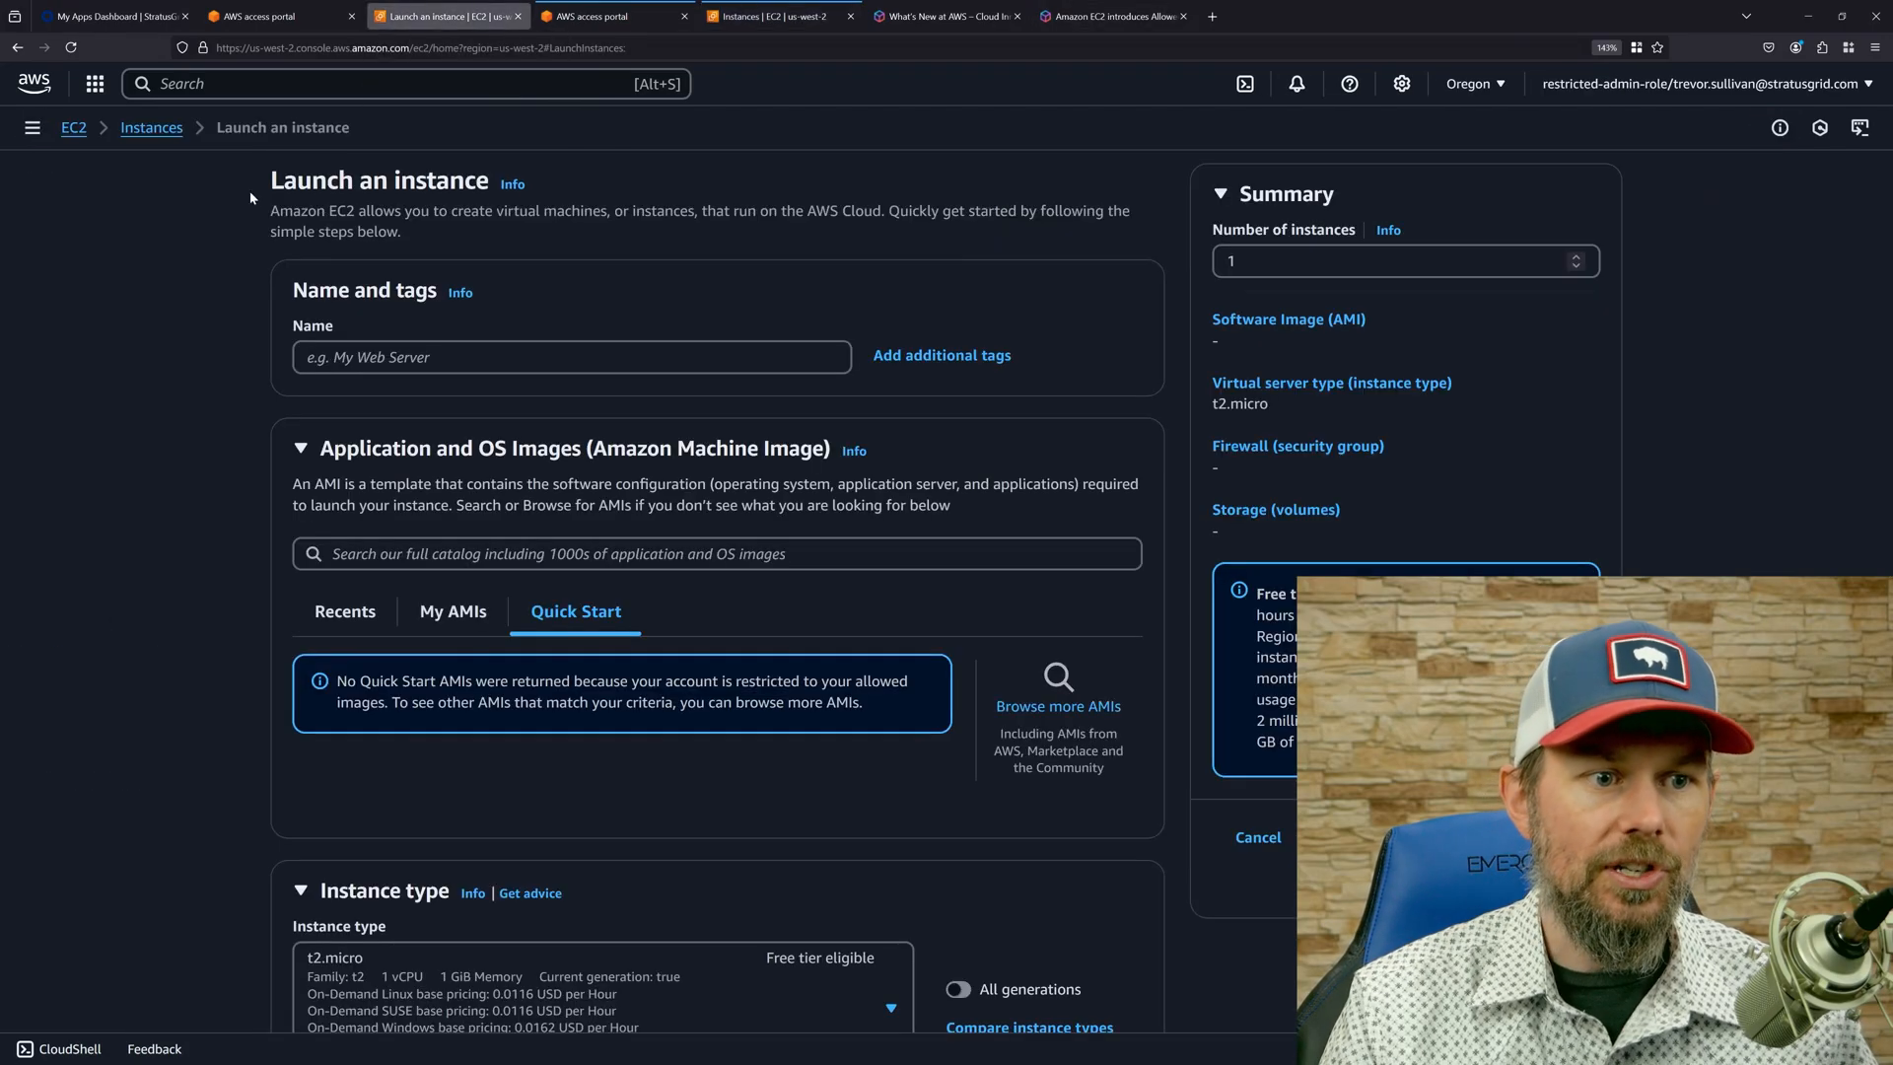
pyautogui.click(33, 127)
pyautogui.click(66, 184)
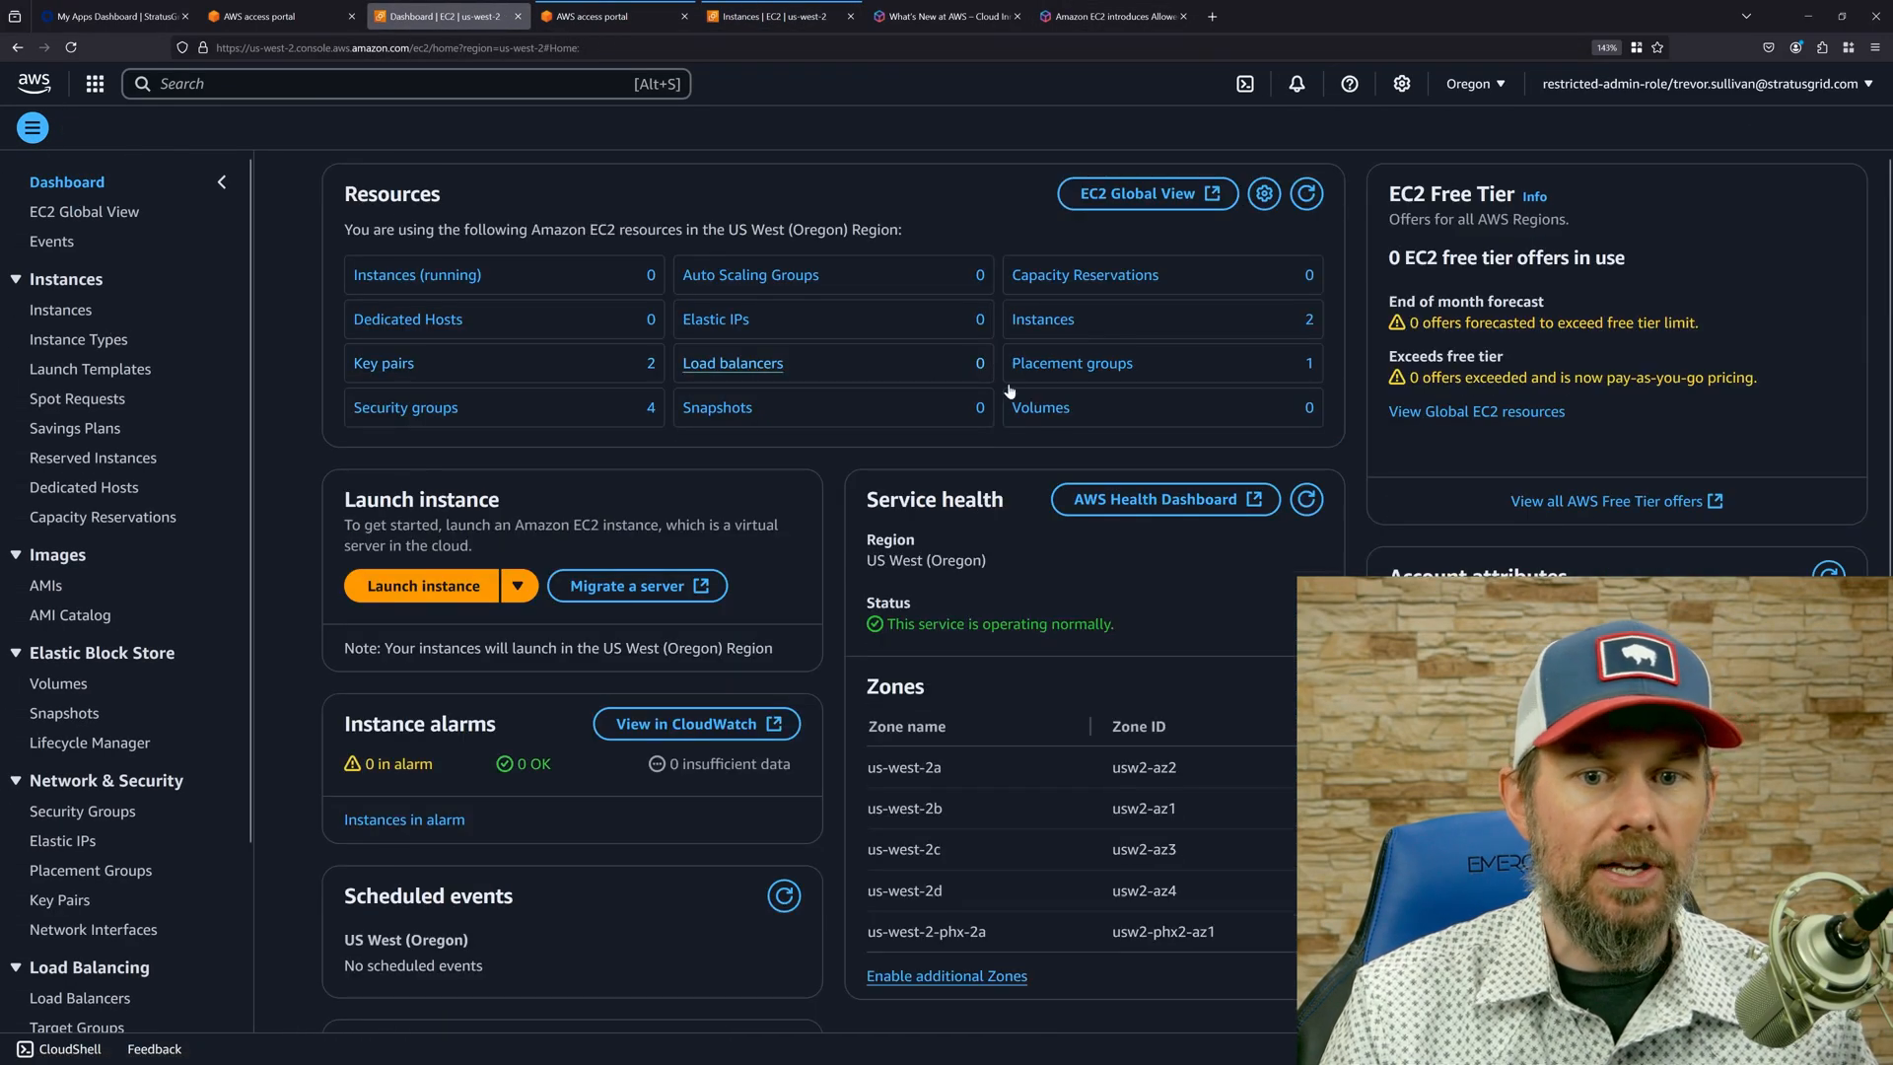
pyautogui.scroll(-1, 1445, 750)
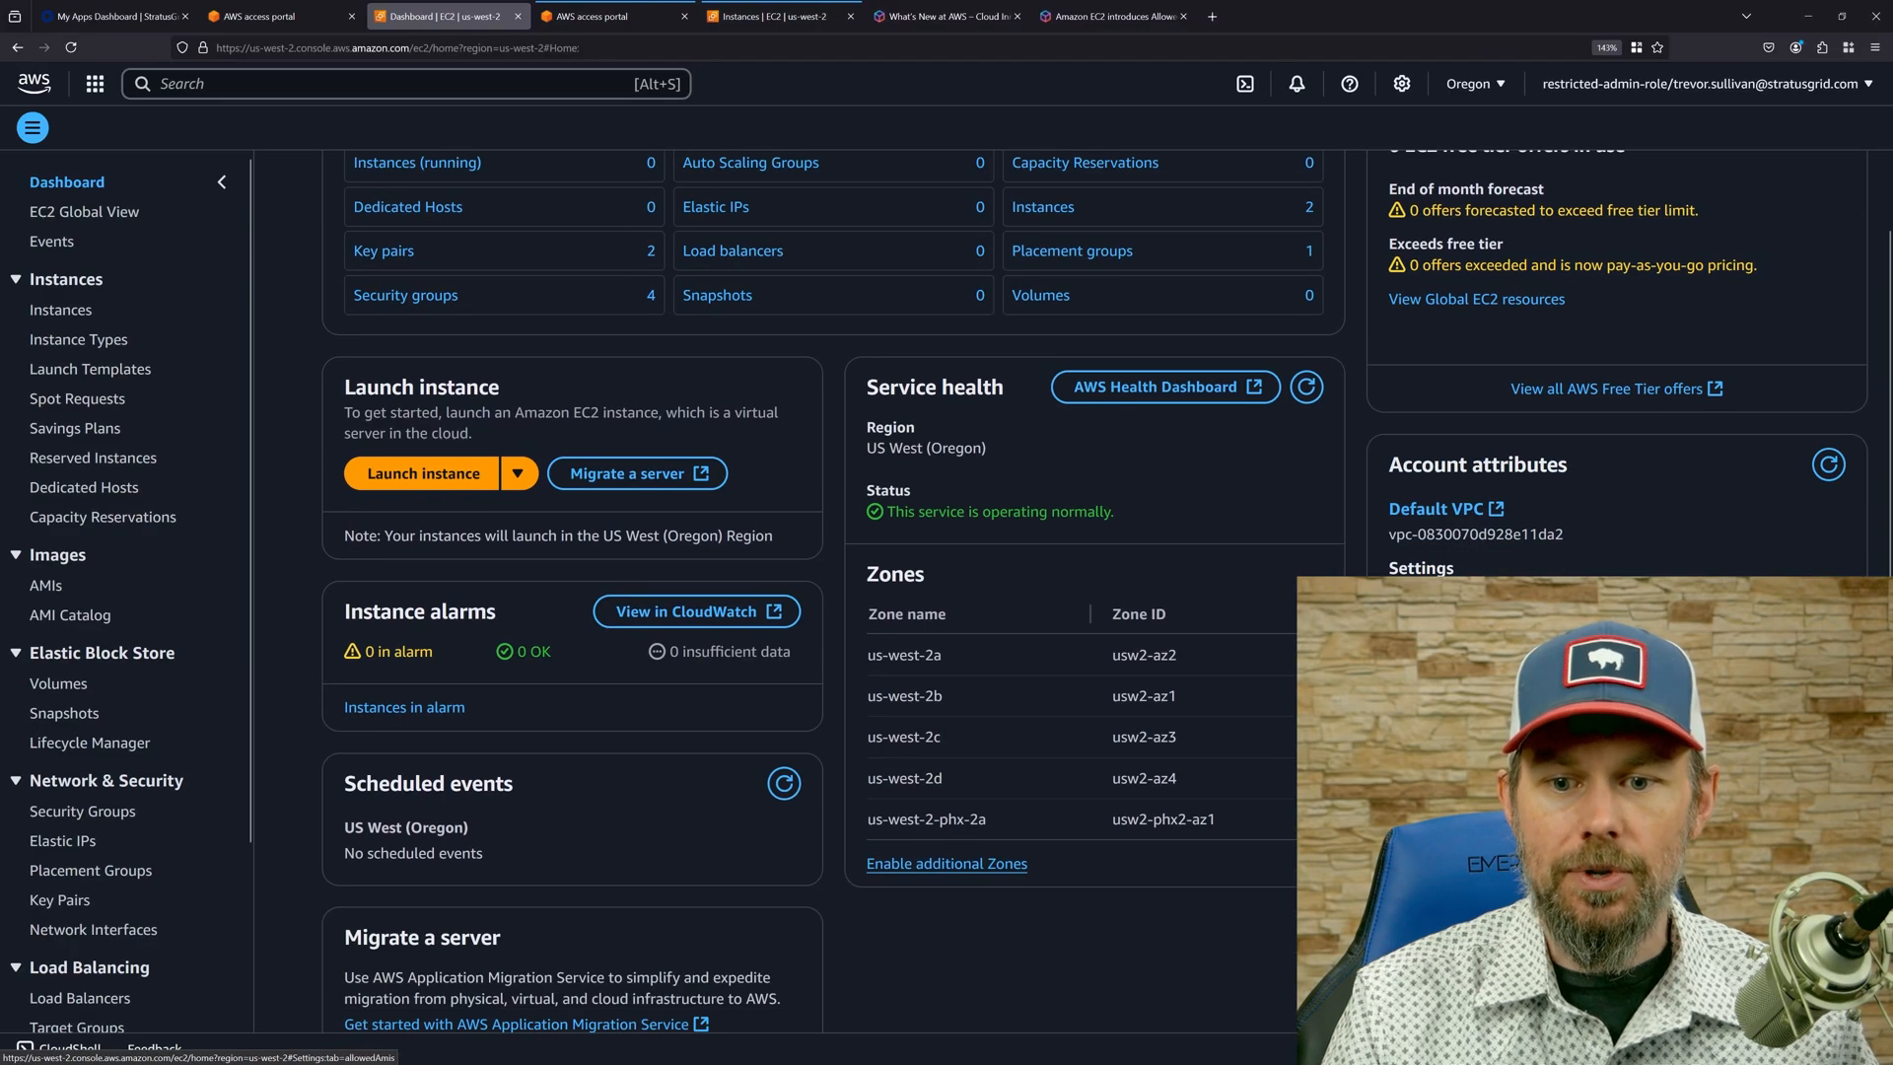
pyautogui.click(1435, 641)
pyautogui.click(1227, 311)
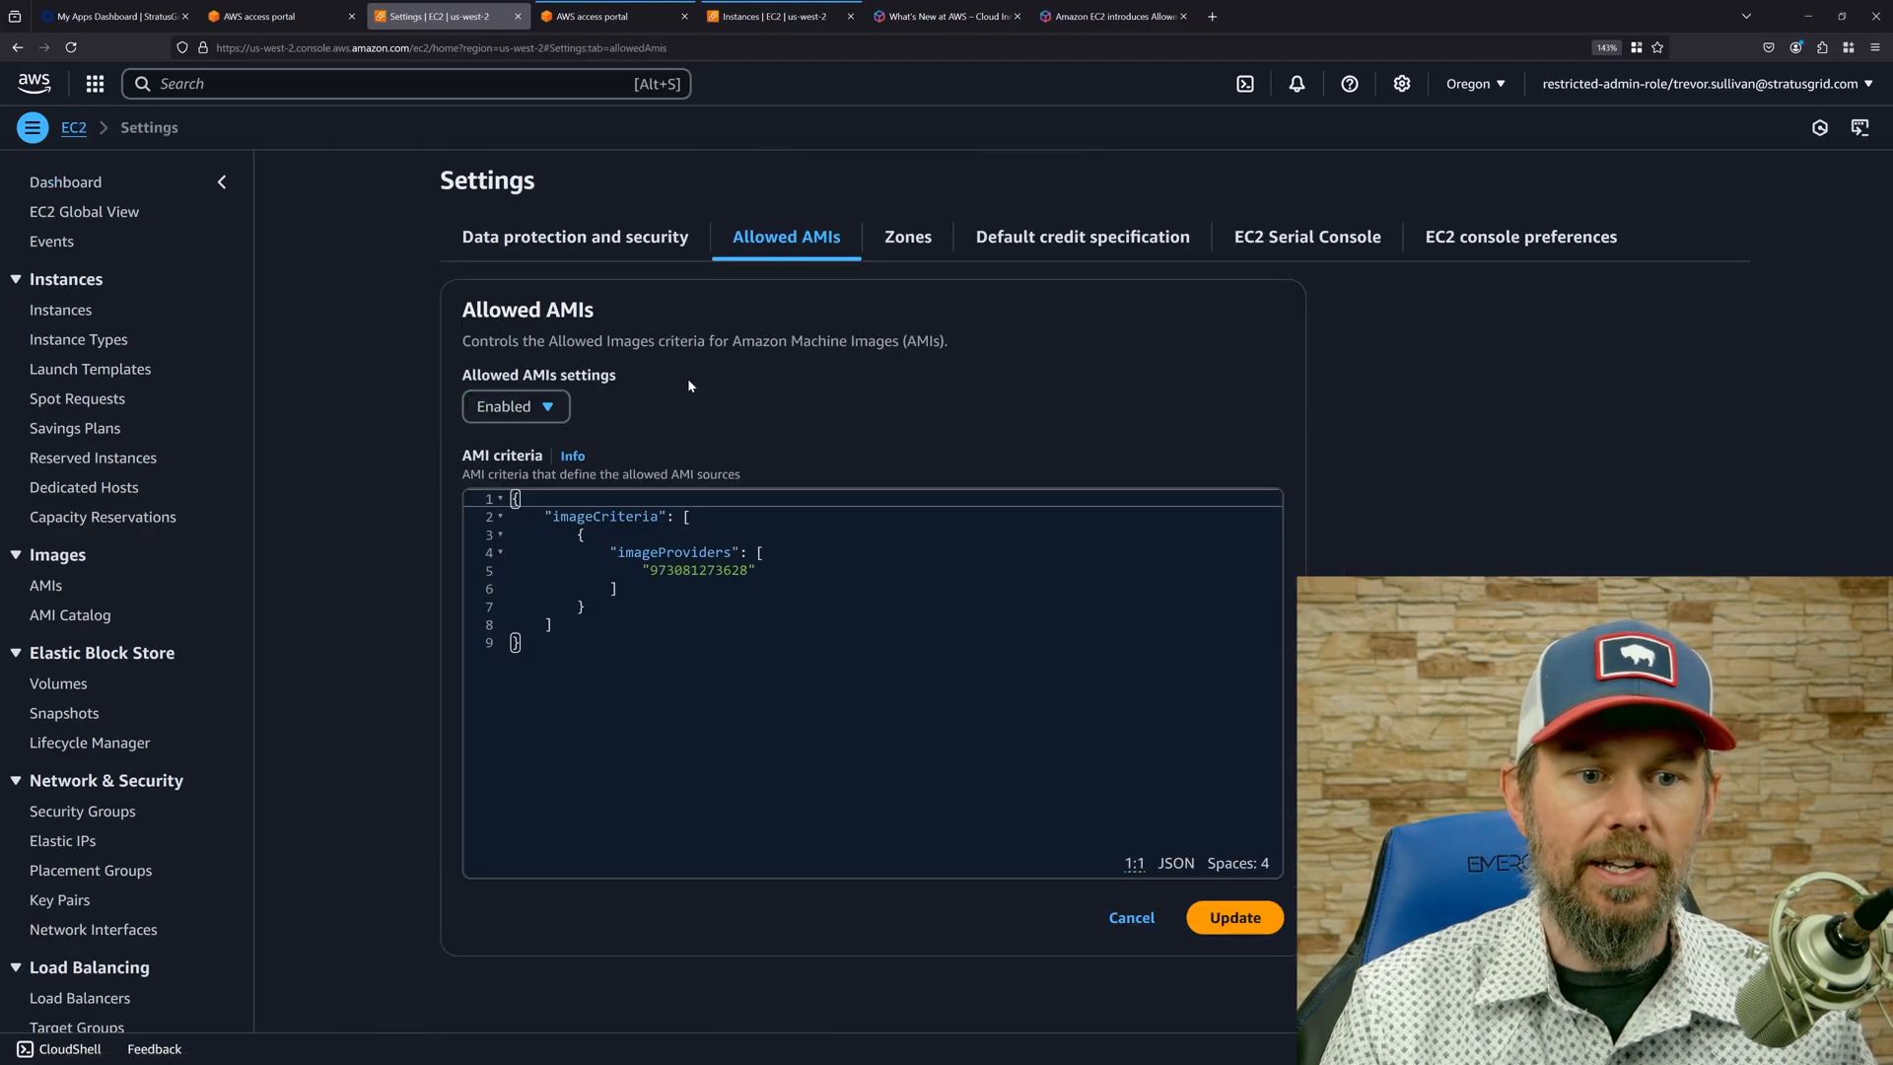
# Set Allowed AMIs to Disabled, apply the update and return to the EC2 dashboard.
pyautogui.click(530, 414)
pyautogui.click(513, 444)
pyautogui.click(1228, 462)
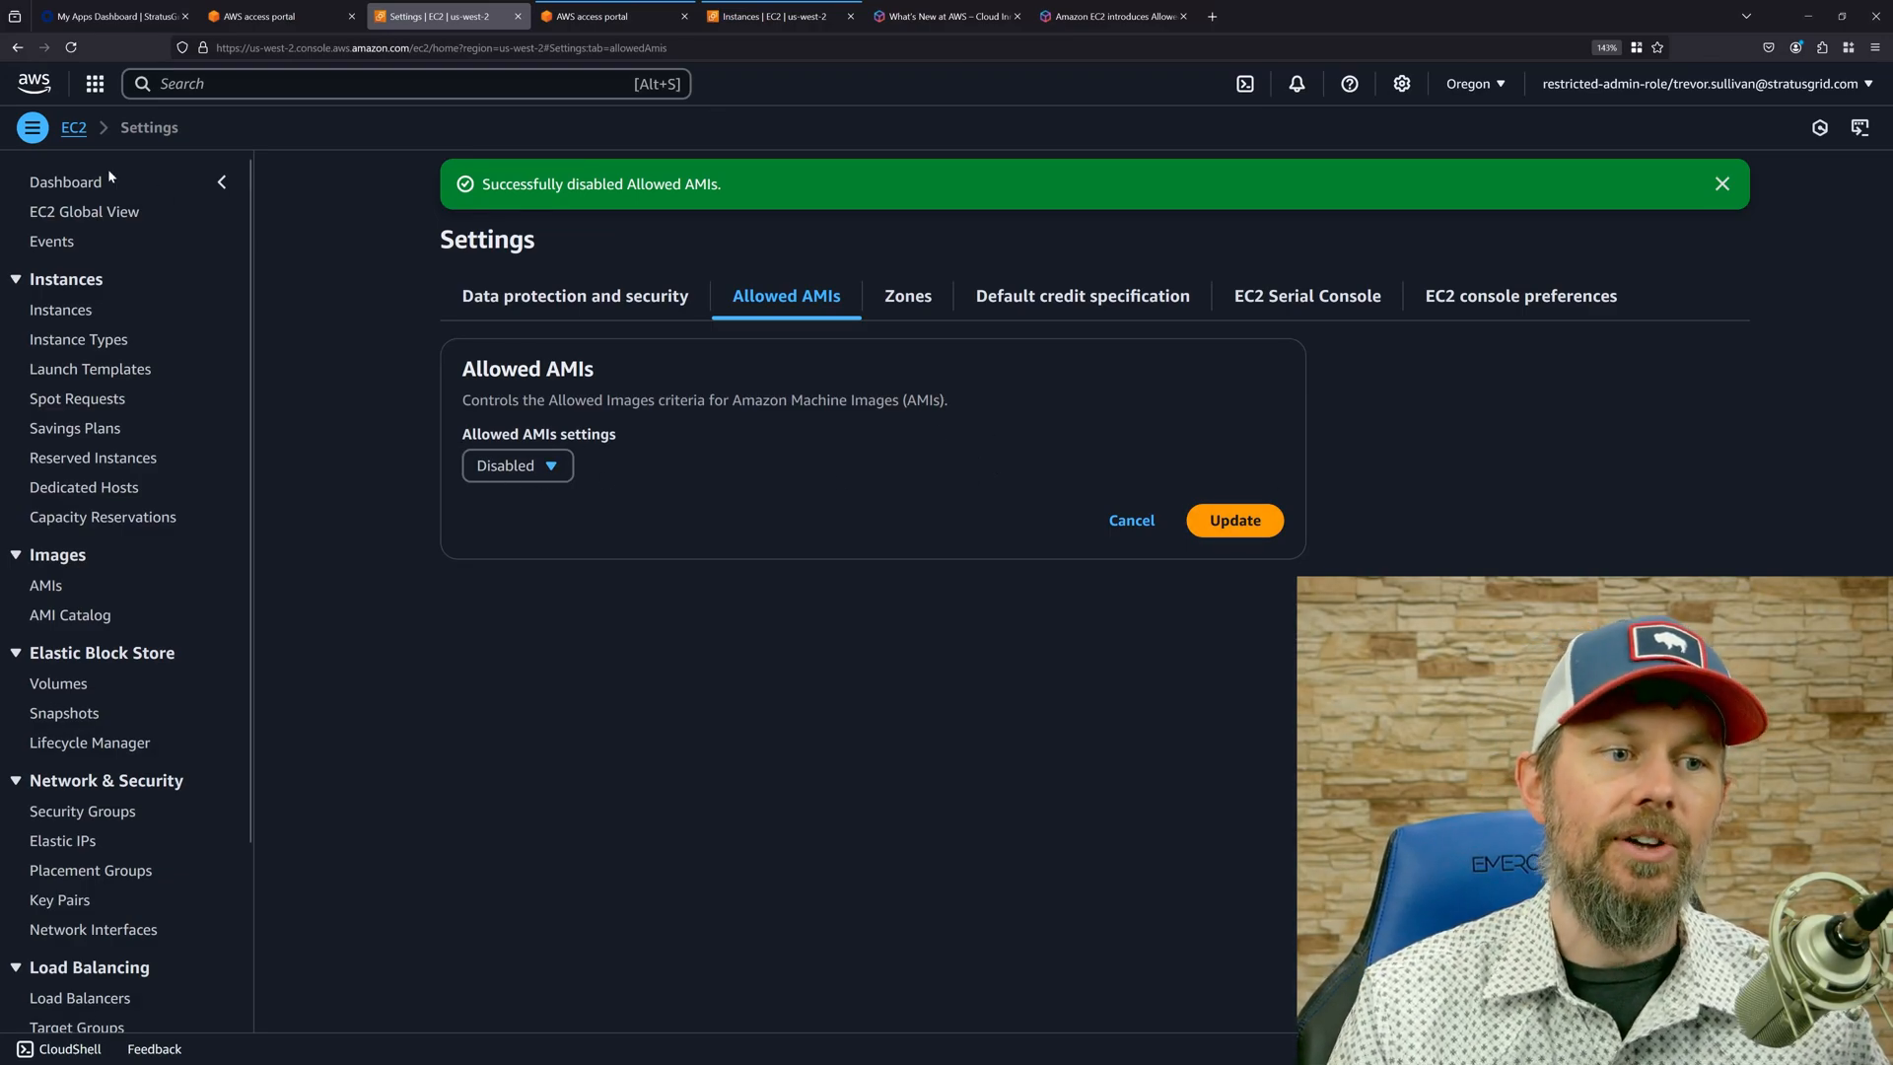
pyautogui.click(61, 182)
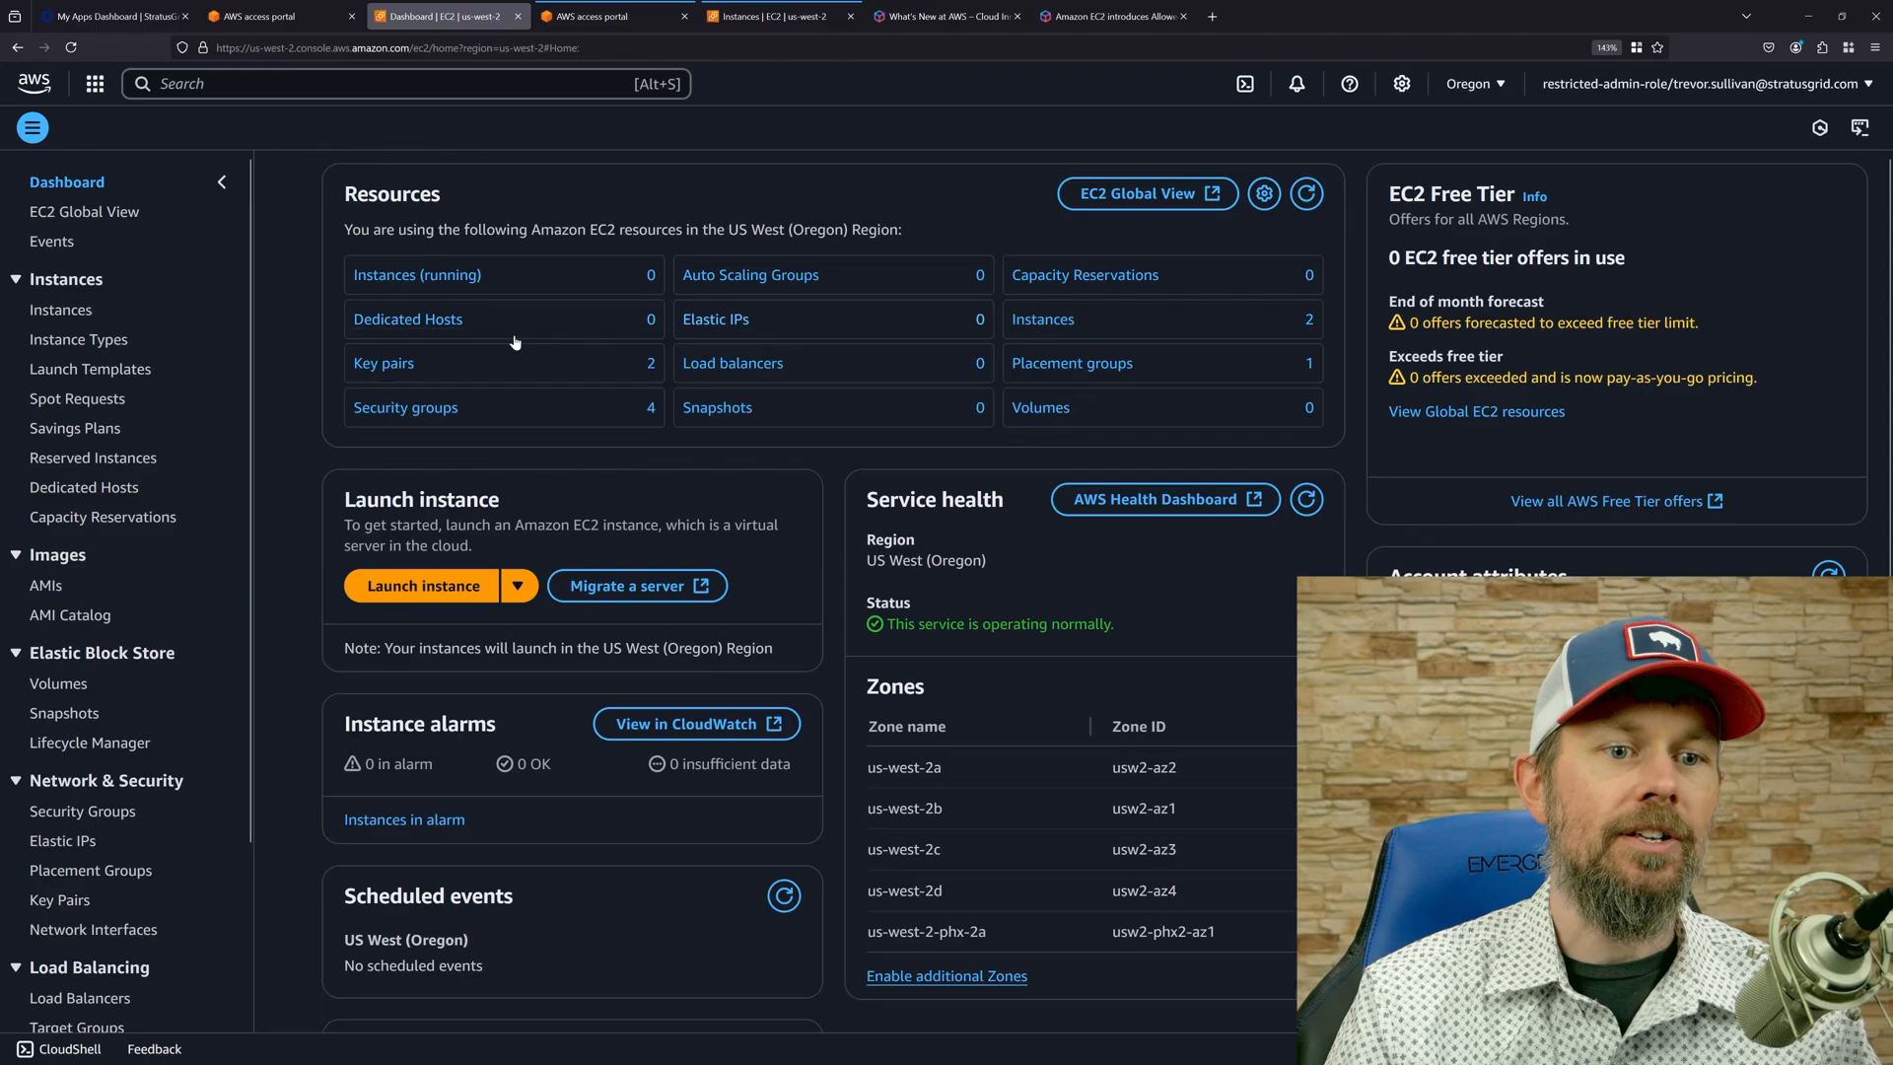
# Review the Allowed AMIs announcement page, highlighting its full title and clearing the highlight.
pyautogui.click(946, 16)
pyautogui.click(1112, 16)
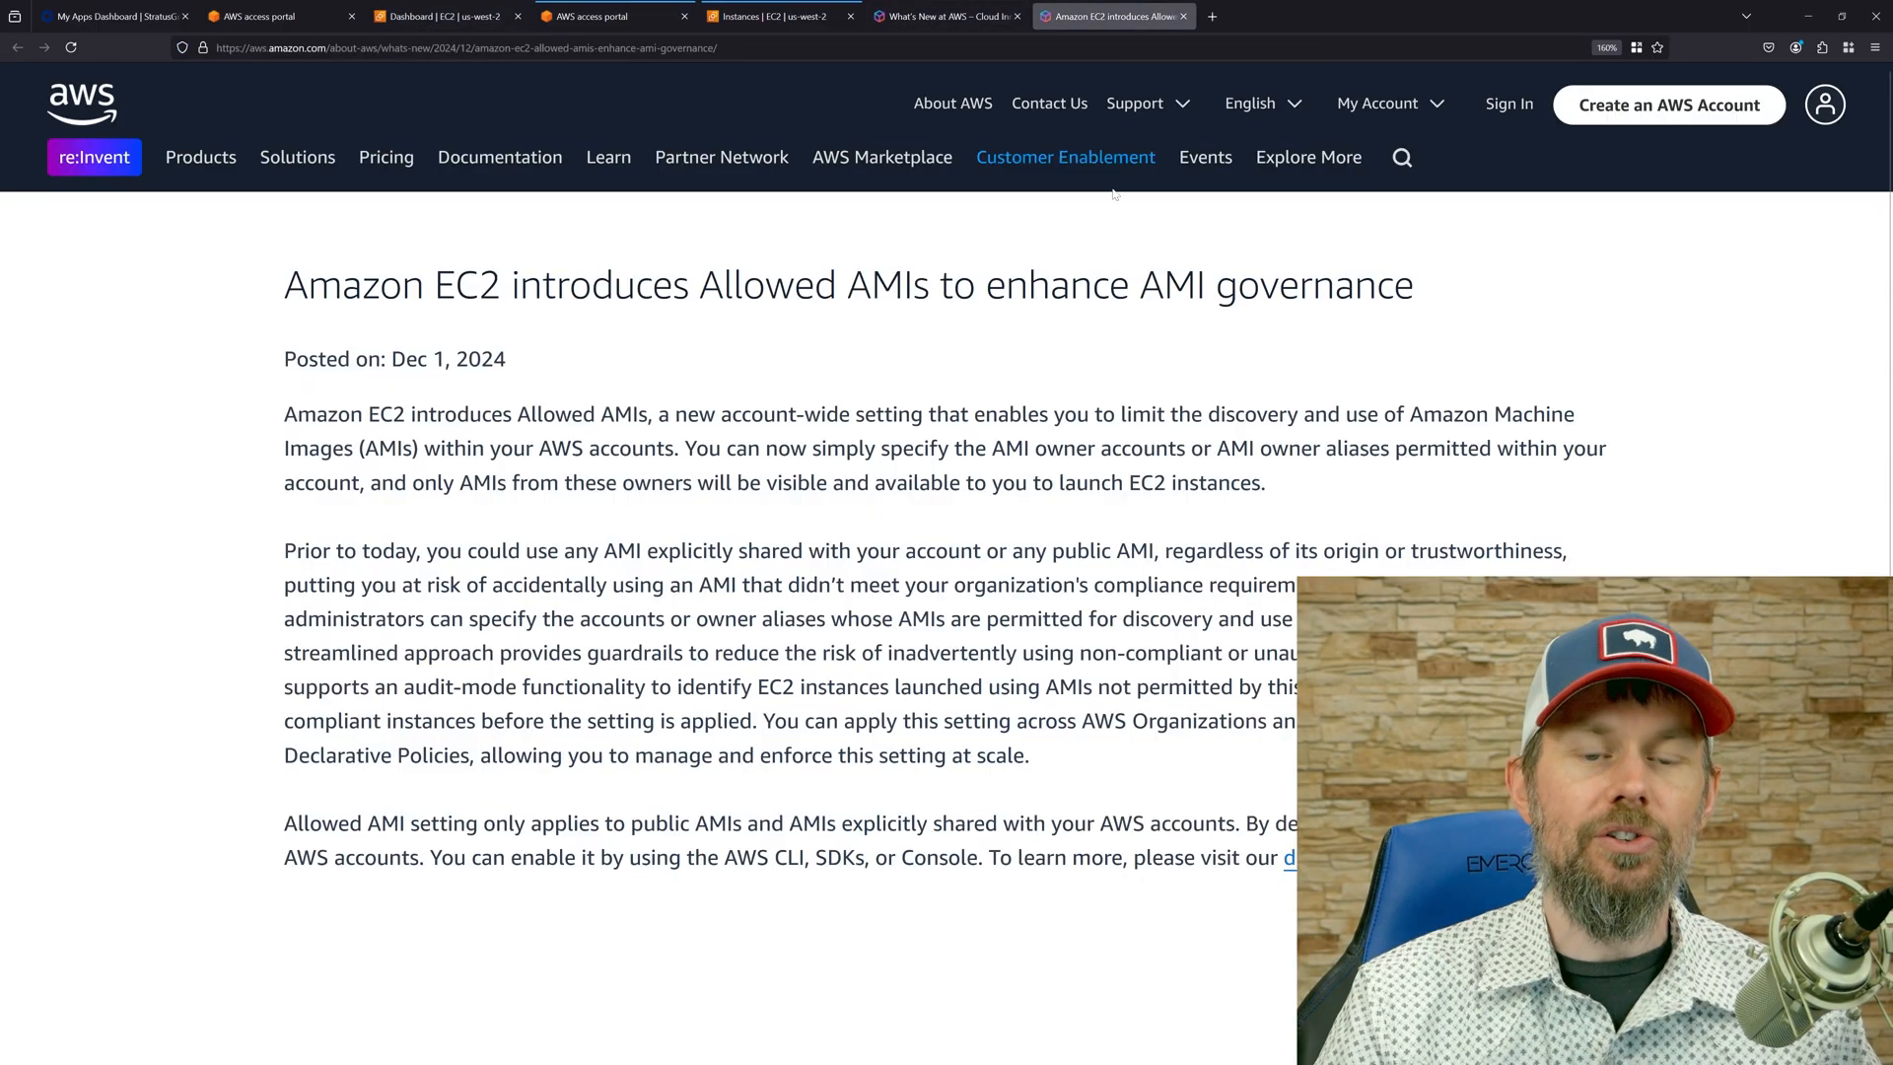
pyautogui.scroll(-2, 1124, 513)
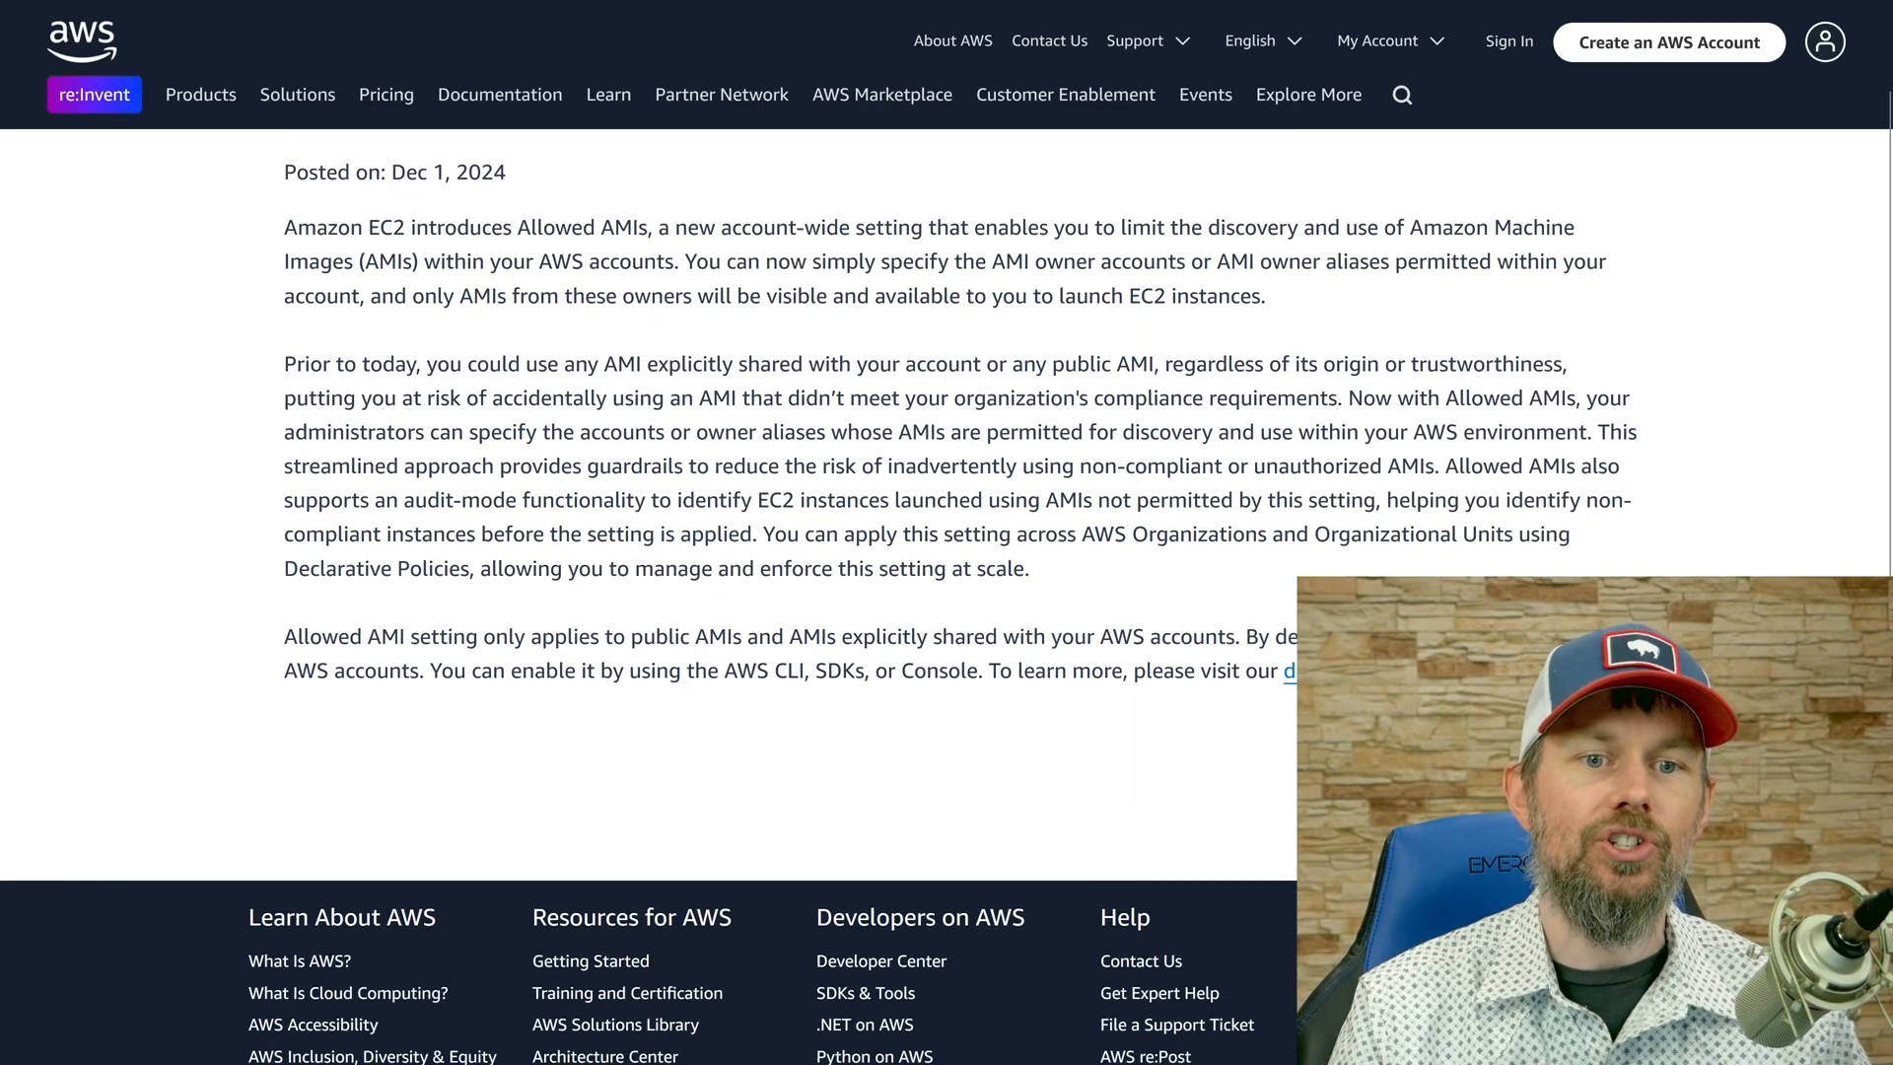
pyautogui.scroll(2, 1139, 631)
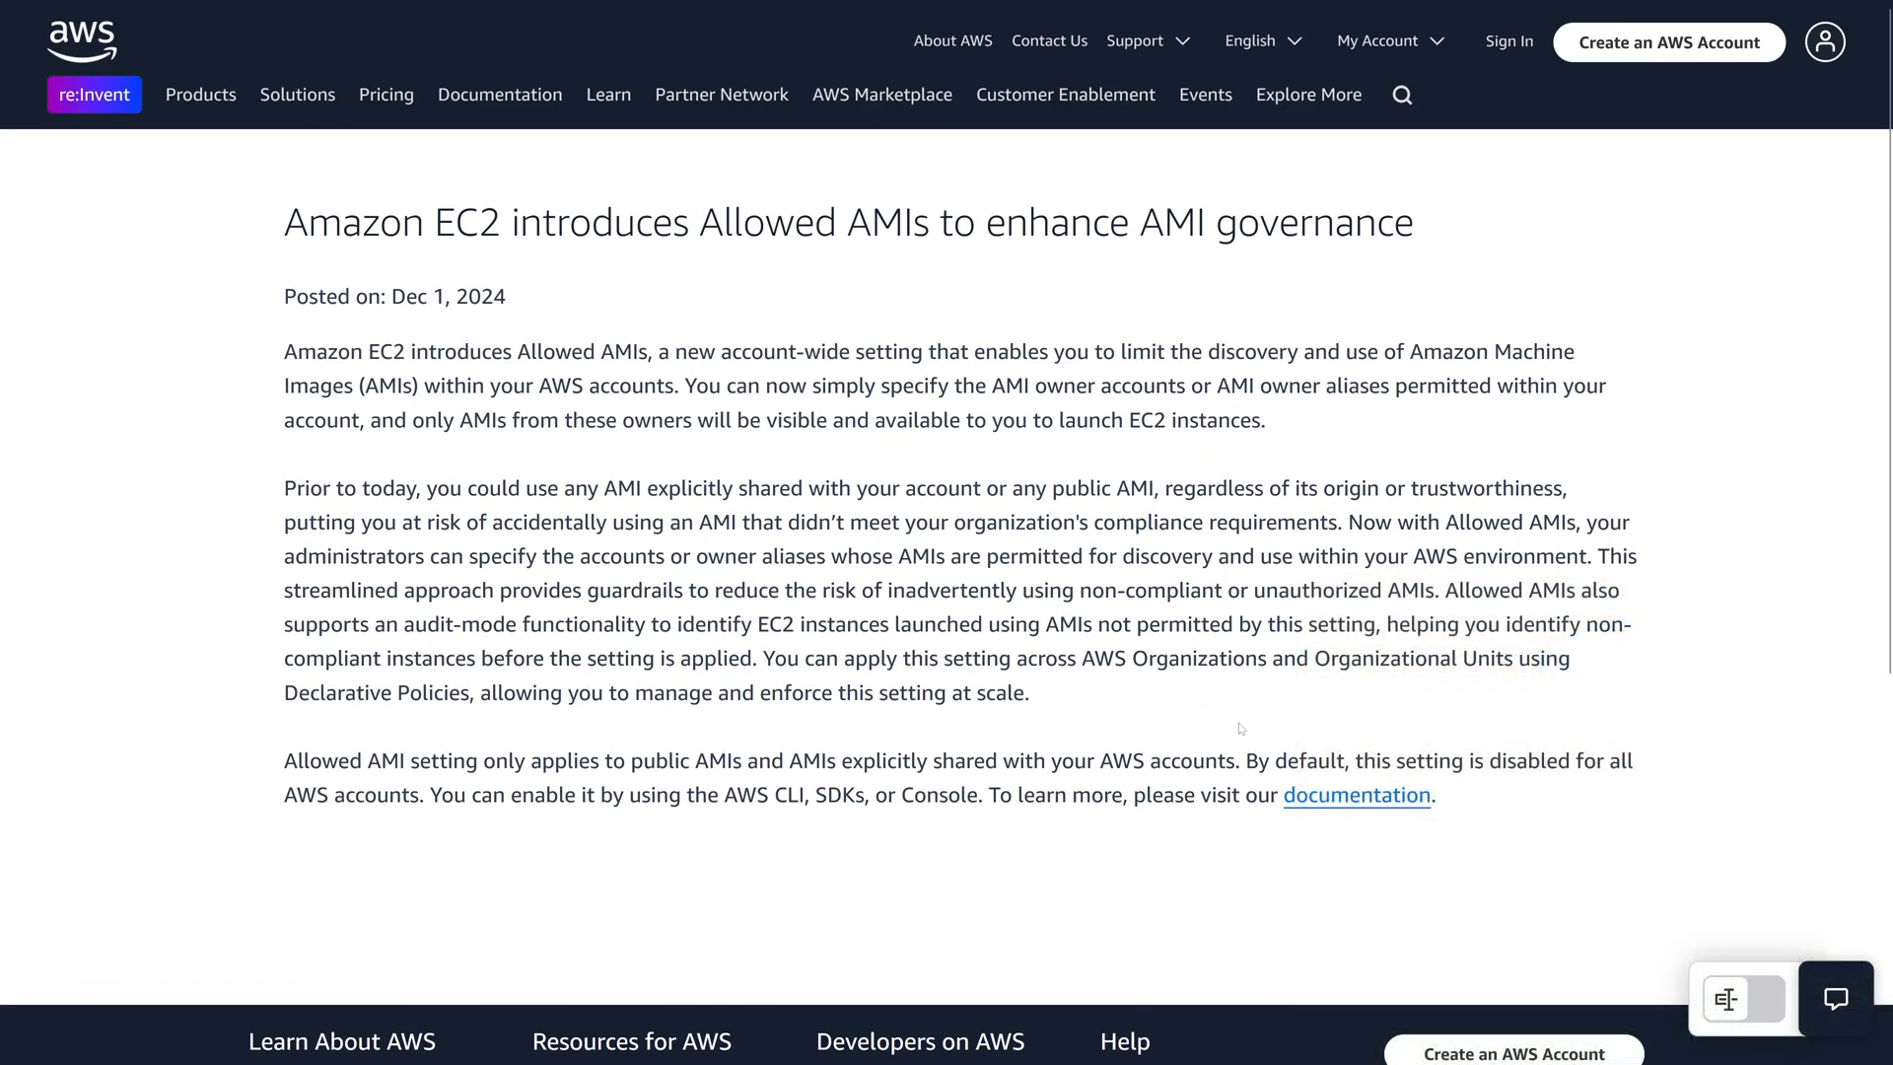
pyautogui.moveTo(268, 210); pyautogui.dragTo(1510, 222)
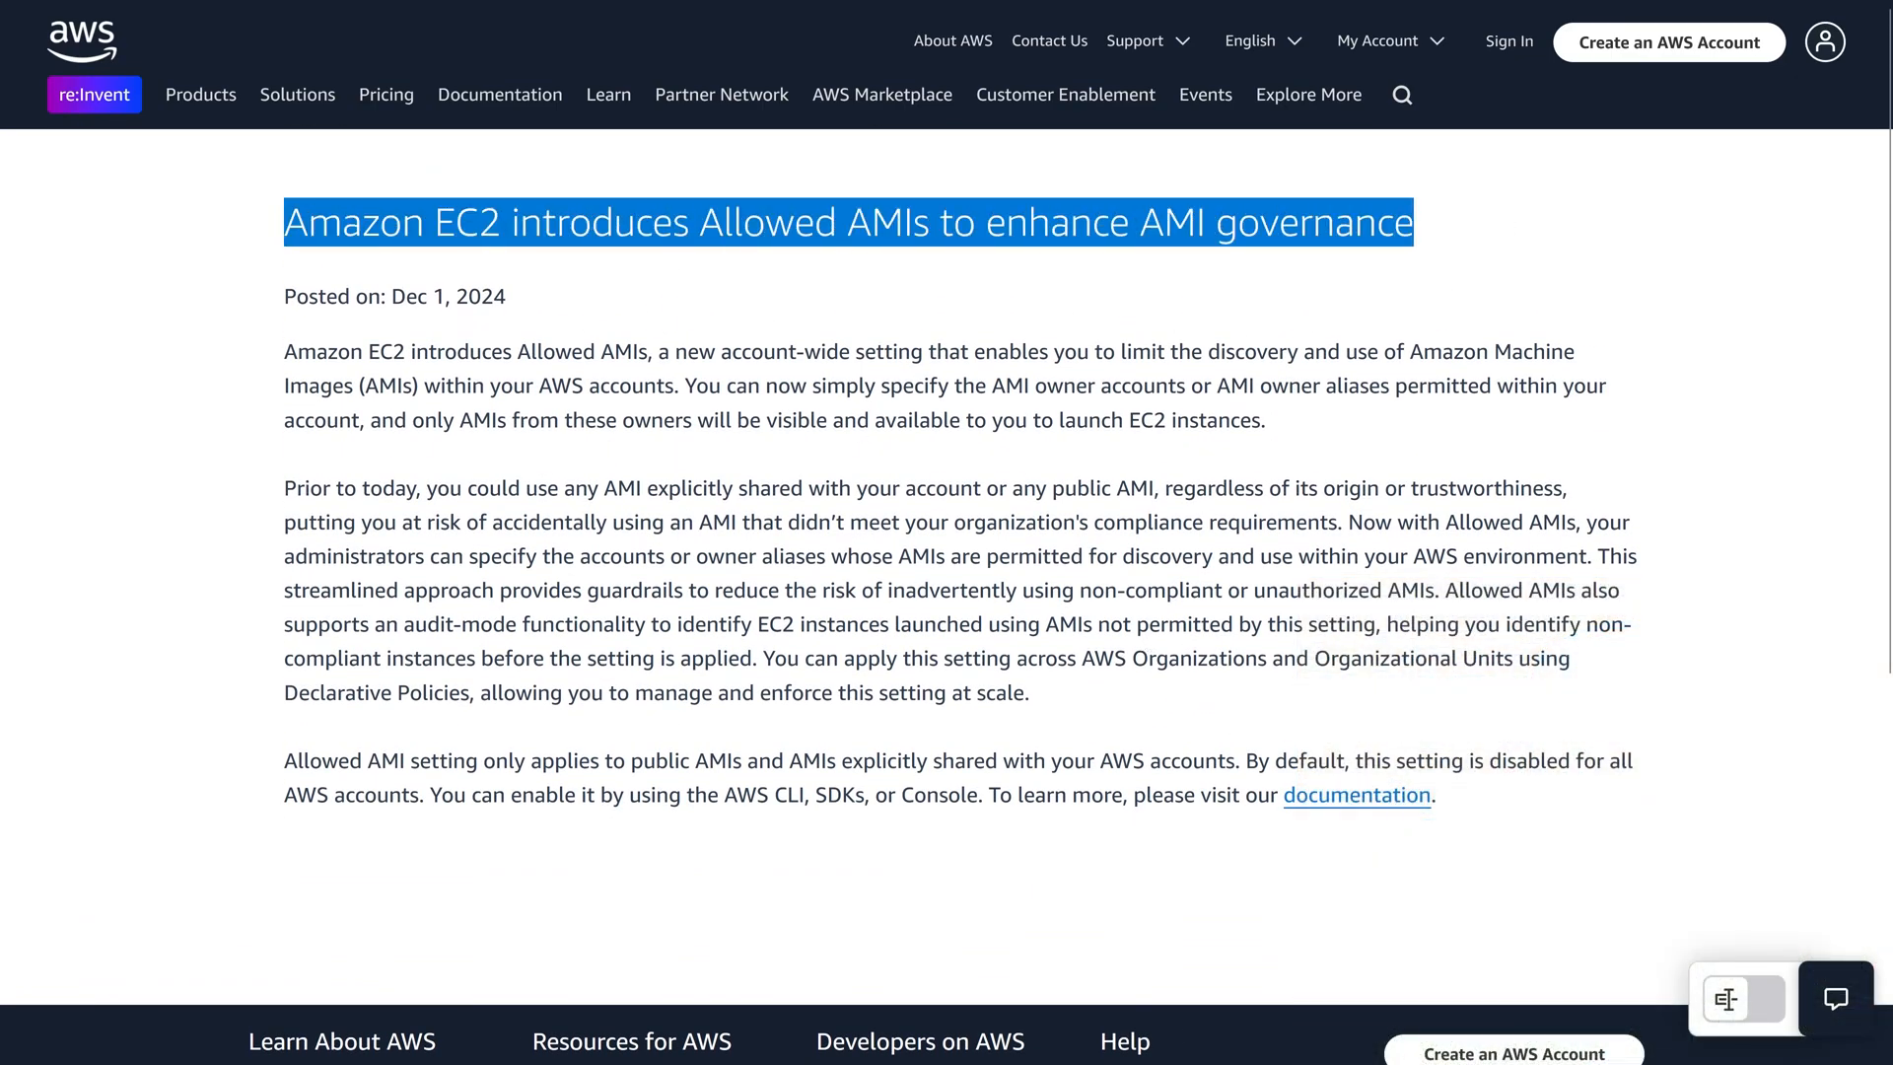
pyautogui.click(850, 290)
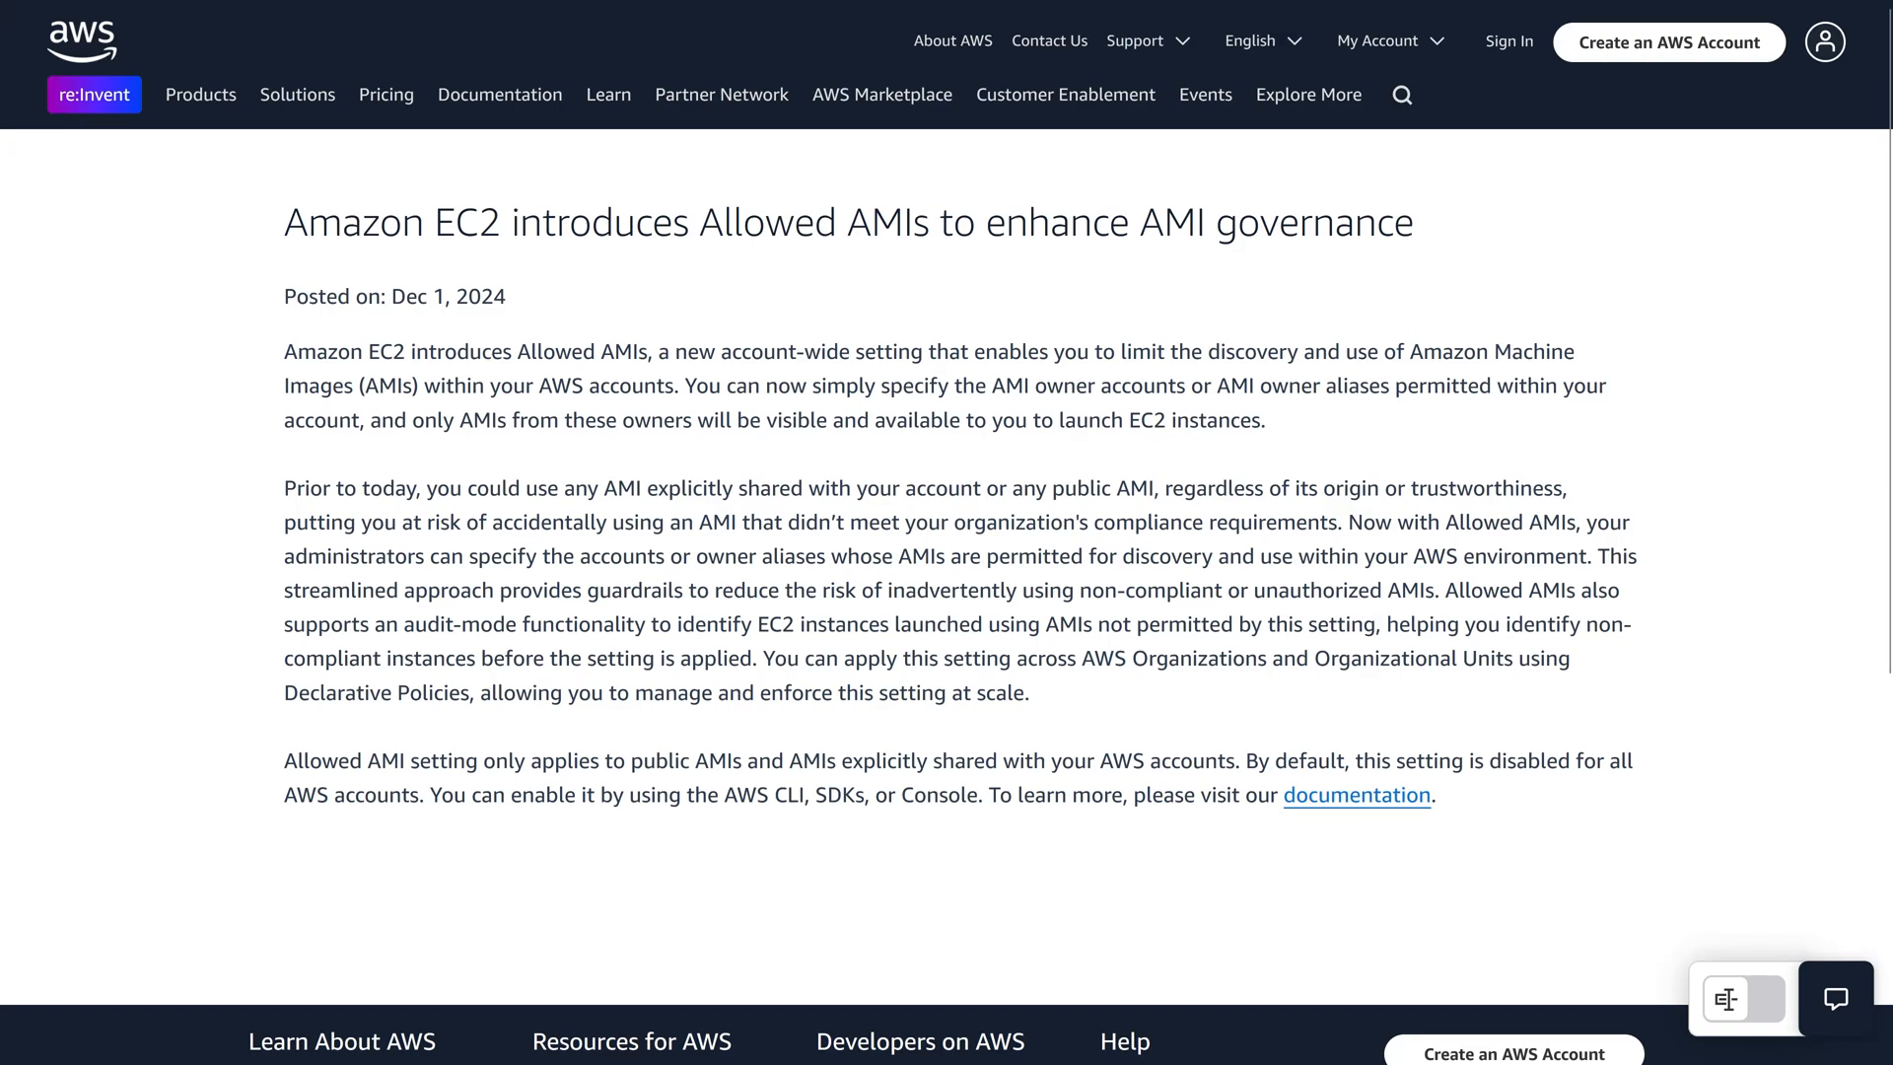
# Highlight "Allowed AMIs" in the announcement title and open the linked documentation.
pyautogui.moveTo(690, 223); pyautogui.dragTo(913, 225)
pyautogui.click(913, 229)
pyautogui.moveTo(1447, 796); pyautogui.dragTo(1245, 797)
pyautogui.click(1383, 798)
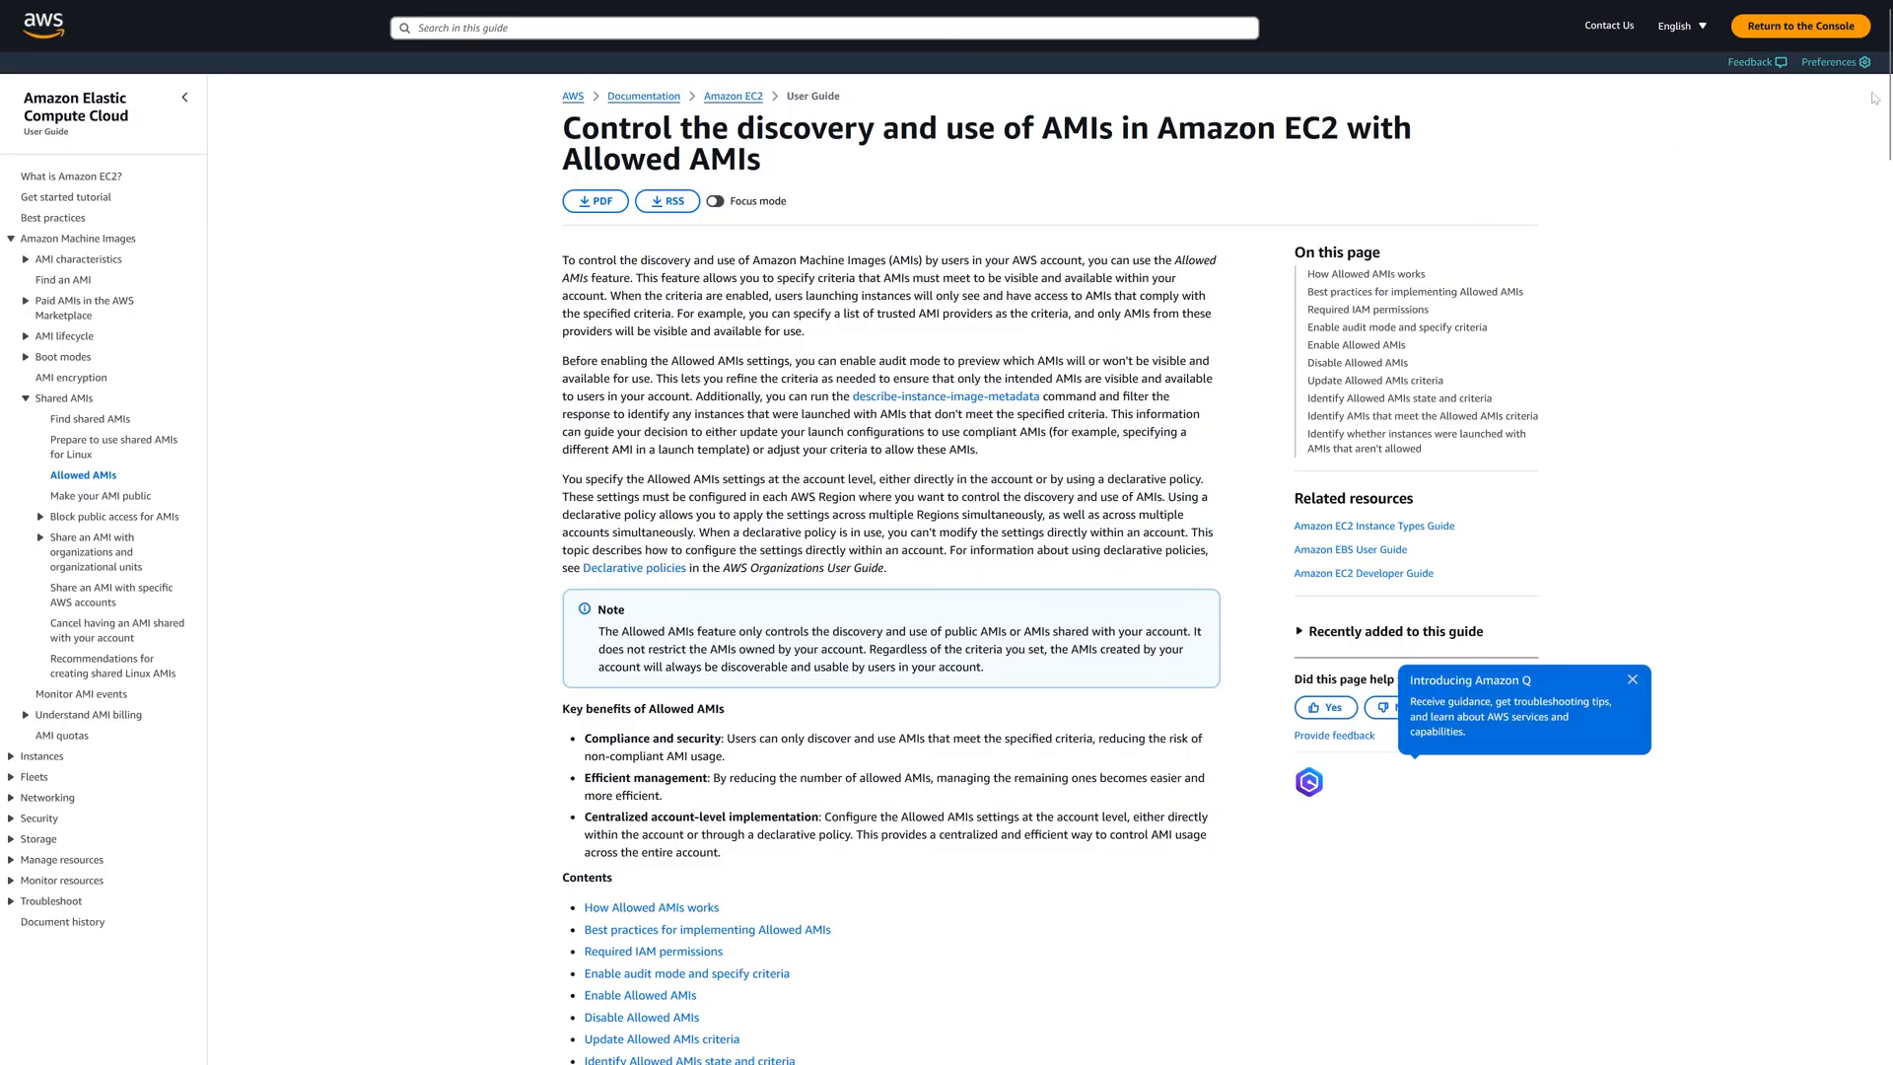
# Switch the Allowed AMIs documentation to the dark theme and briefly highlight its "User Guide" label.
pyautogui.click(1836, 62)
pyautogui.click(1796, 164)
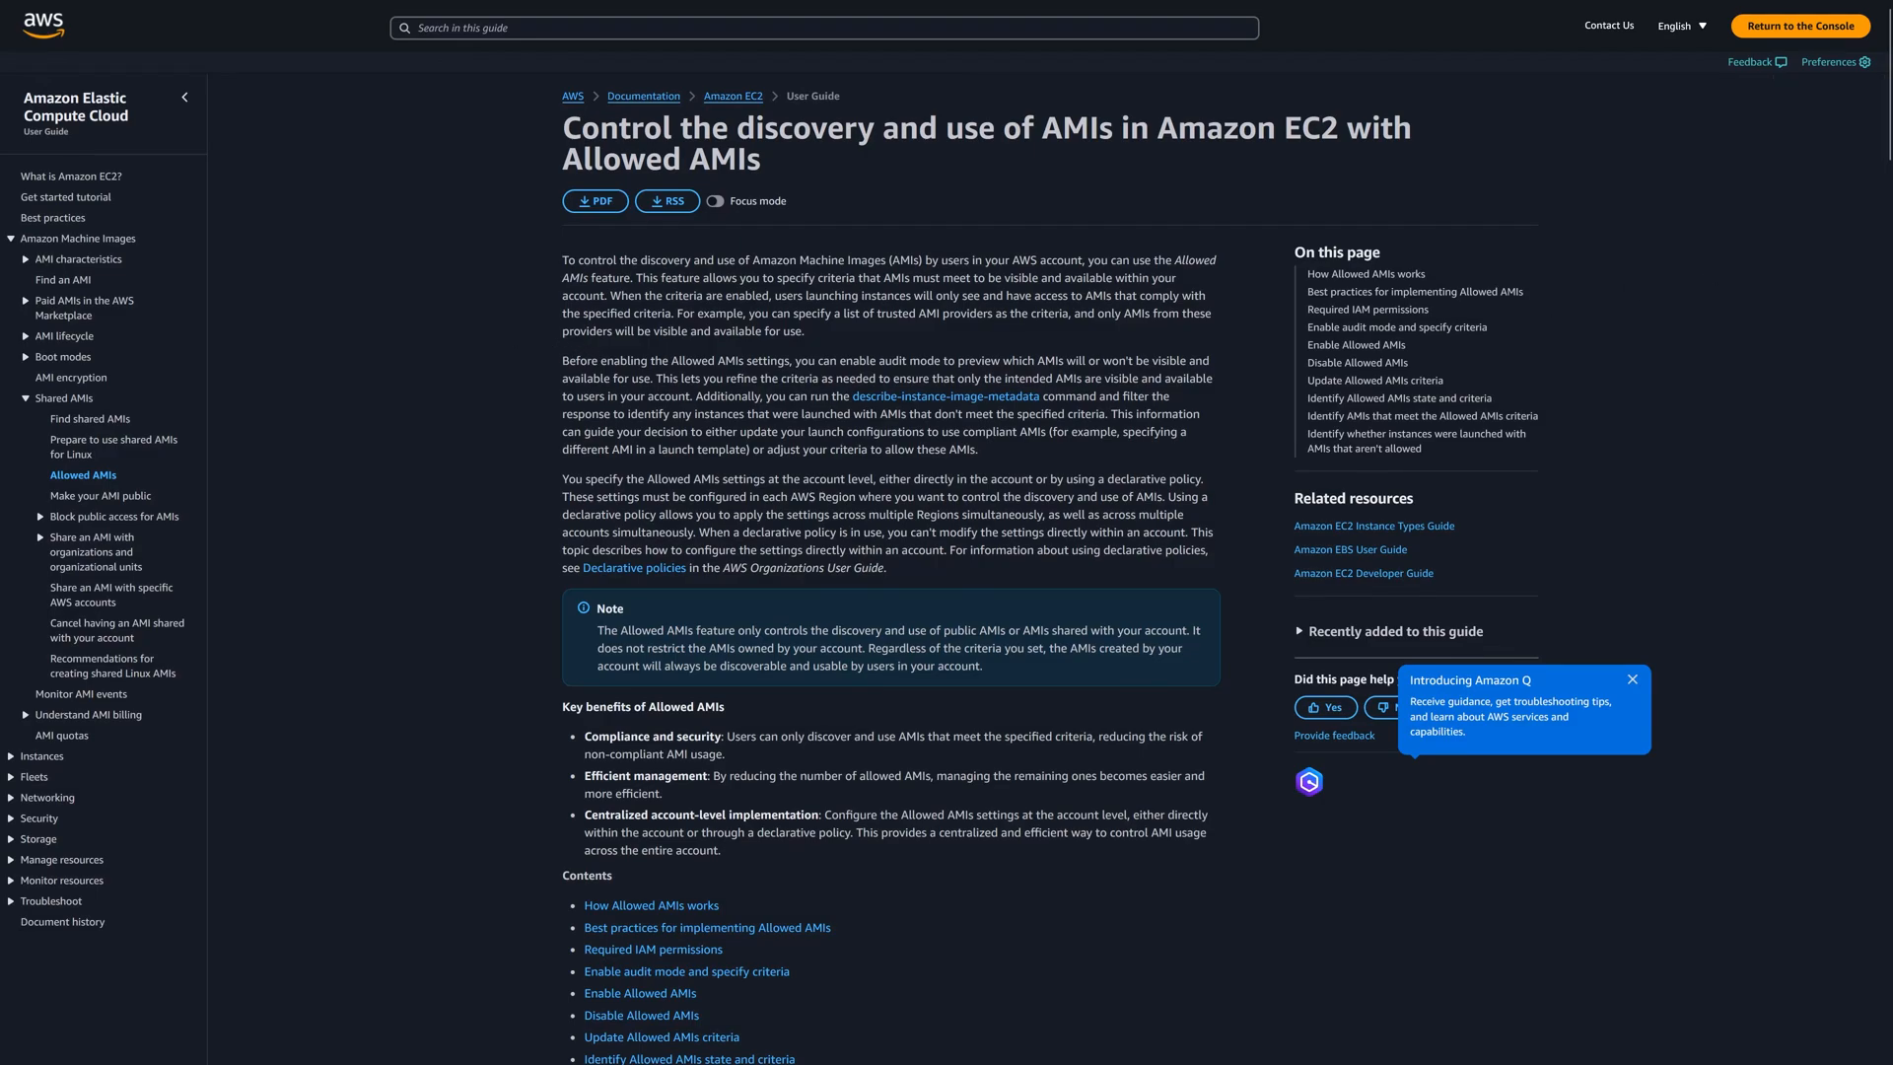
pyautogui.hotkey('ctrl', '+')
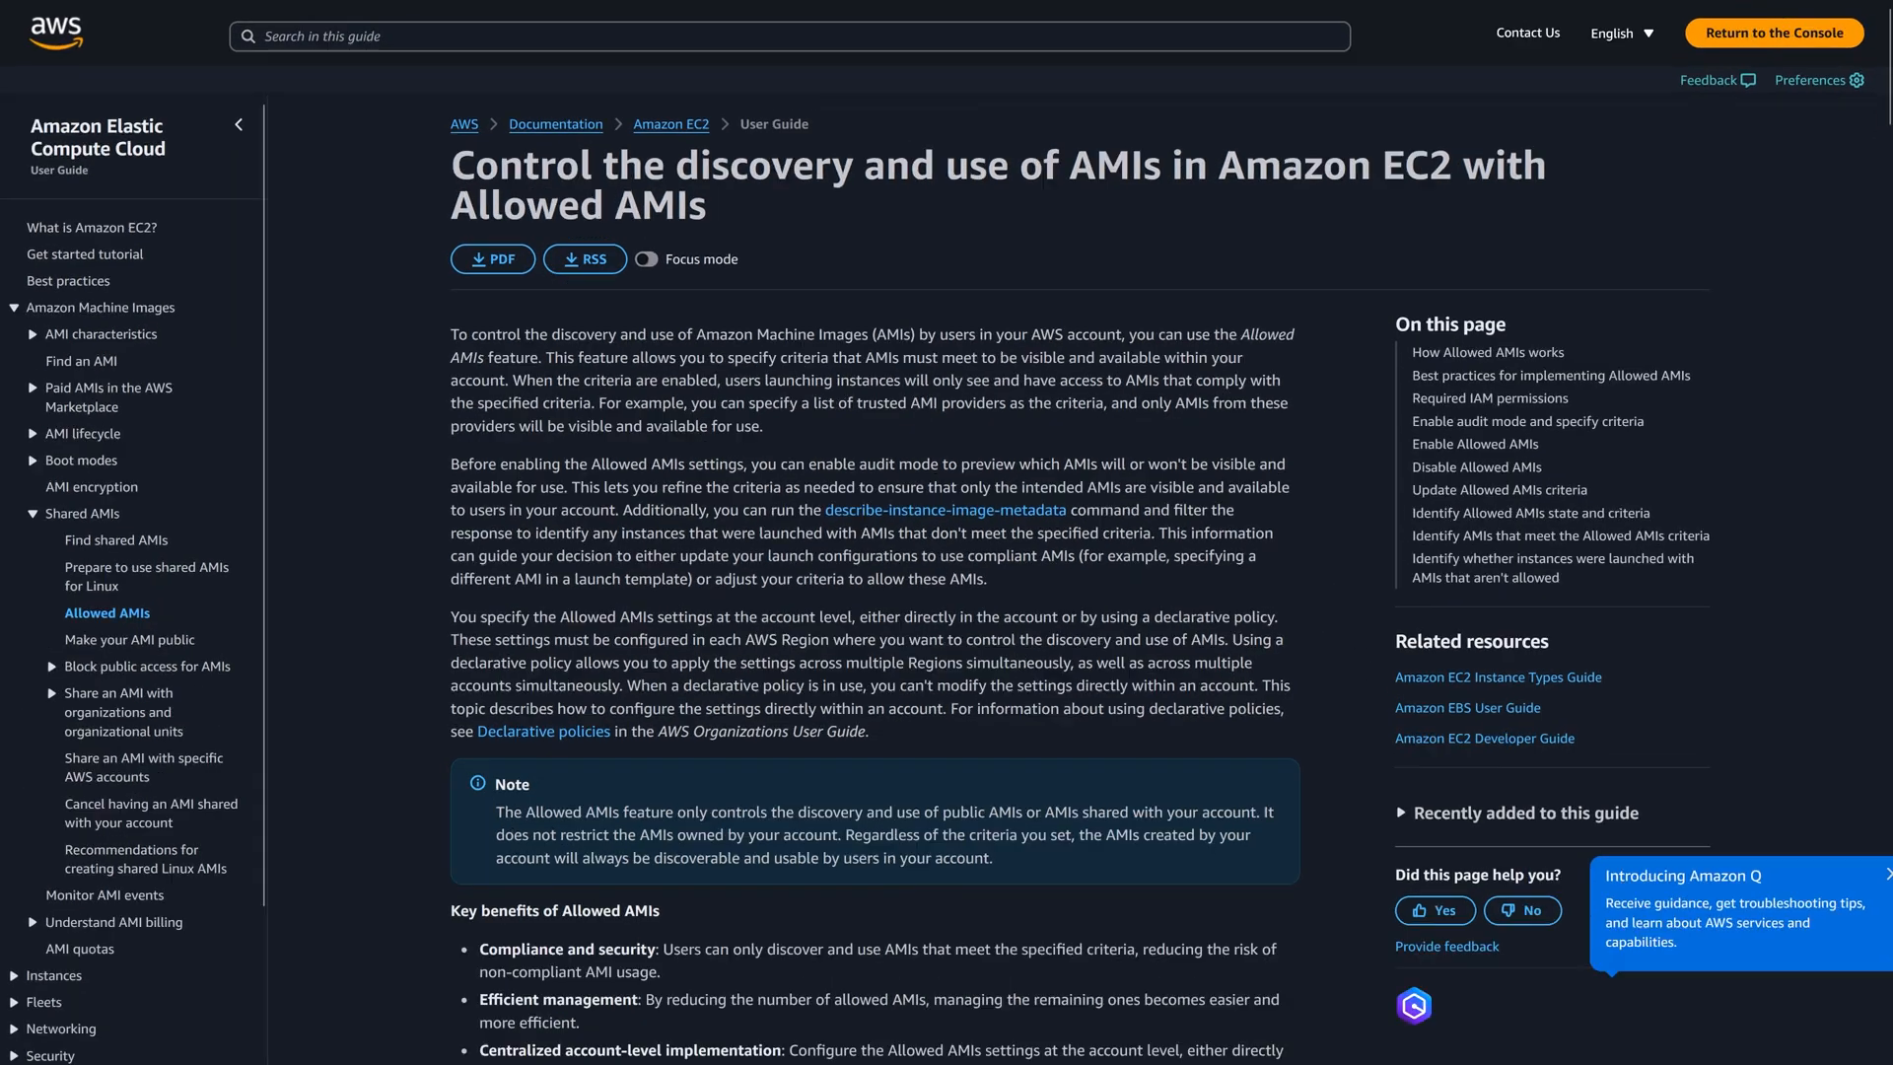
pyautogui.hotkey('ctrl', '+')
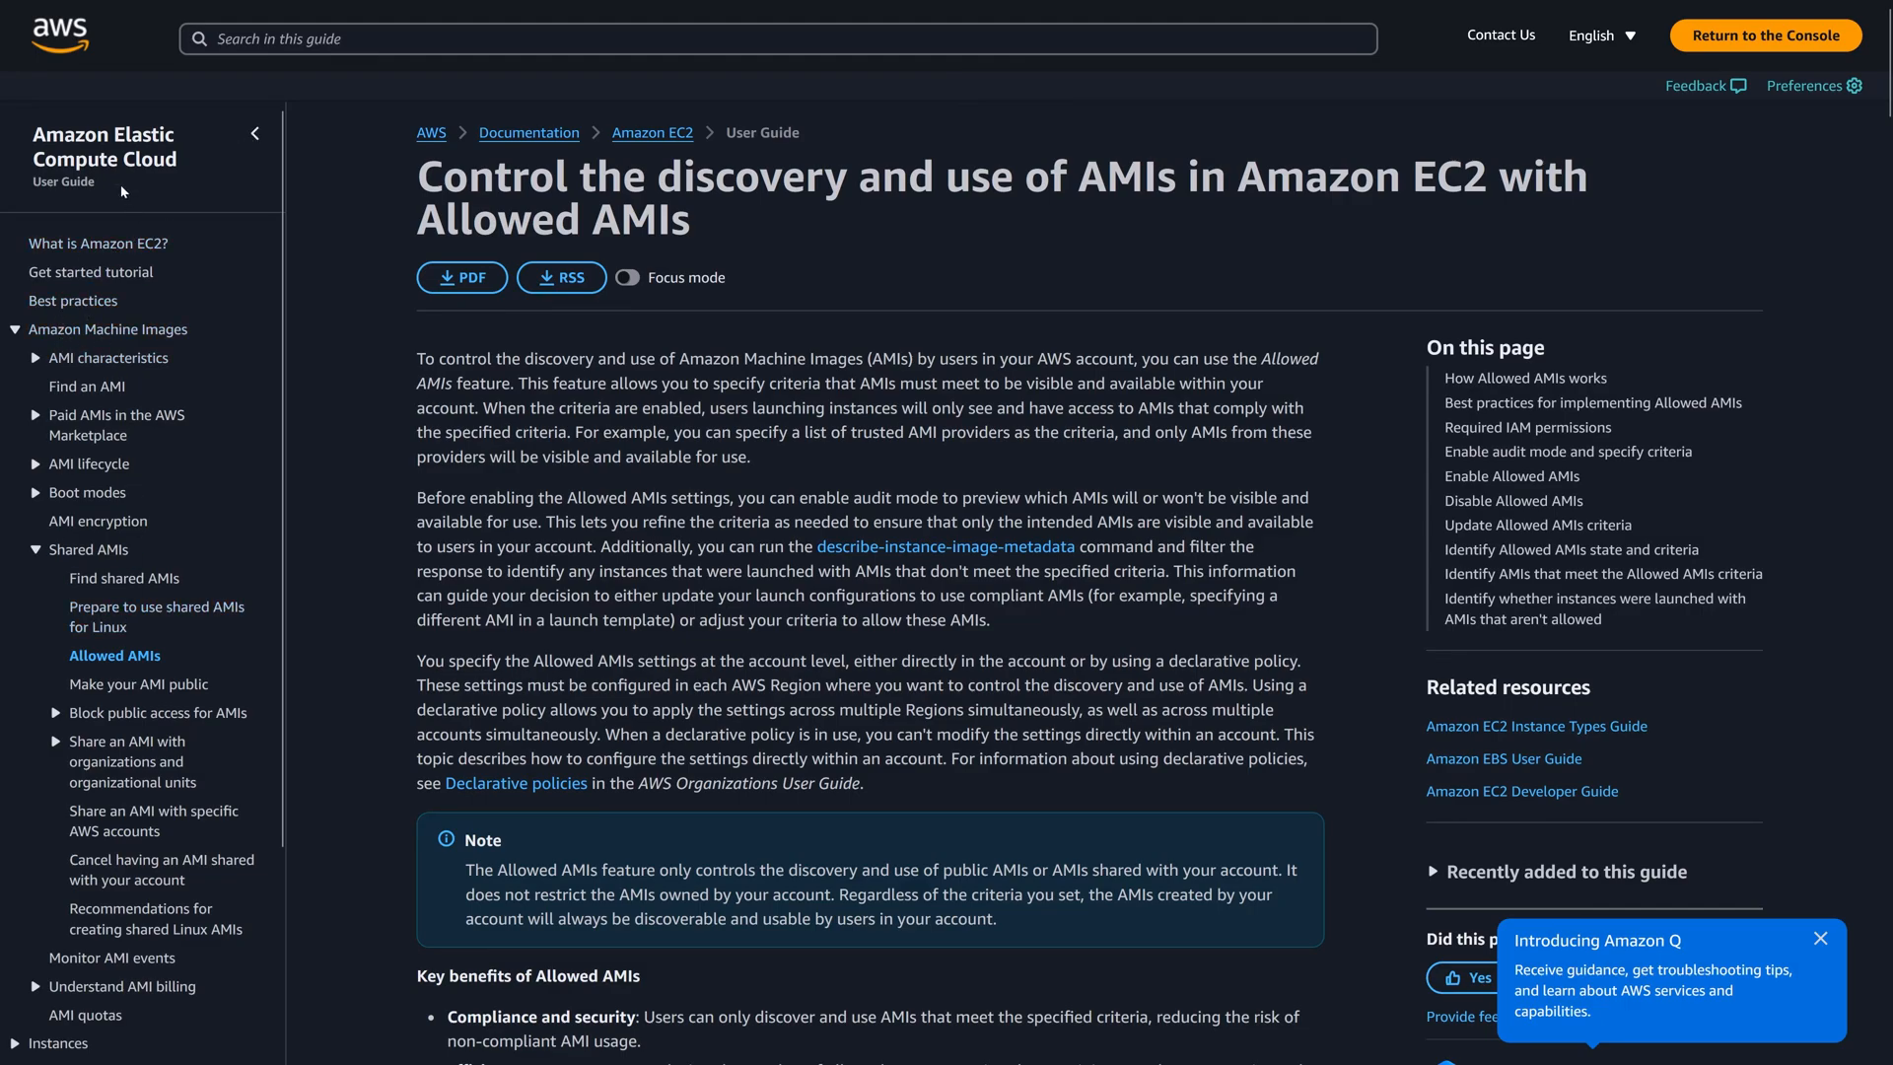
pyautogui.moveTo(42, 181); pyautogui.dragTo(115, 188)
pyautogui.click(312, 315)
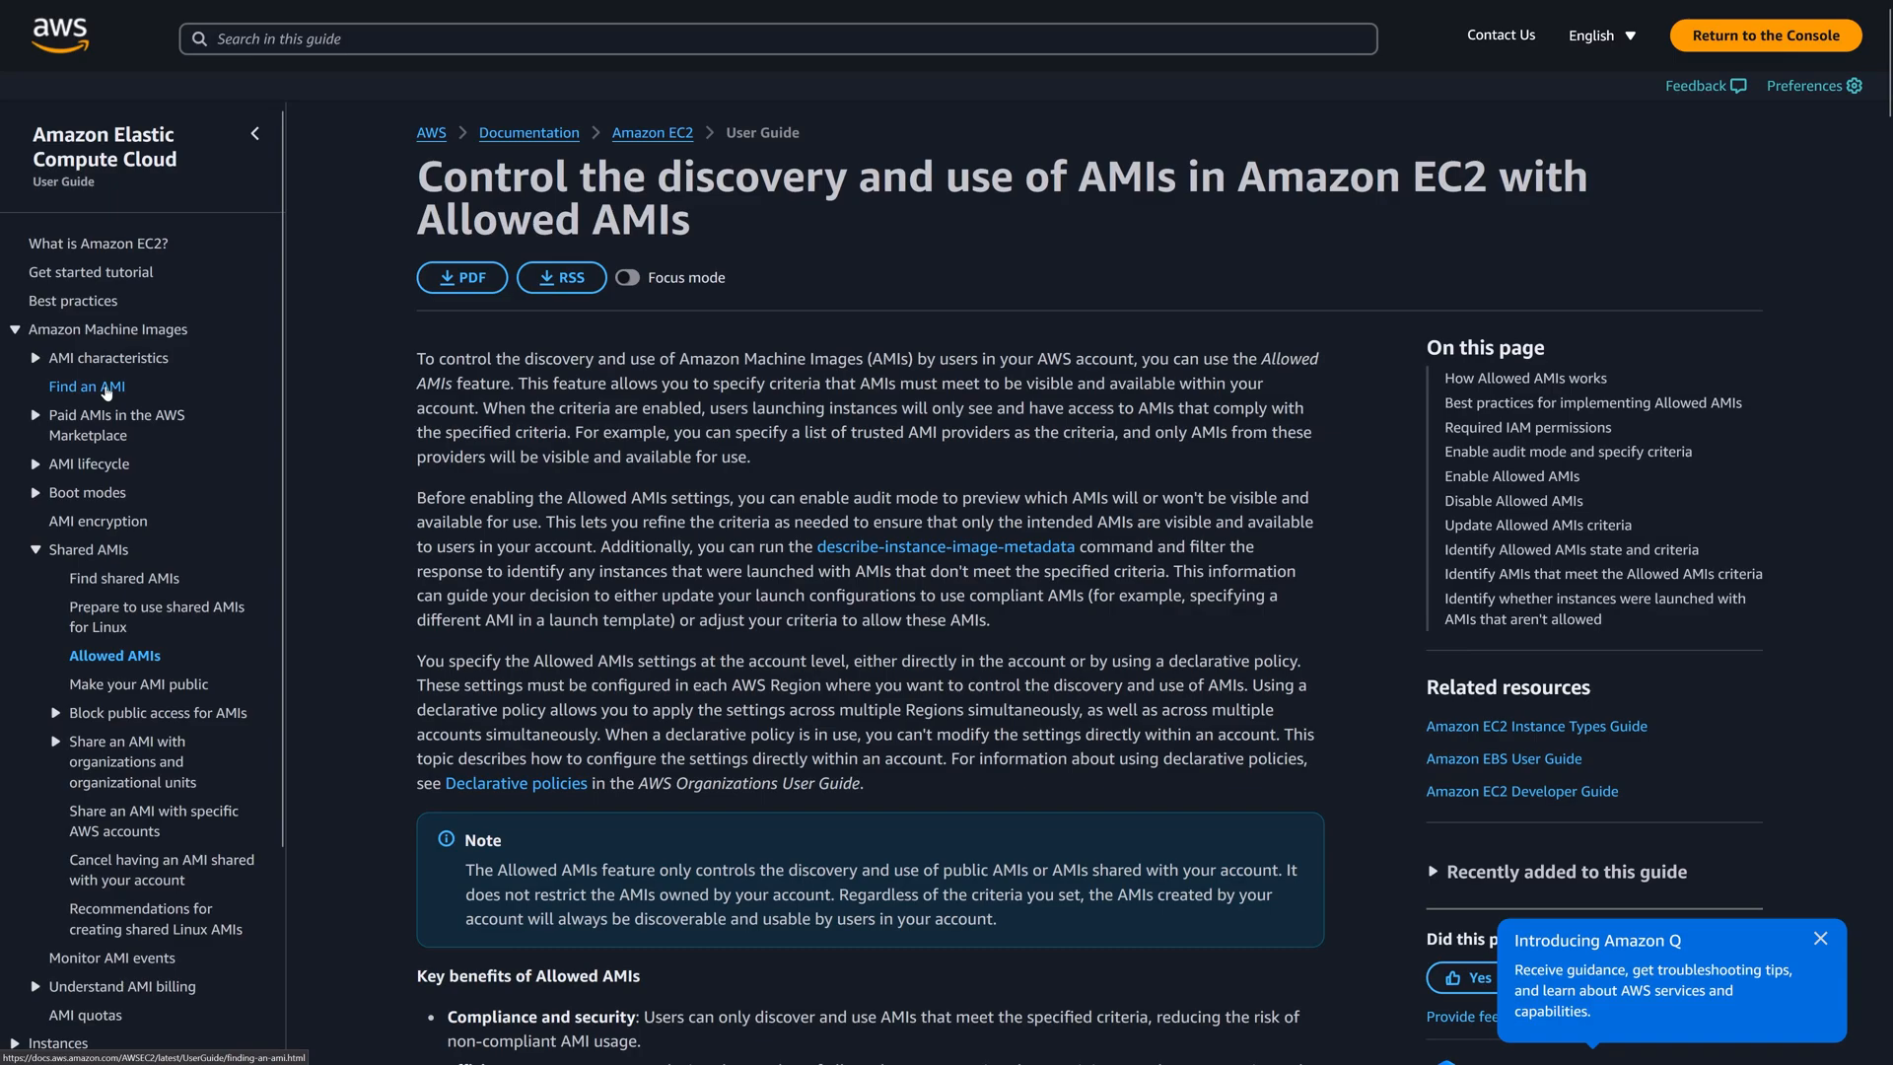
# Declutter the documentation page by collapsing the guide navigation, turning on Focus mode and dismissing the Introducing Amazon Q notice.
pyautogui.click(254, 135)
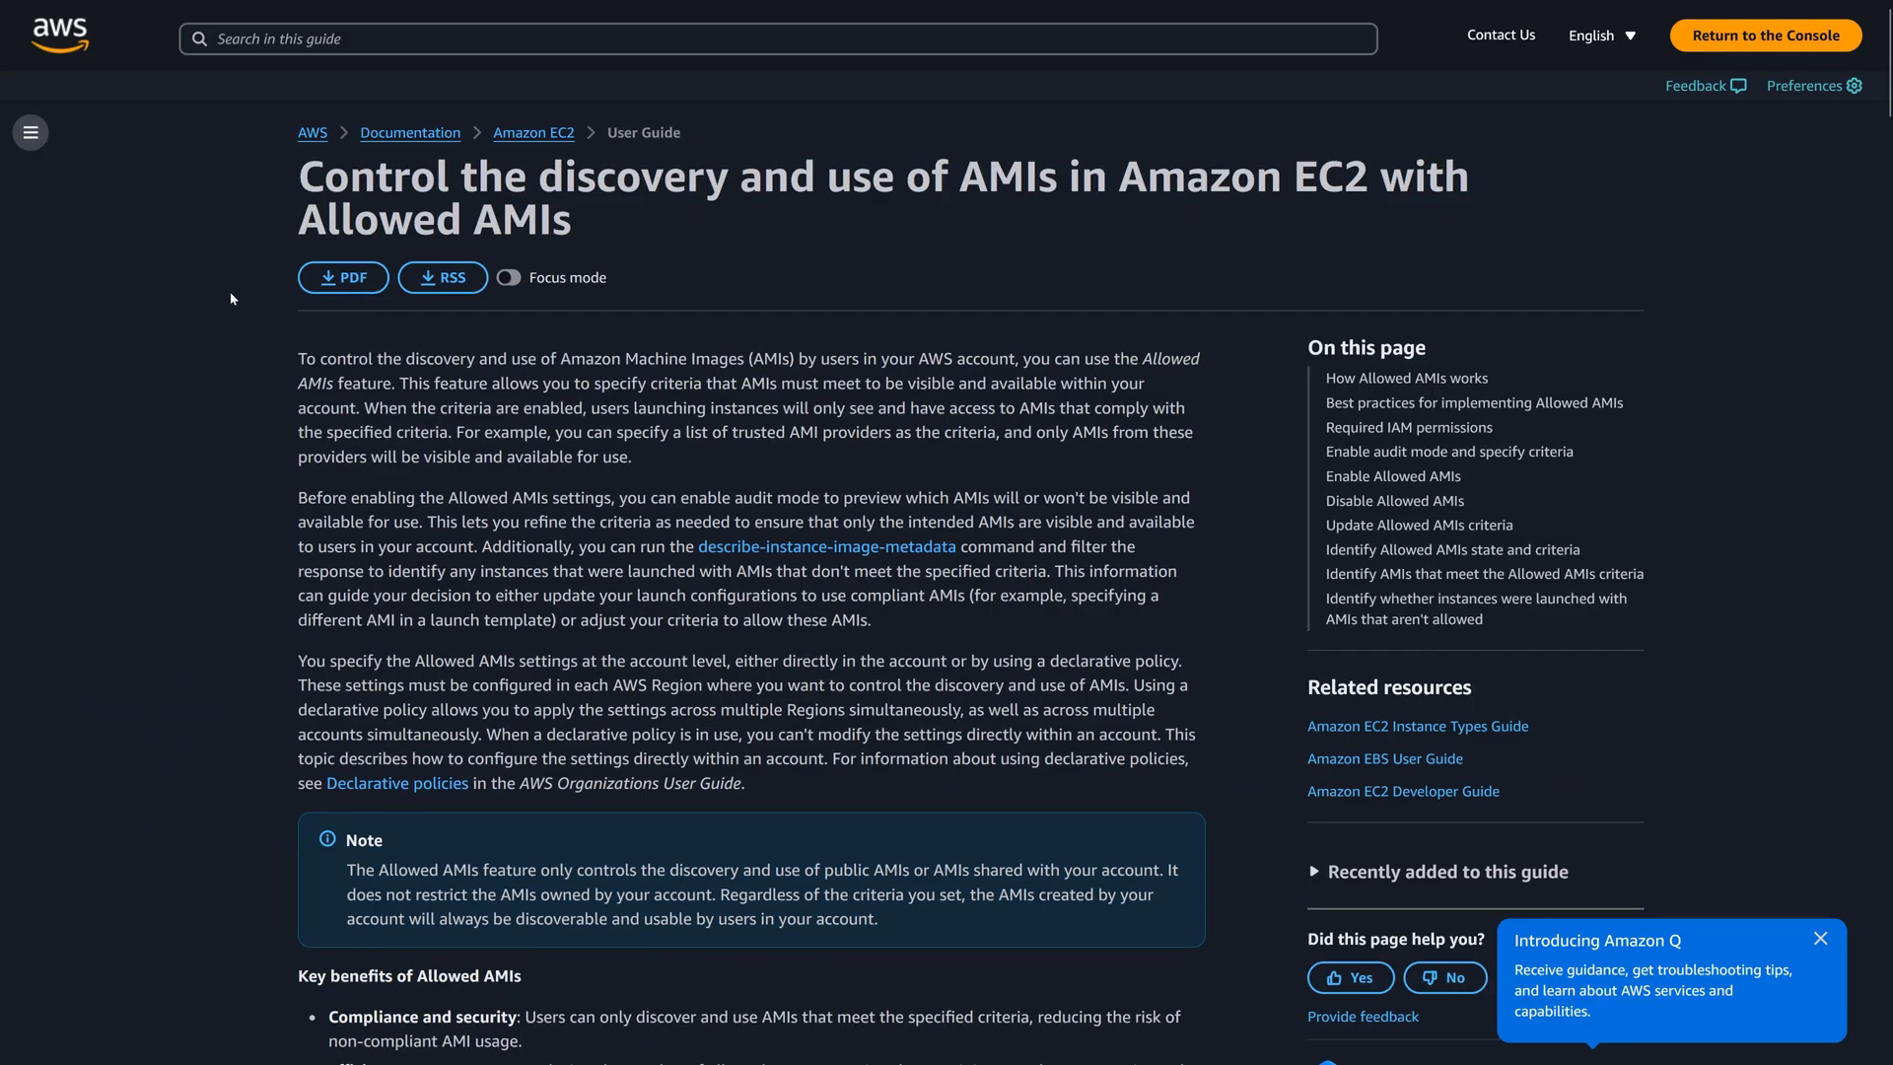
pyautogui.hotkey('ctrl', '+')
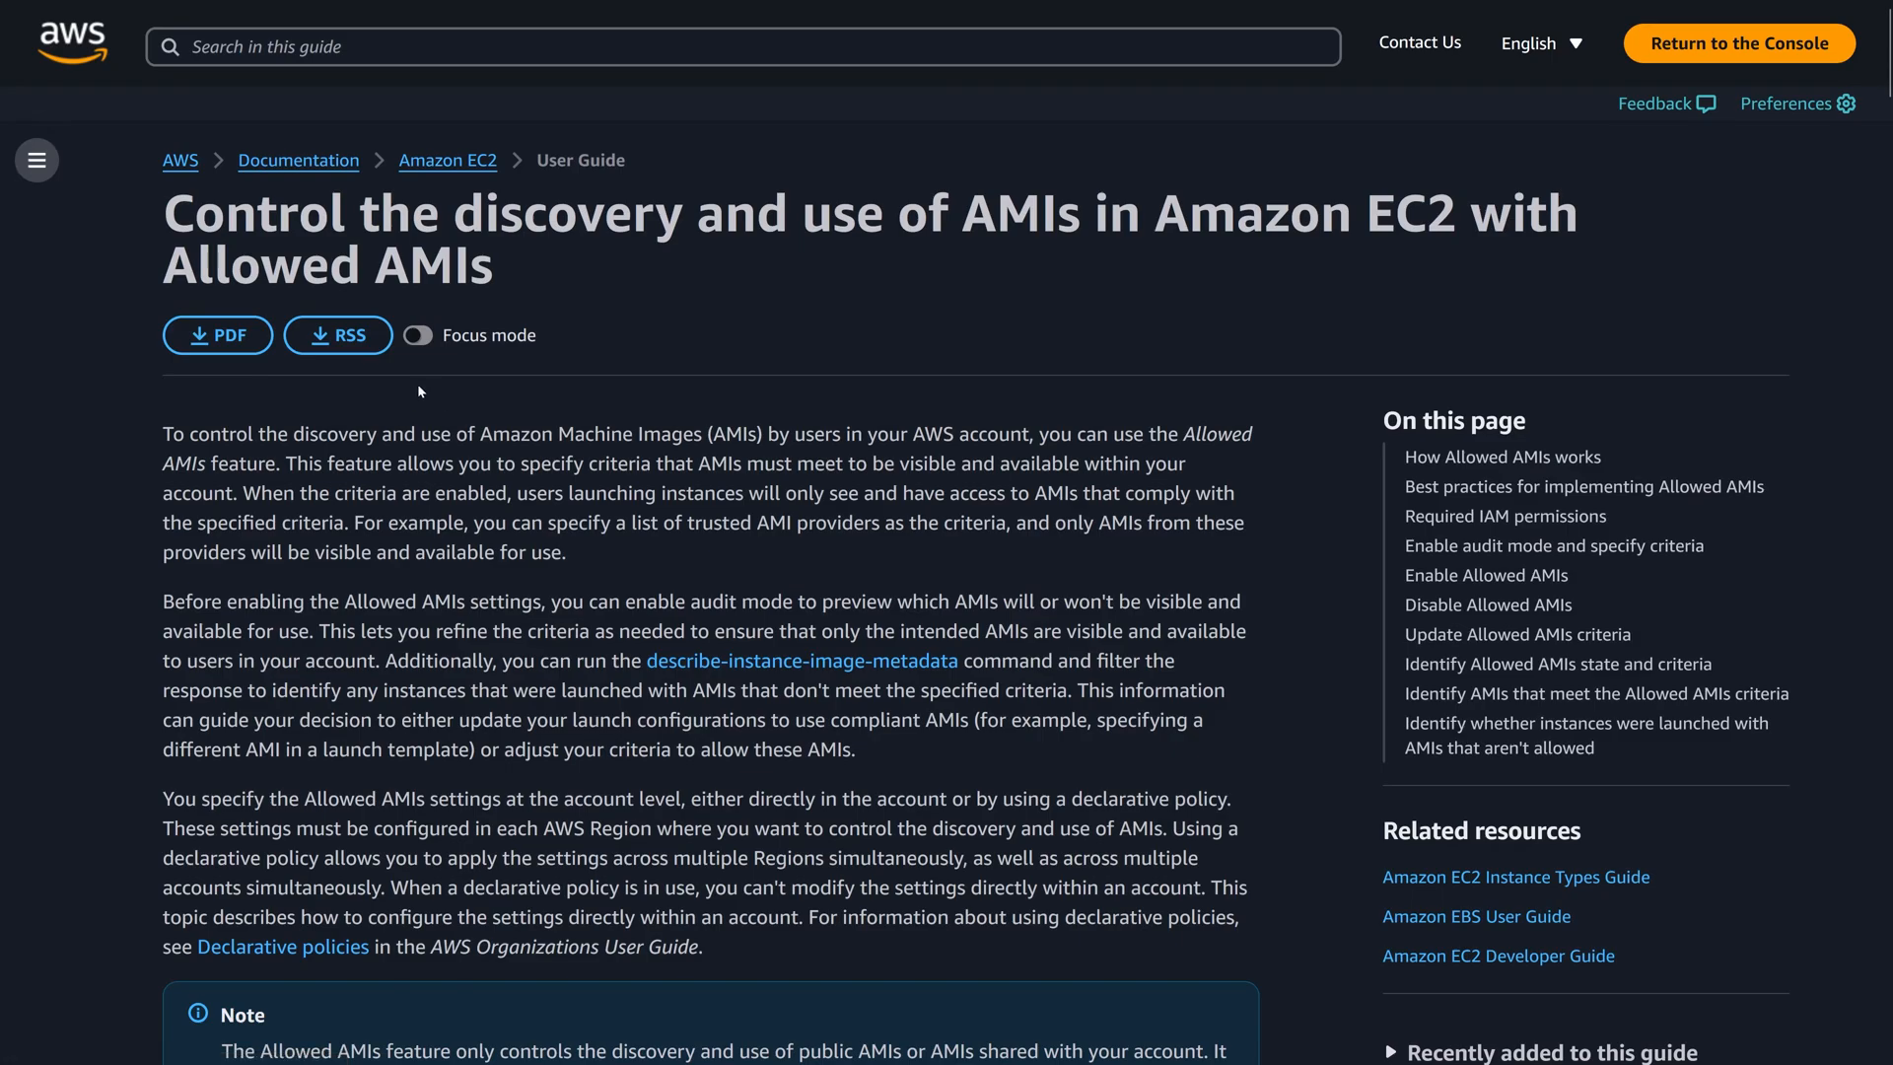
pyautogui.click(419, 336)
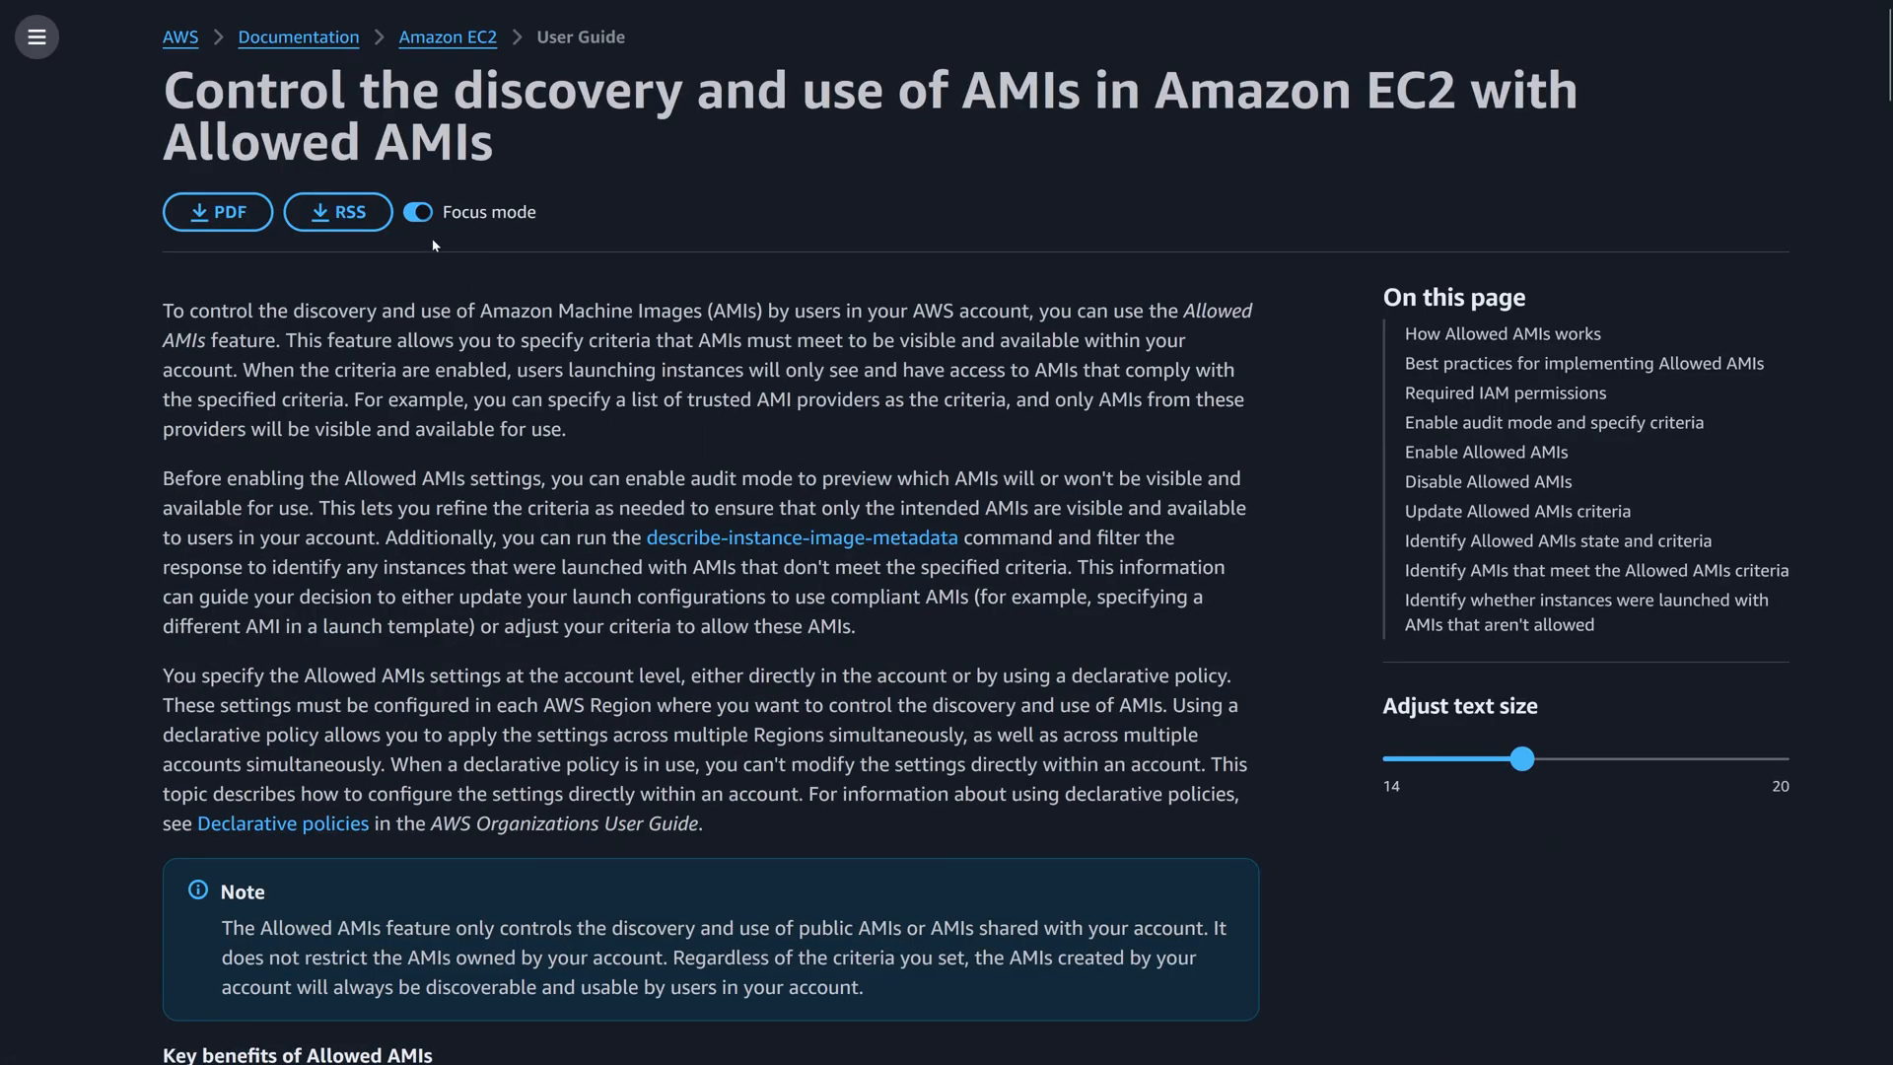
pyautogui.click(418, 213)
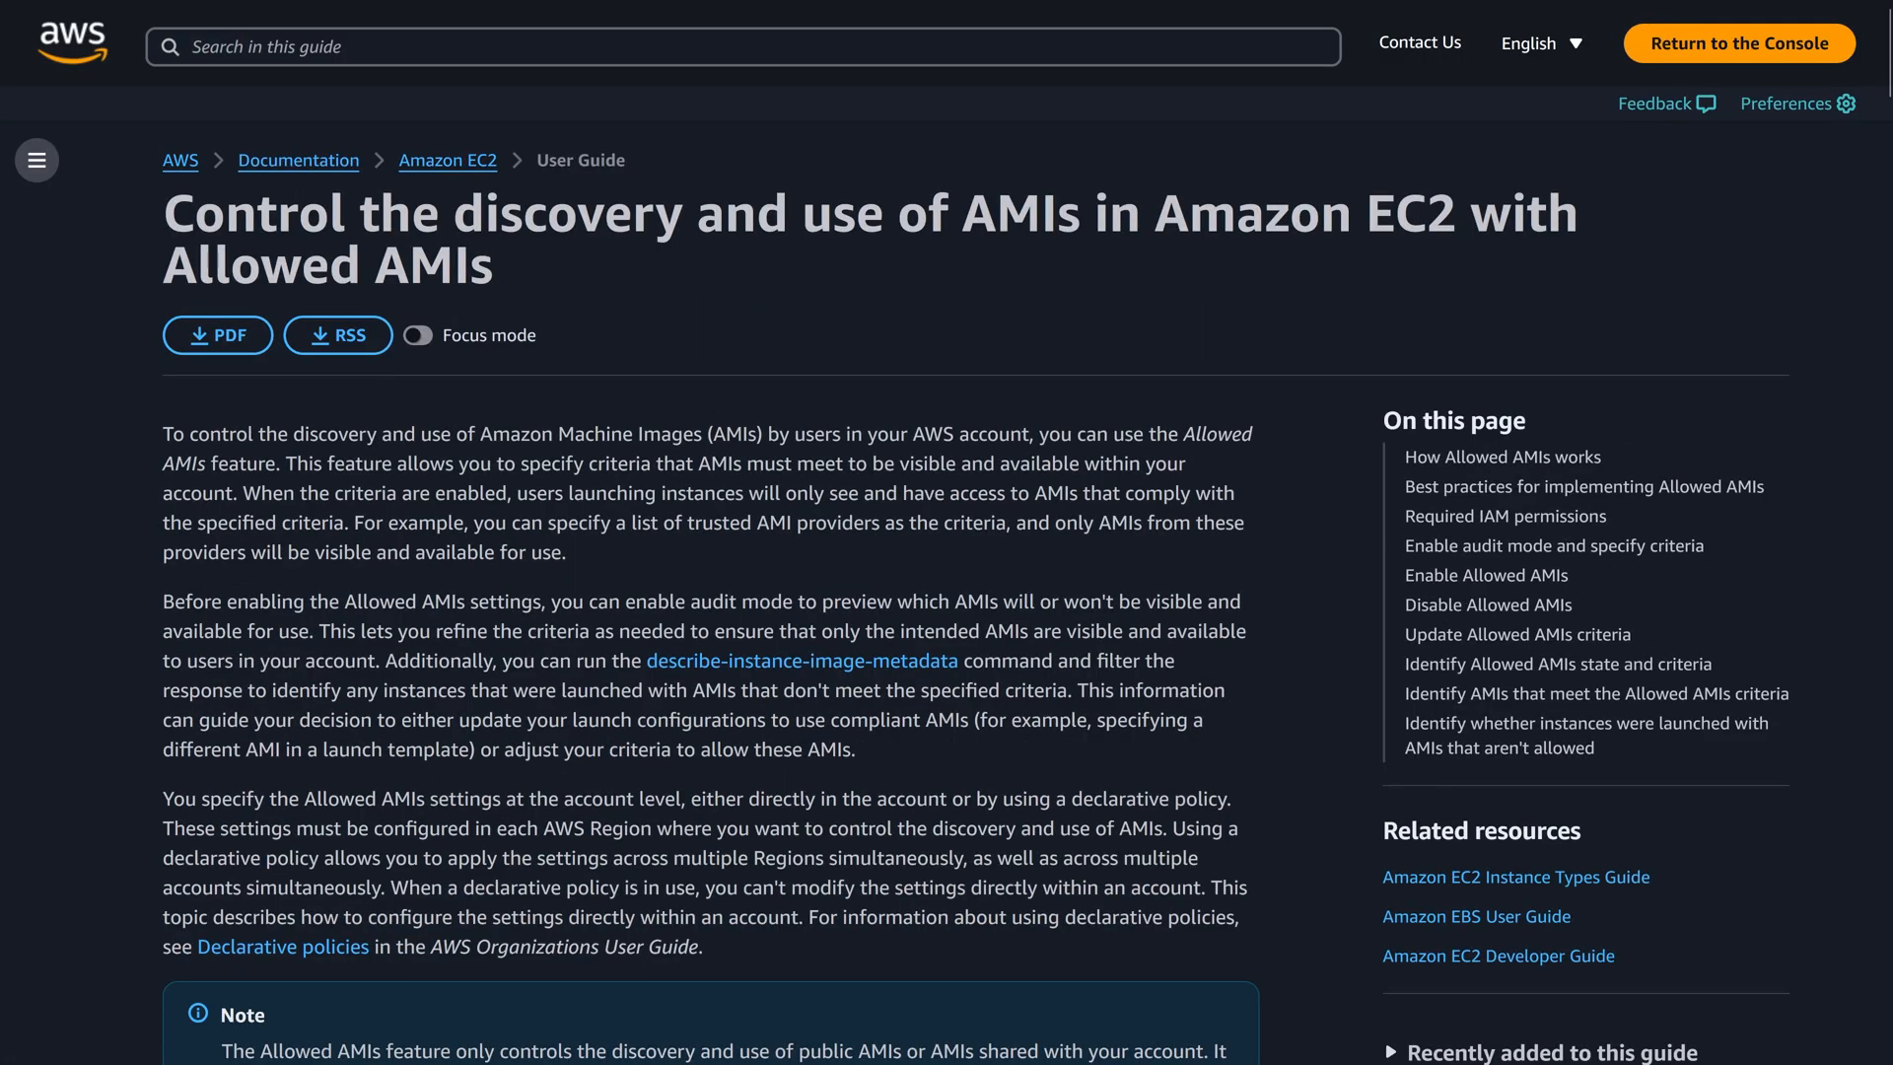
pyautogui.click(420, 336)
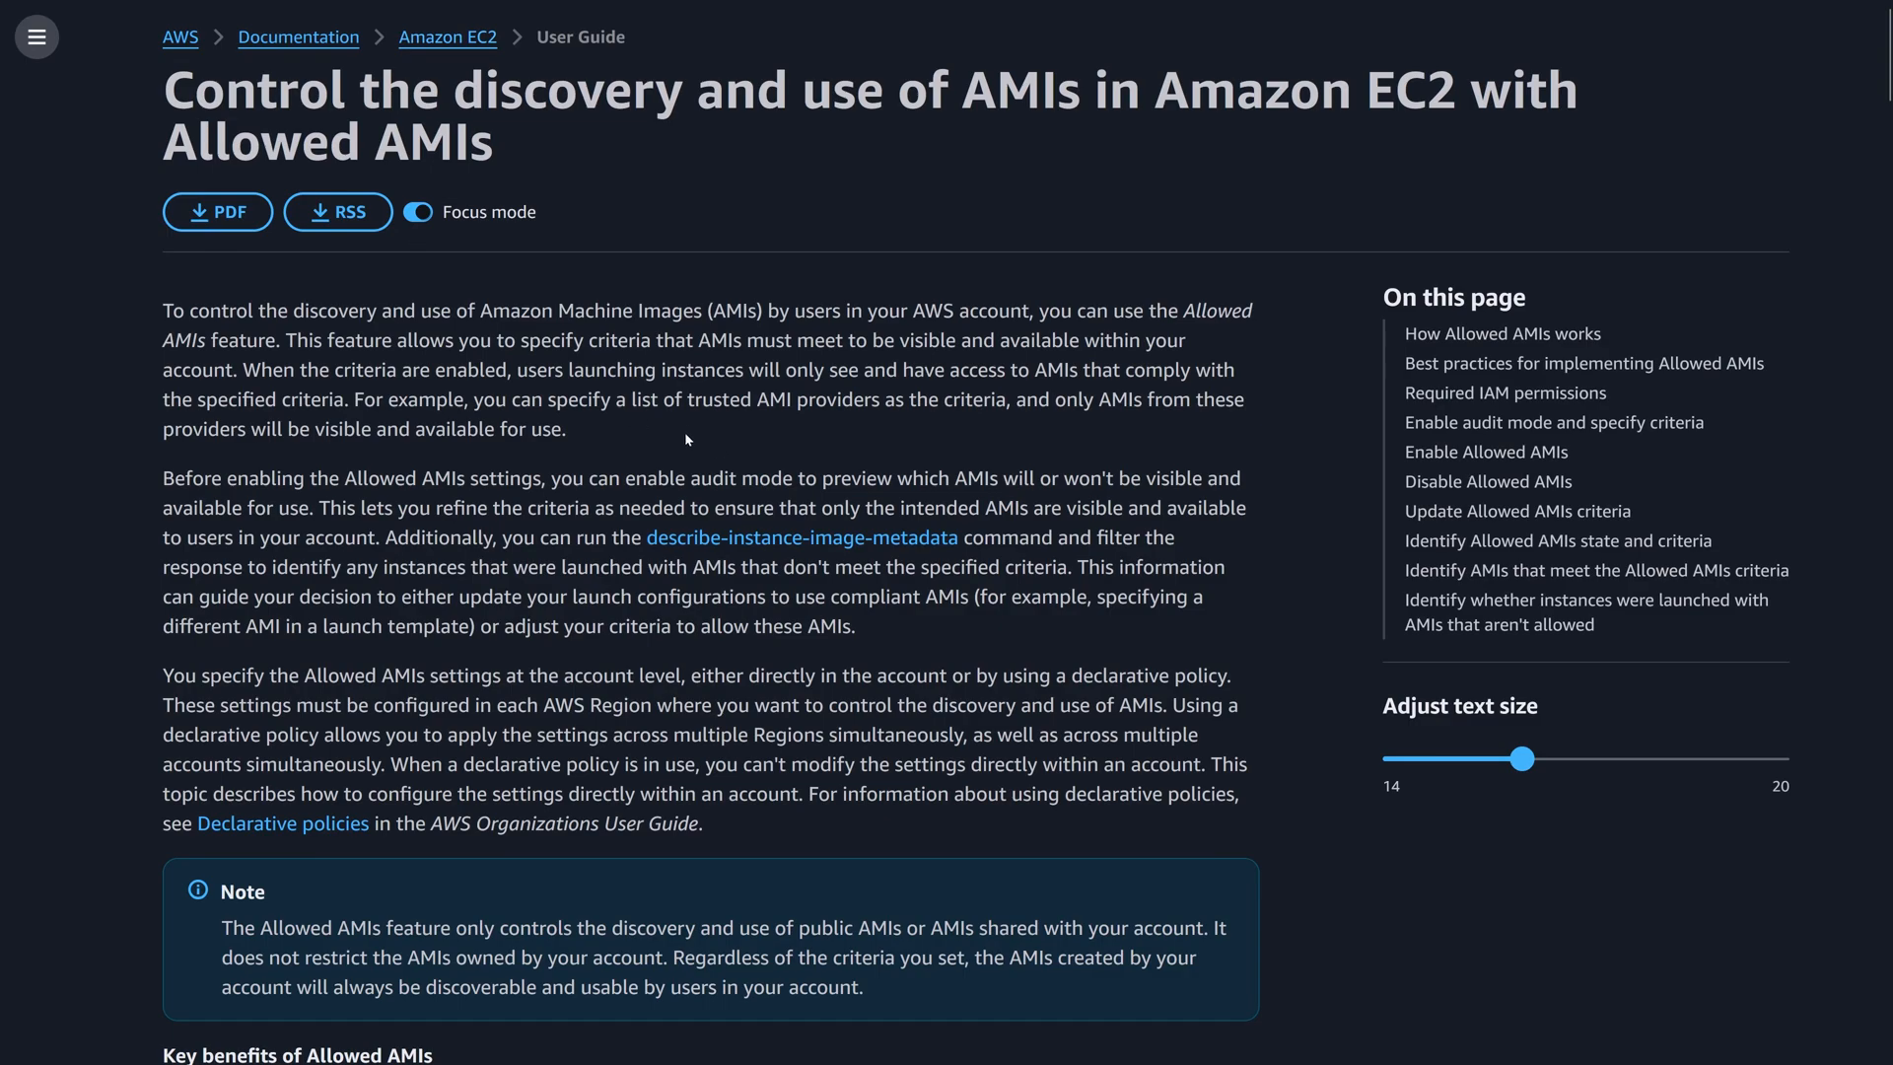
pyautogui.hotkey('ctrl', '+')
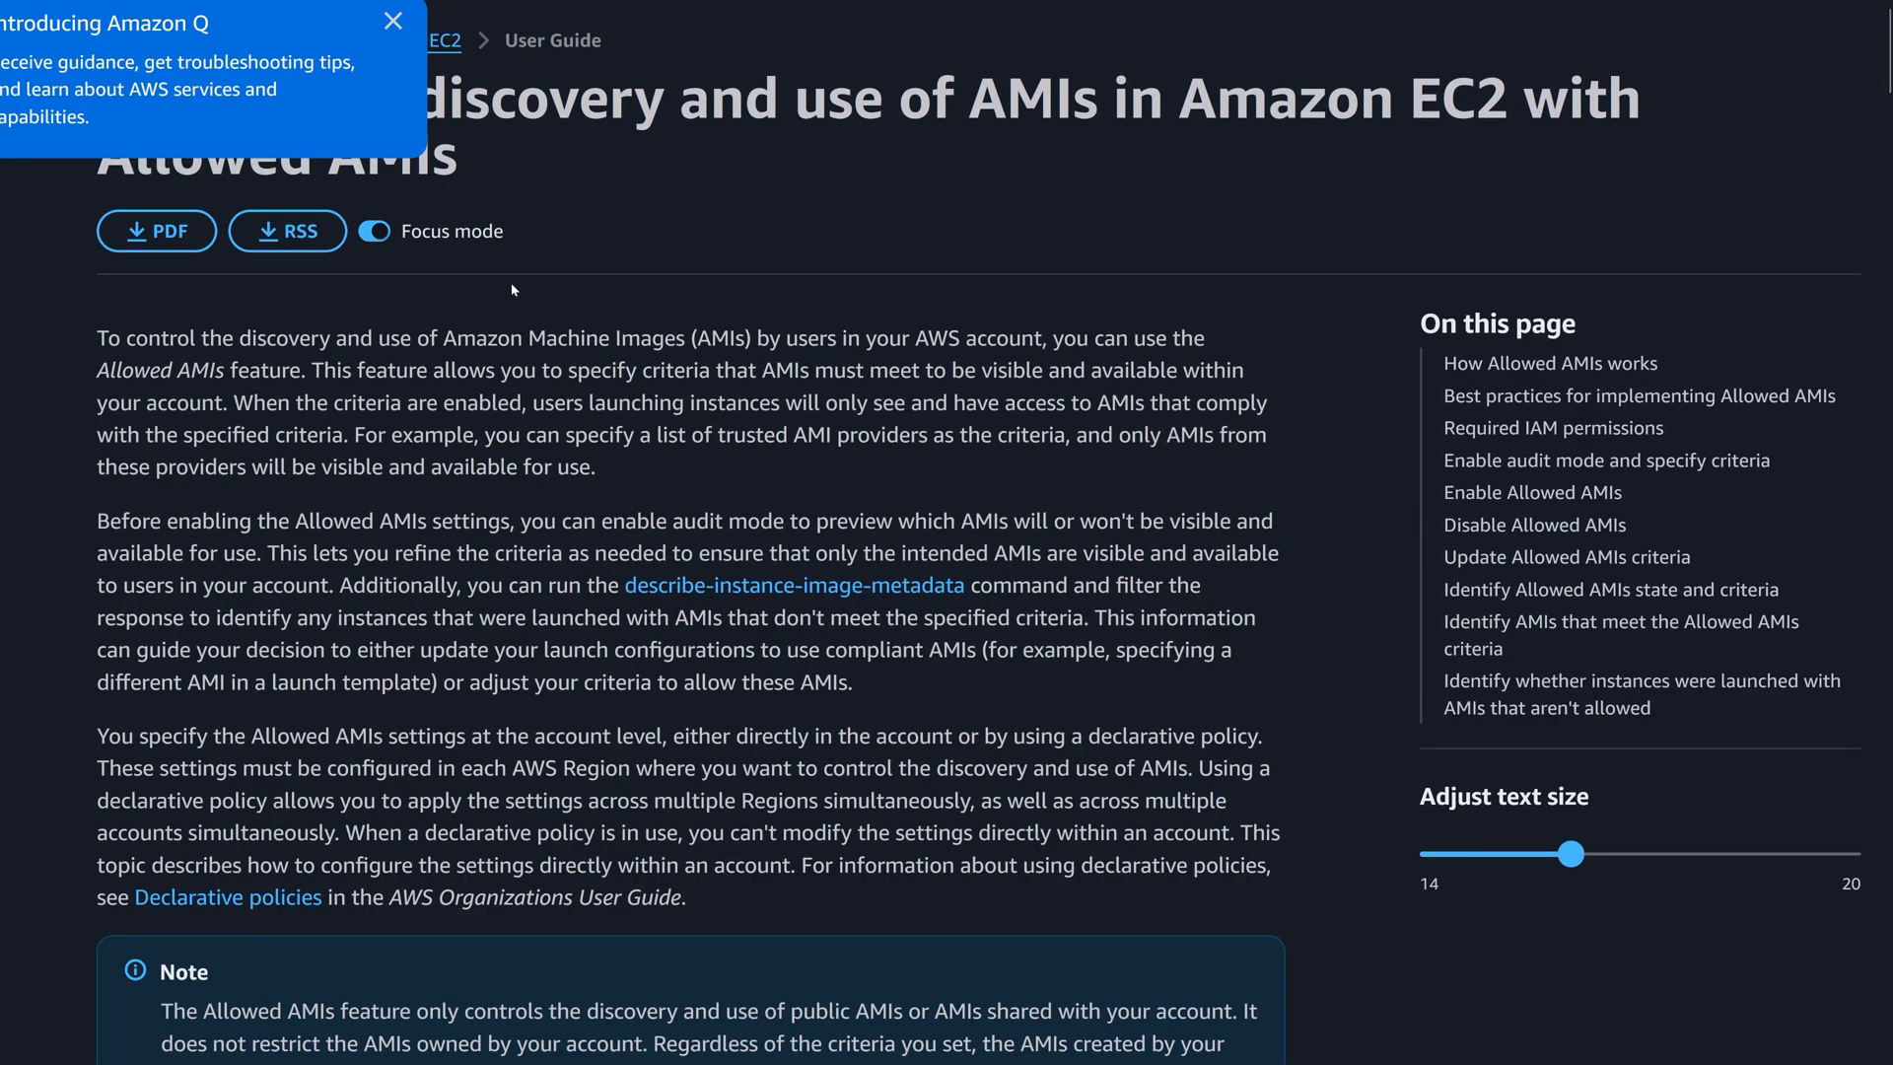
pyautogui.click(392, 21)
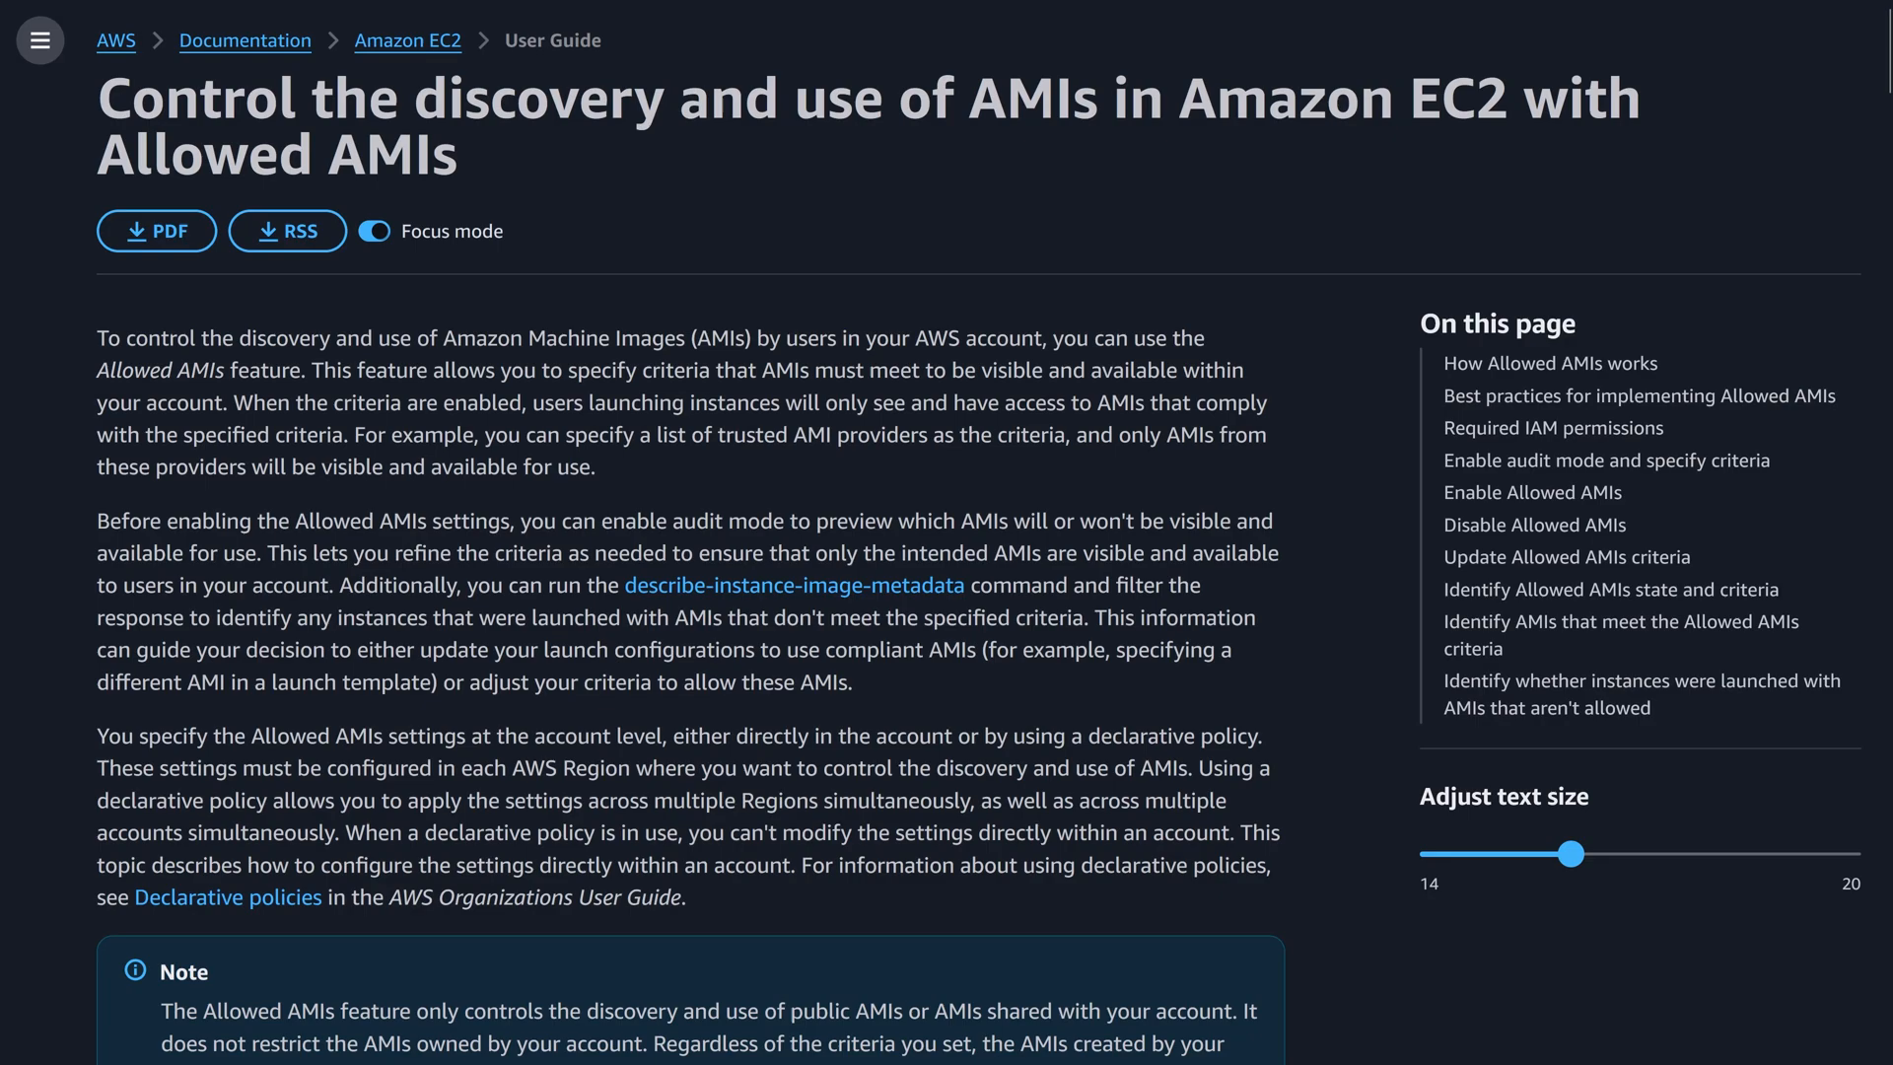
# Read the Allowed AMIs guide, highlighting "specify criteria" in the introduction and continuing to the JSON AMI criteria example.
pyautogui.moveTo(589, 370); pyautogui.dragTo(710, 369)
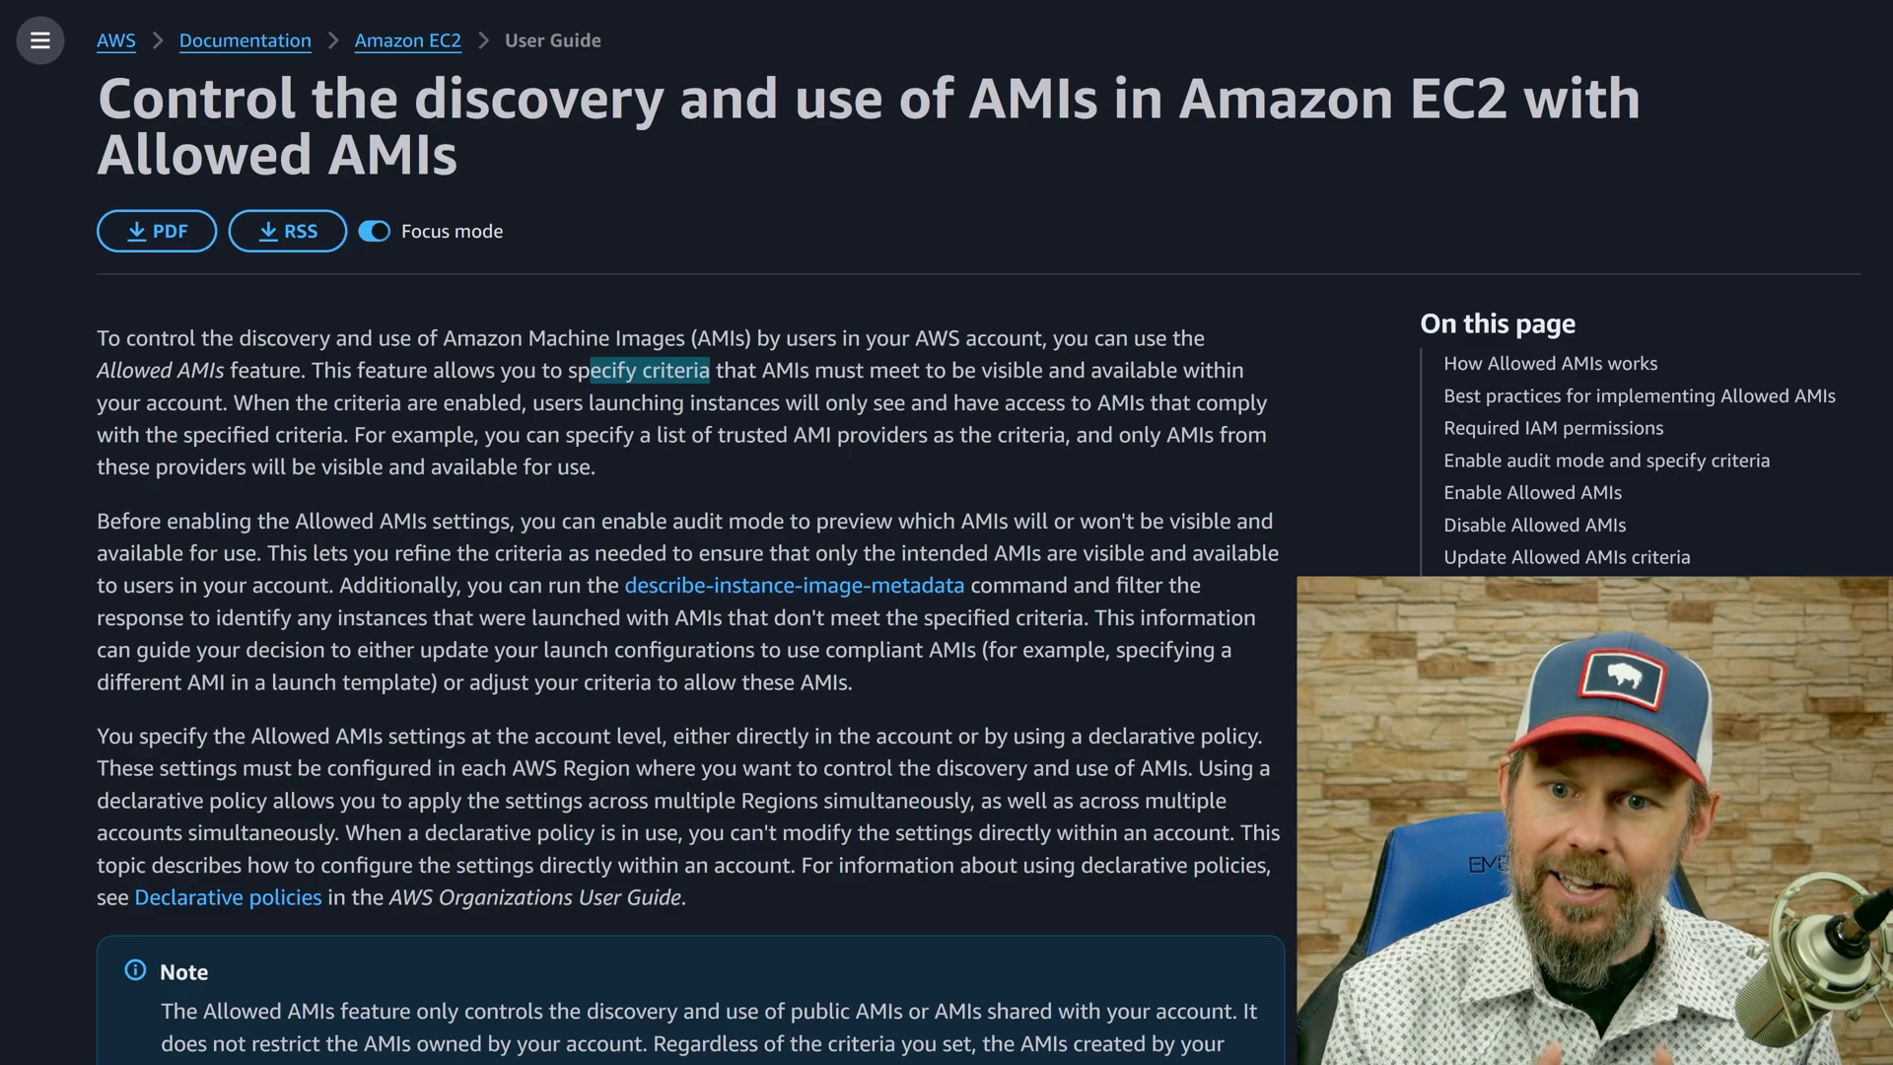
pyautogui.scroll(-10, 691, 533)
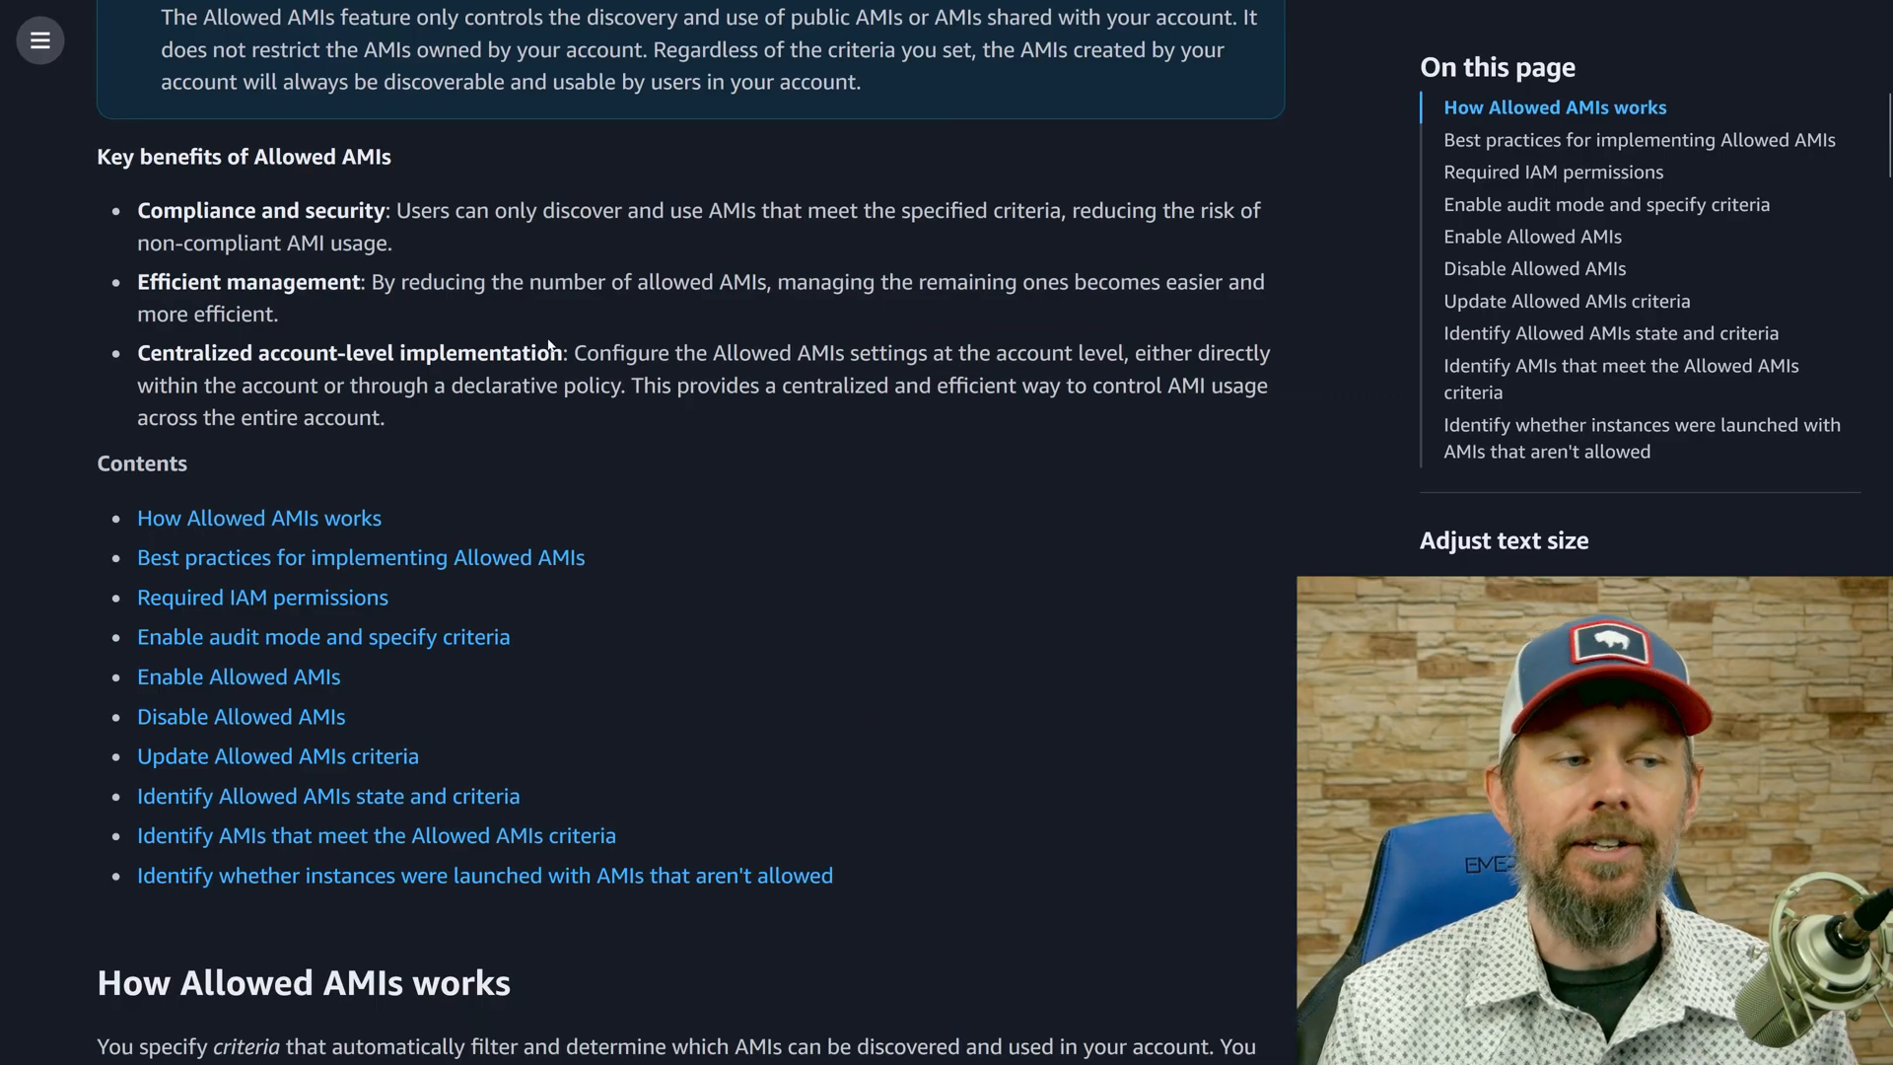
pyautogui.scroll(-14, 548, 343)
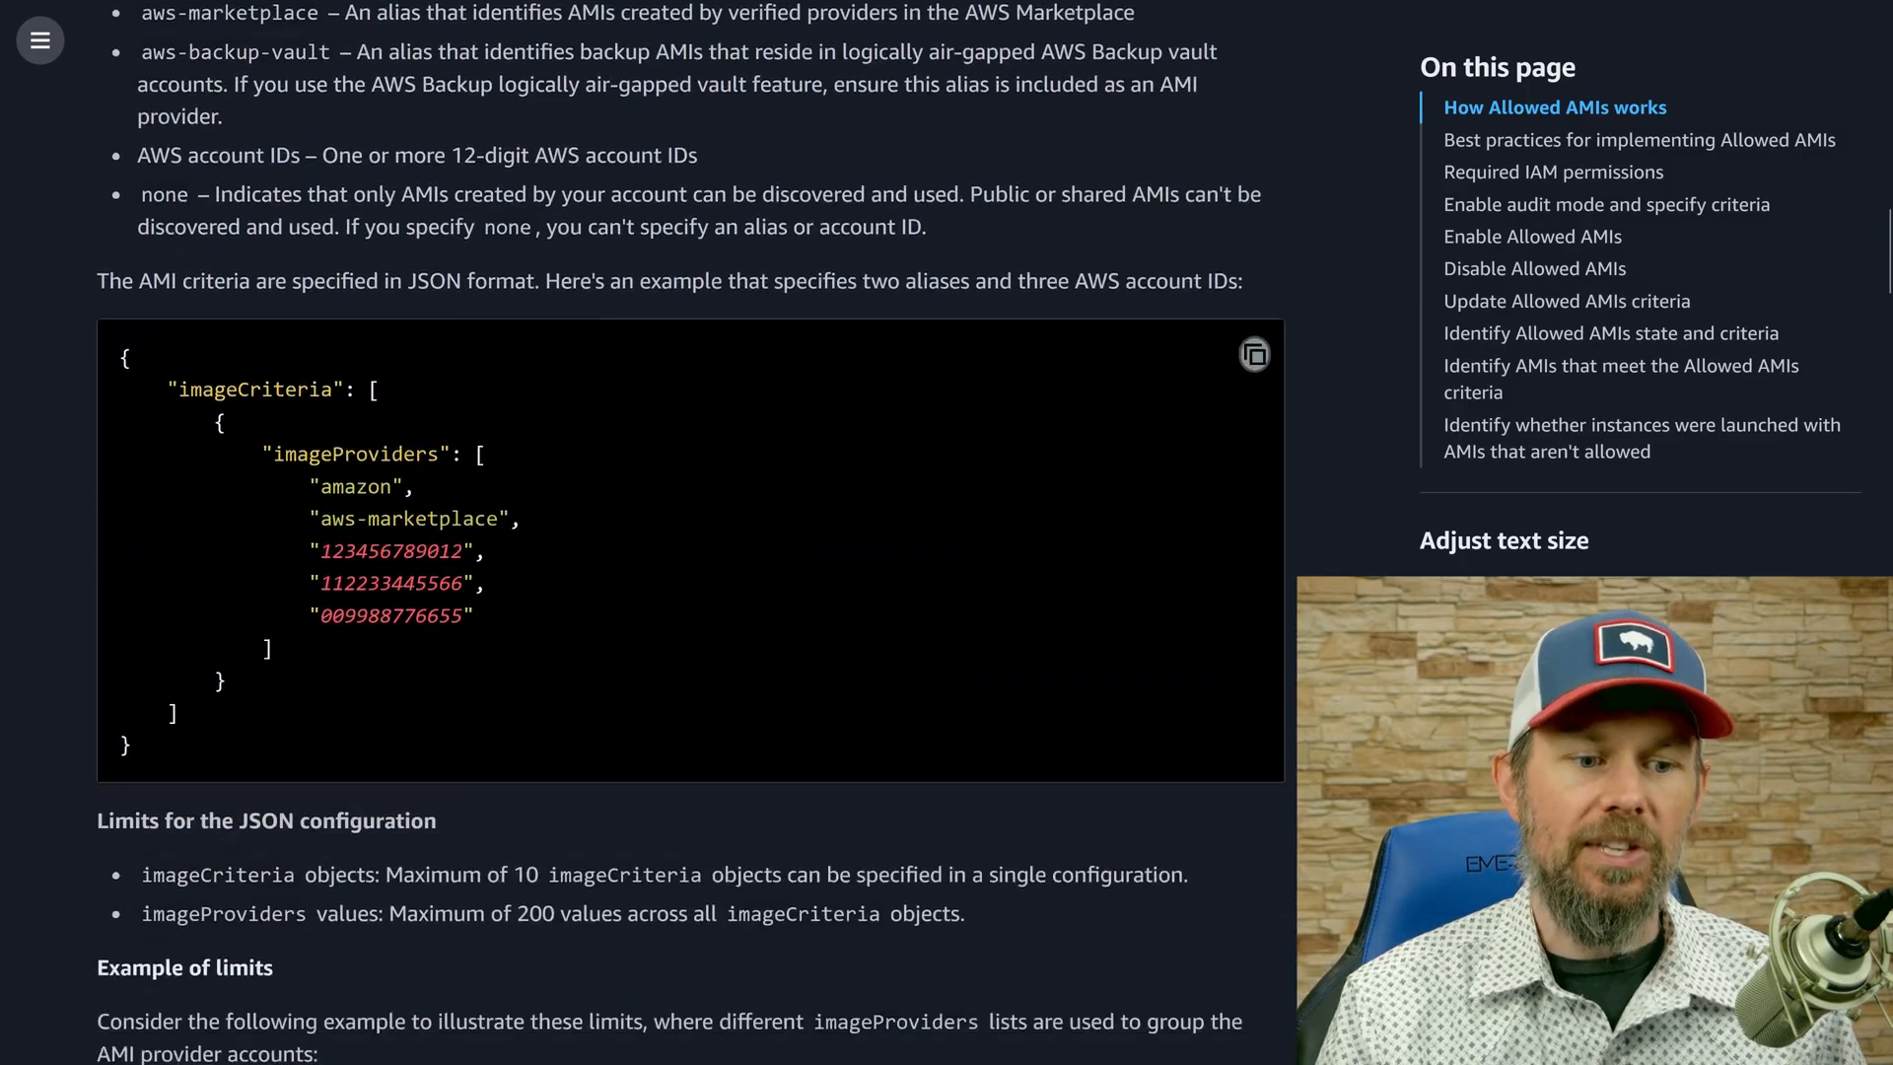
# Find "region" in the Allowed AMIs guide and highlight the sentence about configuring the settings in each AWS Region.
pyautogui.scroll(4, 514, 501)
pyautogui.scroll(20, 515, 502)
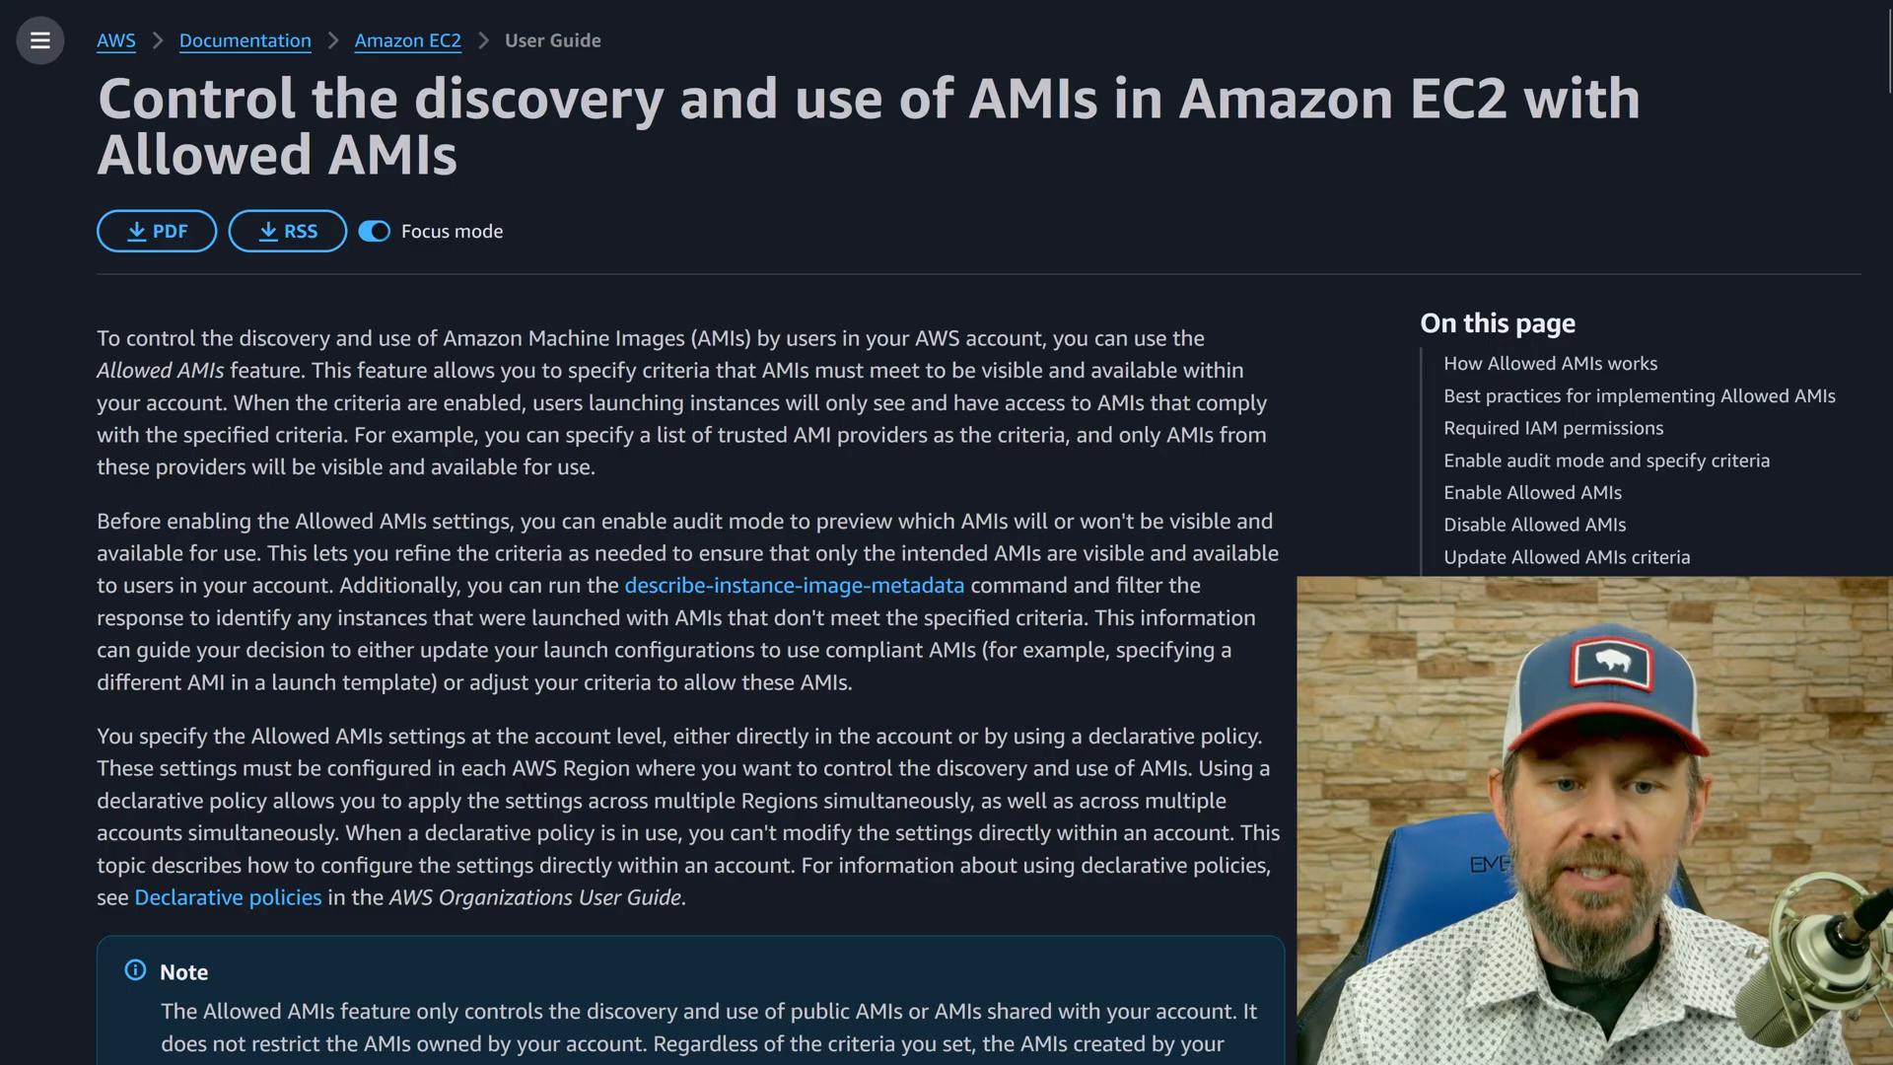
pyautogui.hotkey('ctrl', 'f')
pyautogui.write('region')
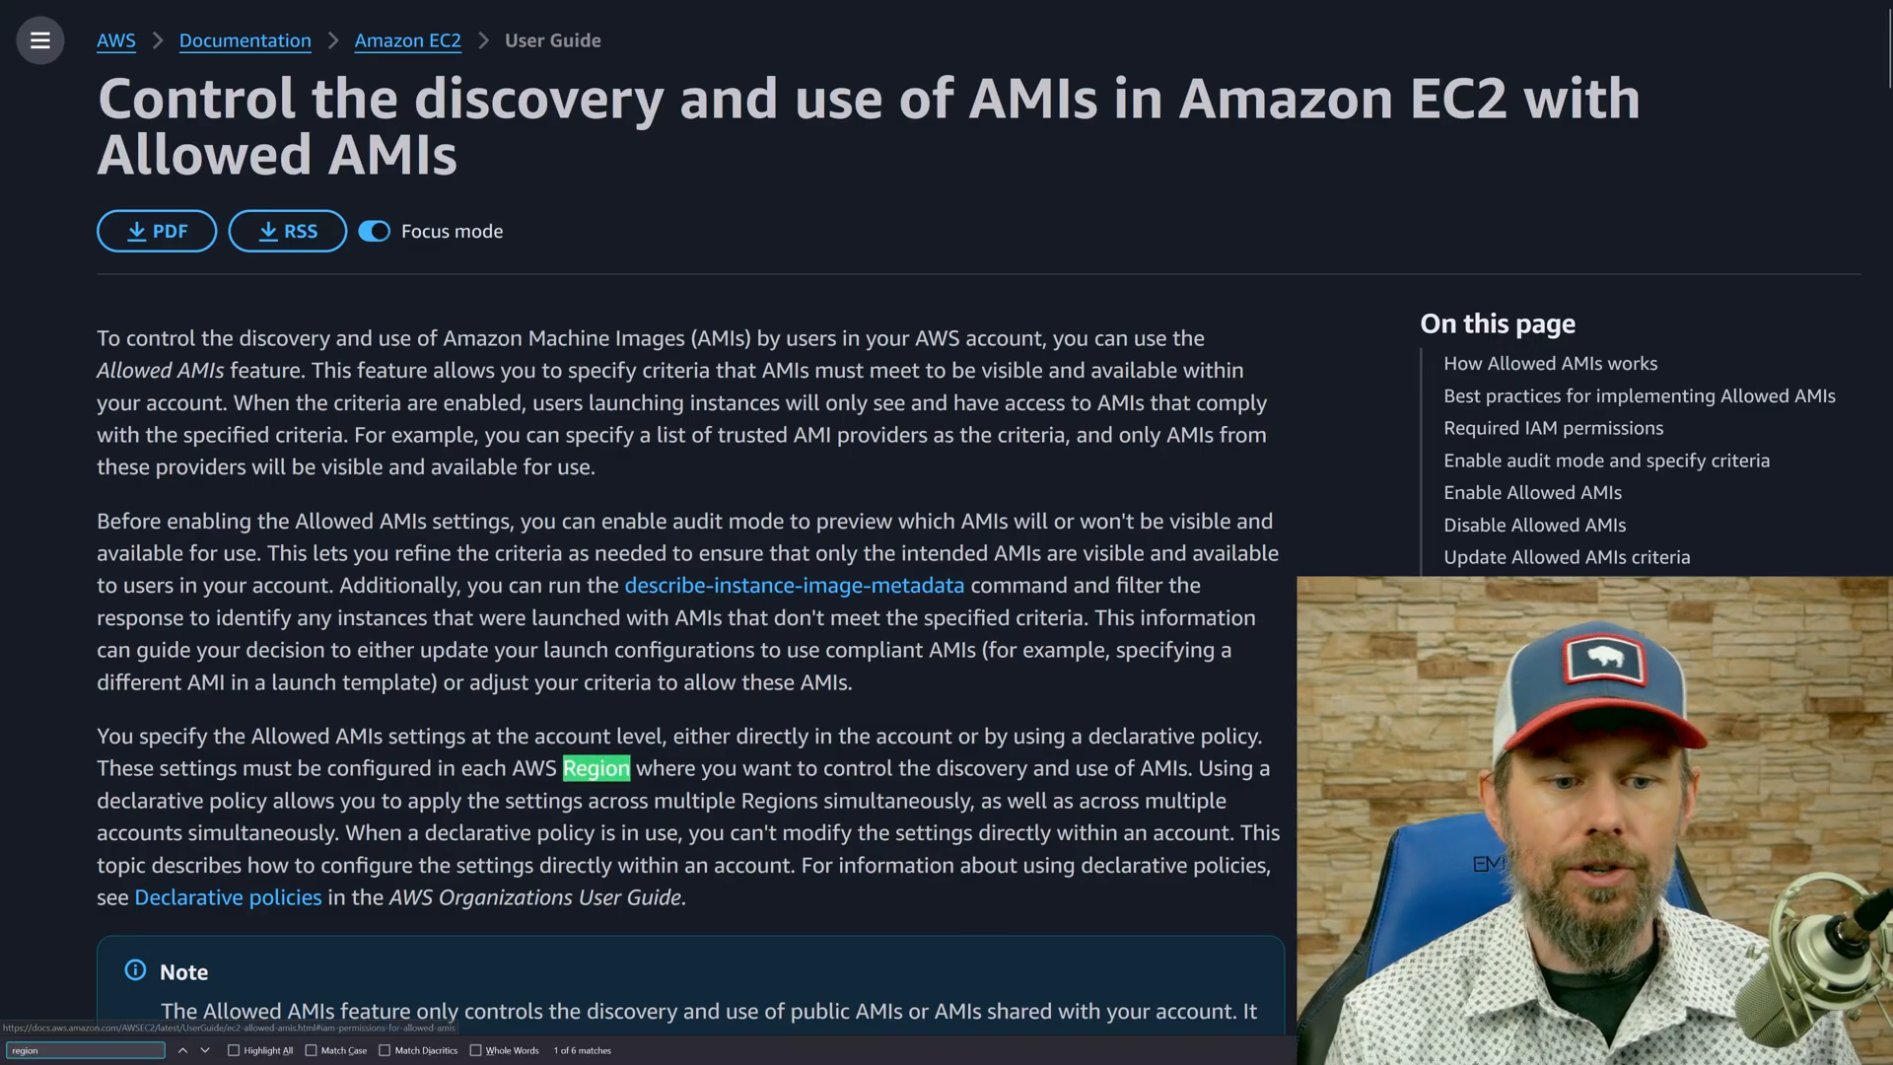
pyautogui.press('Escape')
pyautogui.scroll(-3, 384, 485)
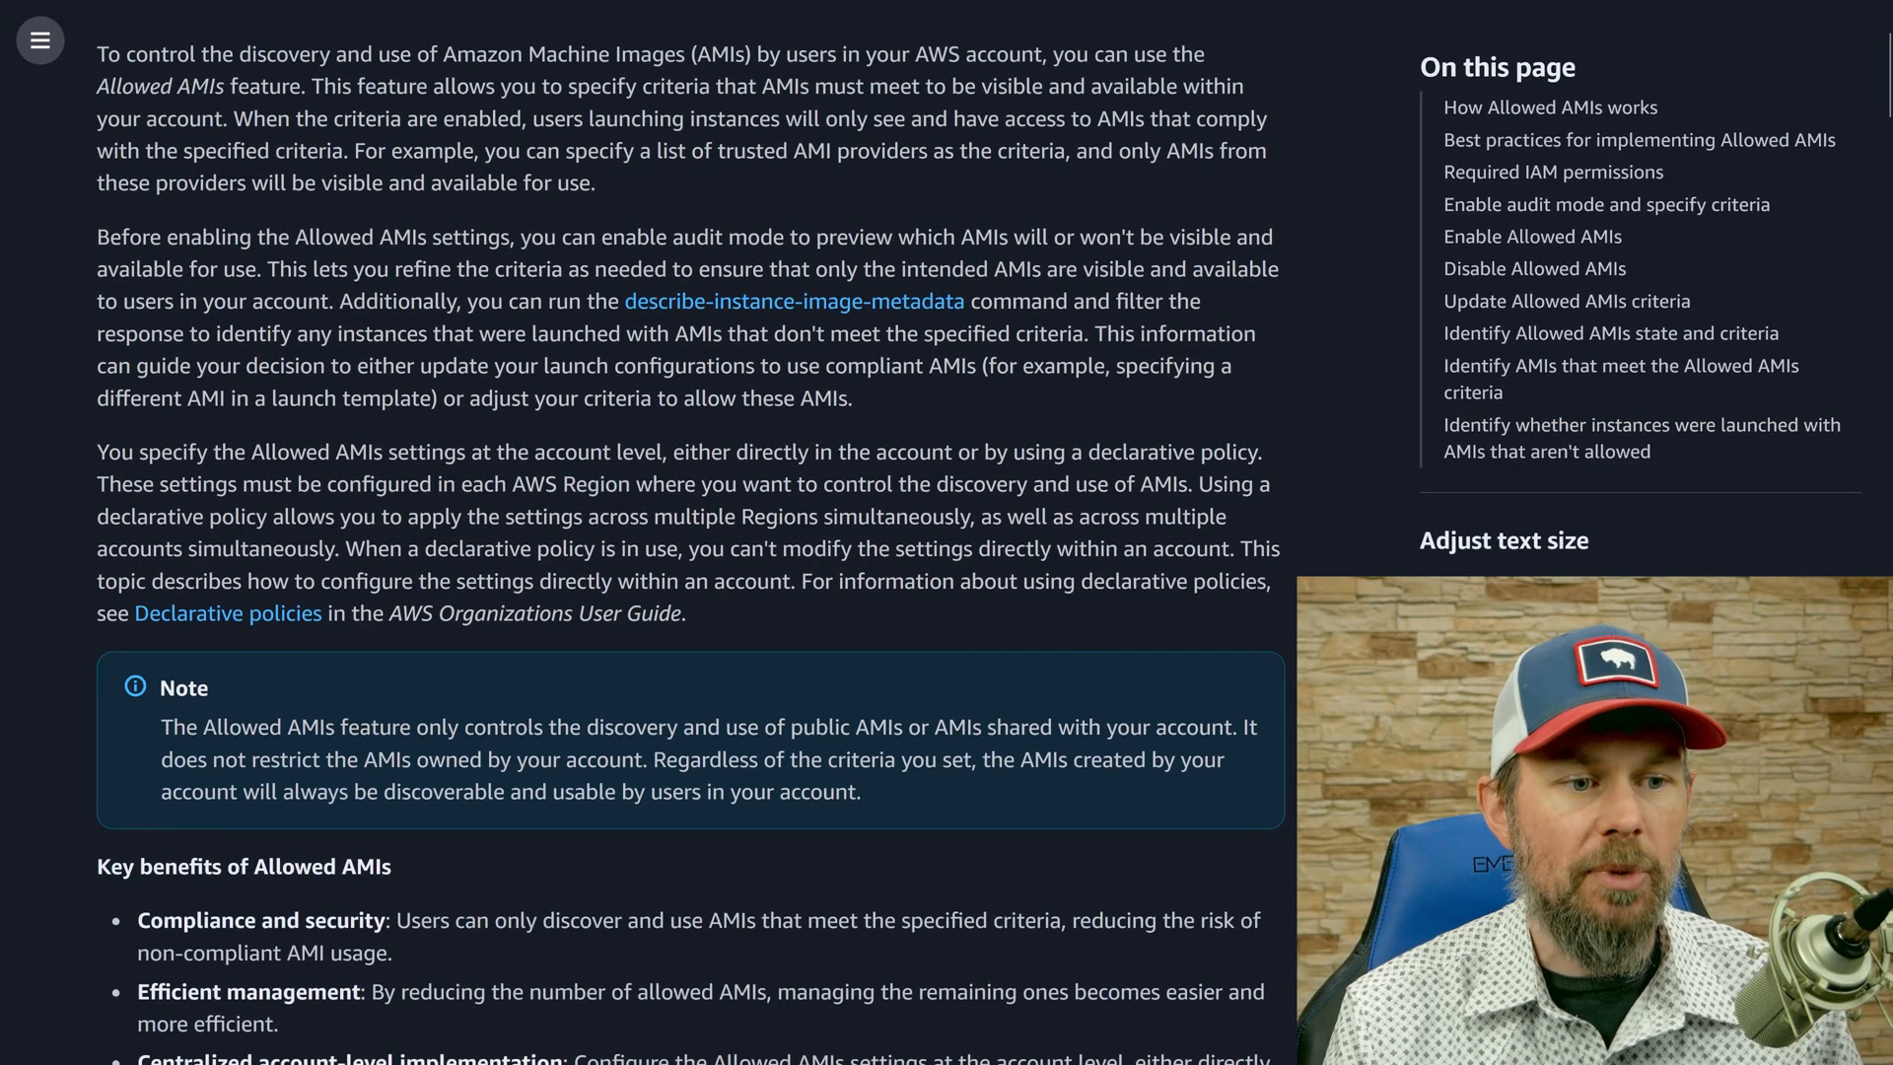
pyautogui.moveTo(97, 485); pyautogui.dragTo(1172, 501)
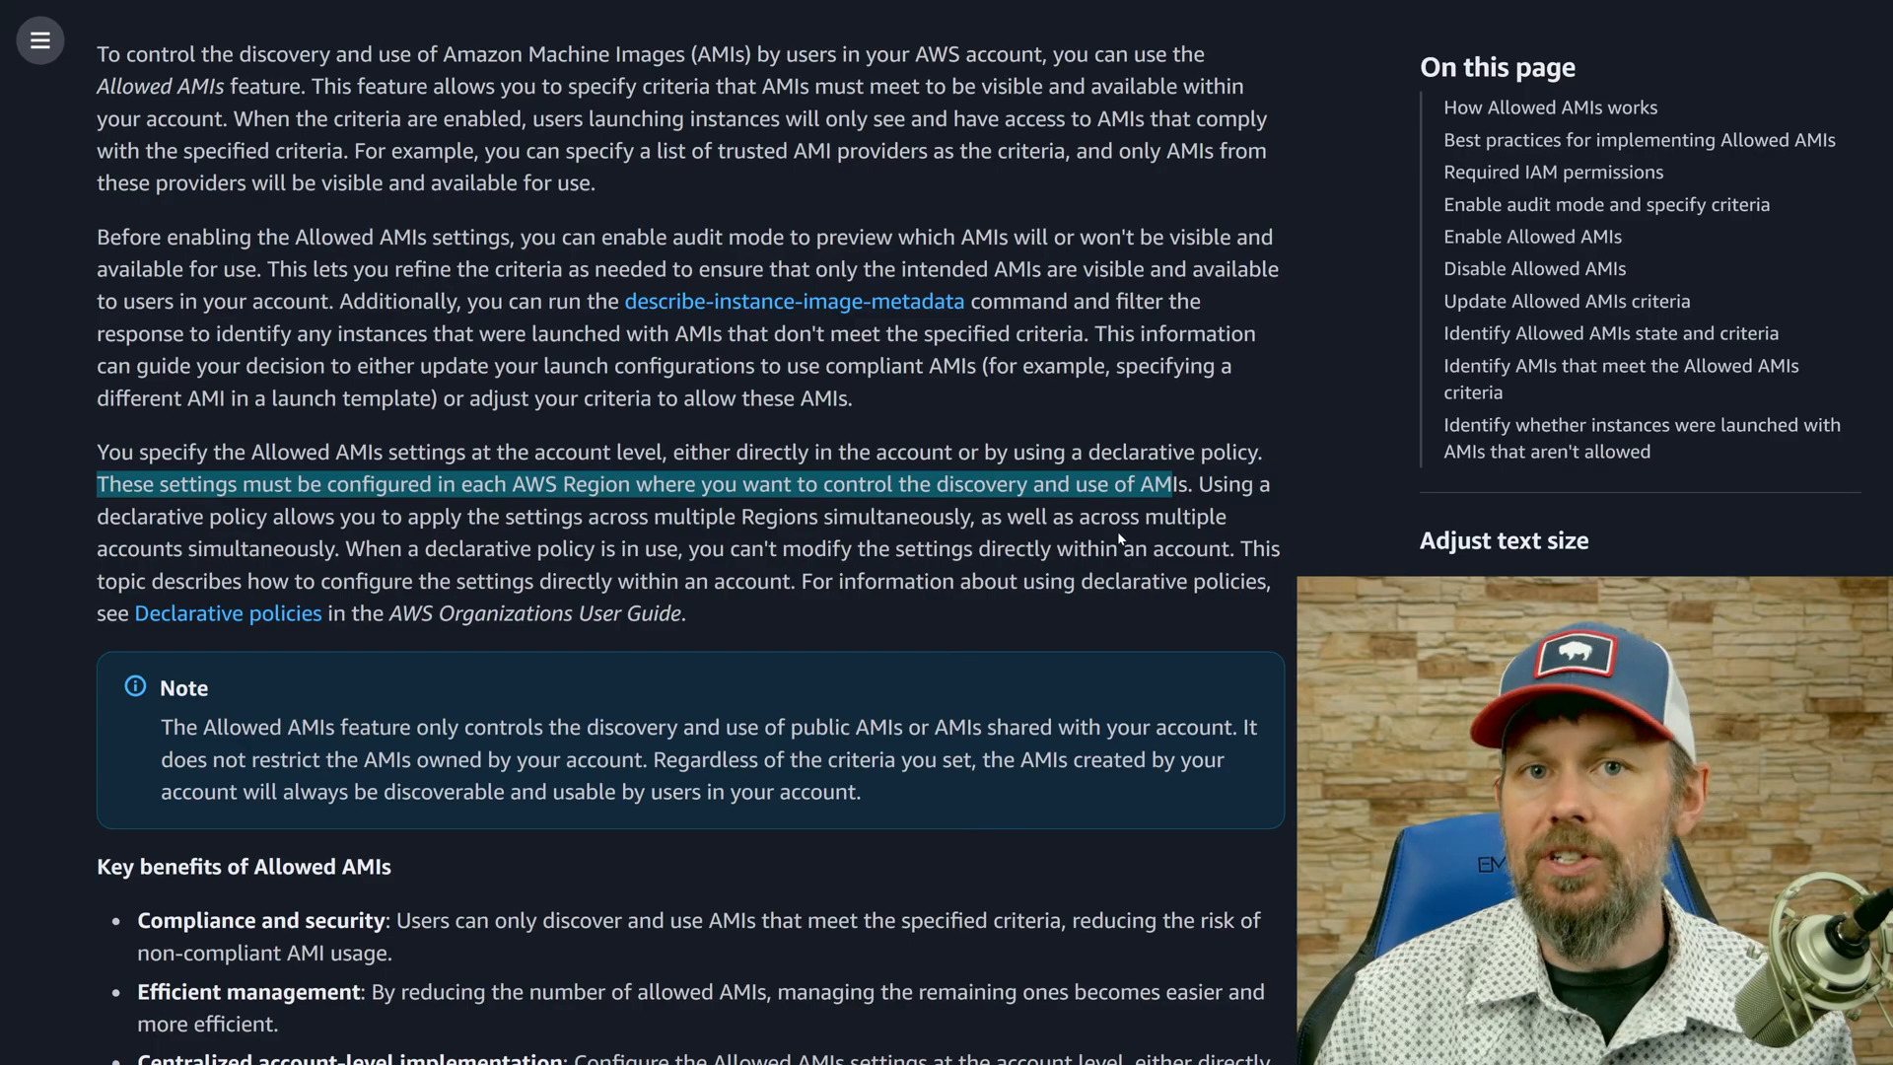
# Read on through the key benefits and supported AMI providers, and briefly highlight the entire JSON criteria example.
pyautogui.scroll(-1, 1120, 541)
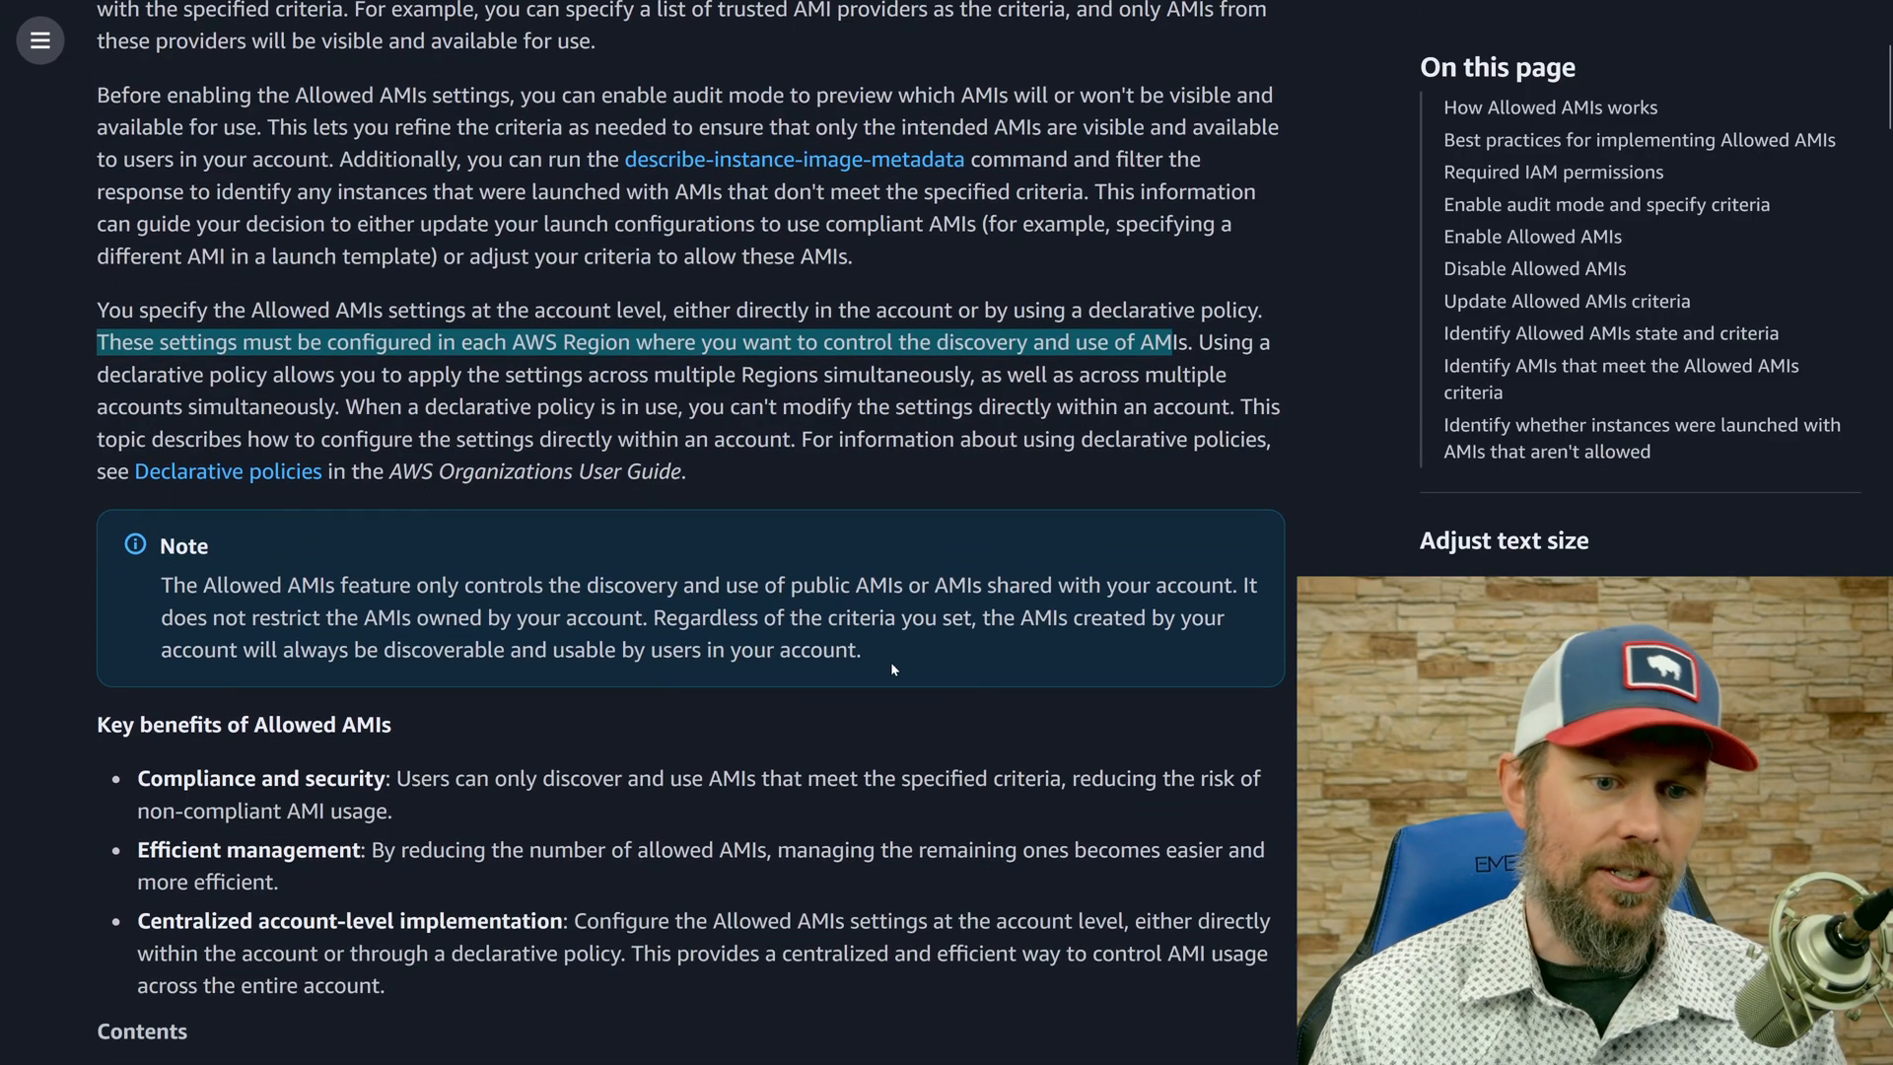
pyautogui.scroll(-8, 419, 521)
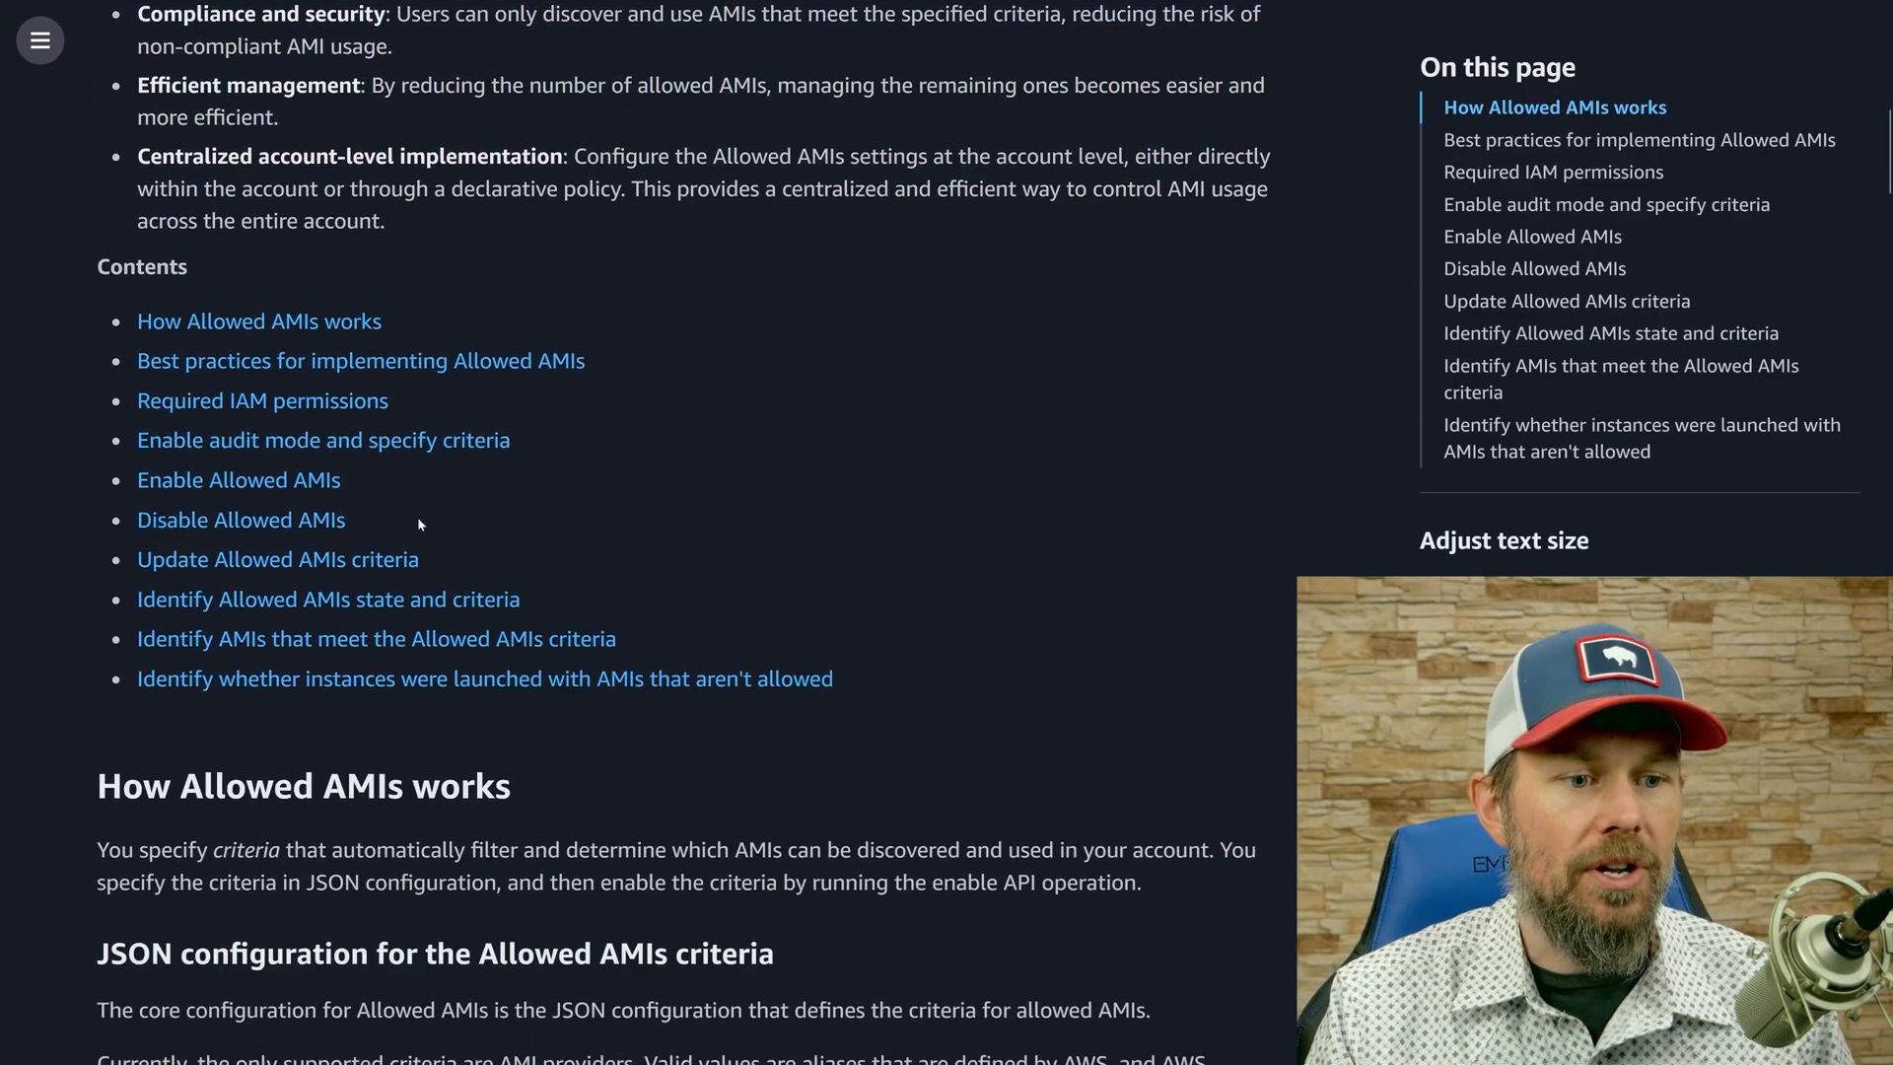
pyautogui.scroll(-4, 690, 533)
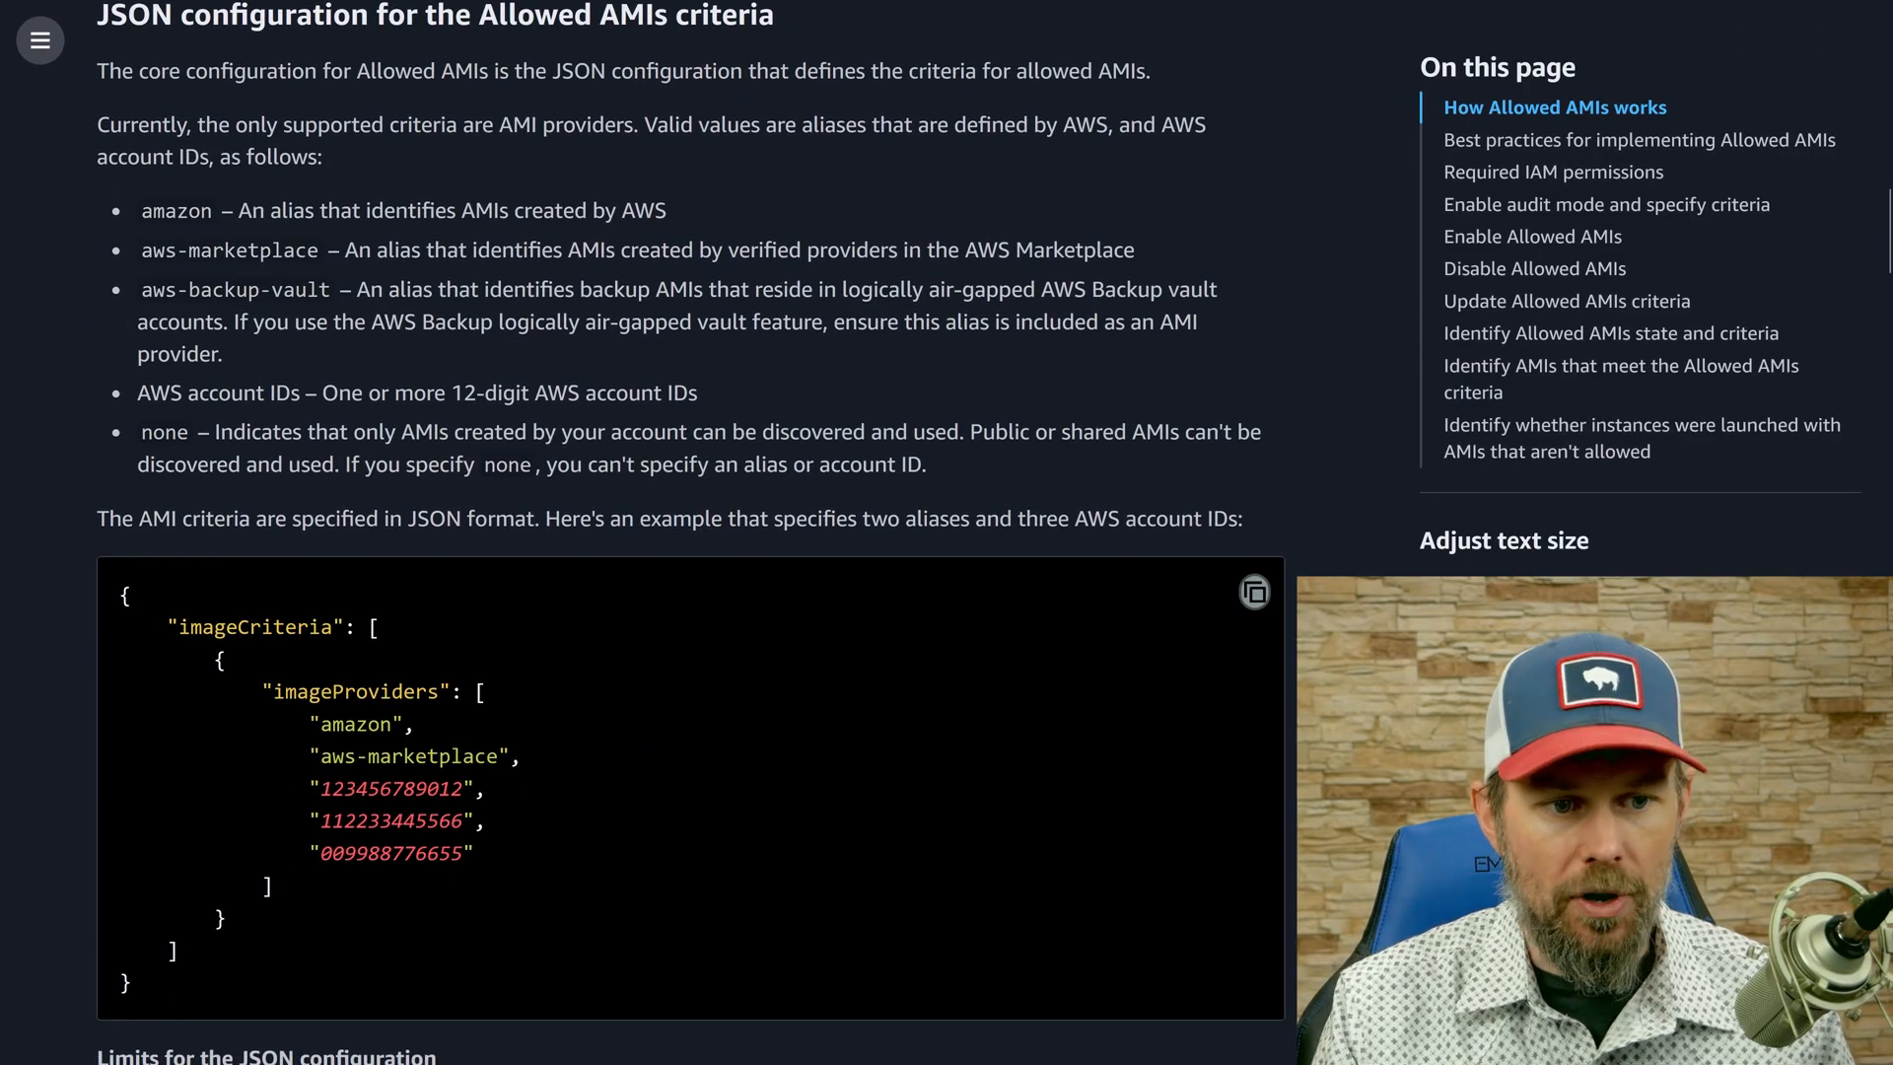
pyautogui.scroll(-2, 690, 532)
pyautogui.moveTo(118, 315); pyautogui.dragTo(190, 683)
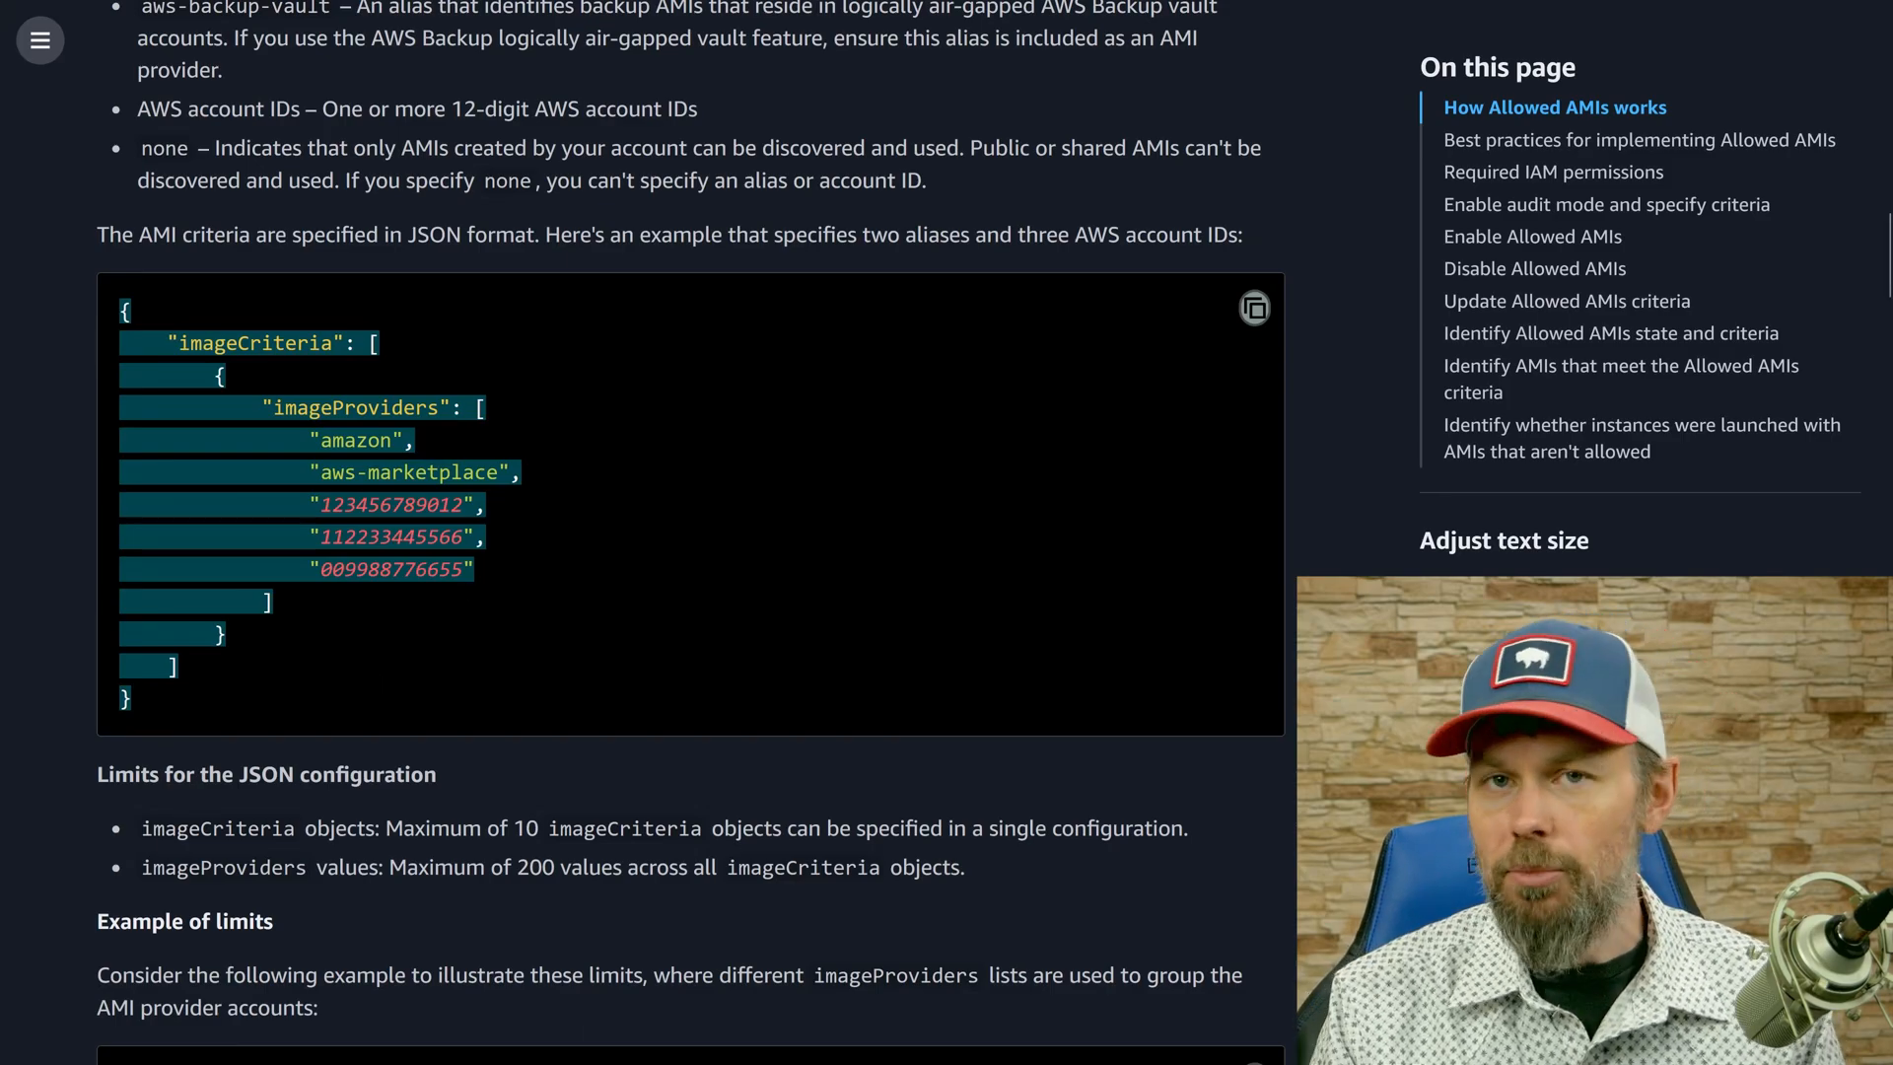
pyautogui.click(465, 594)
# Highlight the imageCriteria key, its array and the object inside it, along with the imageCriteria maximum in the limits list.
pyautogui.scroll(-2, 381, 584)
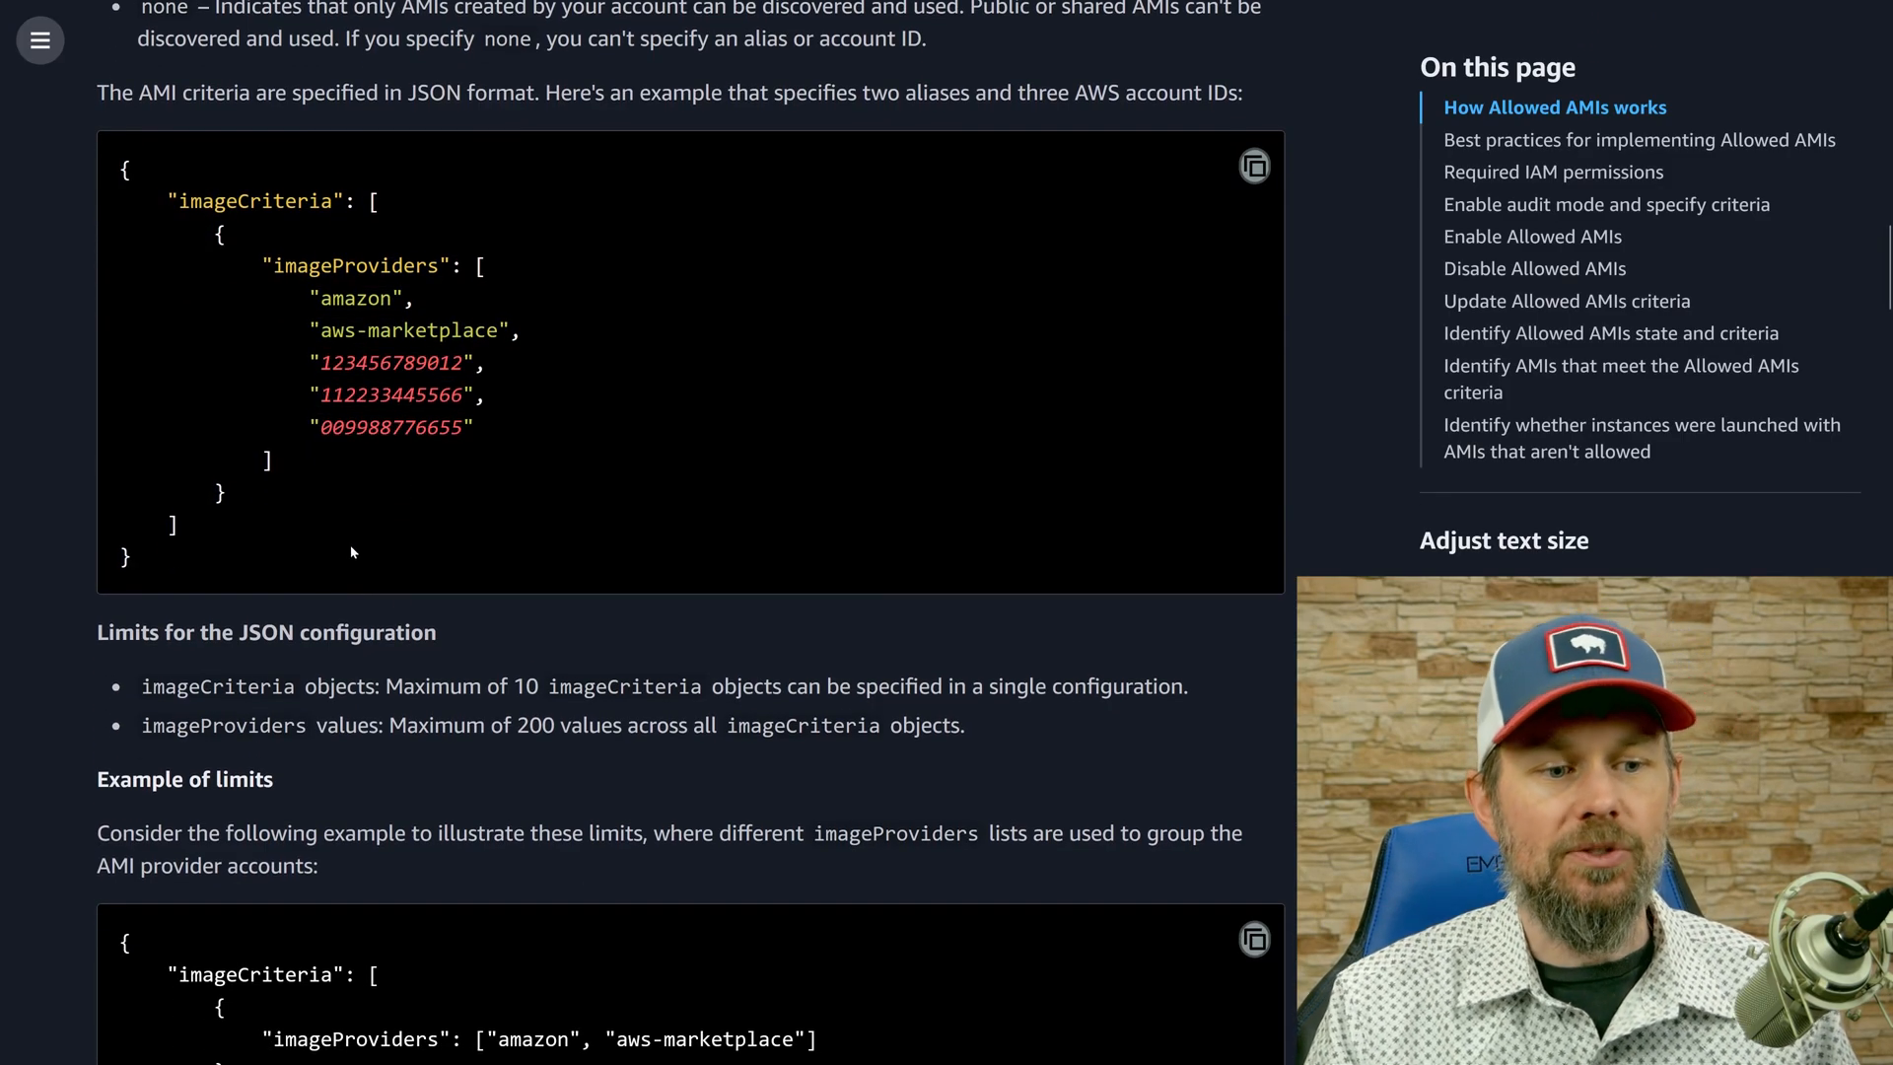
pyautogui.doubleClick(254, 201)
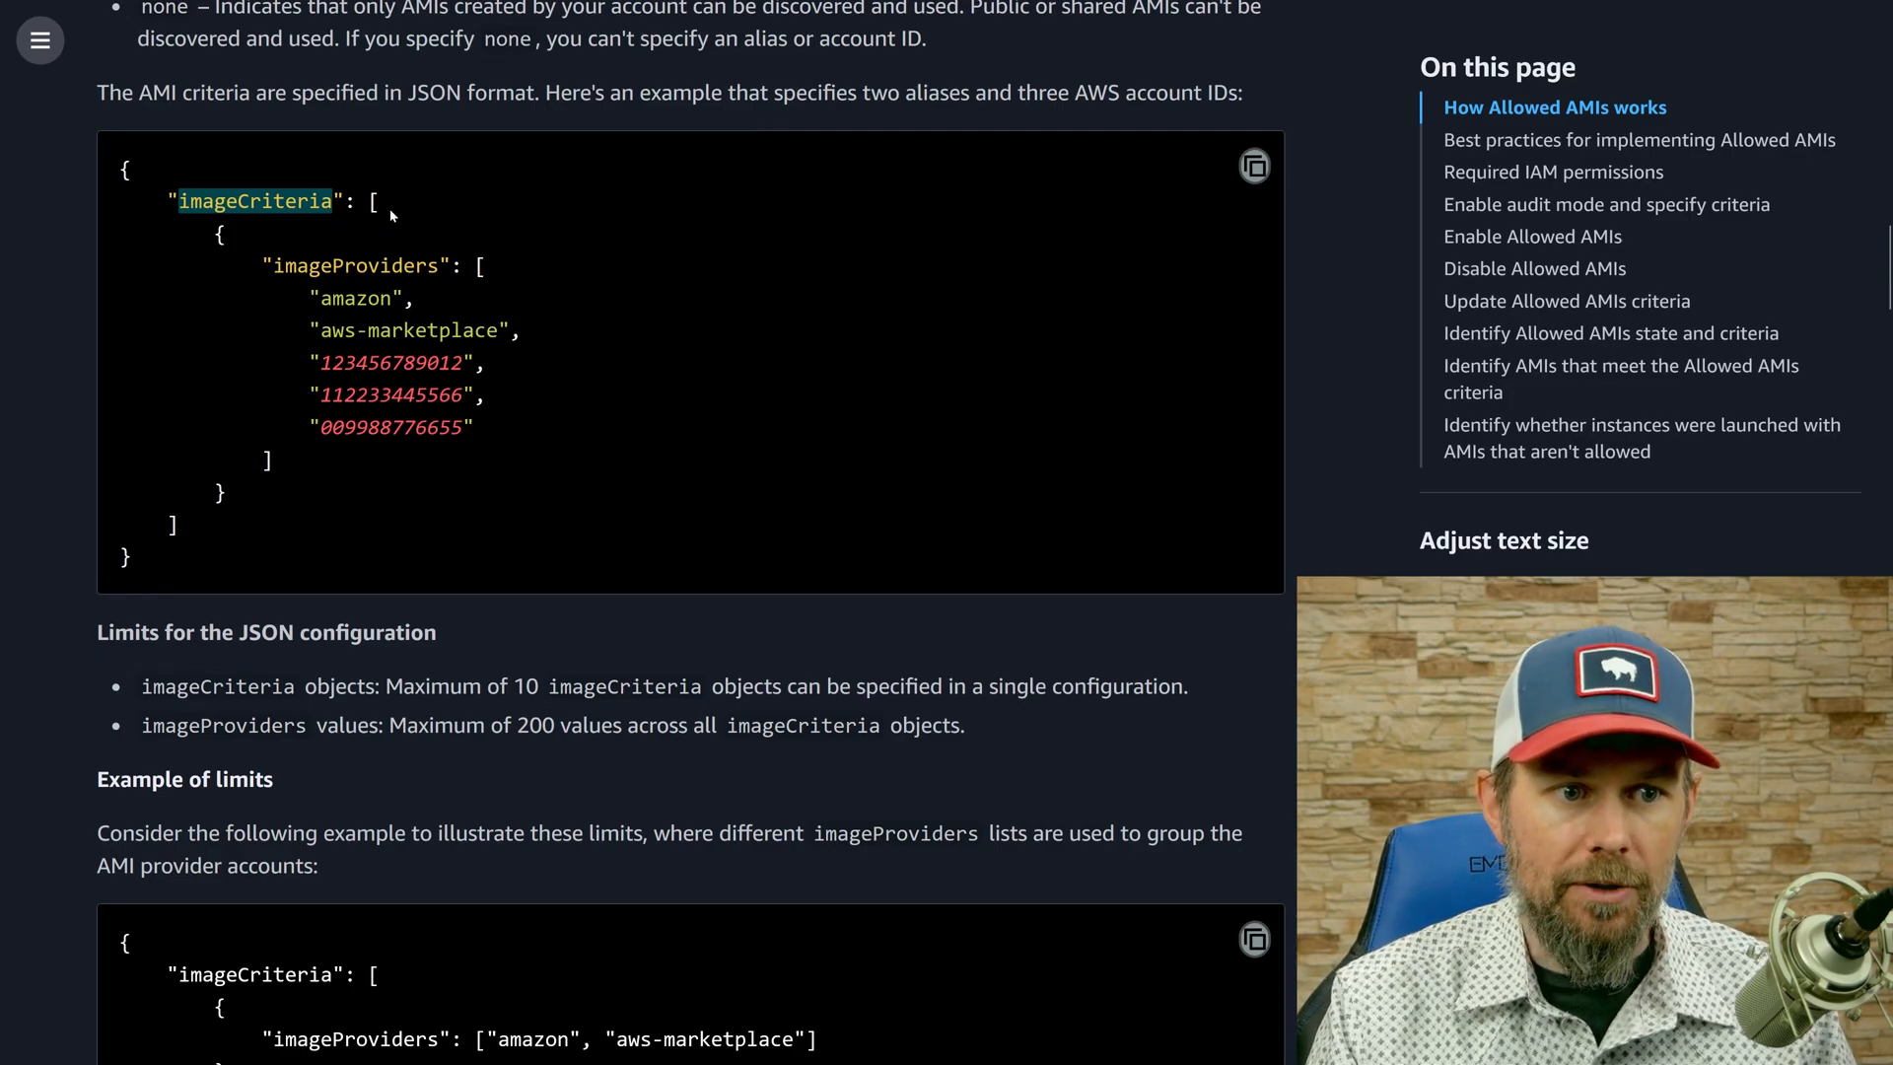
pyautogui.moveTo(371, 206); pyautogui.dragTo(343, 508)
pyautogui.click(333, 518)
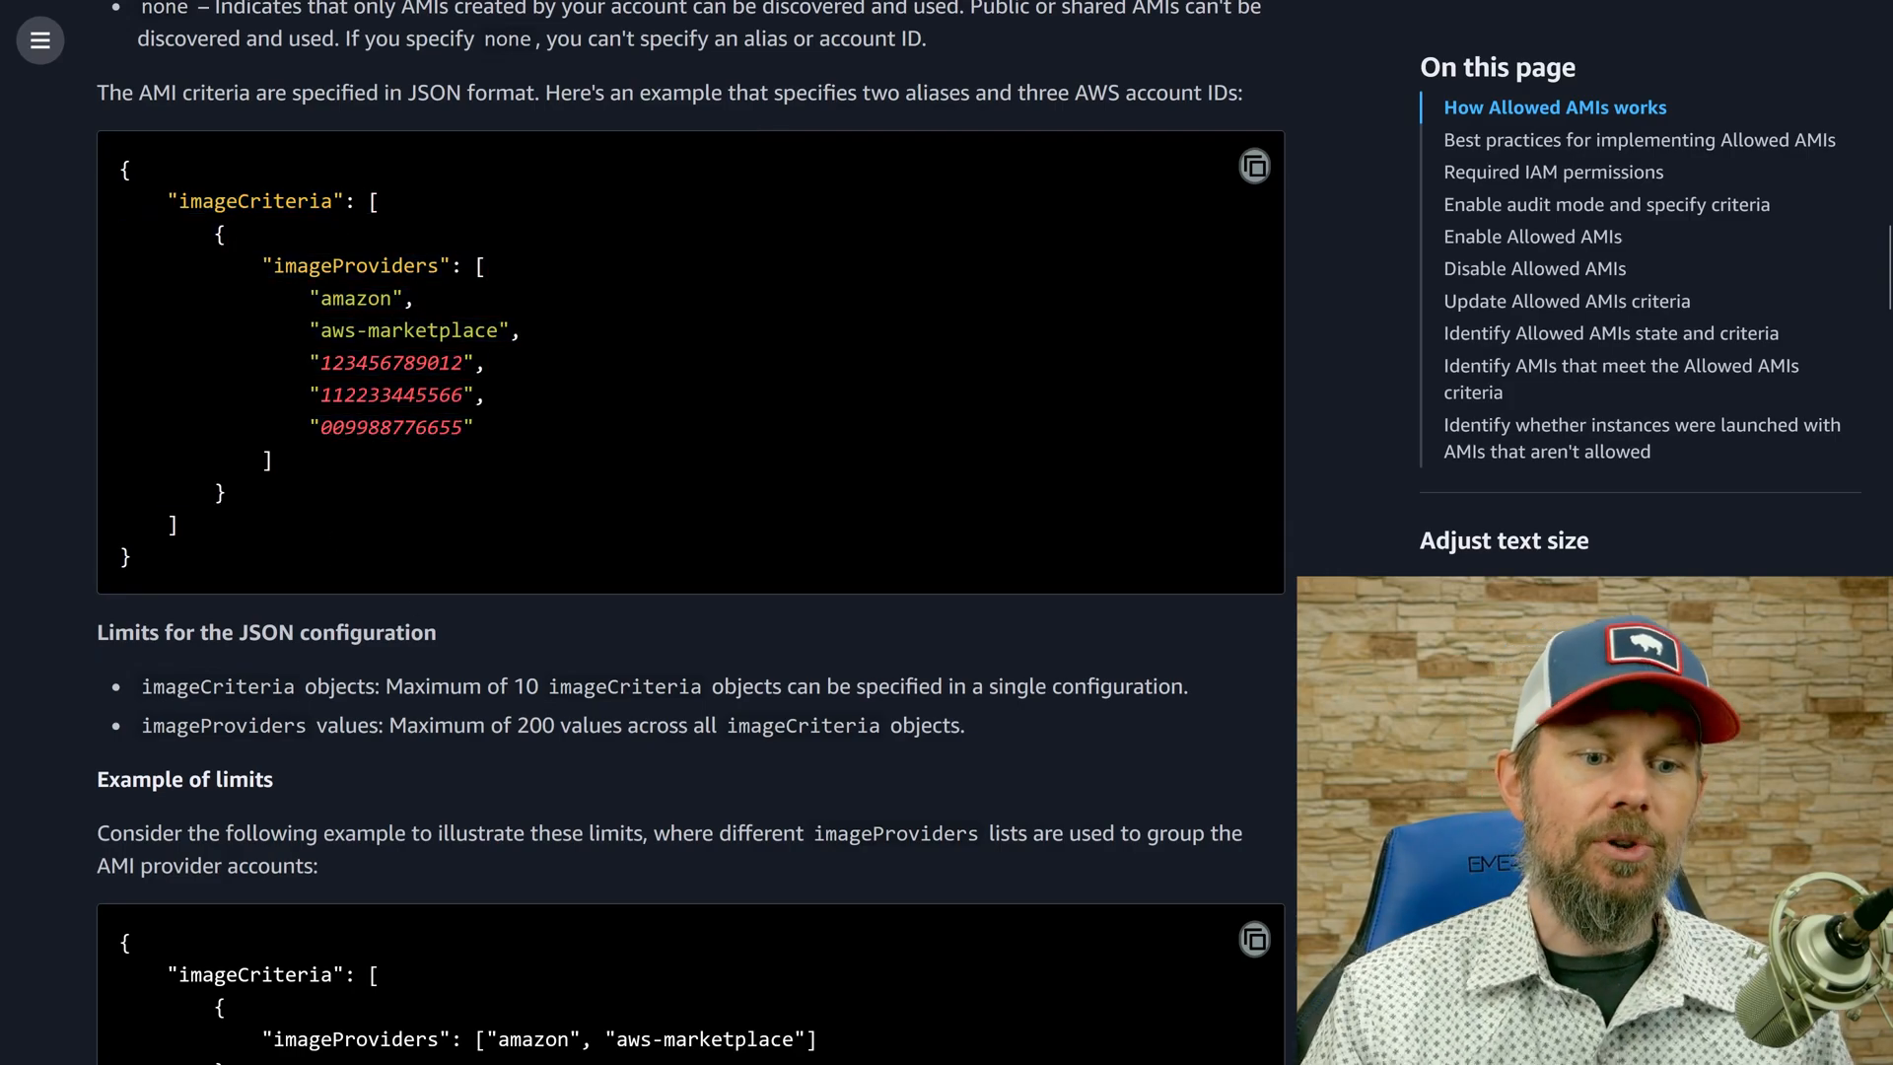
pyautogui.moveTo(514, 686); pyautogui.dragTo(595, 686)
pyautogui.moveTo(204, 234); pyautogui.dragTo(286, 486)
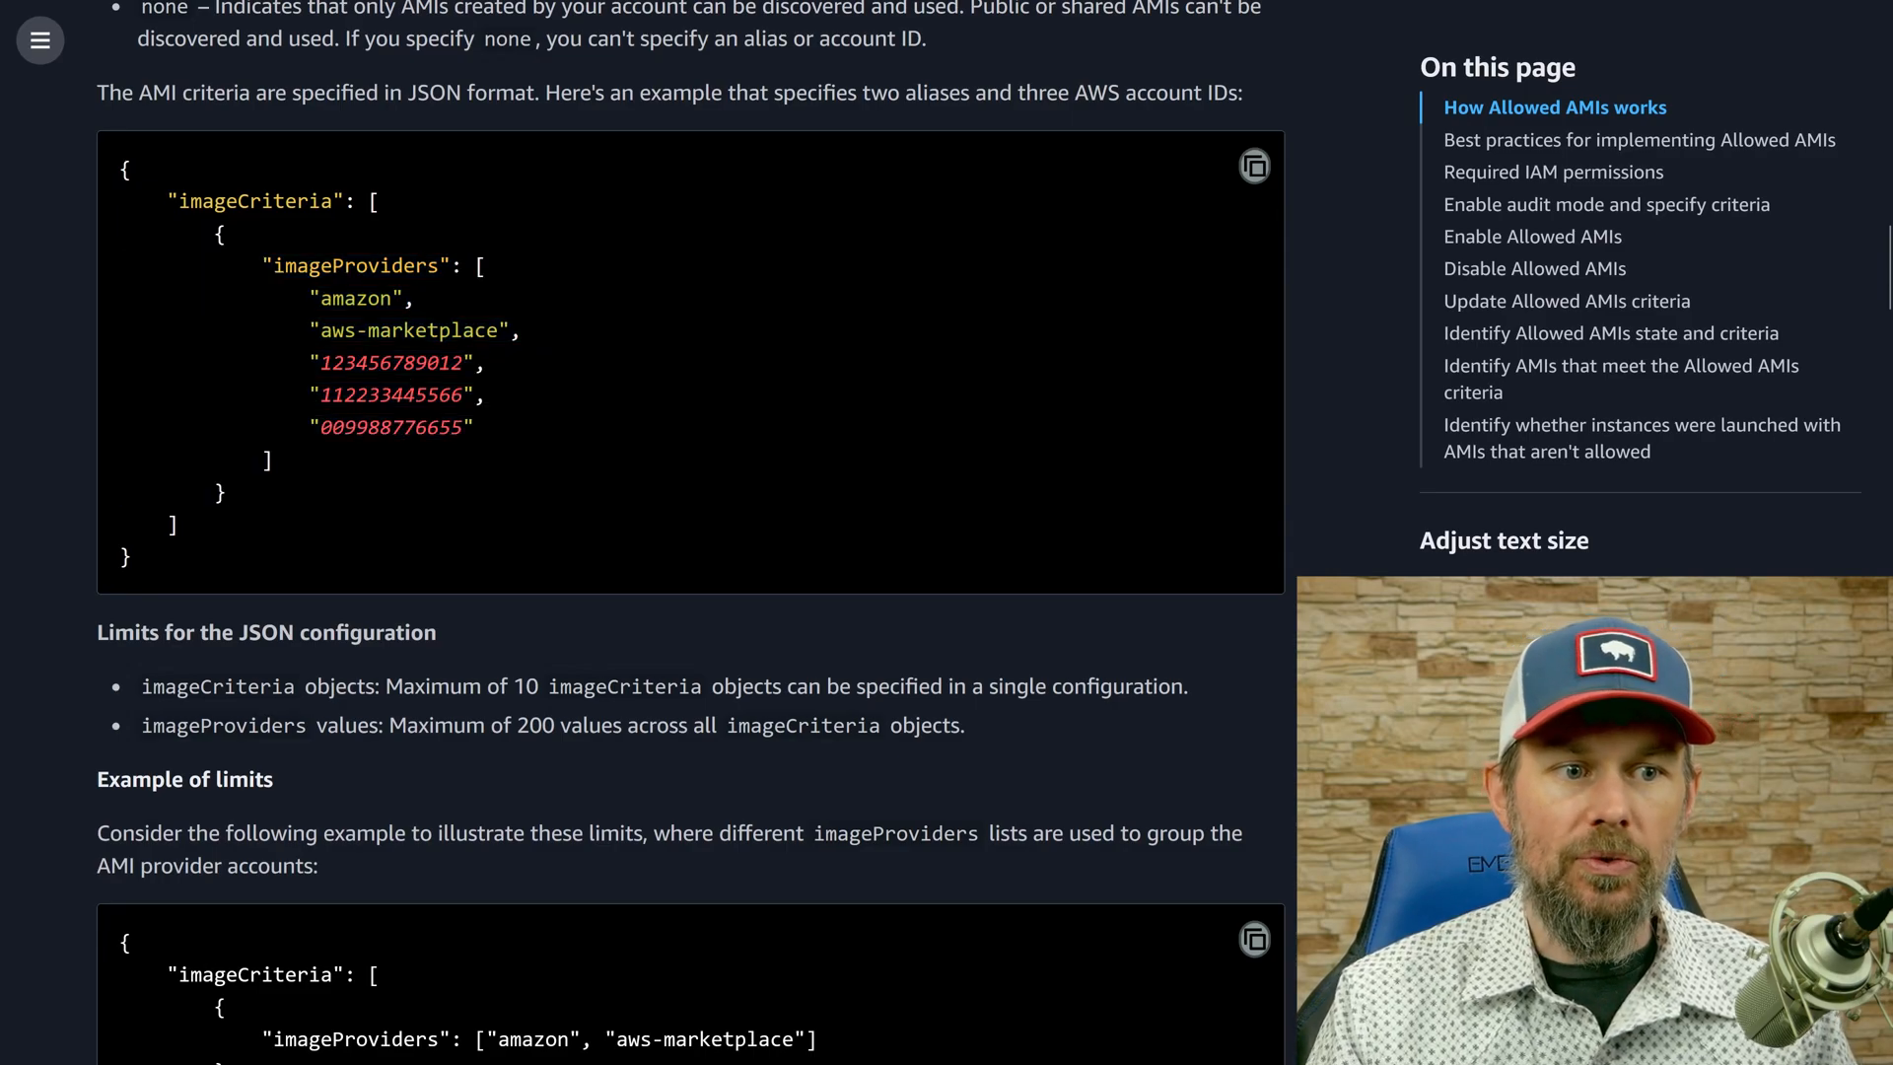
# Highlight imageProviders and its array in the JSON example, plus the "amazon" and "aws-marketplace" aliases.
pyautogui.doubleClick(355, 265)
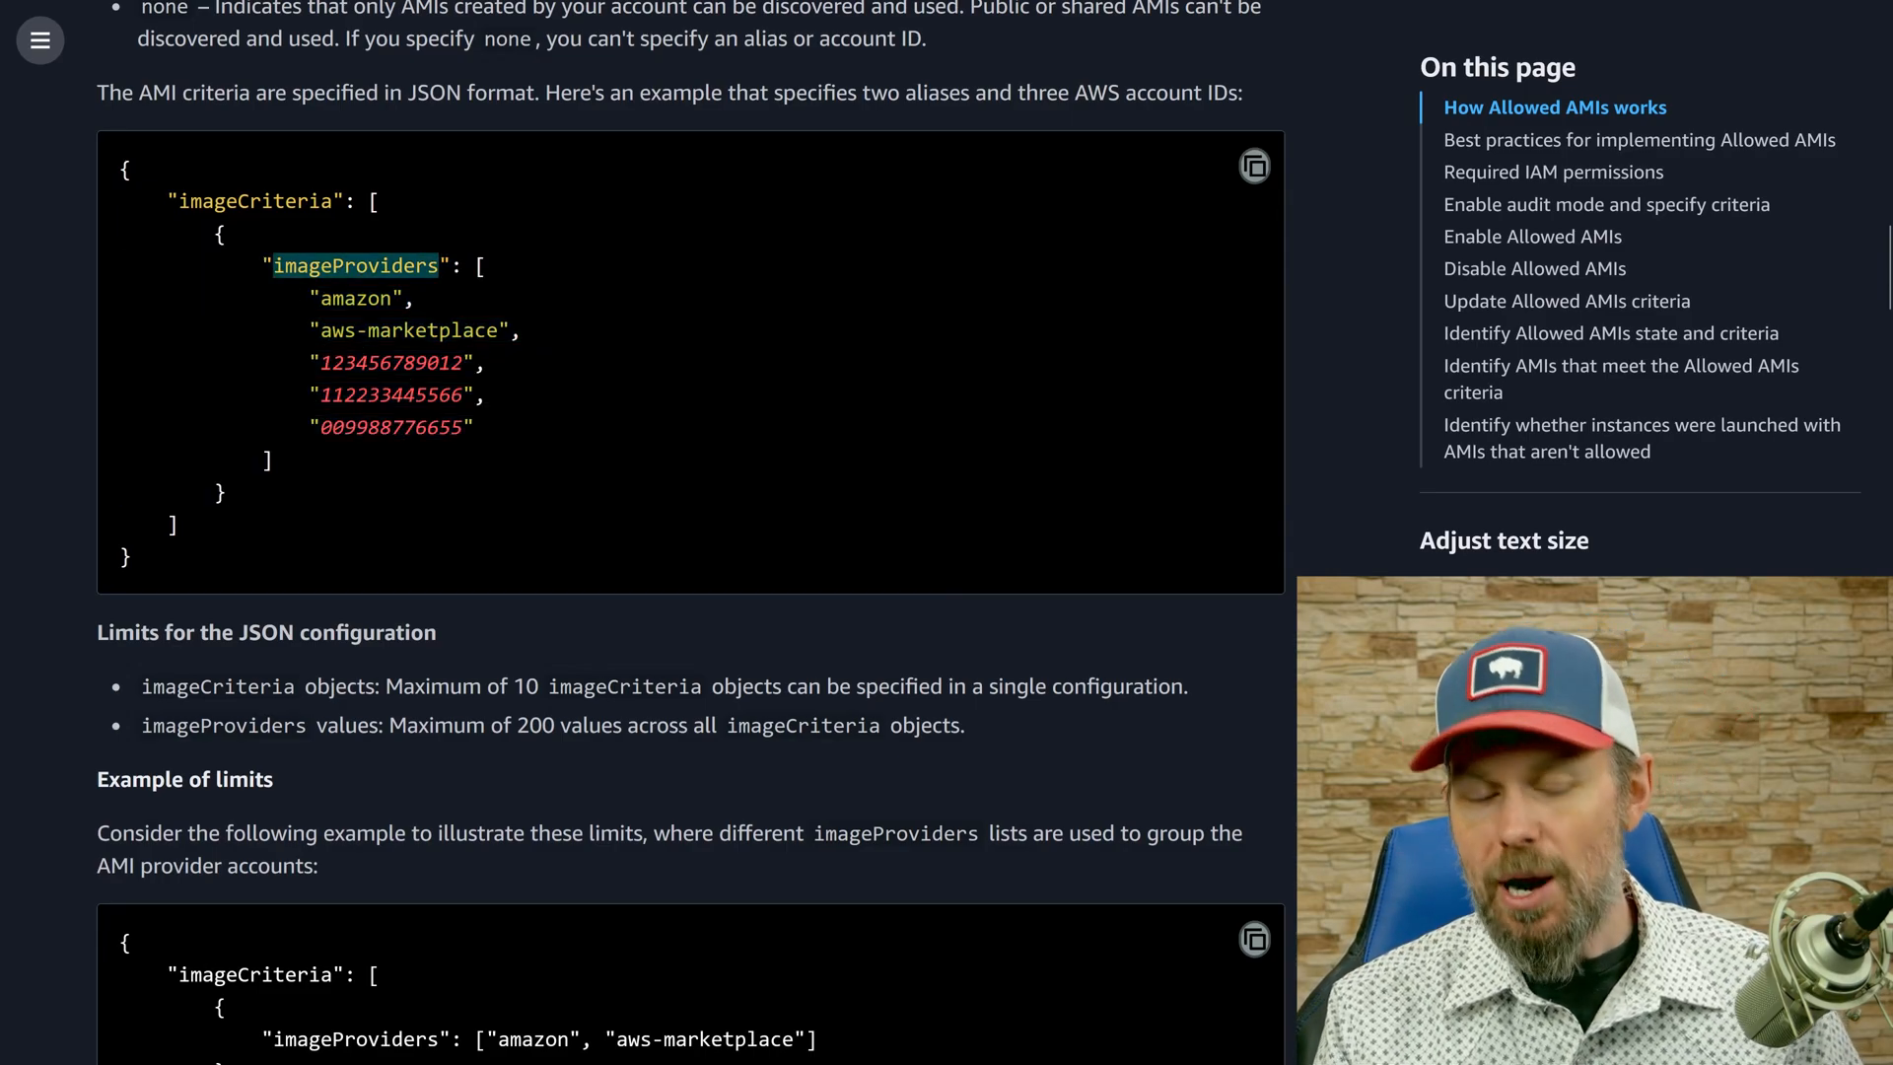
pyautogui.moveTo(464, 265); pyautogui.dragTo(427, 485)
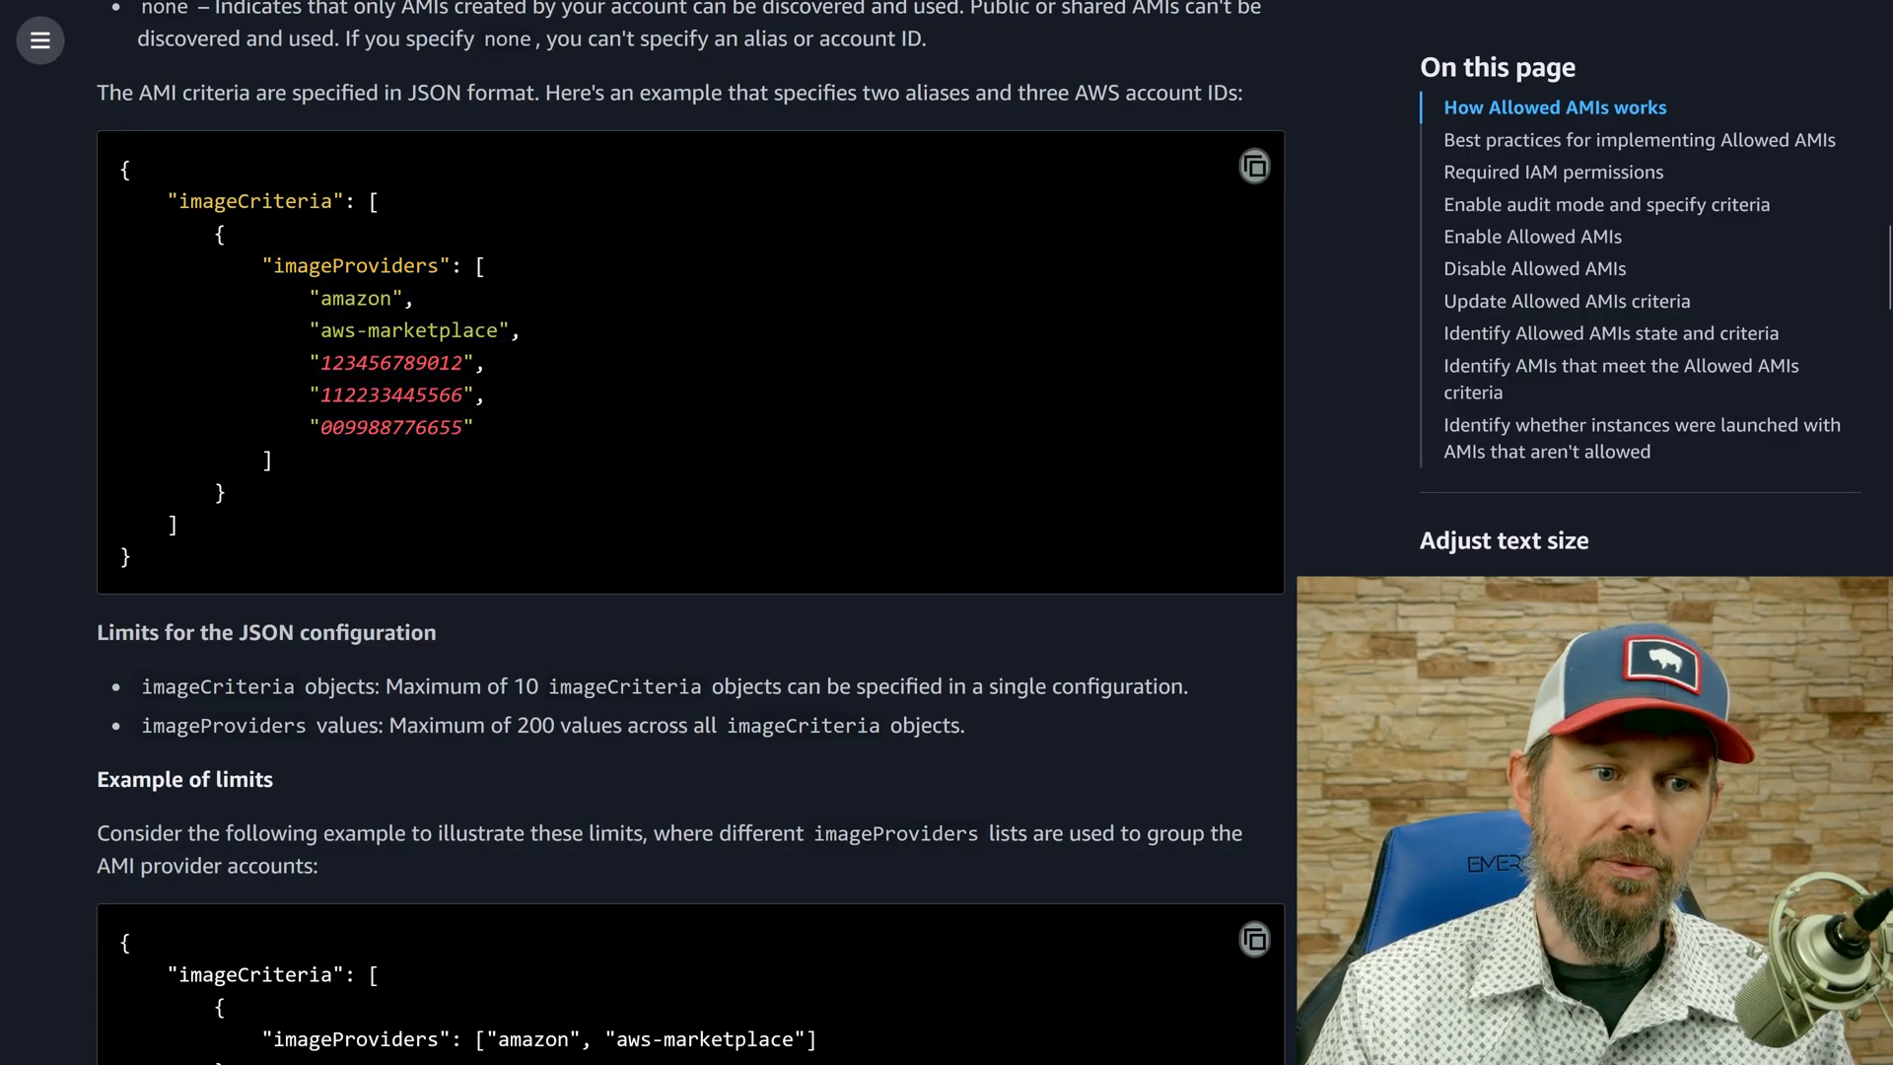
pyautogui.doubleClick(354, 298)
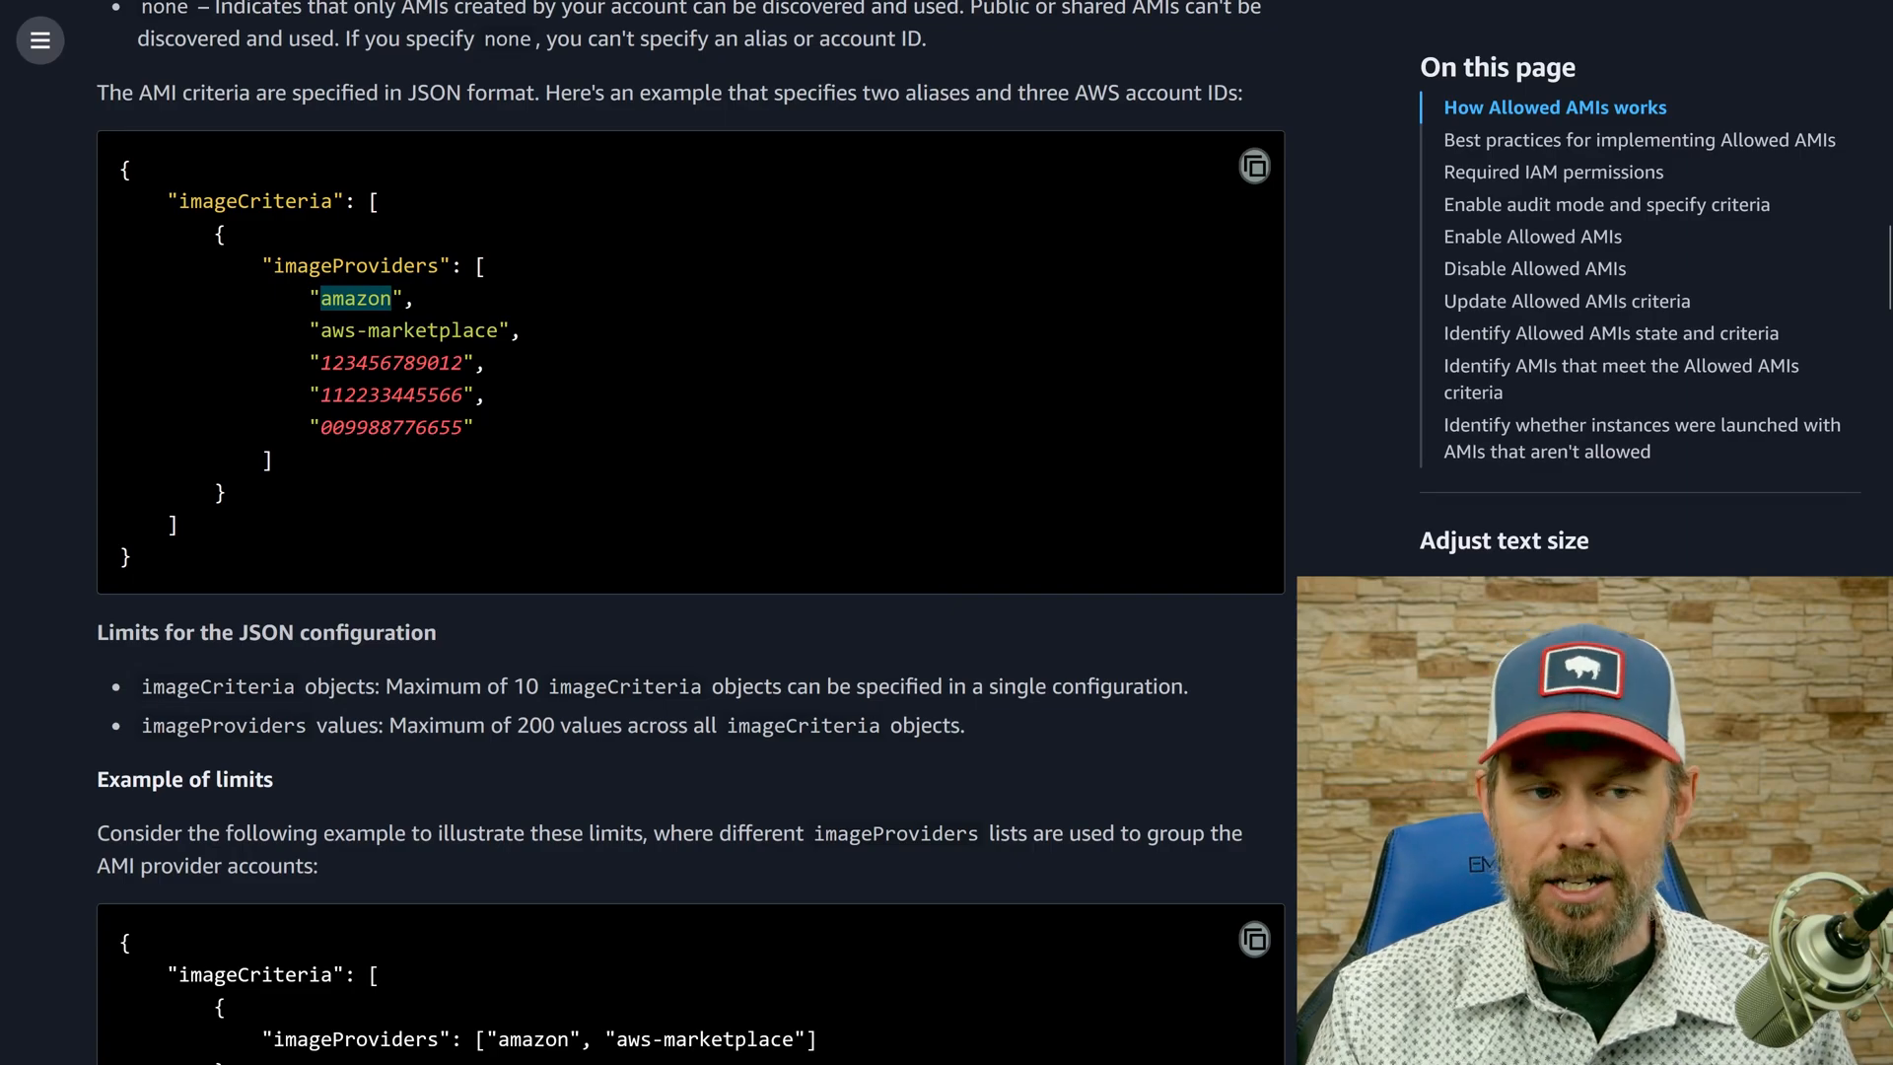
pyautogui.moveTo(322, 331); pyautogui.dragTo(521, 345)
pyautogui.click(522, 350)
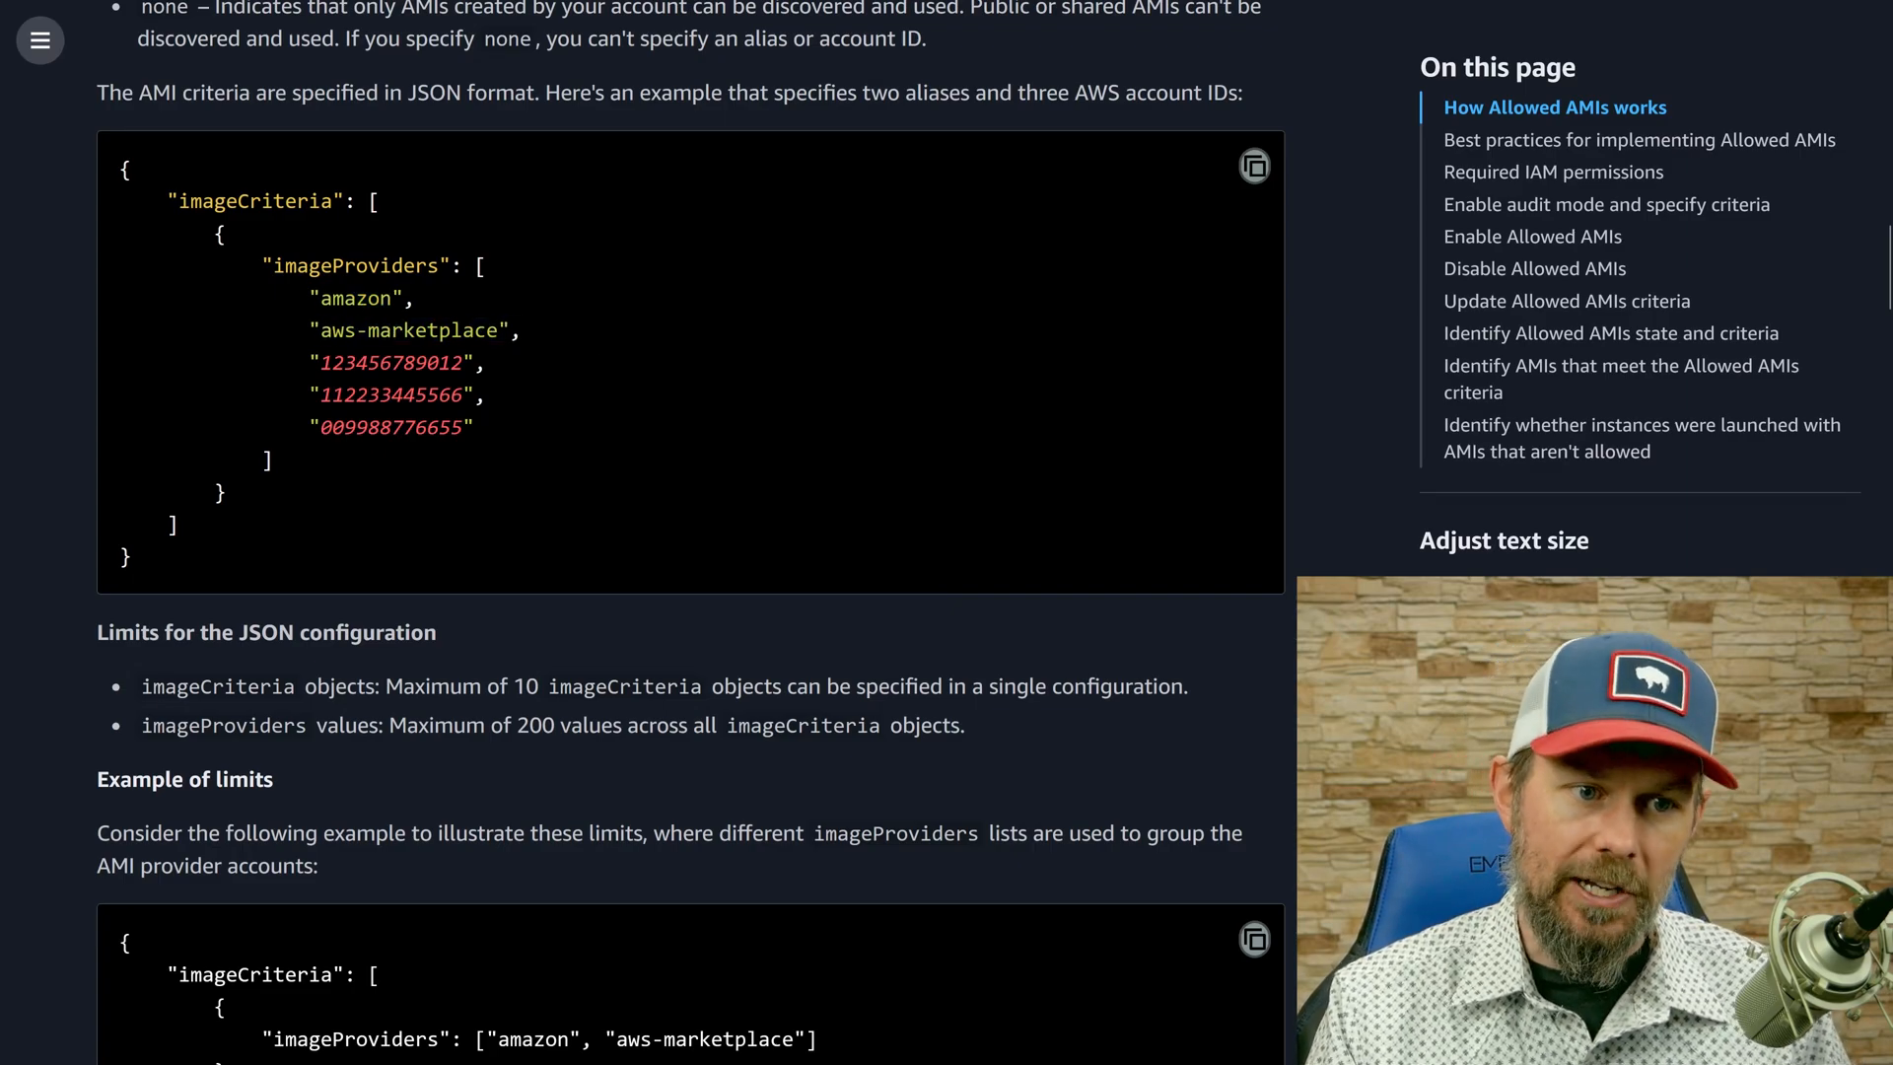
# Examine the JSON limits example, highlighting the first account ID and the "amazon" and "aws-marketplace" providers.
pyautogui.scroll(-5, 843, 623)
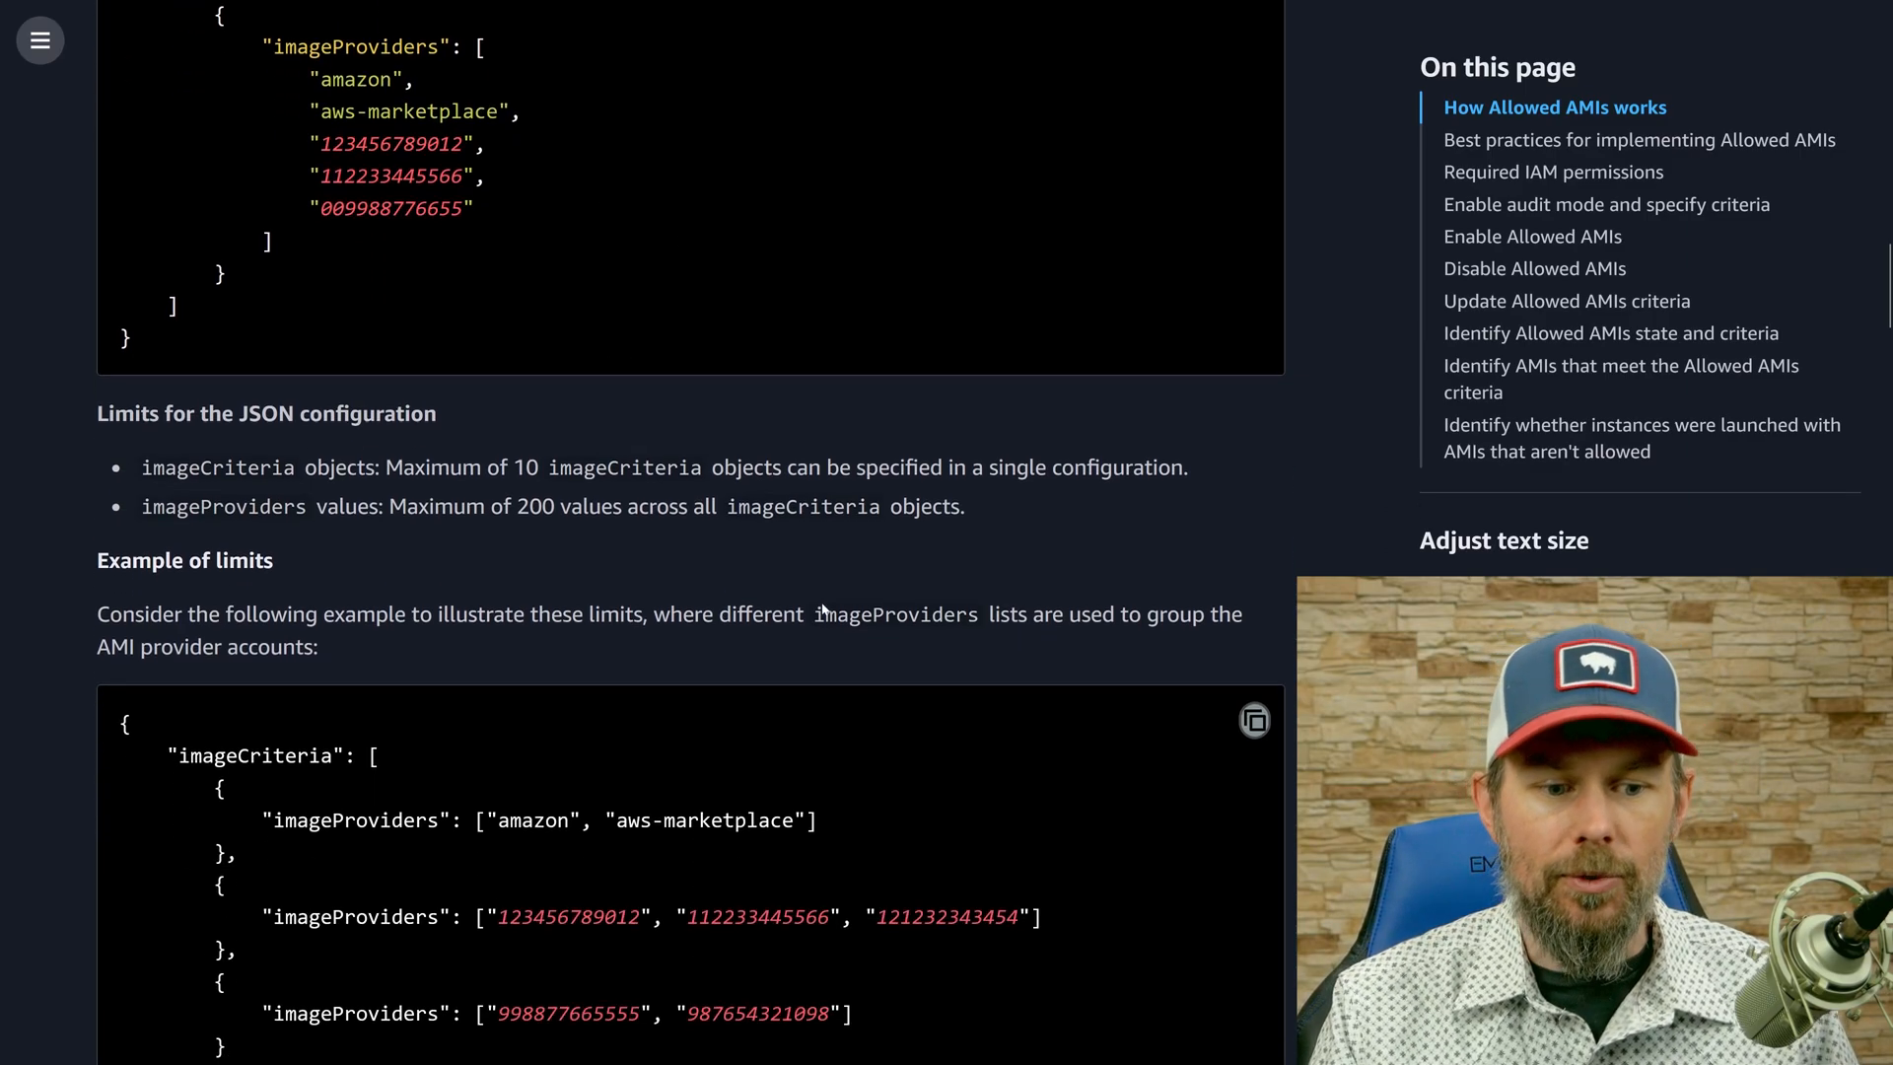
pyautogui.doubleClick(569, 568)
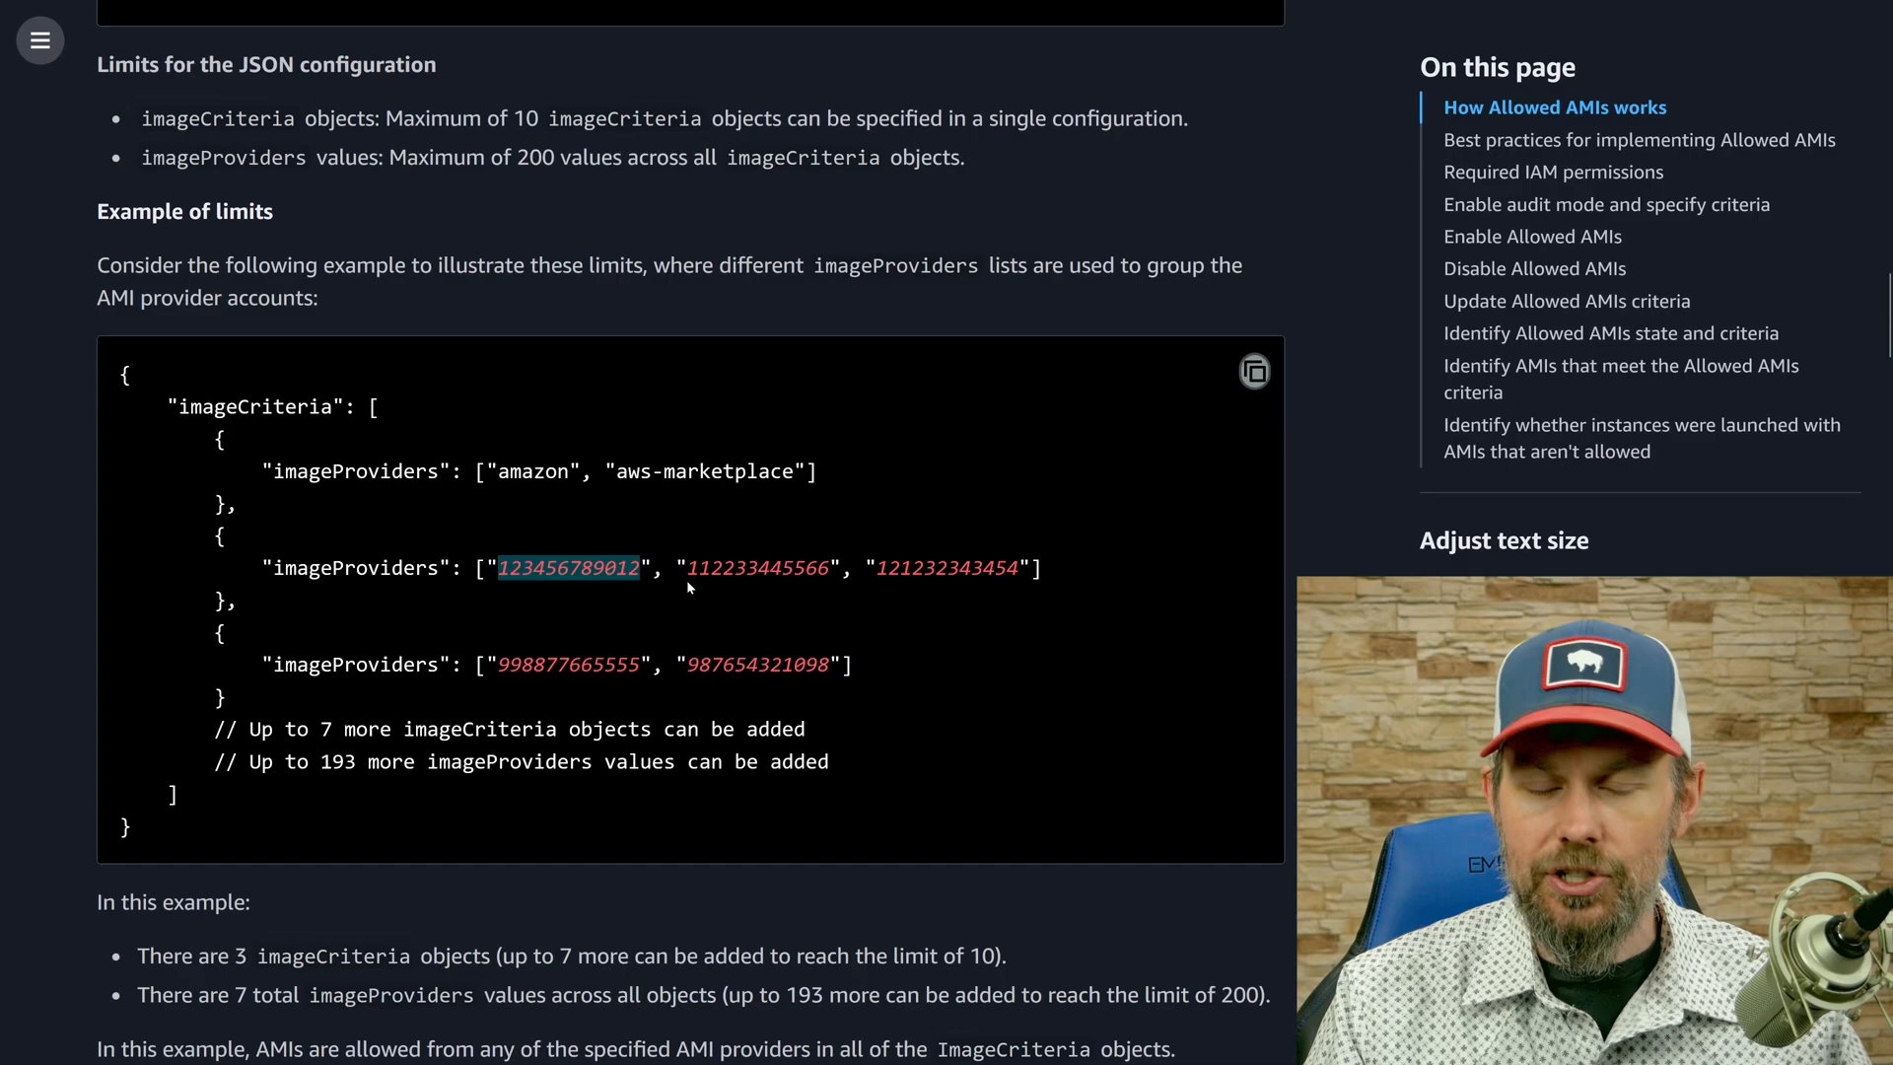
pyautogui.scroll(-3, 542, 617)
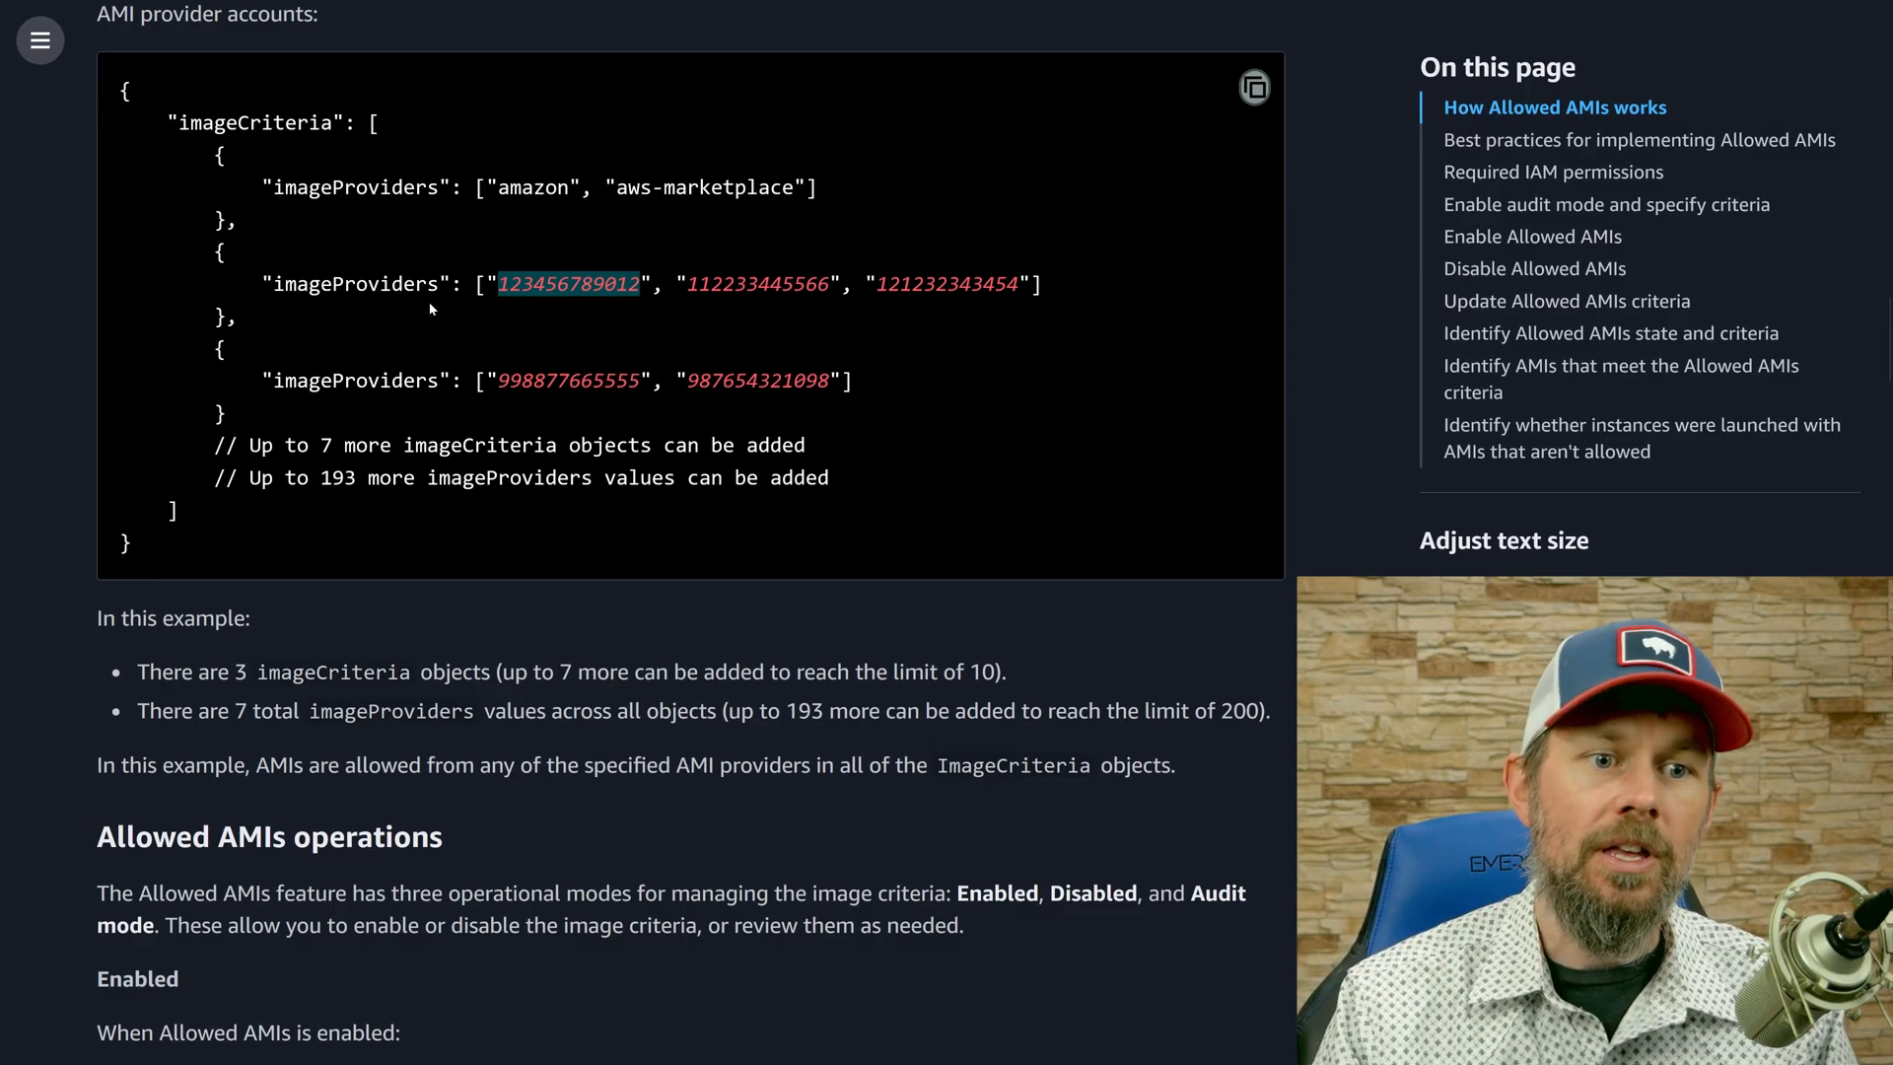
pyautogui.doubleClick(533, 187)
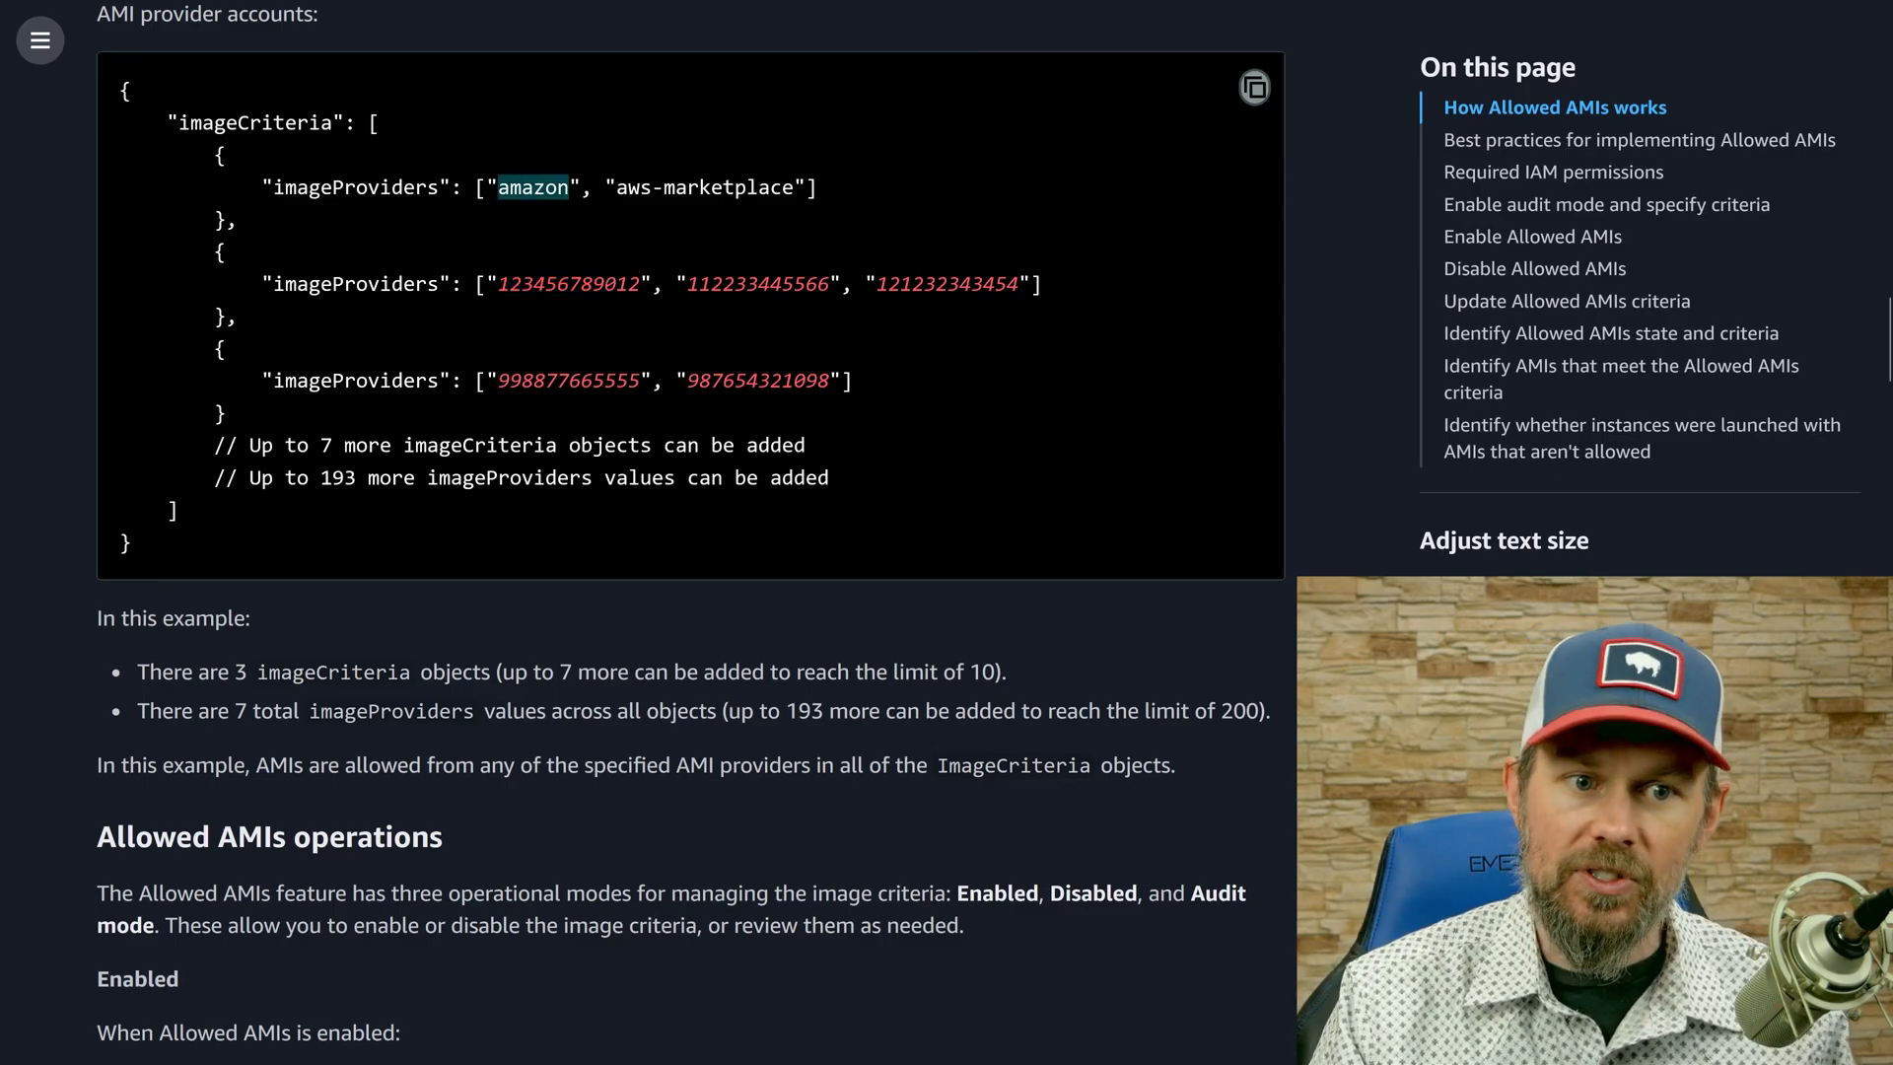
pyautogui.moveTo(618, 187); pyautogui.dragTo(806, 189)
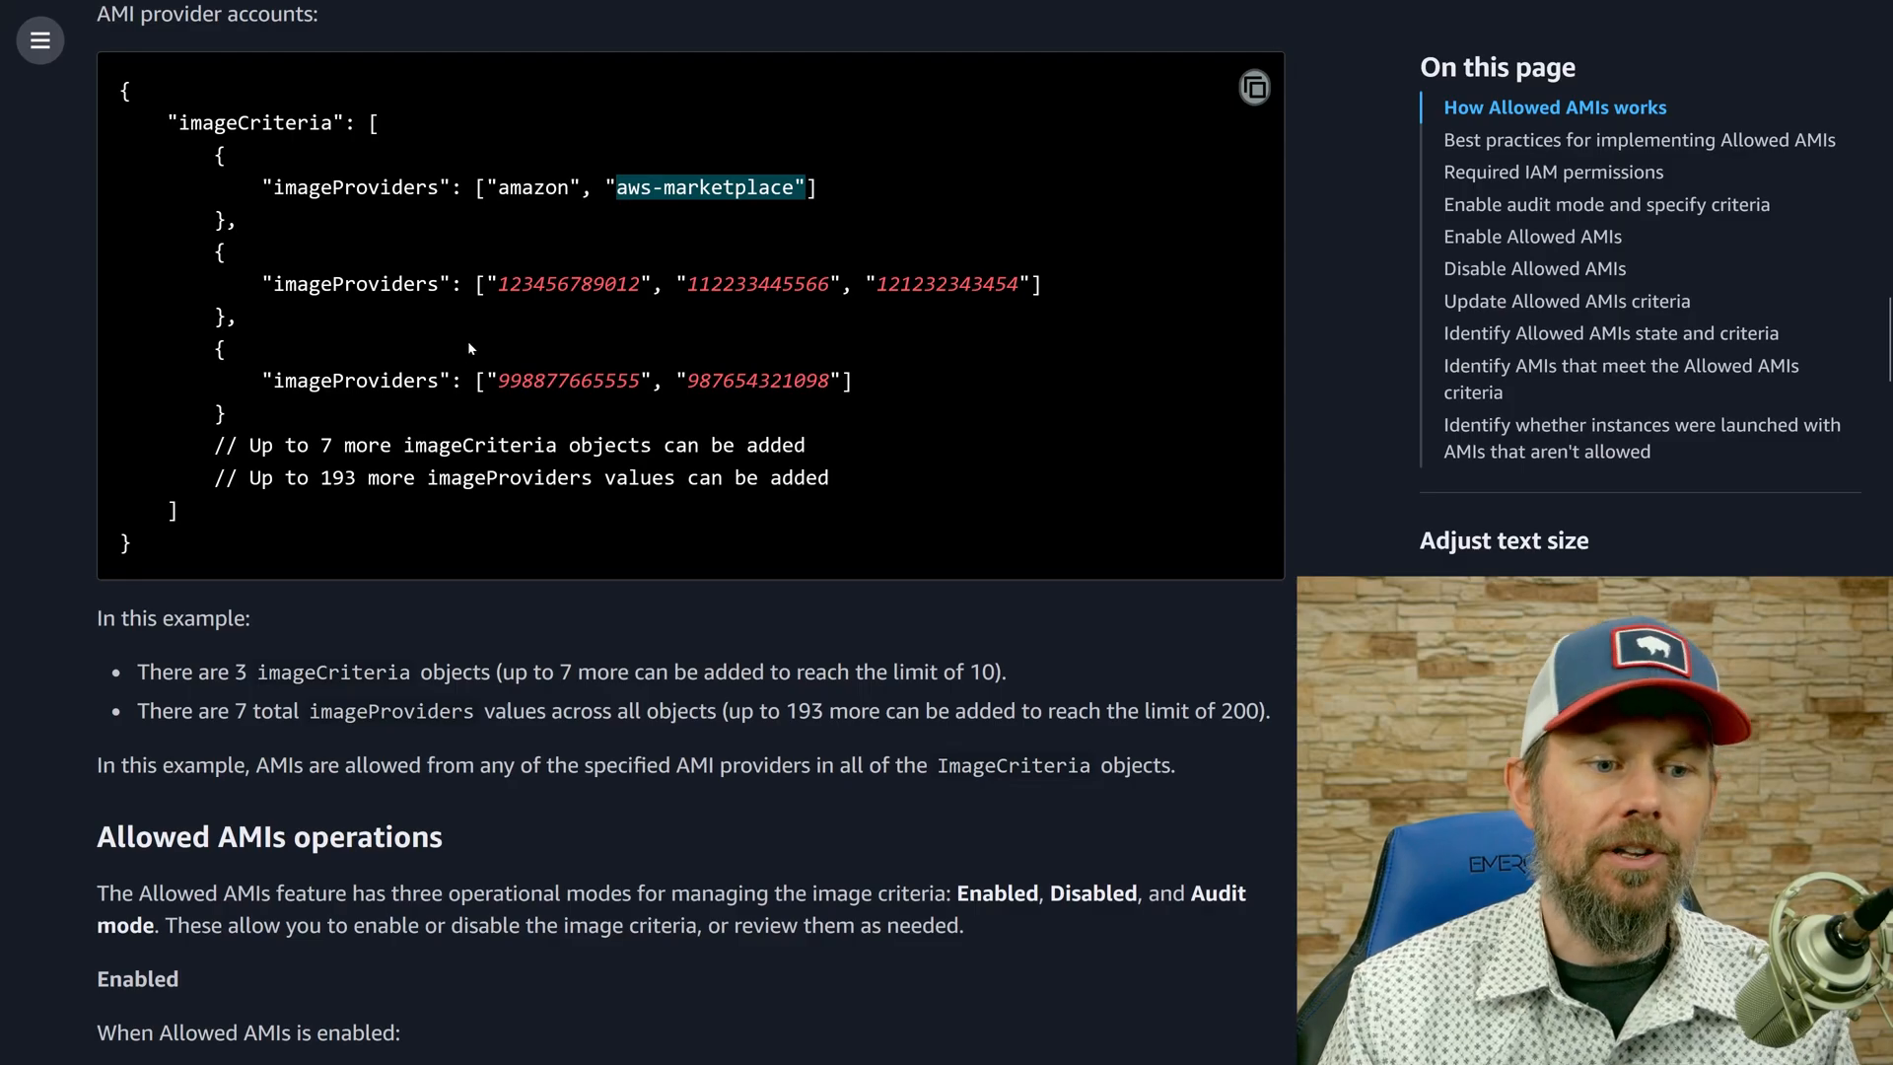
# Review the Allowed AMIs operational modes, return to the first JSON criteria example and briefly highlight it in full.
pyautogui.scroll(-6, 412, 420)
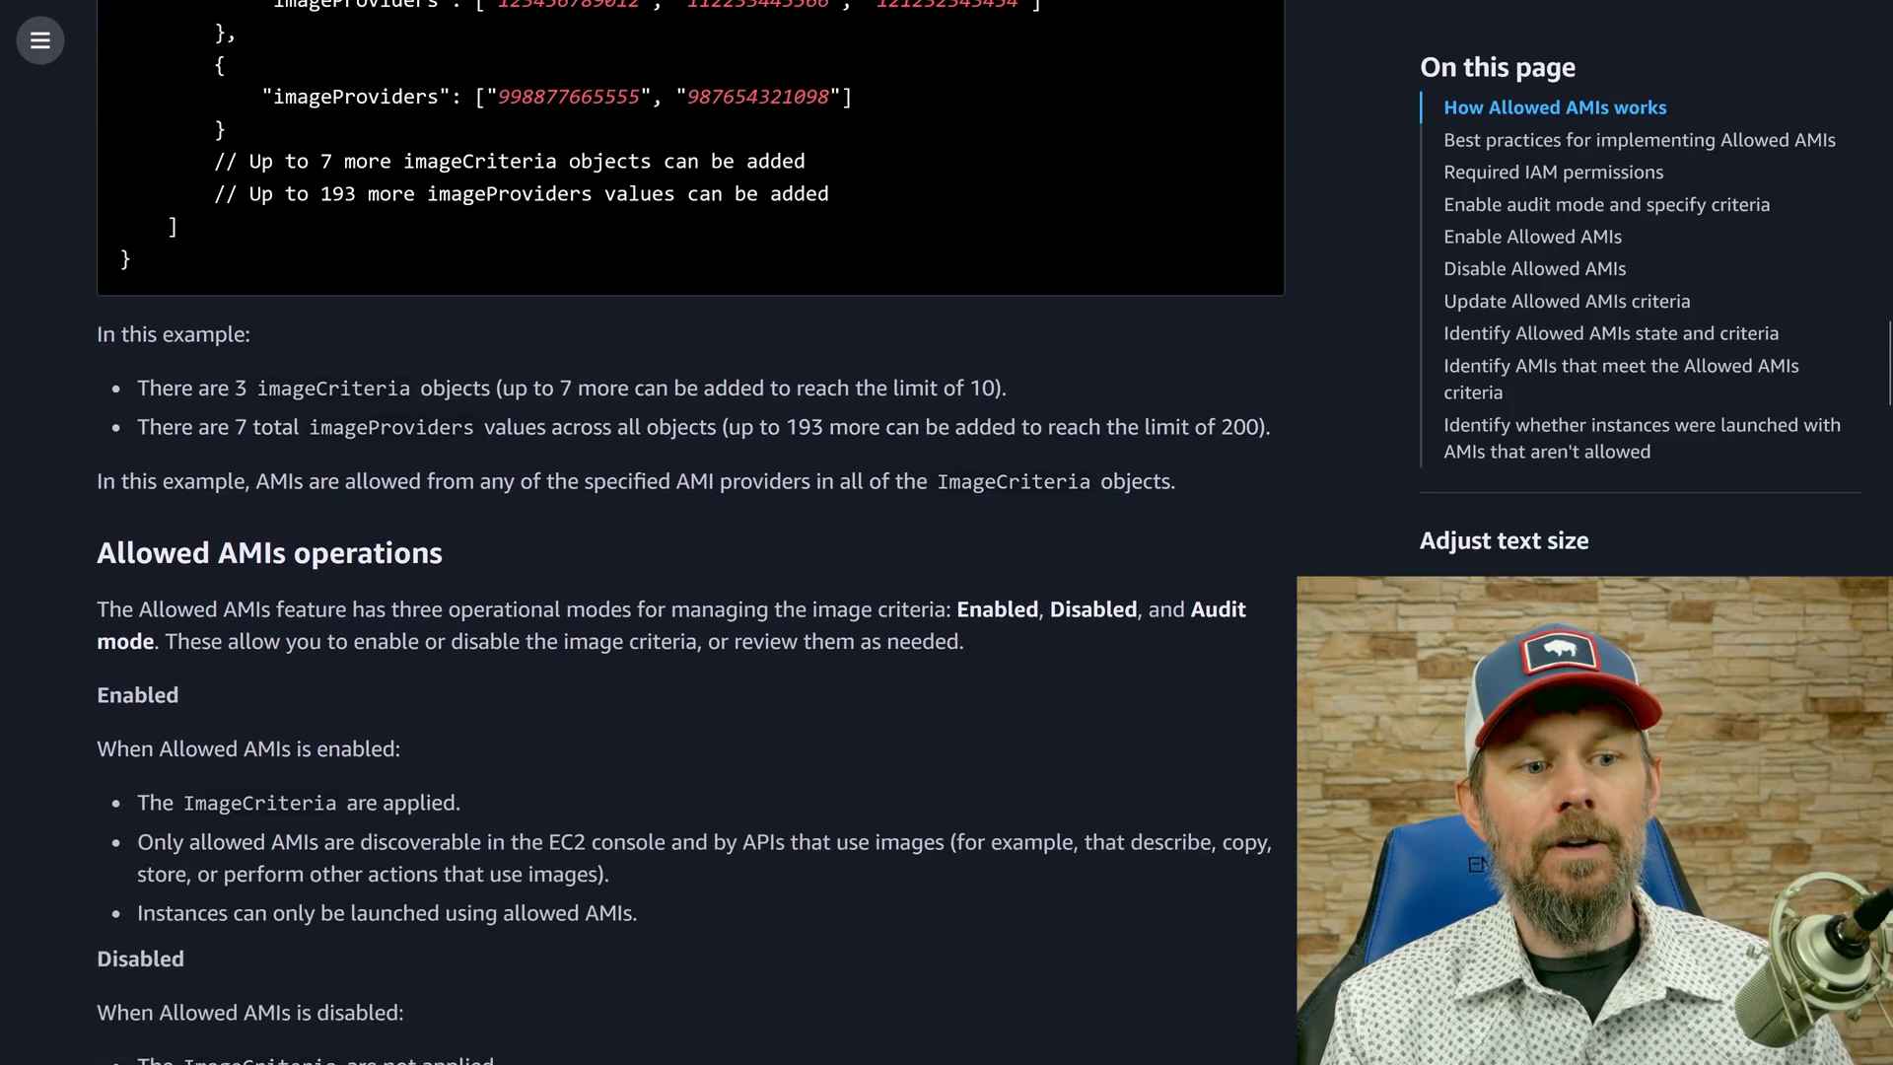
pyautogui.scroll(-3, 230, 569)
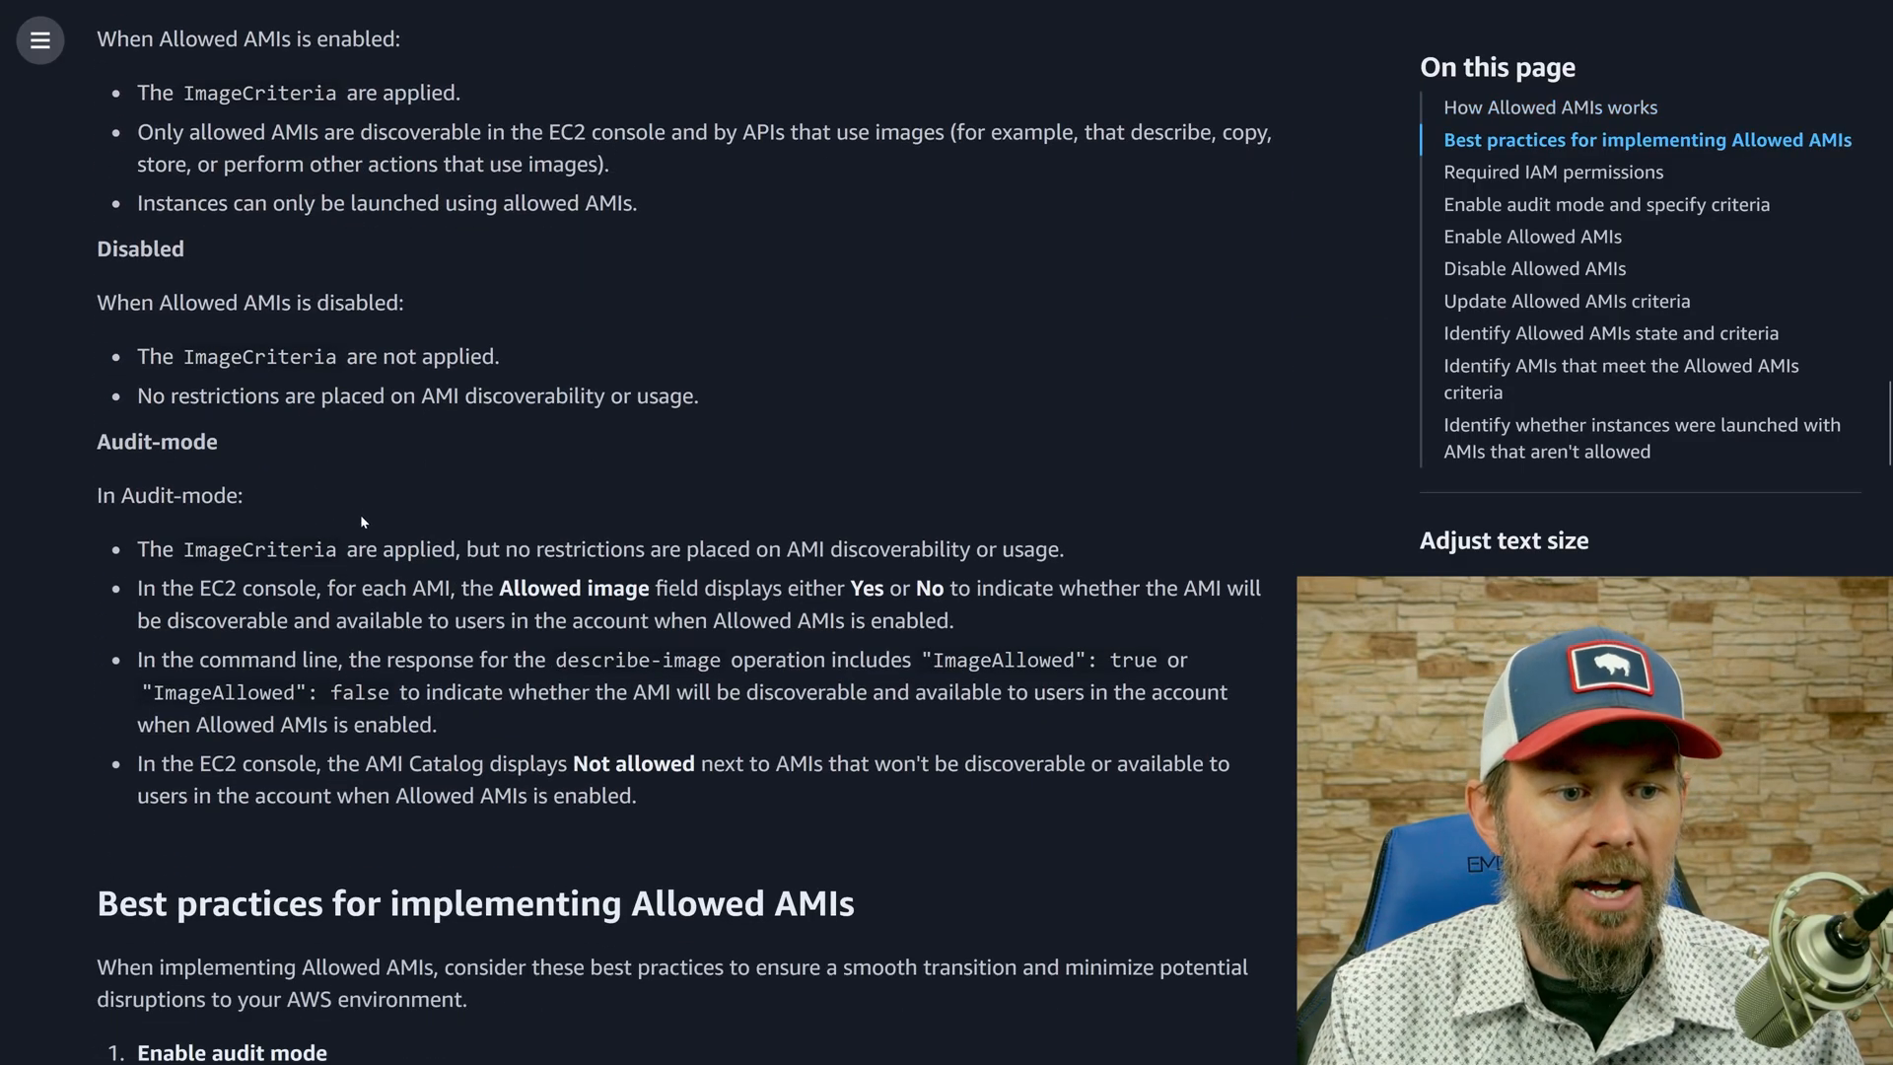
pyautogui.scroll(13, 359, 513)
pyautogui.scroll(4, 193, 397)
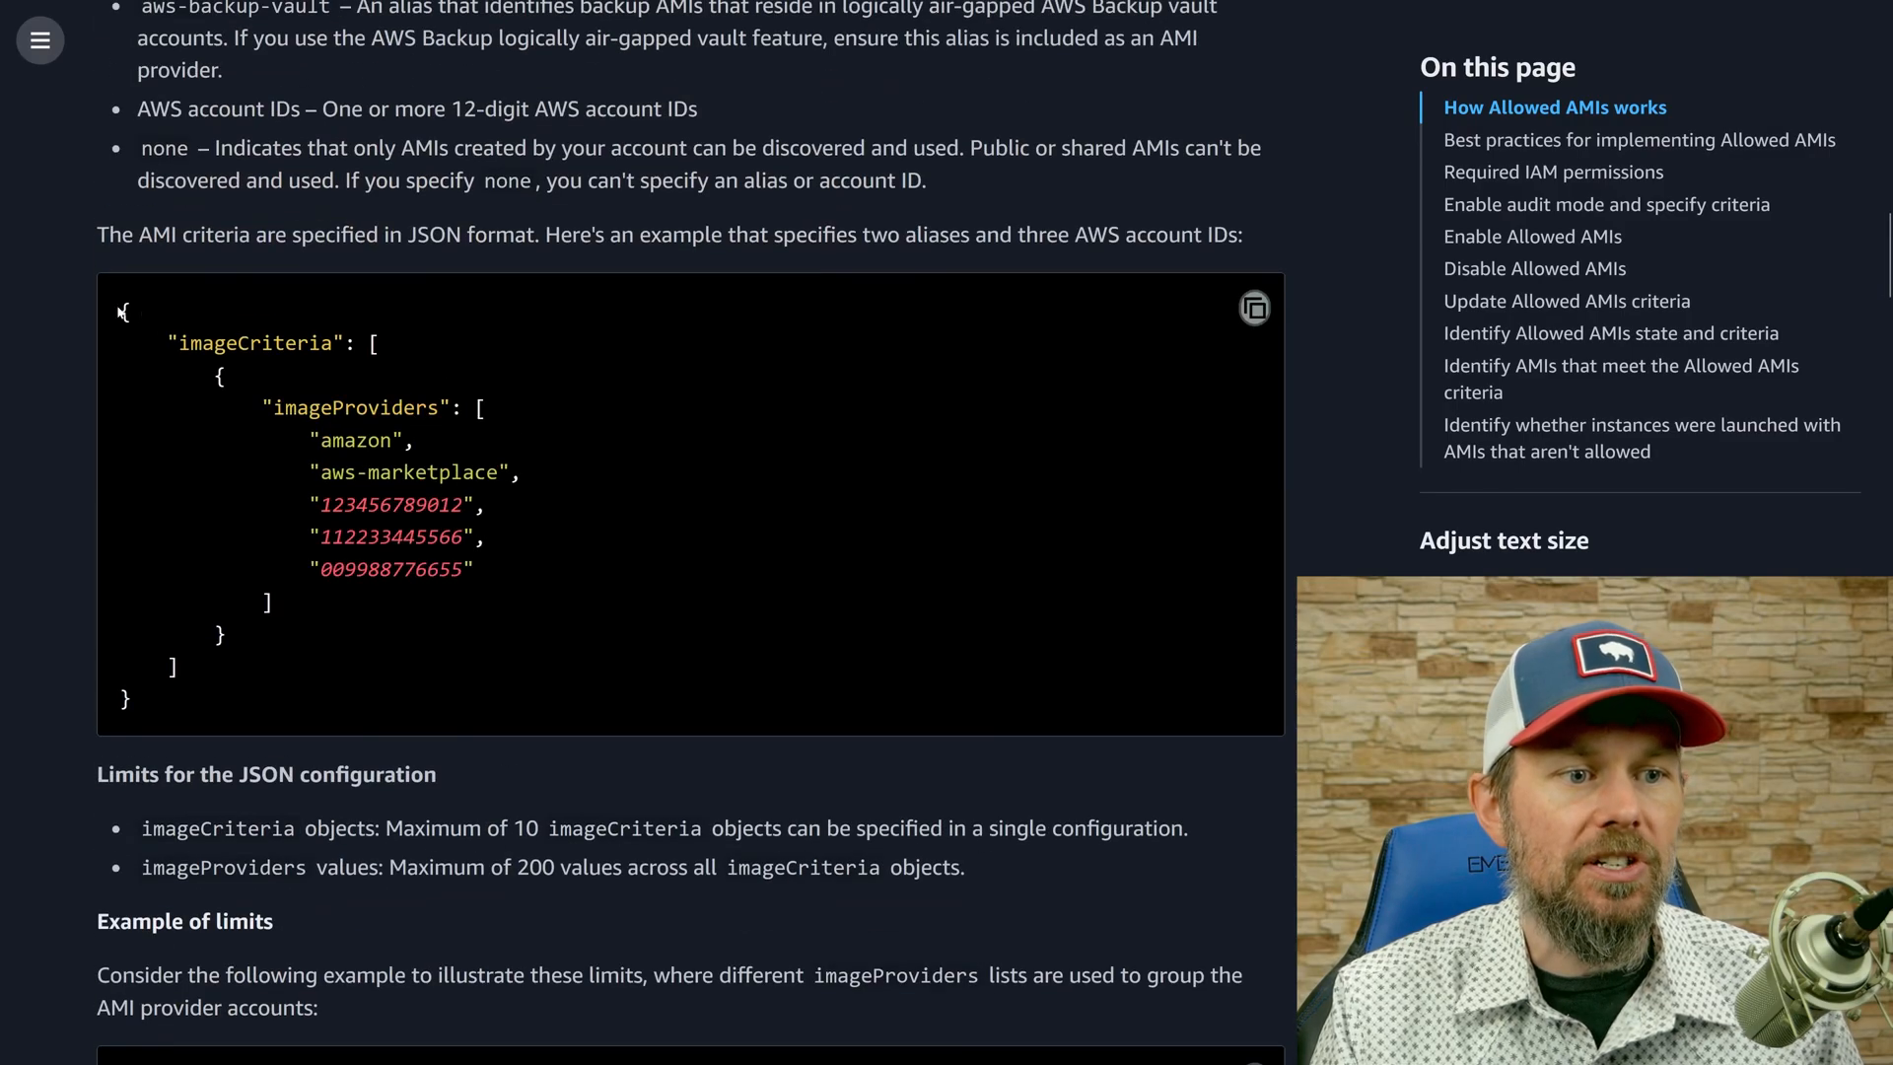
pyautogui.moveTo(120, 311); pyautogui.dragTo(213, 708)
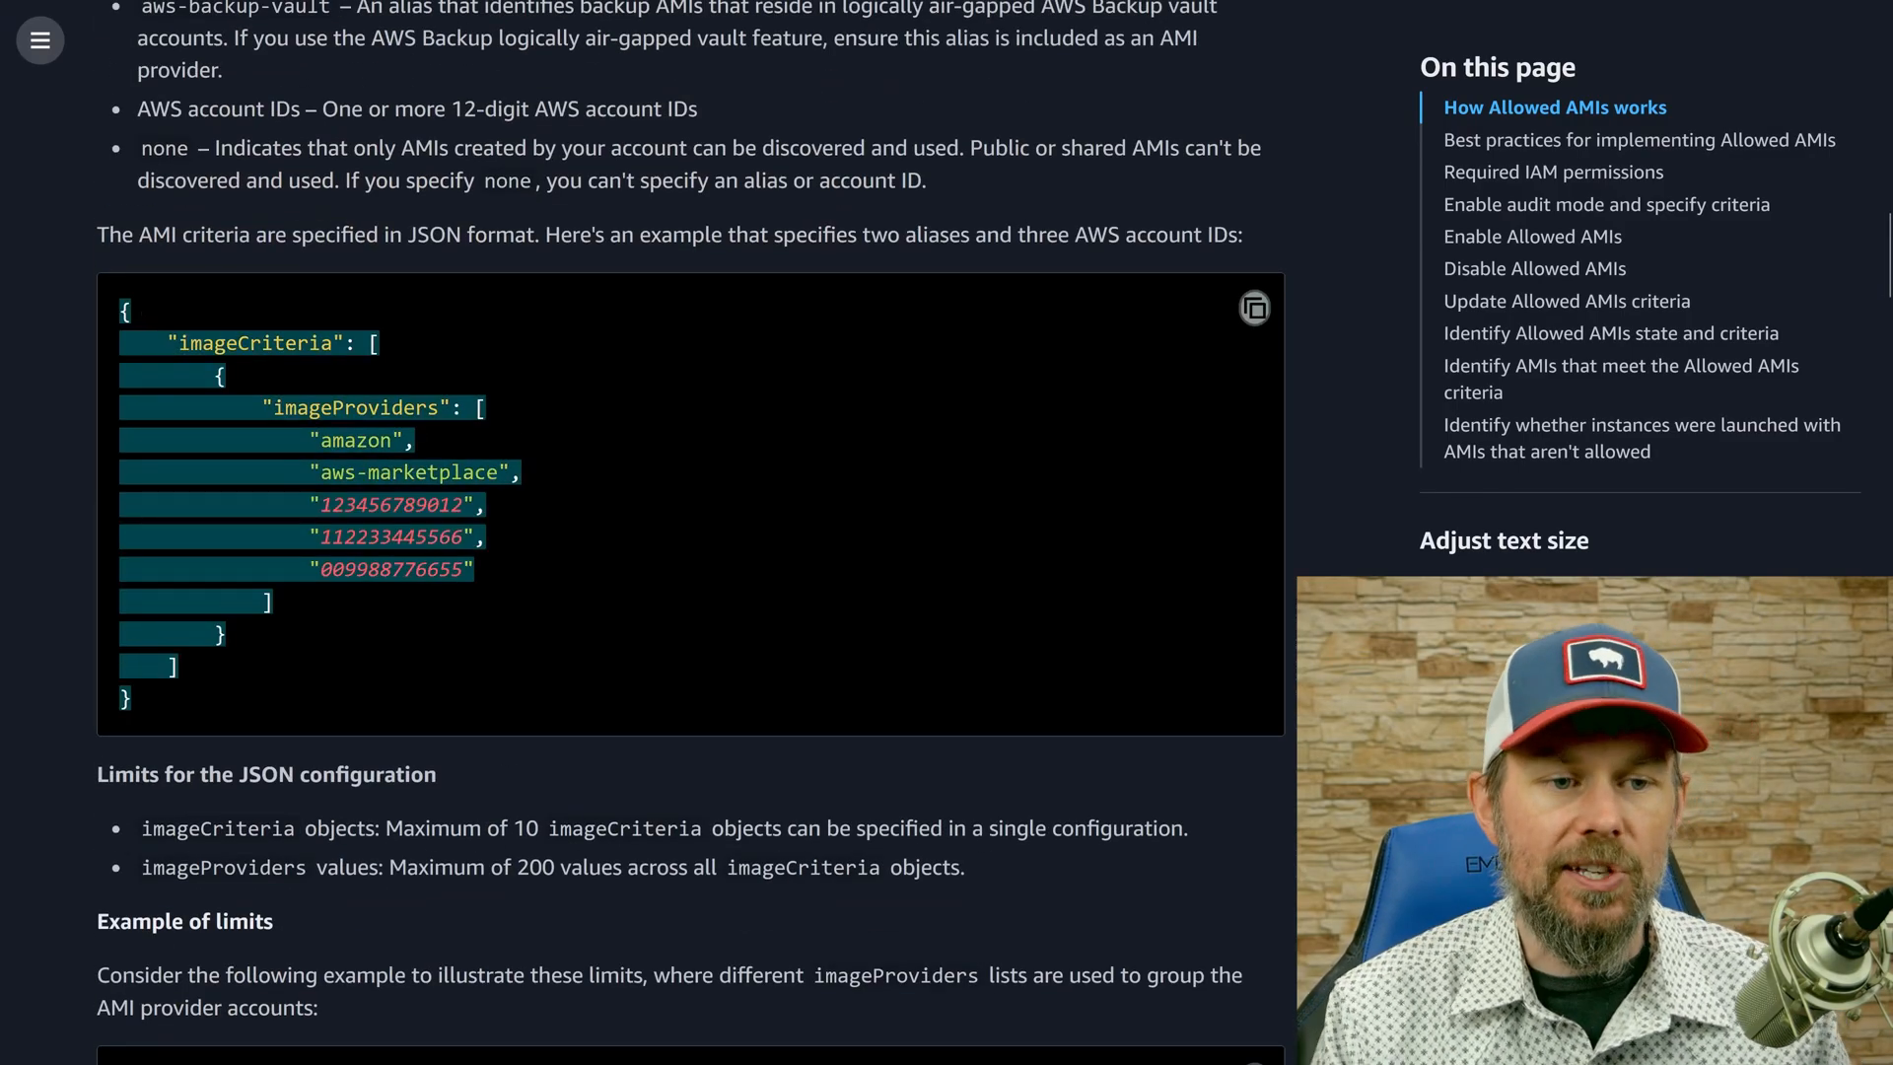
pyautogui.click(406, 398)
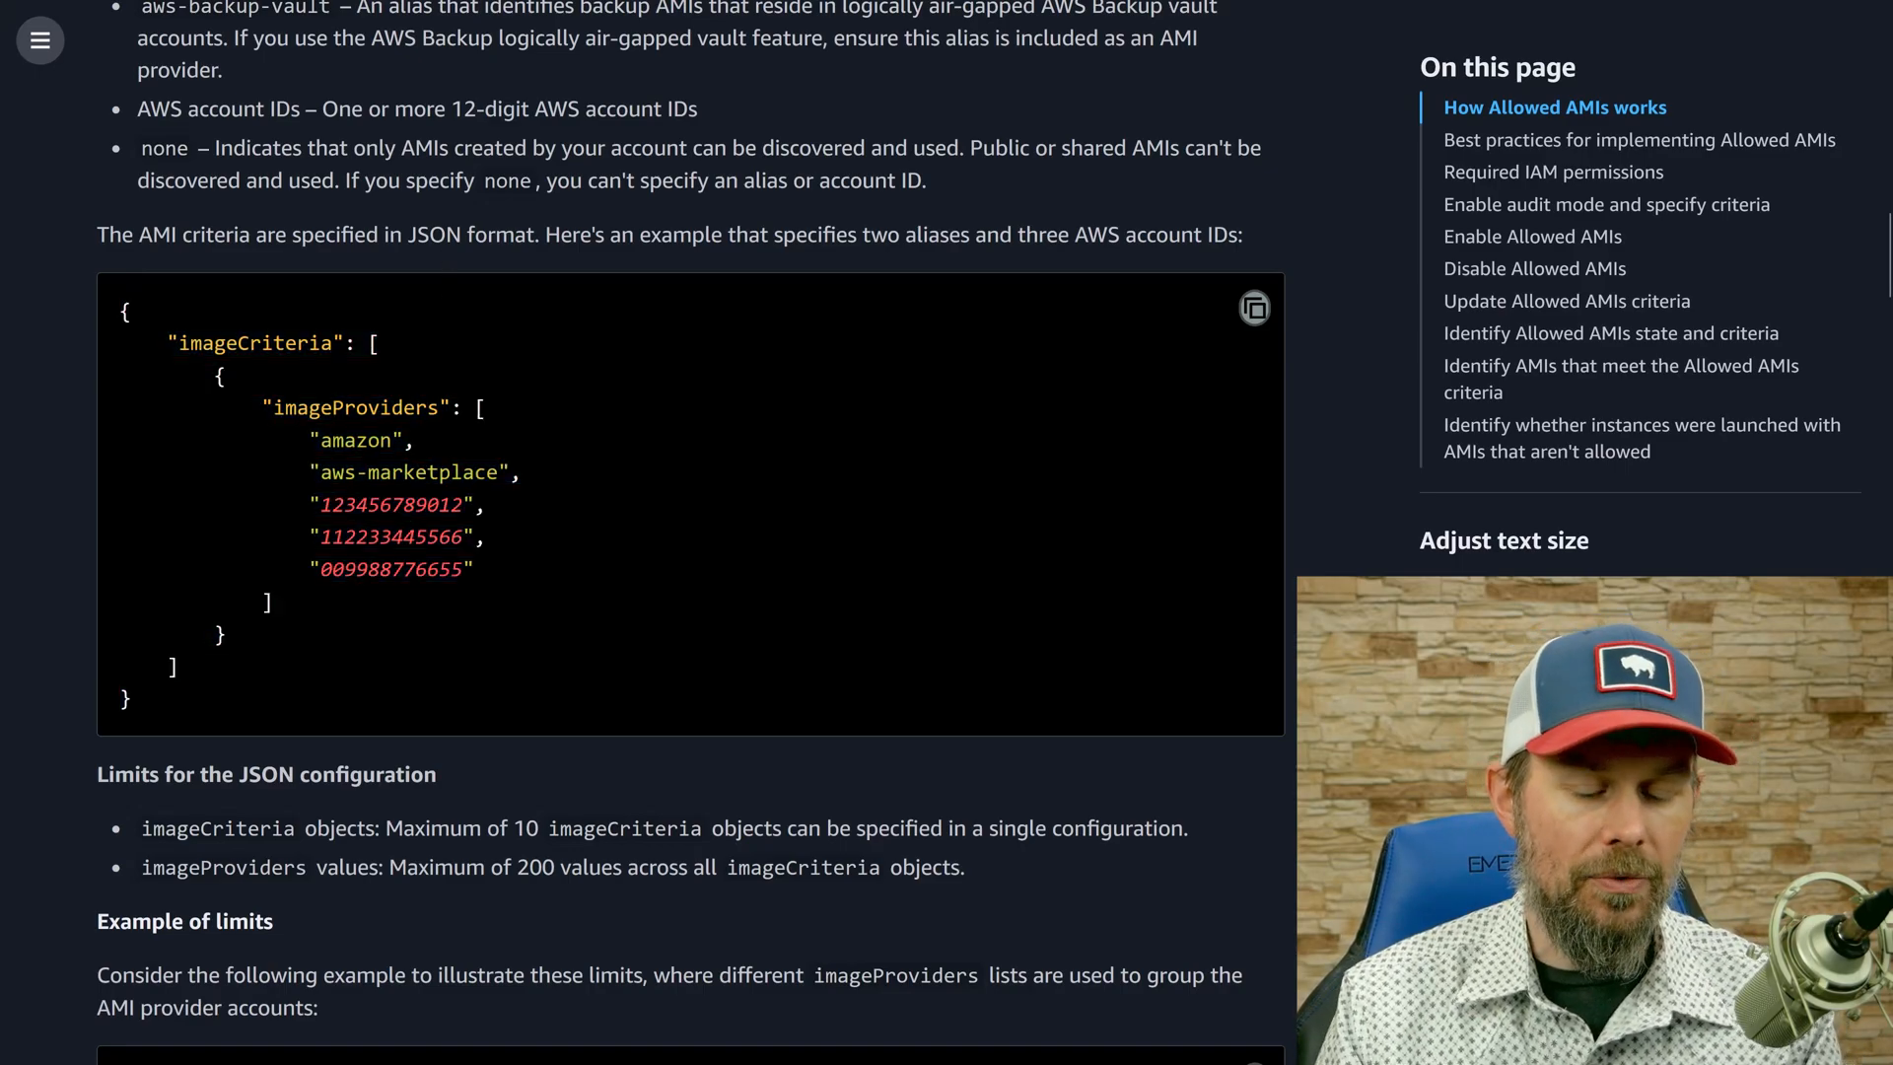
# Start launching an EC2 instance in the AdministratorAccess account, naming it with the creator's first name followed by "01-image-creation".
pyautogui.click(444, 16)
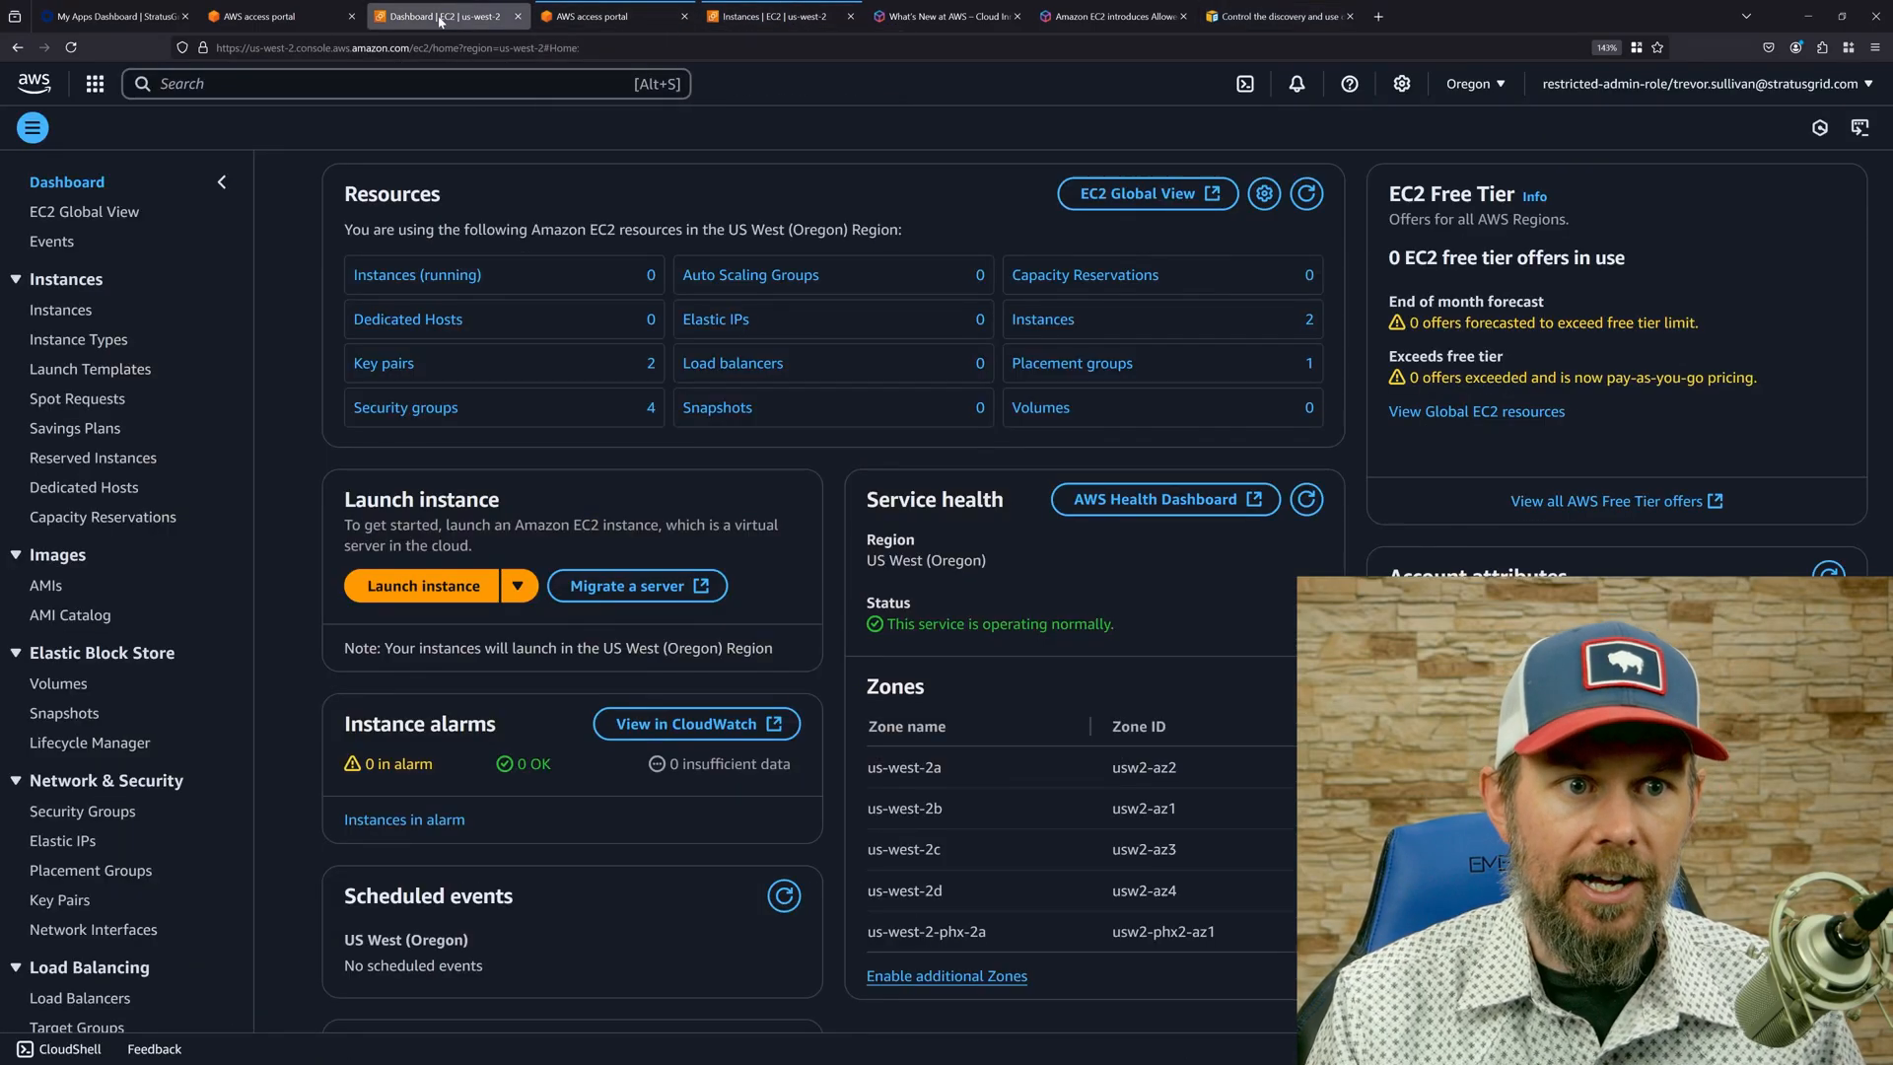
pyautogui.click(734, 17)
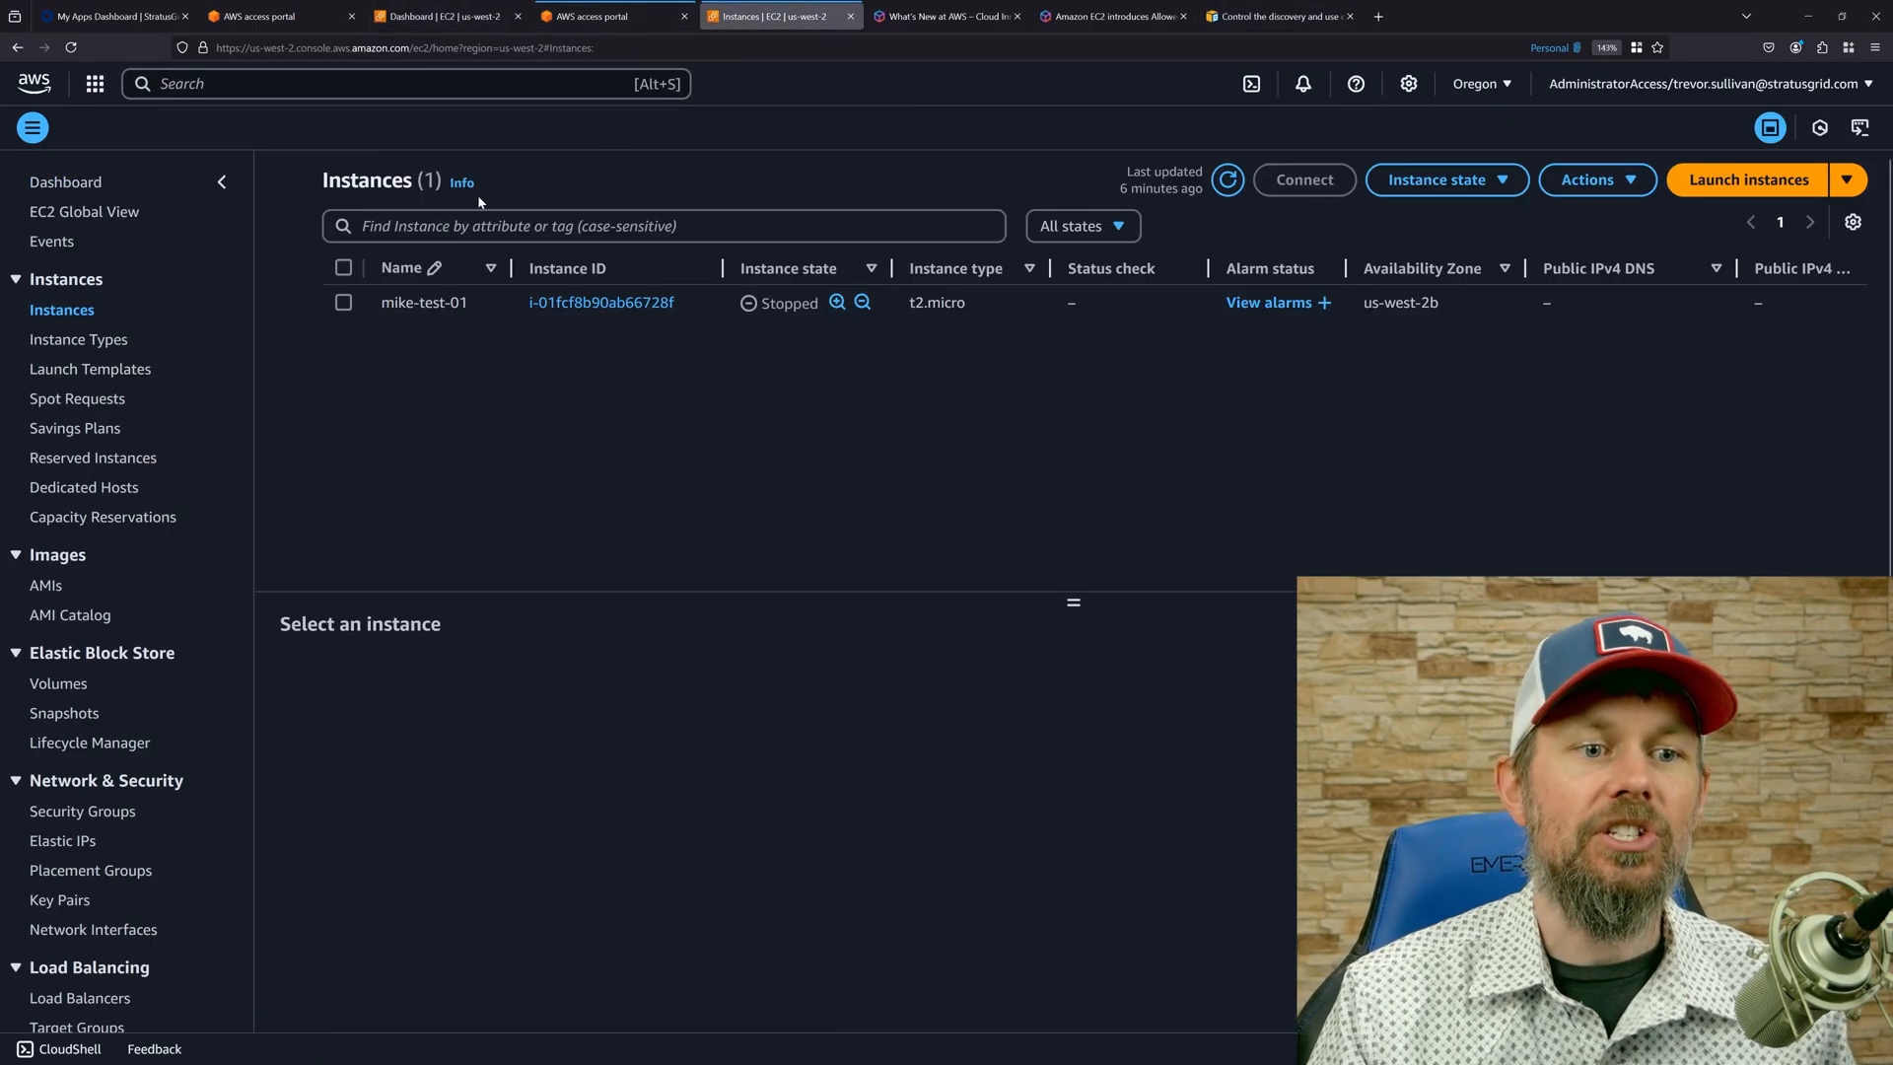
pyautogui.click(1780, 181)
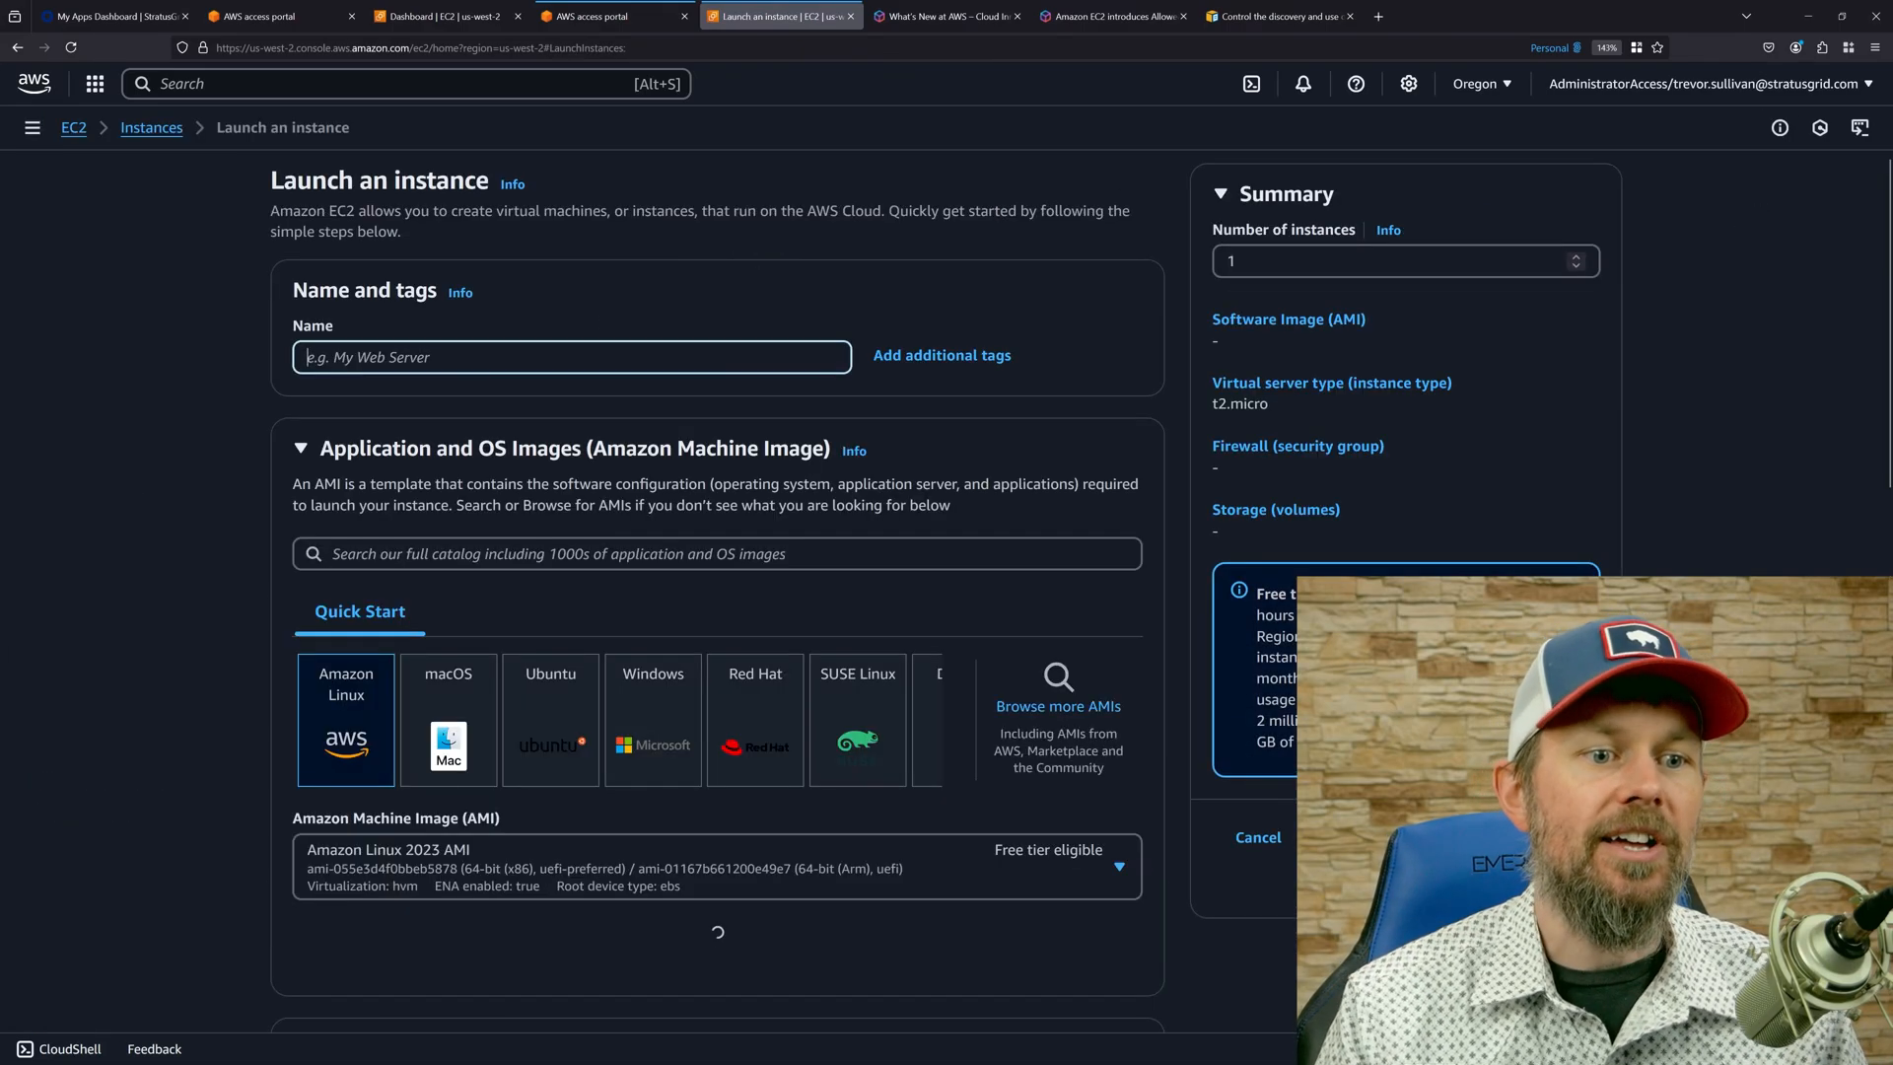
pyautogui.write('trevor01-')
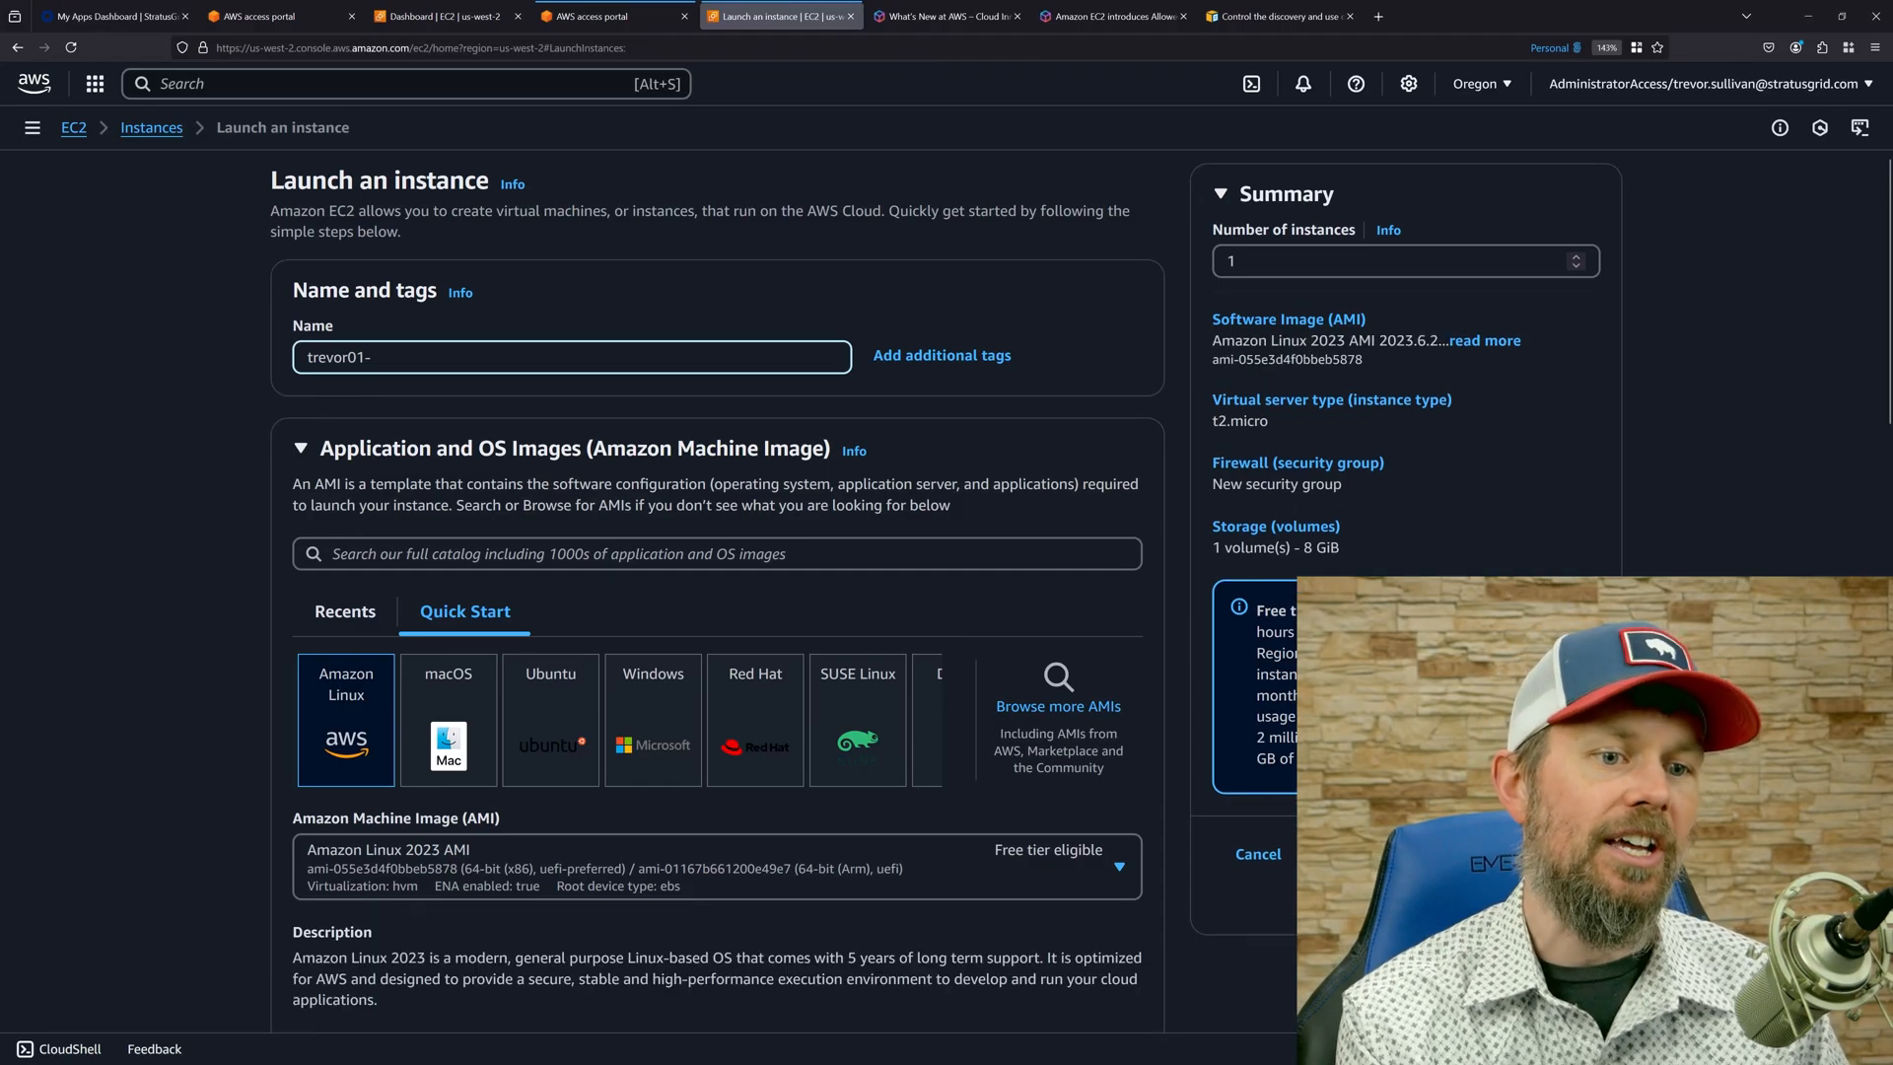
pyautogui.write('image-creation')
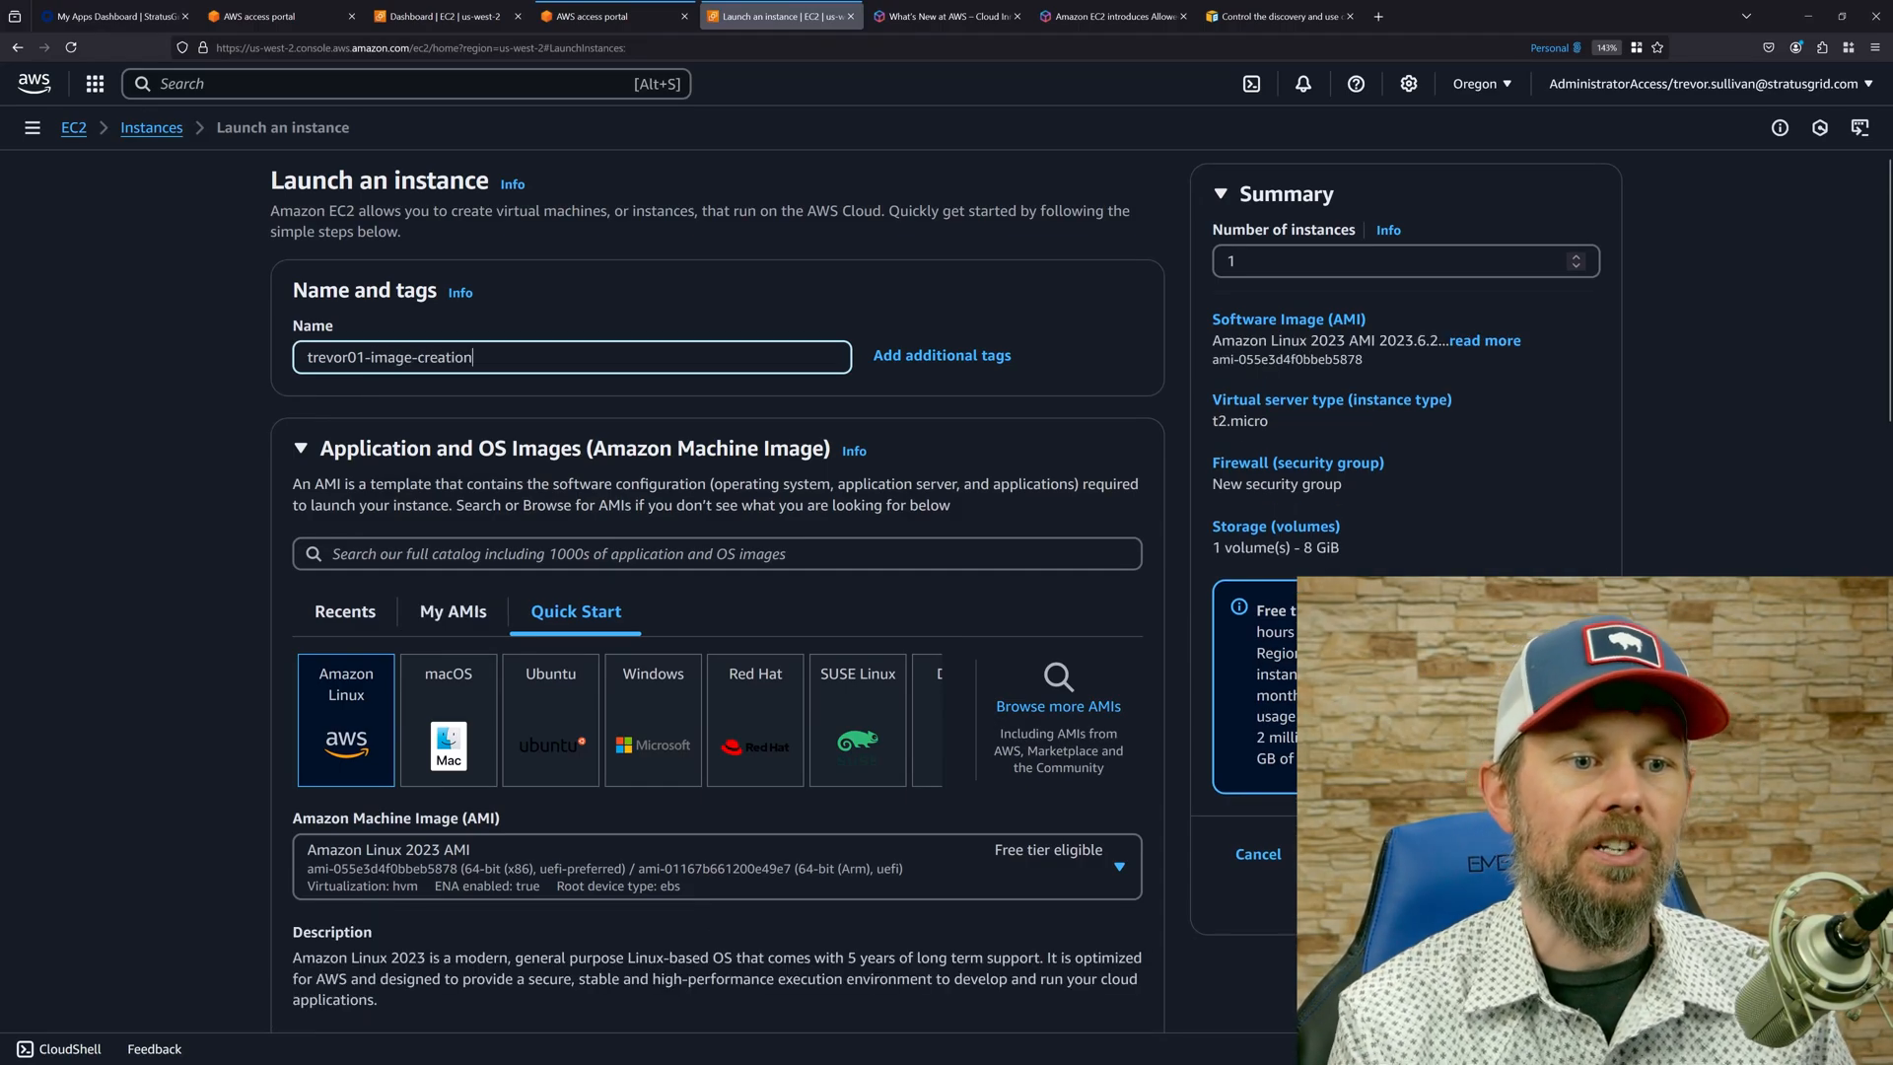
# Choose the Ubuntu quick-start image, Ubuntu Server 24.04 LTS (HVM), for the new instance.
pyautogui.click(558, 725)
pyautogui.scroll(-1, 309, 626)
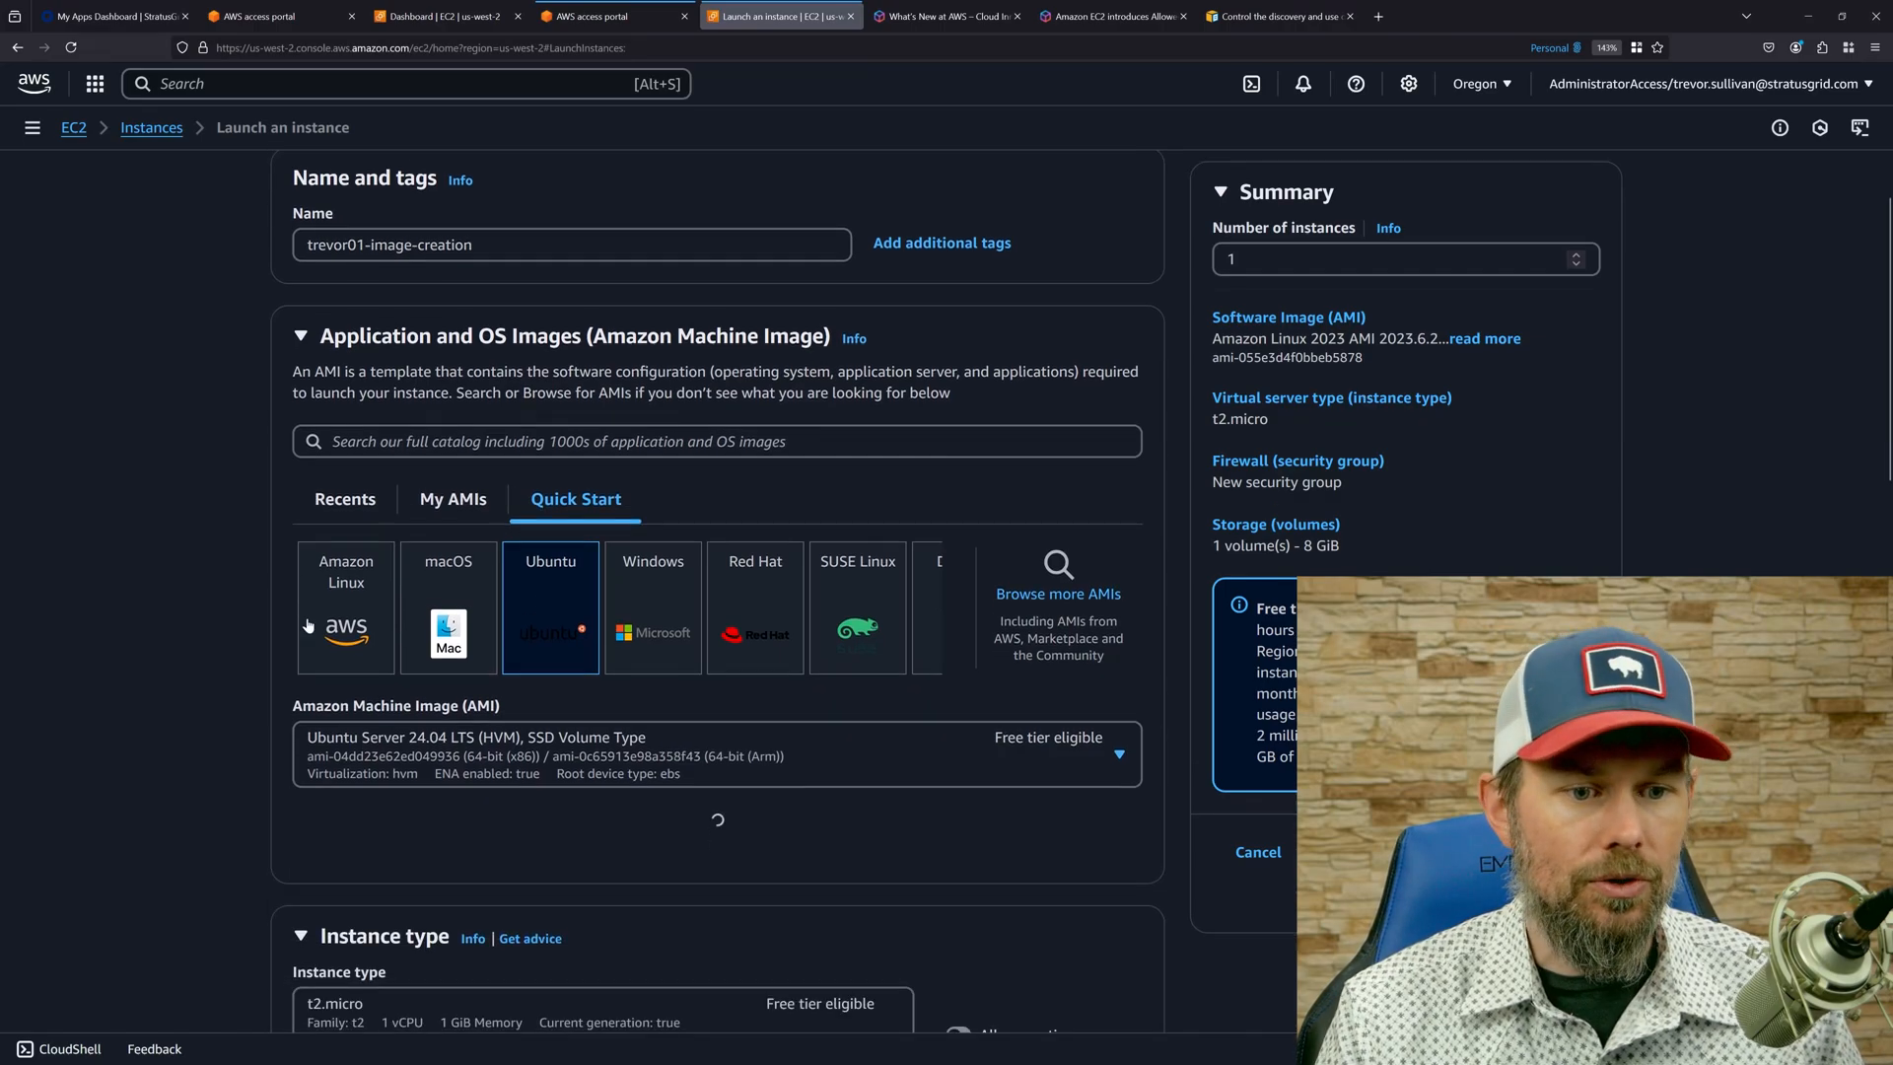
pyautogui.scroll(2, 189, 662)
pyautogui.scroll(-5, 187, 663)
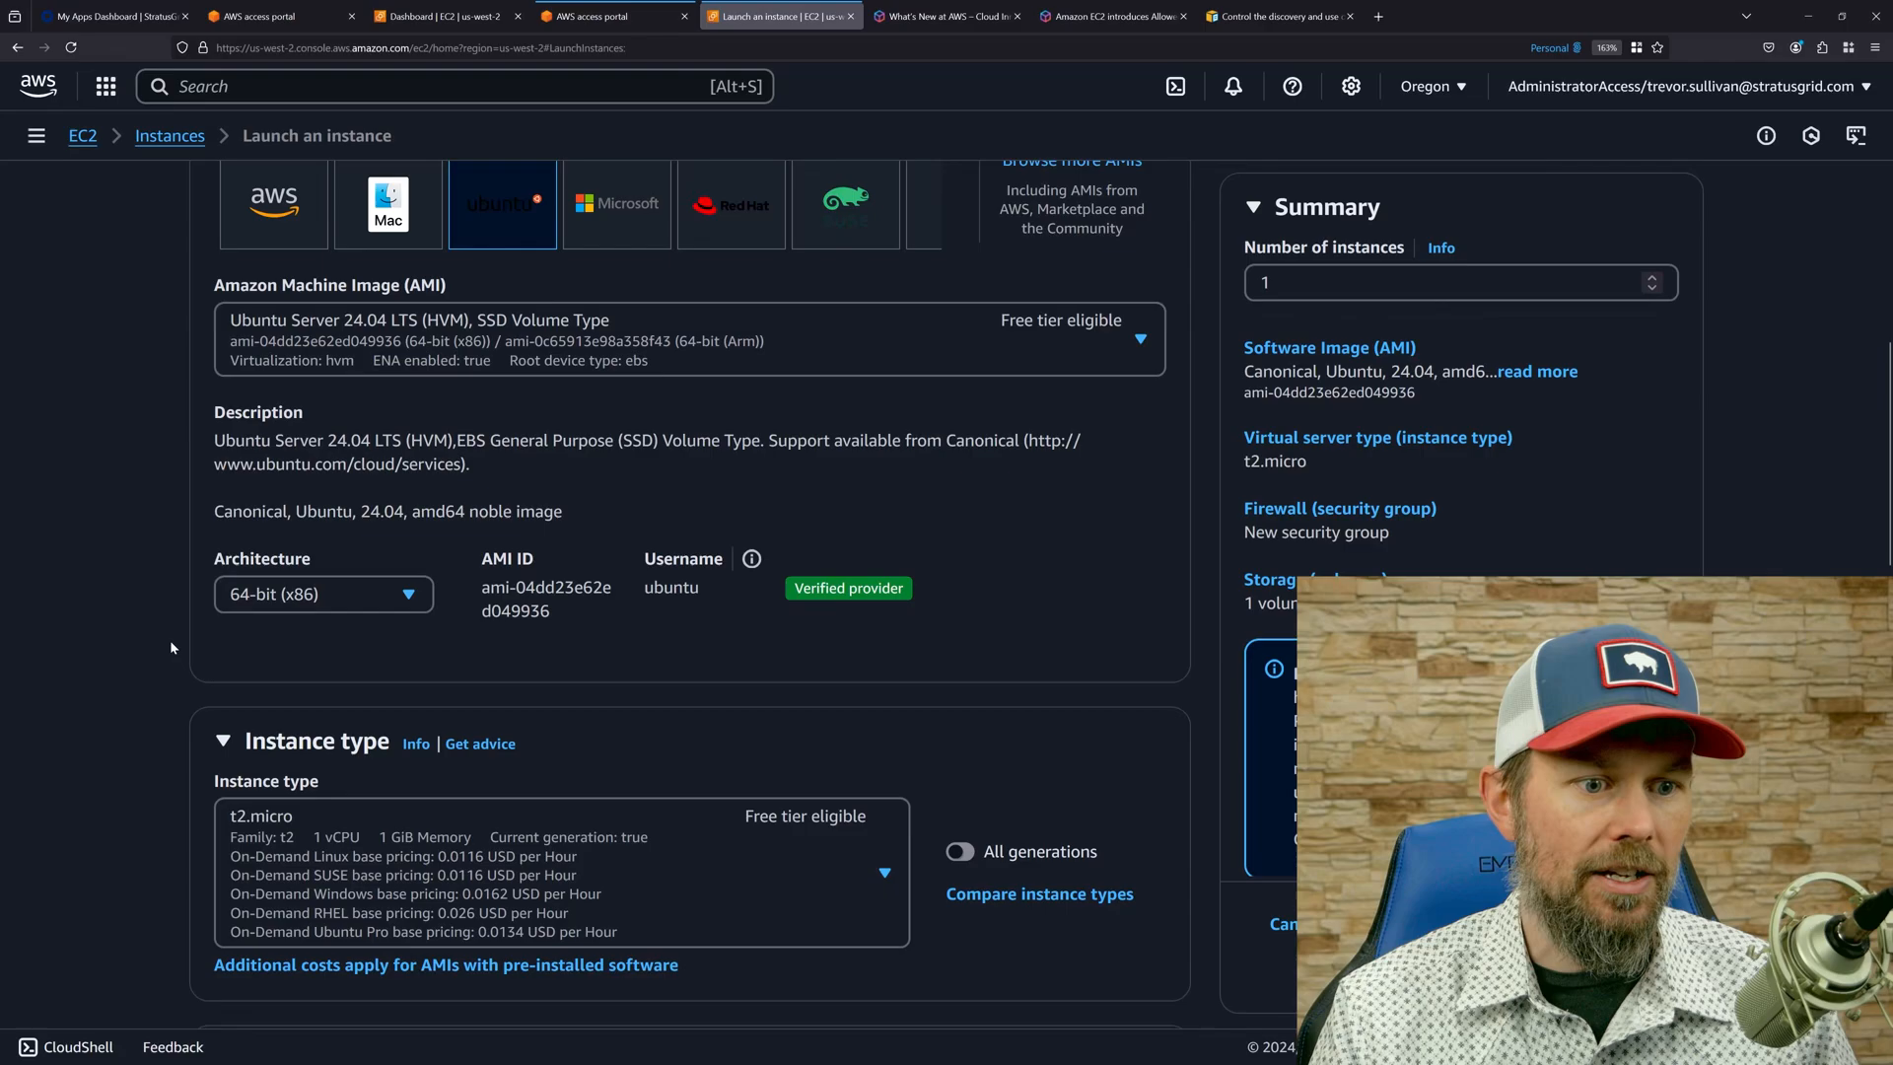
# Set the instance type to t3.small by filtering the available types for "t3".
pyautogui.scroll(-8, 168, 739)
pyautogui.scroll(3, 296, 632)
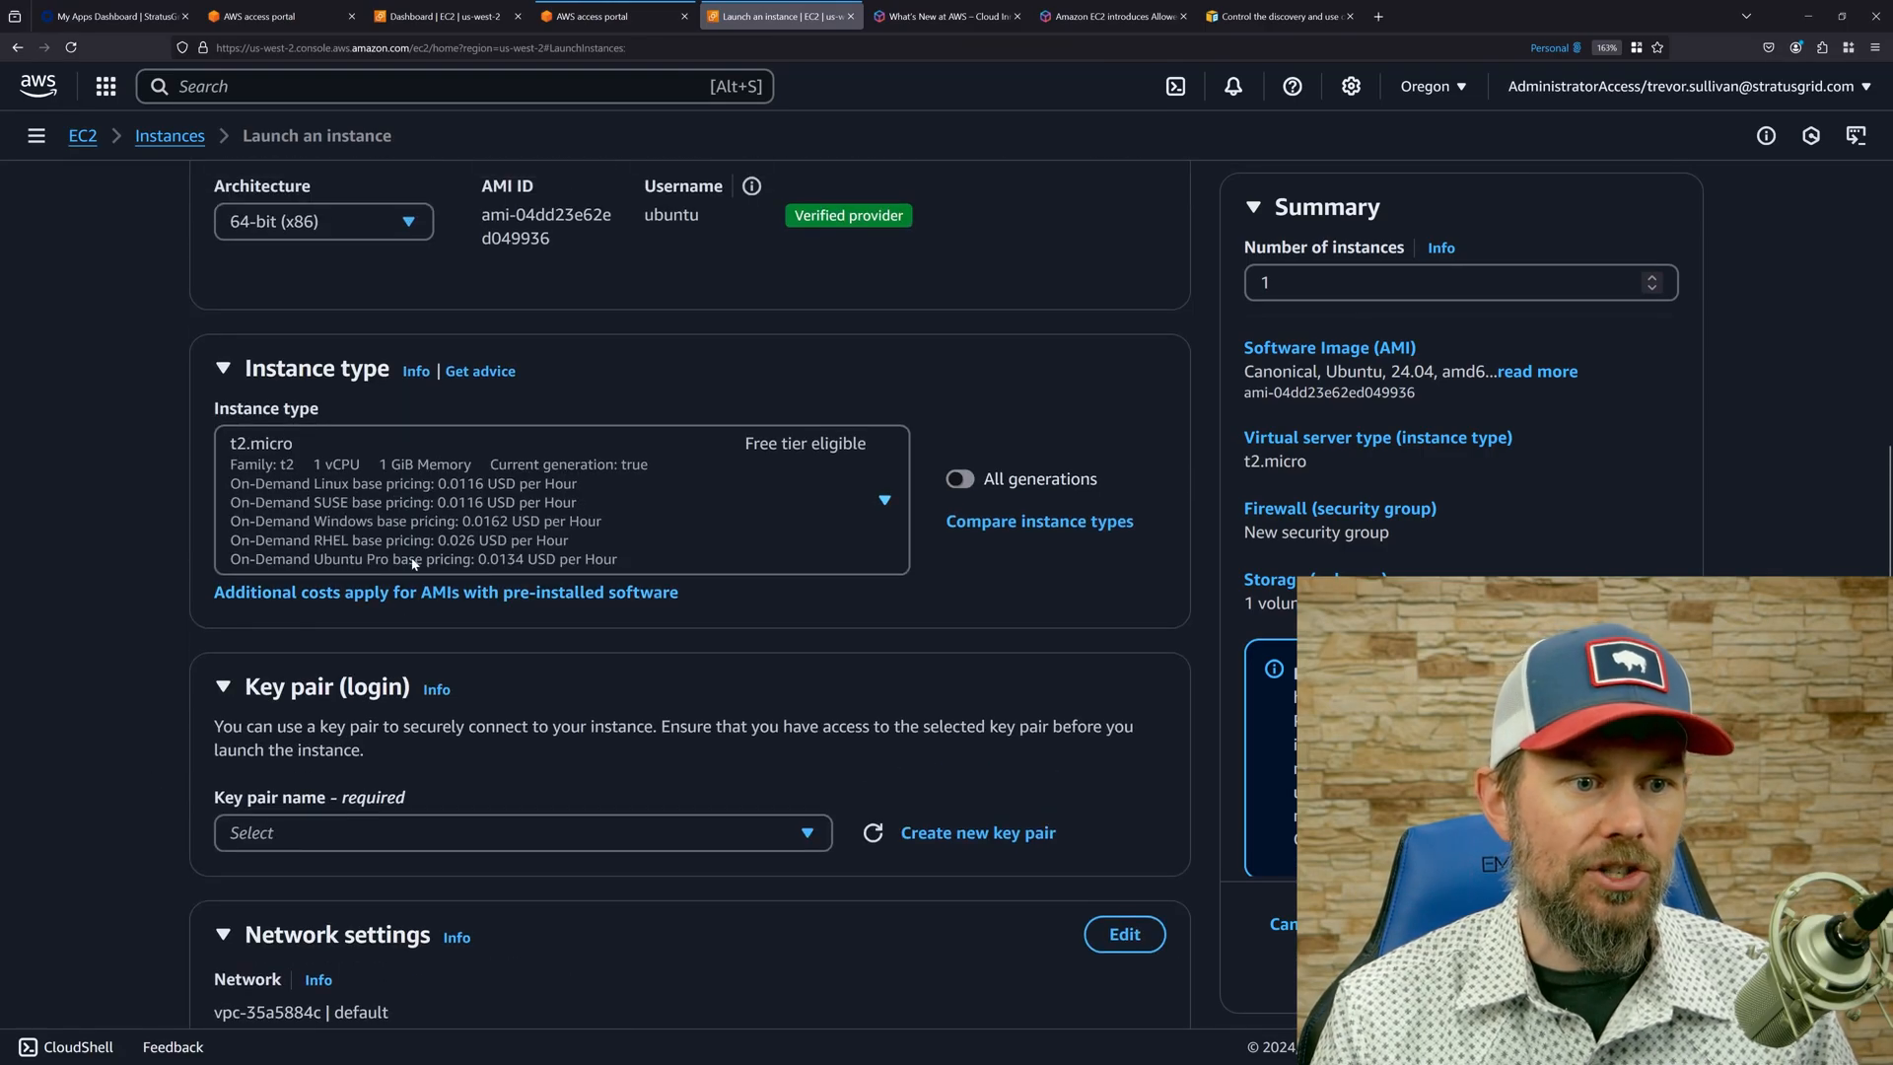
pyautogui.click(440, 548)
pyautogui.write('t3')
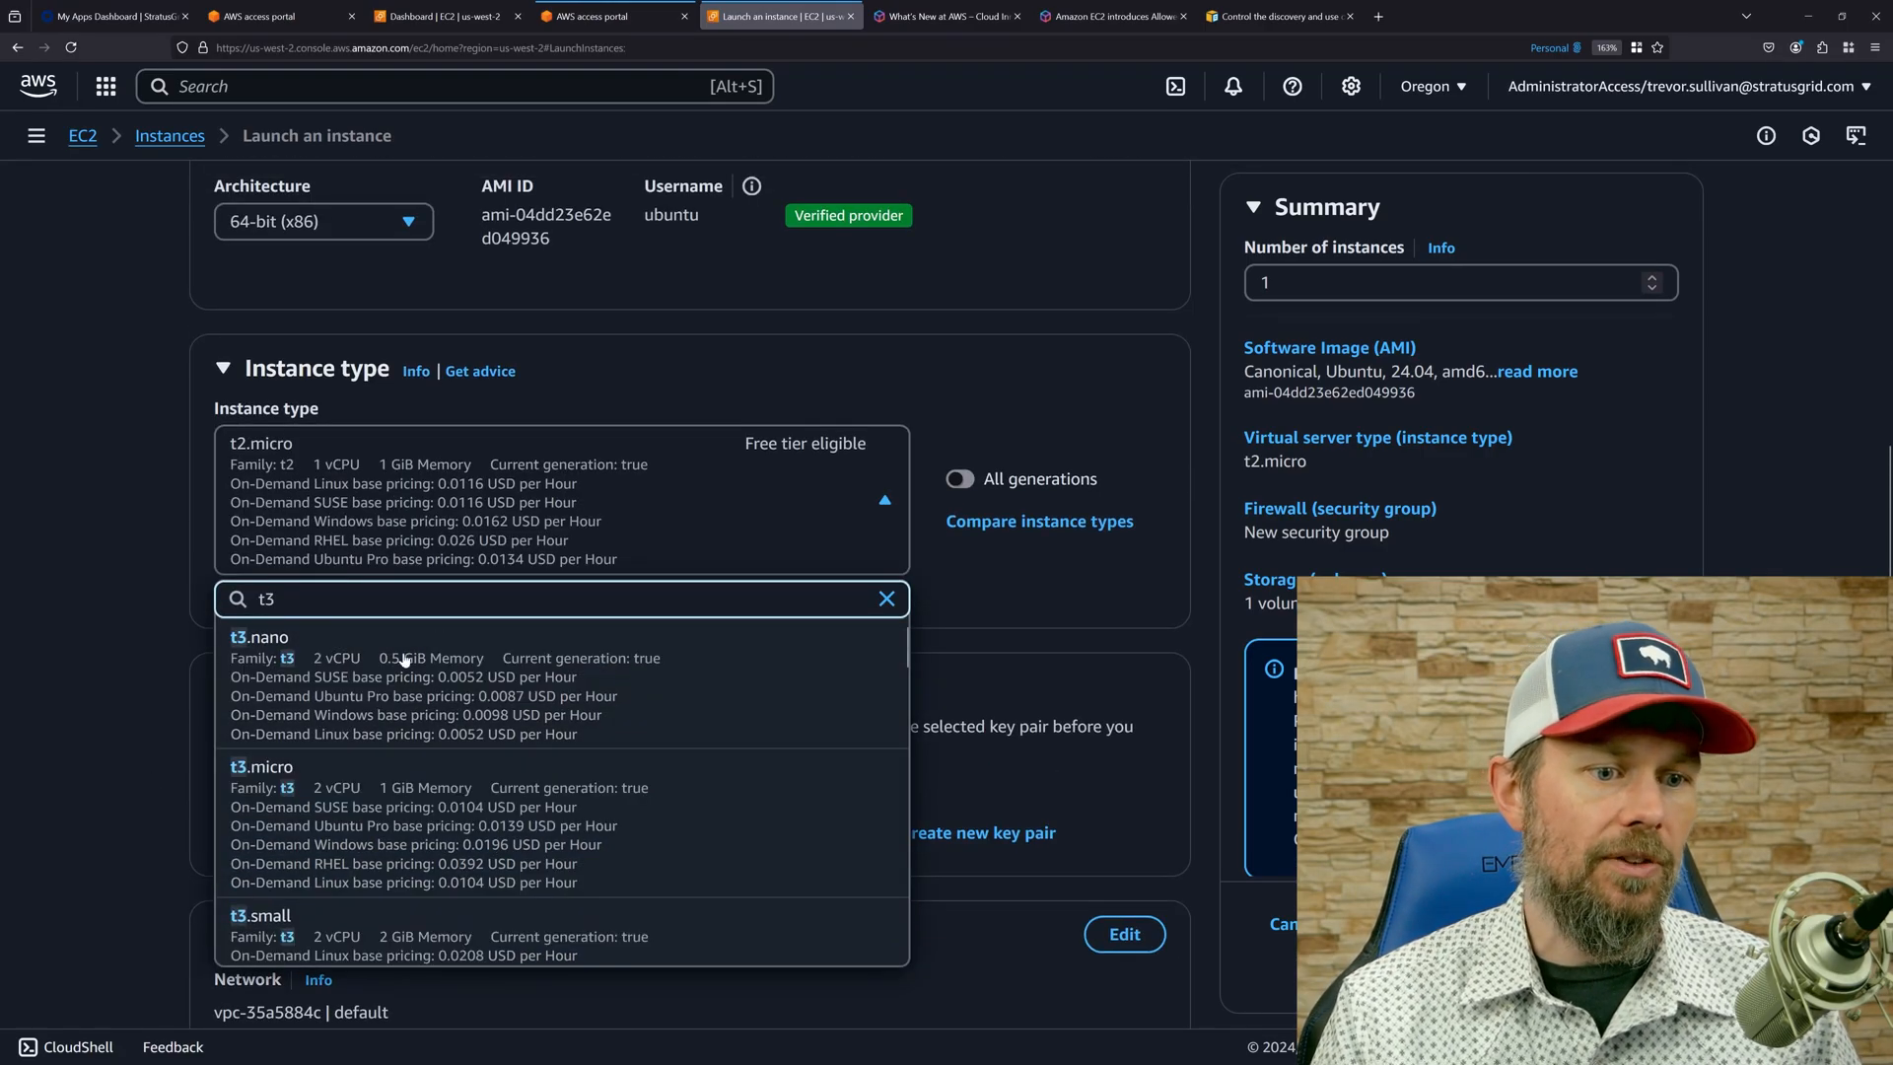
pyautogui.scroll(-1, 426, 757)
pyautogui.click(414, 828)
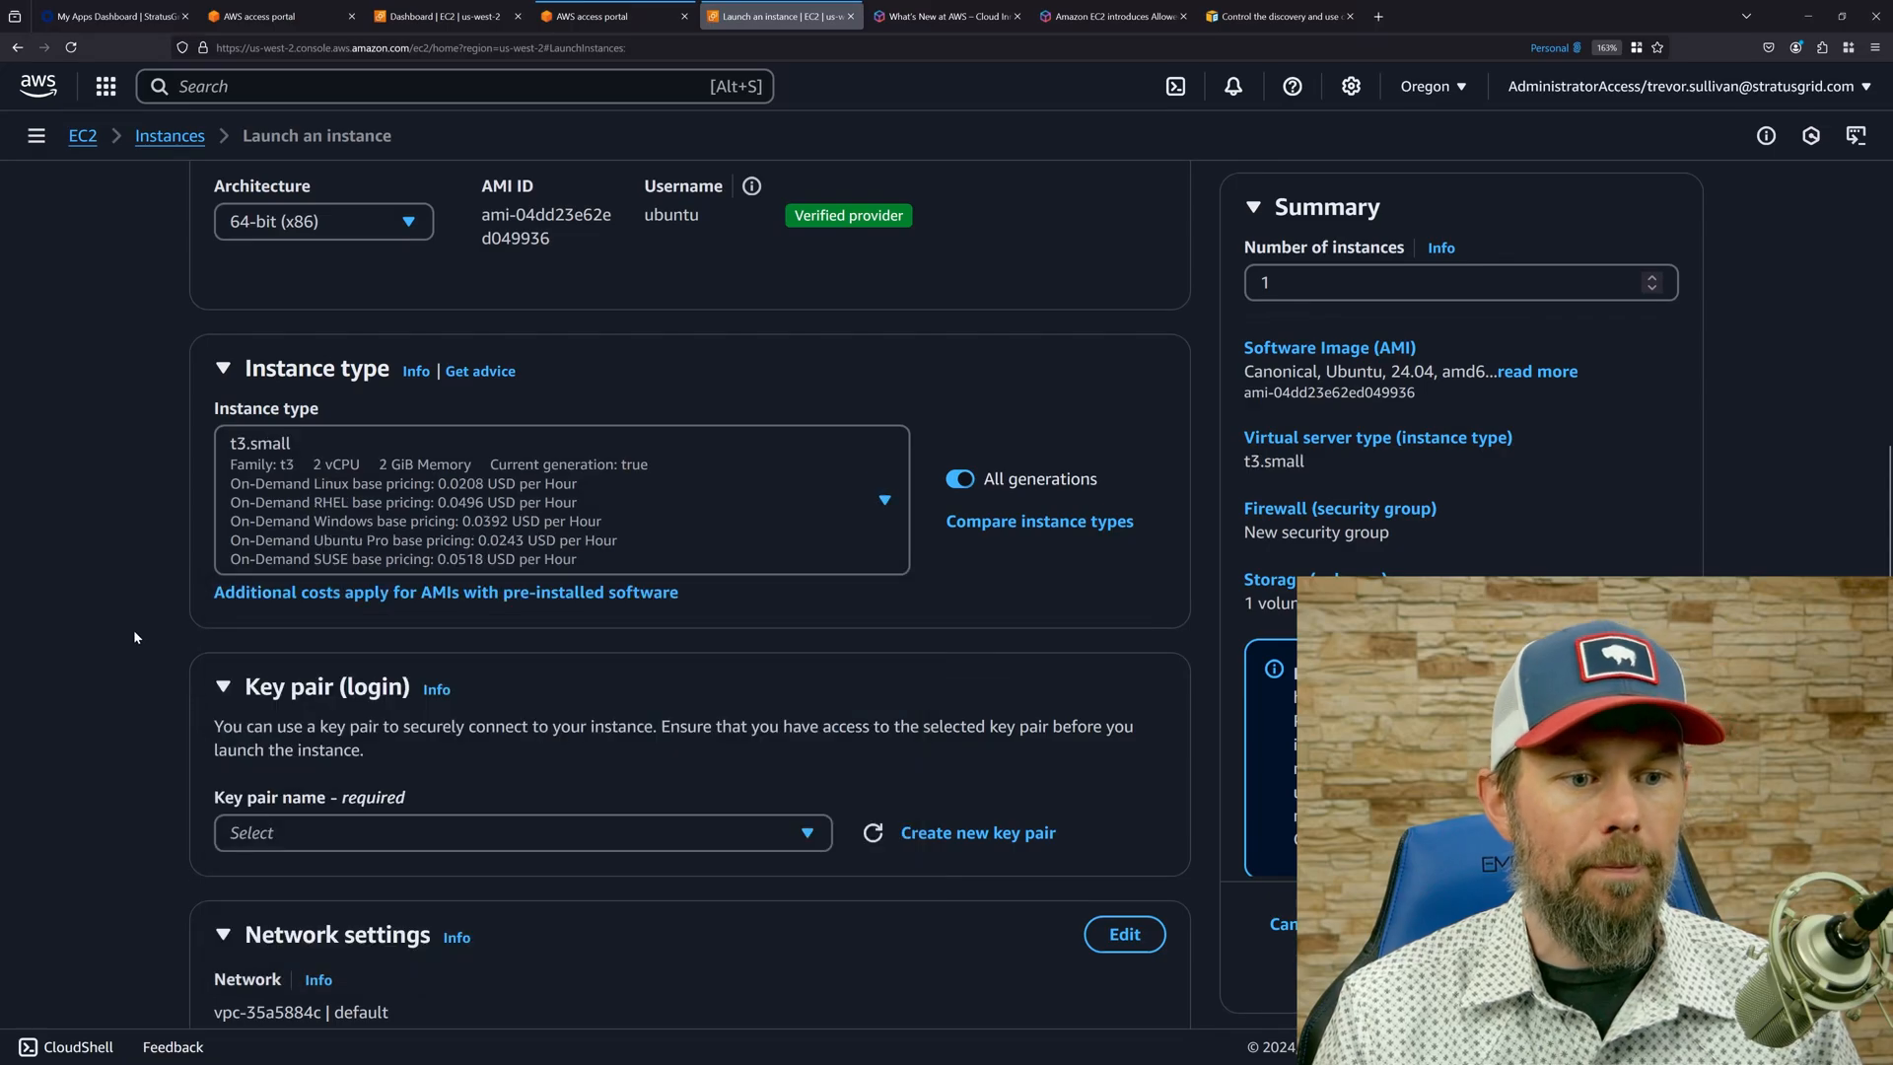
# Assign the creator's RSA key pair dated 2023-10 and ending in "personal" to the instance.
pyautogui.scroll(-3, 197, 631)
pyautogui.click(325, 586)
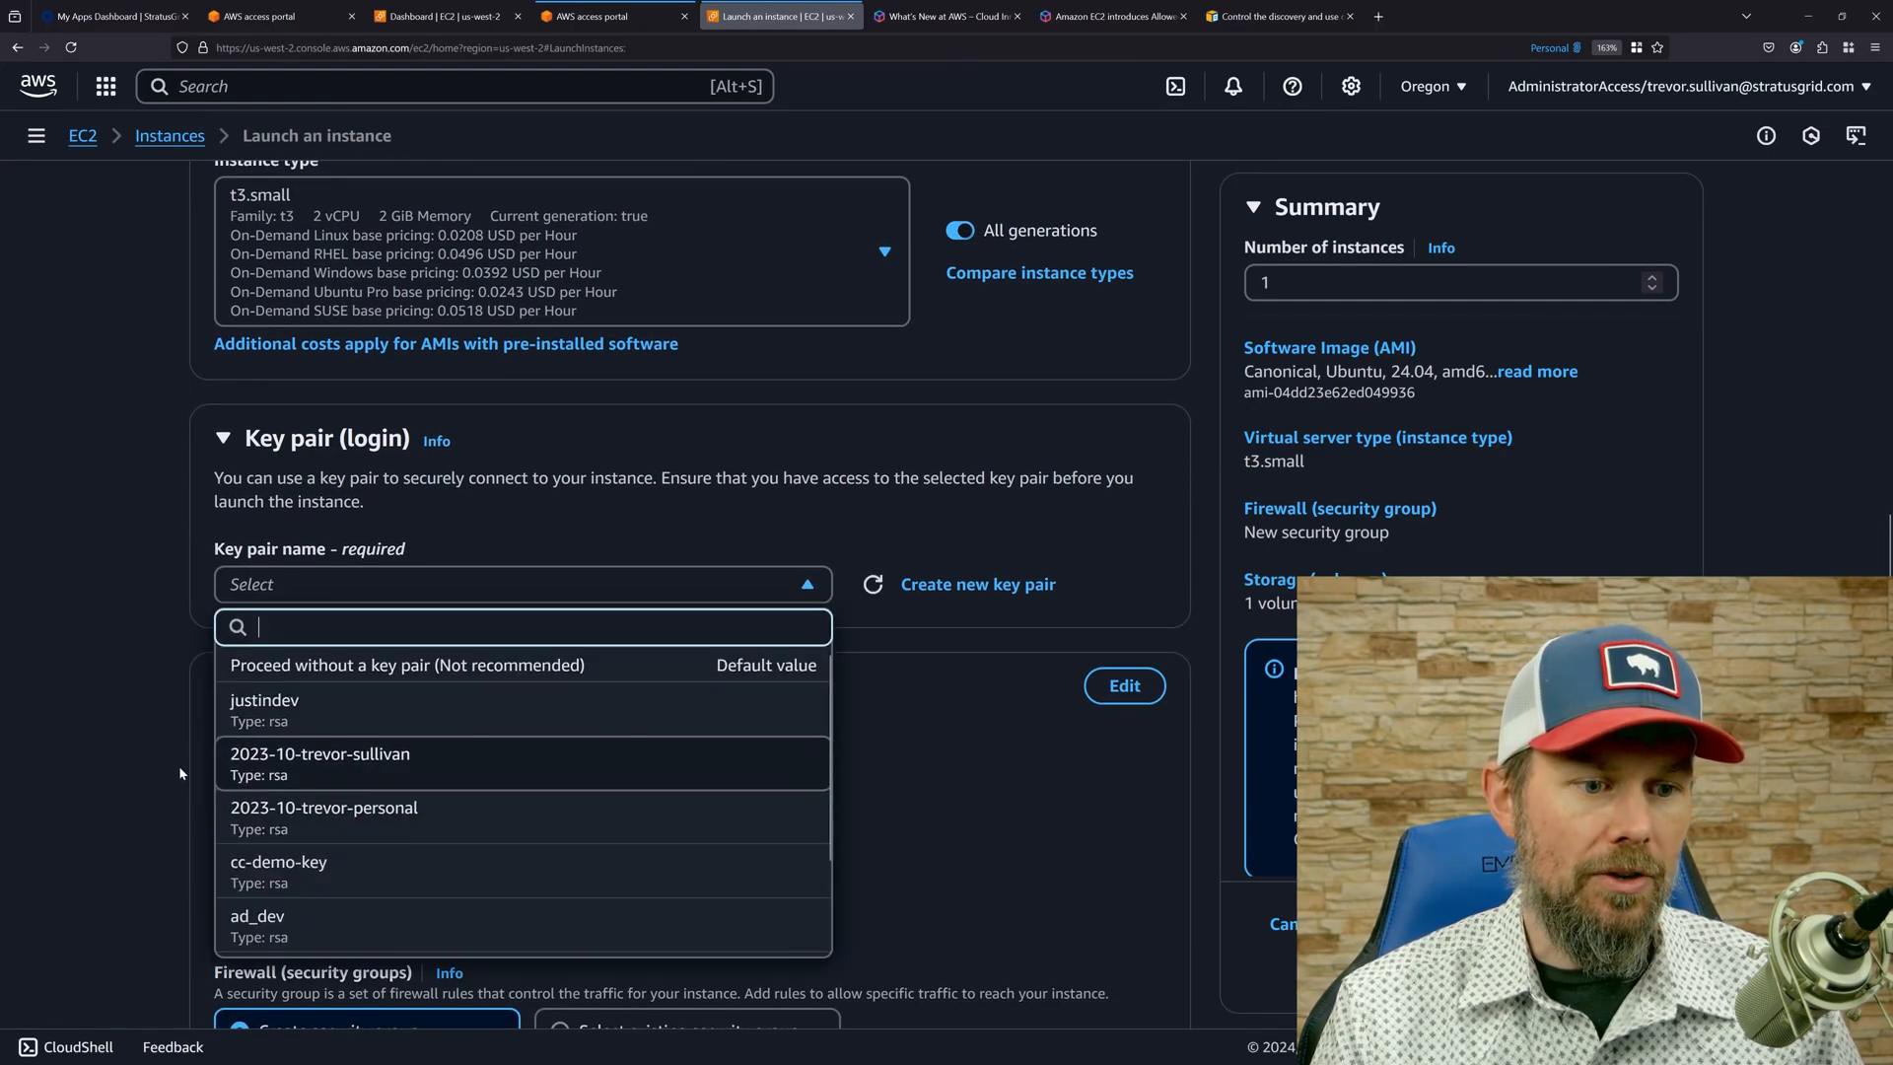
pyautogui.click(370, 811)
# Edit the network settings to use the custom 10.0.0.0/16 VPC, and highlight the public IP auto-assignment setting.
pyautogui.scroll(-5, 606, 378)
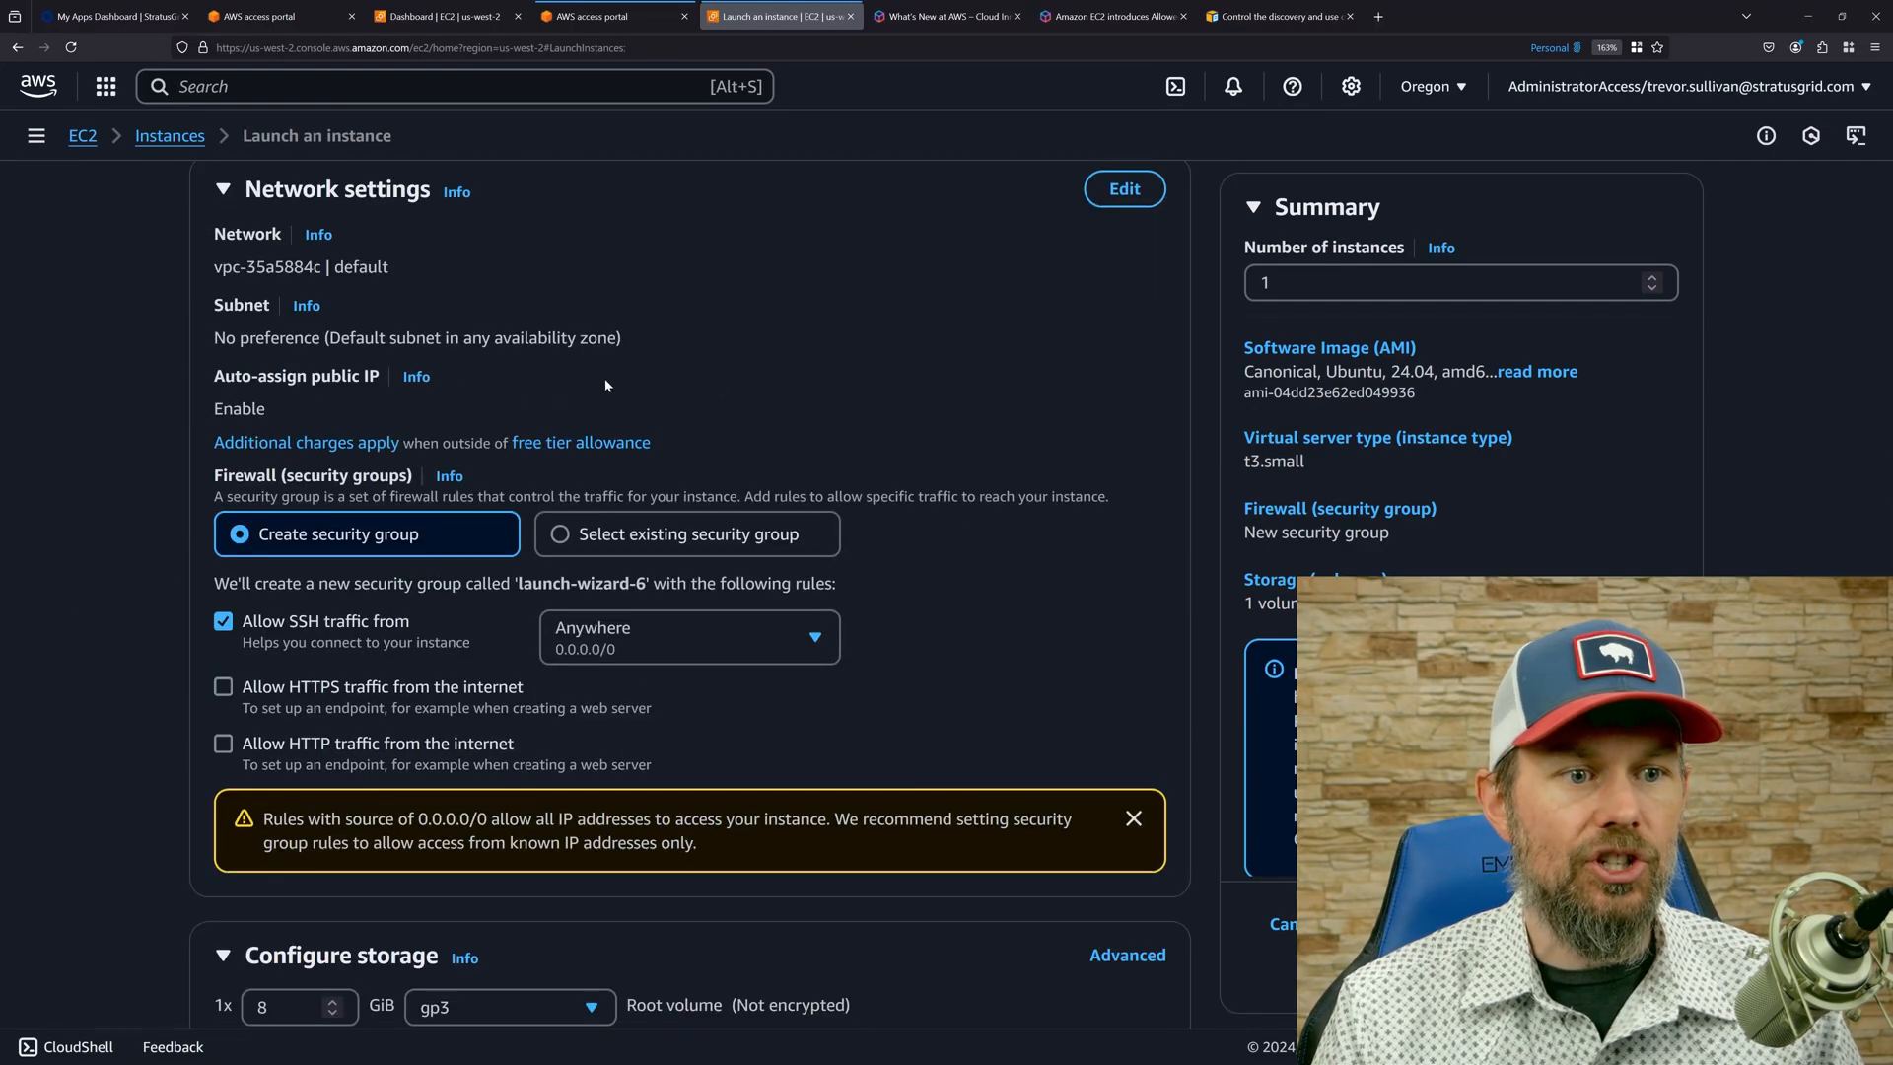
pyautogui.click(1125, 190)
pyautogui.click(379, 285)
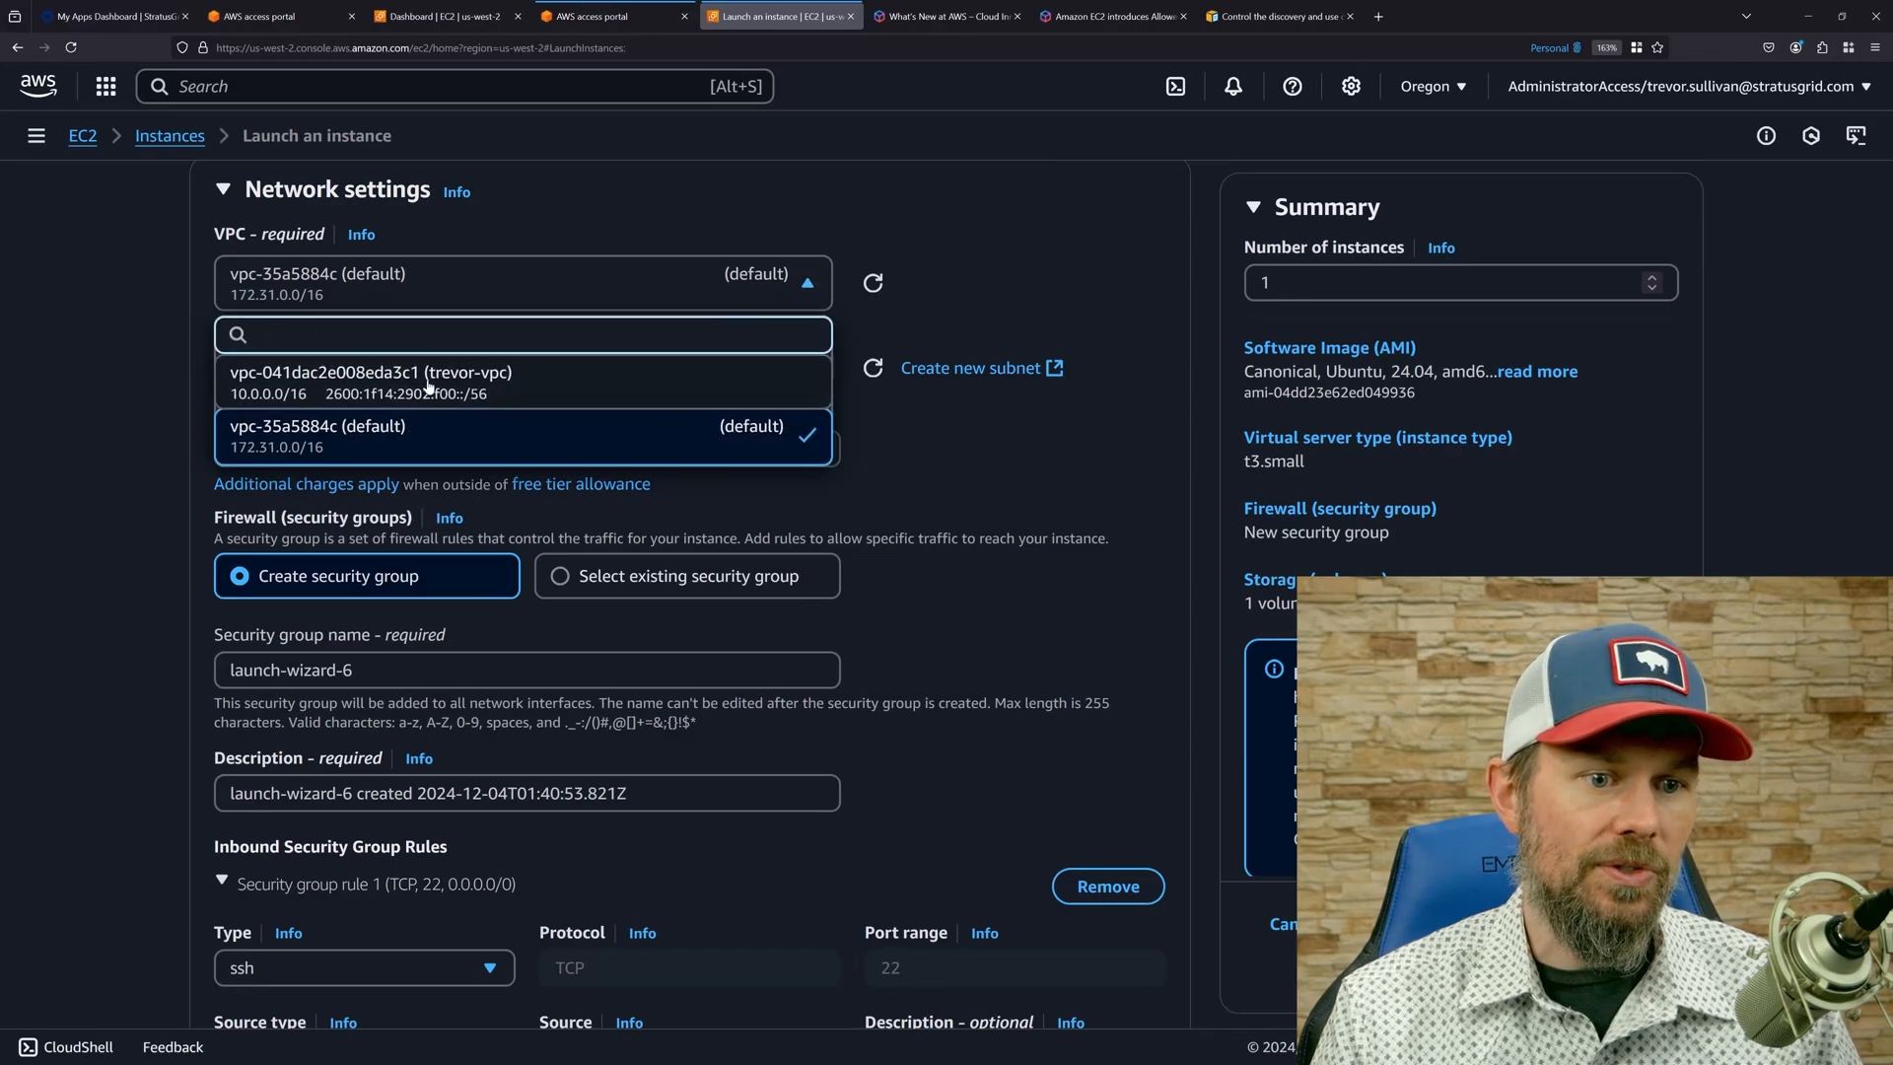
pyautogui.click(385, 380)
pyautogui.click(619, 404)
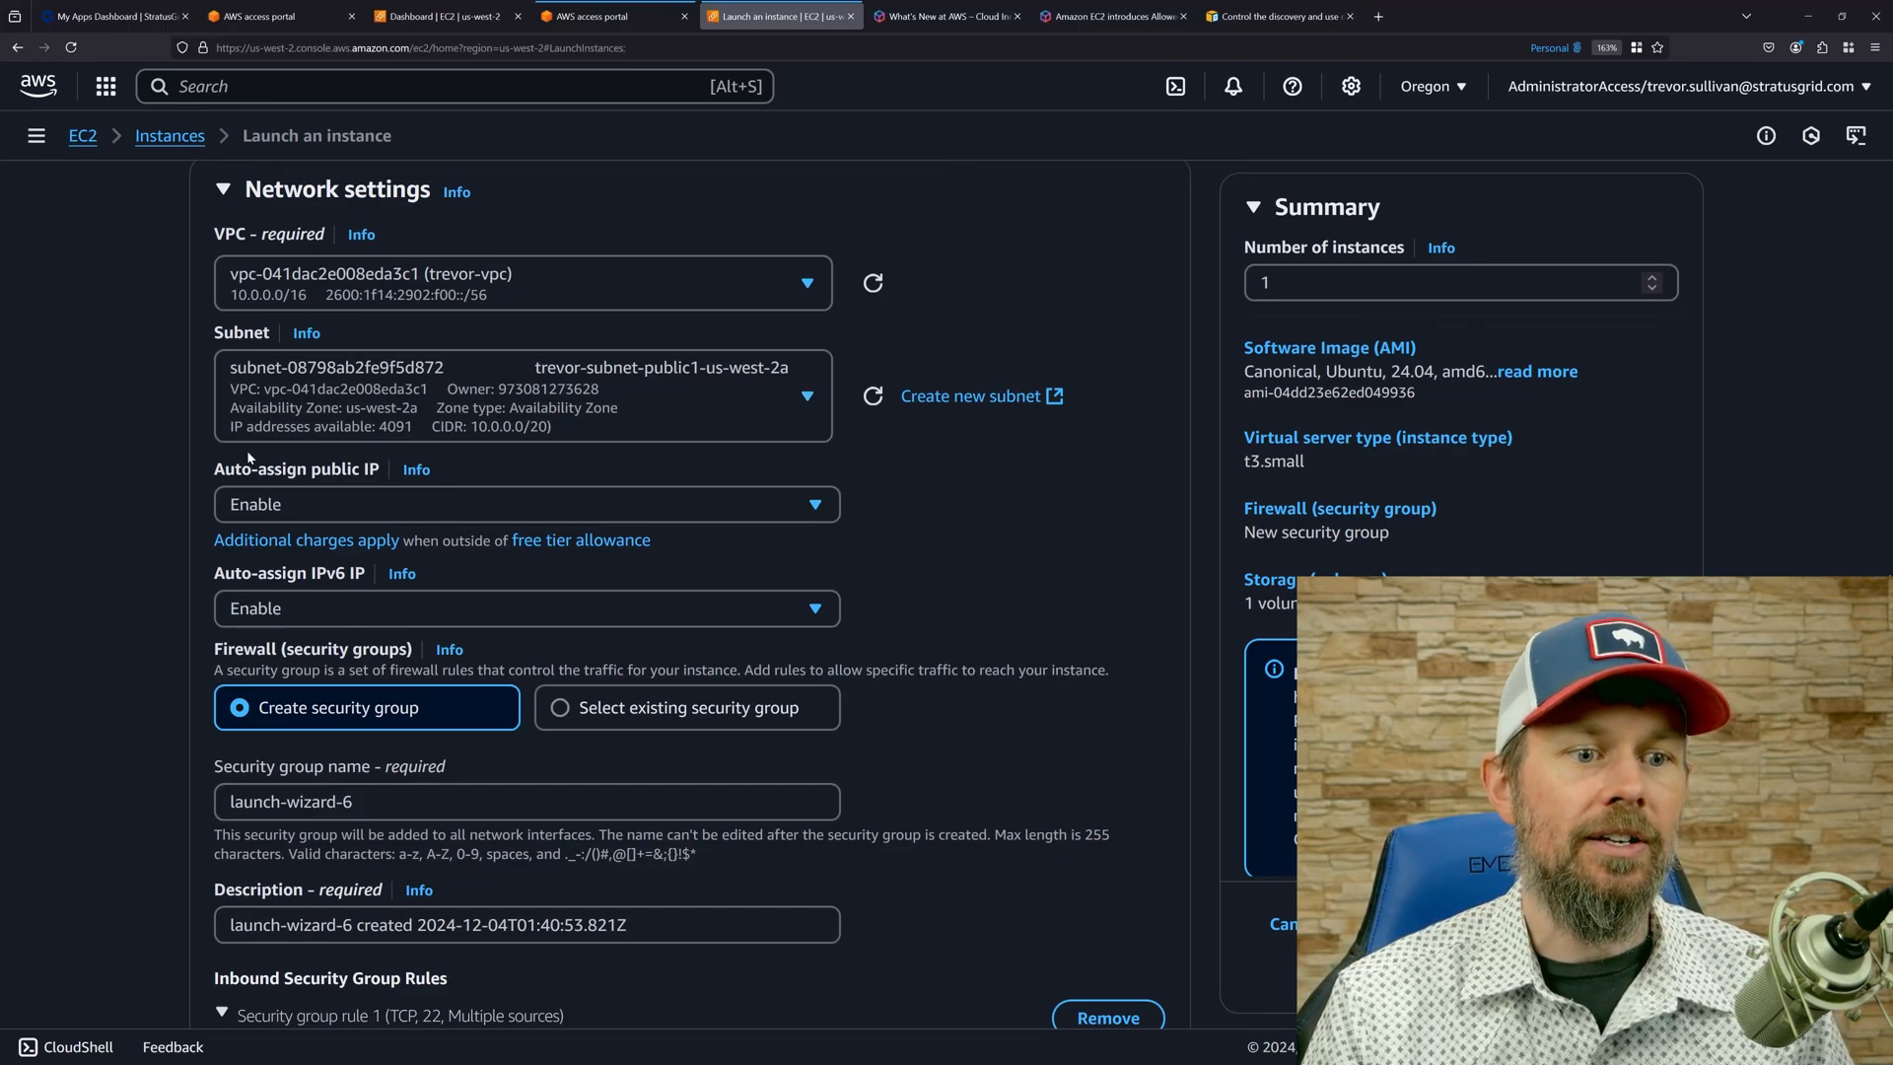
pyautogui.moveTo(253, 469); pyautogui.dragTo(384, 469)
pyautogui.click(360, 473)
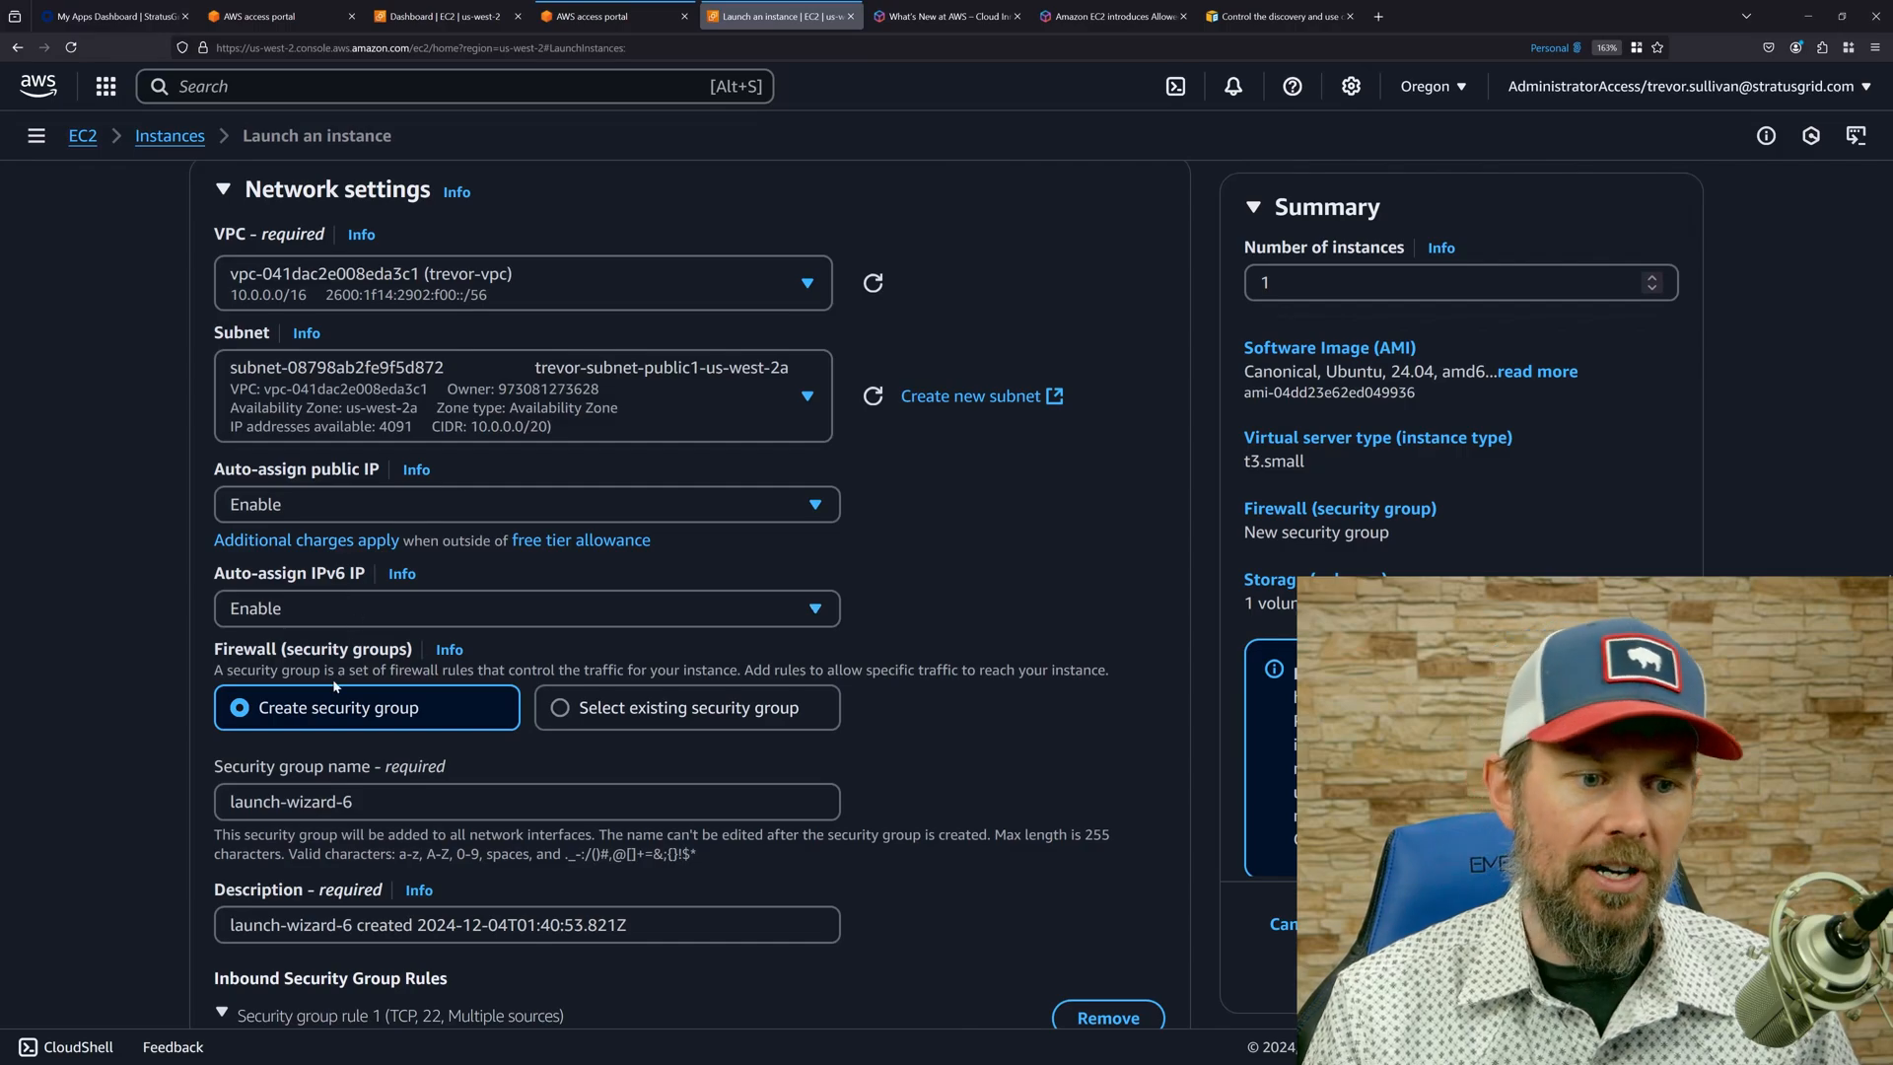
# Use an existing security group for the instance, selecting the one whose name ends in "-ssh".
pyautogui.click(607, 721)
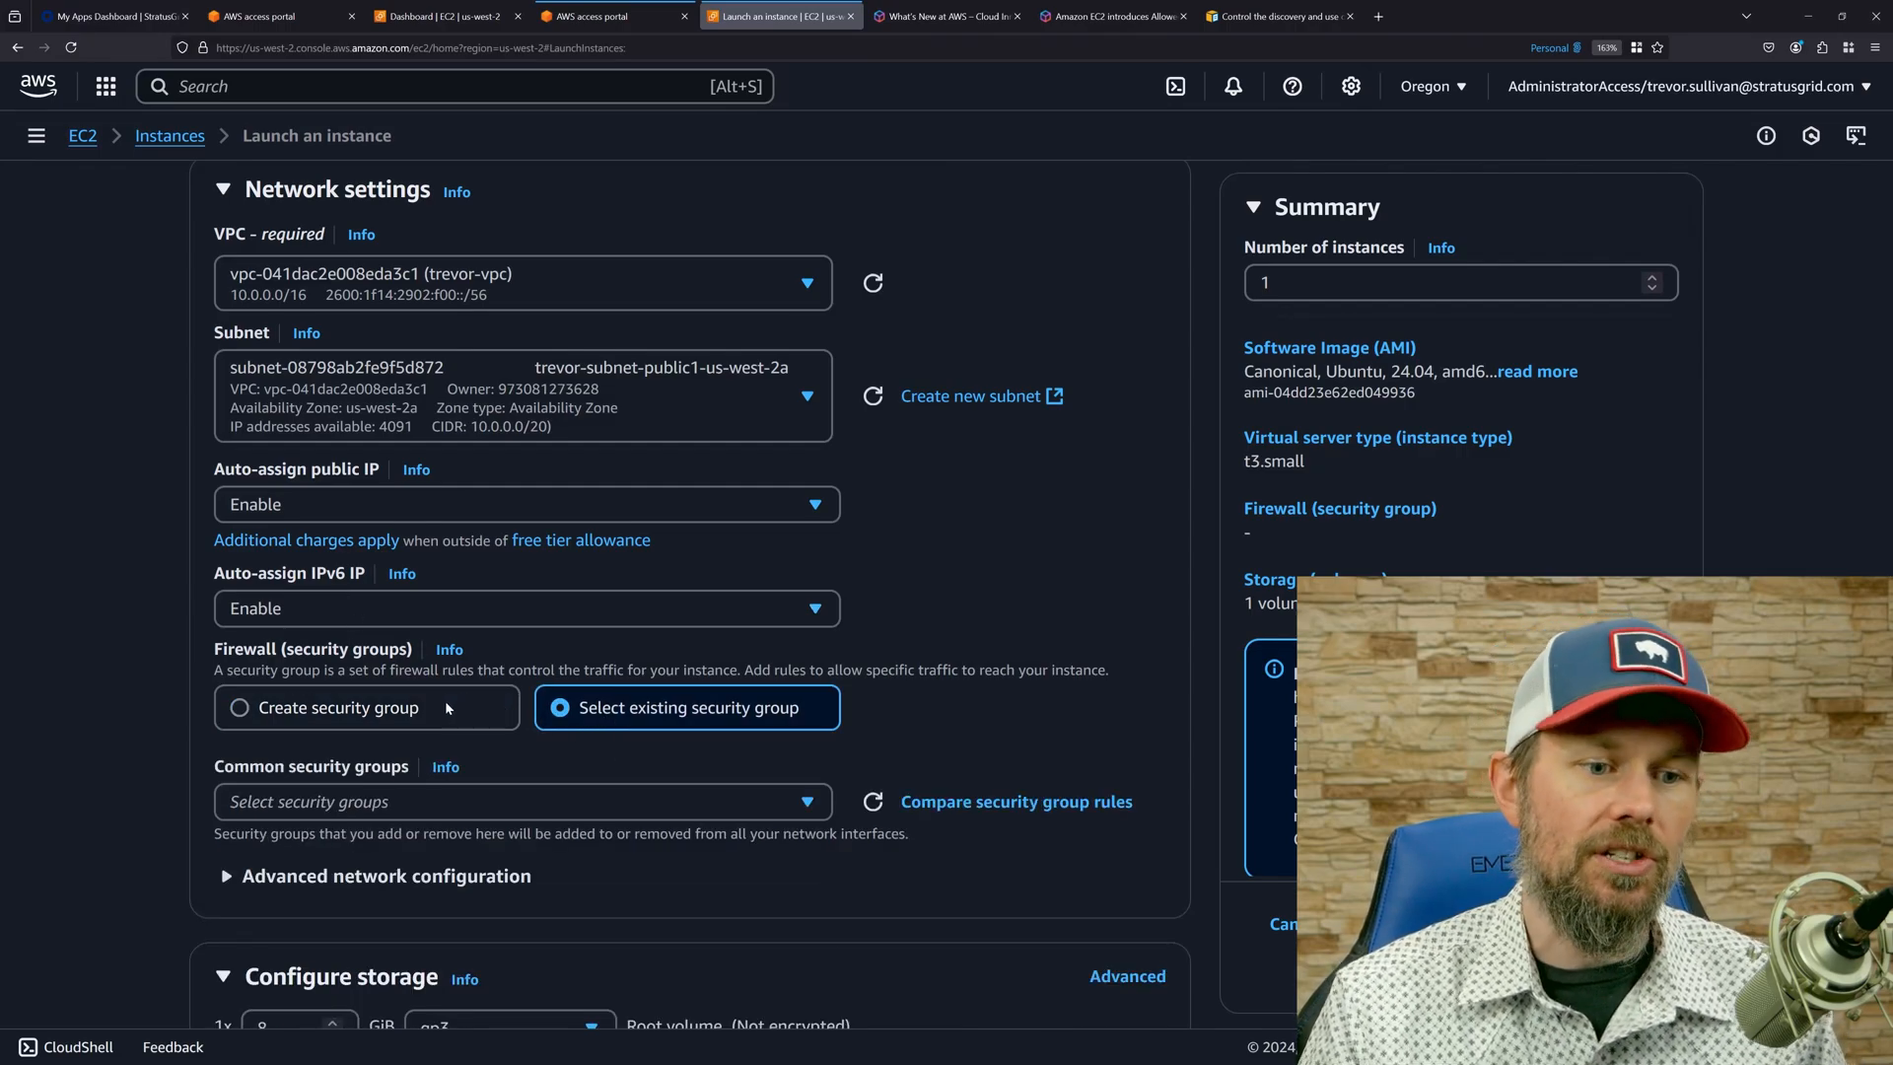
pyautogui.click(405, 791)
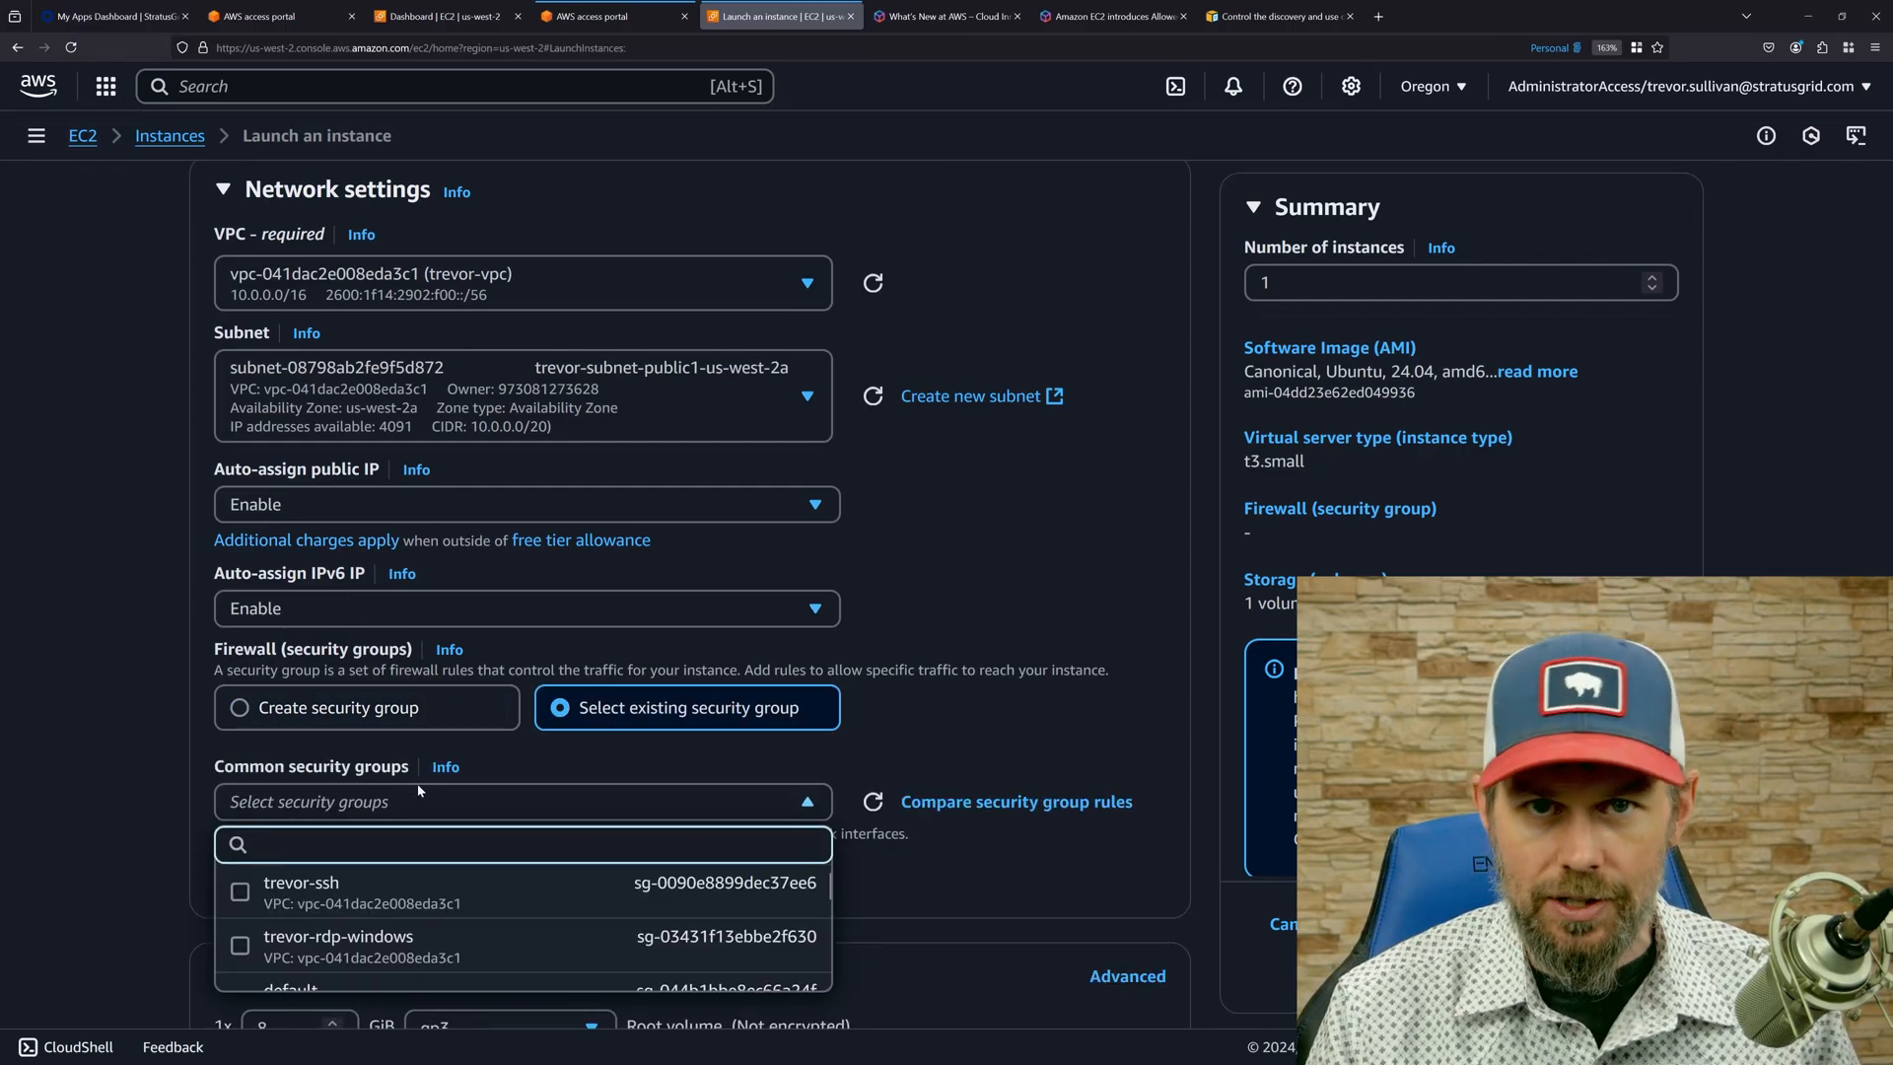
pyautogui.click(301, 892)
# Attach the IAM instance profile ending in "-devserver" under the advanced details, and briefly highlight the IAM instance profile label.
pyautogui.scroll(-1, 264, 824)
pyautogui.scroll(-4, 264, 824)
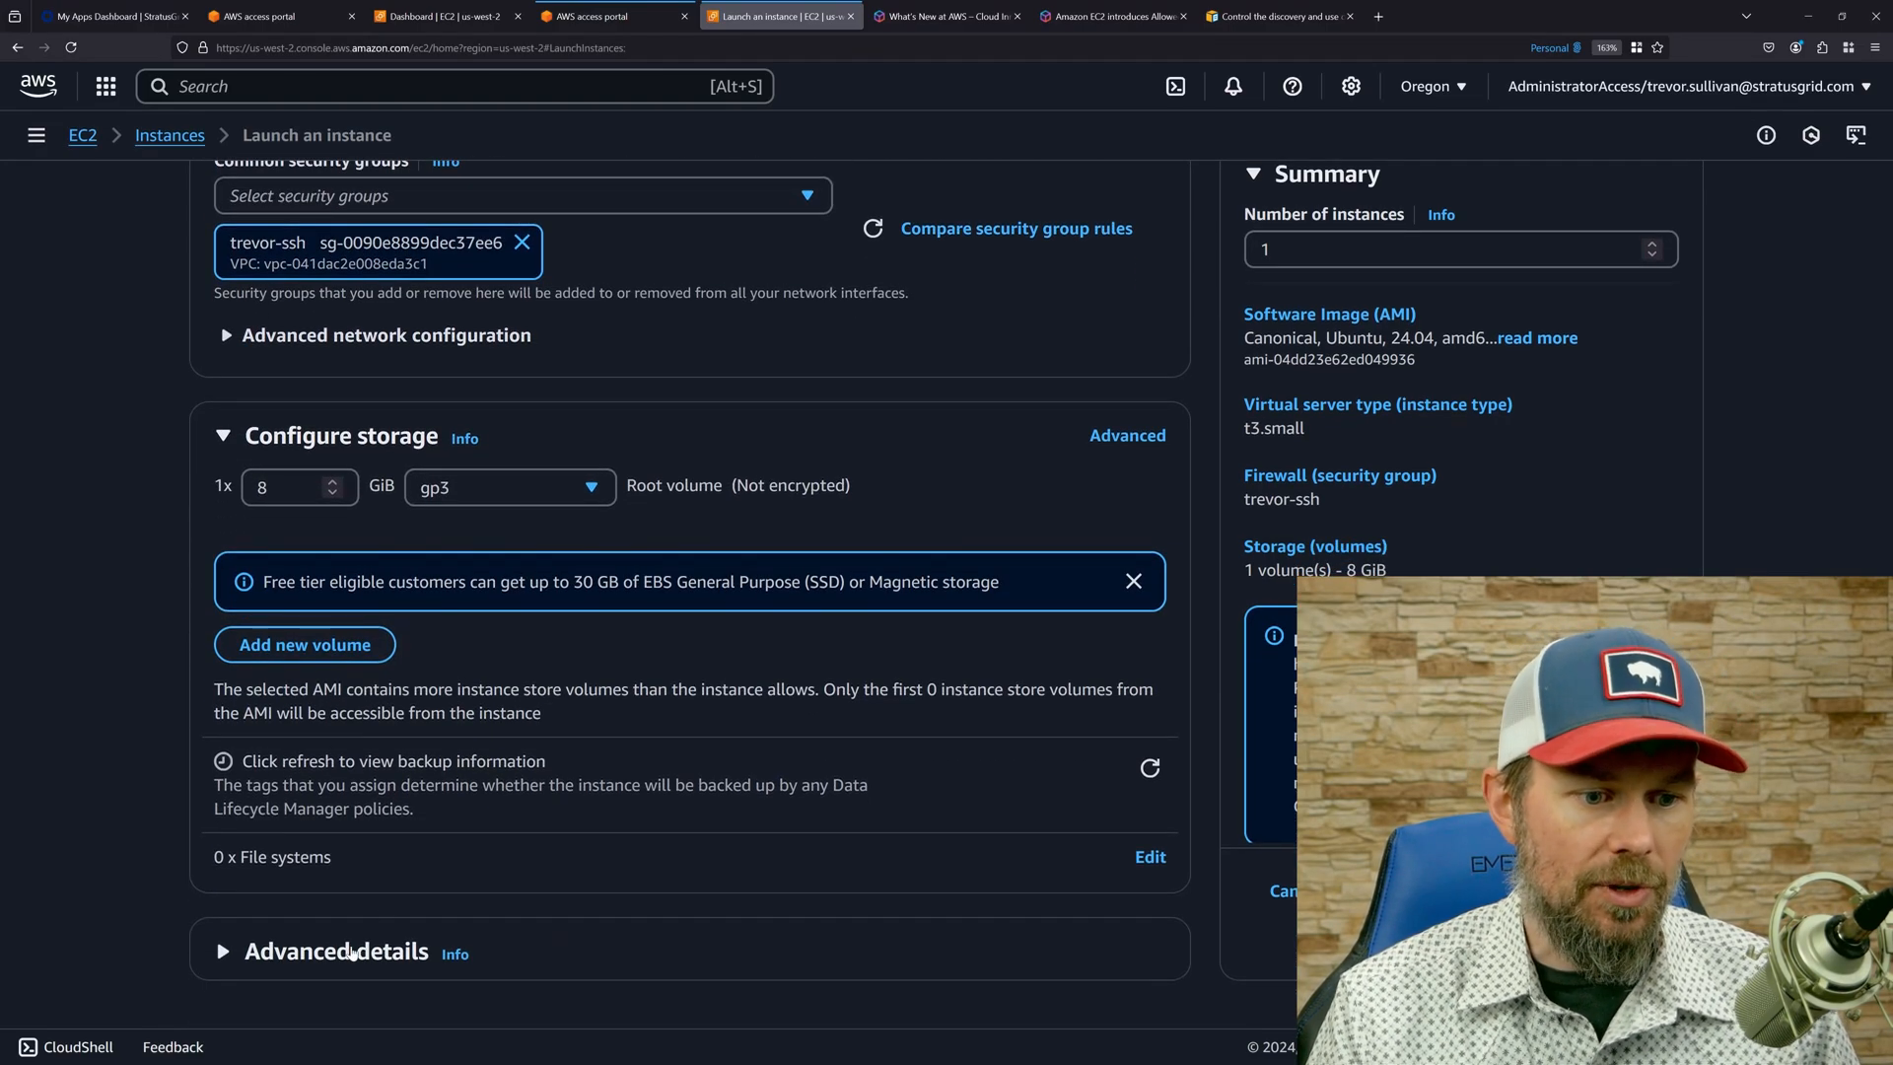
pyautogui.click(352, 951)
pyautogui.scroll(-6, 233, 643)
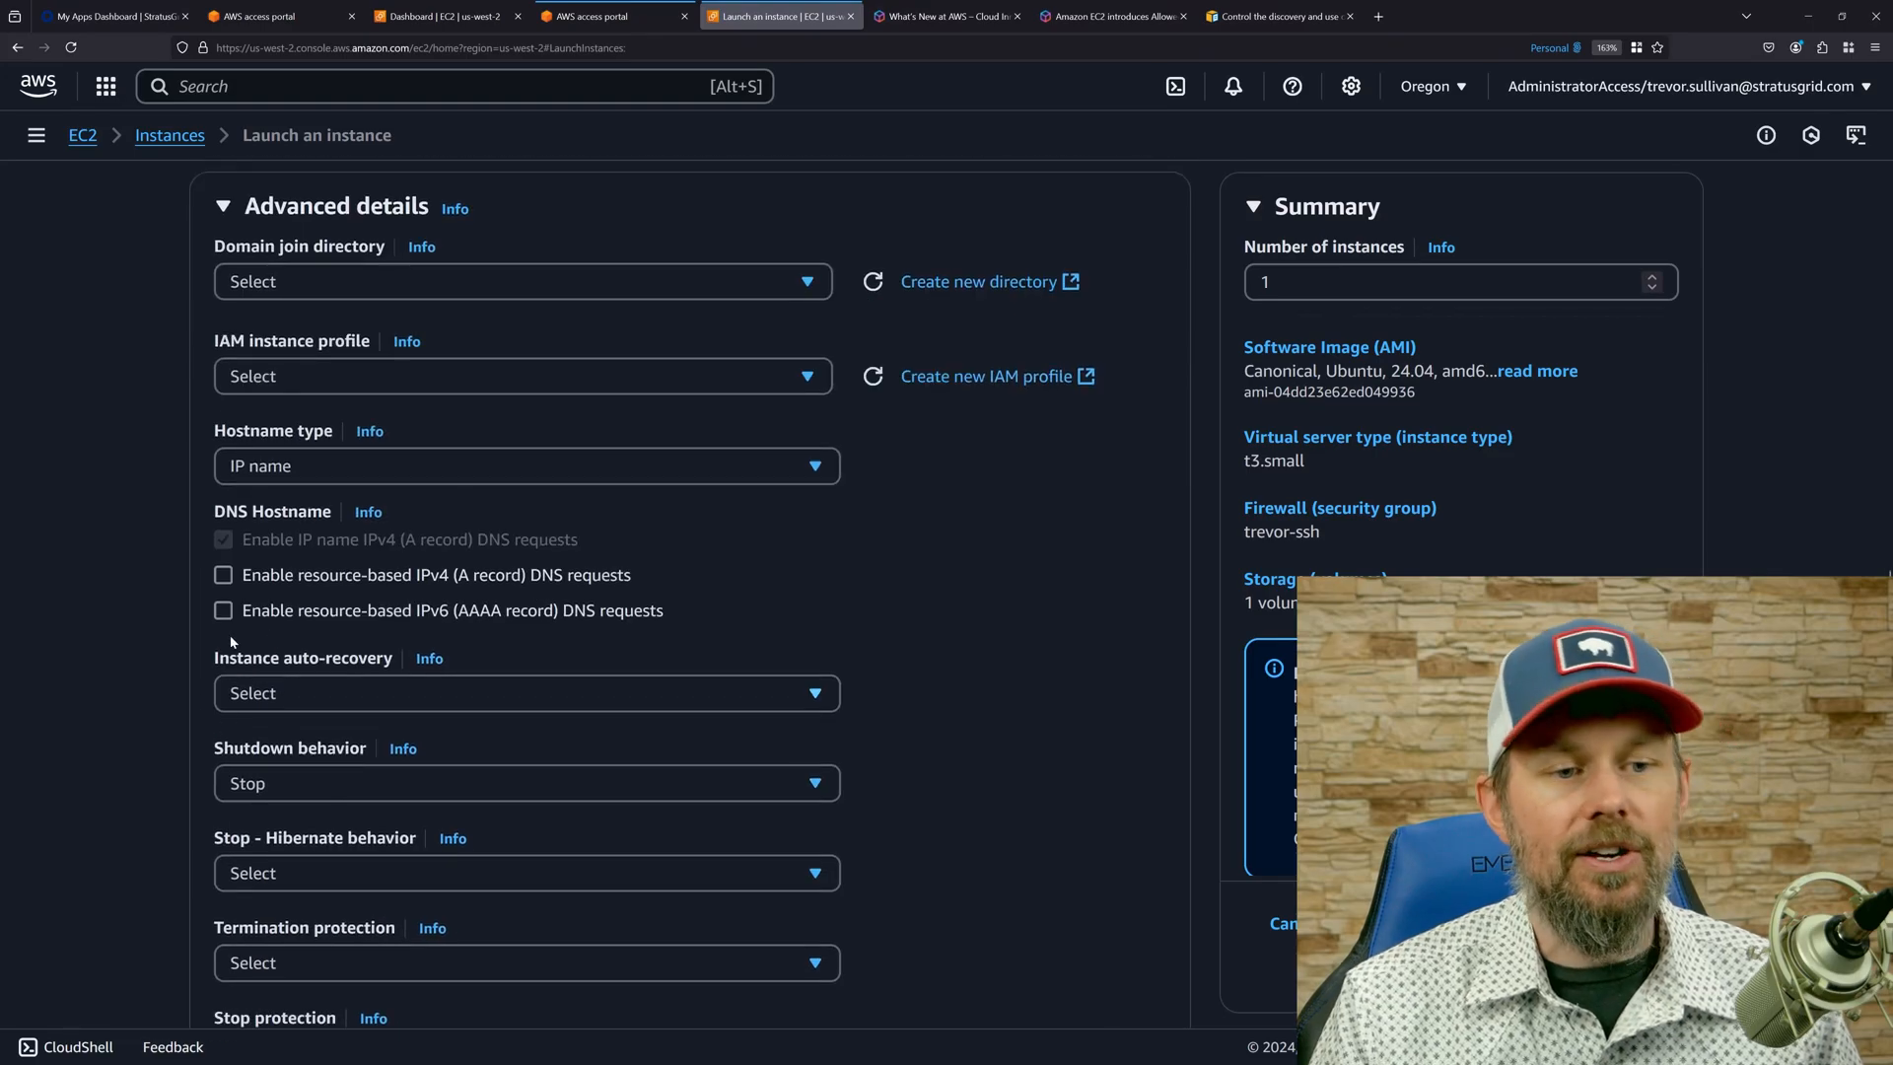
pyautogui.click(354, 377)
pyautogui.write('trev')
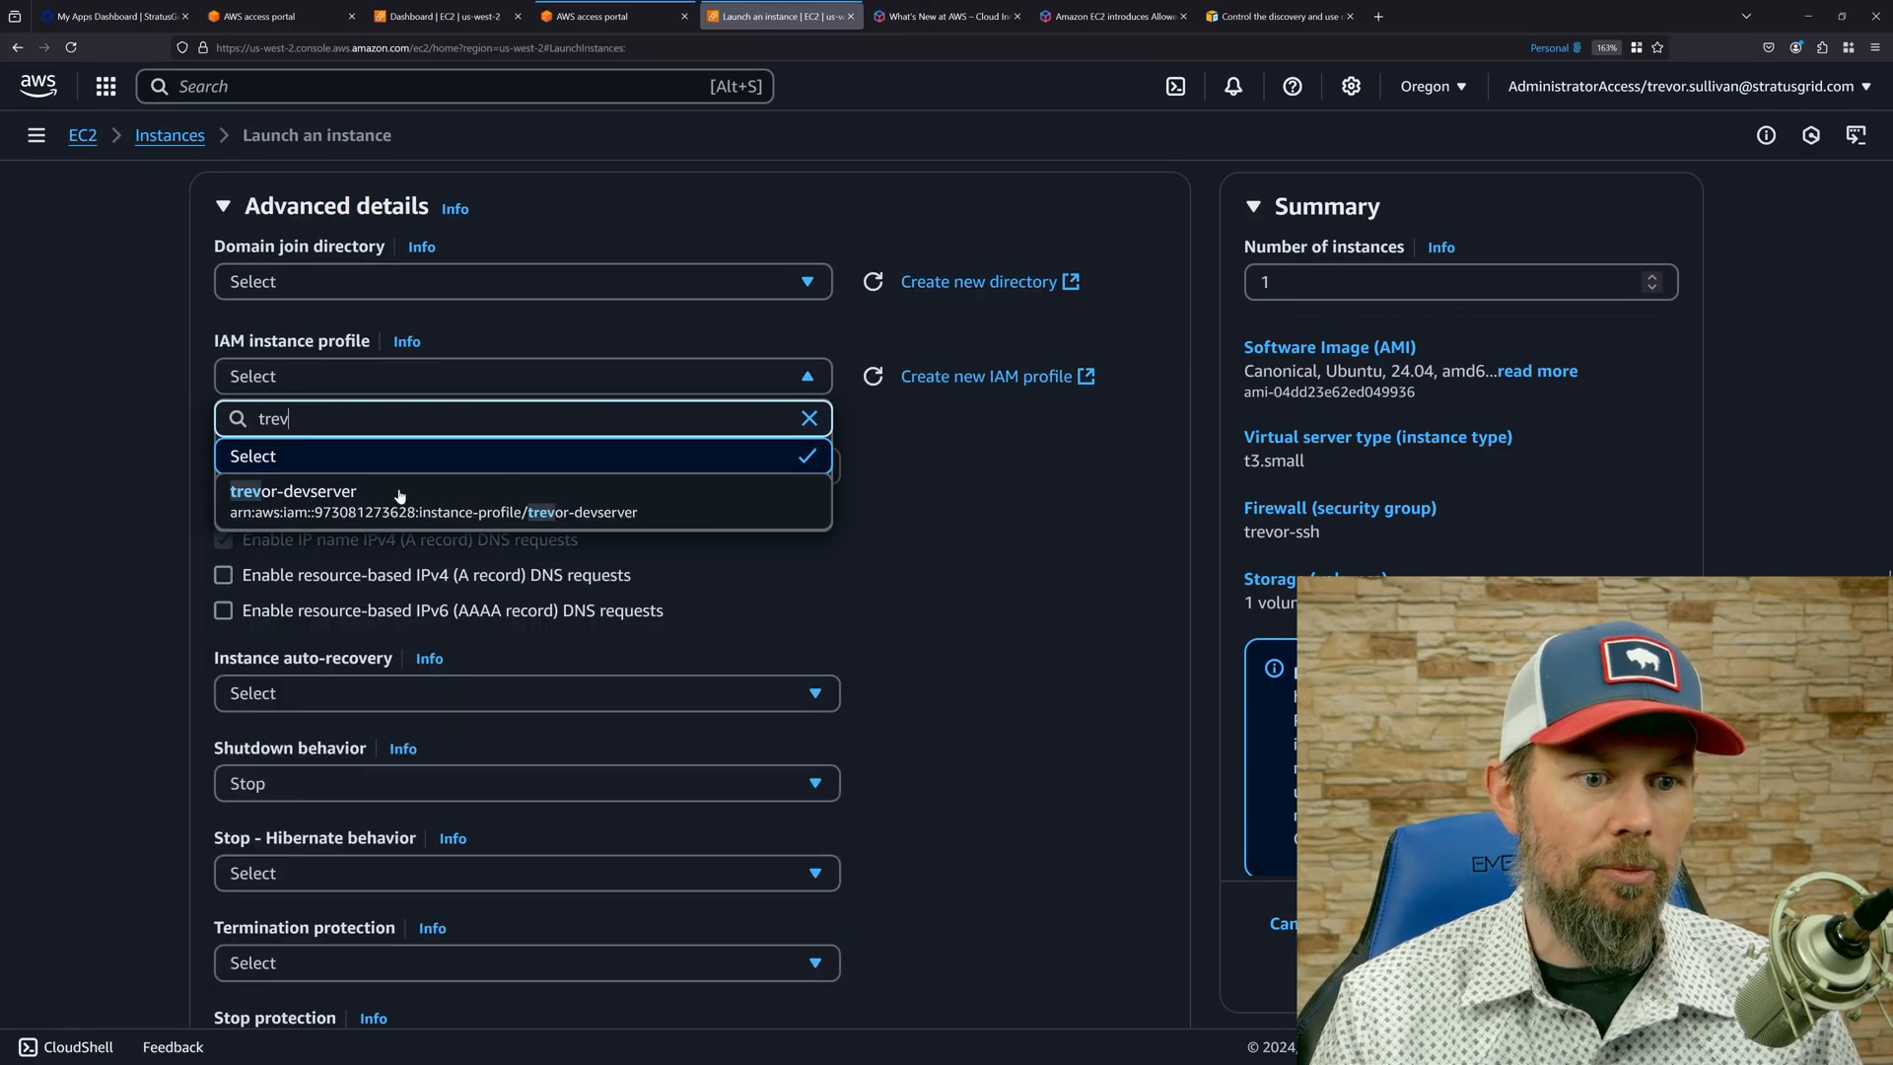
pyautogui.click(382, 508)
pyautogui.moveTo(232, 341); pyautogui.dragTo(422, 343)
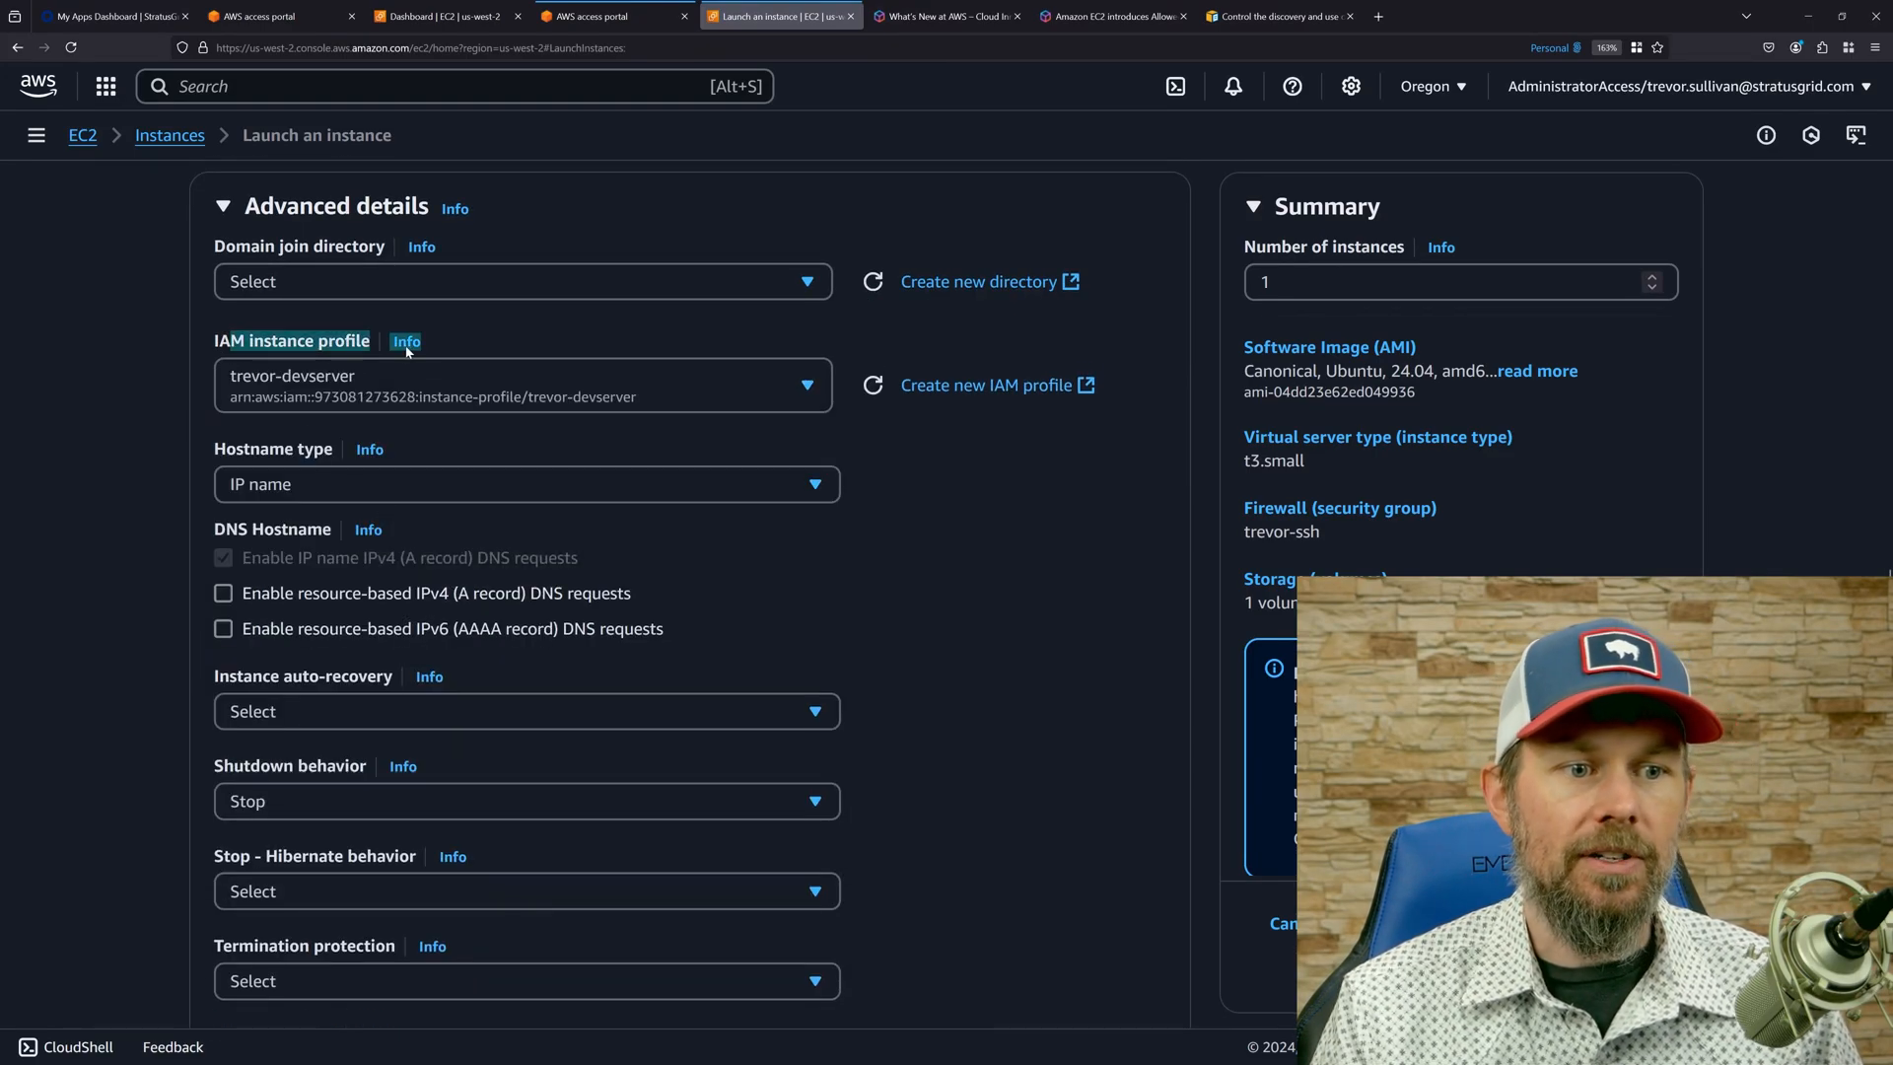
pyautogui.click(351, 342)
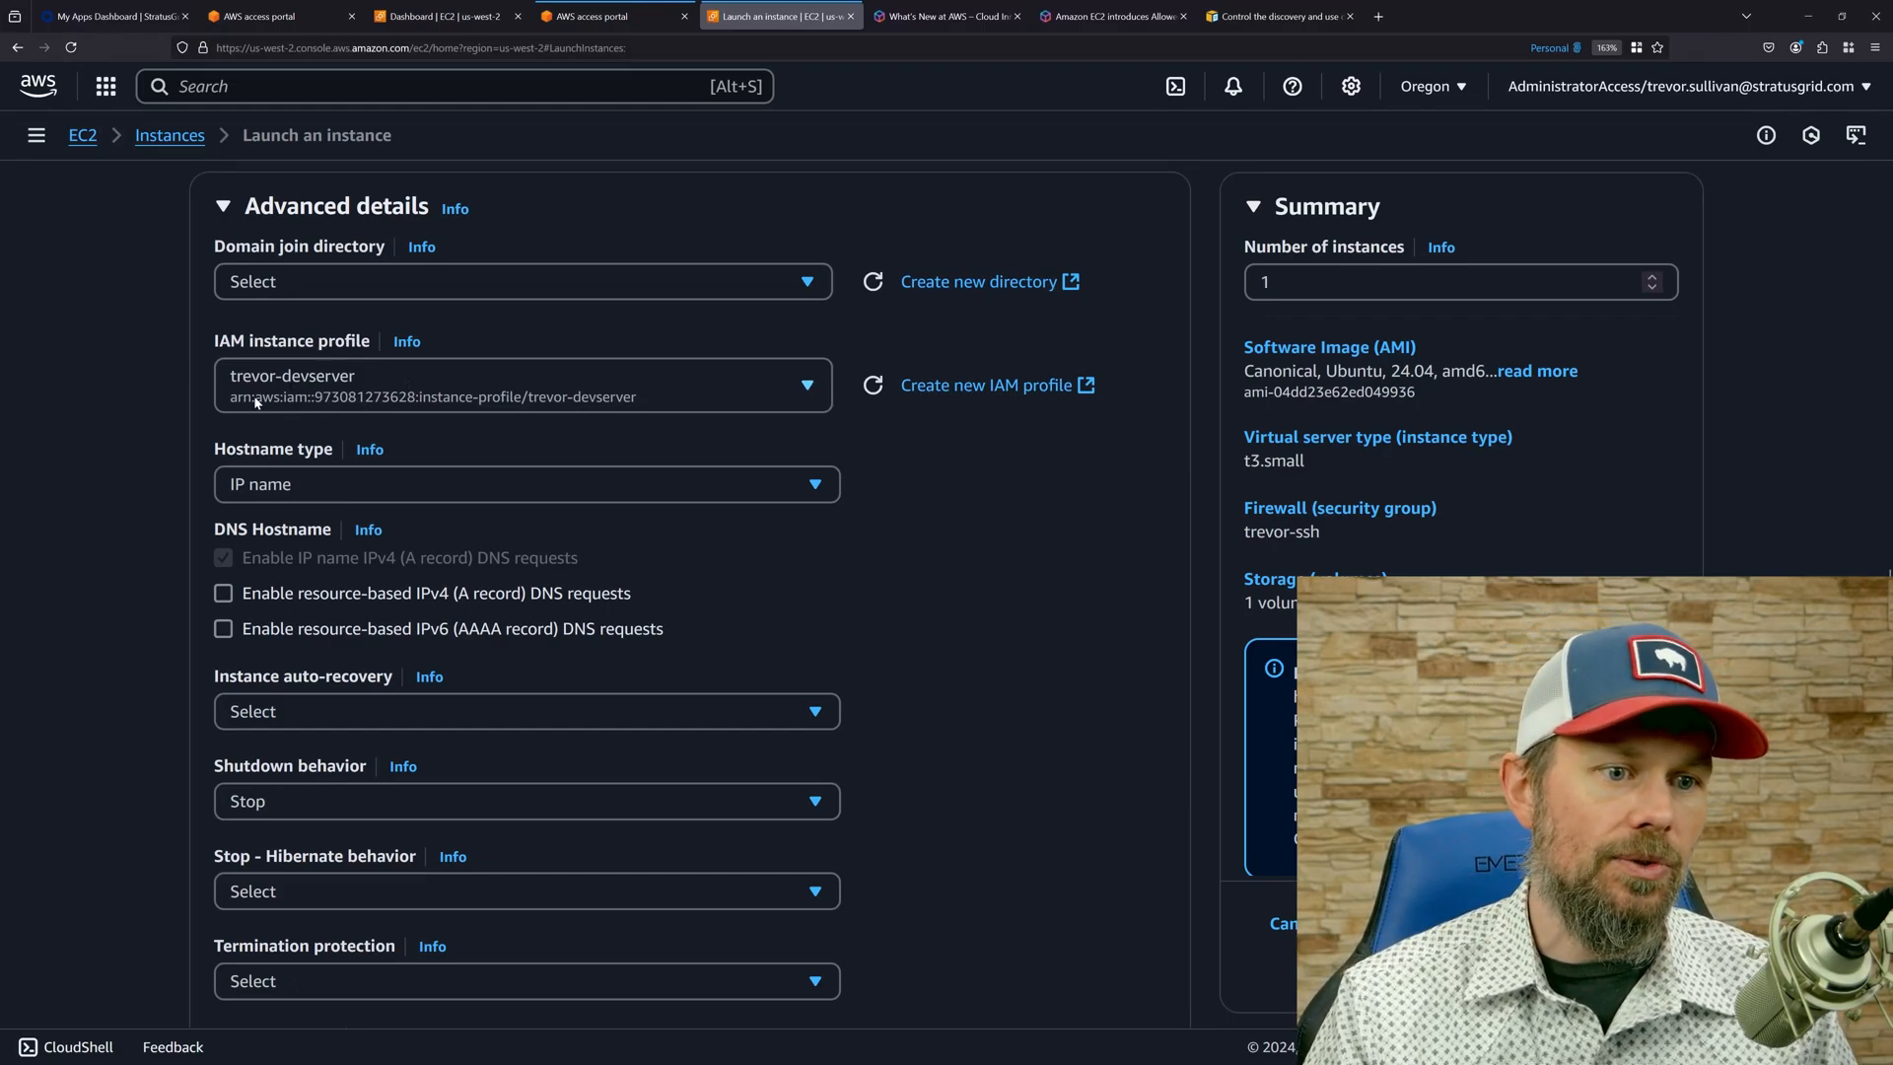
# Choose the Spot instances purchasing option and customize it with a One-time request type.
pyautogui.scroll(-5, 160, 473)
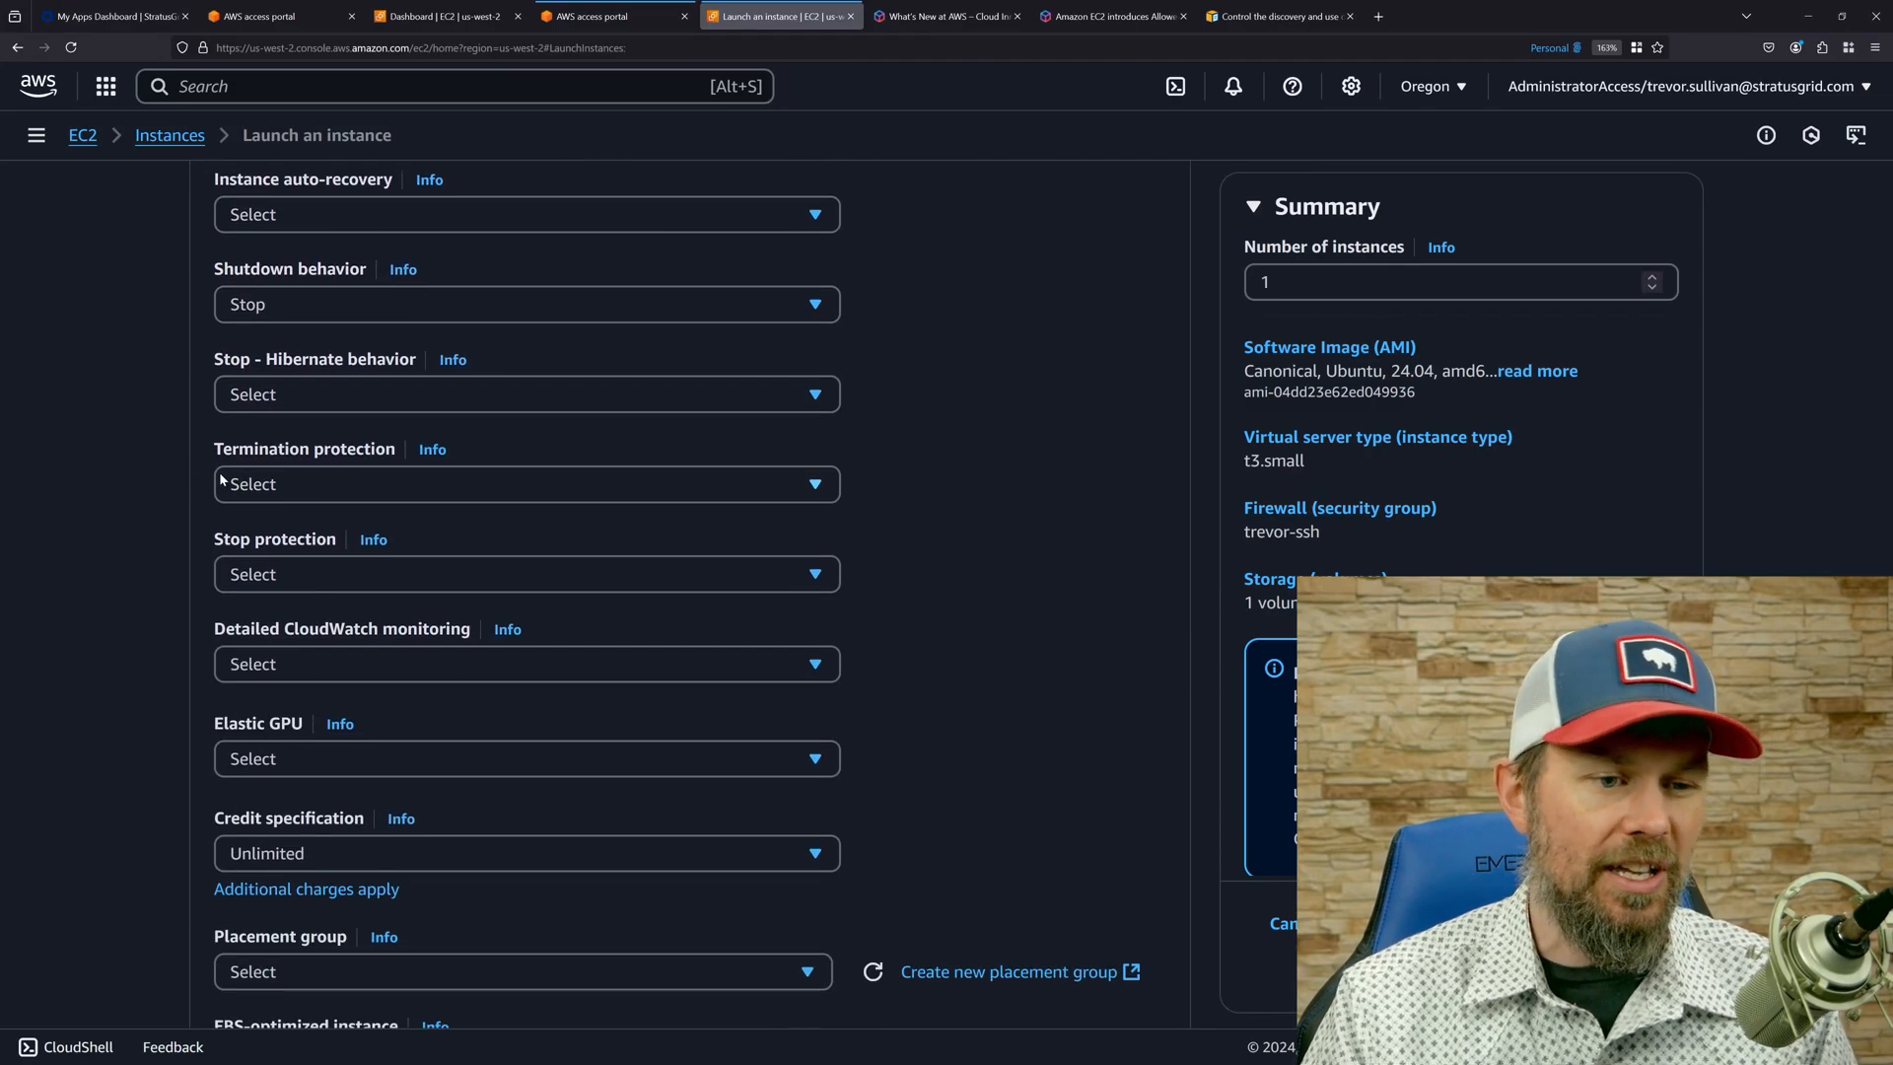
pyautogui.scroll(-10, 221, 480)
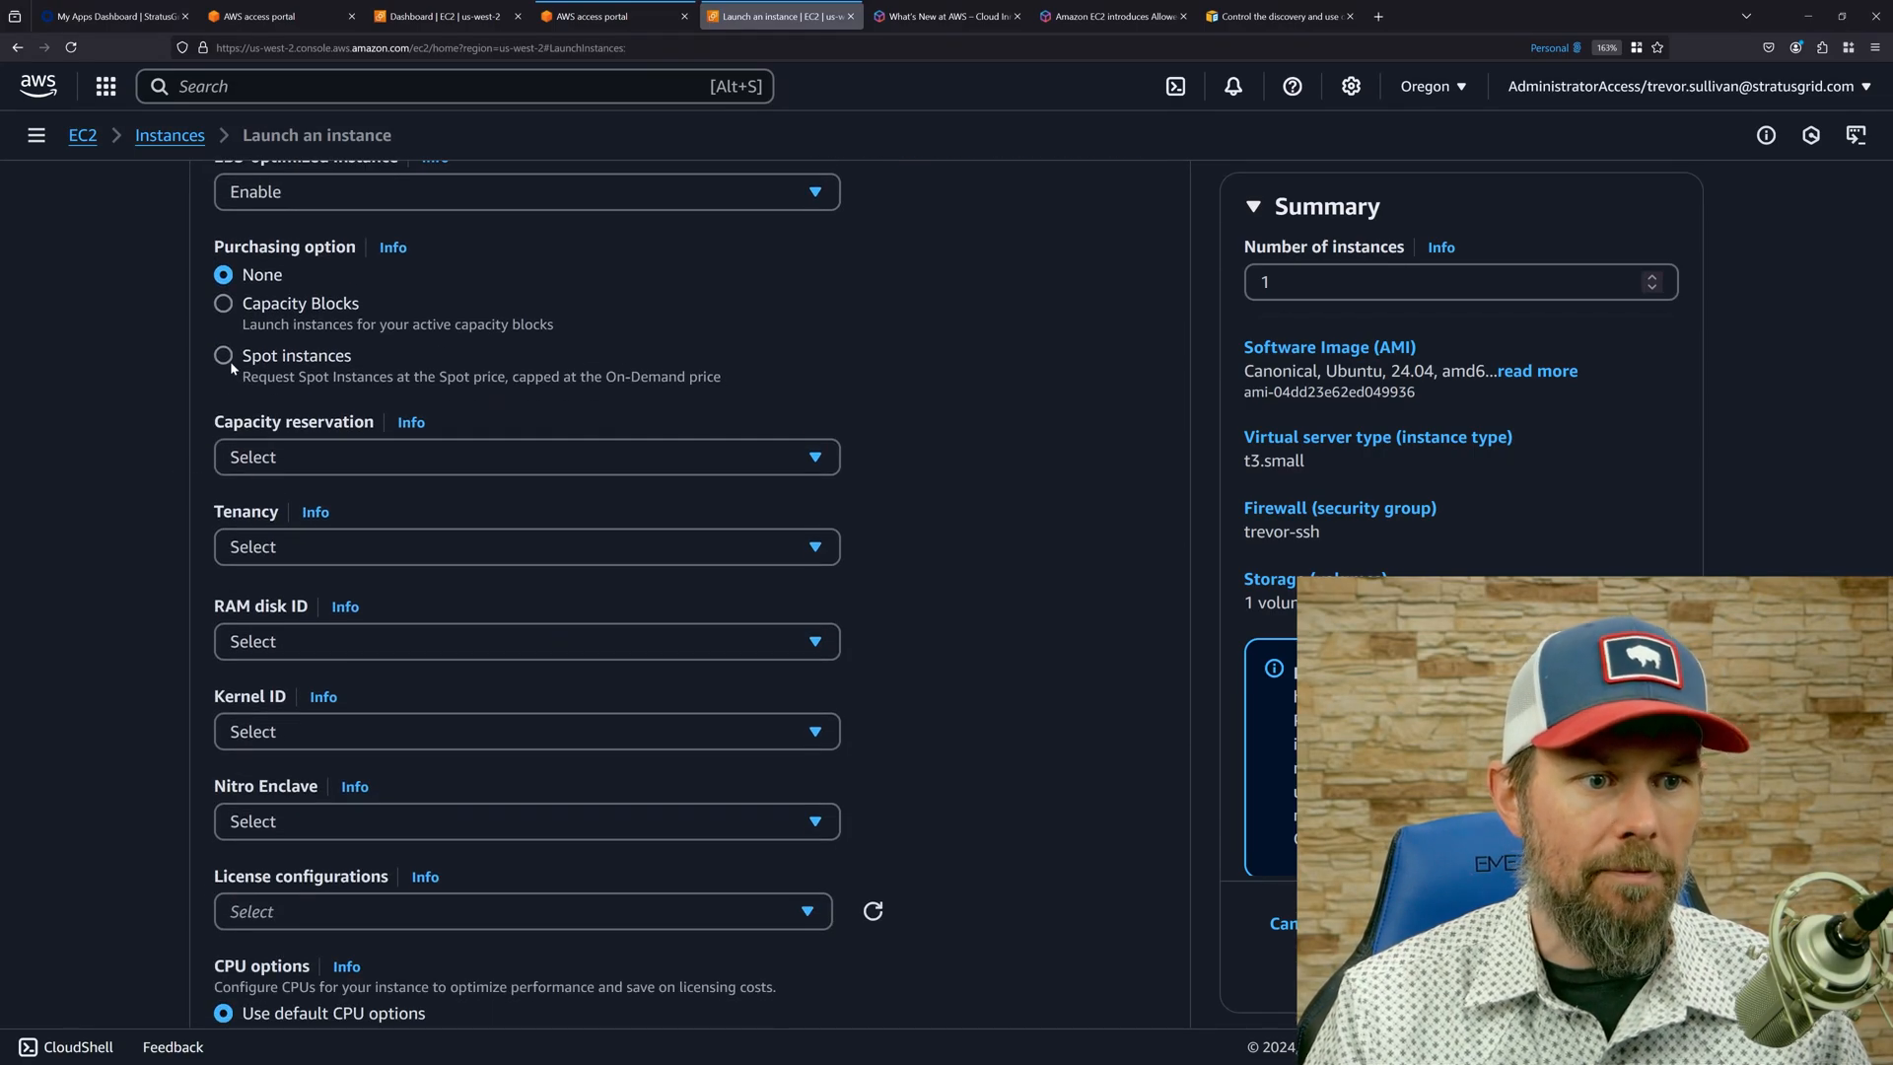
pyautogui.click(224, 356)
pyautogui.click(321, 418)
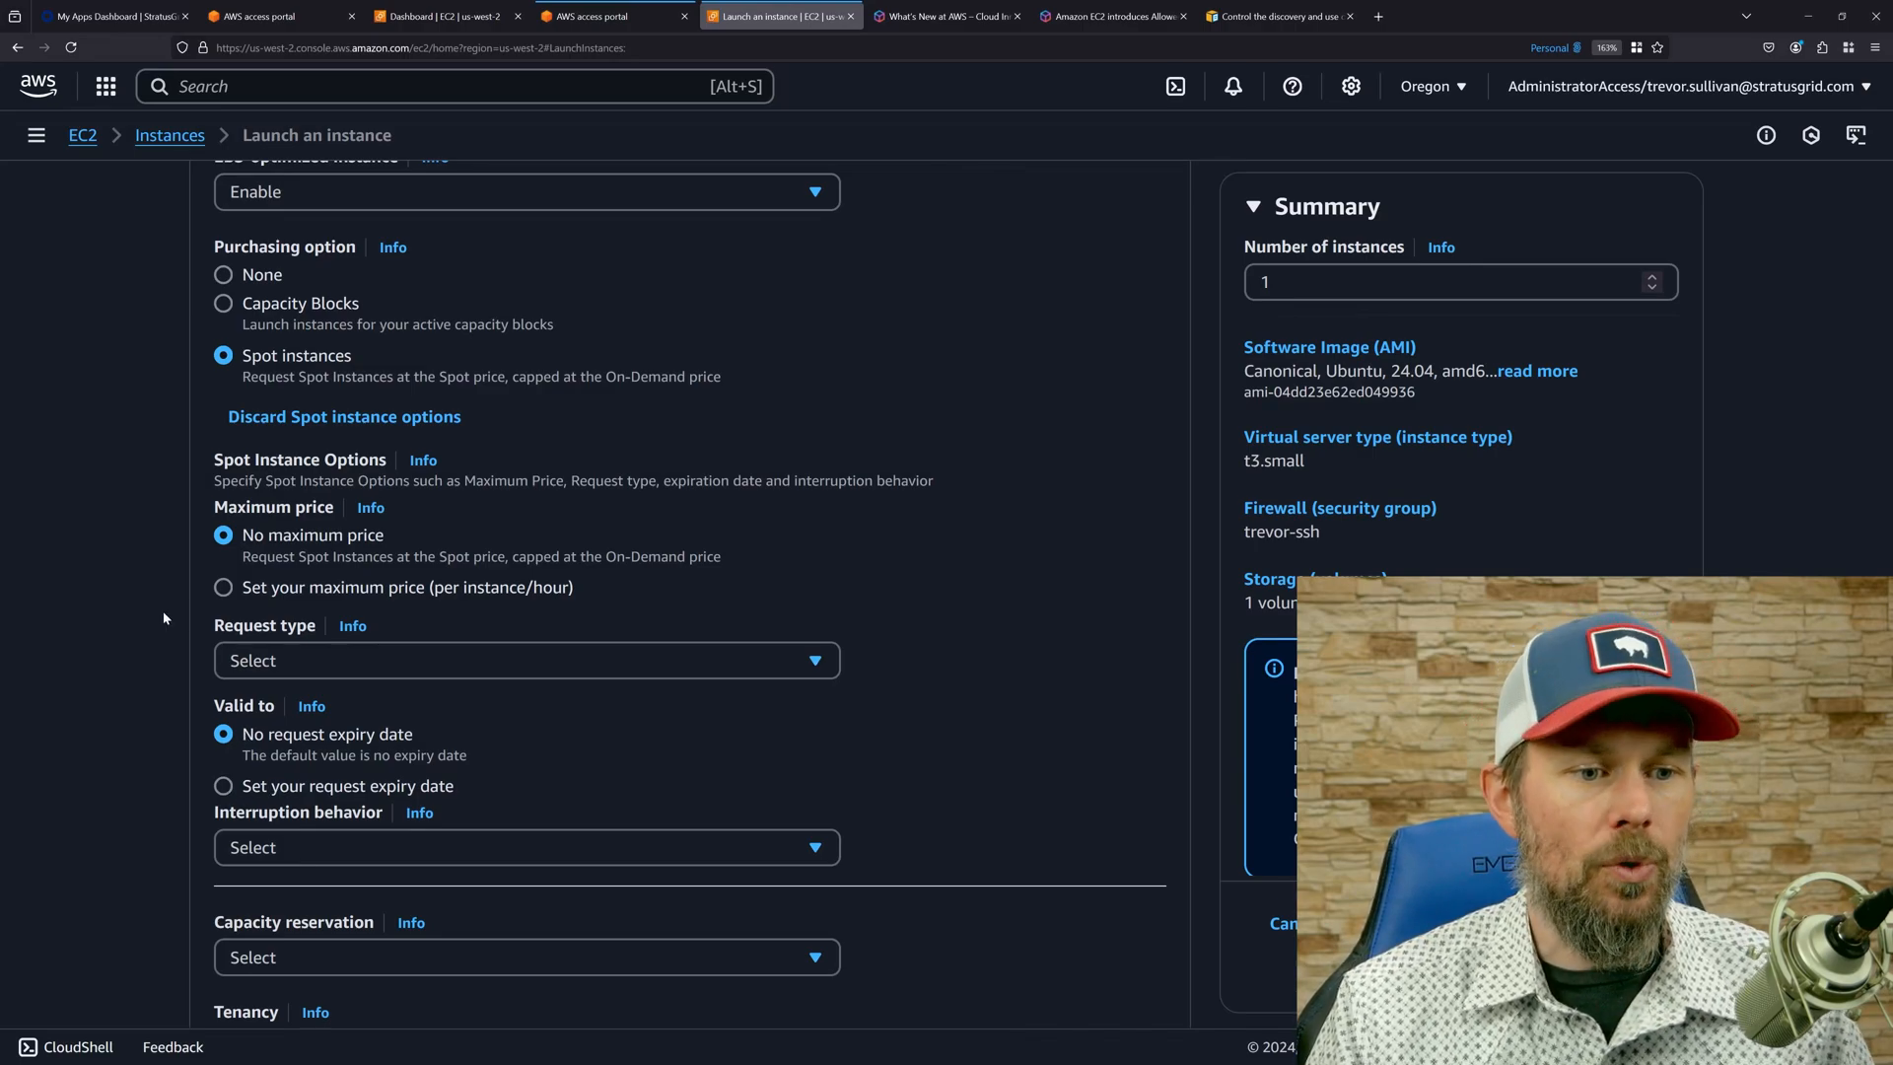
pyautogui.scroll(-2, 164, 618)
pyautogui.click(301, 724)
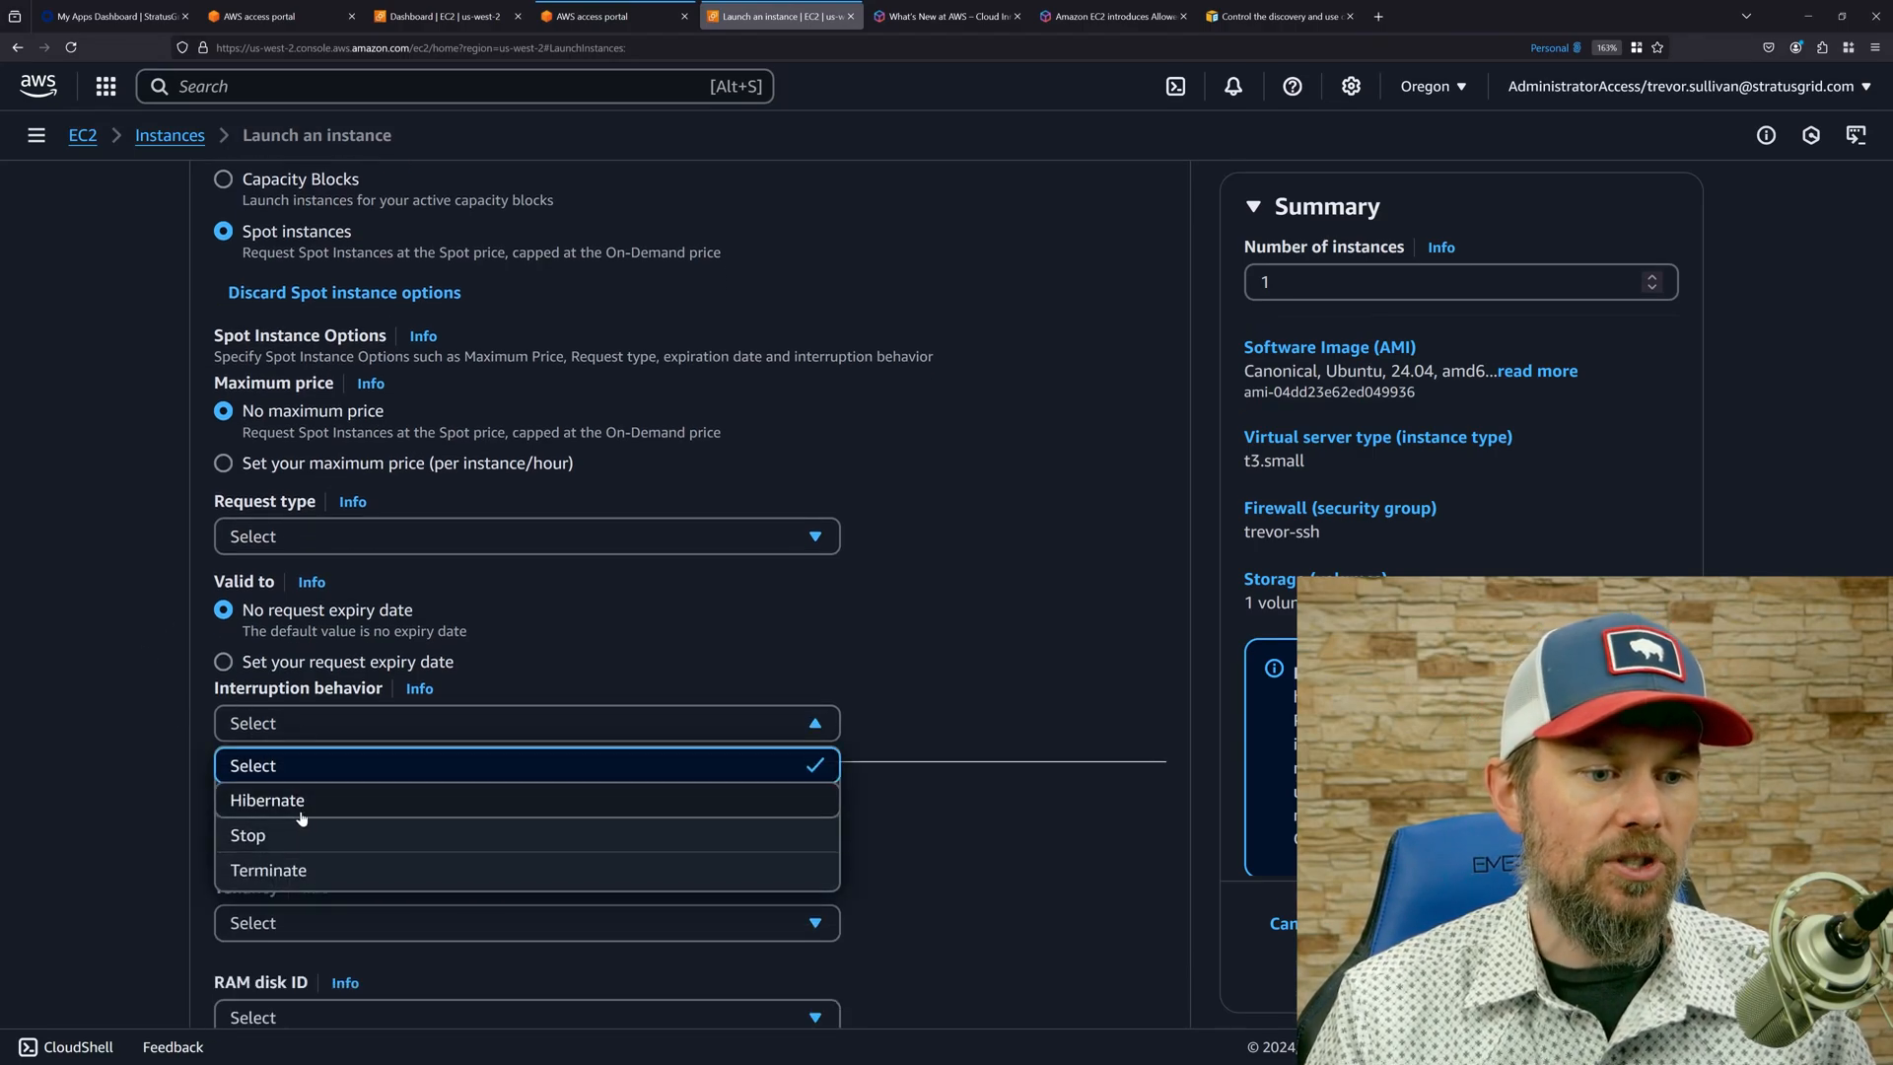
pyautogui.click(281, 537)
pyautogui.click(276, 613)
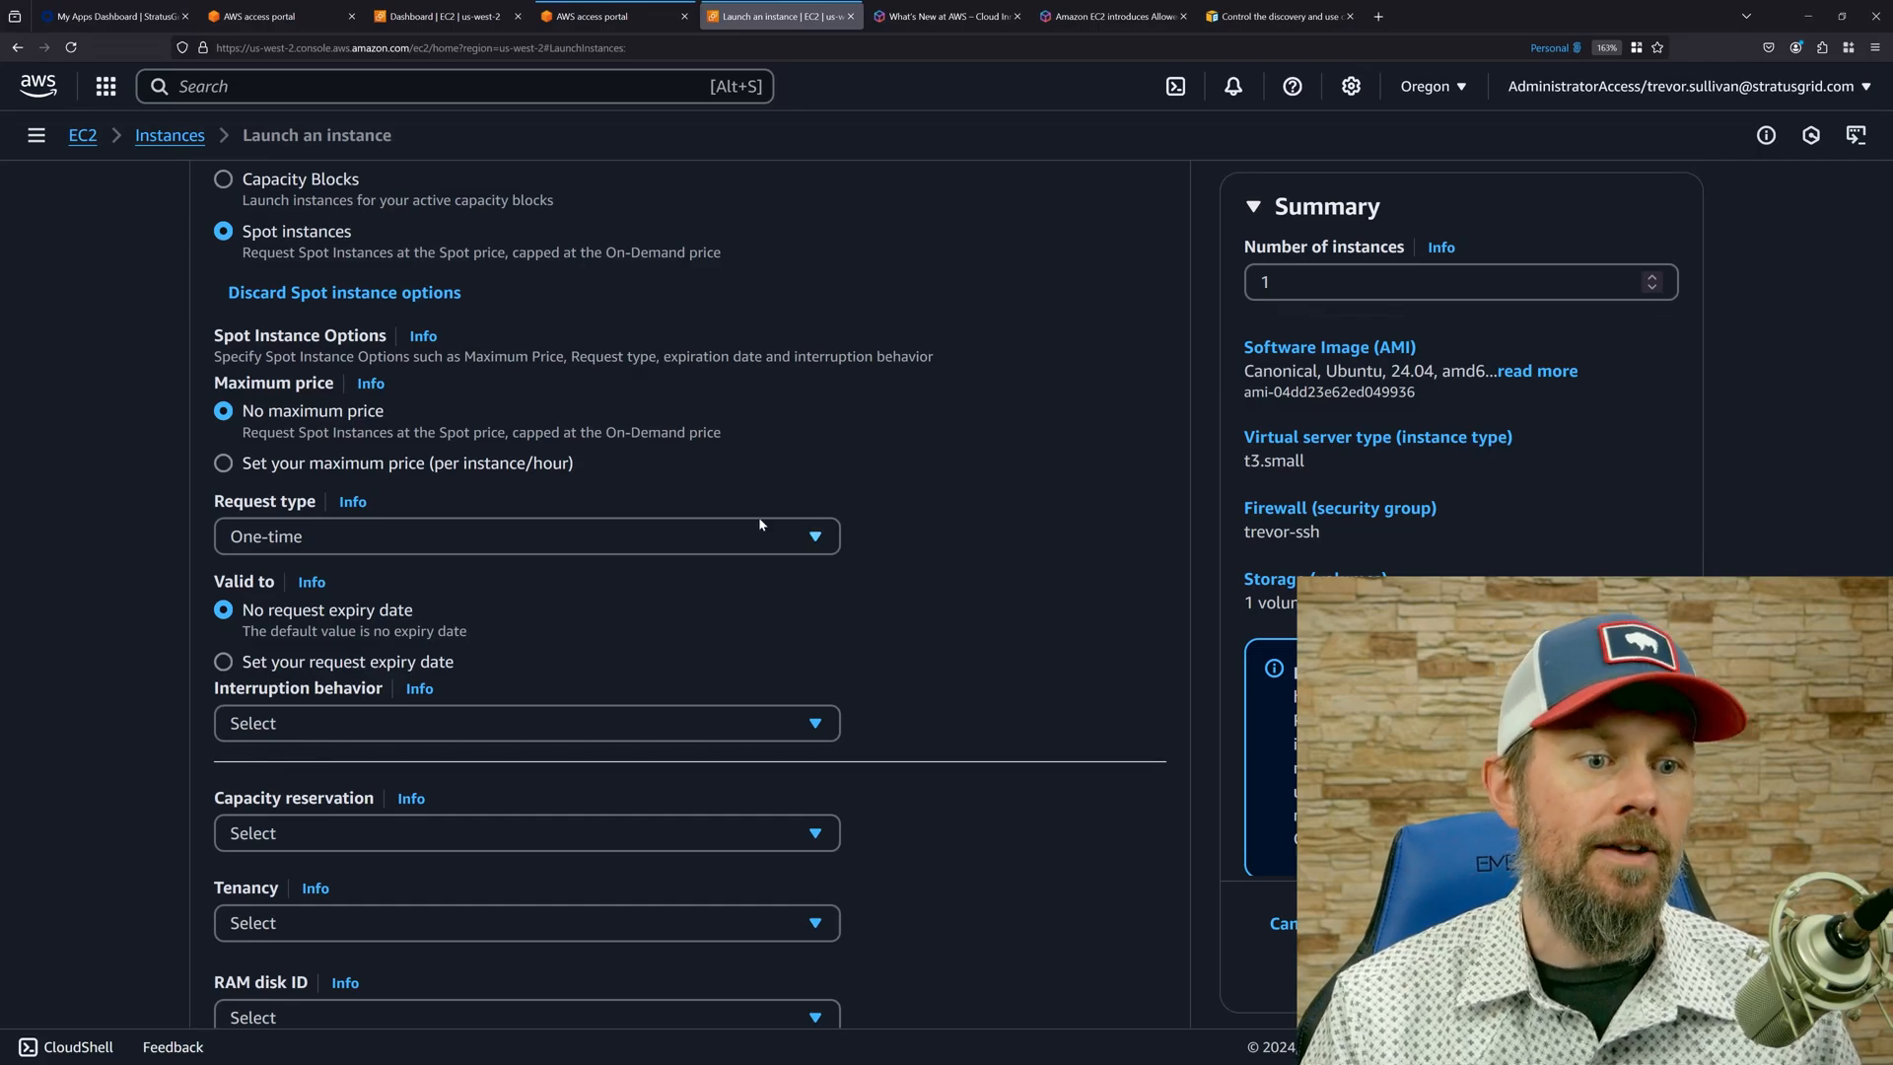
# Launch the configured instance and show the EC2 instances list in full screen.
pyautogui.scroll(-8, 996, 522)
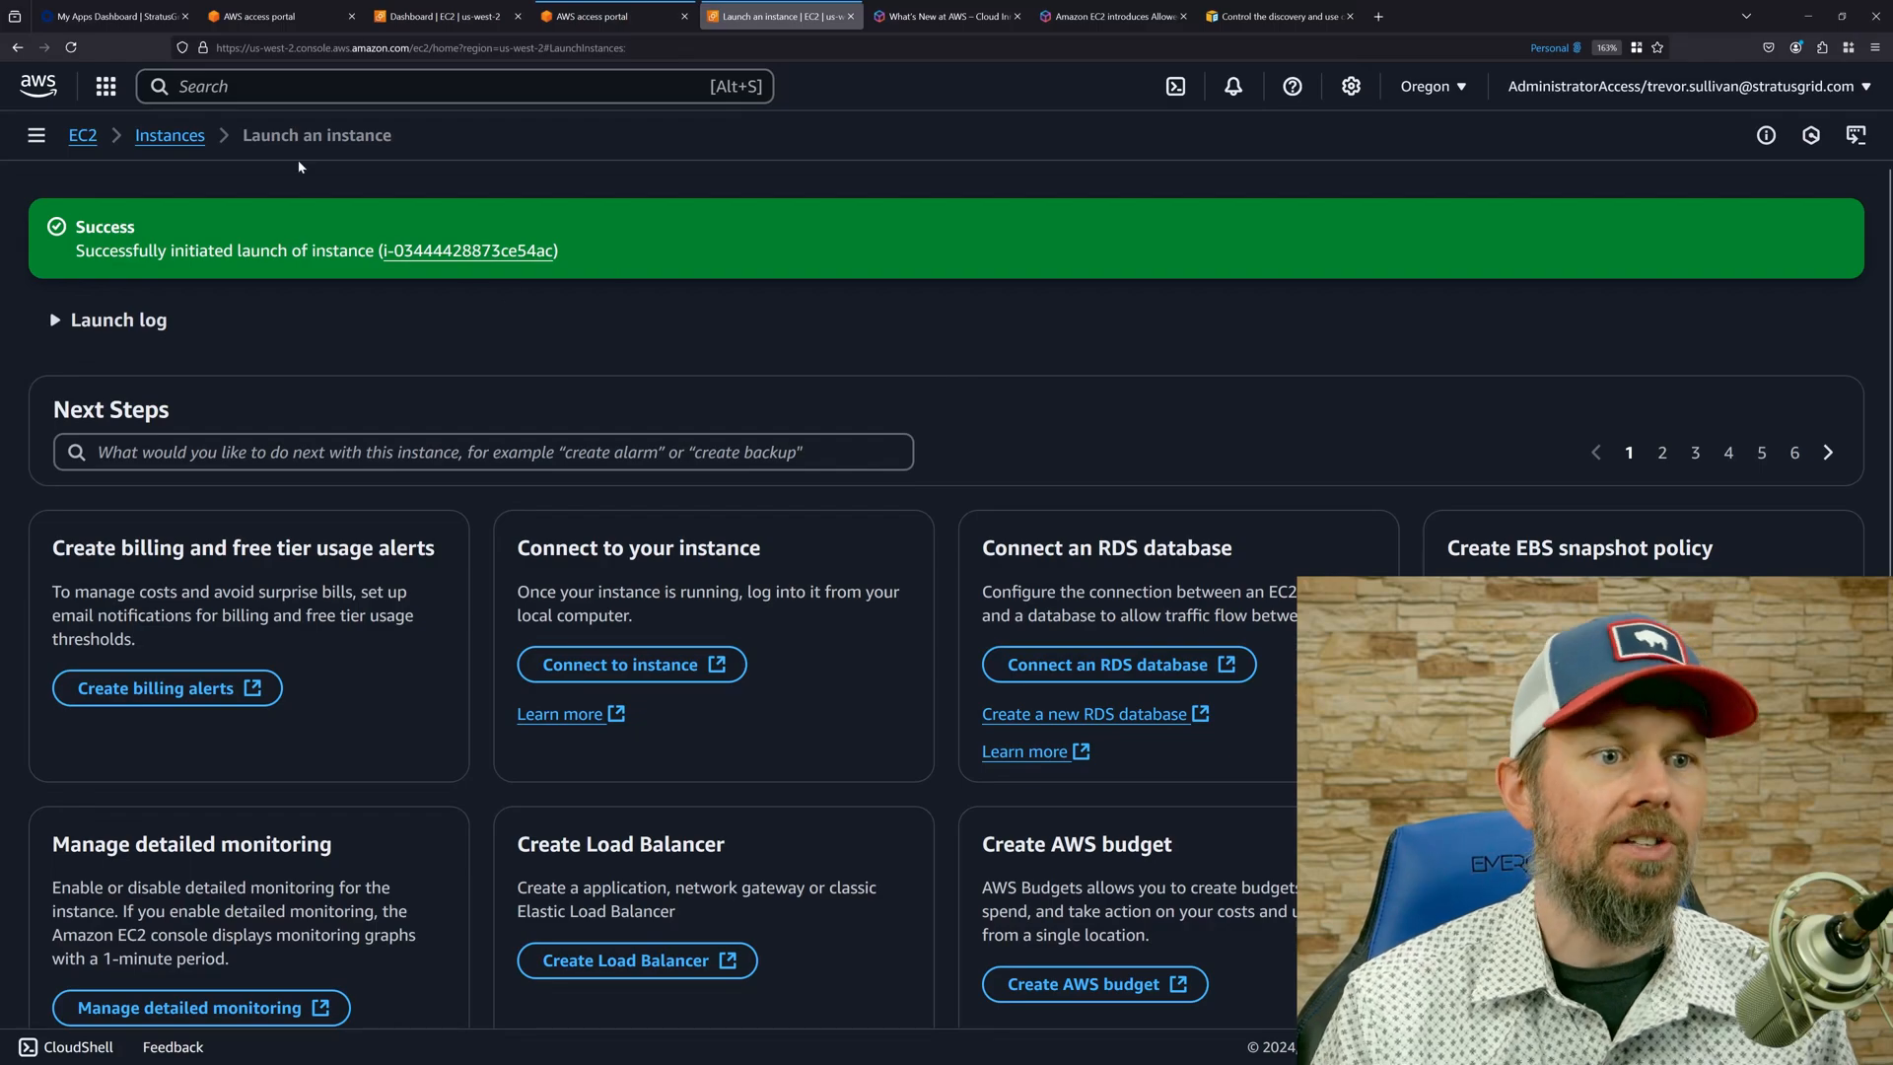
pyautogui.click(192, 135)
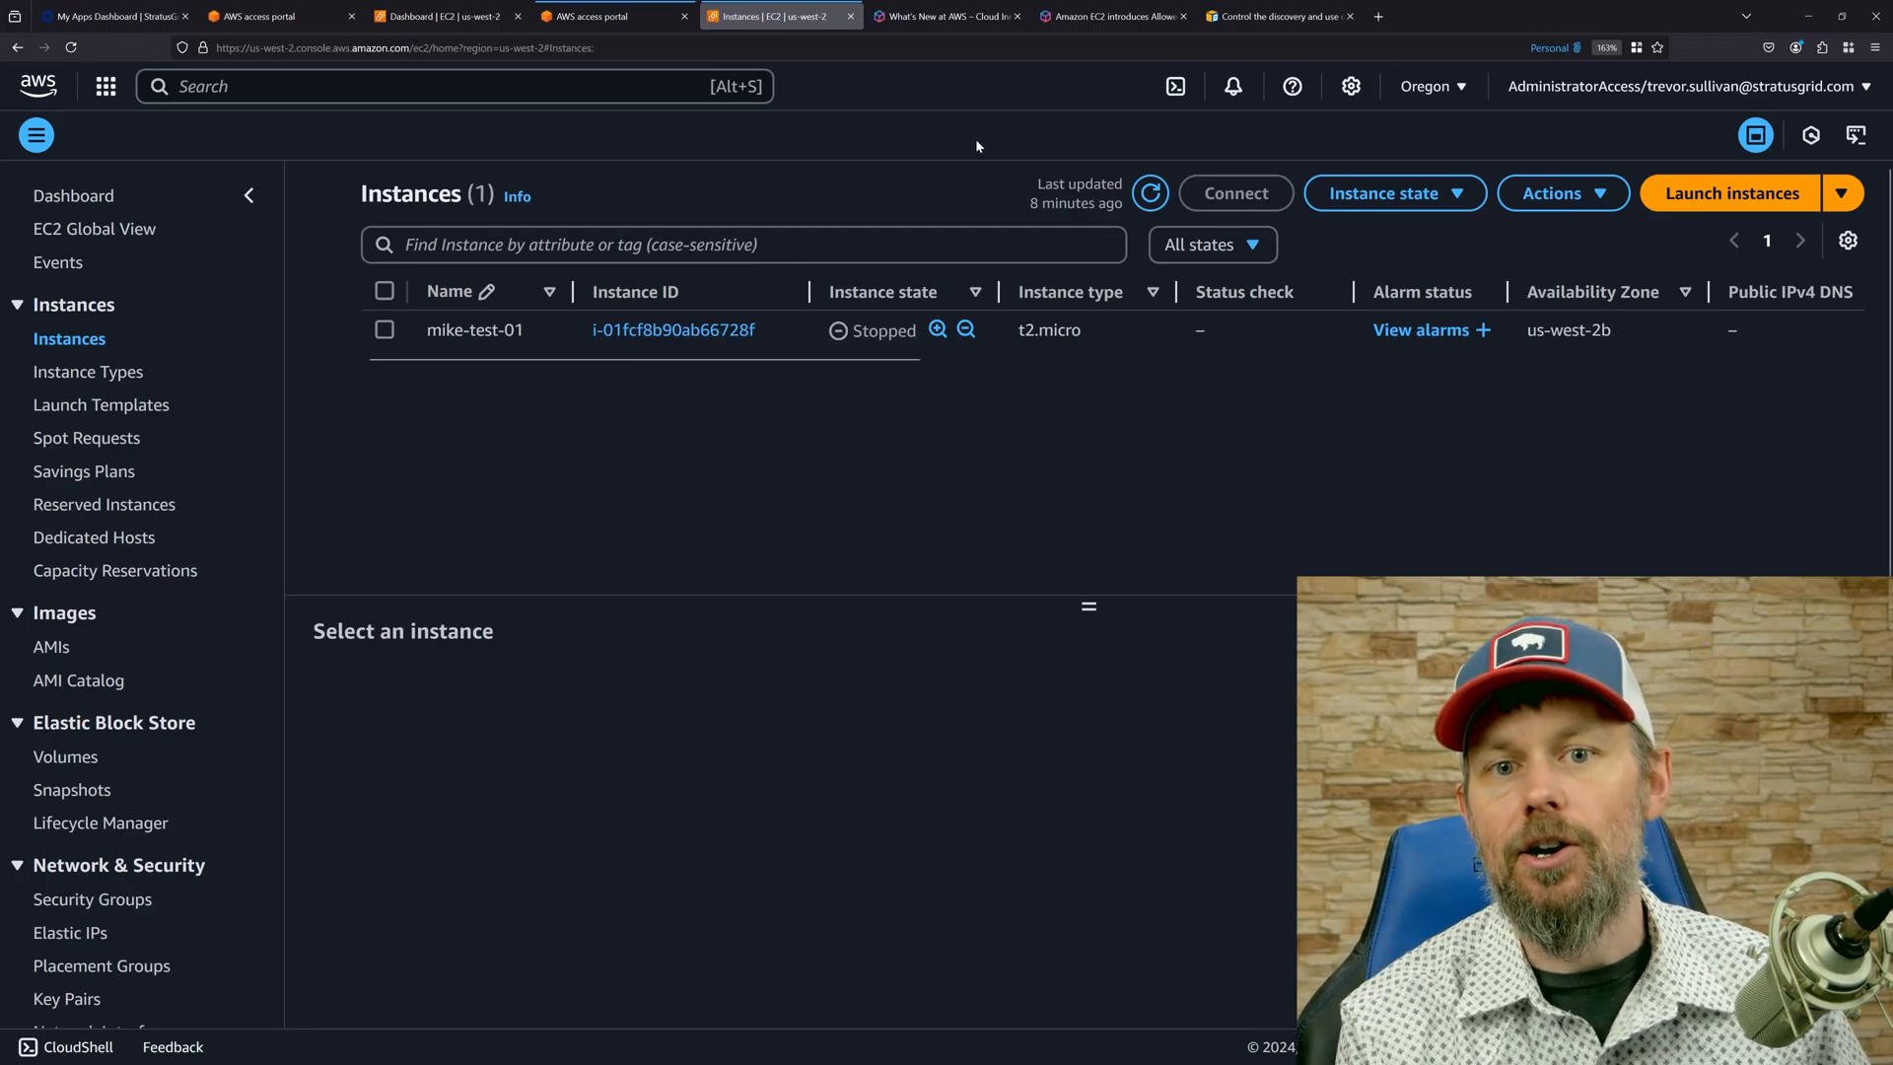
pyautogui.press('F11')
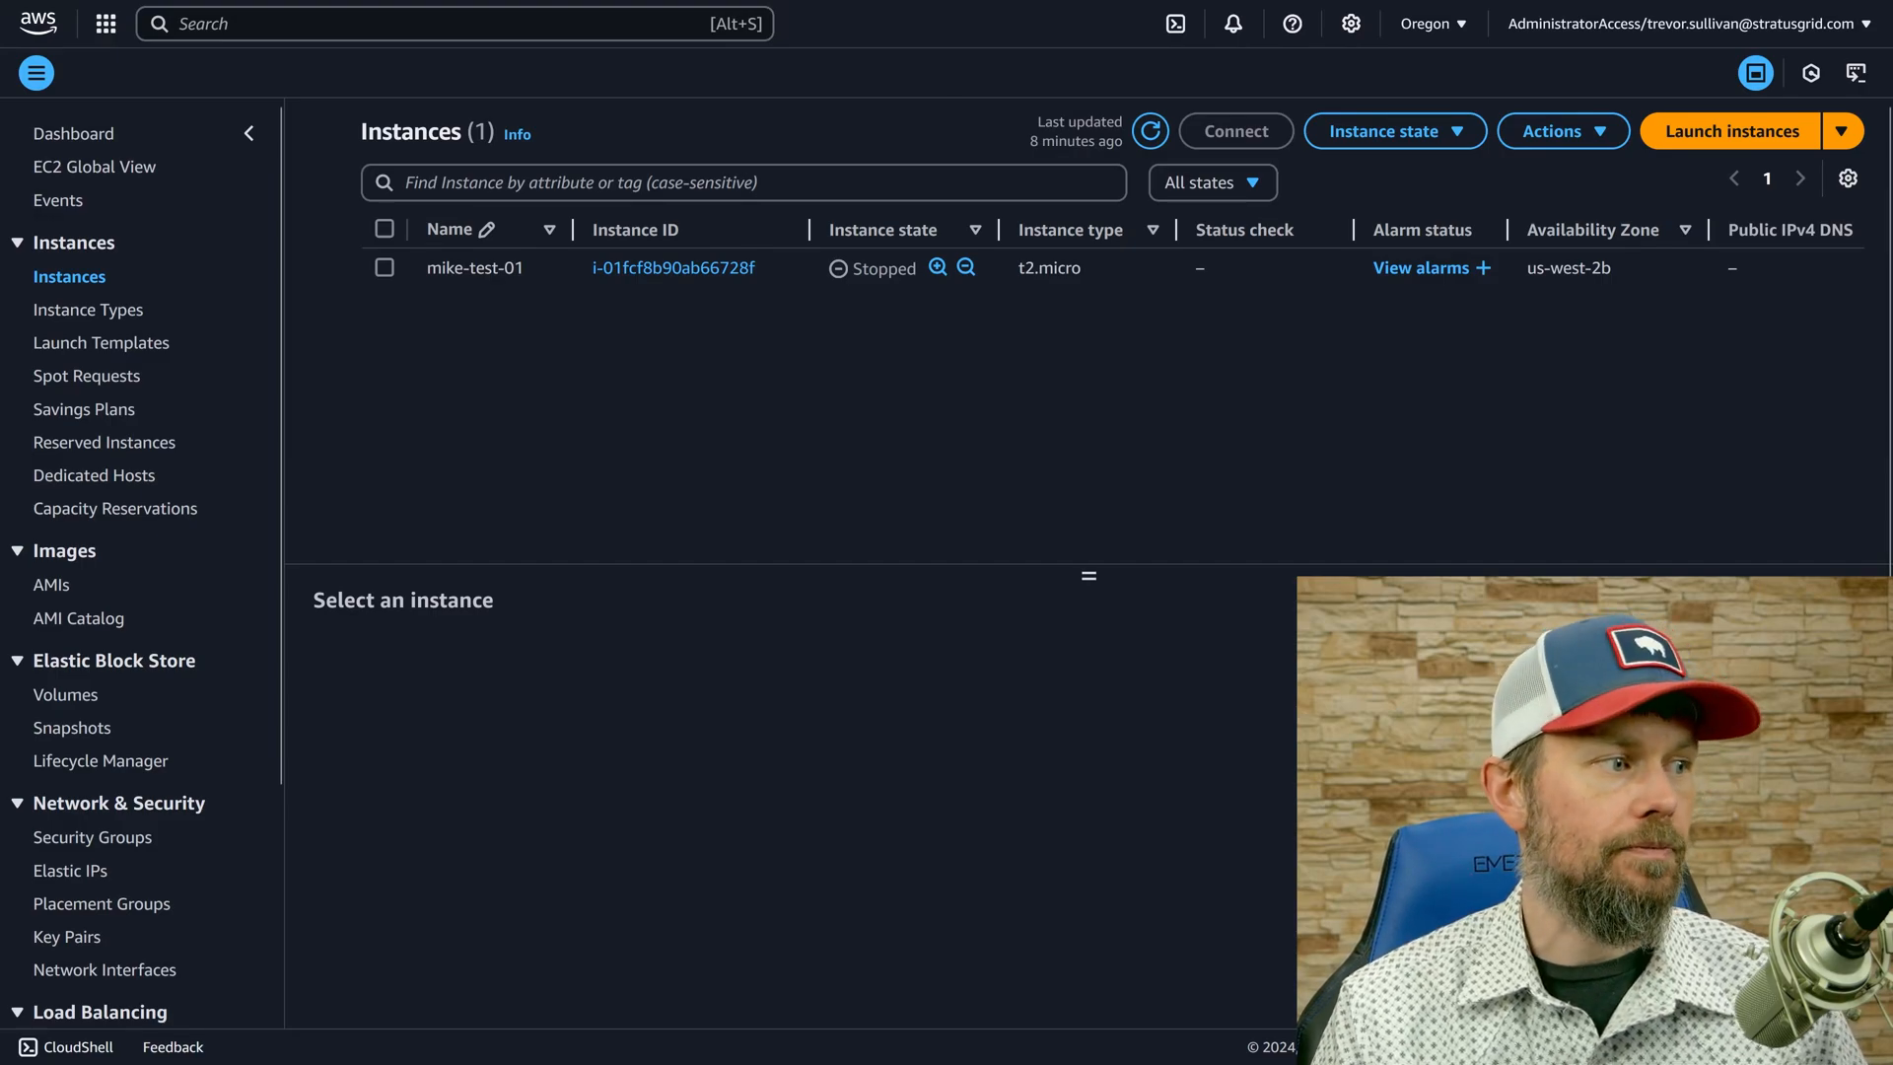
# Switch to PowerShell, enlarge its window and text, and begin an SSH command with "ssh ubuntu@".
pyautogui.moveTo(937, 161); pyautogui.dragTo(565, 185)
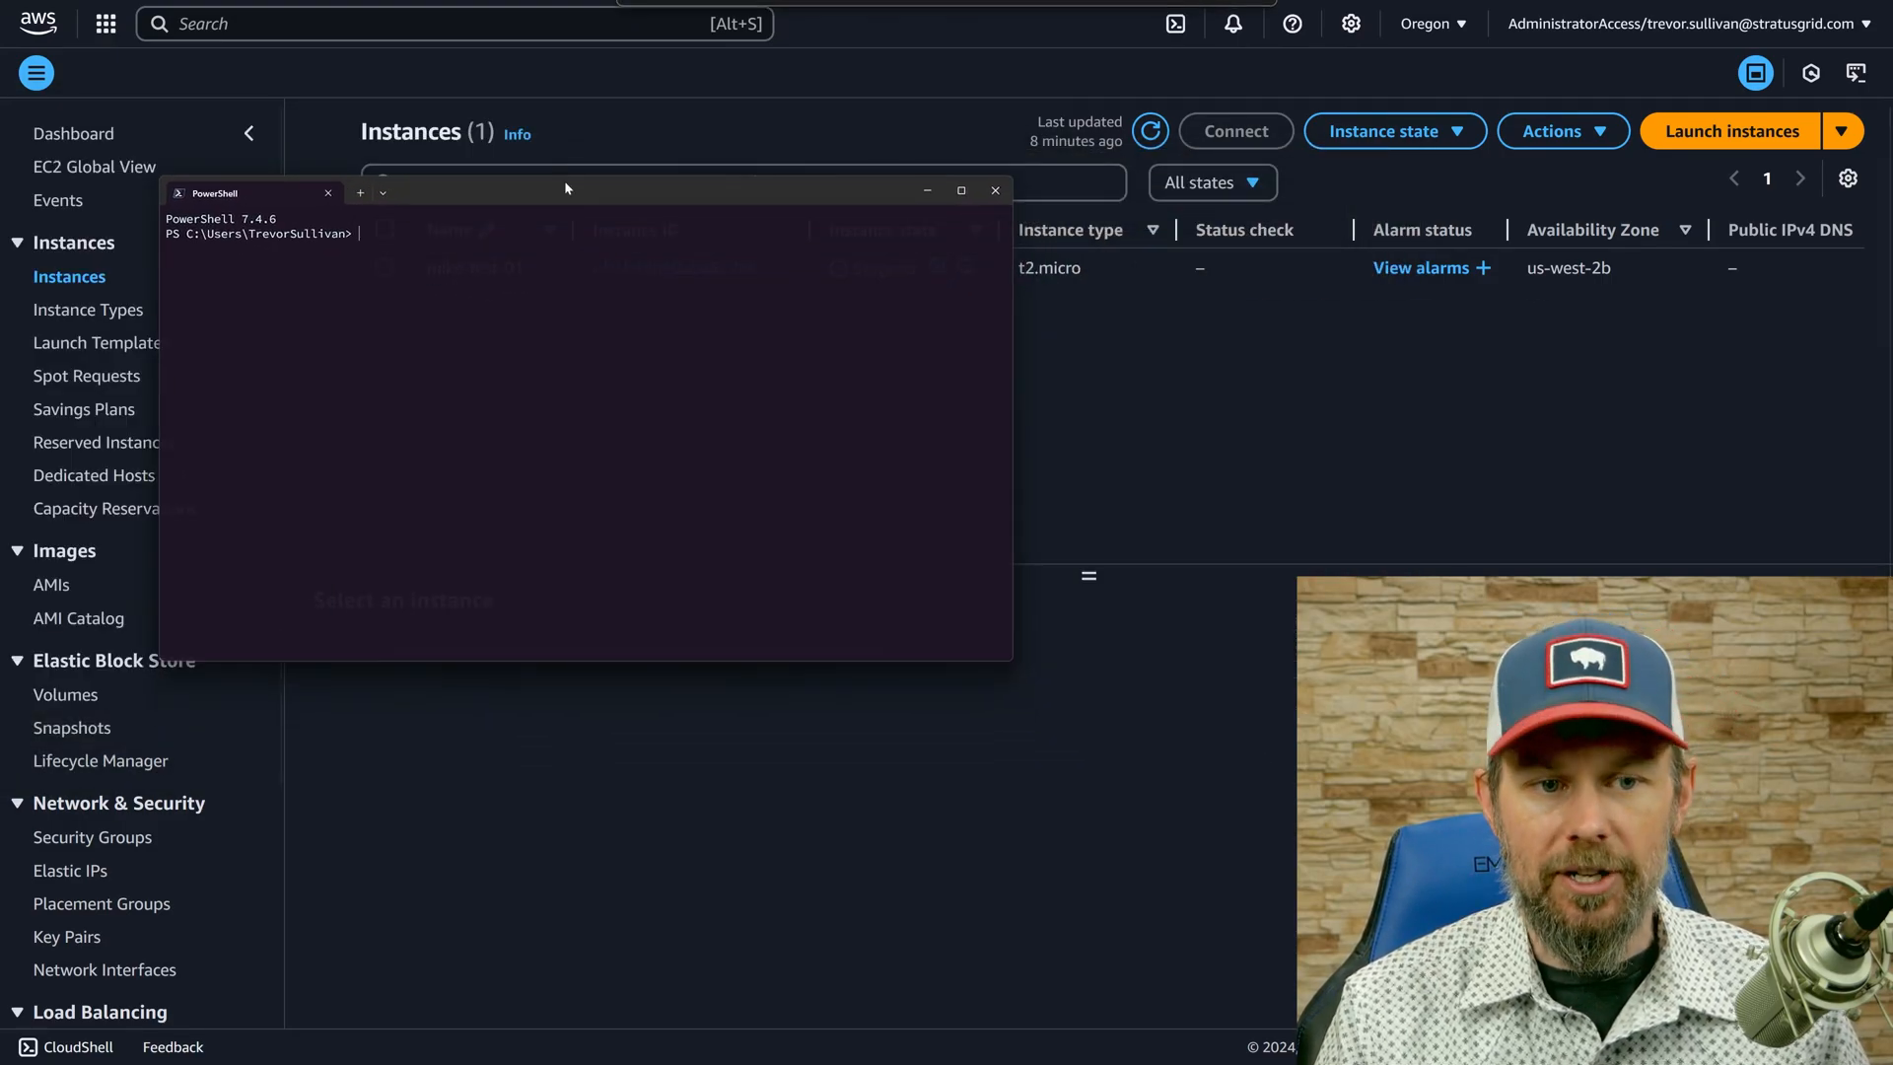
pyautogui.moveTo(1011, 660); pyautogui.dragTo(1452, 913)
pyautogui.hotkey('ctrl', '+')
pyautogui.hotkey('ctrl', '+')
pyautogui.hotkey('ctrl', '+')
pyautogui.hotkey('ctrl', '+')
pyautogui.hotkey('ctrl', '+')
pyautogui.hotkey('ctrl', '+')
pyautogui.write('s')
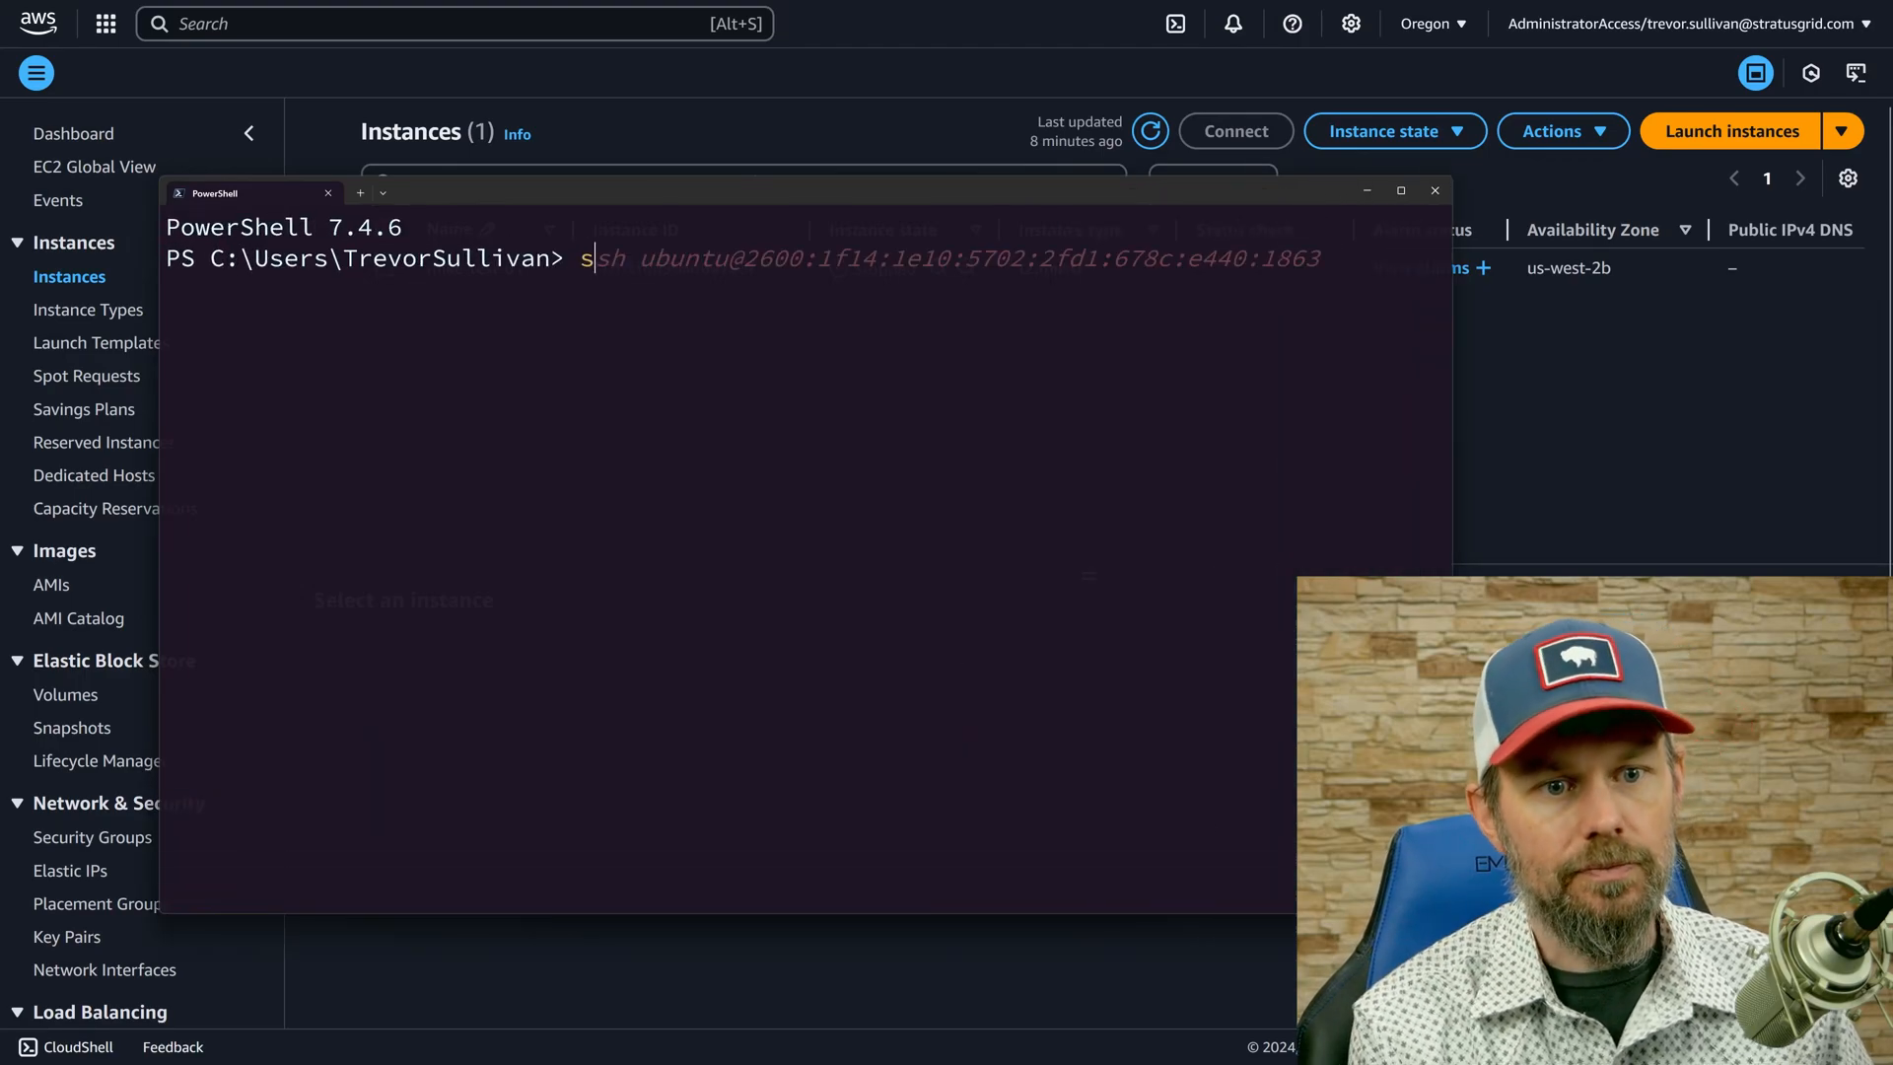
pyautogui.write('sh ubuntu@')
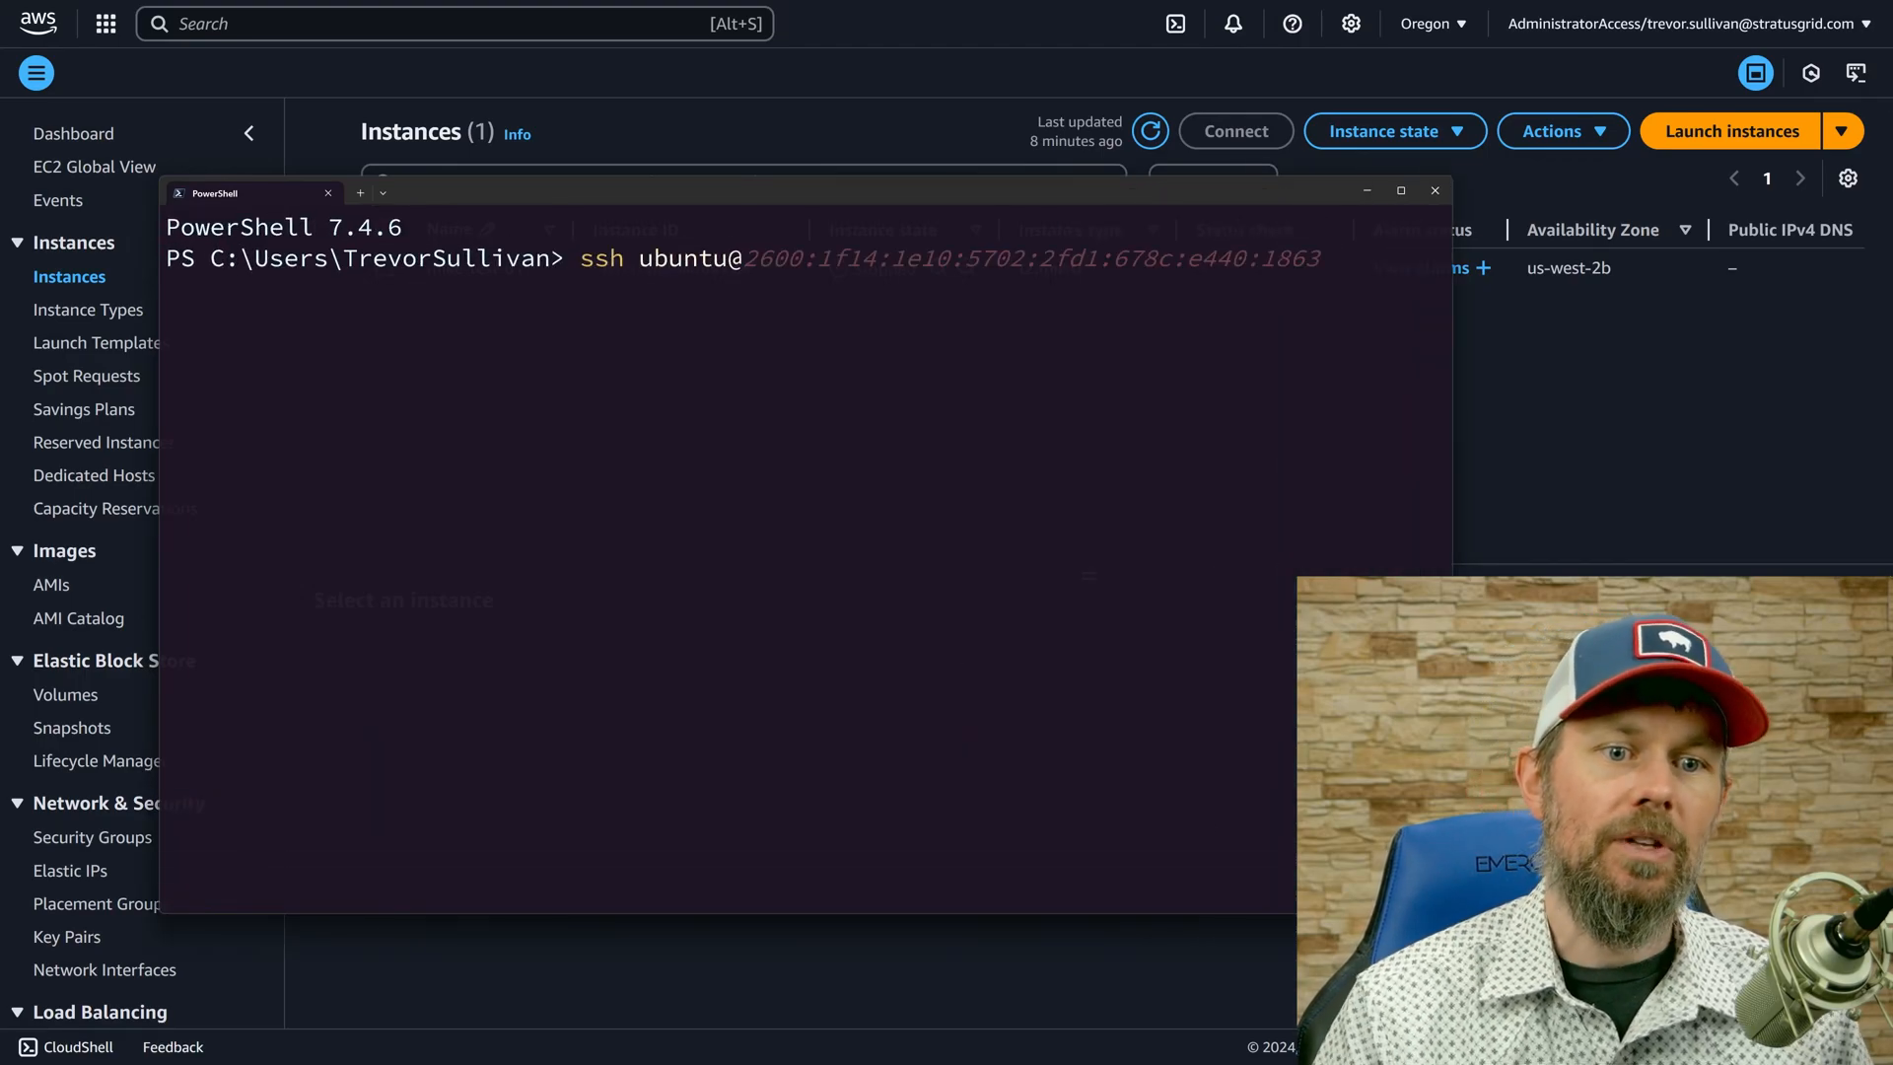
# Refresh the instances list, copy the new instance's IPv6 address and connect to it over SSH as ubuntu from PowerShell.
pyautogui.click(630, 116)
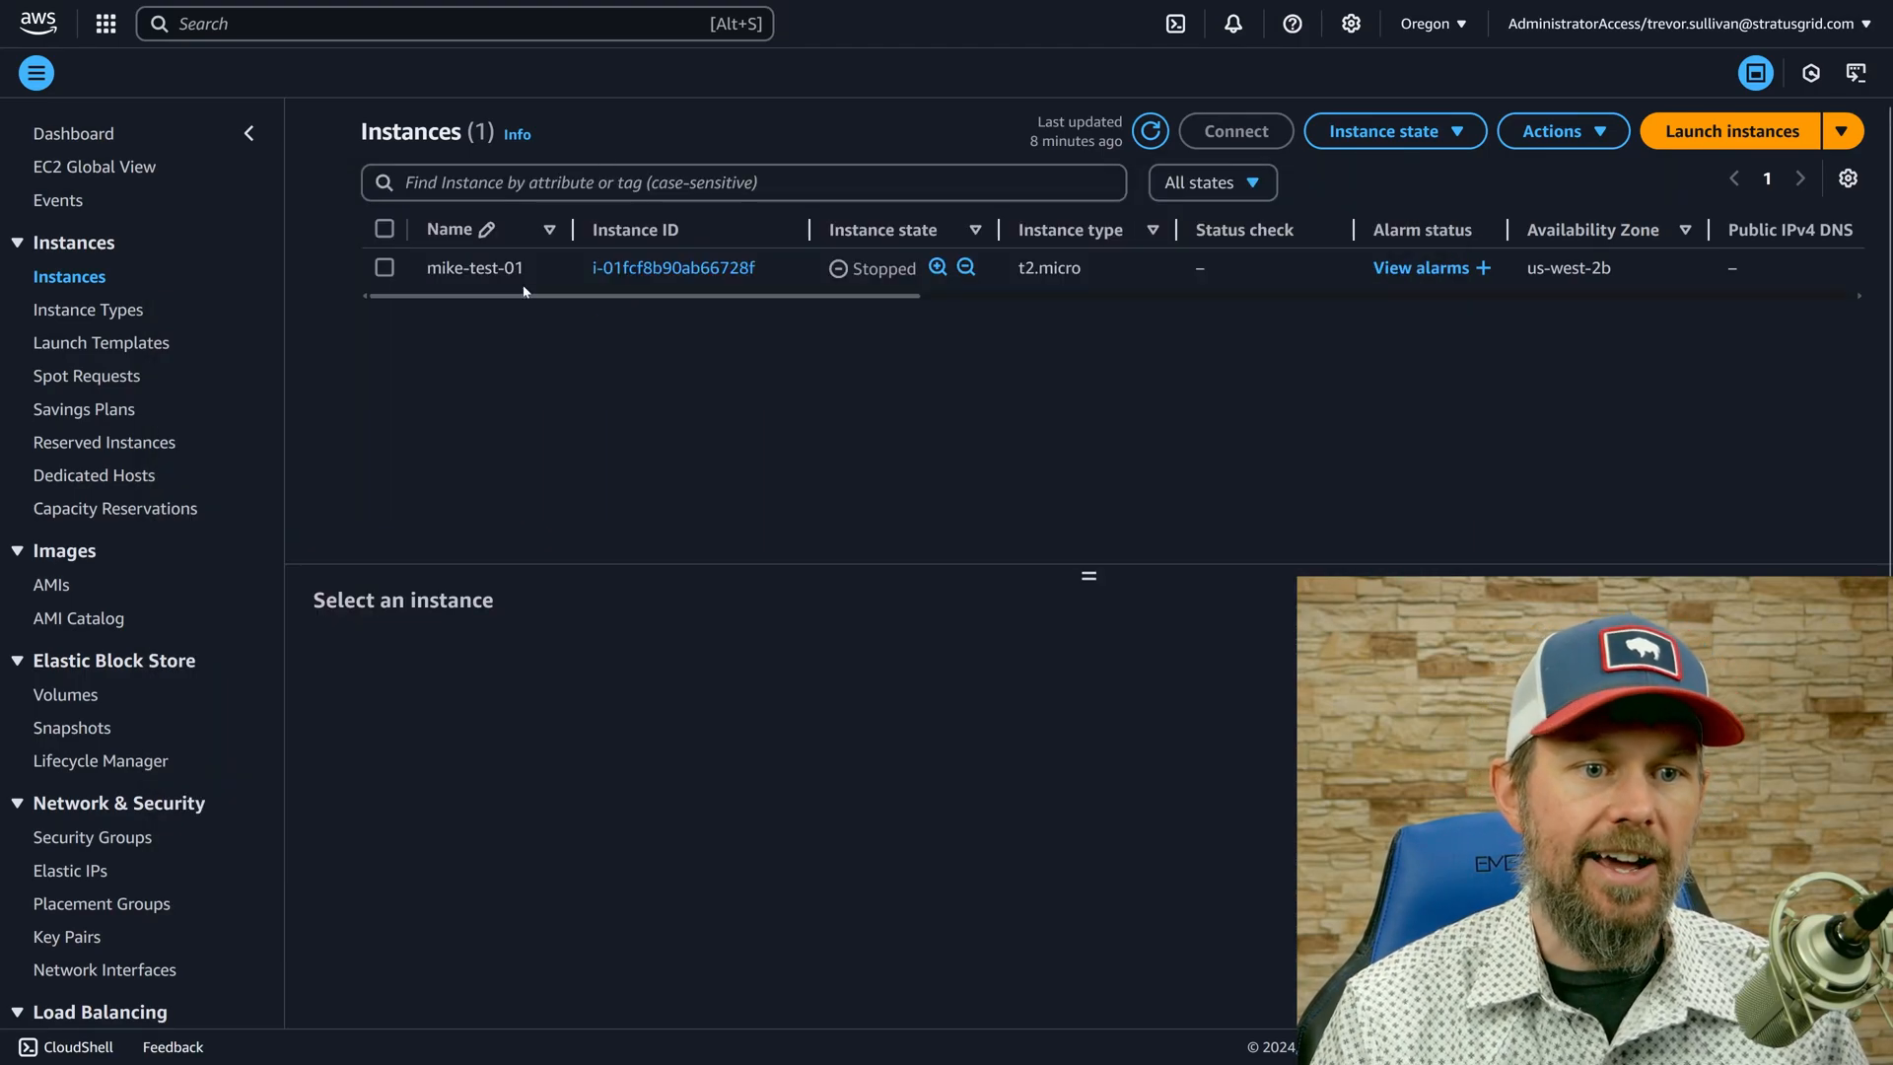
pyautogui.click(1150, 131)
pyautogui.click(1031, 310)
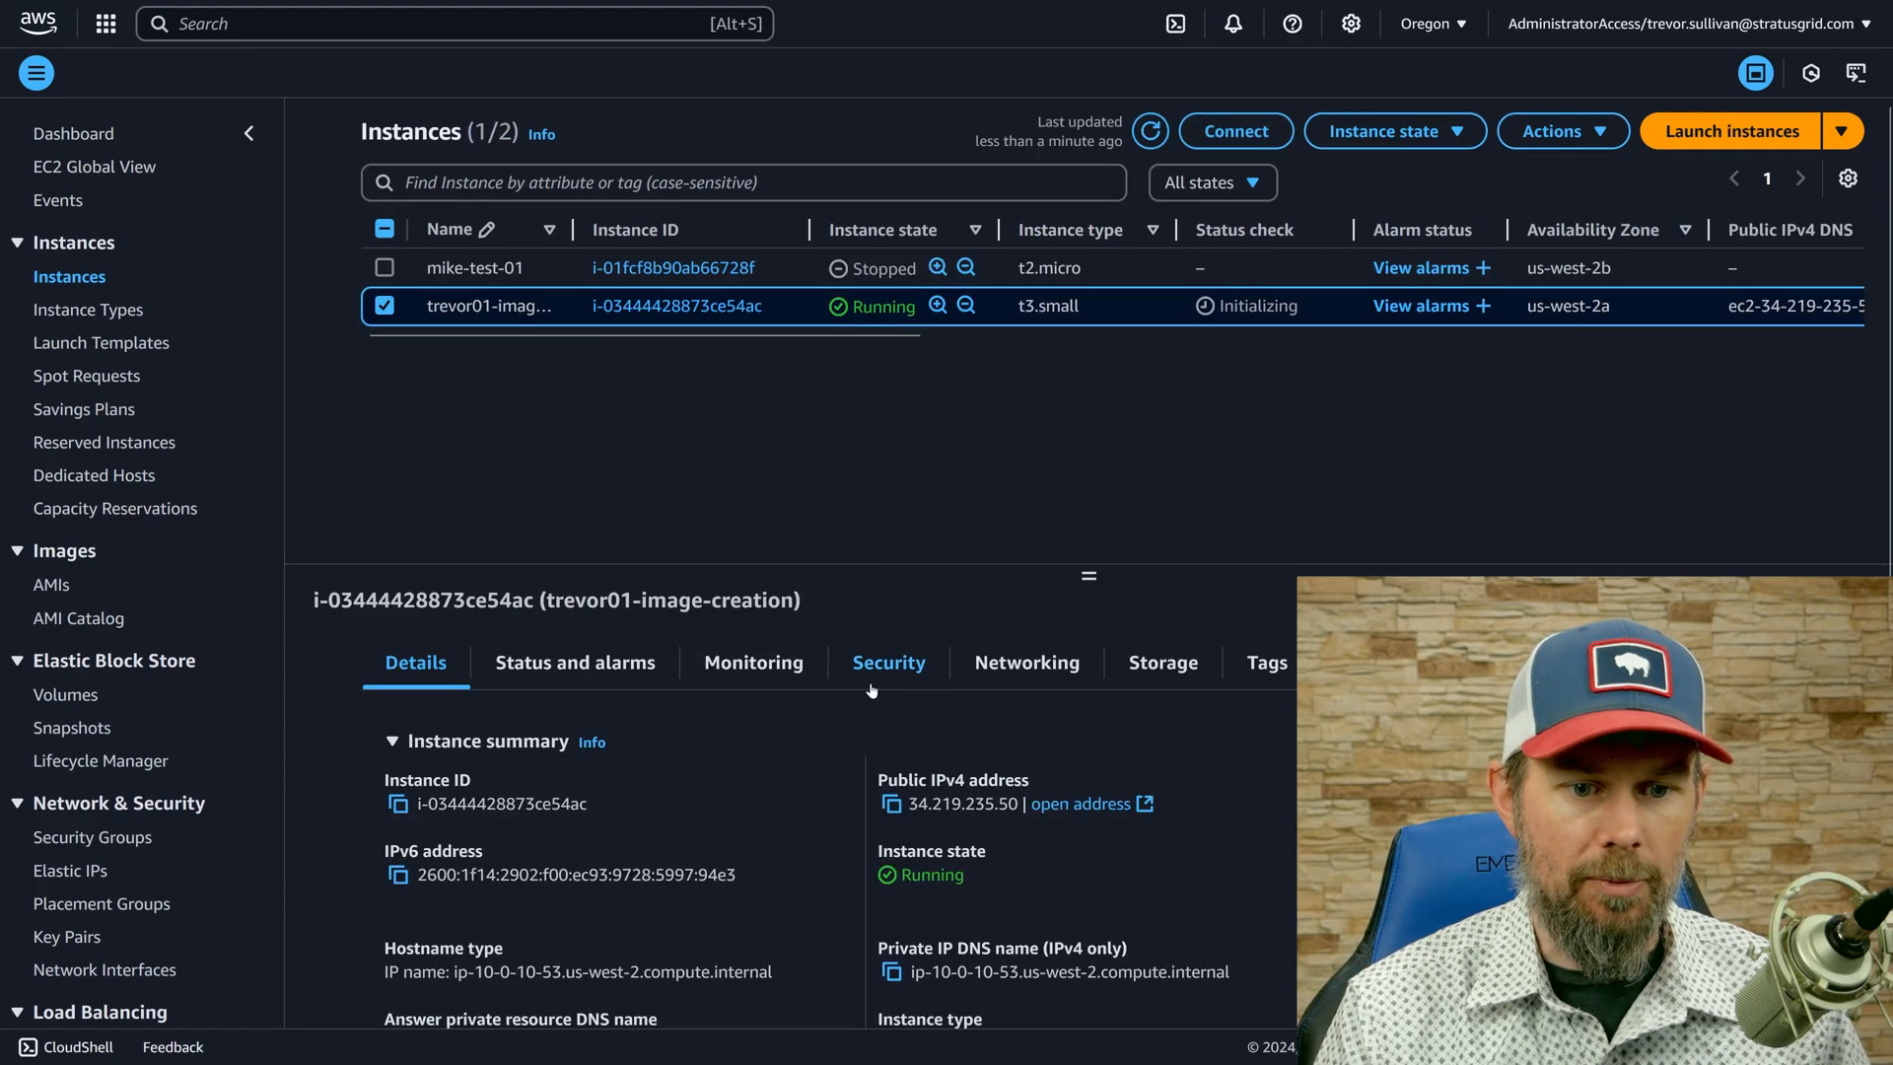
pyautogui.scroll(-5, 865, 811)
pyautogui.scroll(5, 865, 811)
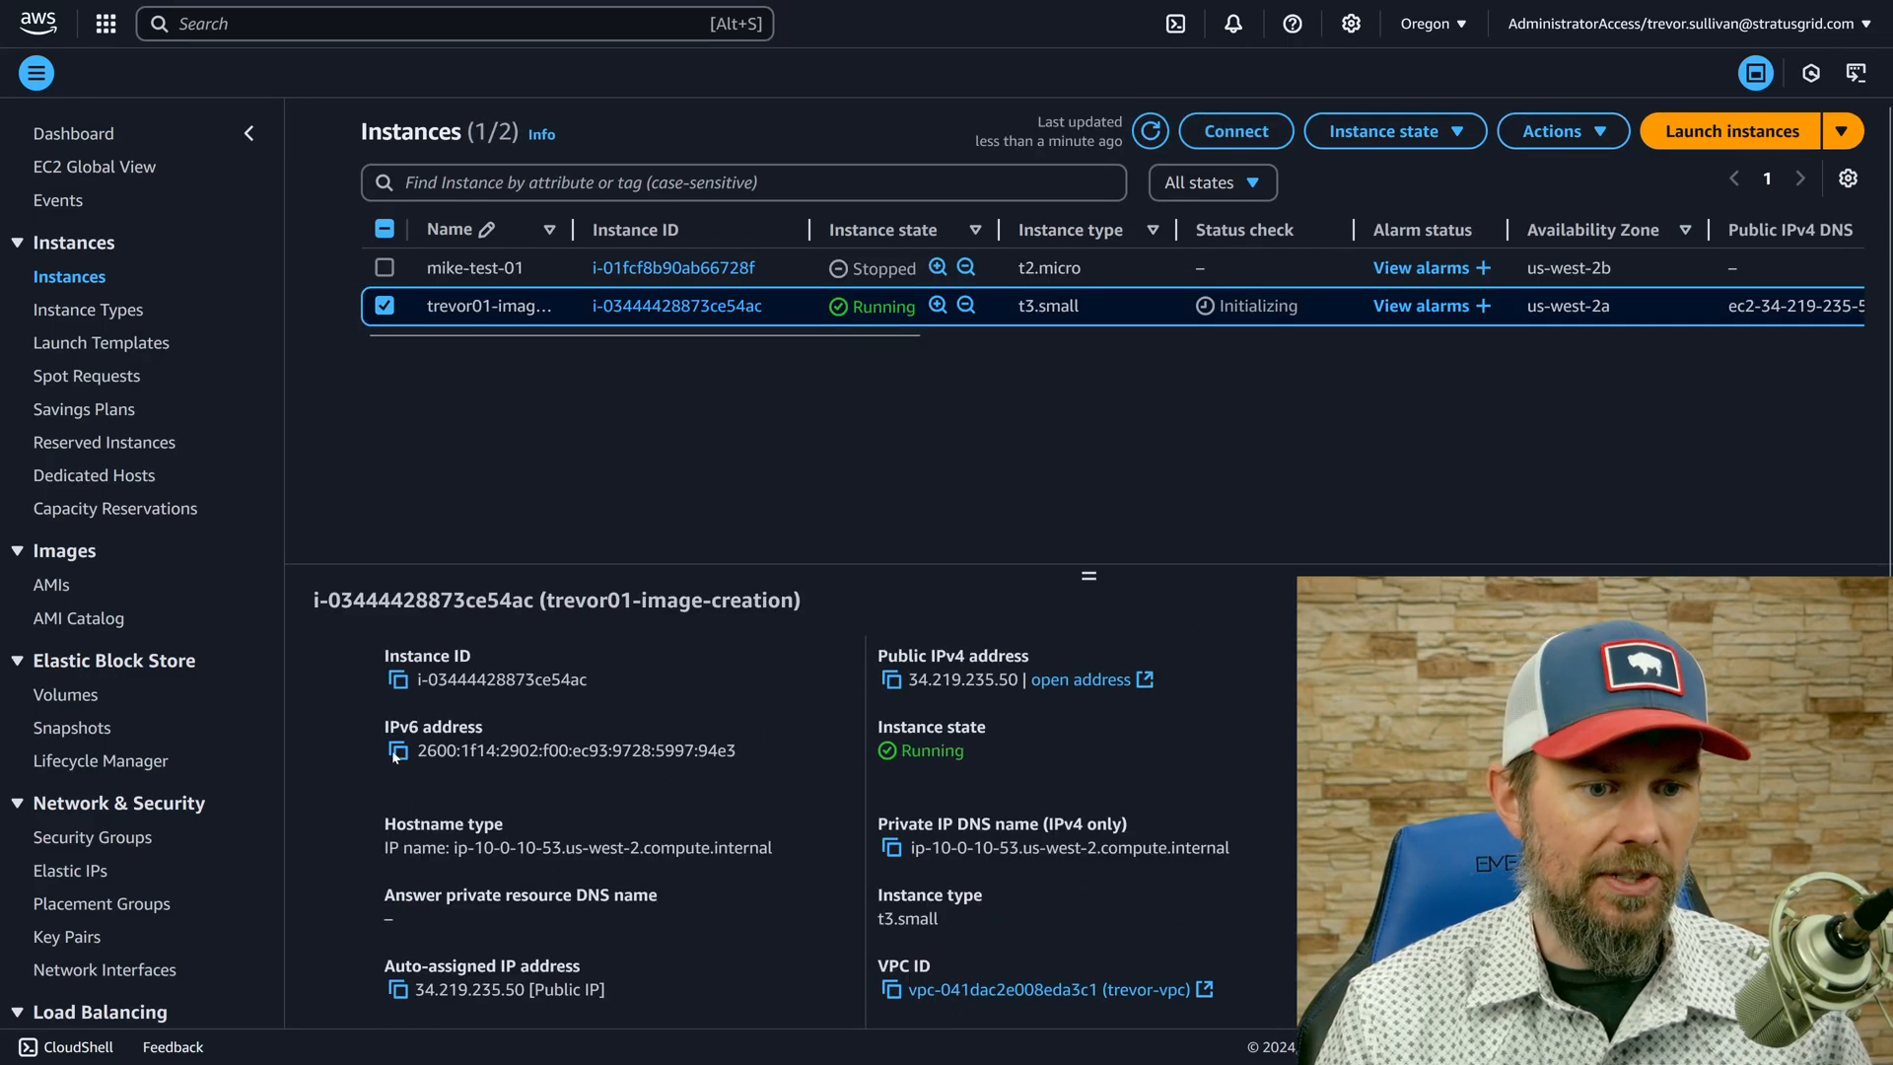
pyautogui.click(398, 752)
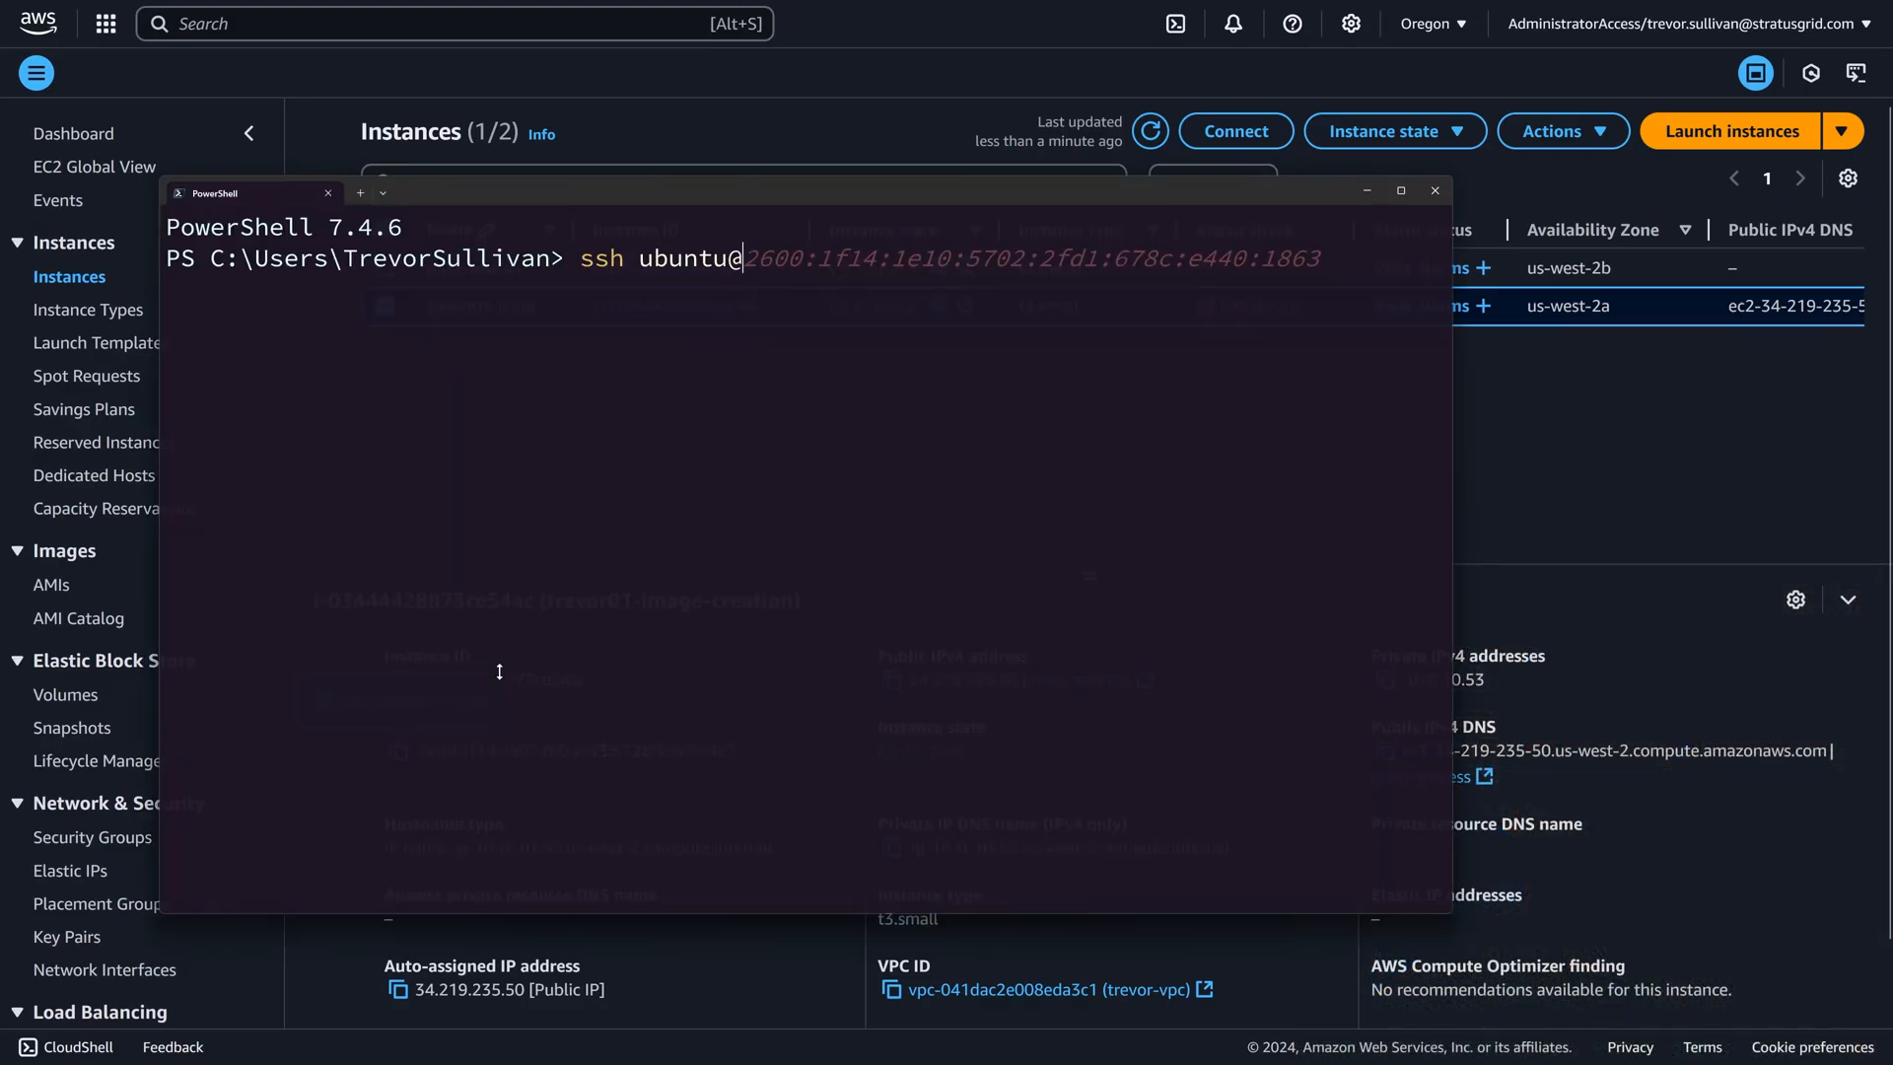
pyautogui.hotkey('ctrl', 'v')
pyautogui.press('Return')
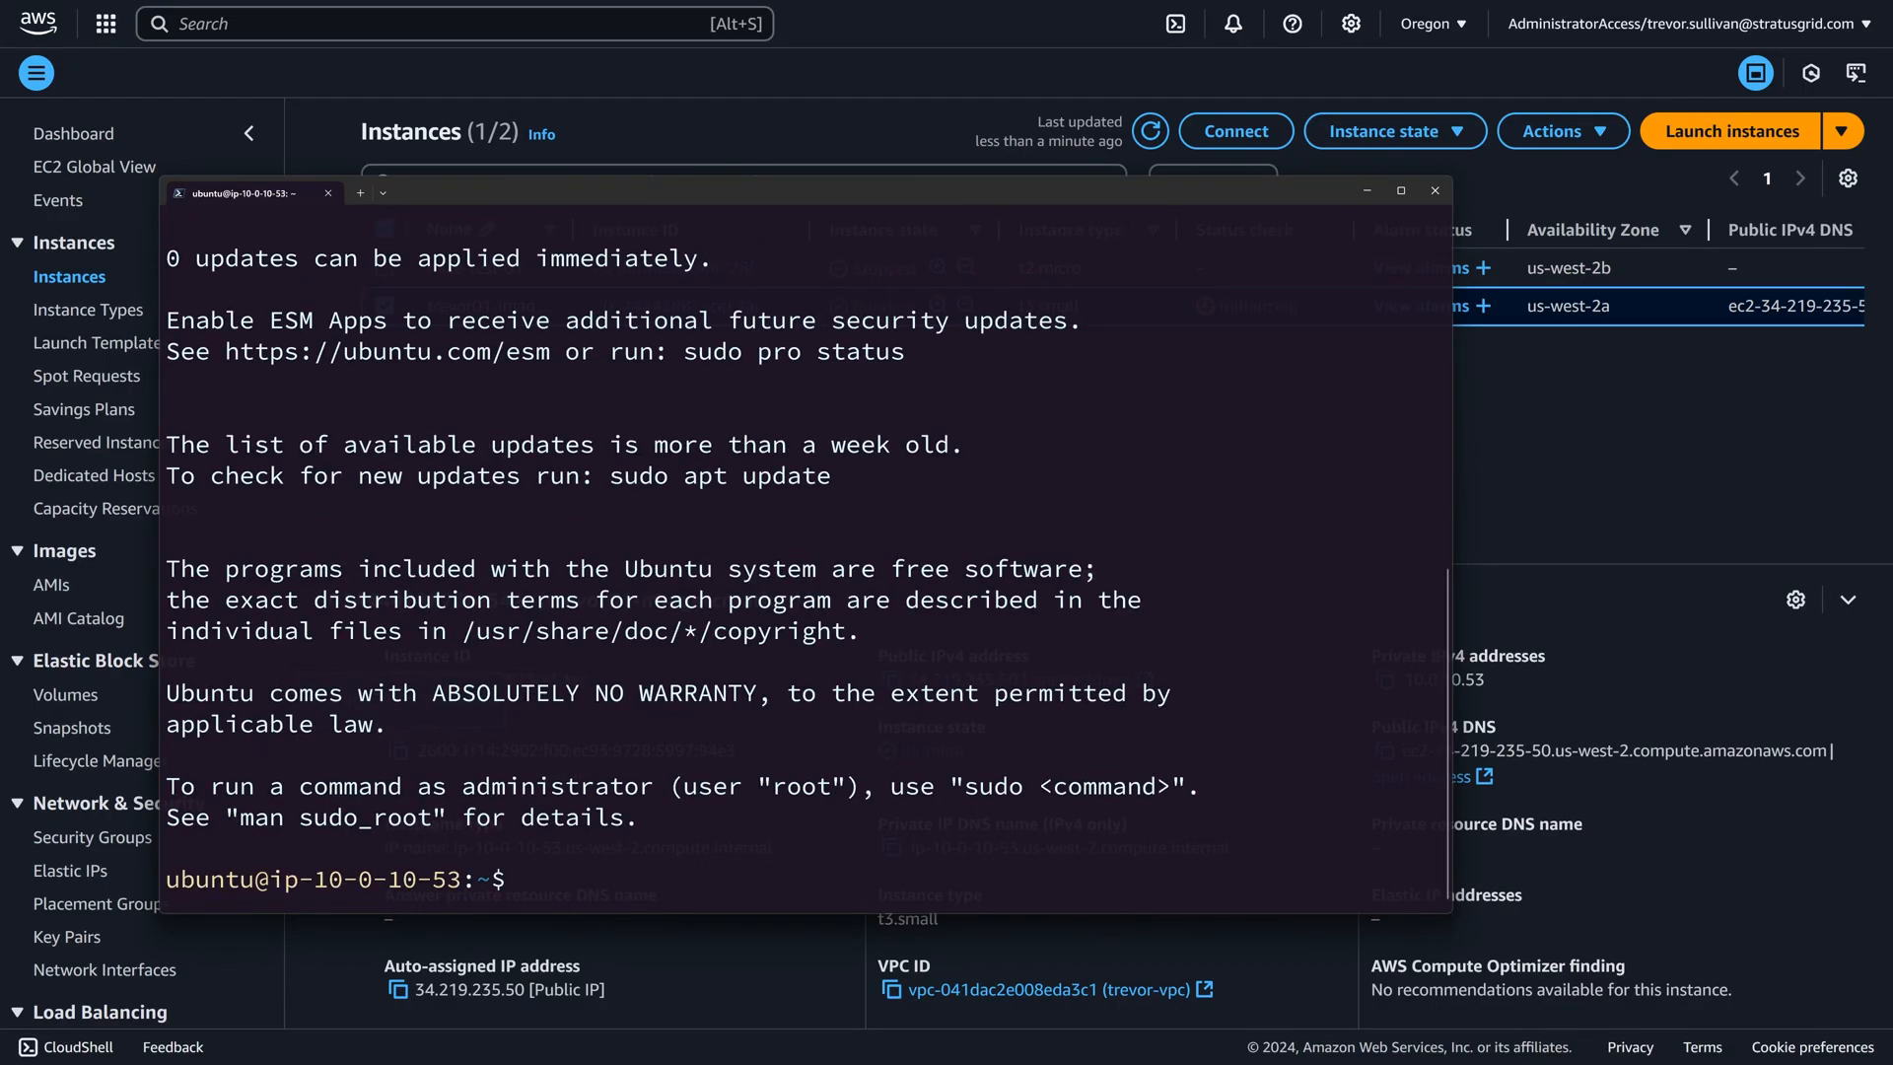
# Run "sudo apt update" on the Ubuntu instance and maximize the terminal window.
pyautogui.write('sudo apt update')
pyautogui.press('Return')
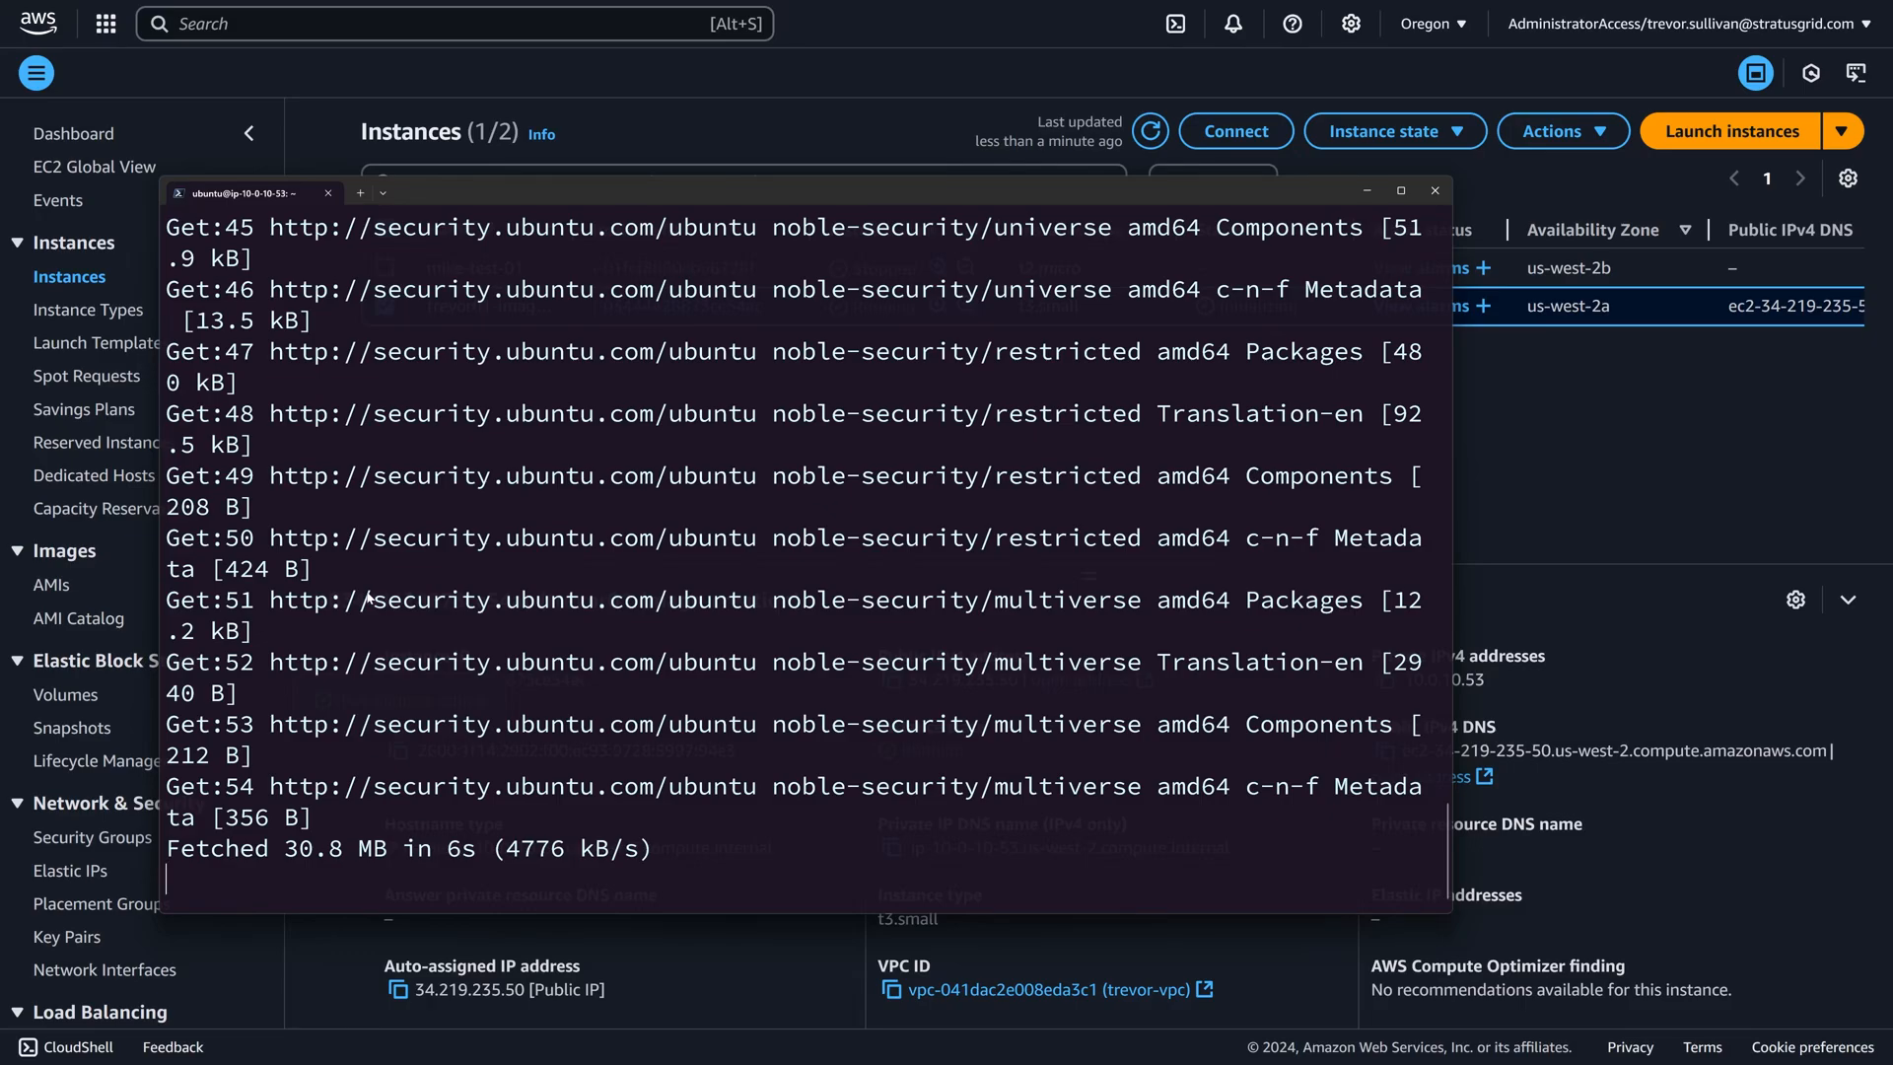
pyautogui.doubleClick(536, 187)
pyautogui.scroll(5, 553, 565)
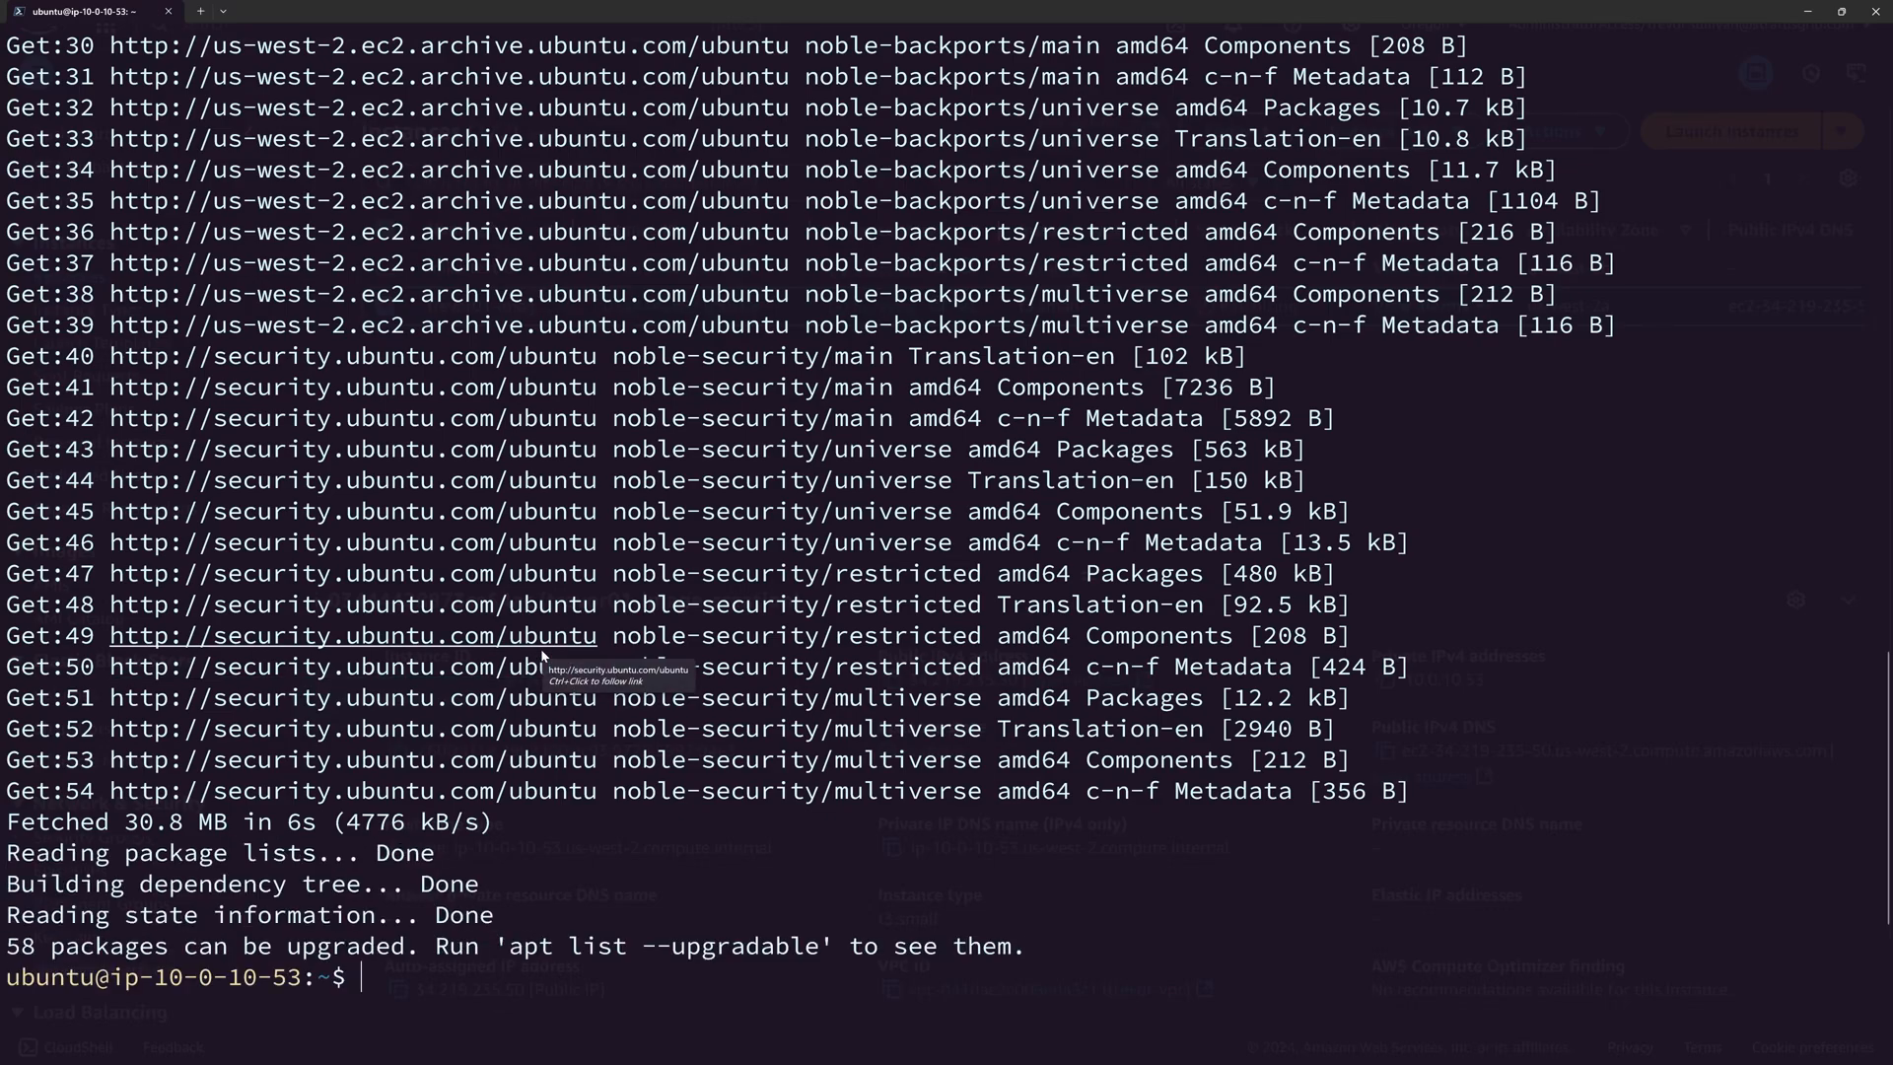
# Upgrade the instance's installed packages without confirmation prompts by running "sudo apt upgrade --yes".
pyautogui.press('Up')
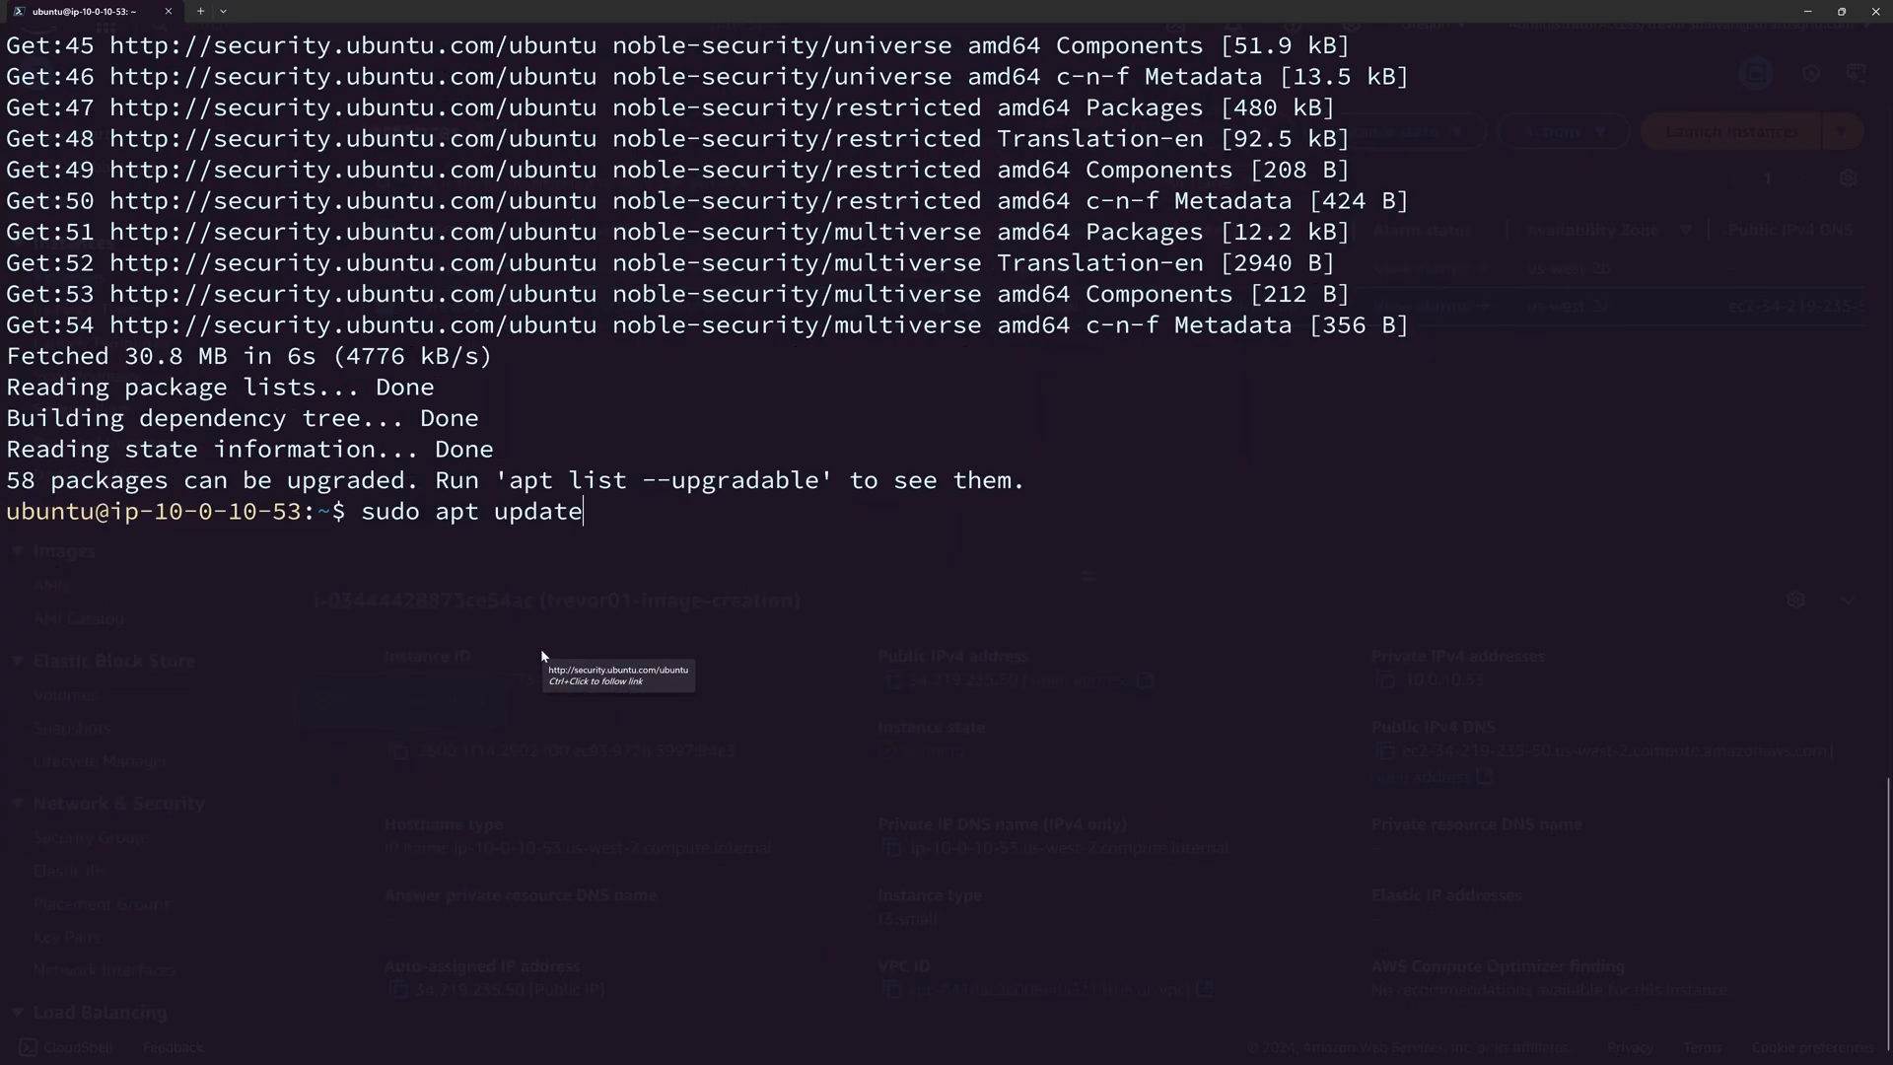
pyautogui.hotkey('ctrl', 'w')
pyautogui.write('upgrade --yes')
pyautogui.press('Return')
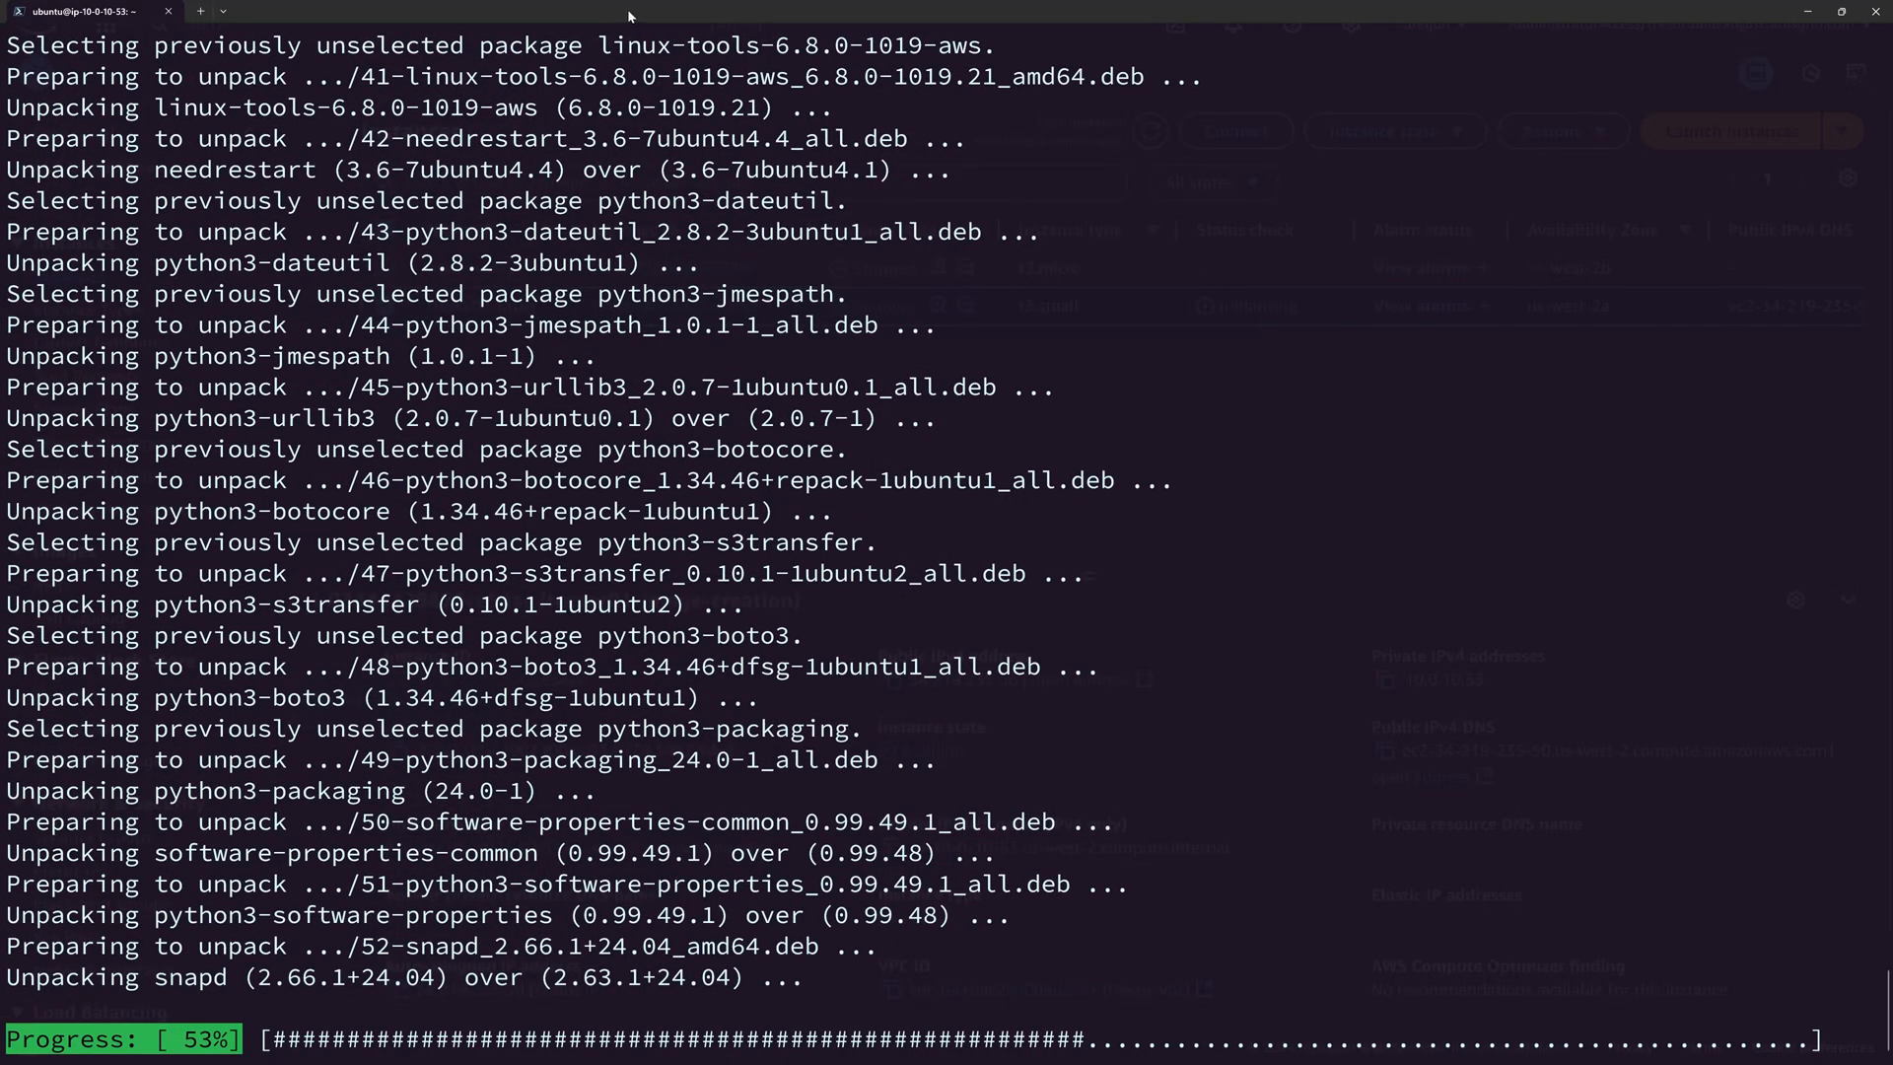
# Switch back to the EC2 console and start creating an image from the running trevor01-image-creation instance.
pyautogui.moveTo(631, 16); pyautogui.dragTo(808, 276)
pyautogui.click(641, 117)
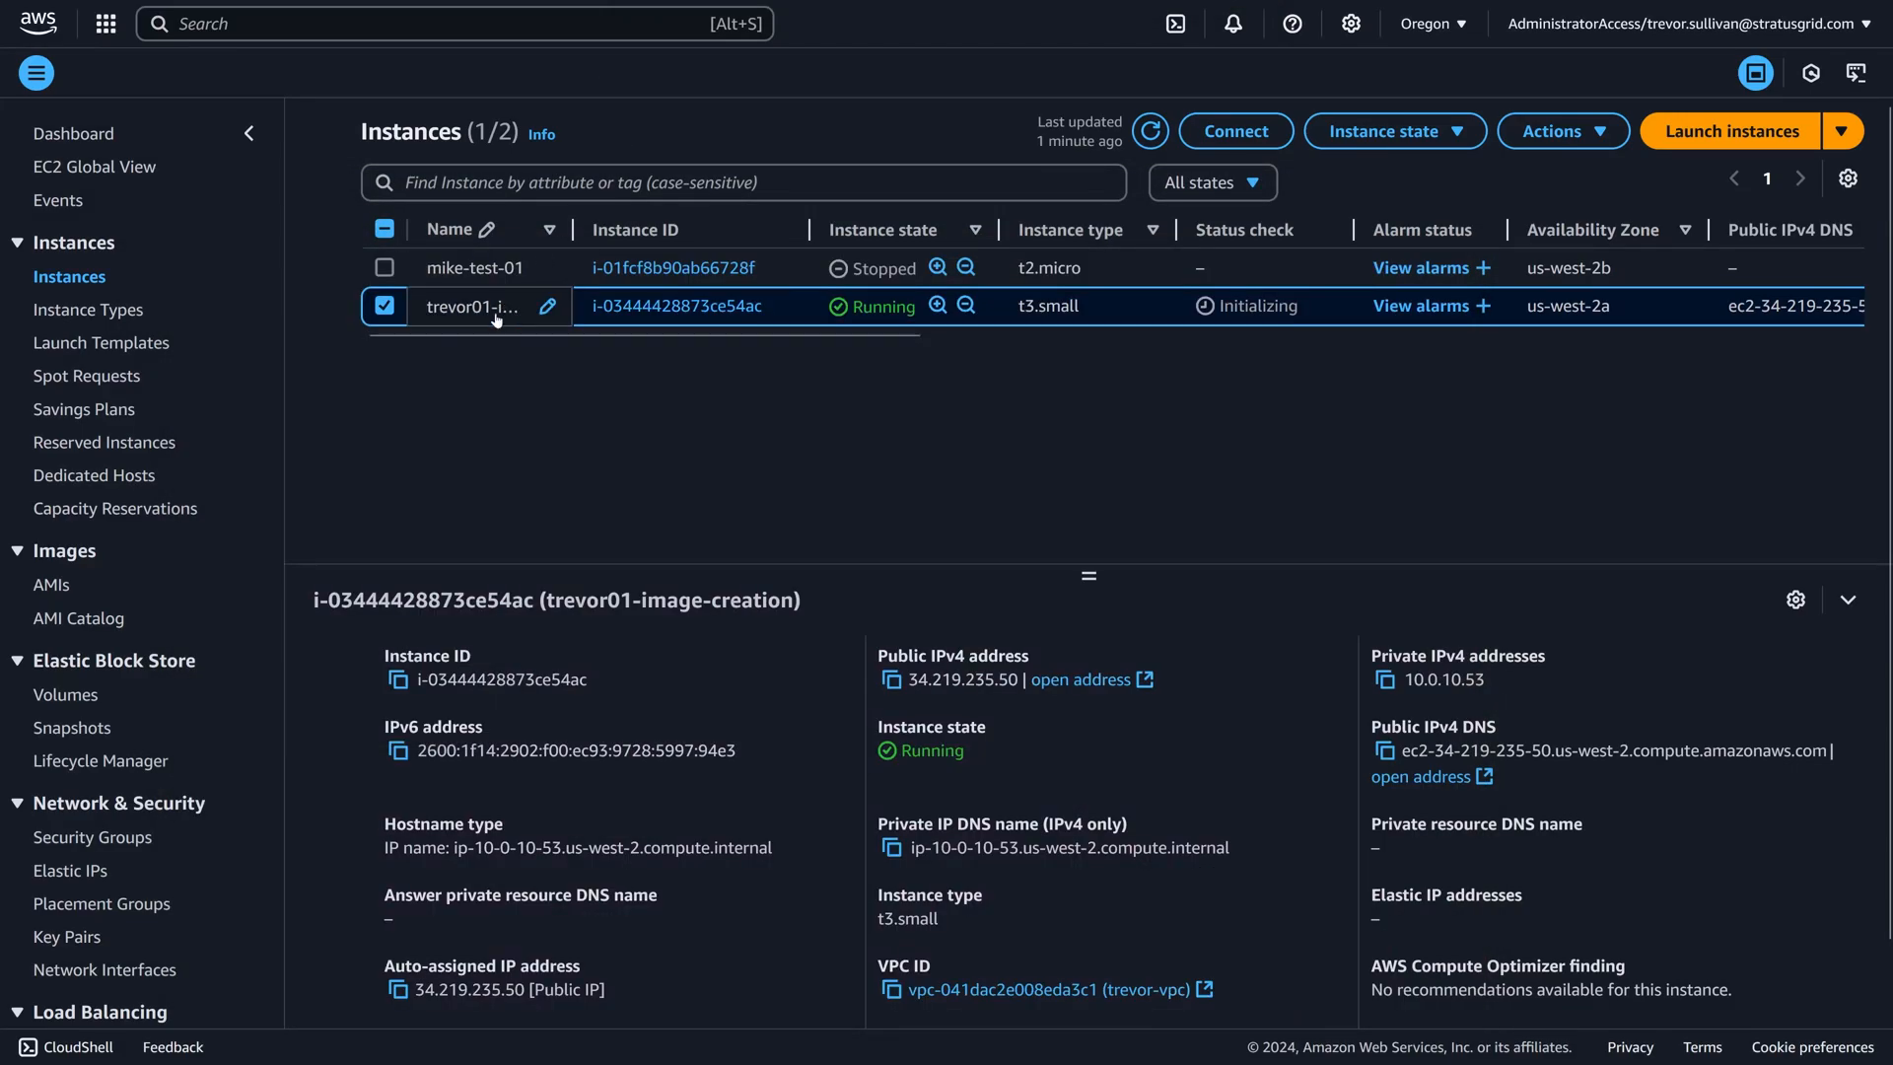
pyautogui.rightClick(824, 303)
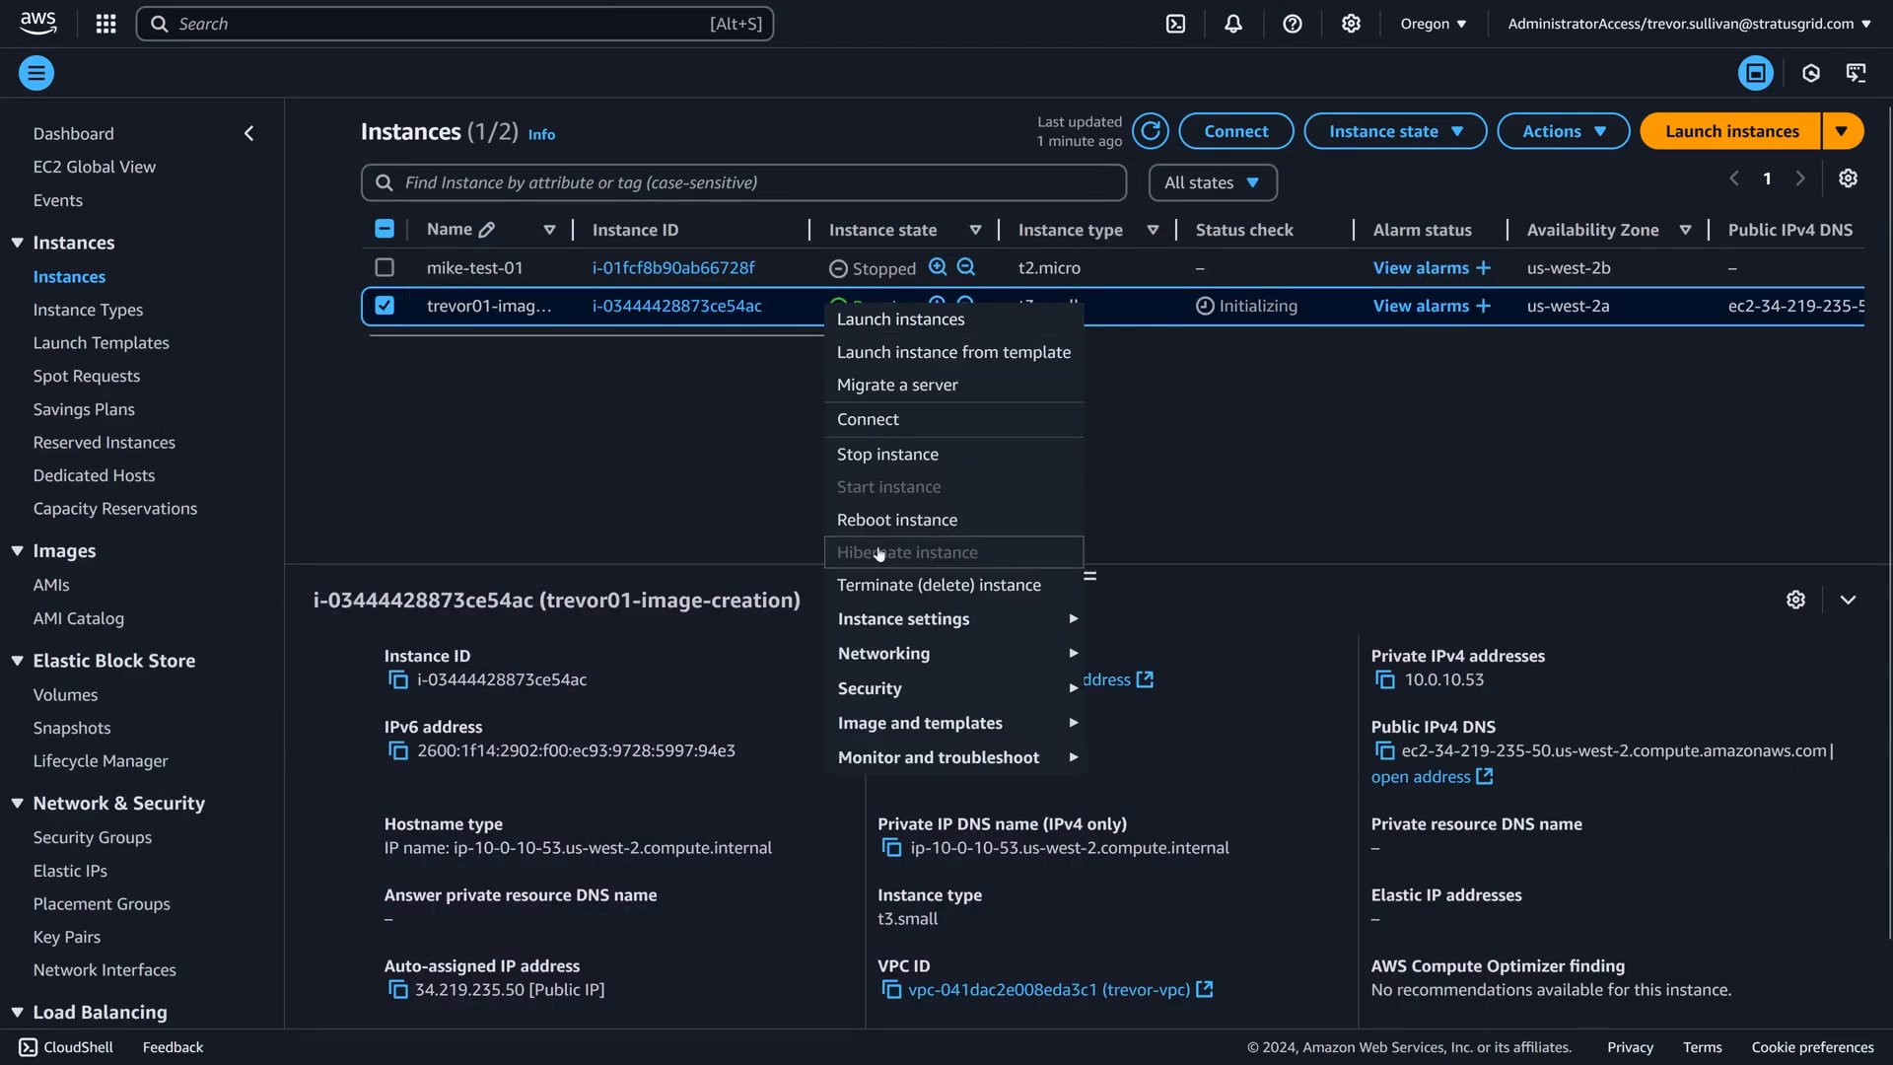
pyautogui.moveTo(858, 728)
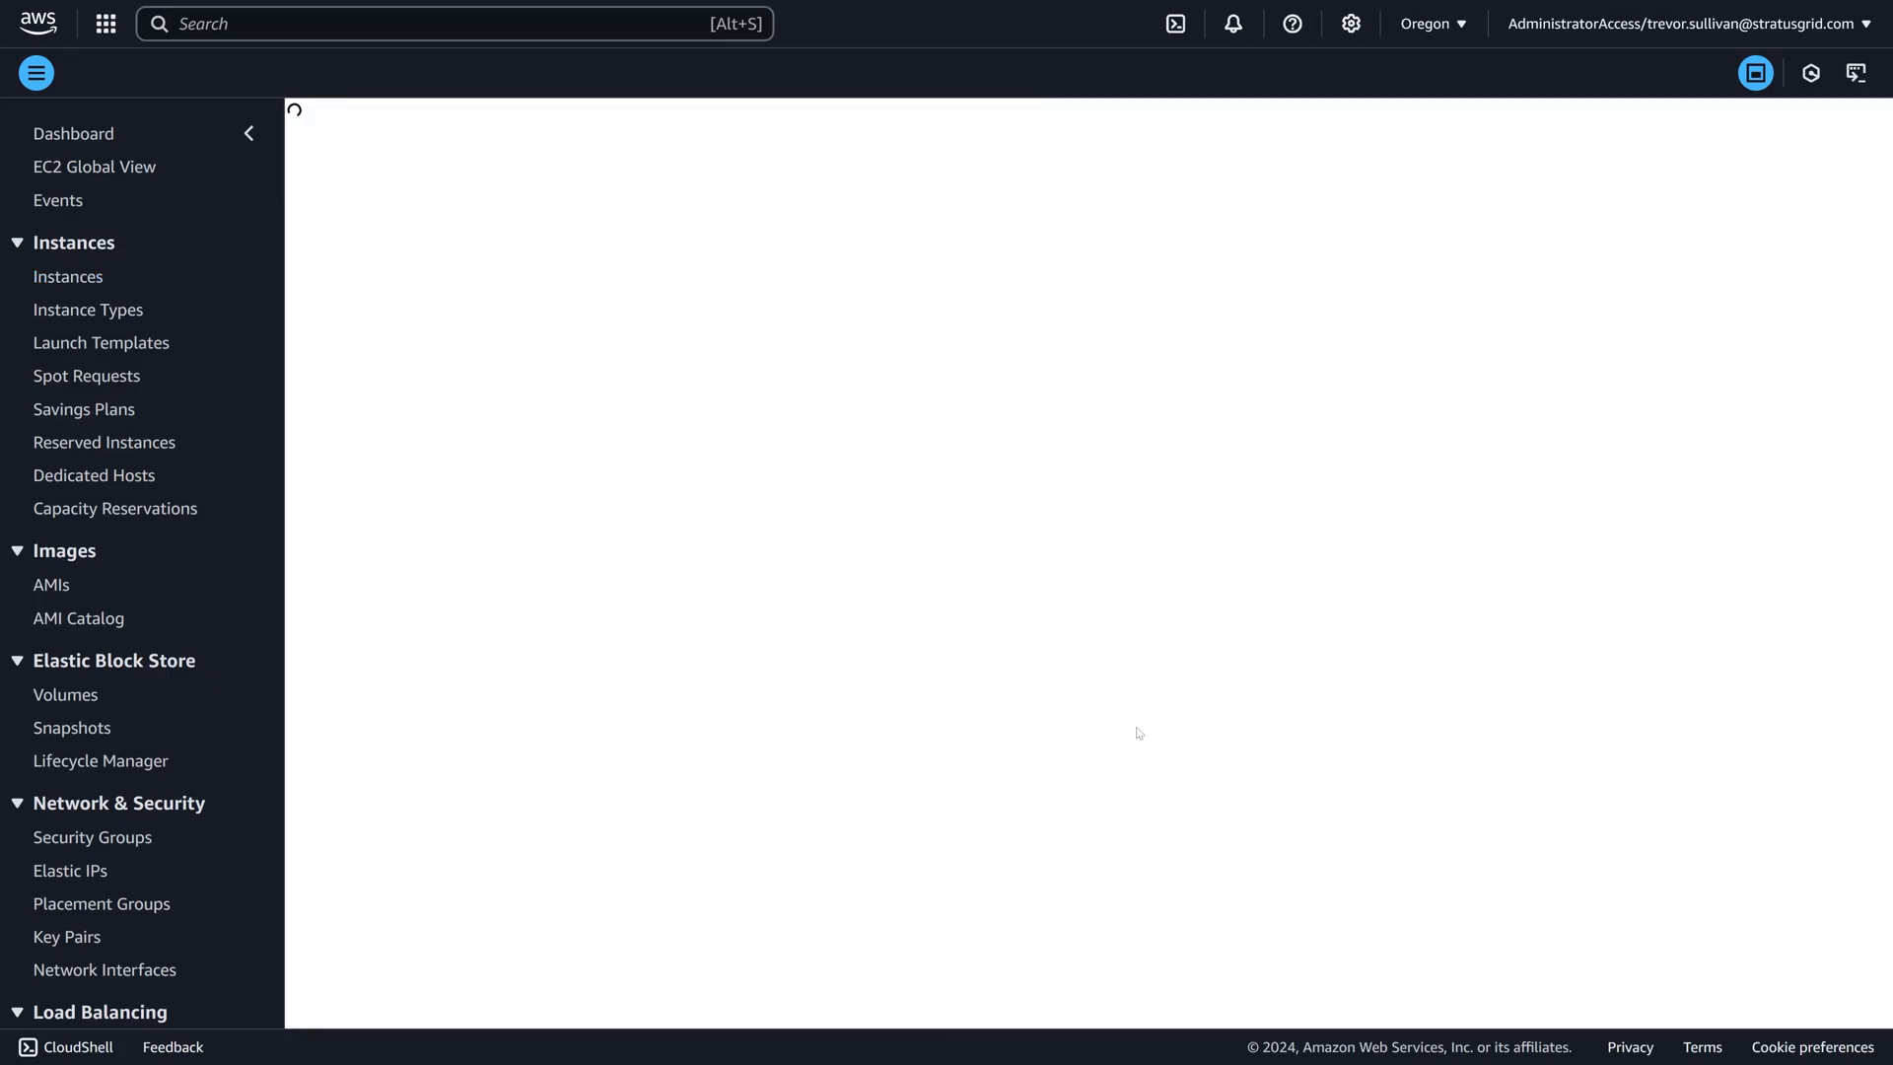
pyautogui.click(1133, 734)
# Name the new image "trevor01-sg-youtube".
pyautogui.click(730, 334)
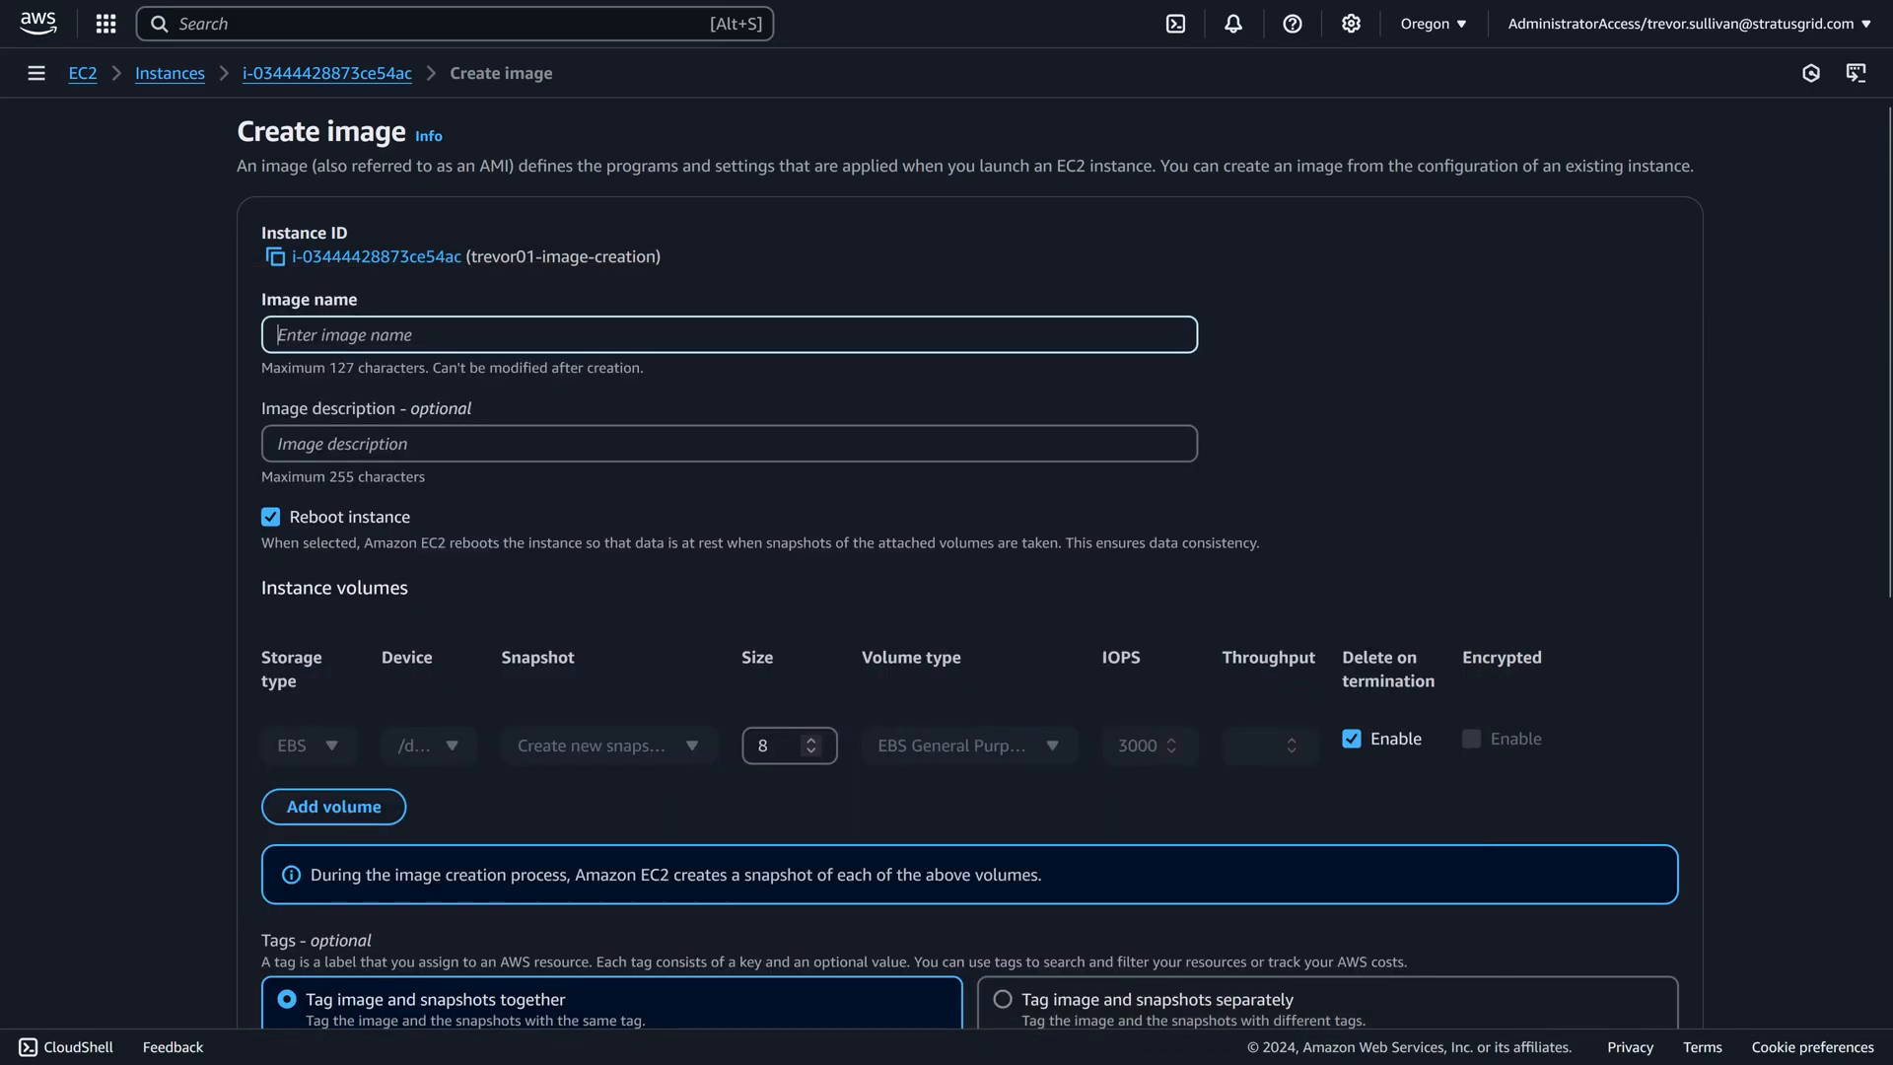
pyautogui.write('trevor')
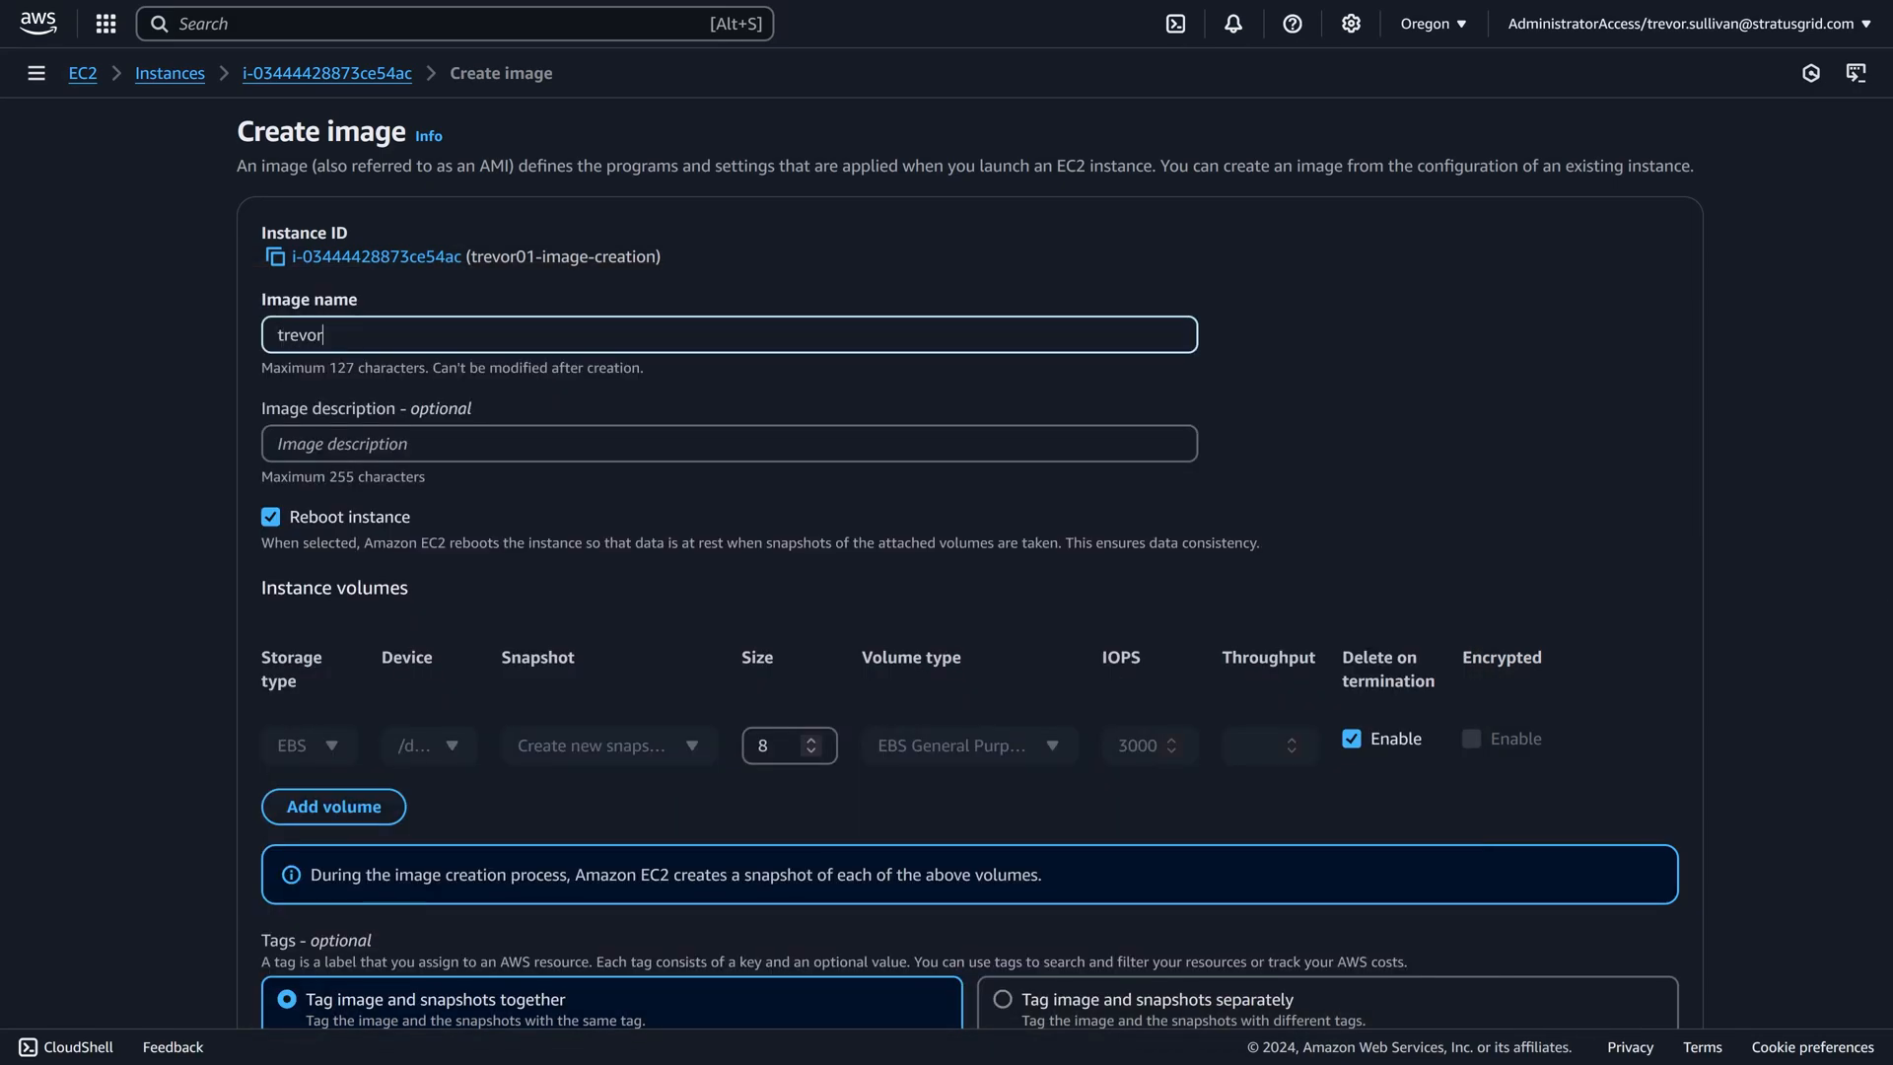
pyautogui.write('01-sg-youtube')
pyautogui.press('Tab')
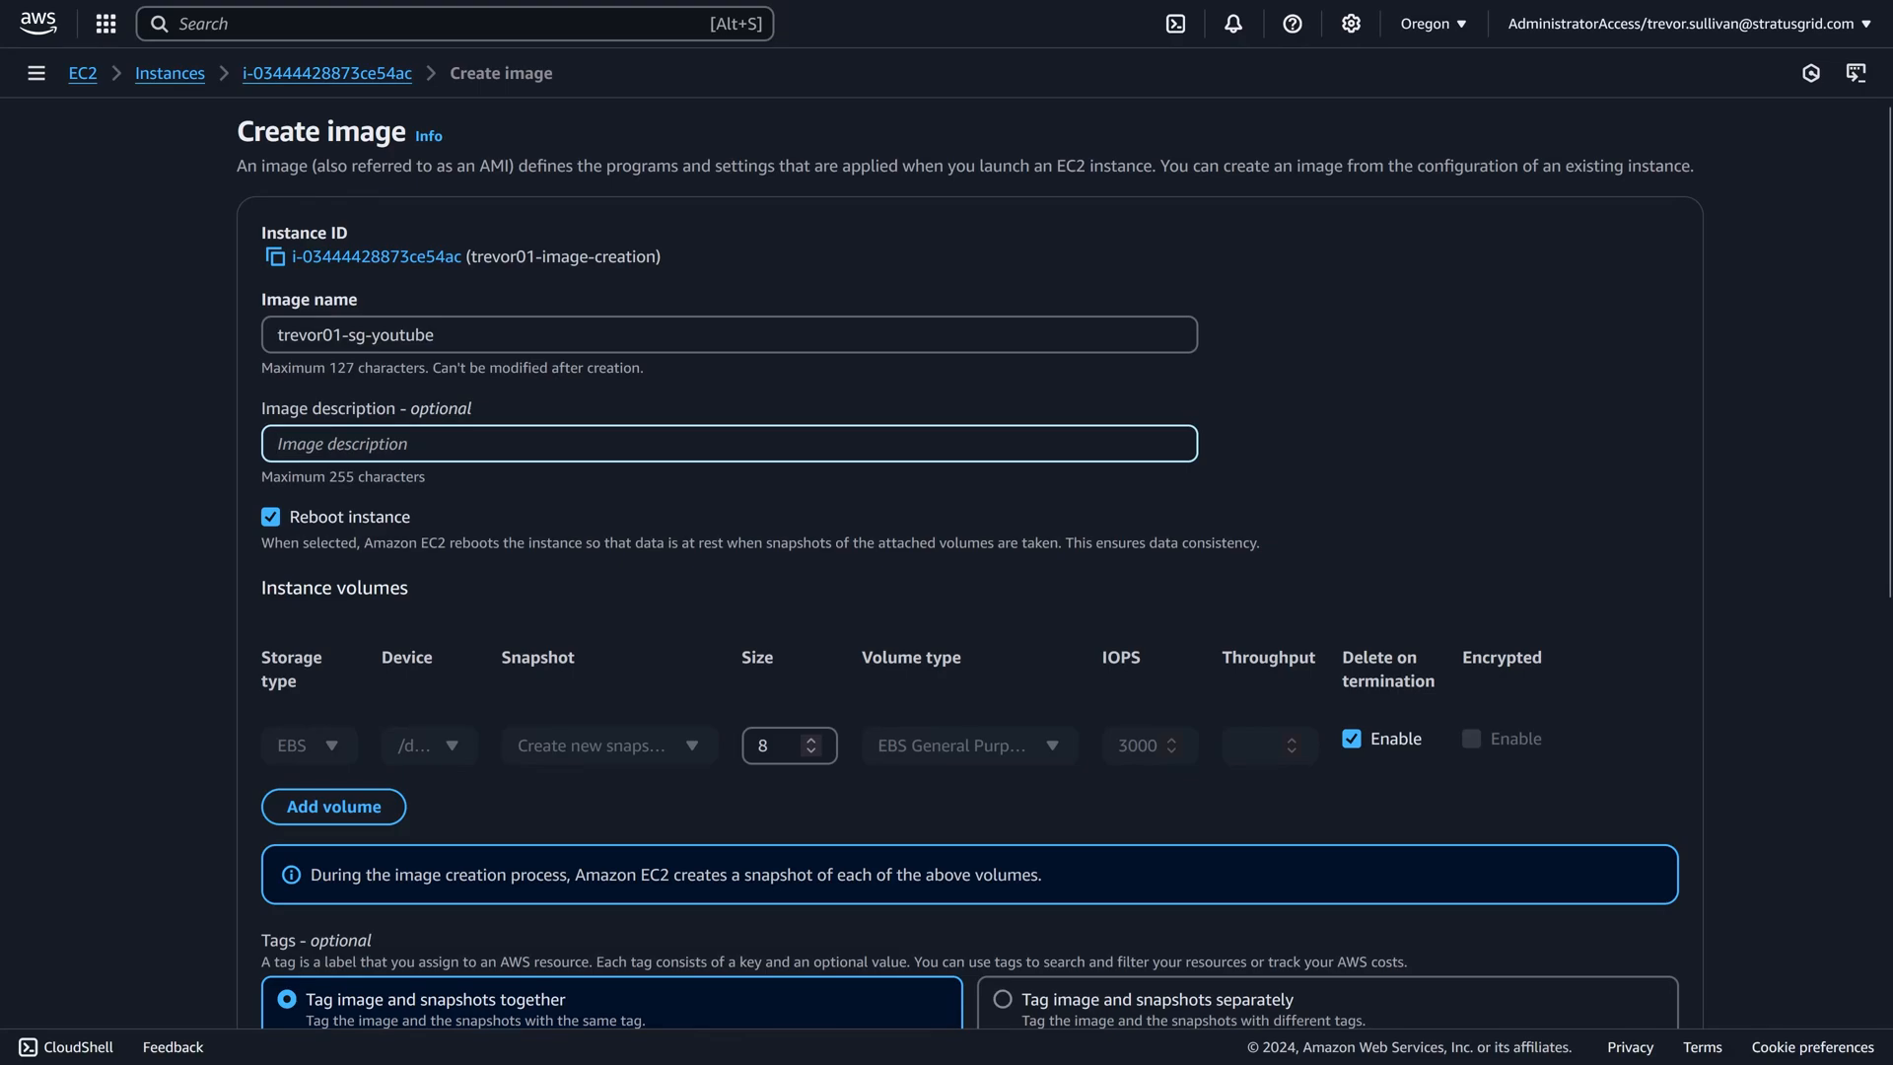
# Describe the image as "AWS QuickStart Ubuntu 24.04 LTS with all base package updates 2024-12-02" and disable rebooting the instance.
pyautogui.write('AWS ')
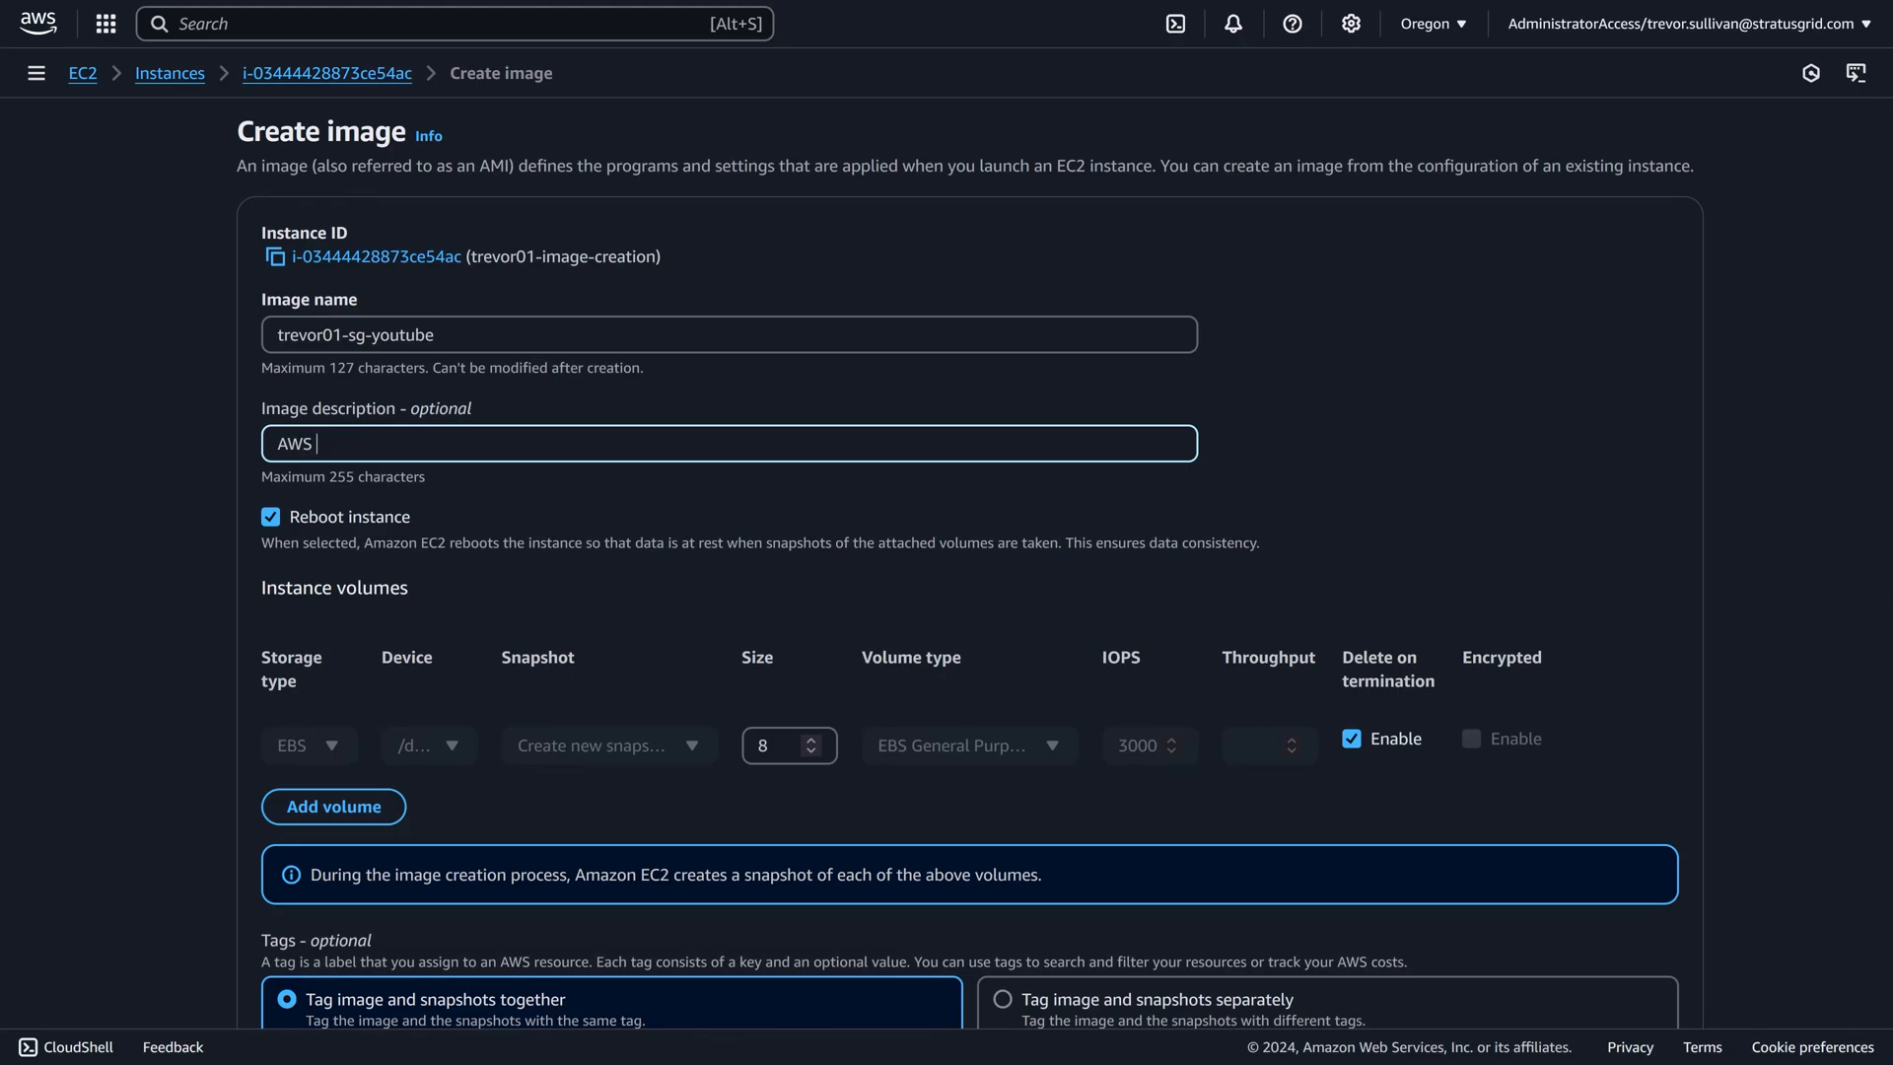
pyautogui.write('QuickStart Ubuntu 24.04 LTS')
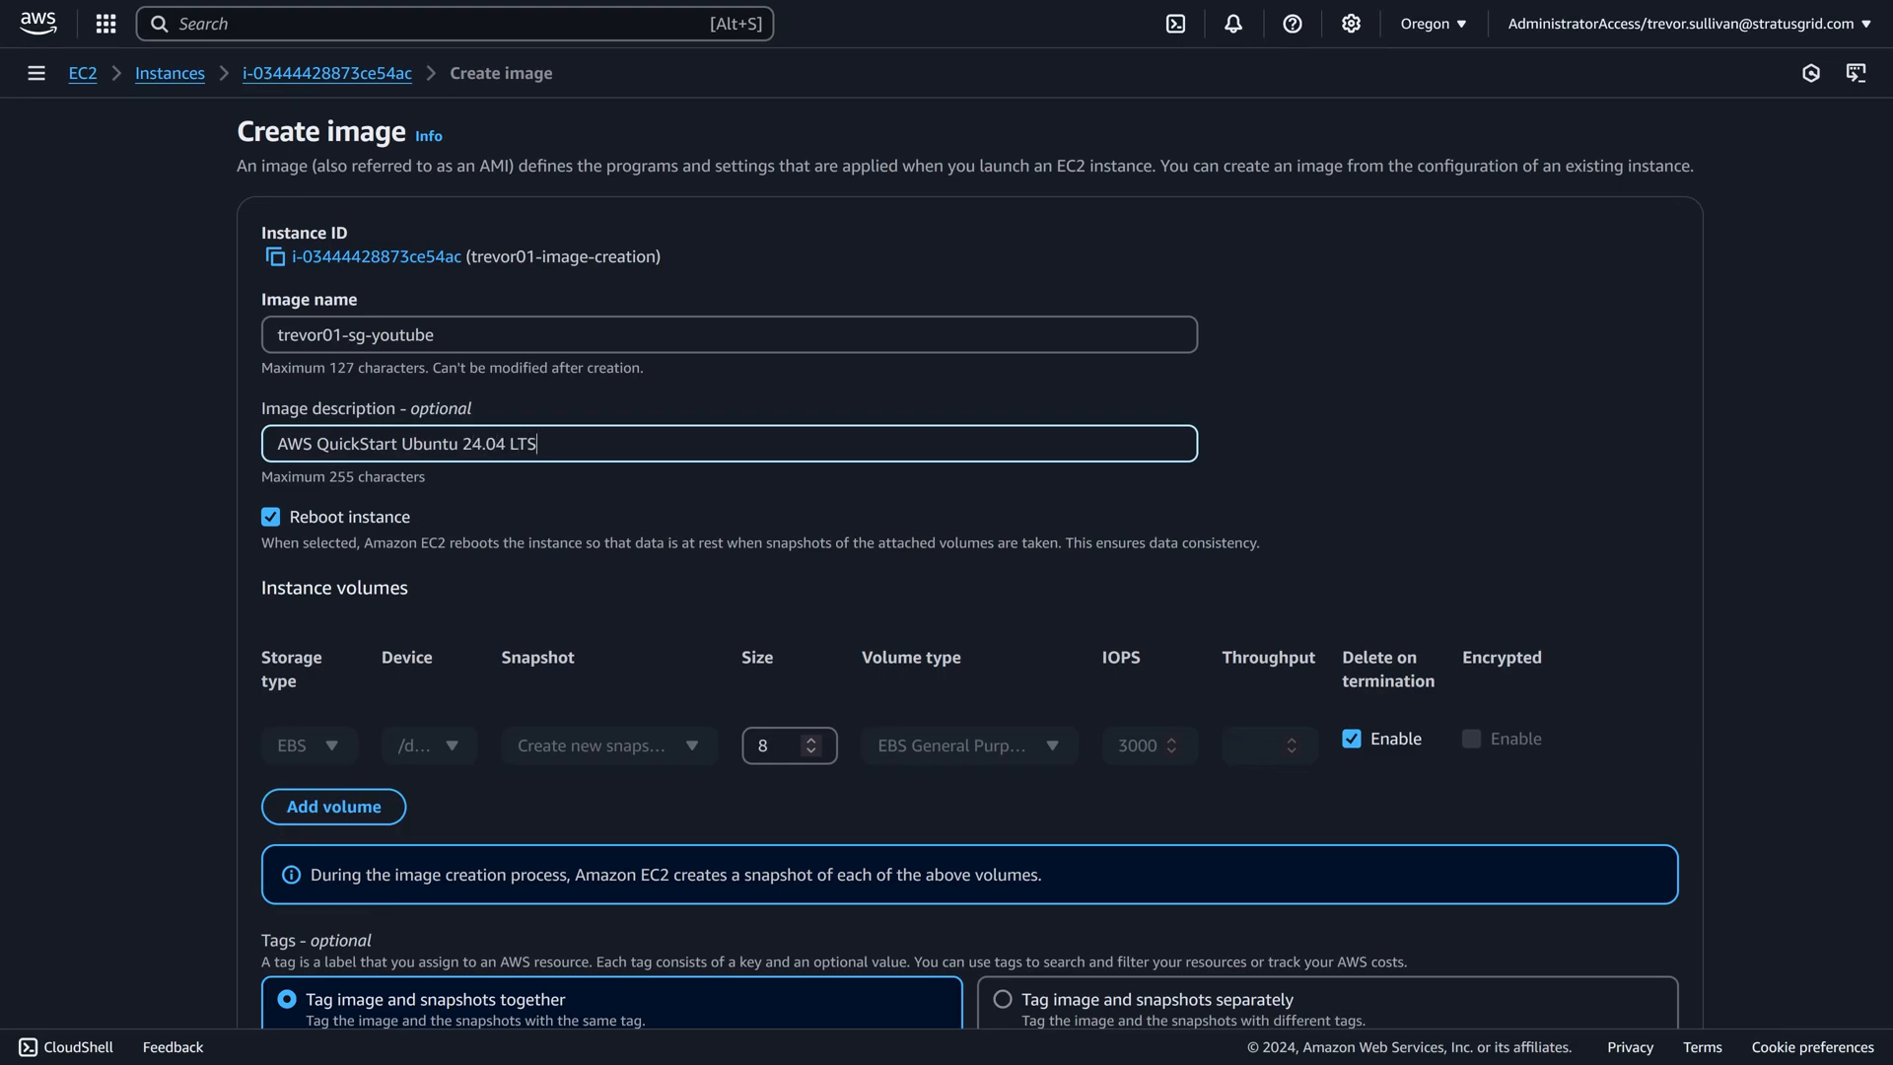
pyautogui.write(' with all base package updates')
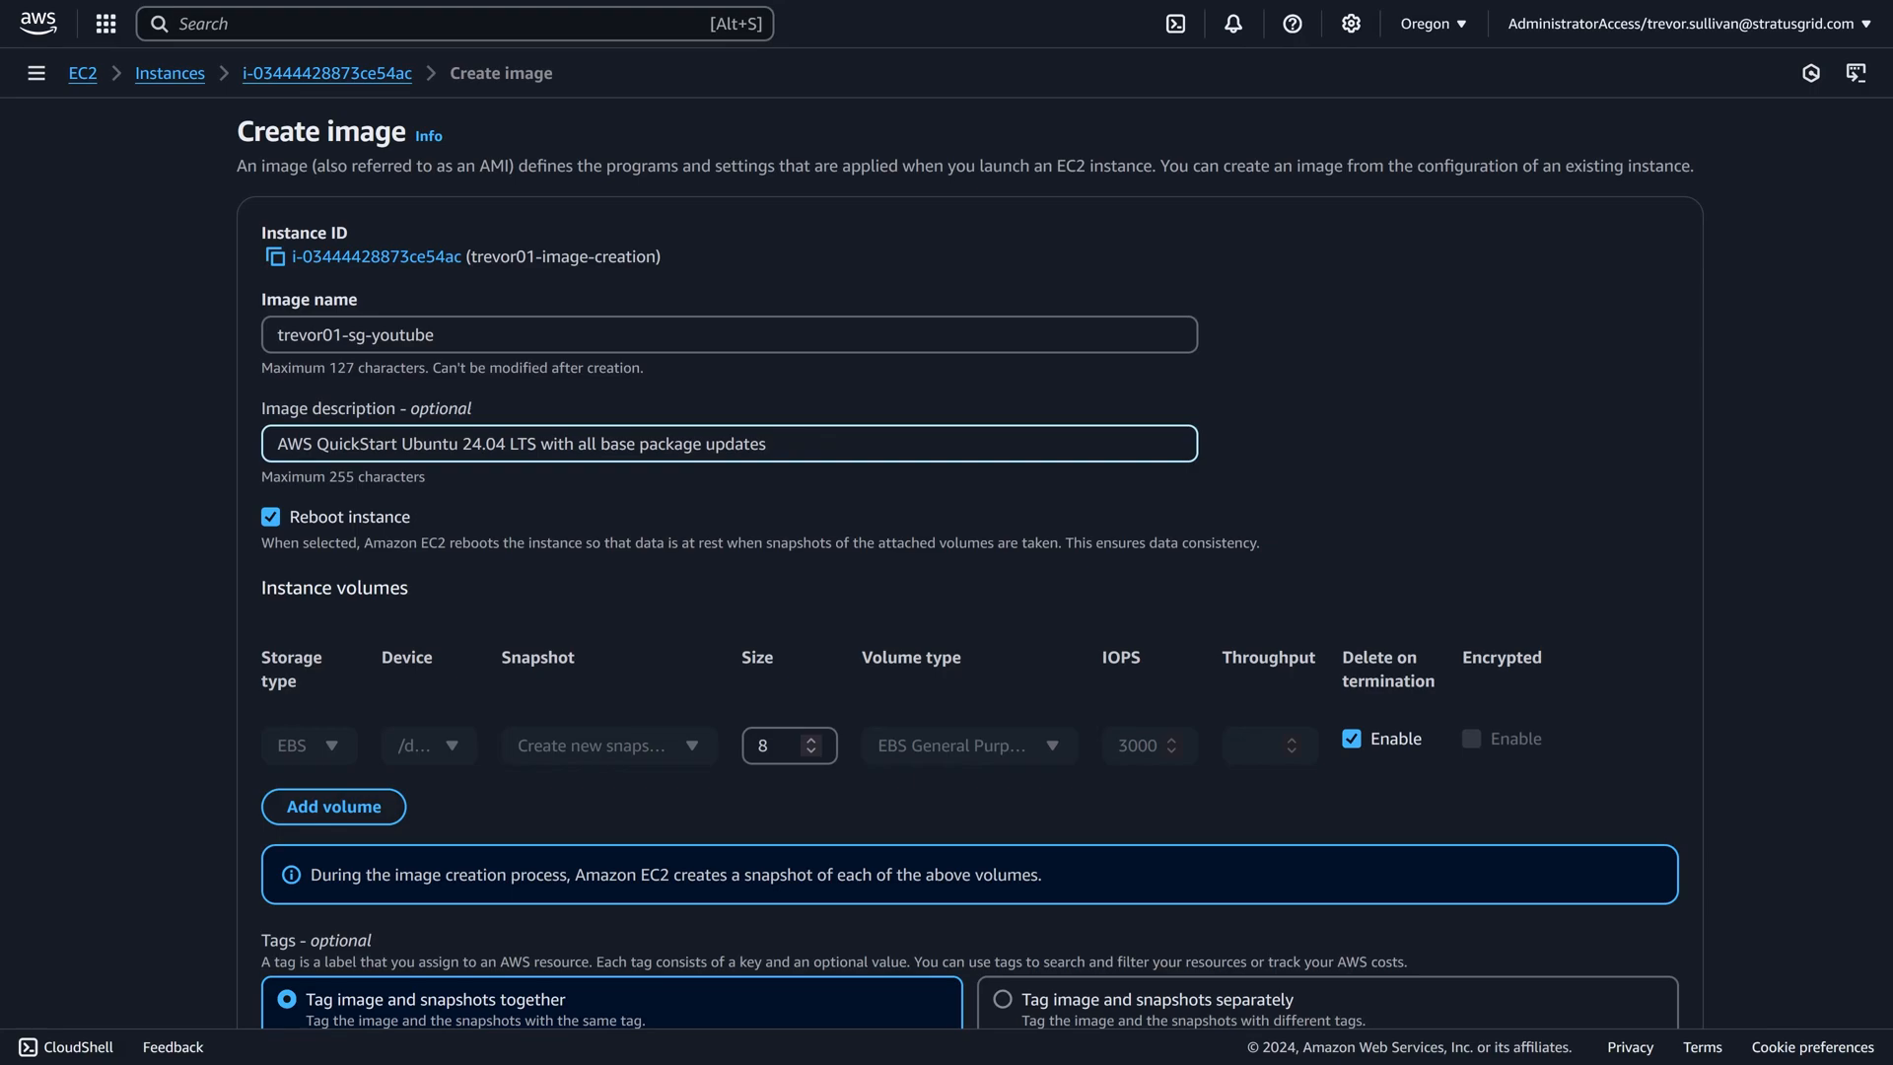
pyautogui.write(' 2024-12-02')
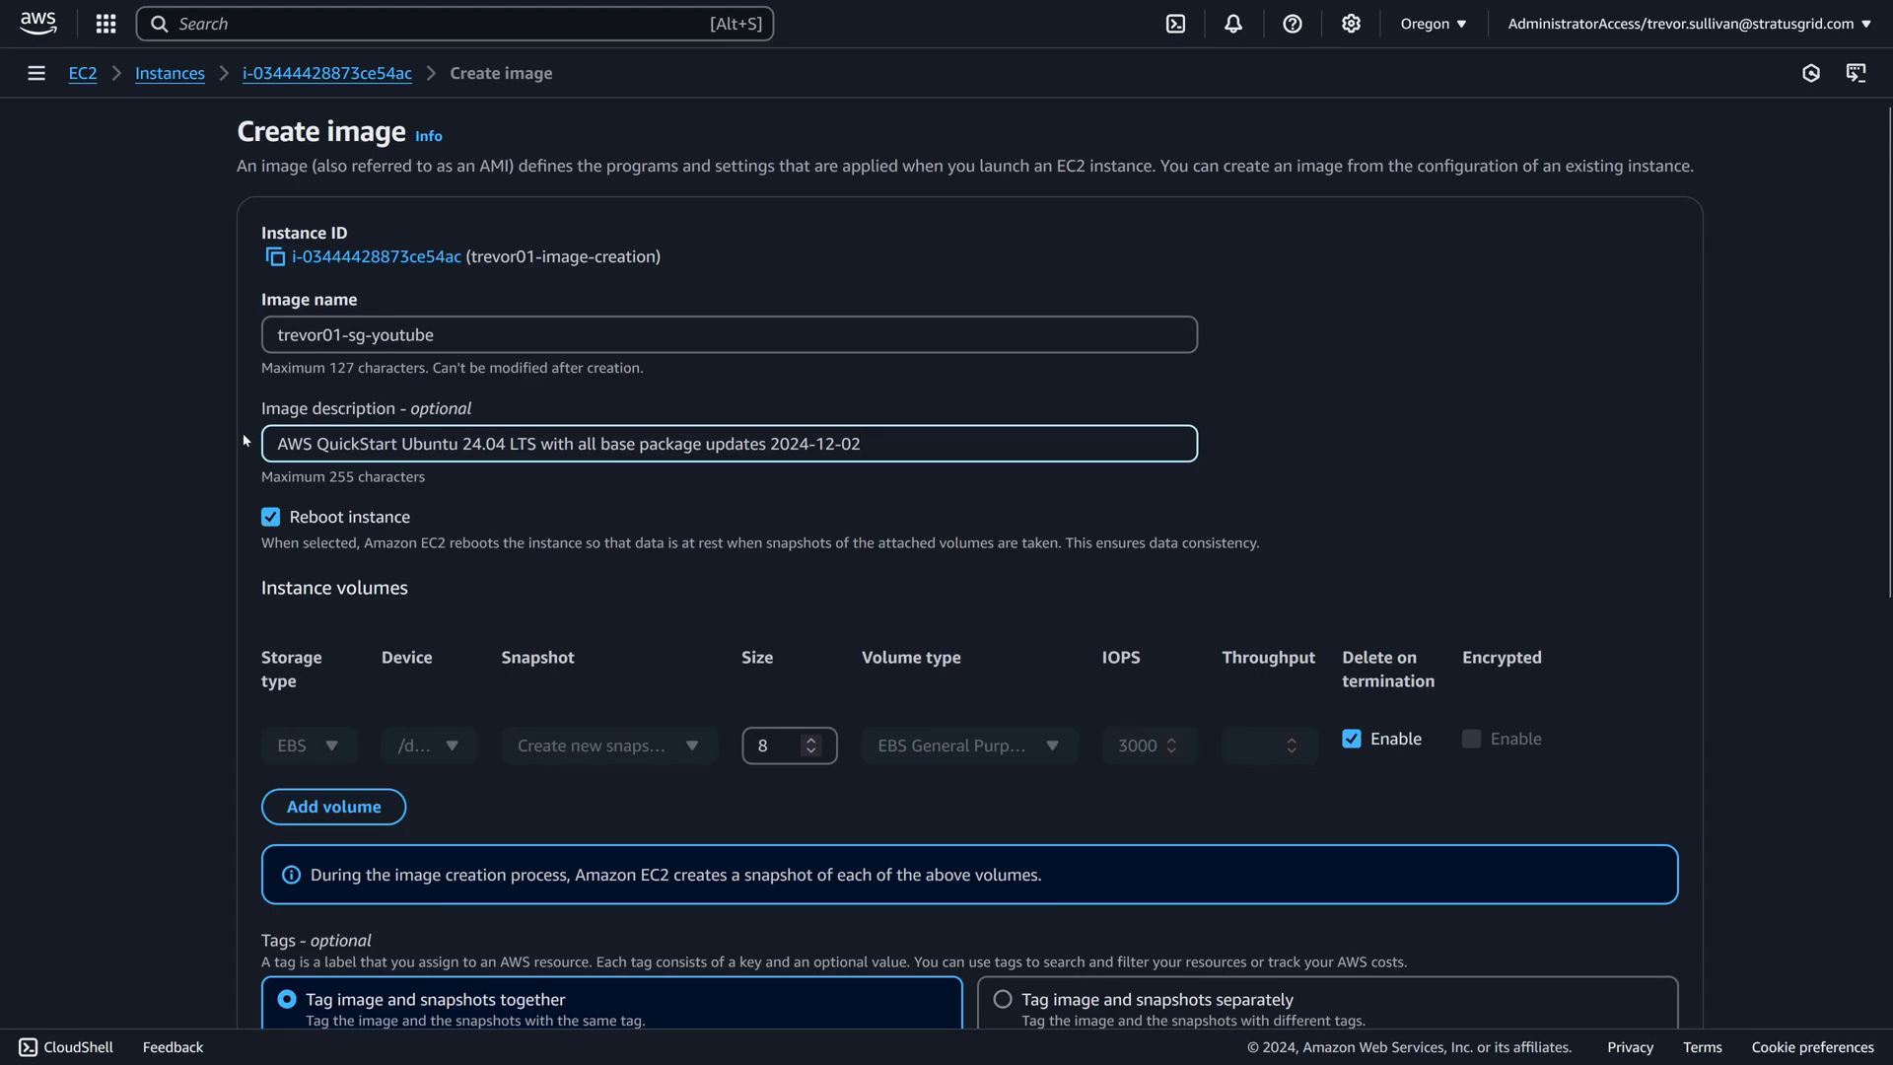
pyautogui.click(273, 519)
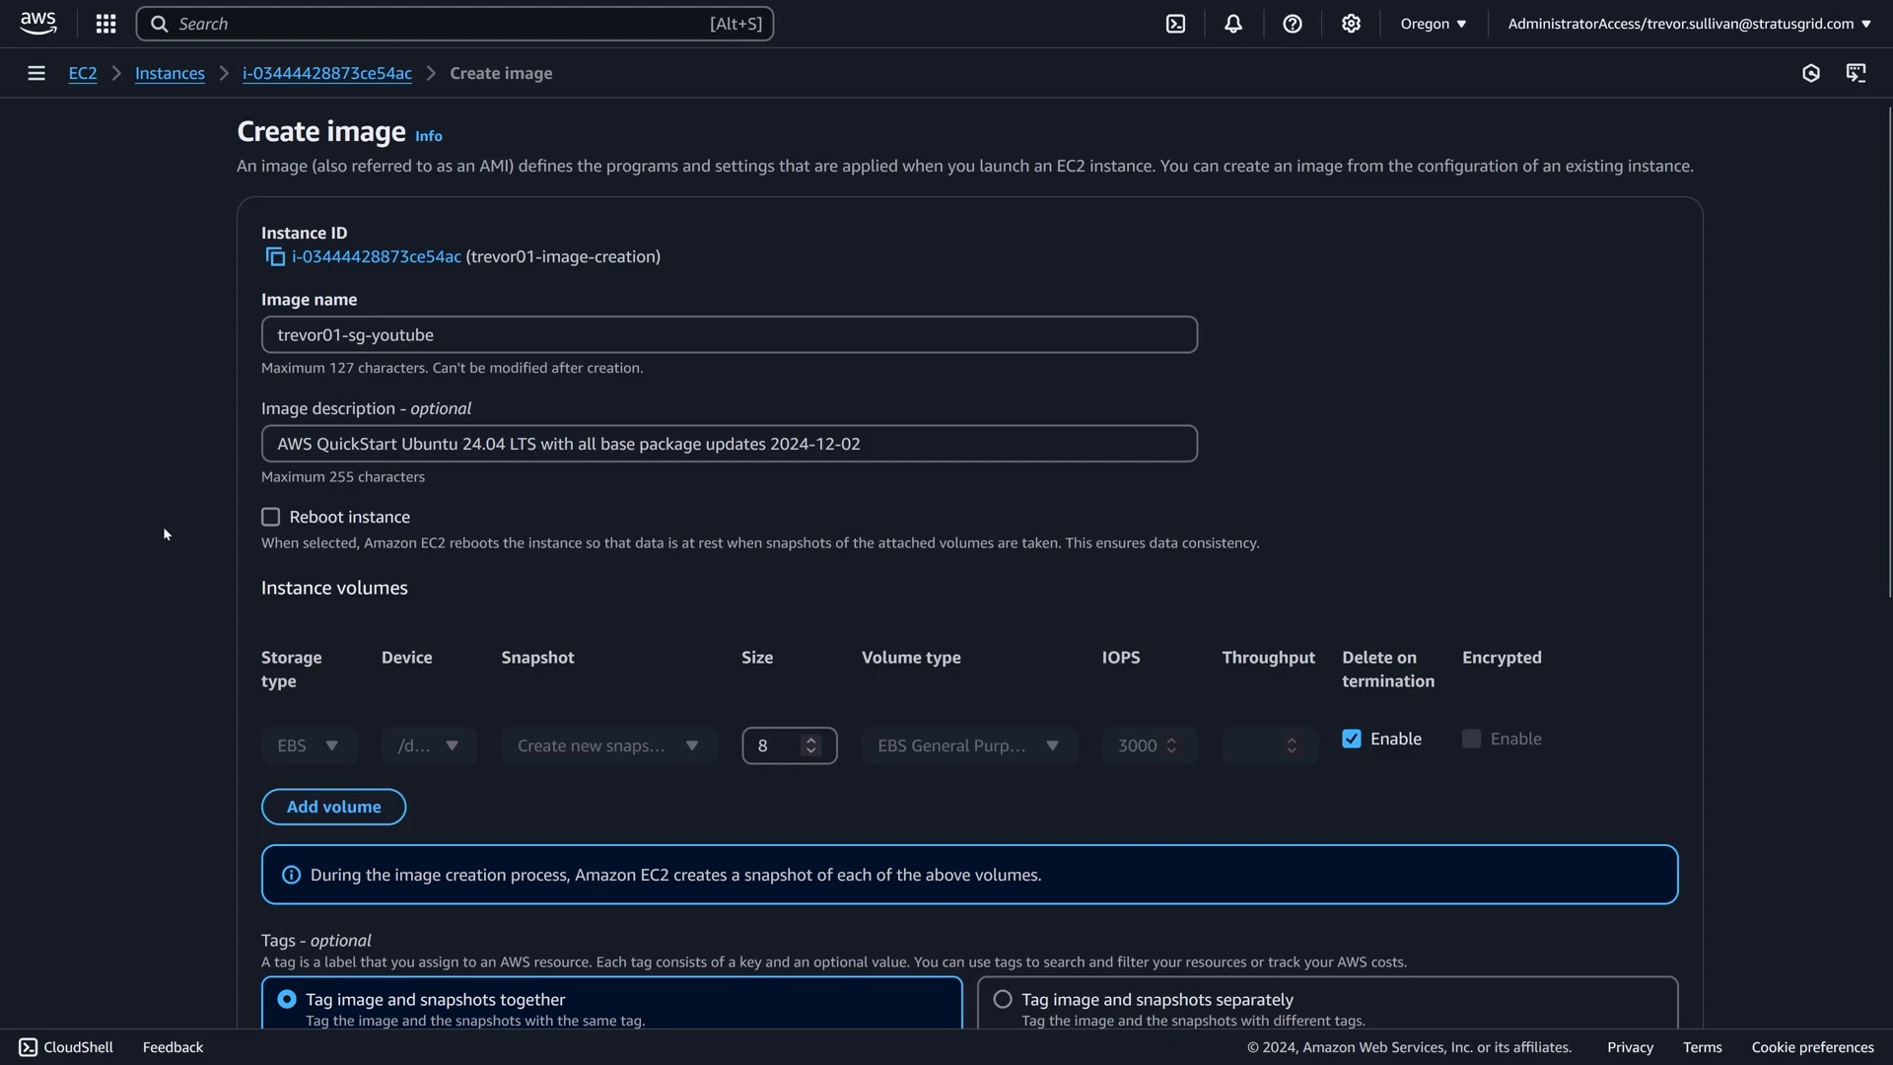
# Add a tag with the key "Owner" and the owner's full name as its value to the image and snapshots.
pyautogui.scroll(-3, 205, 529)
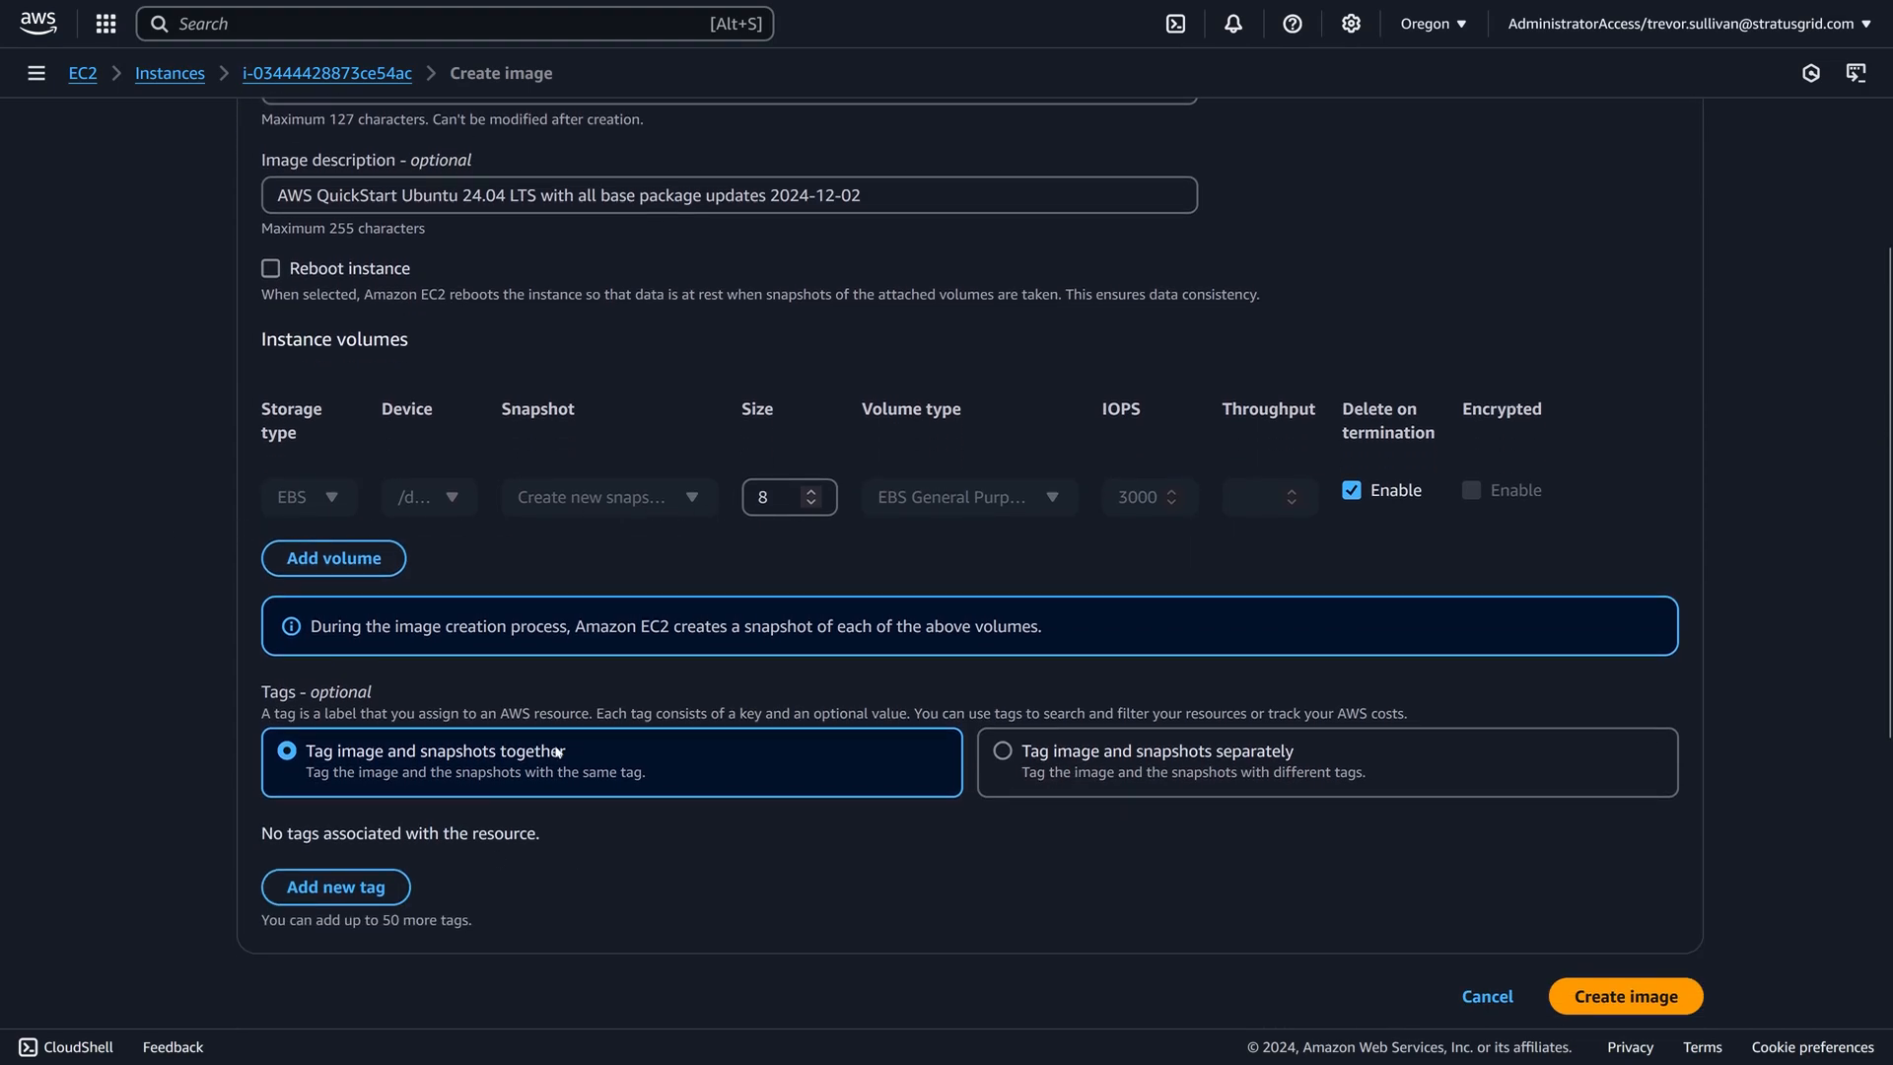
pyautogui.click(336, 886)
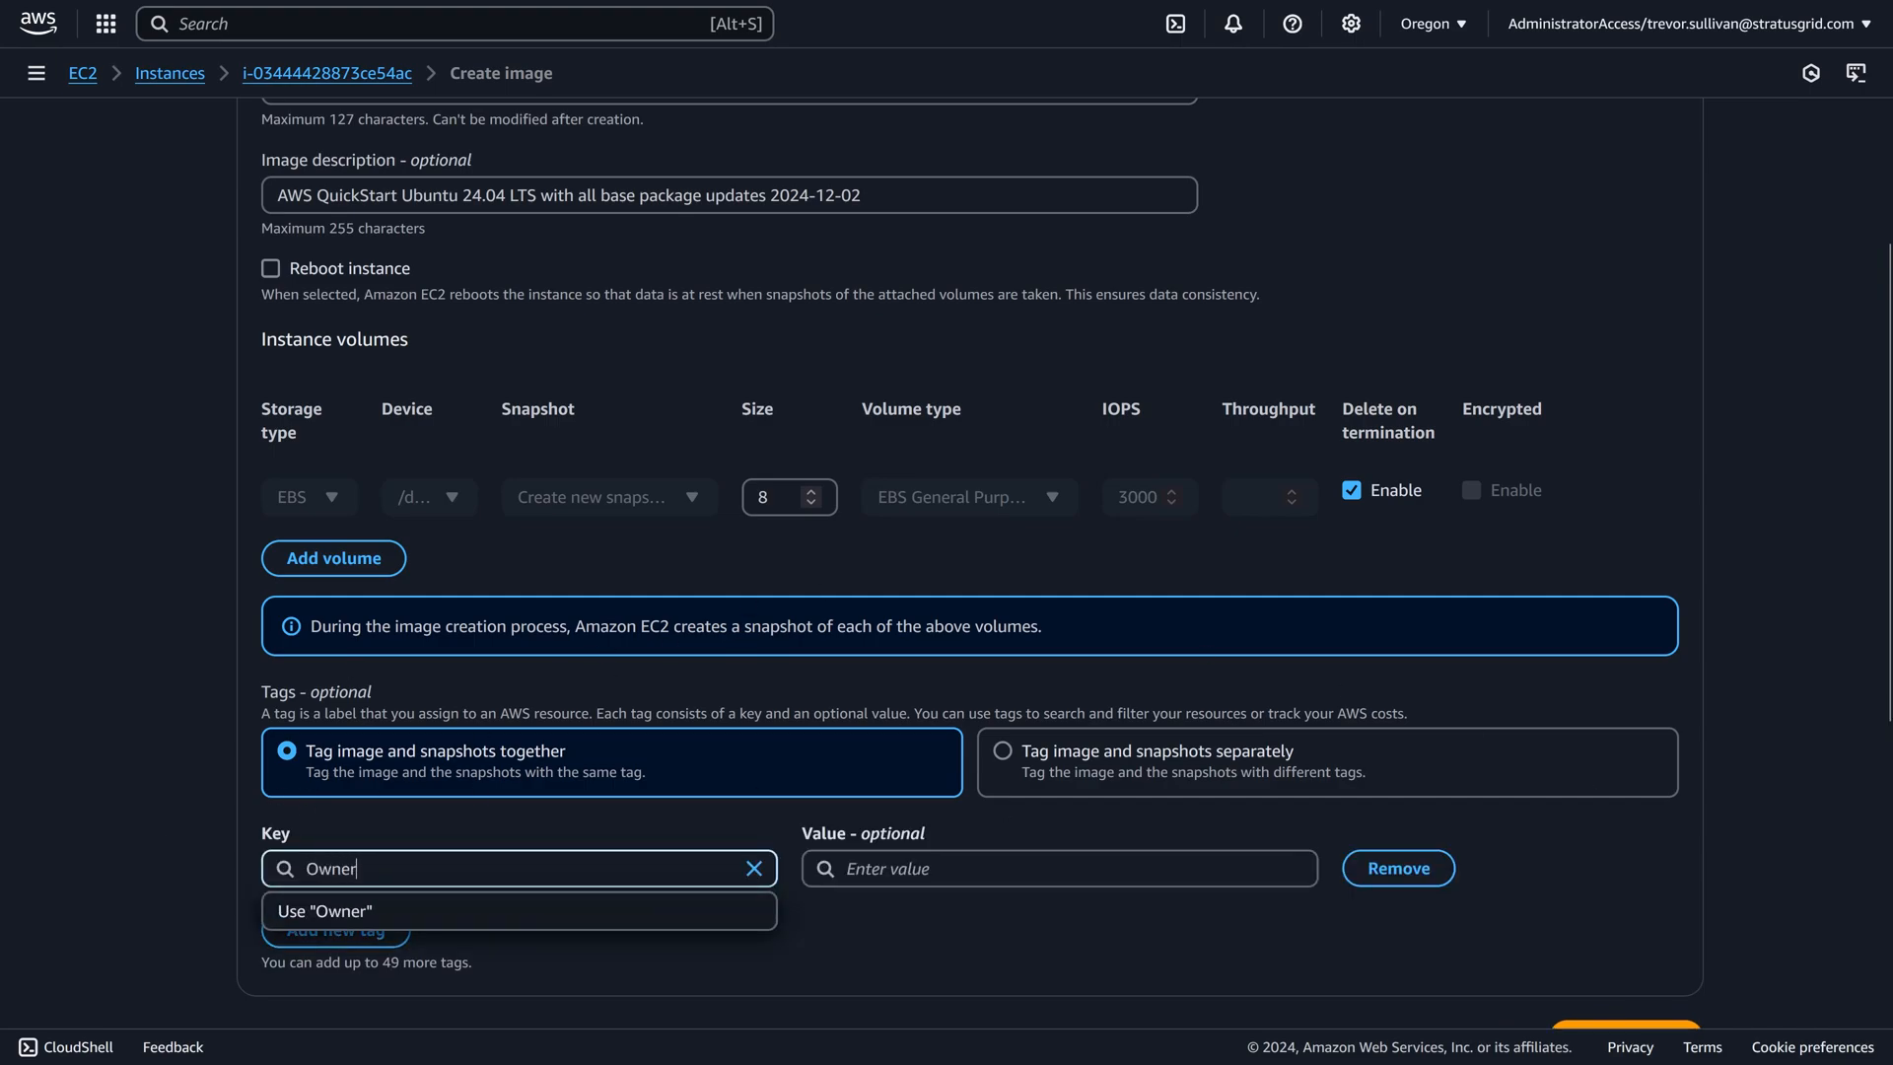
pyautogui.press('Tab')
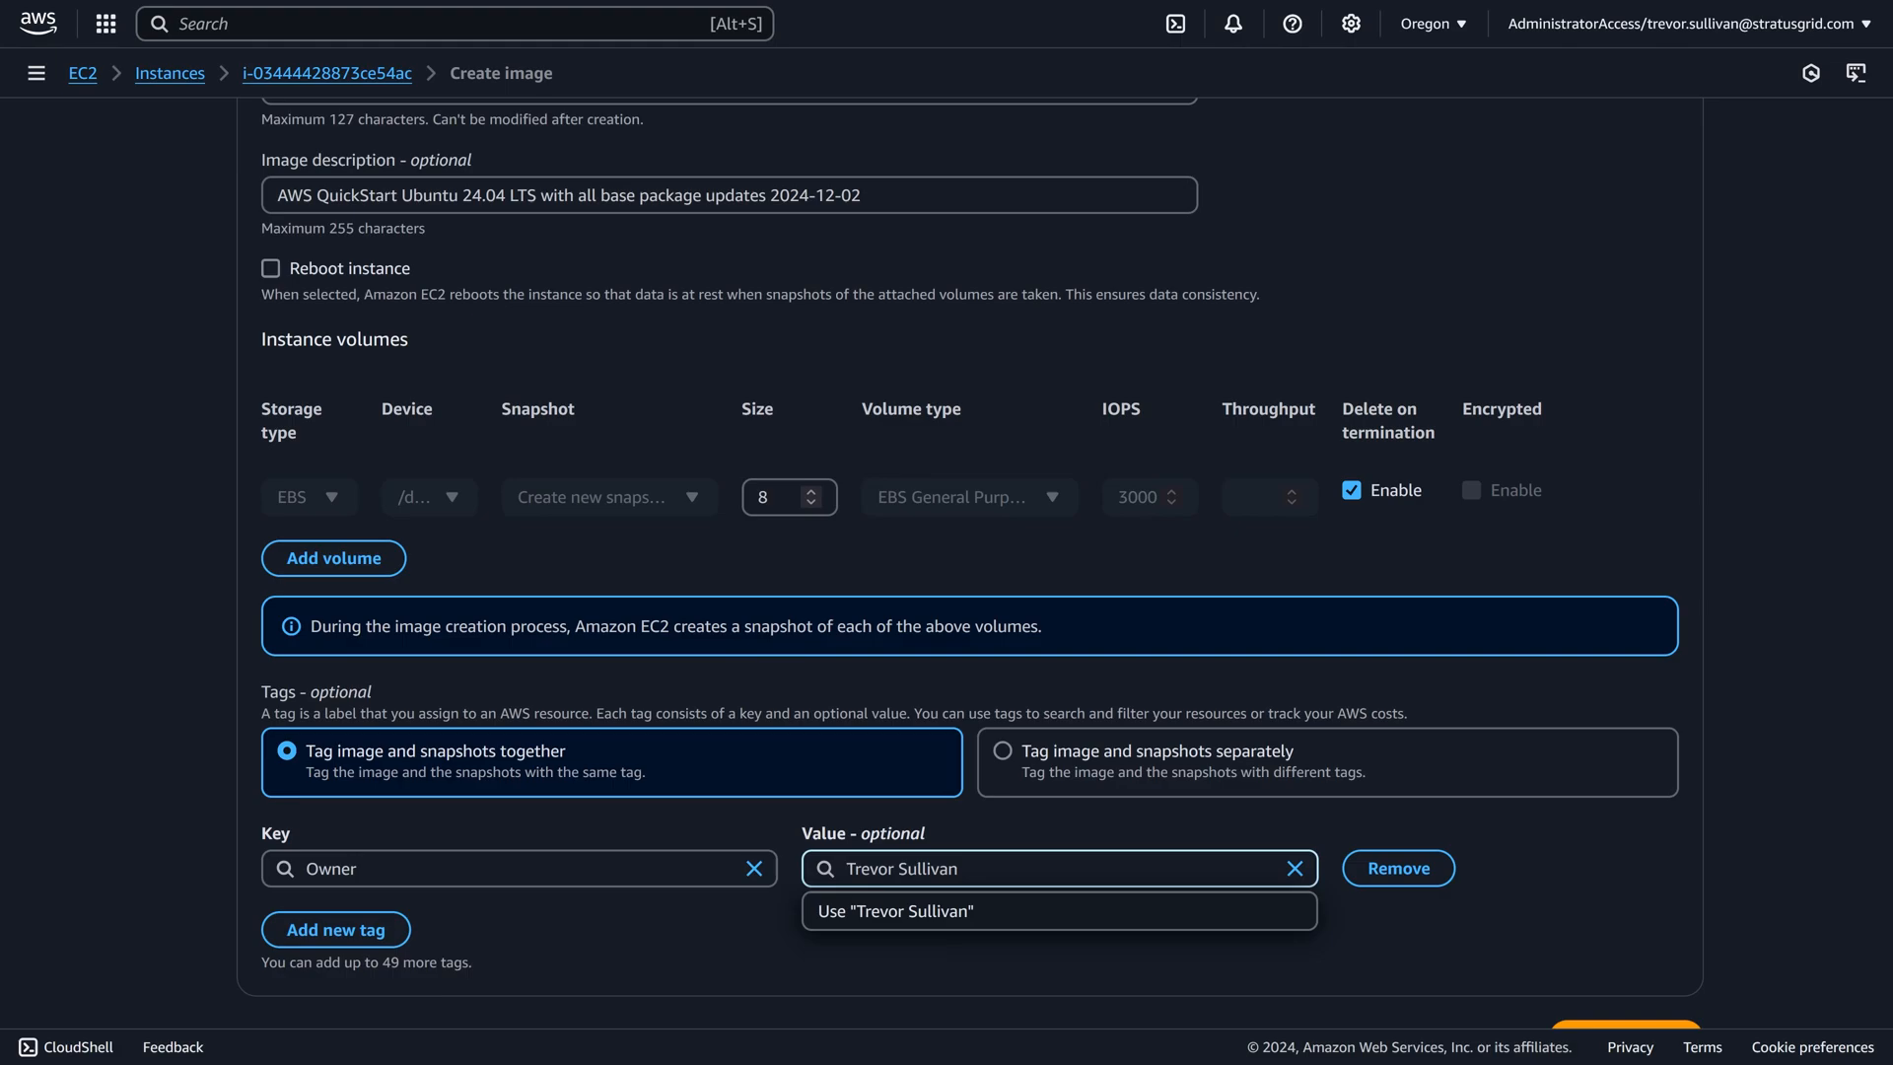
pyautogui.click(234, 683)
# Review the image name, check the package upgrade in the terminal, and create the image.
pyautogui.scroll(3, 266, 612)
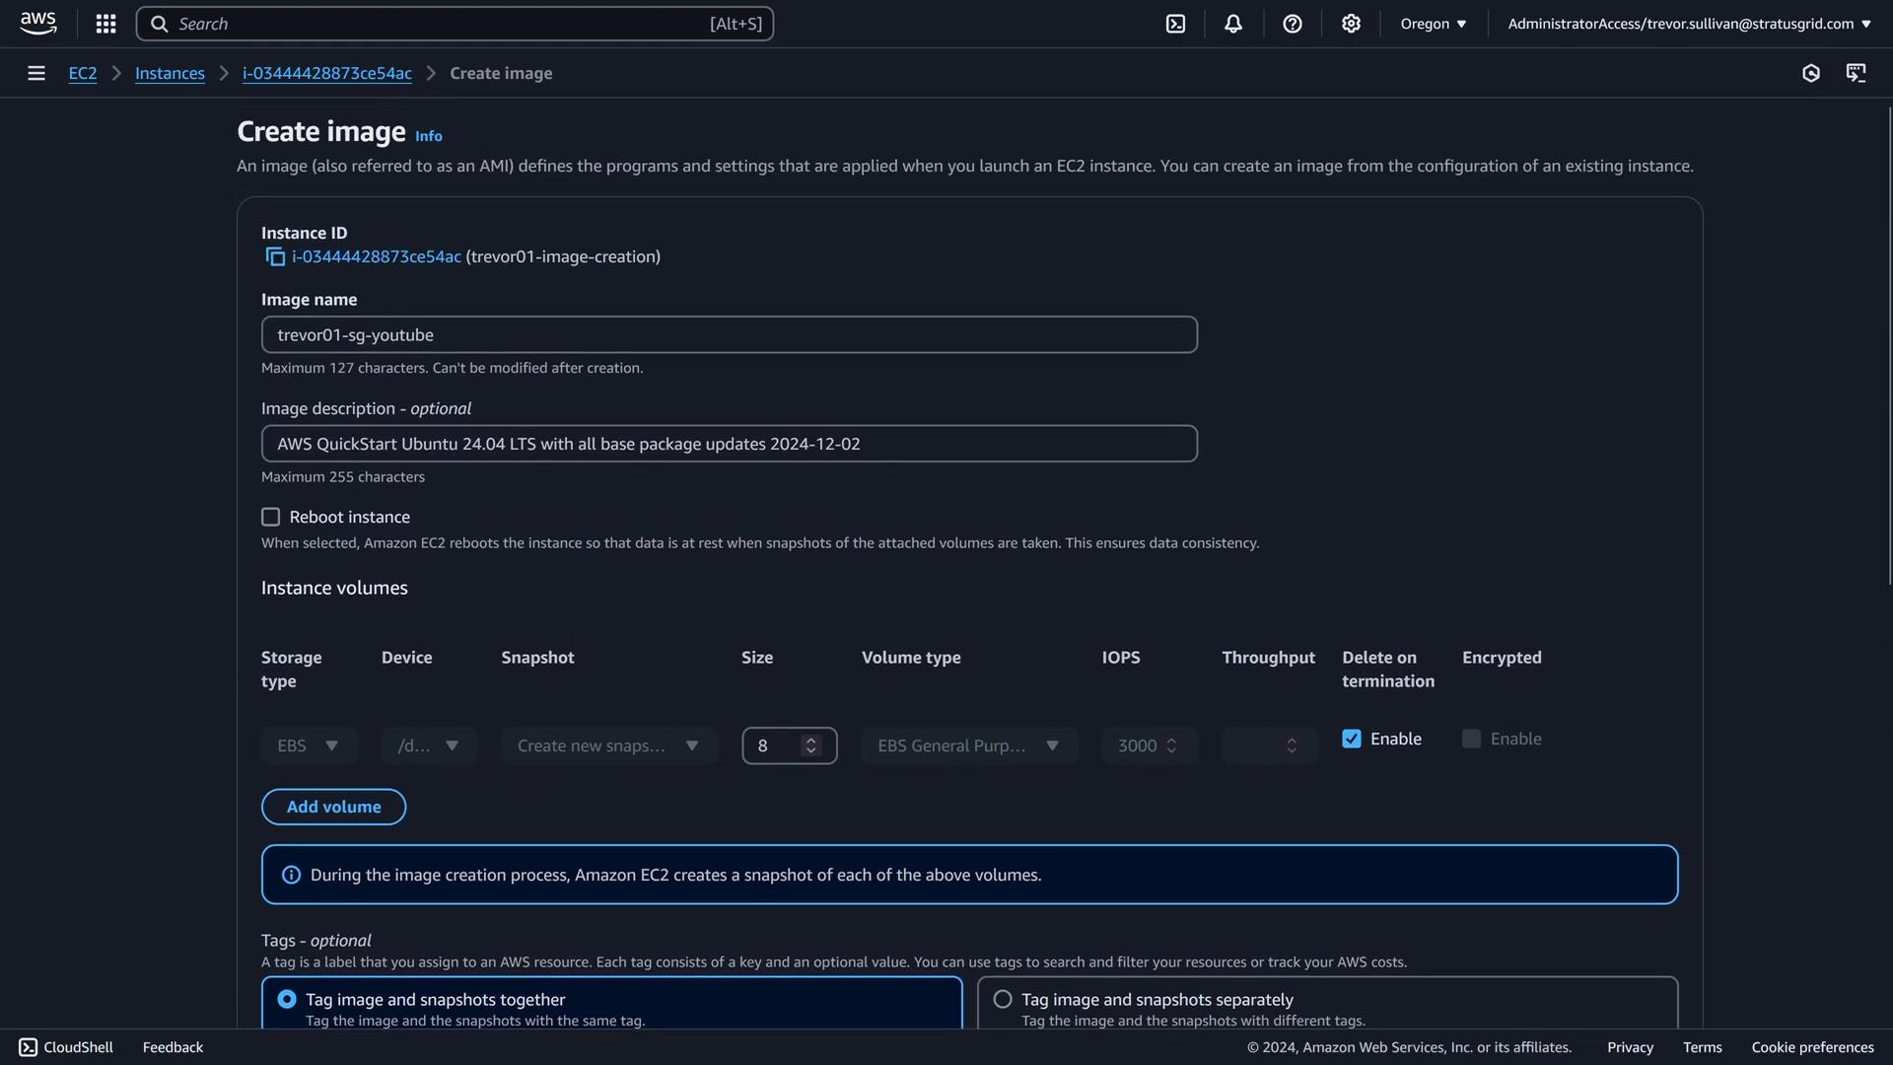
pyautogui.moveTo(366, 335); pyautogui.dragTo(274, 336)
pyautogui.click(232, 367)
pyautogui.scroll(-5, 1265, 826)
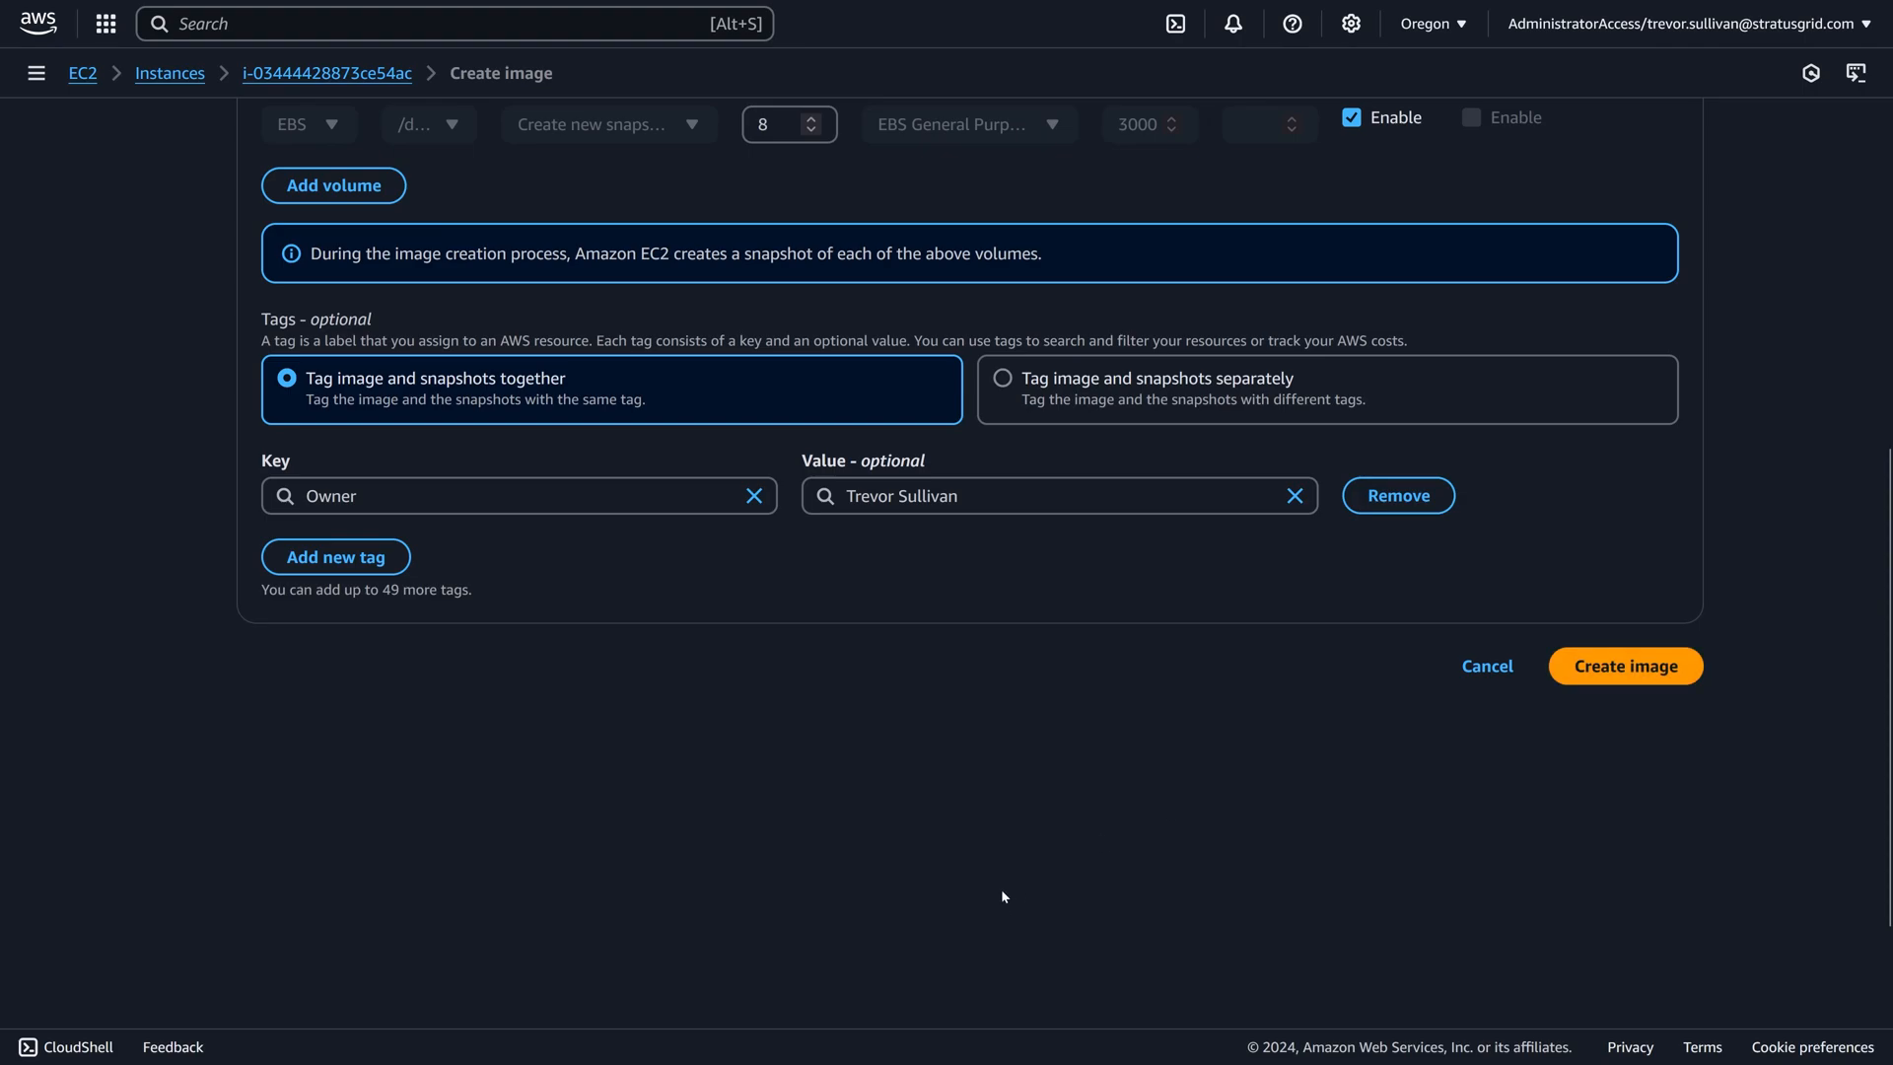
pyautogui.hotkey('alt', 'Tab')
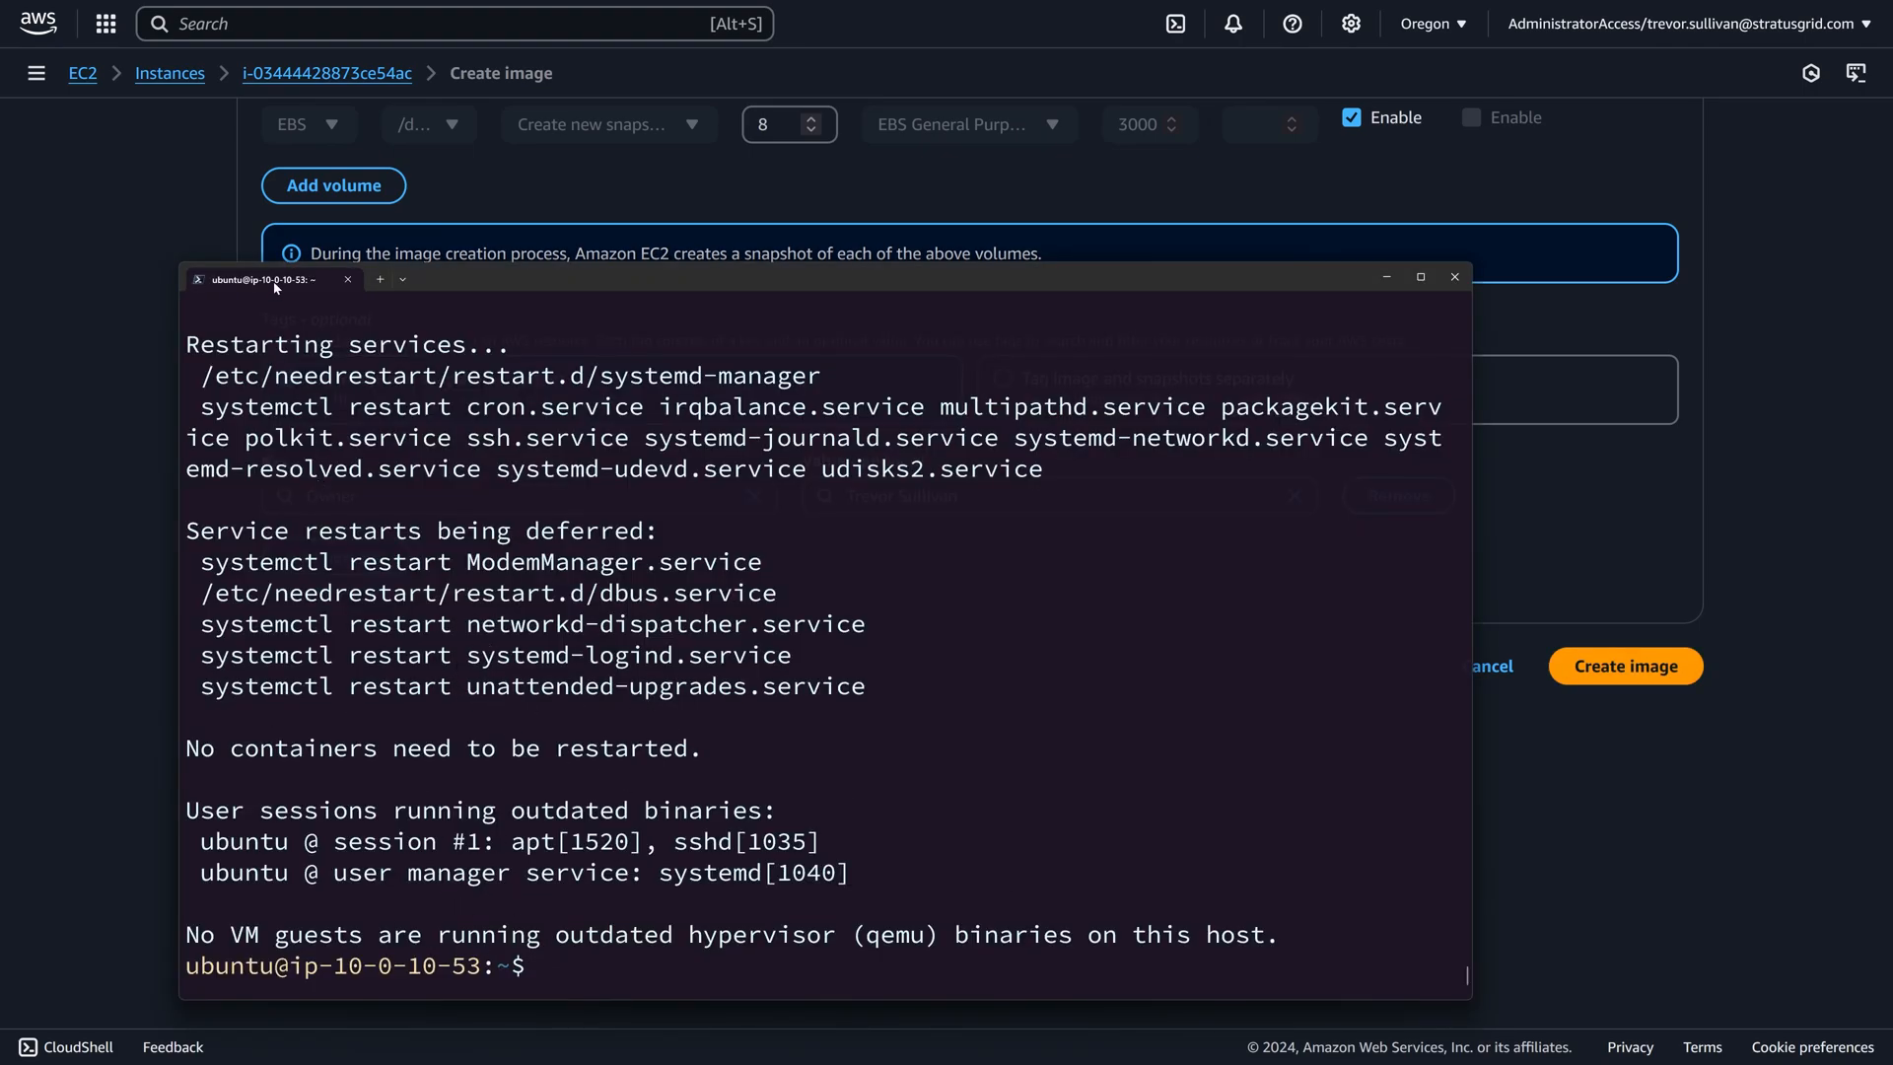
pyautogui.hotkey('alt', 'Tab')
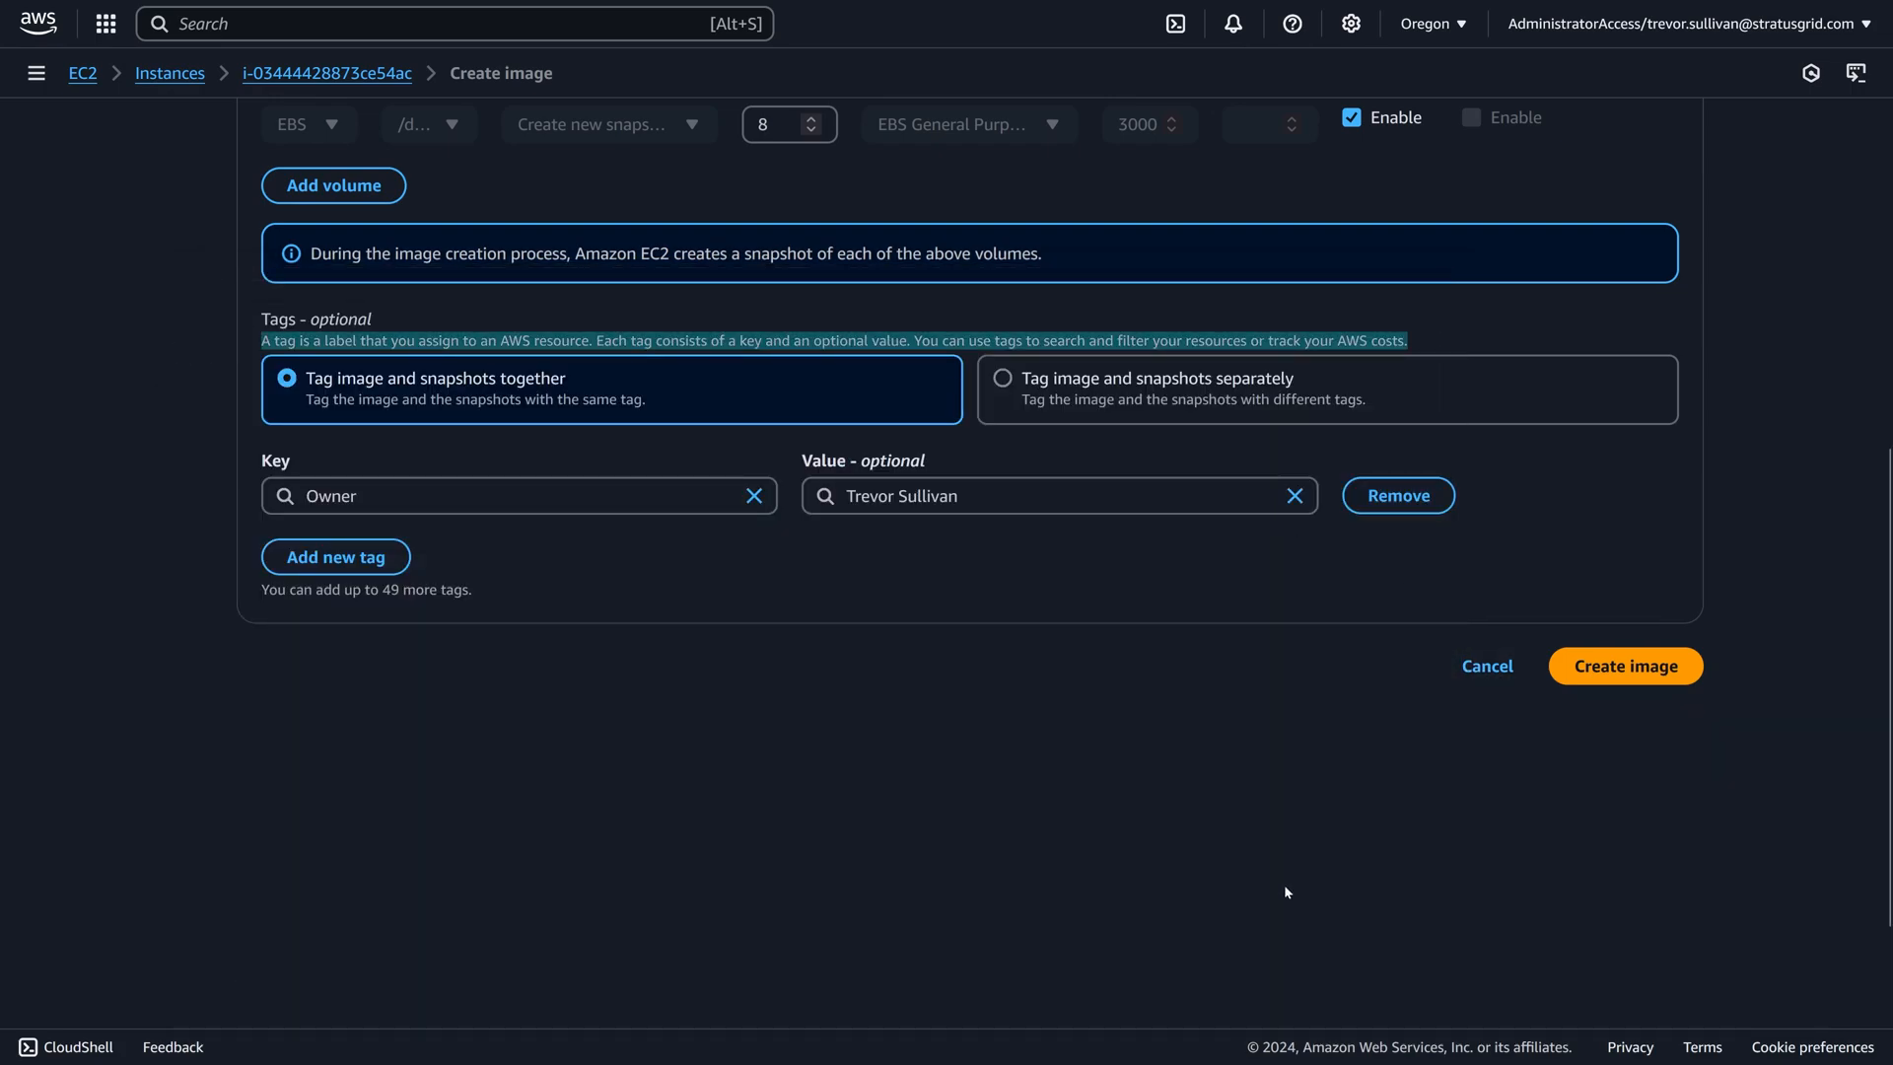
pyautogui.click(1635, 667)
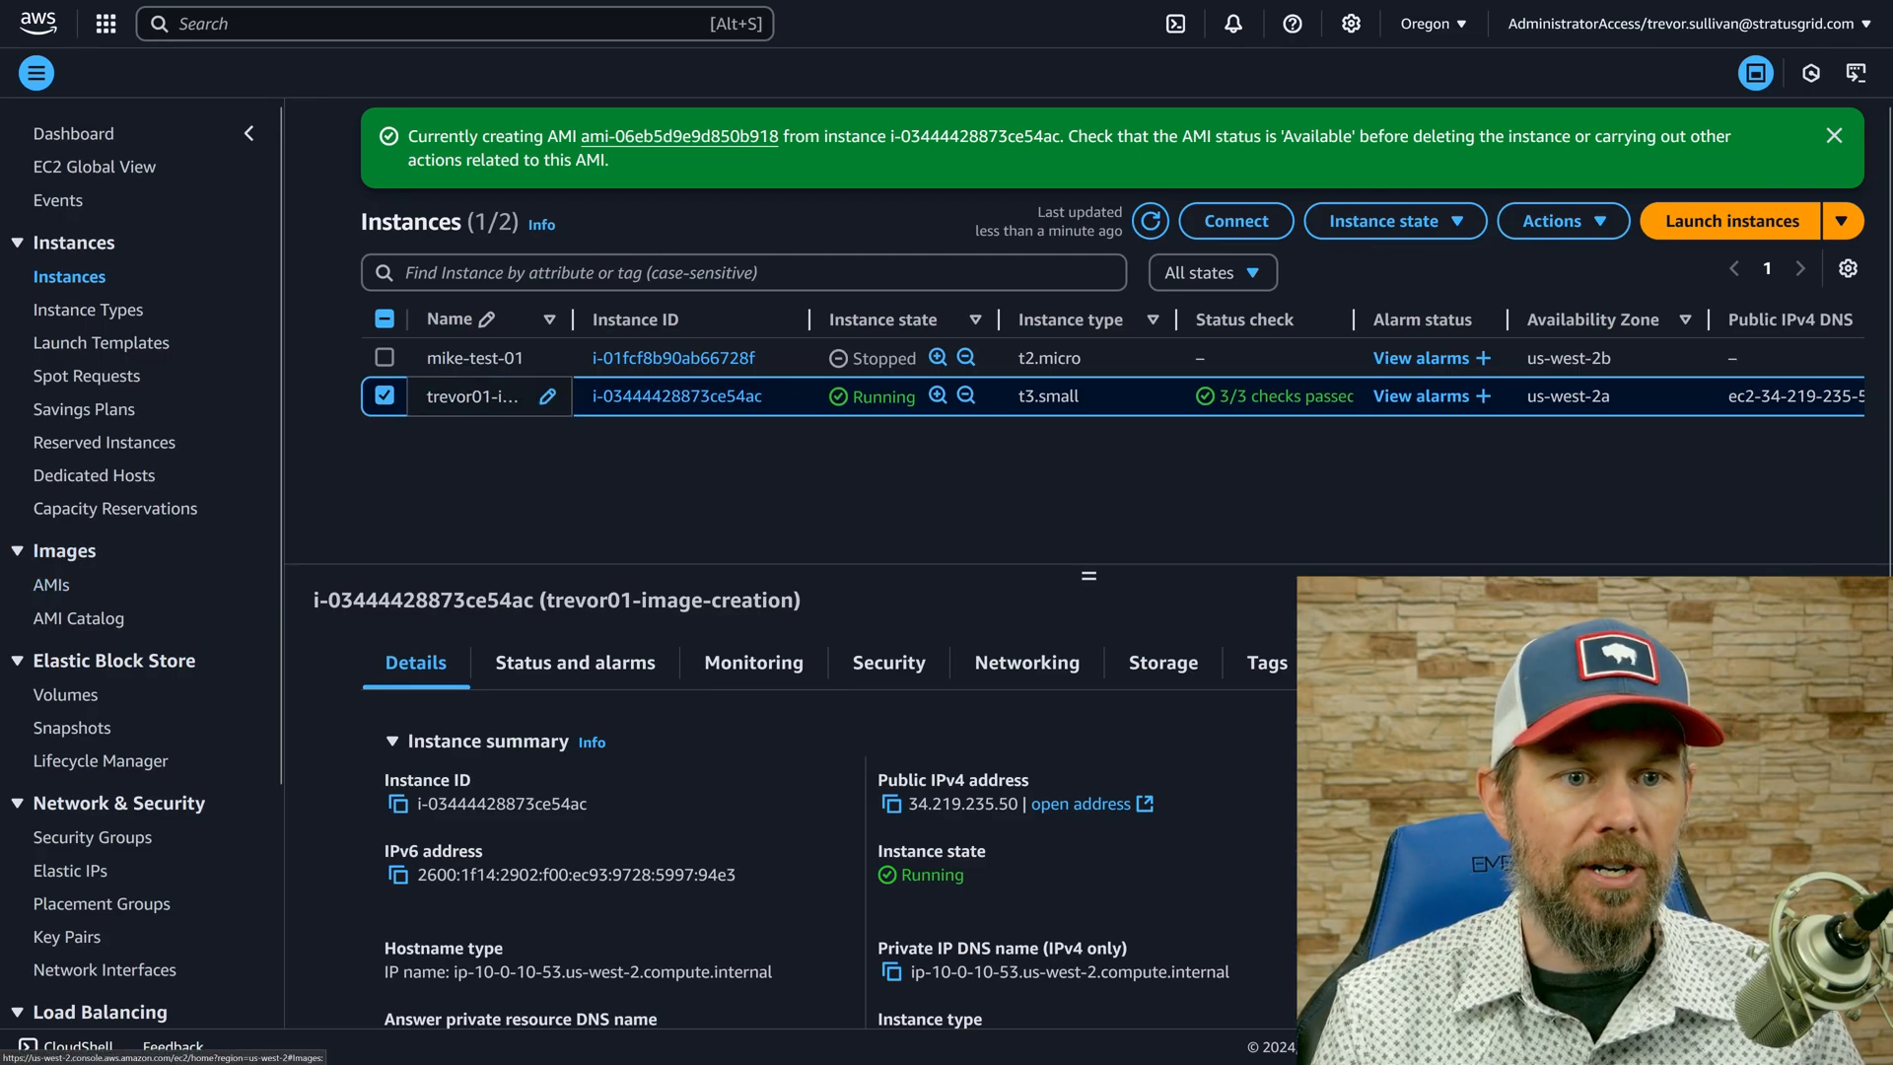
# Open the new AMI from the creation notice in full screen and examine its visibility and status.
pyautogui.click(651, 138)
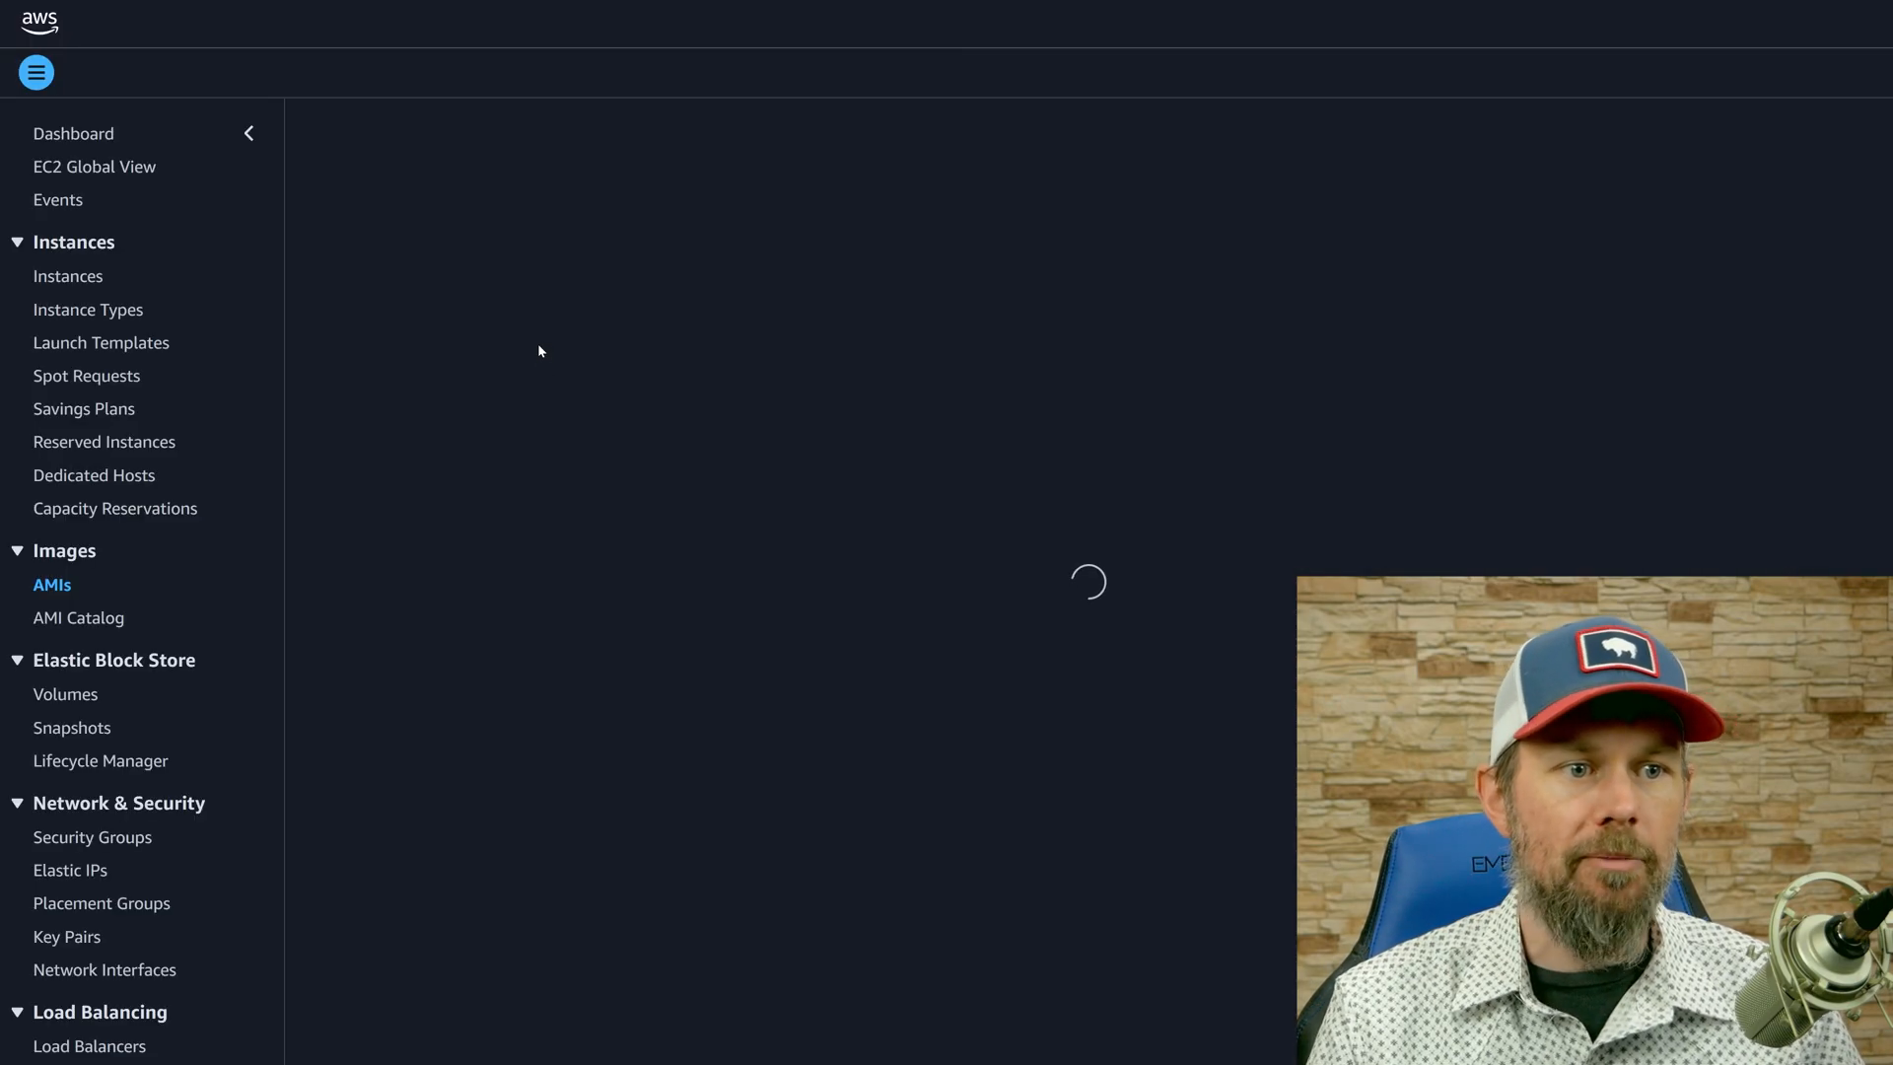
pyautogui.press('F11')
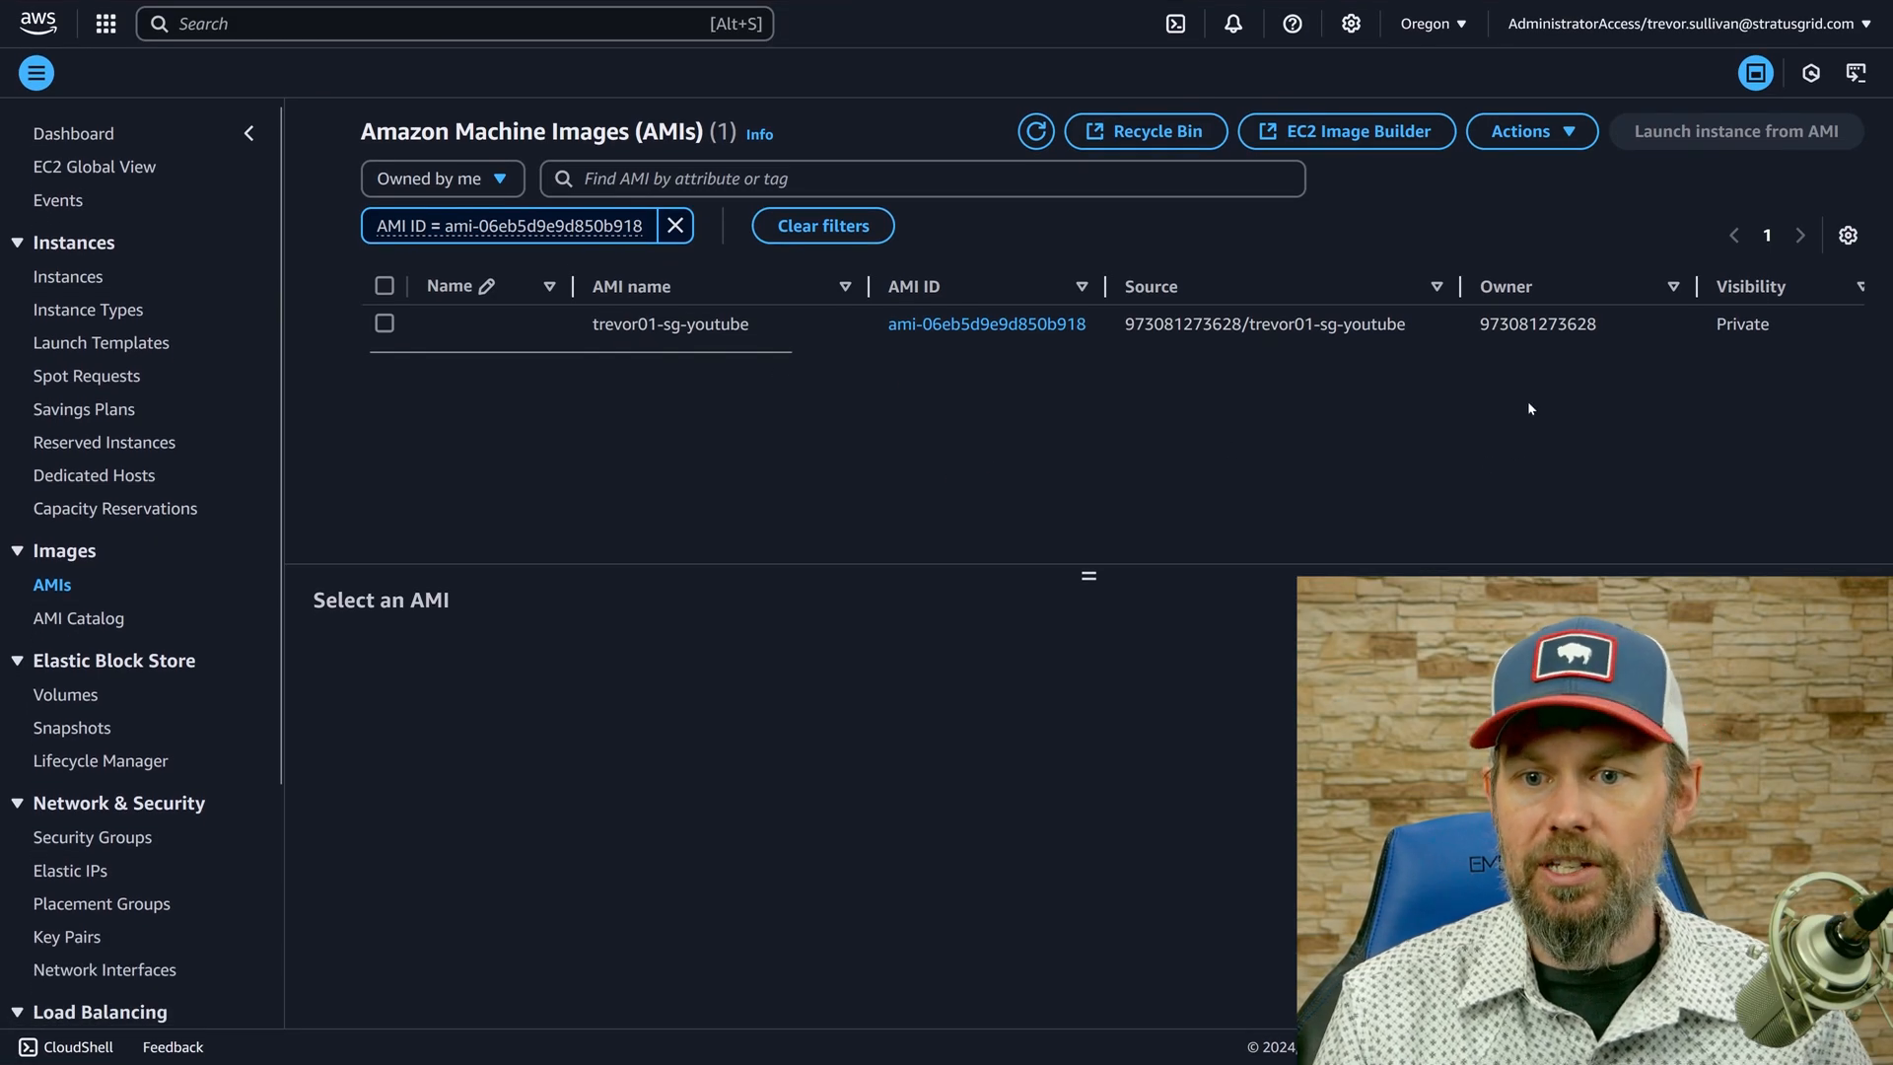
pyautogui.click(1548, 333)
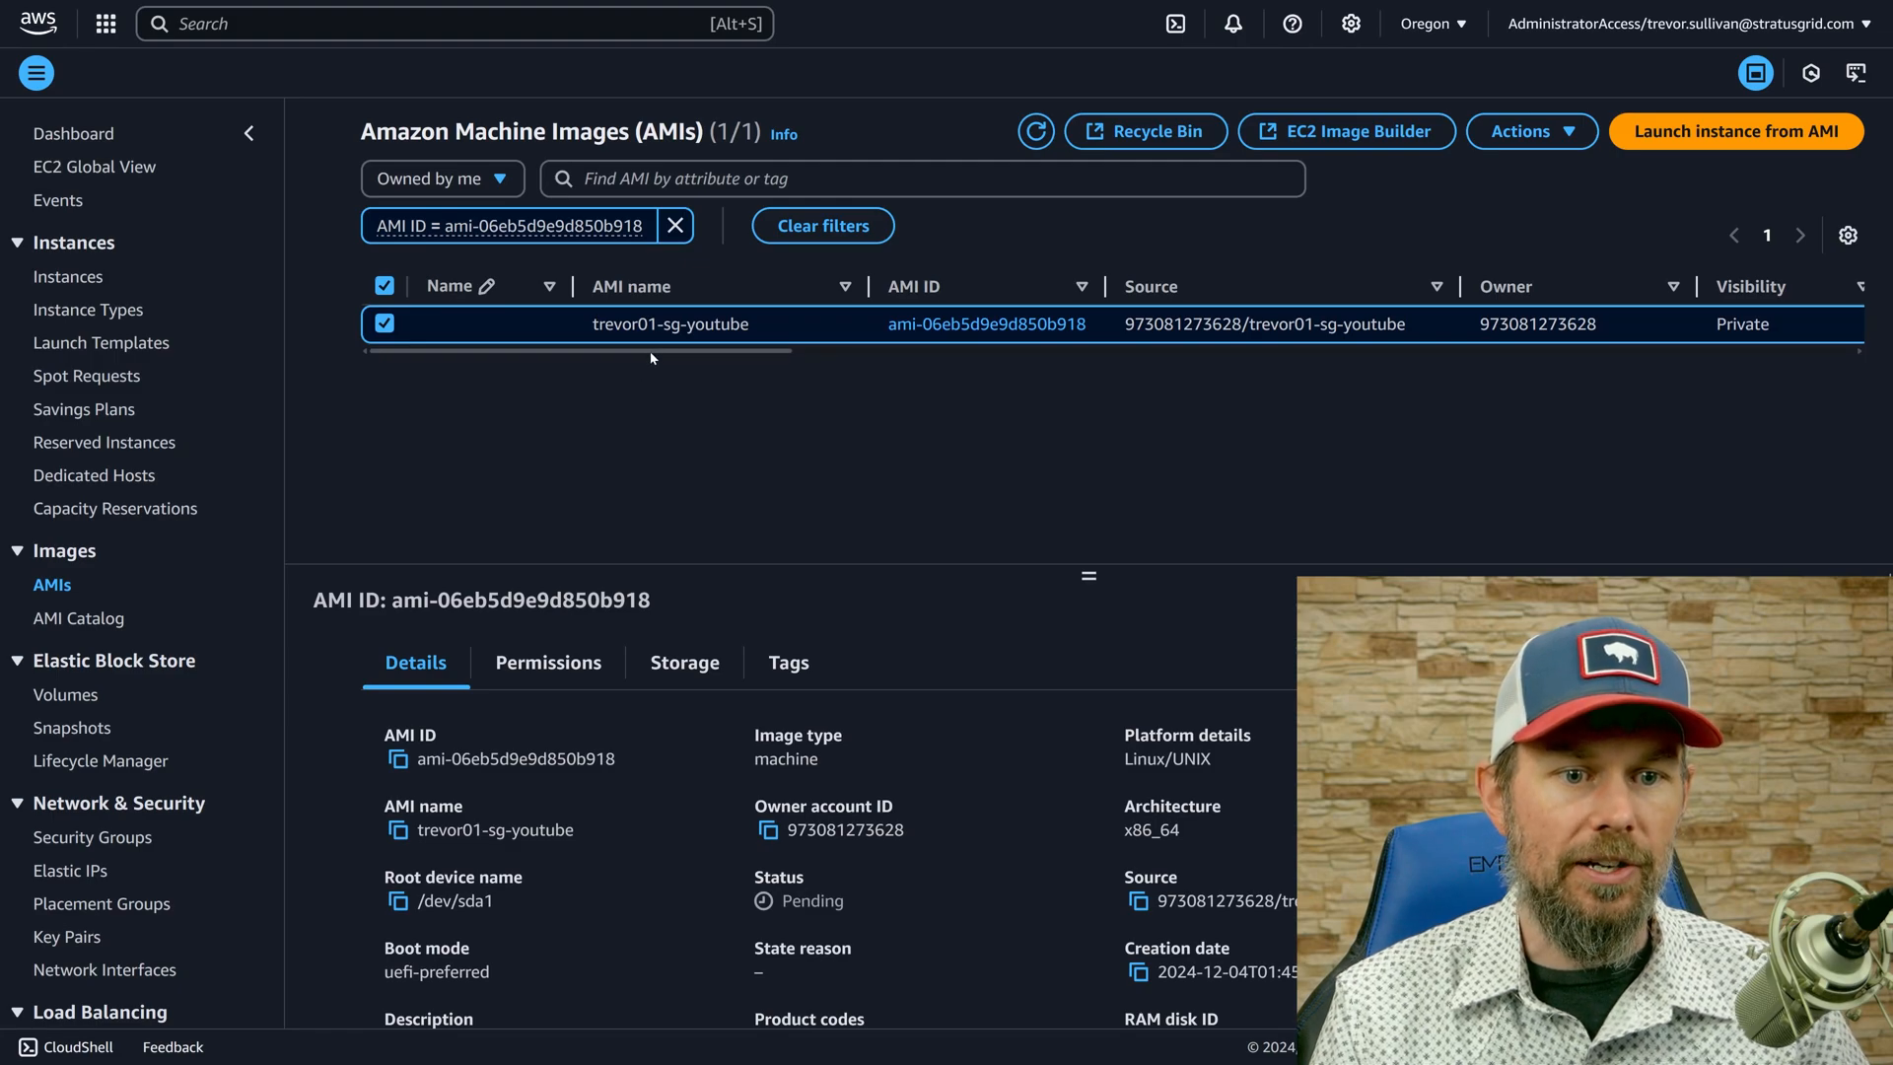
pyautogui.moveTo(651, 351); pyautogui.dragTo(1023, 354)
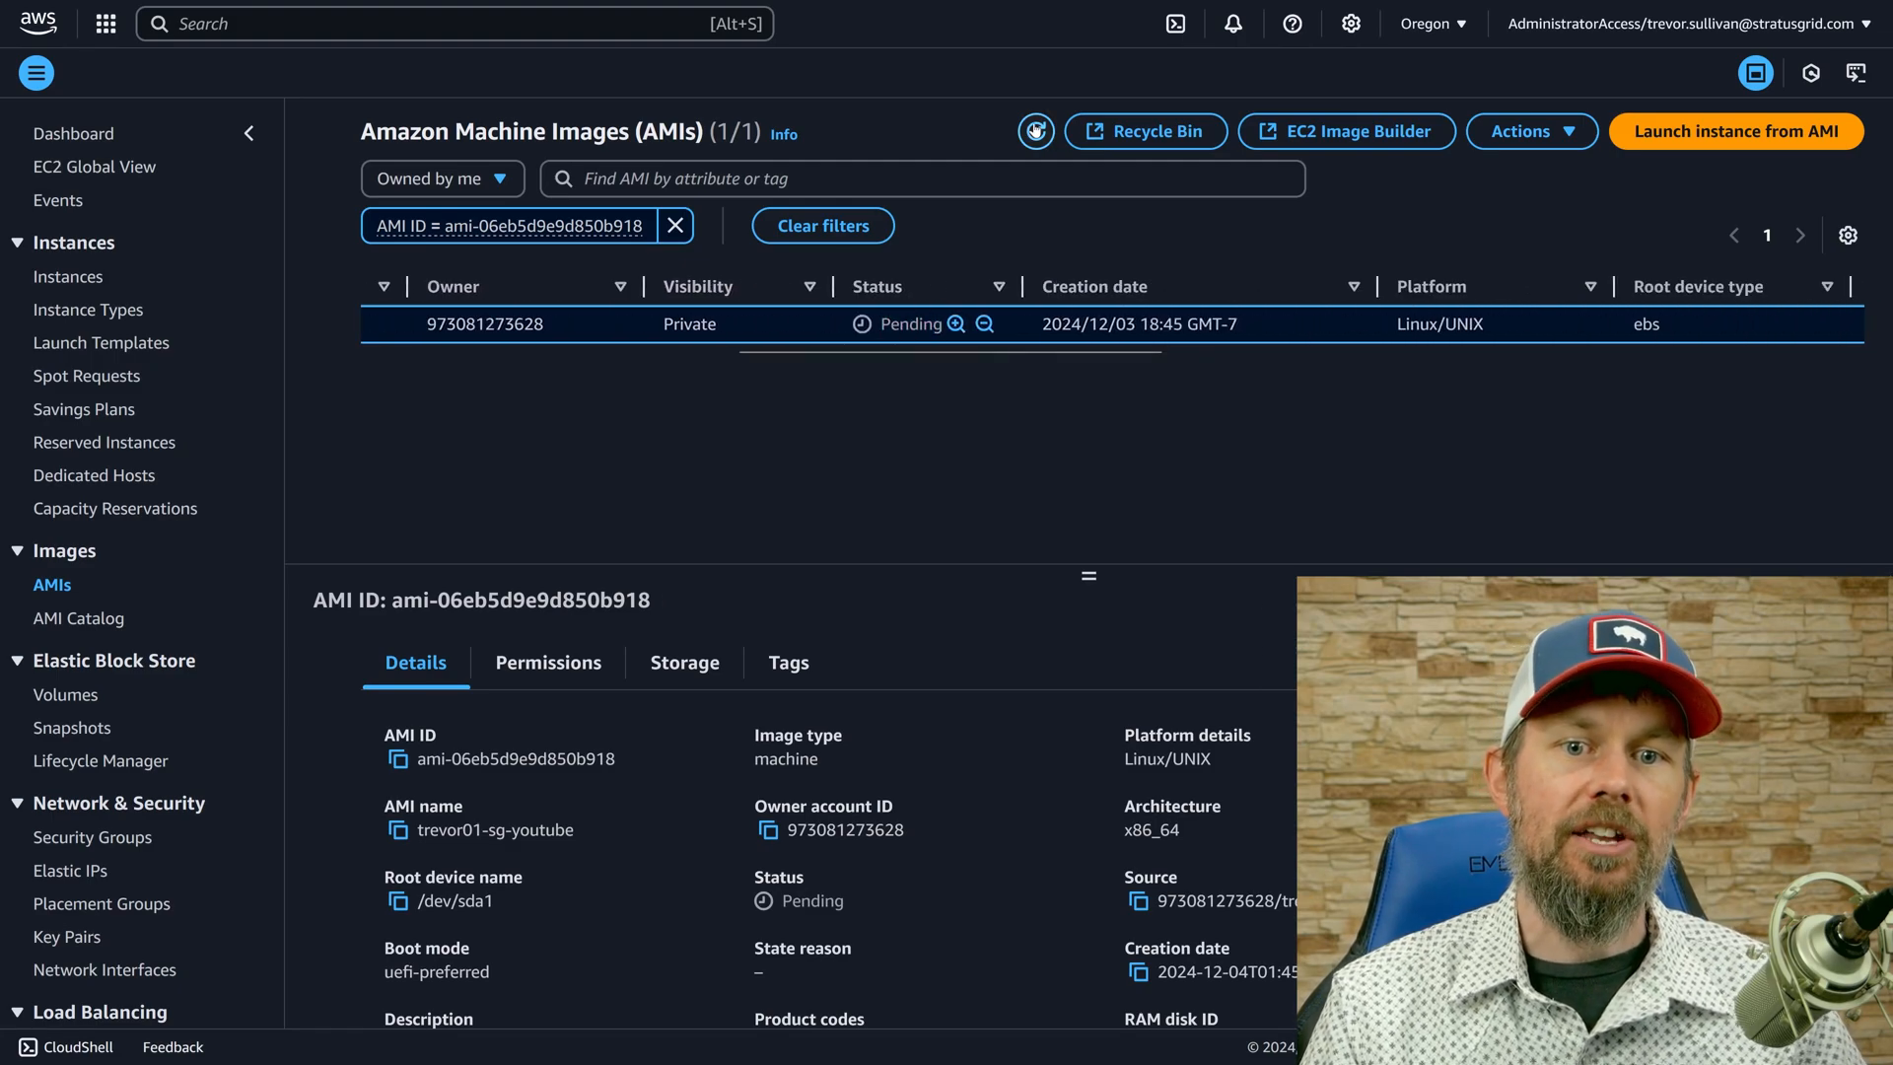
# Remove the AMI ID filter and refresh the list of owned AMIs to check the new image's status.
pyautogui.click(1035, 132)
pyautogui.click(1036, 131)
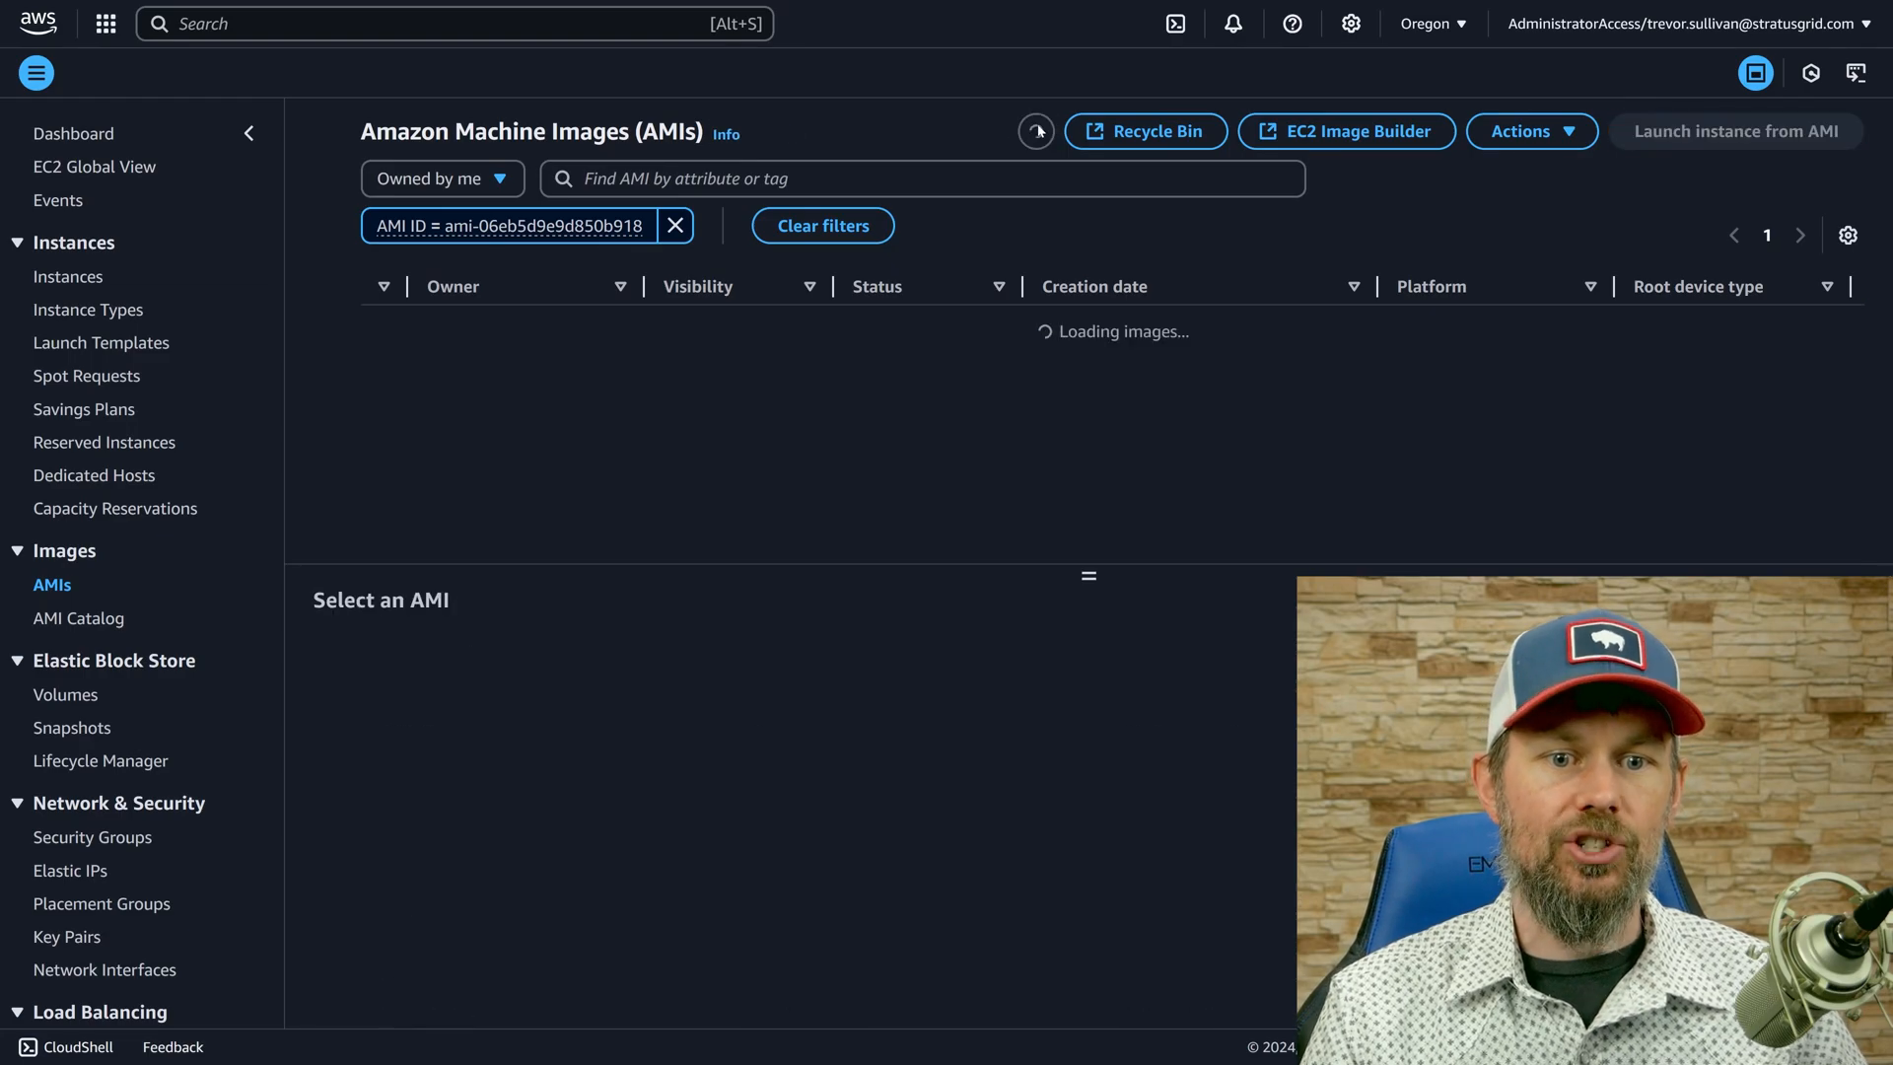
pyautogui.click(675, 226)
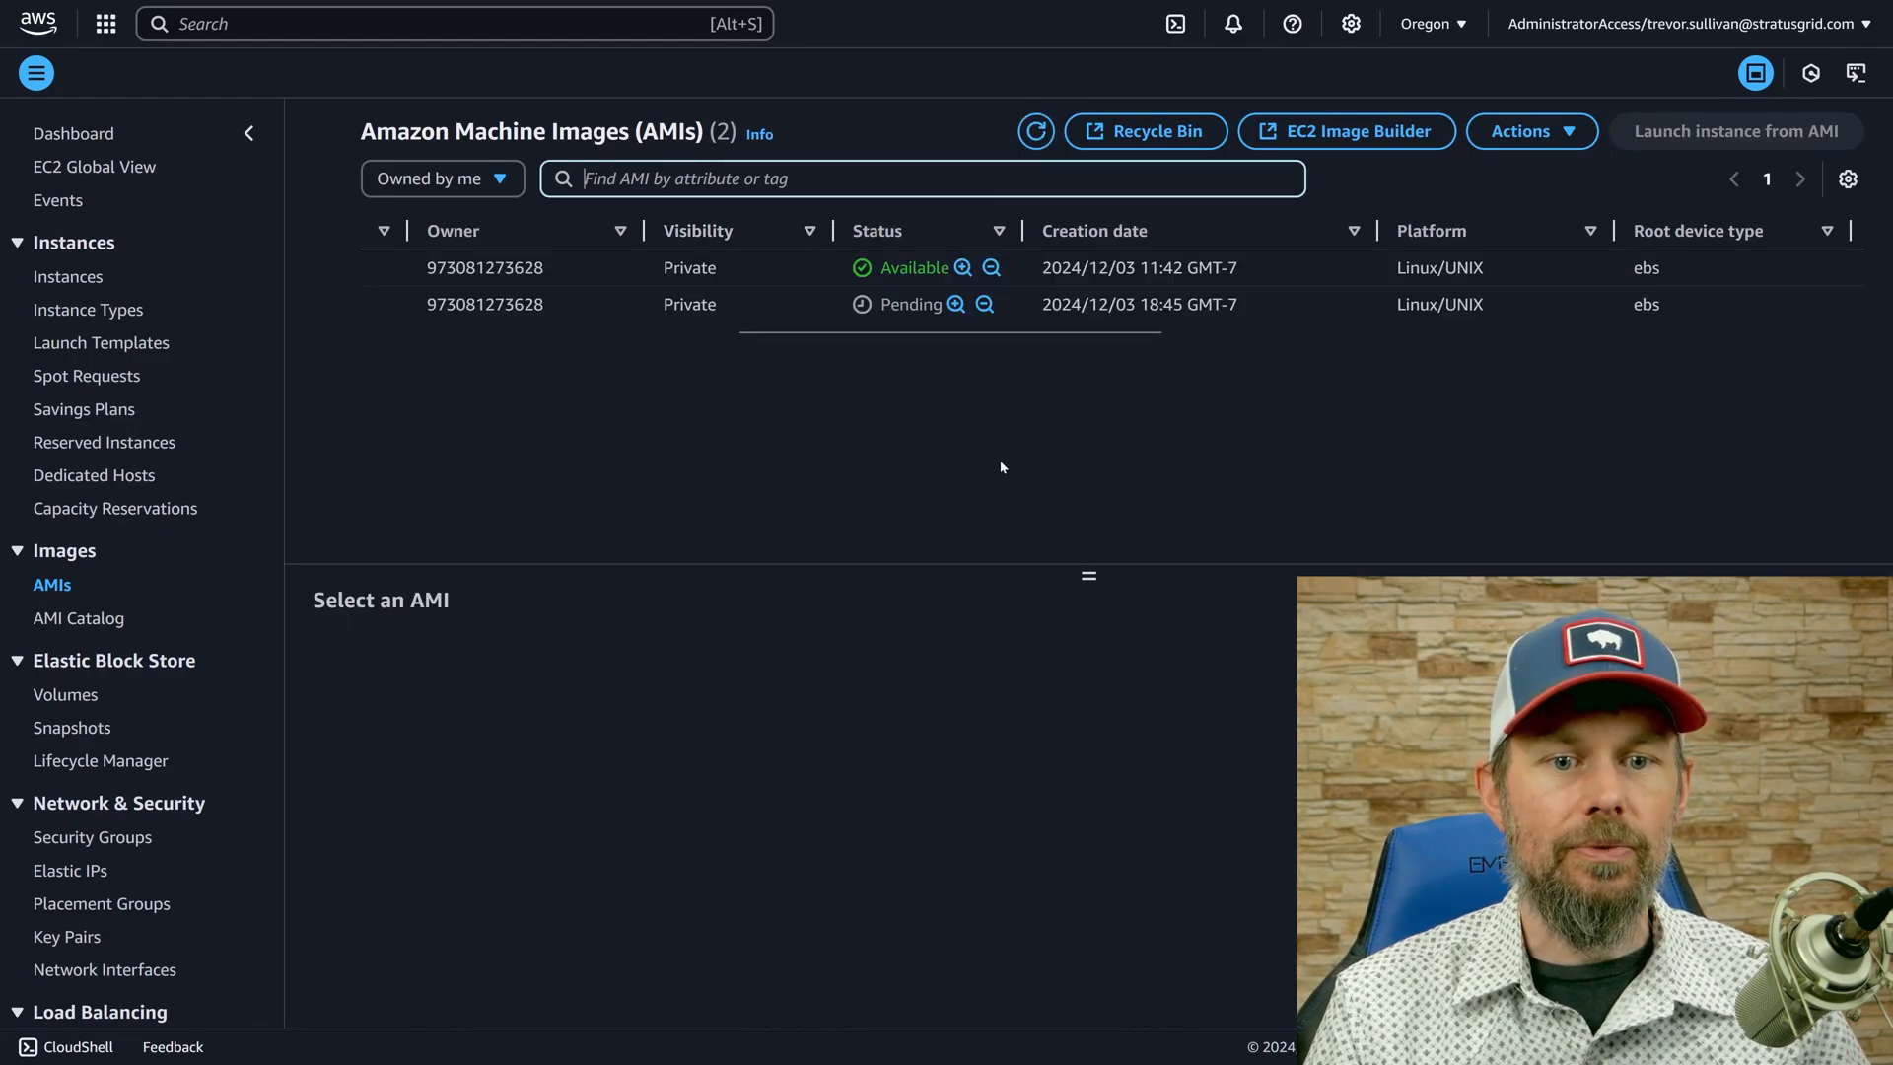
pyautogui.click(917, 269)
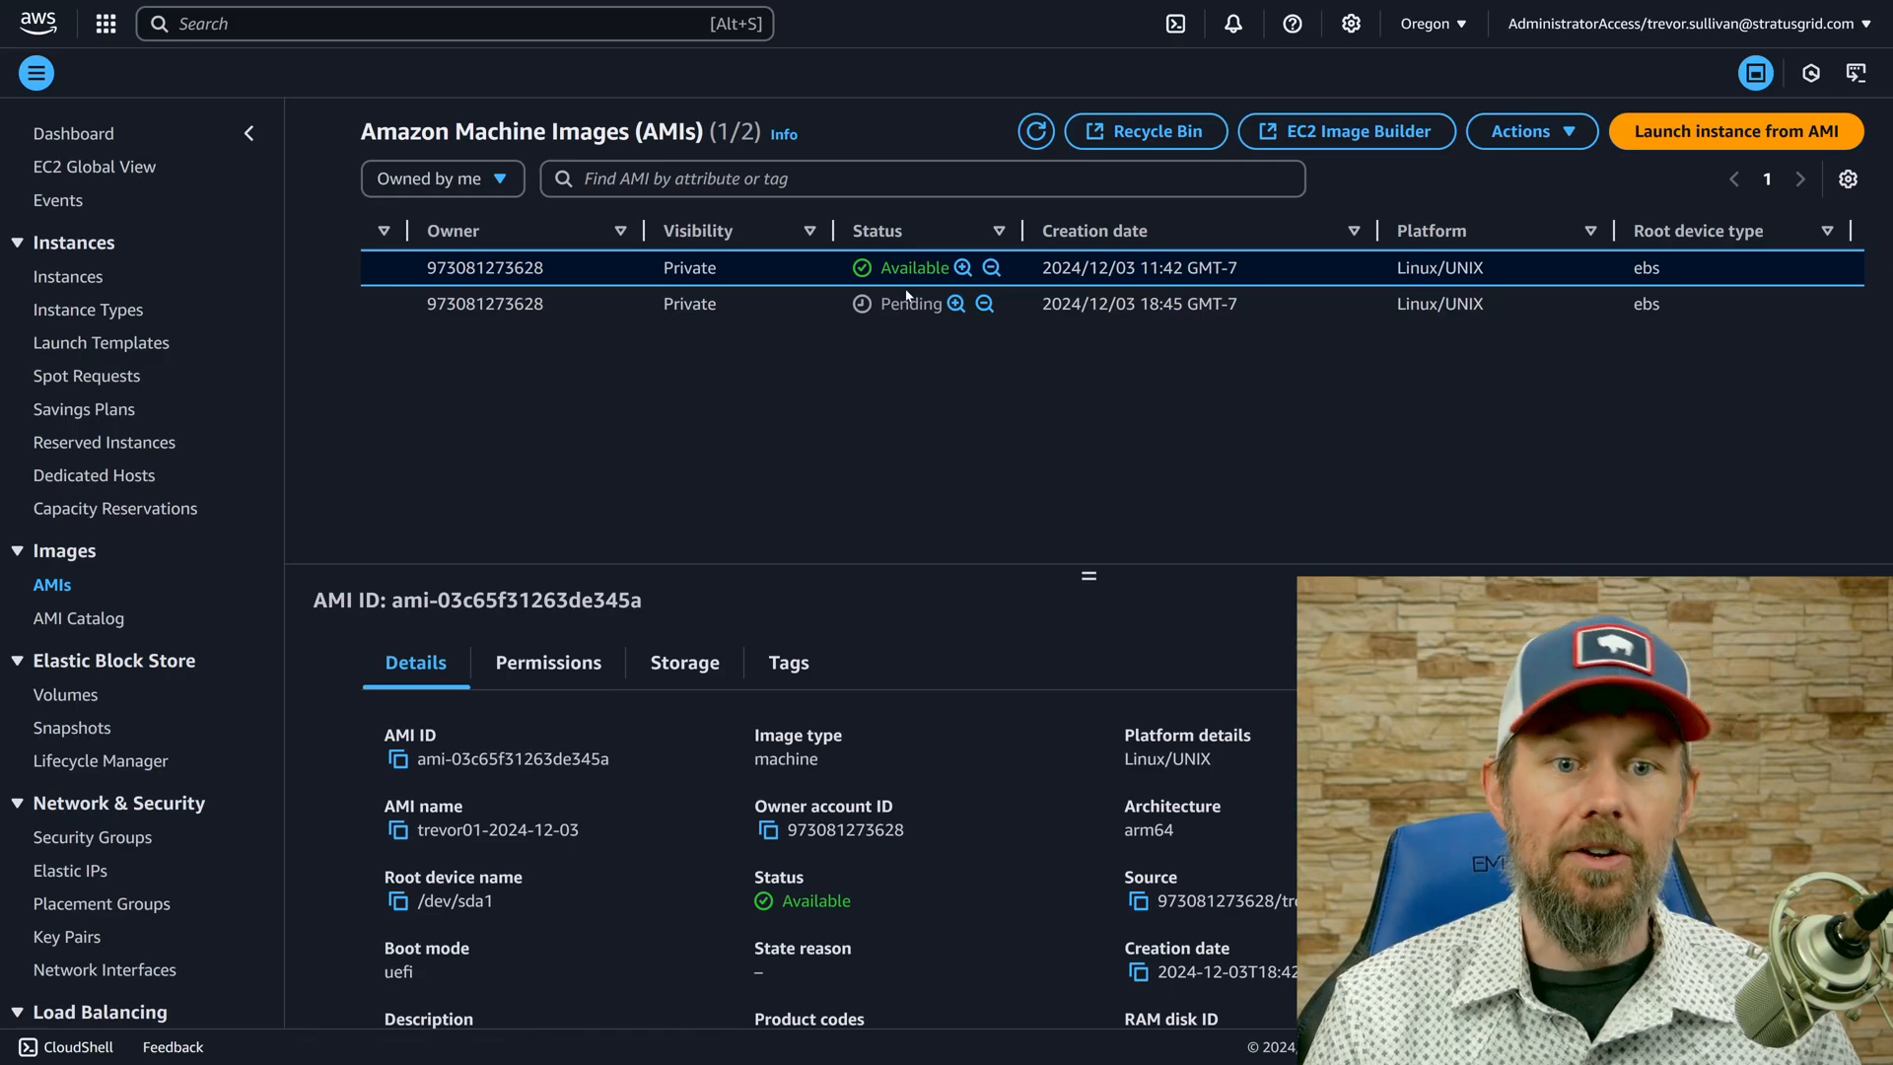
pyautogui.click(1036, 131)
pyautogui.click(1104, 269)
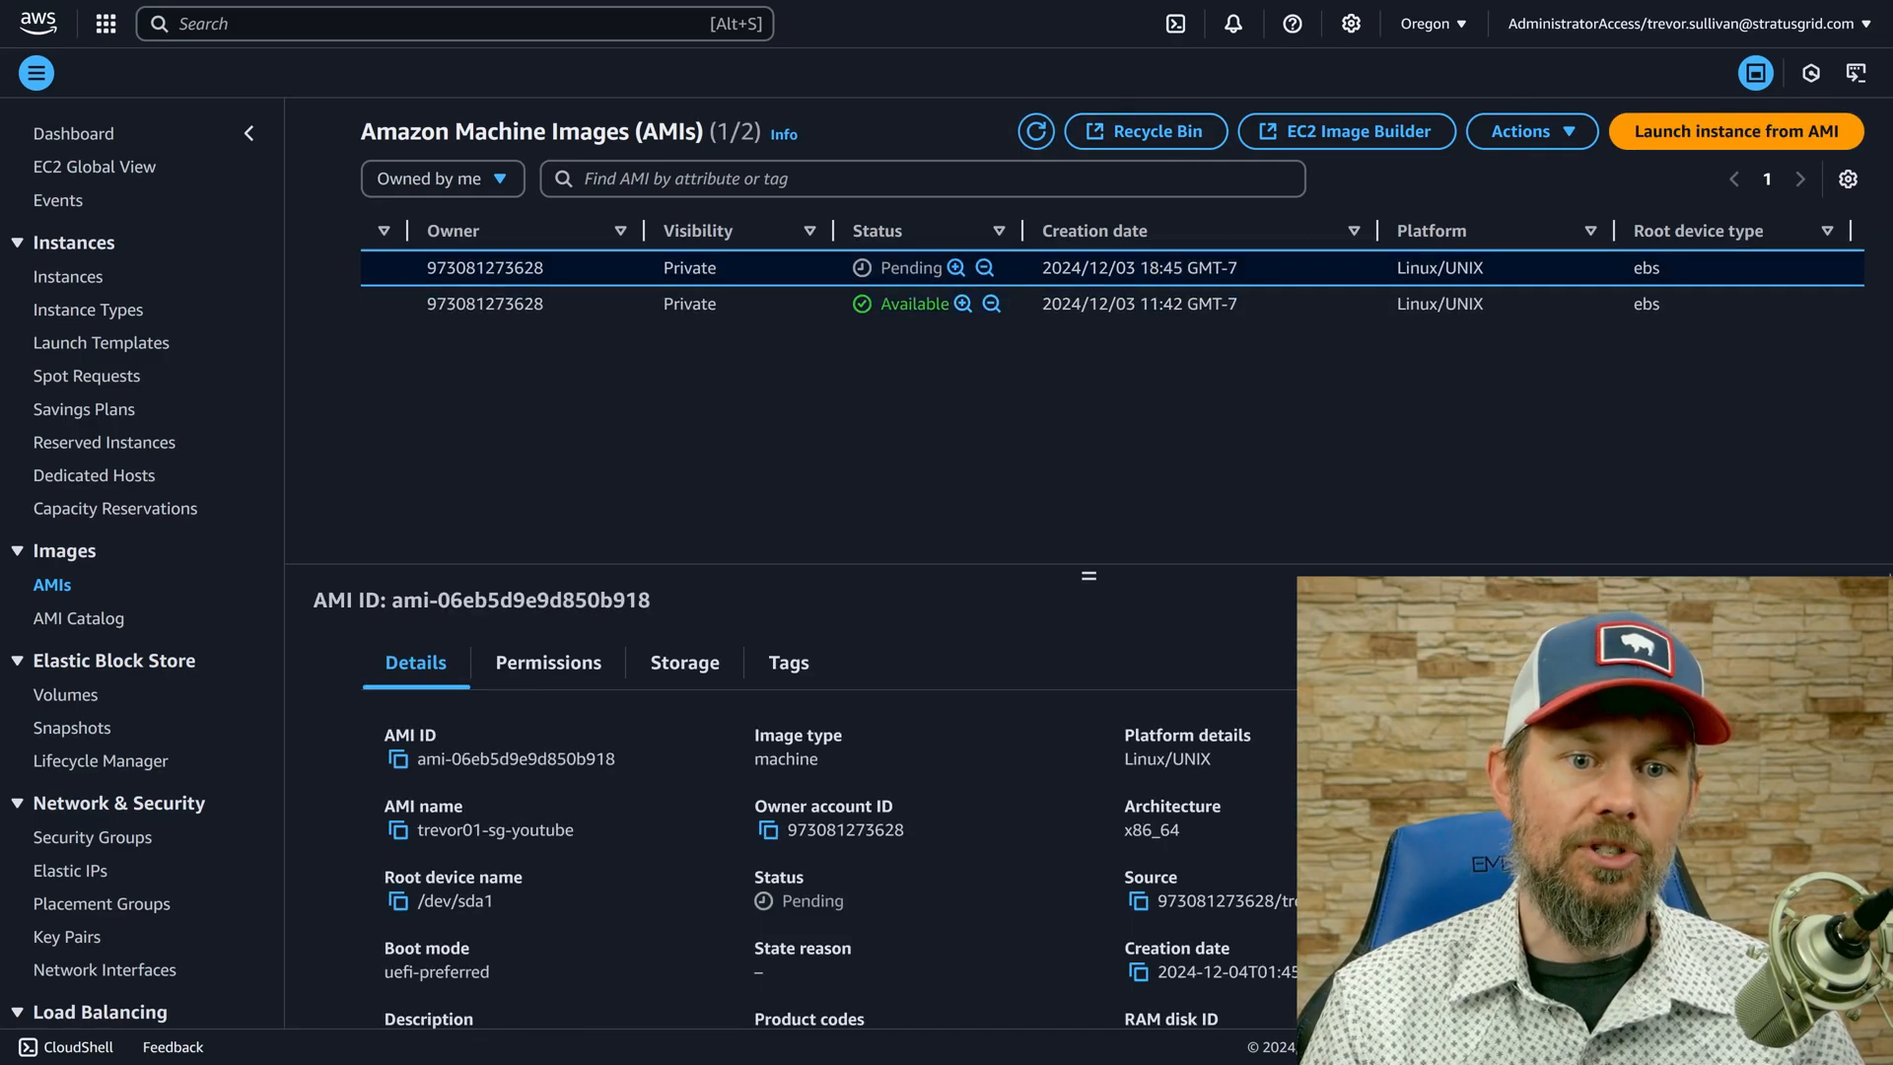
pyautogui.click(1036, 132)
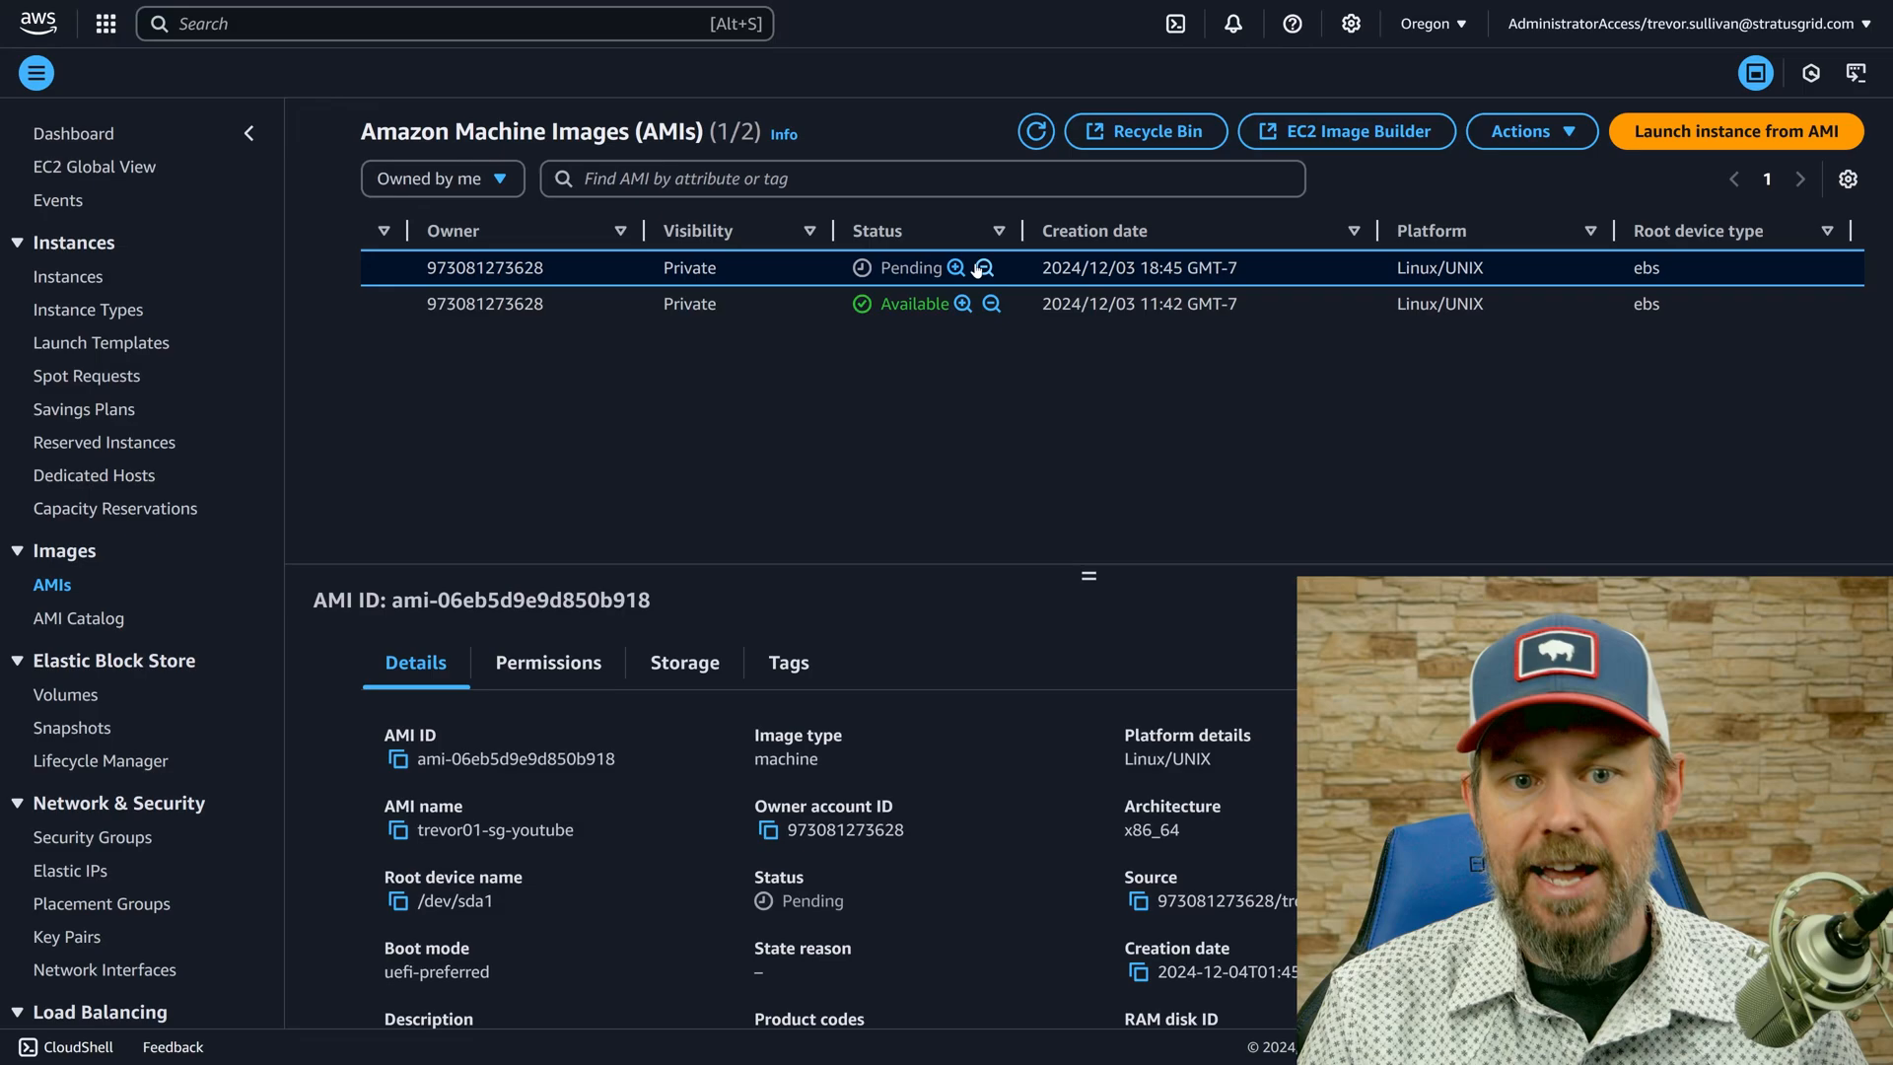
# Copy the account ID of the restricted-admin-role account and return to the administrator account's AMI list.
pyautogui.click(1550, 40)
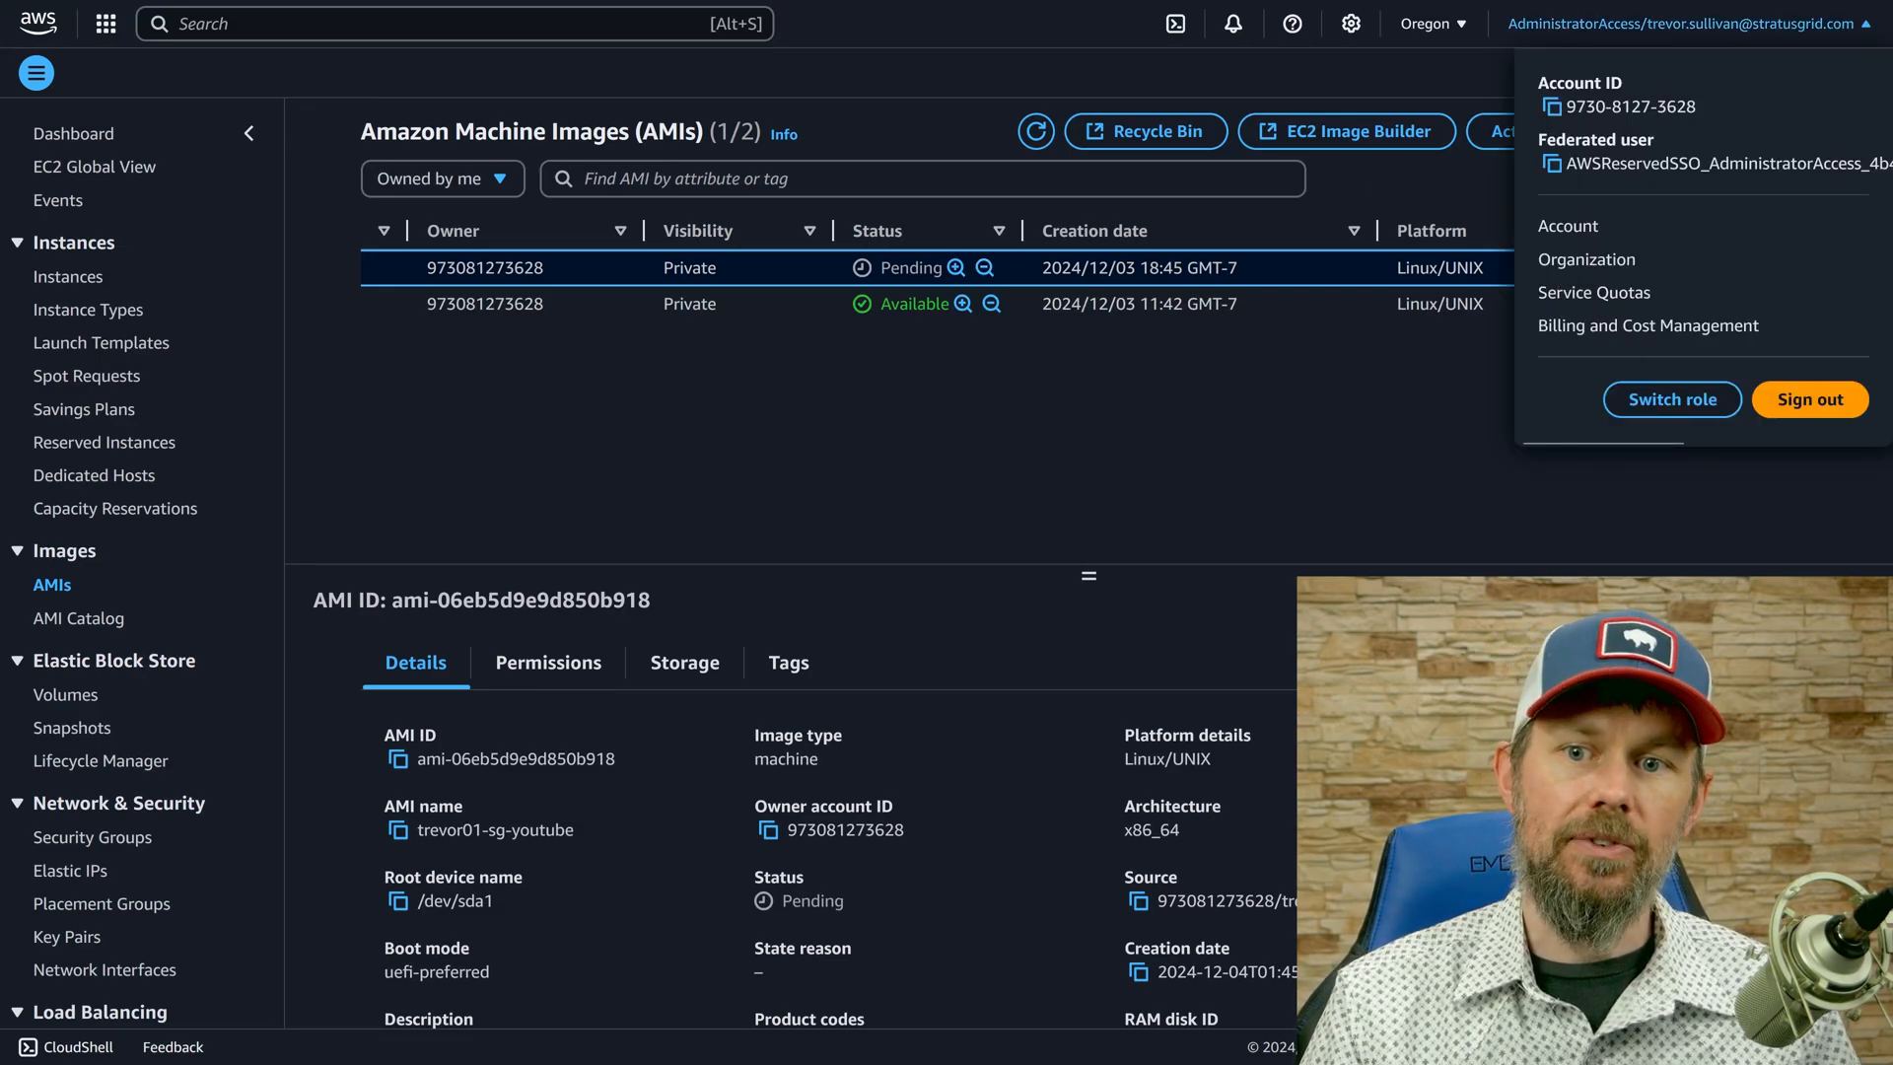
pyautogui.click(1074, 69)
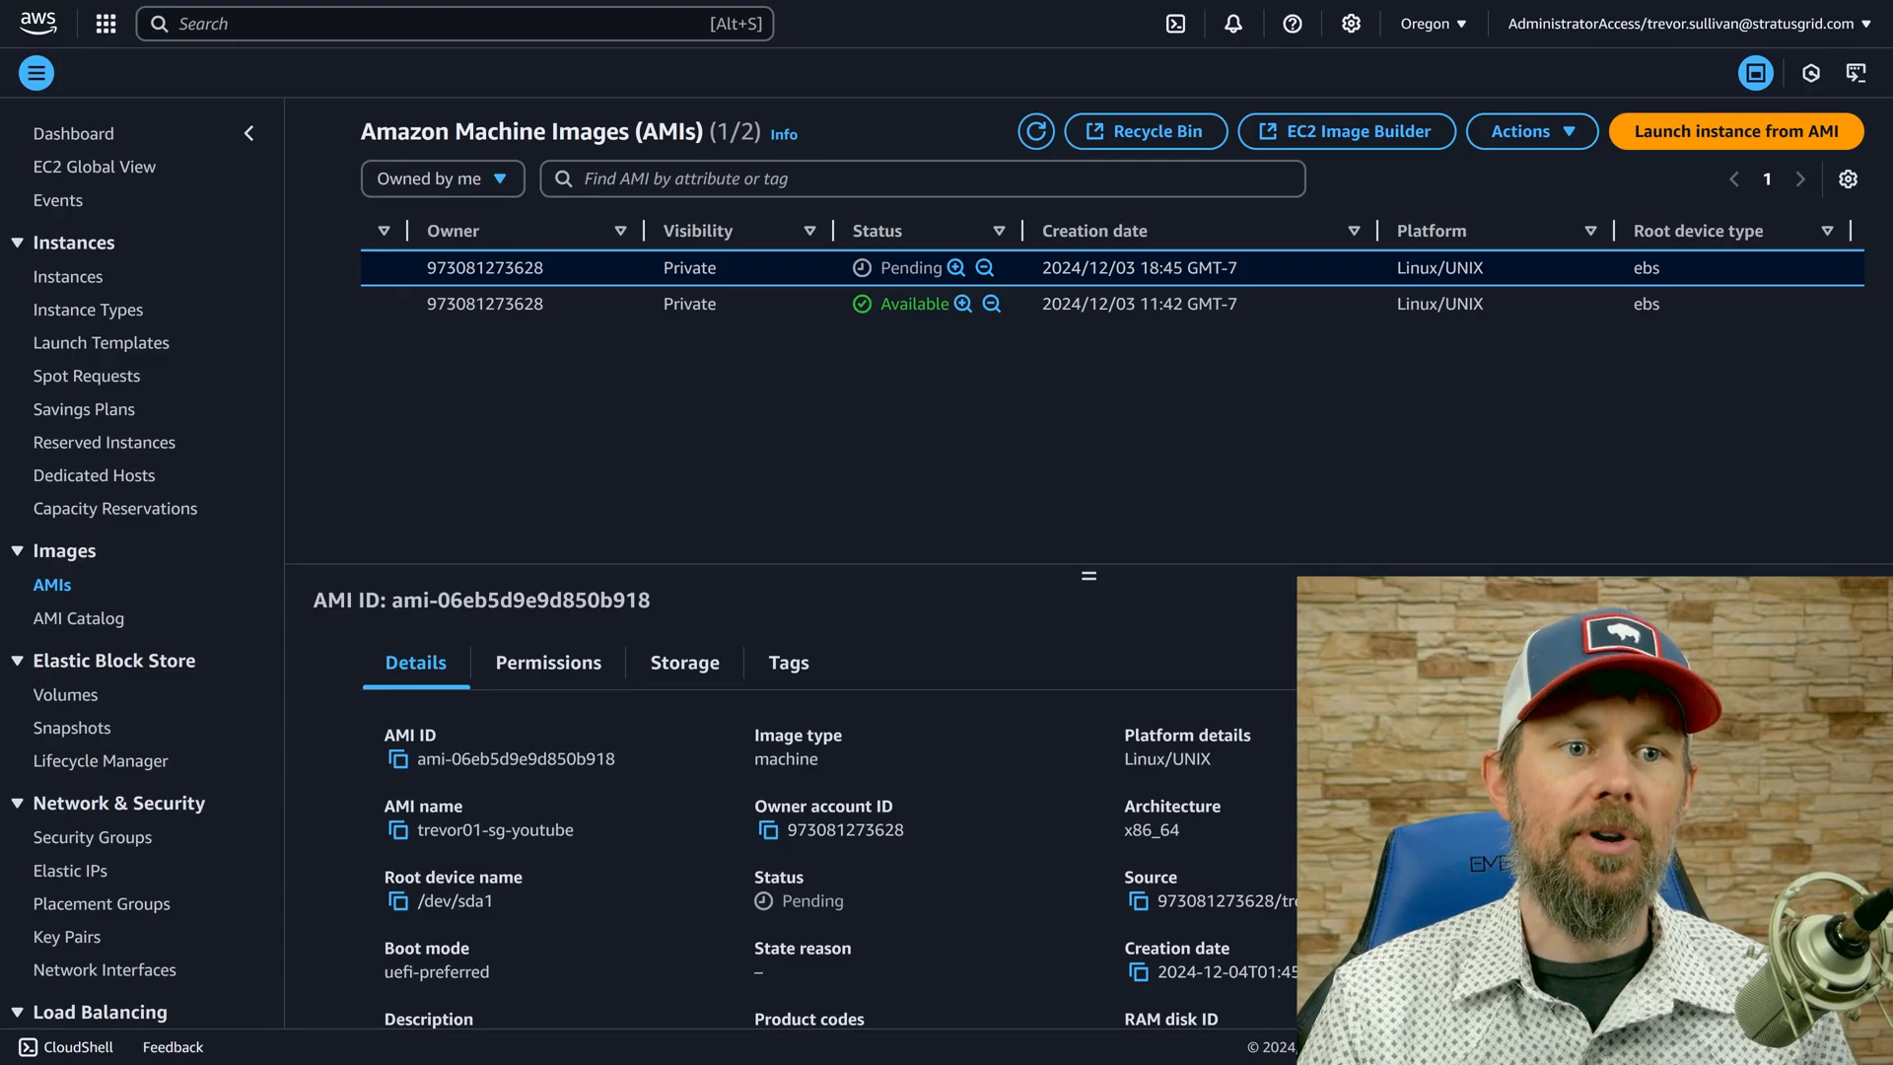
pyautogui.click(444, 16)
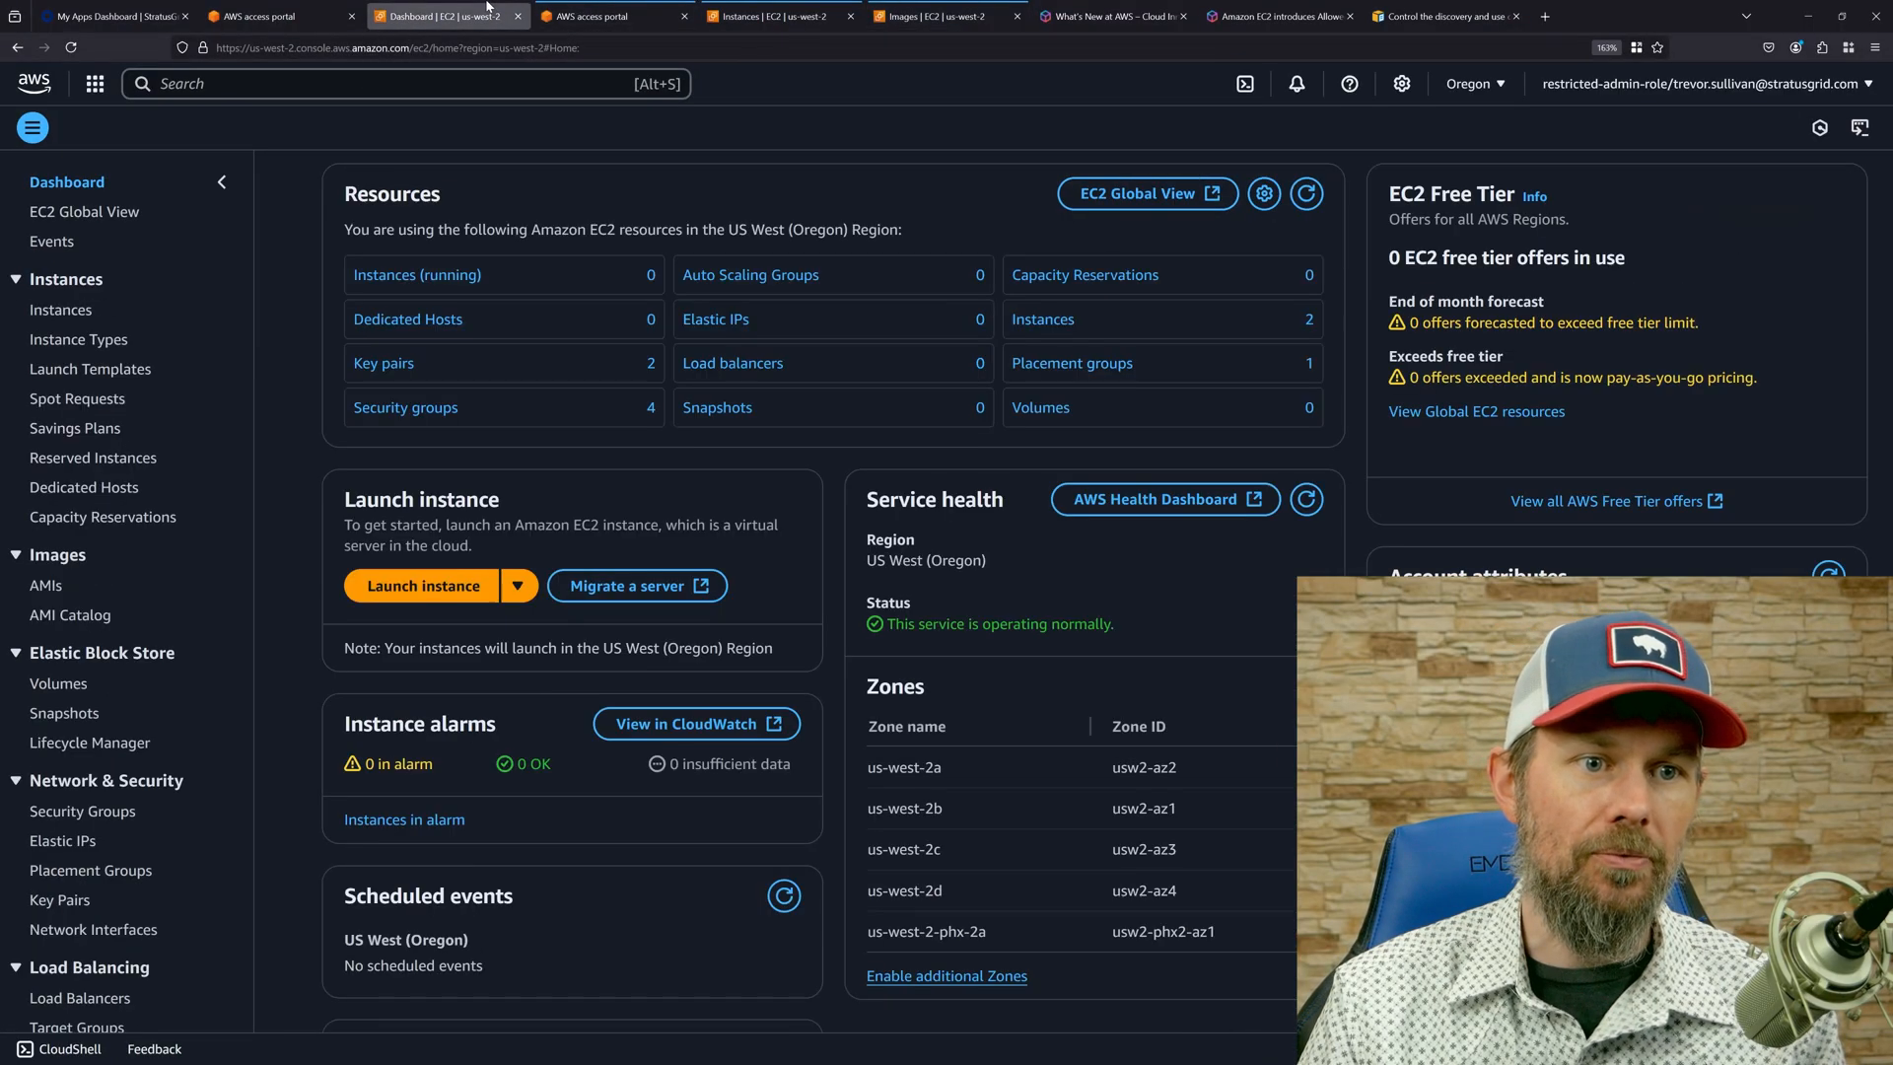
pyautogui.click(1577, 86)
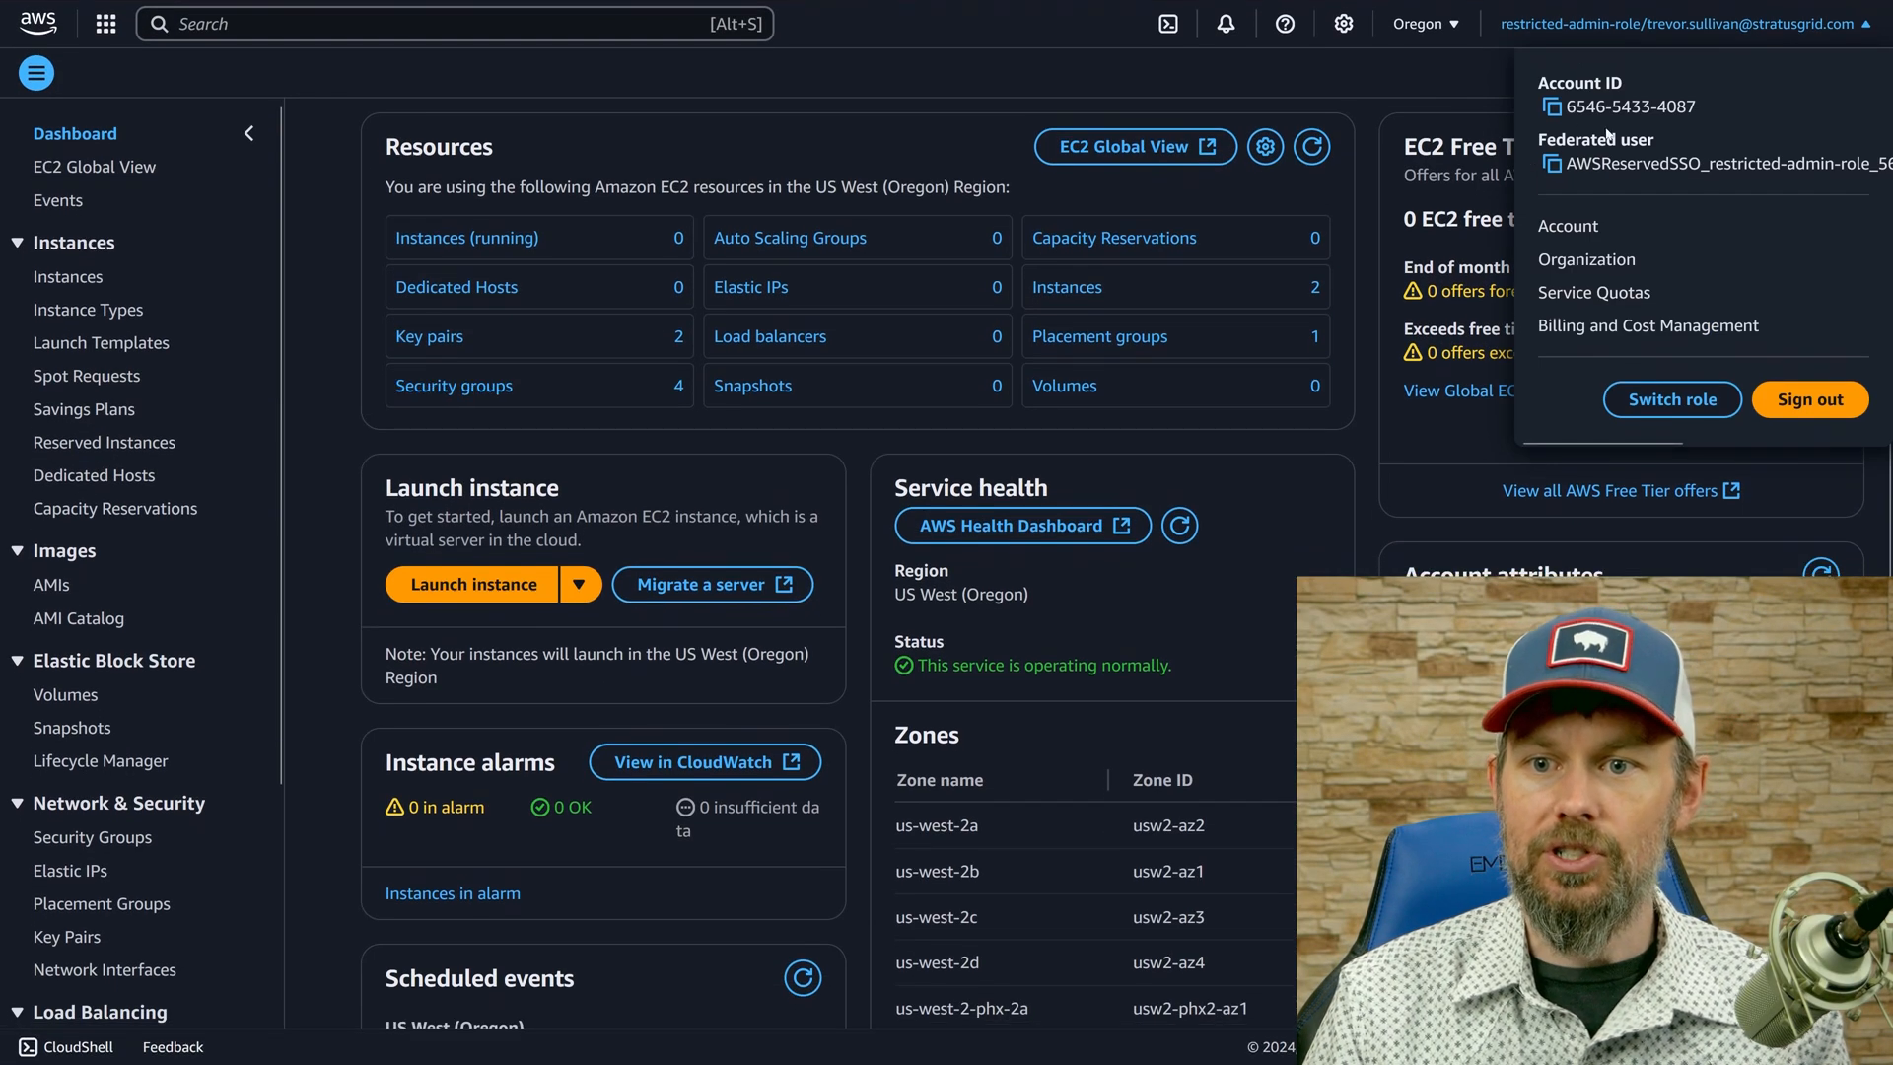
pyautogui.click(1552, 106)
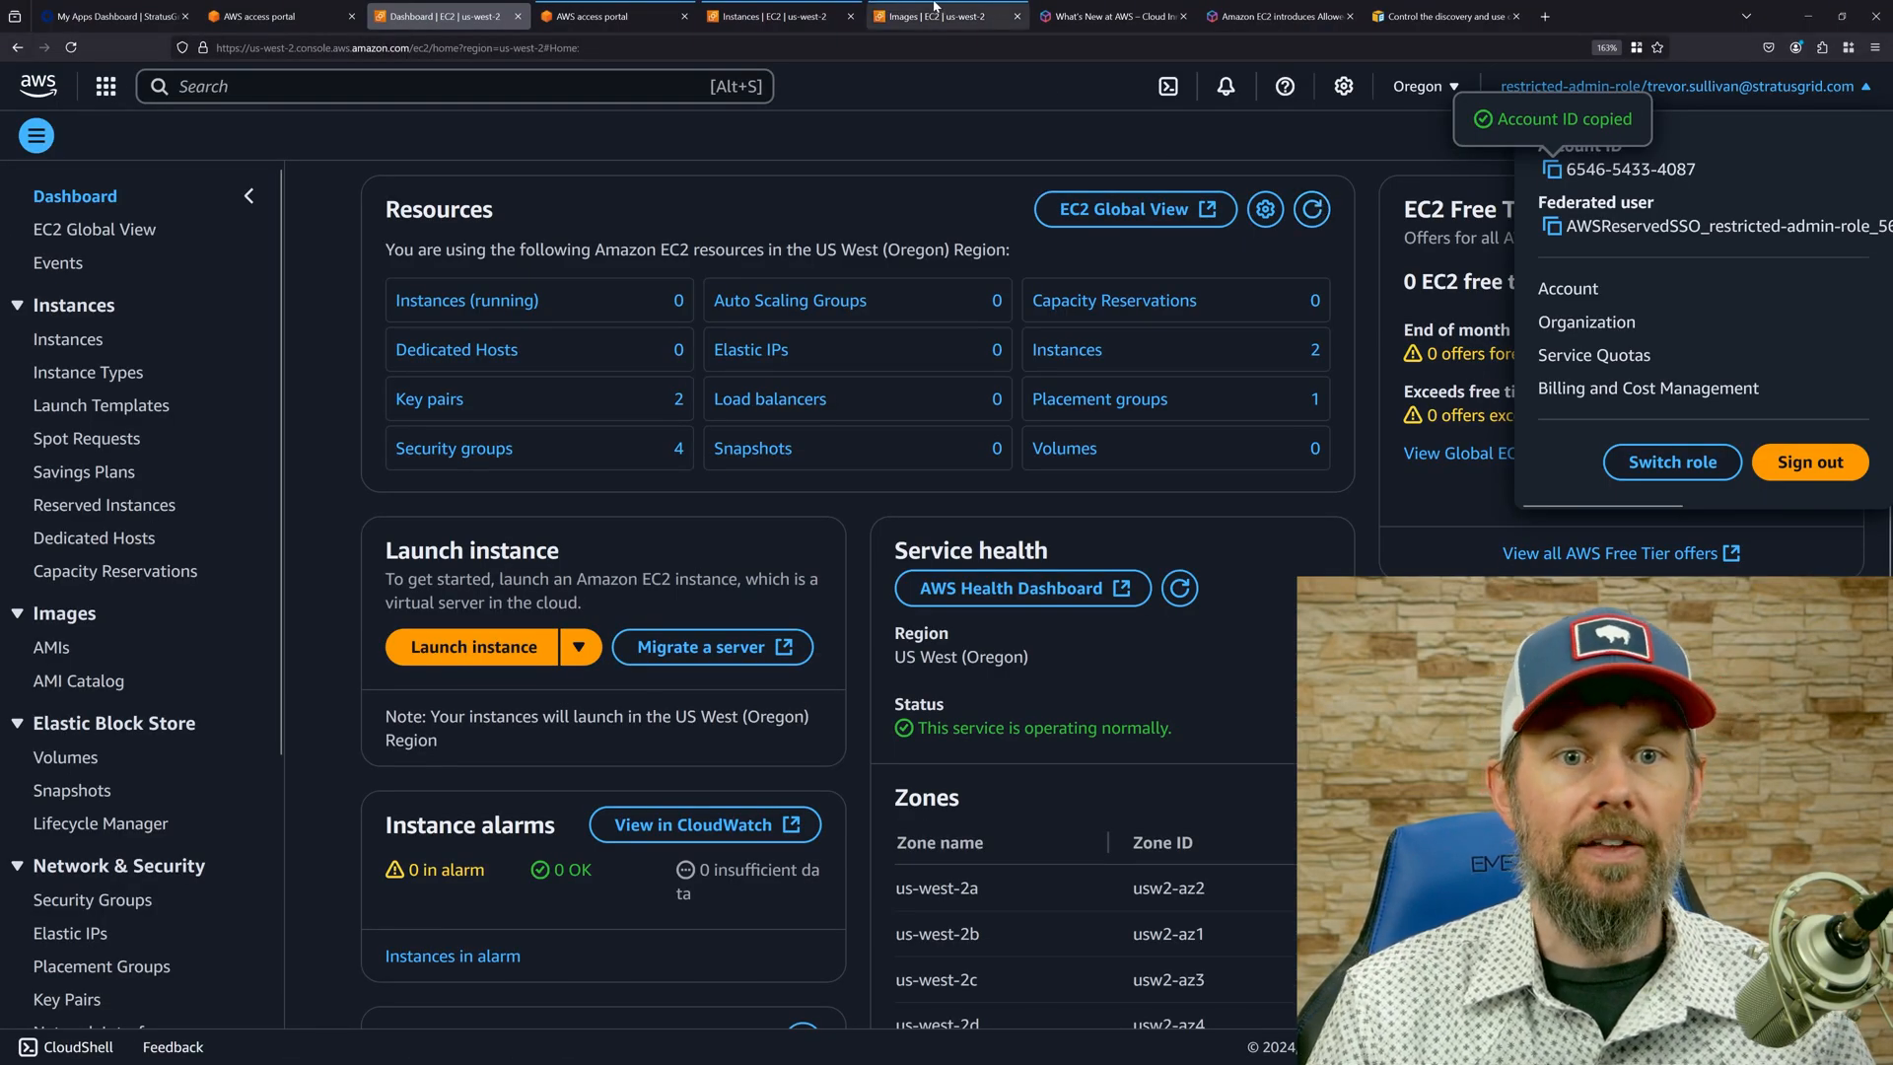
pyautogui.click(937, 16)
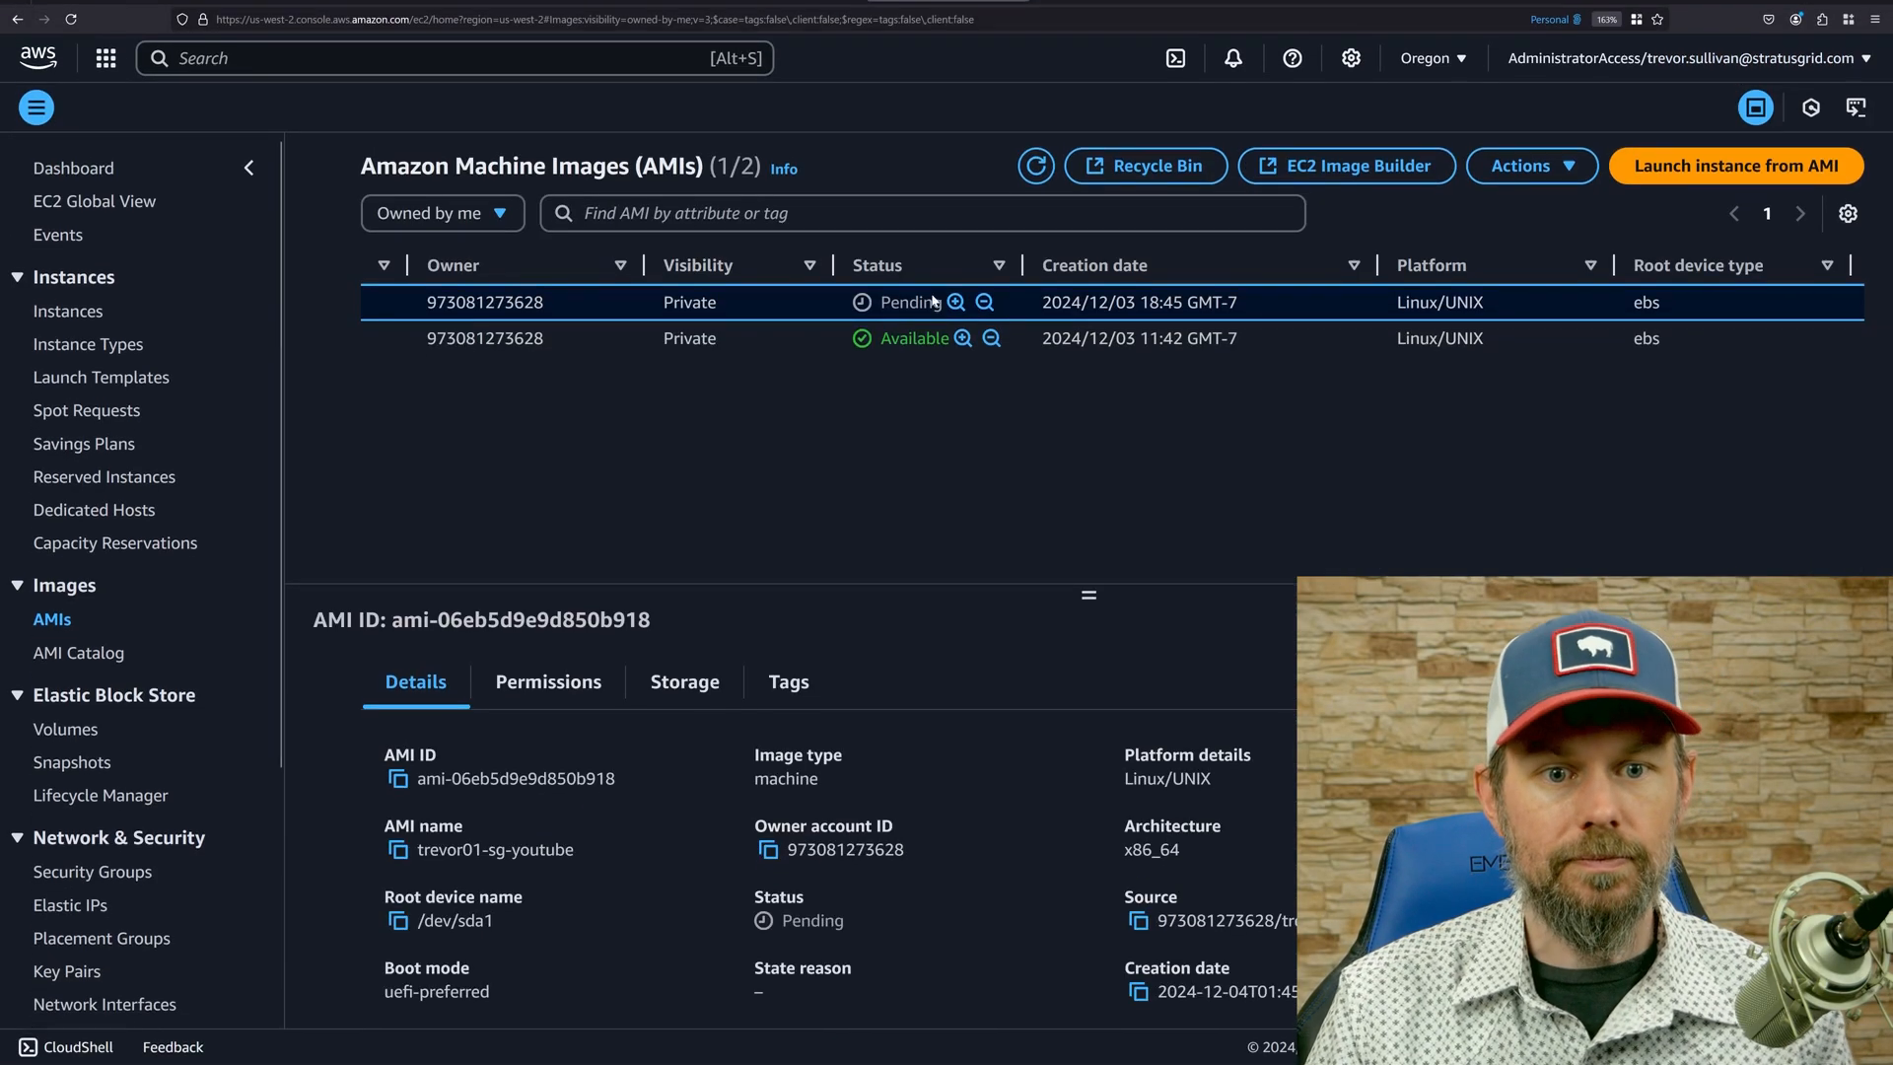
pyautogui.hscroll(-10, 507, 351)
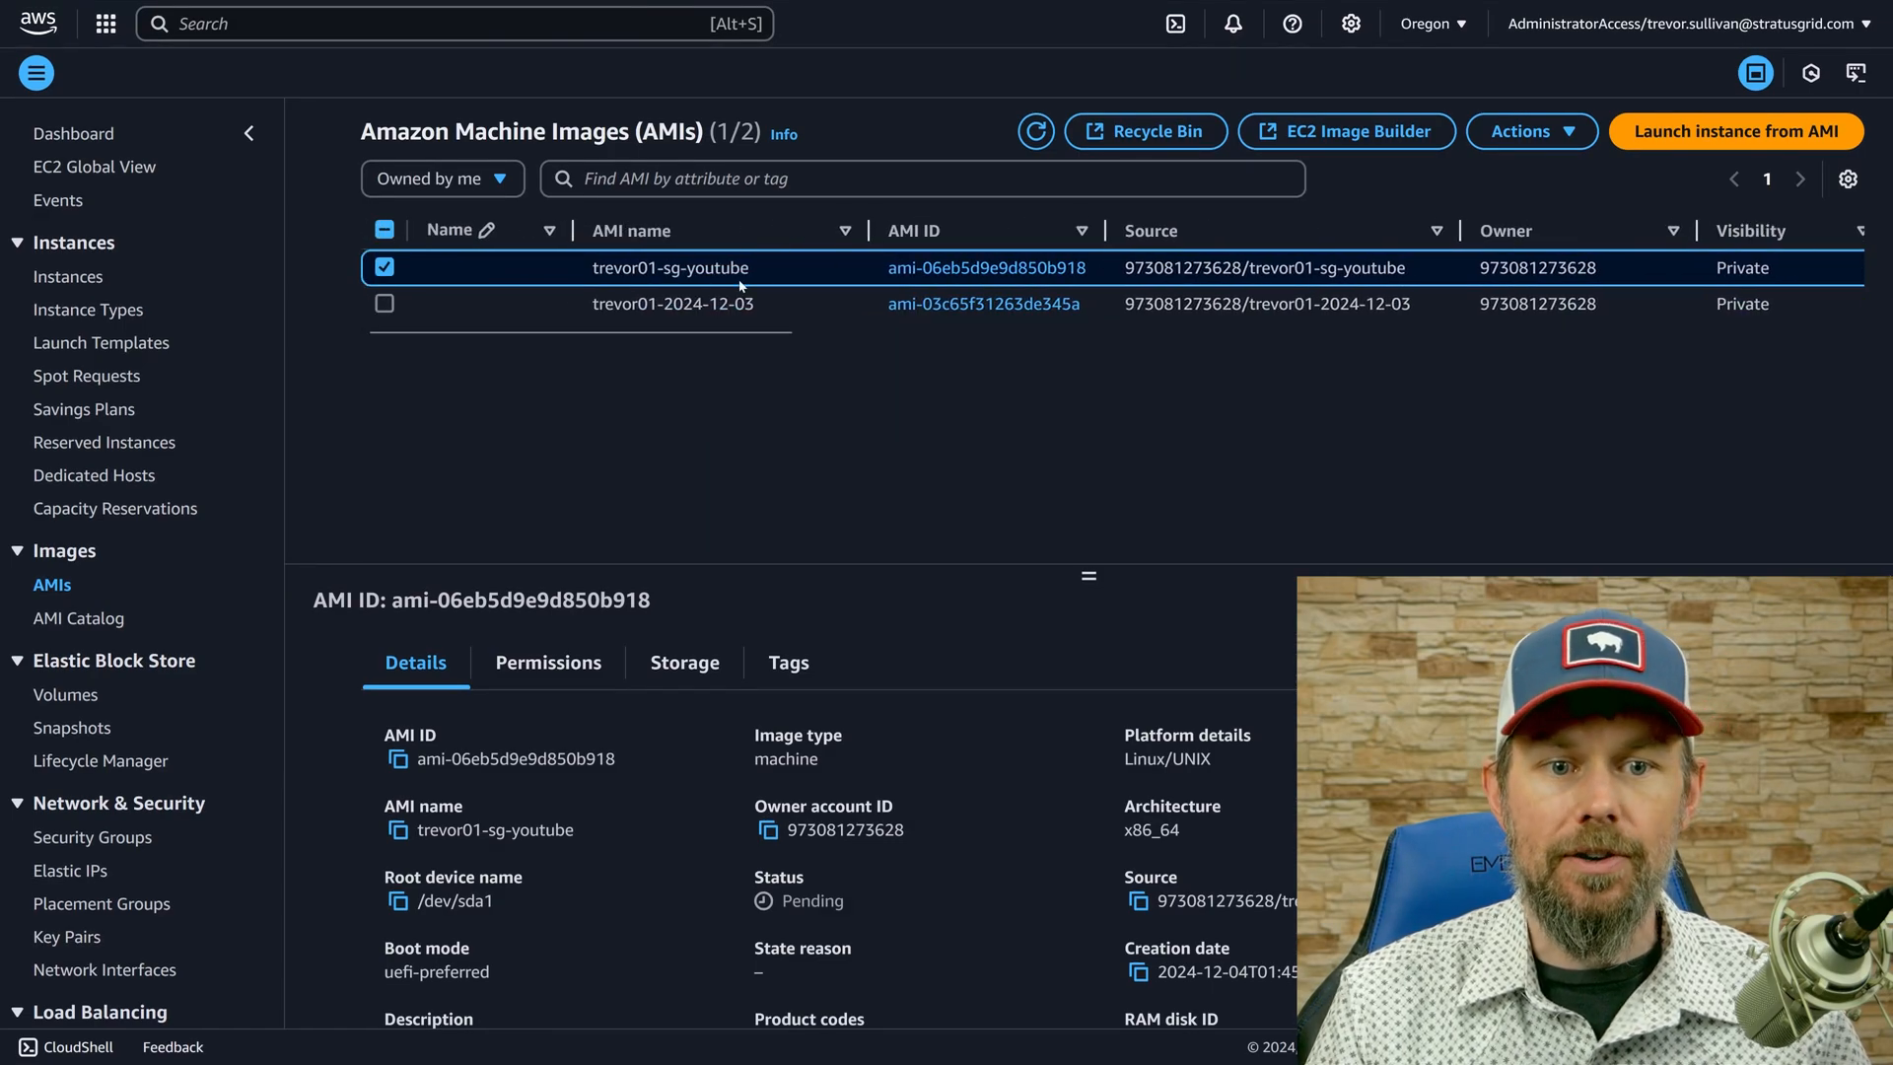
# Open the permission settings of the newly created AMI and review its availability, shared accounts, and shared organizations.
pyautogui.rightClick(741, 285)
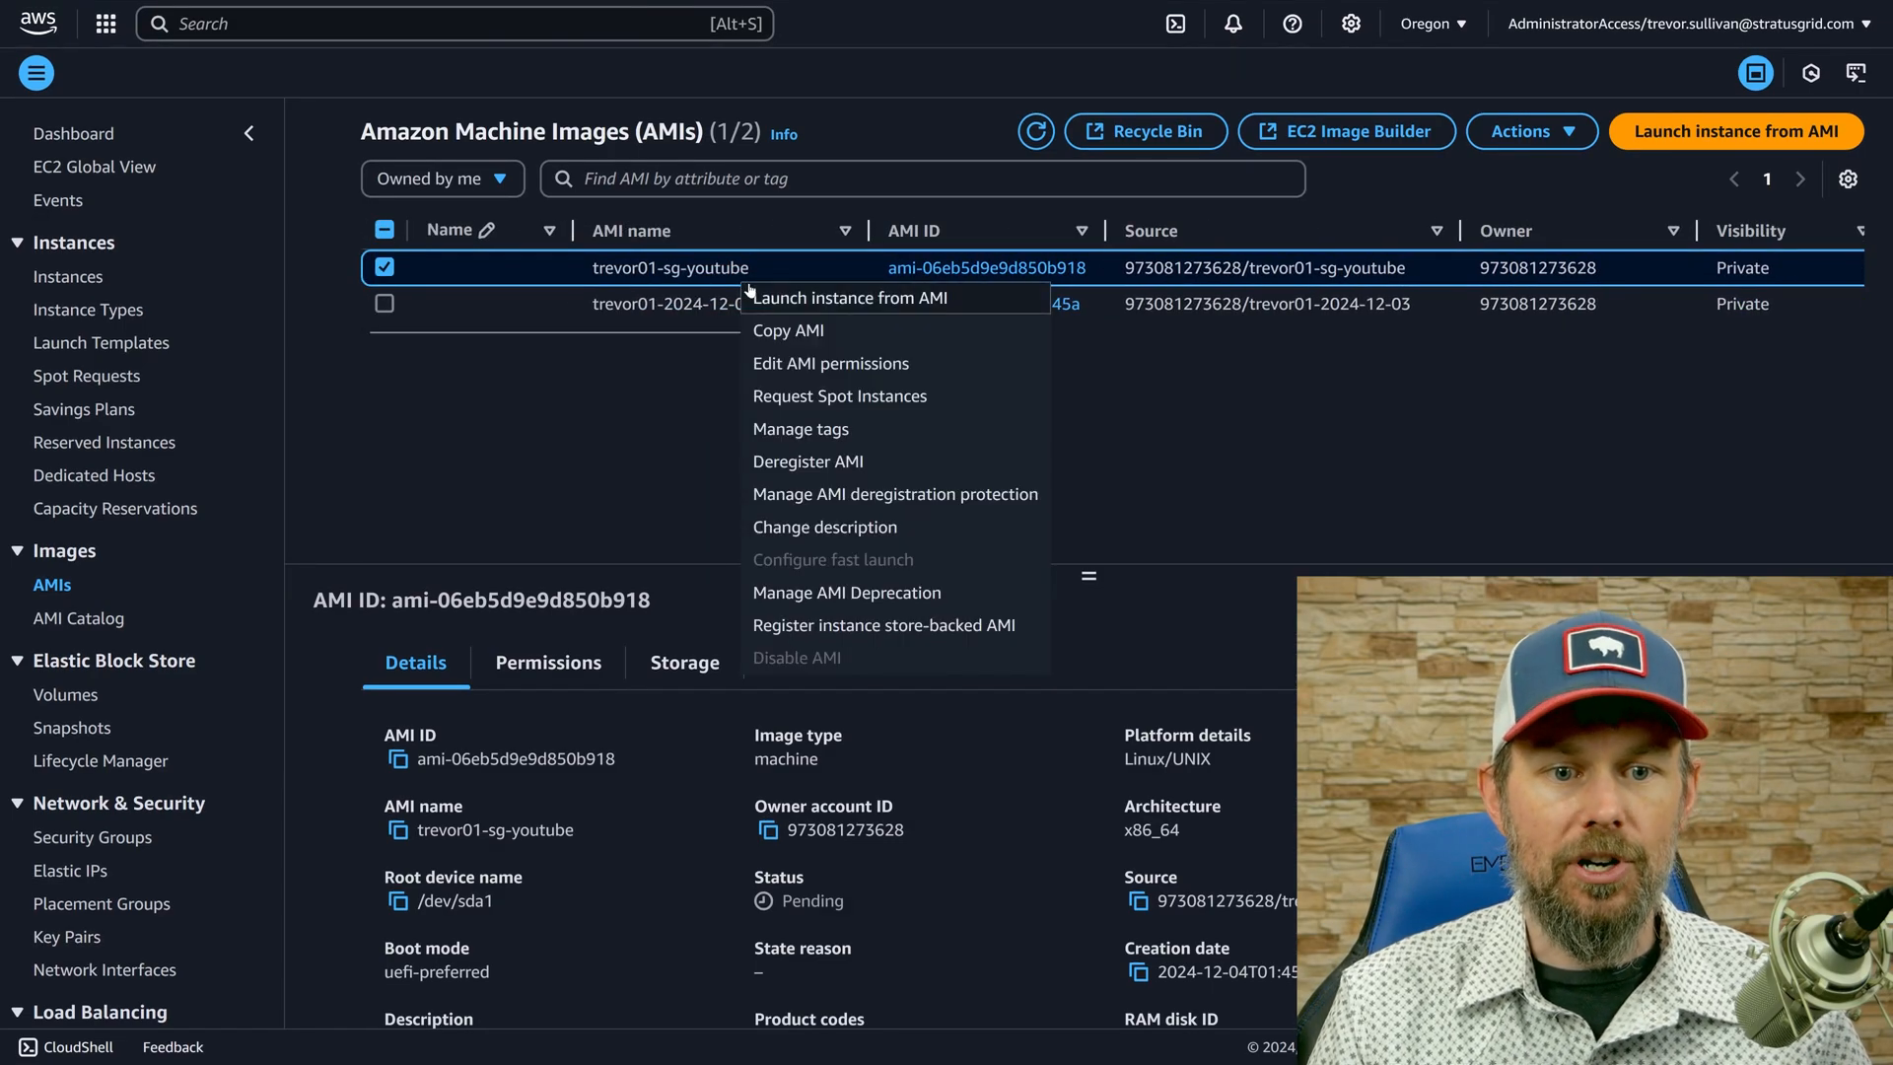
pyautogui.click(828, 371)
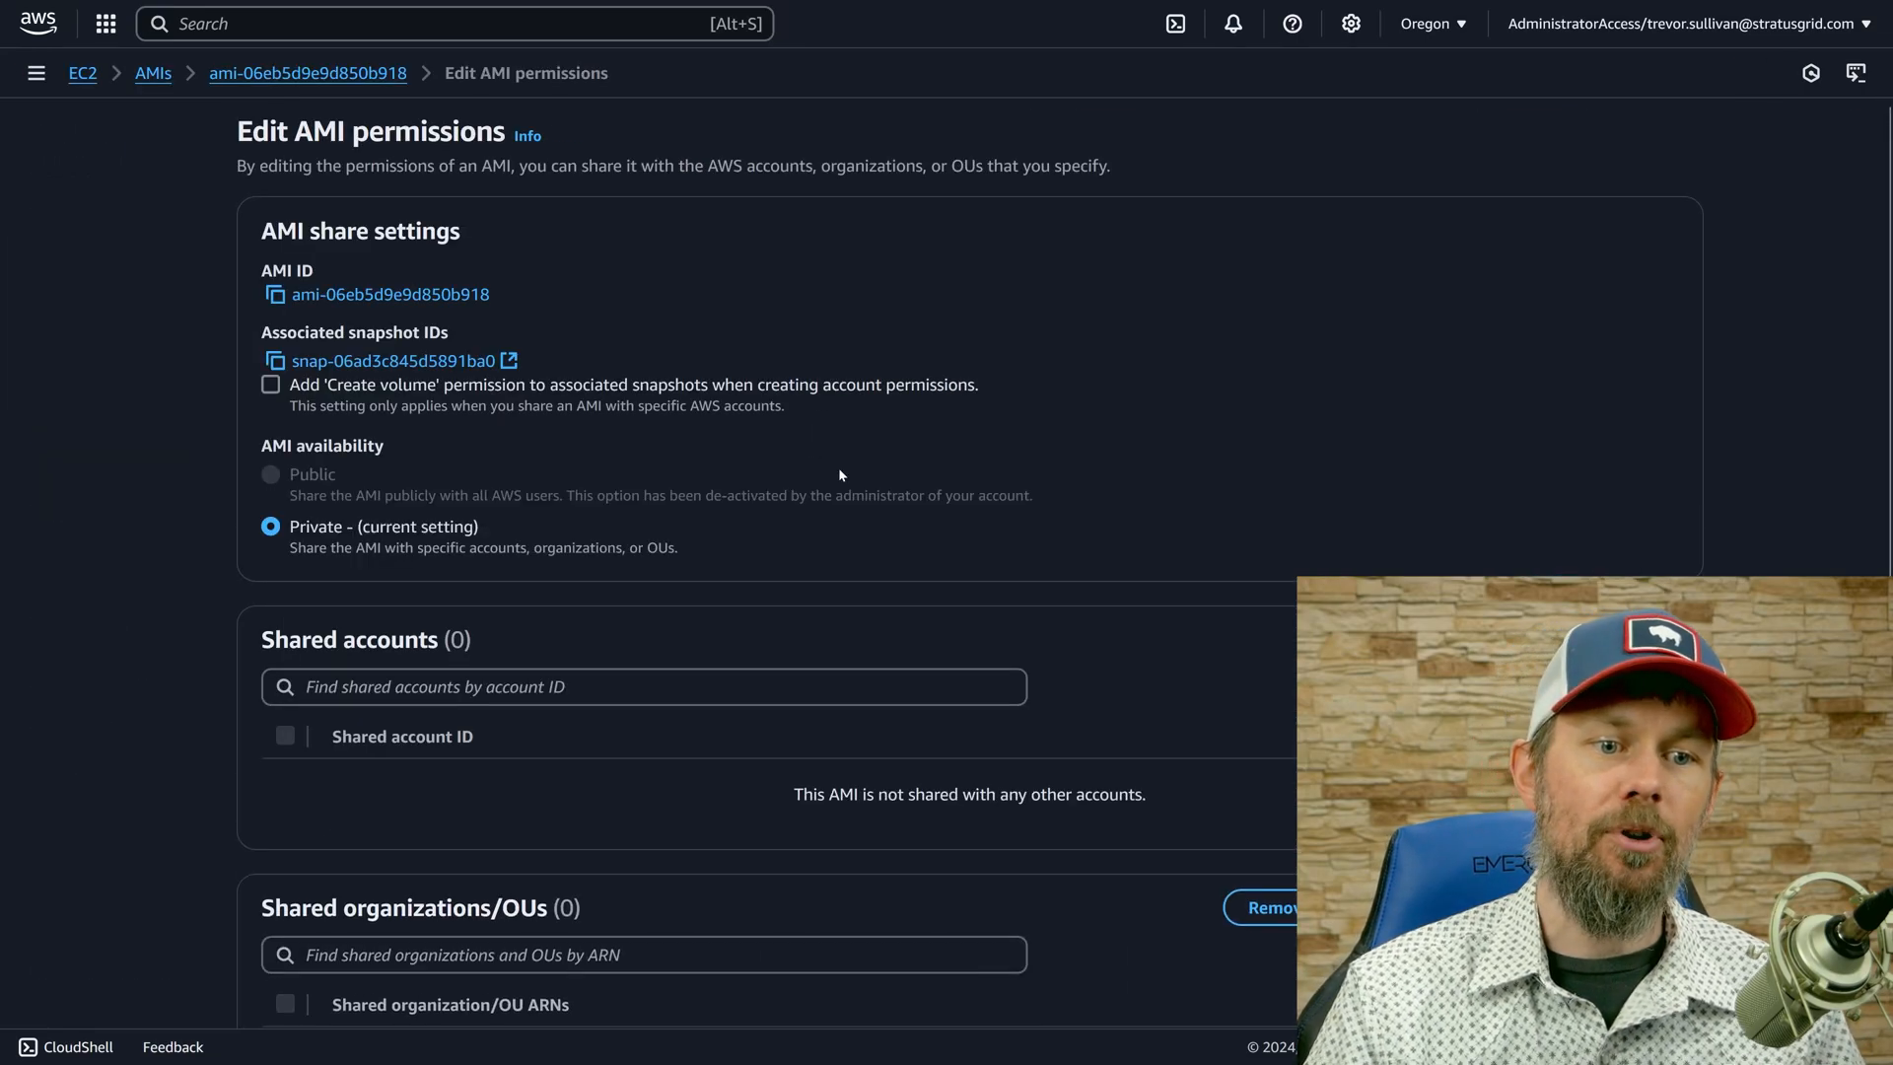
pyautogui.scroll(-4, 599, 639)
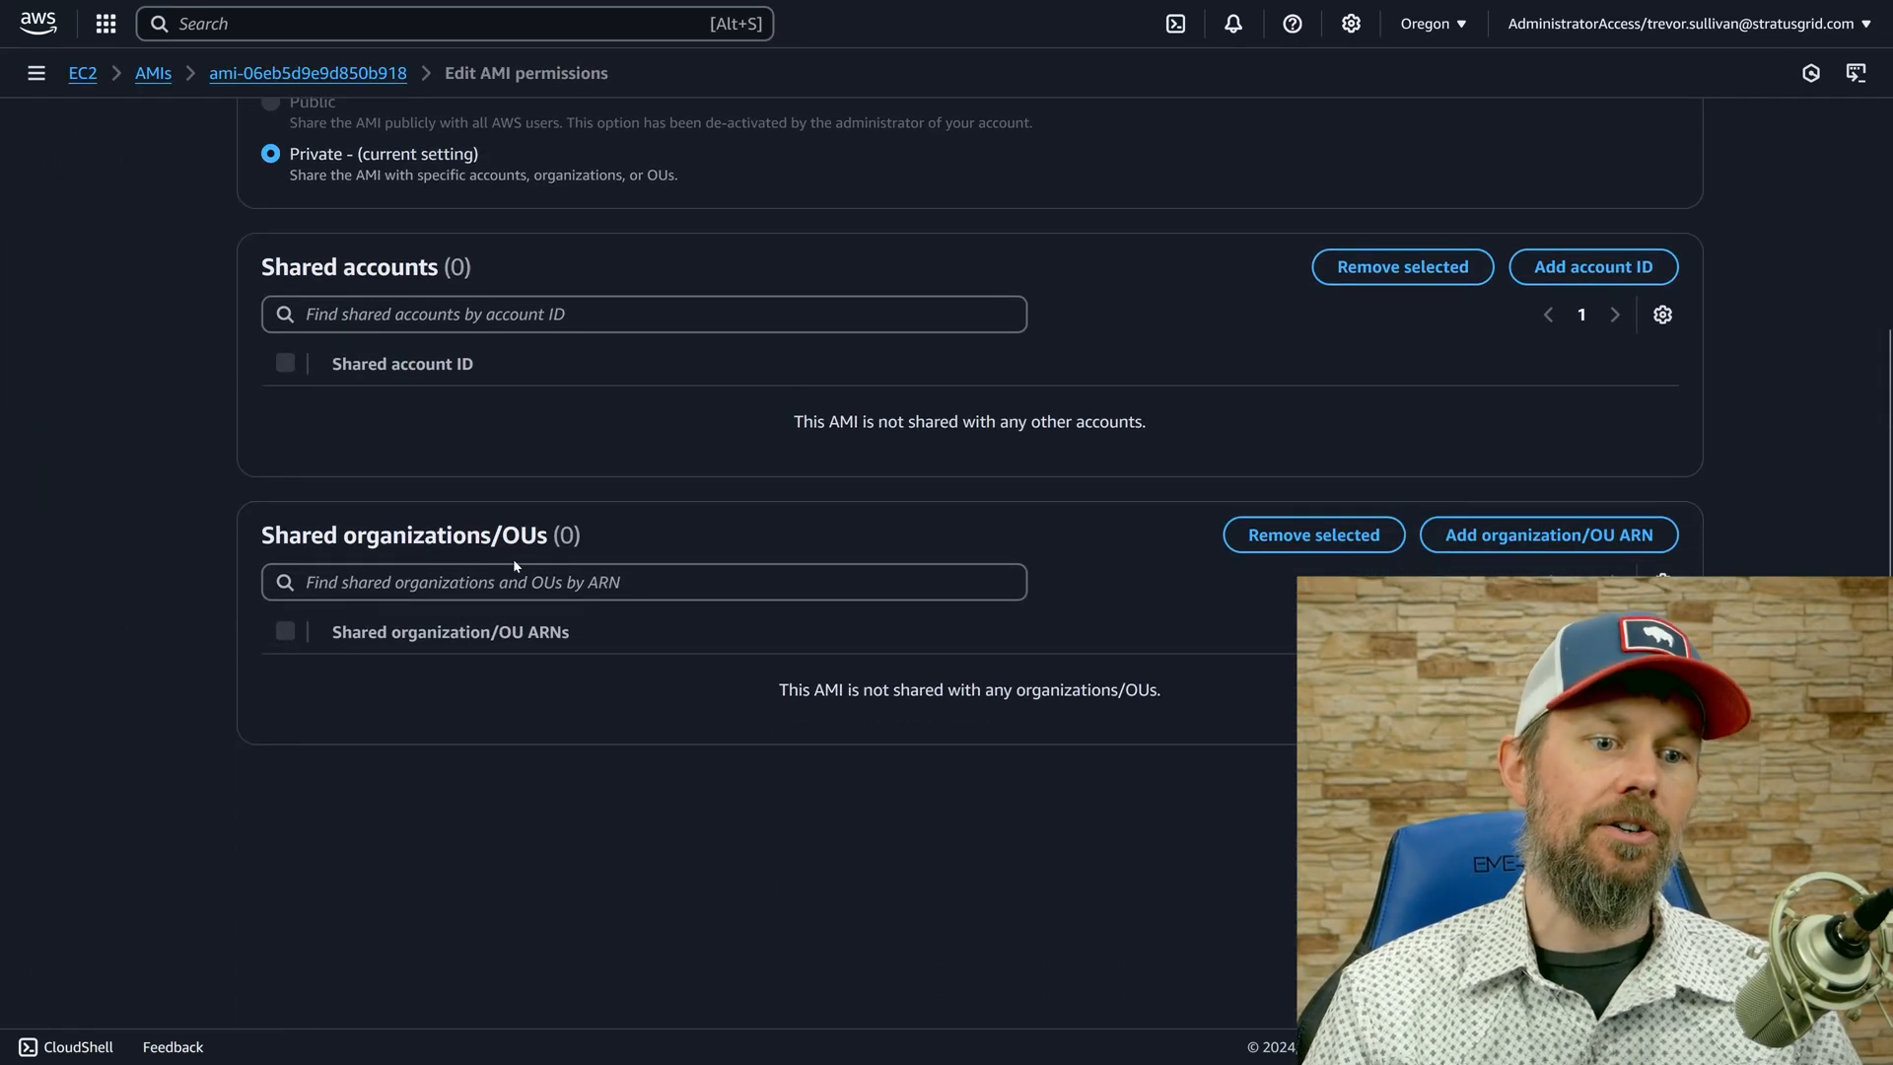
pyautogui.click(413, 568)
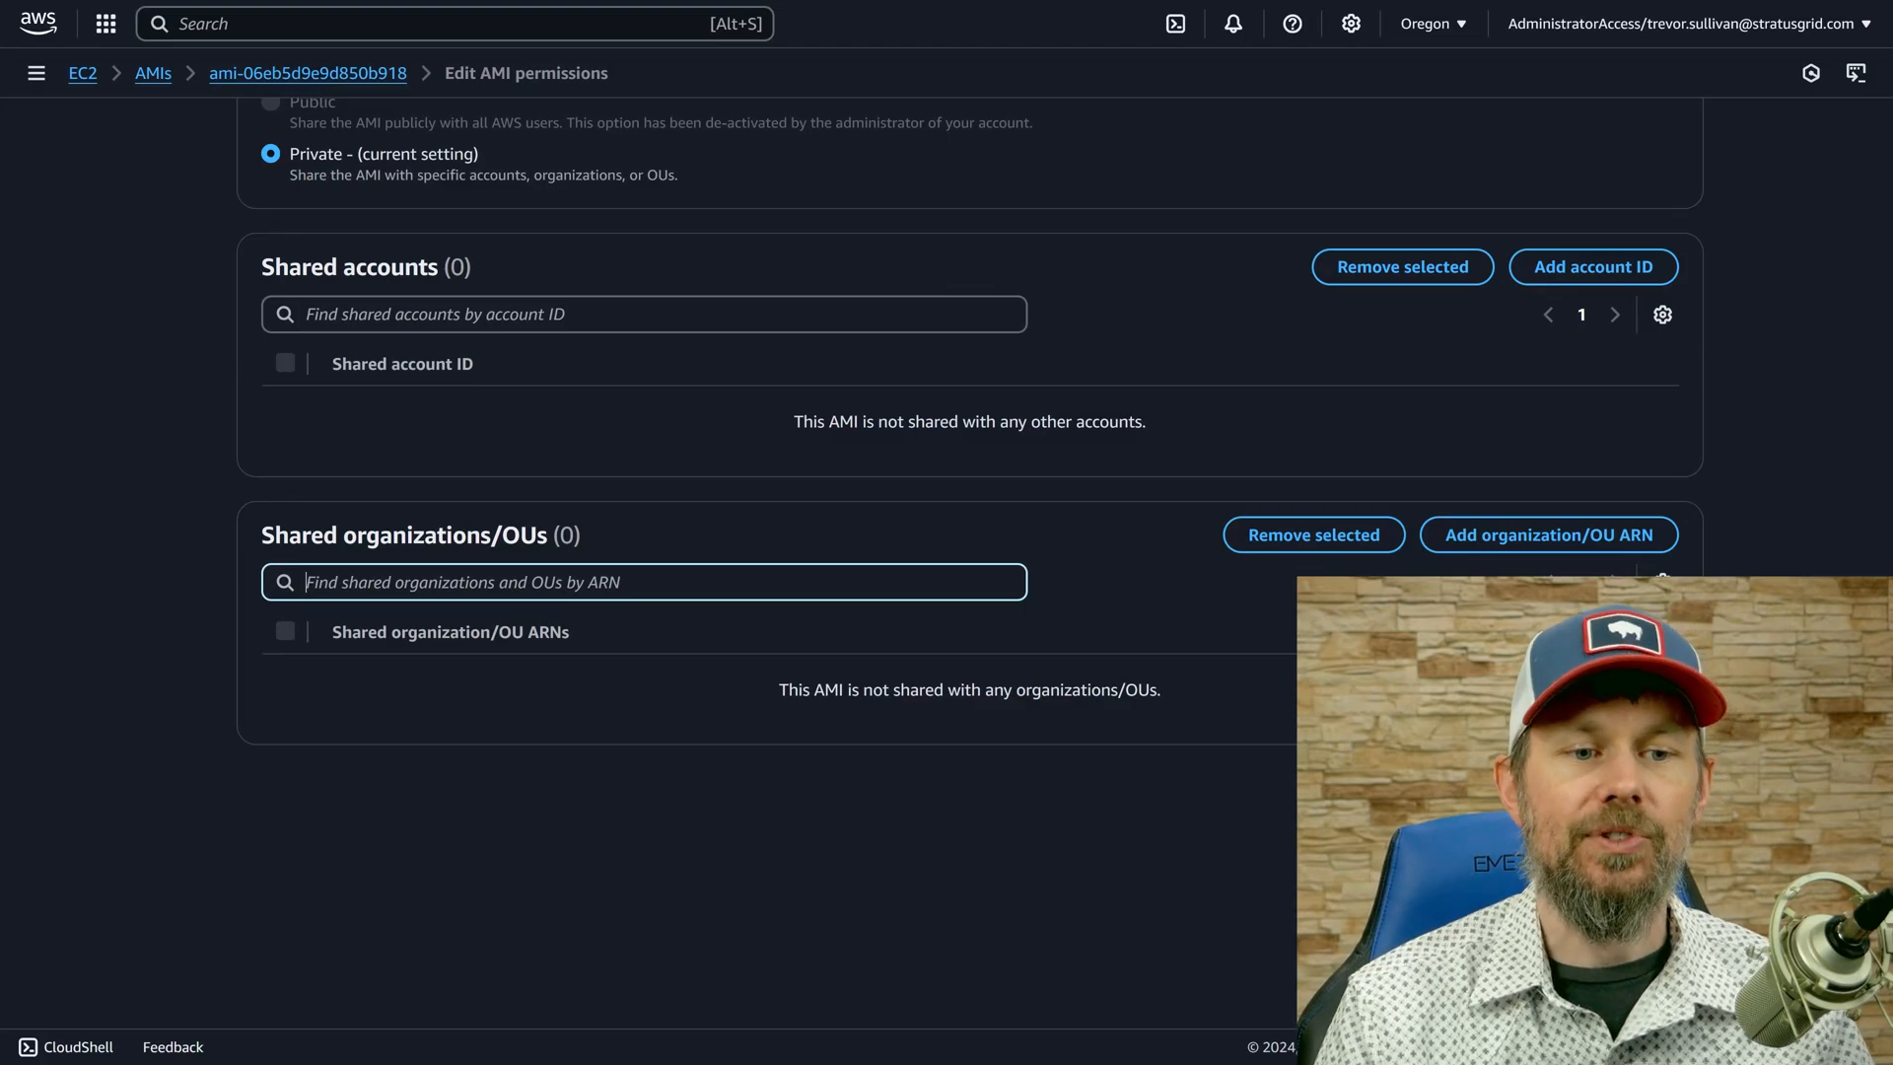
pyautogui.click(440, 316)
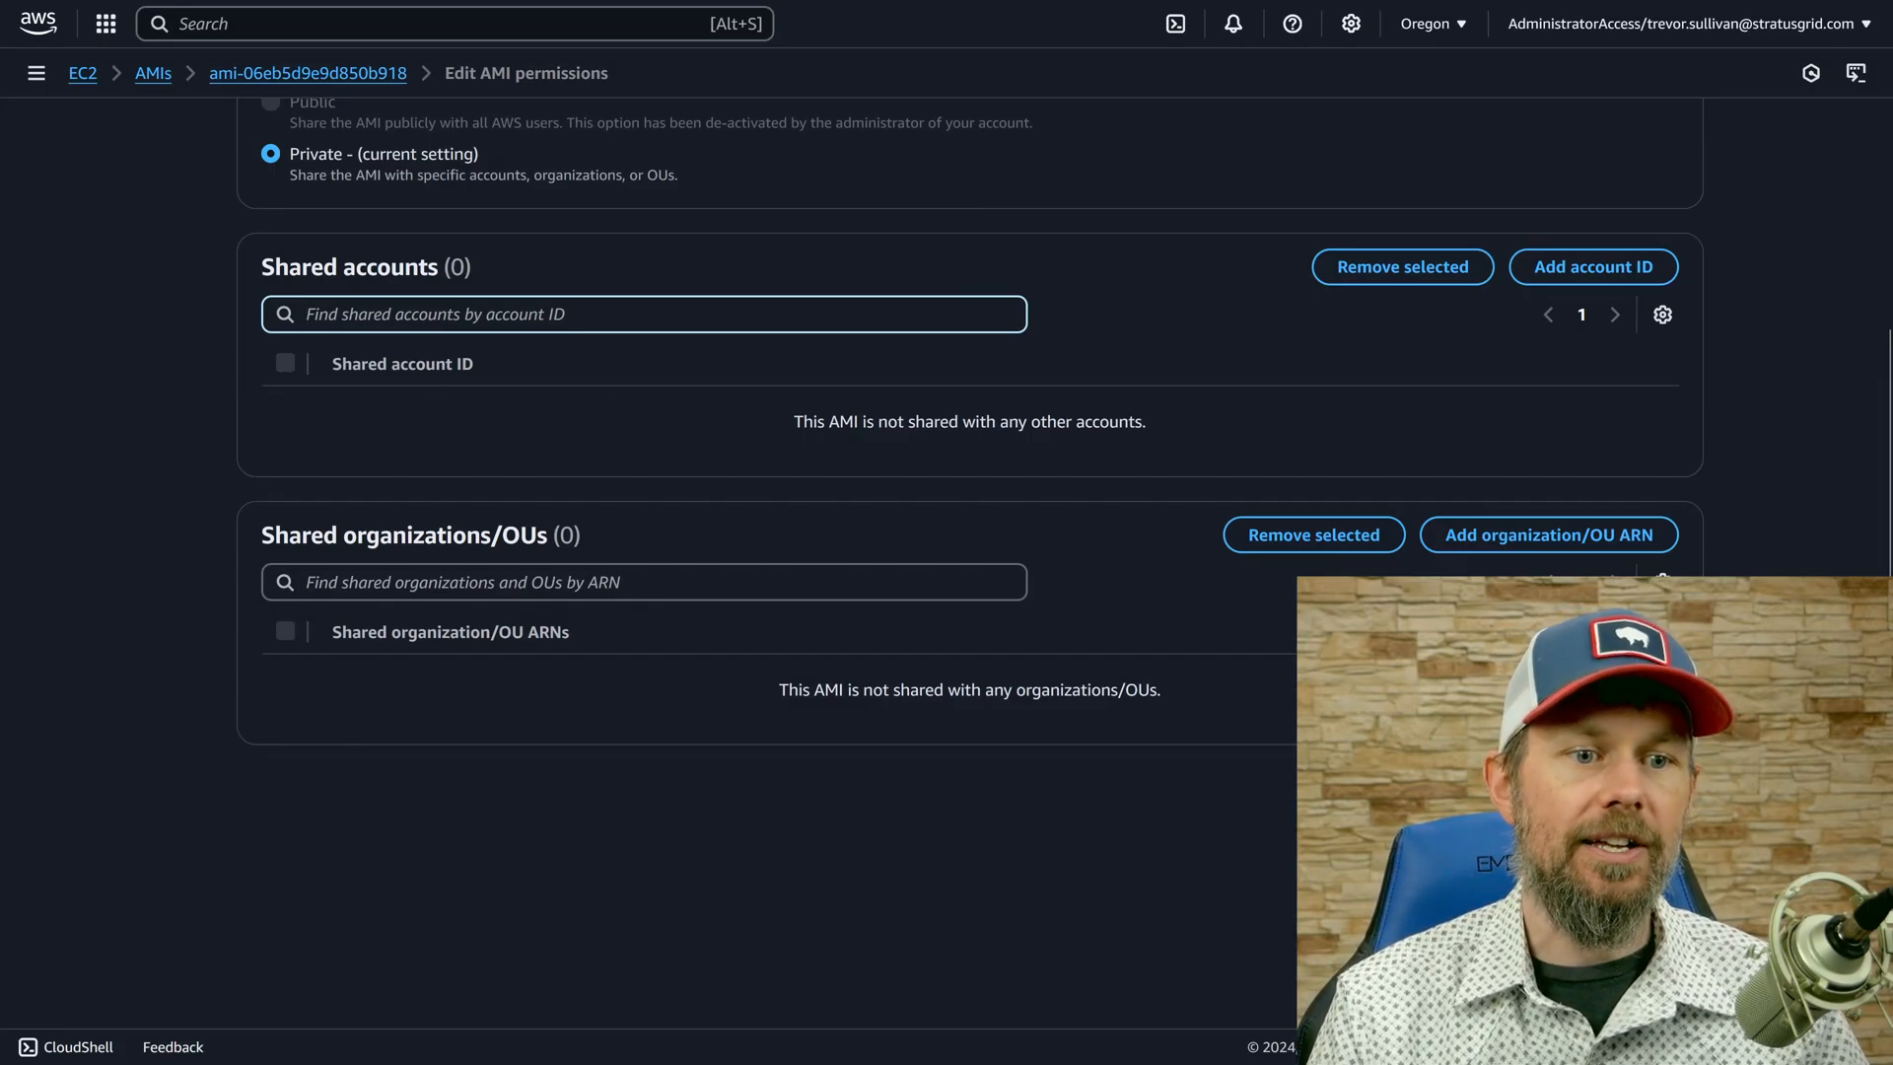
pyautogui.moveTo(793, 421); pyautogui.dragTo(1087, 441)
pyautogui.click(1088, 441)
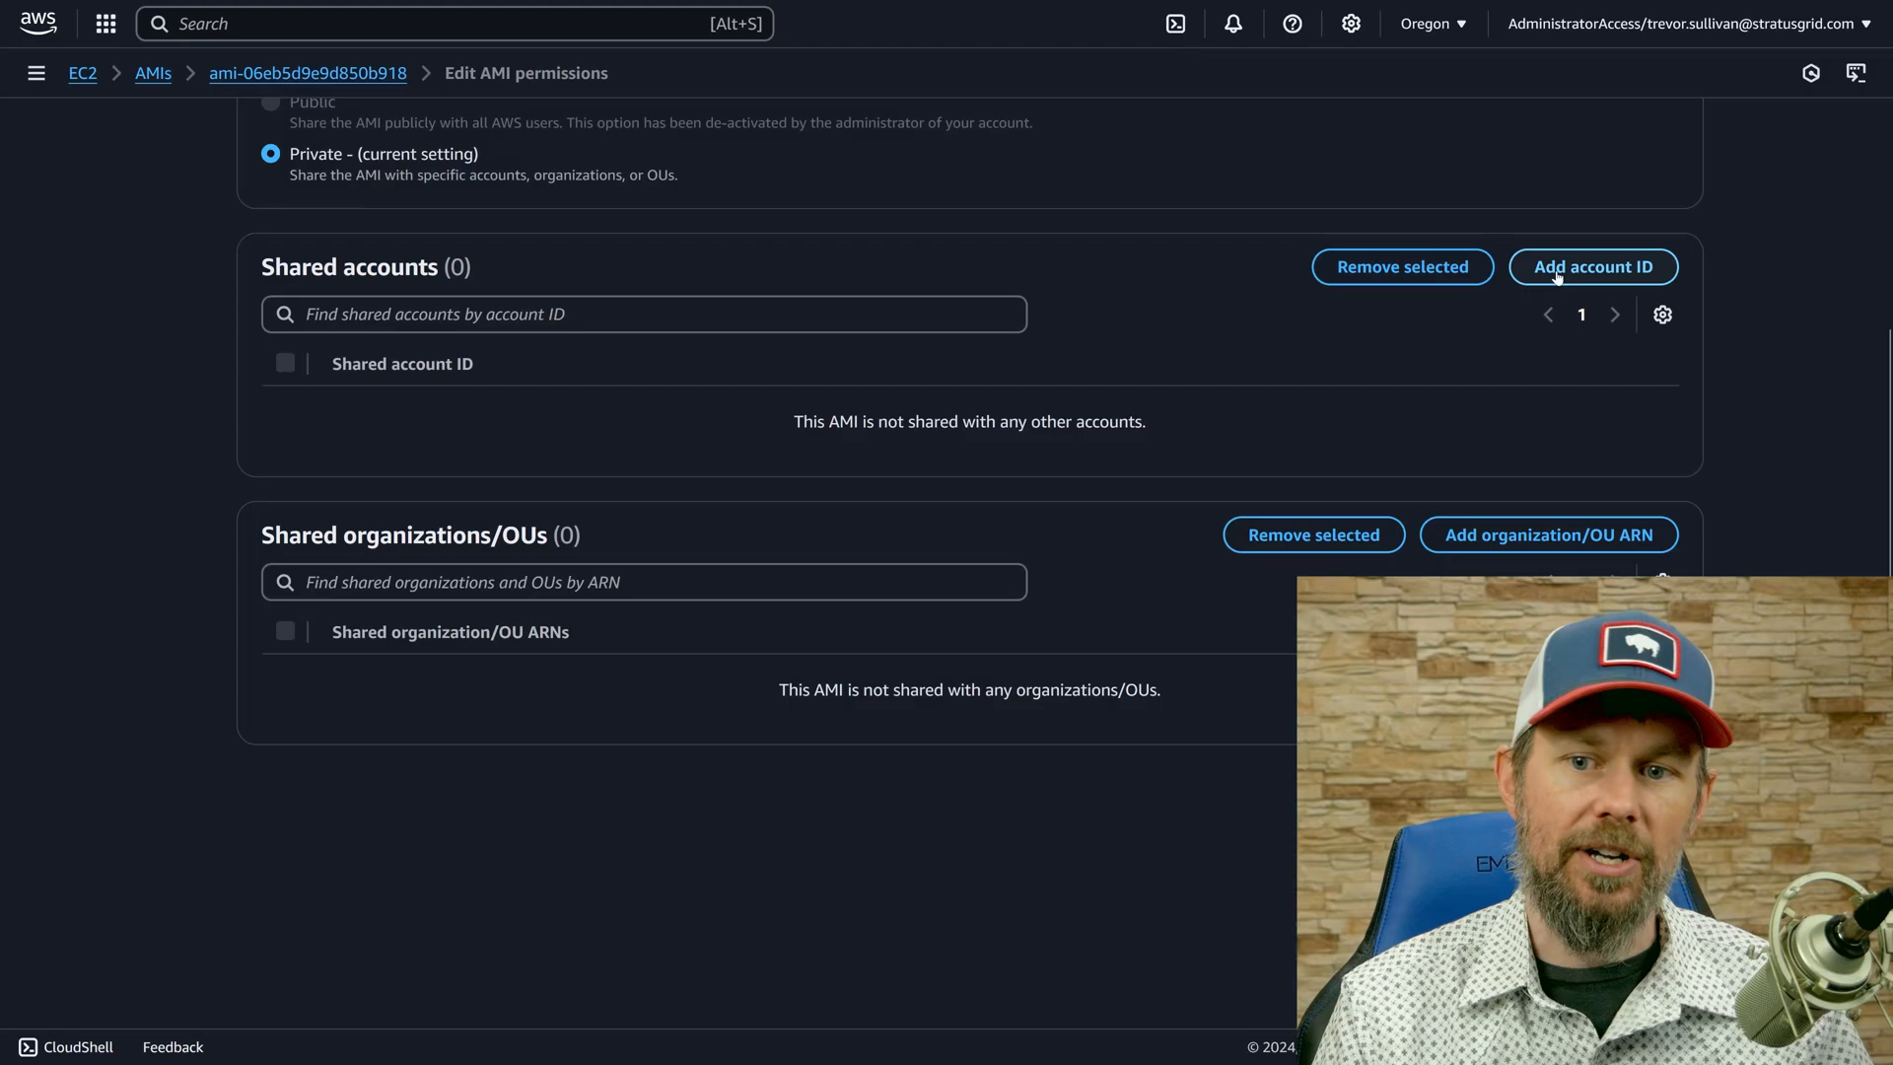
# Add the restricted account's ID to the AMI's shared accounts and try to save the permission changes.
pyautogui.click(1594, 266)
pyautogui.hotkey('ctrl', 'v')
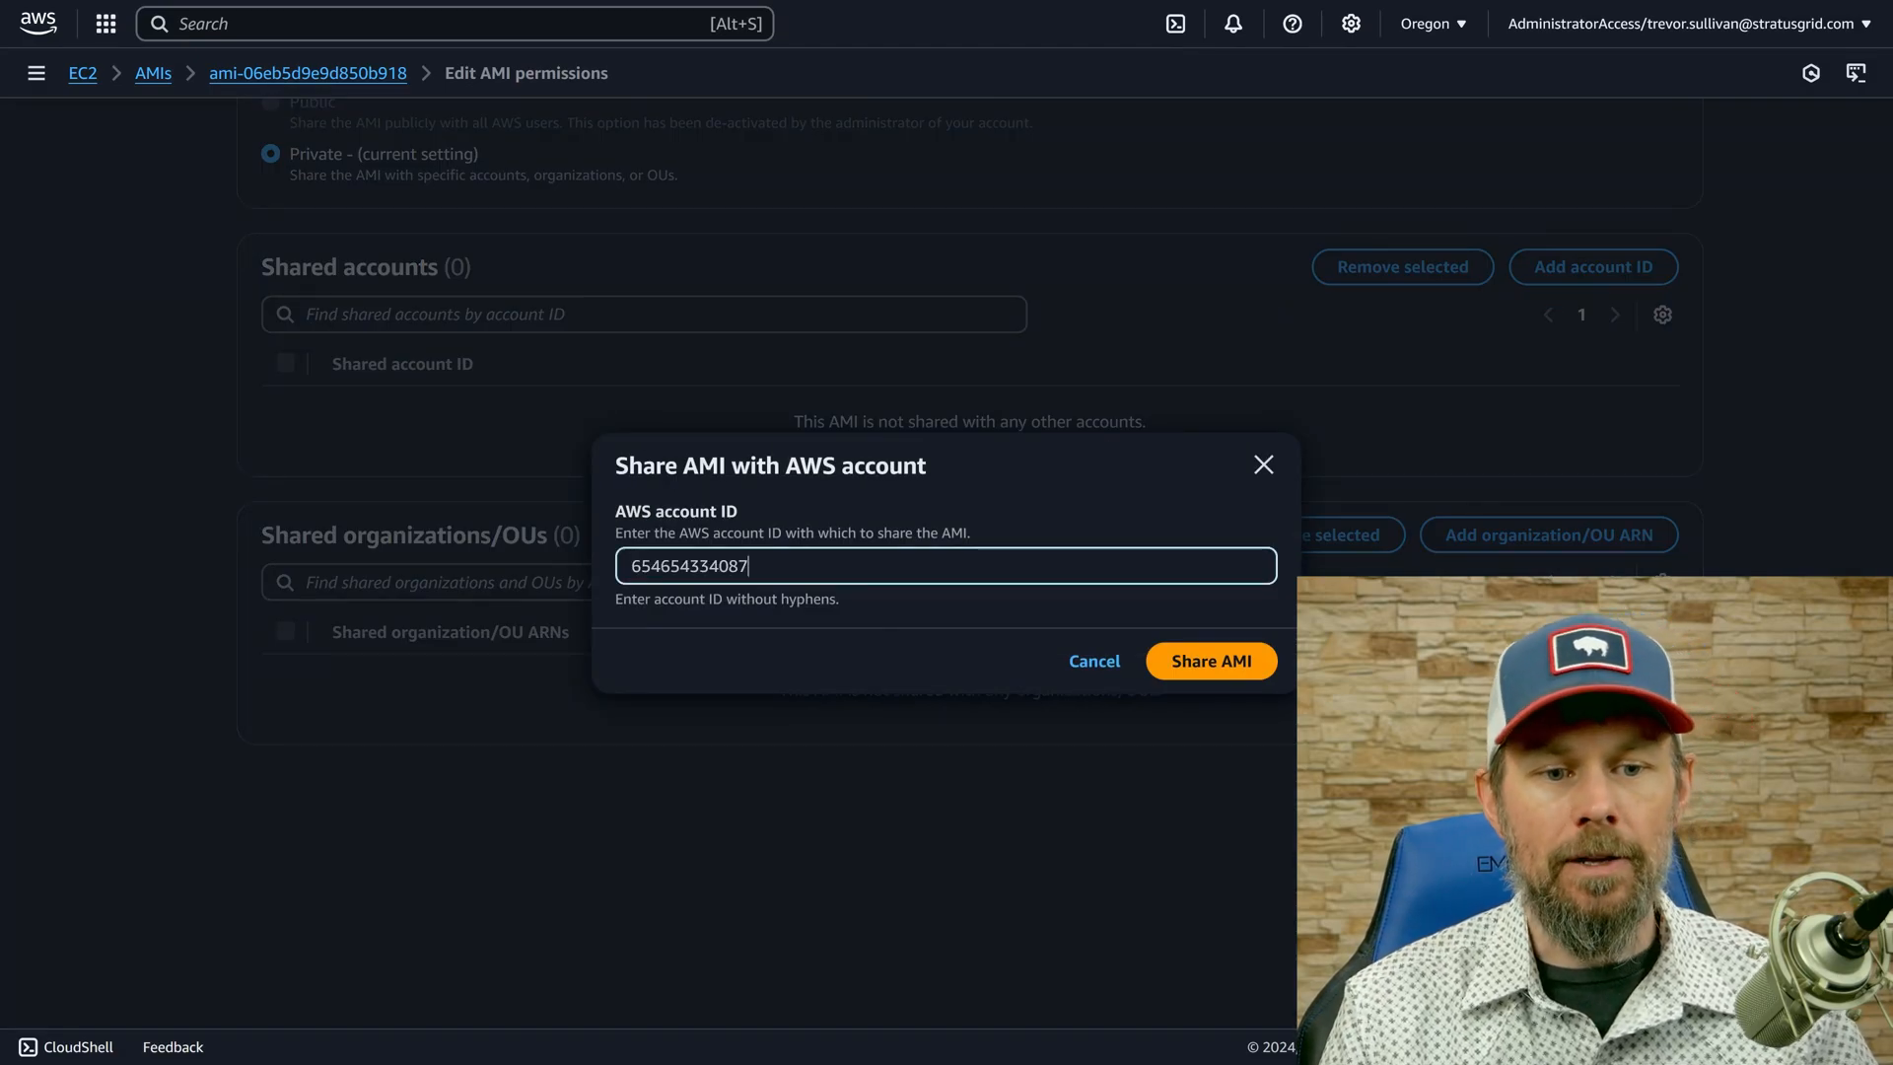
pyautogui.click(1215, 663)
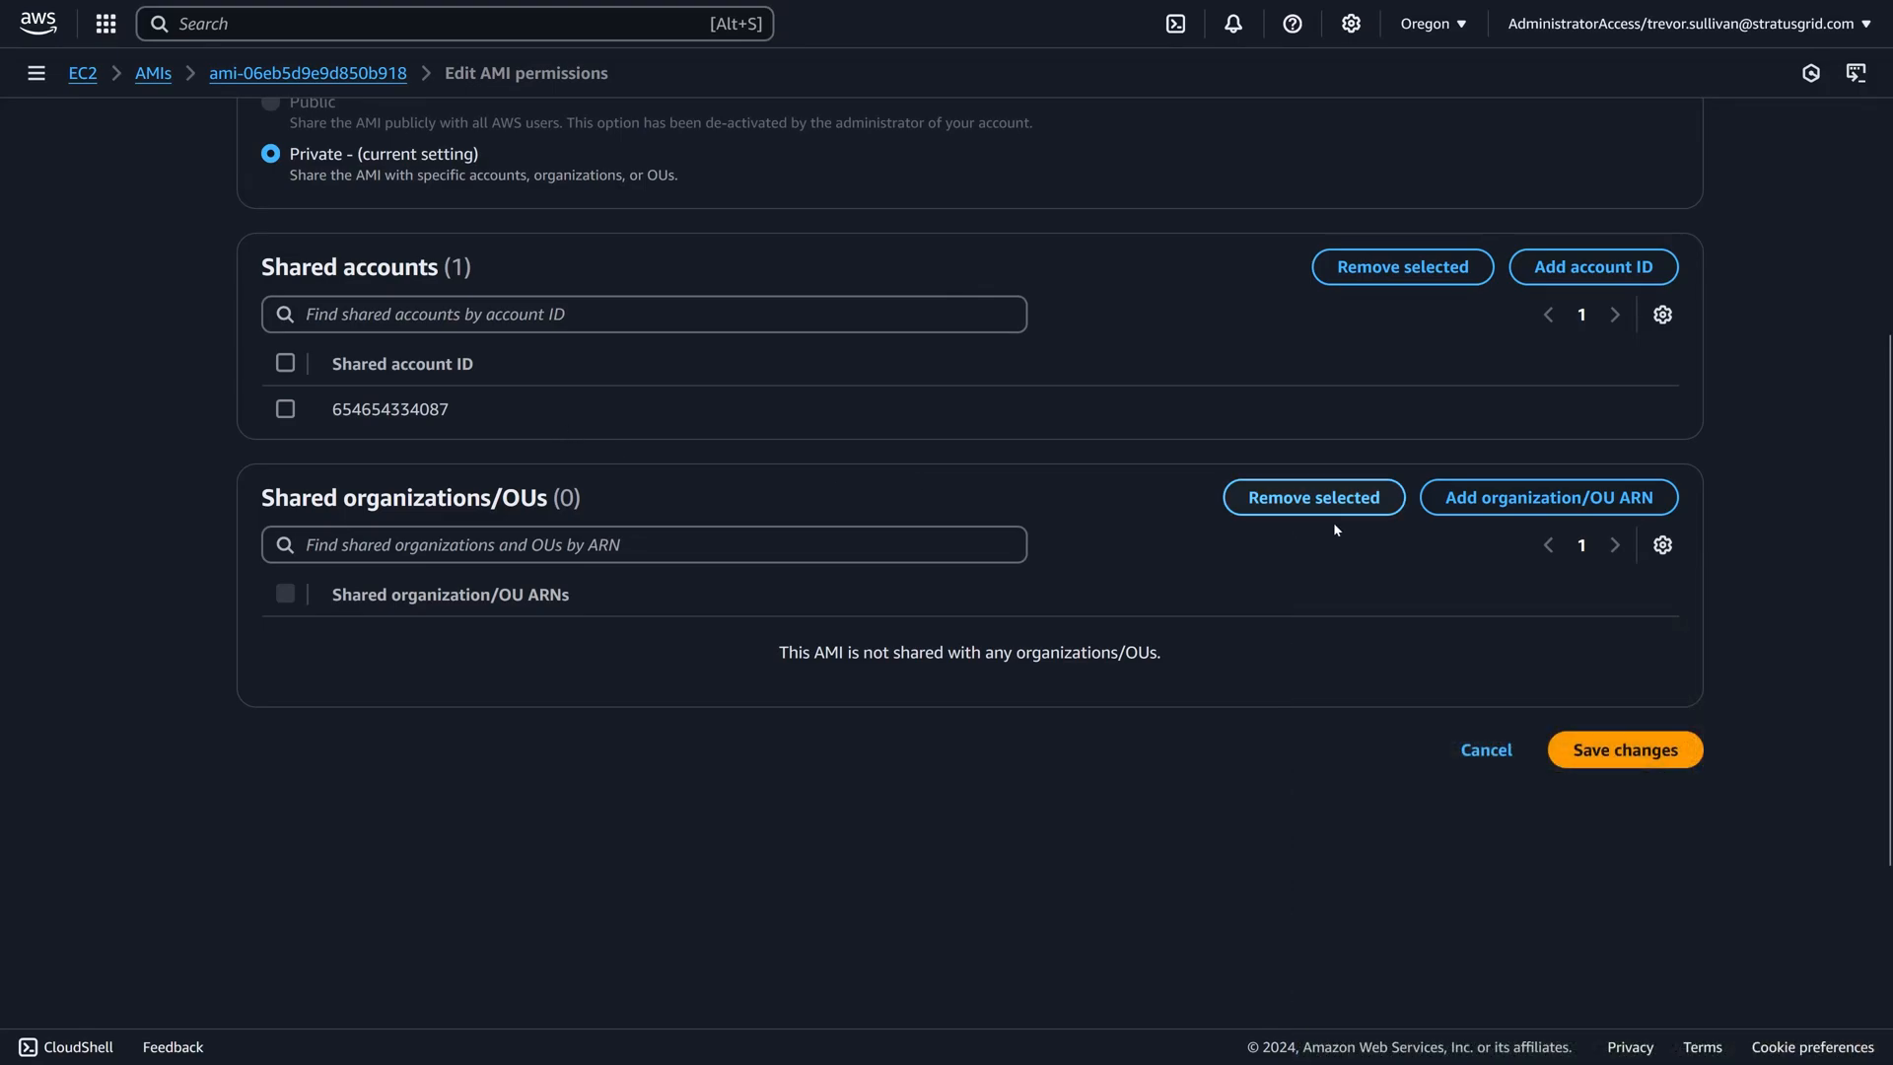
pyautogui.click(1591, 765)
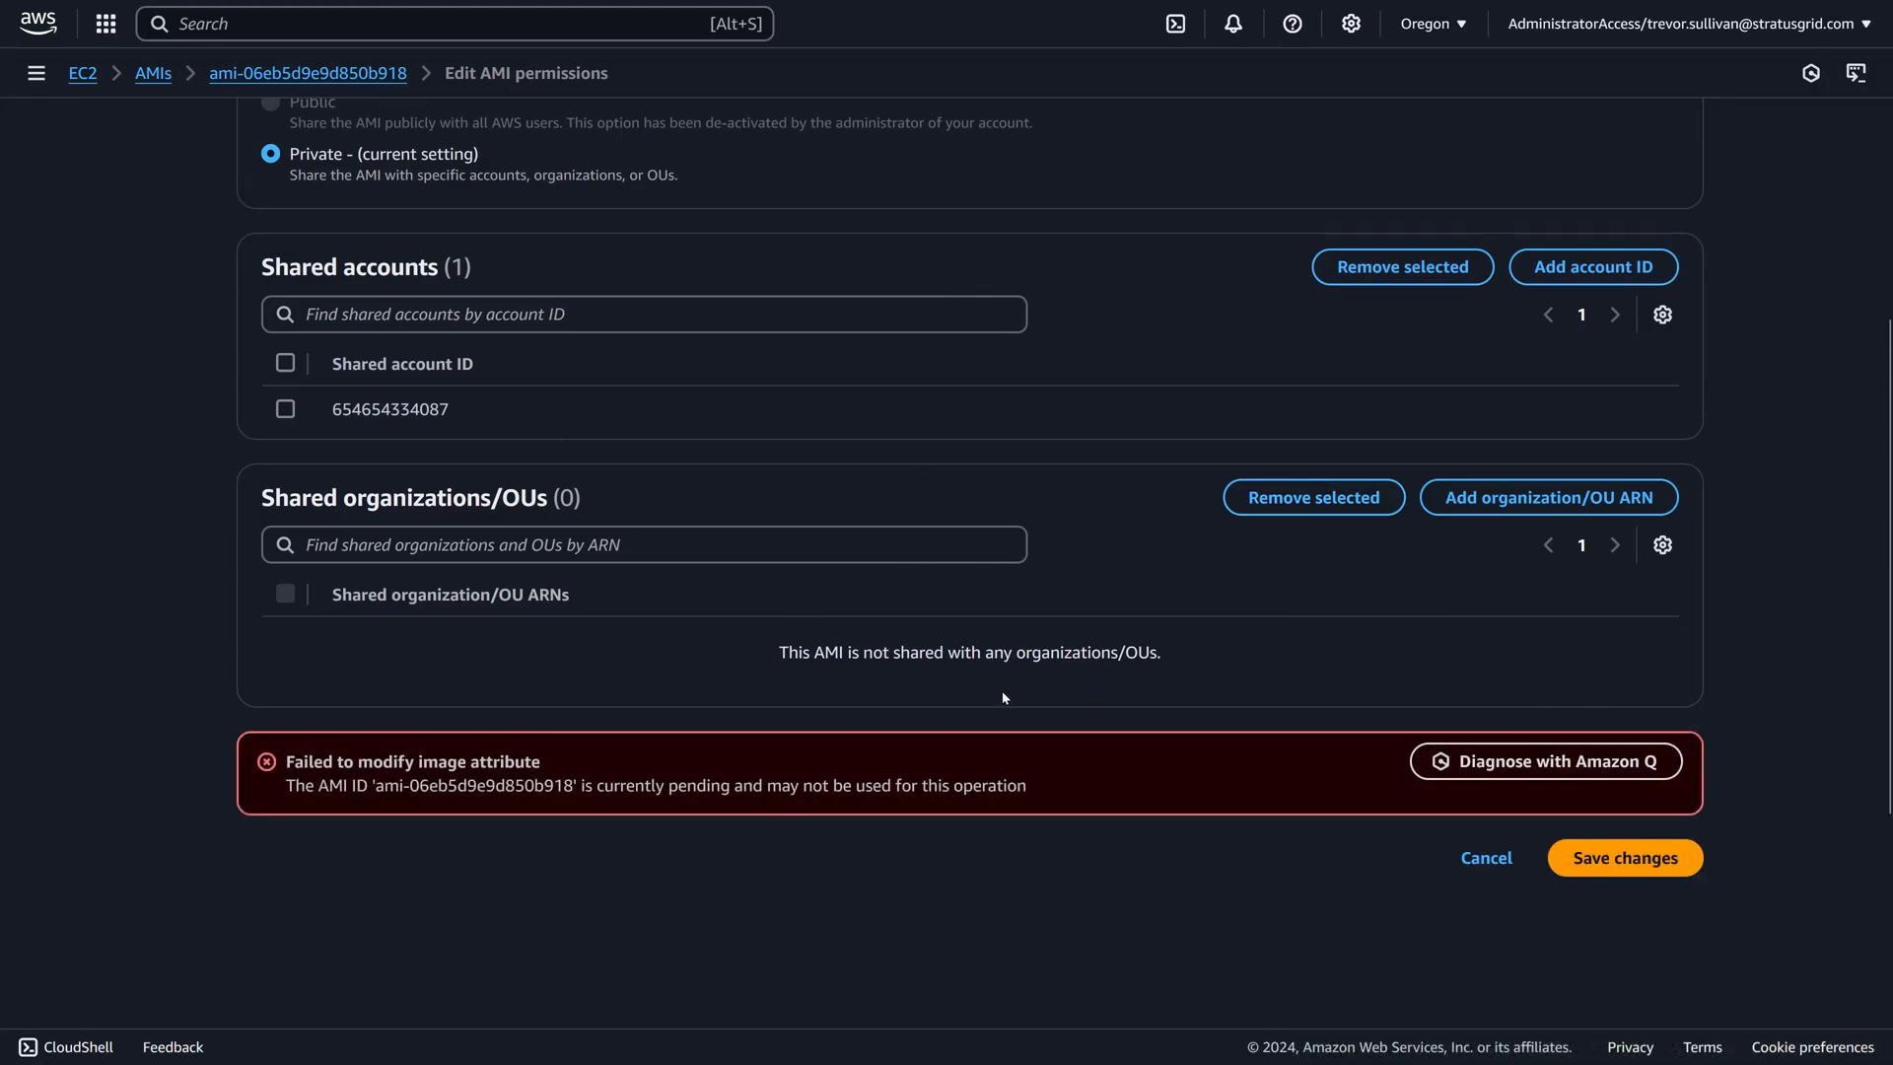
pyautogui.click(1587, 860)
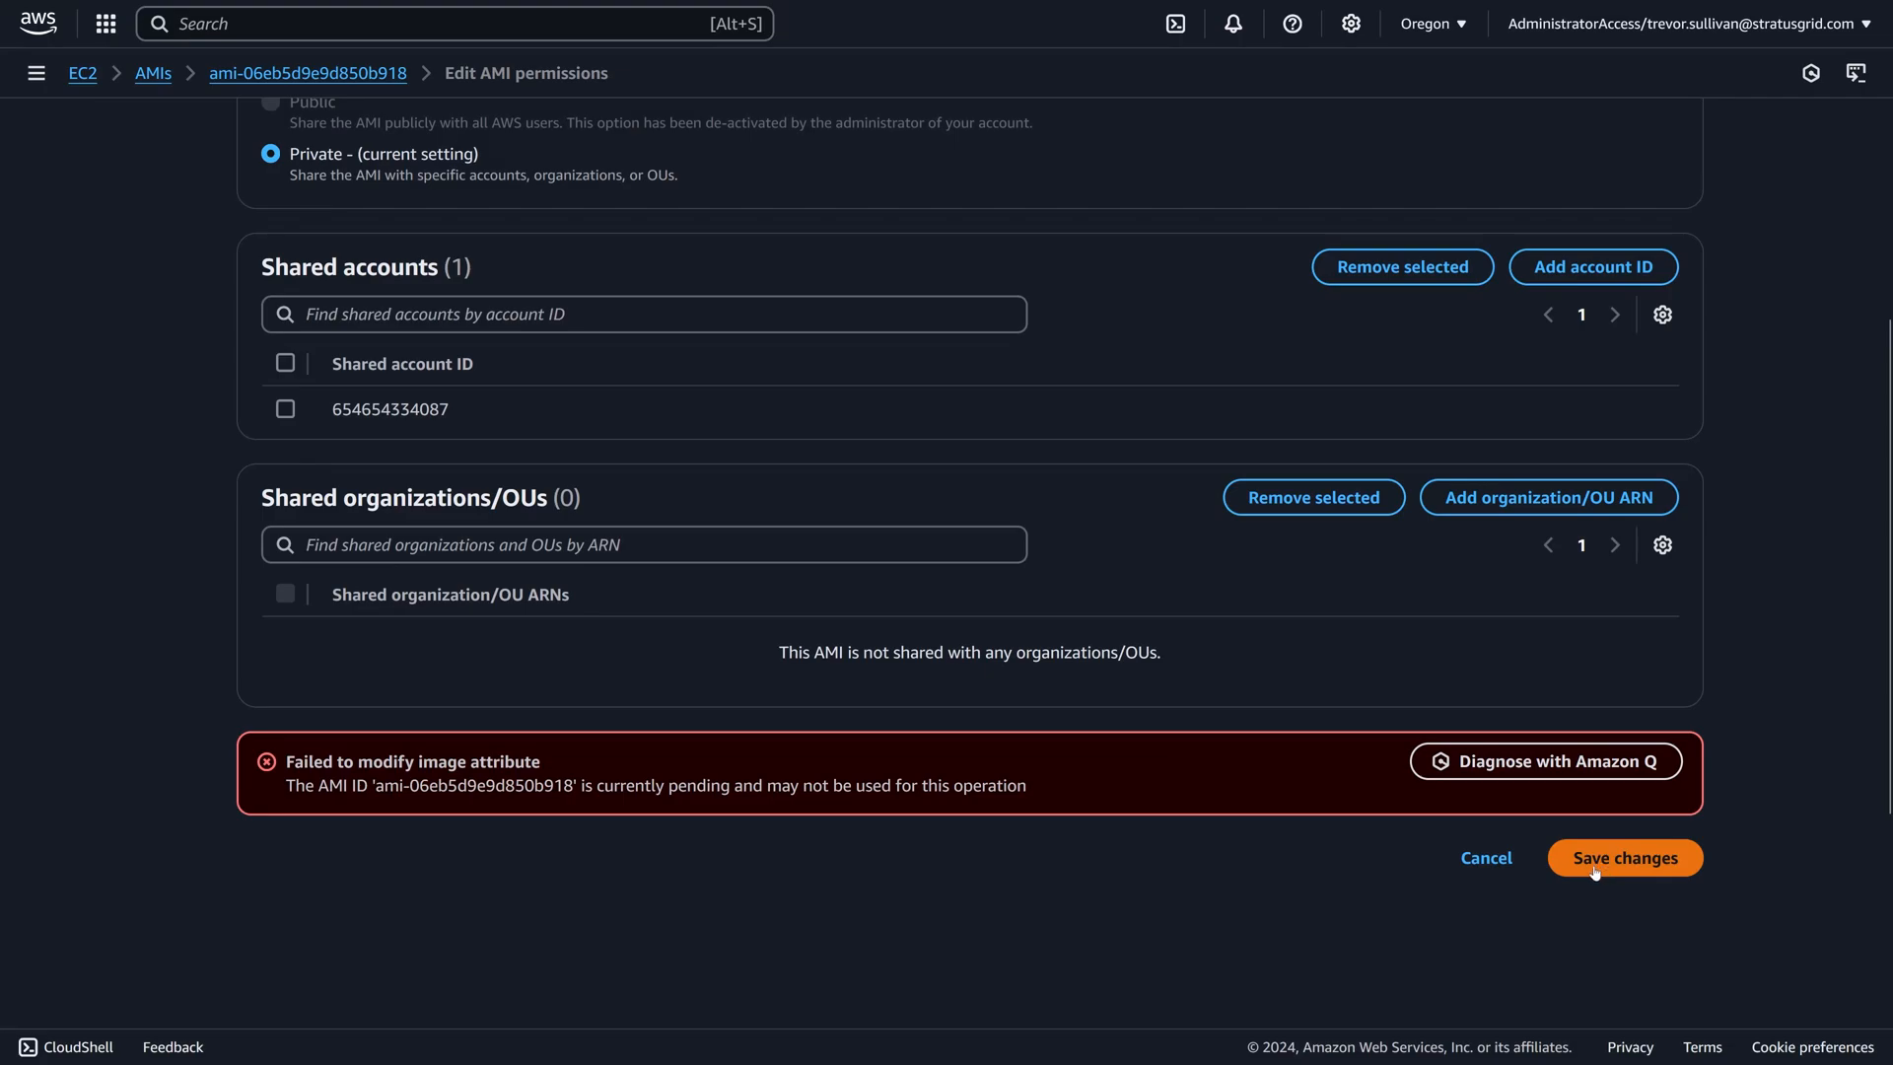
# Read the message returned by the attempt to save the AMI's permissions.
pyautogui.moveTo(287, 785); pyautogui.dragTo(858, 804)
pyautogui.click(662, 805)
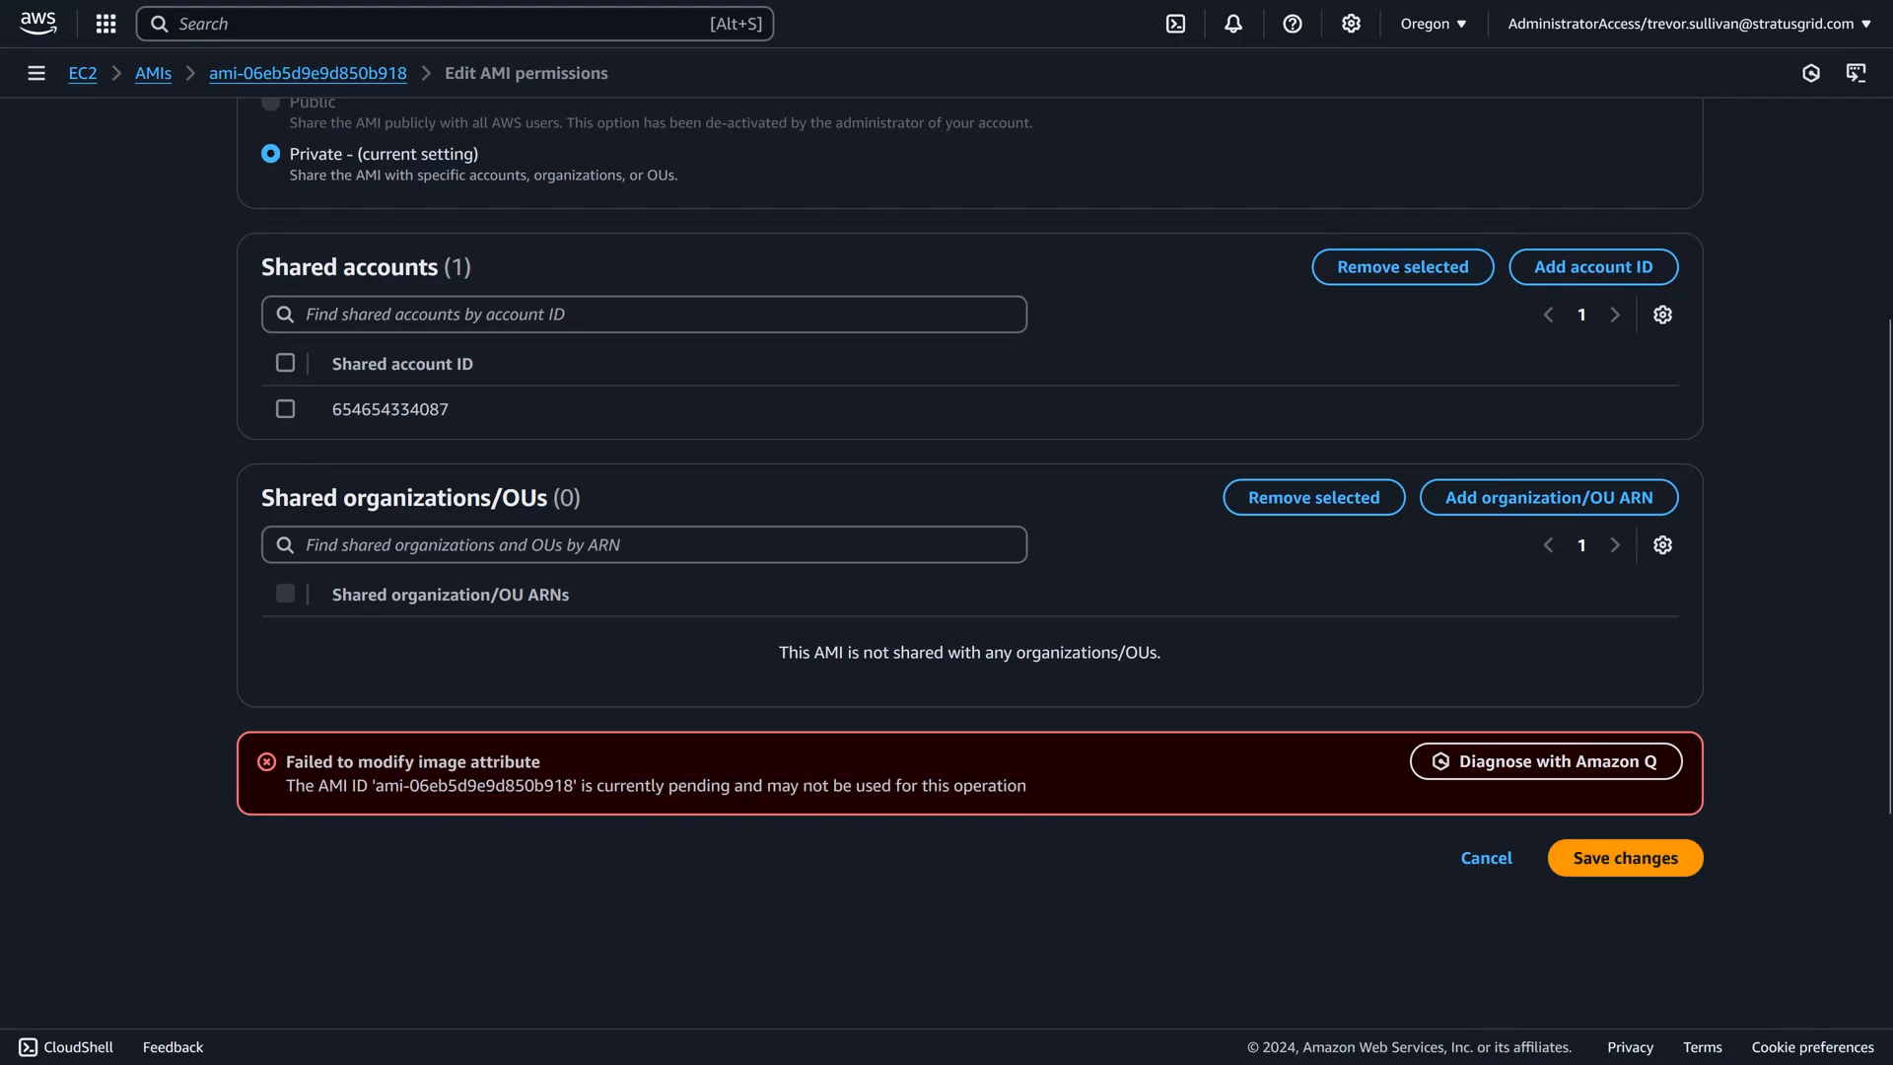
pyautogui.moveTo(322, 761); pyautogui.dragTo(891, 804)
pyautogui.click(594, 804)
pyautogui.moveTo(666, 786); pyautogui.dragTo(852, 786)
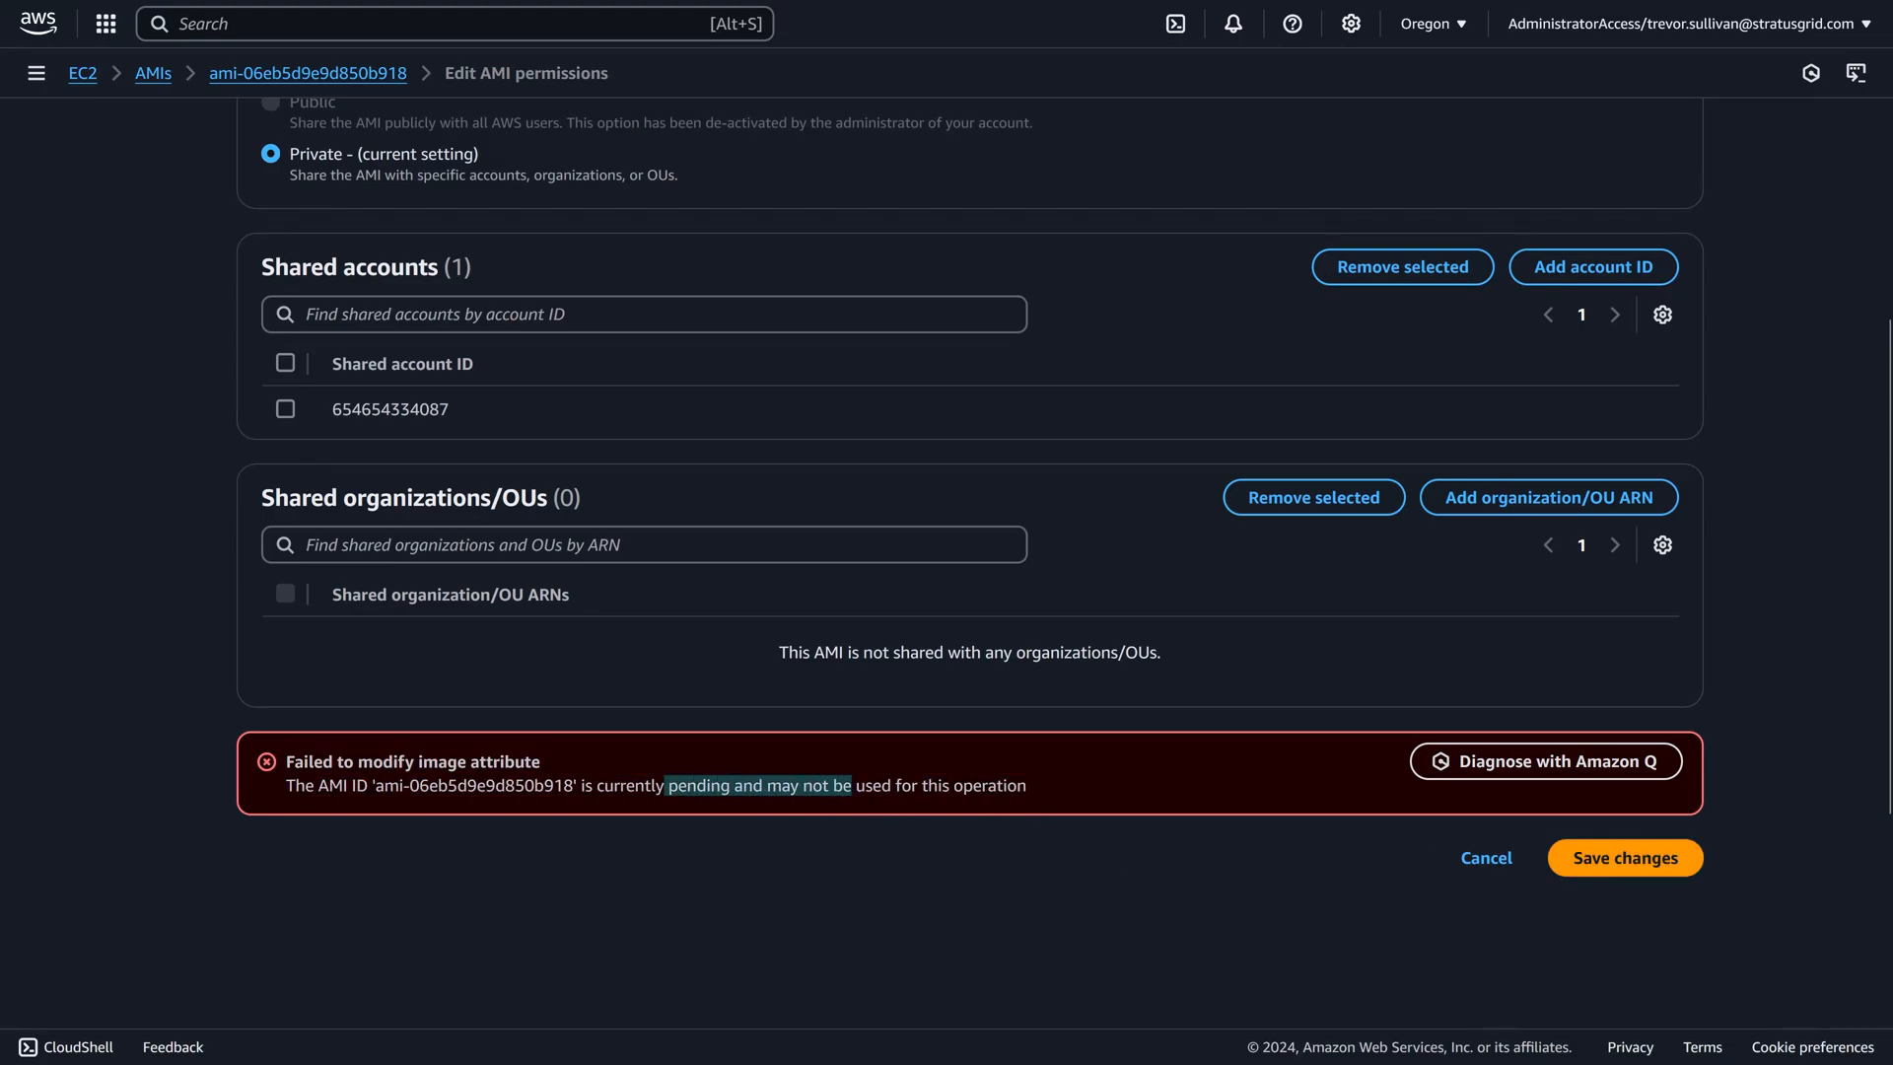
pyautogui.click(854, 795)
# Try again to save the AMI's sharing permissions.
pyautogui.click(1601, 850)
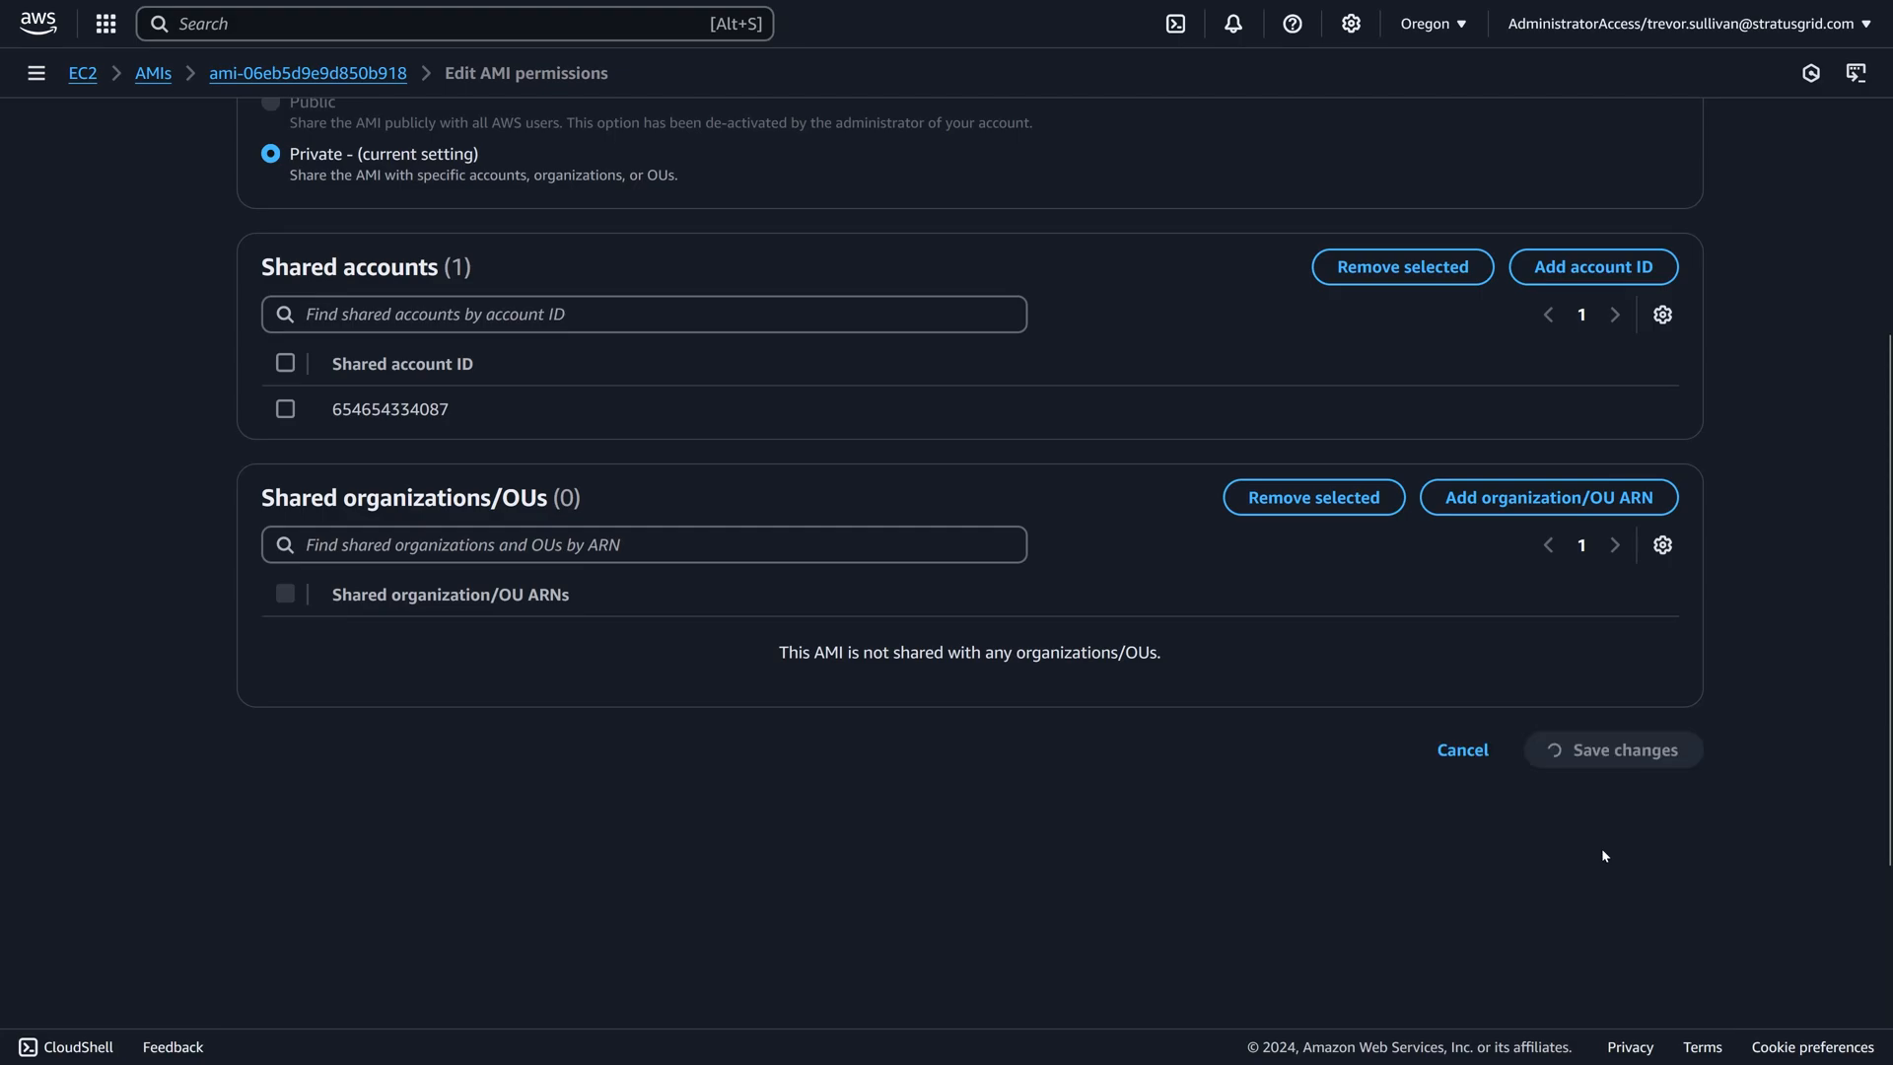
pyautogui.click(1617, 852)
pyautogui.click(1608, 866)
pyautogui.click(1601, 864)
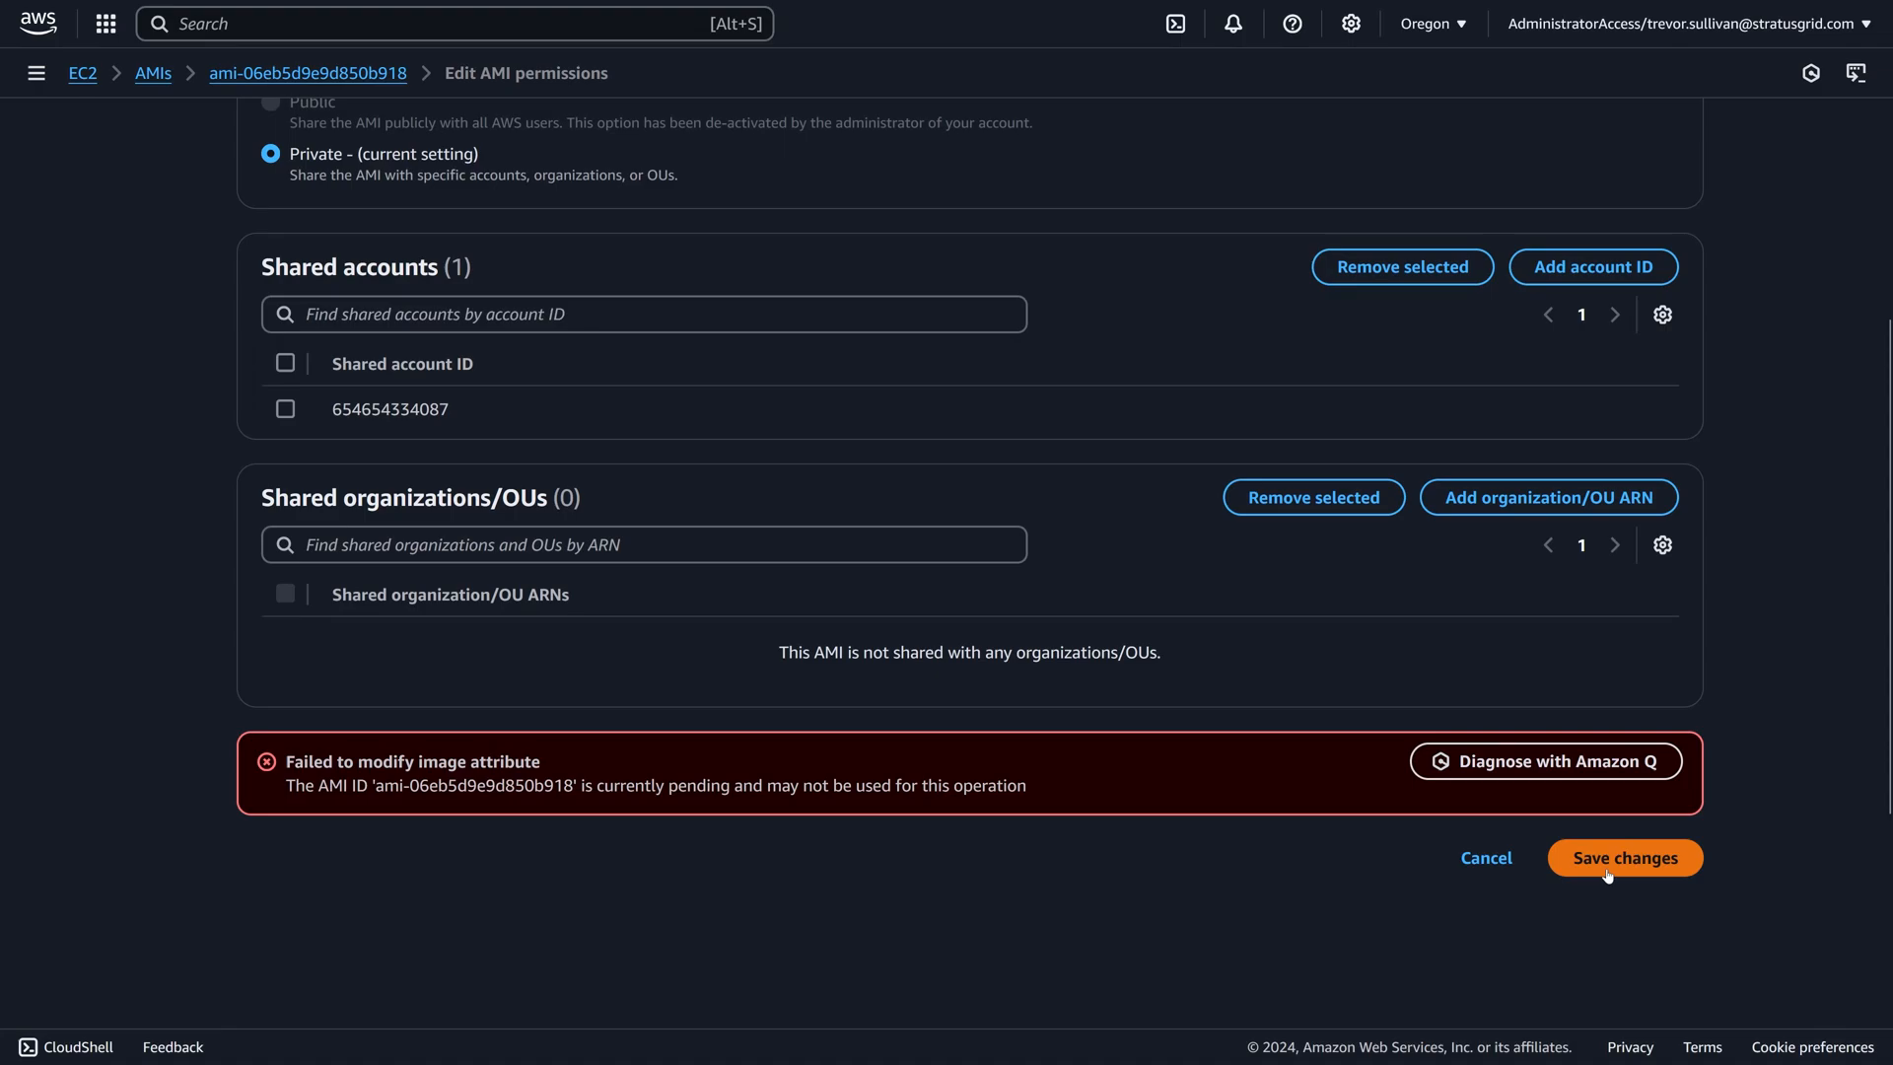
pyautogui.click(1606, 865)
pyautogui.click(1606, 864)
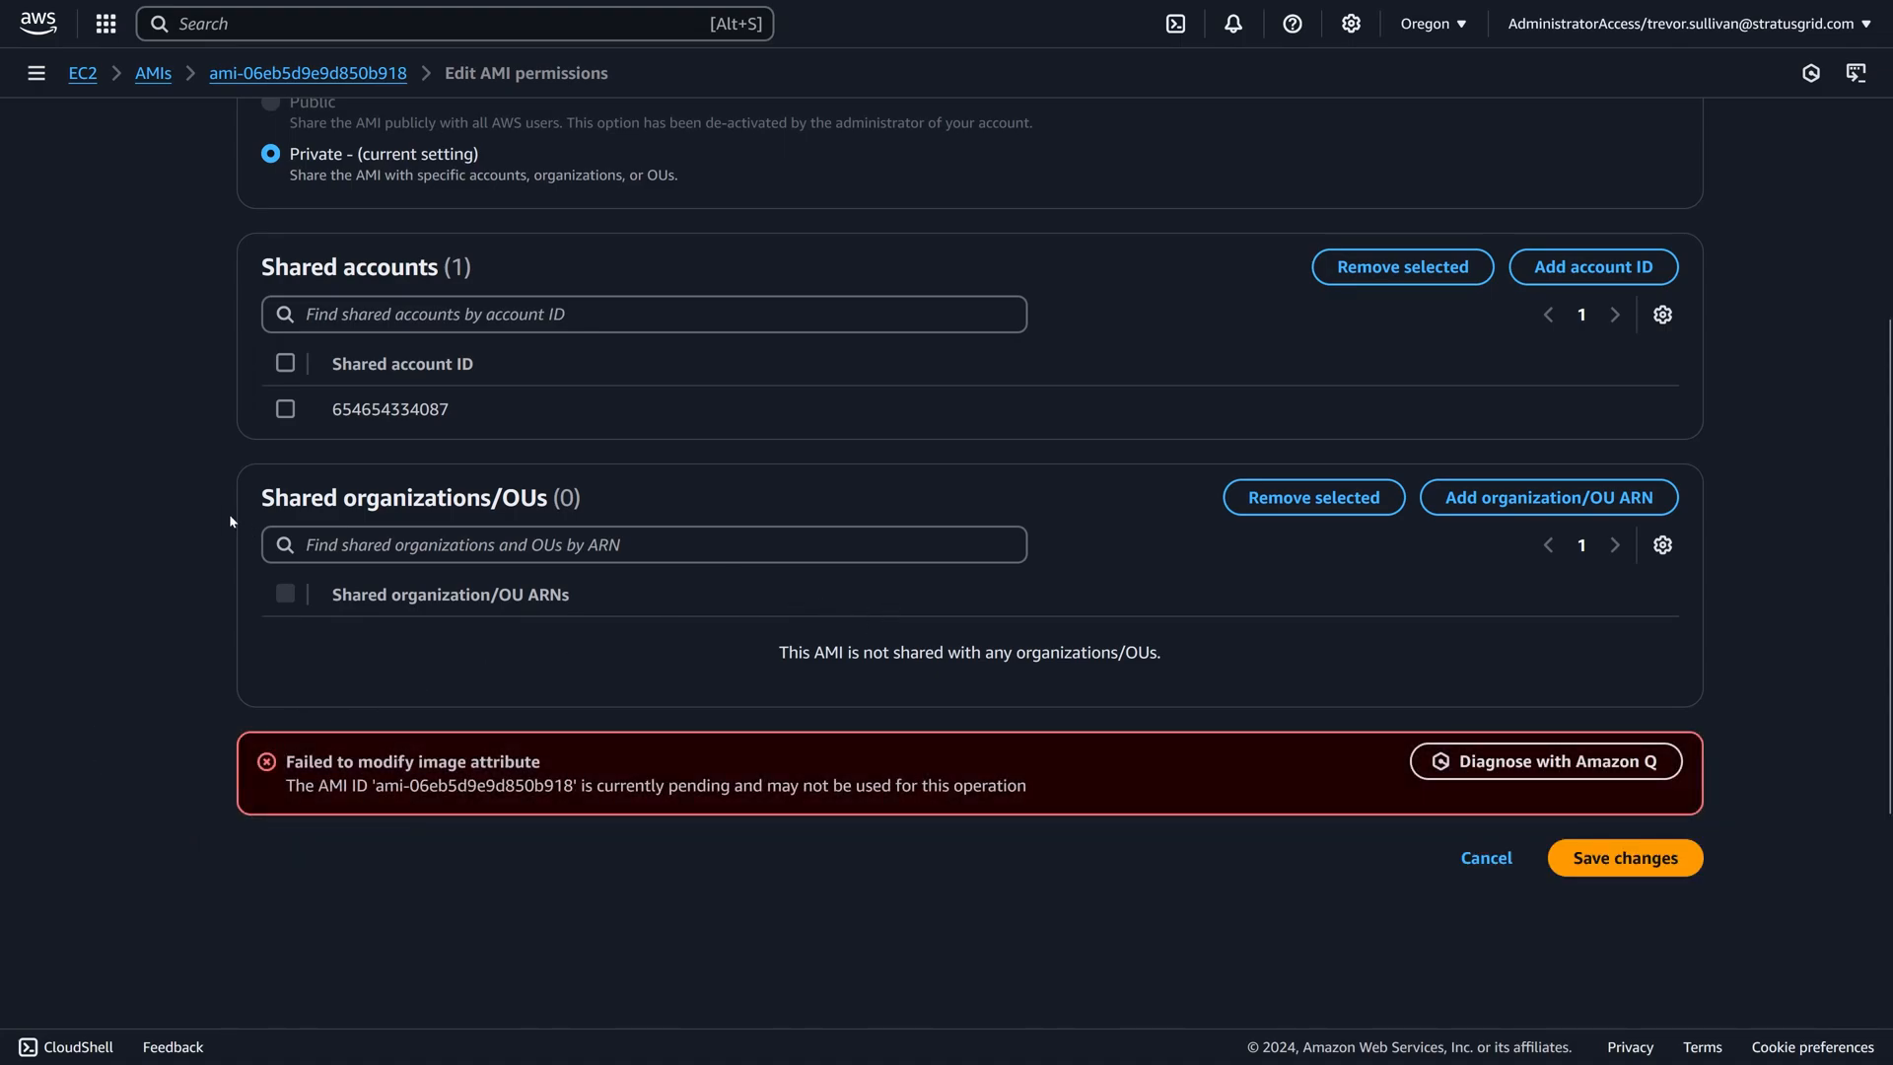
pyautogui.scroll(3, 438, 412)
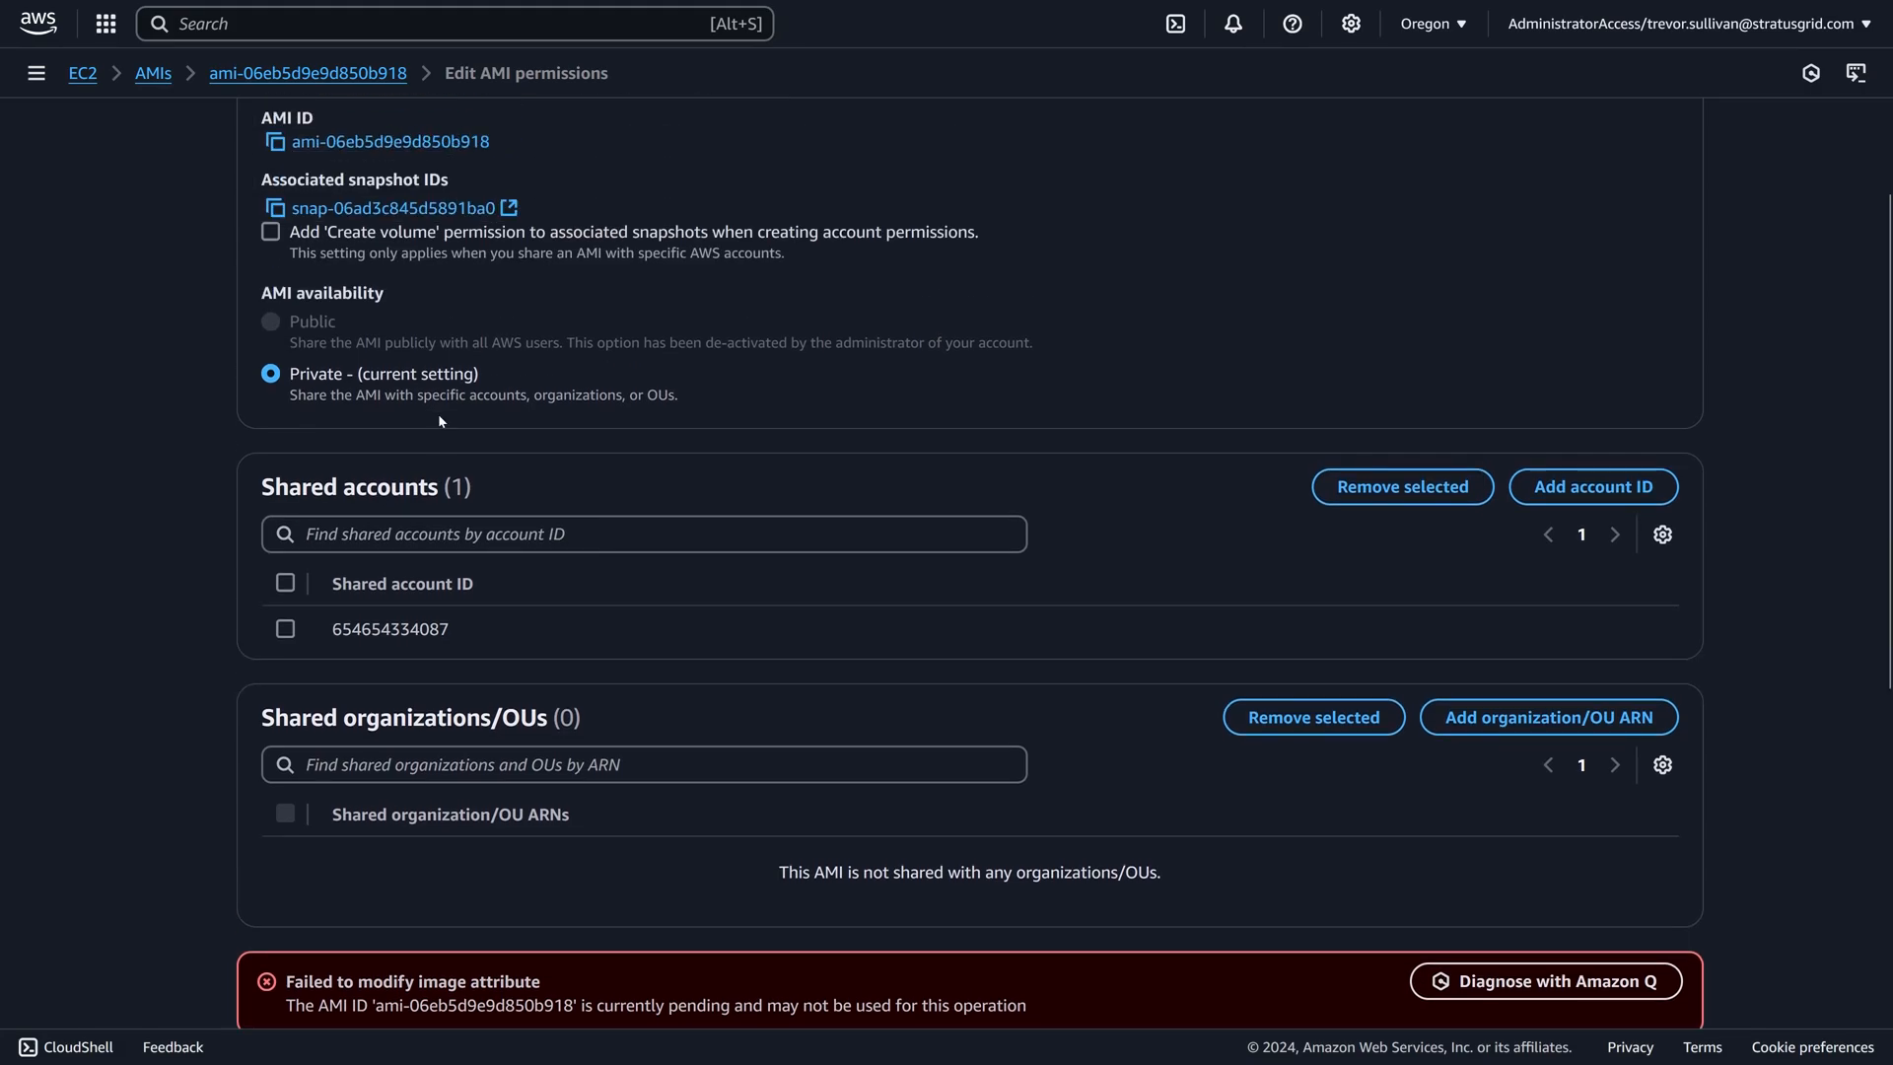
# Switch to the restricted account's console and check its AMI list in full view for images owned by me.
pyautogui.click(455, 12)
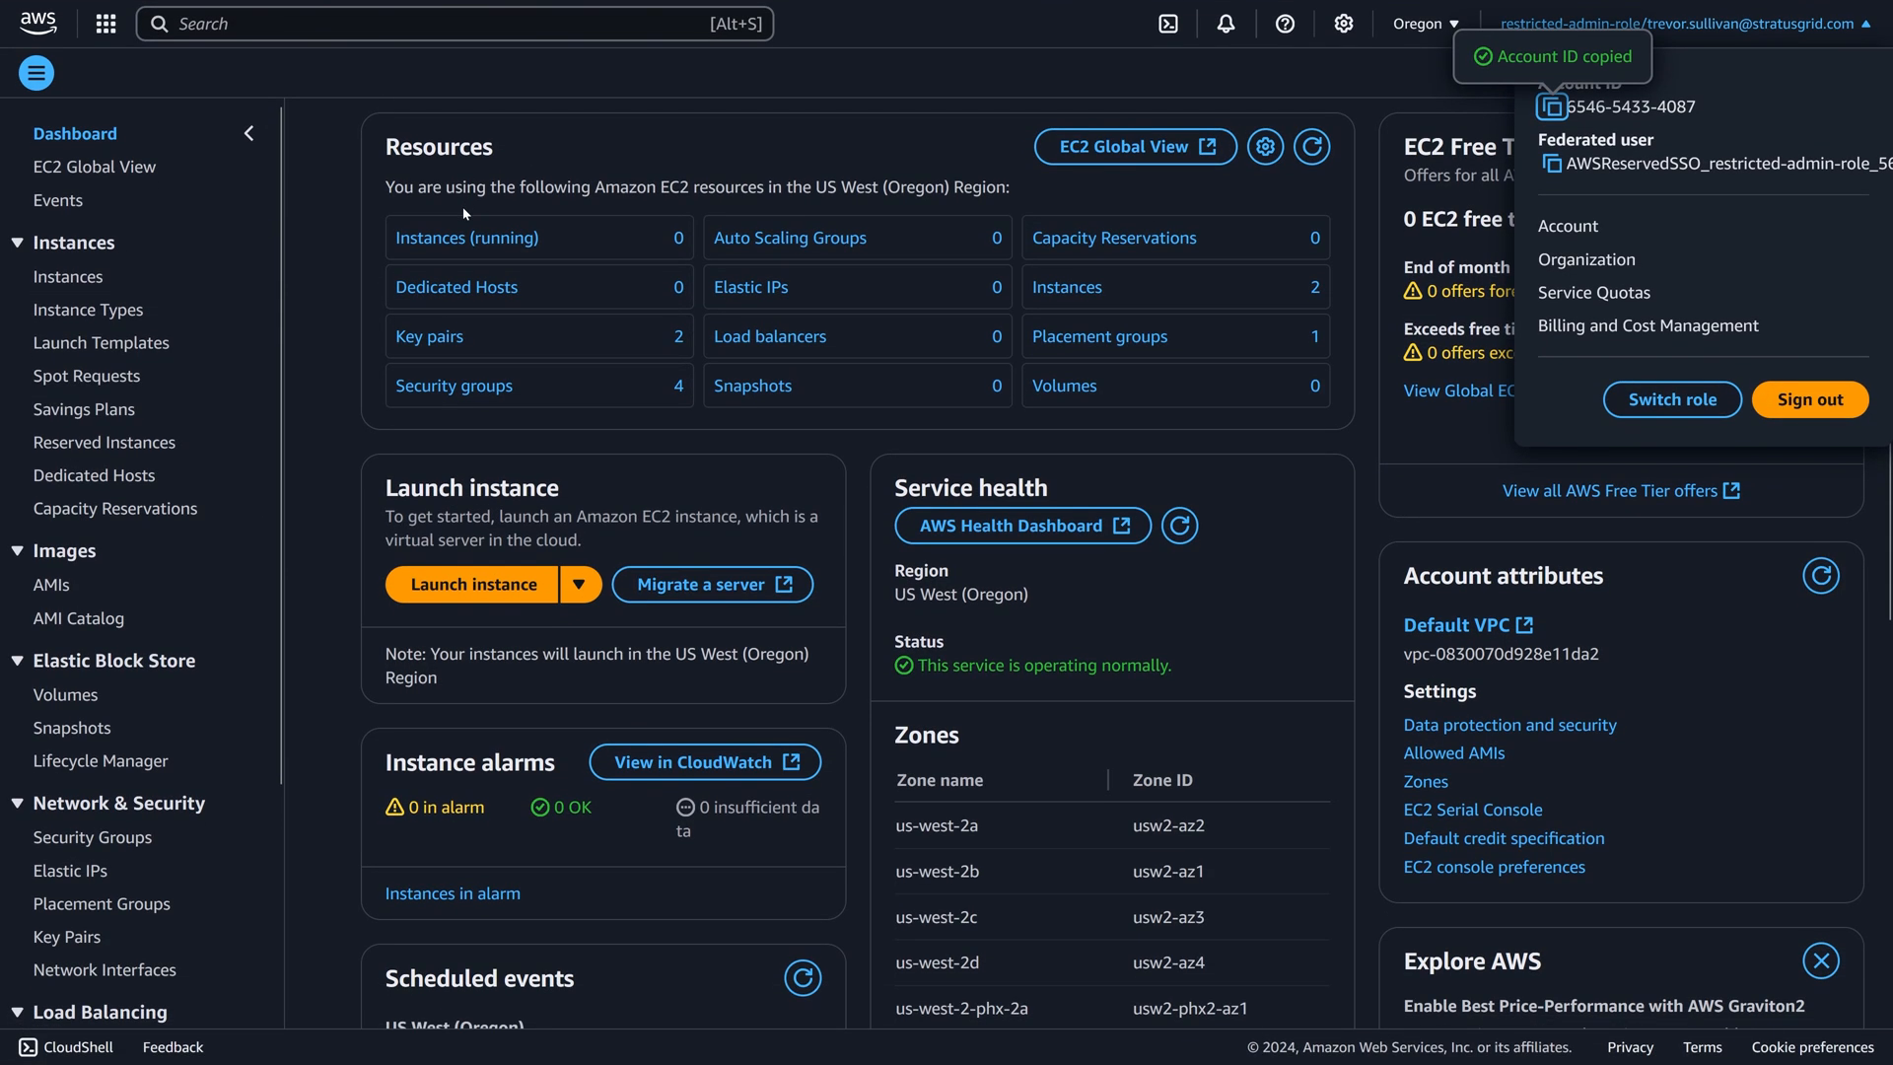
pyautogui.click(51, 586)
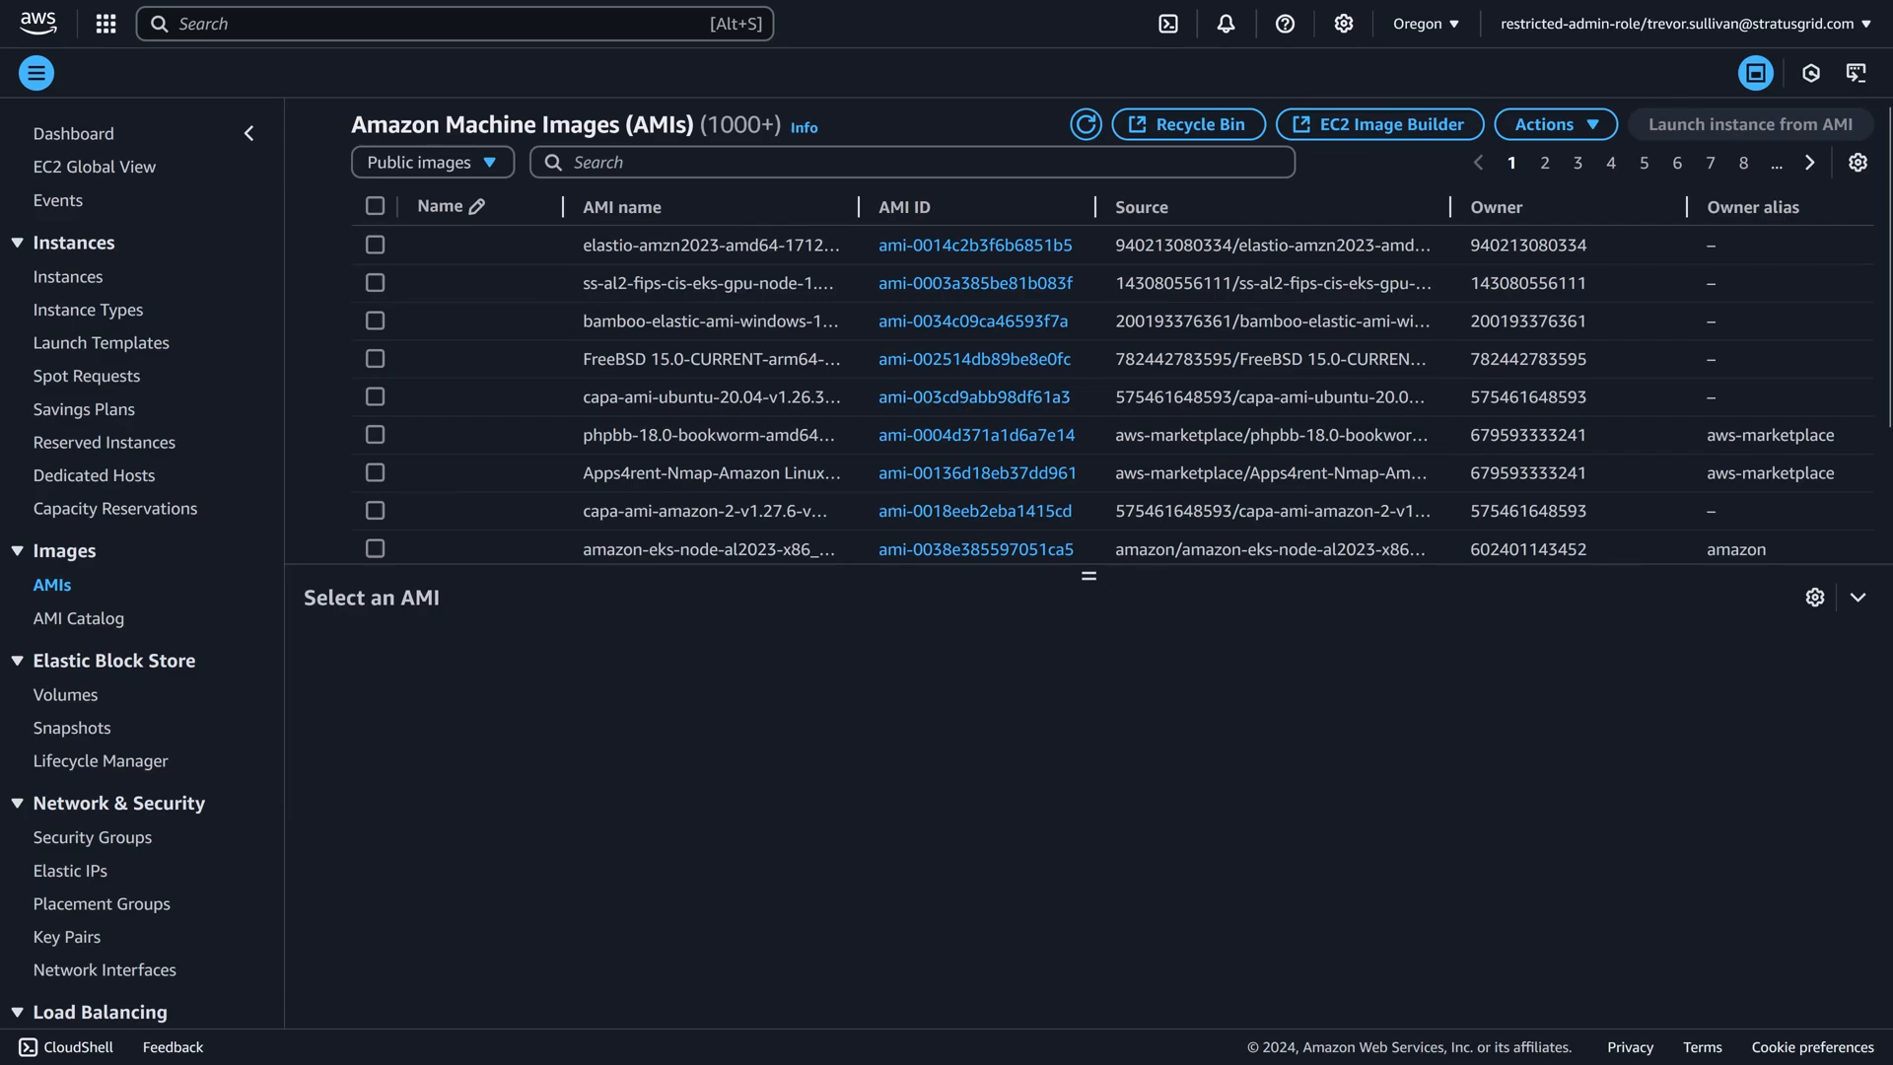
pyautogui.click(1855, 601)
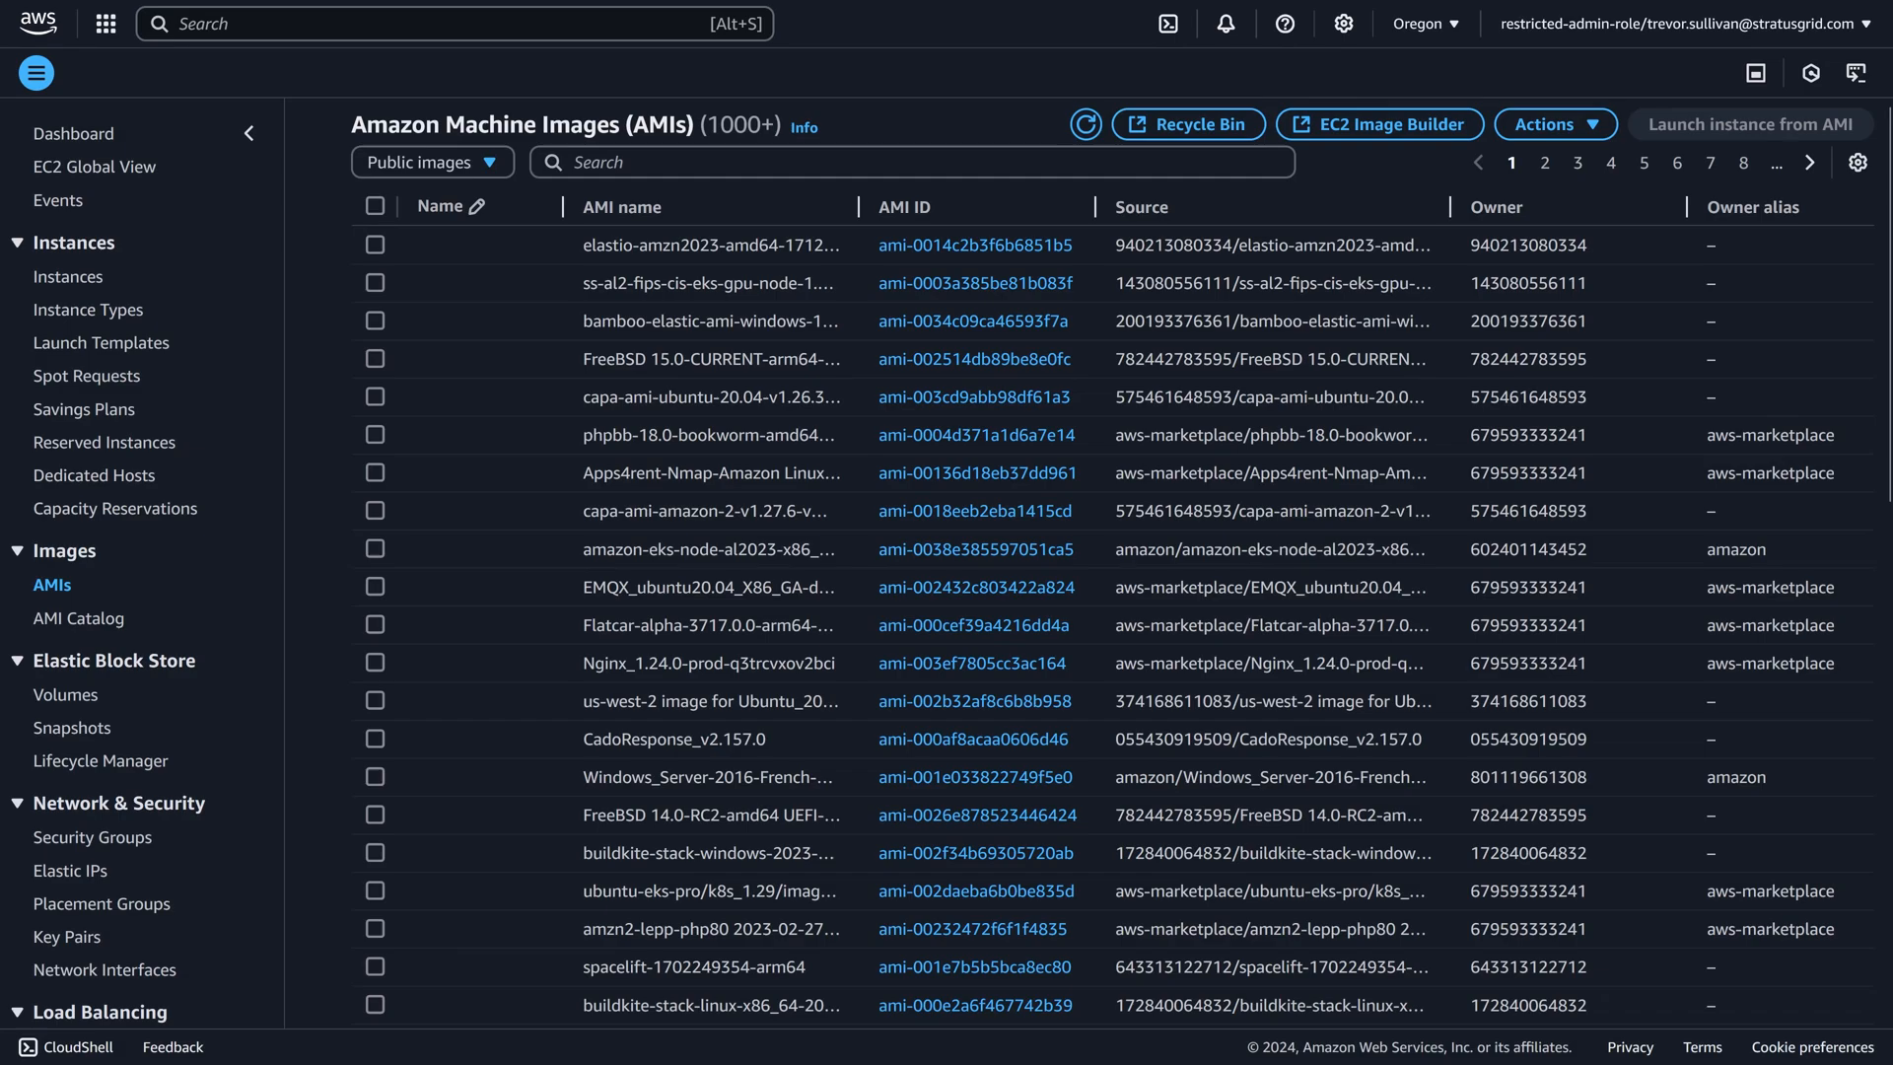
pyautogui.click(434, 162)
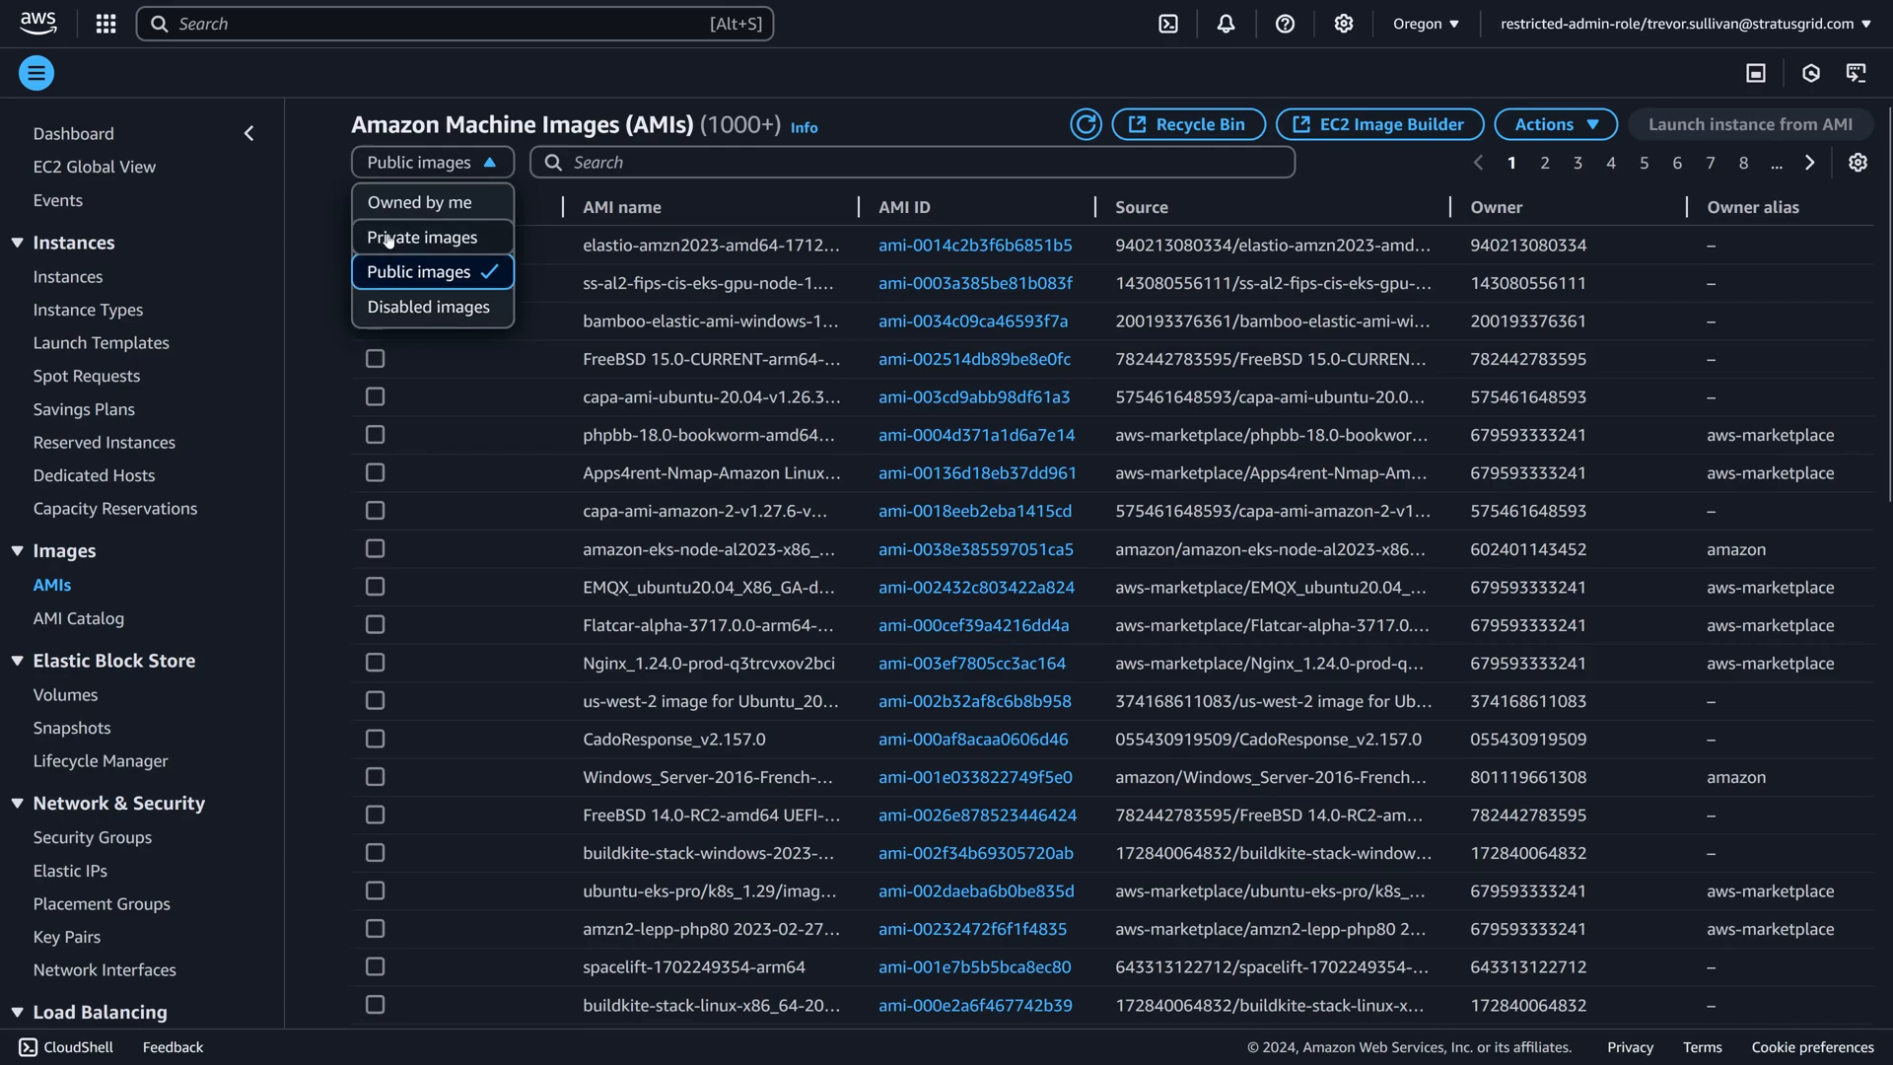
pyautogui.click(446, 204)
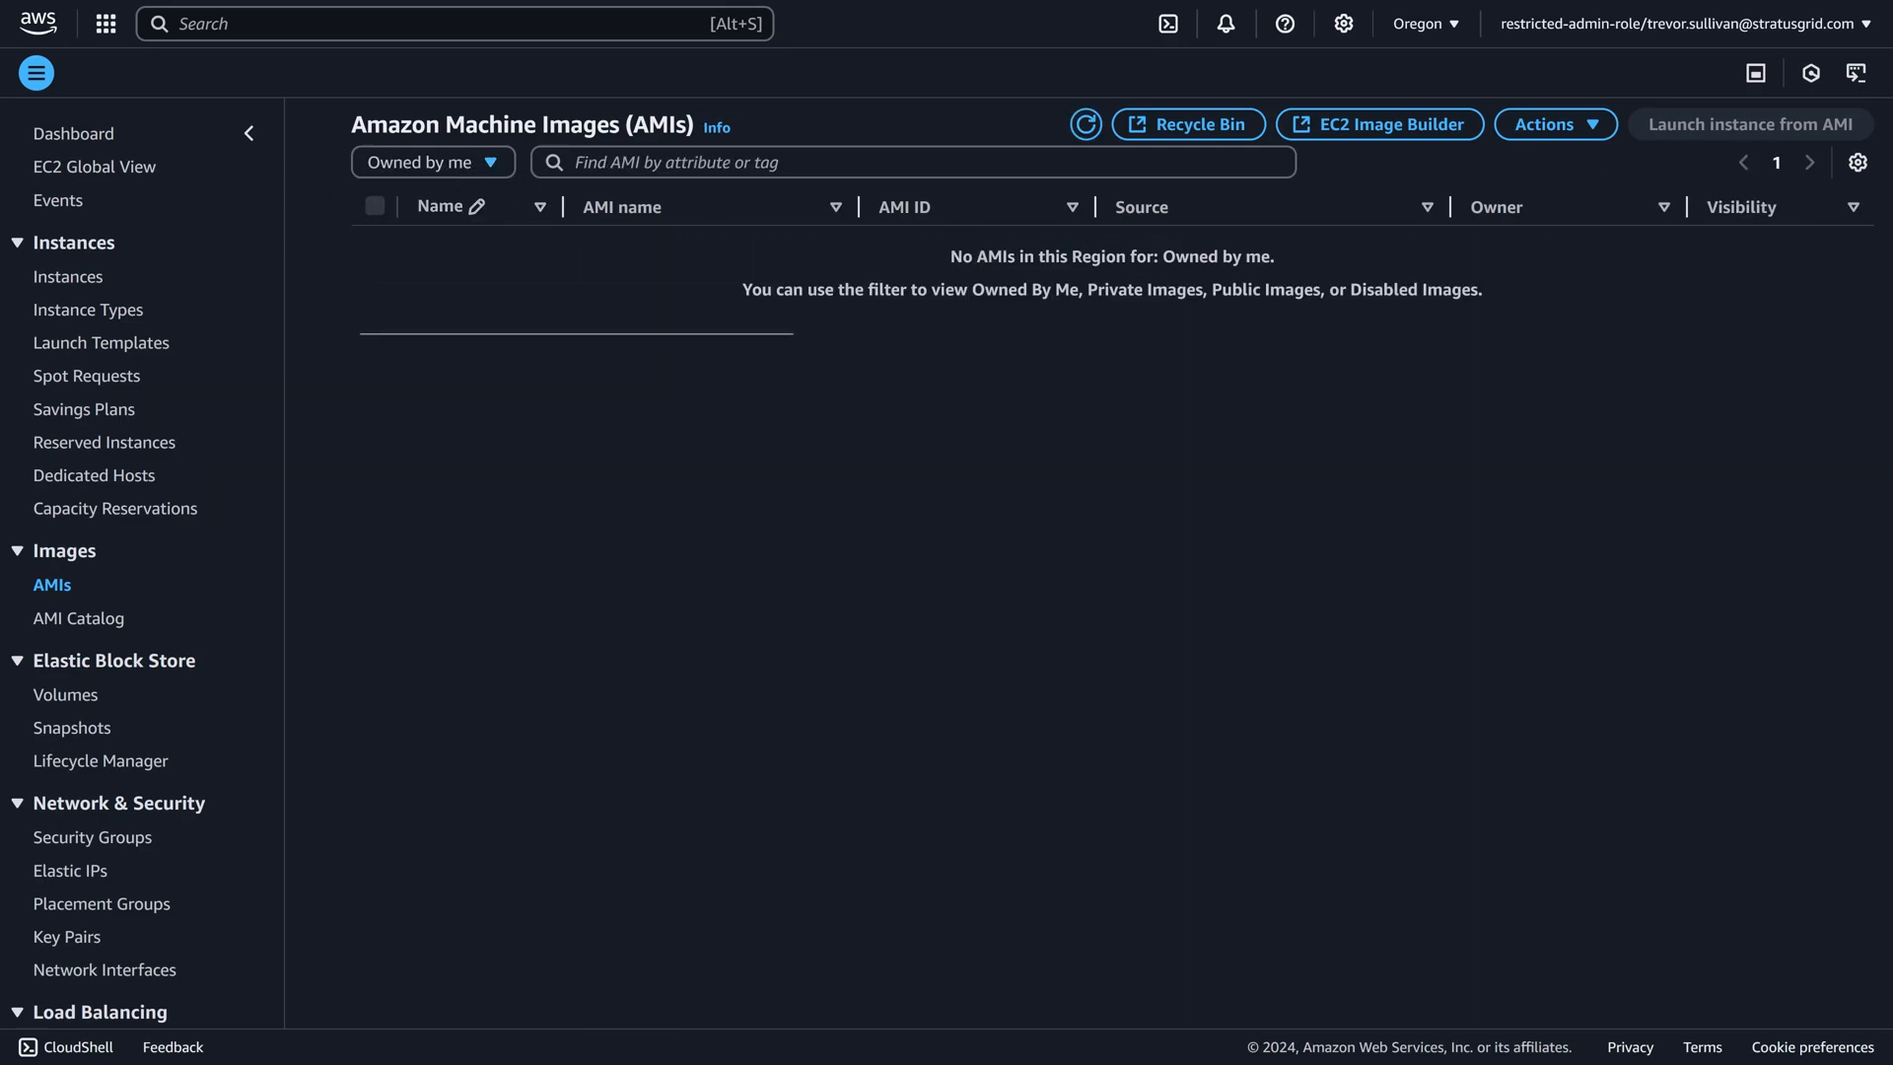
pyautogui.moveTo(795, 269); pyautogui.dragTo(1045, 329)
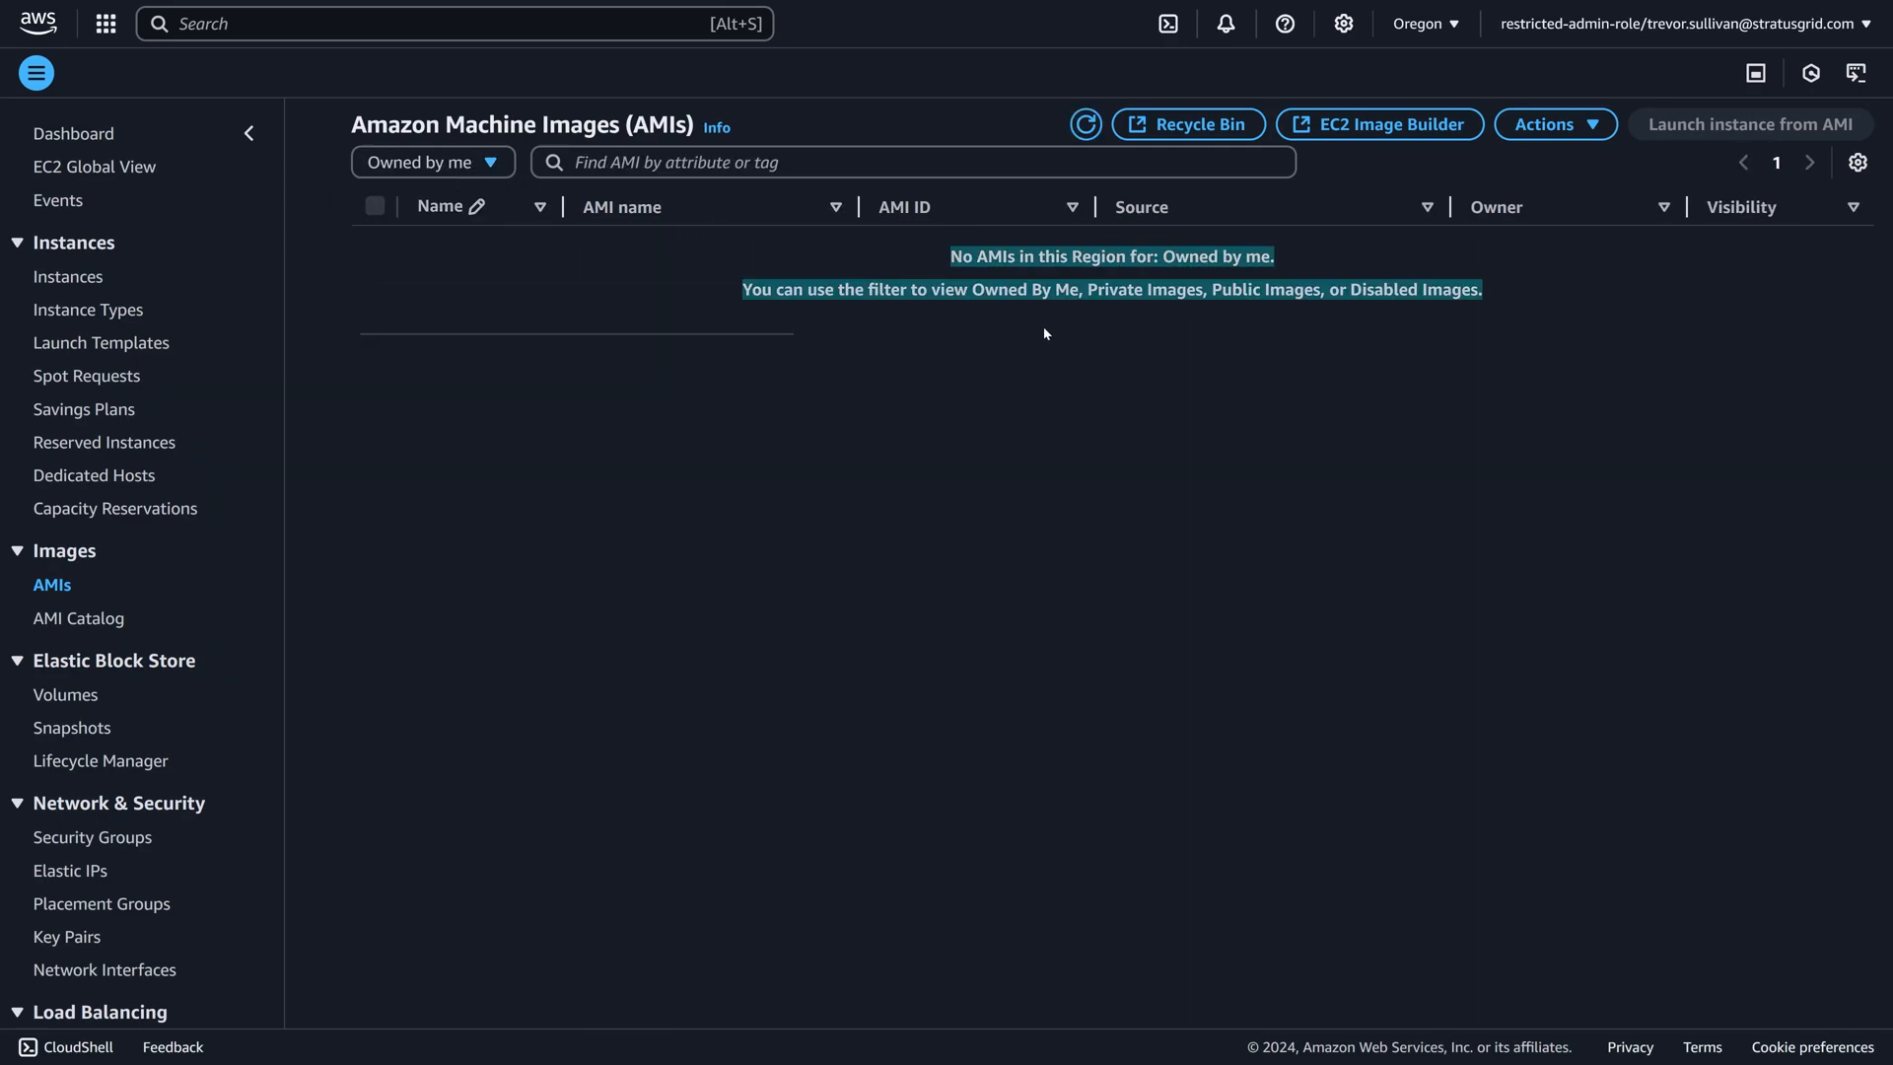
pyautogui.click(1479, 148)
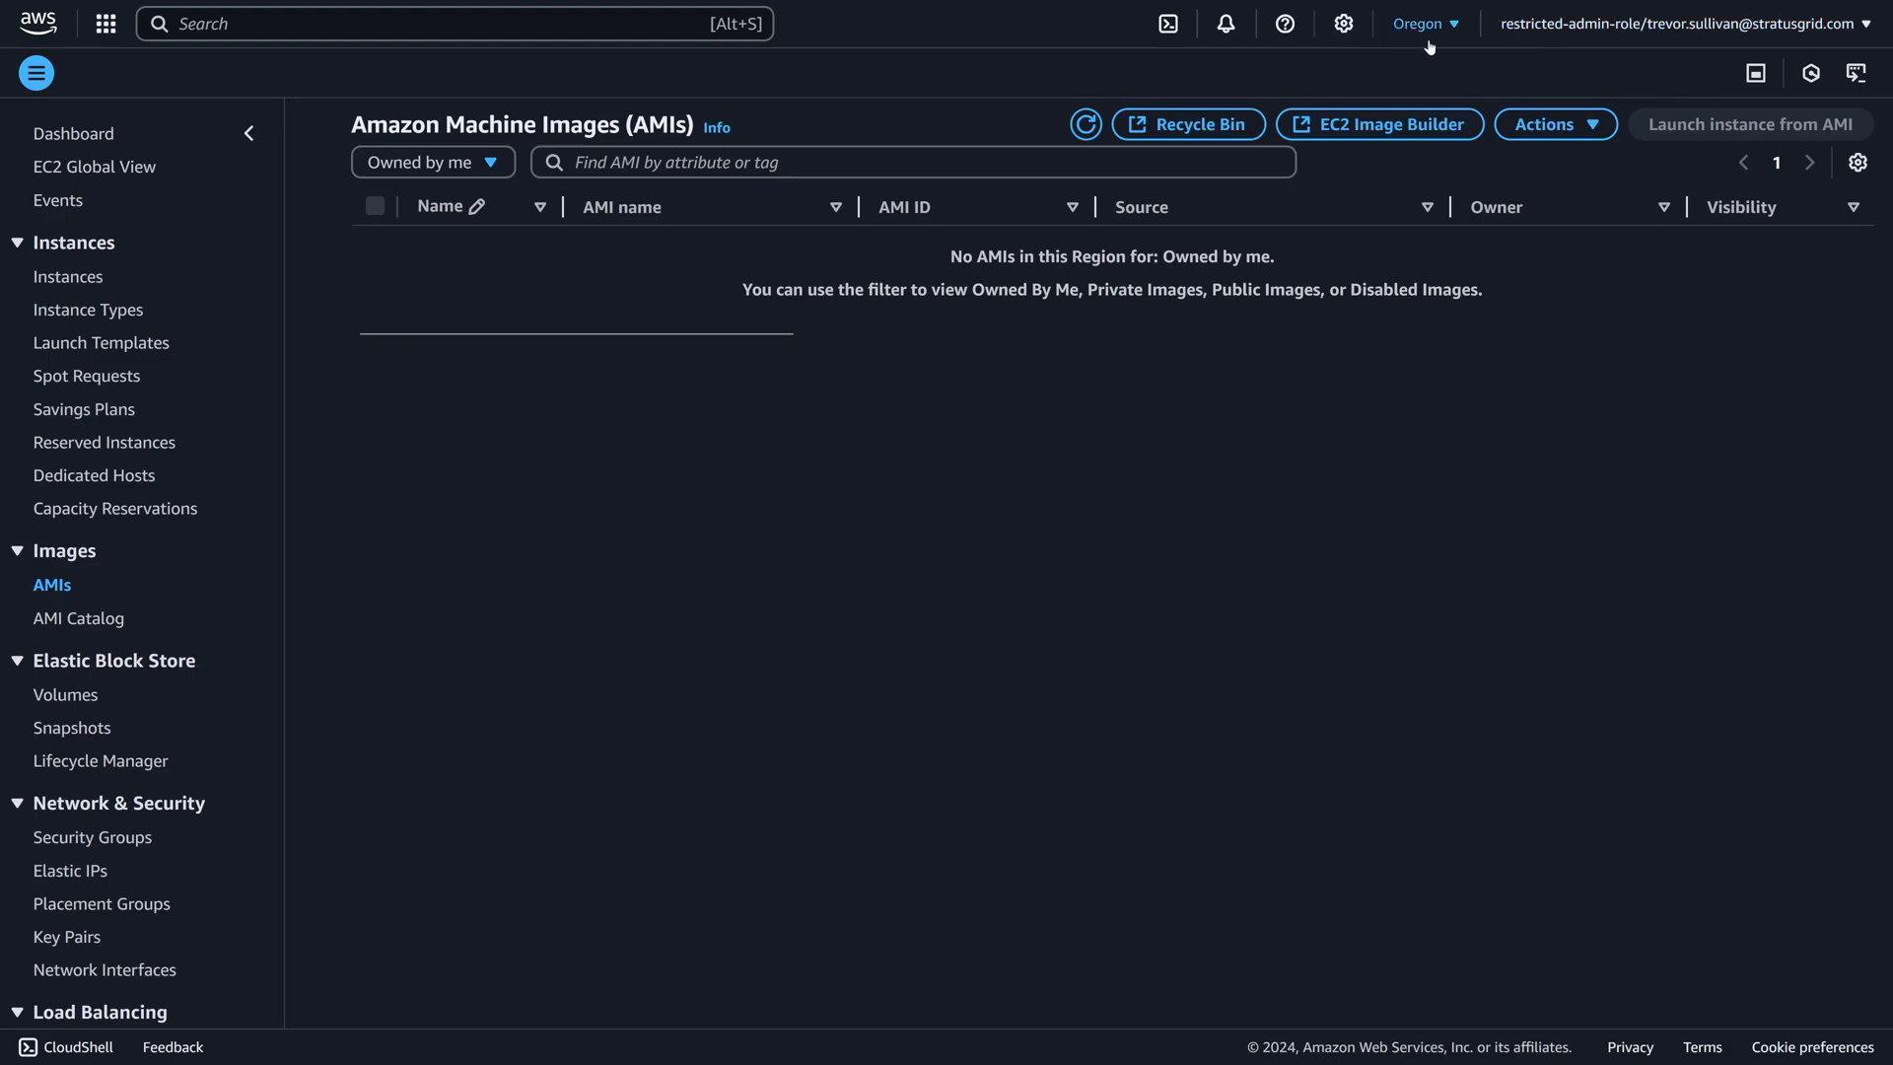
# List the private images, select the shared AMI, and compare its owner account with the restricted account's ID.
pyautogui.click(493, 162)
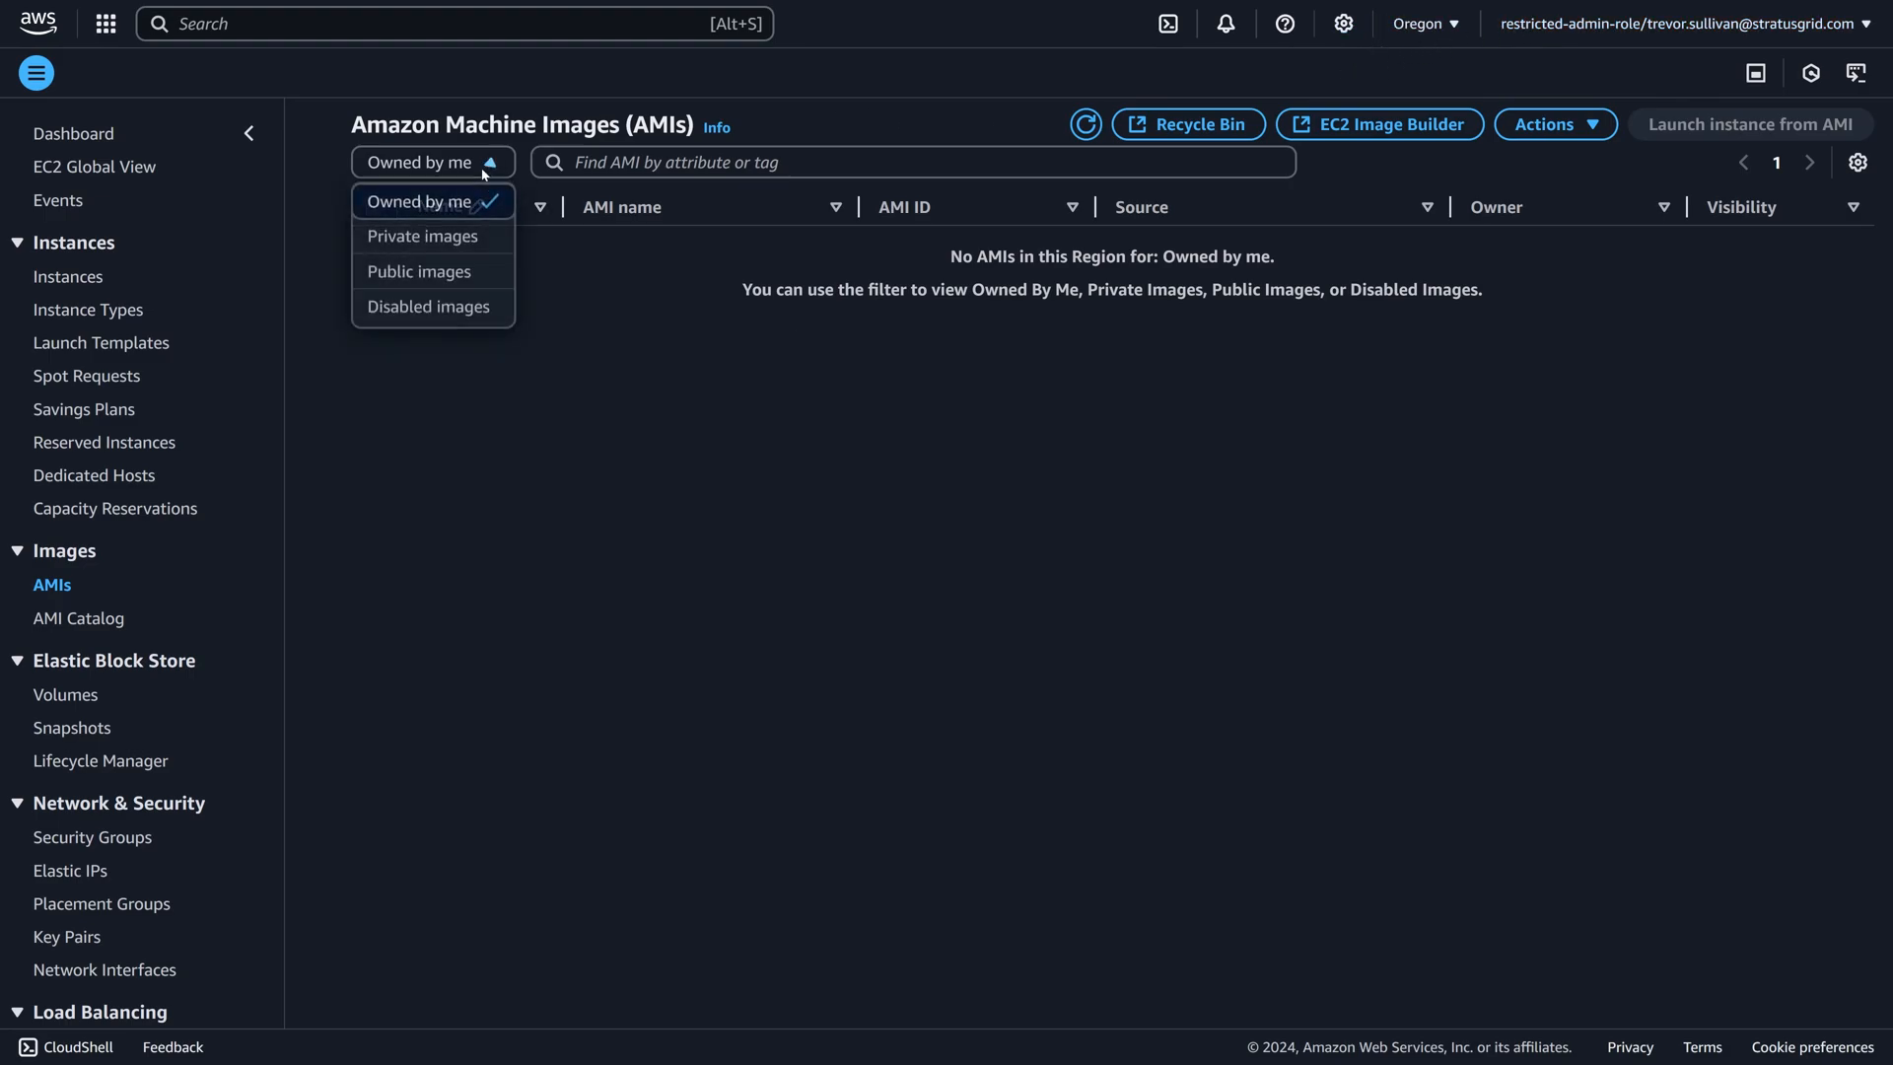
pyautogui.click(448, 238)
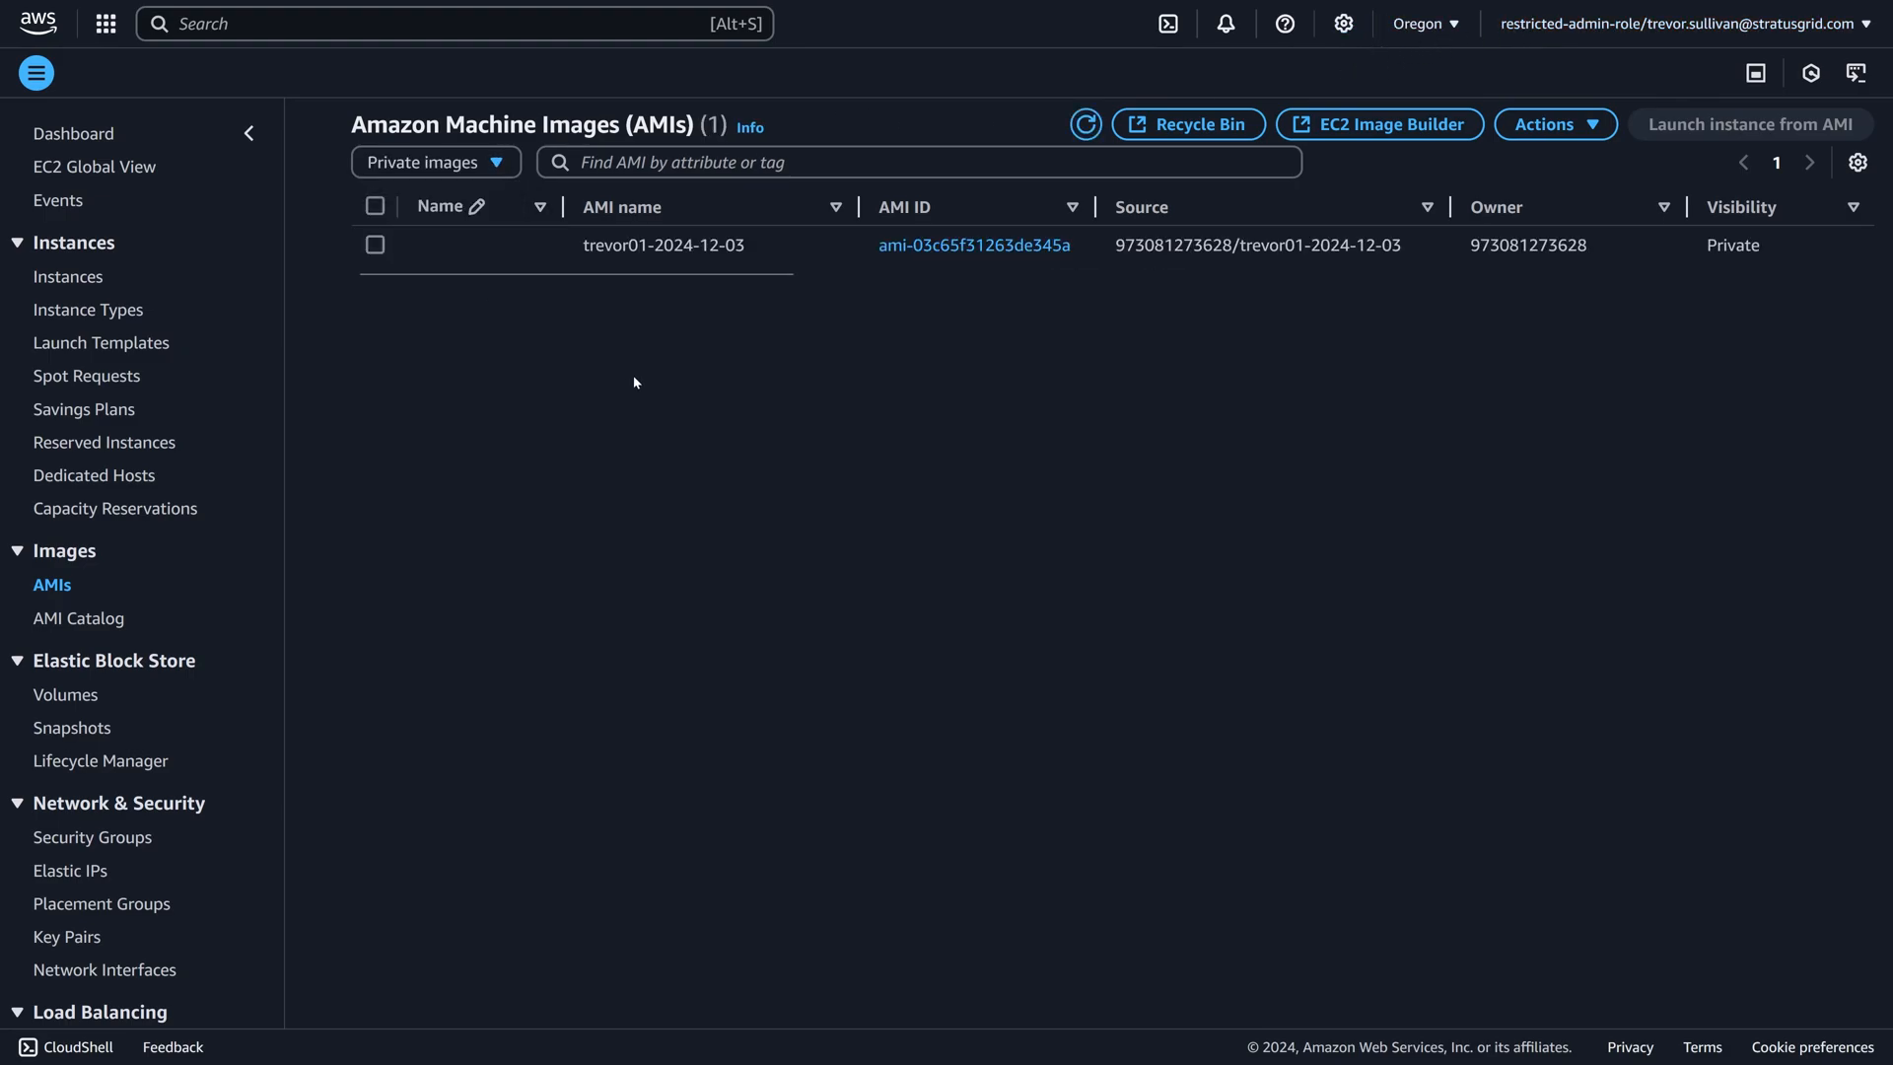
pyautogui.click(837, 251)
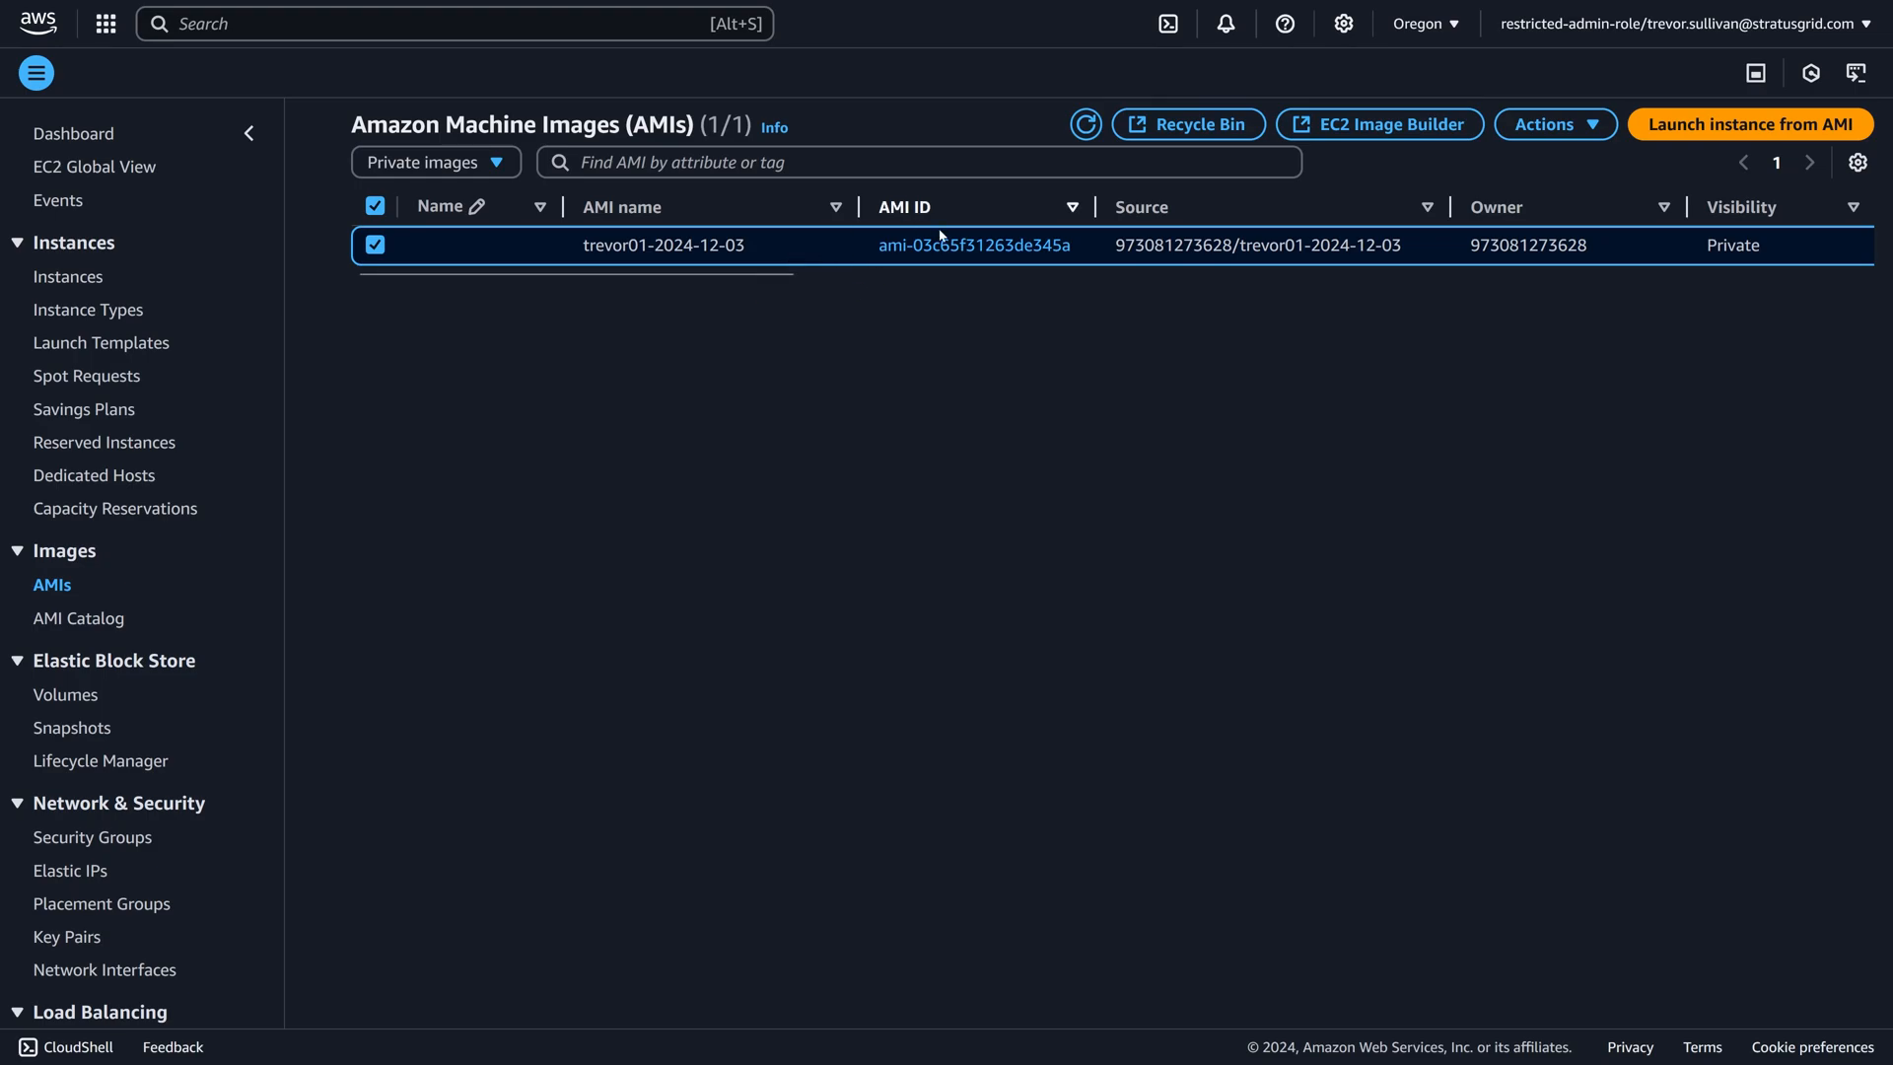
pyautogui.doubleClick(1528, 245)
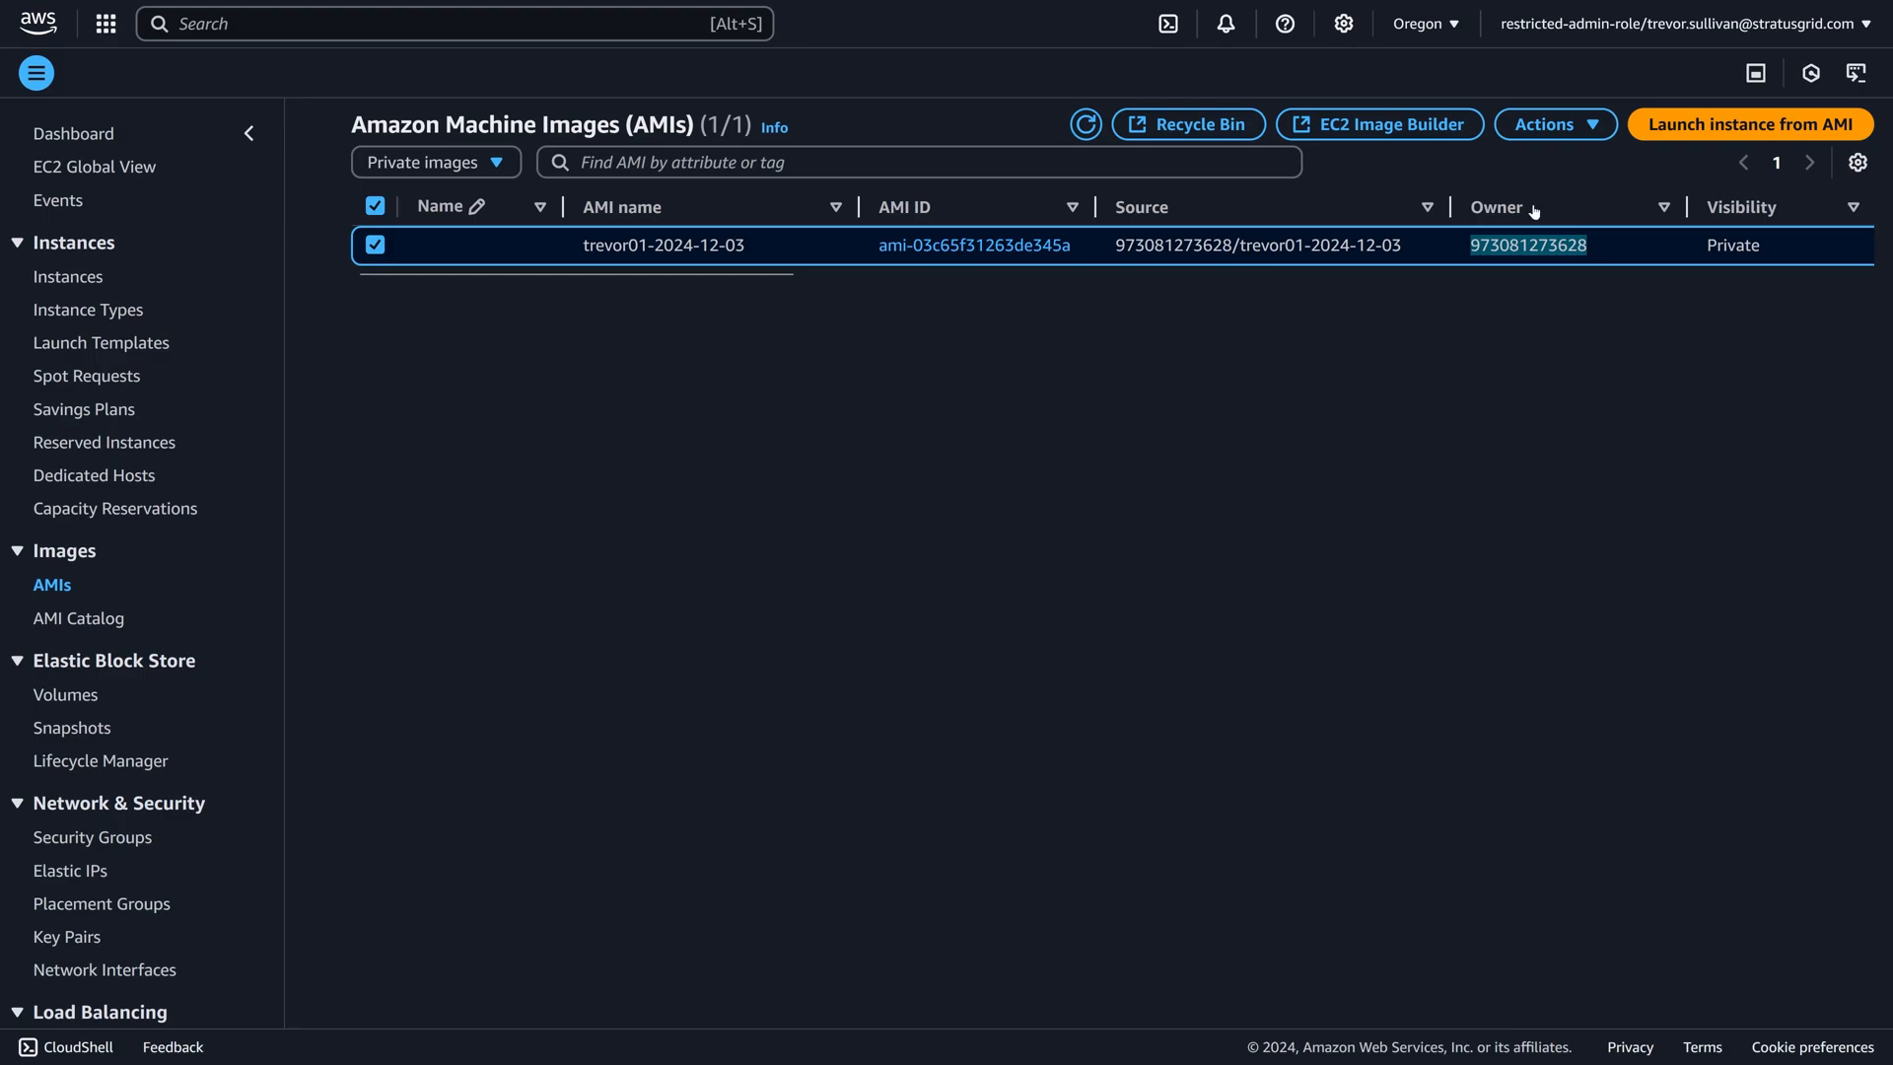
pyautogui.click(1570, 37)
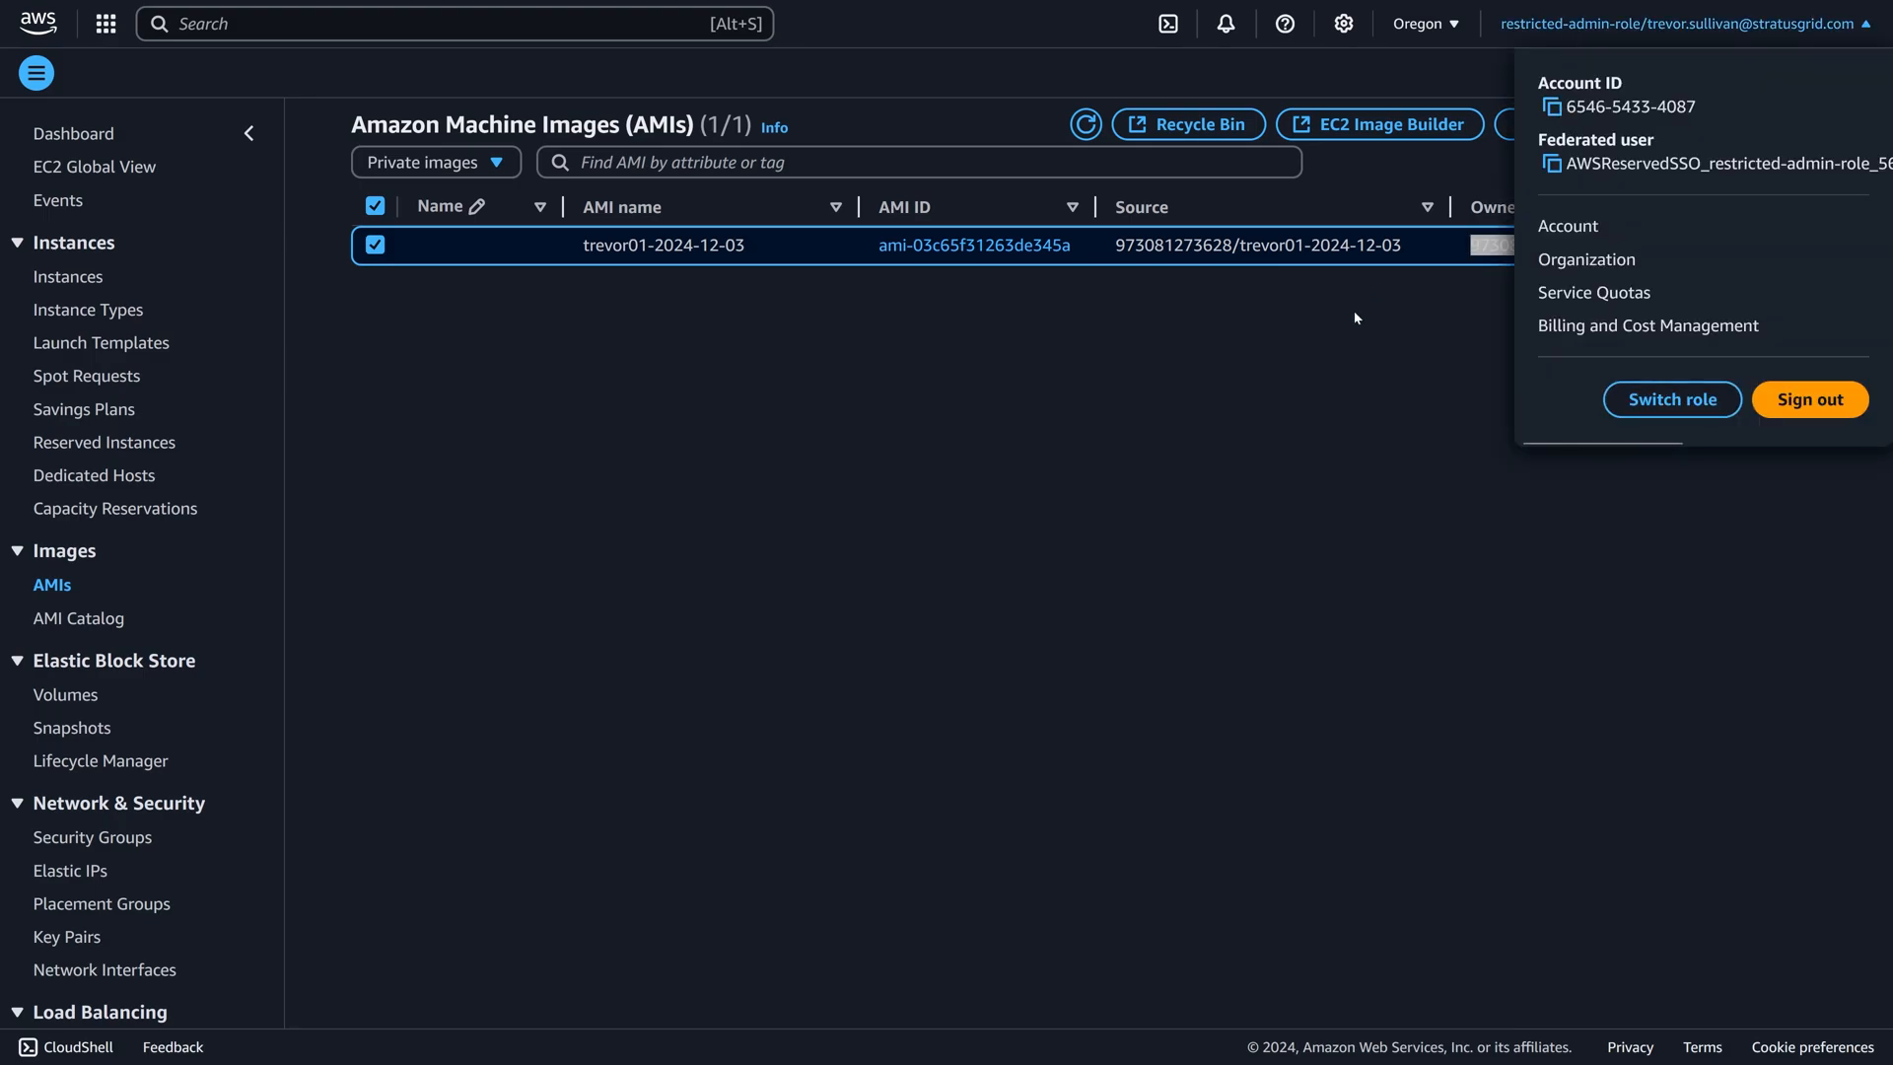
pyautogui.click(1374, 342)
pyautogui.moveTo(1471, 246); pyautogui.dragTo(1510, 247)
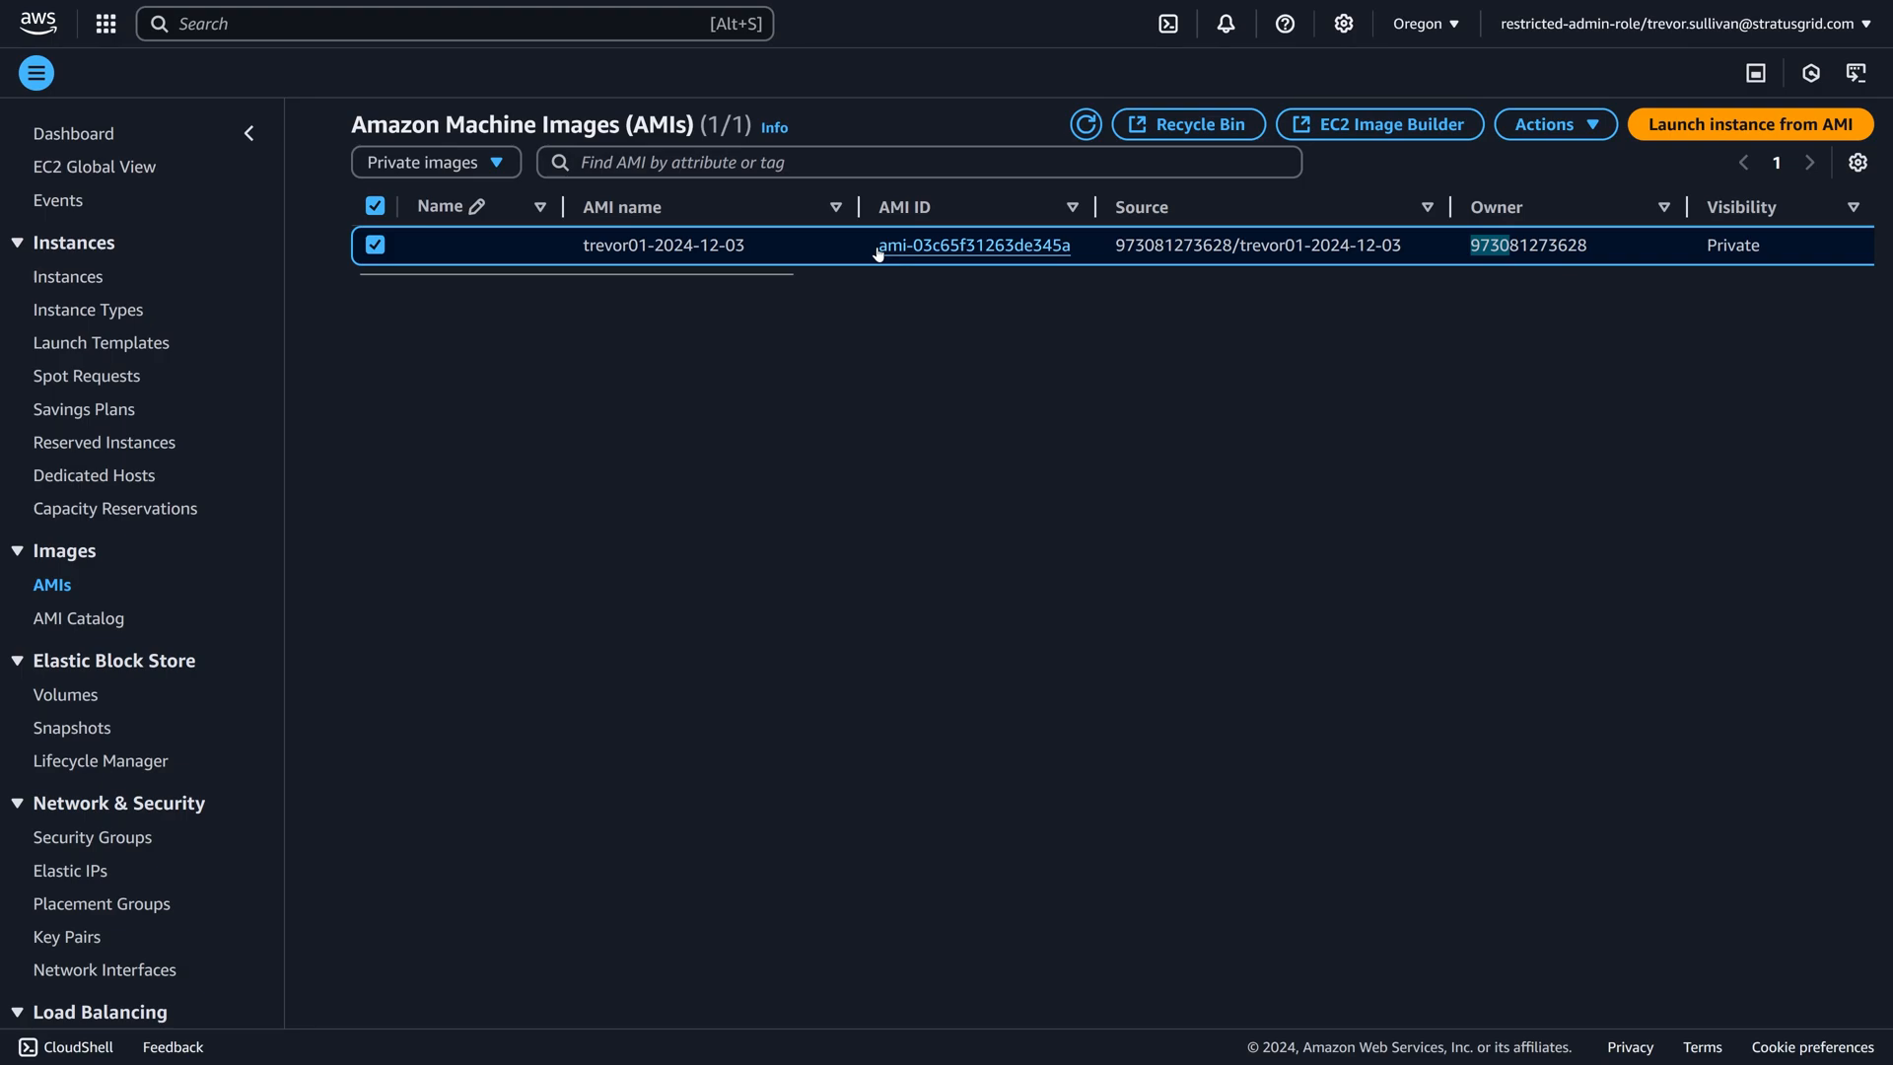
pyautogui.moveTo(877, 246); pyautogui.dragTo(1101, 261)
pyautogui.click(1105, 259)
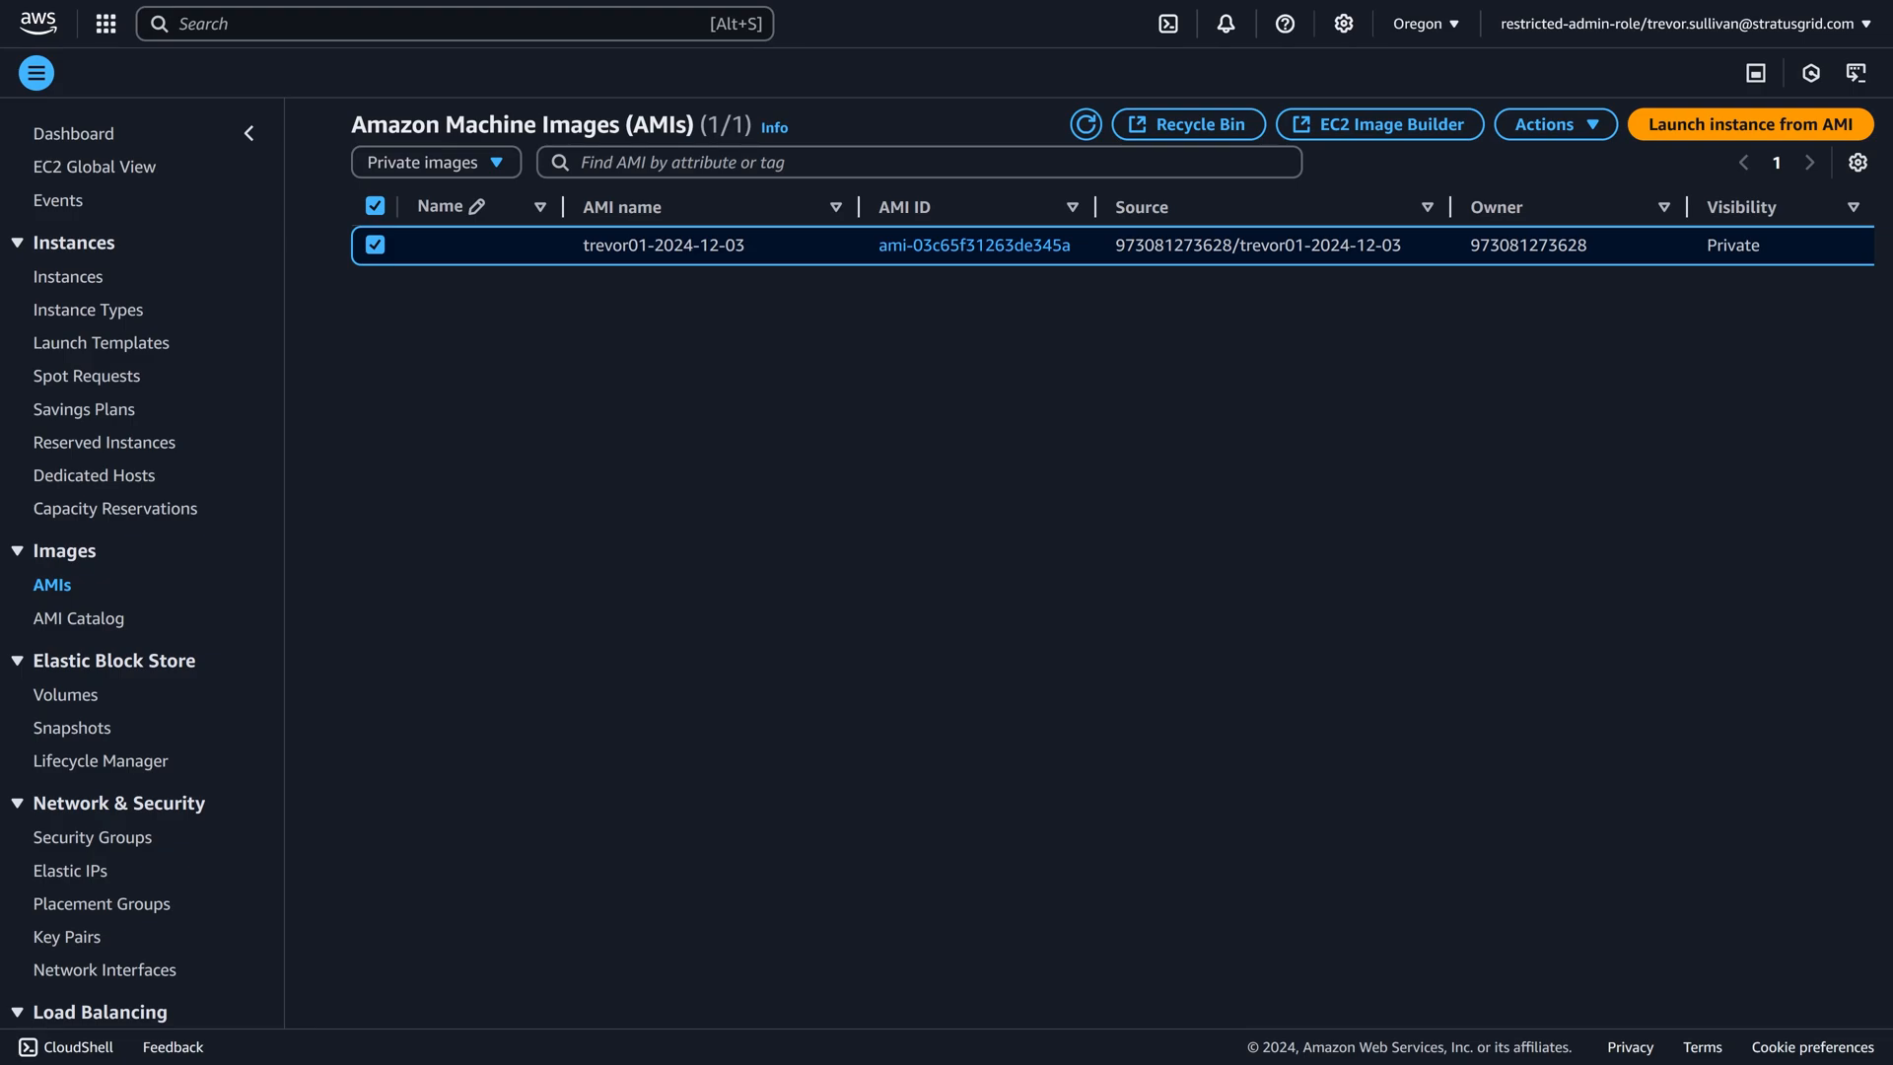
# Start a new instance launch in the restricted account and browse the full AMI catalog's My AMIs section.
pyautogui.click(74, 277)
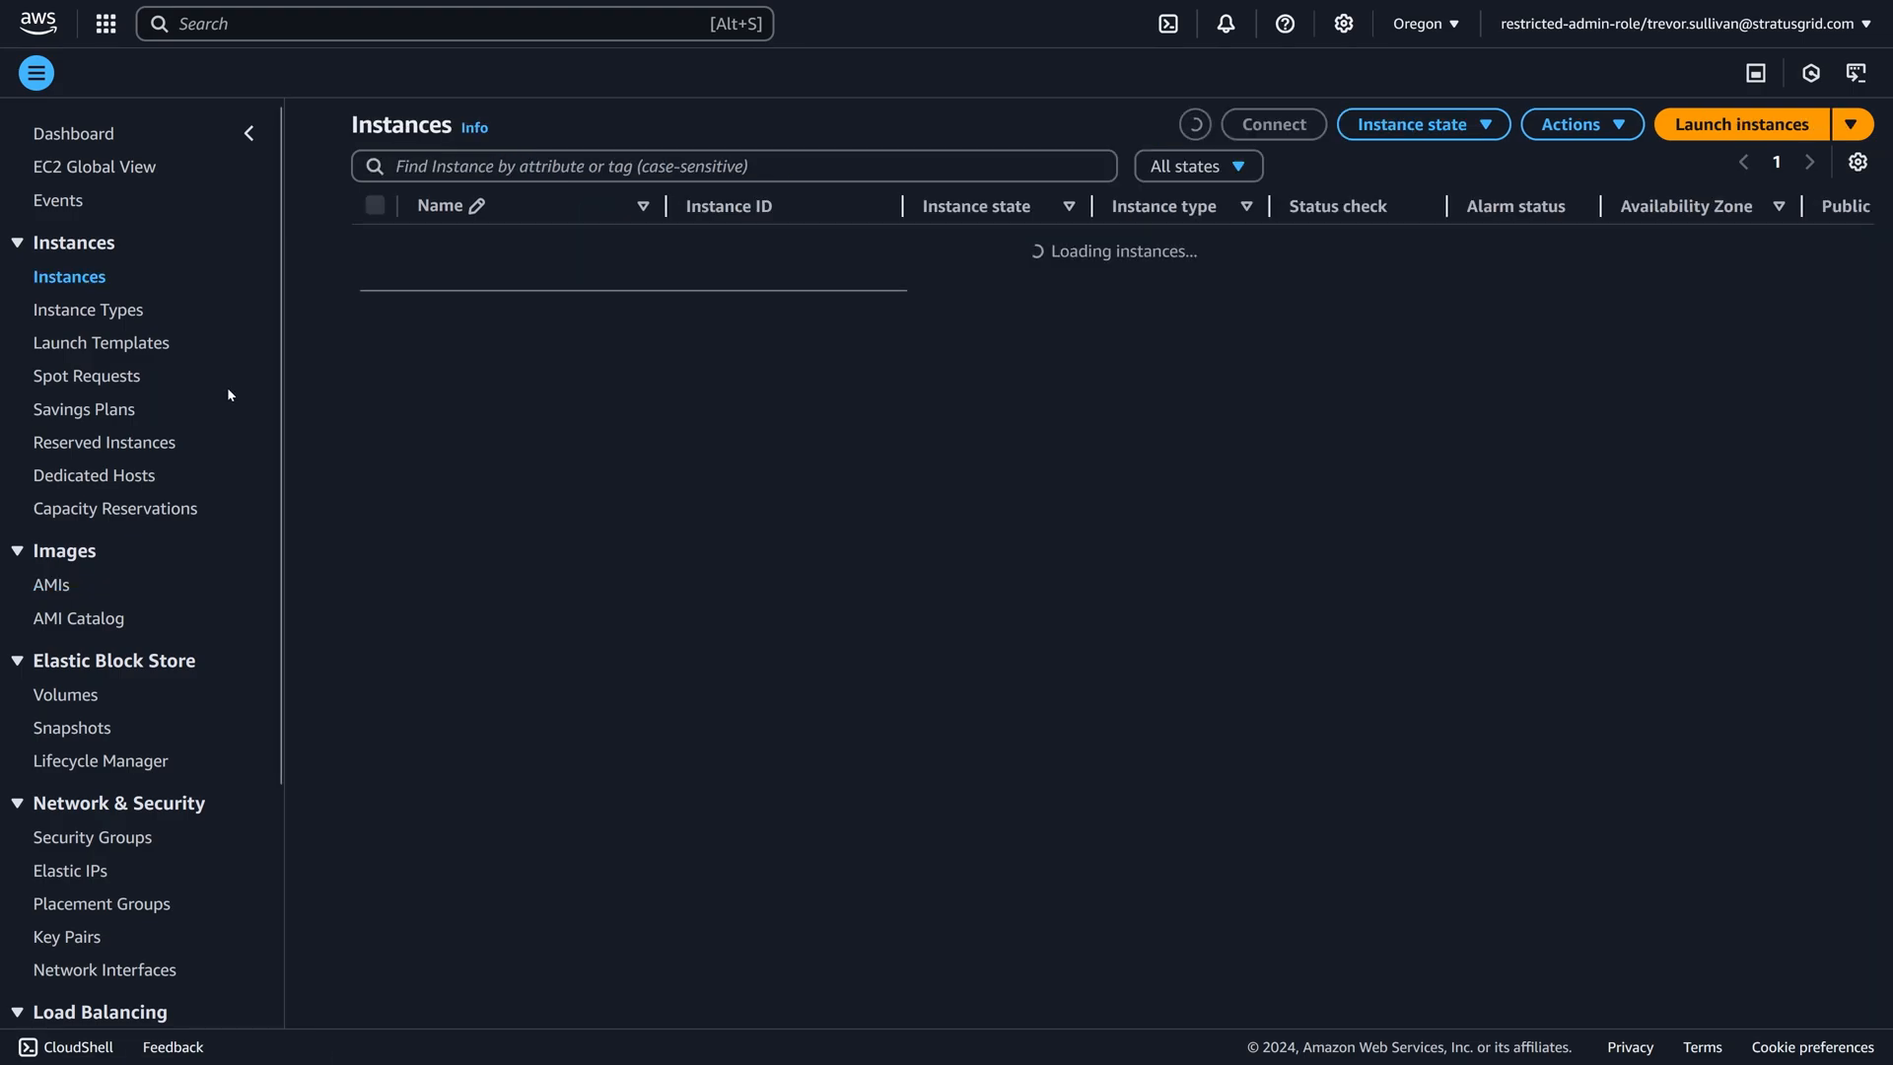
pyautogui.click(1741, 124)
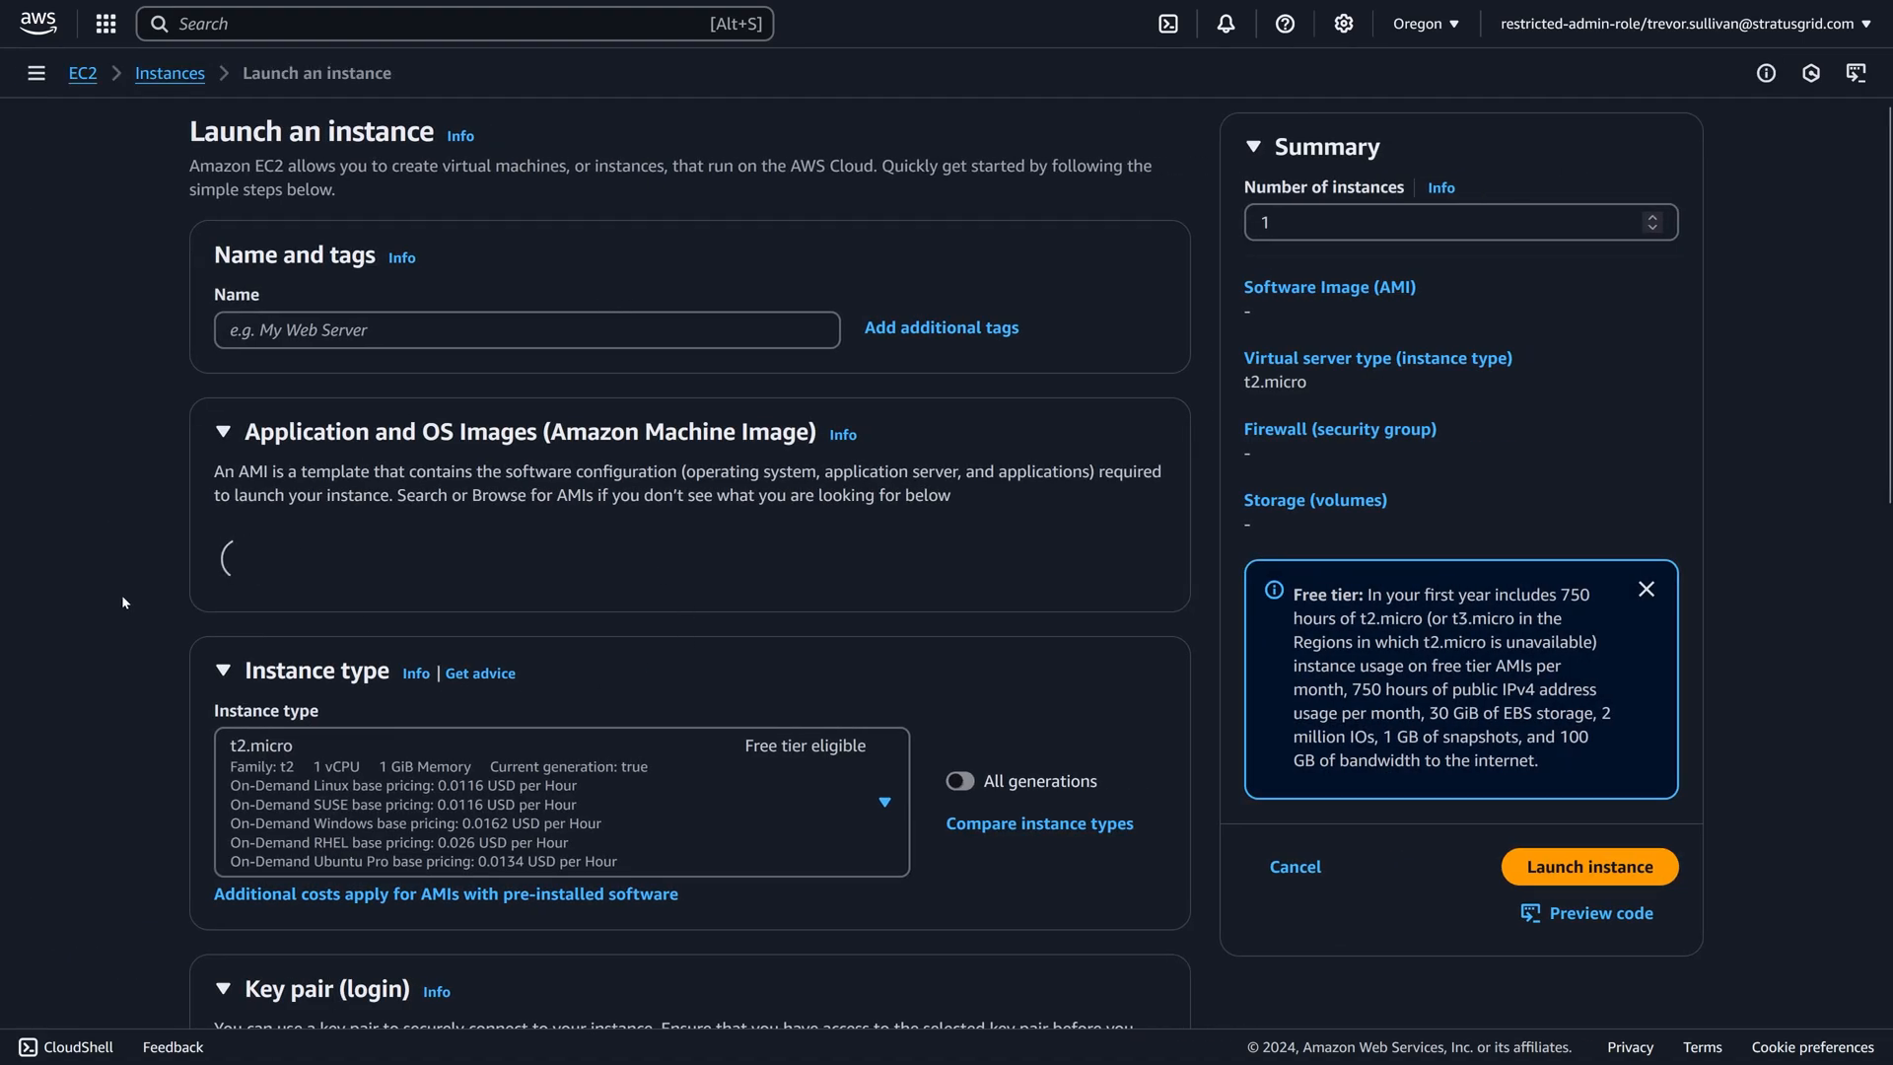
pyautogui.scroll(-1, 1065, 730)
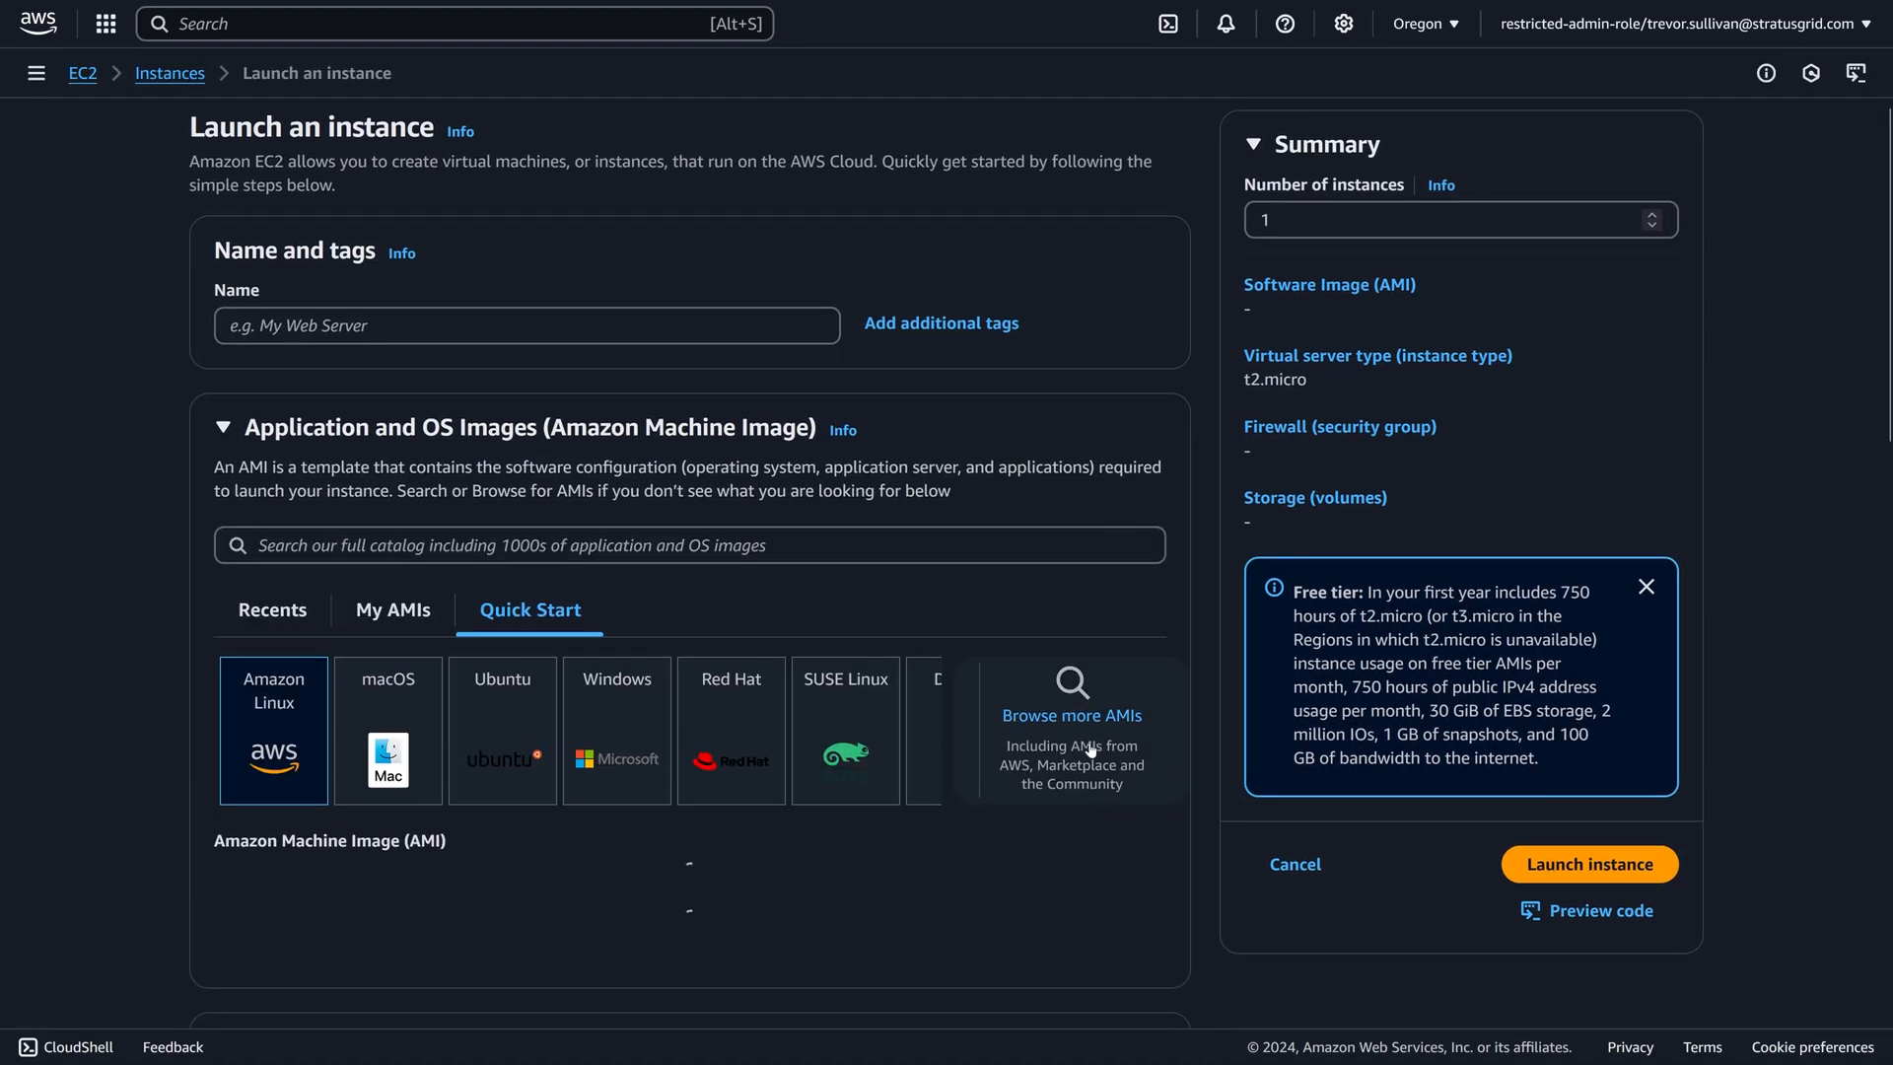
pyautogui.click(1050, 616)
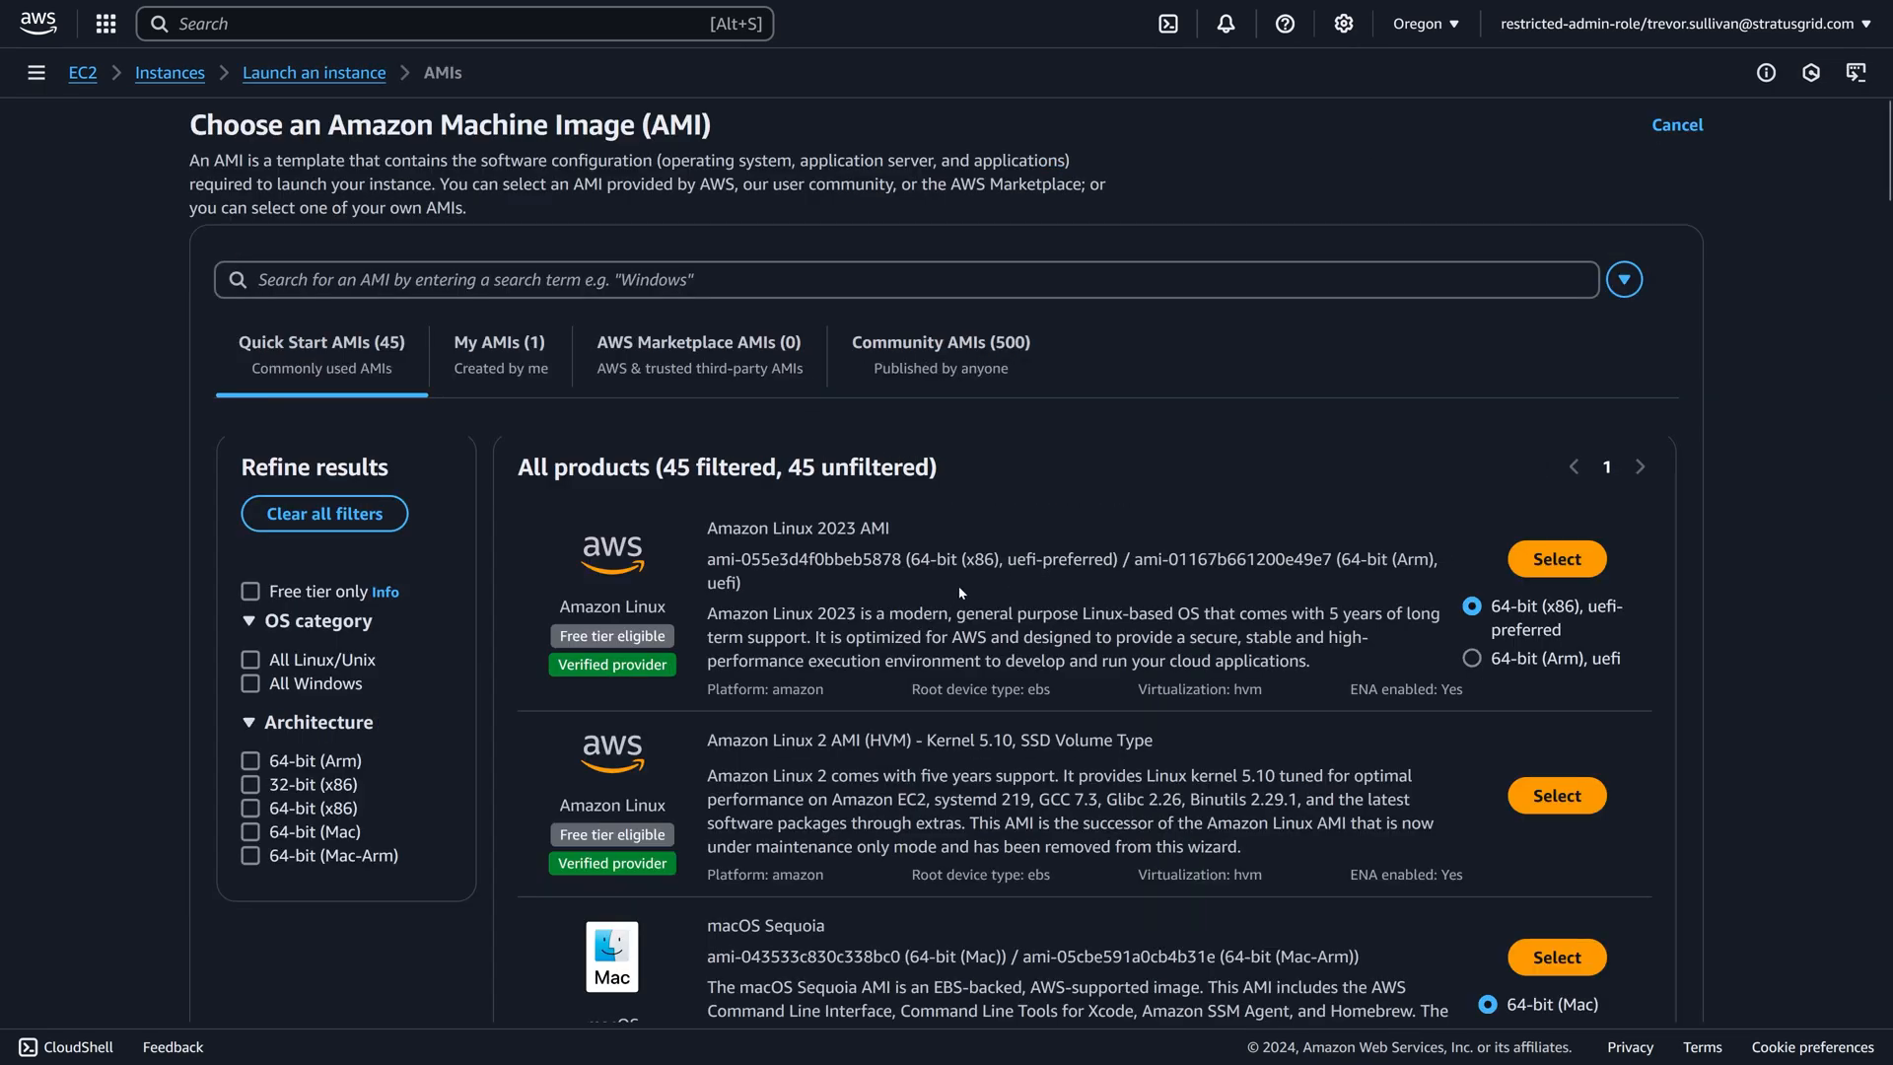
pyautogui.click(499, 358)
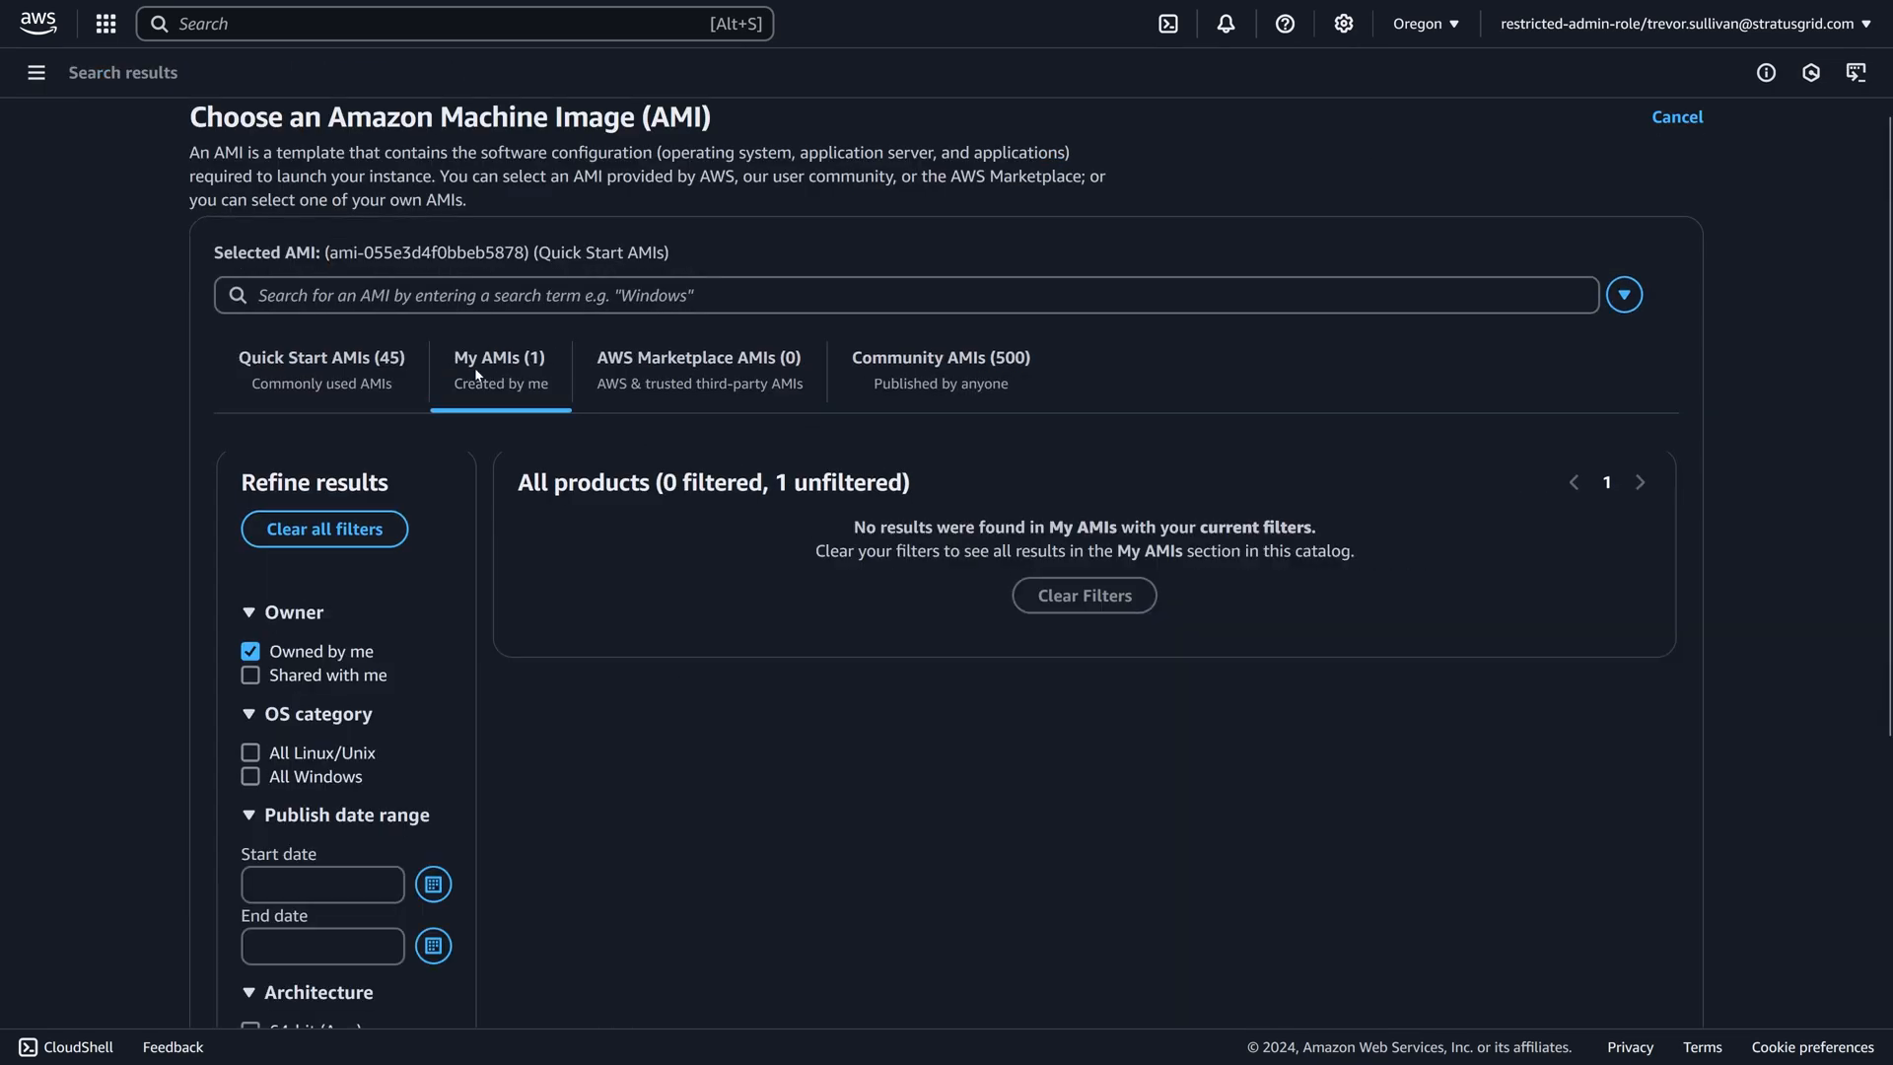
# Clear the Owned by me filter in My AMIs, compare the shared AMI's owner with the current account, and select that AMI for the launch.
pyautogui.click(249, 655)
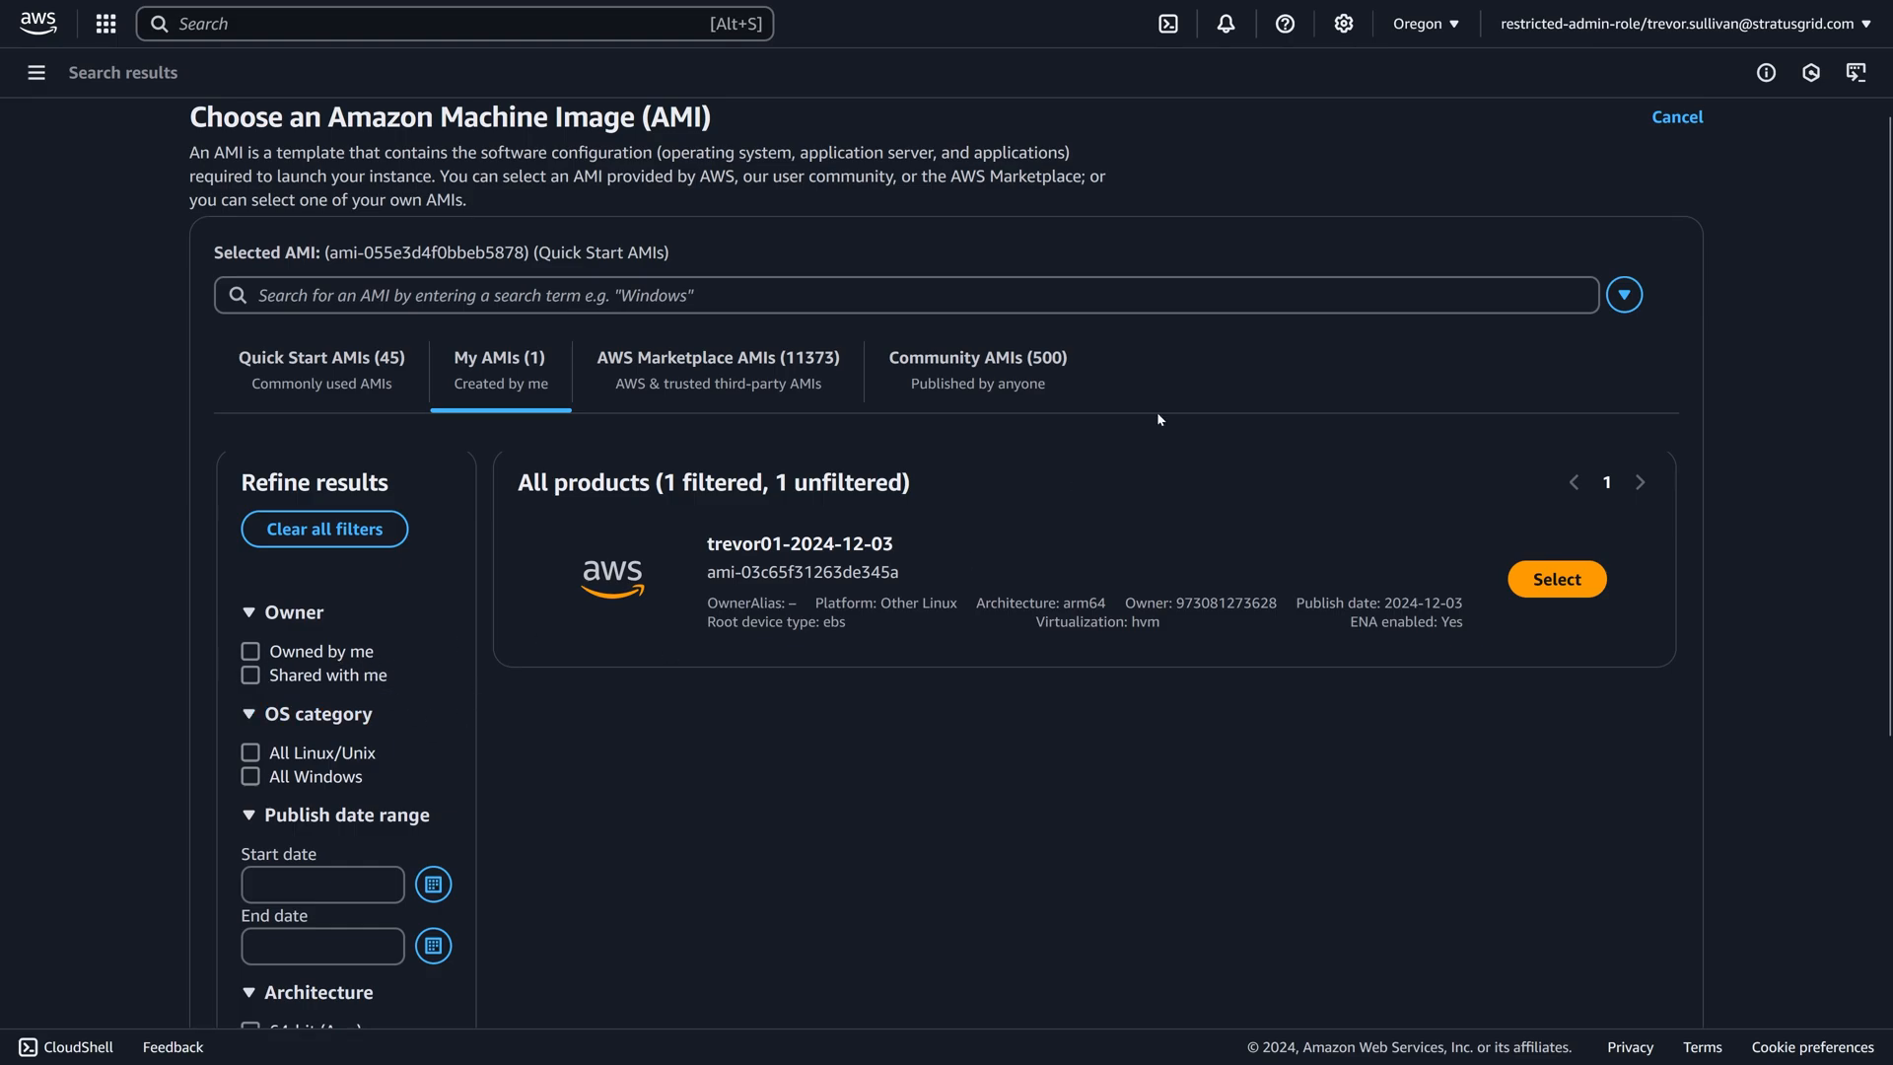
pyautogui.click(1676, 24)
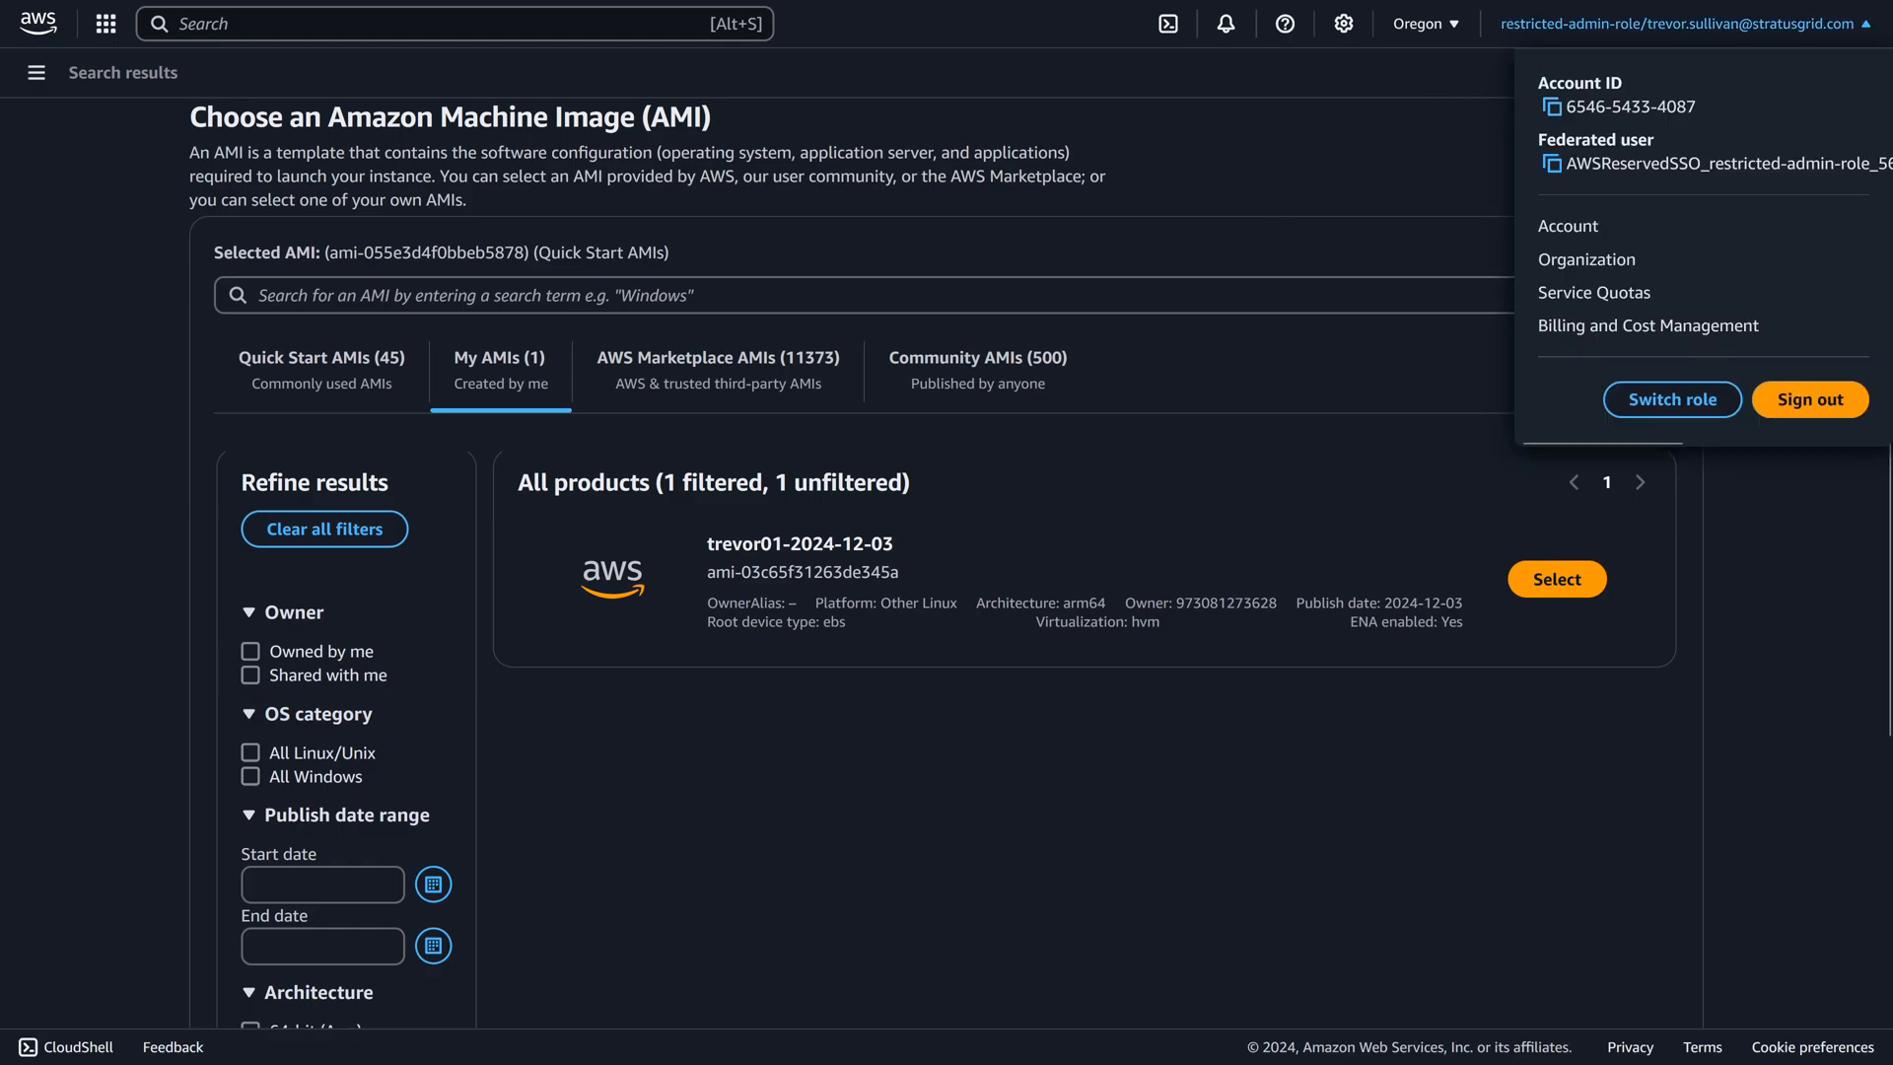
pyautogui.click(1167, 253)
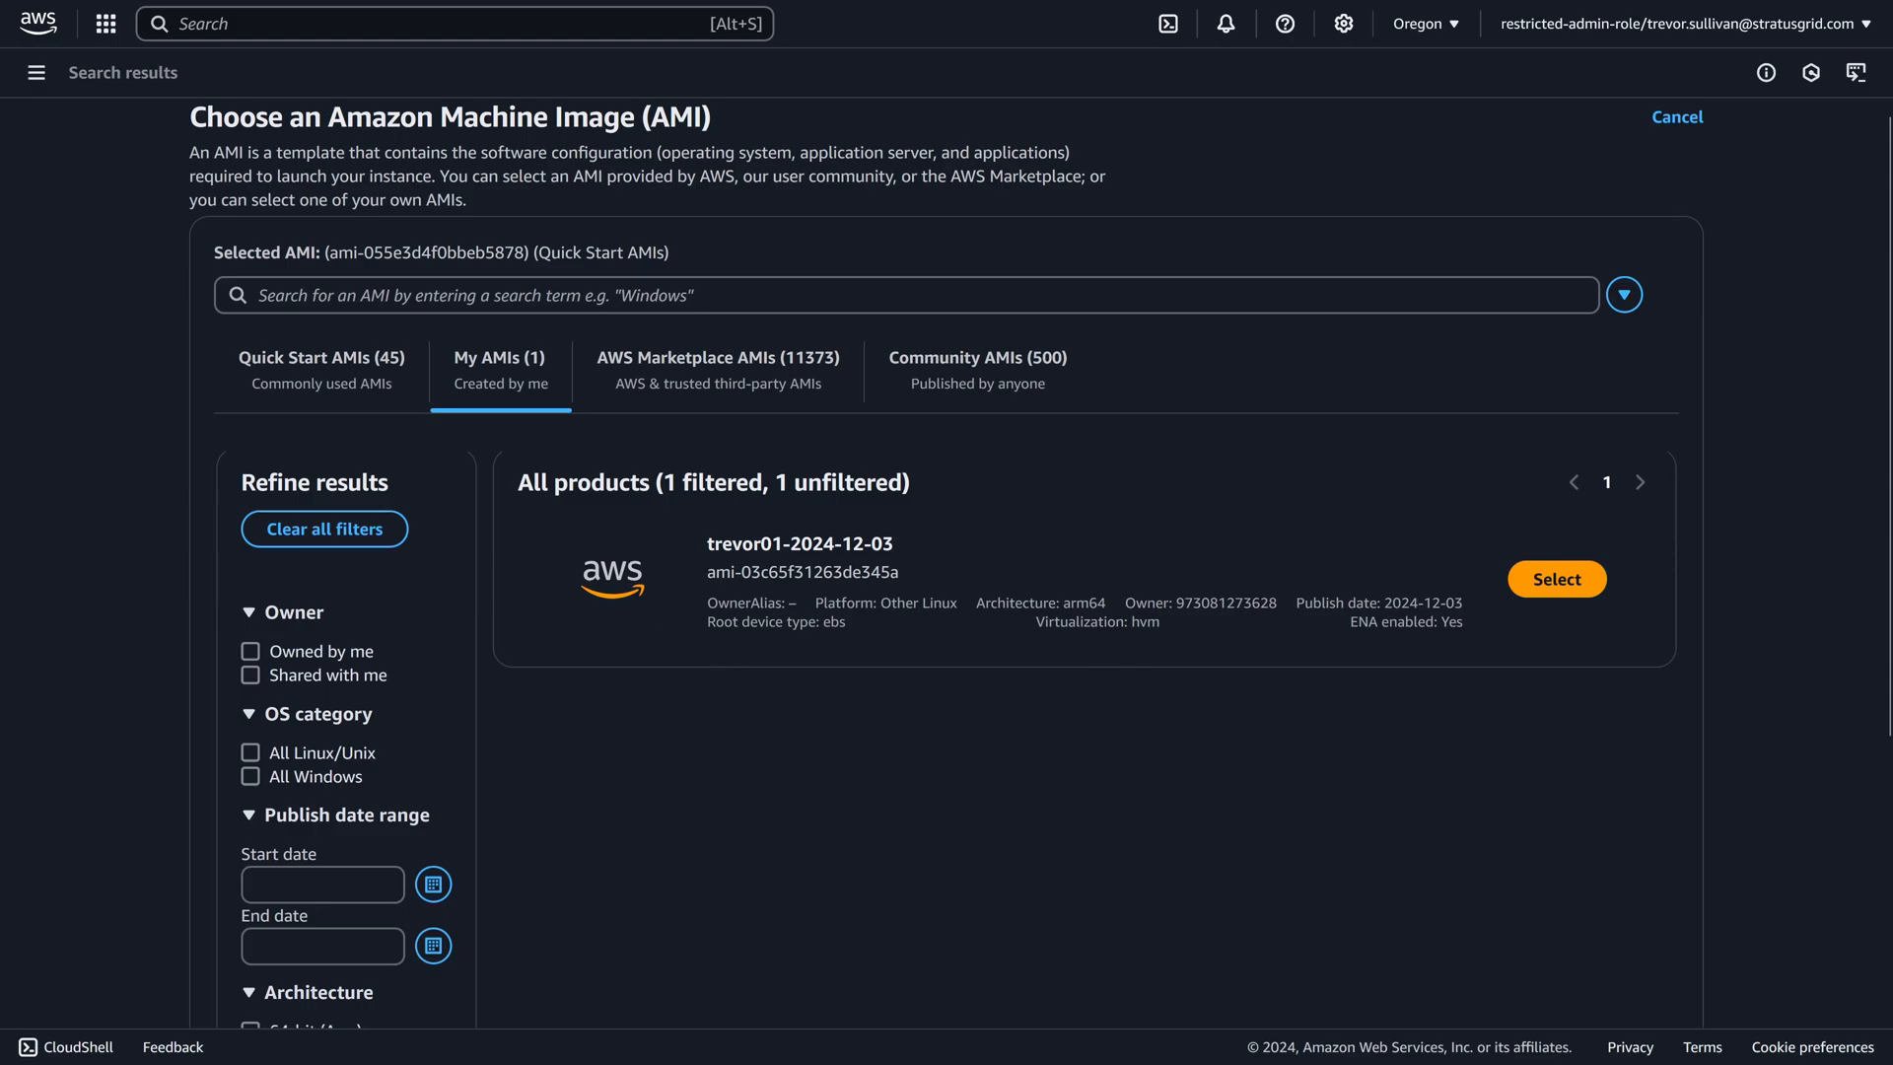
pyautogui.moveTo(1176, 604); pyautogui.dragTo(1219, 603)
pyautogui.click(1219, 604)
pyautogui.click(1547, 590)
pyautogui.press('F11')
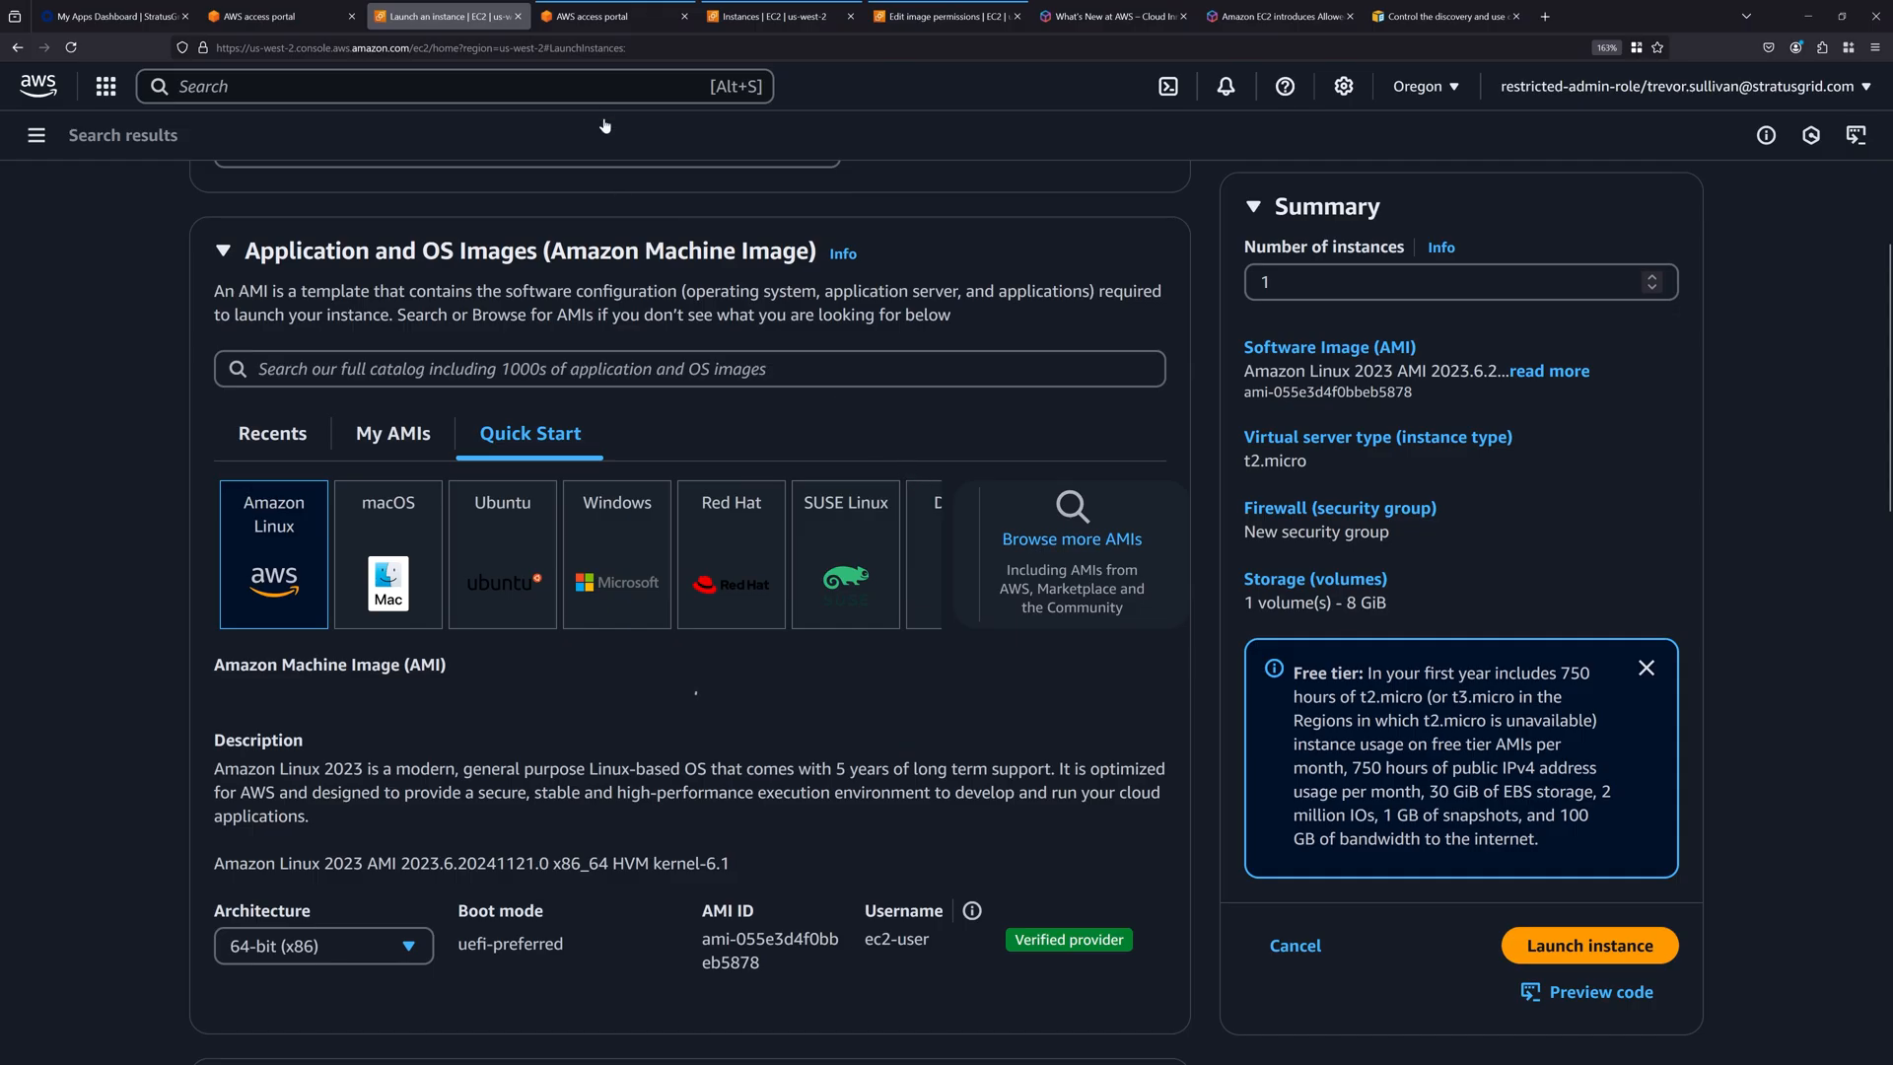
# Return to the administrator account's Edit AMI permissions page and retry saving the sharing changes.
pyautogui.click(971, 10)
pyautogui.scroll(-5, 1530, 888)
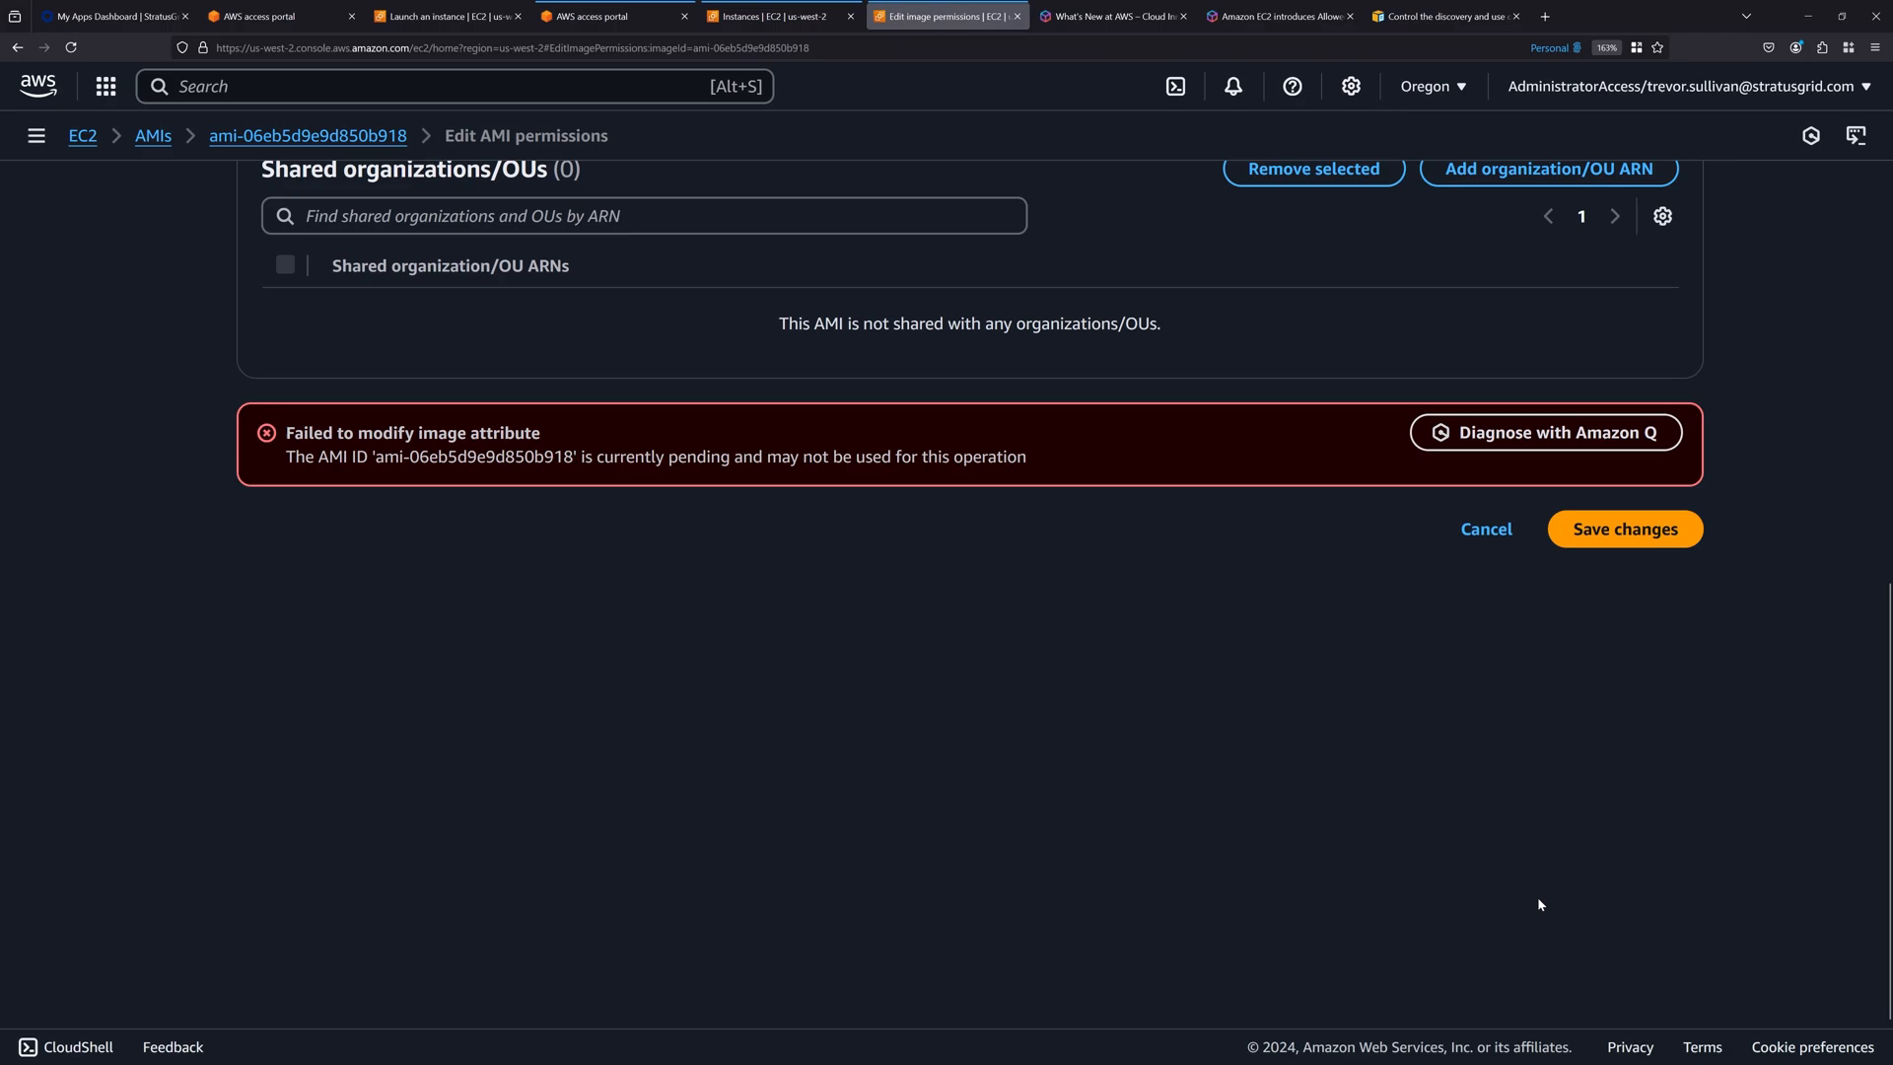
pyautogui.click(1617, 532)
pyautogui.click(1586, 654)
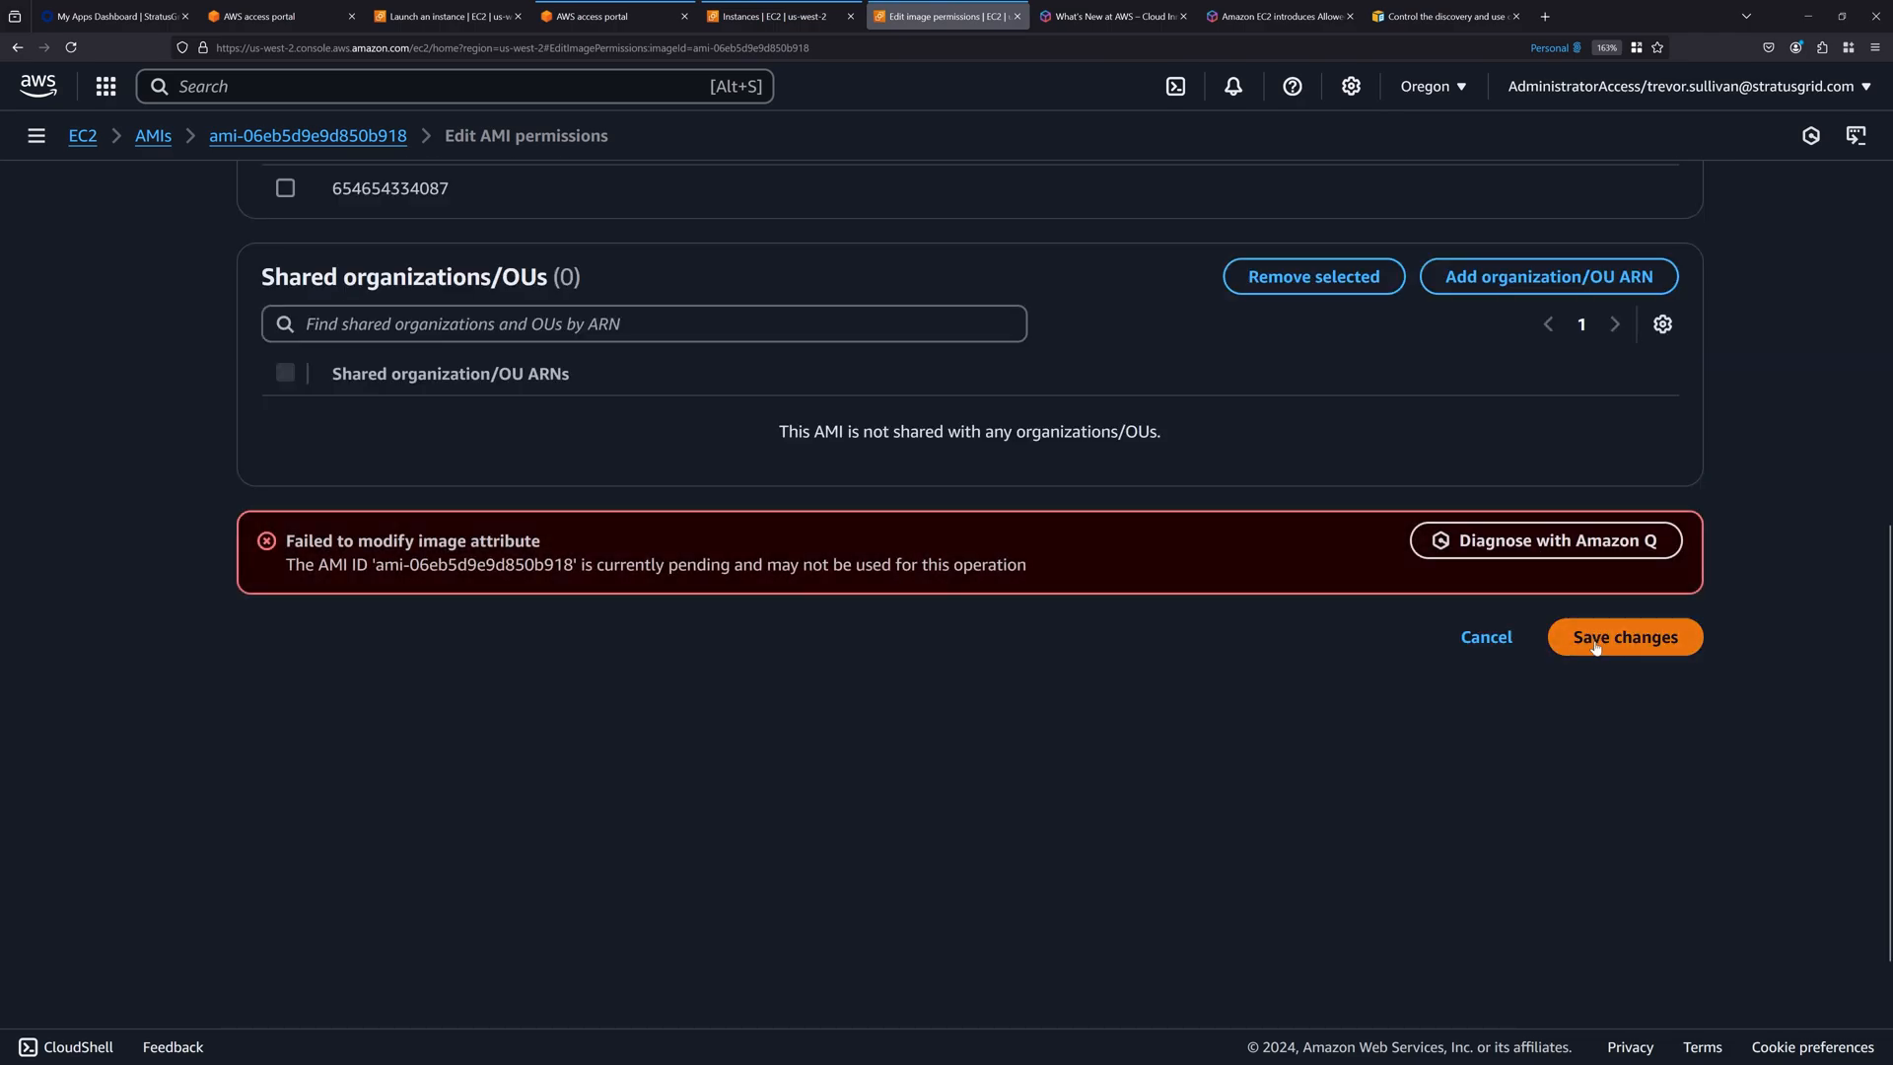
pyautogui.click(1586, 654)
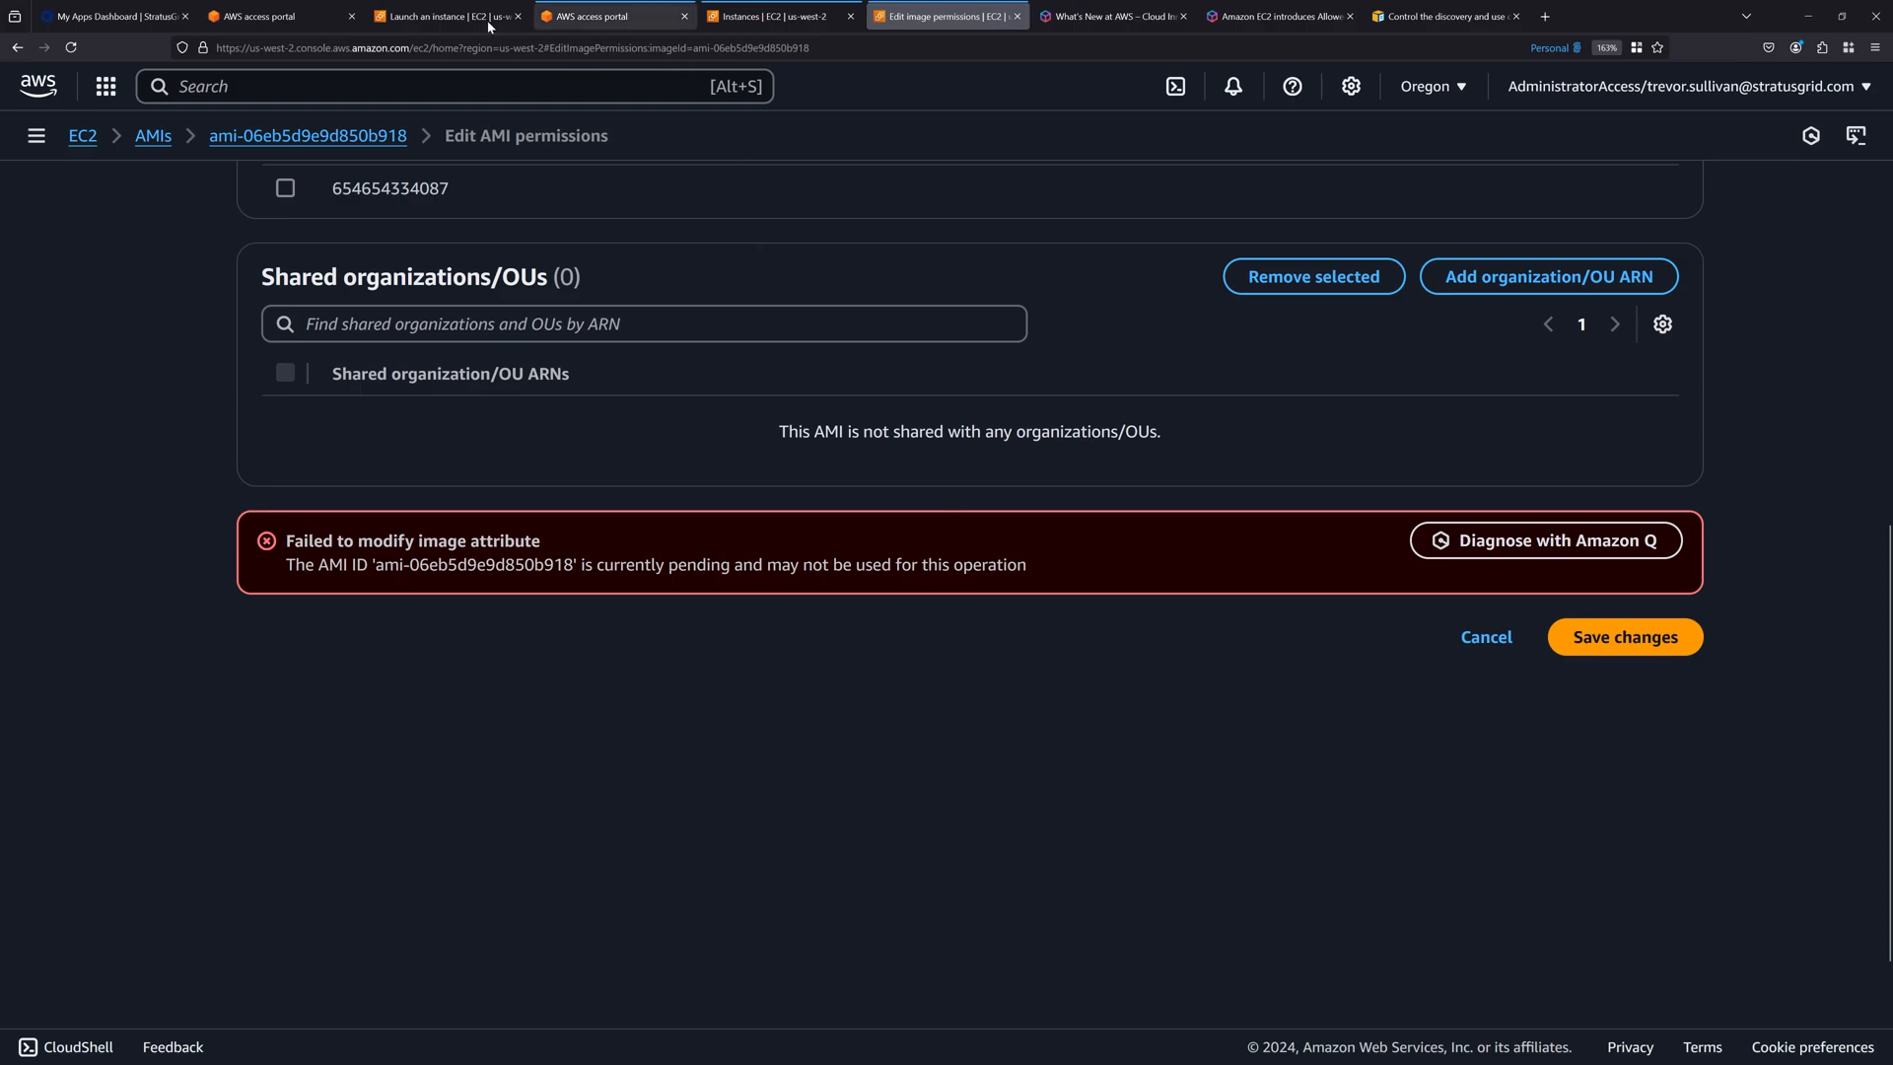
# In the restricted account's launch form, set the instance type to t4g.small and select the 2023-06 personal key pair.
pyautogui.click(445, 17)
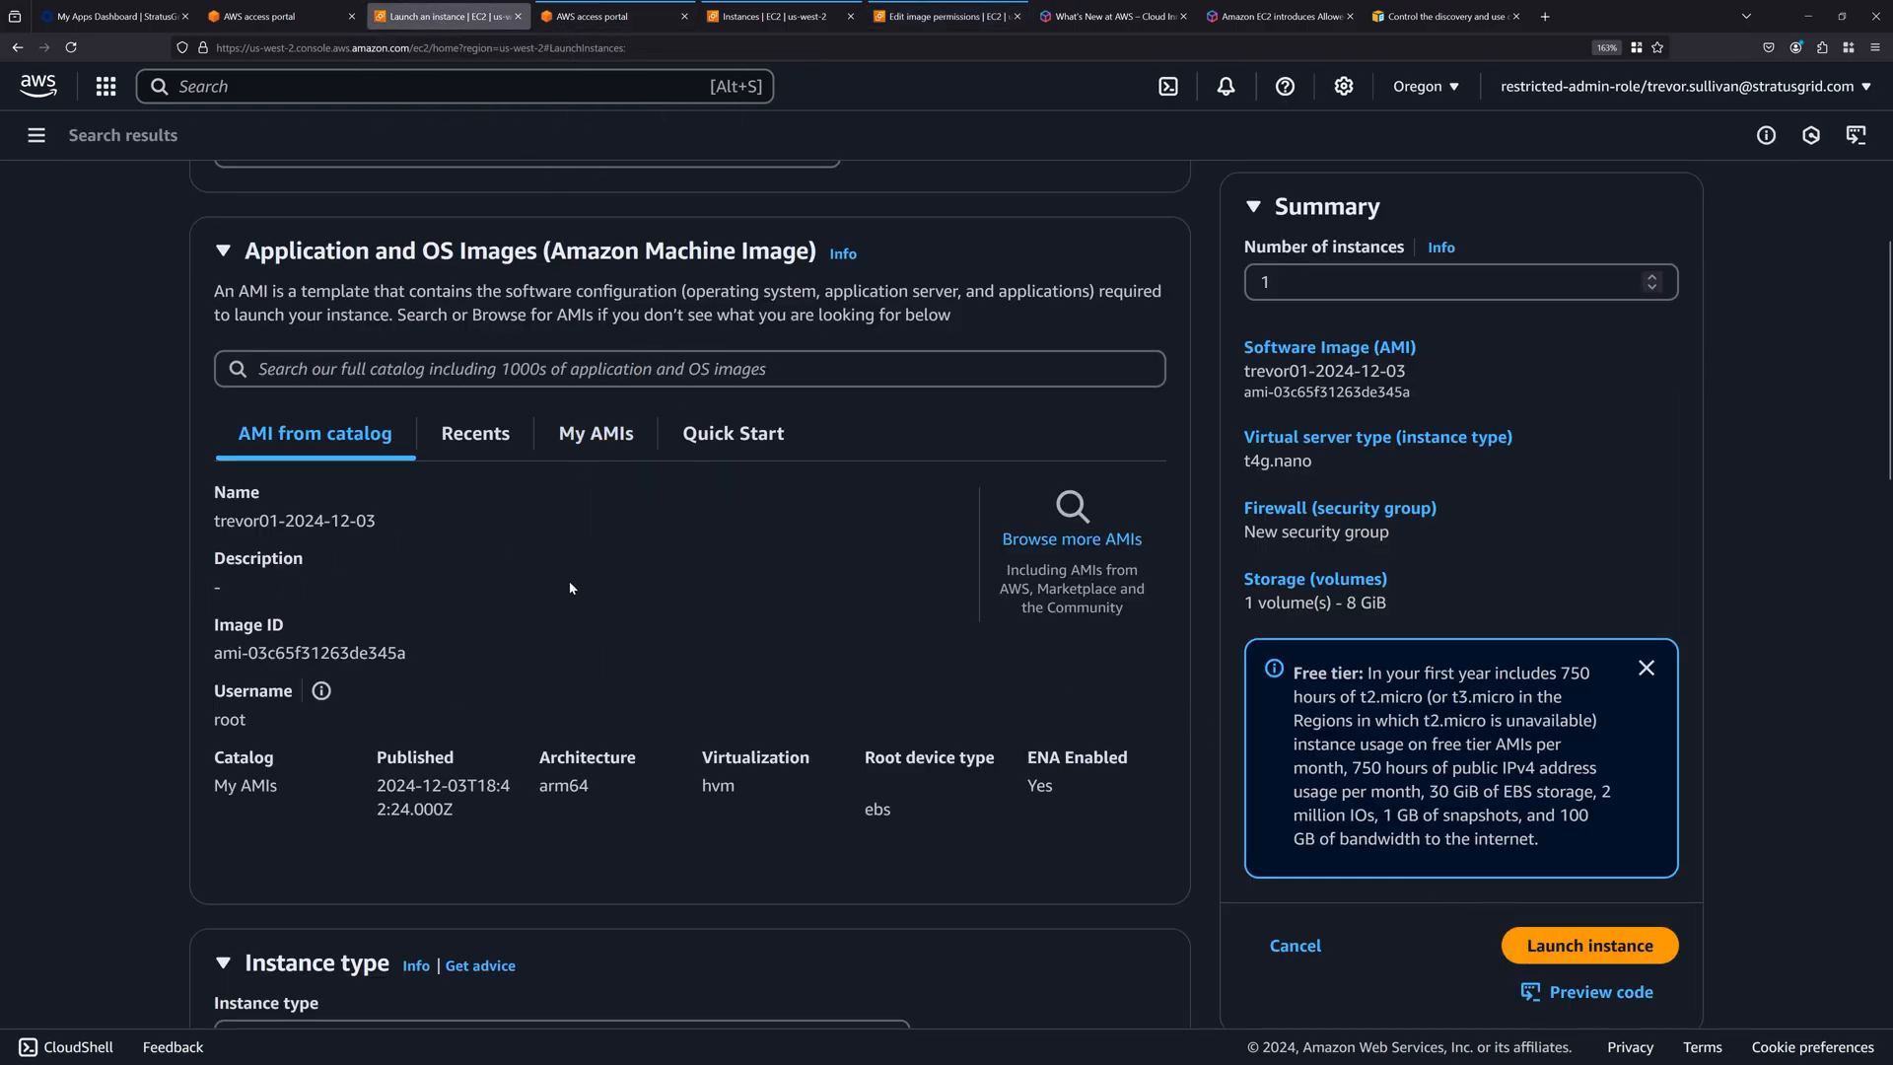
pyautogui.scroll(-5, 570, 589)
pyautogui.click(427, 458)
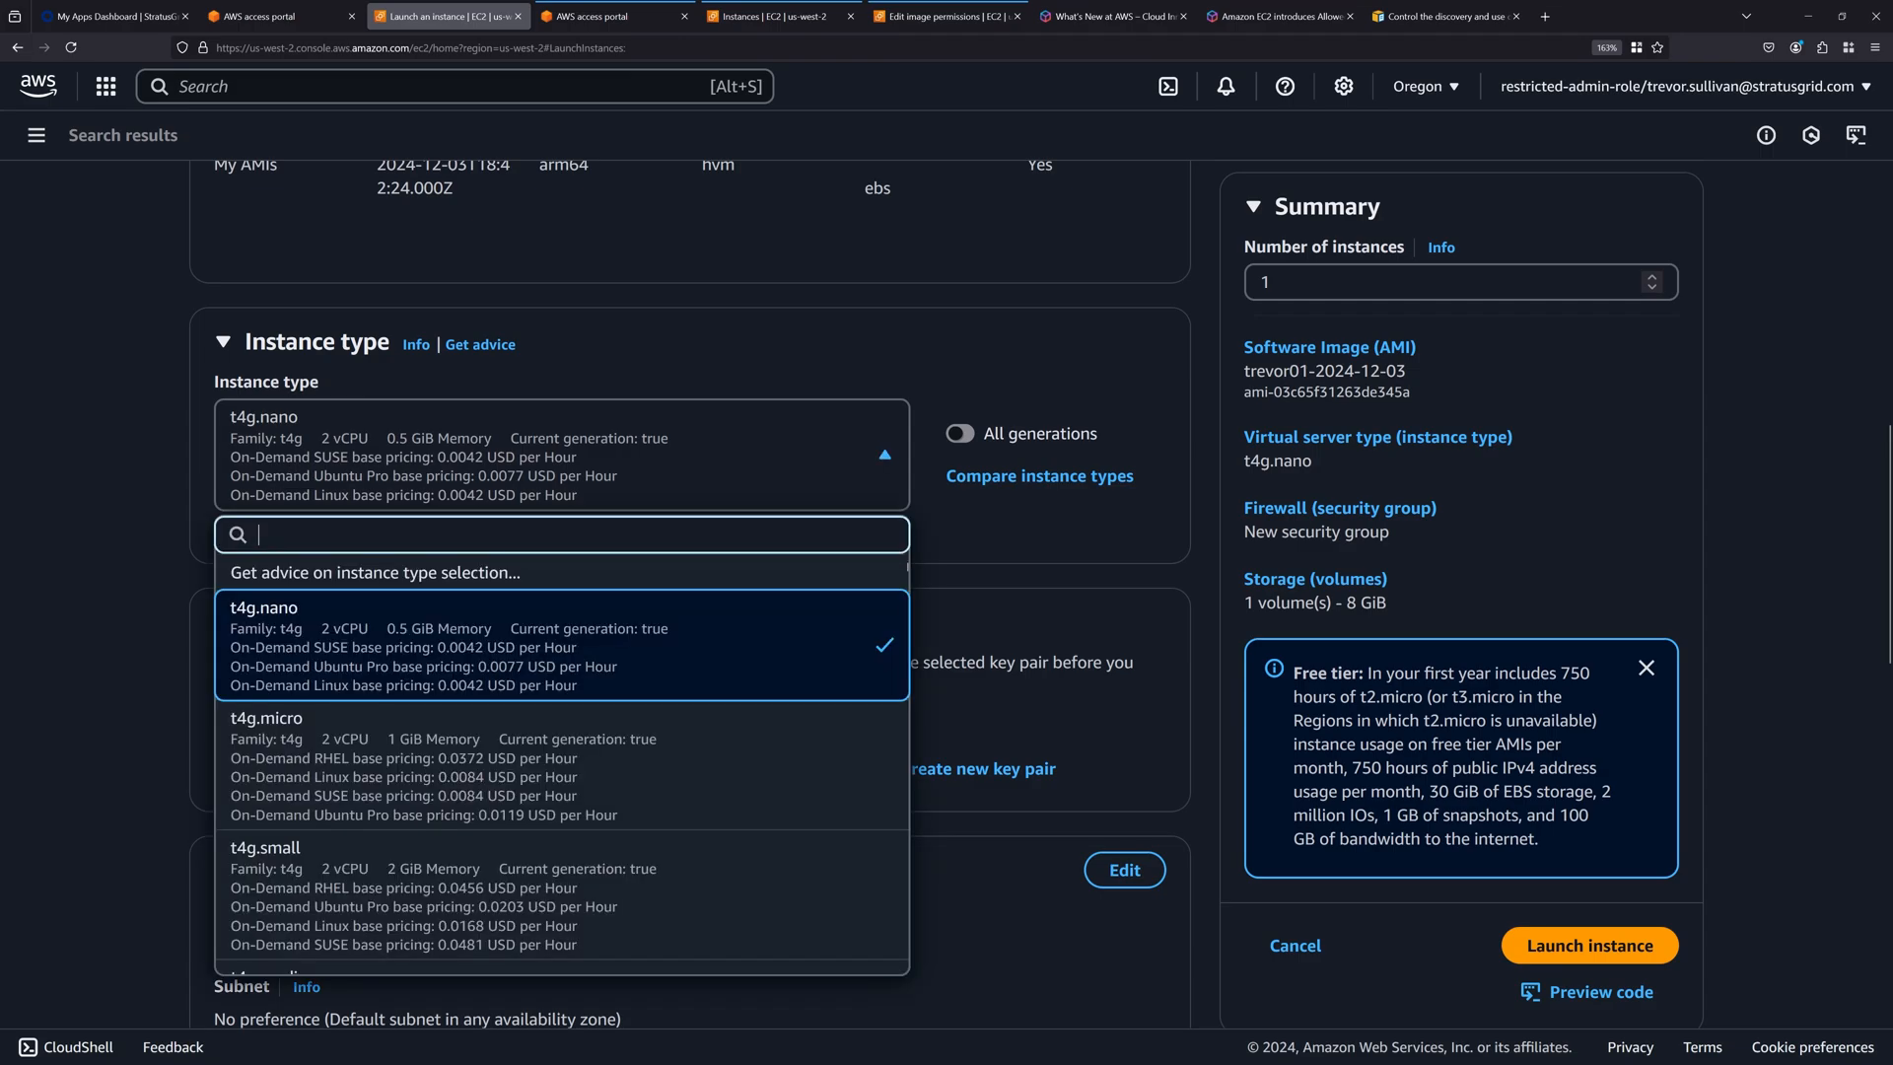
pyautogui.click(91, 535)
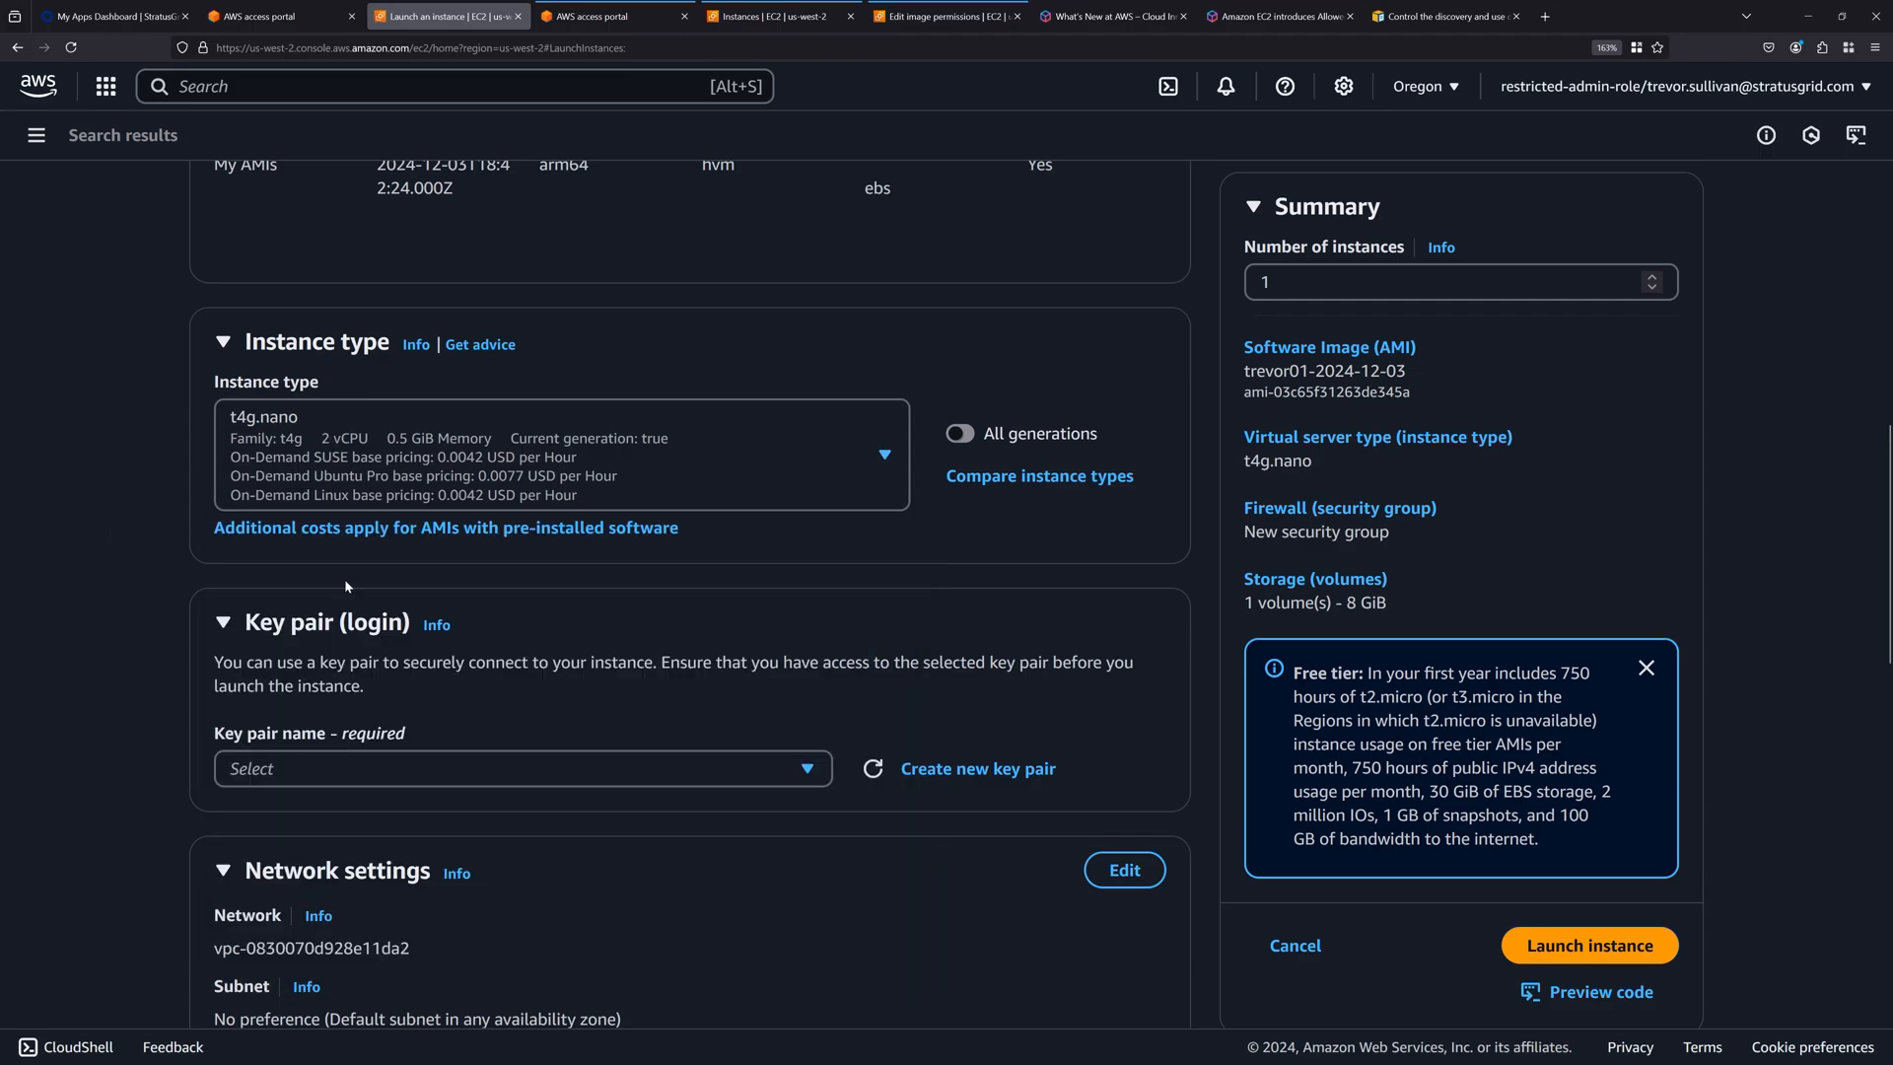
pyautogui.click(402, 463)
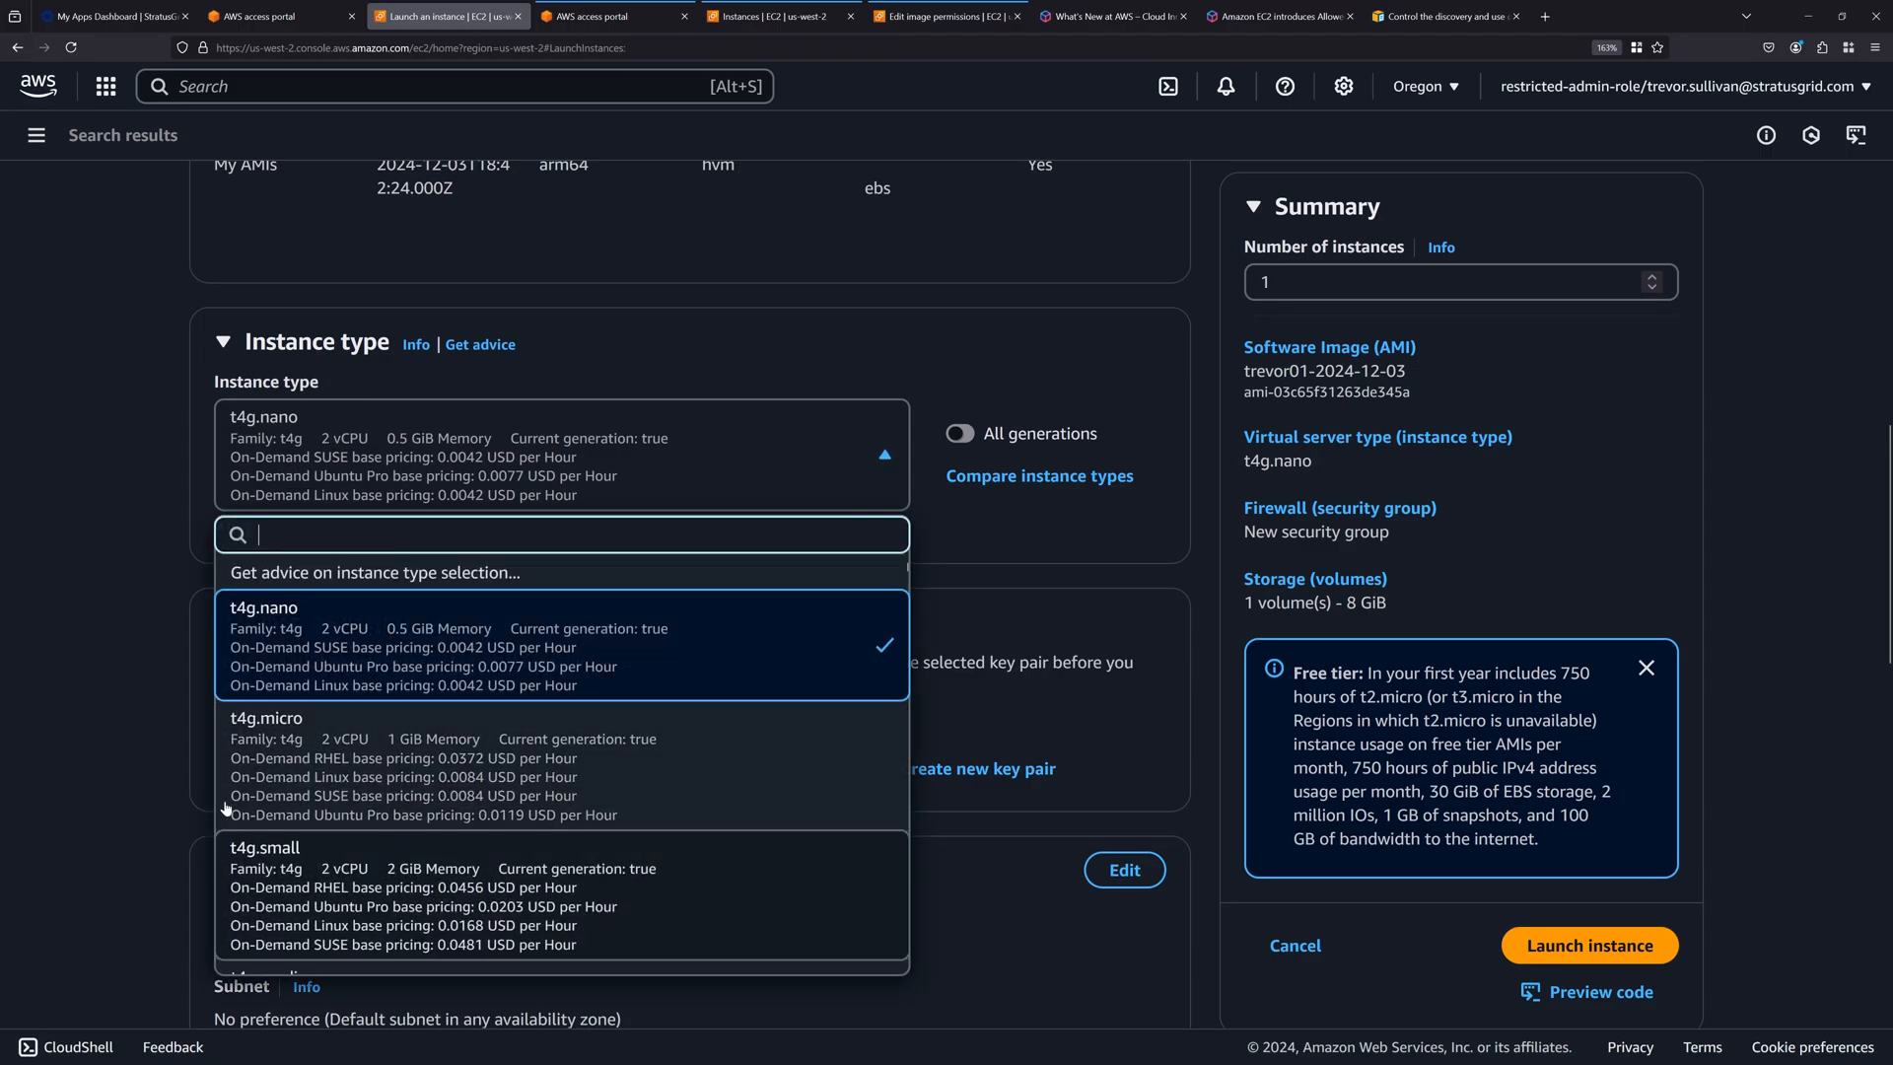
pyautogui.scroll(-3, 73, 412)
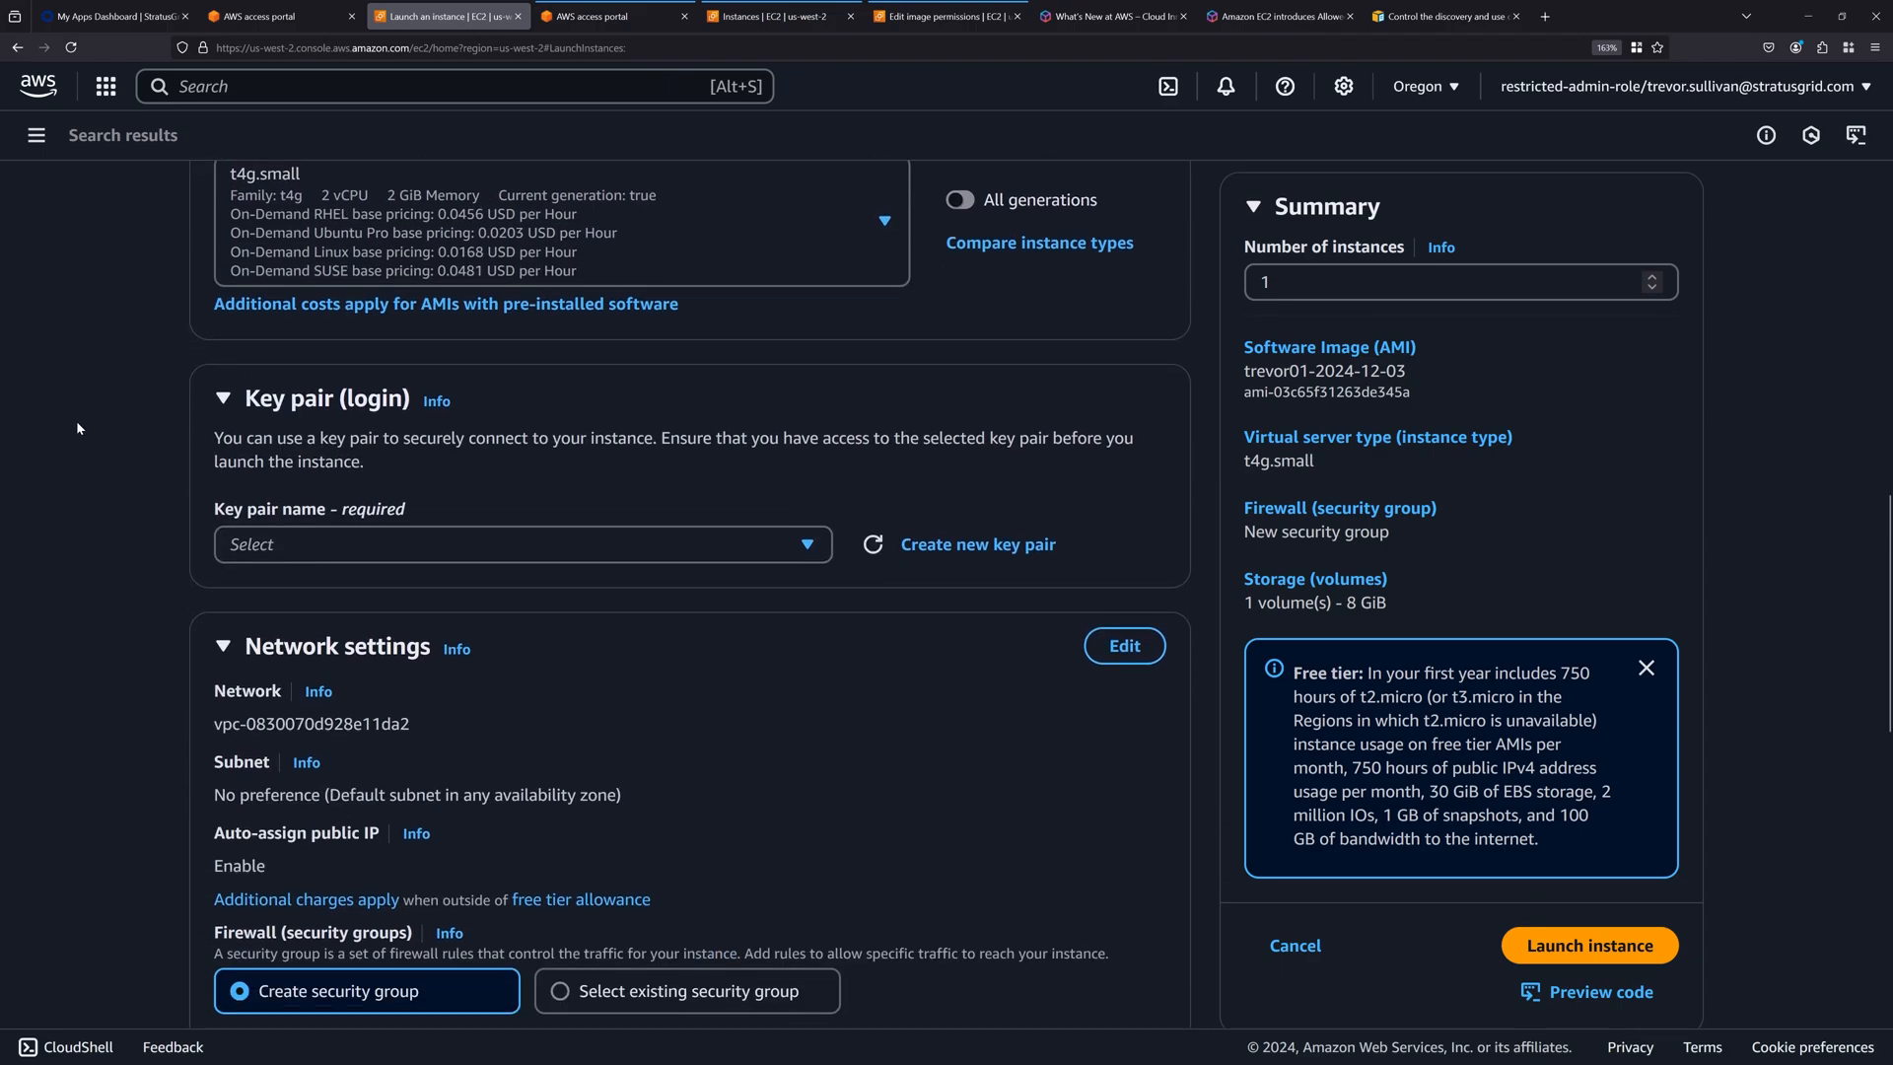
pyautogui.click(299, 547)
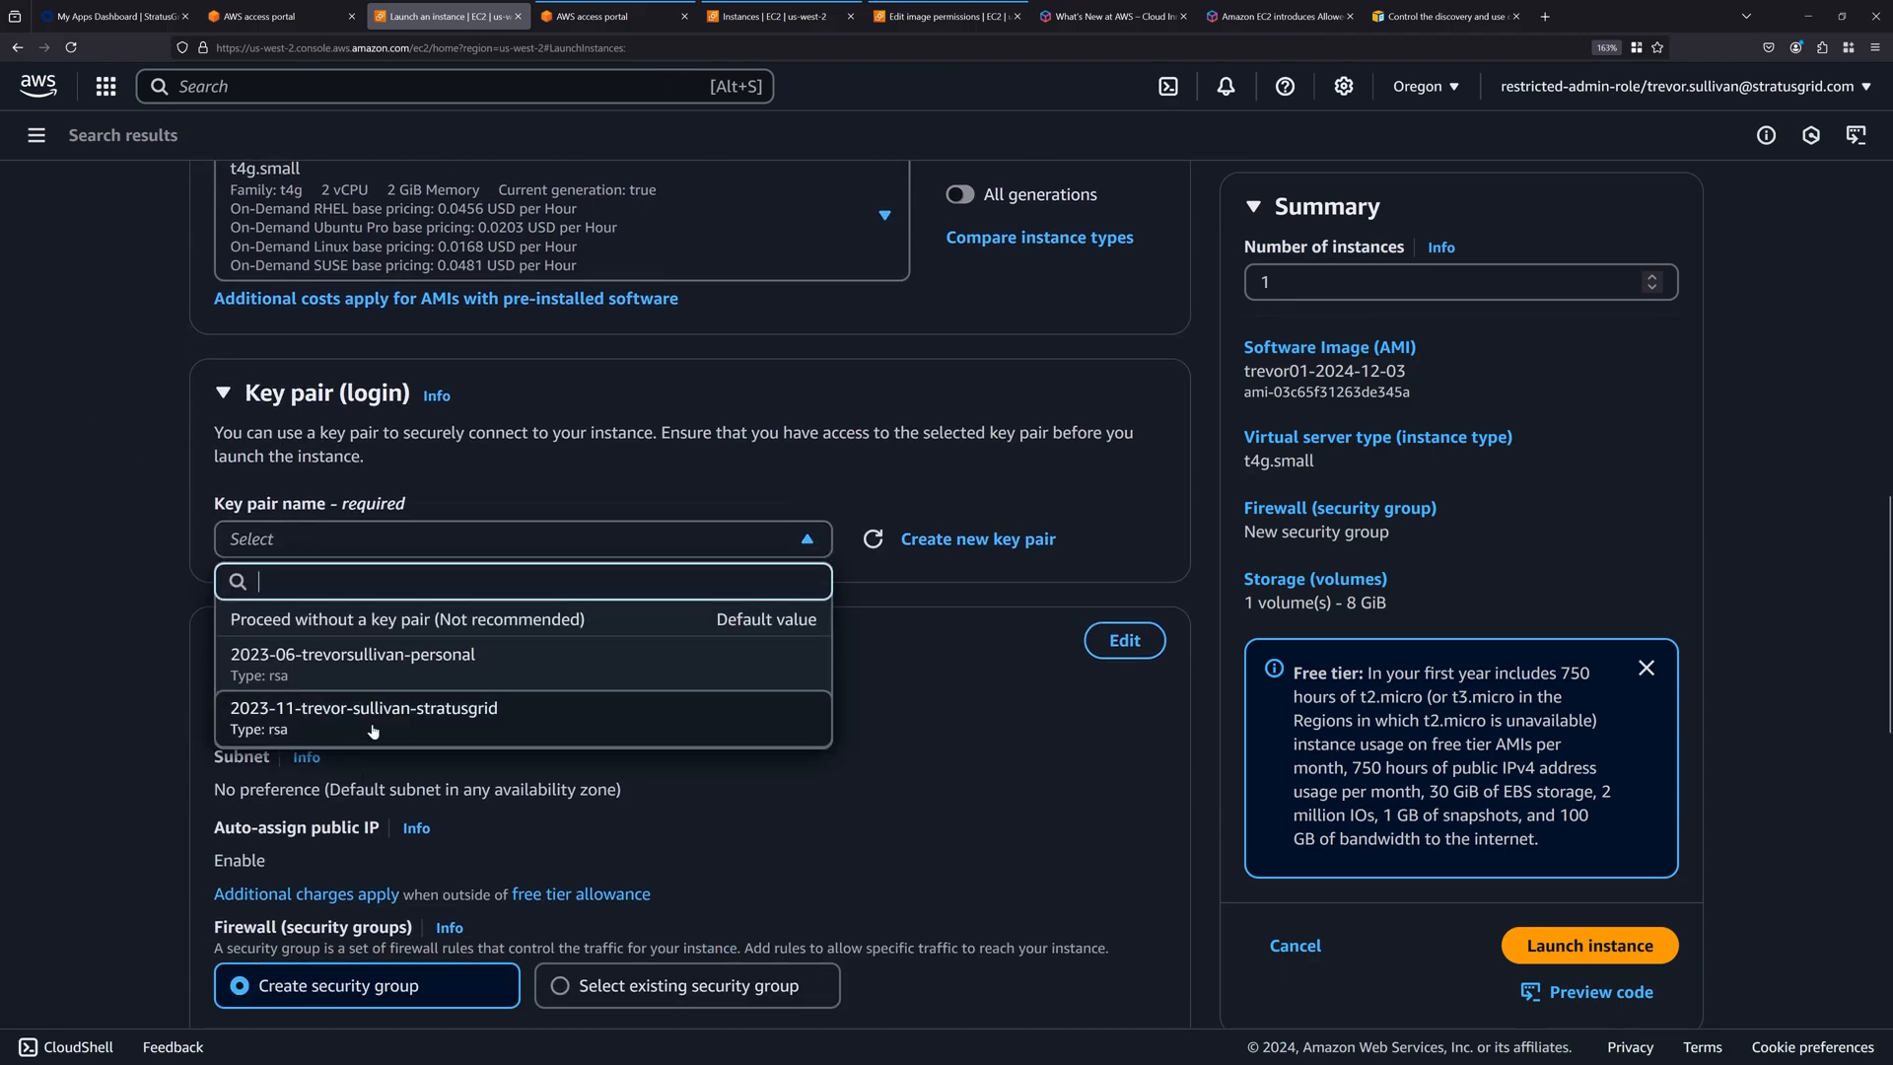
pyautogui.click(460, 658)
# Edit the network settings to place the instance in the non-default 10.0.0.0/16 VPC with its public az1 subnet.
pyautogui.scroll(-3, 144, 568)
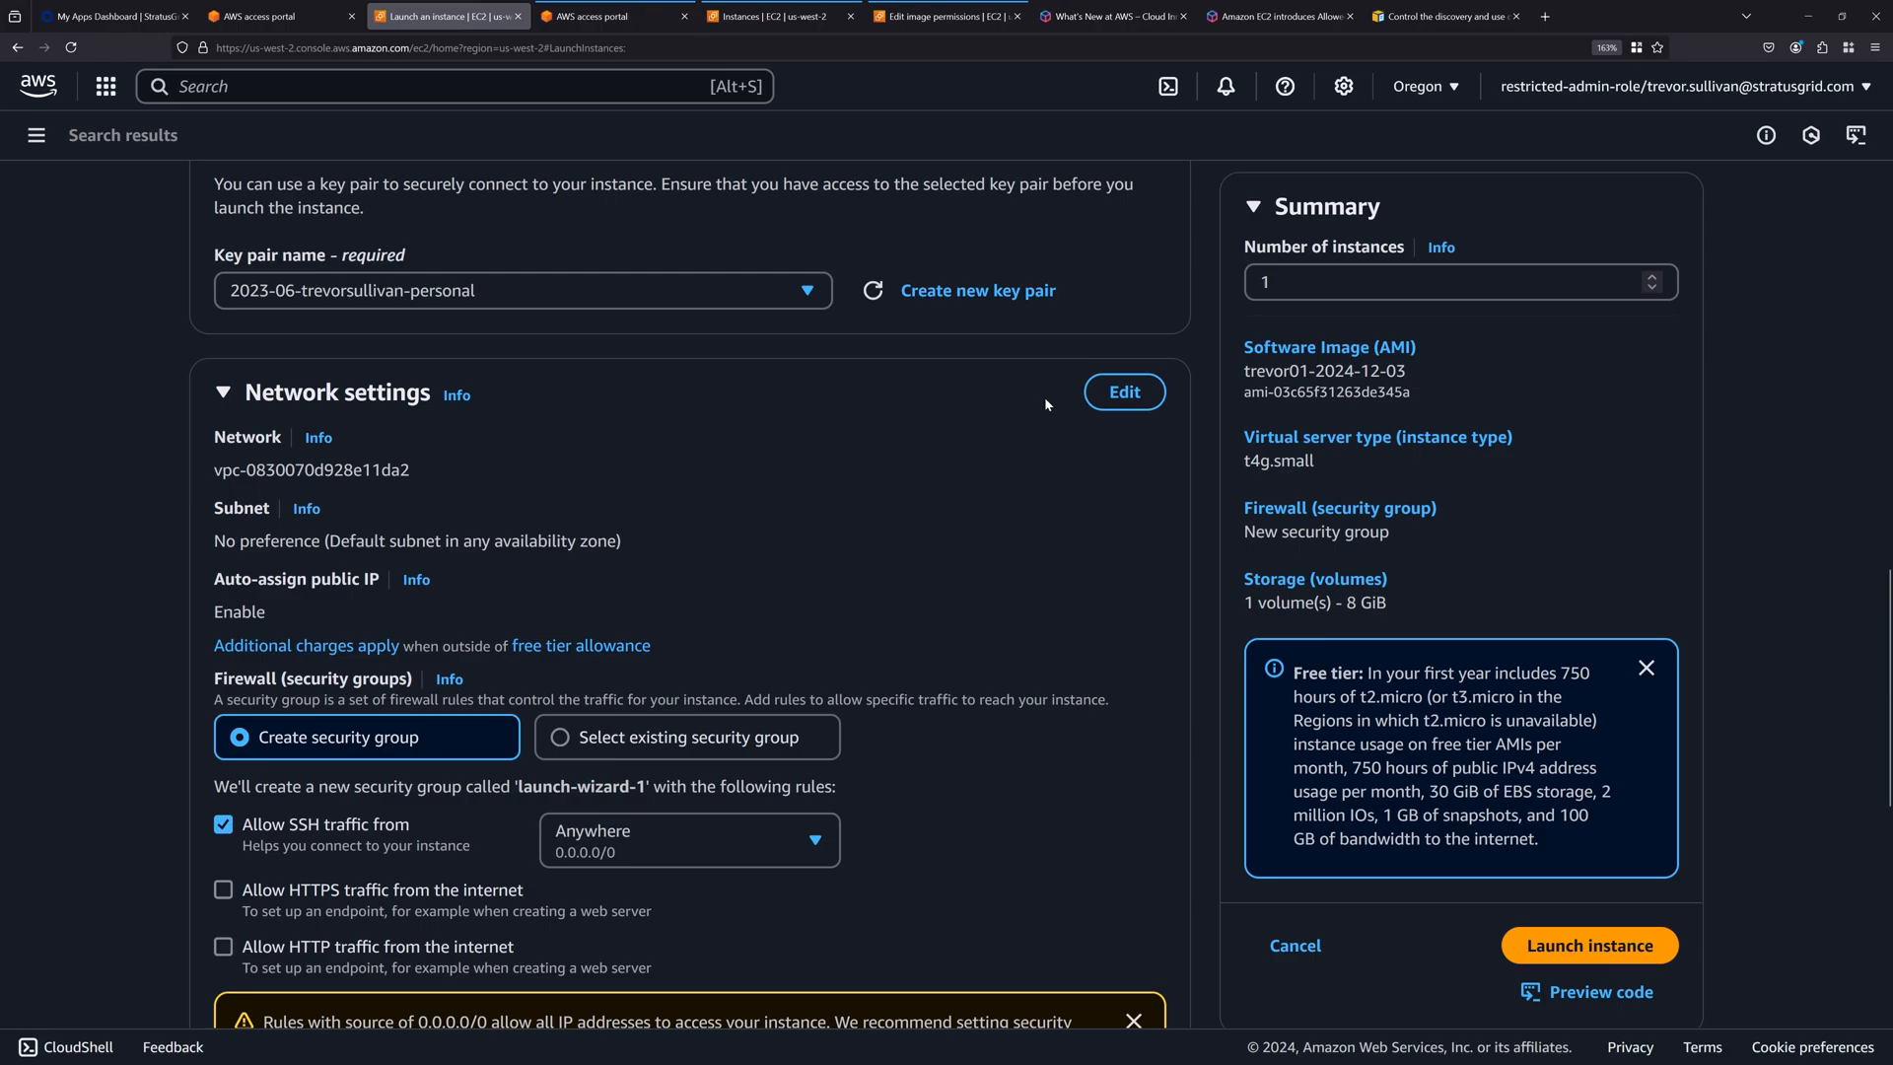
pyautogui.click(1125, 393)
pyautogui.click(565, 476)
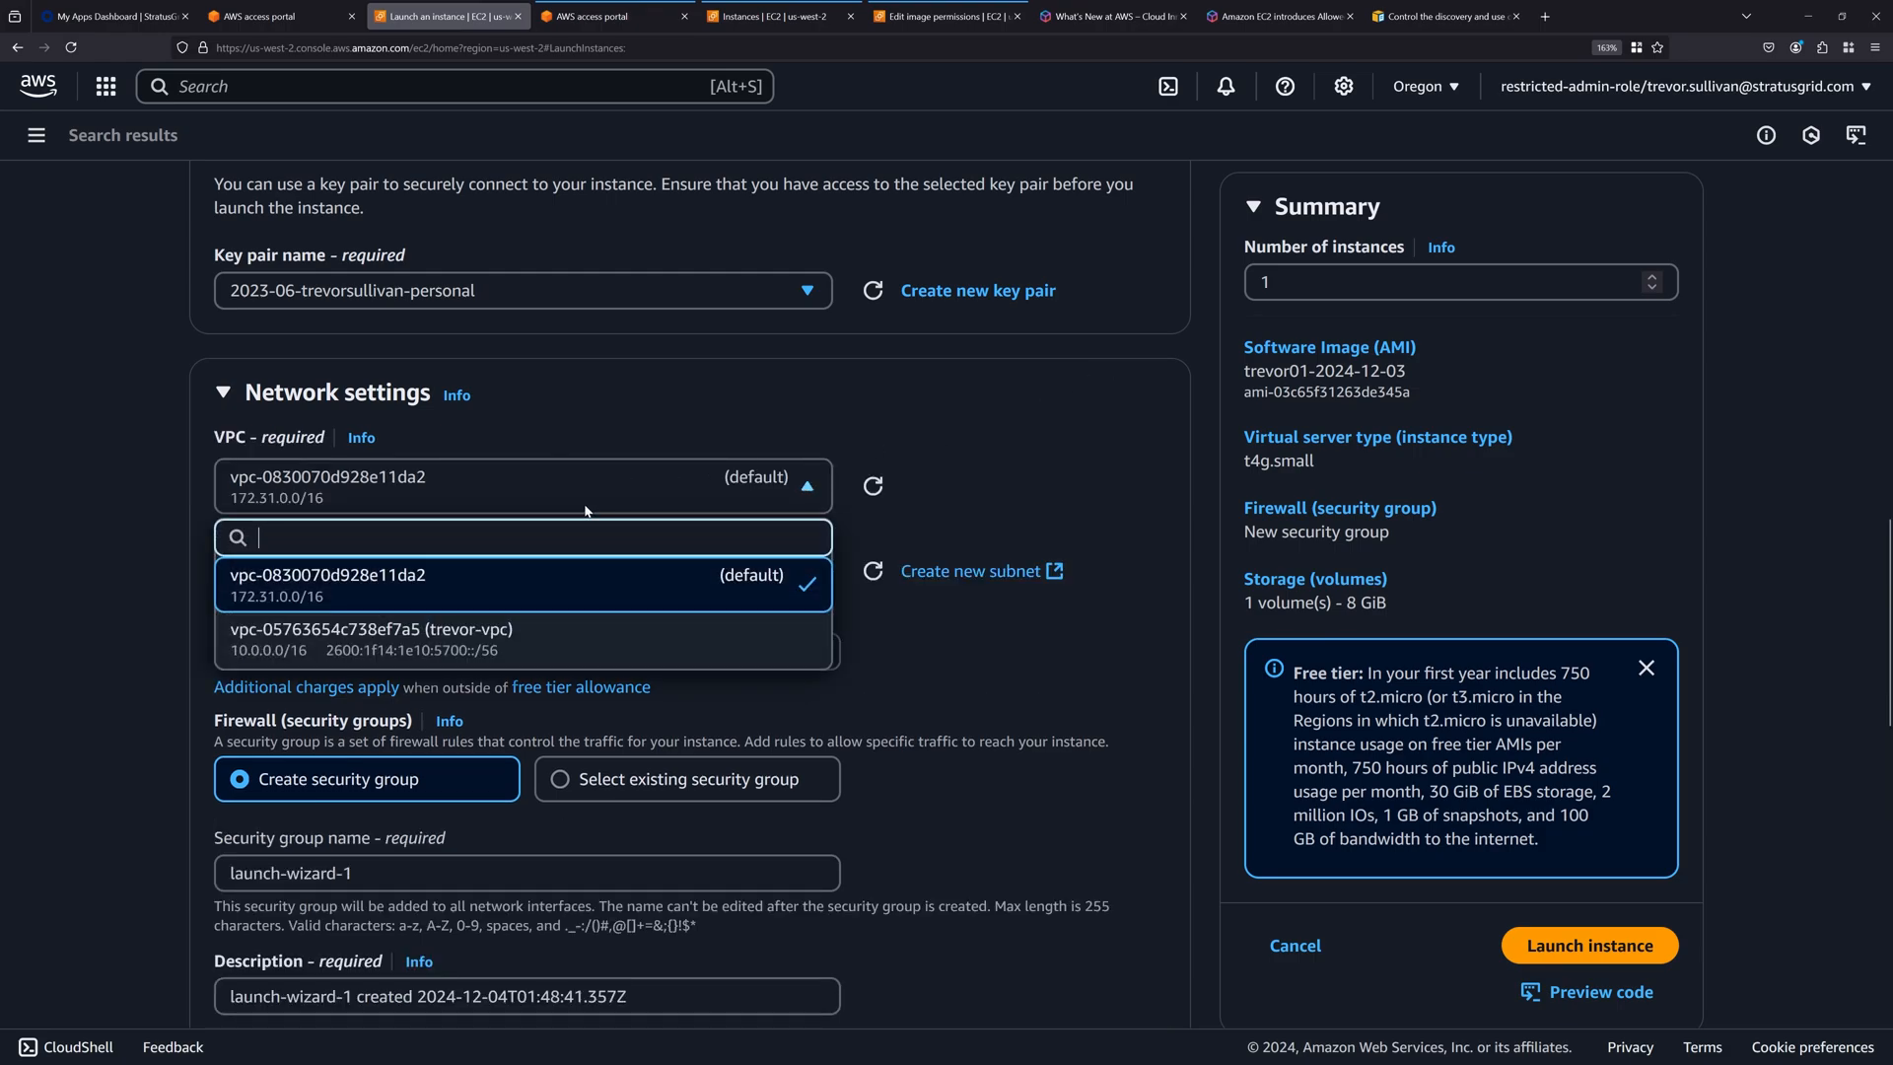
pyautogui.click(372, 641)
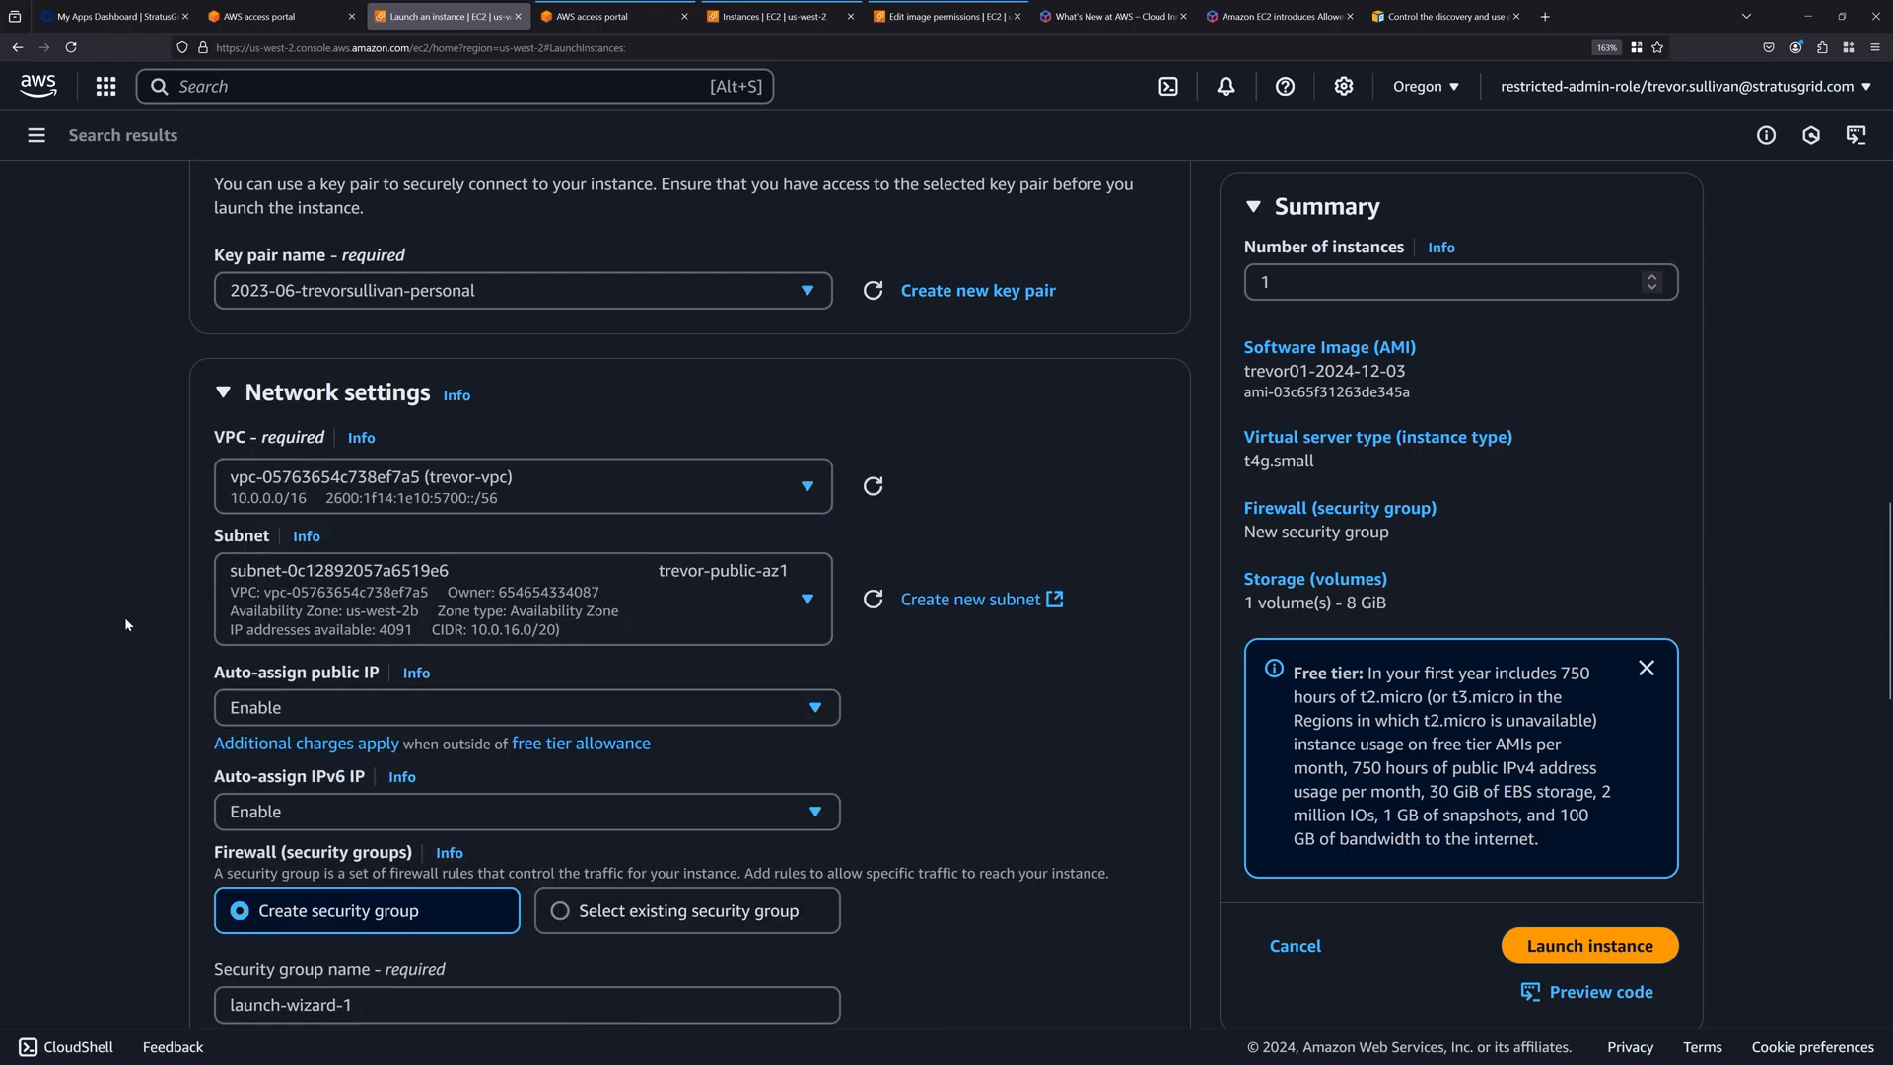
pyautogui.click(751, 589)
pyautogui.click(726, 272)
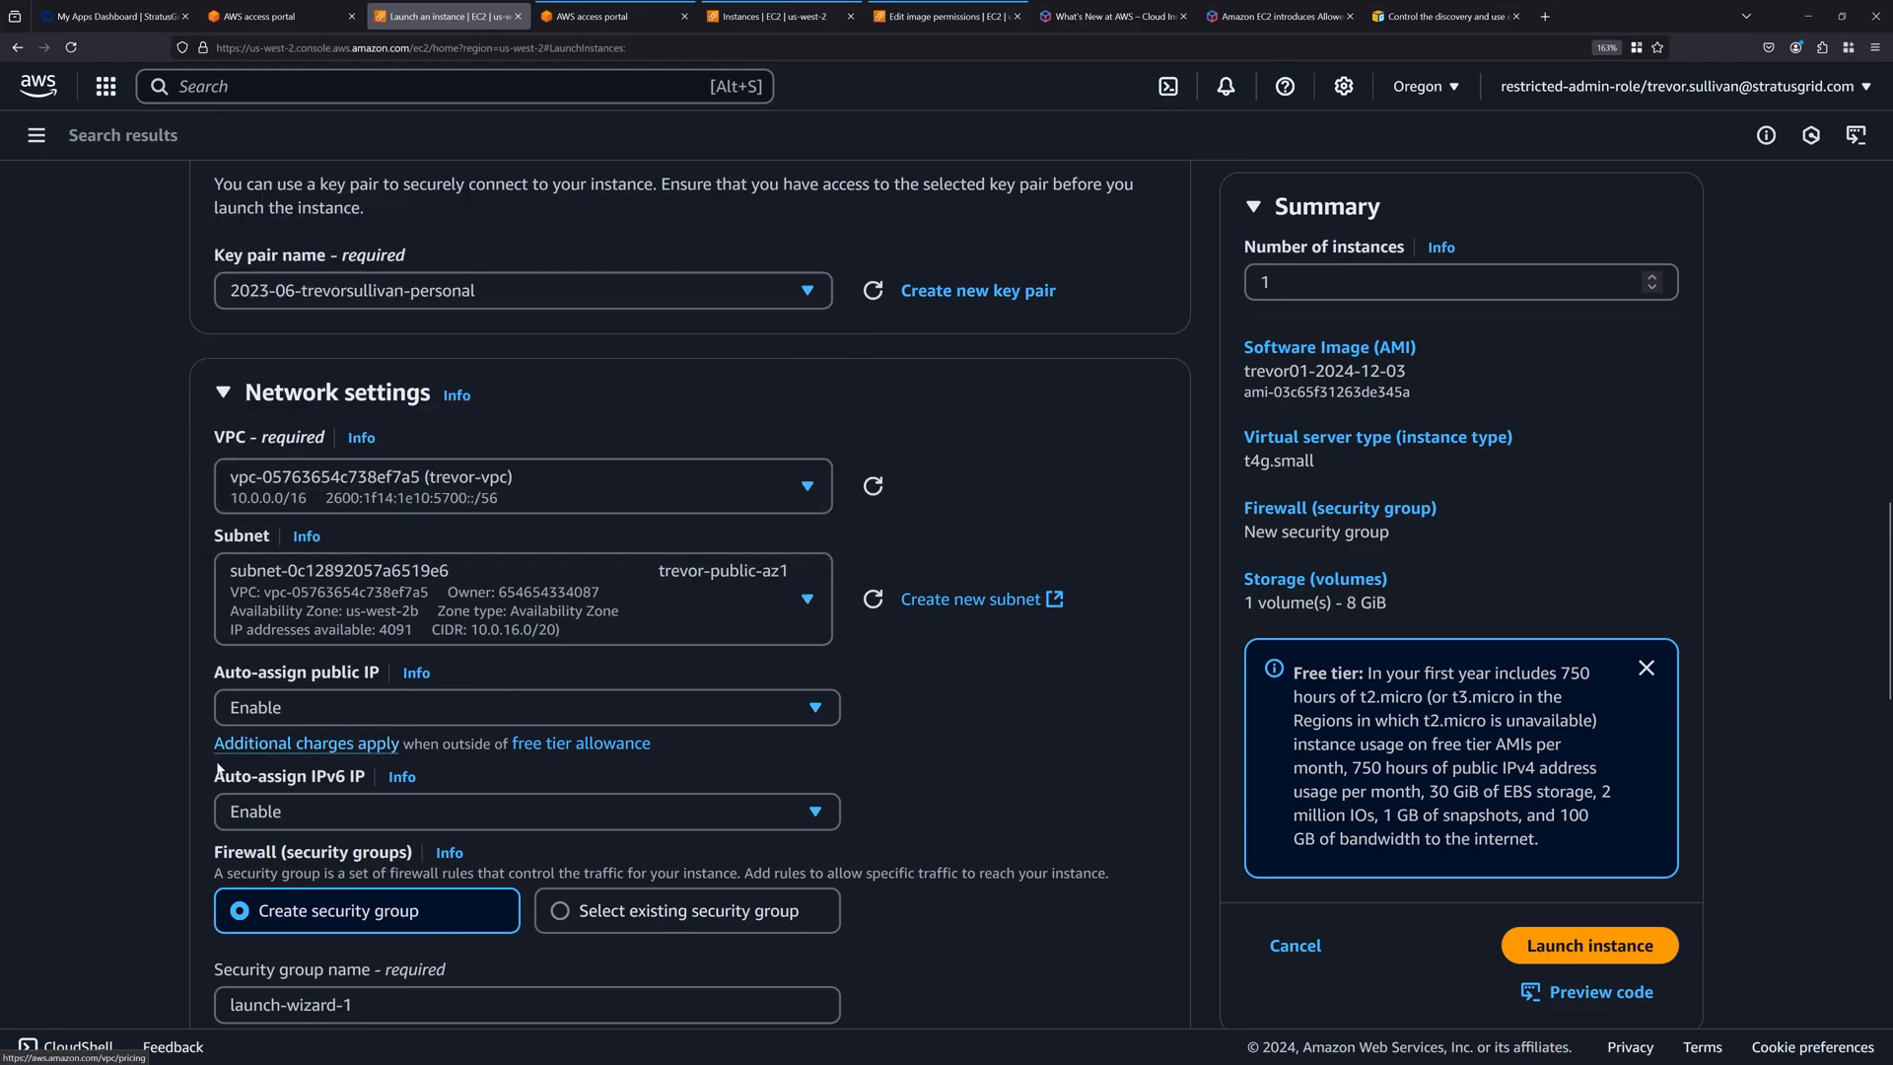
# Use existing security groups for the instance, selecting both the custom standard group and the default group.
pyautogui.scroll(-3, 219, 770)
pyautogui.scroll(-5, 359, 843)
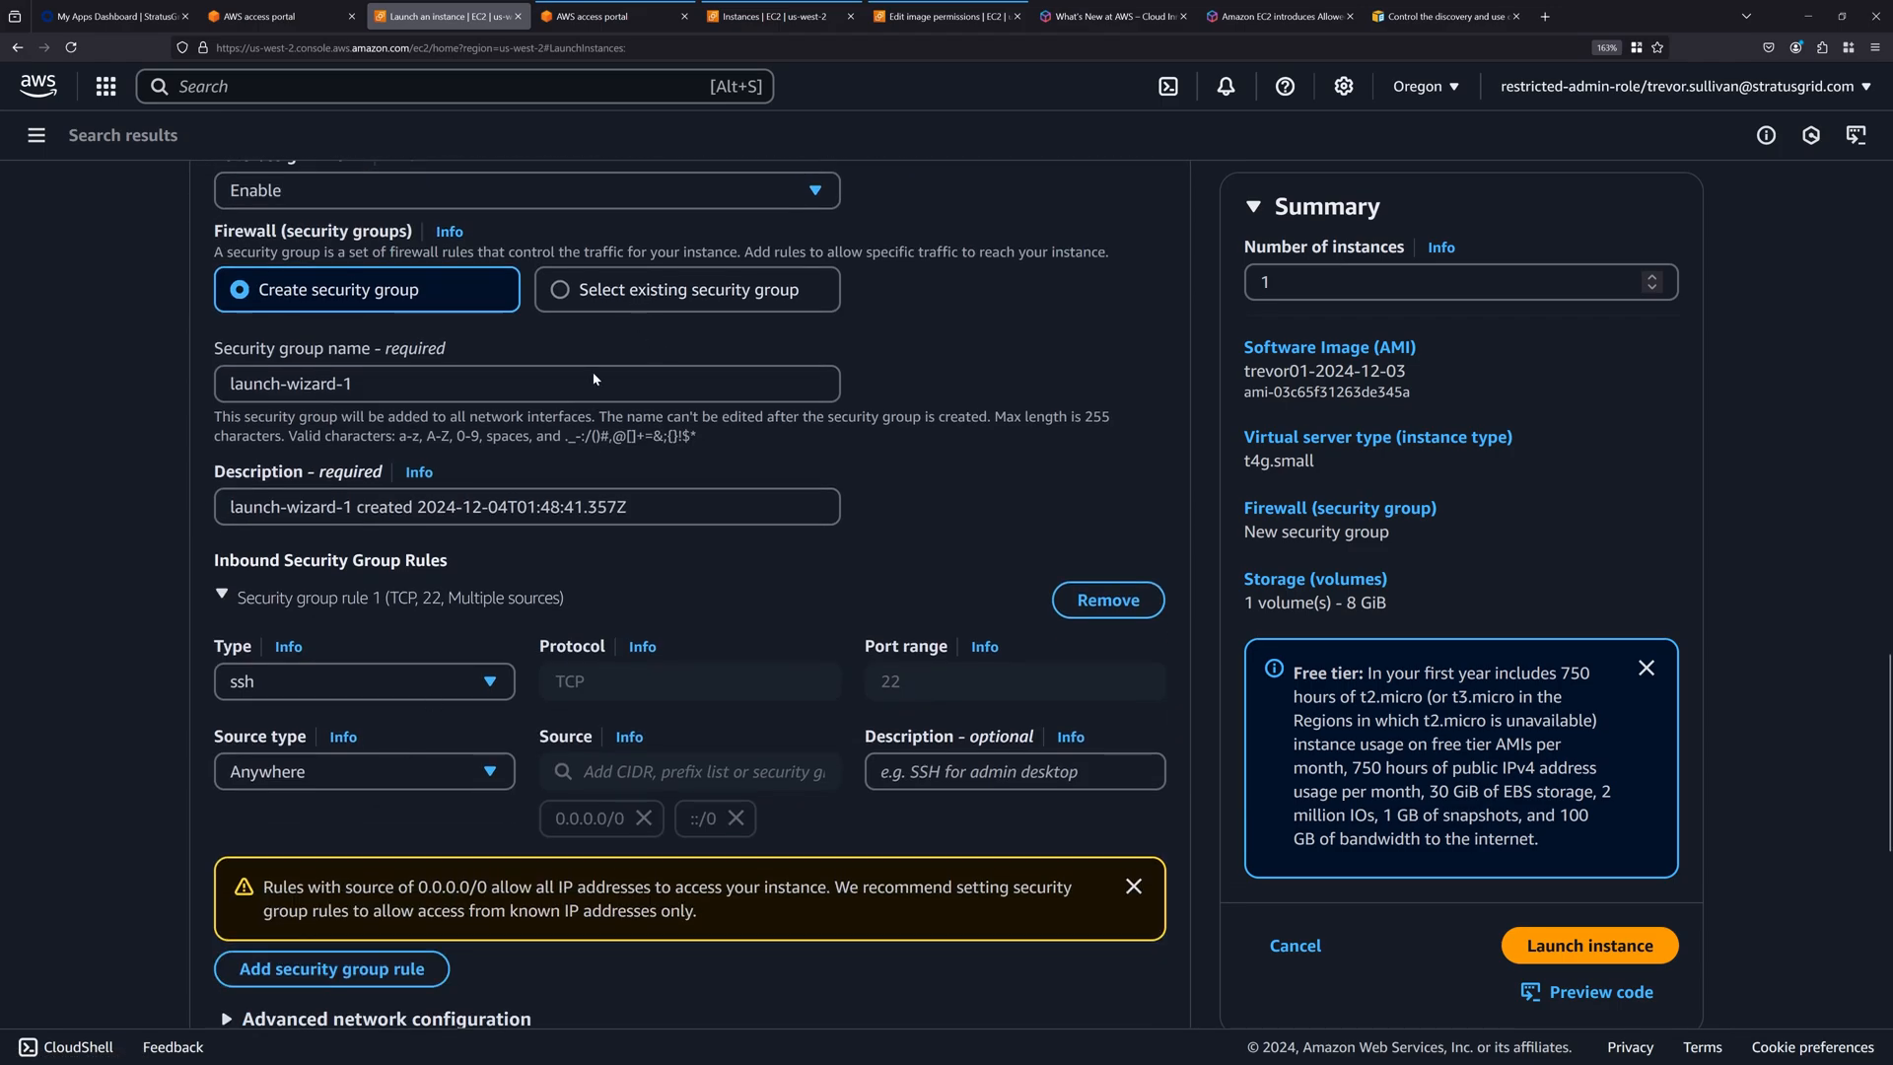
pyautogui.click(639, 296)
pyautogui.click(395, 384)
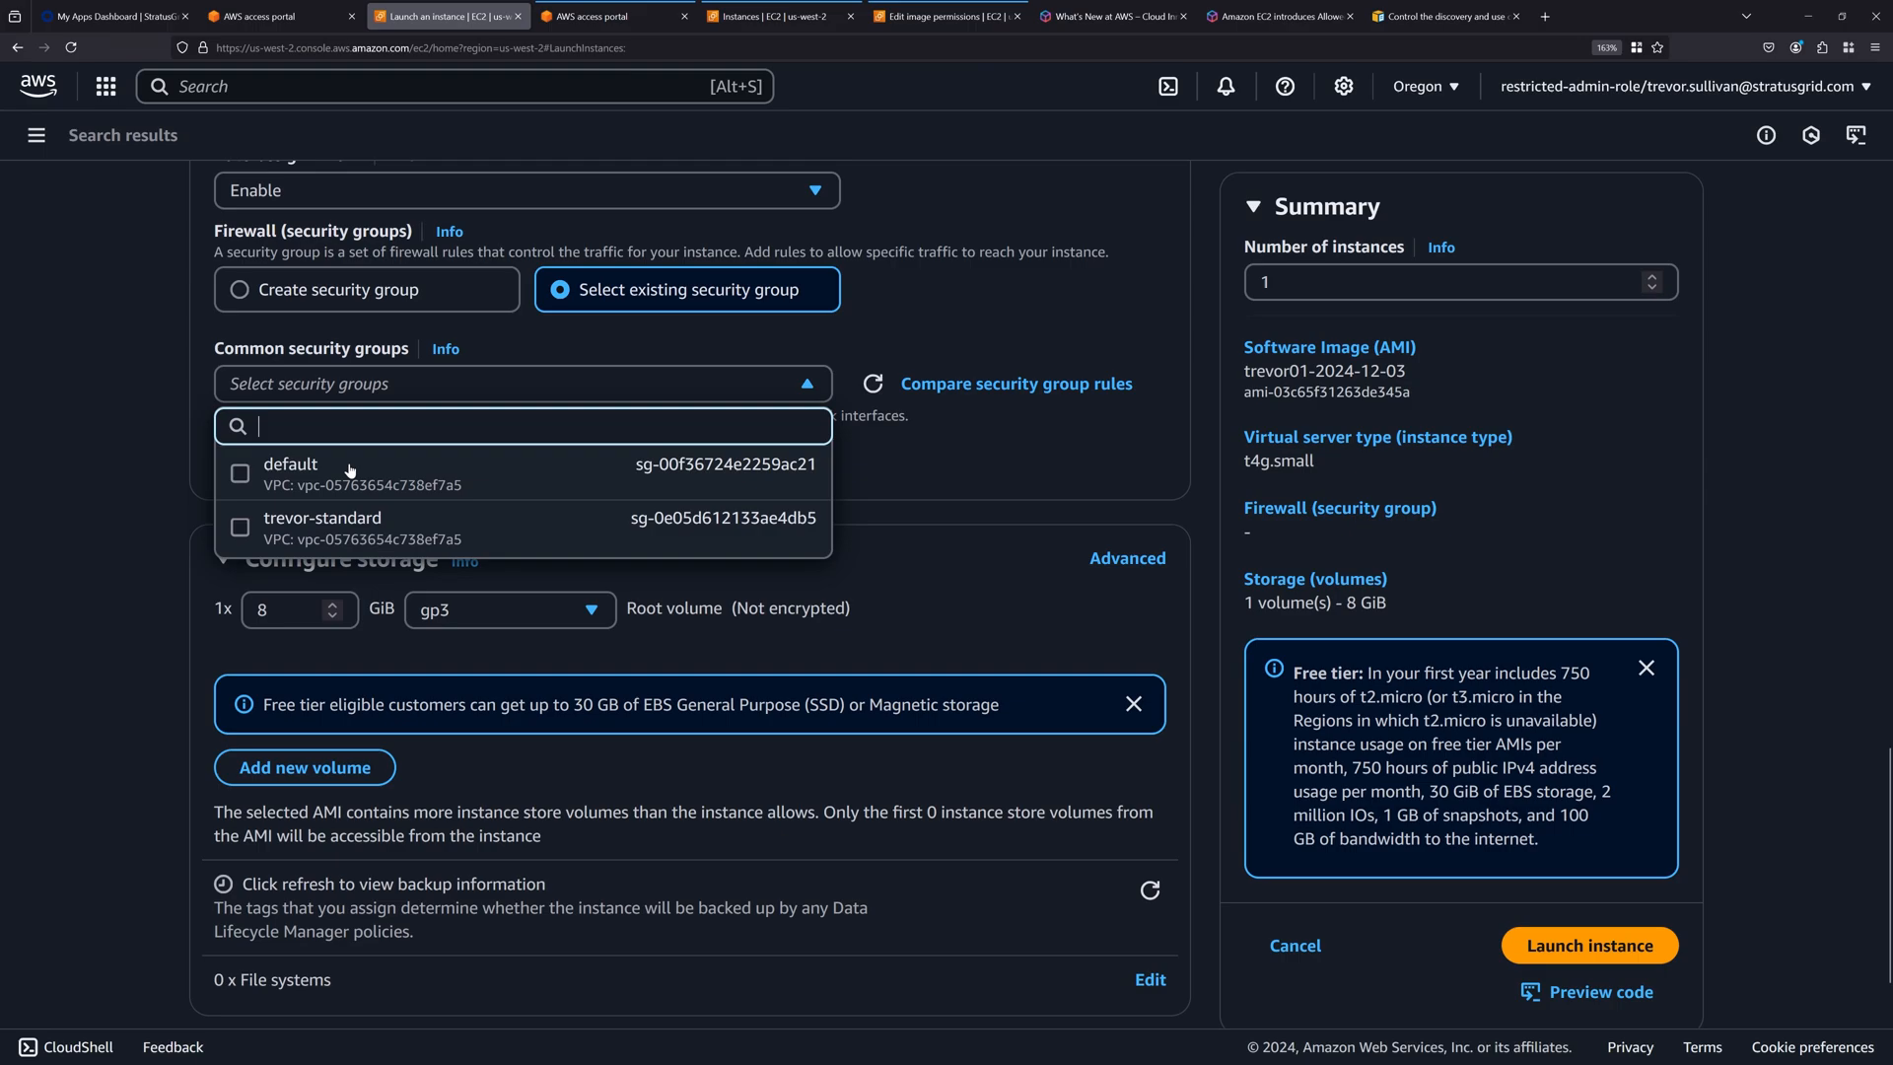
pyautogui.click(239, 527)
pyautogui.click(394, 384)
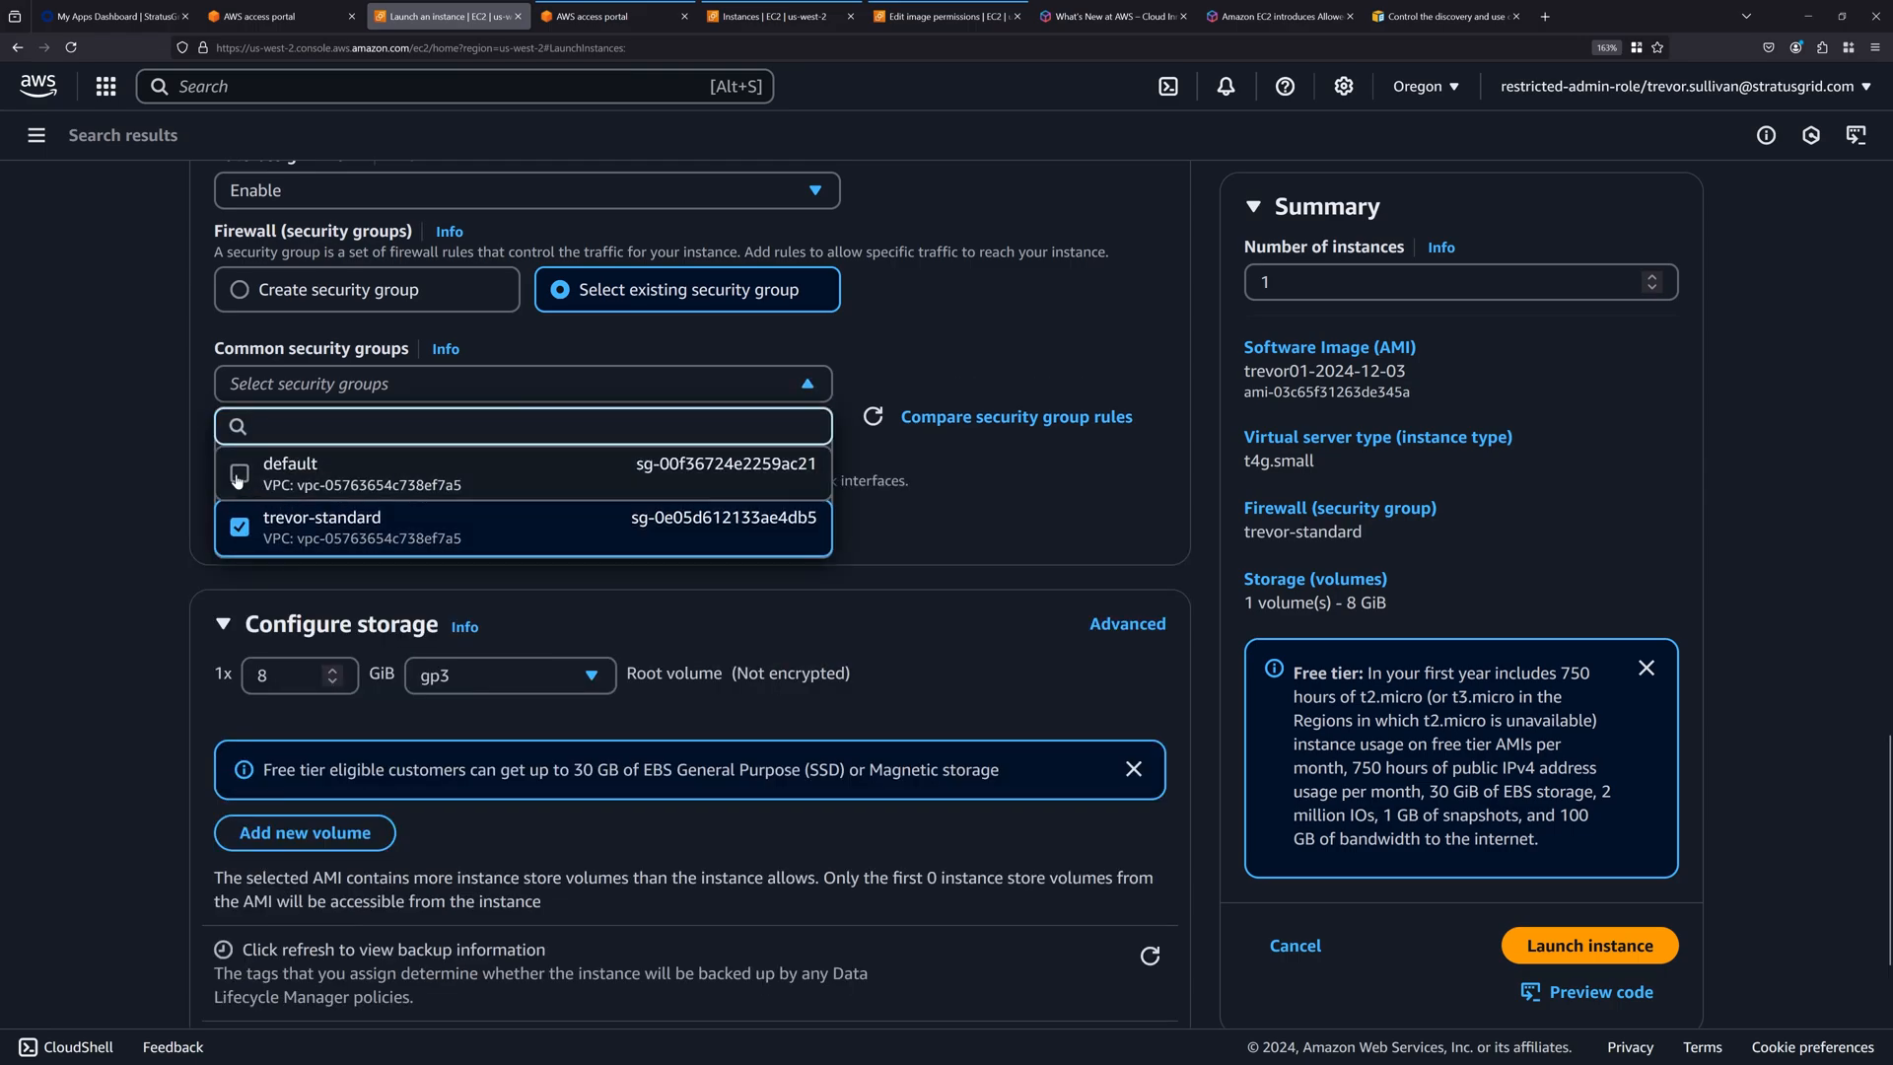
pyautogui.click(277, 474)
pyautogui.click(122, 501)
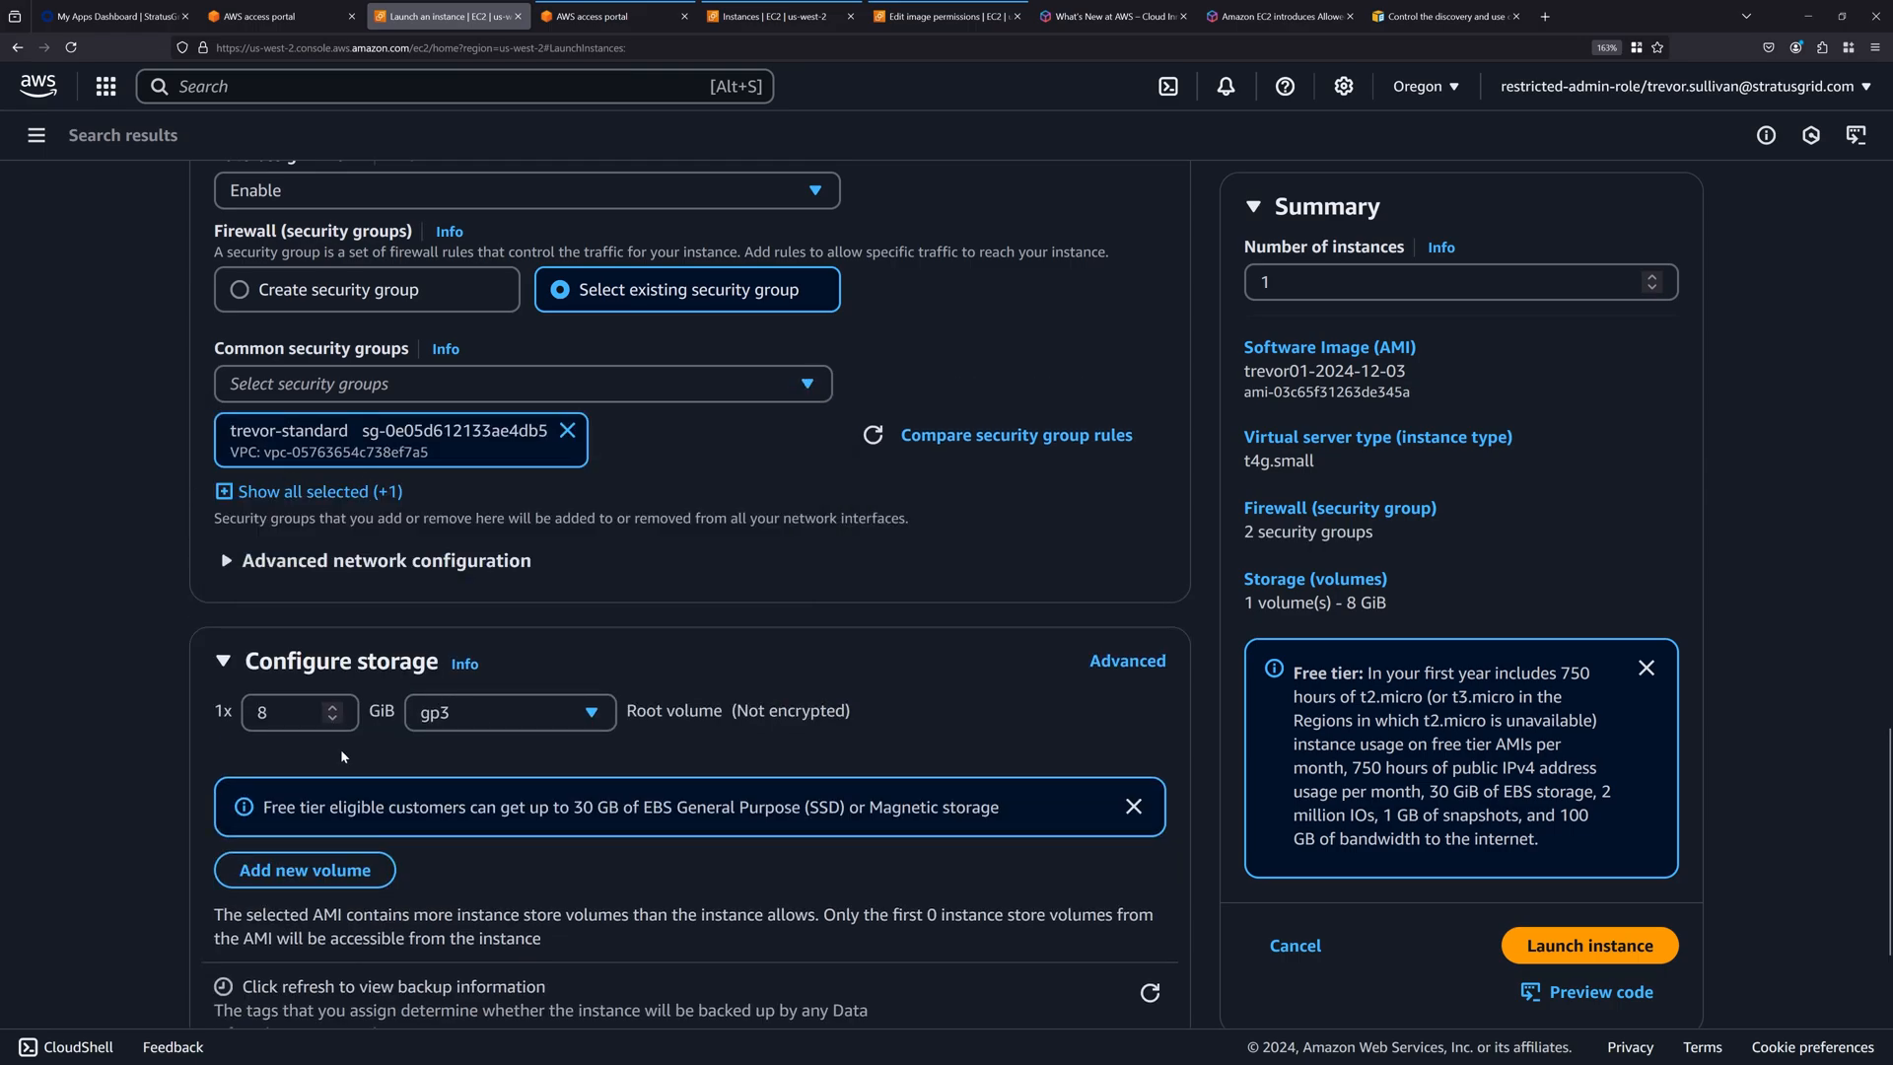
# Set the purchasing option to Spot instances with a One-time request type in the advanced details, and launch the instance.
pyautogui.scroll(-2, 340, 748)
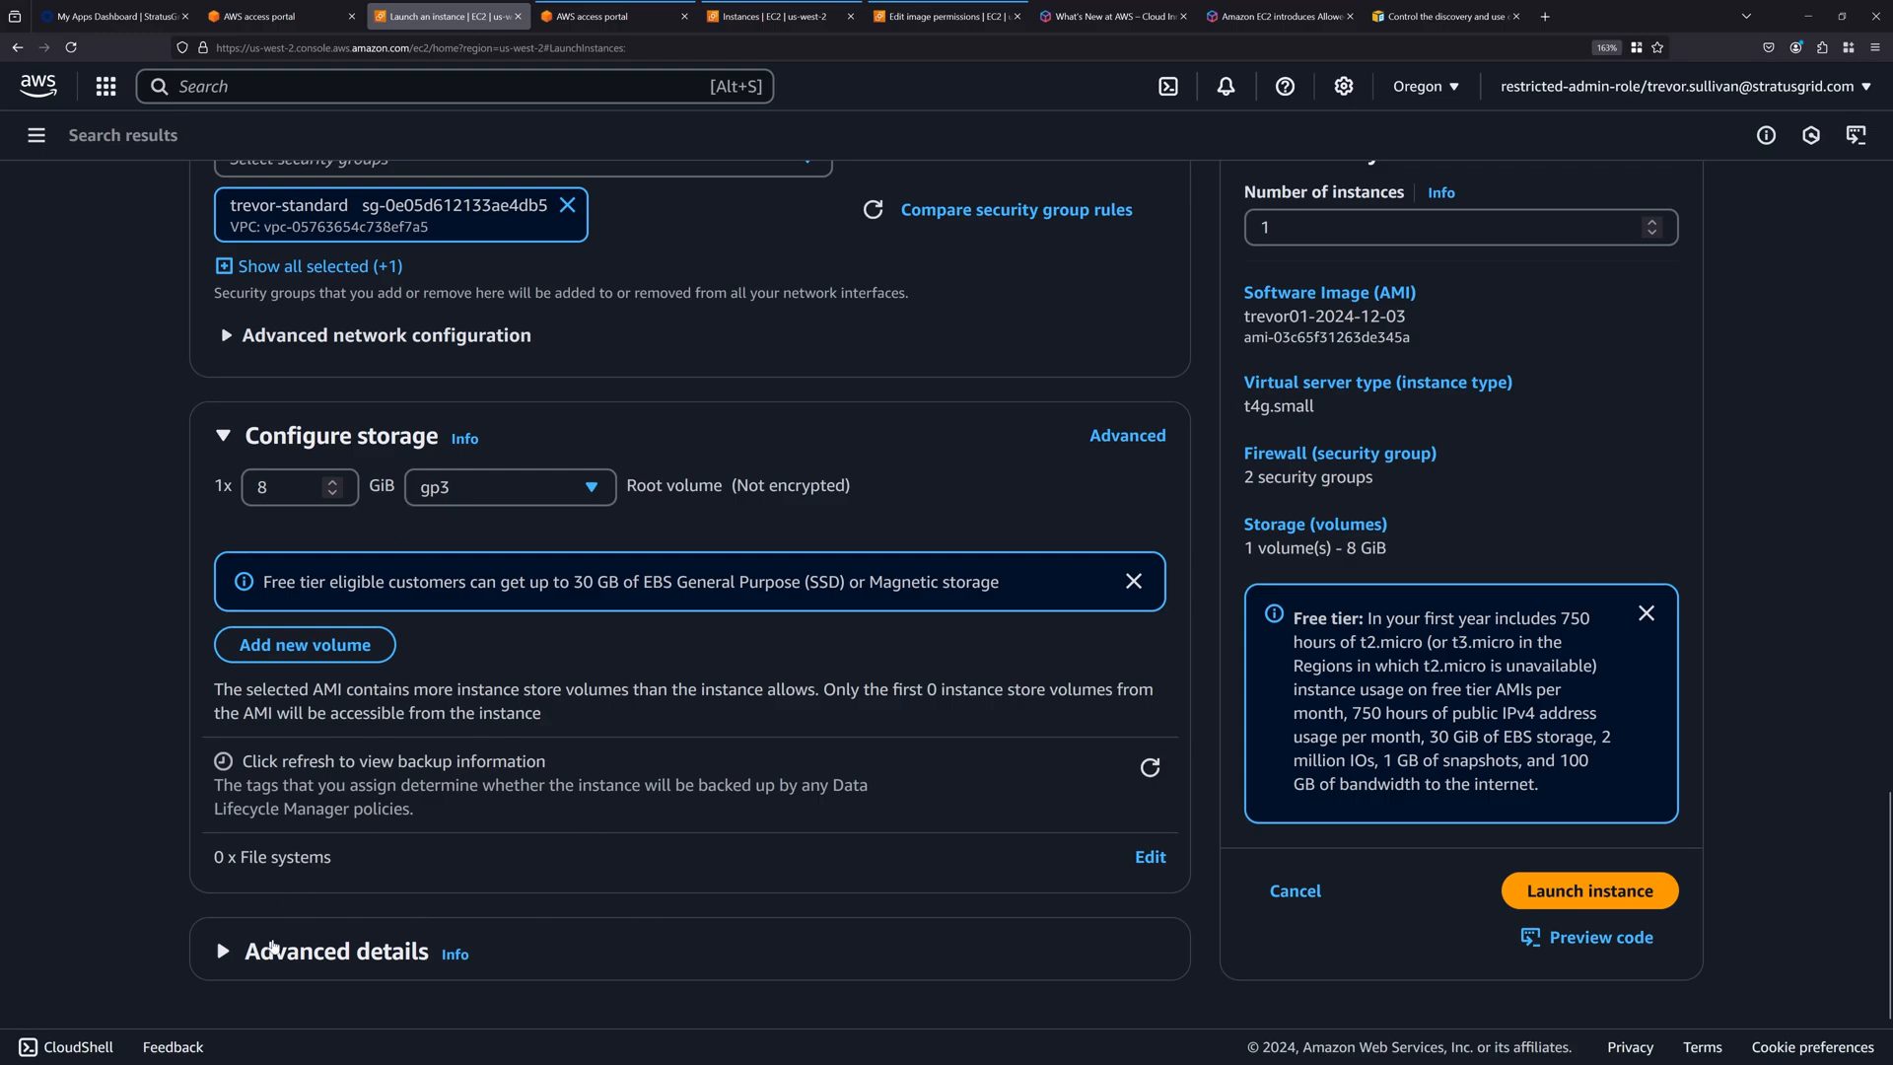
pyautogui.click(274, 949)
pyautogui.scroll(-4, 274, 563)
pyautogui.scroll(-14, 275, 563)
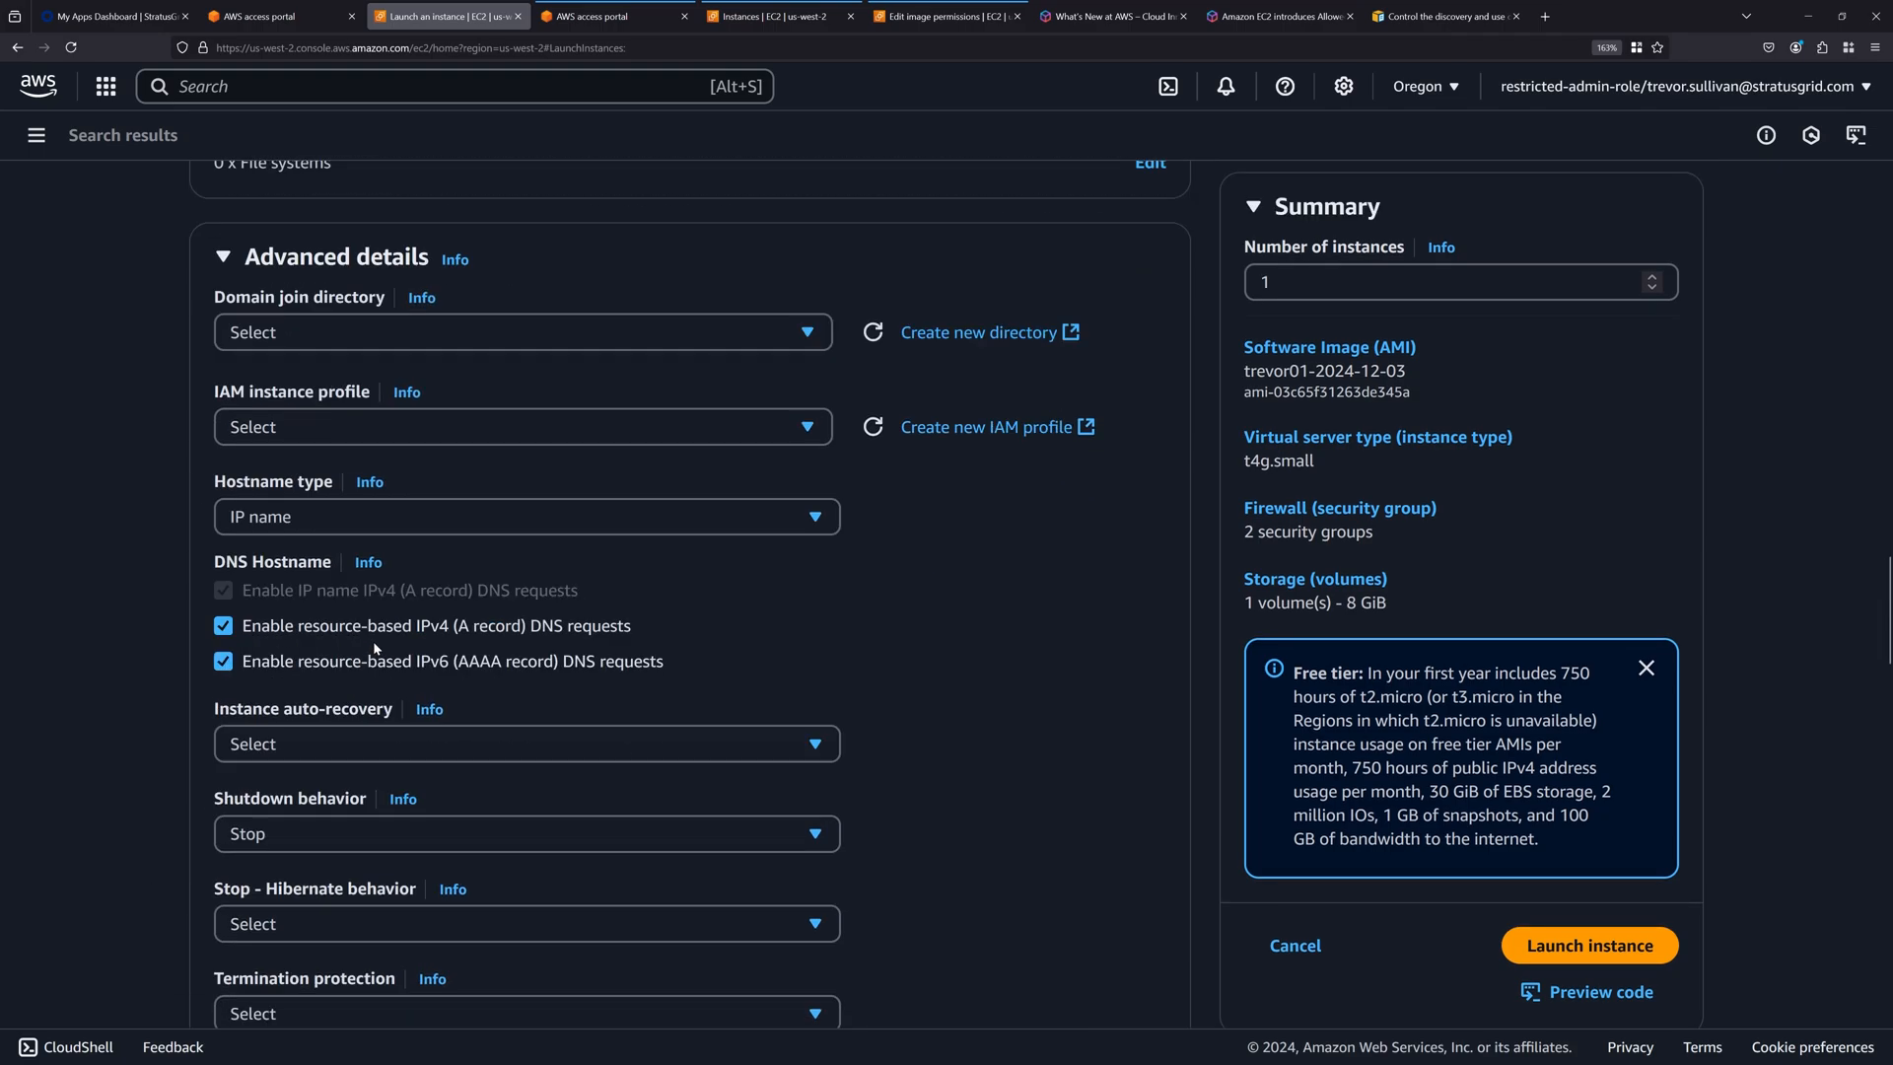
pyautogui.scroll(-4, 274, 641)
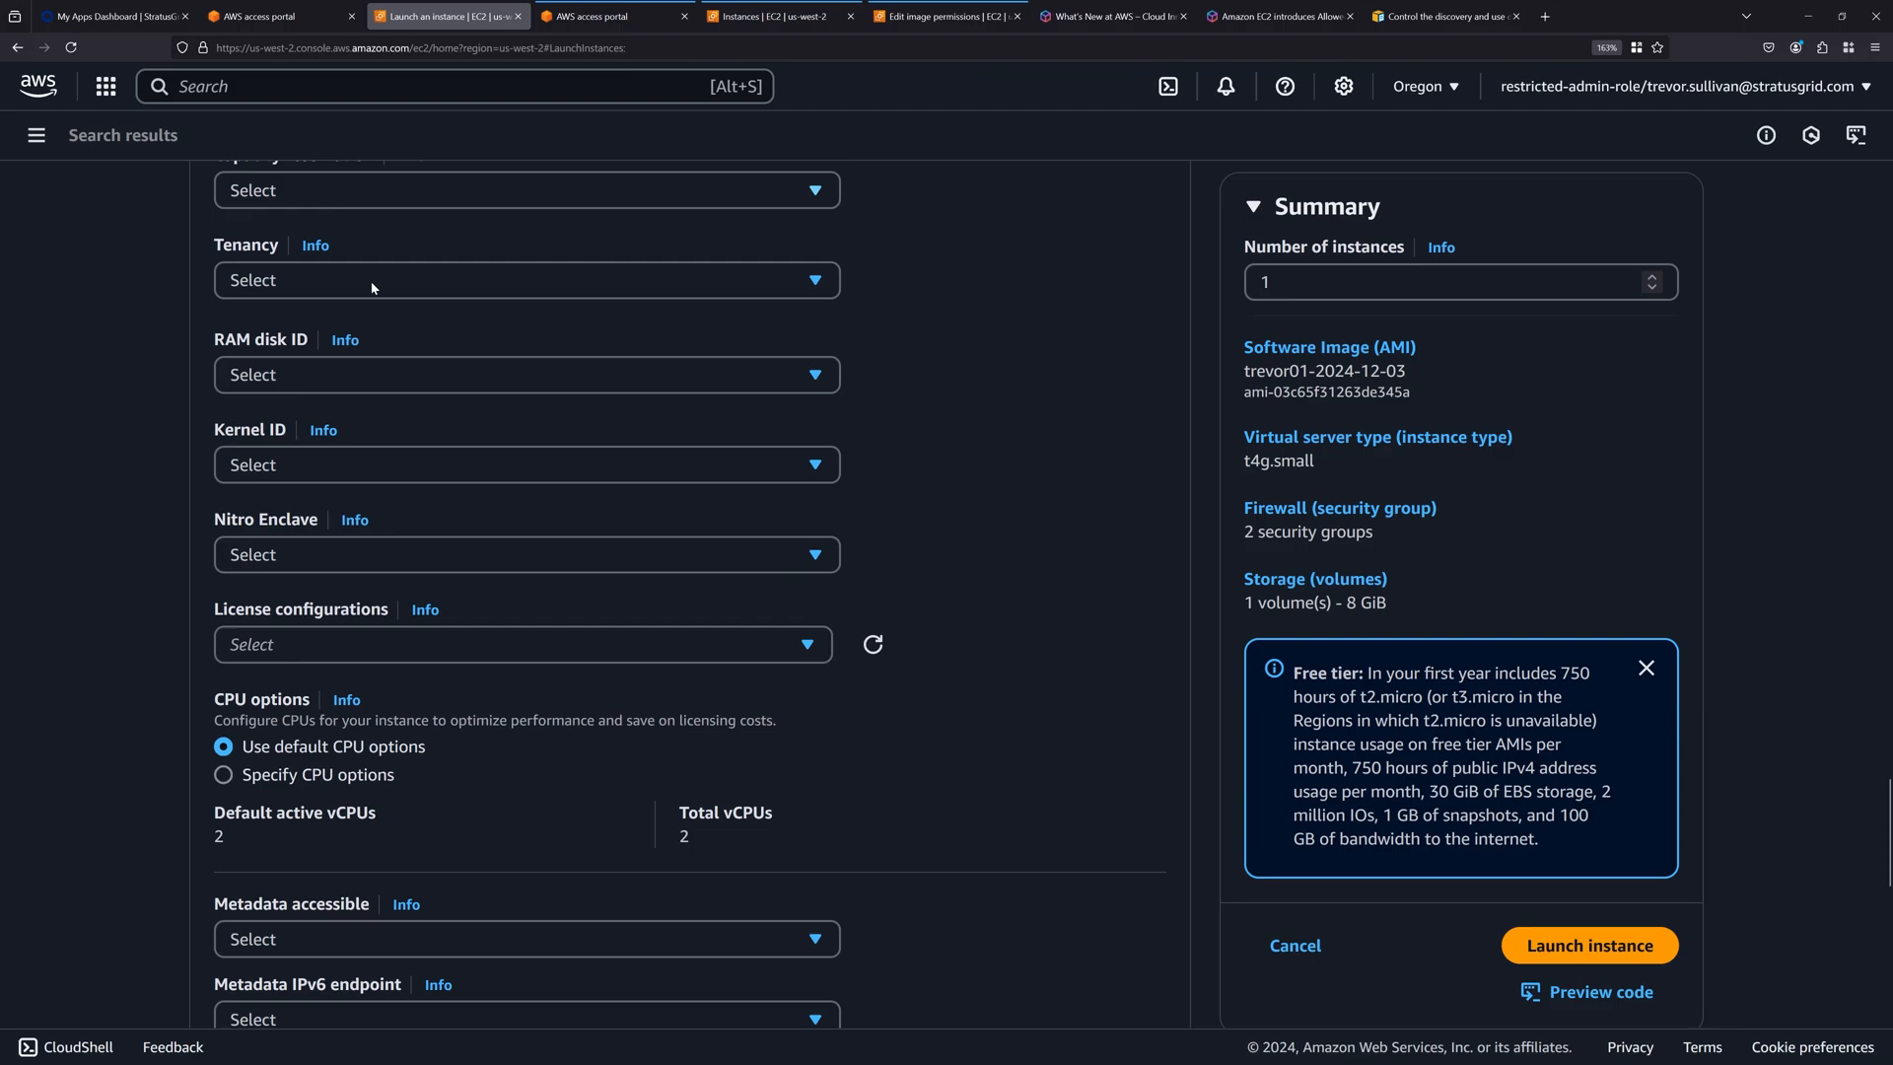
pyautogui.scroll(-4, 309, 509)
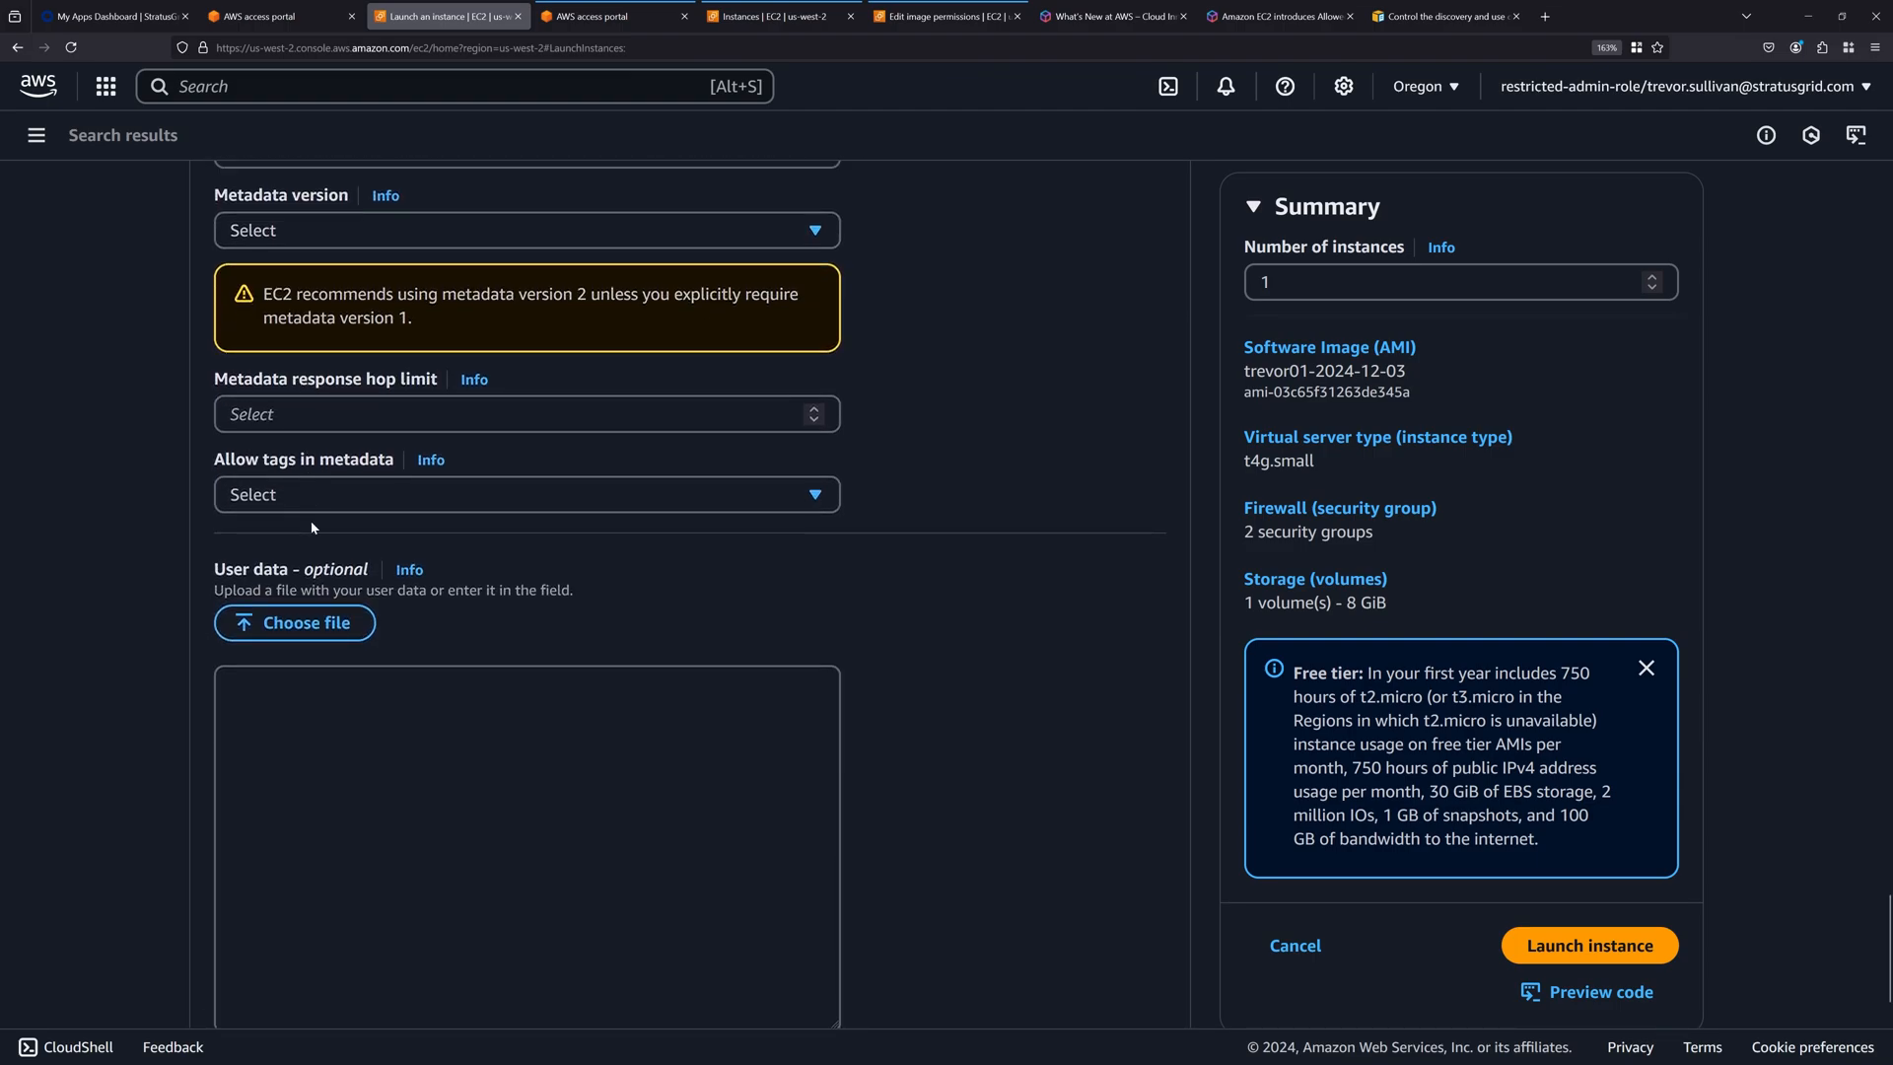
pyautogui.scroll(11, 300, 523)
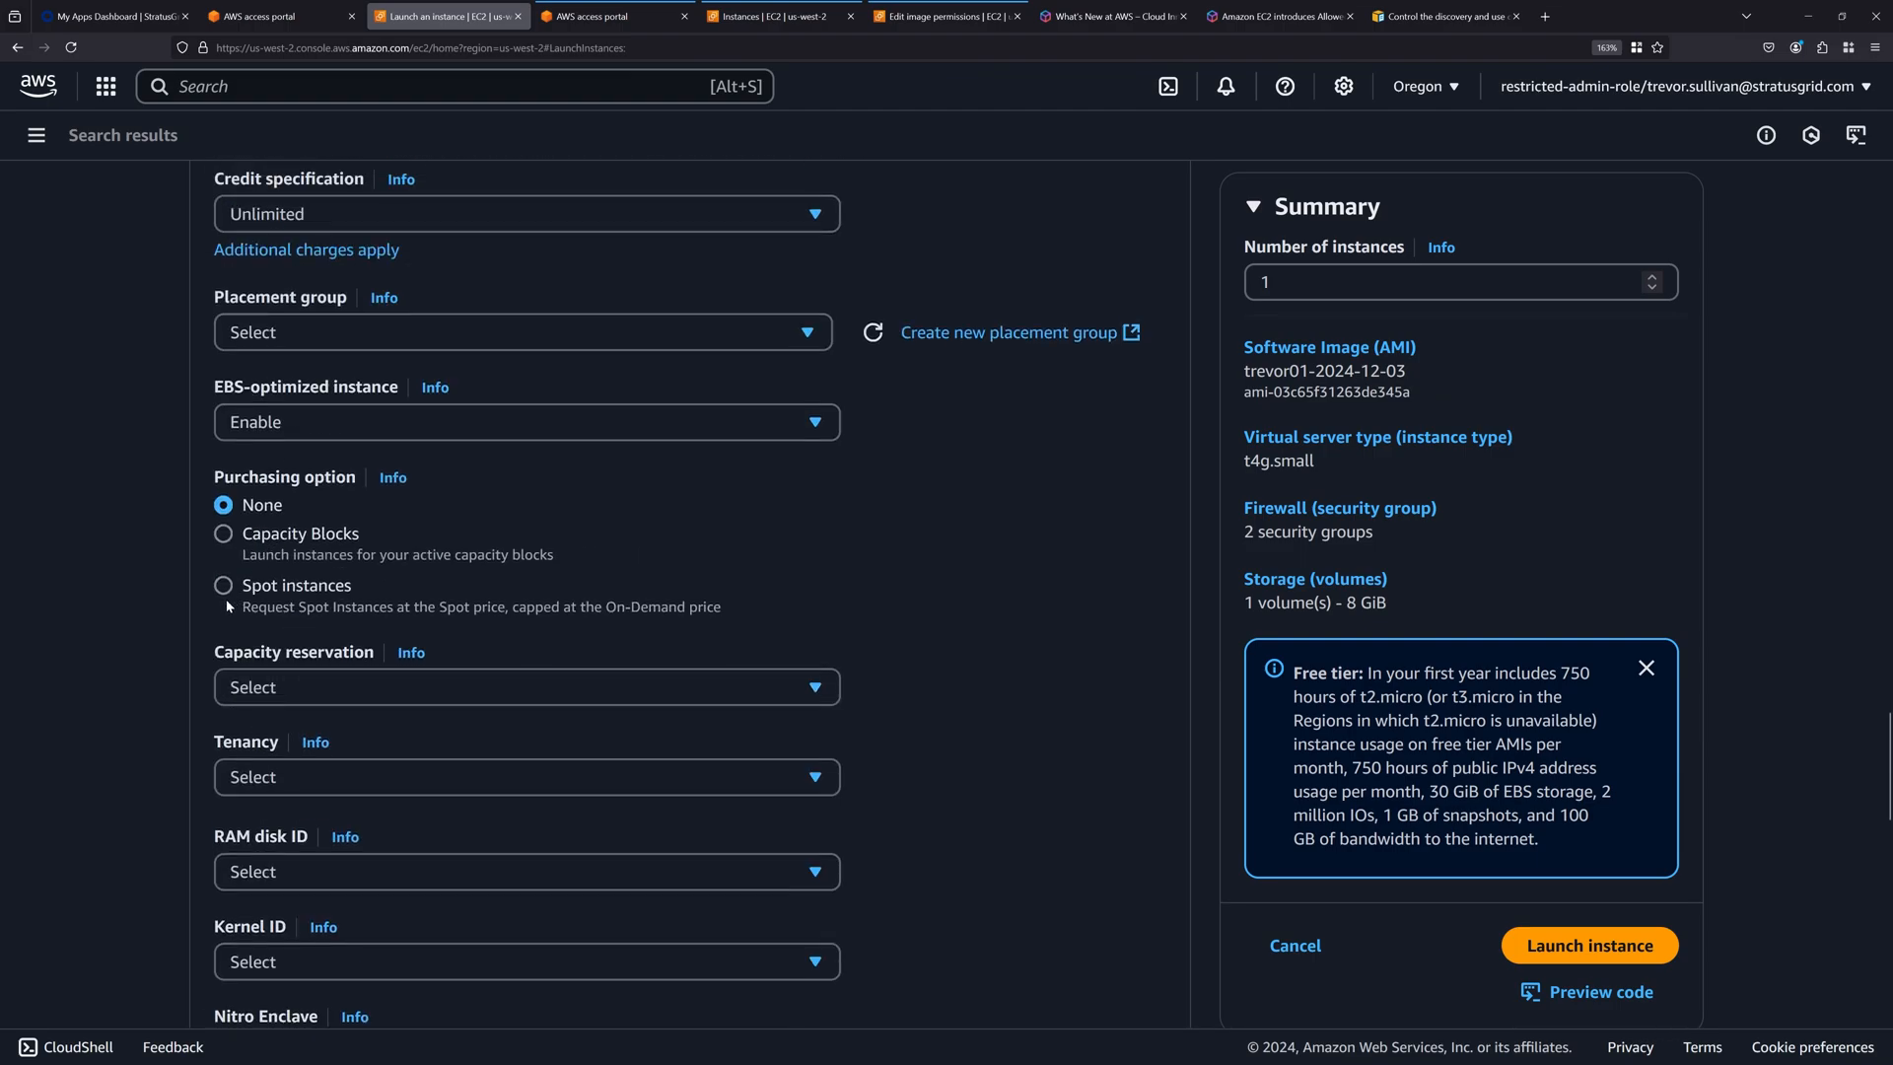
pyautogui.click(224, 586)
pyautogui.click(315, 648)
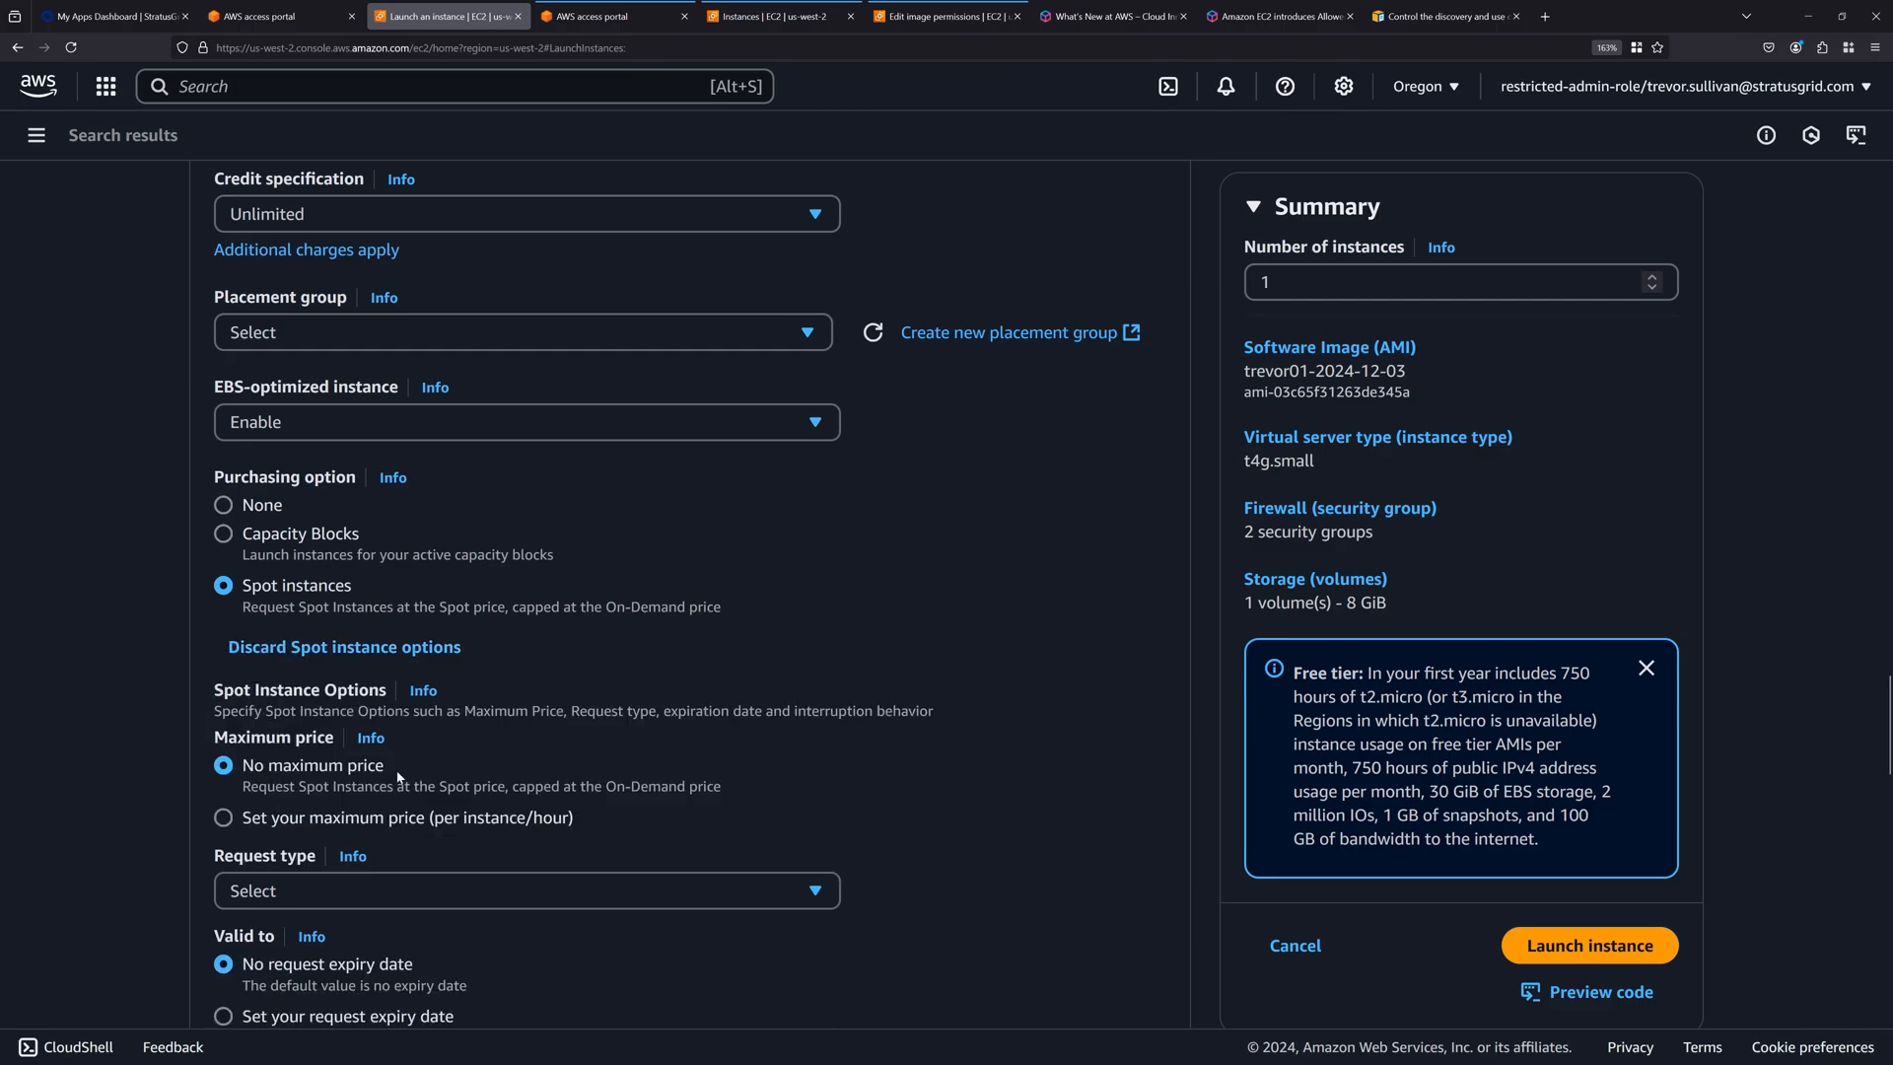
pyautogui.click(316, 886)
pyautogui.click(271, 809)
pyautogui.scroll(-4, 142, 737)
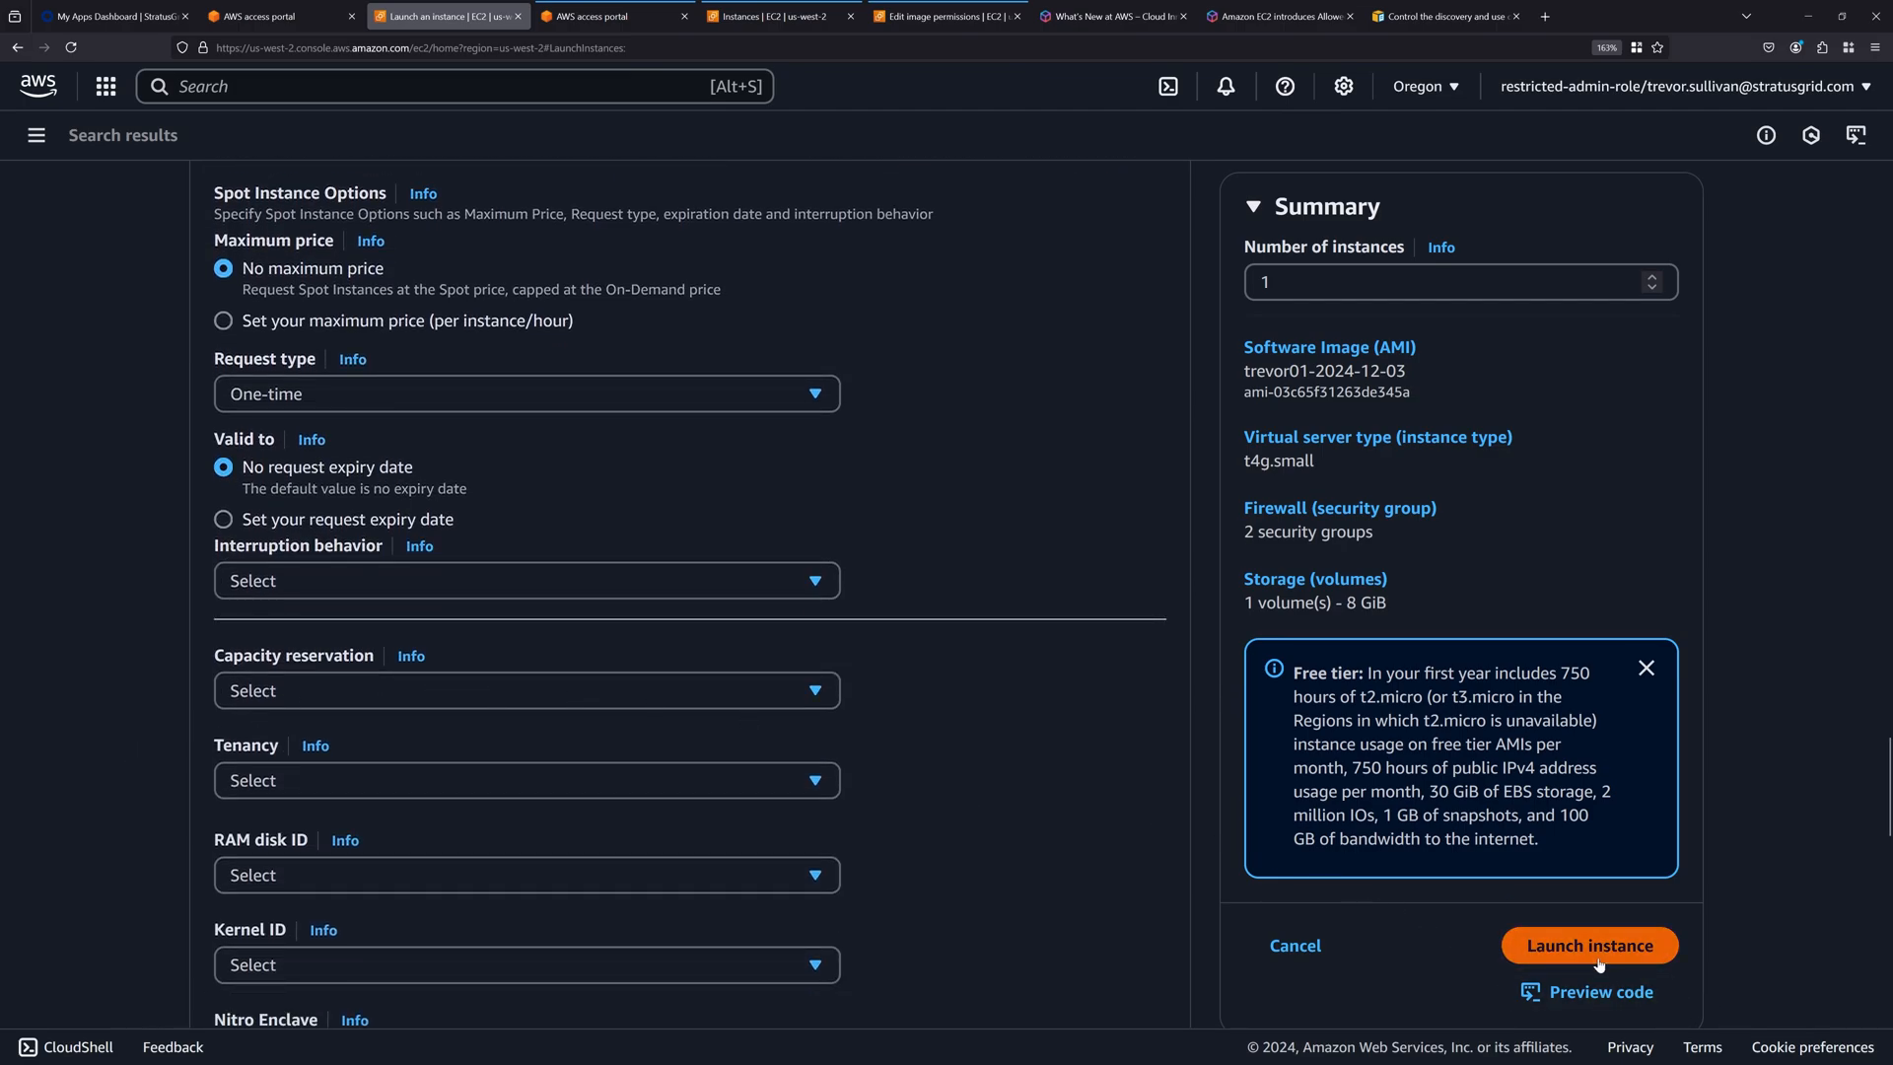
pyautogui.click(1543, 948)
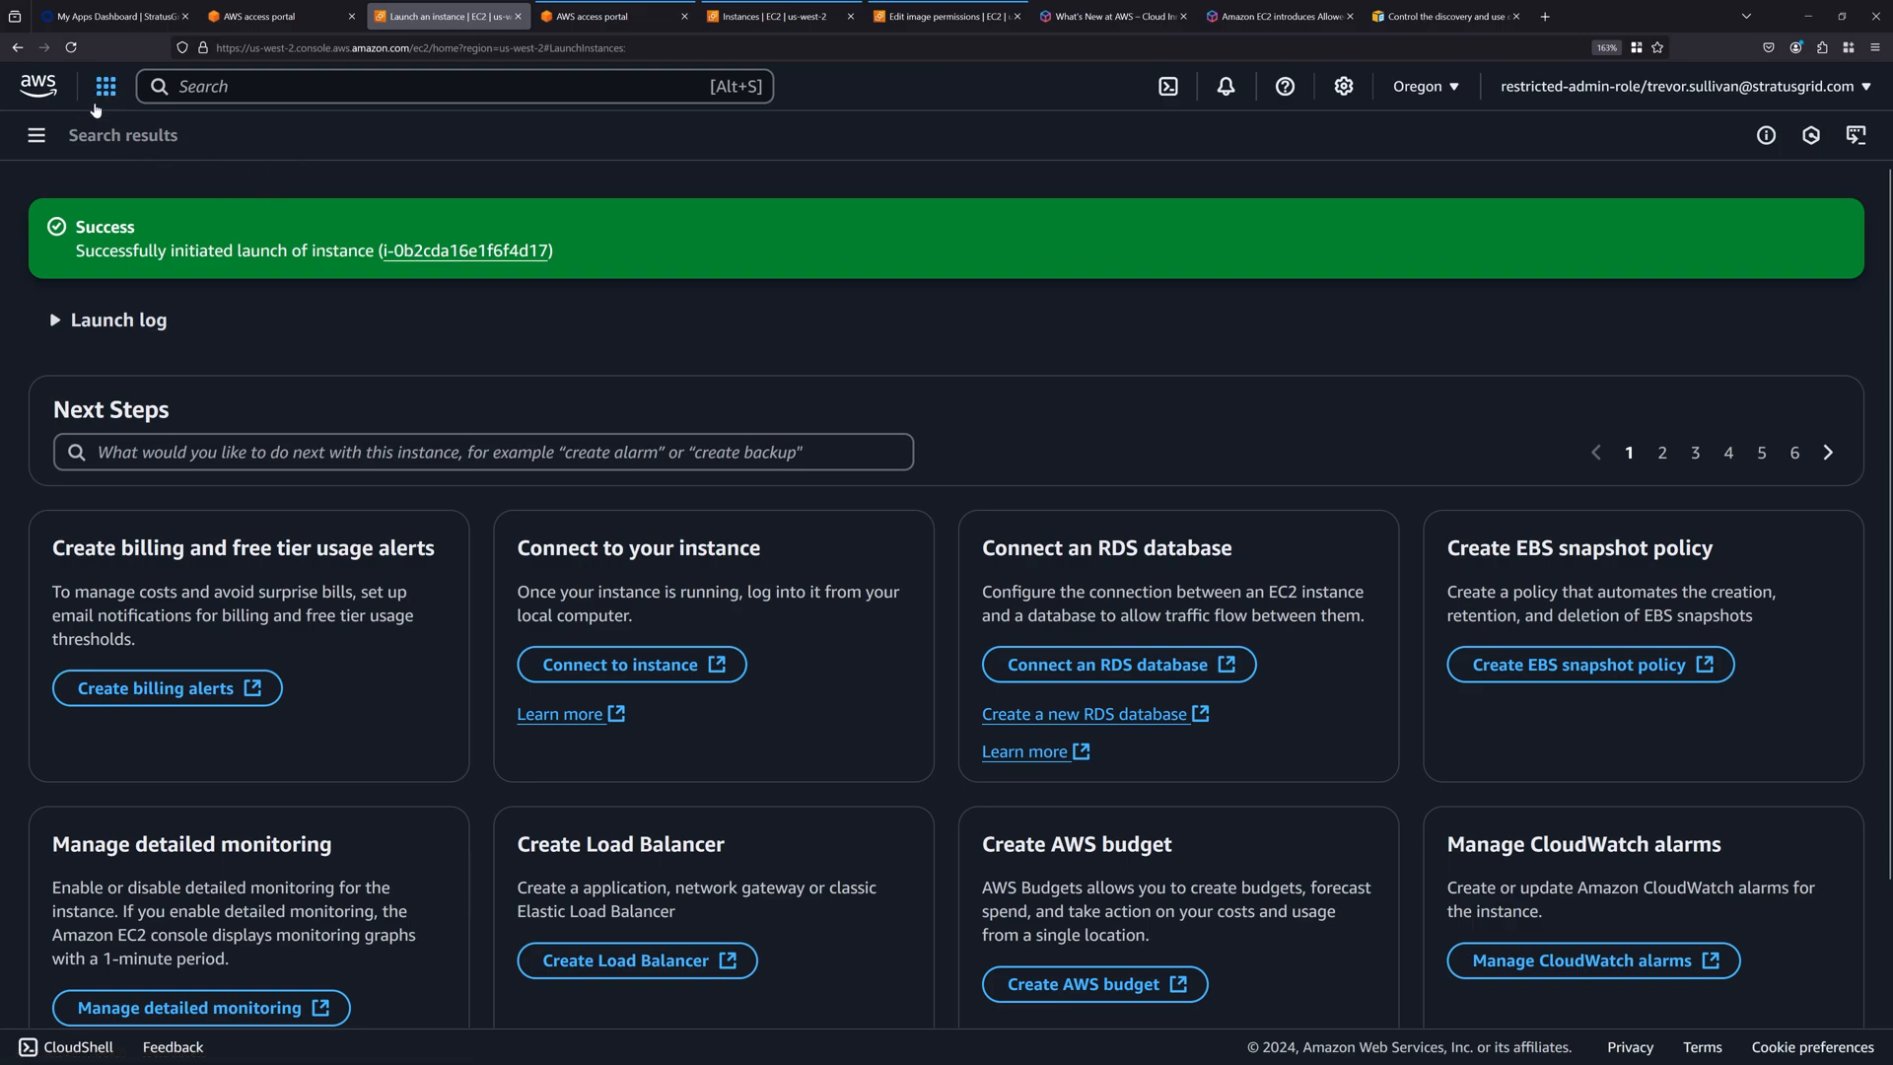
# Go to the EC2 Instances list in the restricted account.
pyautogui.click(100, 97)
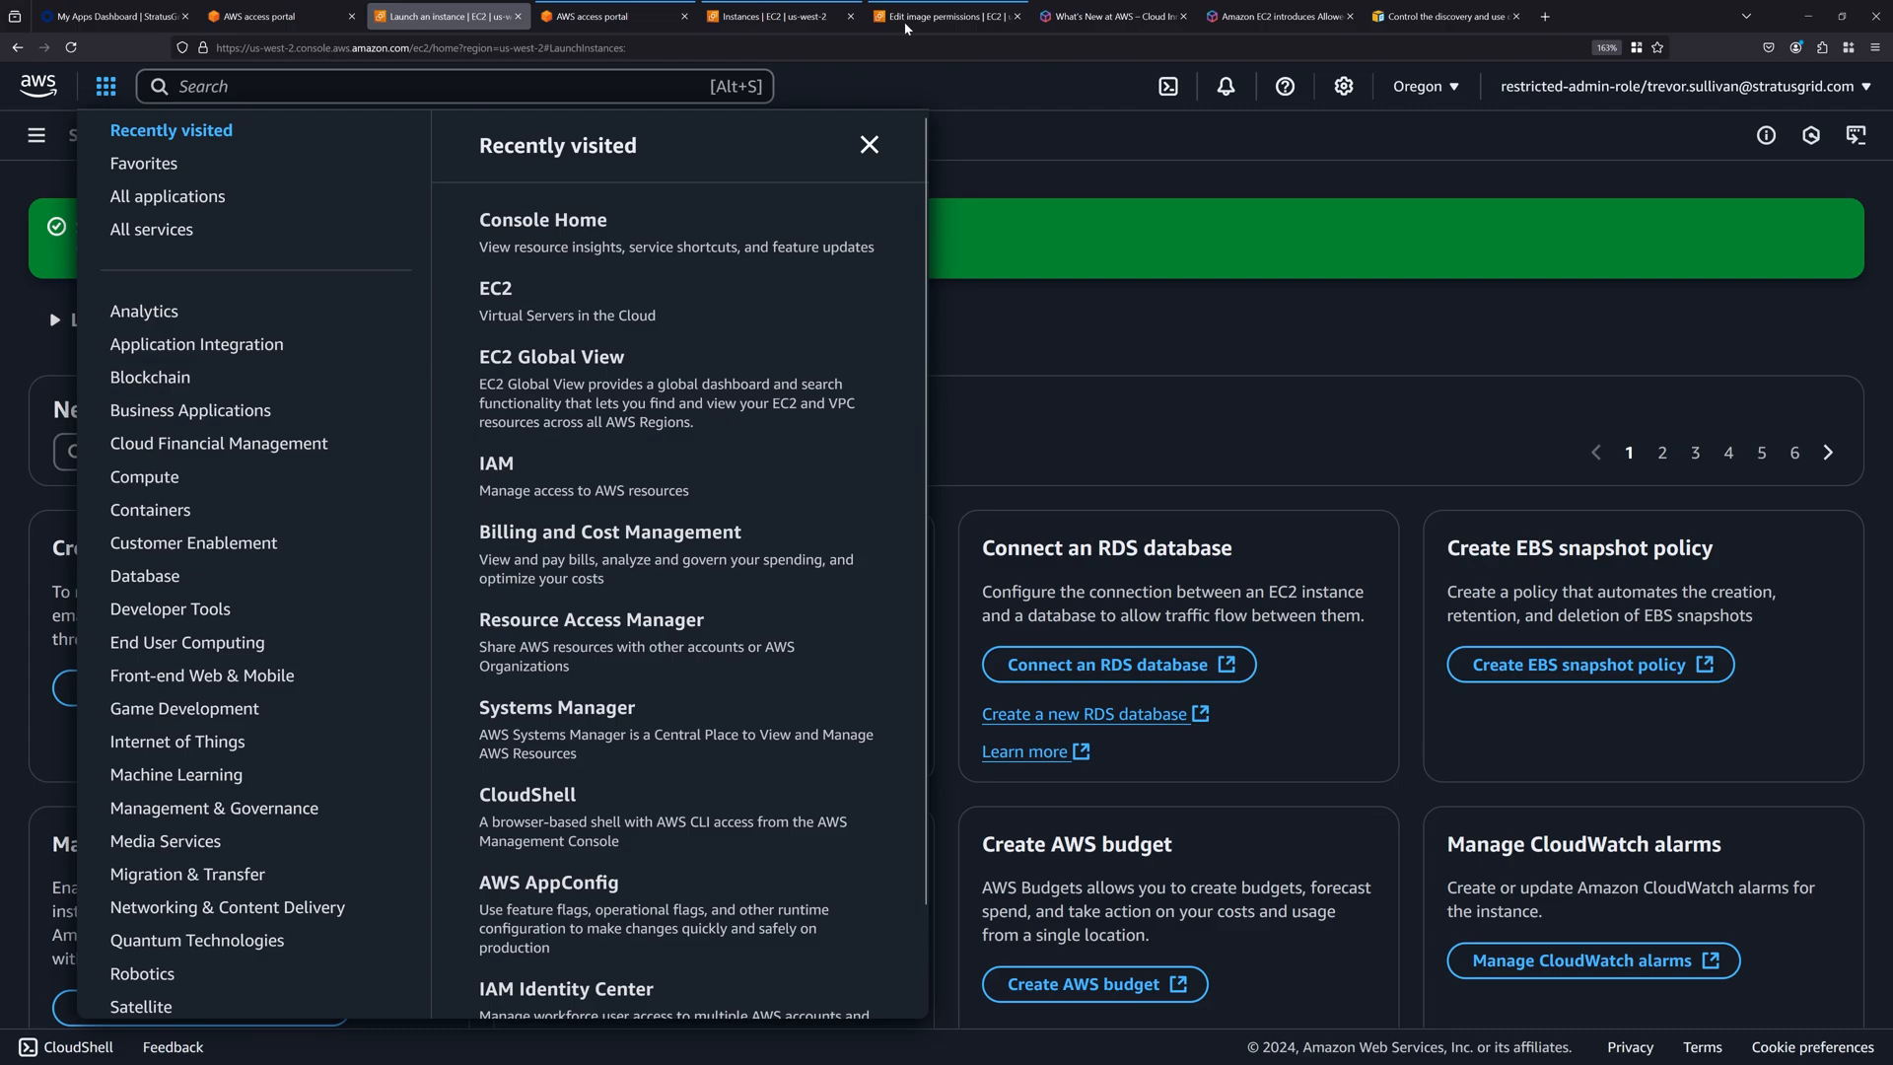
pyautogui.click(1115, 120)
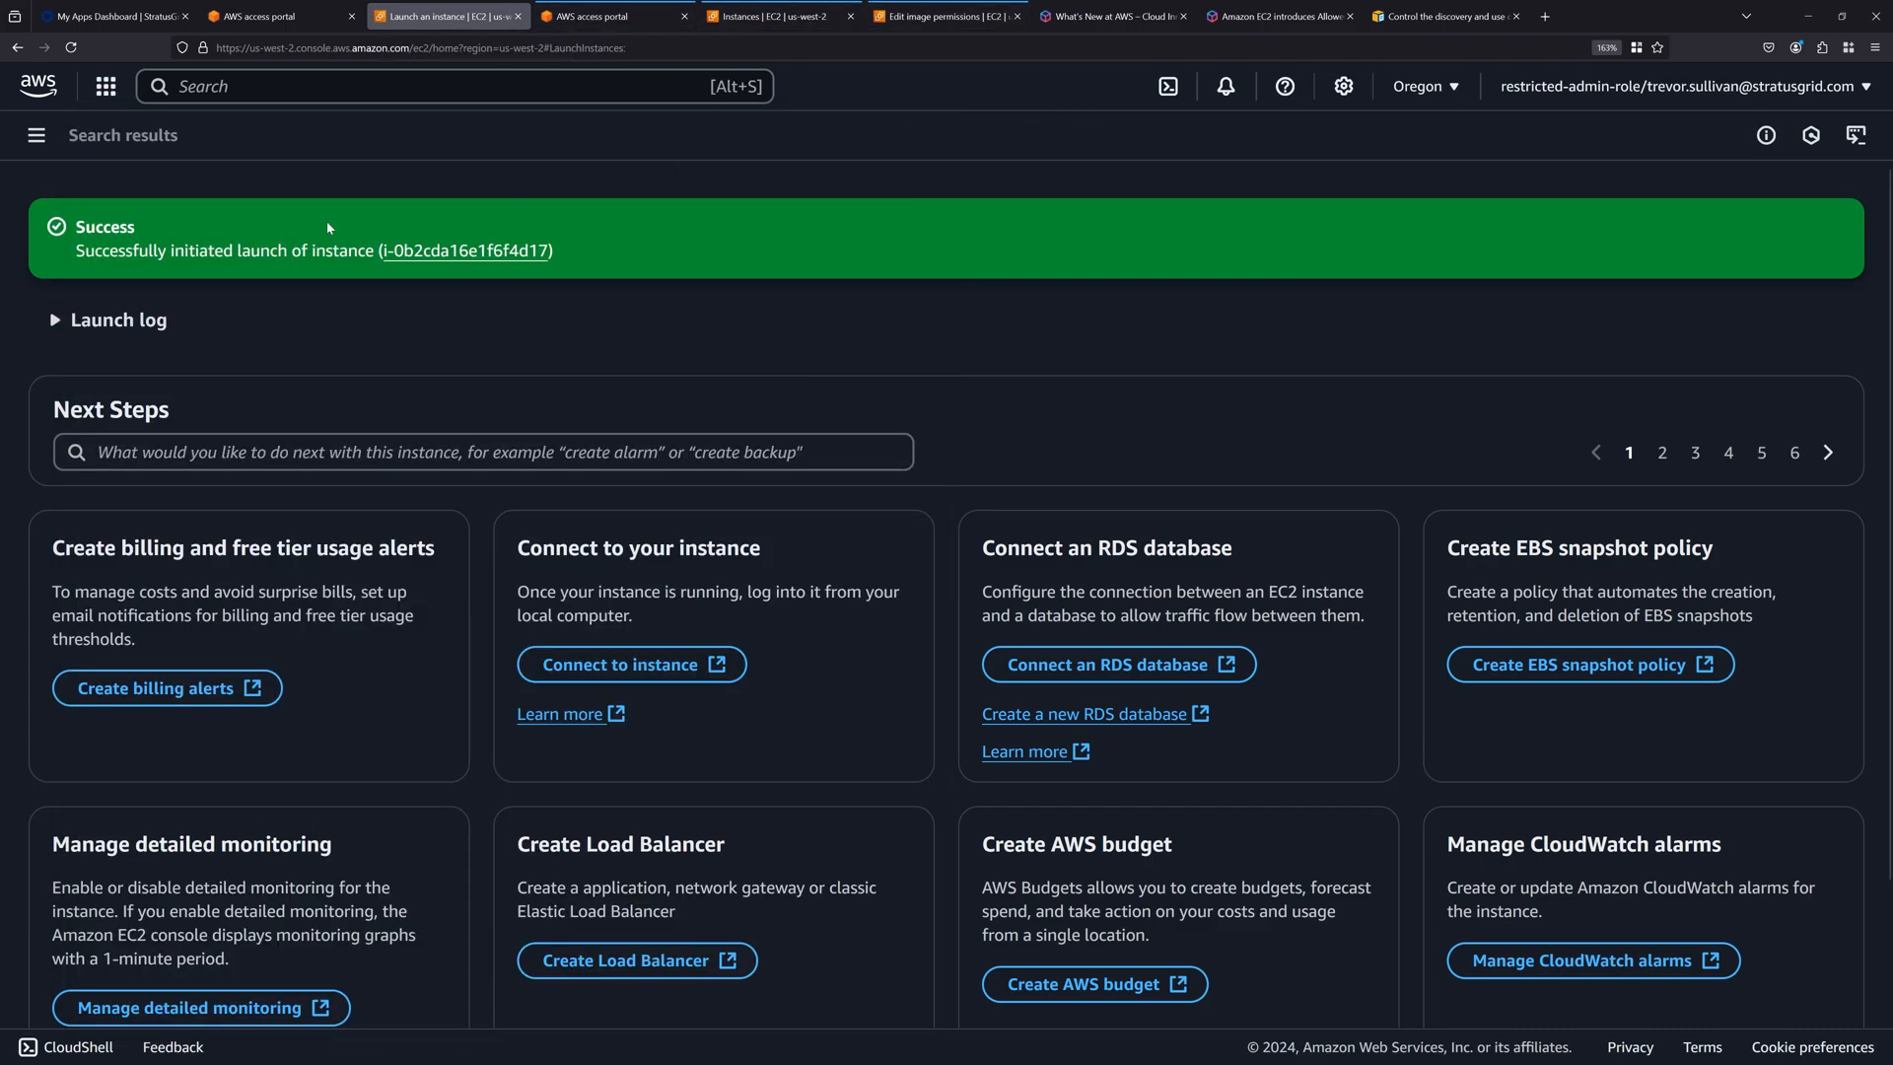
pyautogui.click(36, 138)
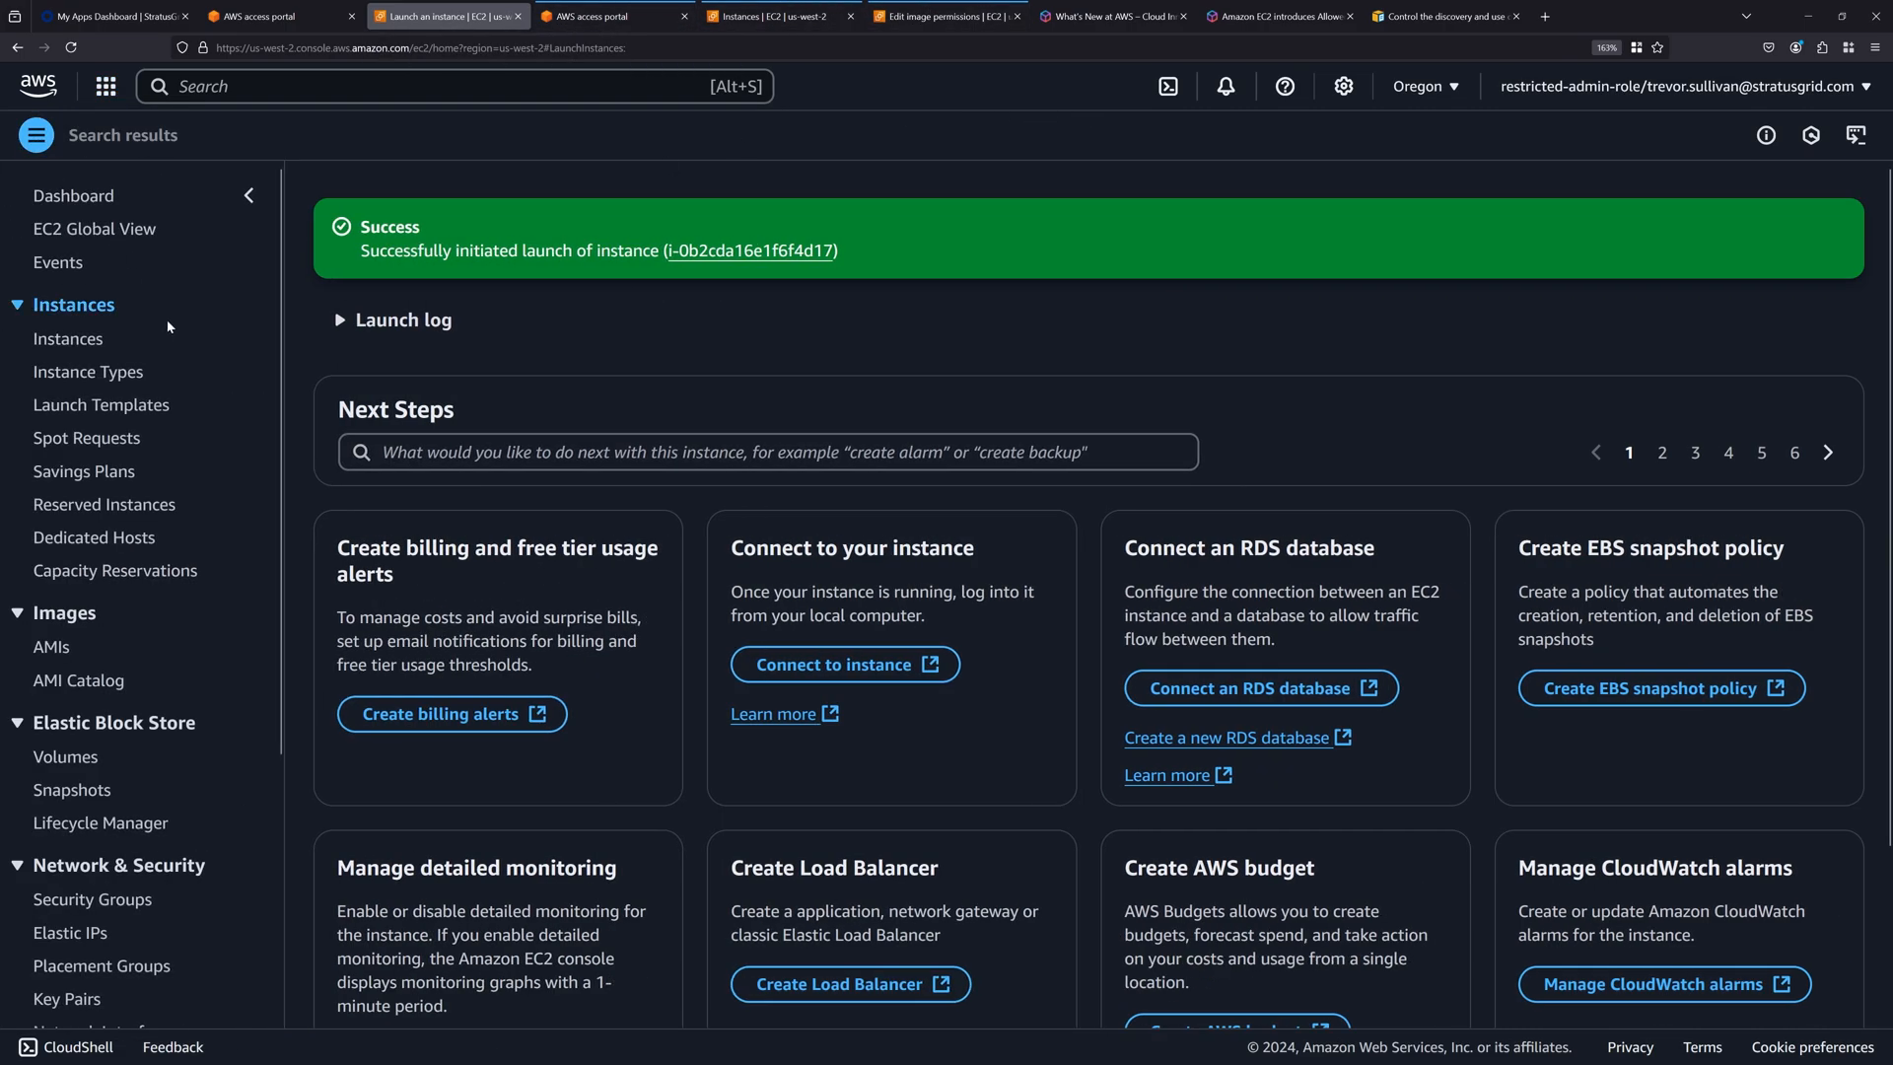
pyautogui.click(69, 338)
# Start another instance launch and browse the Community AMIs in the full catalog.
pyautogui.click(1699, 190)
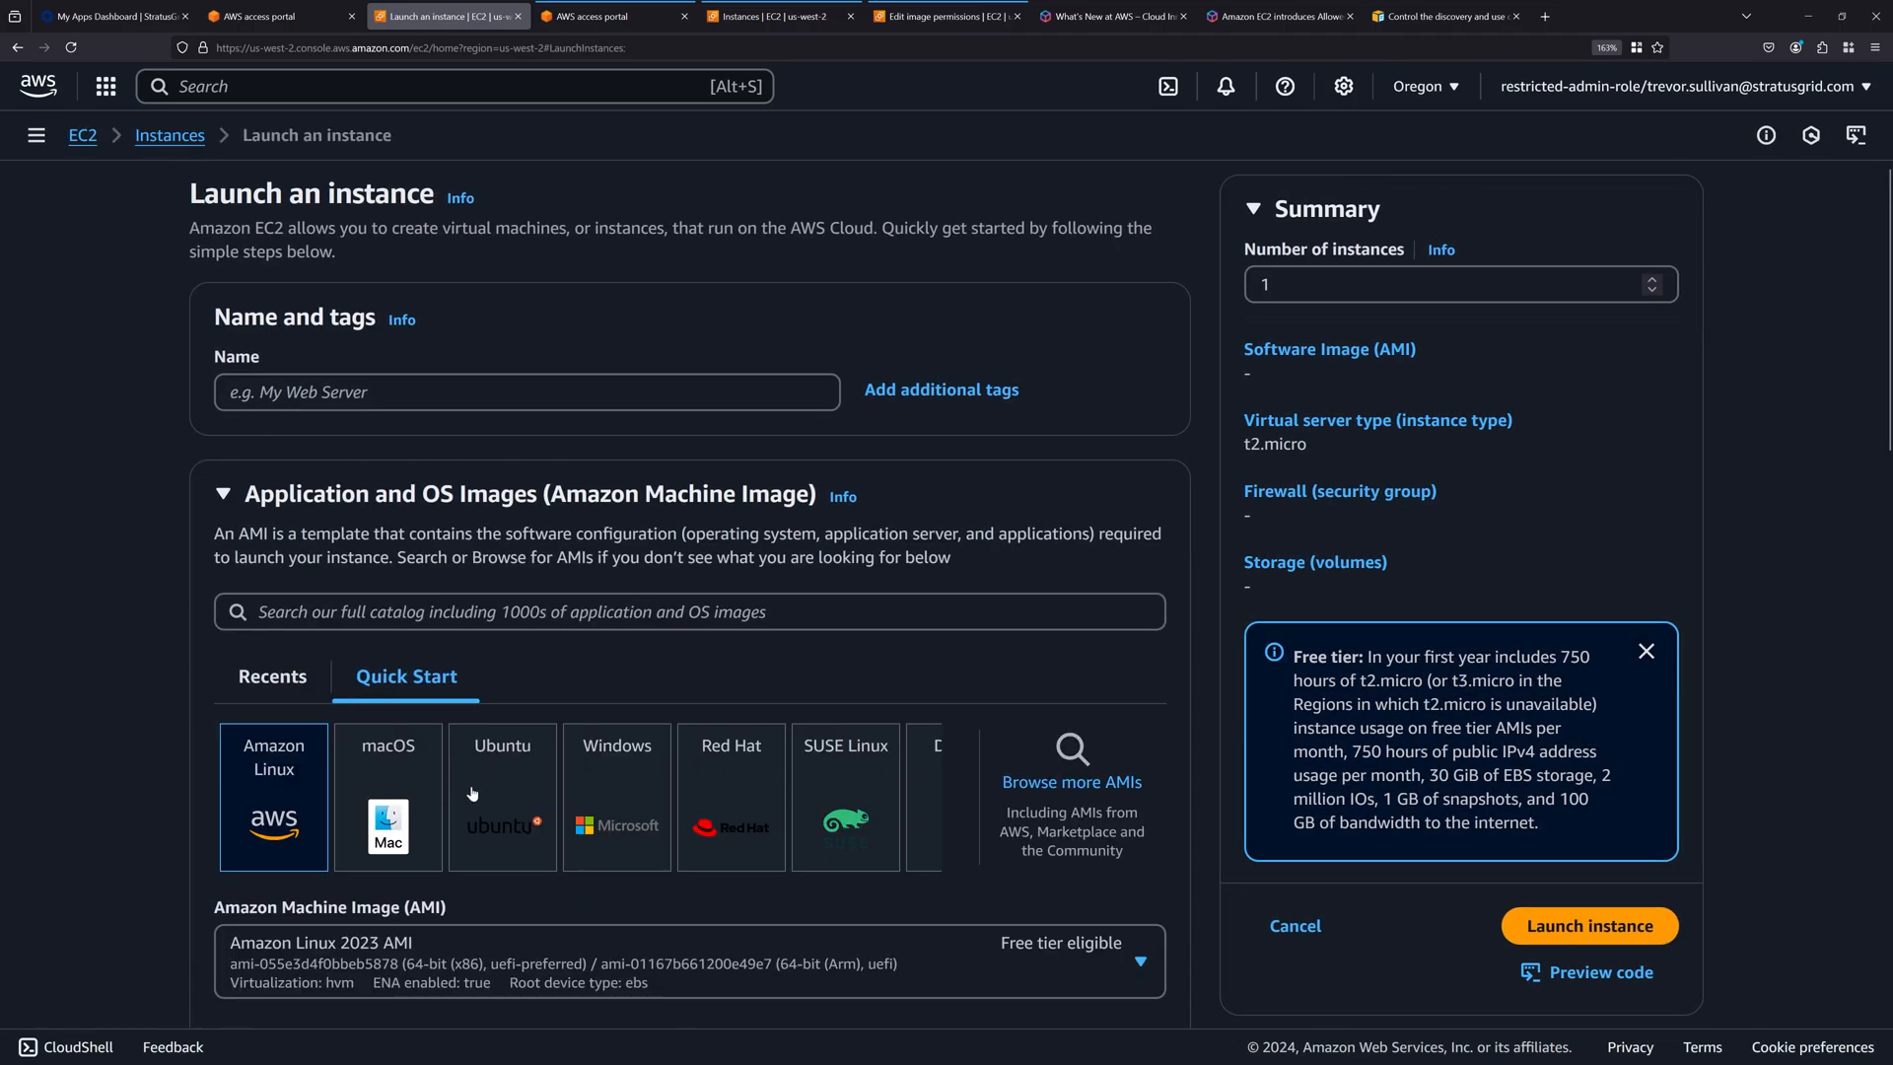
pyautogui.click(1062, 784)
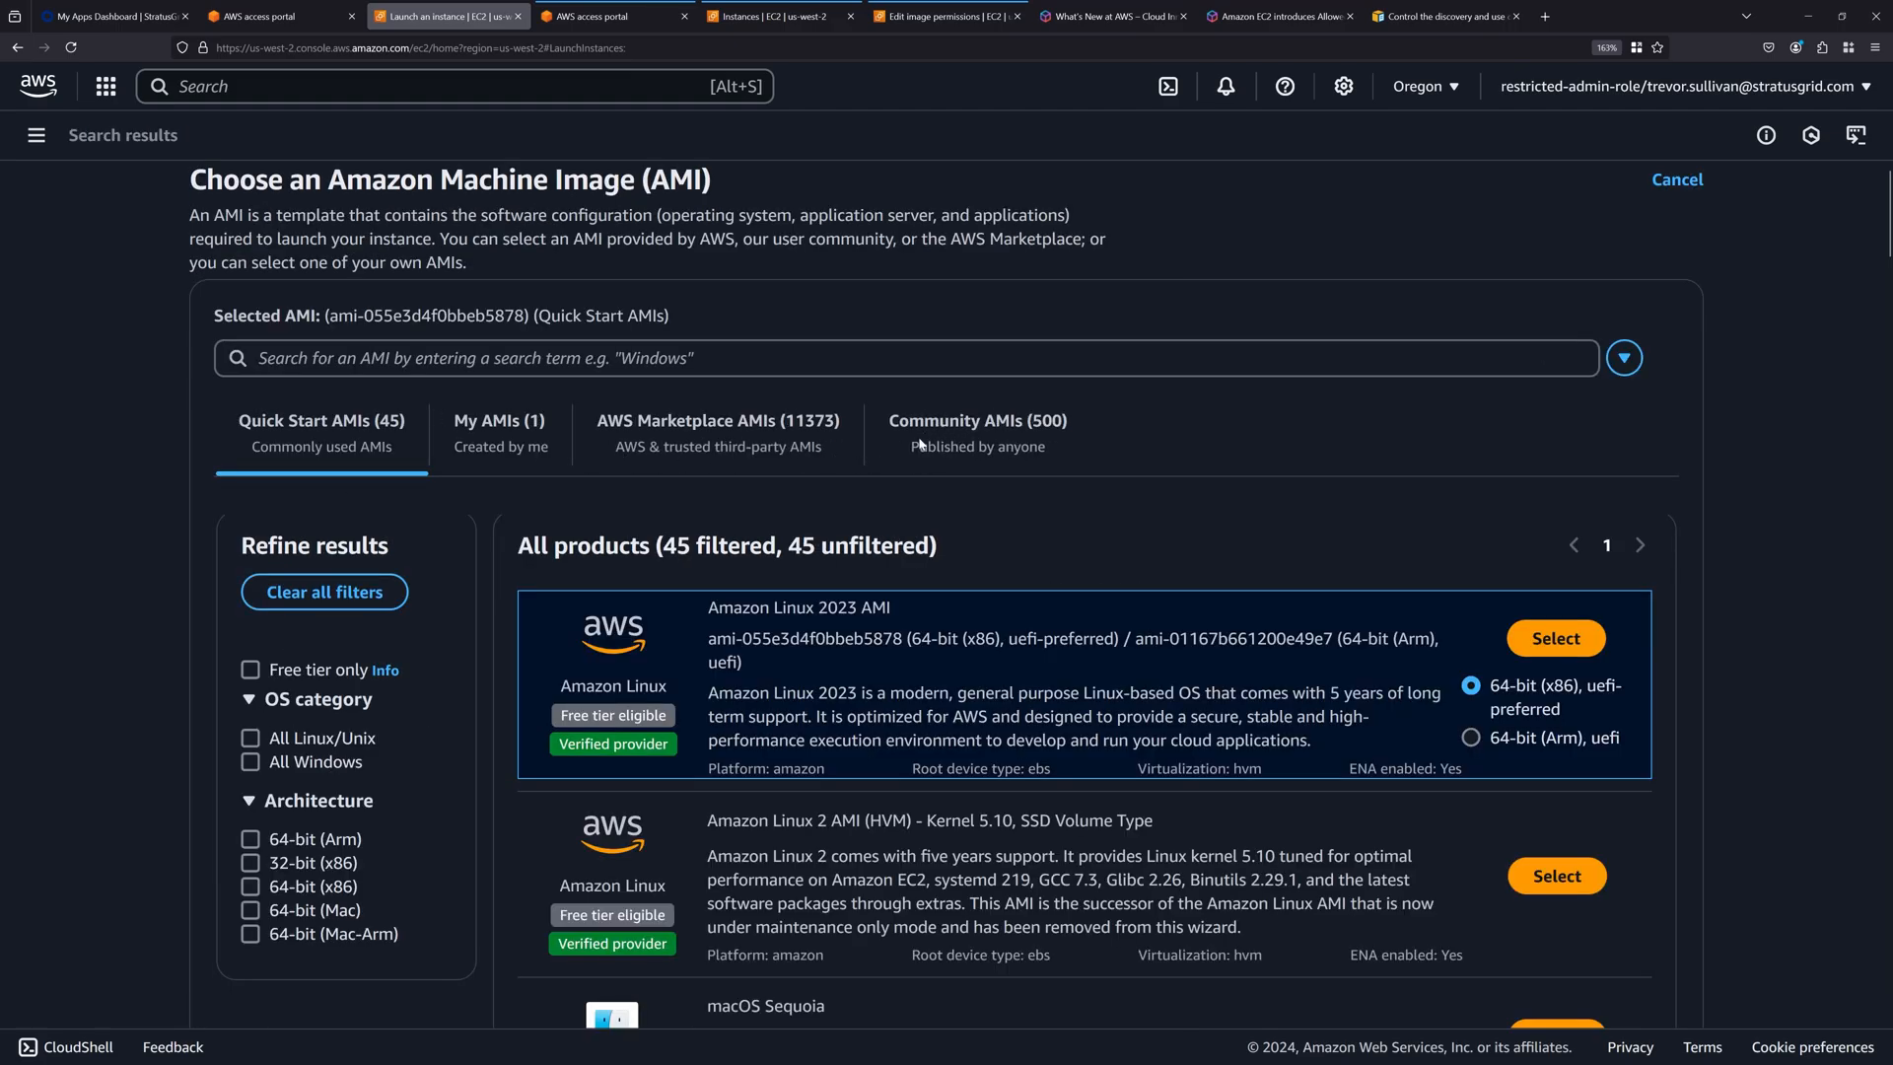
pyautogui.click(931, 433)
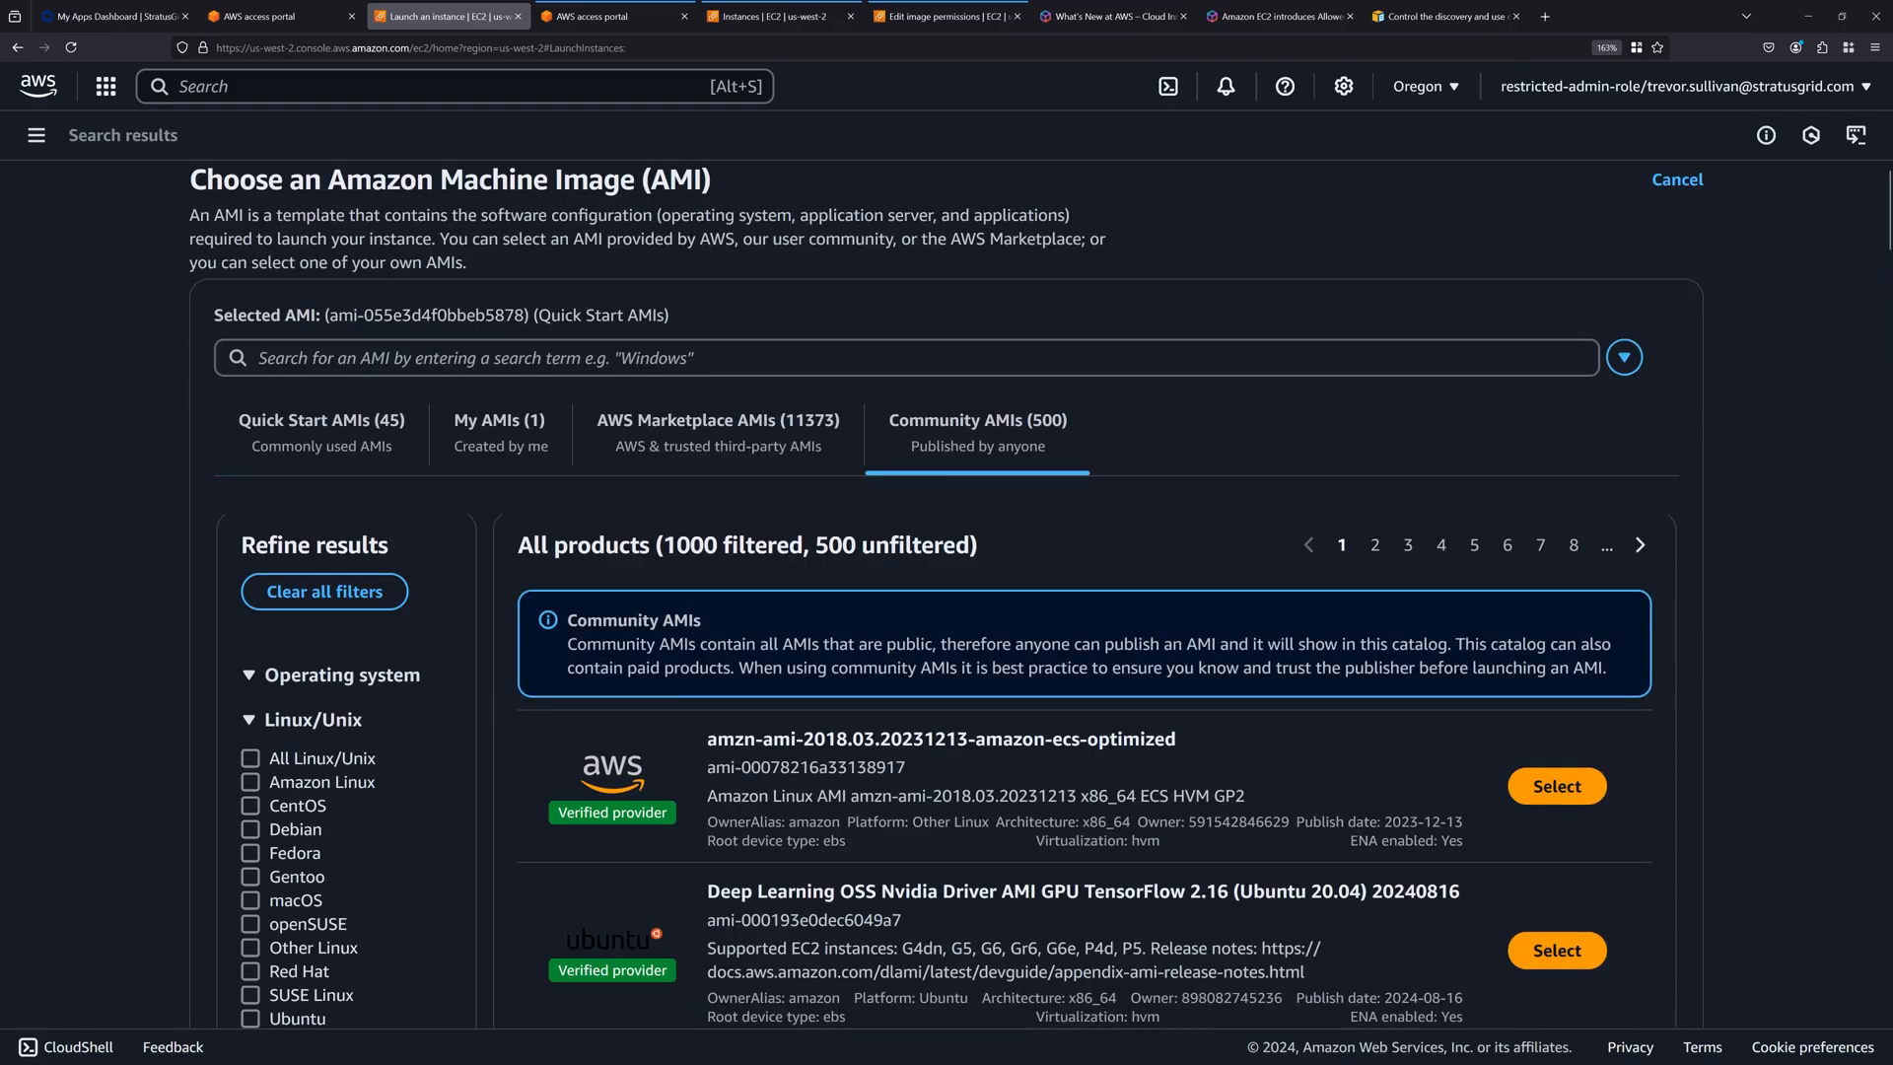
# Look through the list of Community AMIs available for launch in the restricted account.
pyautogui.scroll(-15, 887, 680)
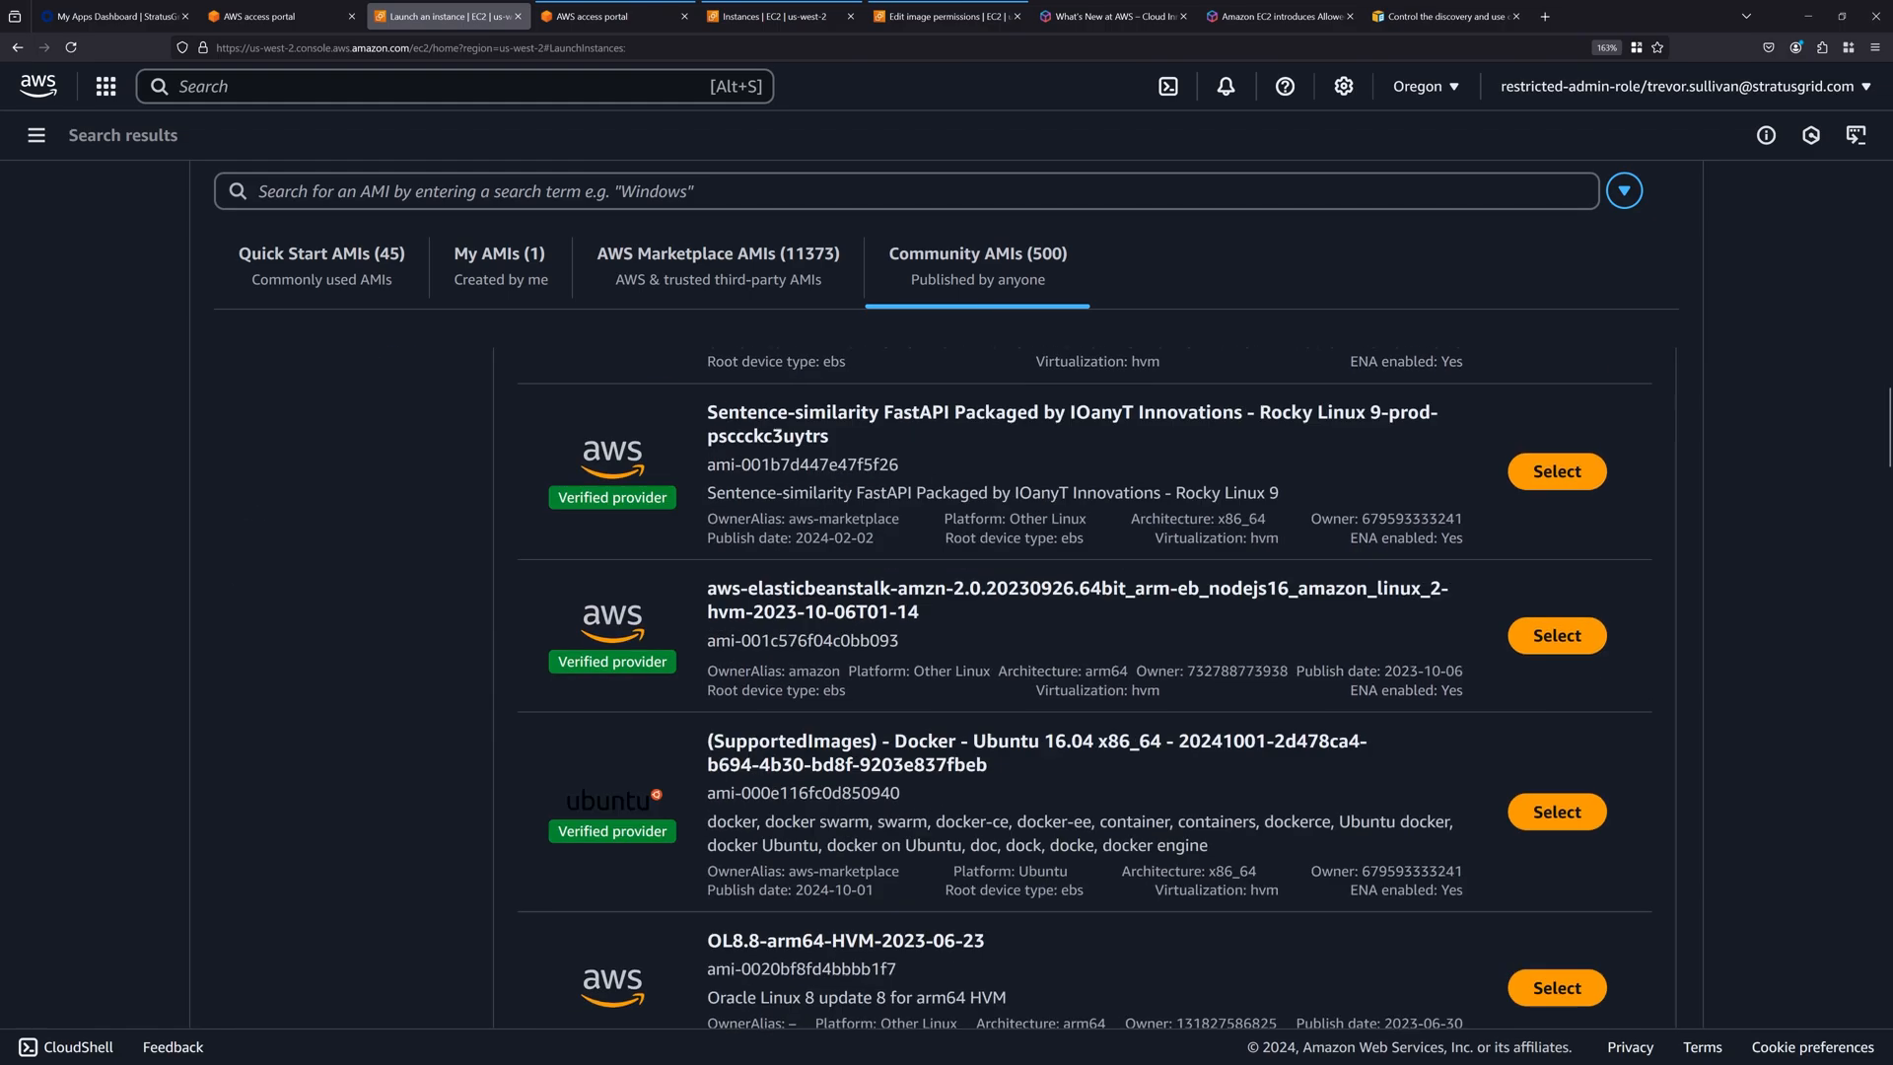
pyautogui.scroll(-15, 929, 659)
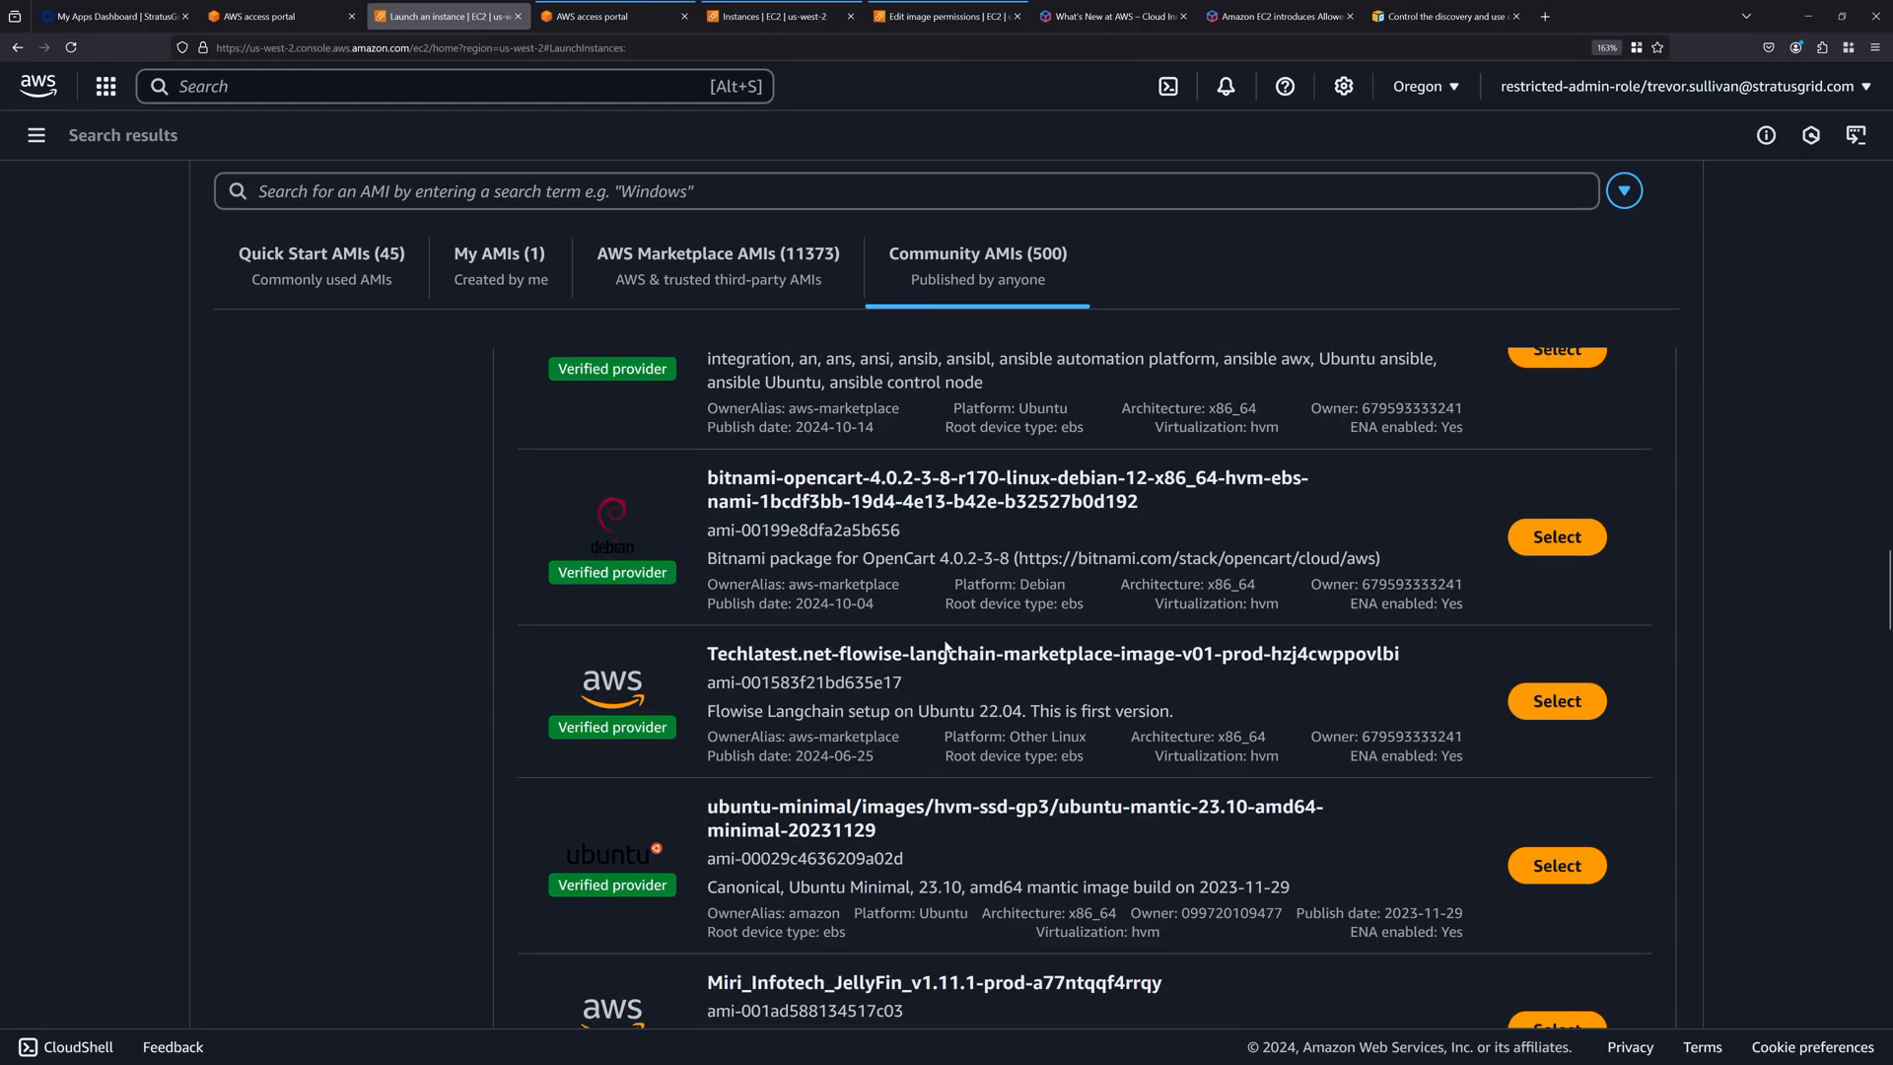
pyautogui.scroll(-3, 945, 646)
pyautogui.scroll(20, 1004, 434)
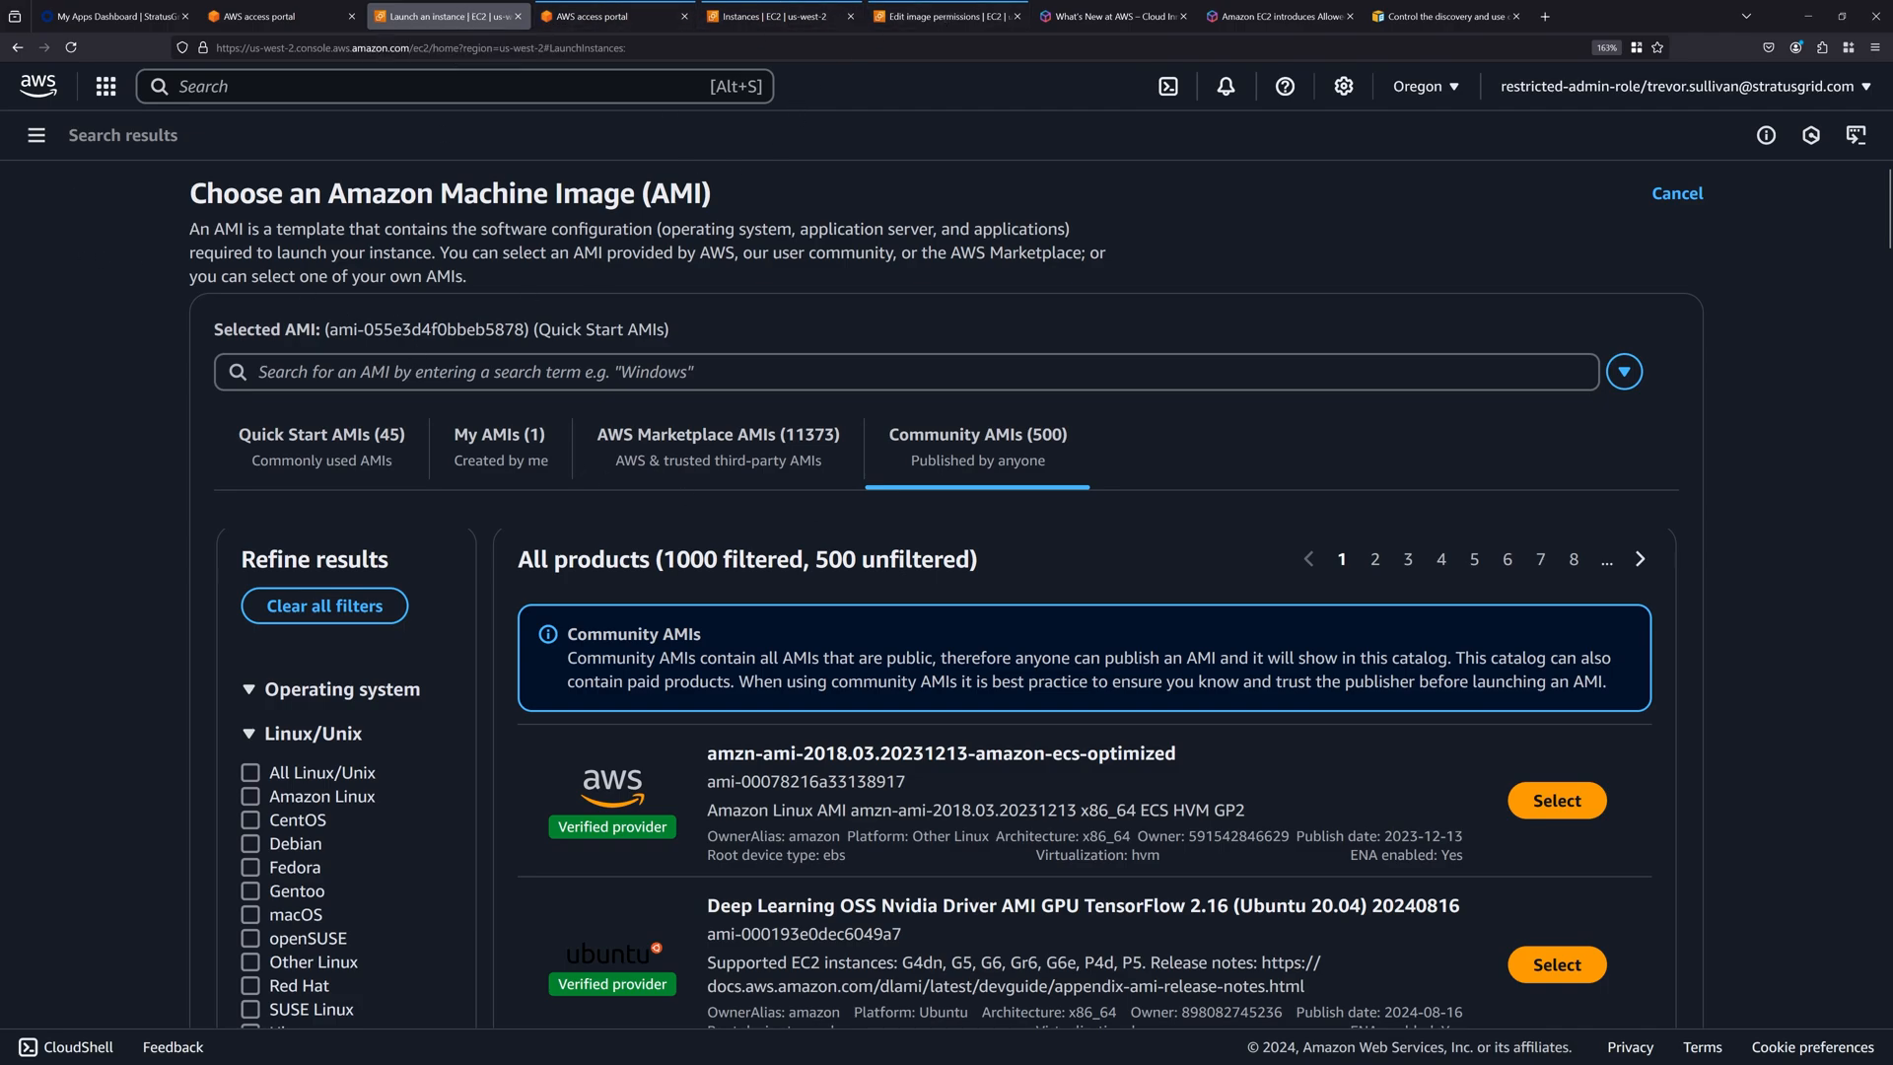
pyautogui.moveTo(384, 196); pyautogui.dragTo(584, 280)
pyautogui.click(1323, 238)
# Check the administrator session's account details on the Edit AMI permissions page, and try again to save the sharing changes.
pyautogui.click(946, 16)
pyautogui.click(1538, 89)
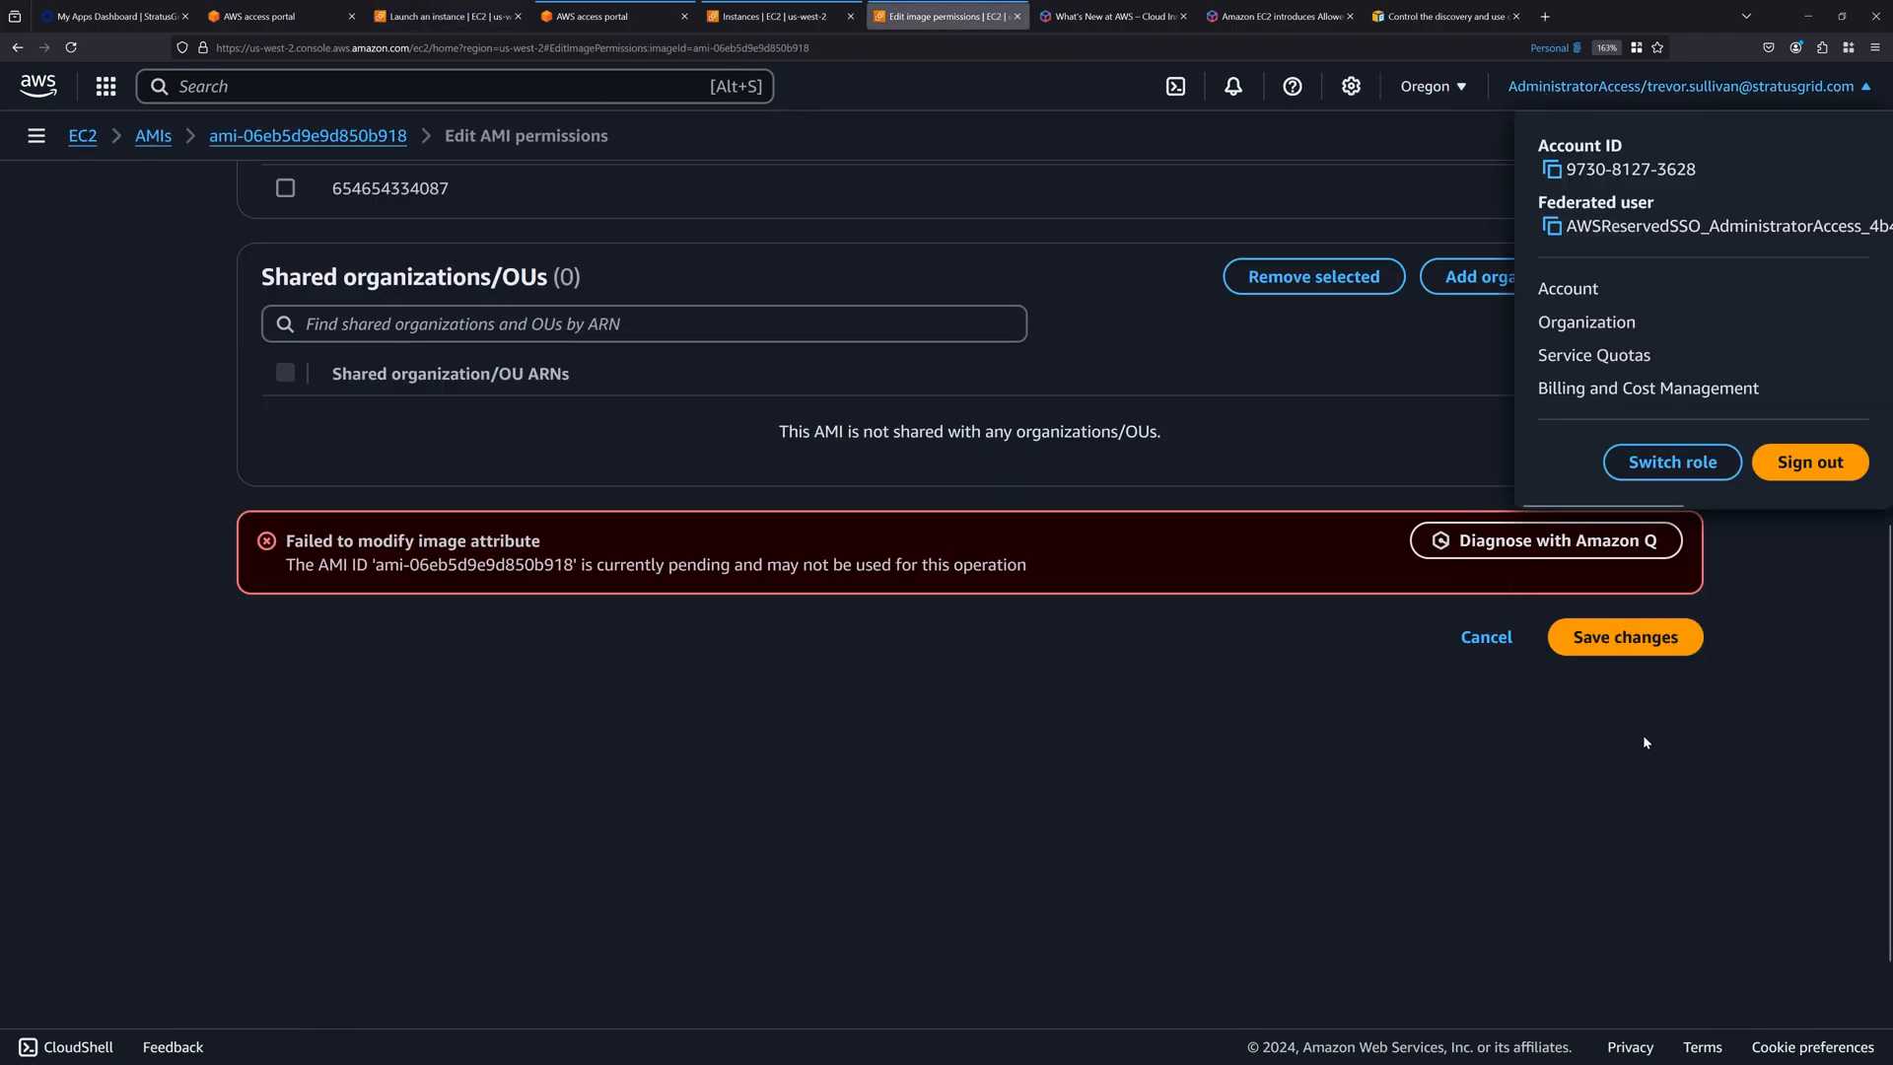
pyautogui.click(1639, 647)
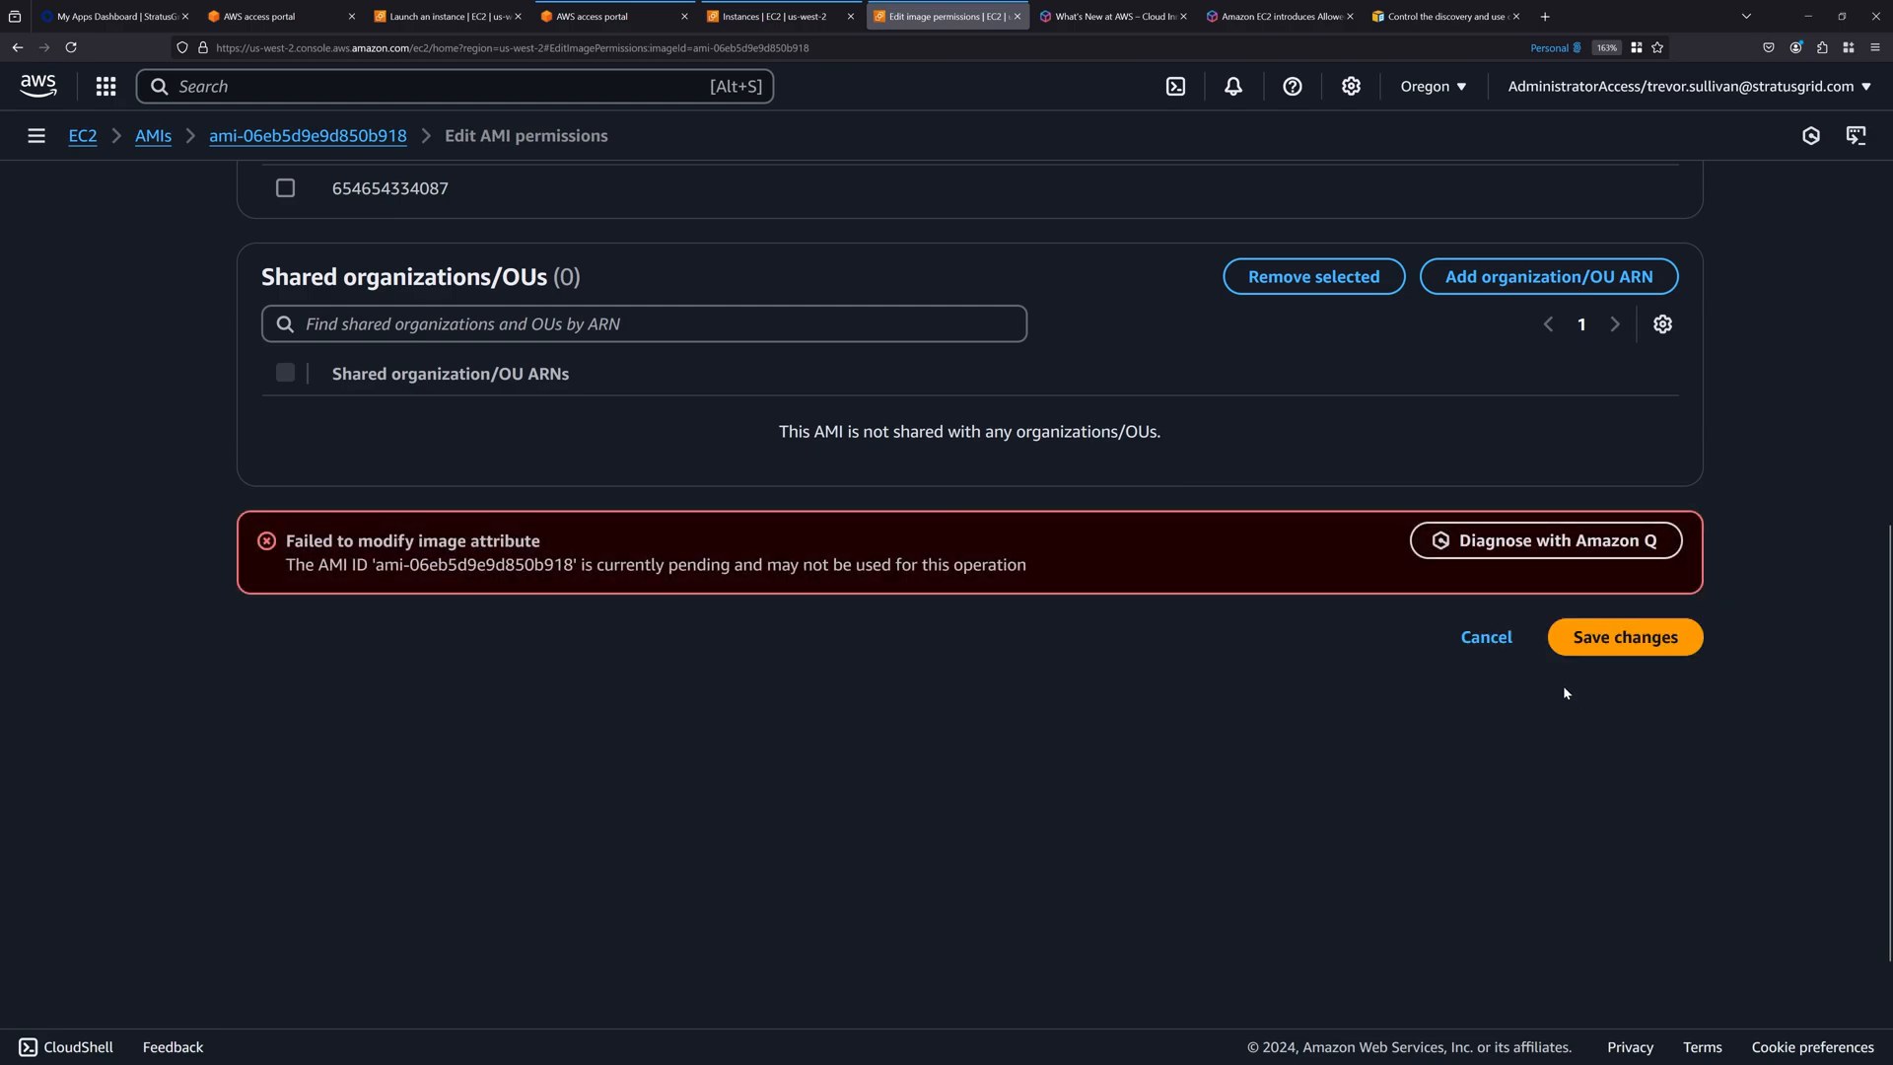
pyautogui.click(1620, 641)
pyautogui.click(1622, 647)
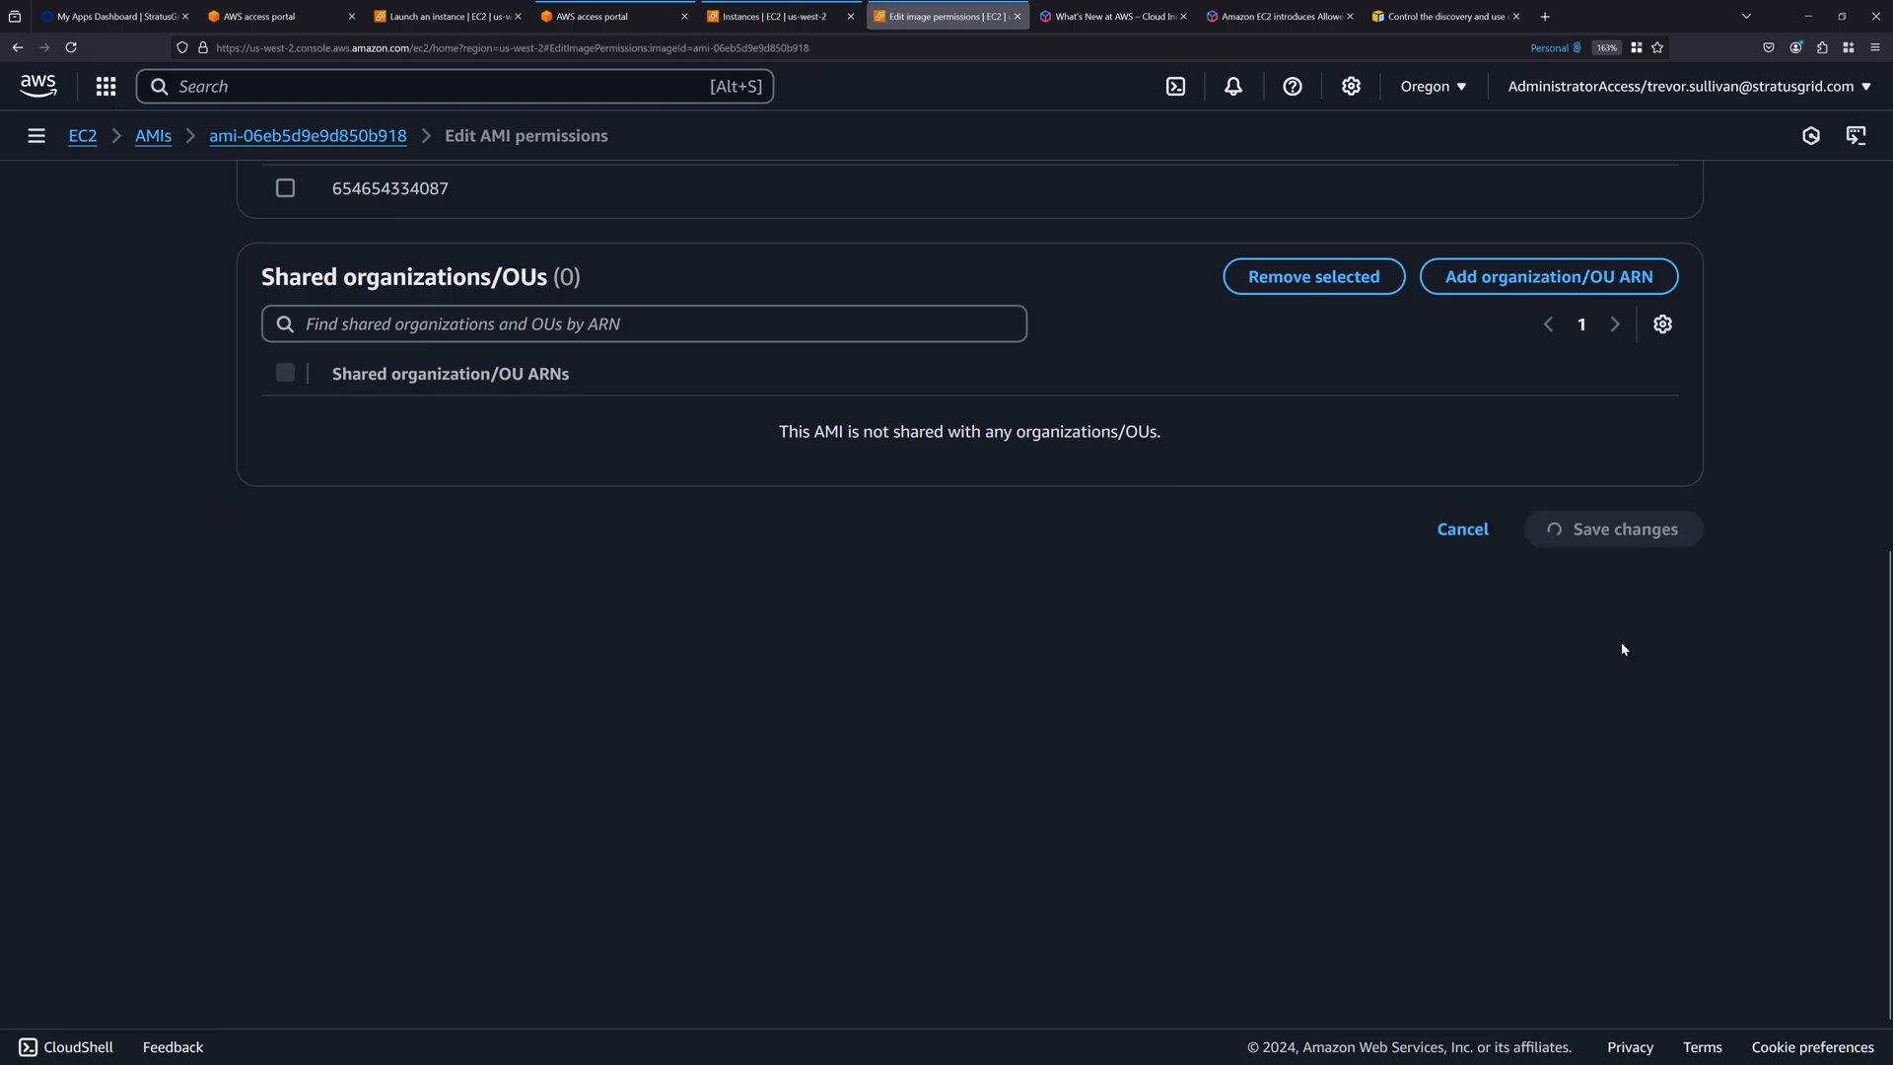
# Return to the restricted account's AMI selection page and go to the EC2 dashboard.
pyautogui.click(435, 16)
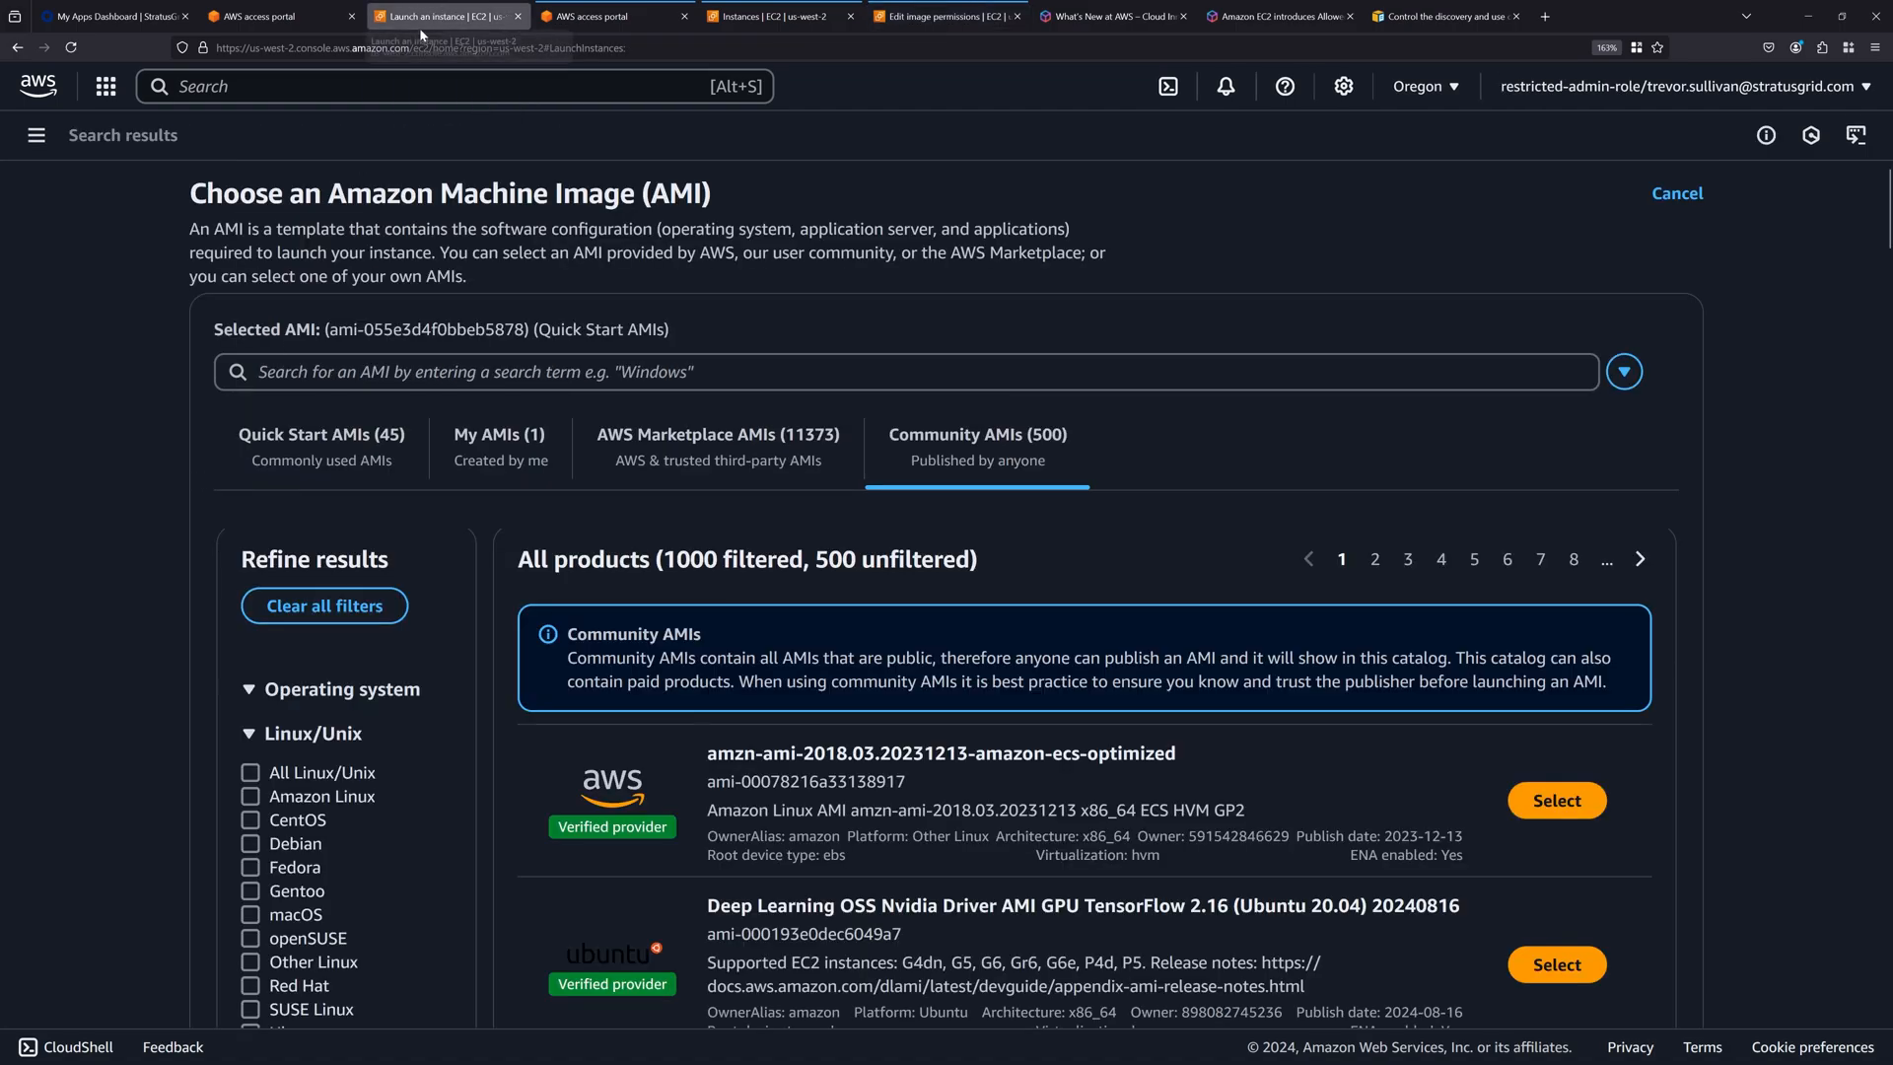
pyautogui.click(37, 136)
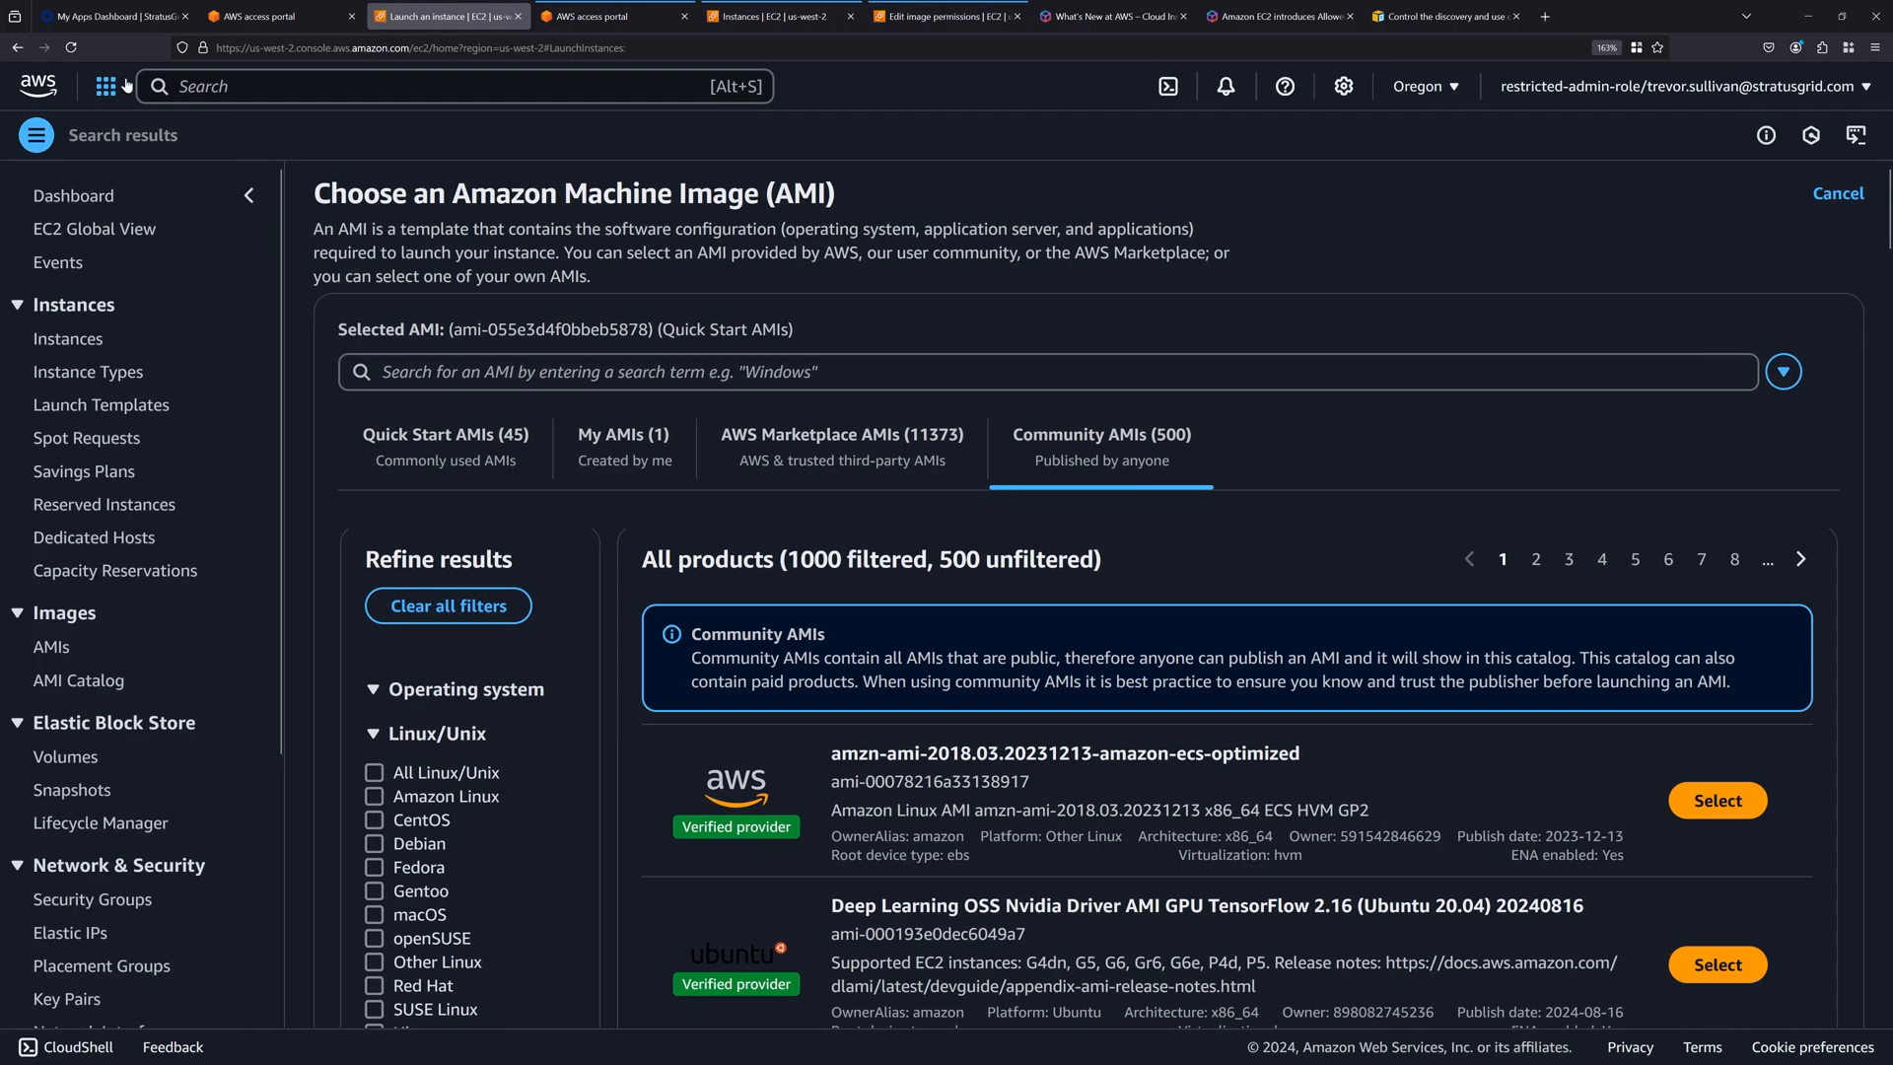
pyautogui.click(109, 88)
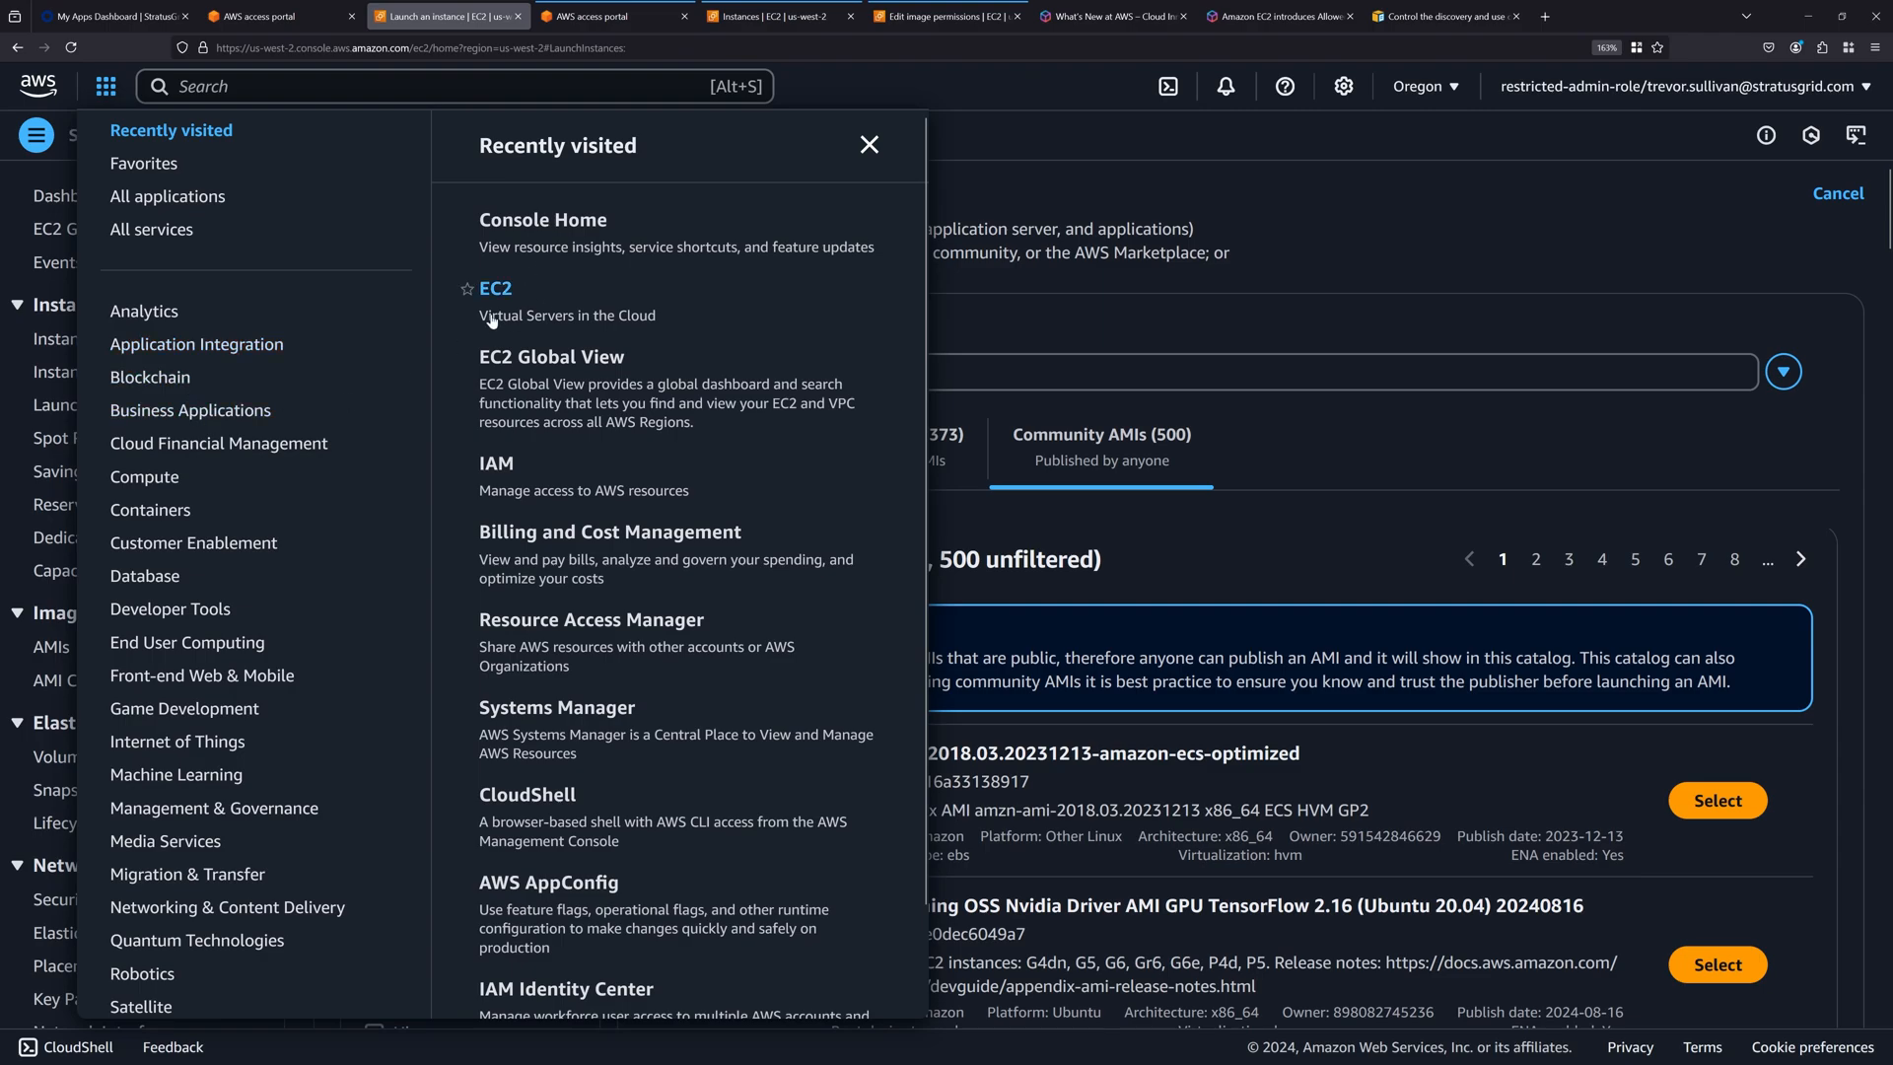
pyautogui.click(414, 87)
pyautogui.write('ec2')
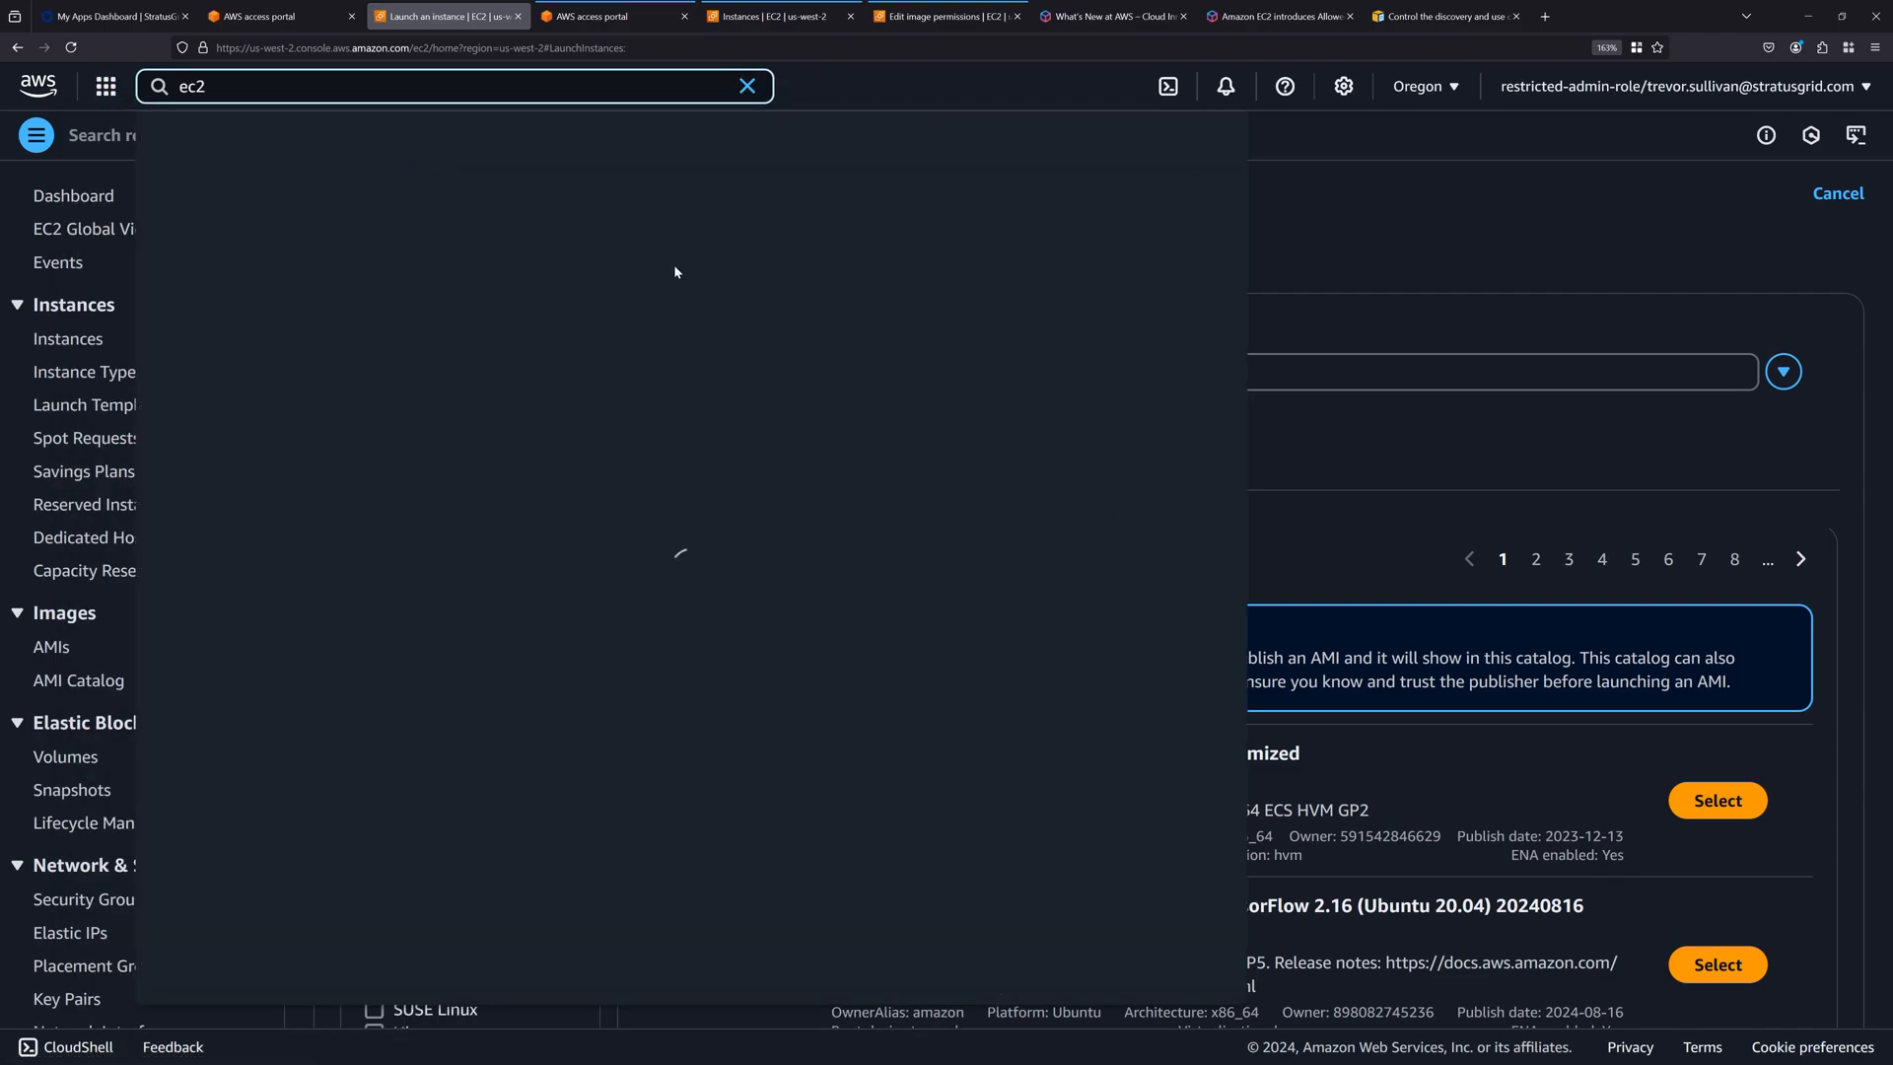
pyautogui.click(535, 210)
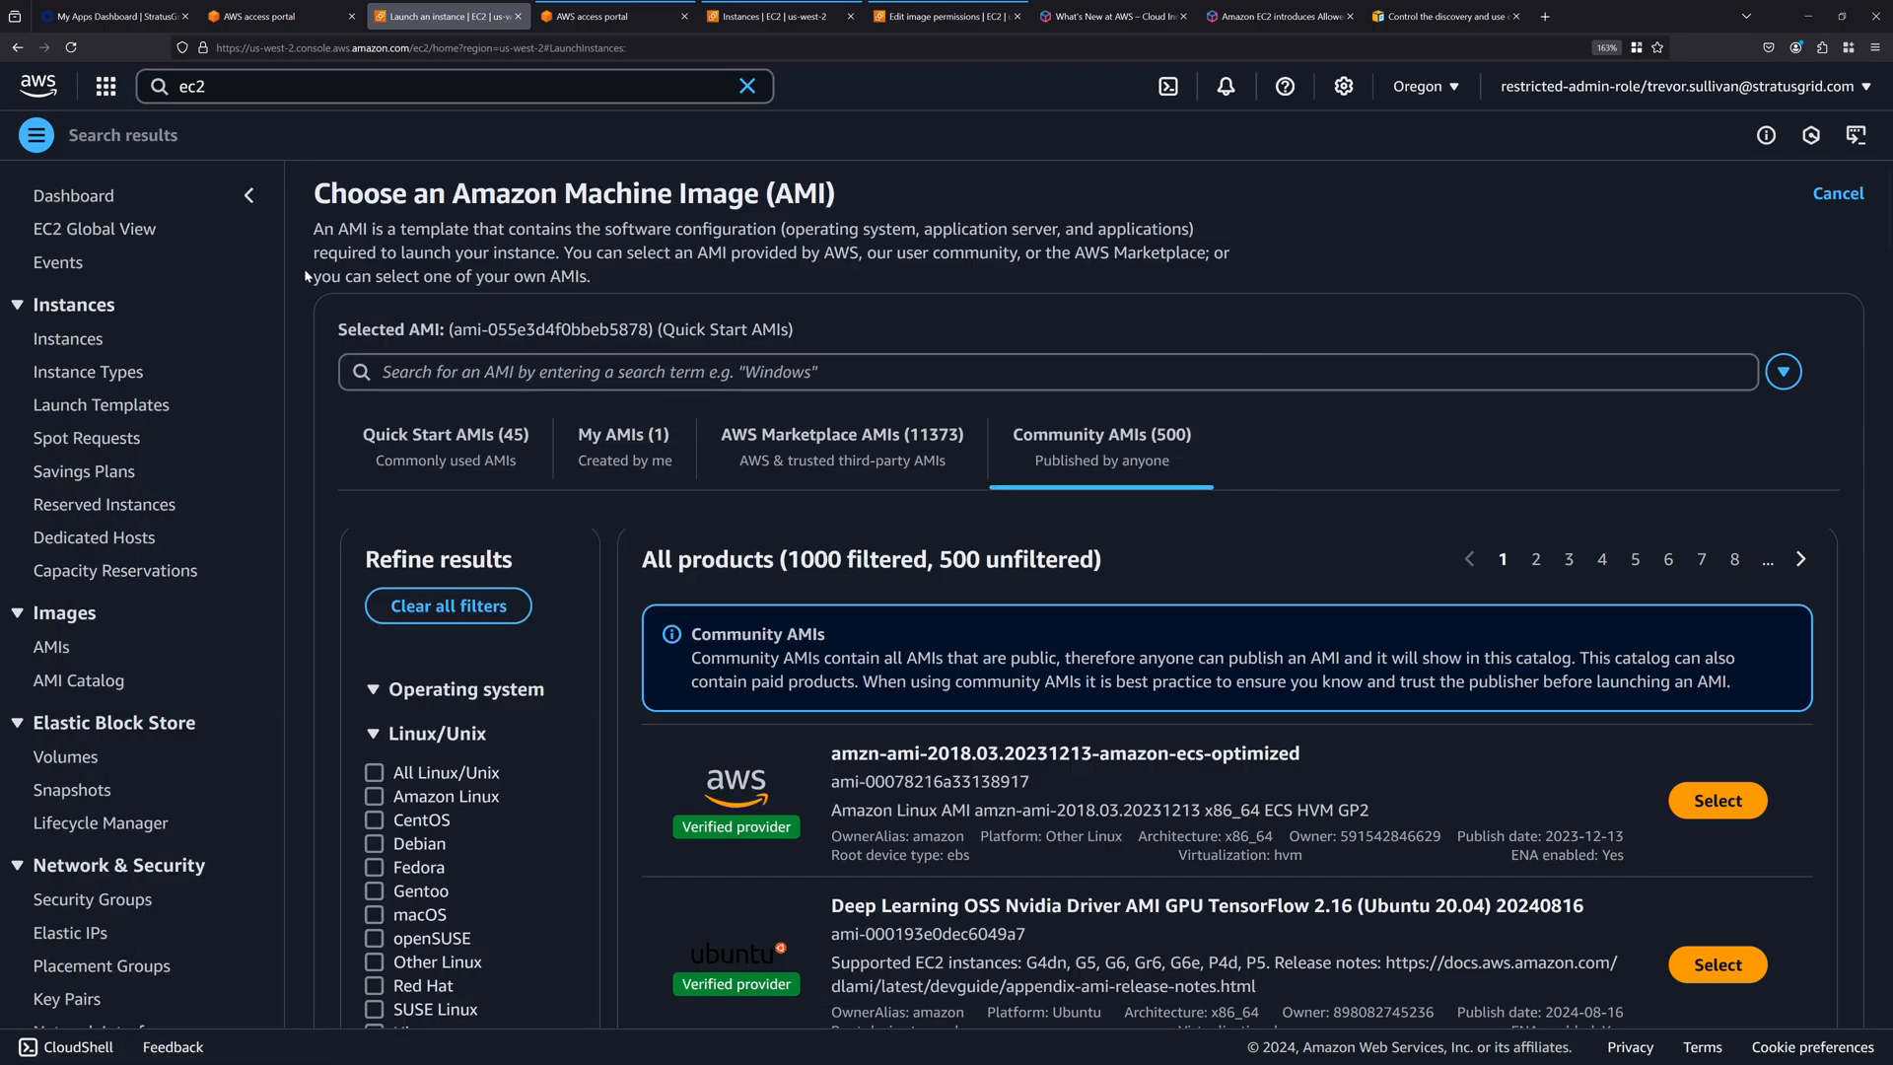
pyautogui.click(65, 203)
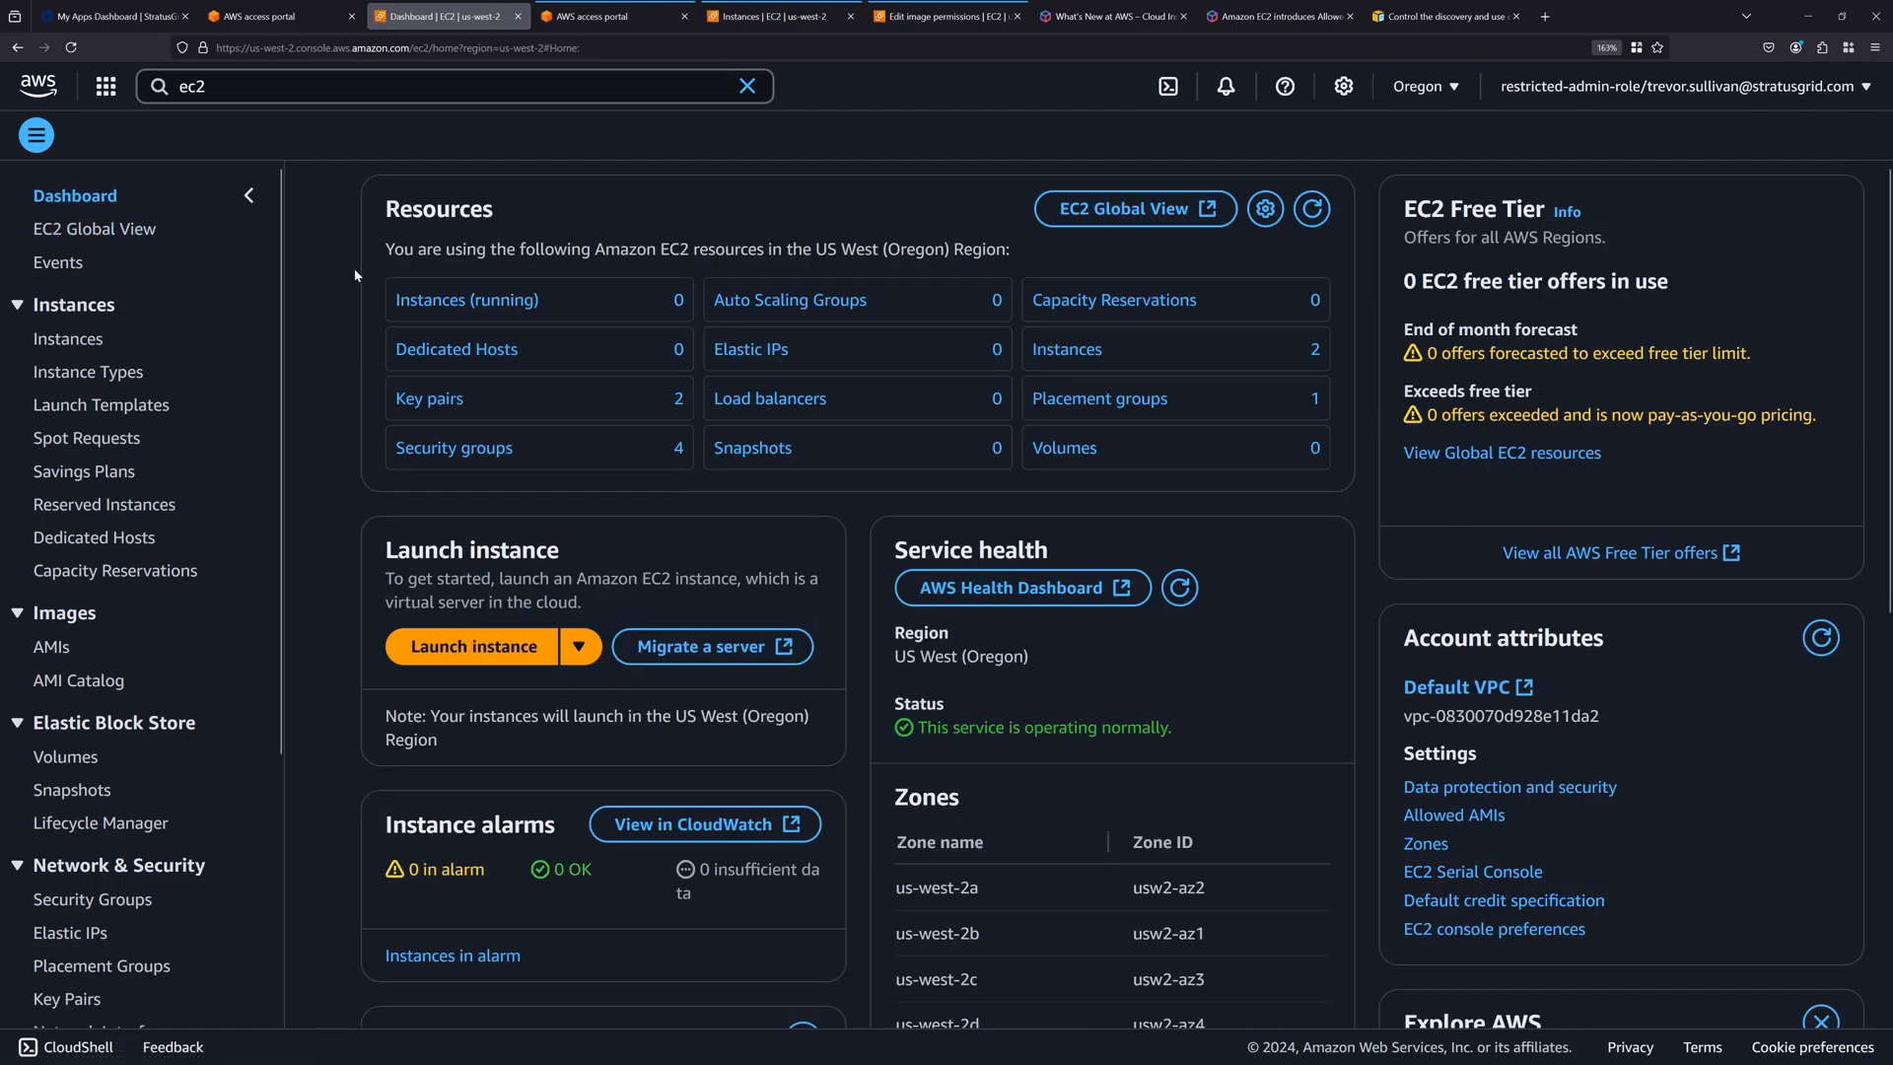
# Show the browser in full screen and open the Allowed AMIs settings from the dashboard's account attributes.
pyautogui.scroll(-3, 1427, 416)
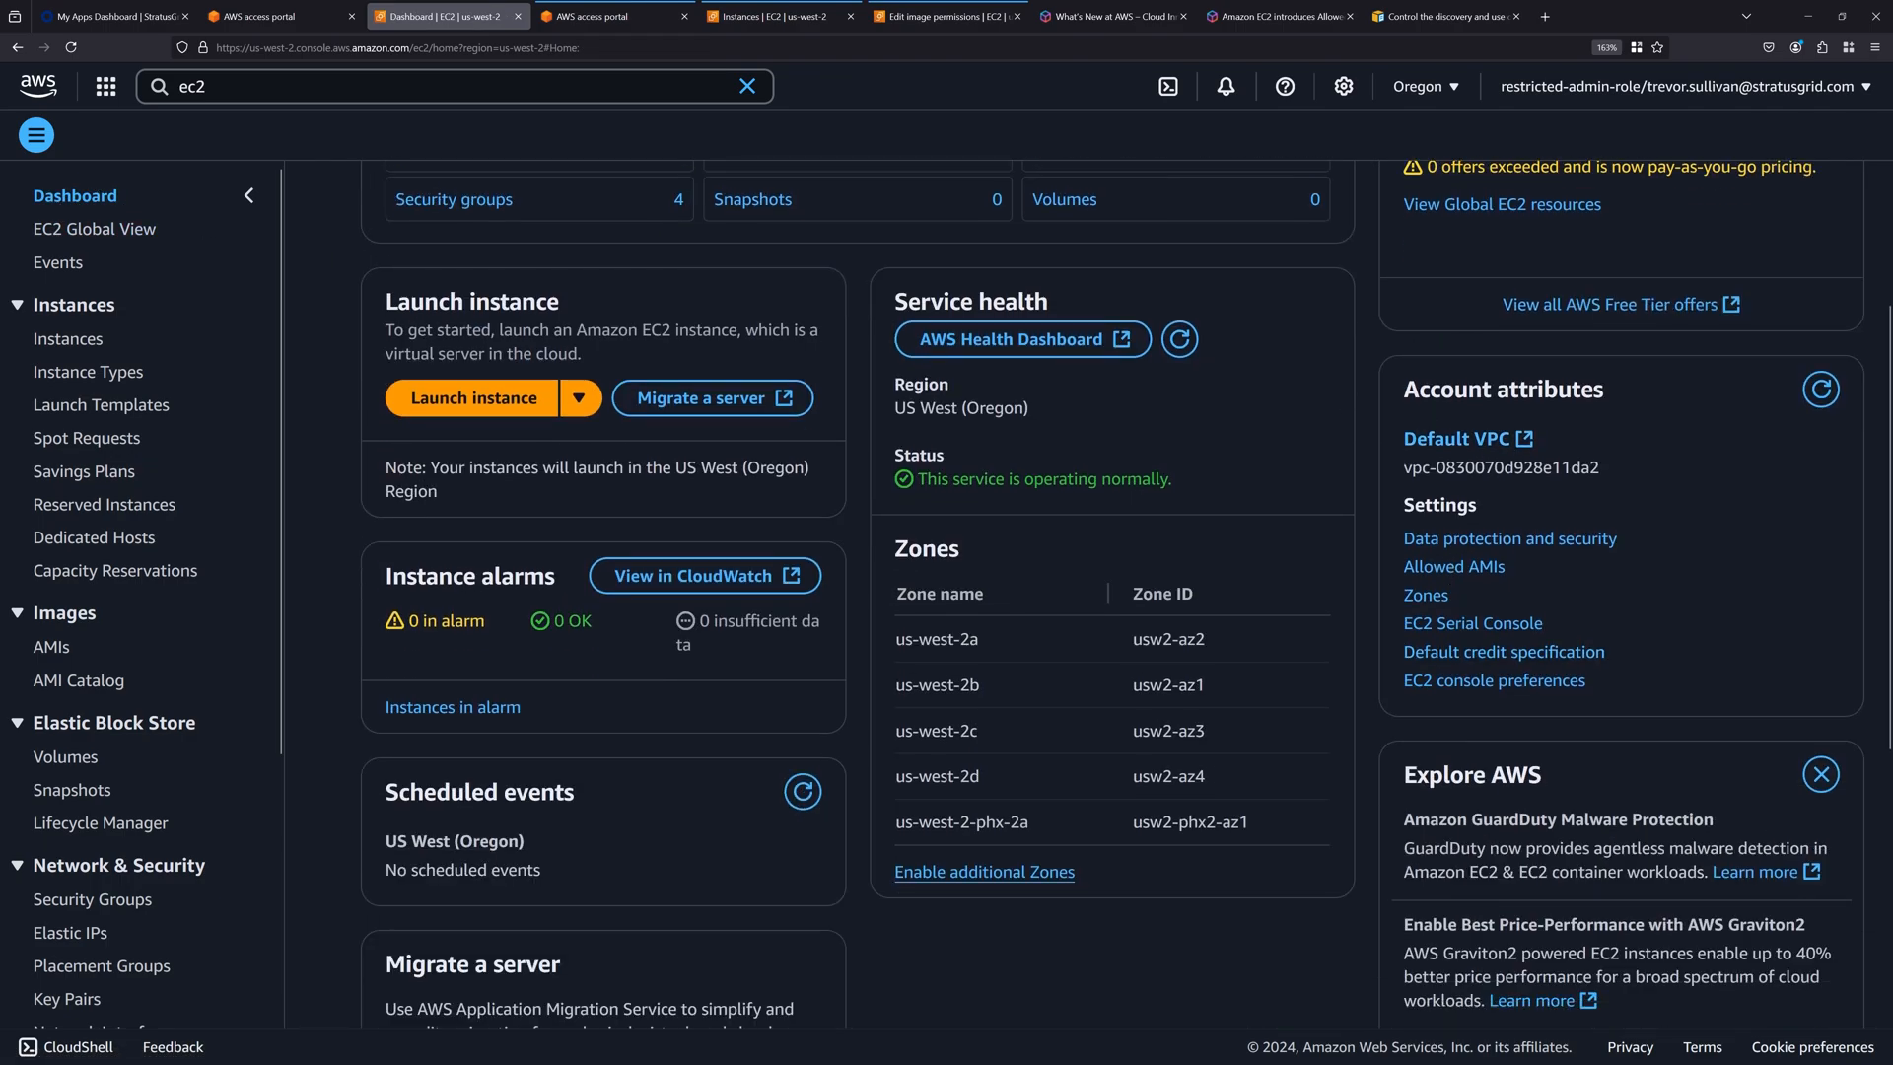
pyautogui.press('F11')
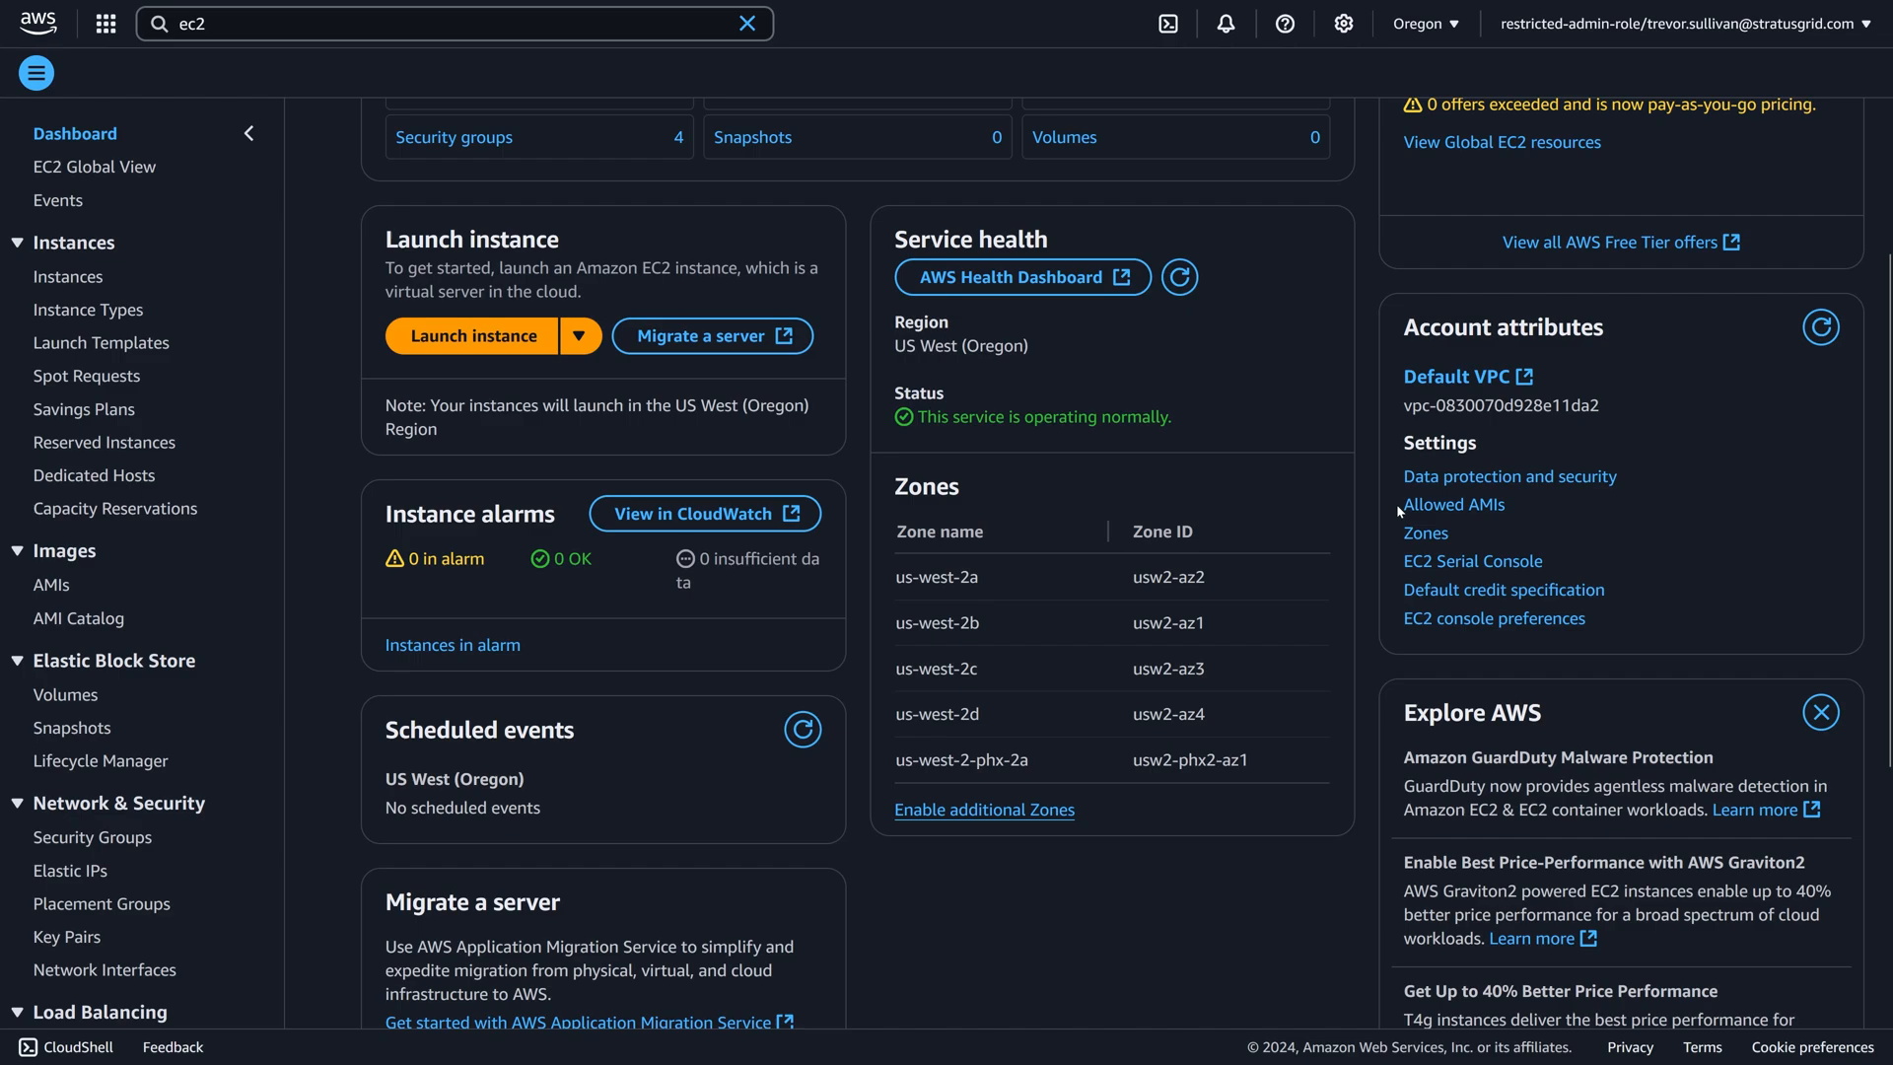
pyautogui.moveTo(1396, 505); pyautogui.dragTo(1506, 513)
pyautogui.click(1383, 519)
pyautogui.click(1455, 505)
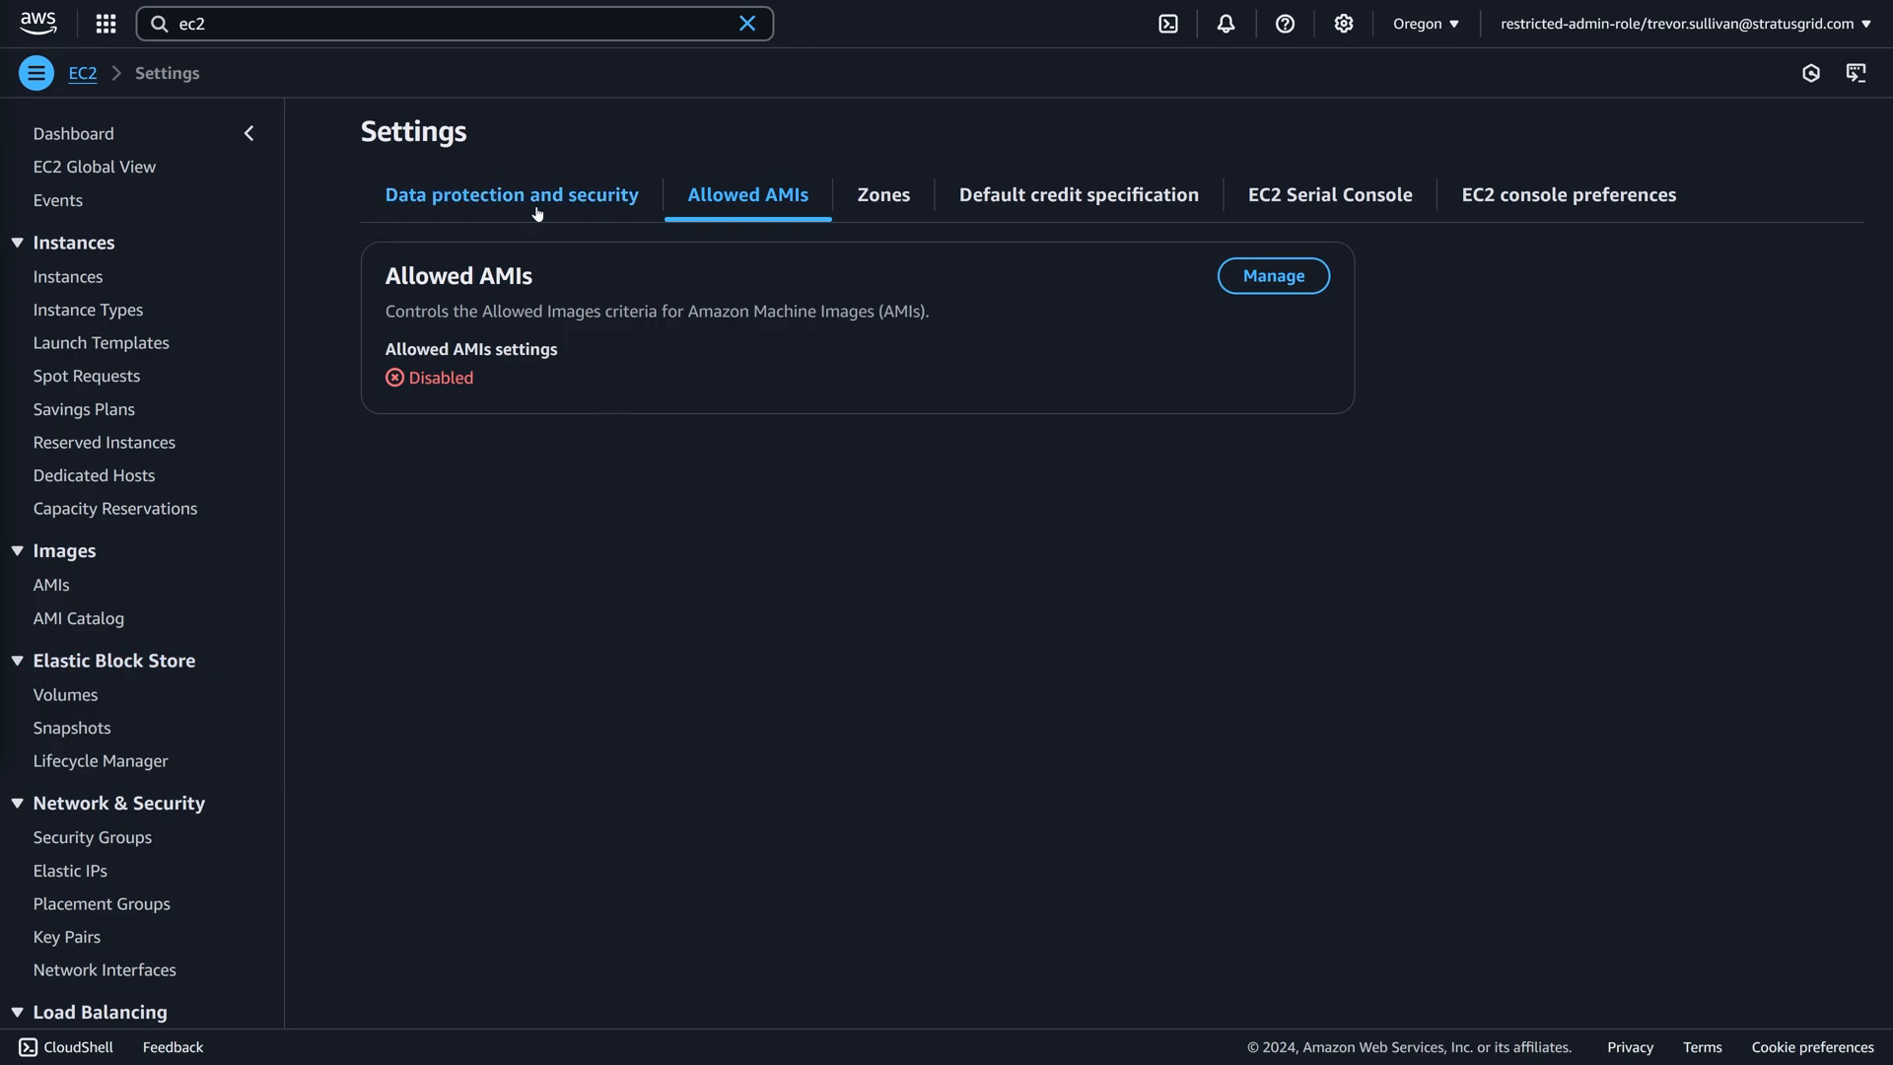
# Review the Zones and Default credit specification settings, and return to the Allowed AMIs settings.
pyautogui.click(1015, 208)
pyautogui.click(899, 209)
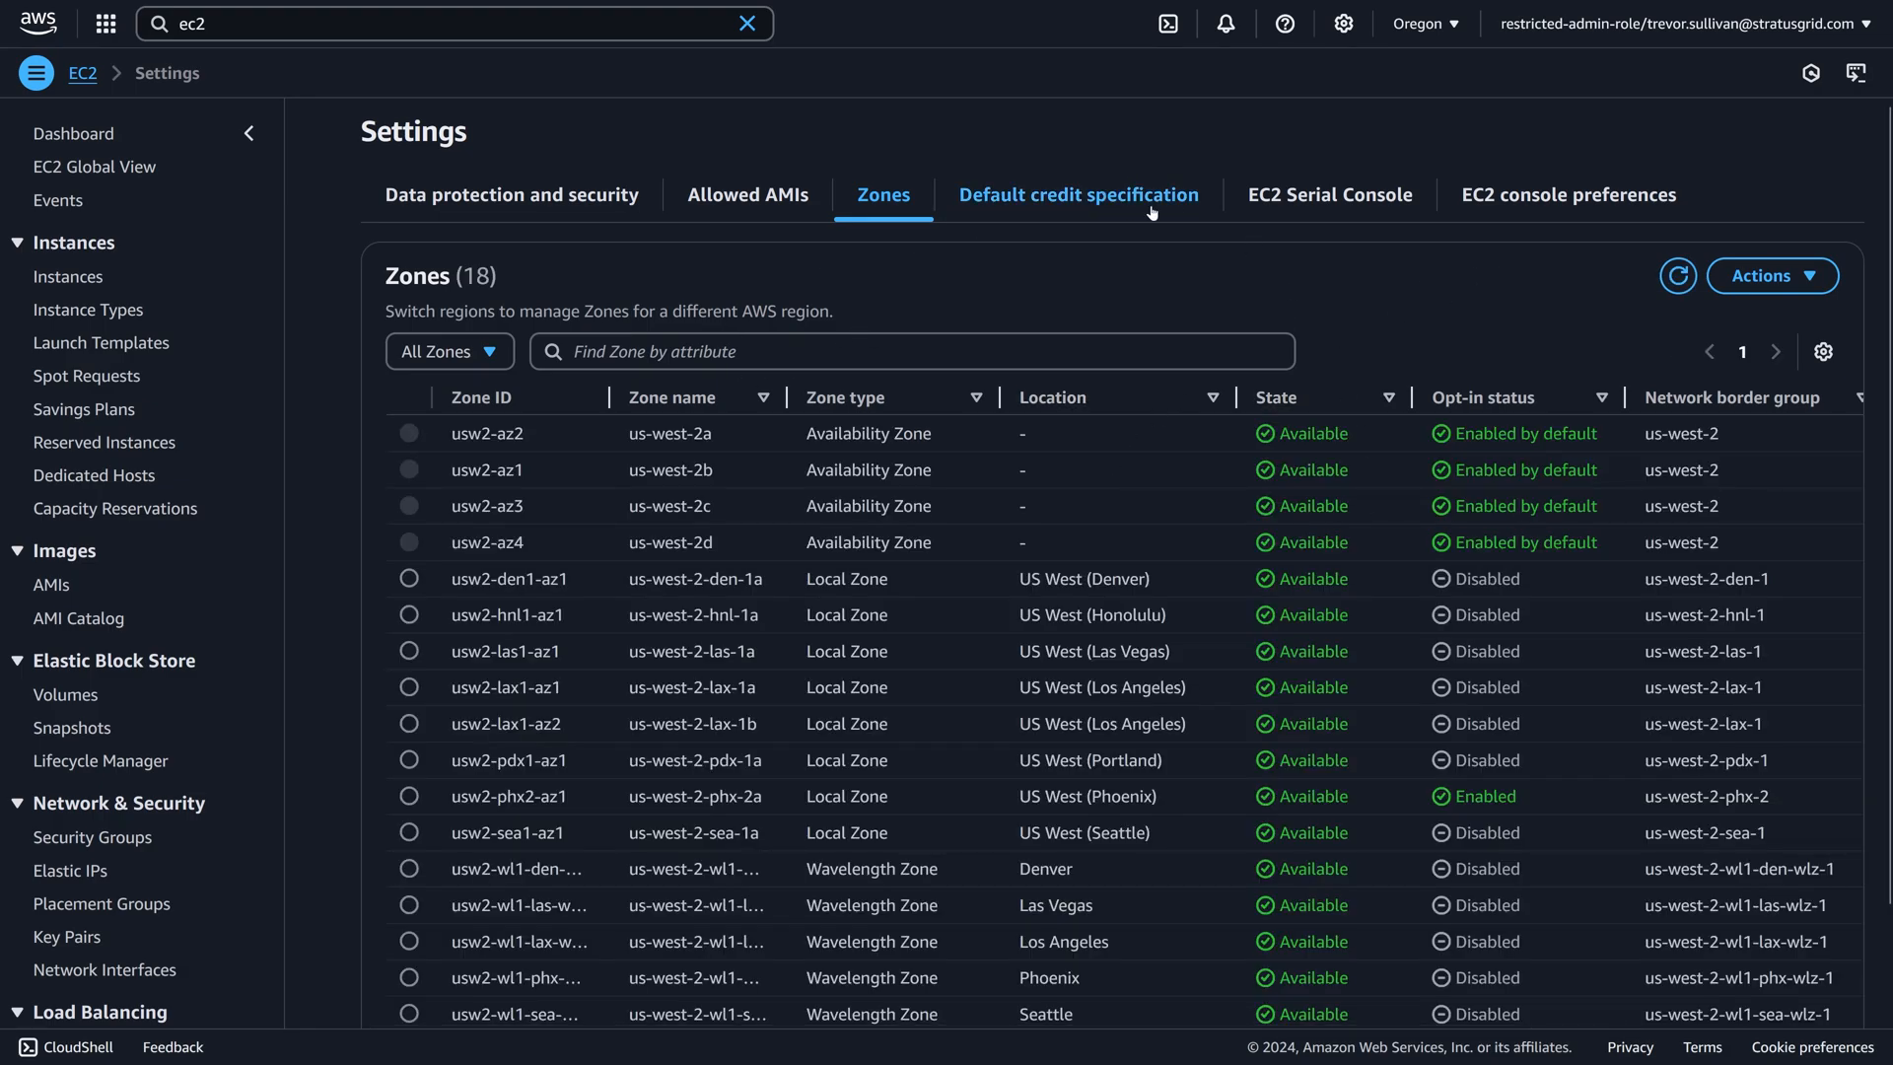
pyautogui.click(1075, 215)
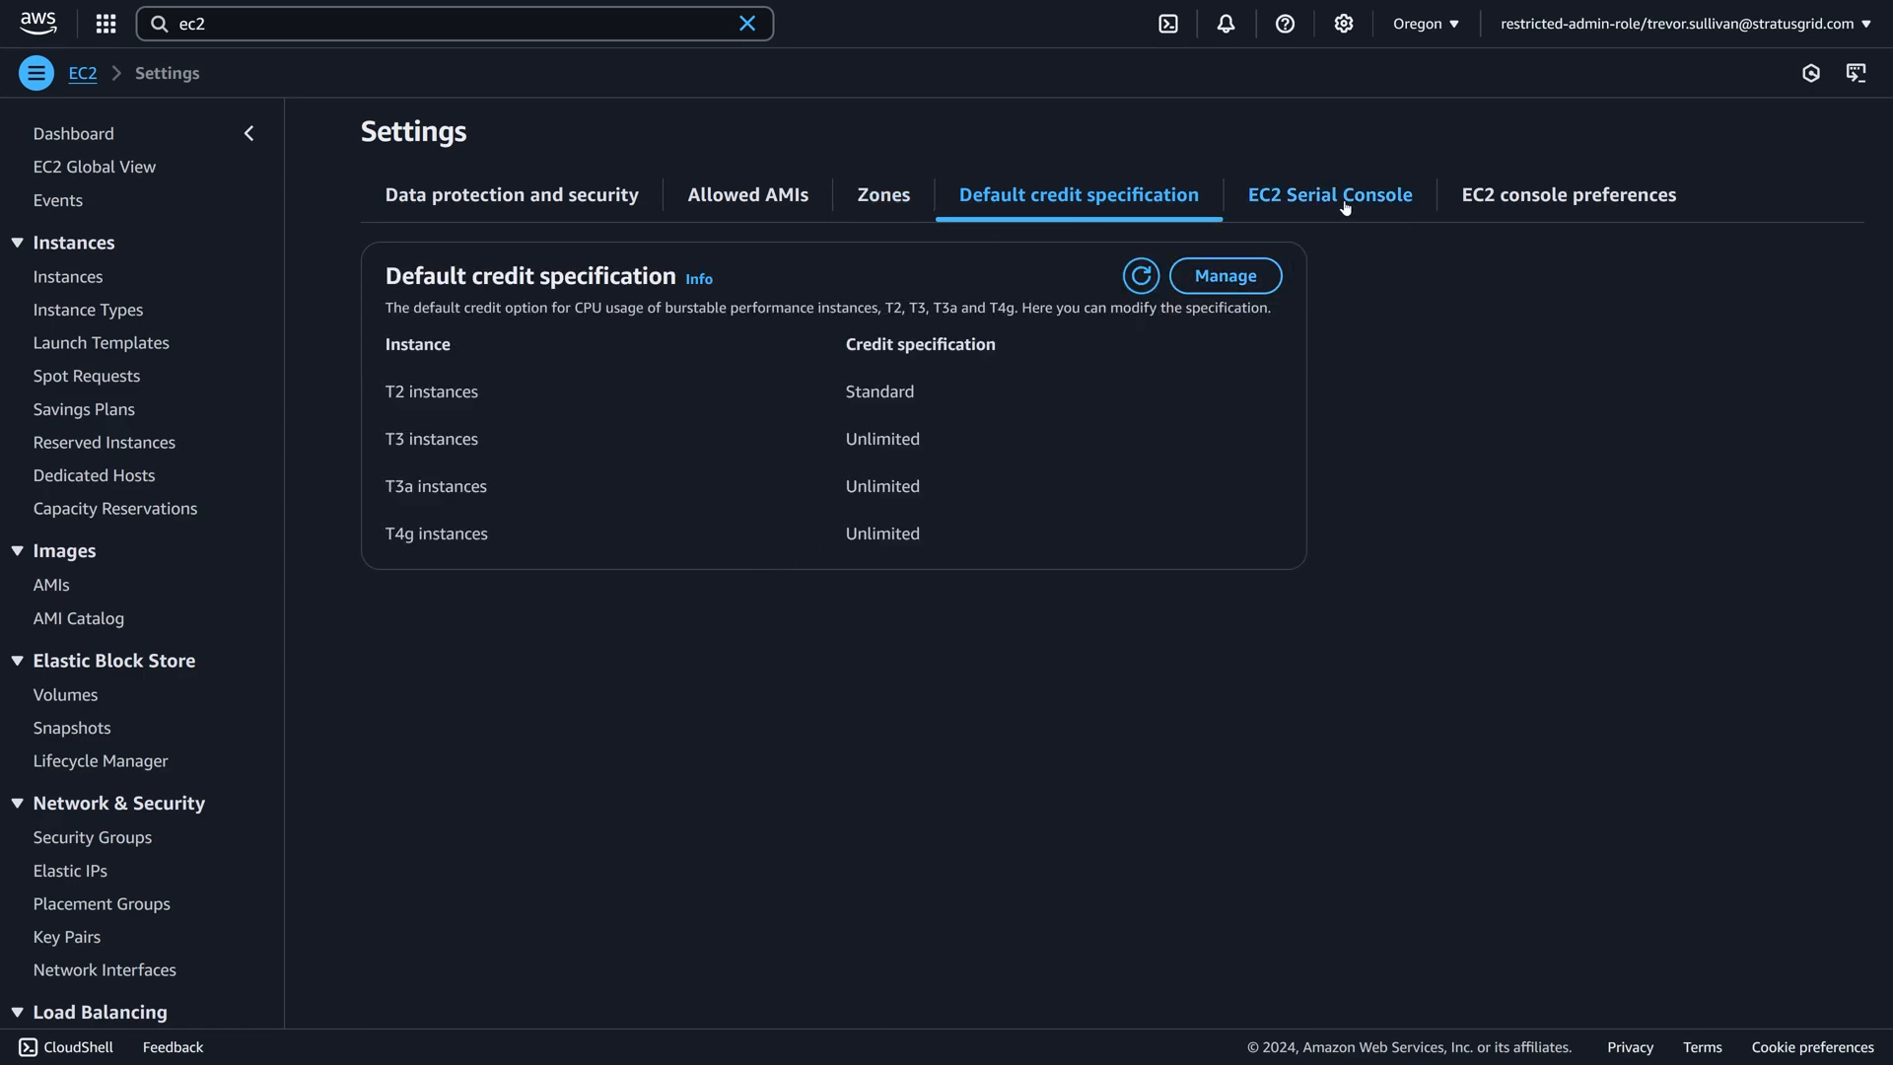
pyautogui.click(759, 201)
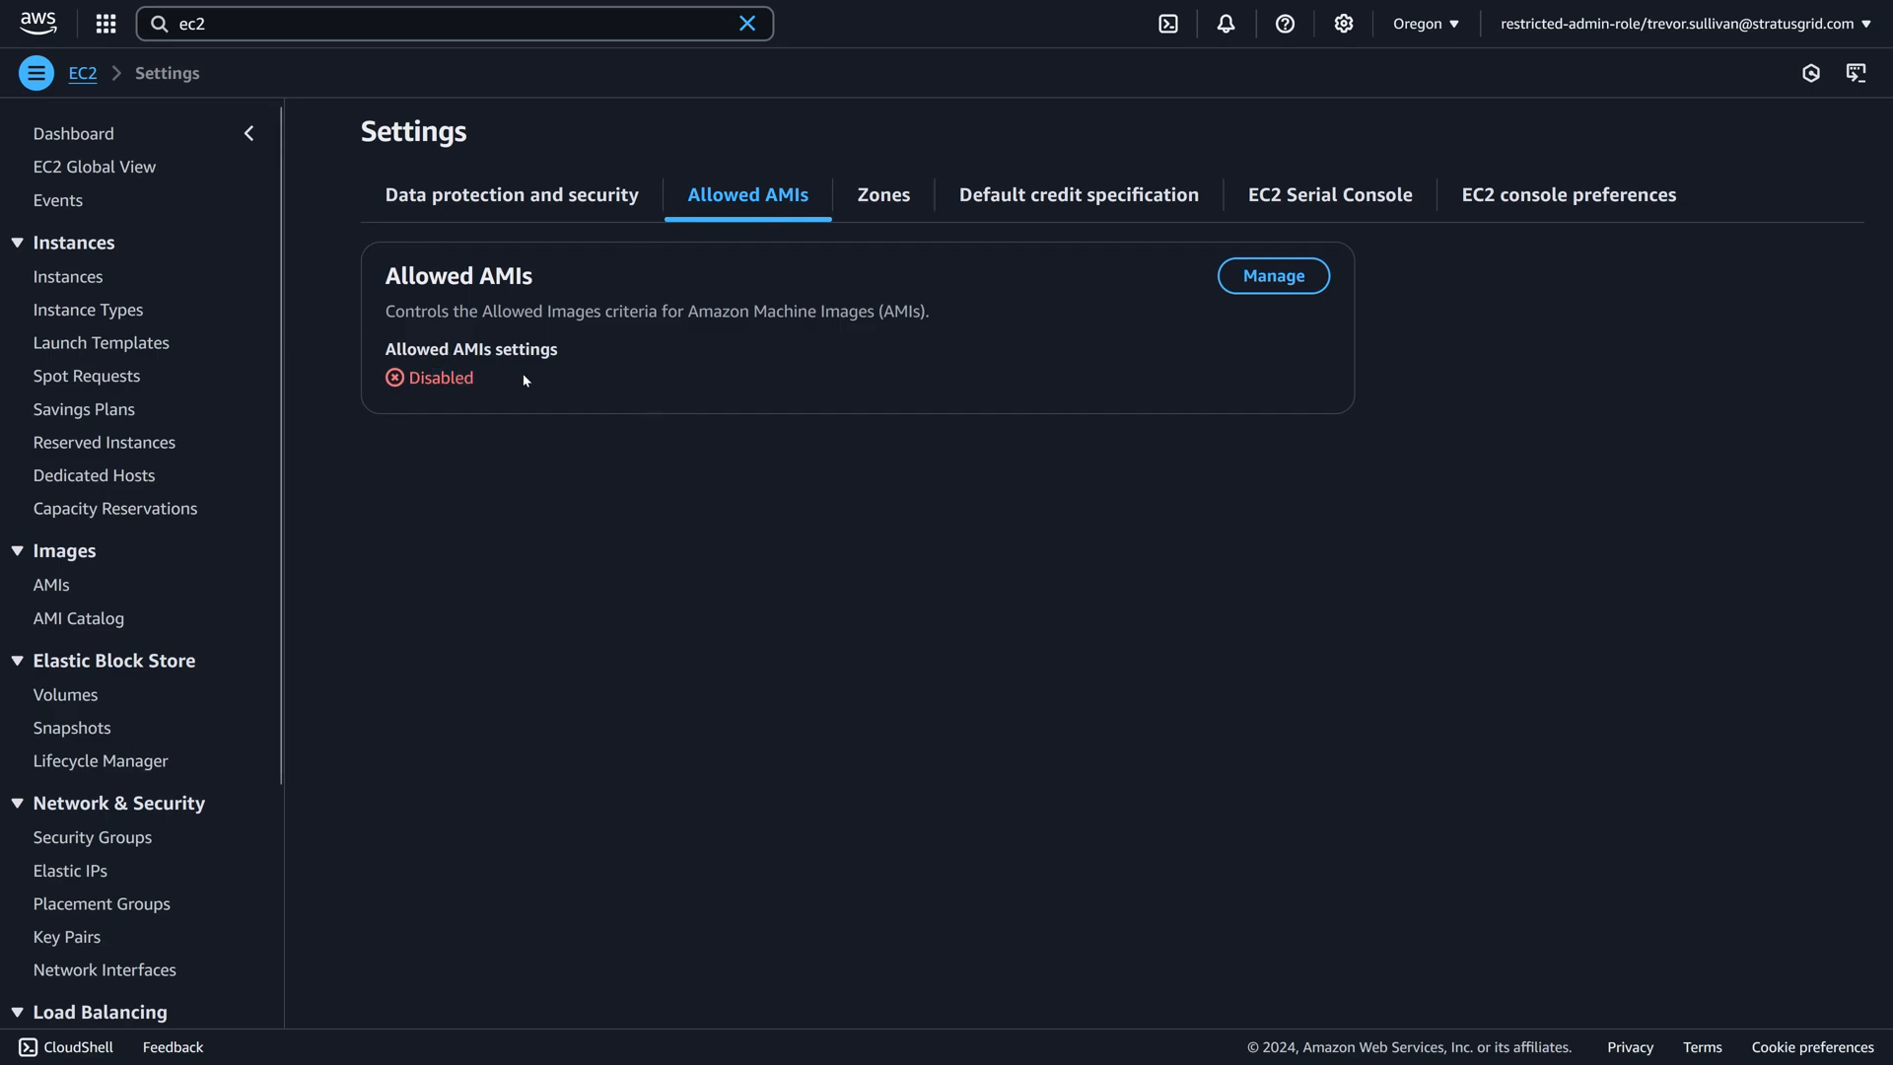
# Start managing the Allowed AMIs settings and choose Audit mode.
pyautogui.click(1273, 276)
pyautogui.click(448, 384)
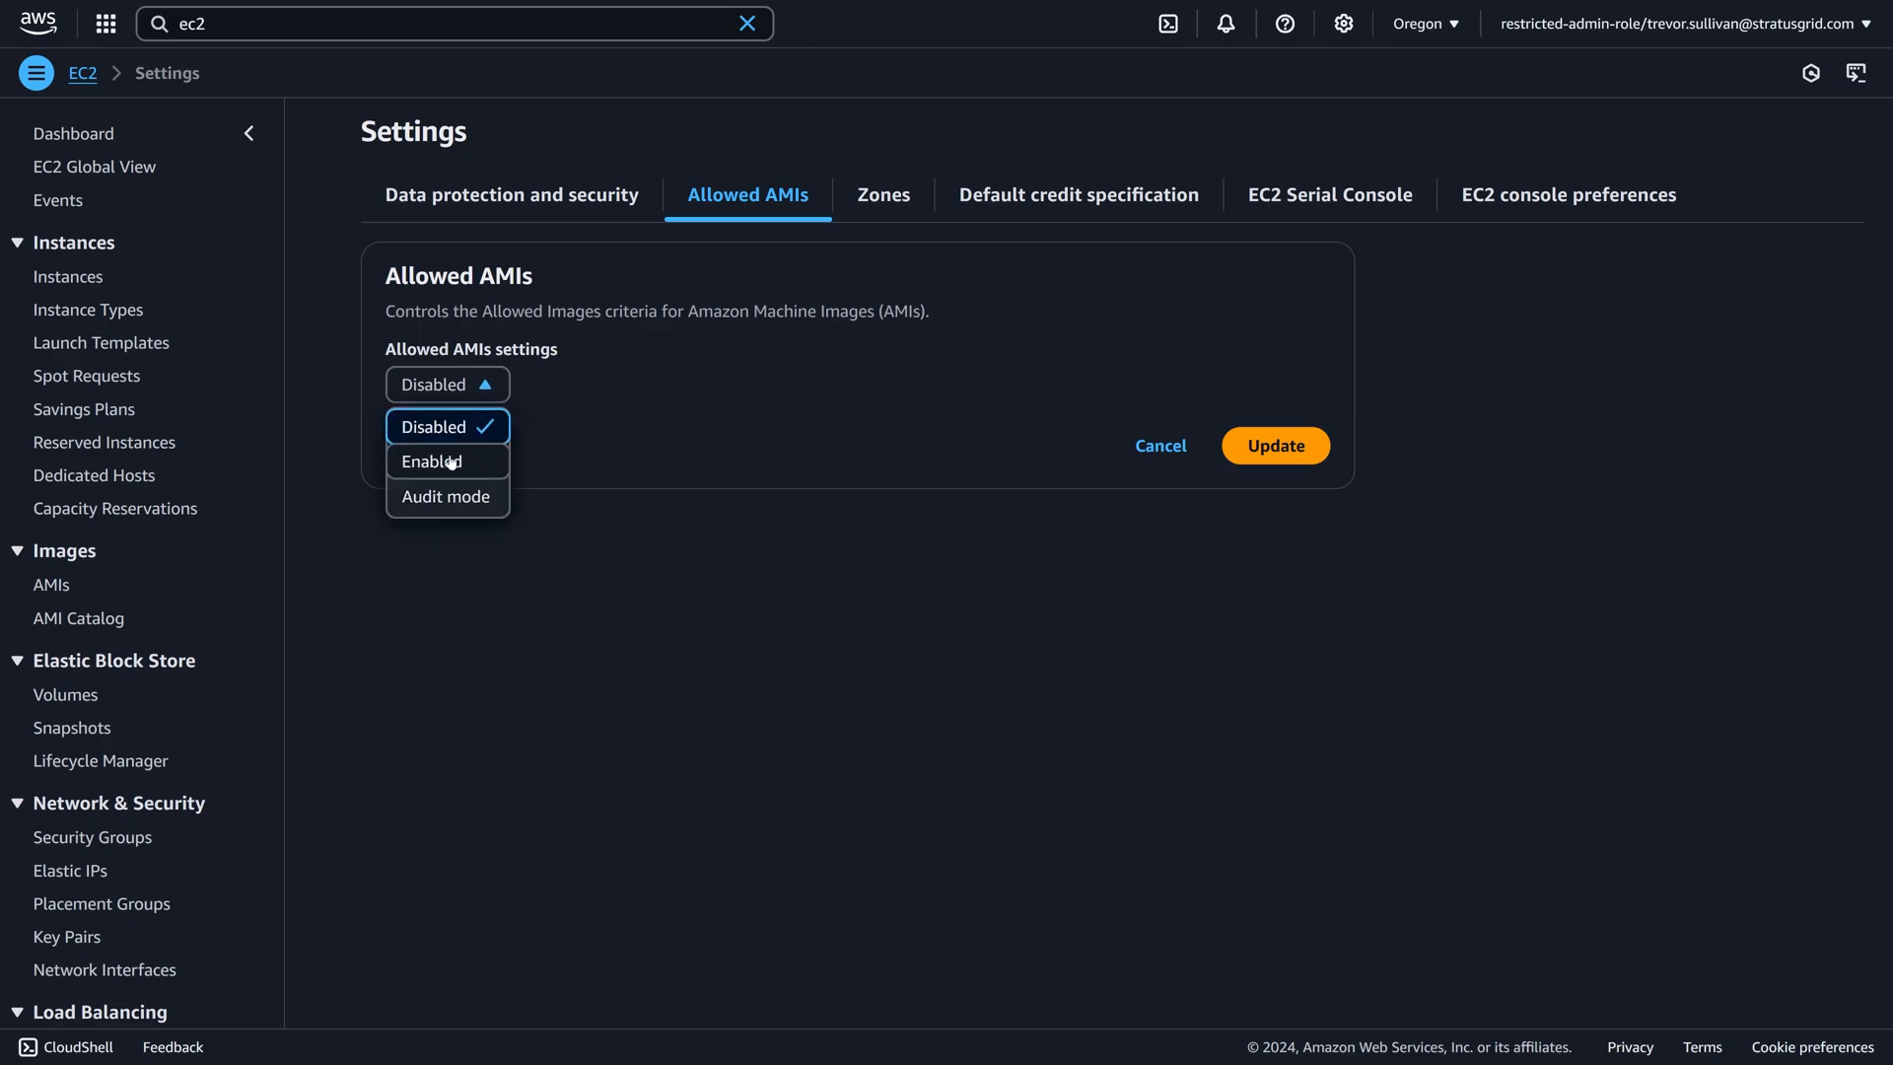
pyautogui.click(445, 496)
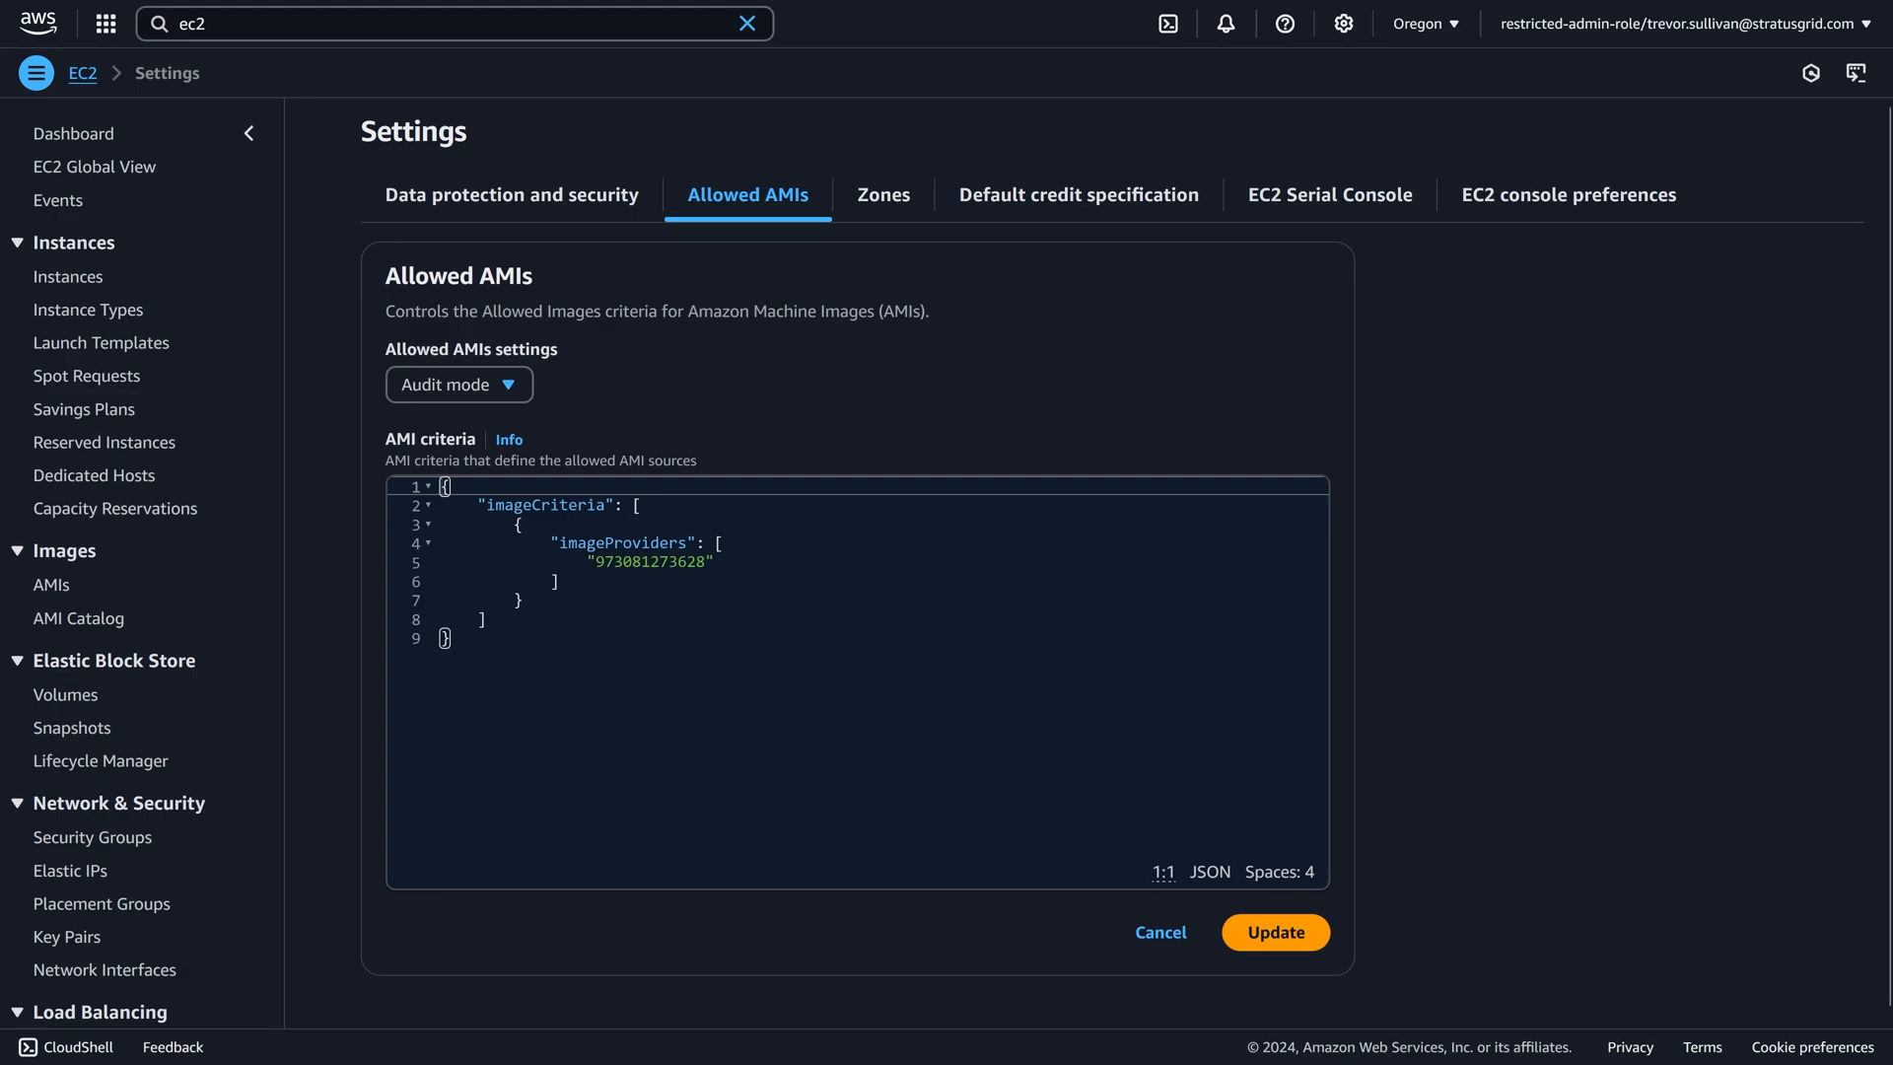
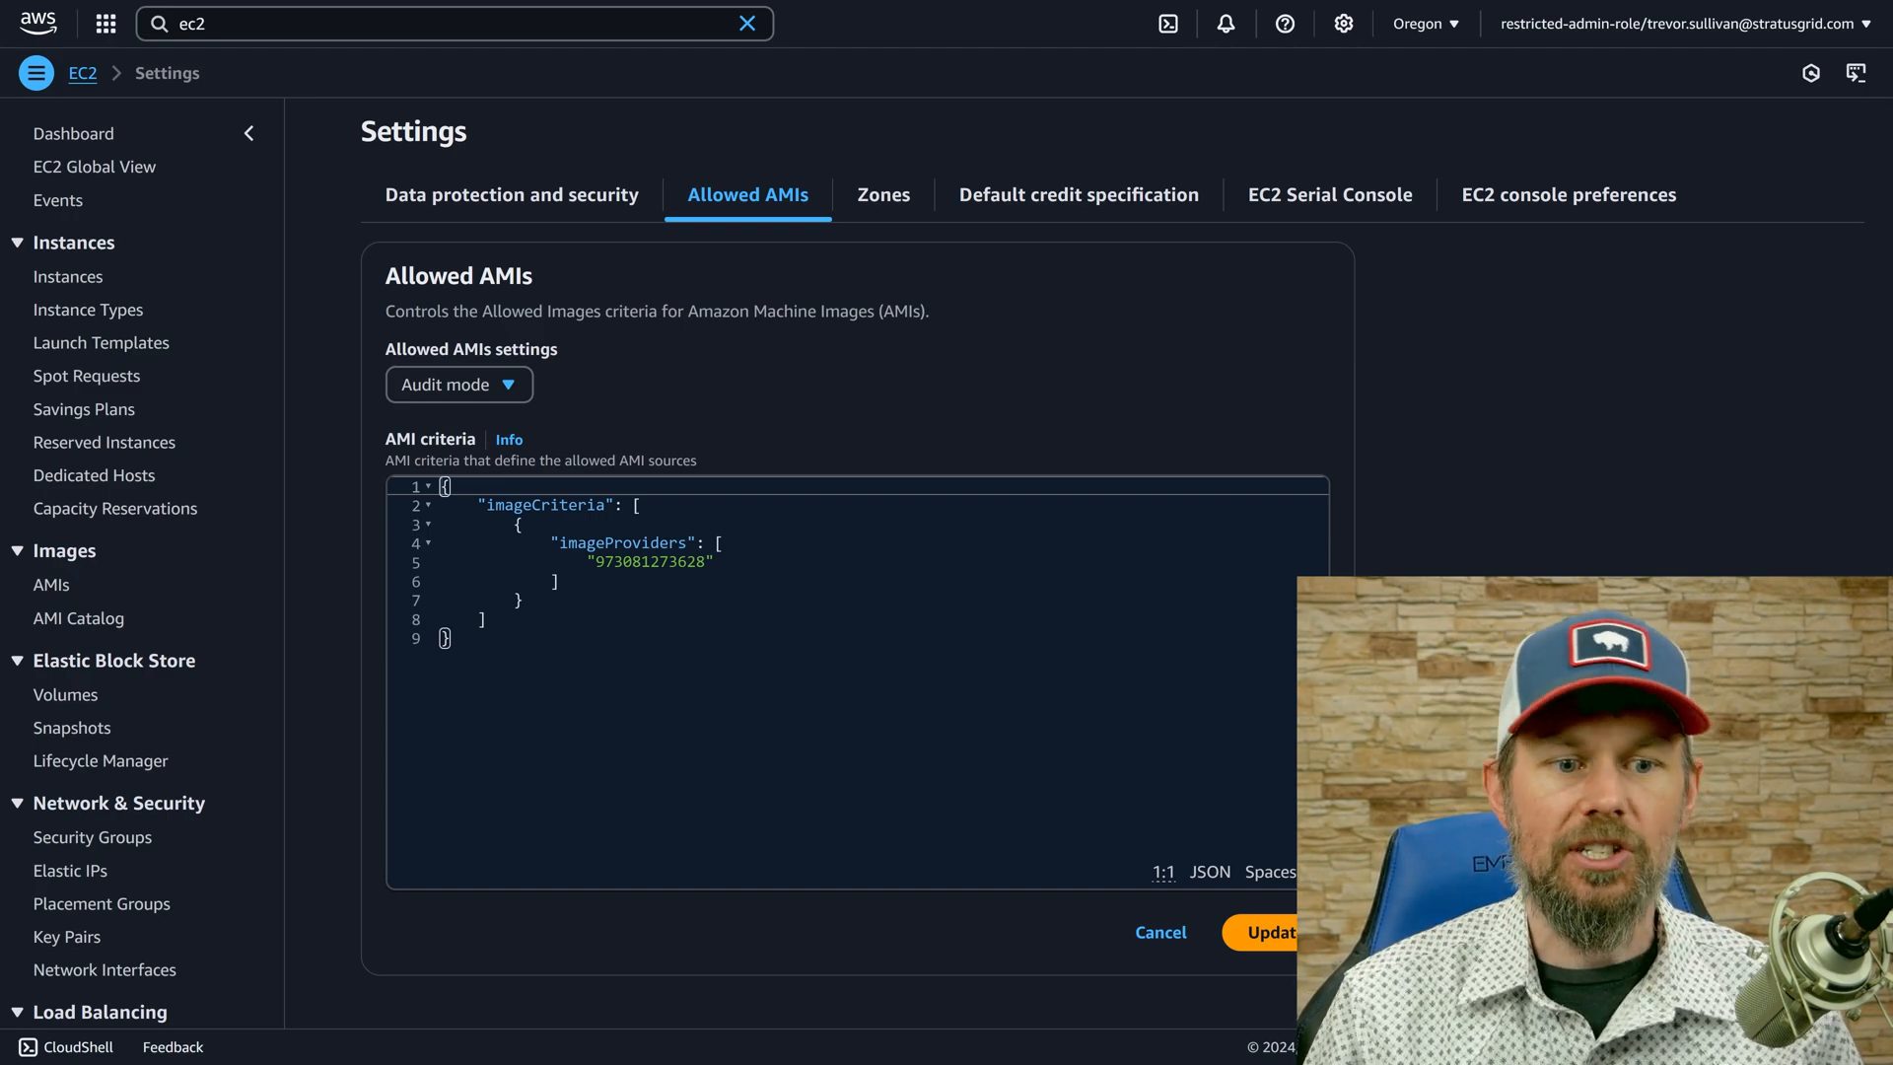
# Compare the AMI criteria JSON with the documentation's example of provider aliases and account IDs, and return to the Settings page.
pyautogui.moveTo(440, 639); pyautogui.dragTo(385, 406)
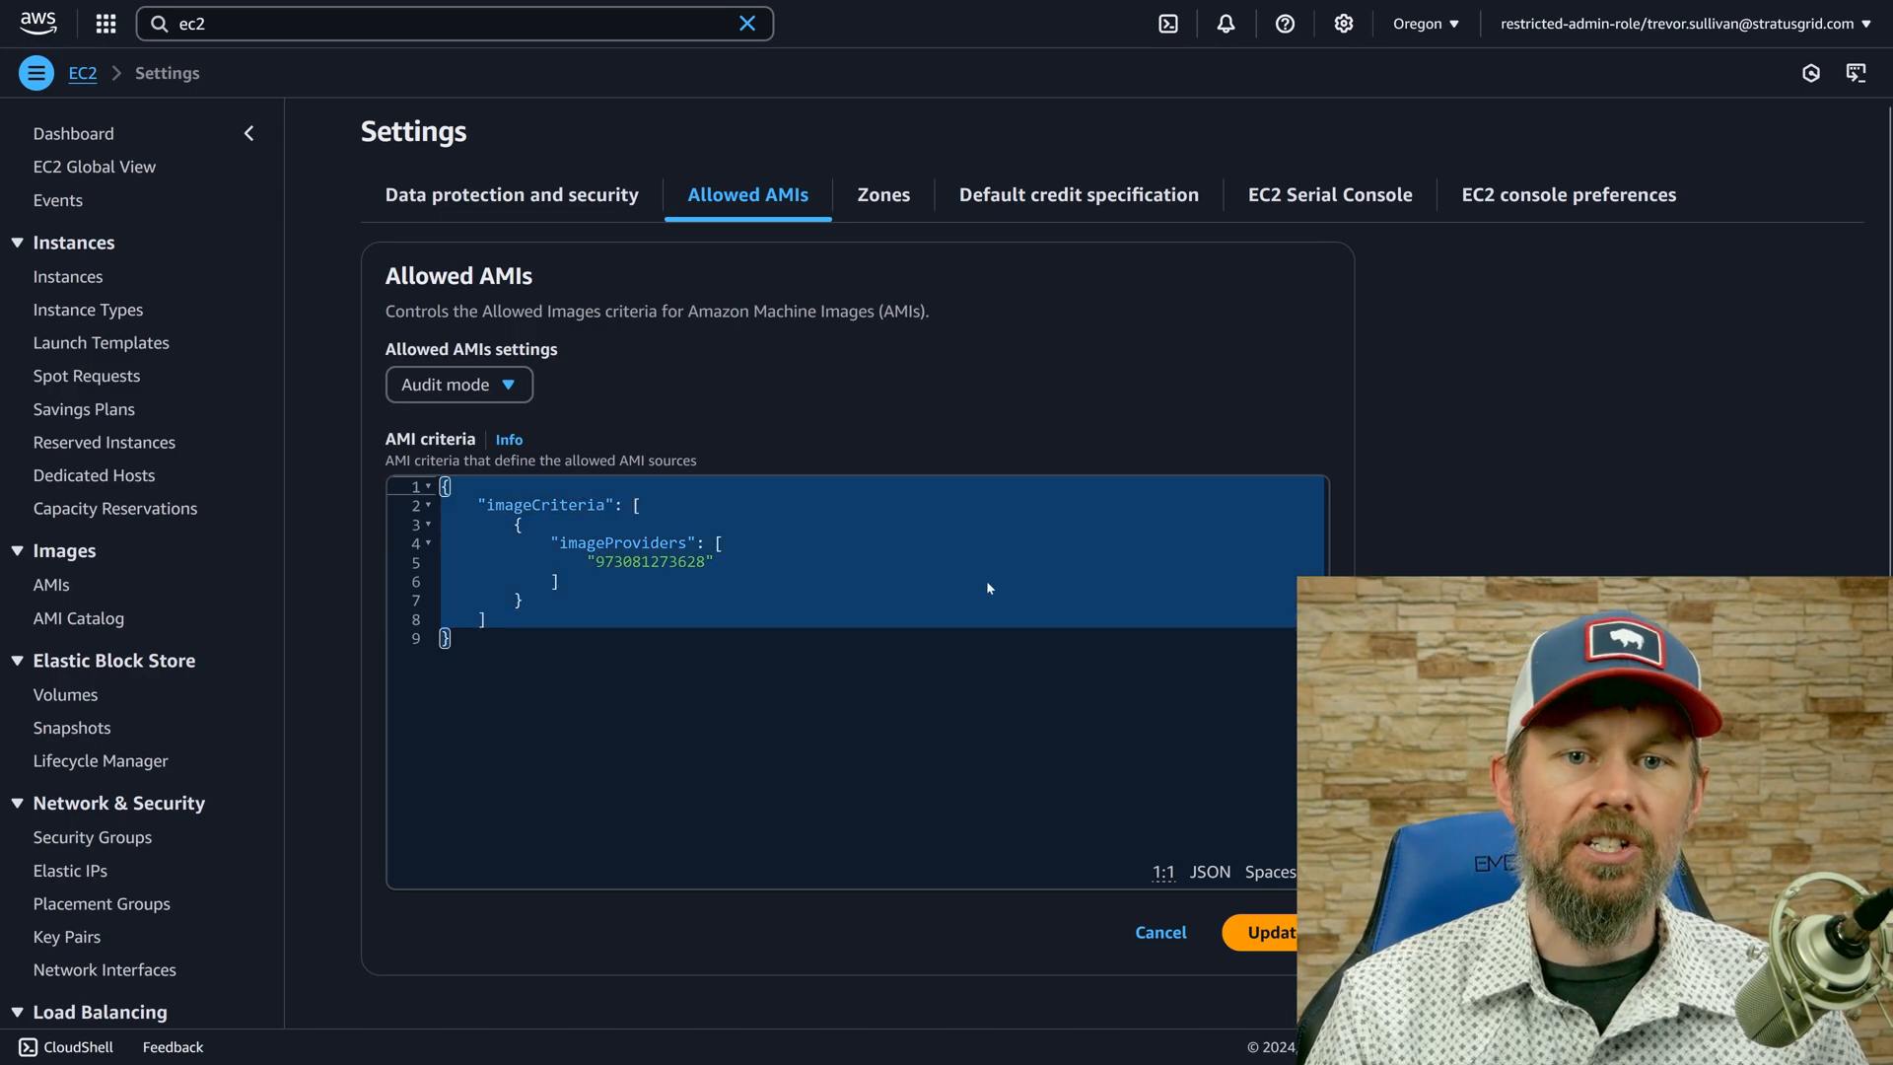
pyautogui.moveTo(1131, 1)
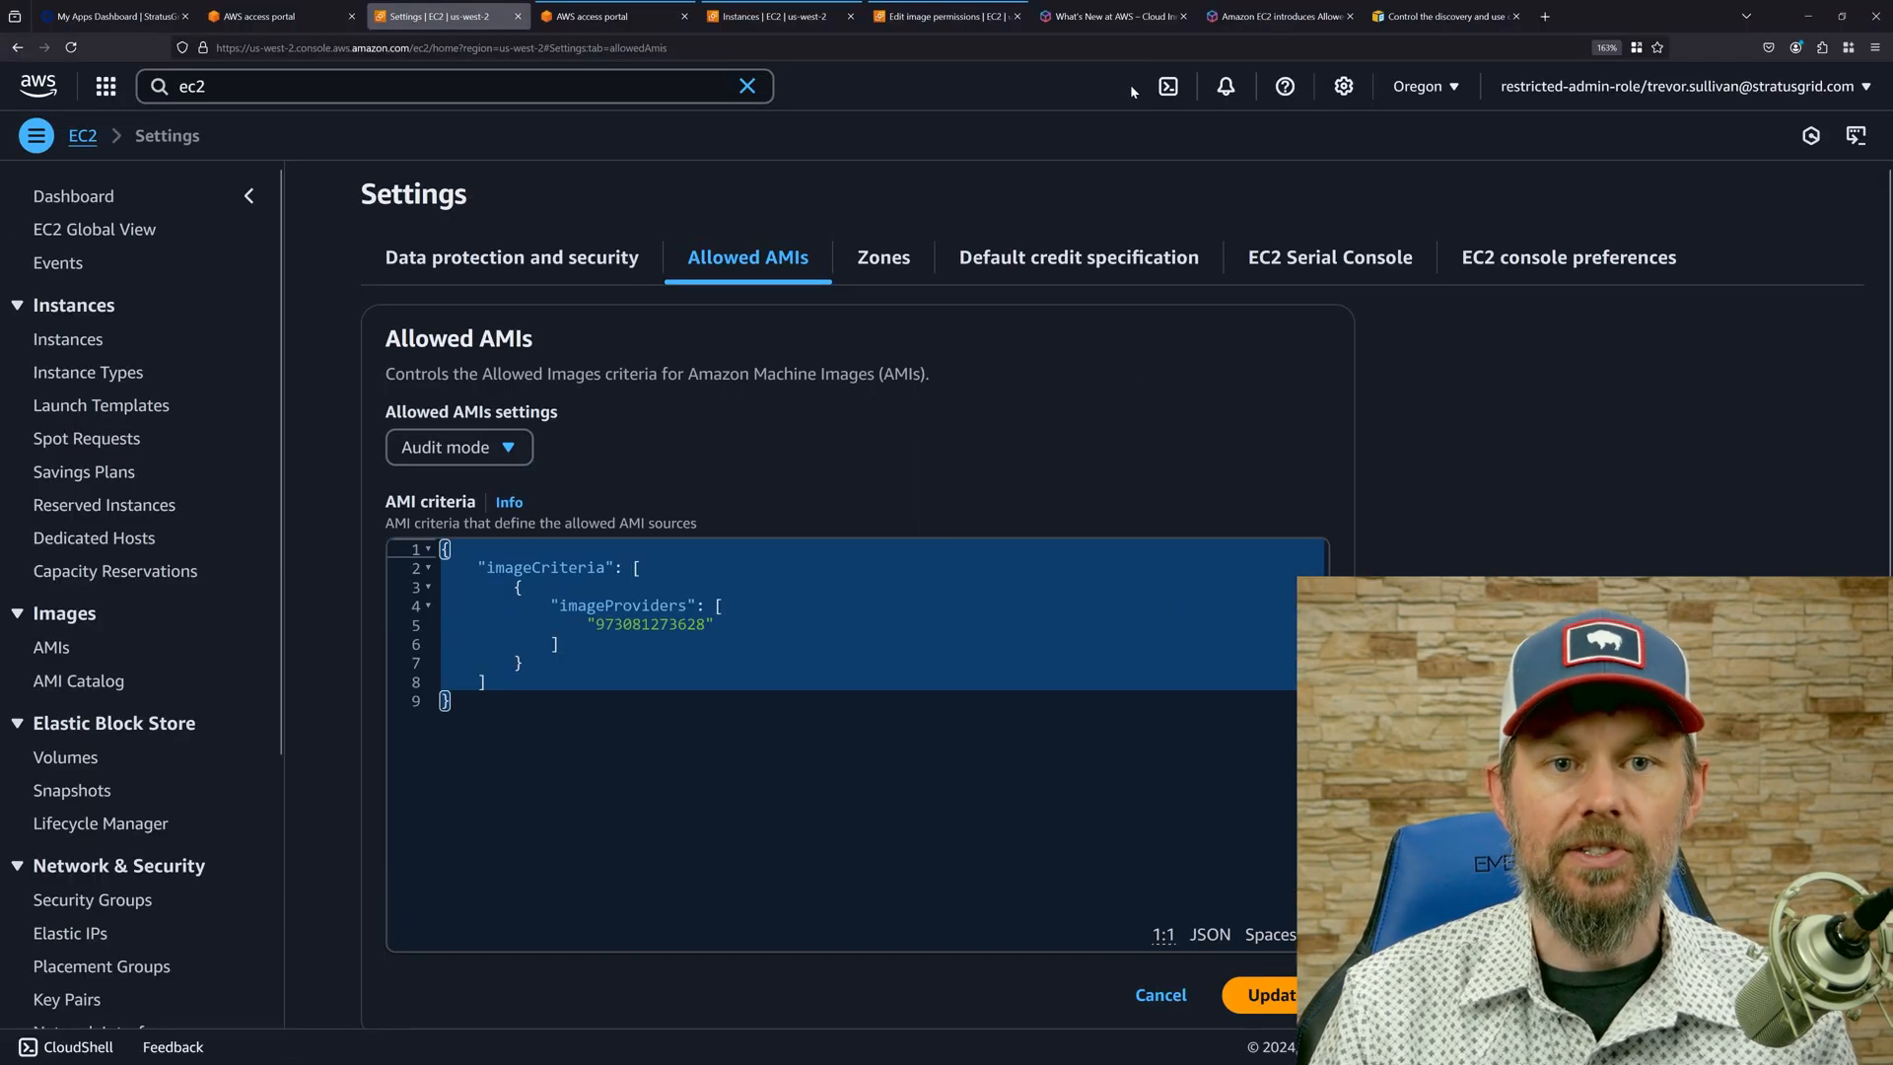
pyautogui.click(1410, 11)
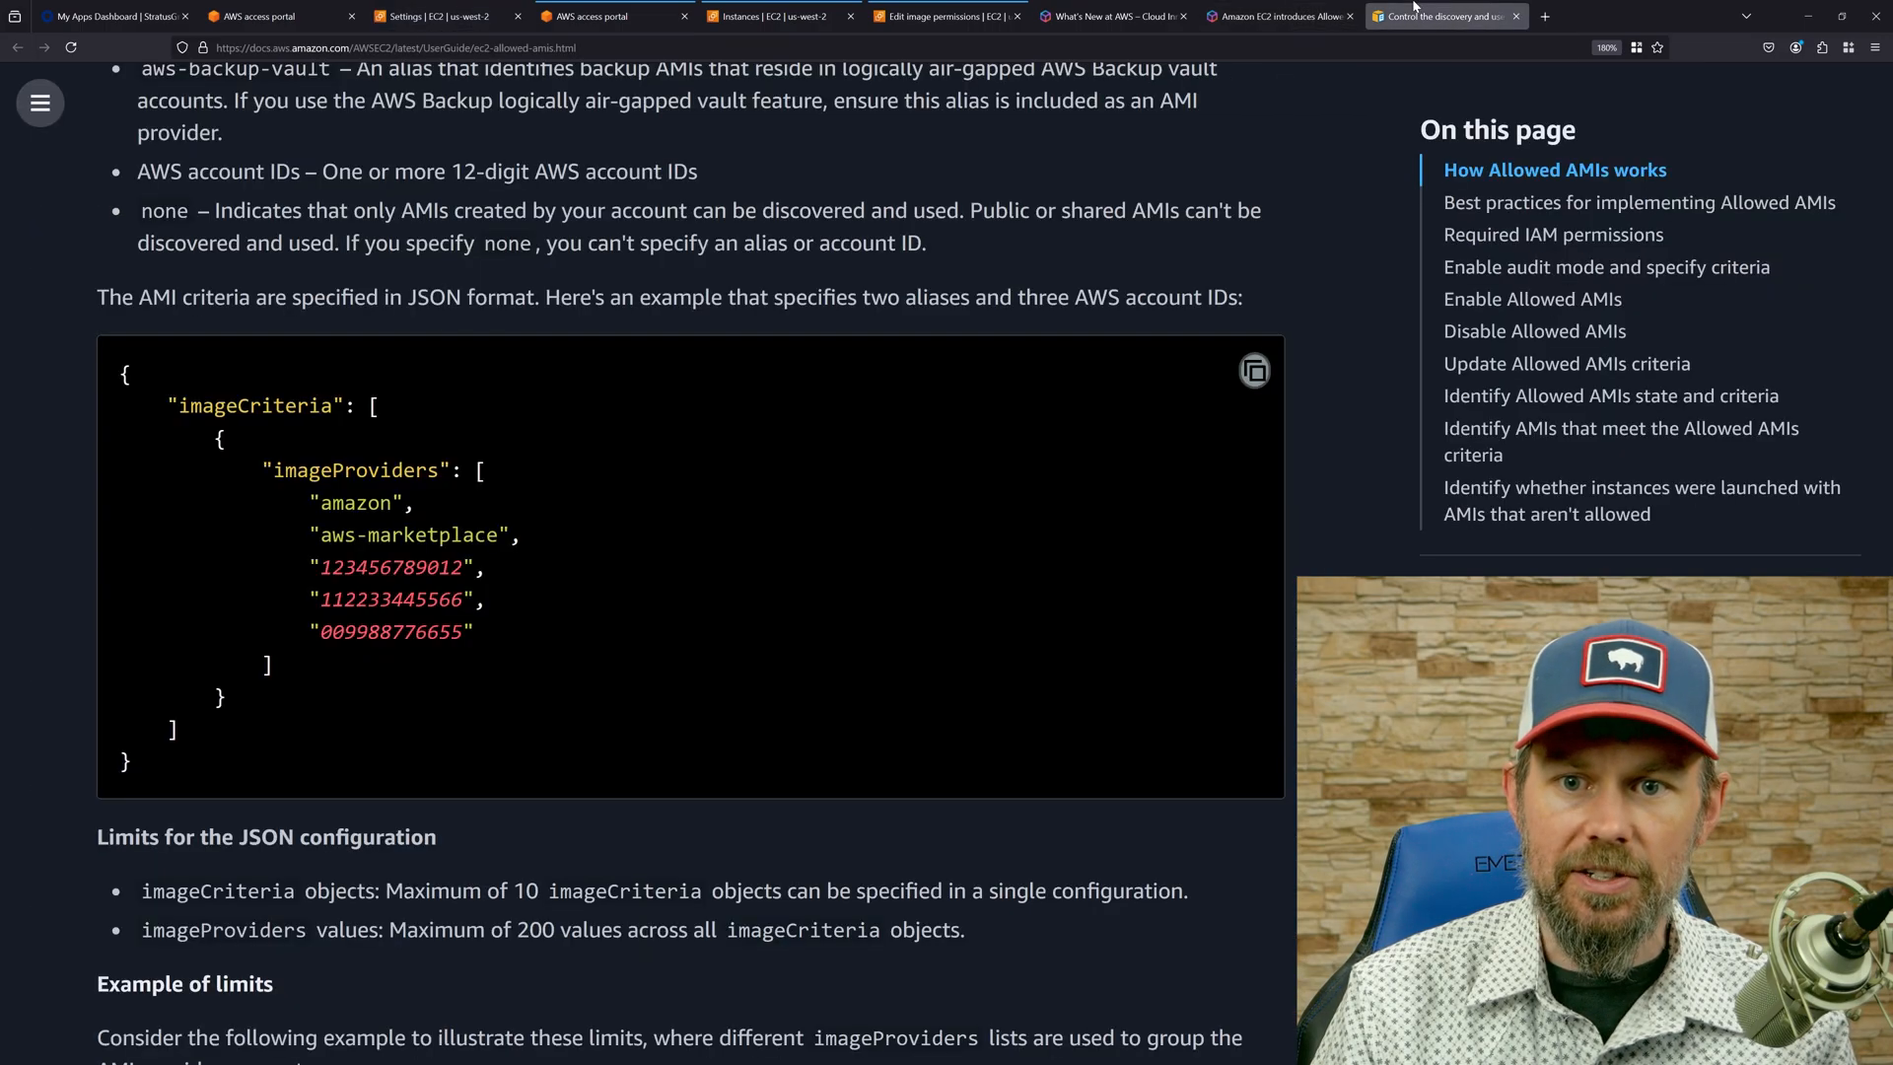
pyautogui.moveTo(119, 310); pyautogui.dragTo(317, 666)
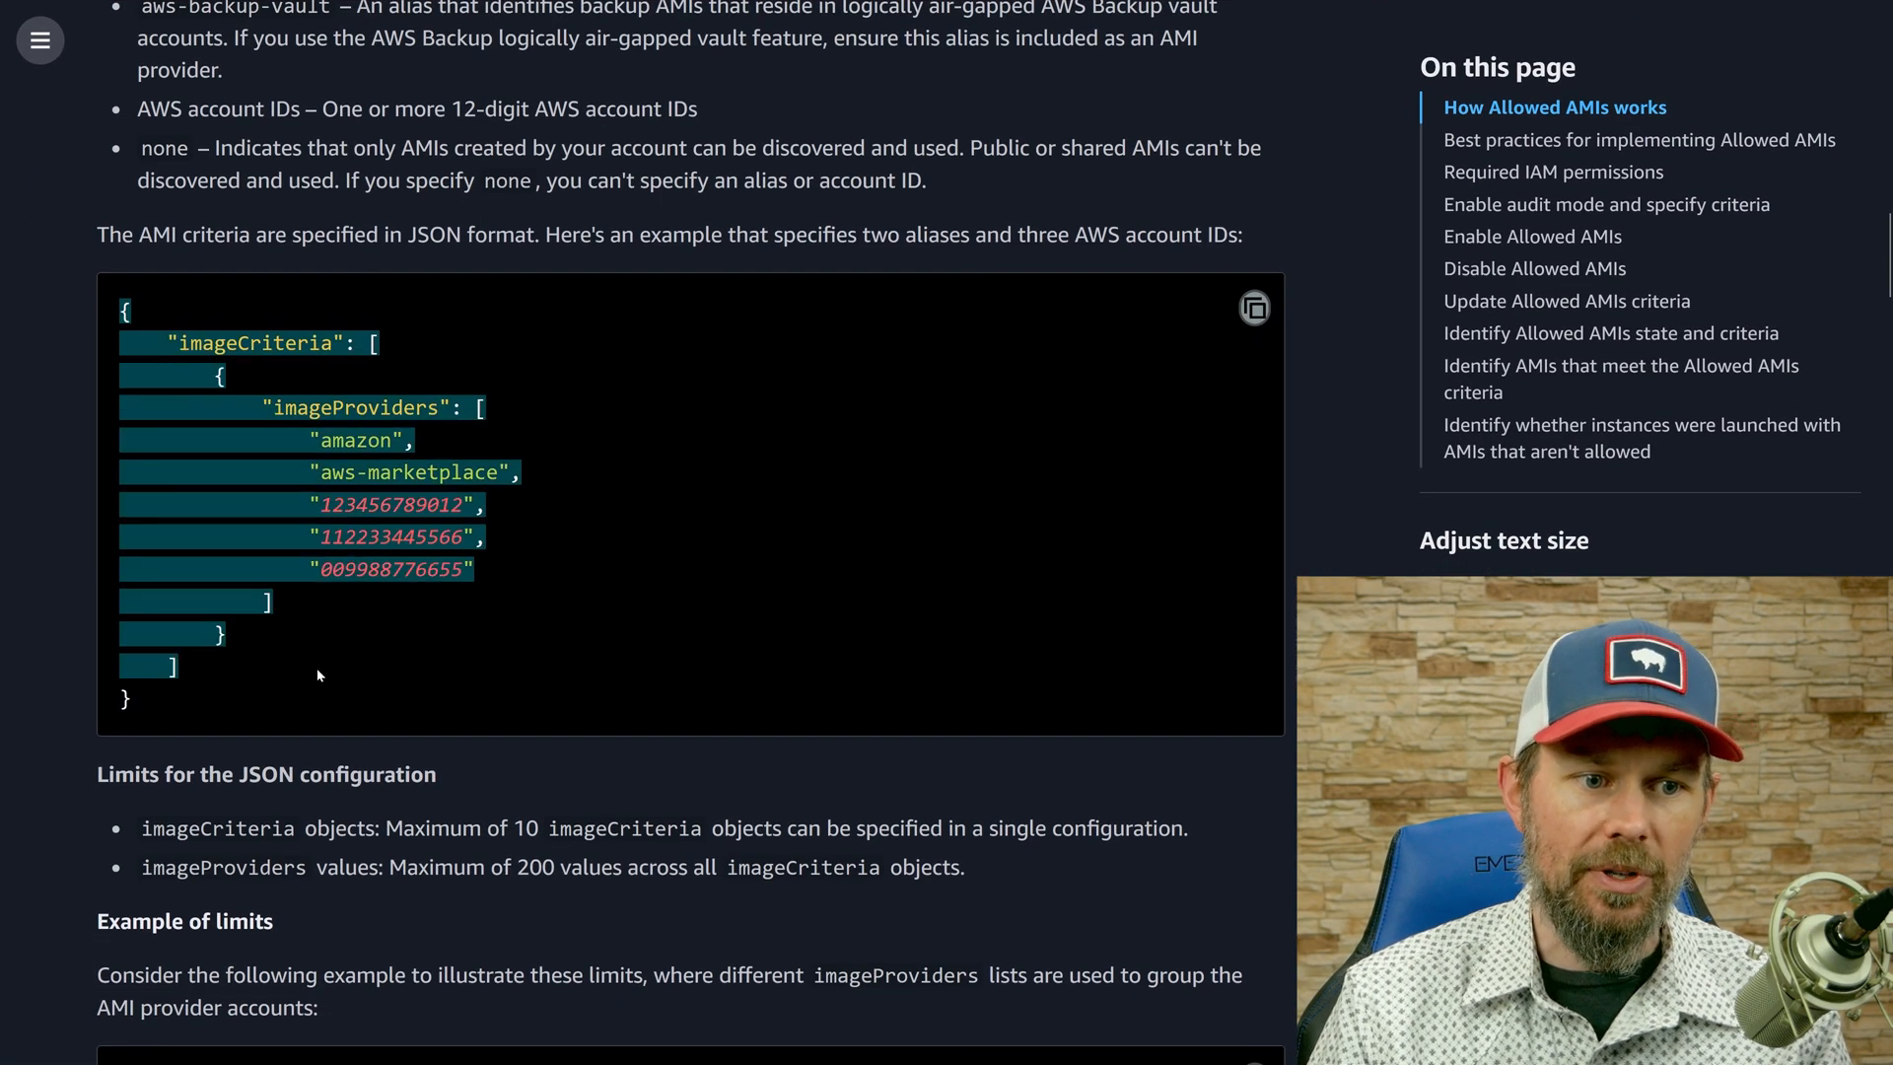
pyautogui.click(511, 598)
pyautogui.moveTo(477, 569); pyautogui.dragTo(73, 463)
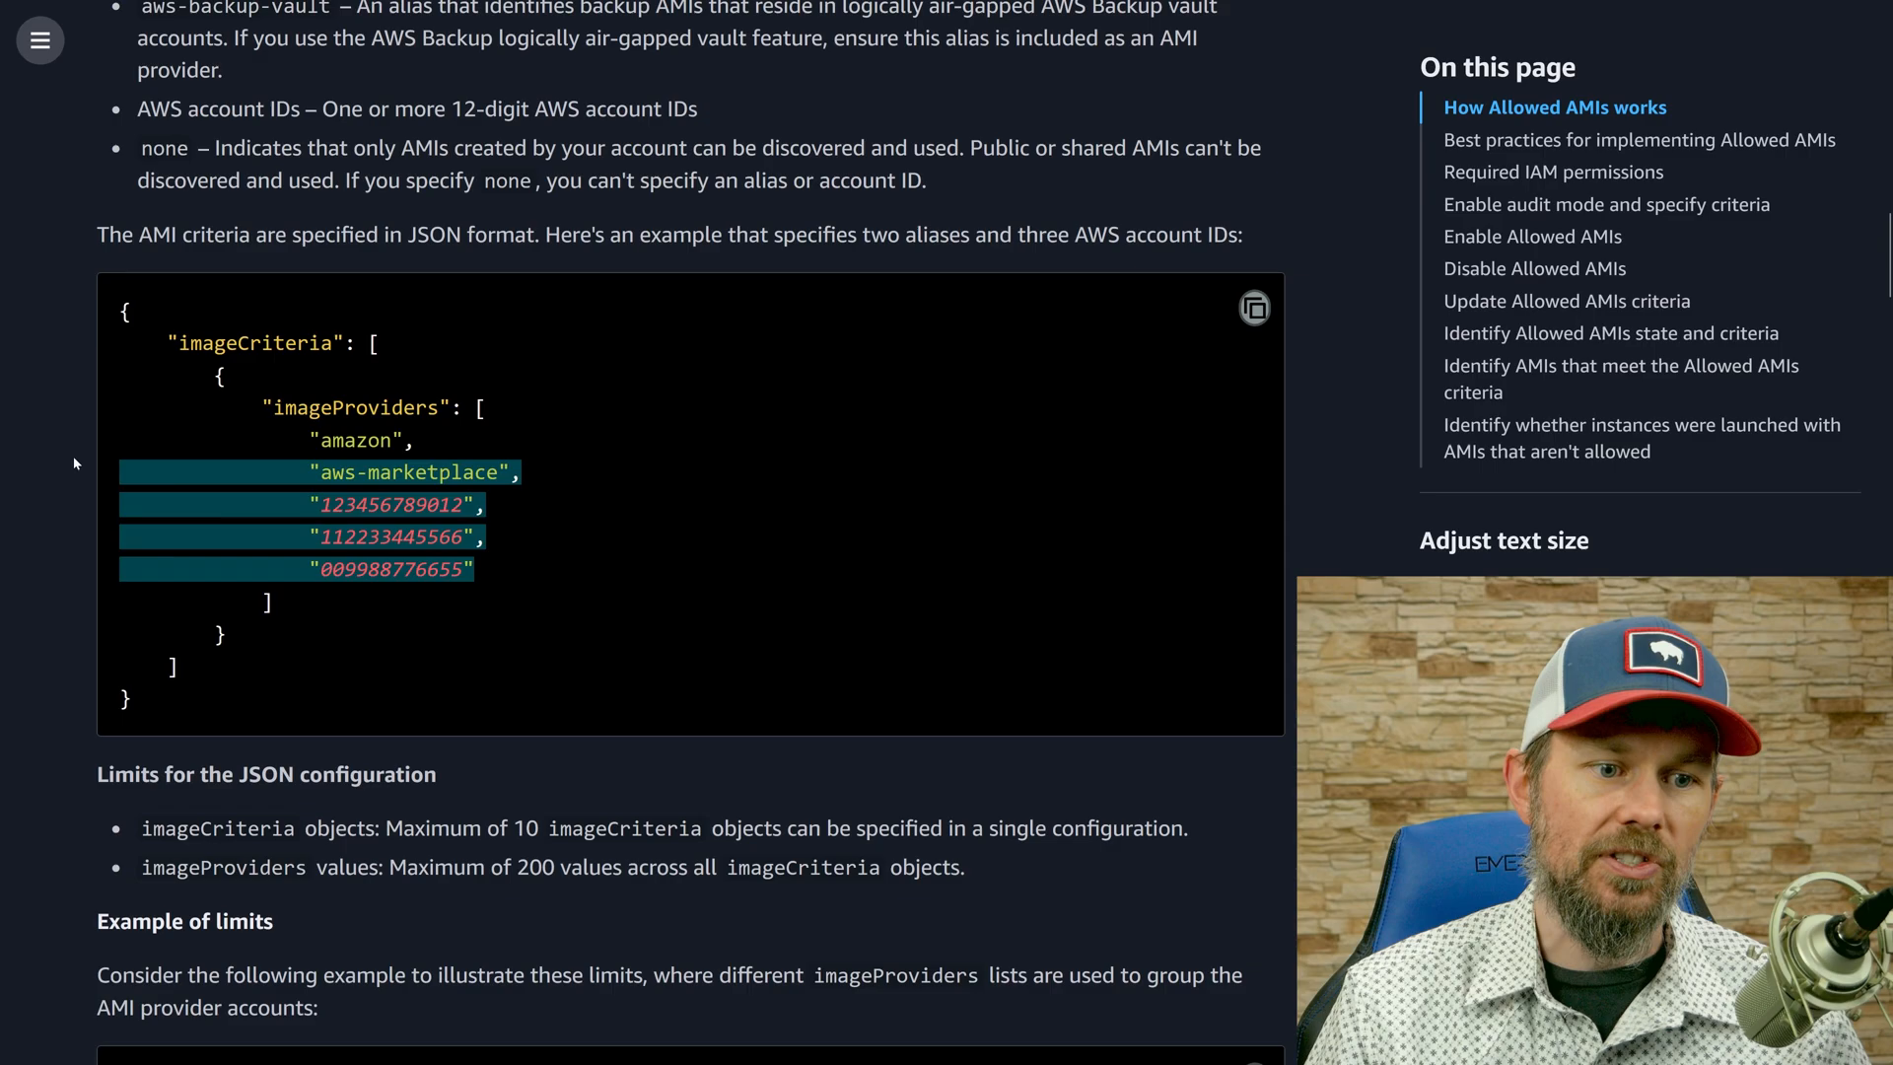
pyautogui.doubleClick(356, 440)
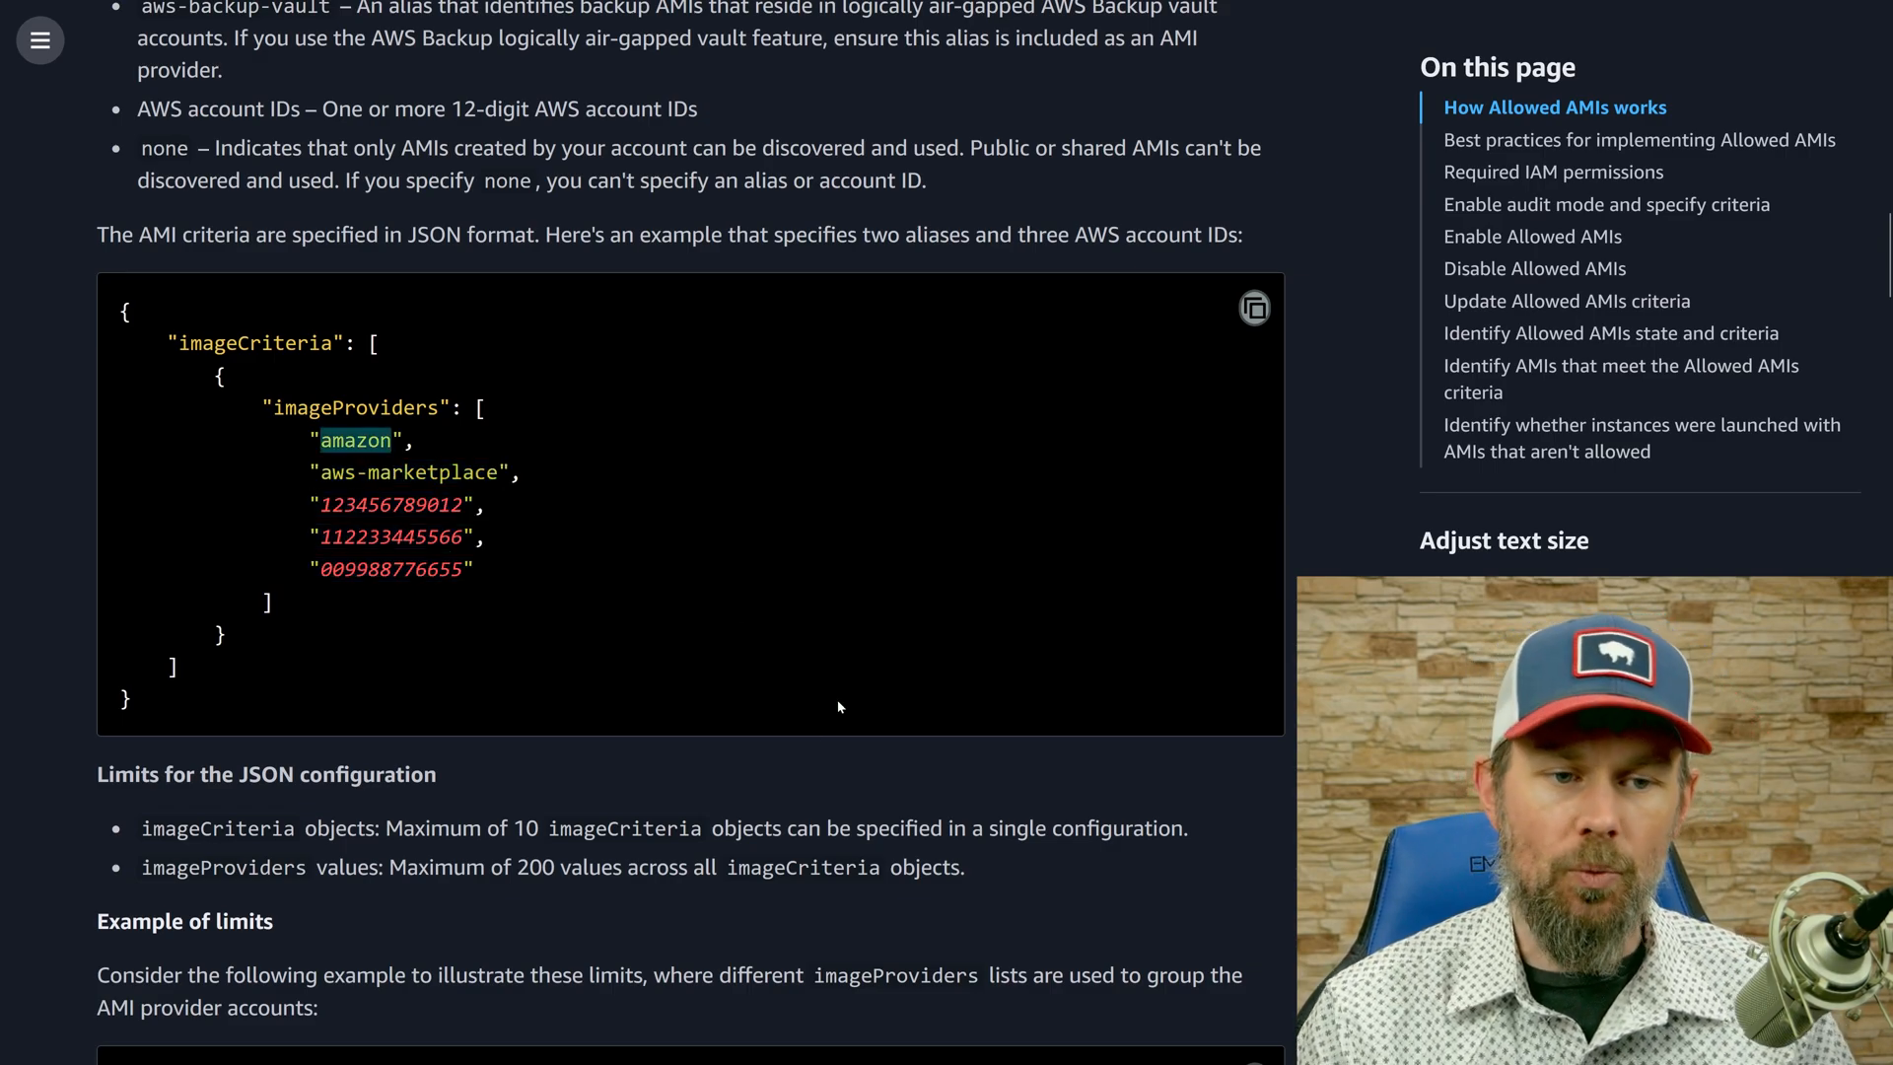
pyautogui.click(802, 712)
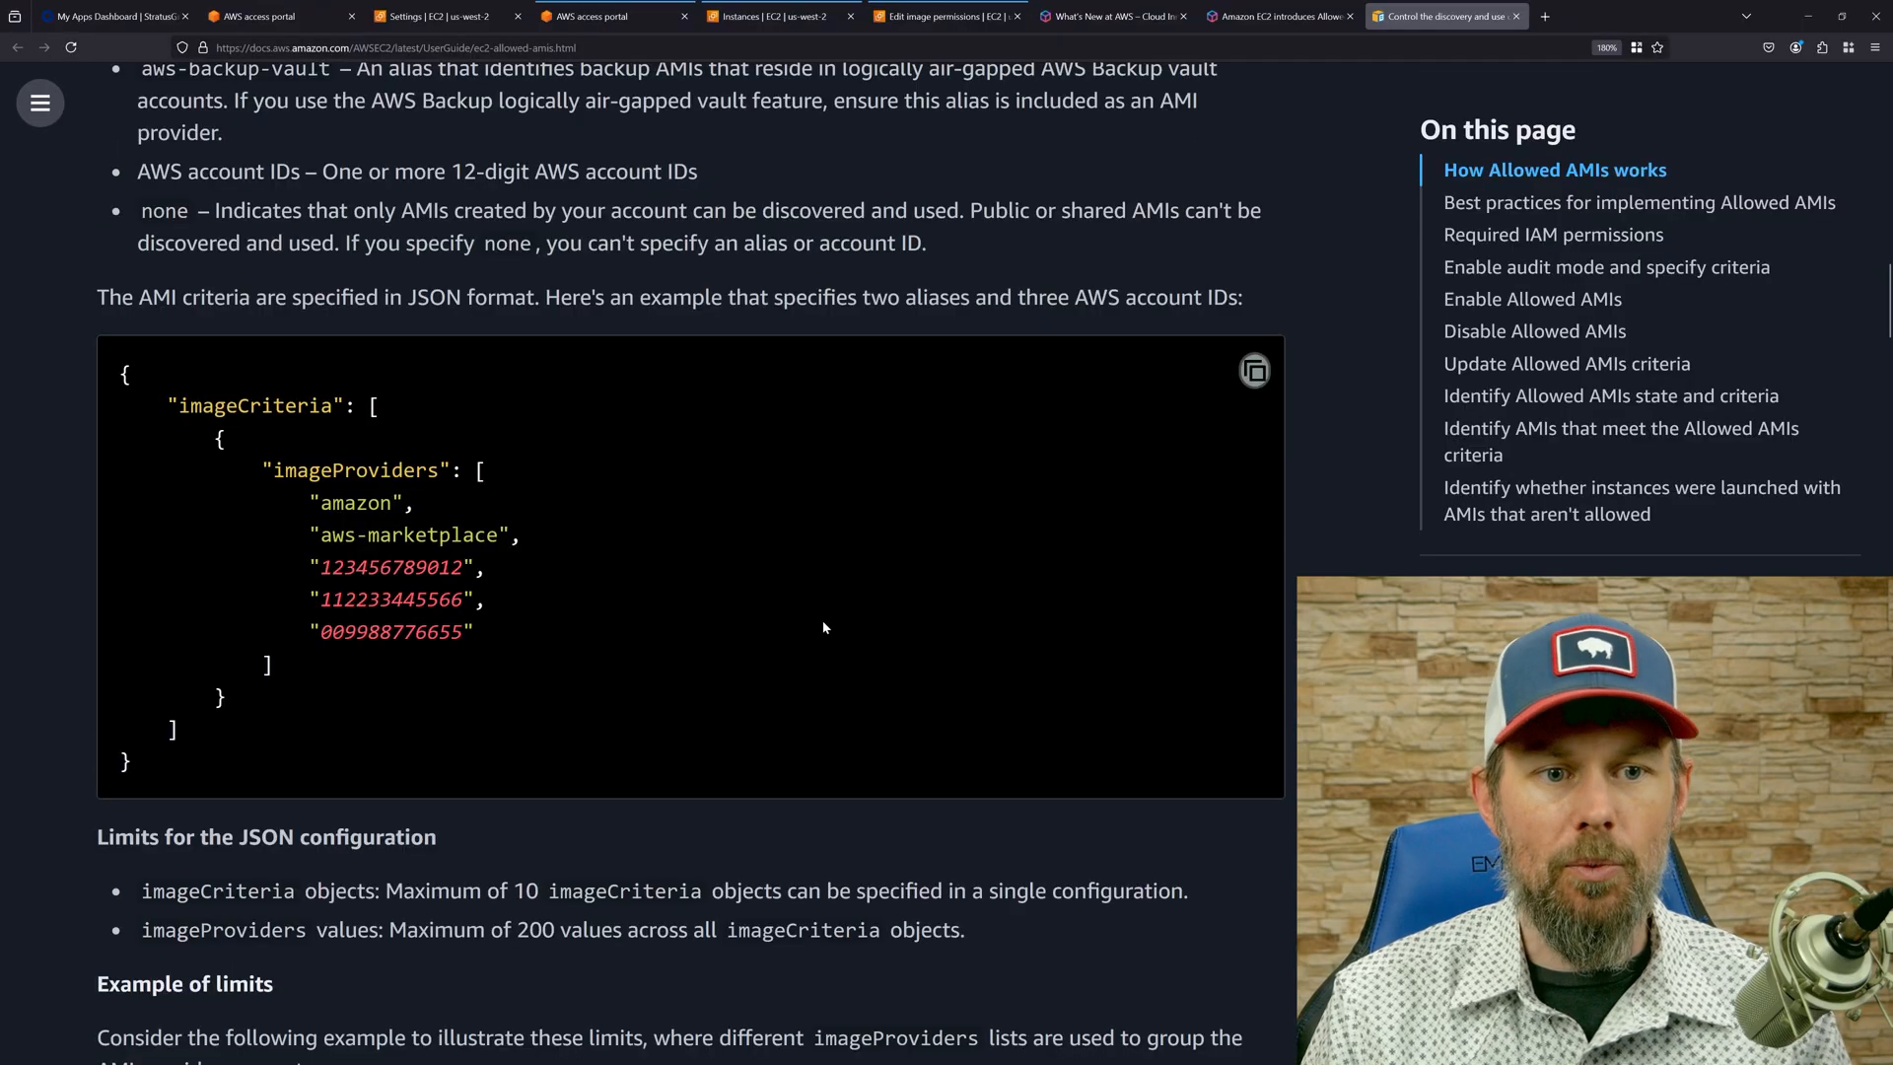
pyautogui.click(434, 16)
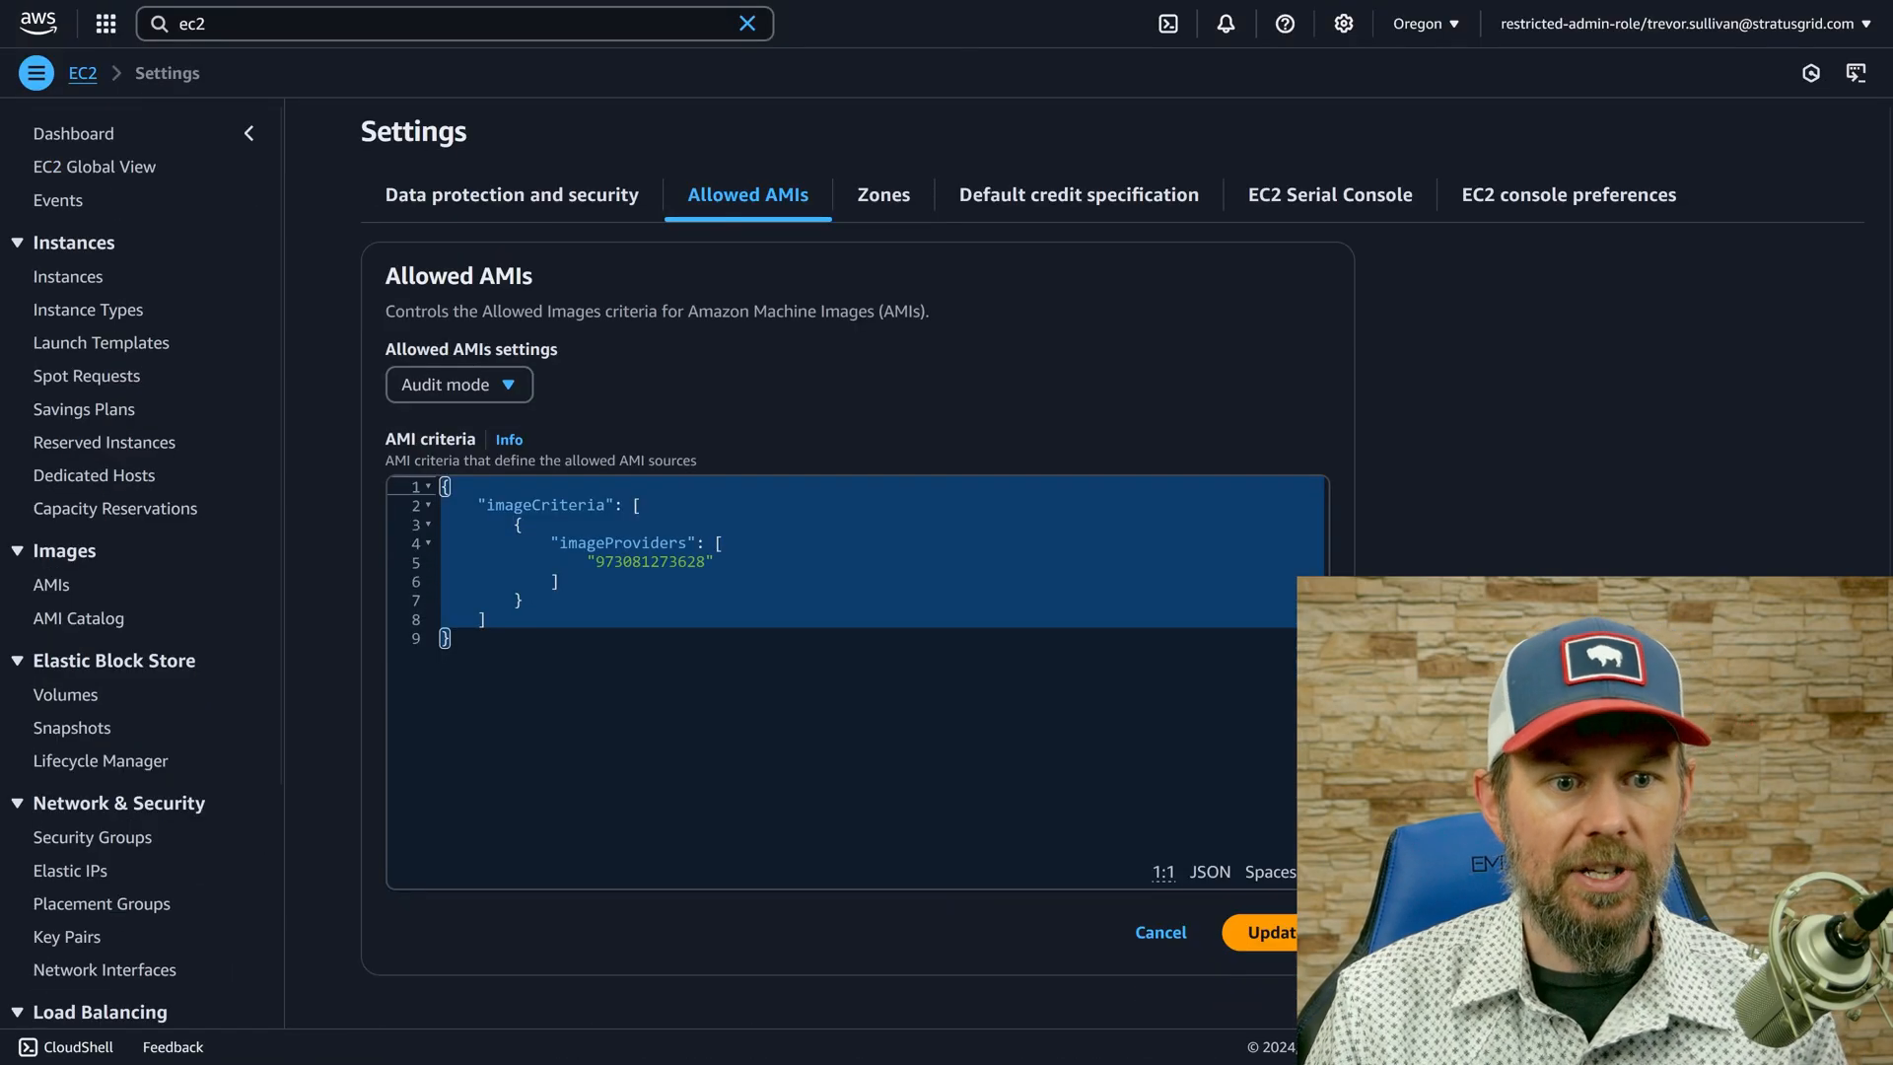
# Add a second imageProviders object with an account ID ending in a different digit to the AMI criteria, and update the settings.
pyautogui.click(735, 481)
pyautogui.hotkey('ctrl', 'a')
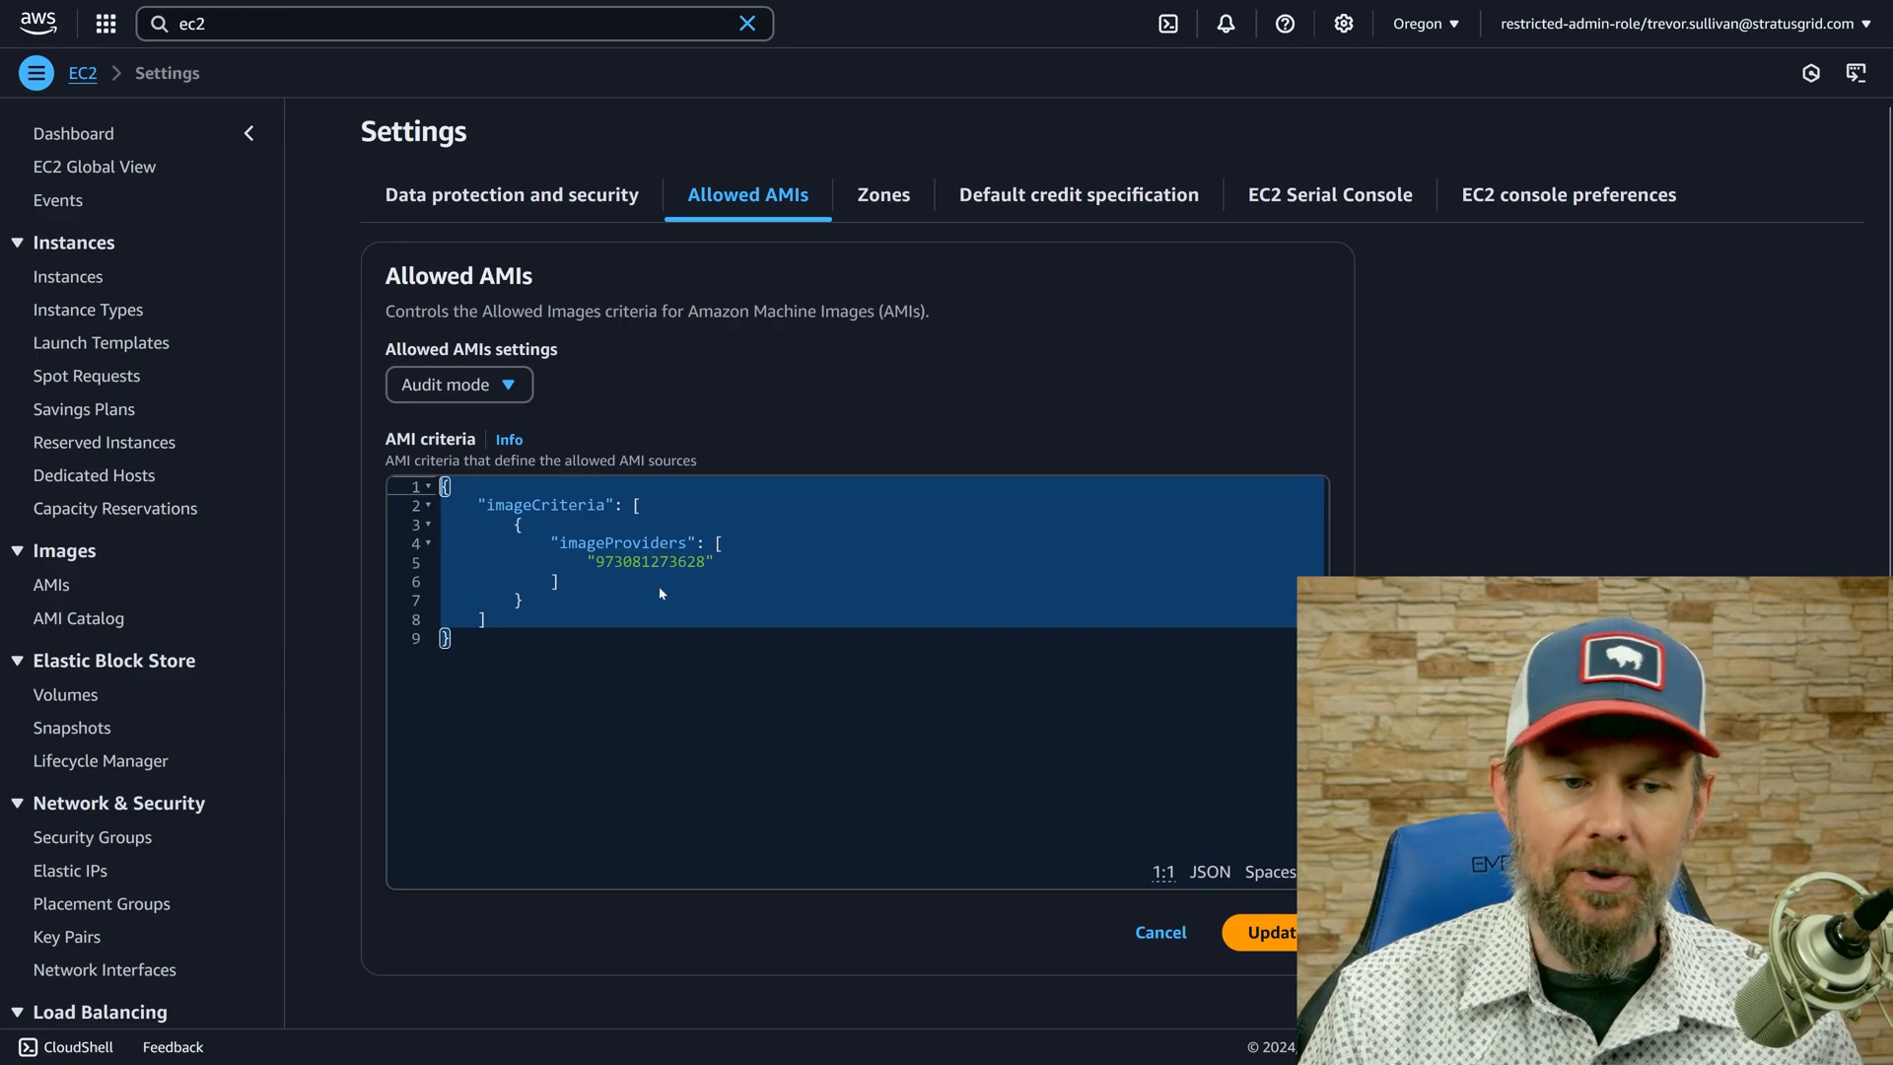
pyautogui.moveTo(577, 606); pyautogui.dragTo(443, 524)
pyautogui.hotkey('ctrl', 'c')
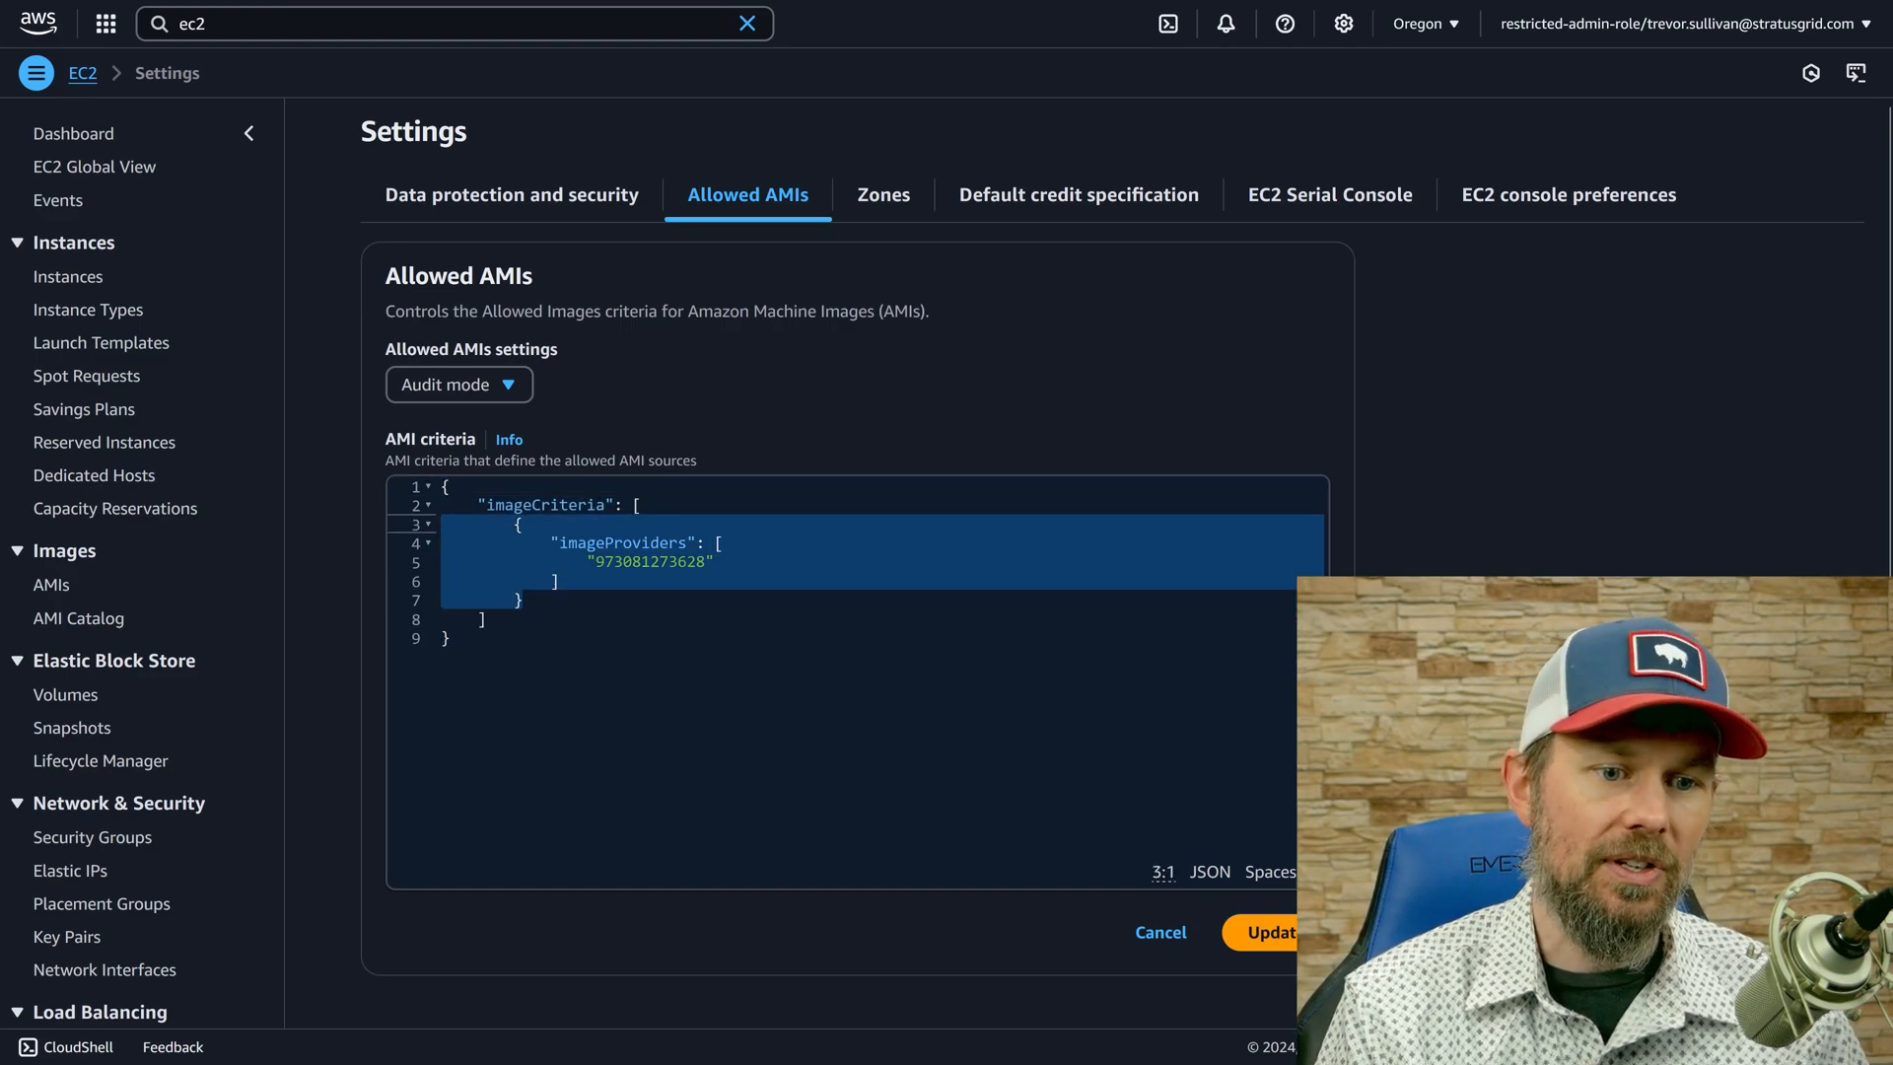
pyautogui.press('Right')
pyautogui.write(',')
pyautogui.press('Return')
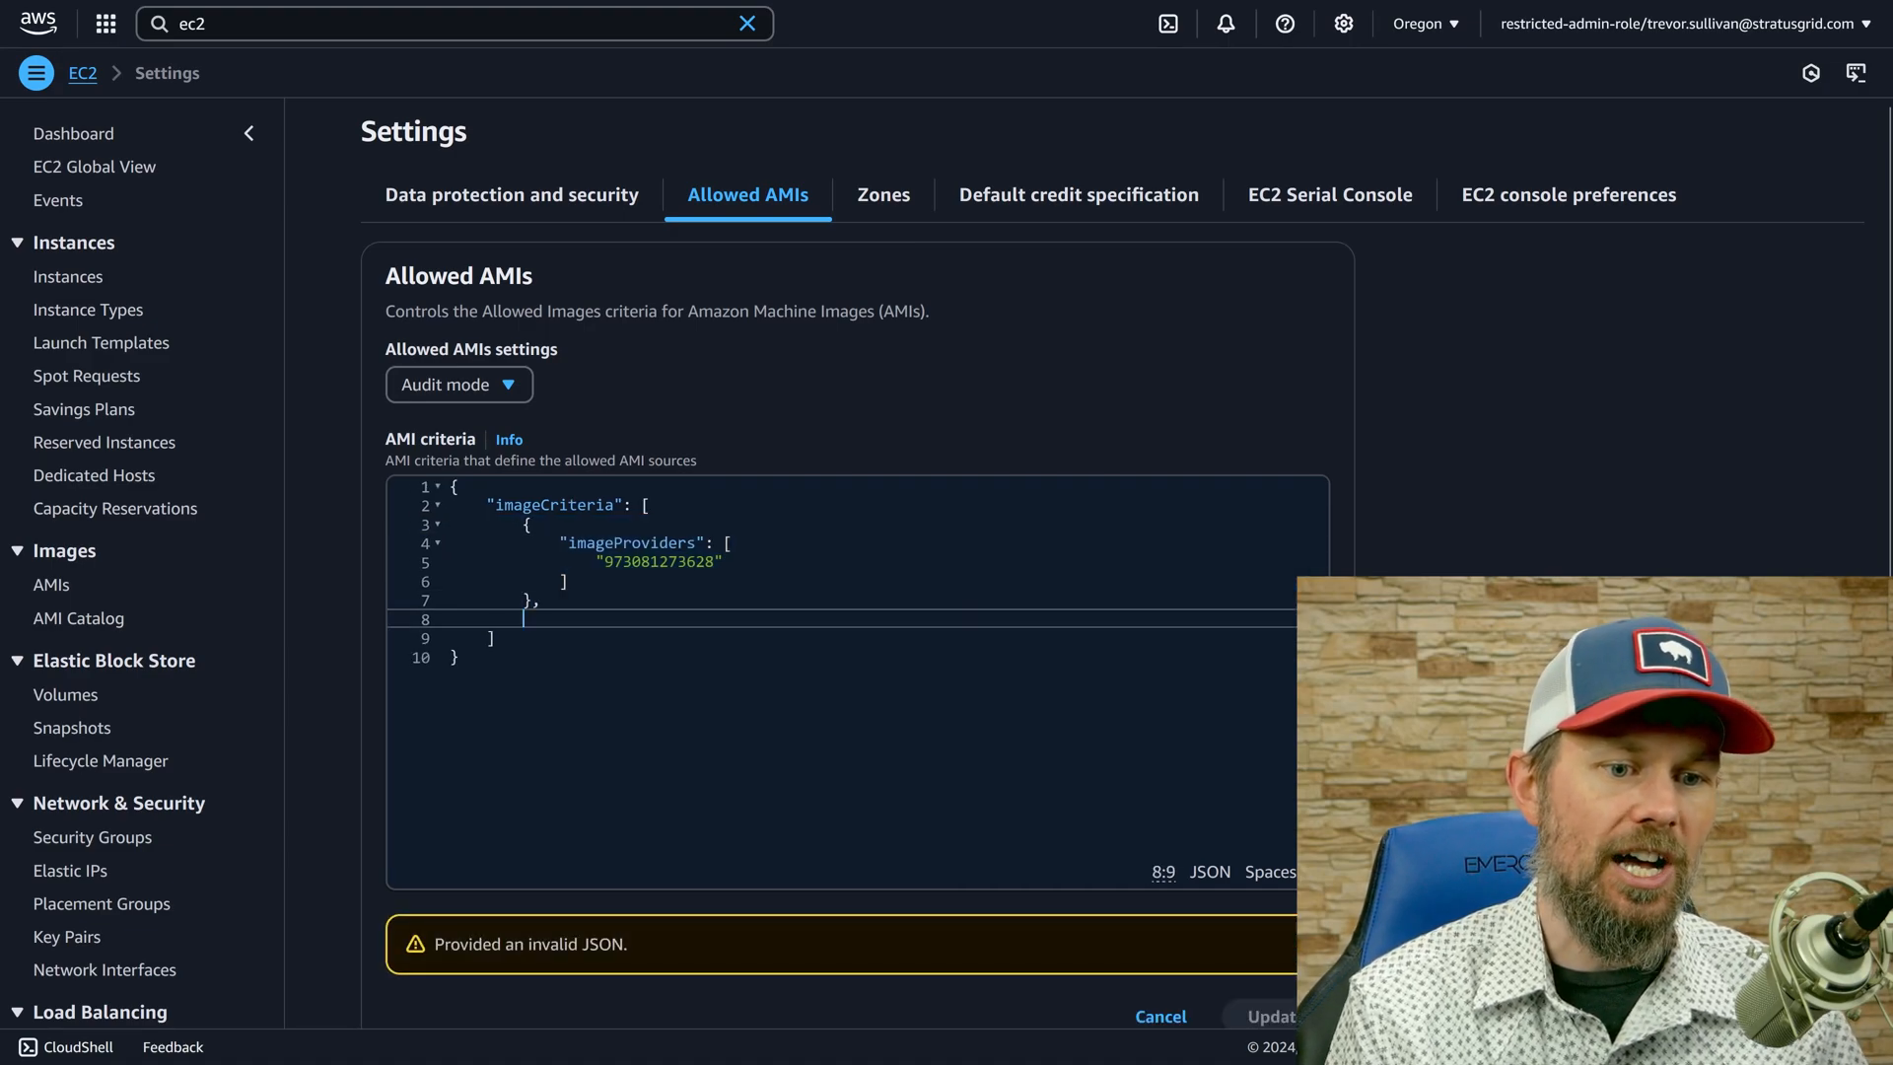
pyautogui.hotkey('ctrl', 'v')
pyautogui.click(664, 659)
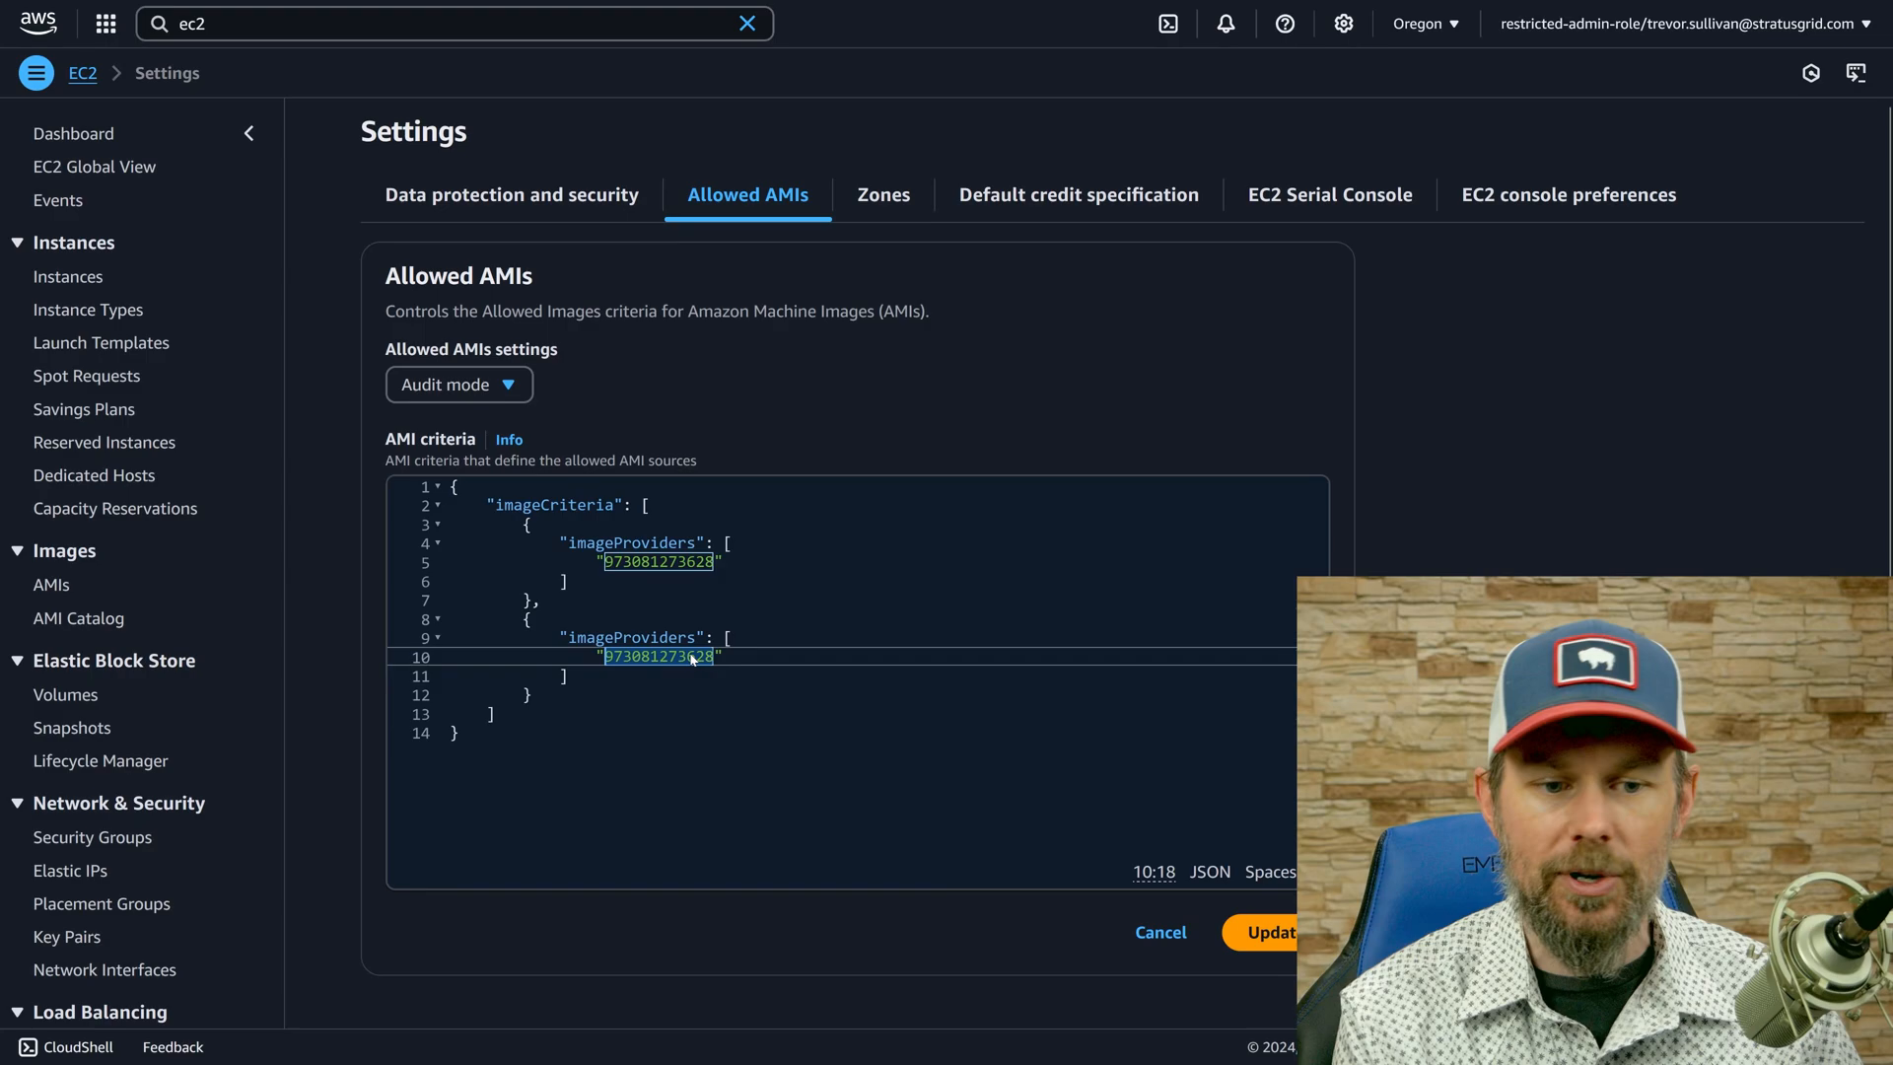
pyautogui.press('Right')
pyautogui.press('BackSpace')
pyautogui.write('9')
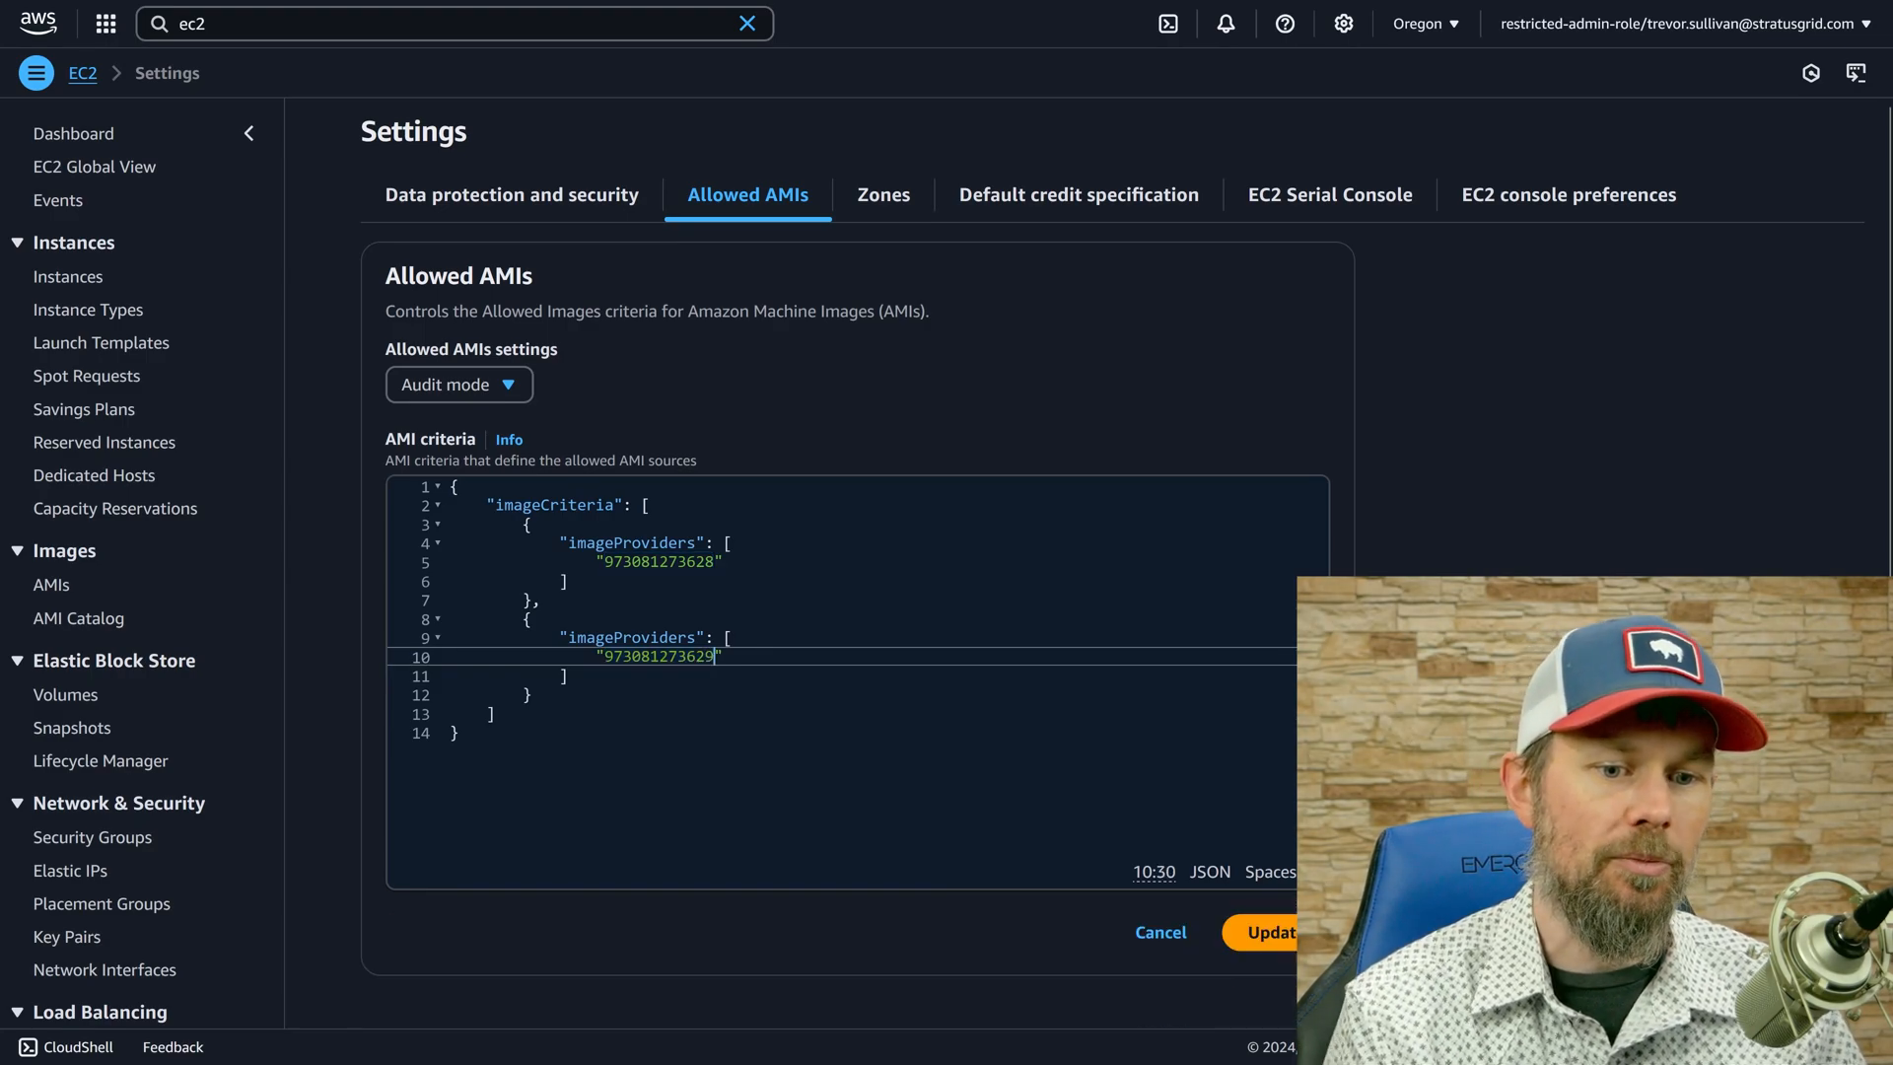
pyautogui.click(1306, 933)
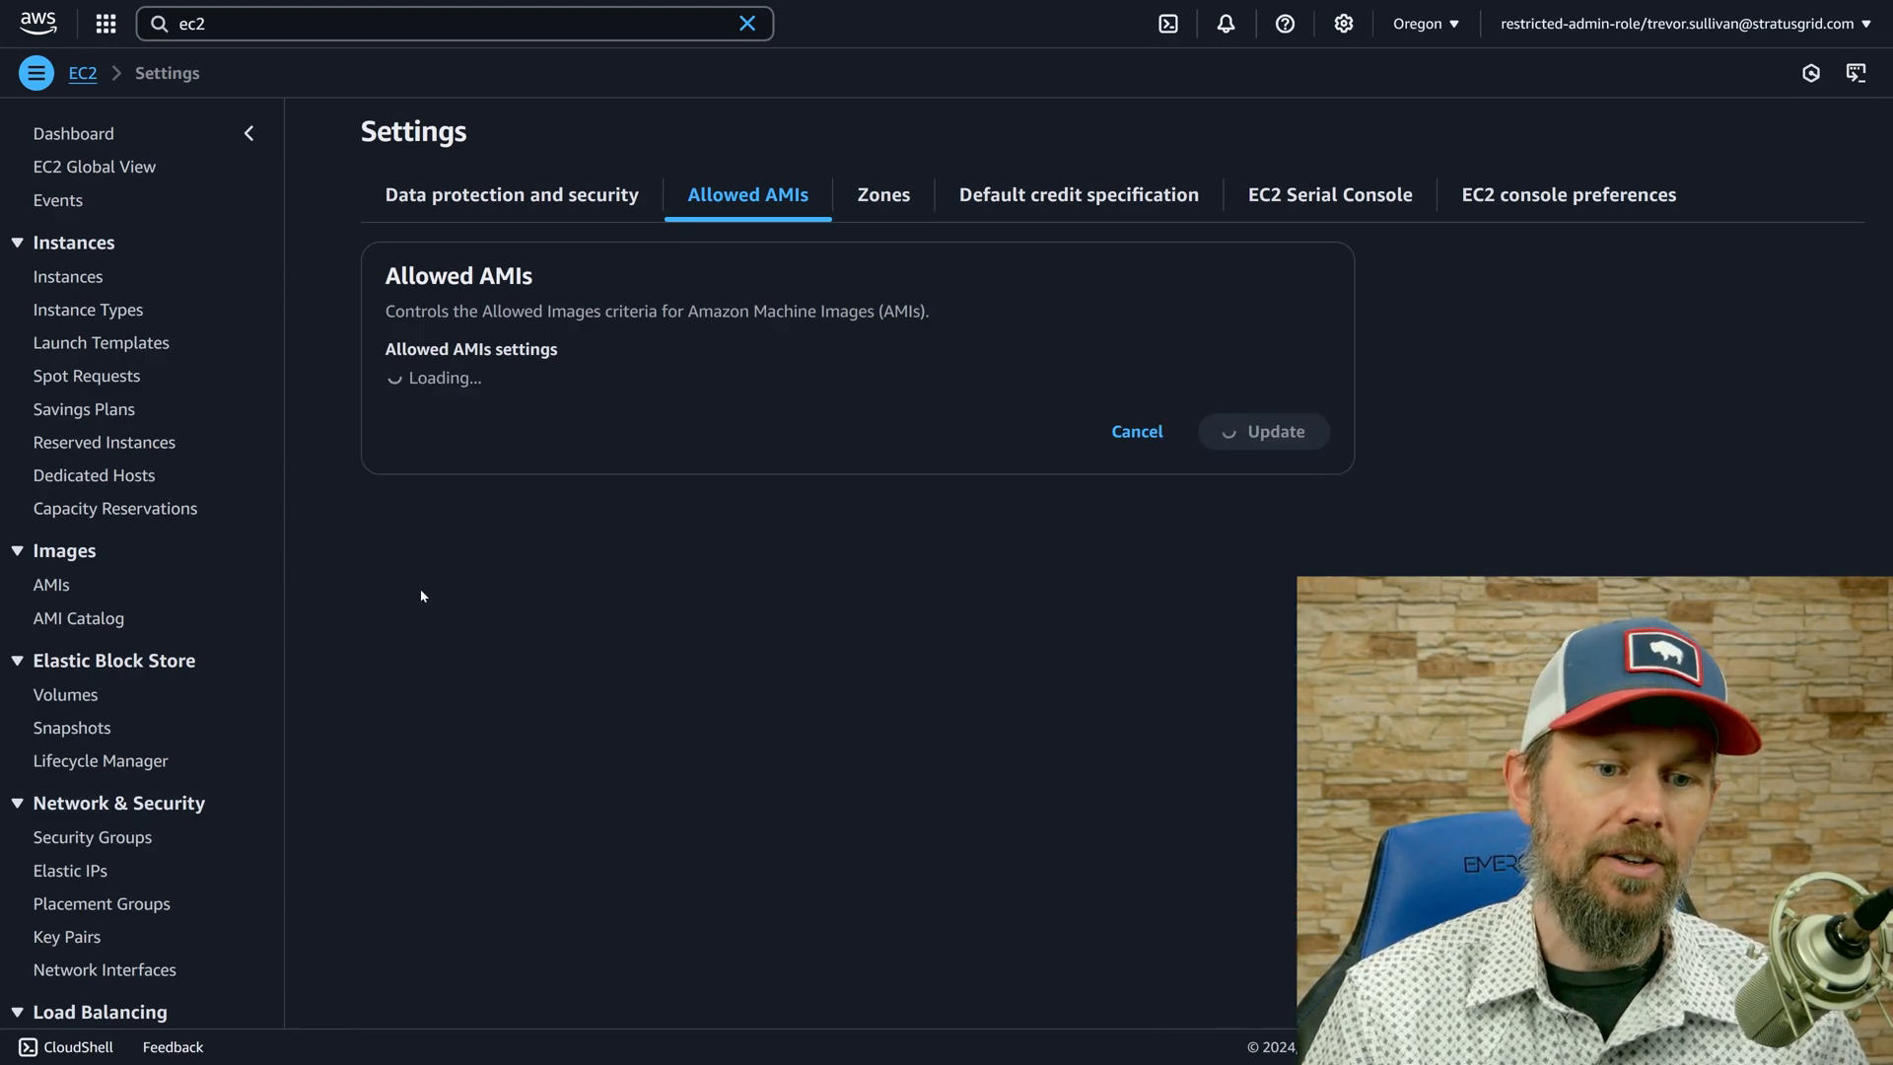
# Try to insert the copied criteria block after the account ID in the first imageProviders list.
pyautogui.moveTo(561, 610); pyautogui.dragTo(377, 723)
pyautogui.click(730, 818)
pyautogui.click(727, 724)
pyautogui.press('BackSpace')
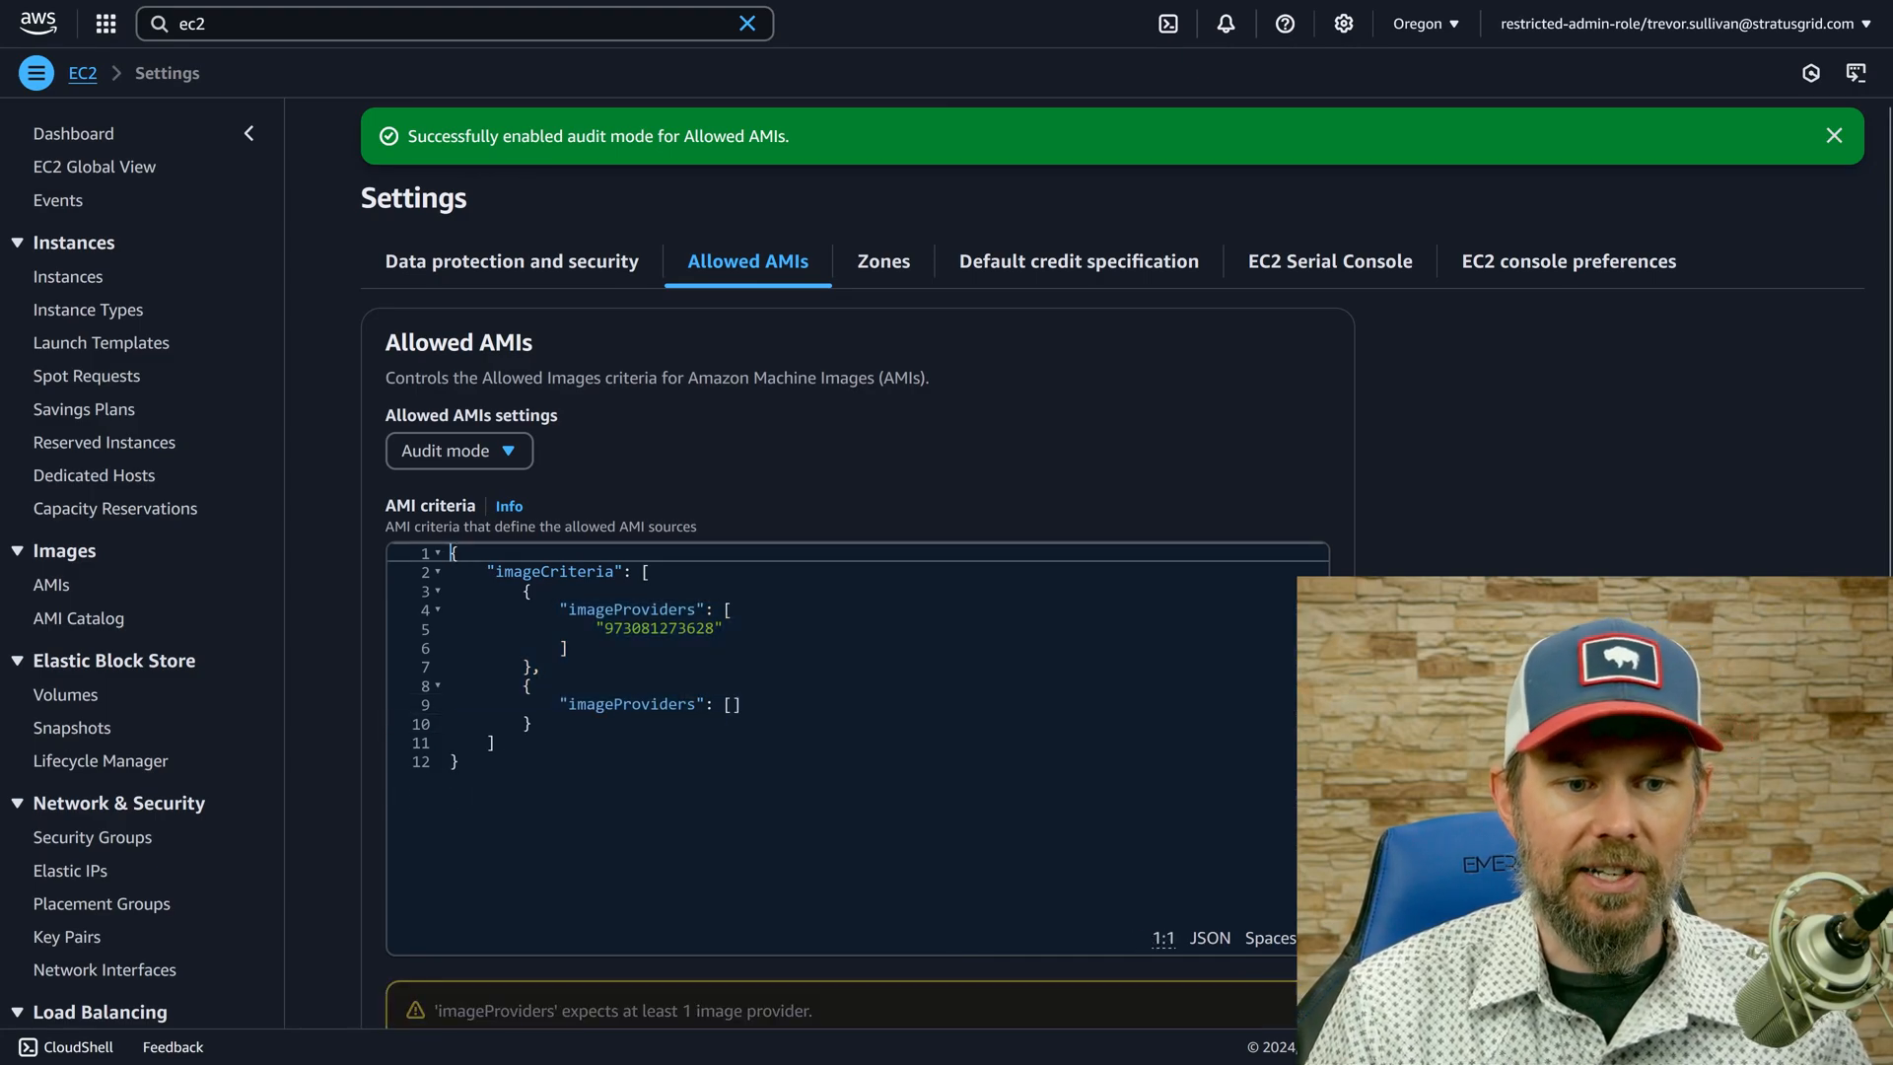
pyautogui.click(730, 630)
pyautogui.write(',')
pyautogui.press('Return')
pyautogui.hotkey('ctrl', 'v')
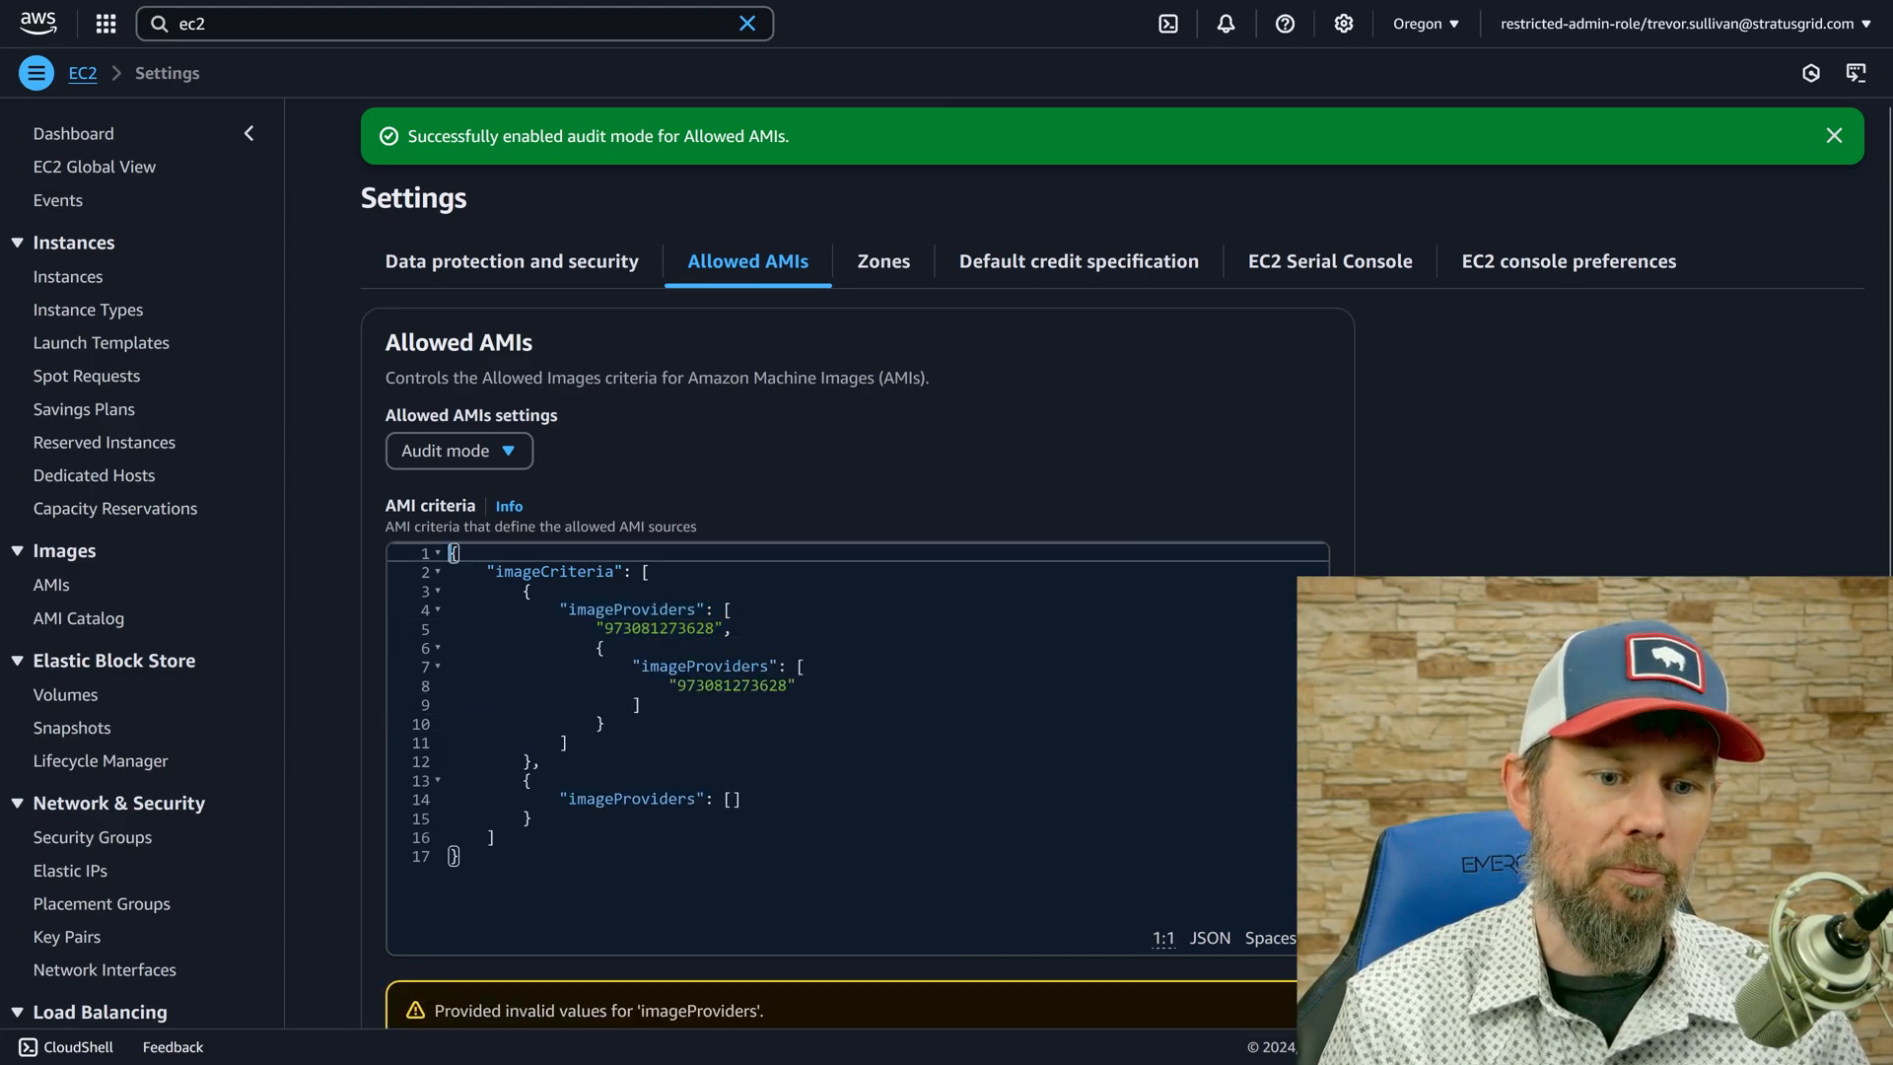
# Delete the nested criteria block from the first imageProviders list.
pyautogui.click(651, 686)
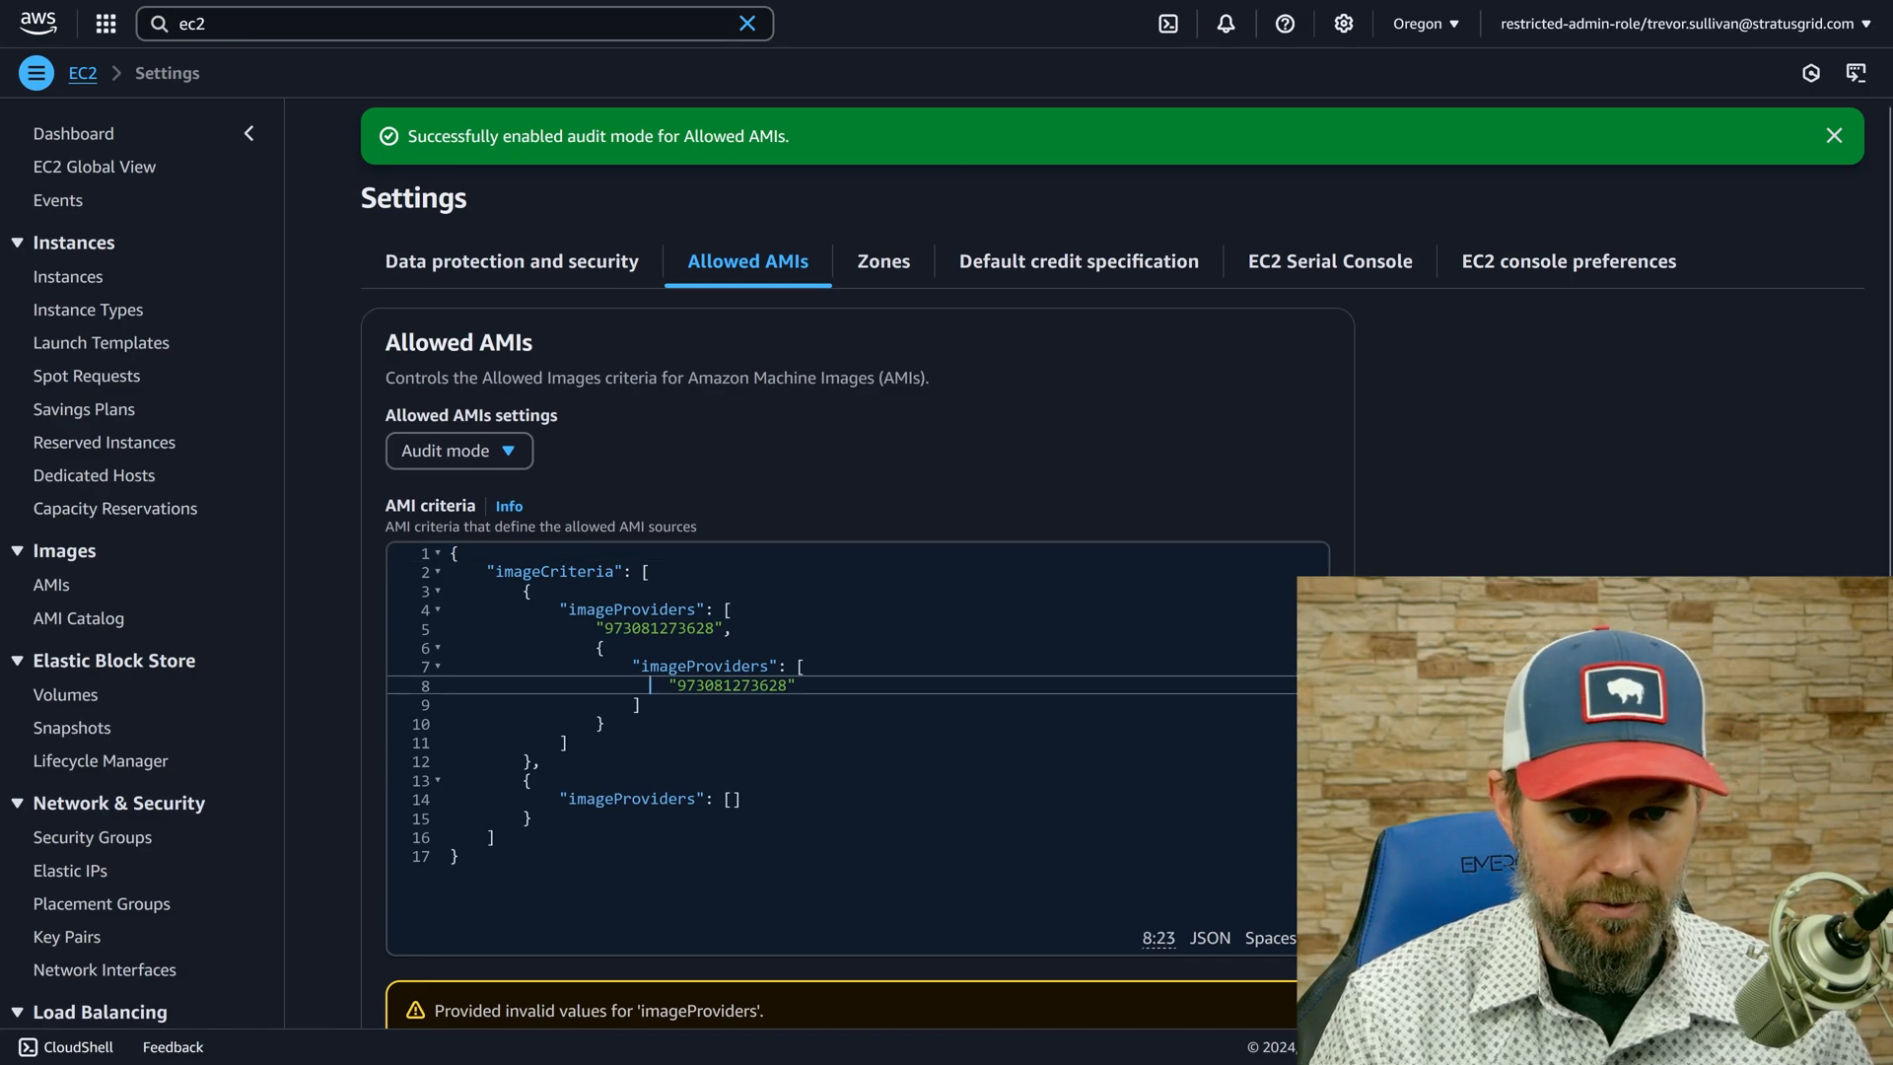
pyautogui.click(762, 666)
pyautogui.press('Home')
pyautogui.press('Home')
pyautogui.press('Up')
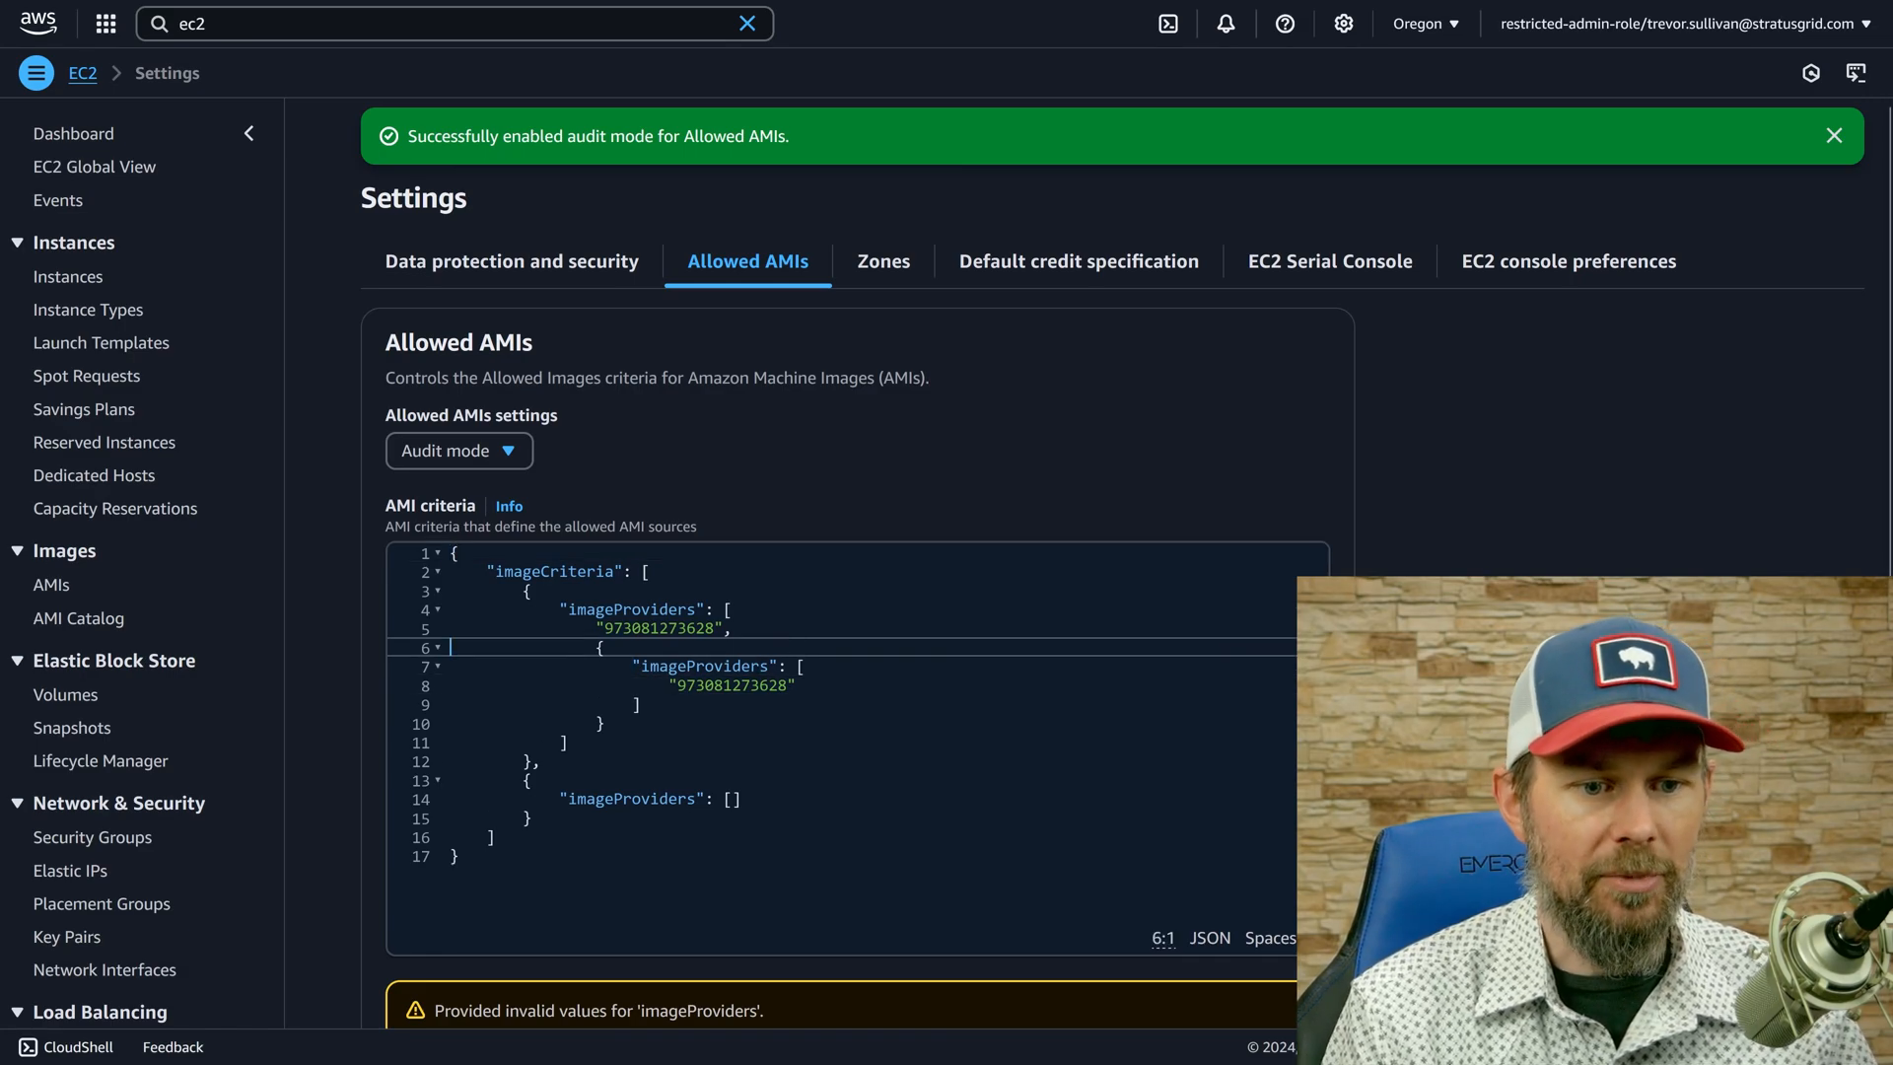
pyautogui.hotkey('shift', 'Down')
pyautogui.hotkey('shift', 'Down')
pyautogui.hotkey('shift', 'Down')
# Delete the second, empty imageProviders object and the comma in front of it from the AMI criteria.
pyautogui.hotkey('shift', 'Down')
pyautogui.hotkey('shift', 'Down')
pyautogui.press('Delete')
pyautogui.press('Down')
pyautogui.press('Down')
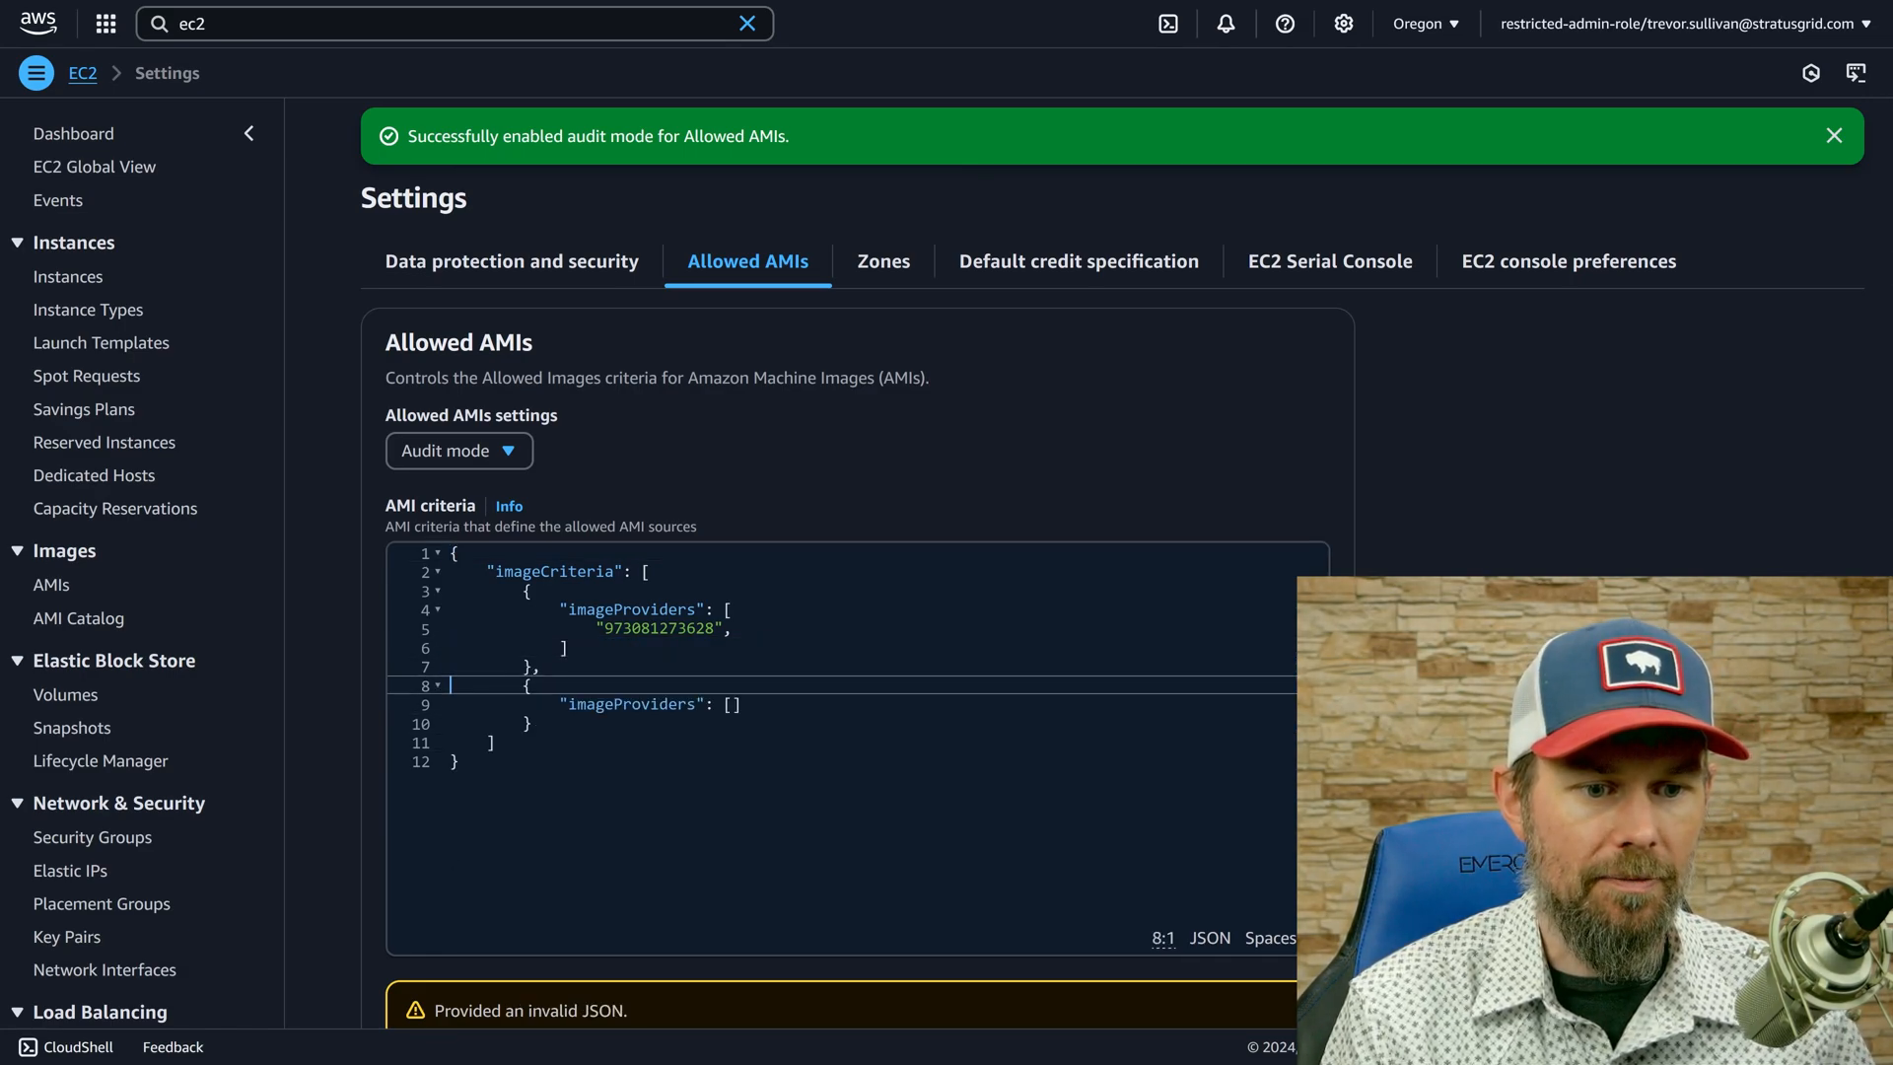
pyautogui.hotkey('shift', 'Down')
pyautogui.hotkey('shift', 'Down')
pyautogui.hotkey('shift', 'Down')
pyautogui.press('Left')
pyautogui.hotkey('shift', 'Down')
pyautogui.hotkey('shift', 'Down')
pyautogui.hotkey('shift', 'Down')
pyautogui.press('Delete')
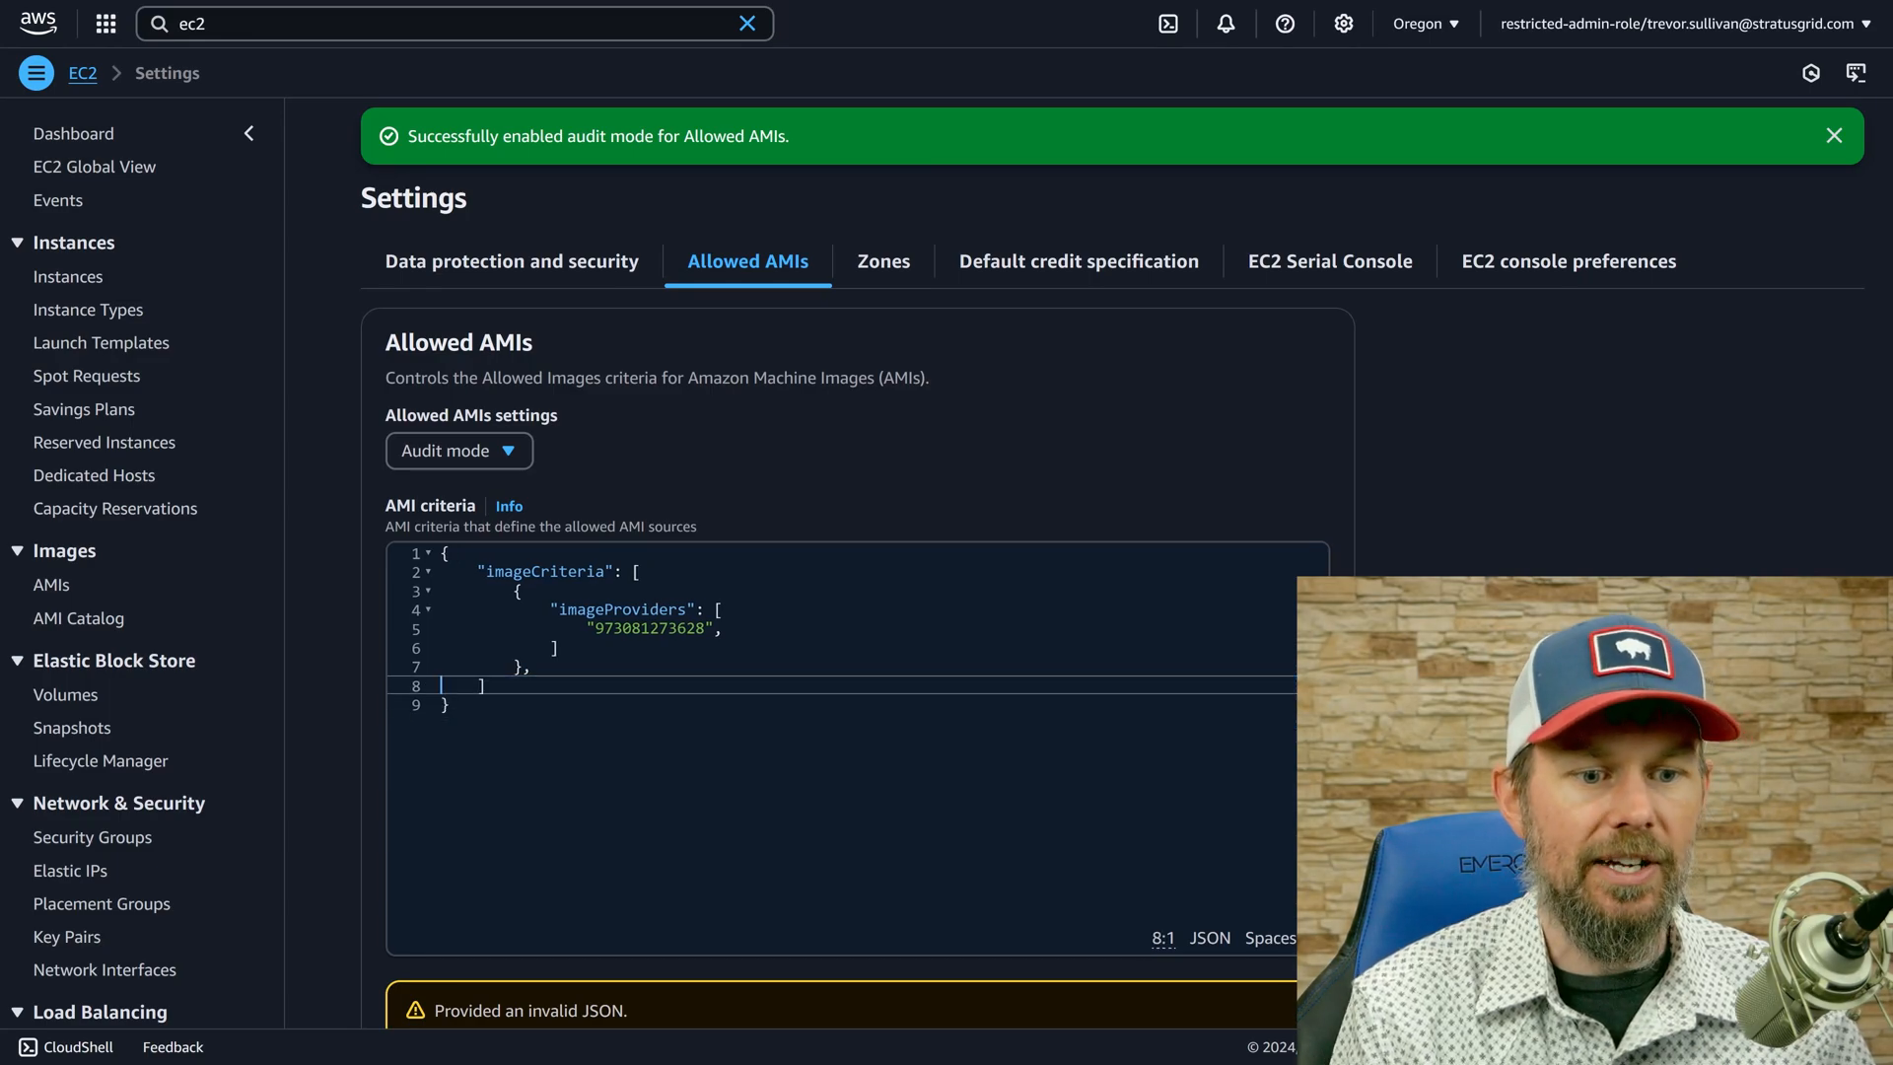
pyautogui.press('Left')
pyautogui.press('BackSpace')
# Duplicate the account ID line inside the imageProviders list.
pyautogui.press('Up')
pyautogui.press('Up')
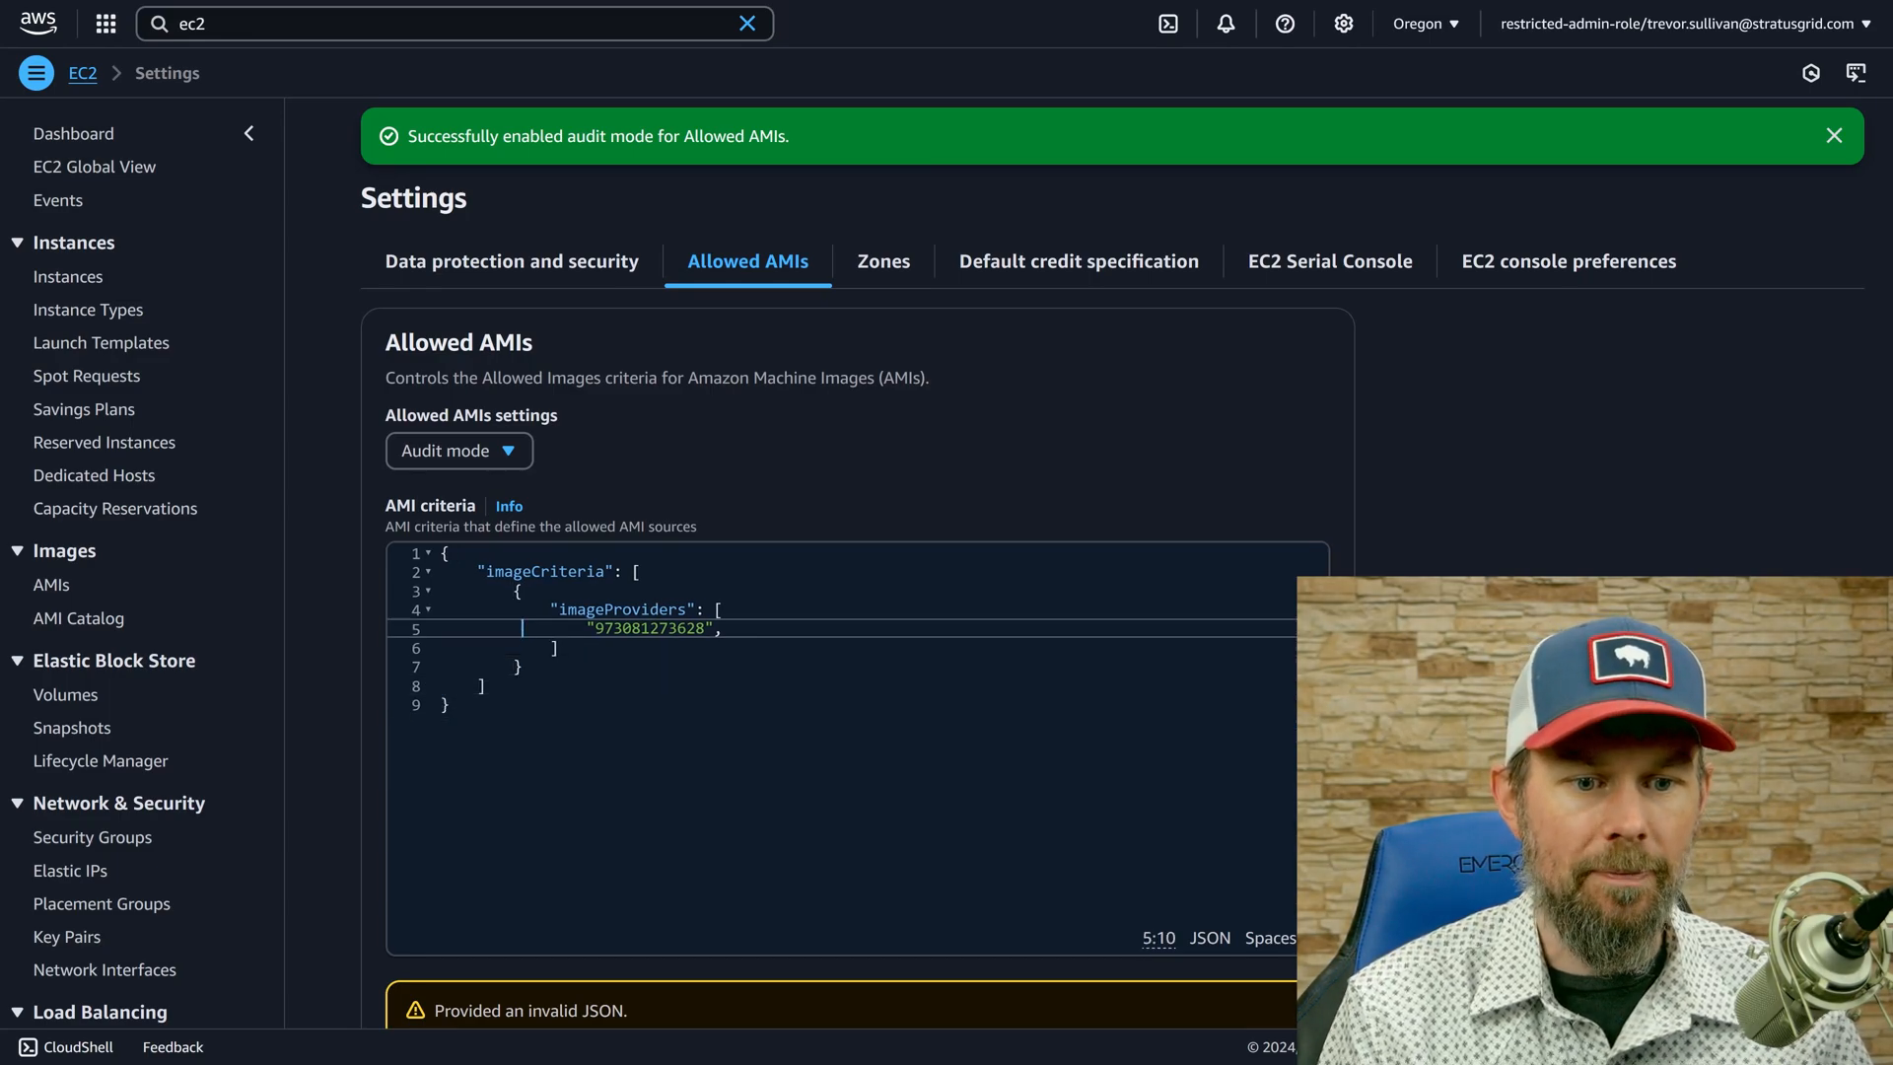
pyautogui.press('End')
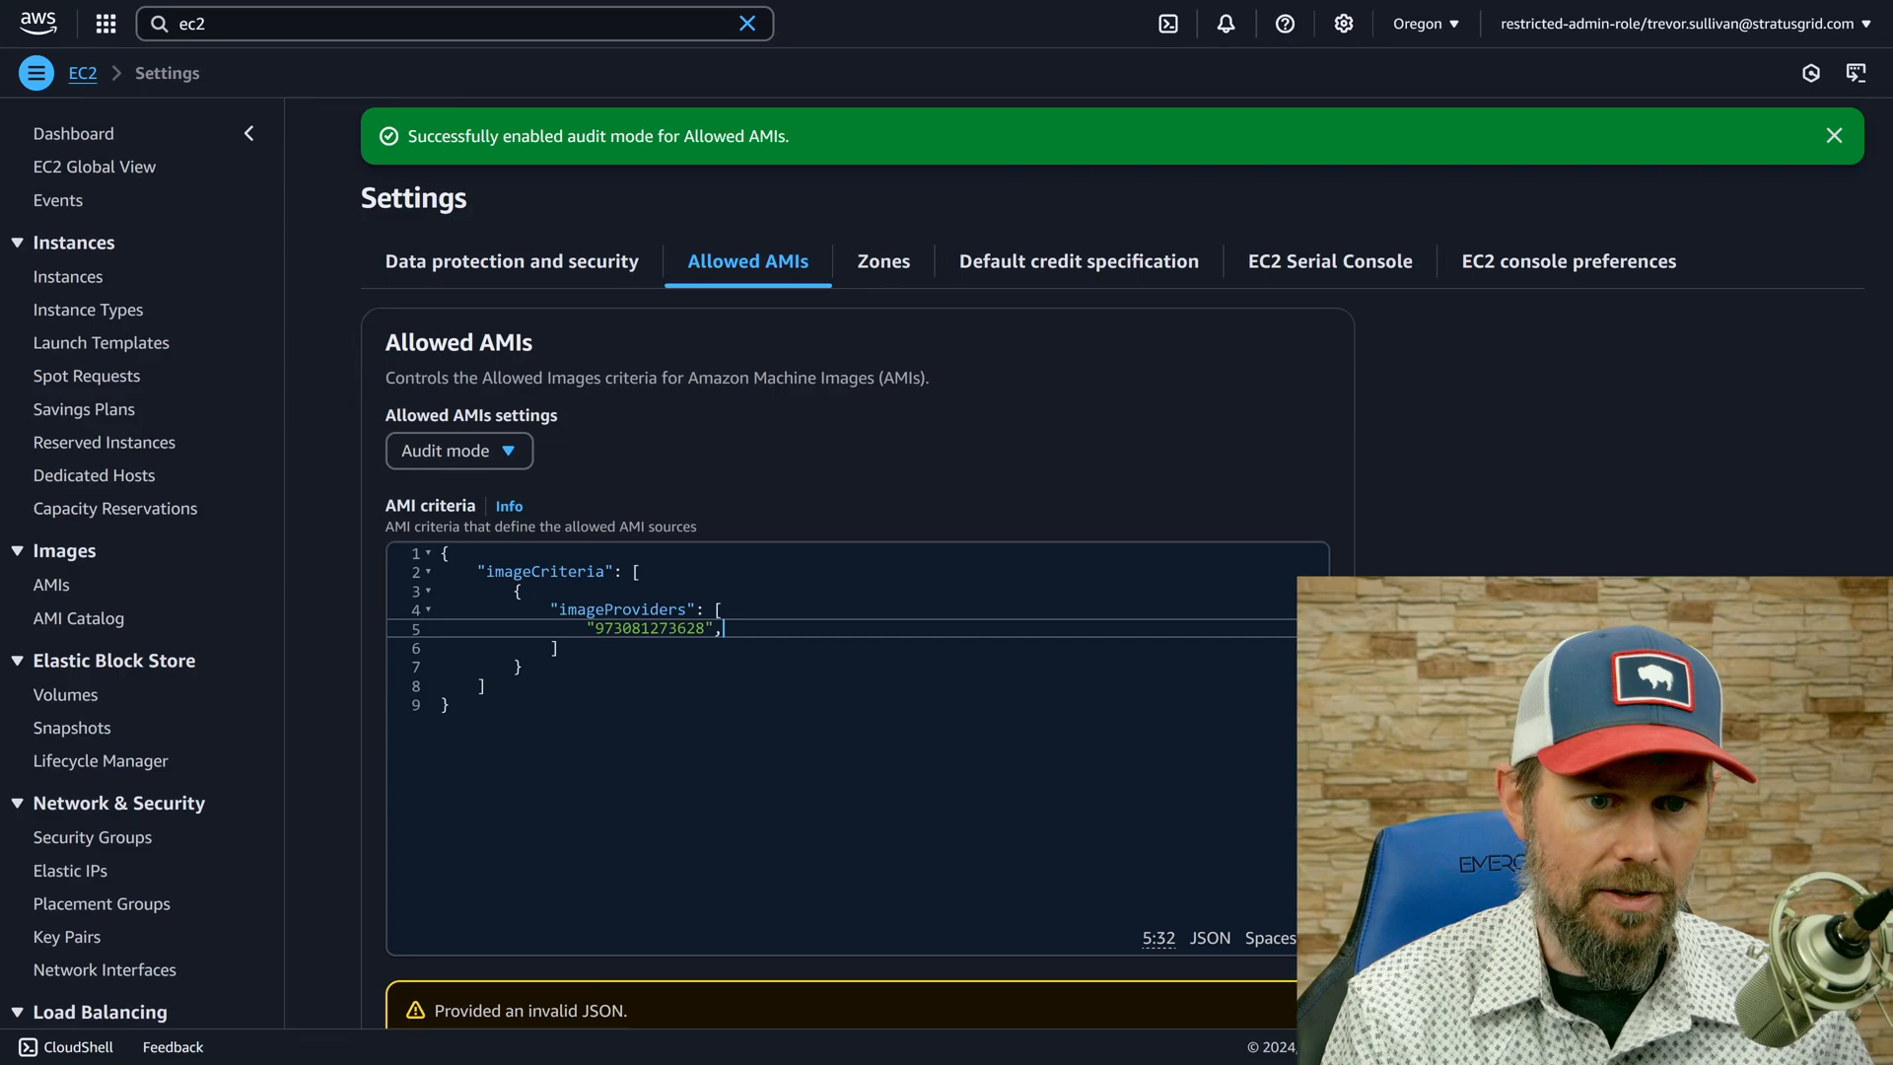
pyautogui.hotkey('shift', 'Home')
pyautogui.hotkey('ctrl', 'c')
pyautogui.press('End')
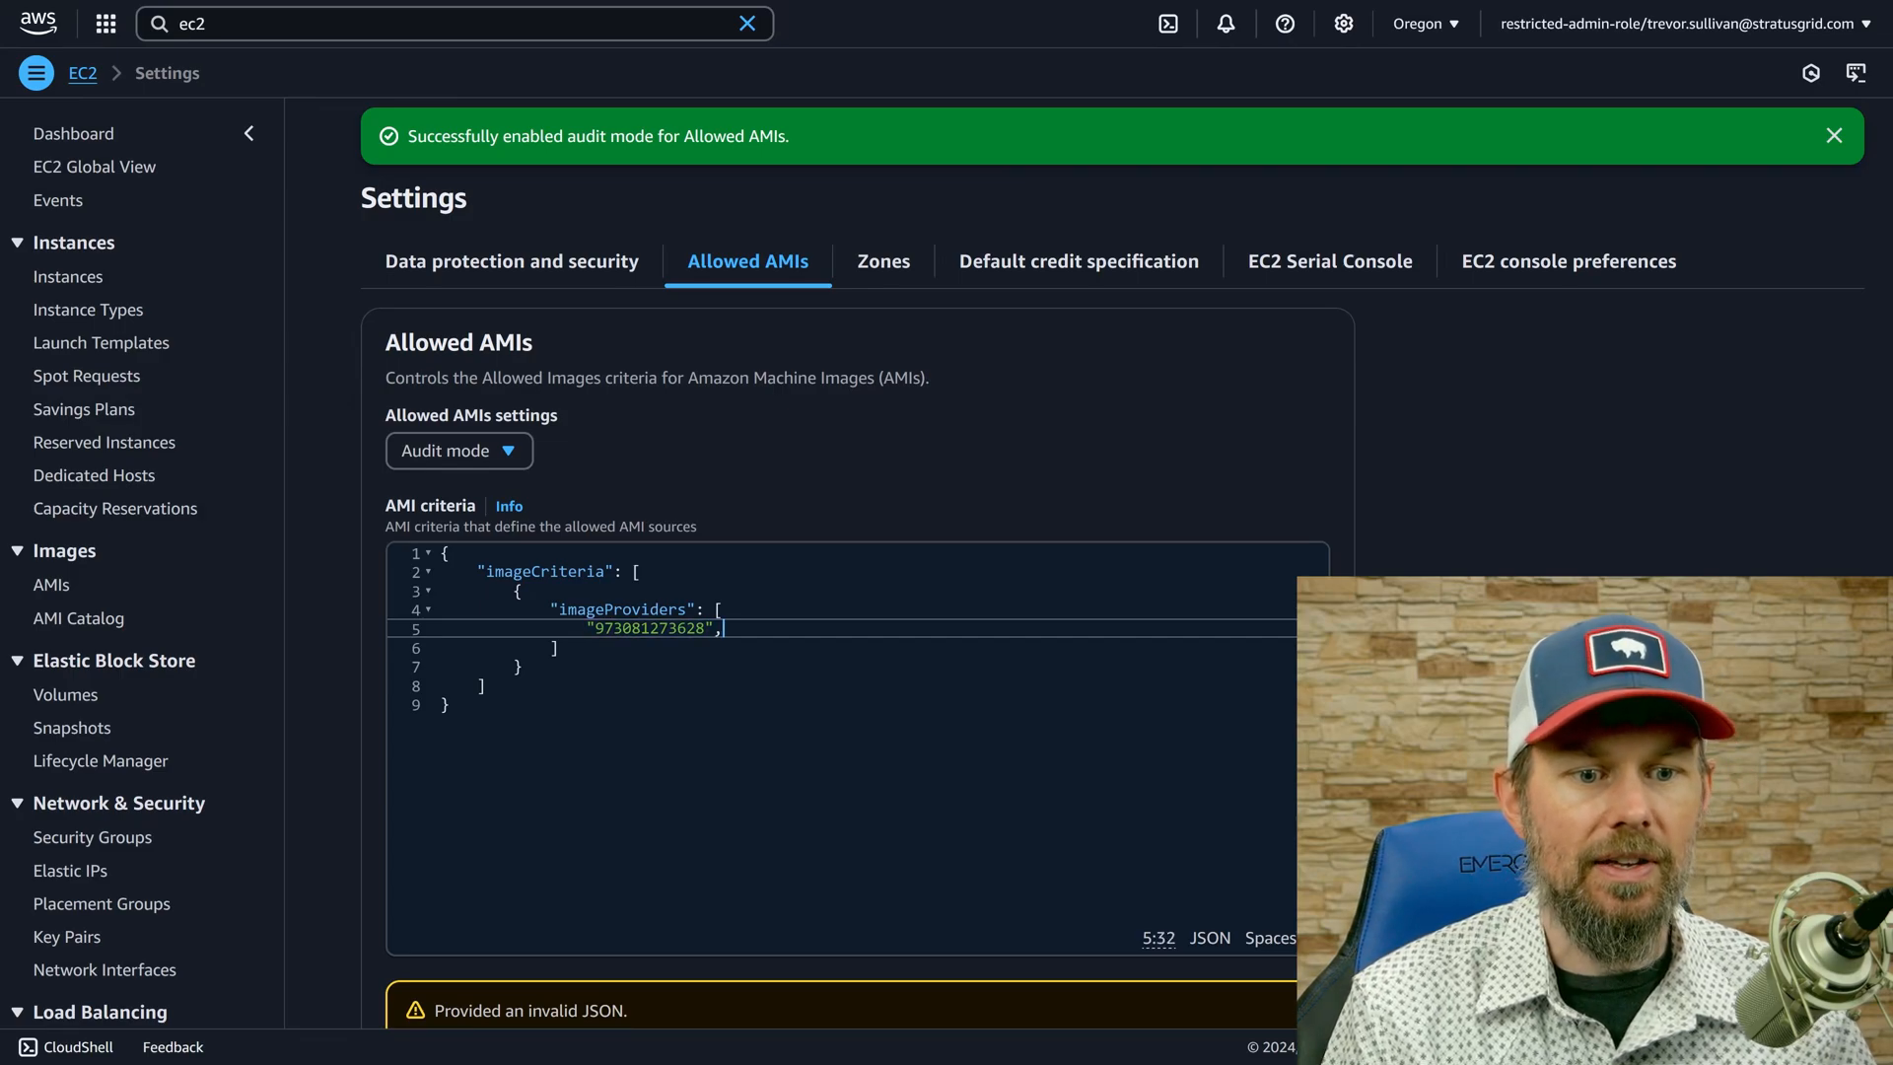
pyautogui.press('Return')
pyautogui.hotkey('ctrl', 'v')
# Change the second-to-last digit of the duplicated account ID to 3 and remove its trailing comma.
pyautogui.press('Left')
pyautogui.press('Left')
pyautogui.press('Left')
pyautogui.press('BackSpace')
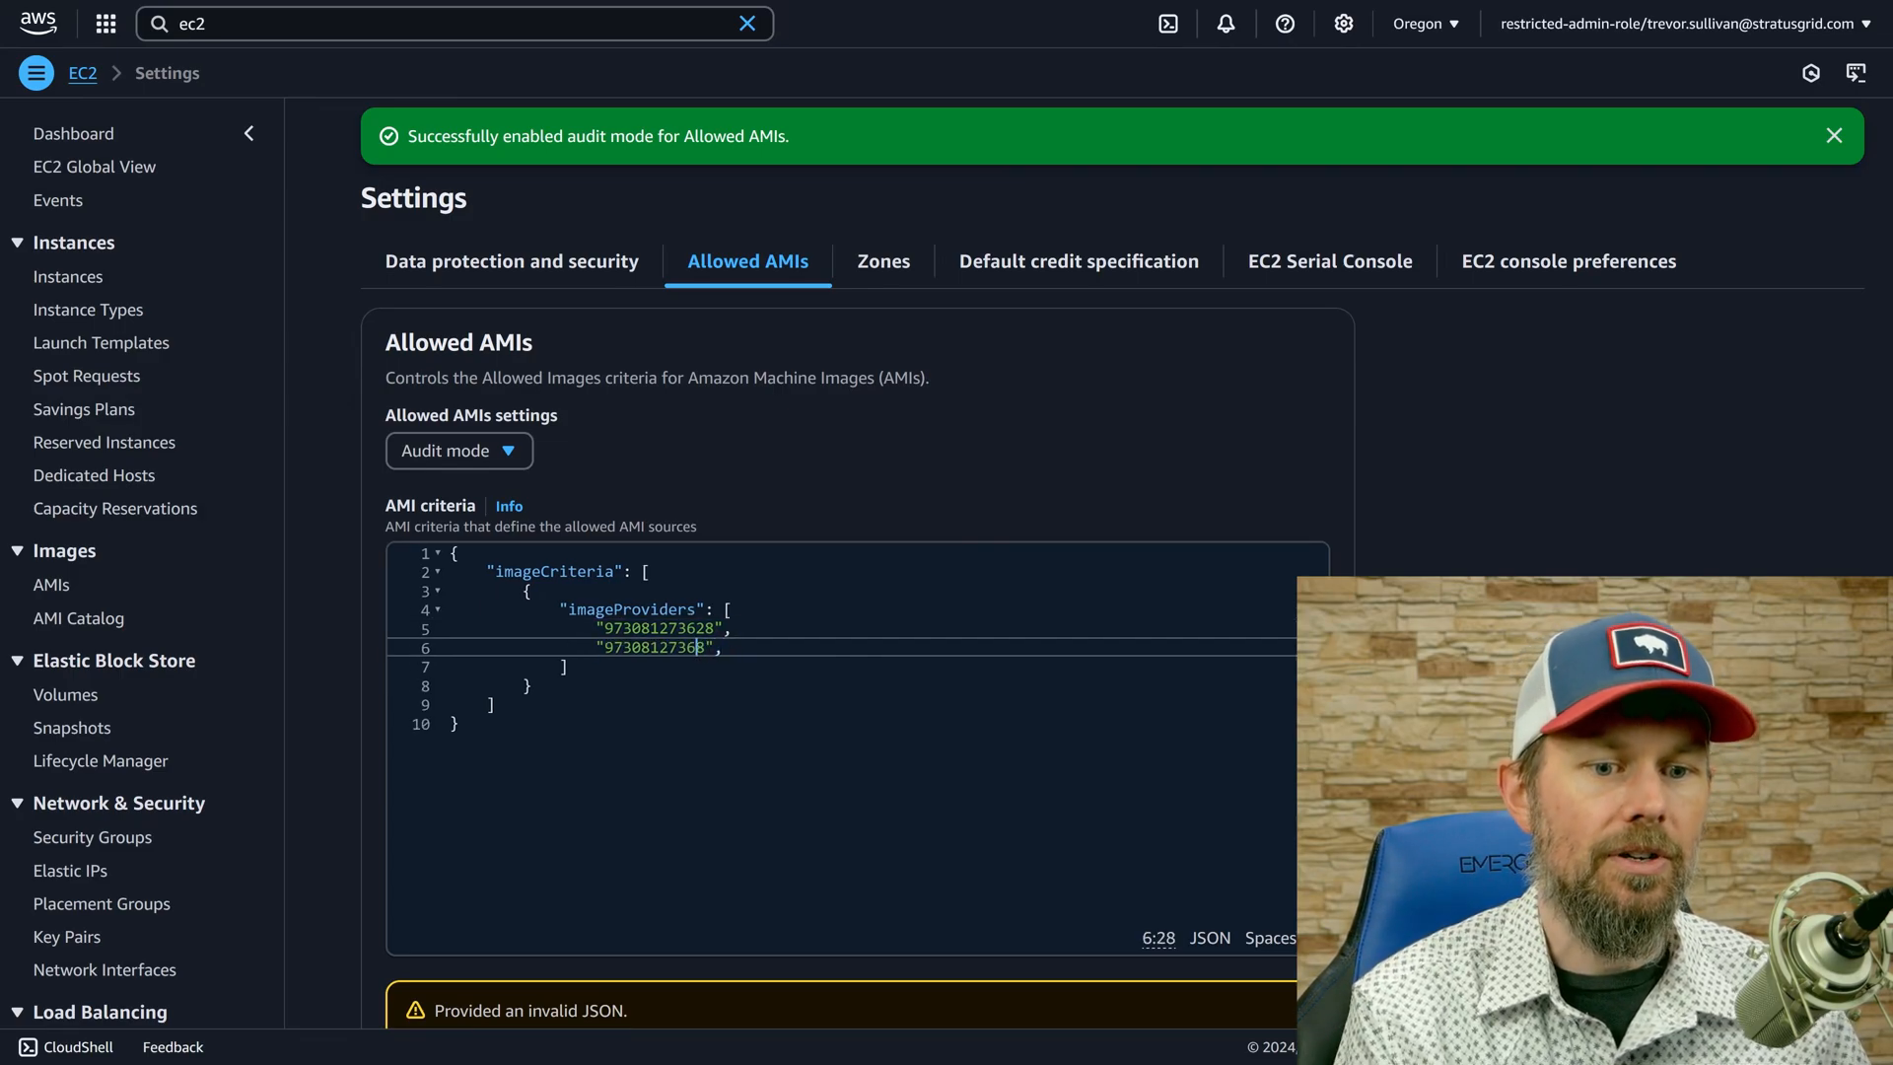
pyautogui.write('23')
pyautogui.press('Left')
pyautogui.press('BackSpace')
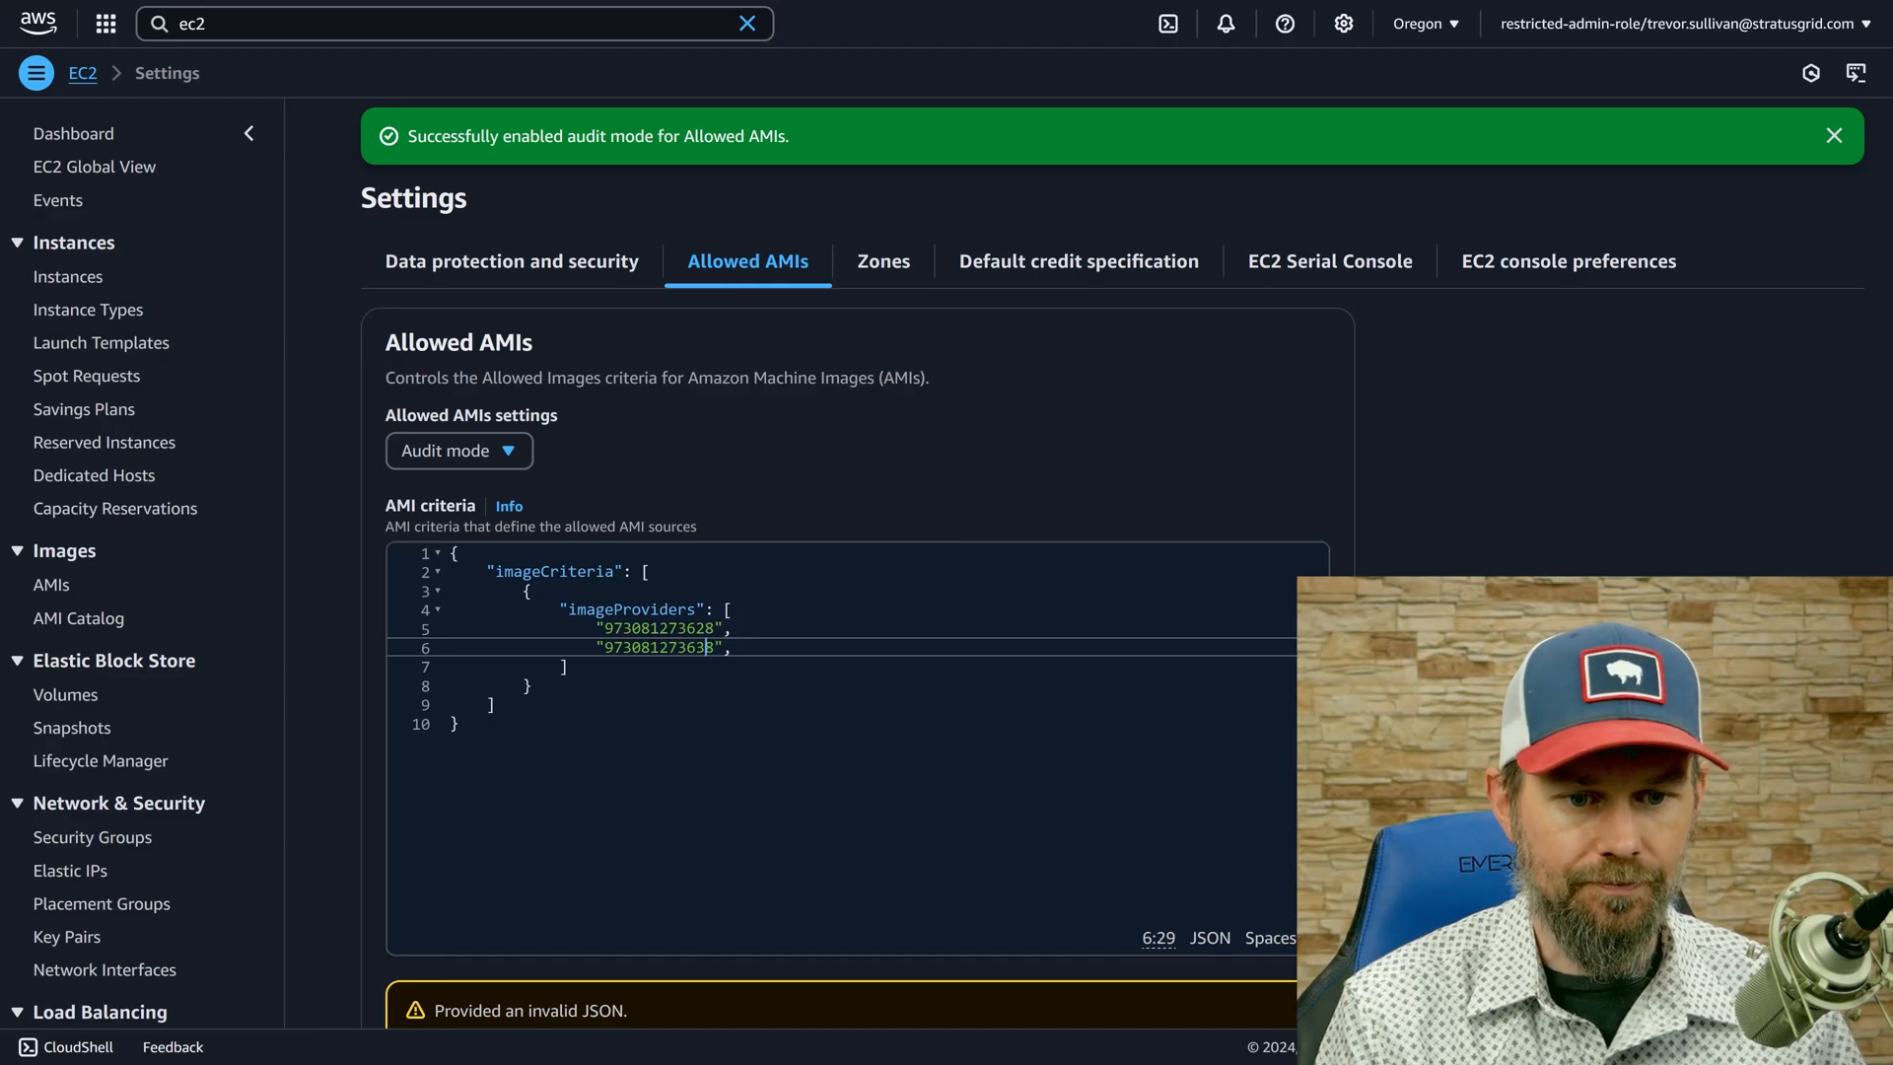
pyautogui.press('End')
pyautogui.press('BackSpace')
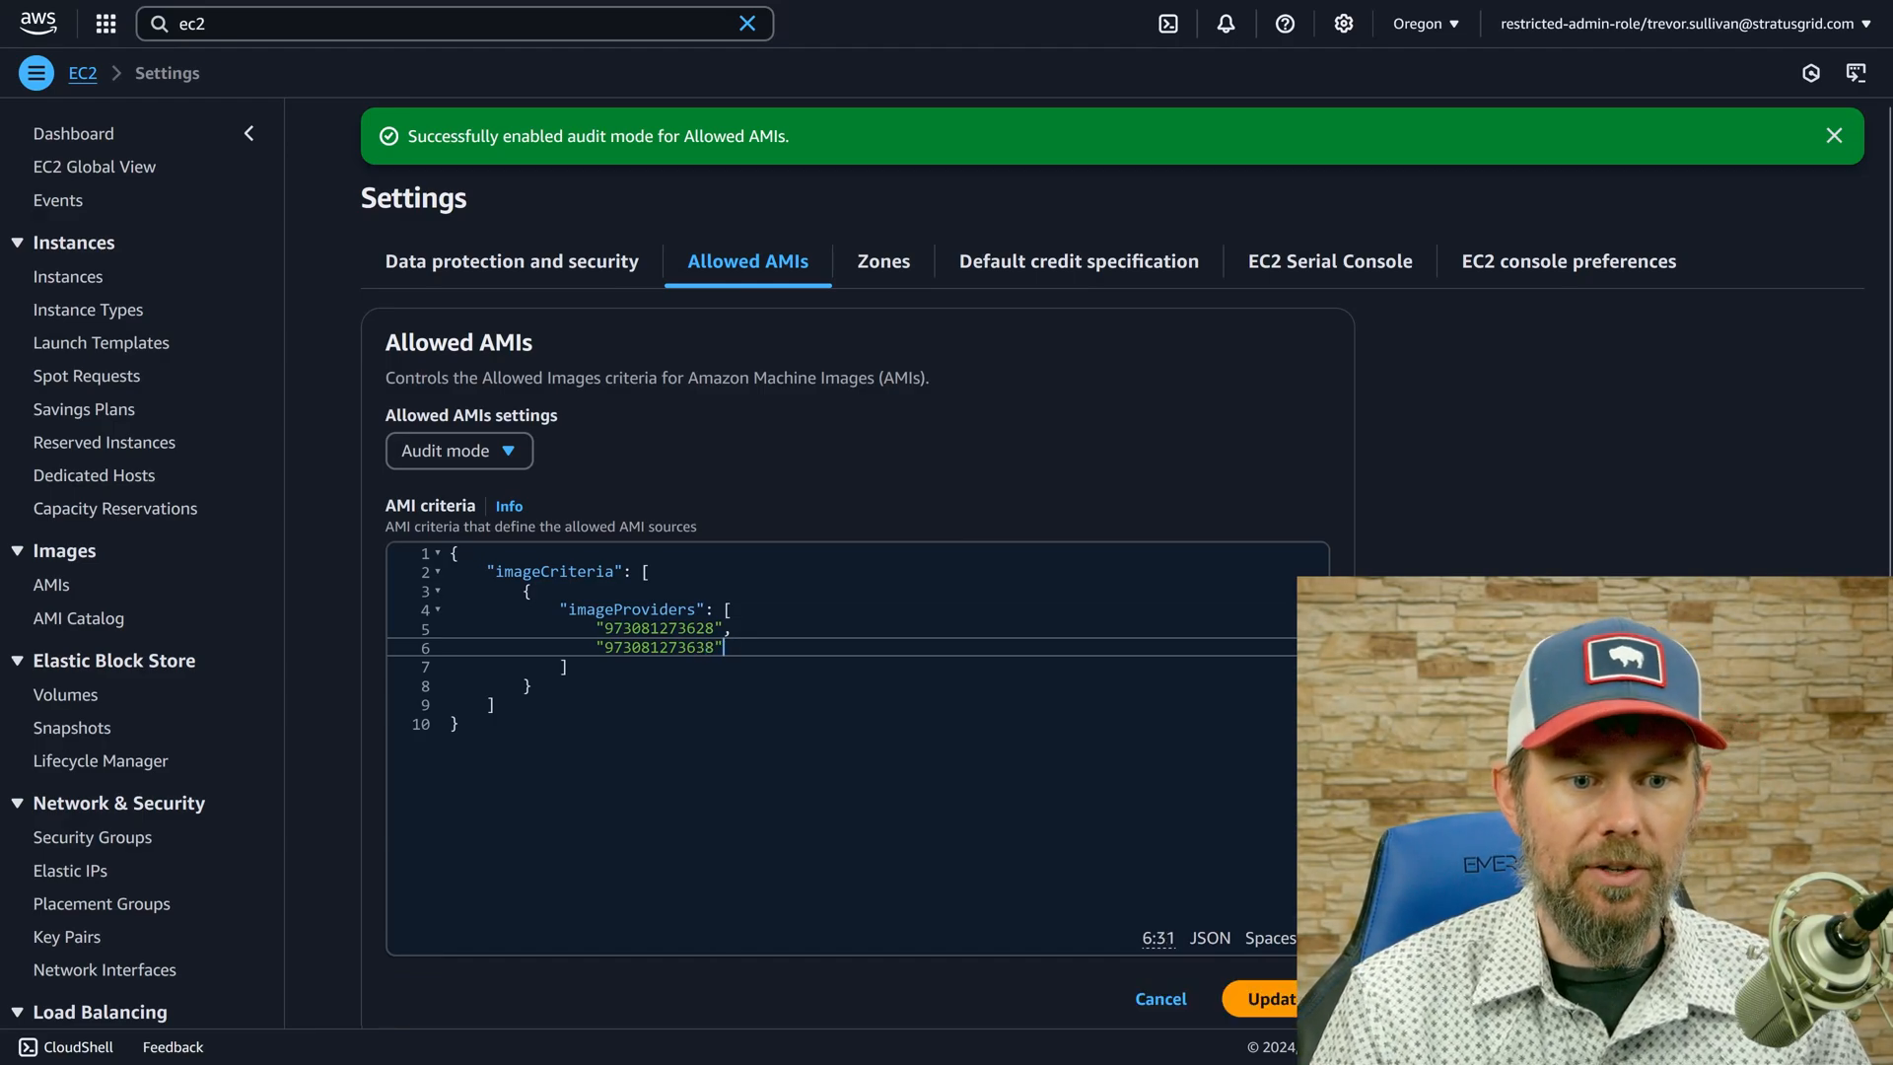
# Review the imageProviders list with two account IDs and update the Allowed AMIs settings in Audit mode.
pyautogui.moveTo(723, 648); pyautogui.dragTo(489, 617)
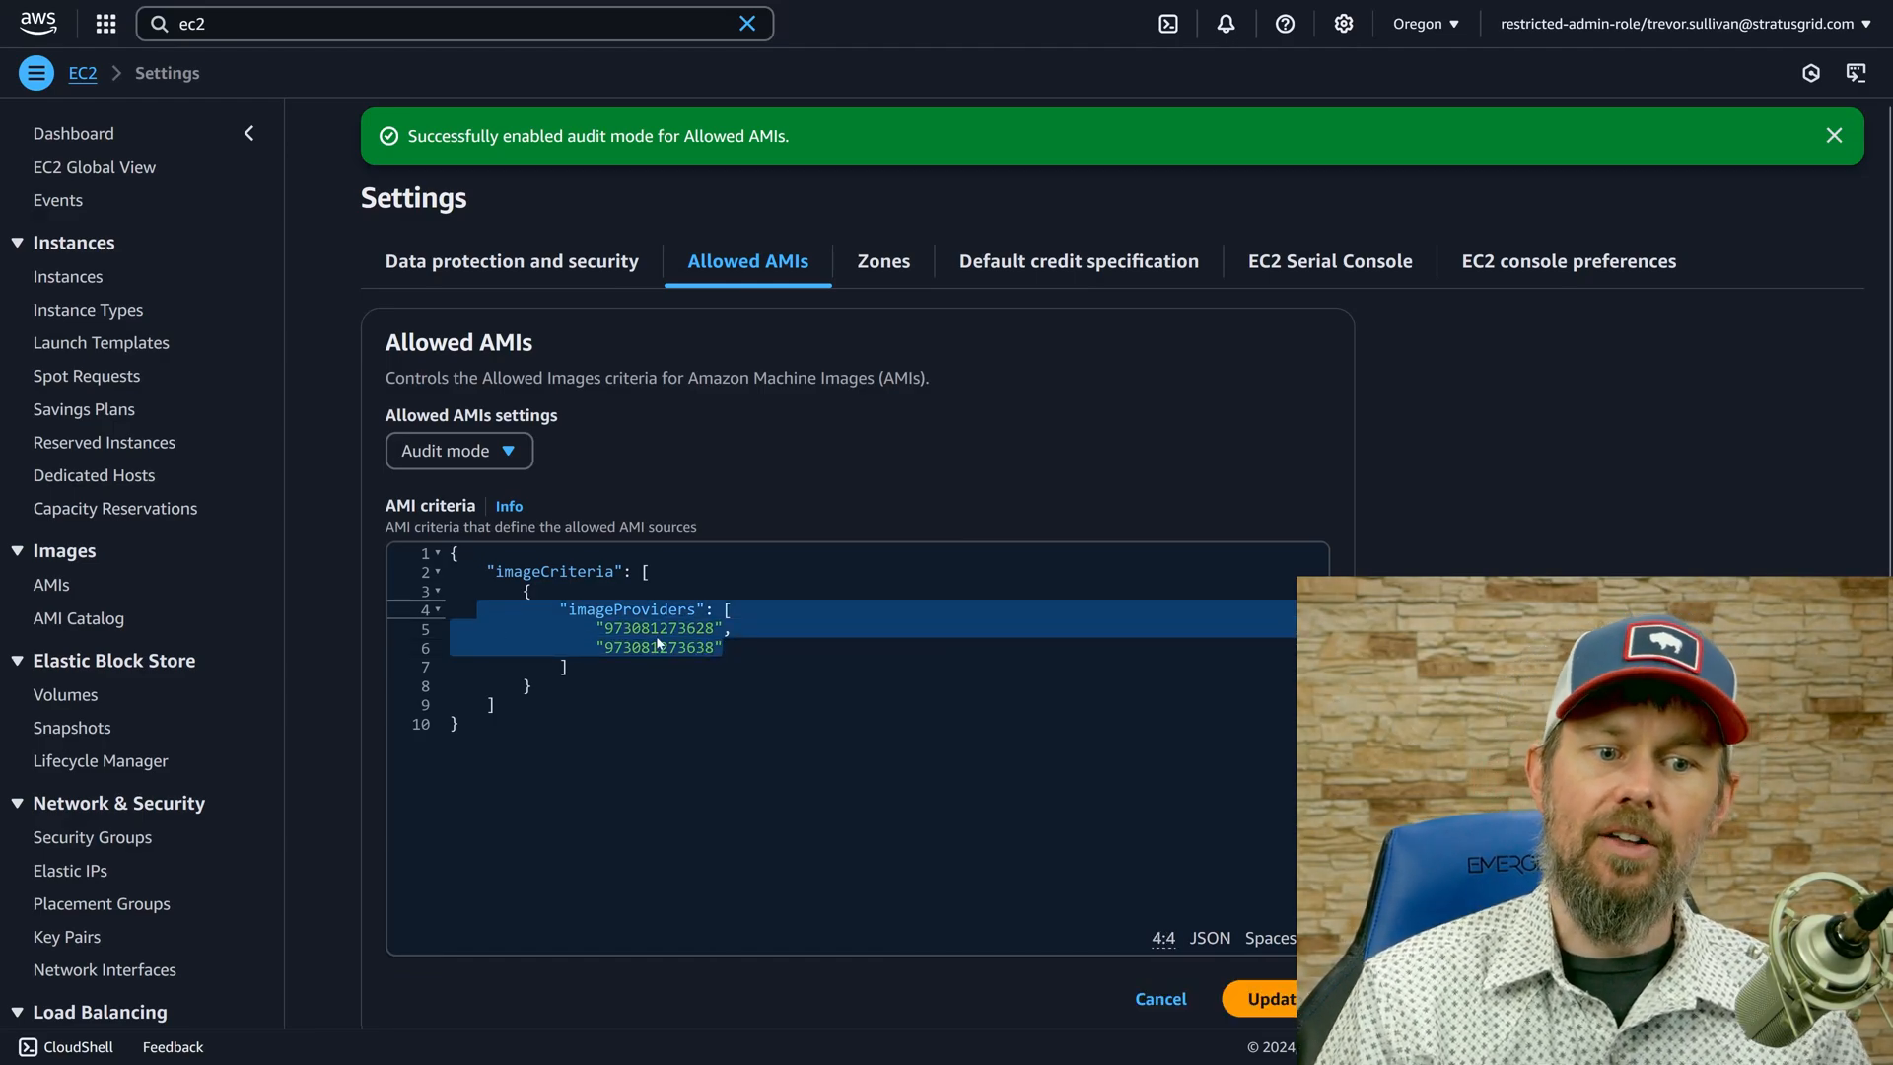
pyautogui.click(523, 630)
pyautogui.moveTo(534, 686); pyautogui.dragTo(451, 591)
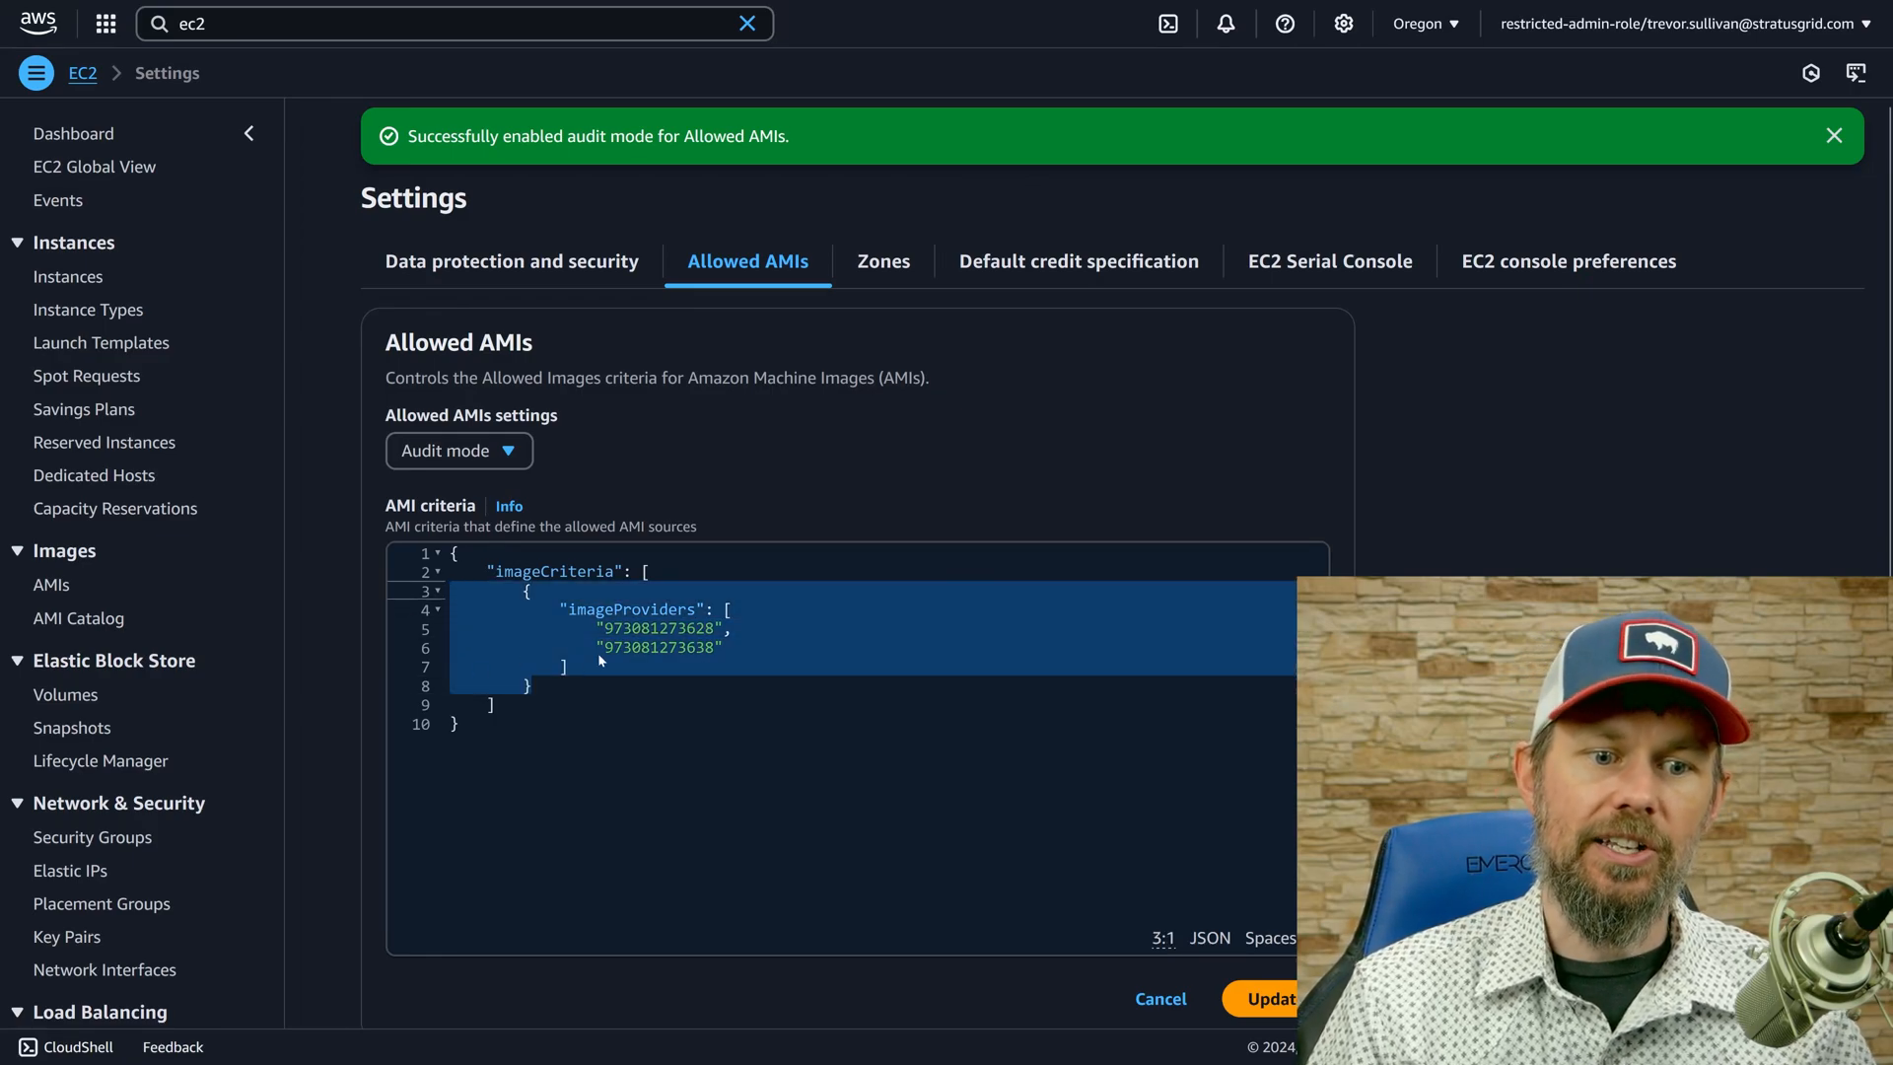
pyautogui.moveTo(588, 629); pyautogui.dragTo(724, 648)
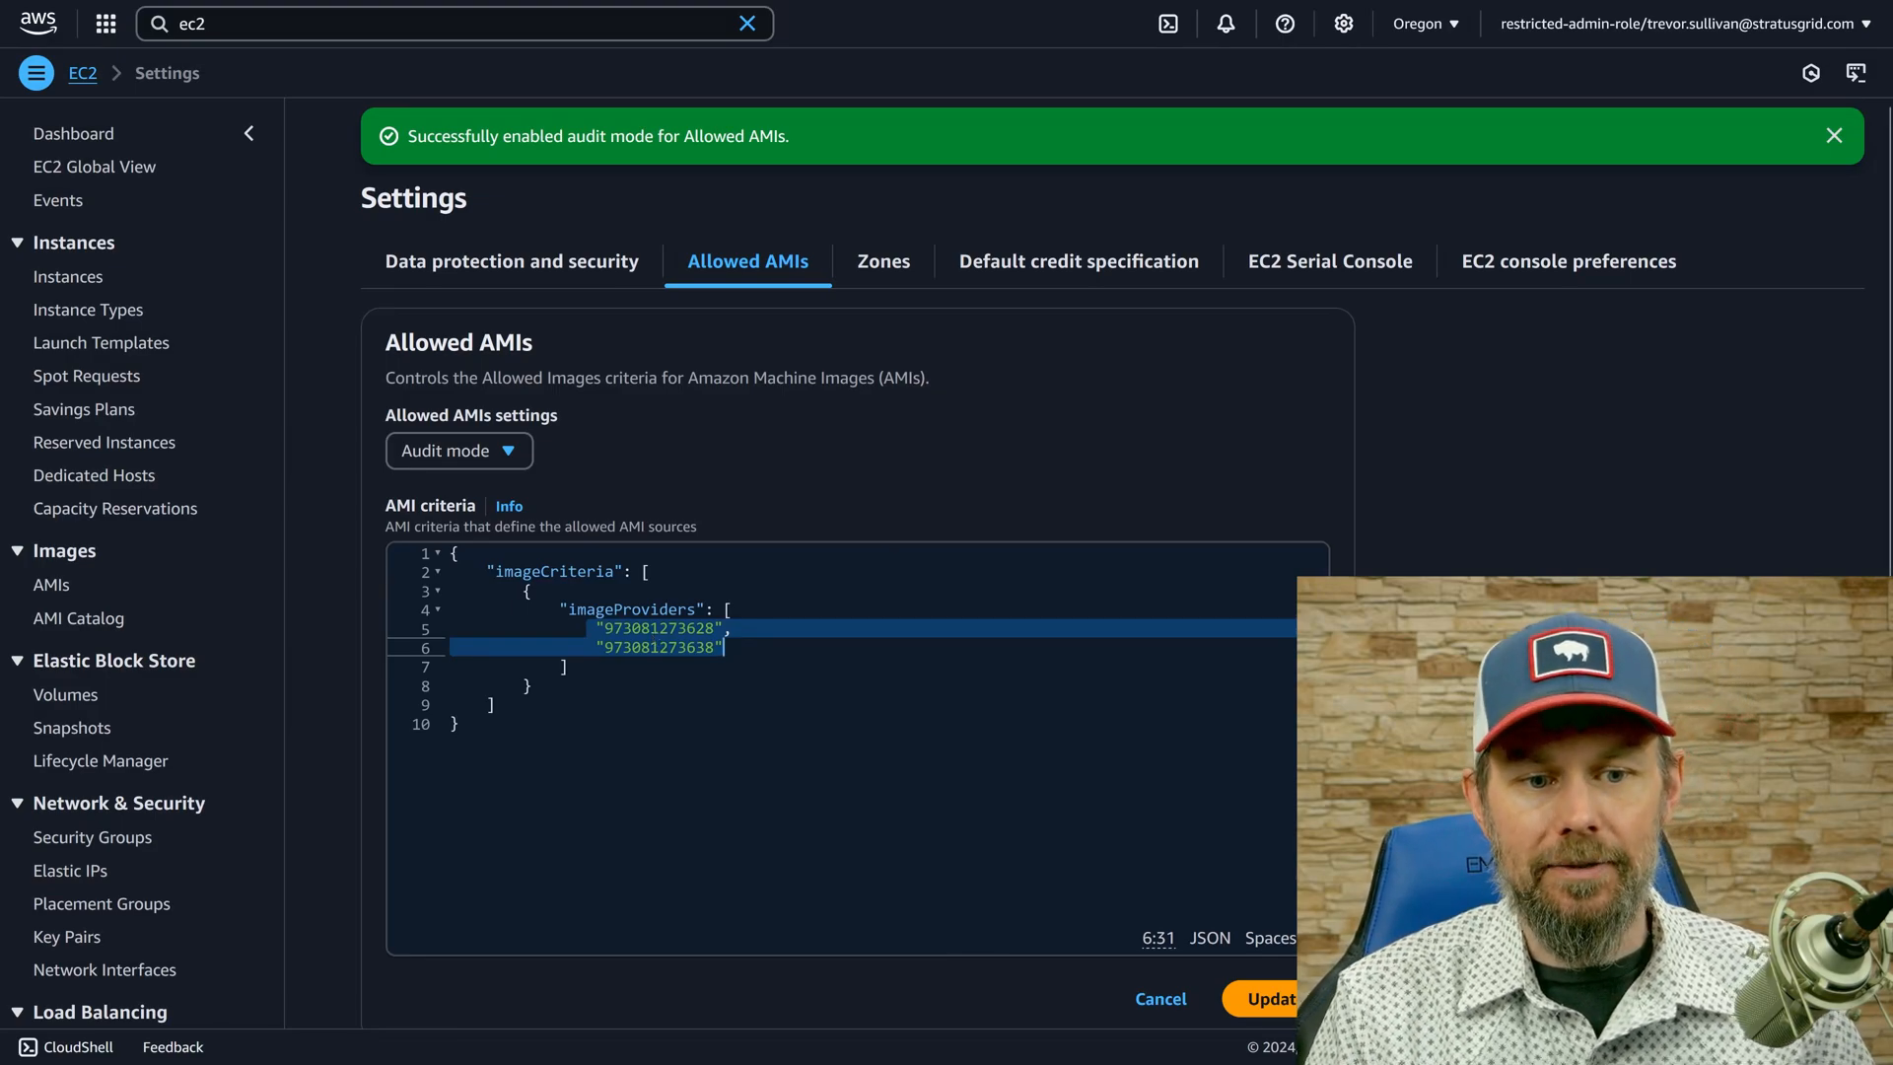
pyautogui.click(1267, 1008)
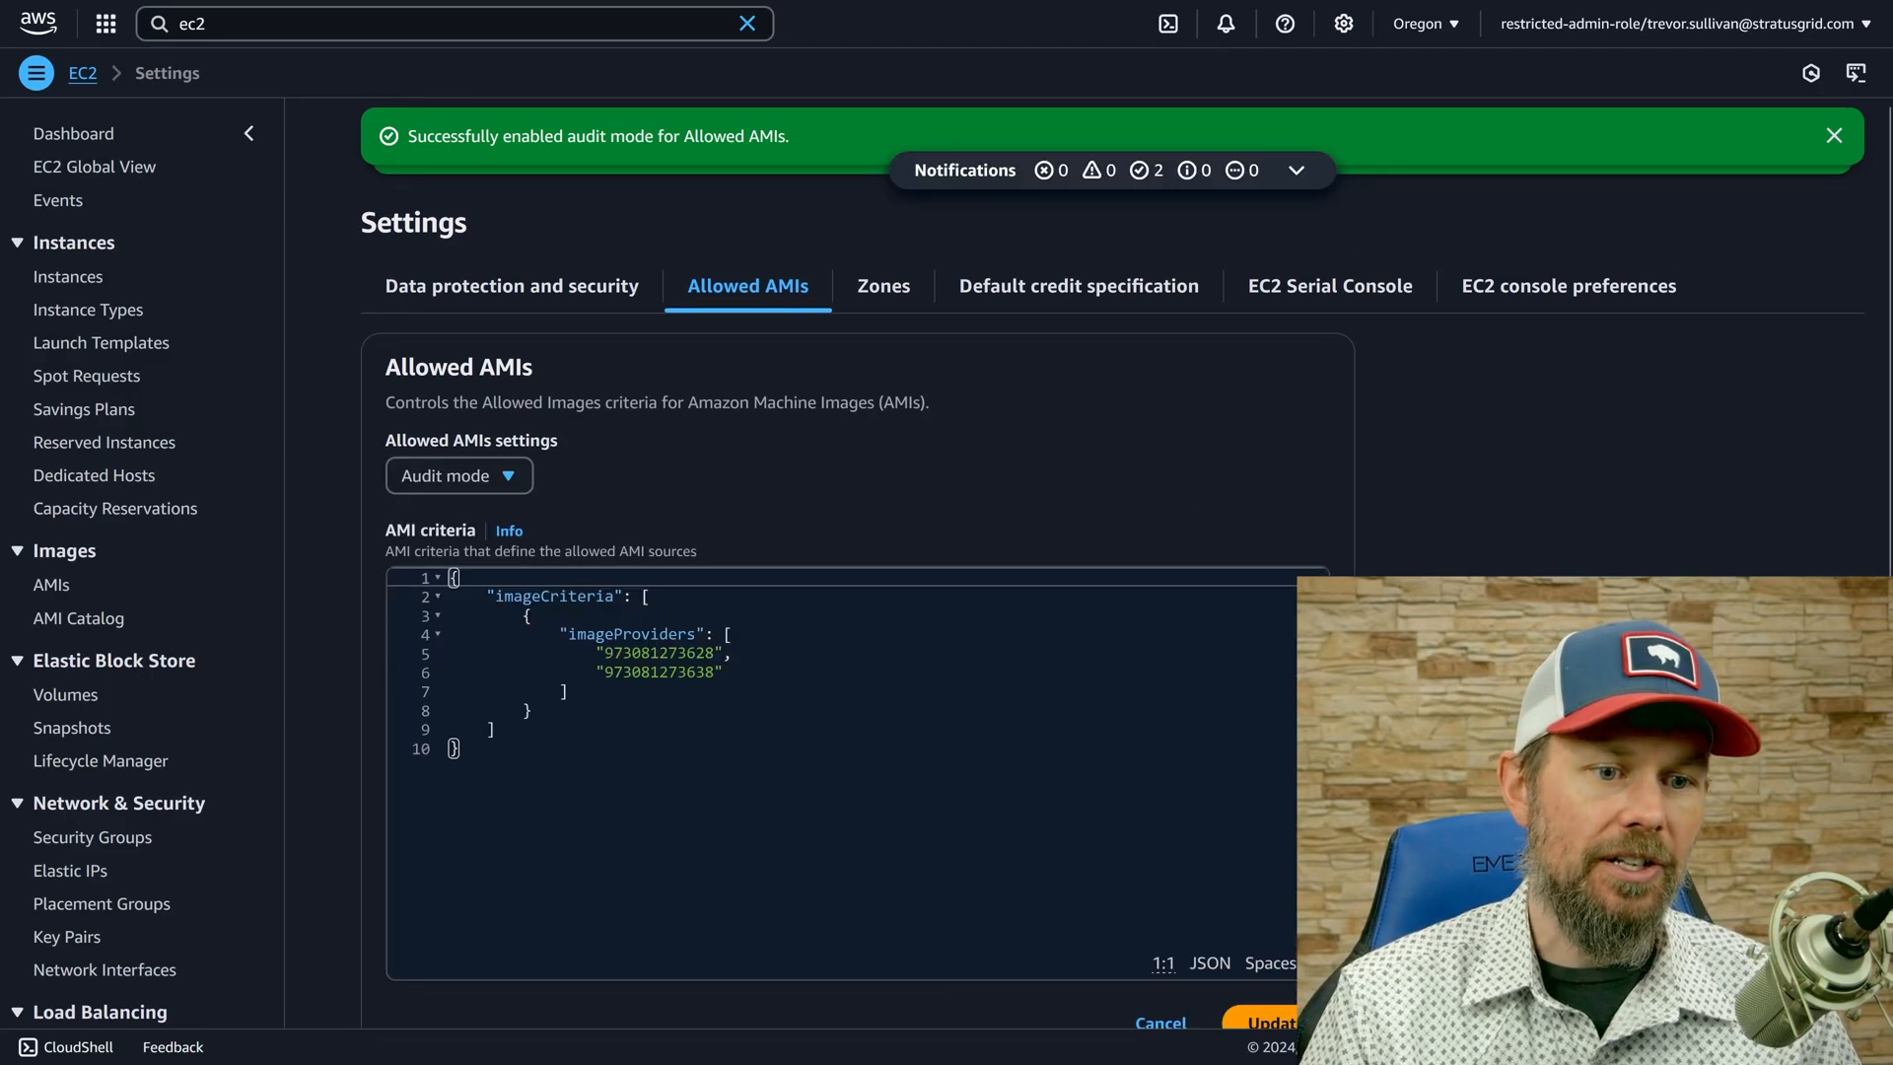
# Remove the second account ID from imageProviders and update the Allowed AMIs settings in Audit mode with only the first account.
pyautogui.click(591, 691)
pyautogui.press('Up')
pyautogui.press('Home')
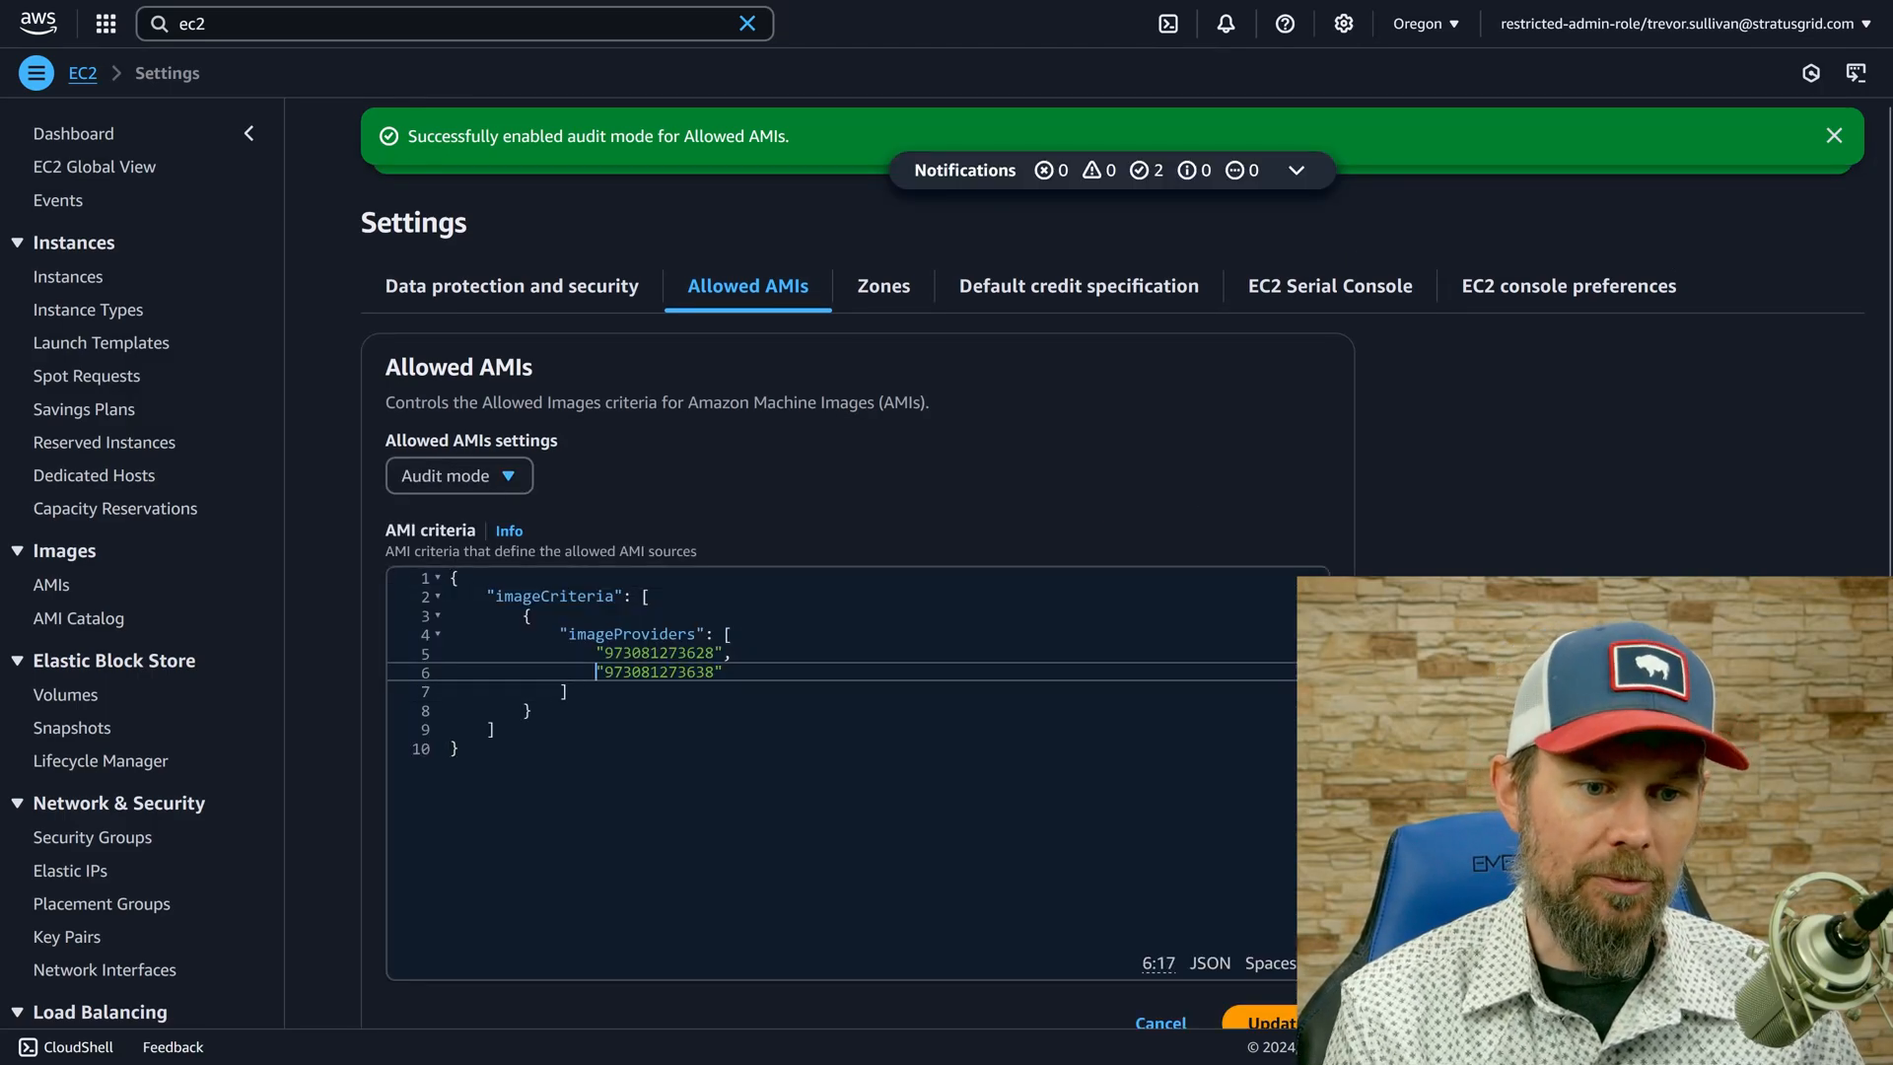
pyautogui.press('Home')
pyautogui.hotkey('shift', 'End')
pyautogui.press('BackSpace')
pyautogui.press('BackSpace')
pyautogui.press('BackSpace')
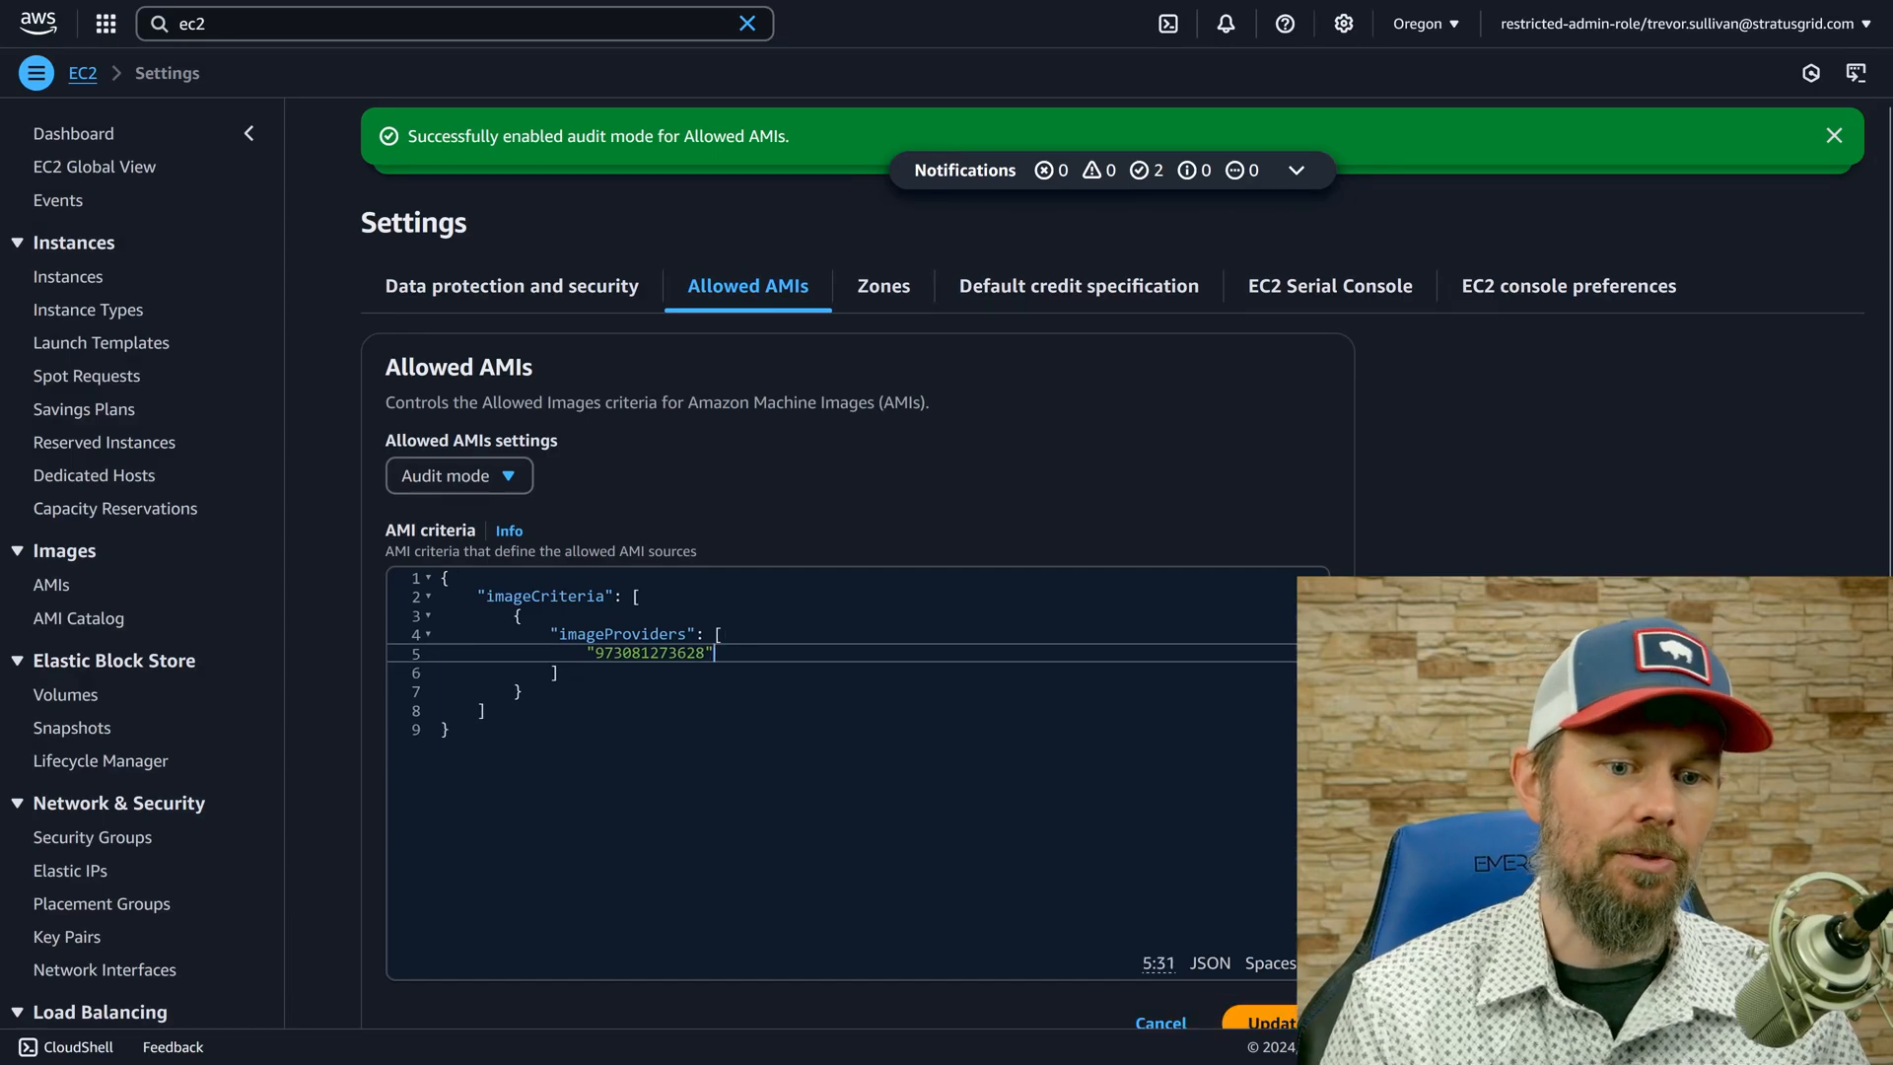
pyautogui.click(1272, 931)
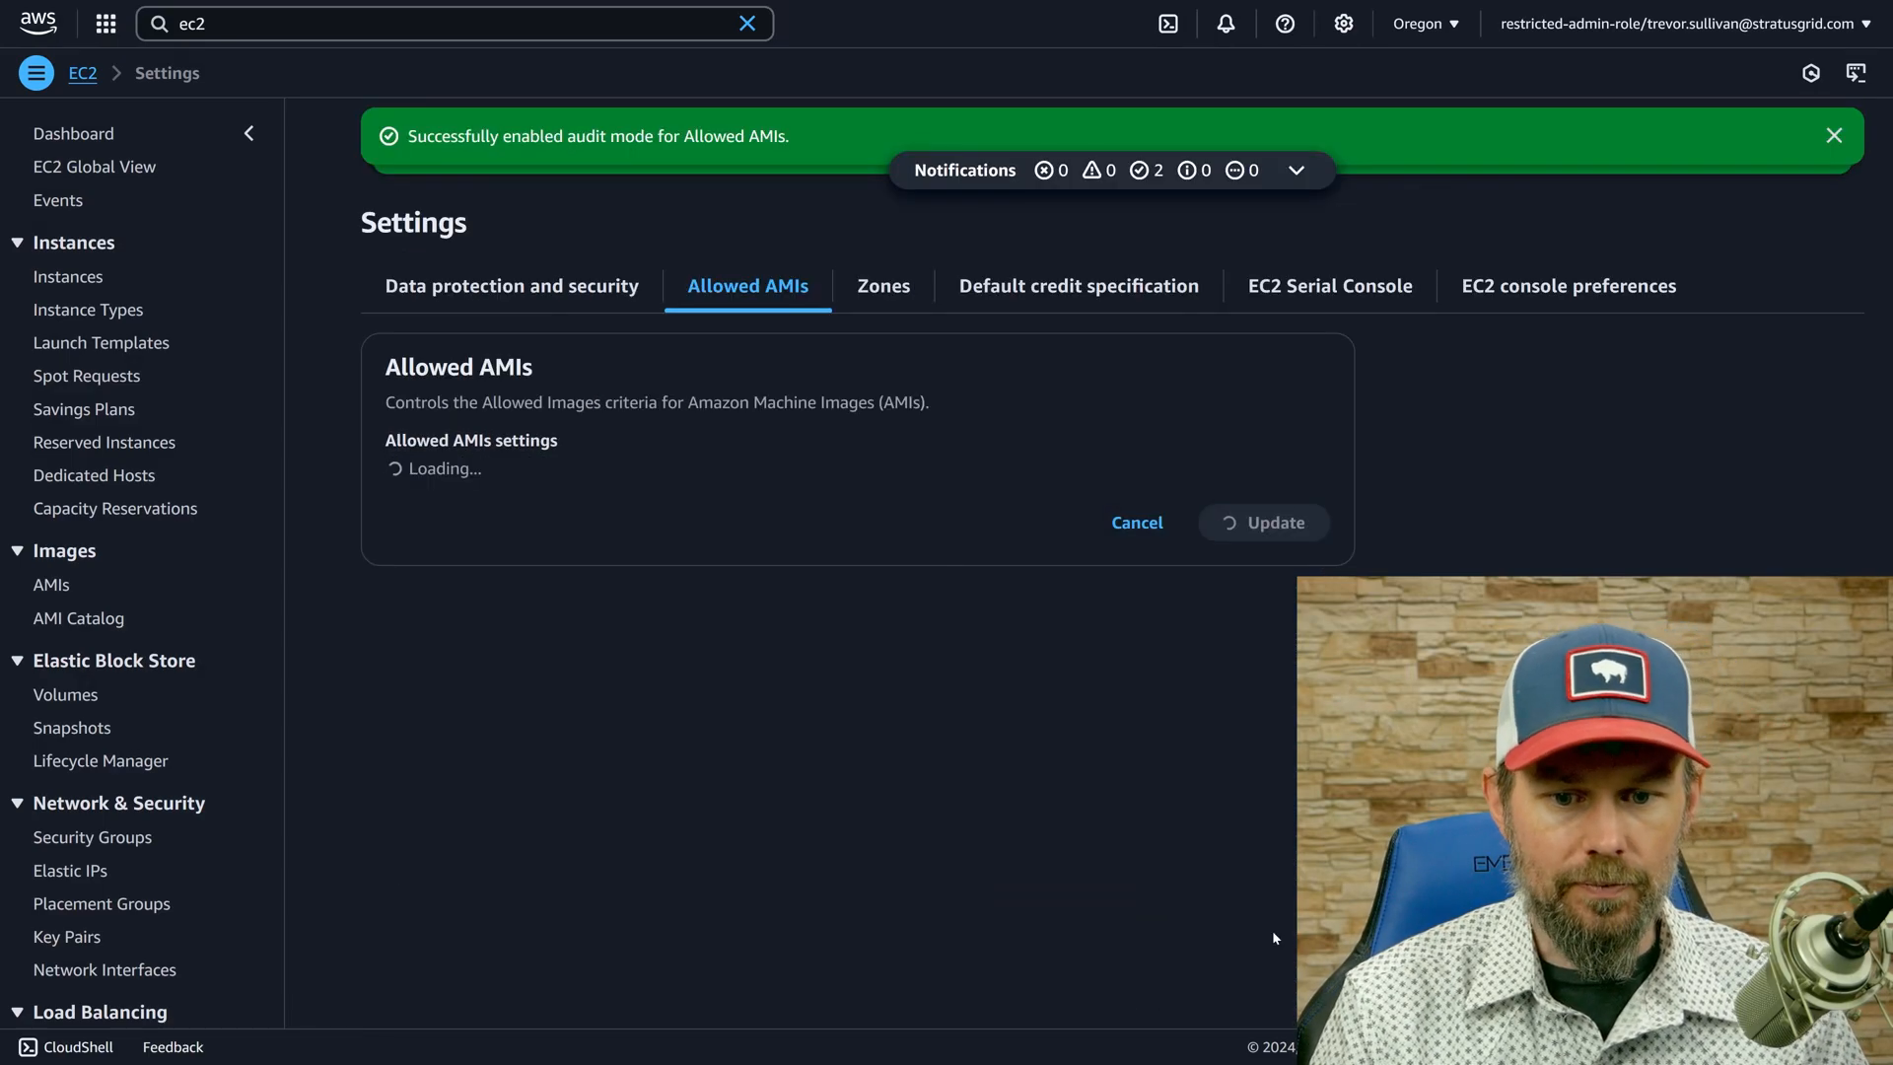
pyautogui.click(1273, 1022)
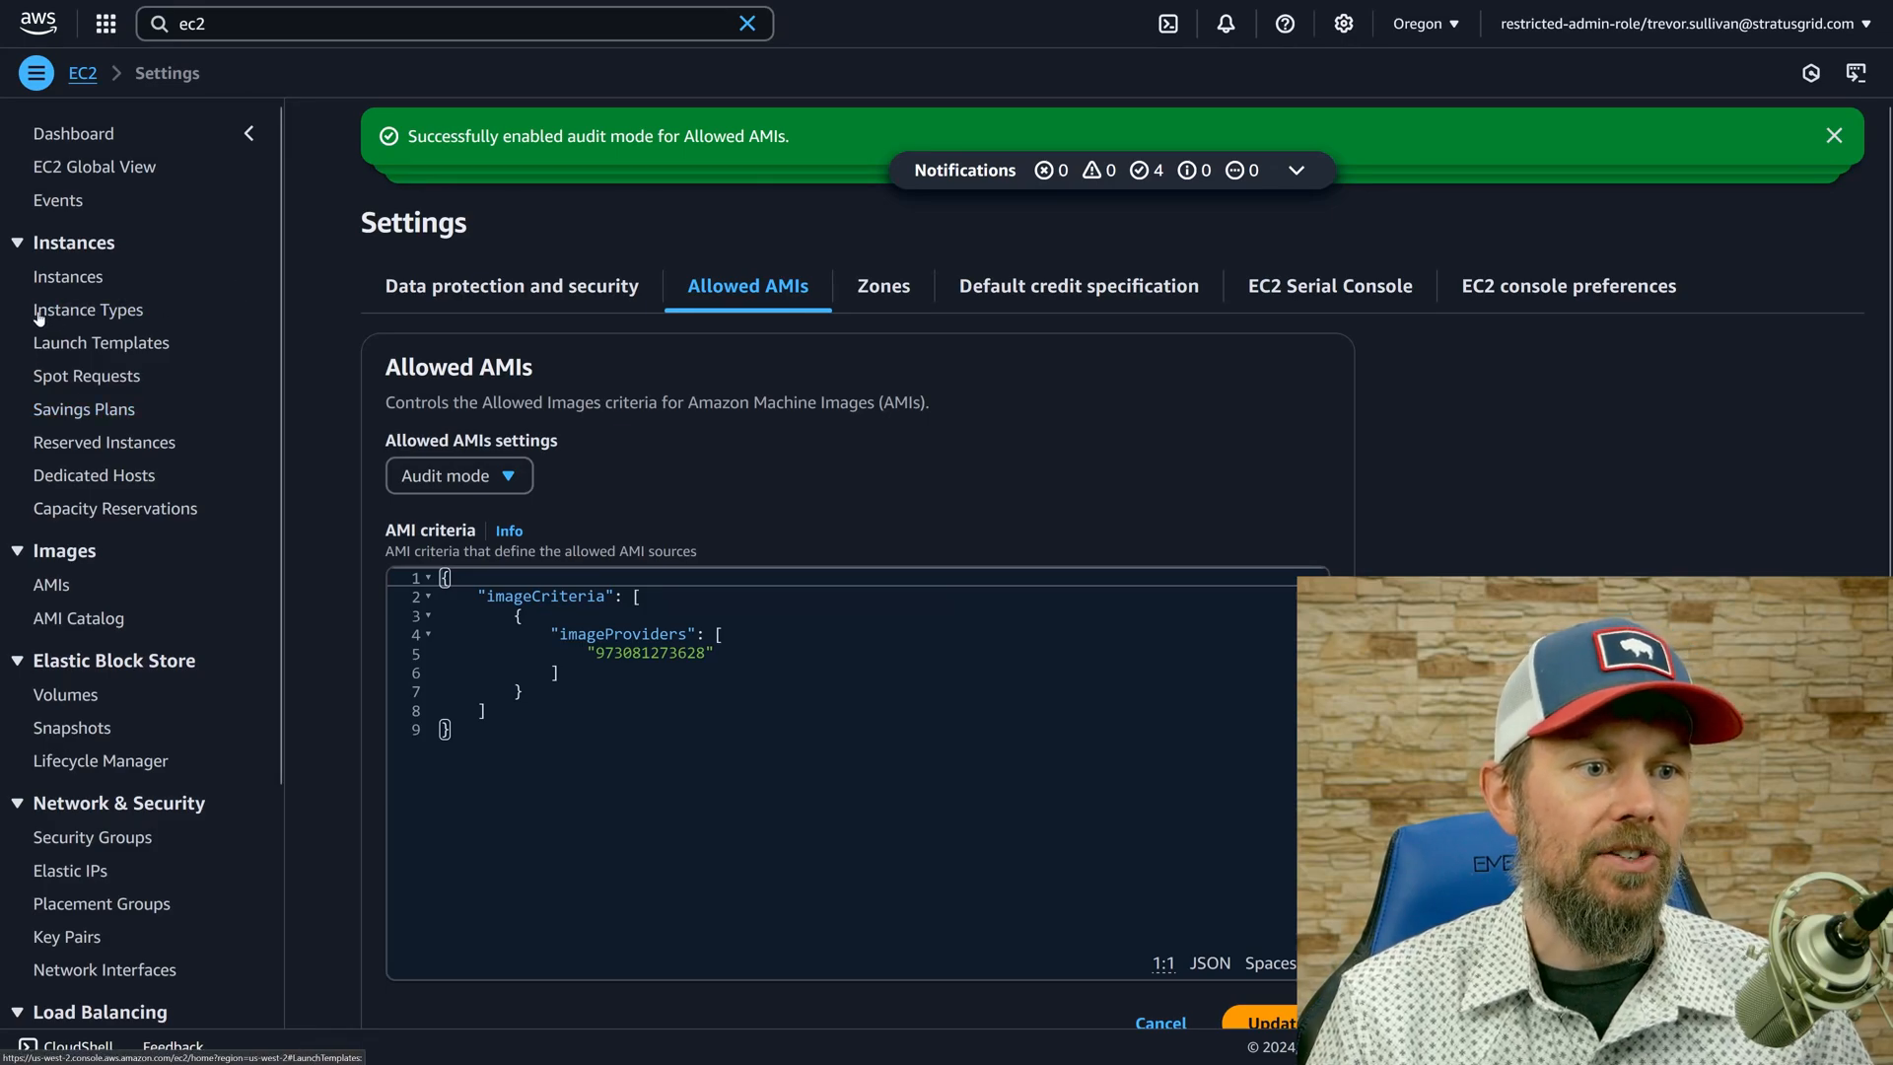
# Look over the restricted account's EC2 instances and instance launch form, and open its list of private AMIs.
pyautogui.click(67, 277)
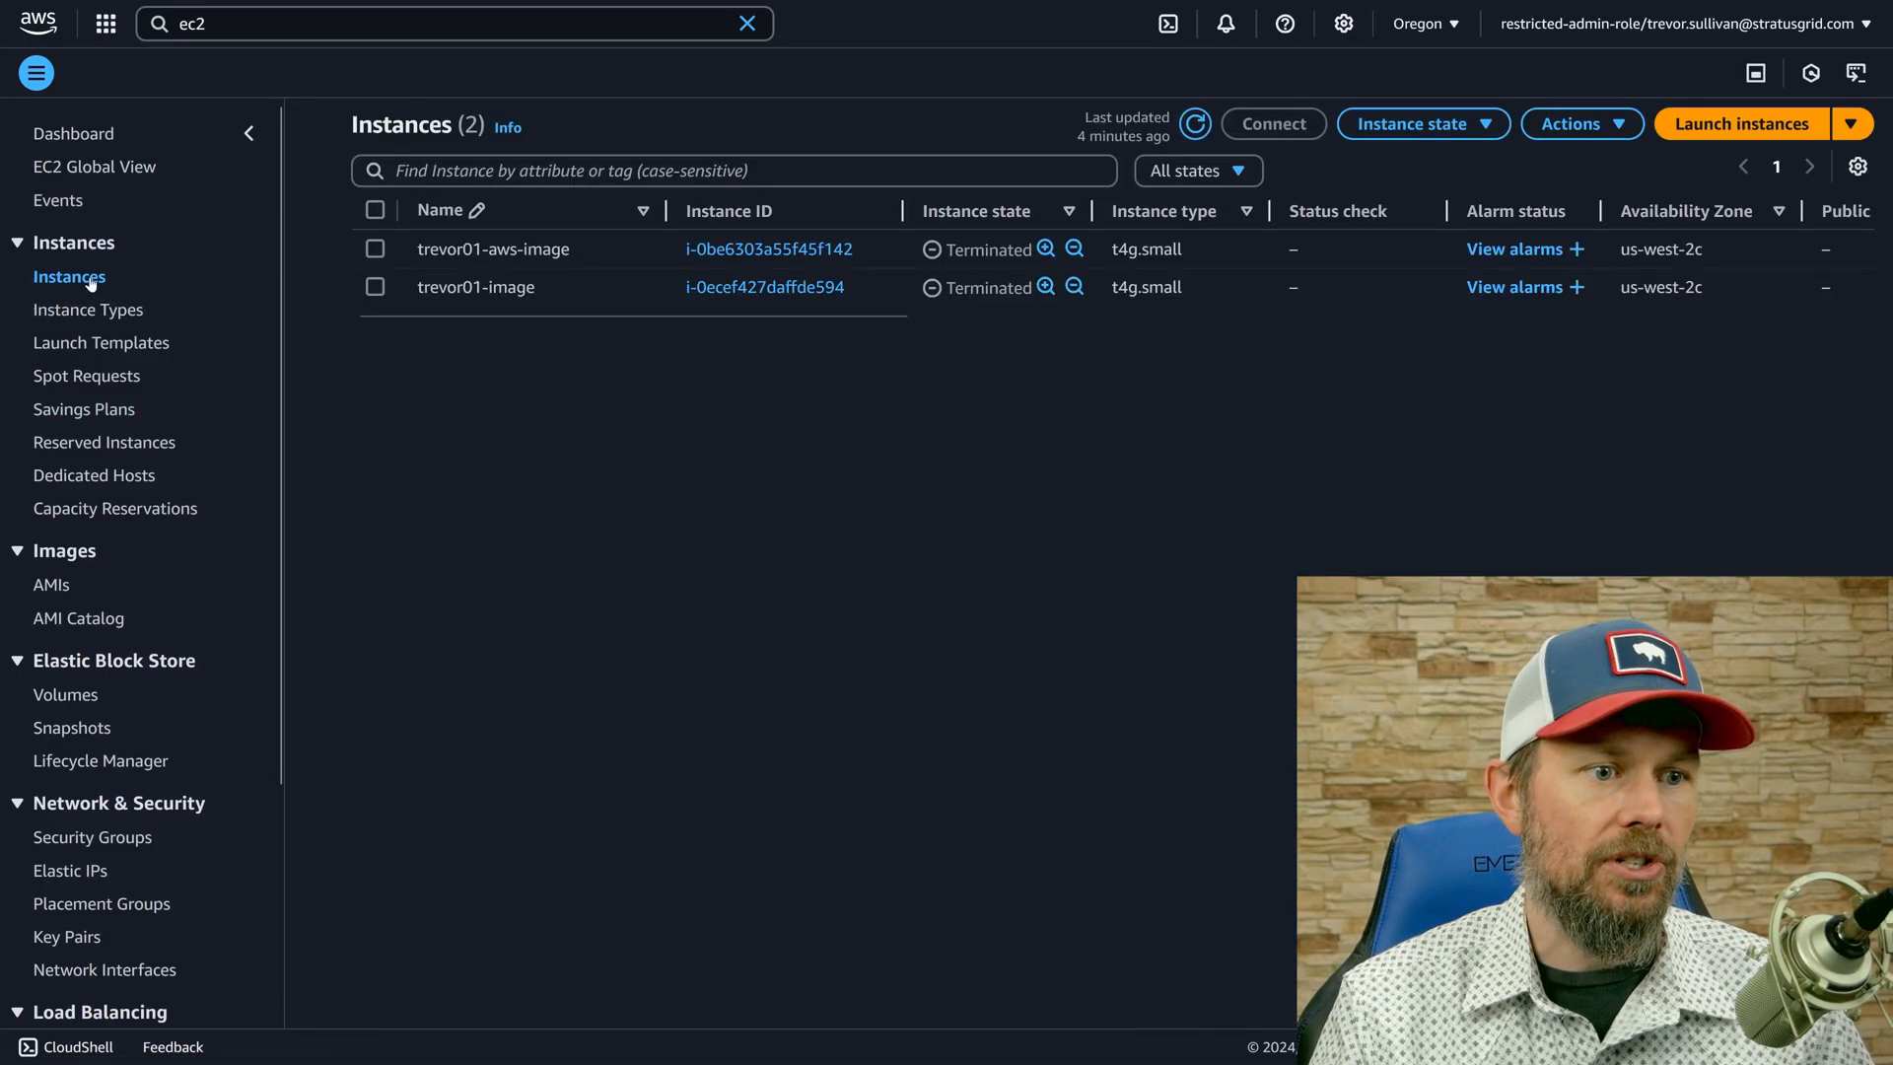
pyautogui.click(1692, 125)
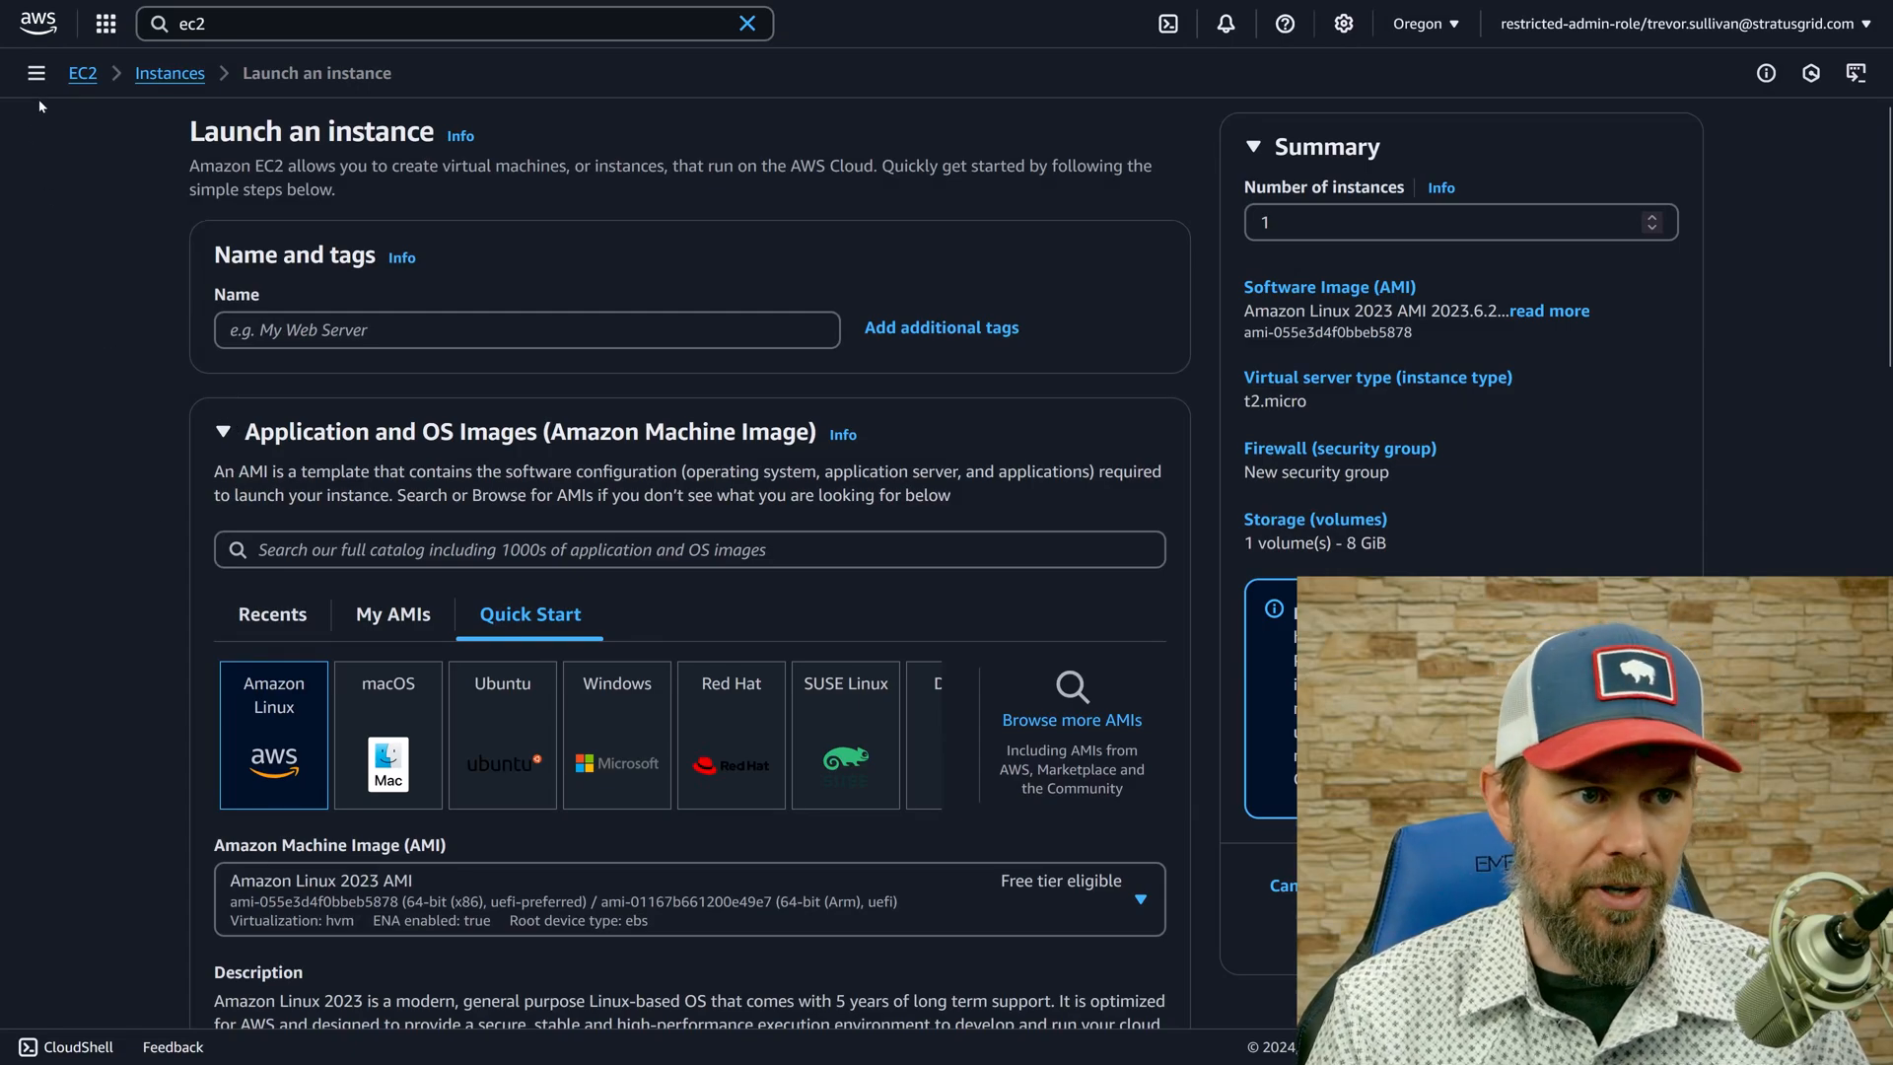
pyautogui.click(35, 73)
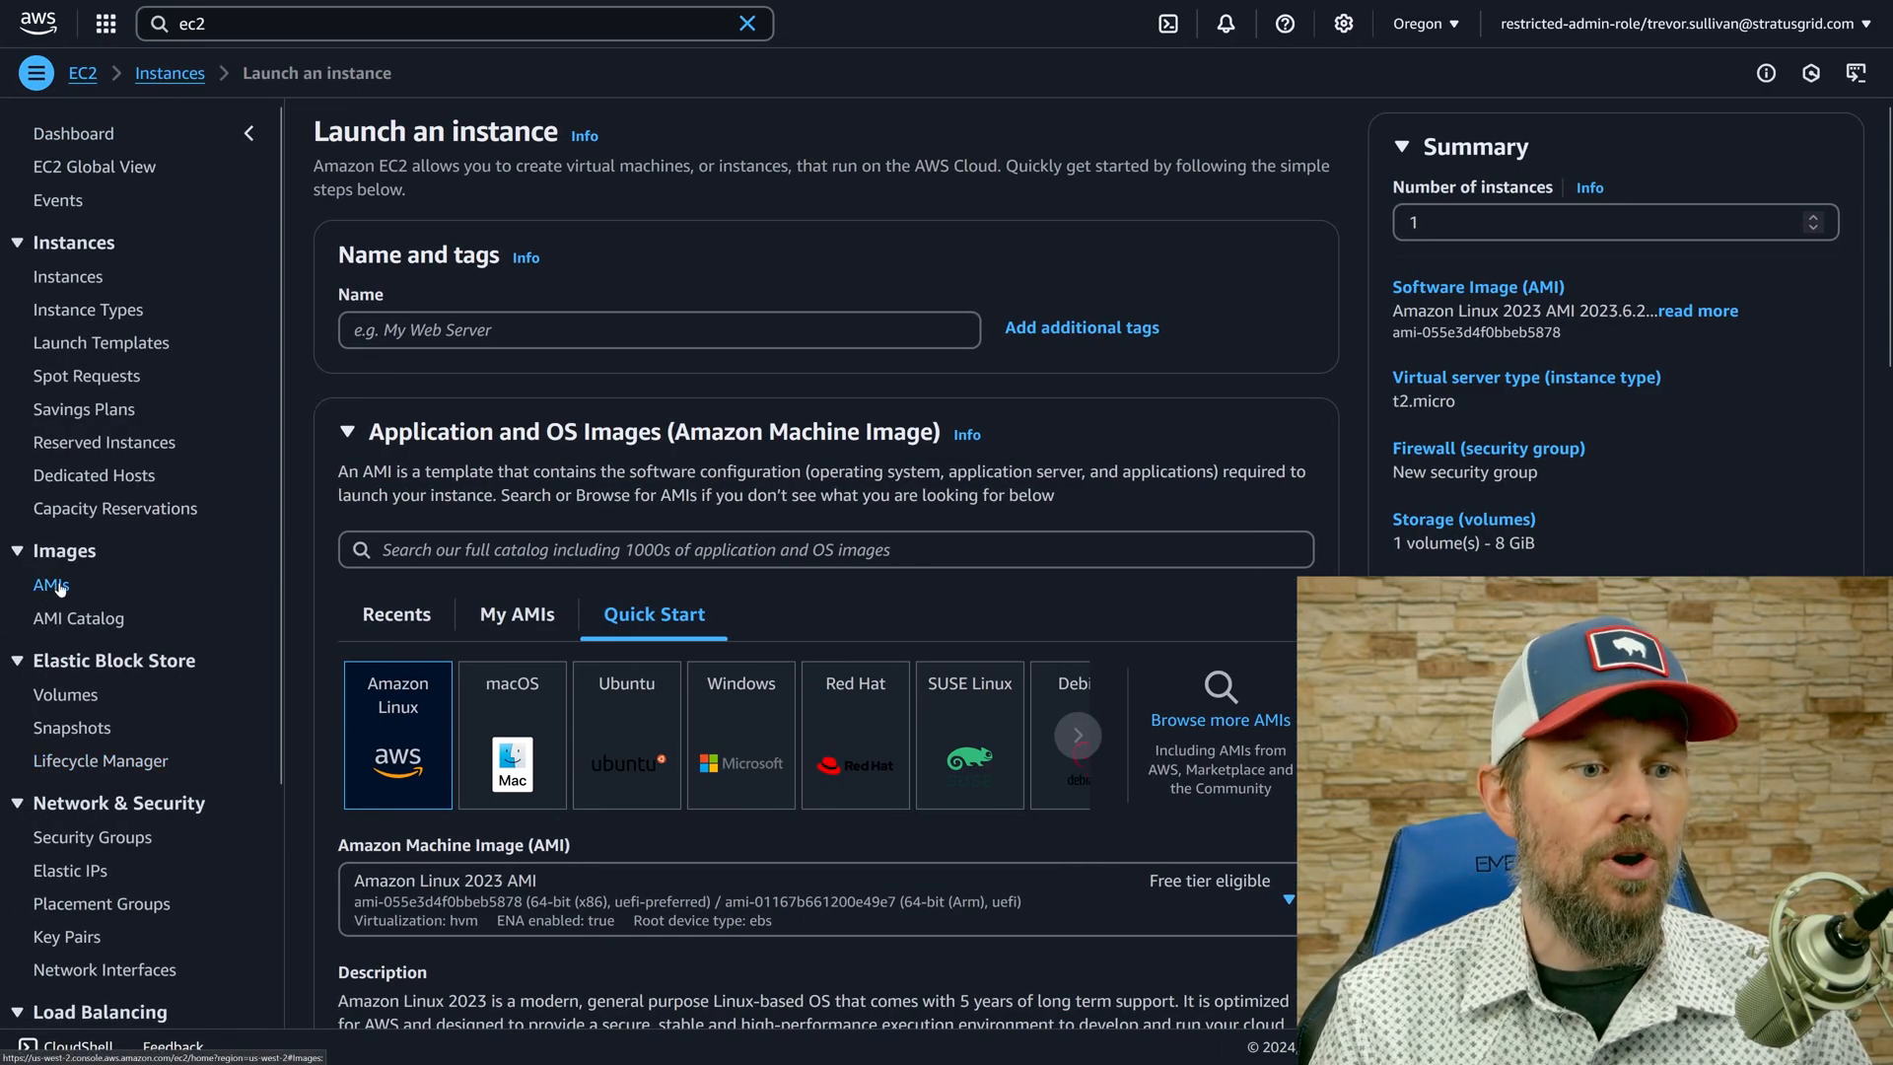
pyautogui.click(55, 586)
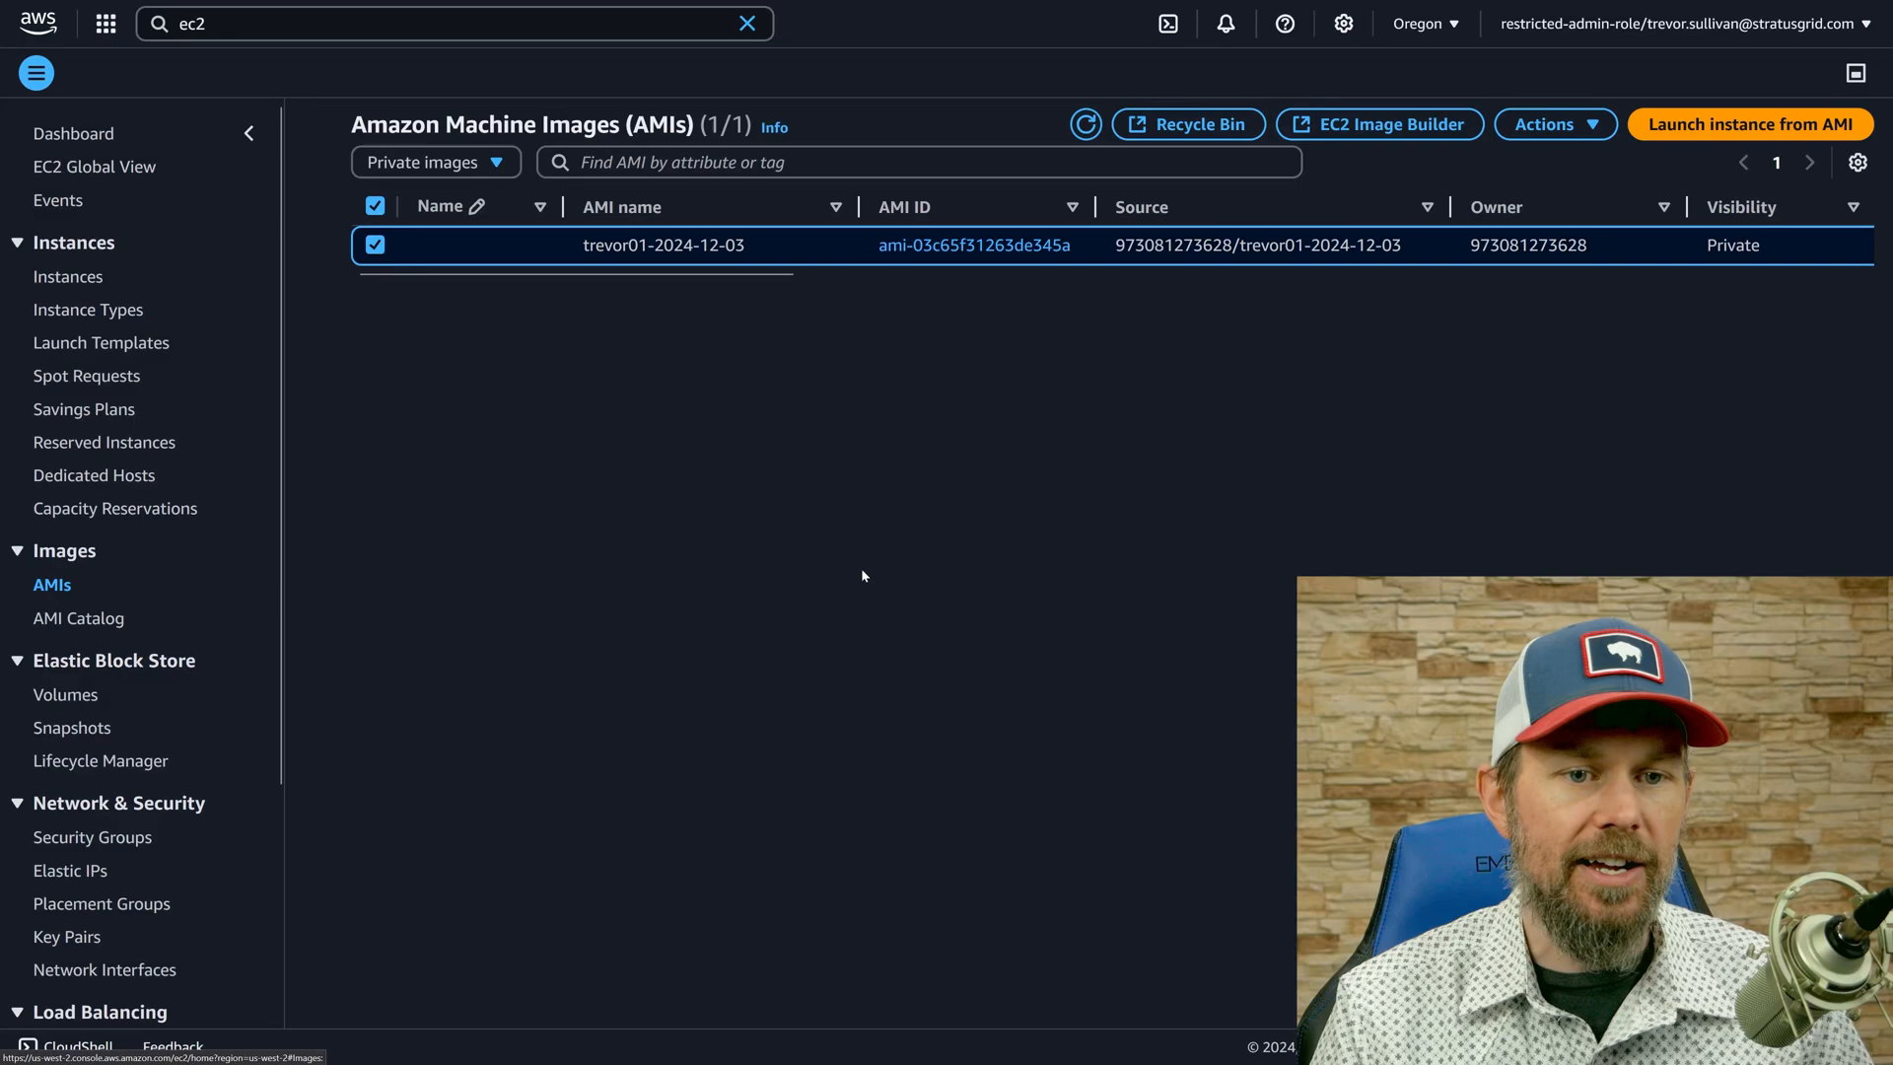
# Switch to the Allowed AMIs documentation and open the section on identifying AMIs that meet the Allowed AMIs criteria.
pyautogui.moveTo(1281, 10)
pyautogui.click(1440, 16)
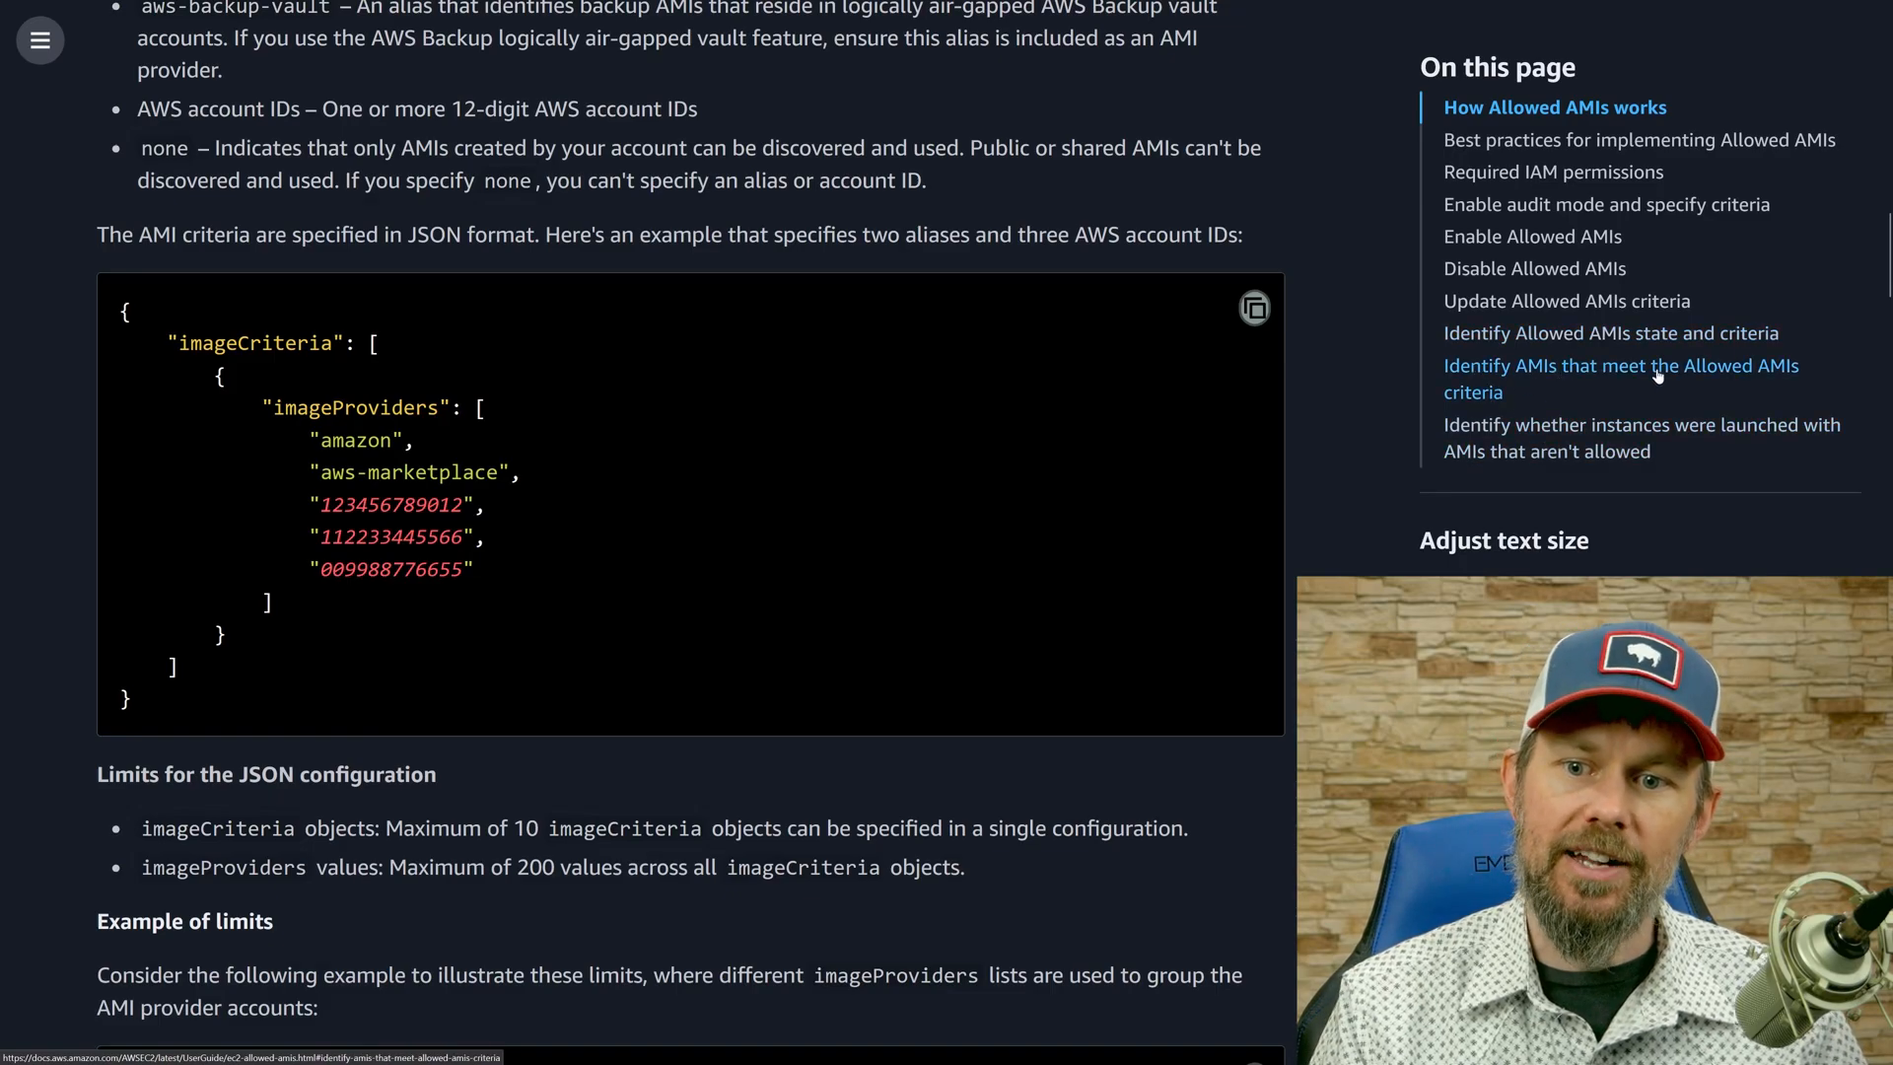
pyautogui.click(1473, 378)
pyautogui.scroll(-2, 714, 542)
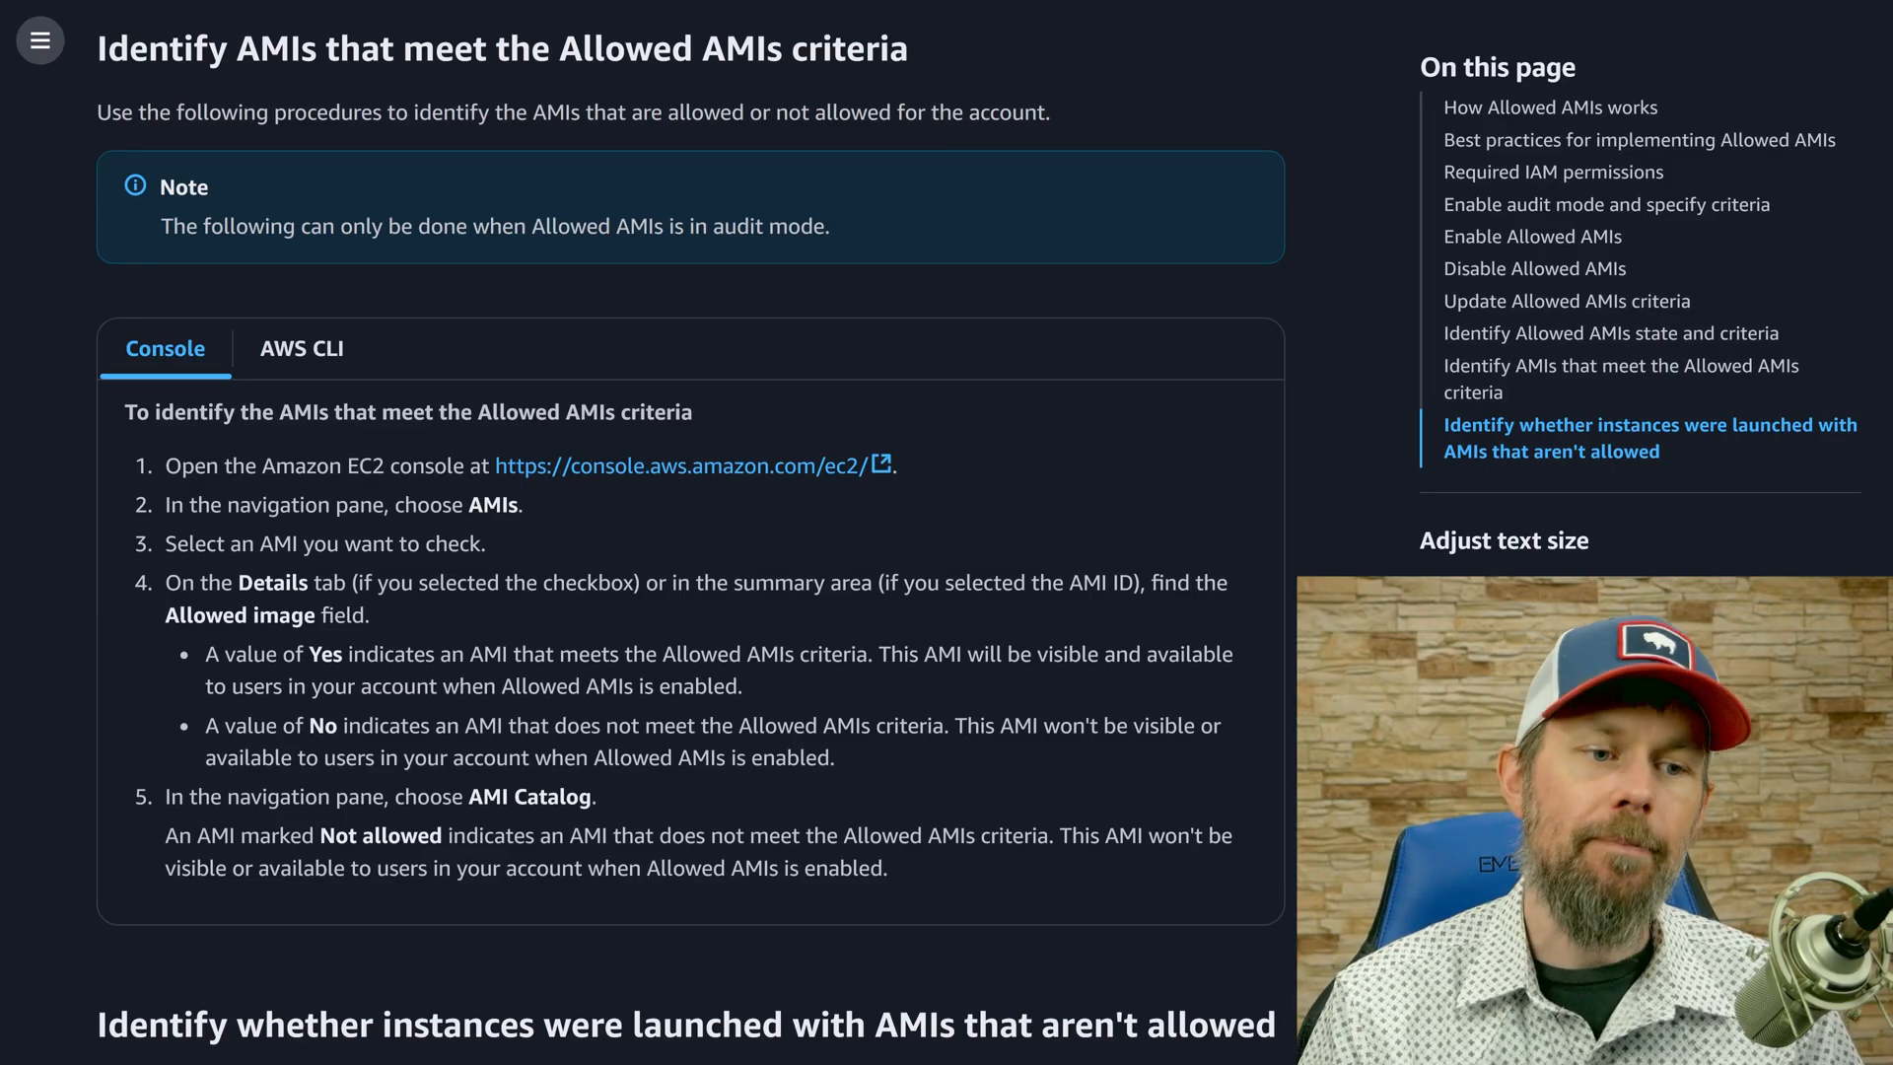
# Examine the AWS CLI describe-images example, checking its image-id parameter and the ImageAllowed field in the expected output.
pyautogui.click(277, 353)
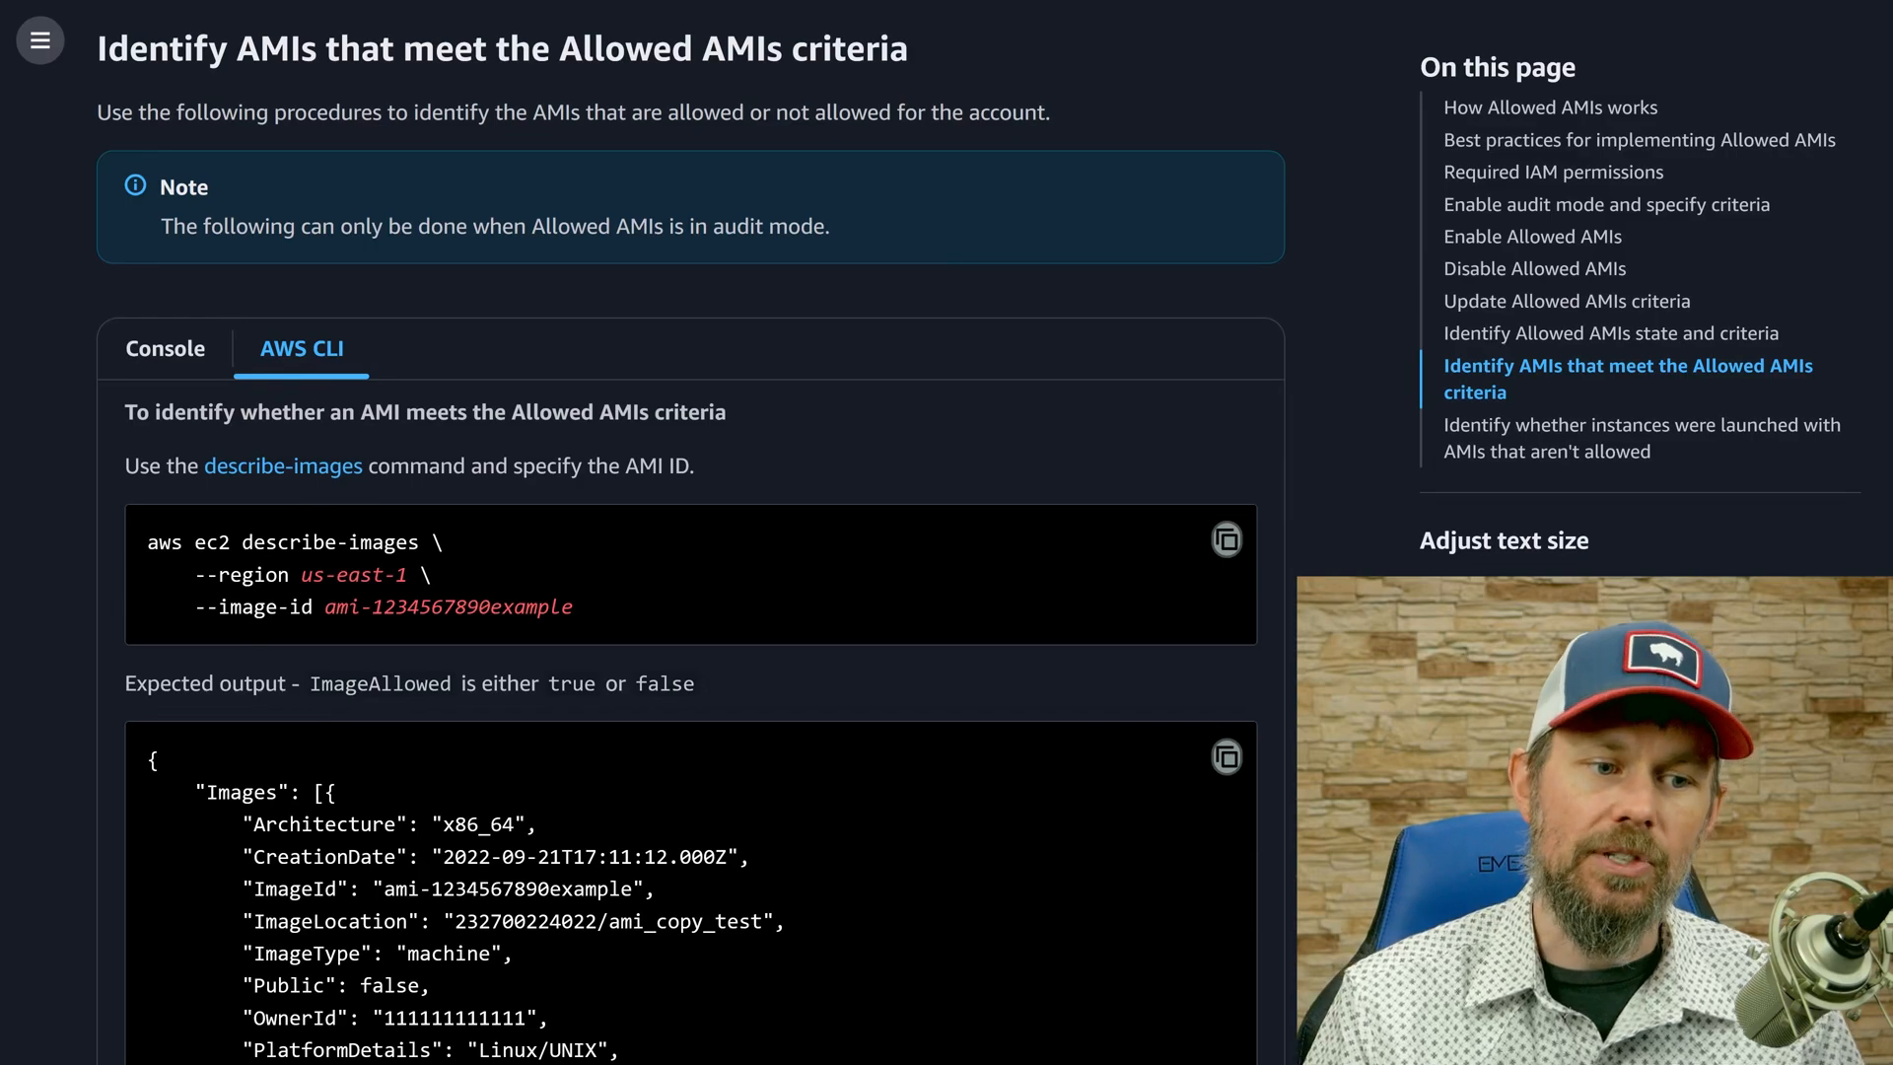
pyautogui.moveTo(324, 606); pyautogui.dragTo(549, 644)
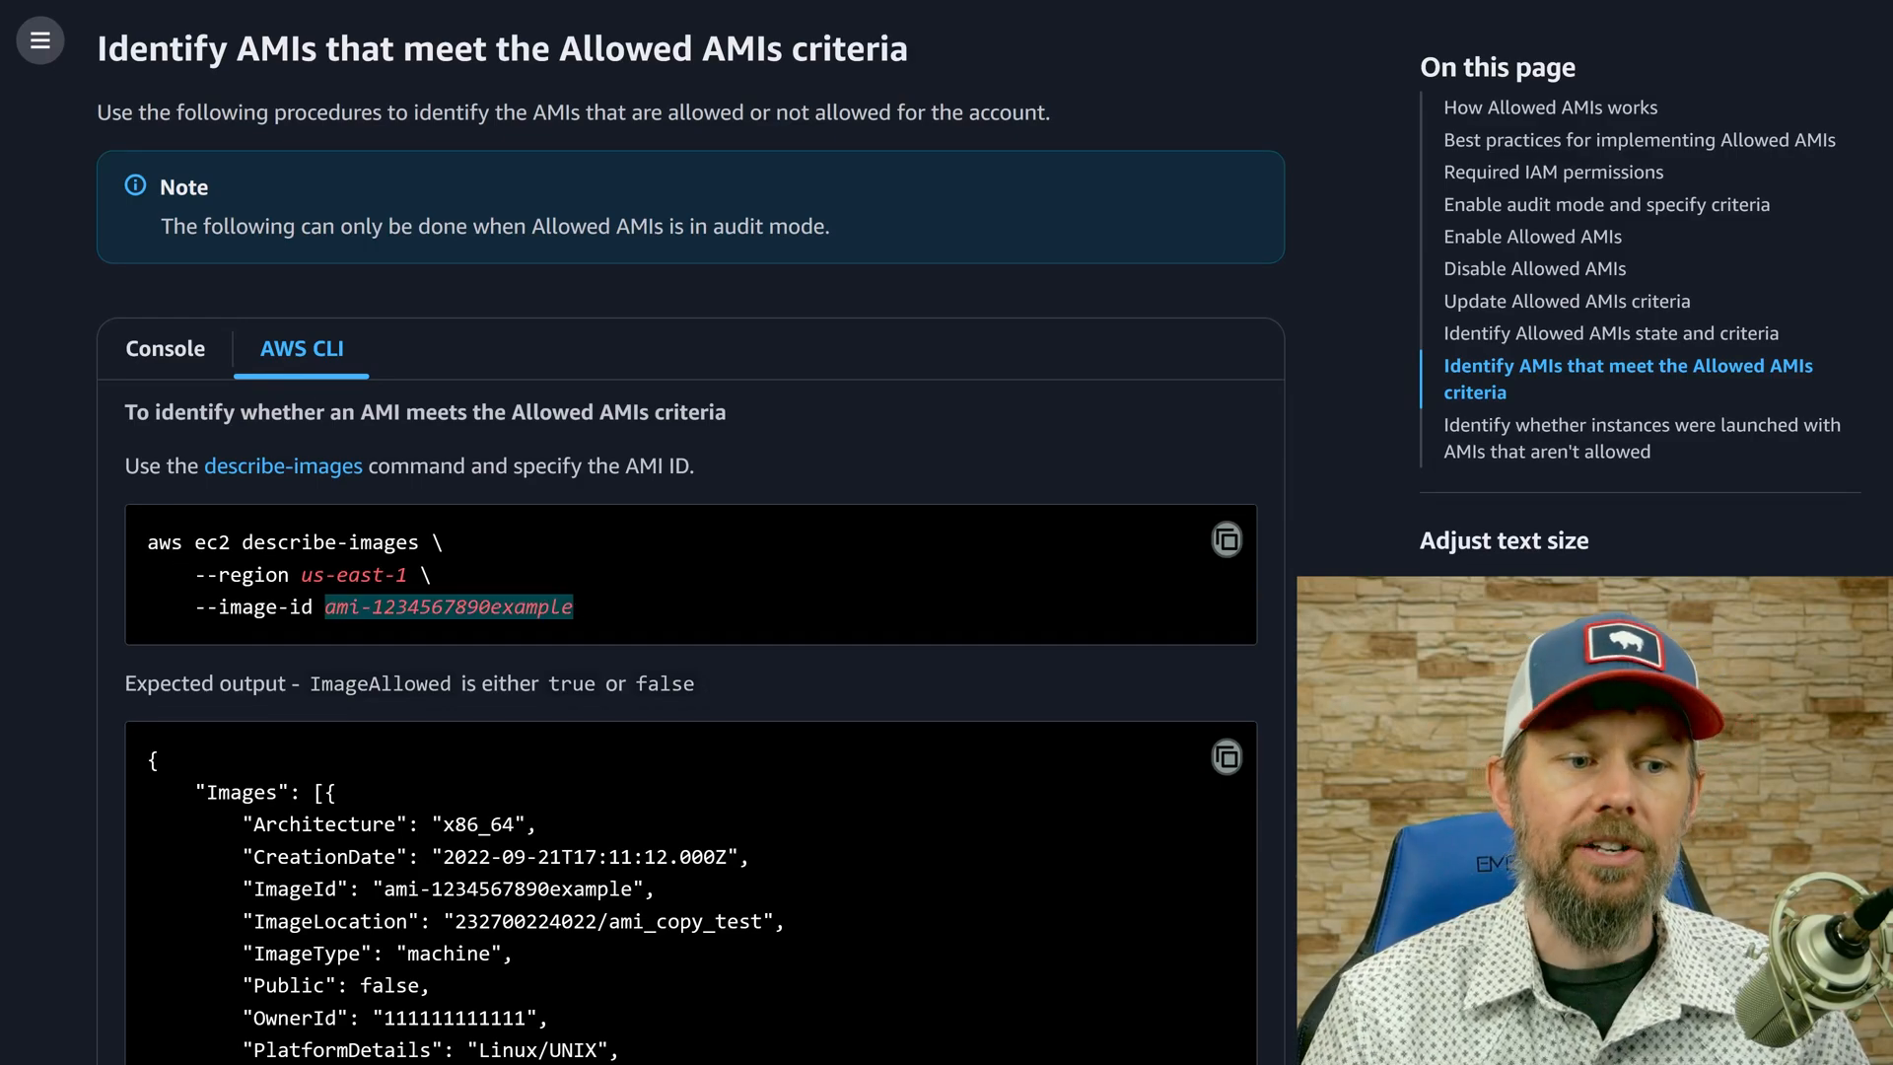
pyautogui.scroll(-9, 428, 708)
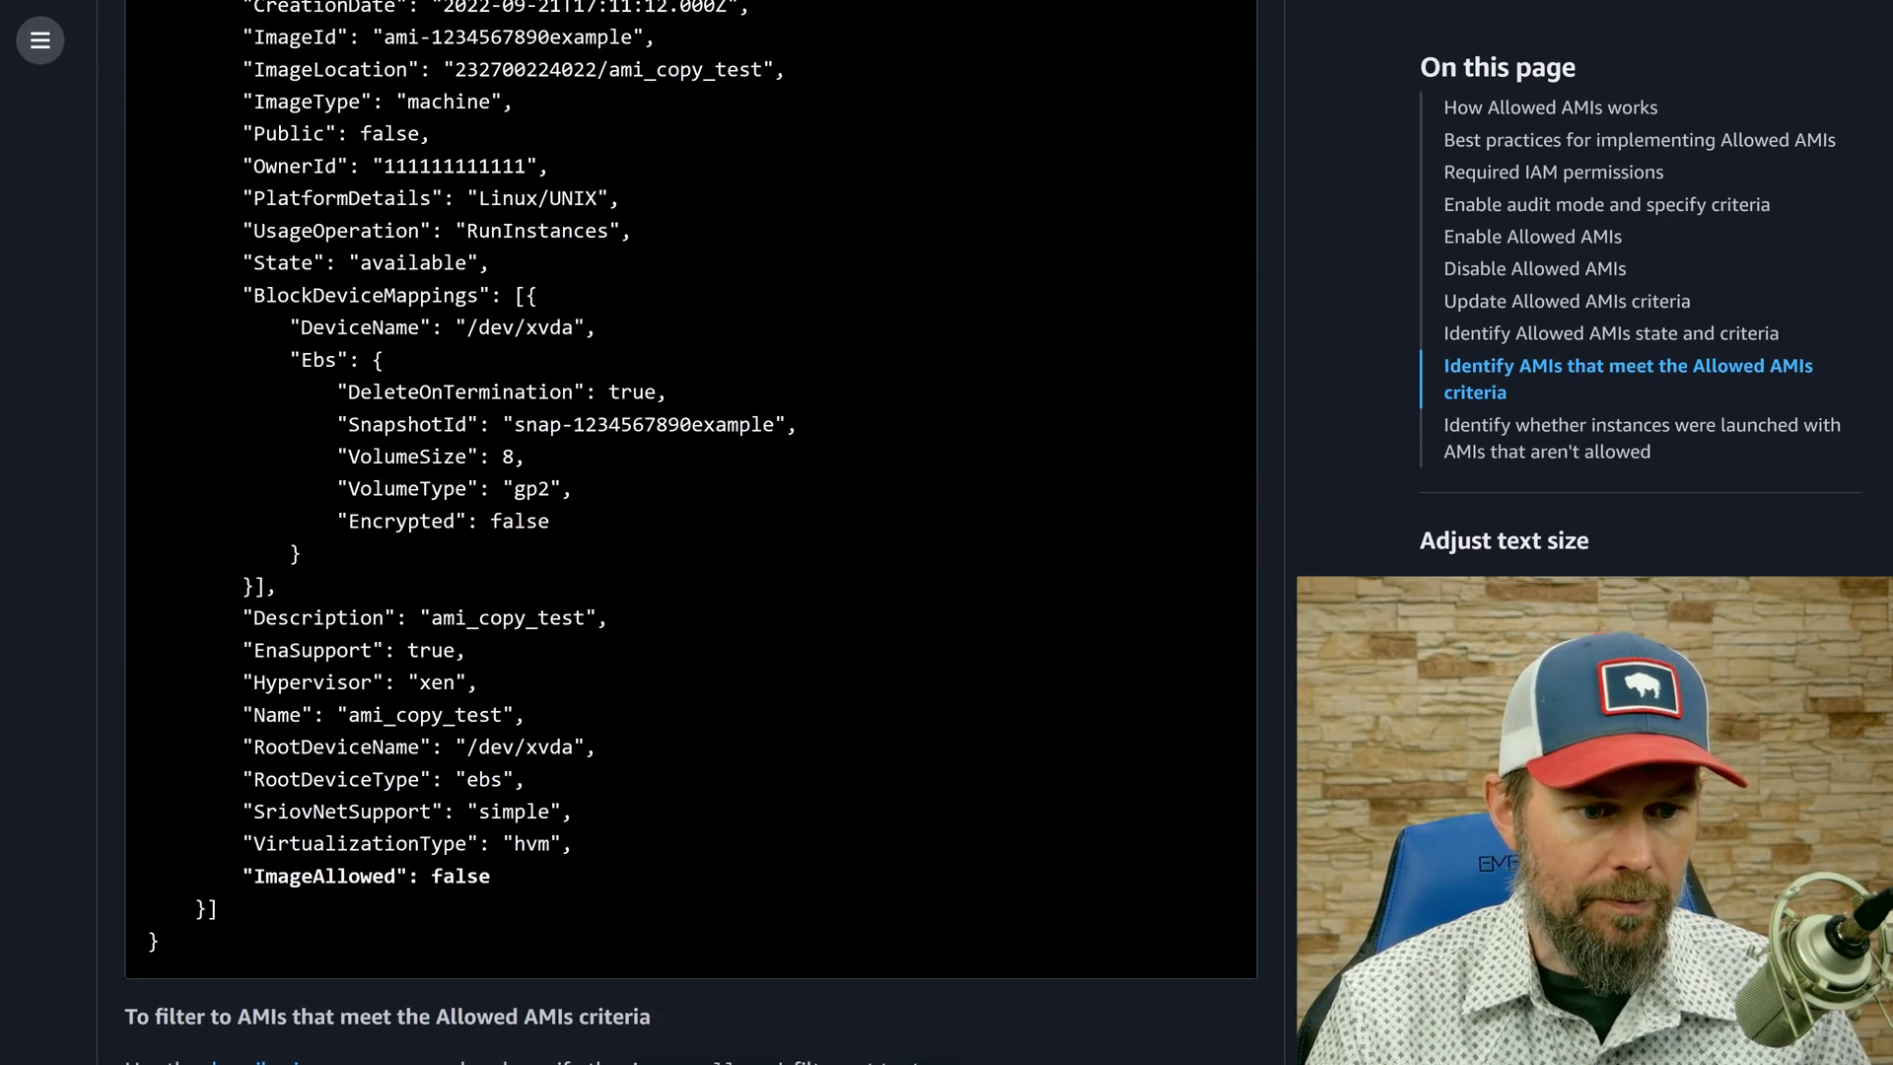
pyautogui.doubleClick(322, 876)
pyautogui.moveTo(407, 876); pyautogui.dragTo(493, 878)
pyautogui.click(493, 877)
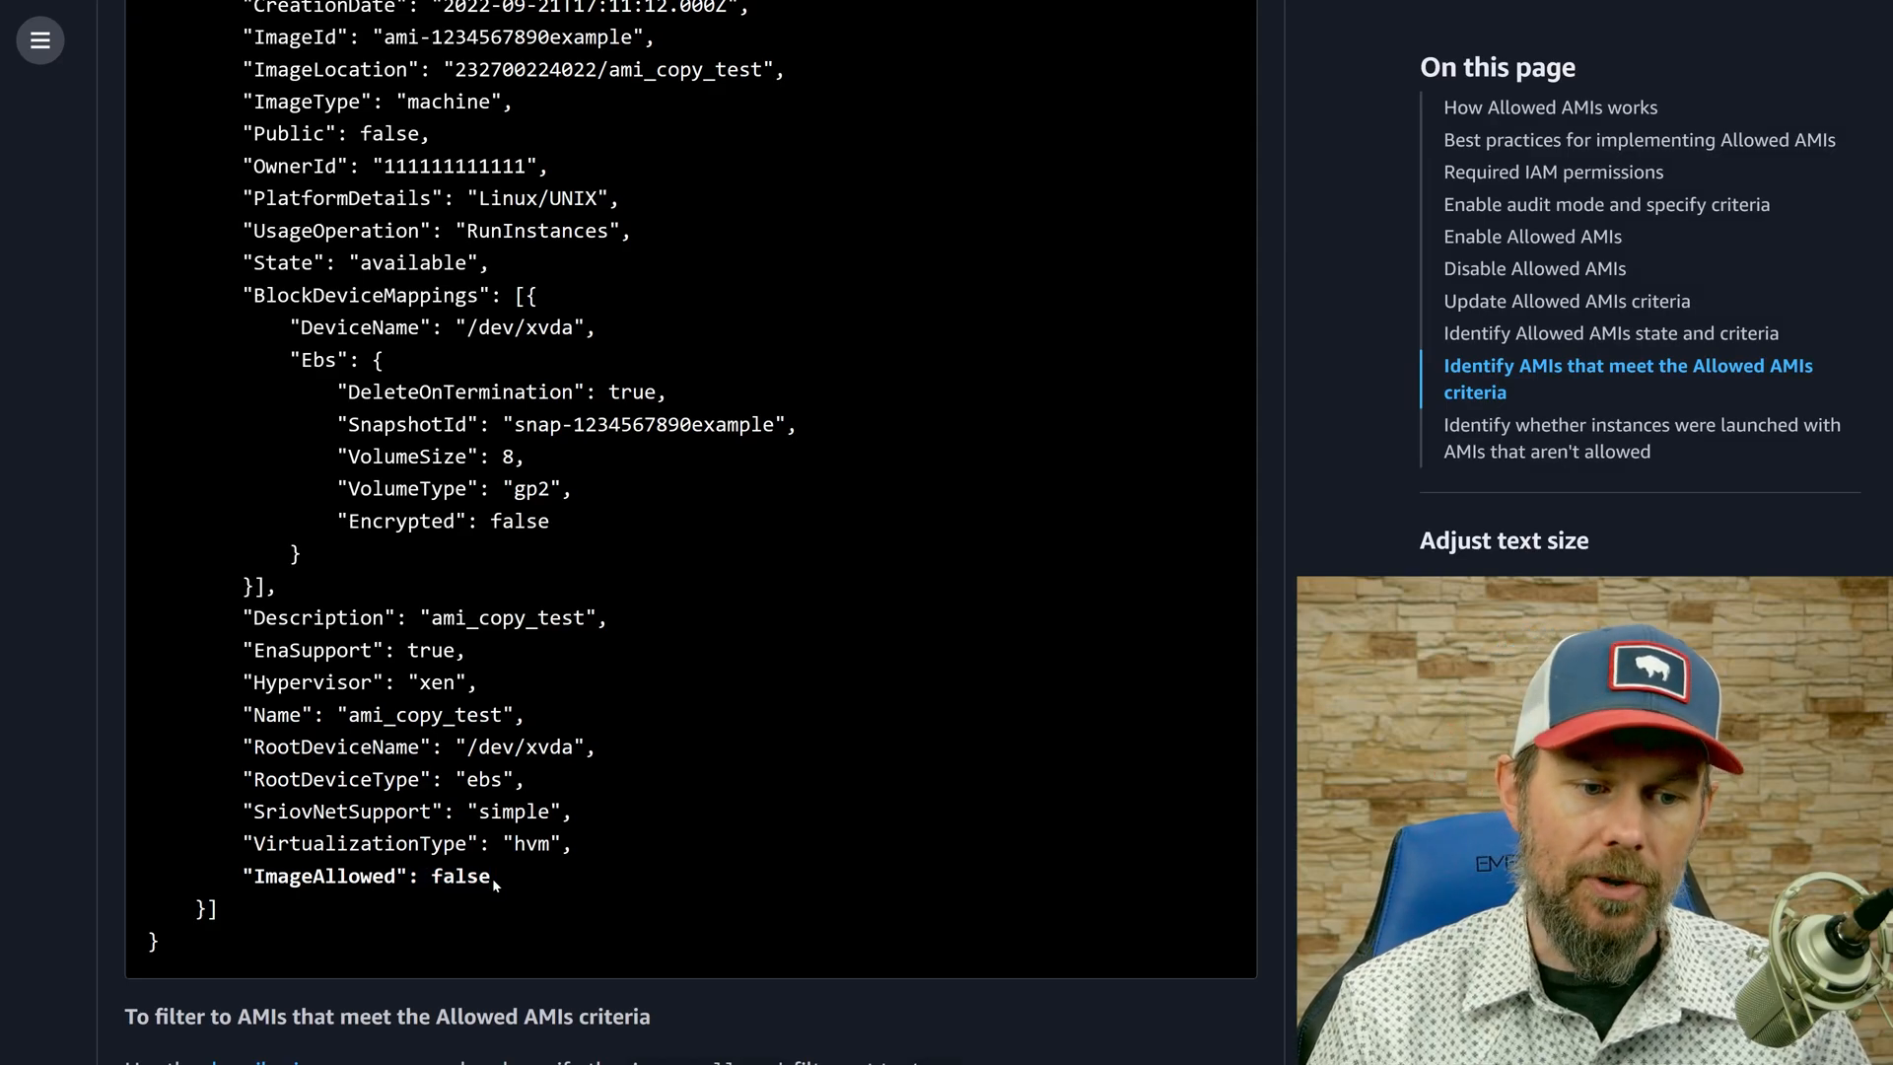
pyautogui.doubleClick(321, 875)
pyautogui.scroll(7, 383, 903)
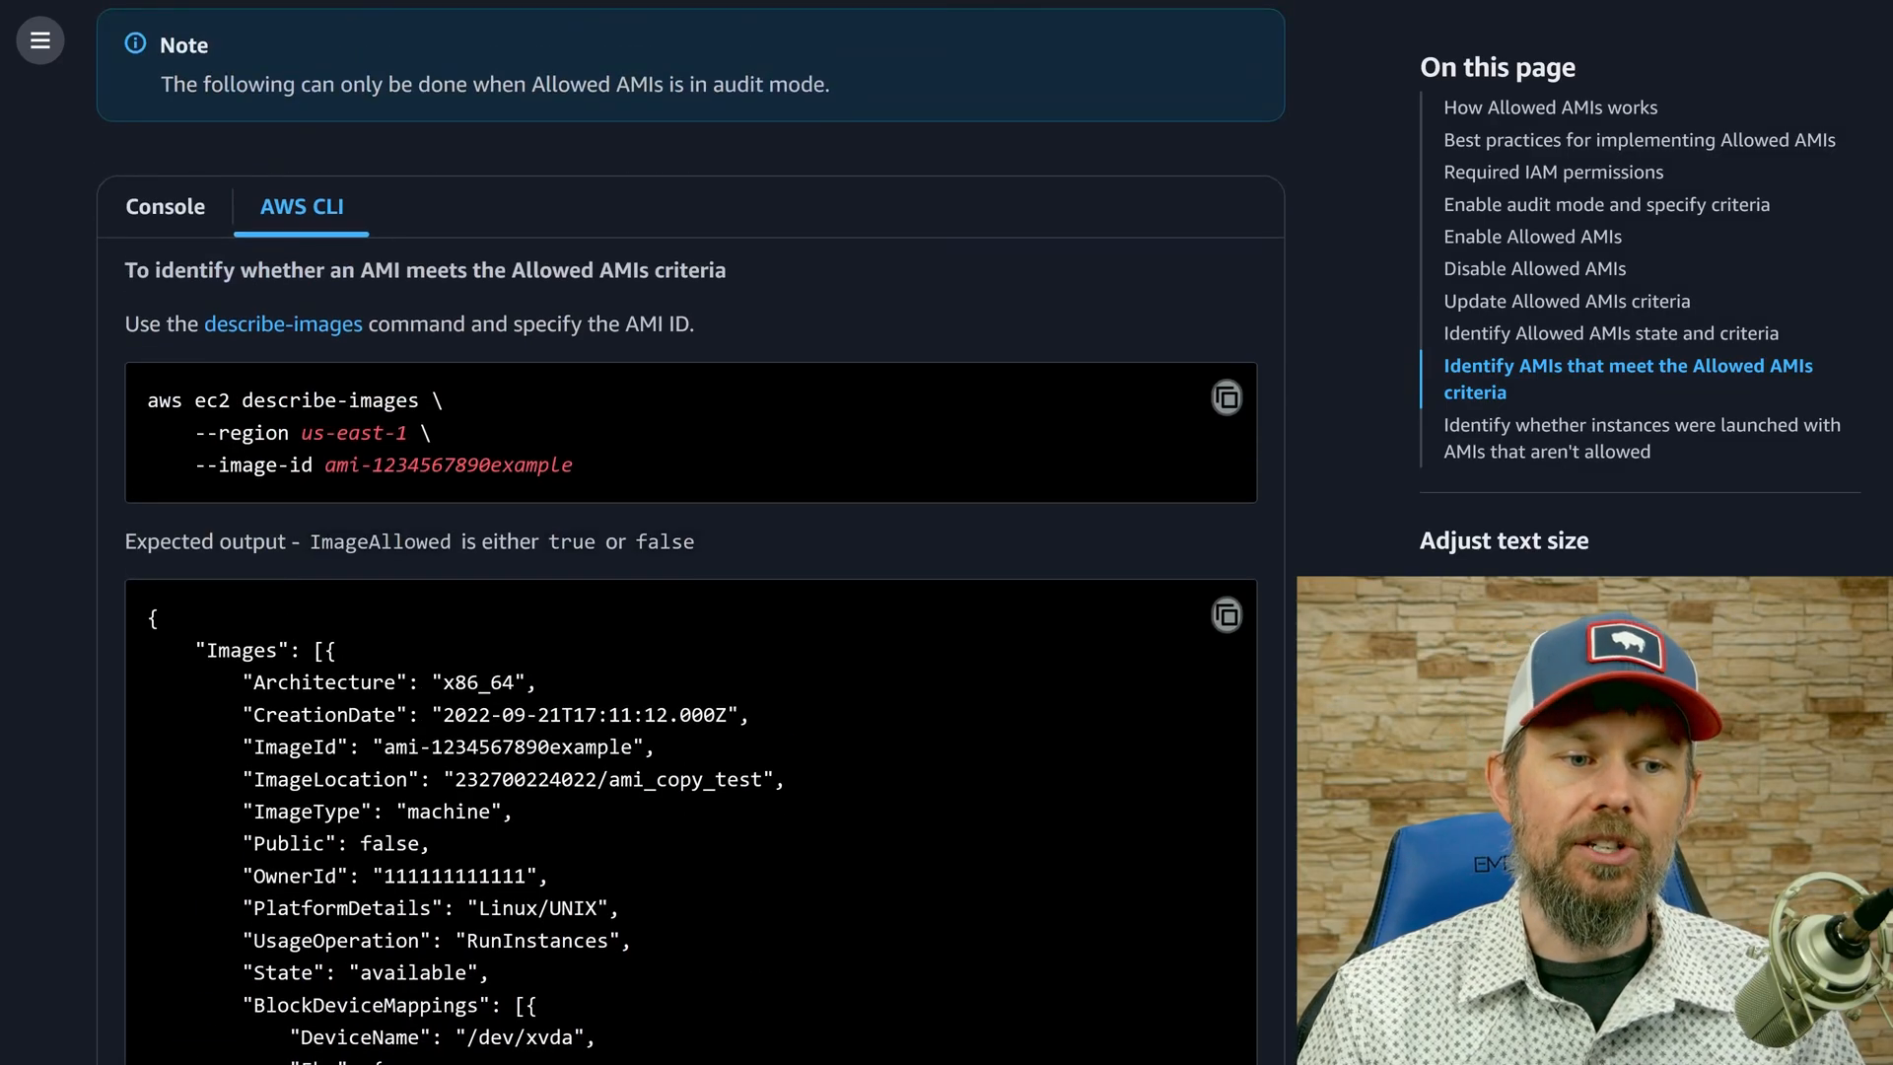
pyautogui.moveTo(325, 466); pyautogui.dragTo(744, 480)
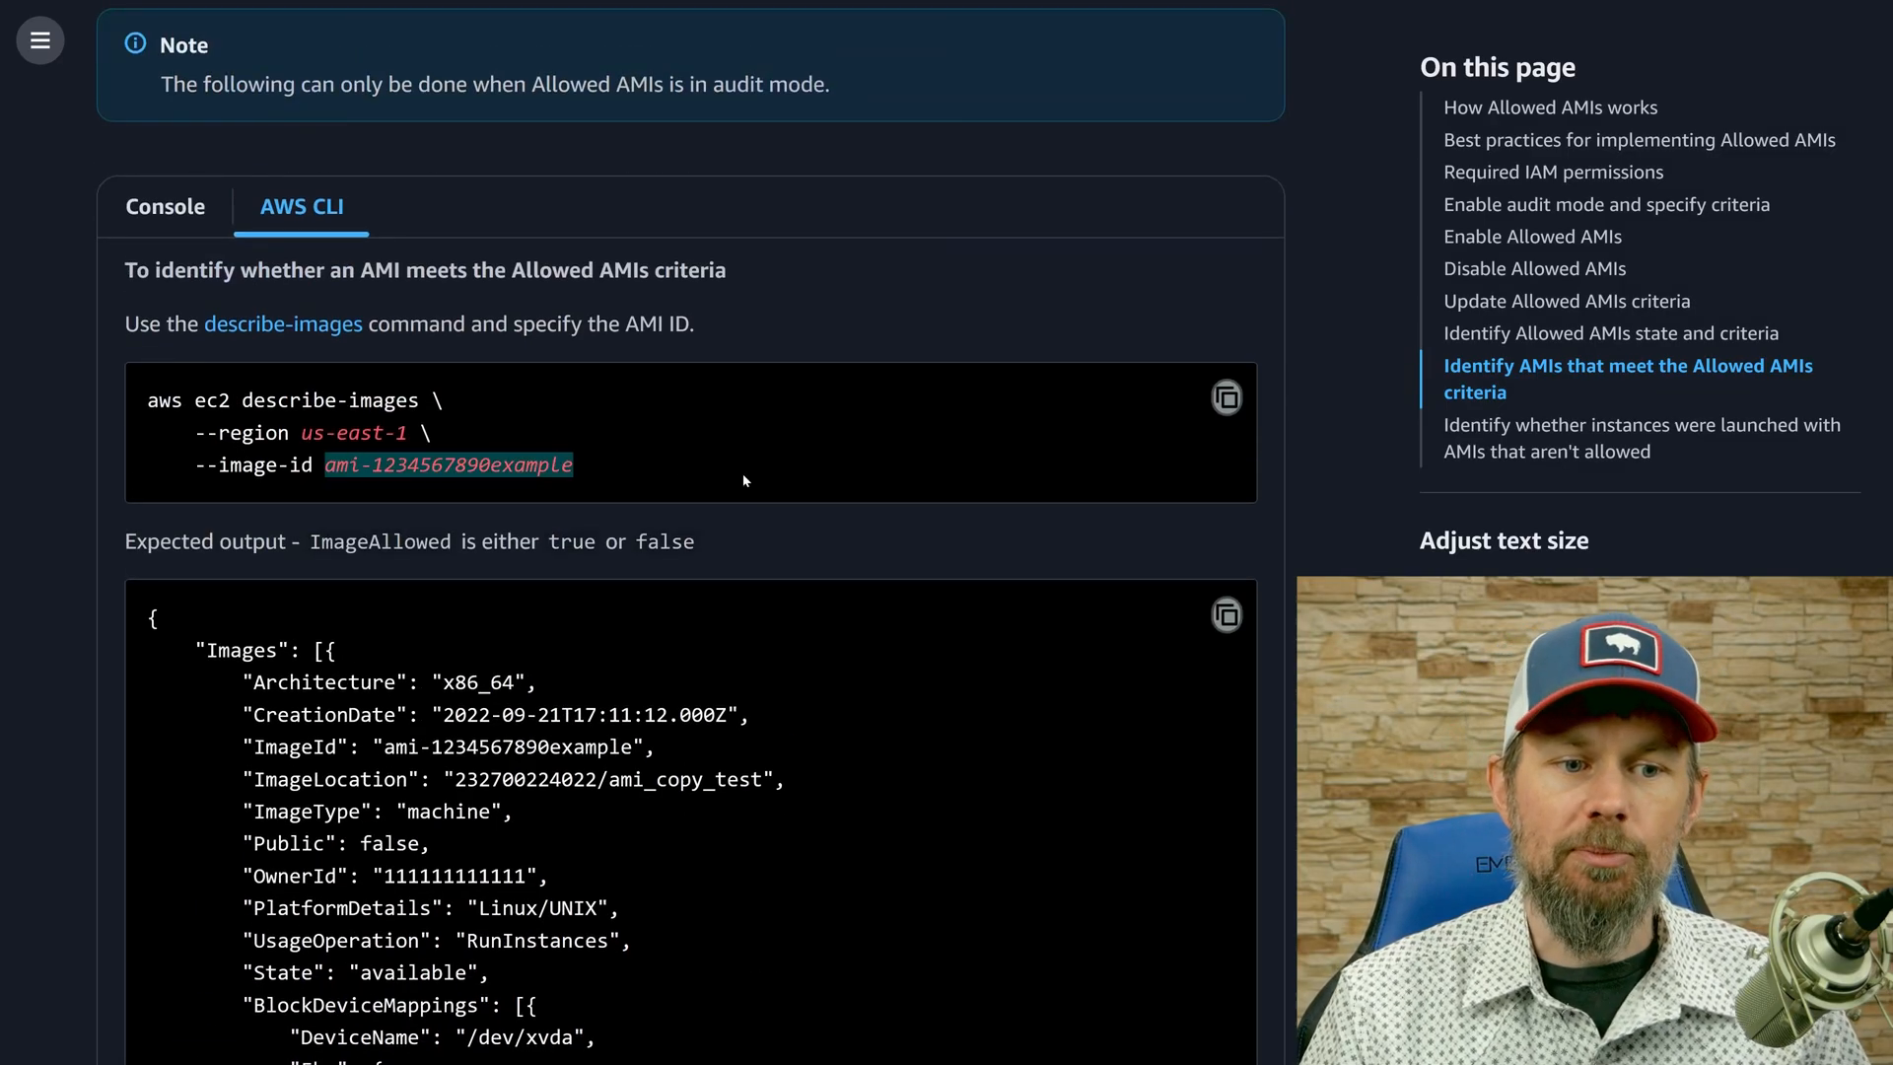
pyautogui.click(688, 477)
# Read the Console procedure for selecting an AMI and finding its Allowed image field.
pyautogui.click(174, 229)
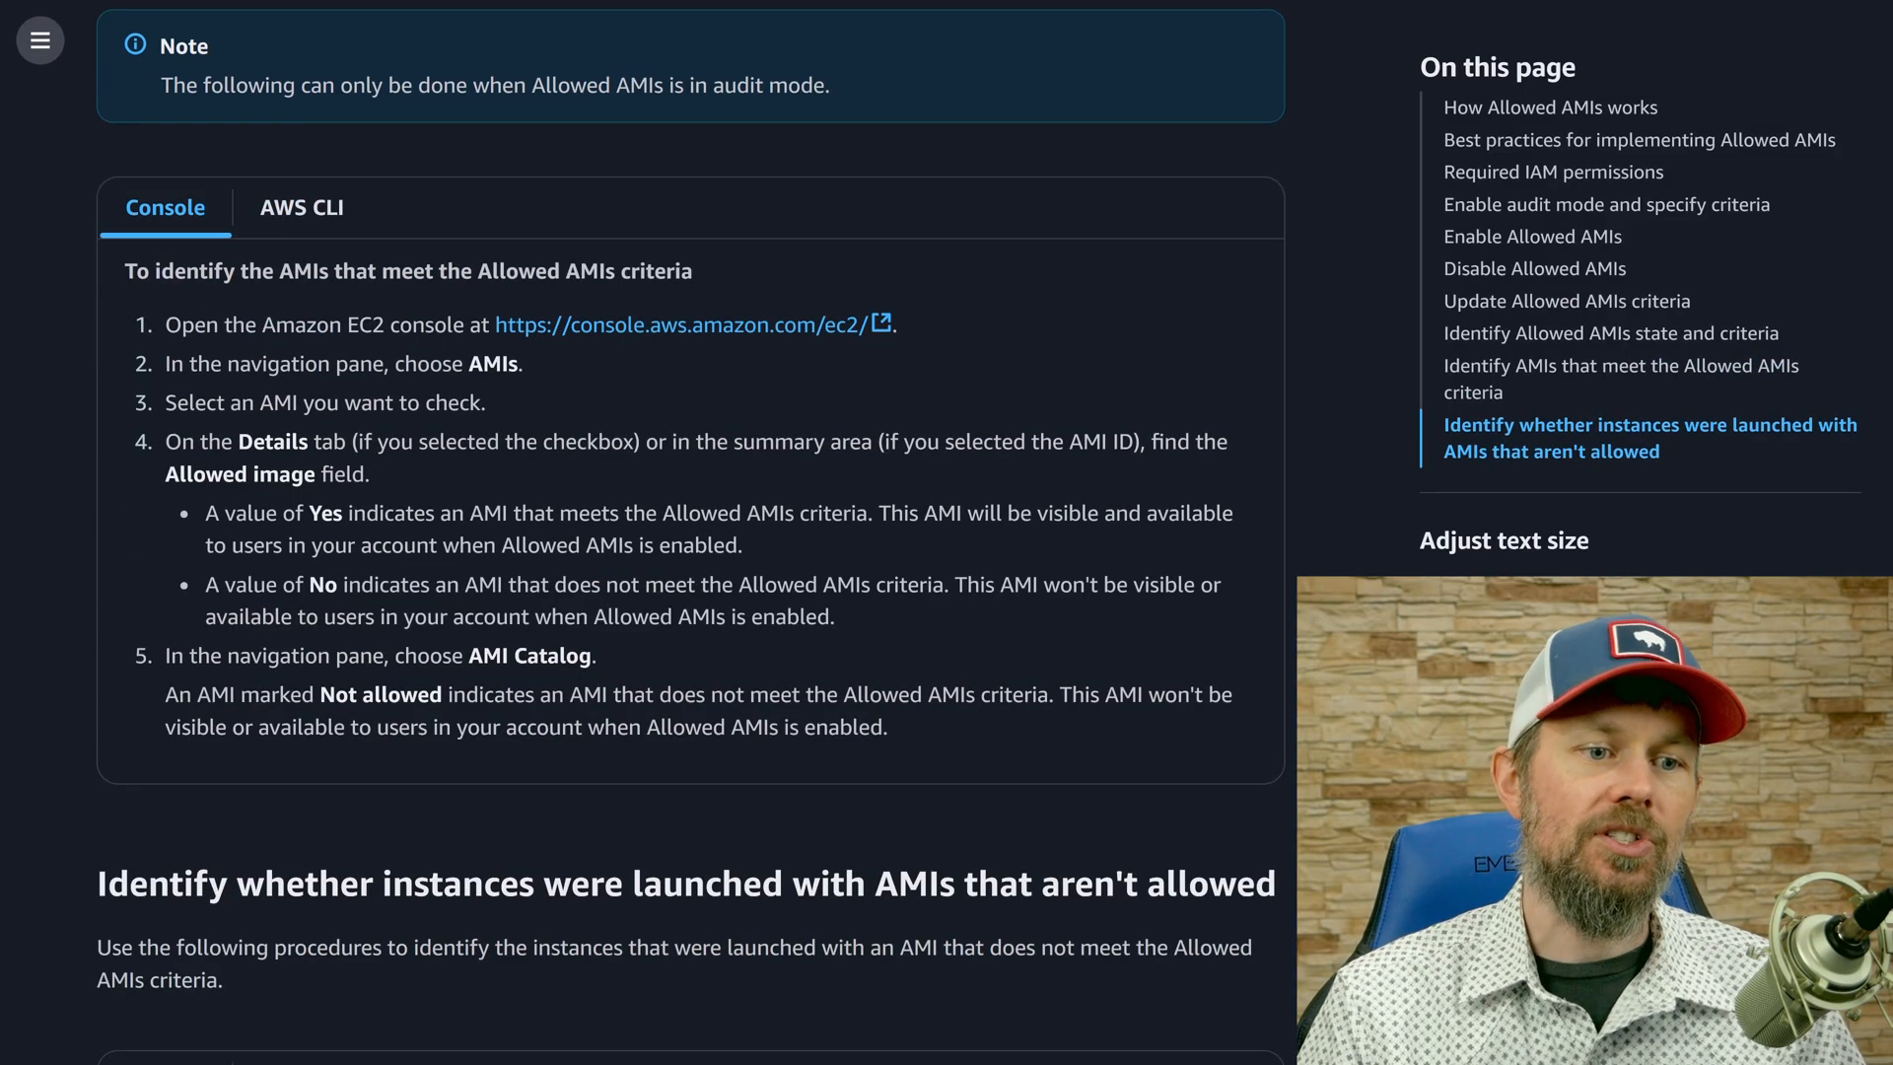
pyautogui.moveTo(231, 402); pyautogui.dragTo(488, 404)
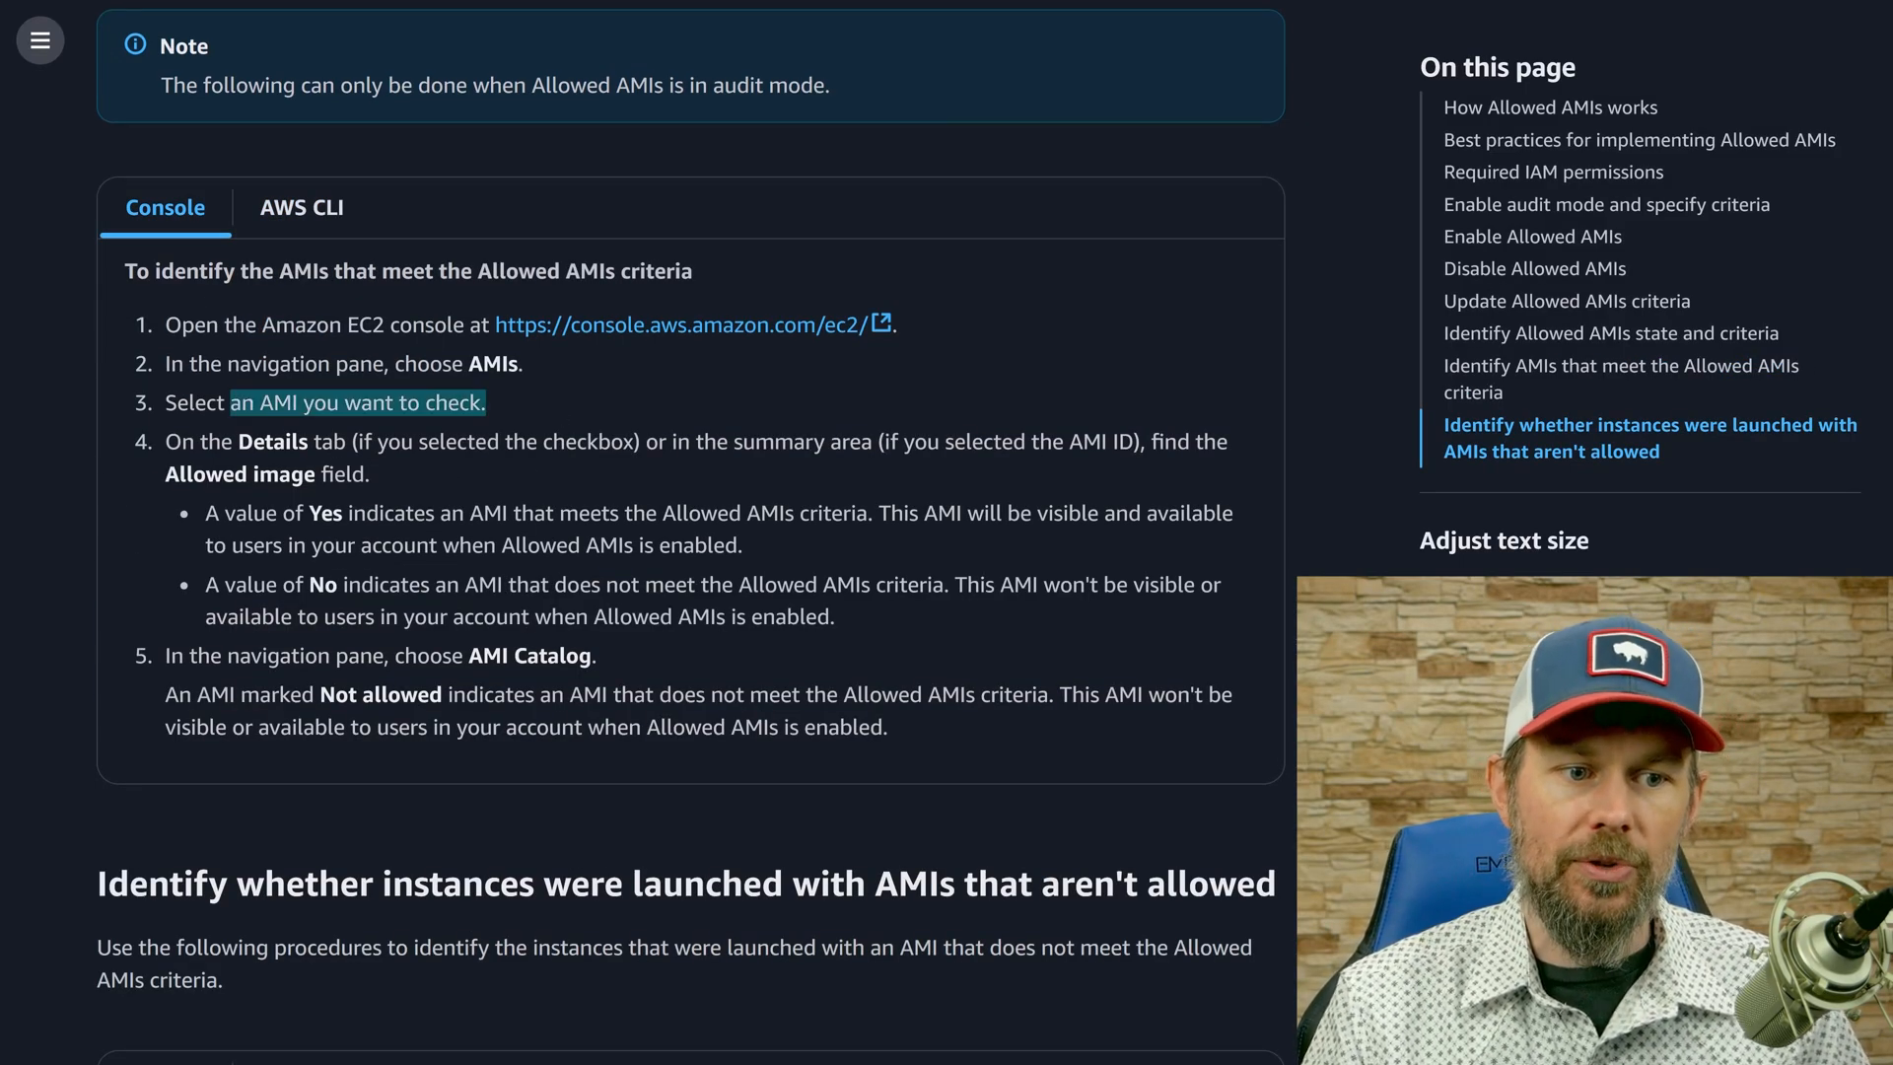
pyautogui.click(488, 405)
pyautogui.moveTo(208, 443); pyautogui.dragTo(417, 507)
pyautogui.click(427, 504)
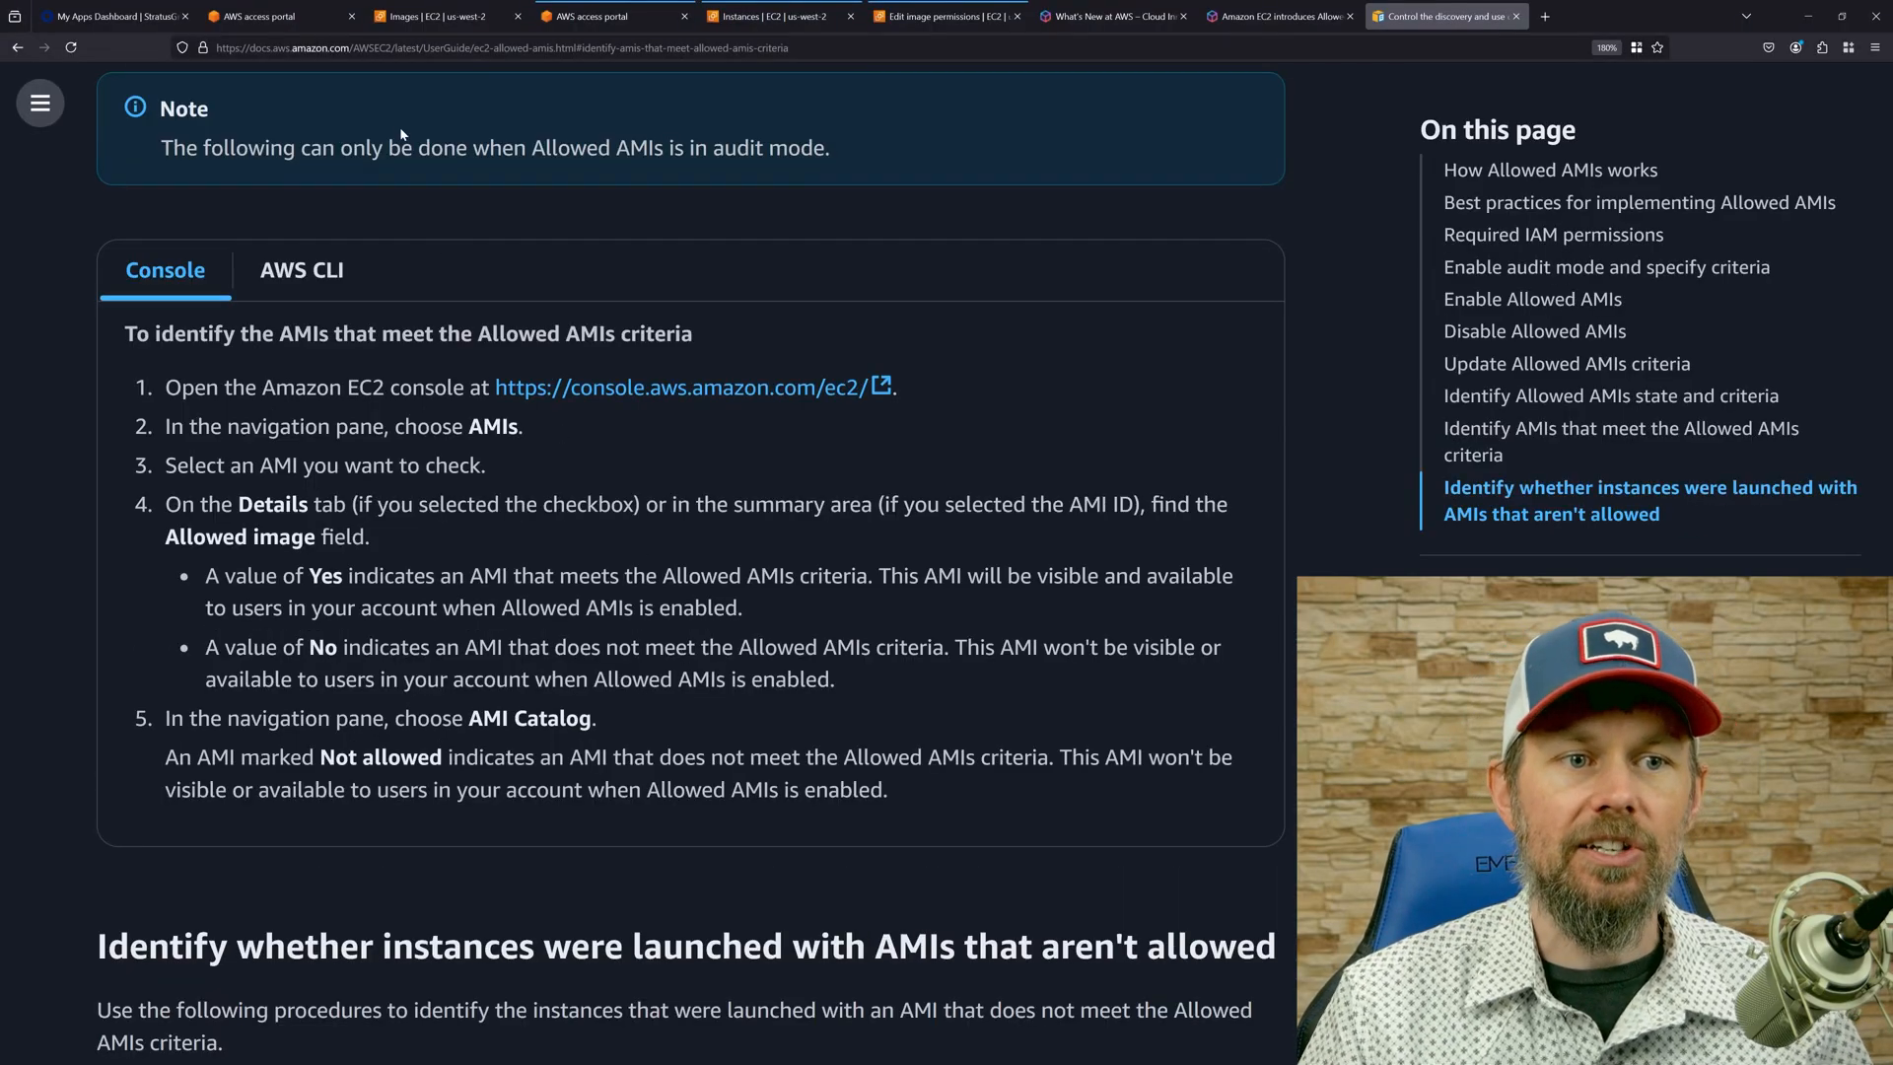
# Try to save the sharing permissions of ami-06eb5d9e9d850b918 in the administrator account, and leave the permissions editor.
pyautogui.click(422, 8)
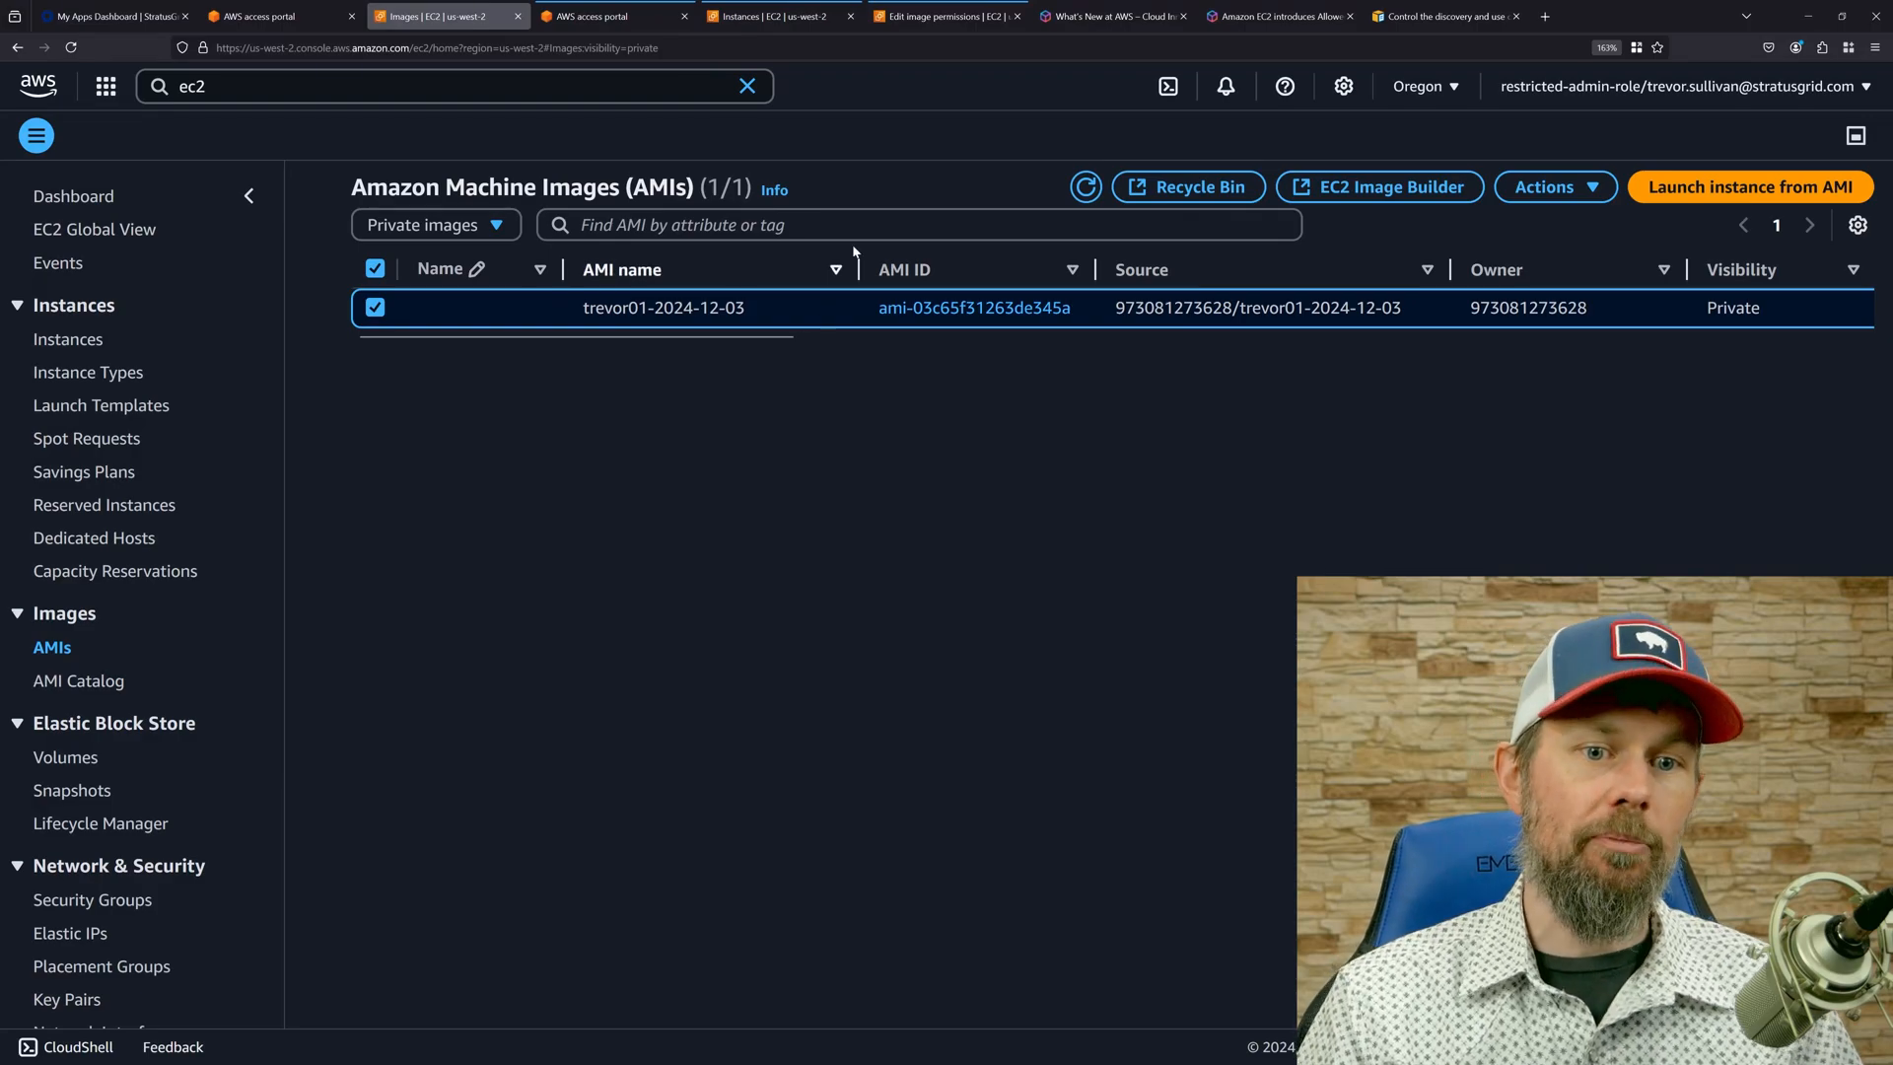
pyautogui.click(947, 15)
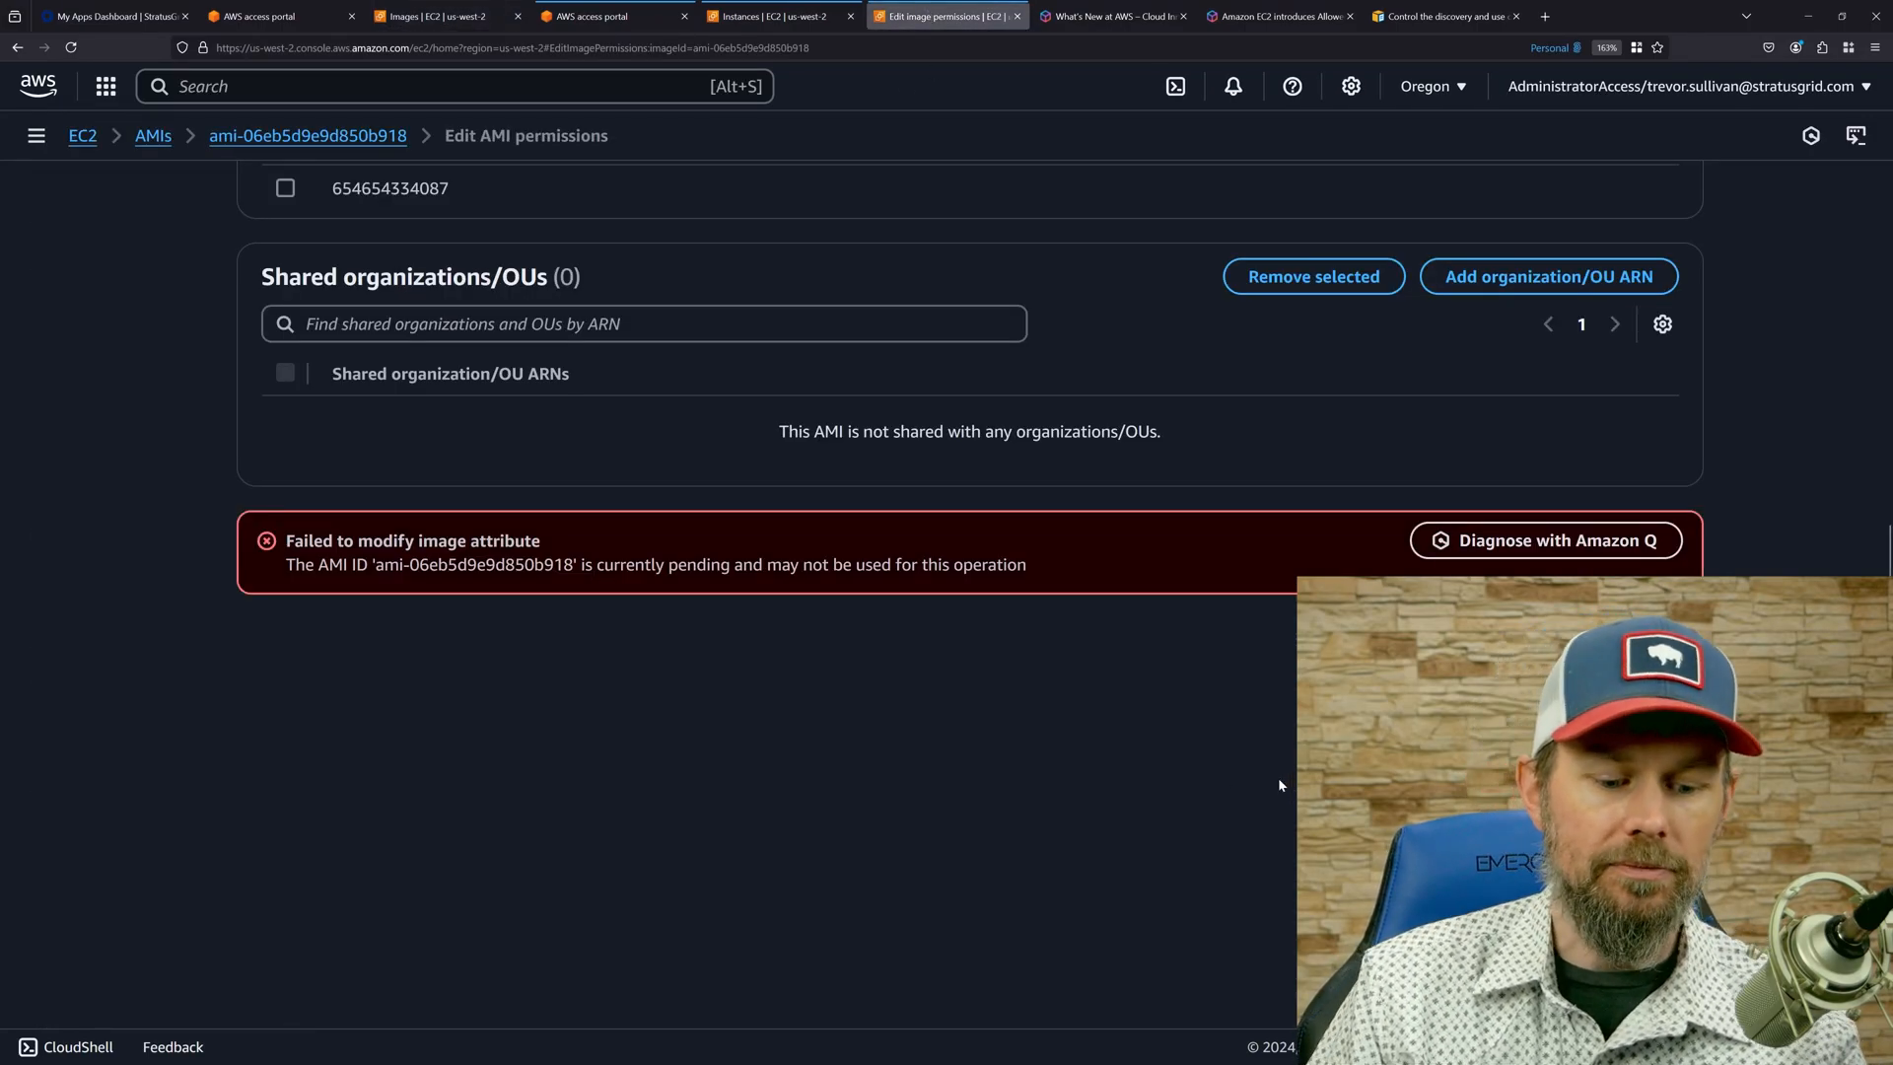
pyautogui.click(1666, 639)
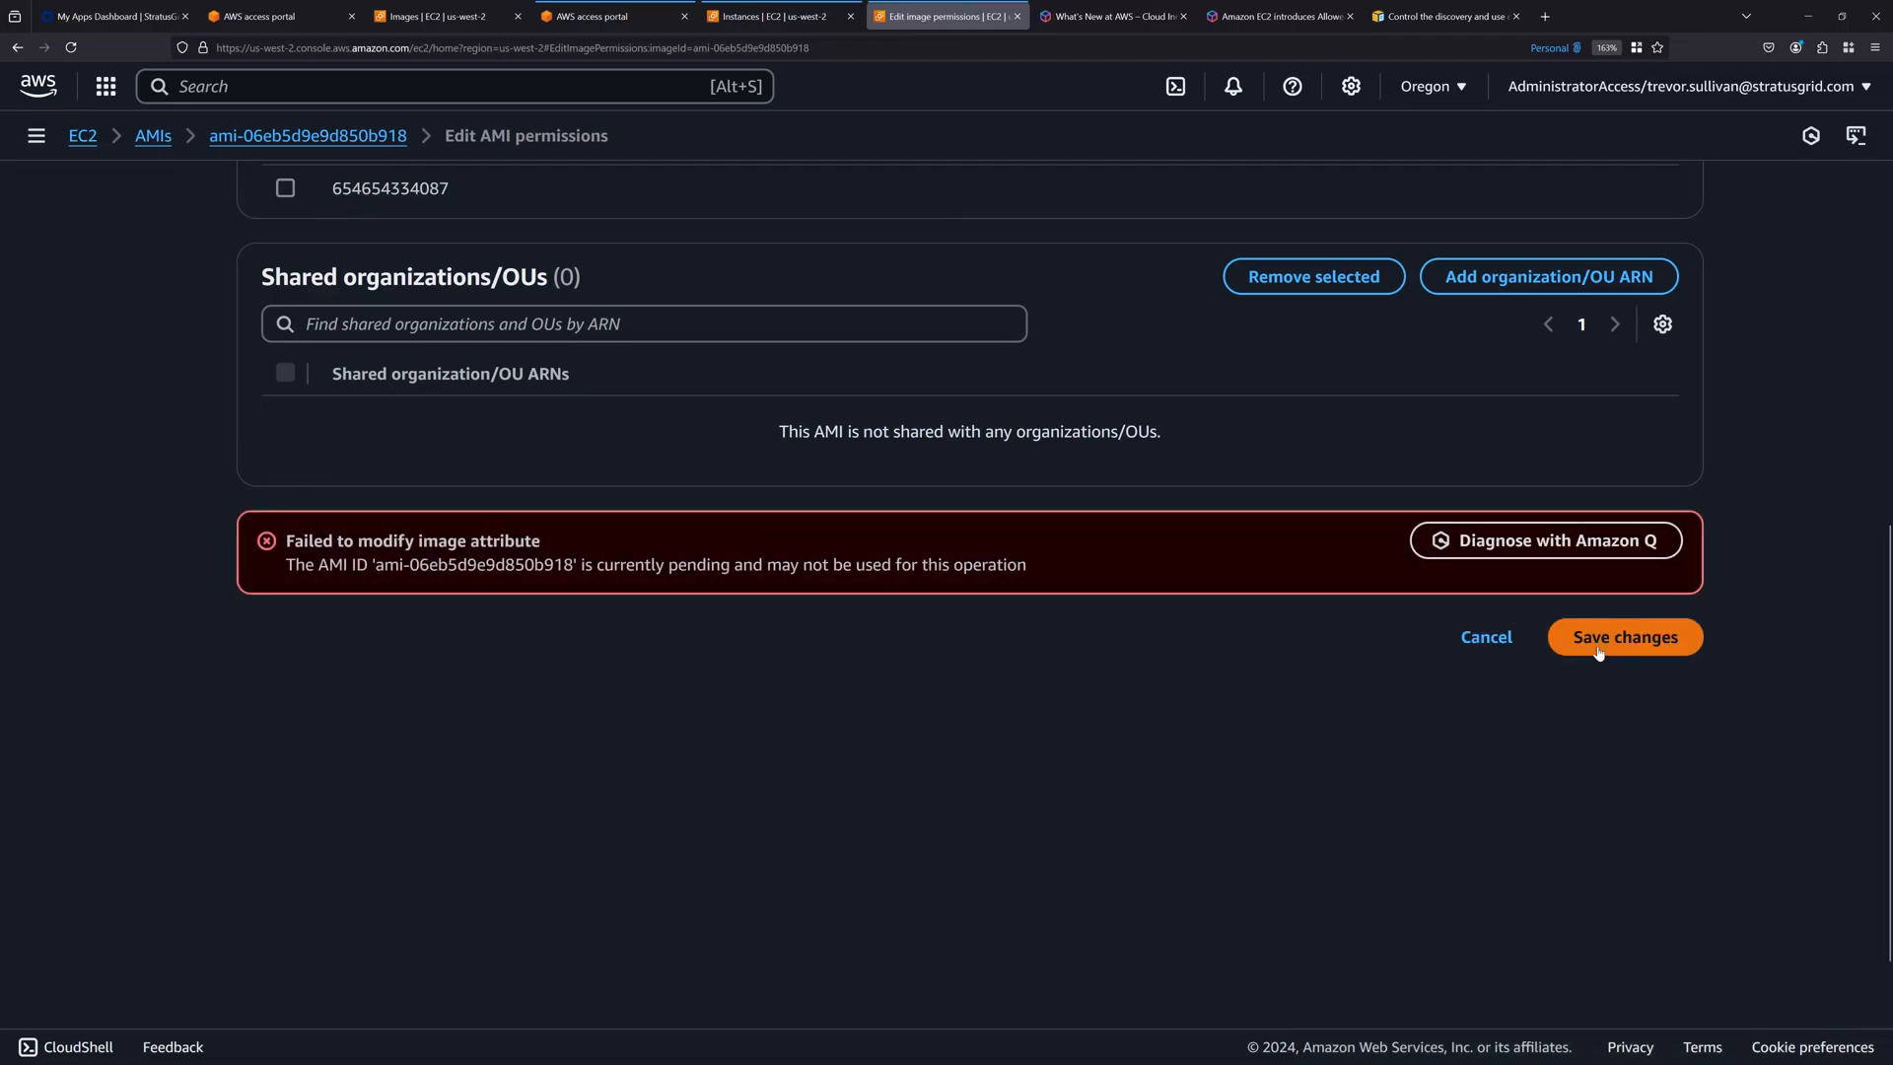
pyautogui.click(1639, 650)
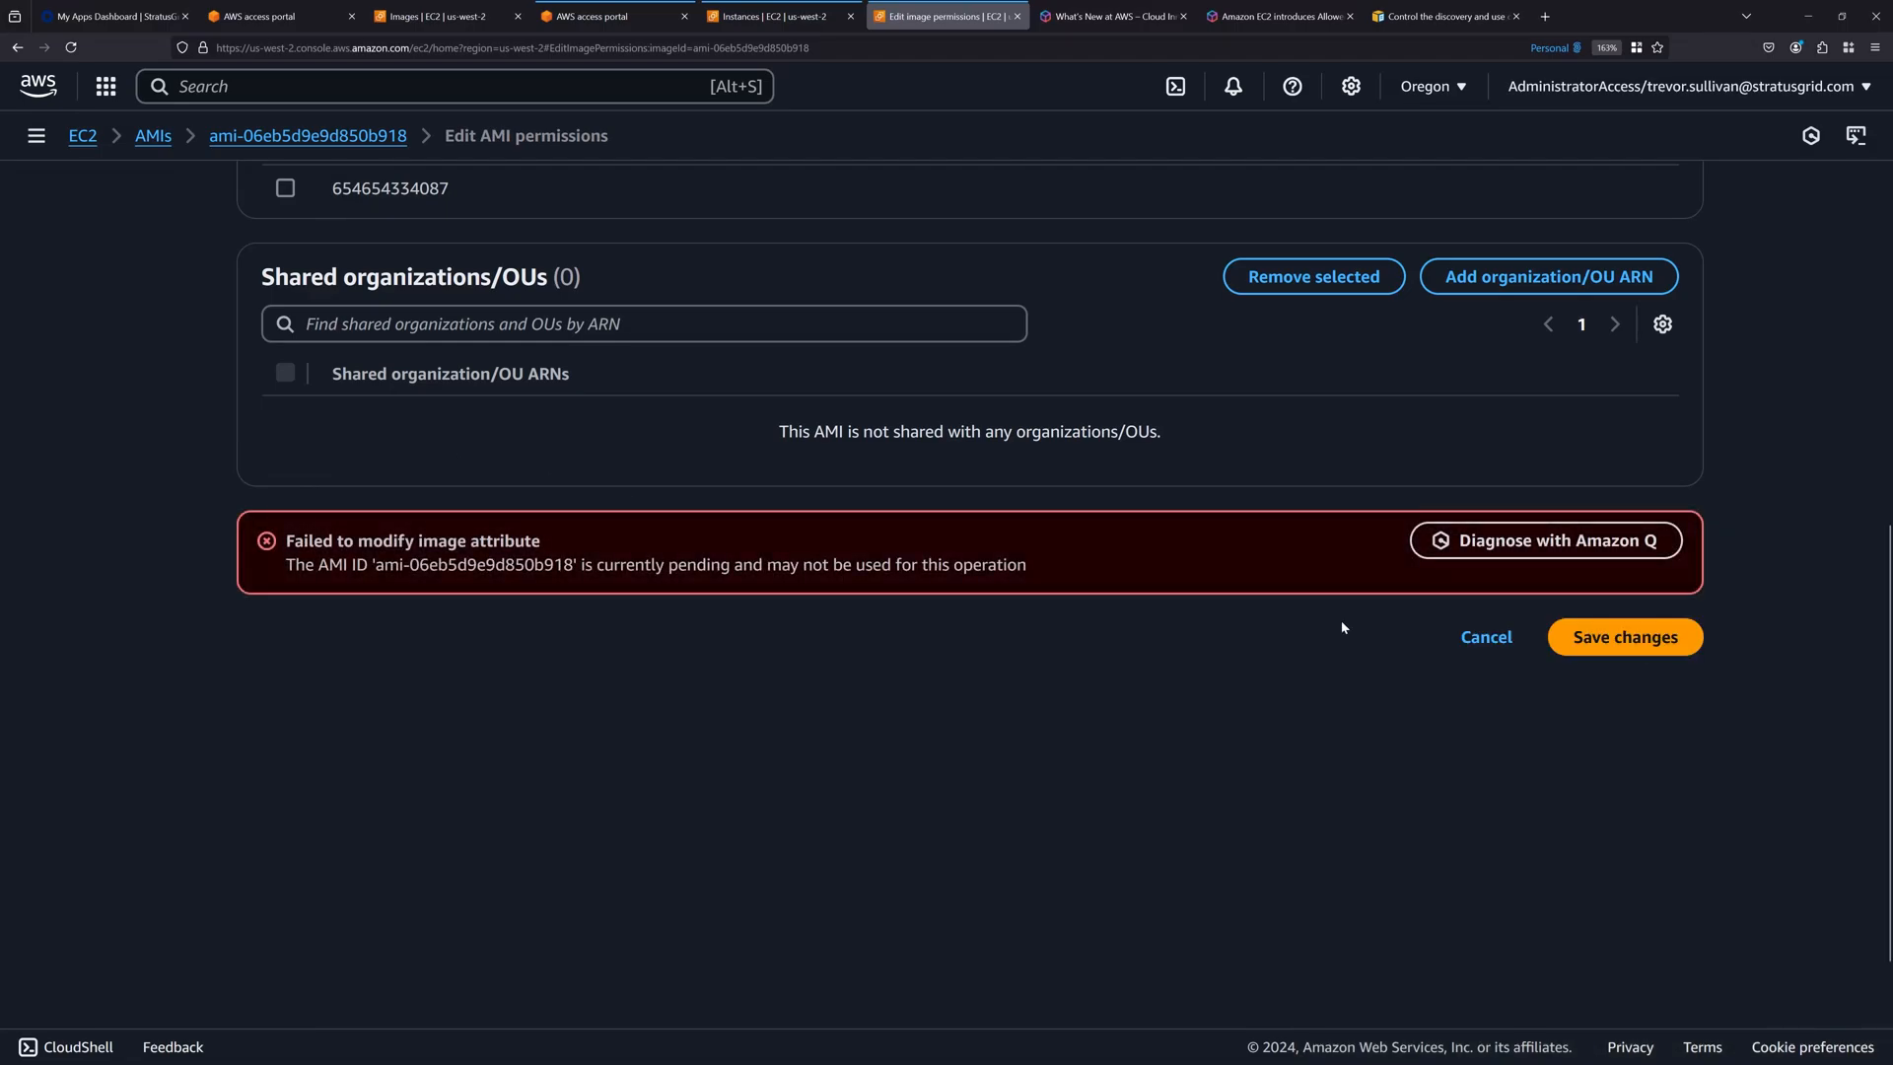
pyautogui.click(1627, 639)
pyautogui.click(1612, 646)
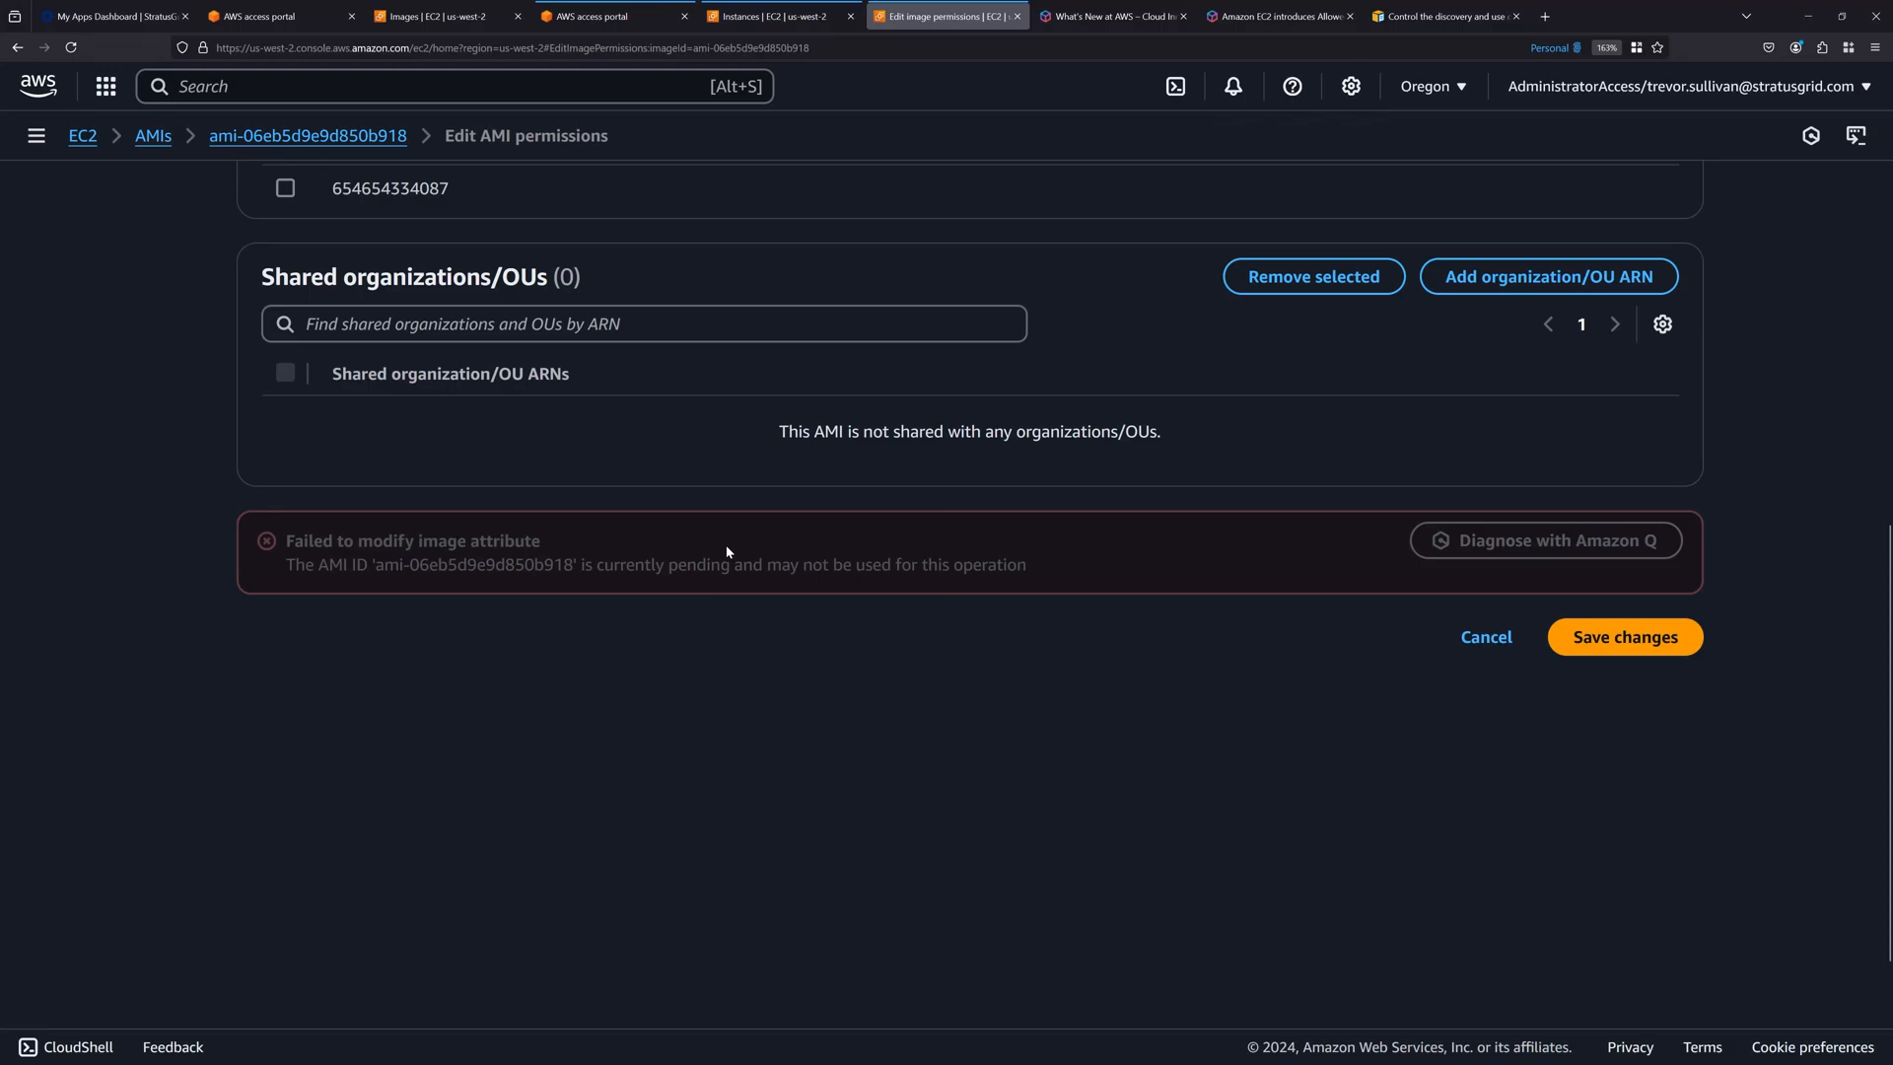
pyautogui.click(1484, 639)
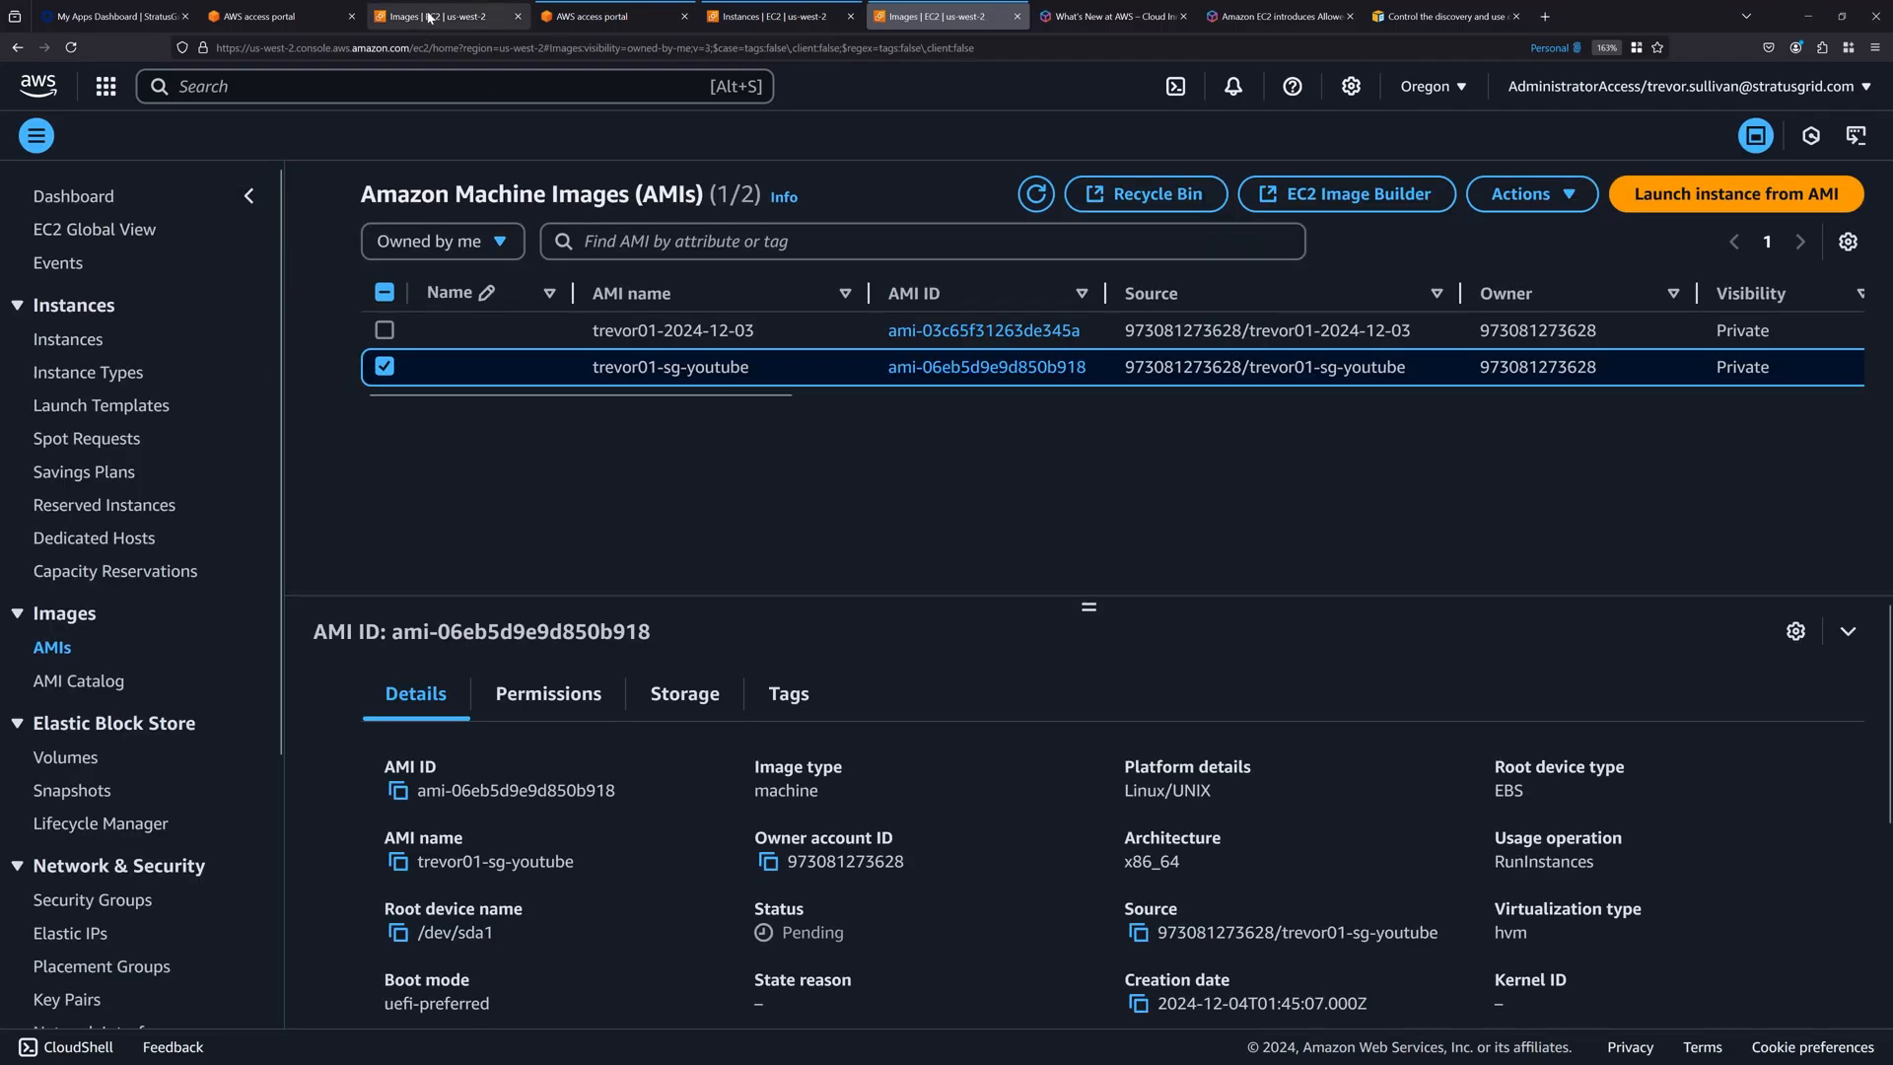
# Compare the restricted account's AMI list with the administrator account's list and check the status of ami-06eb5d9e9d850b918.
pyautogui.click(431, 16)
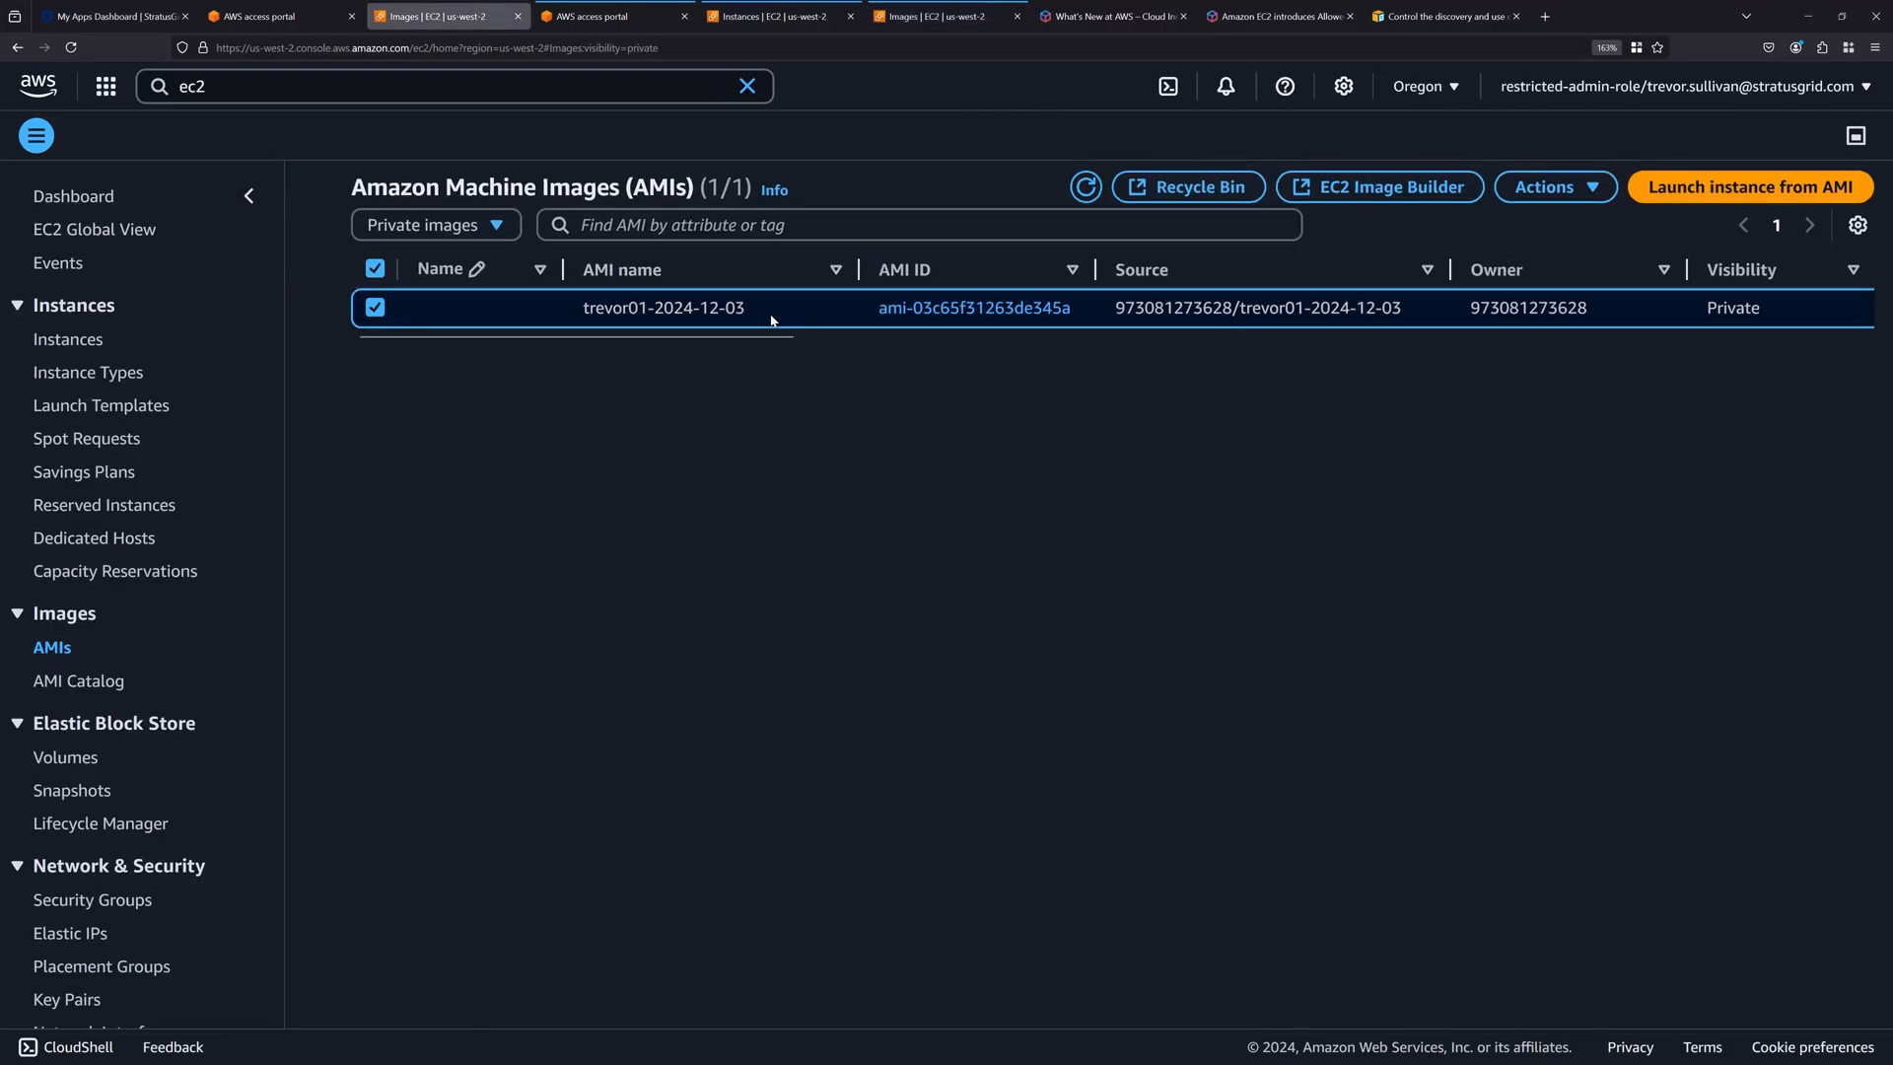
pyautogui.click(942, 17)
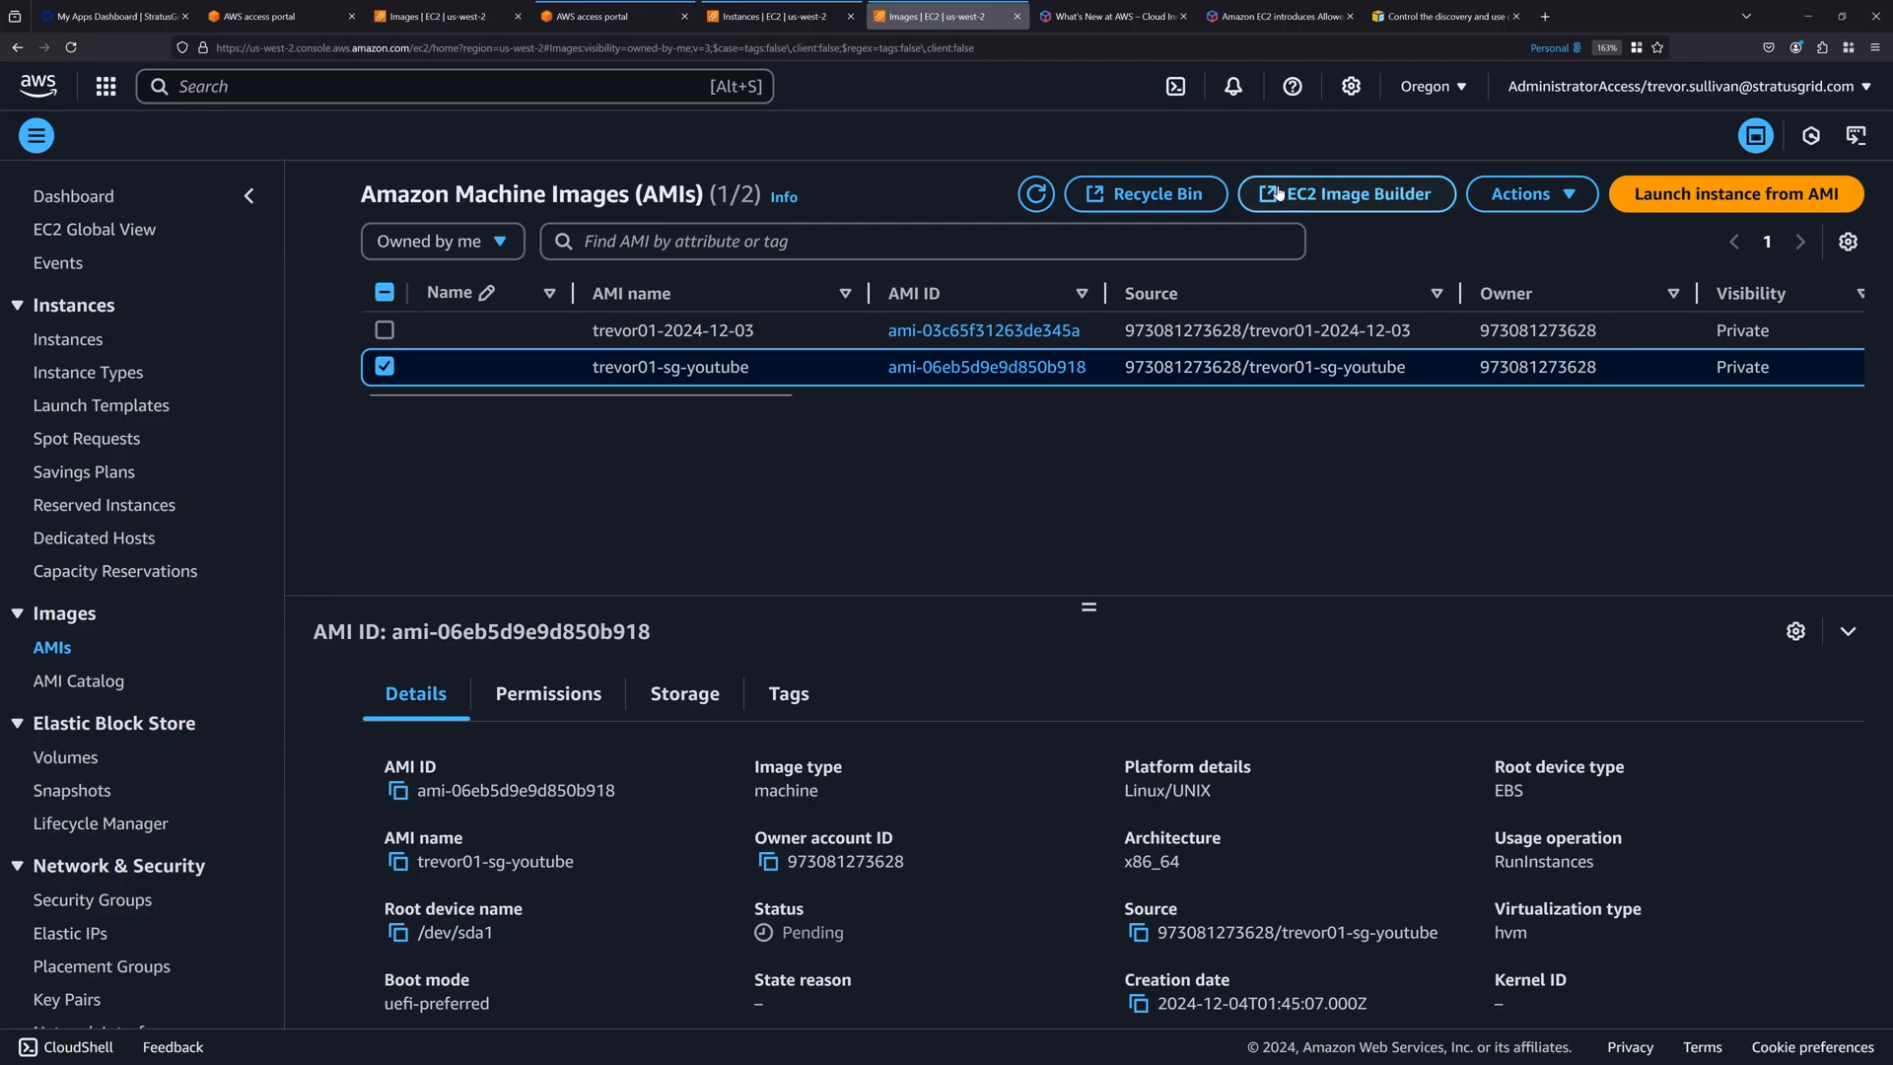
pyautogui.moveTo(783, 393); pyautogui.dragTo(1099, 400)
pyautogui.doubleClick(1073, 375)
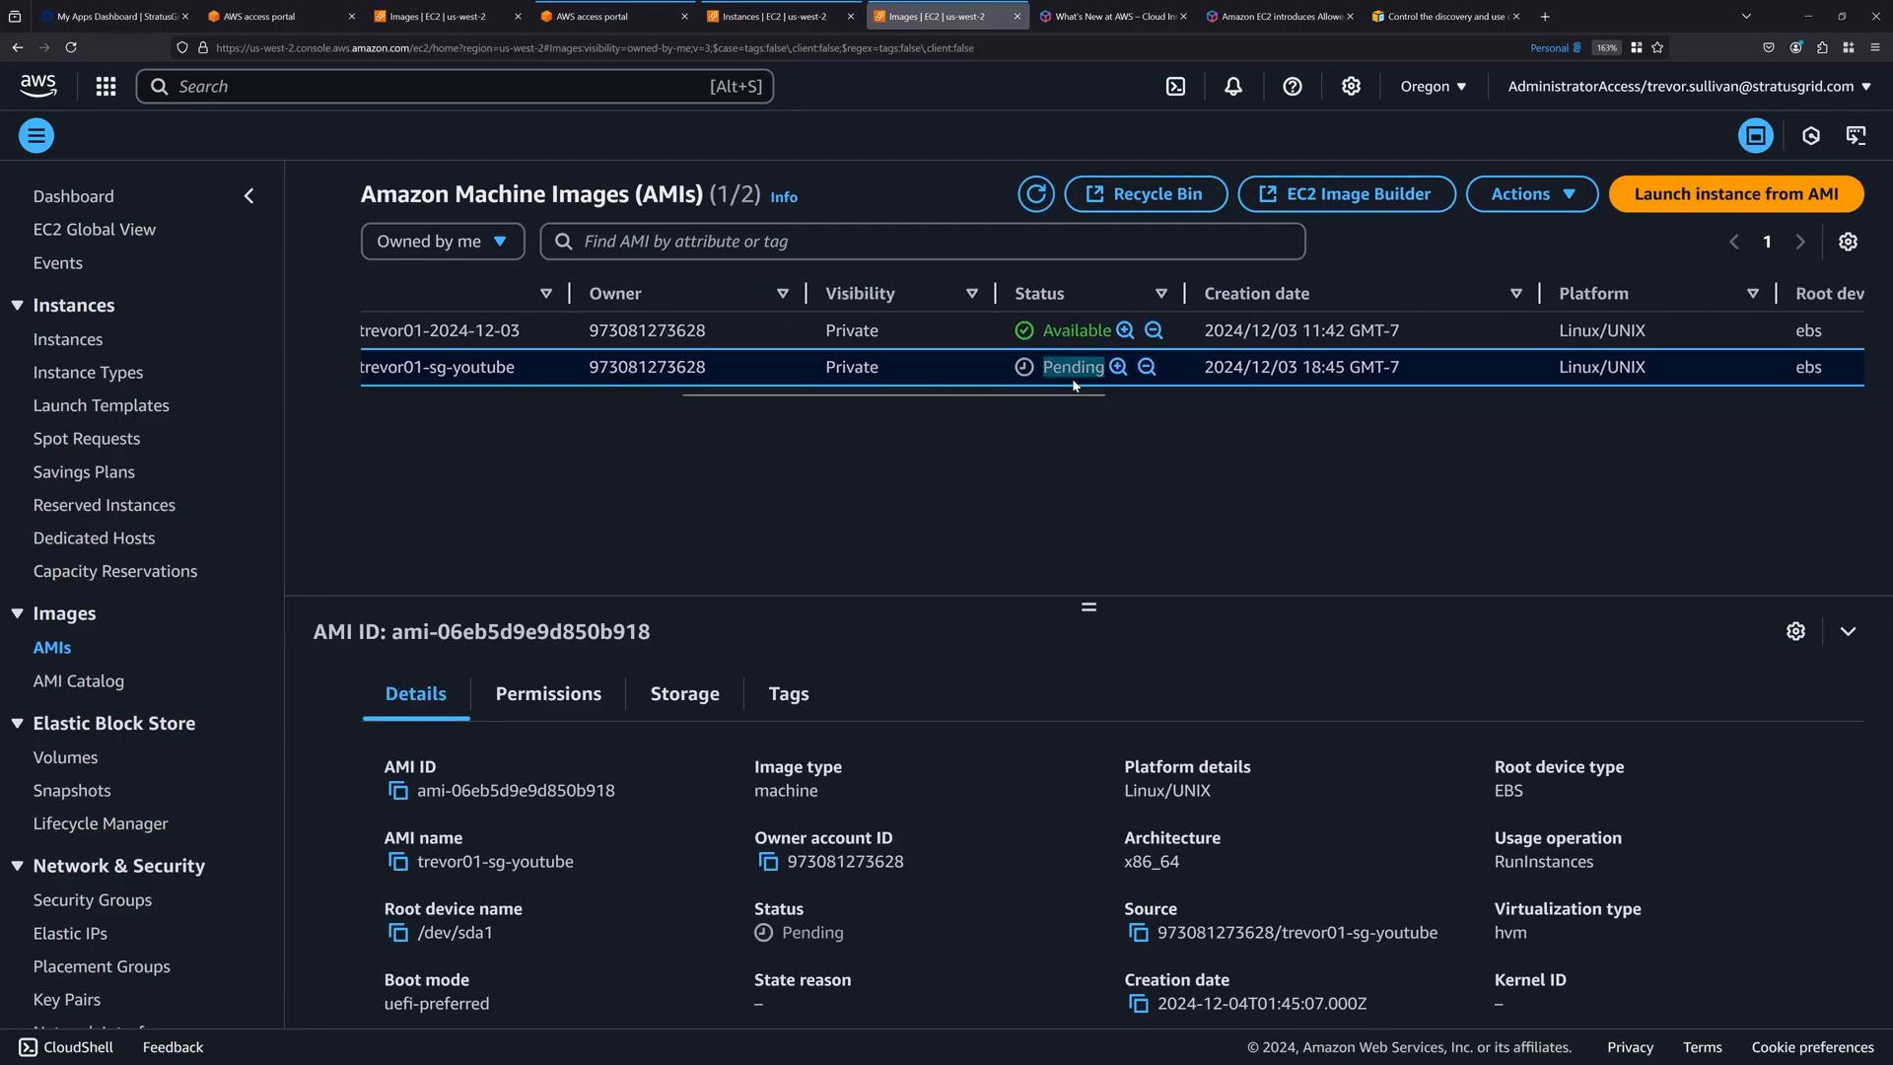
pyautogui.click(942, 264)
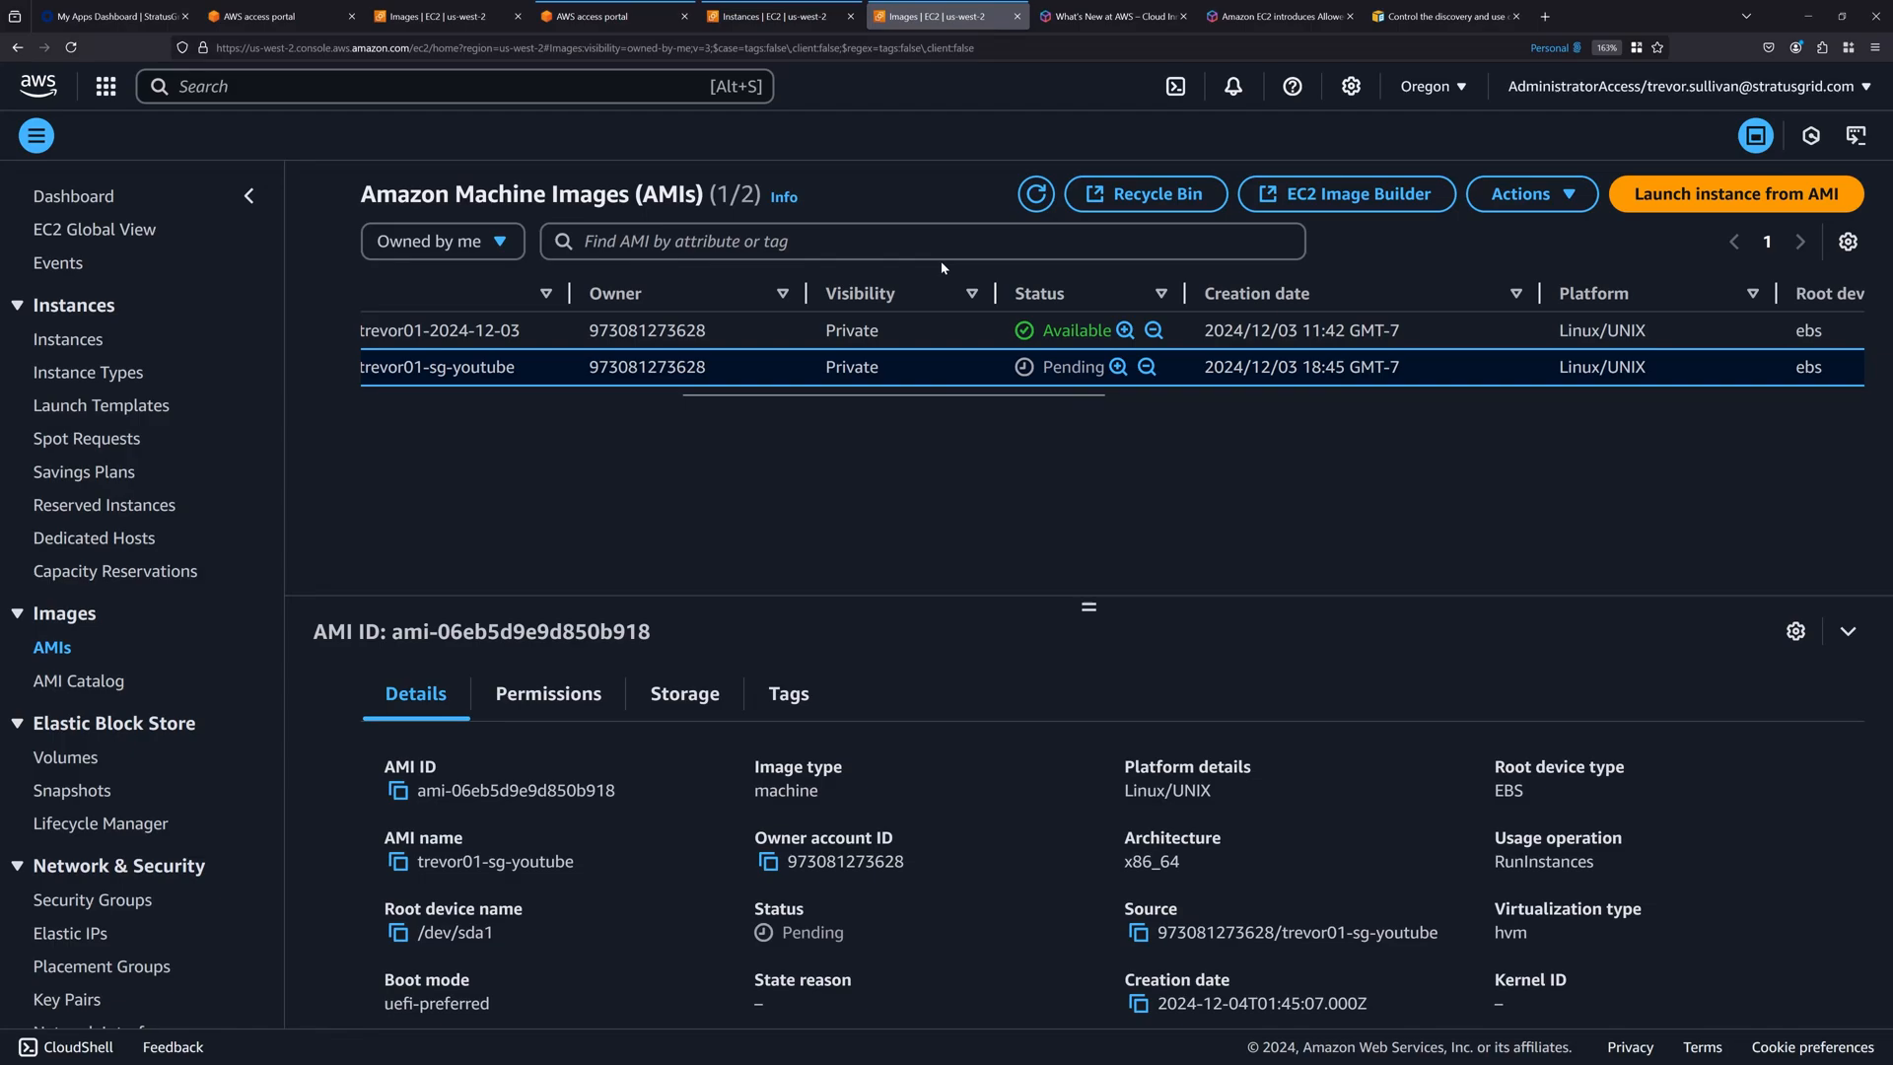
pyautogui.click(656, 393)
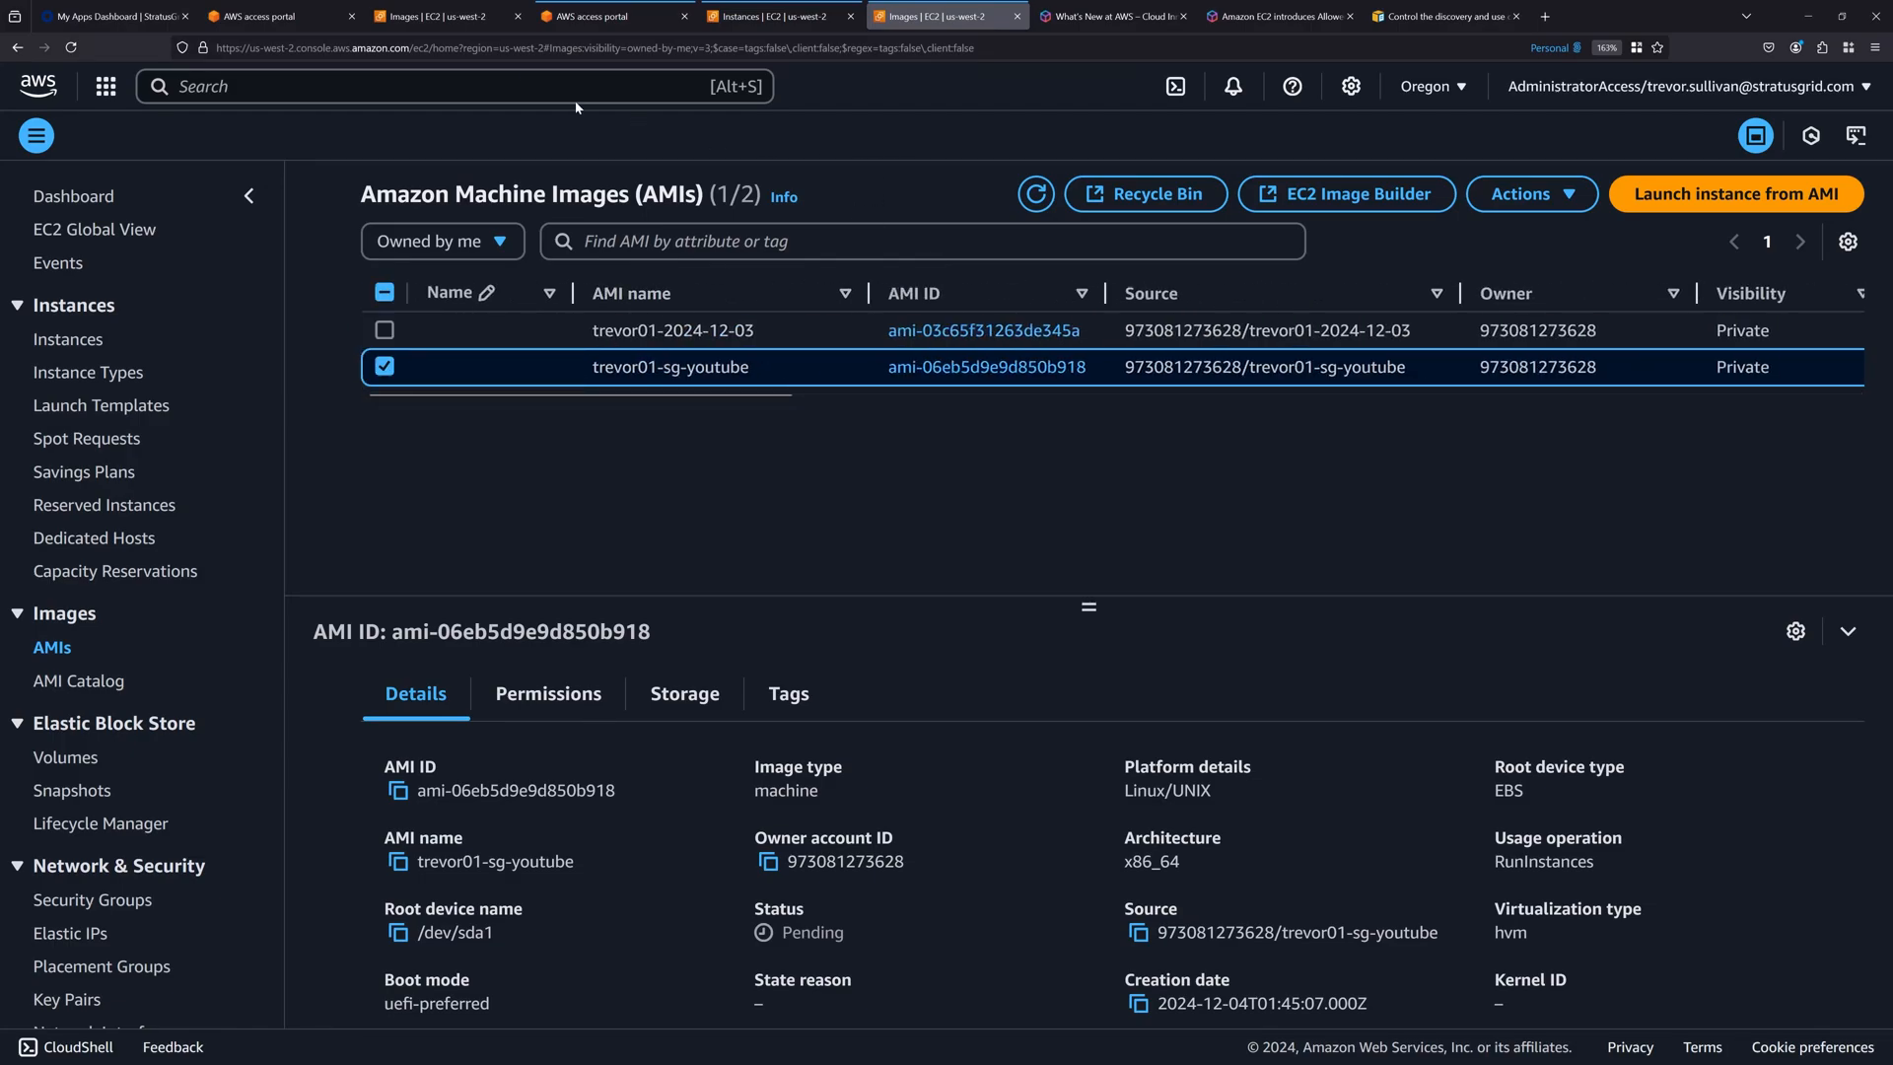
# Show public images in the restricted account's AMI list and select the Deep Learning Base AMI.
pyautogui.click(422, 16)
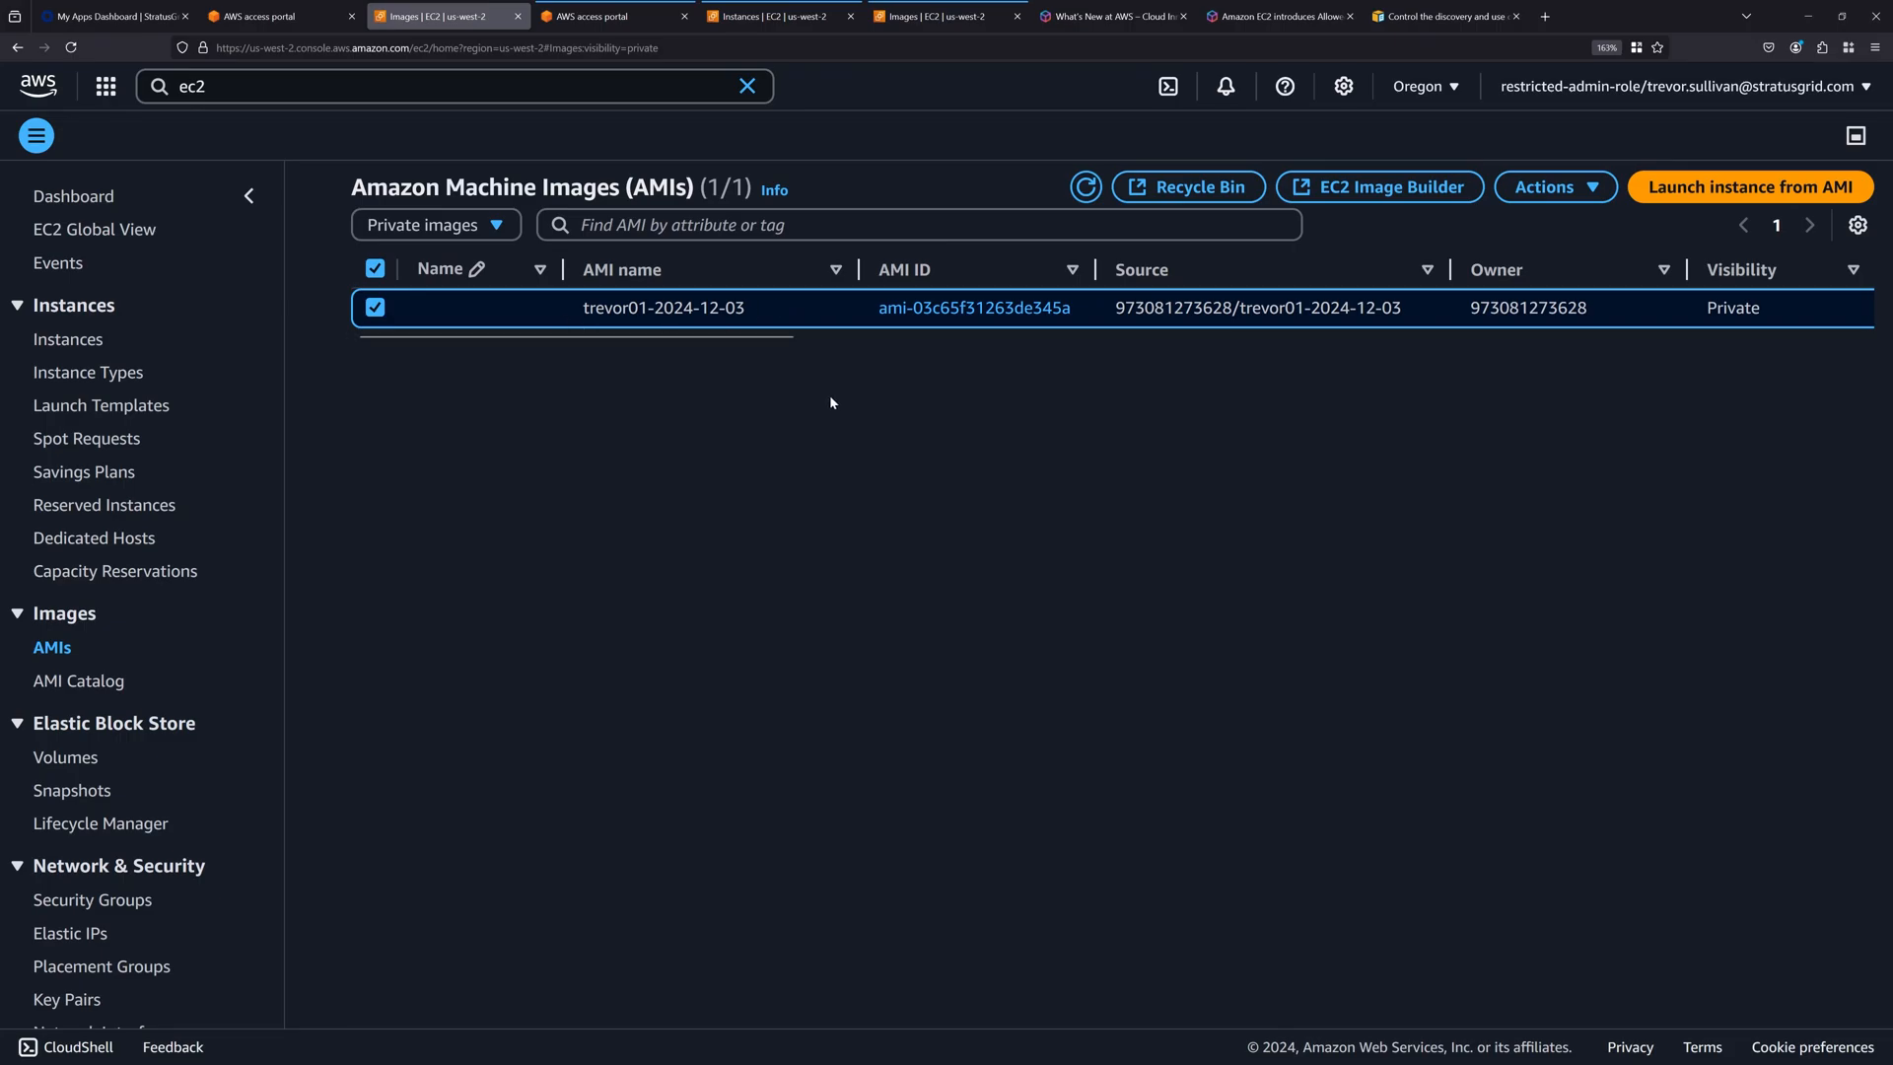
pyautogui.click(477, 229)
pyautogui.click(439, 335)
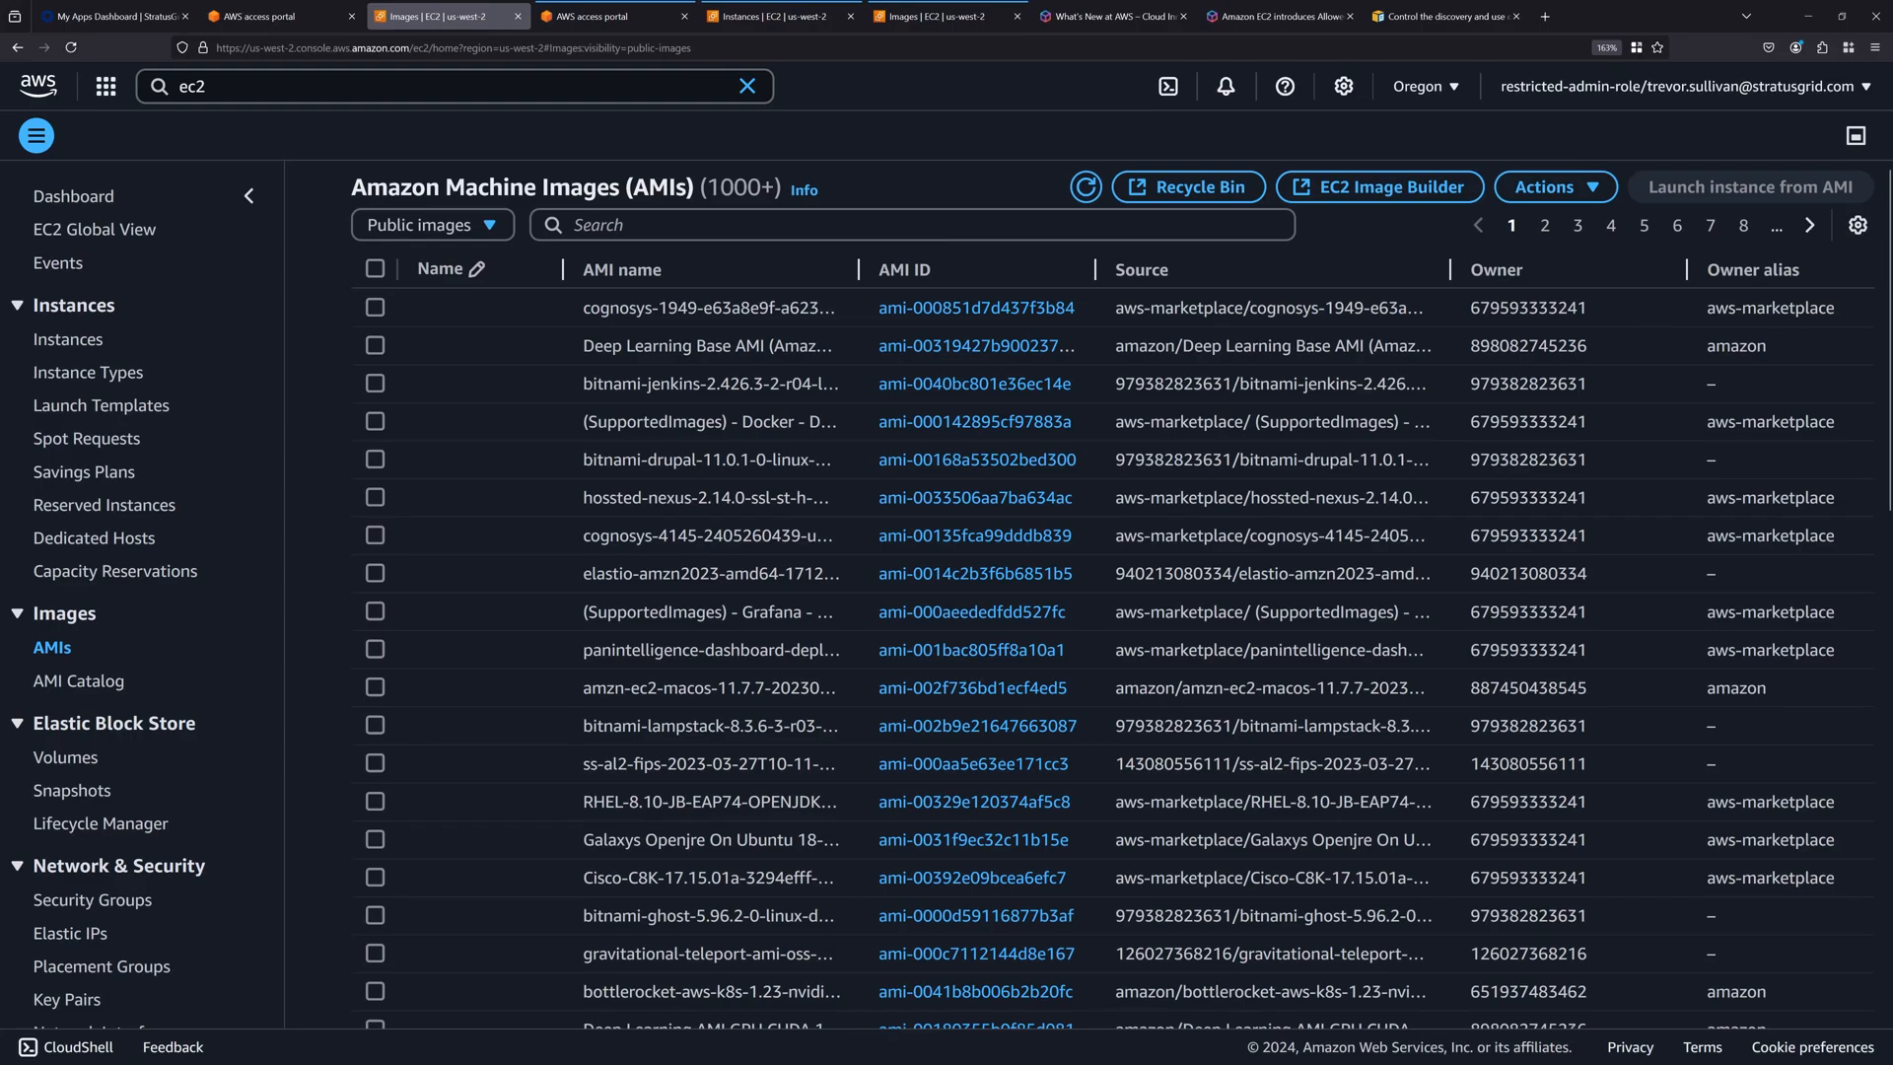
pyautogui.click(375, 308)
pyautogui.hscroll(2, 1705, 327)
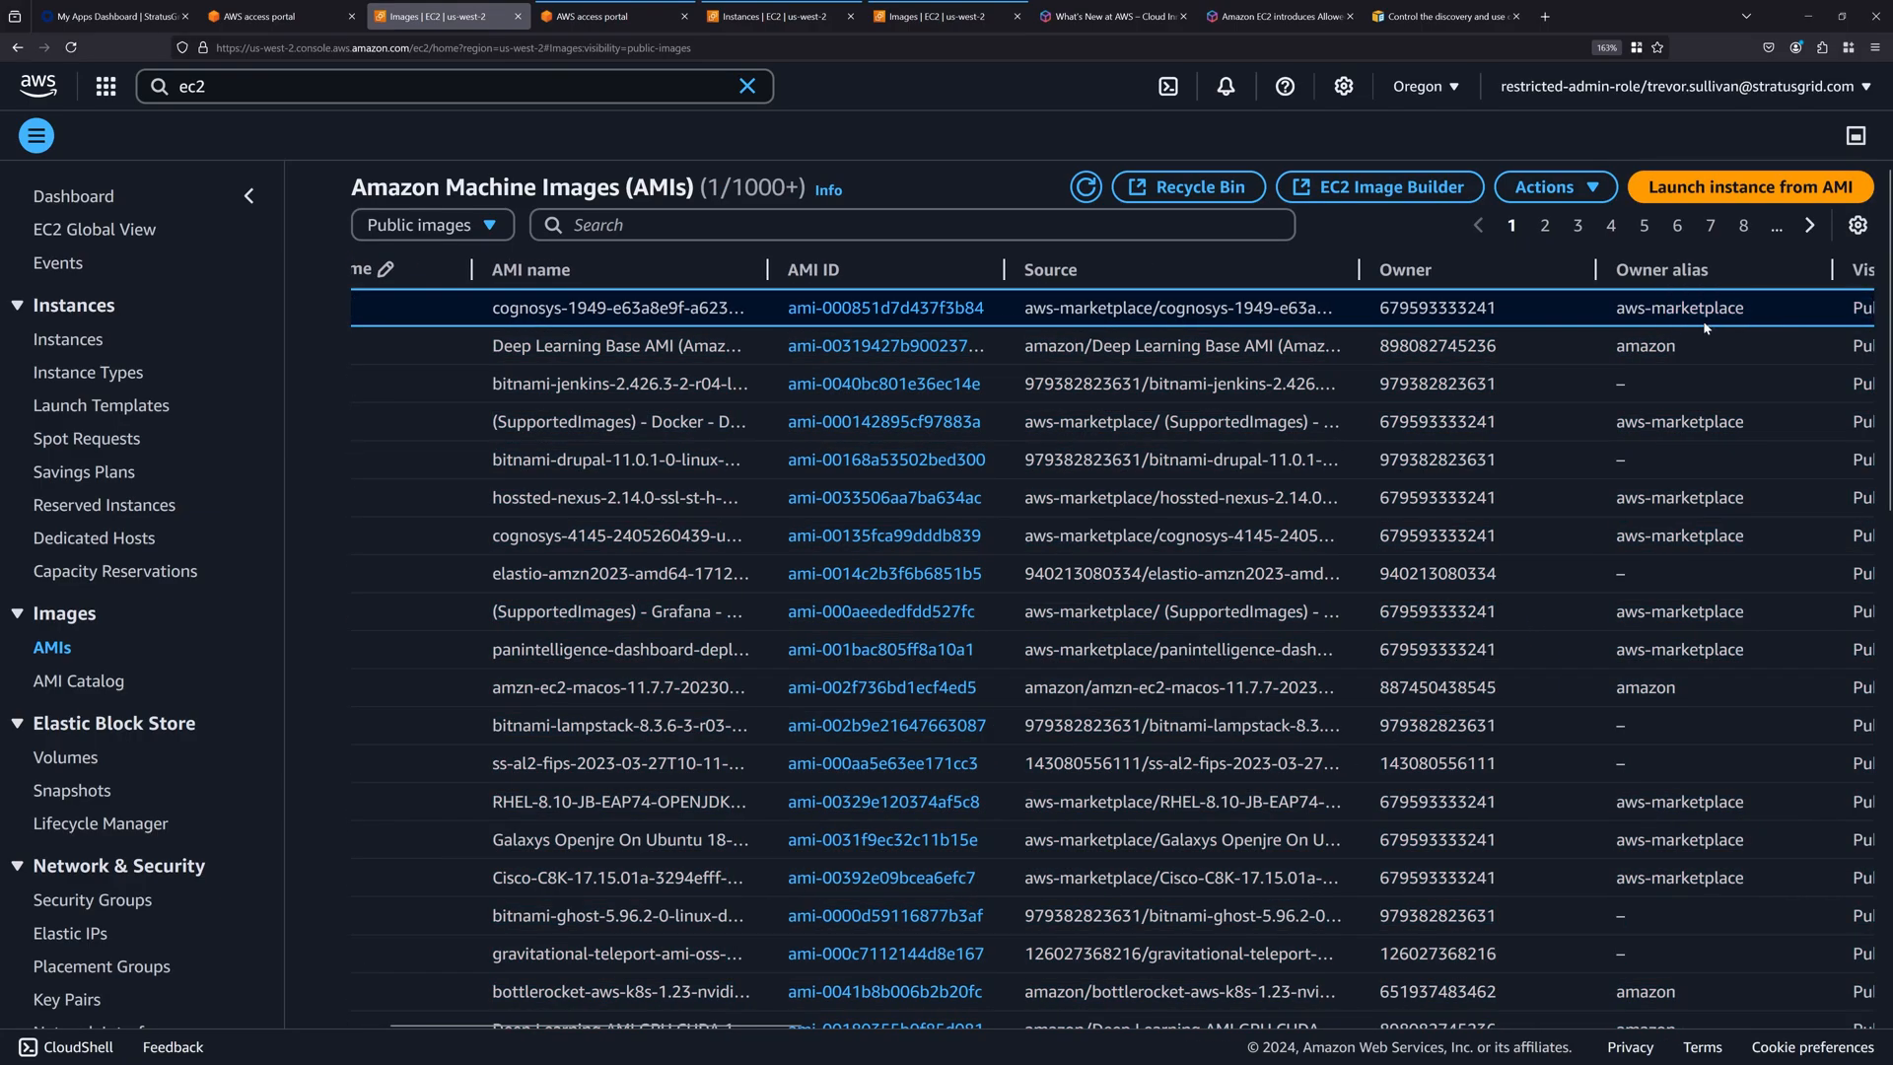
pyautogui.click(1006, 346)
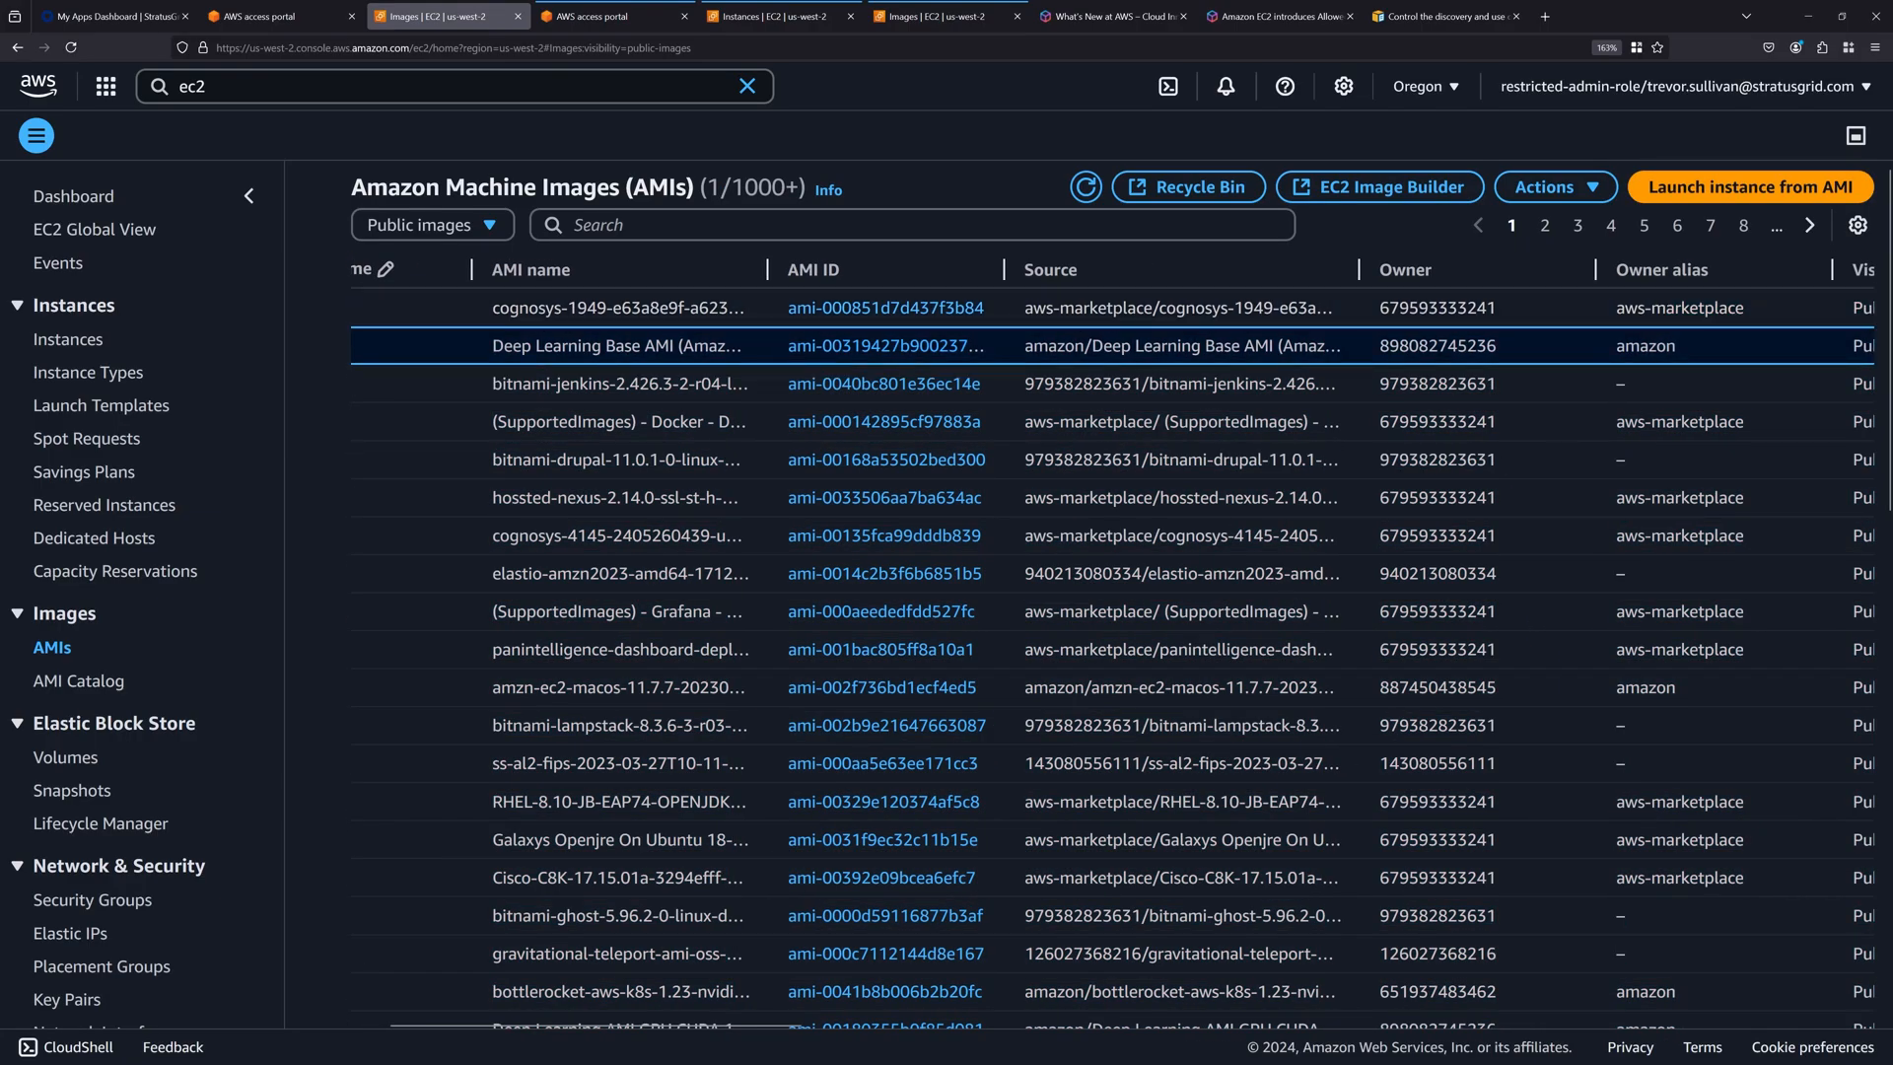
# Filter the public images to those whose AMI name contains "ubuntu".
pyautogui.click(855, 226)
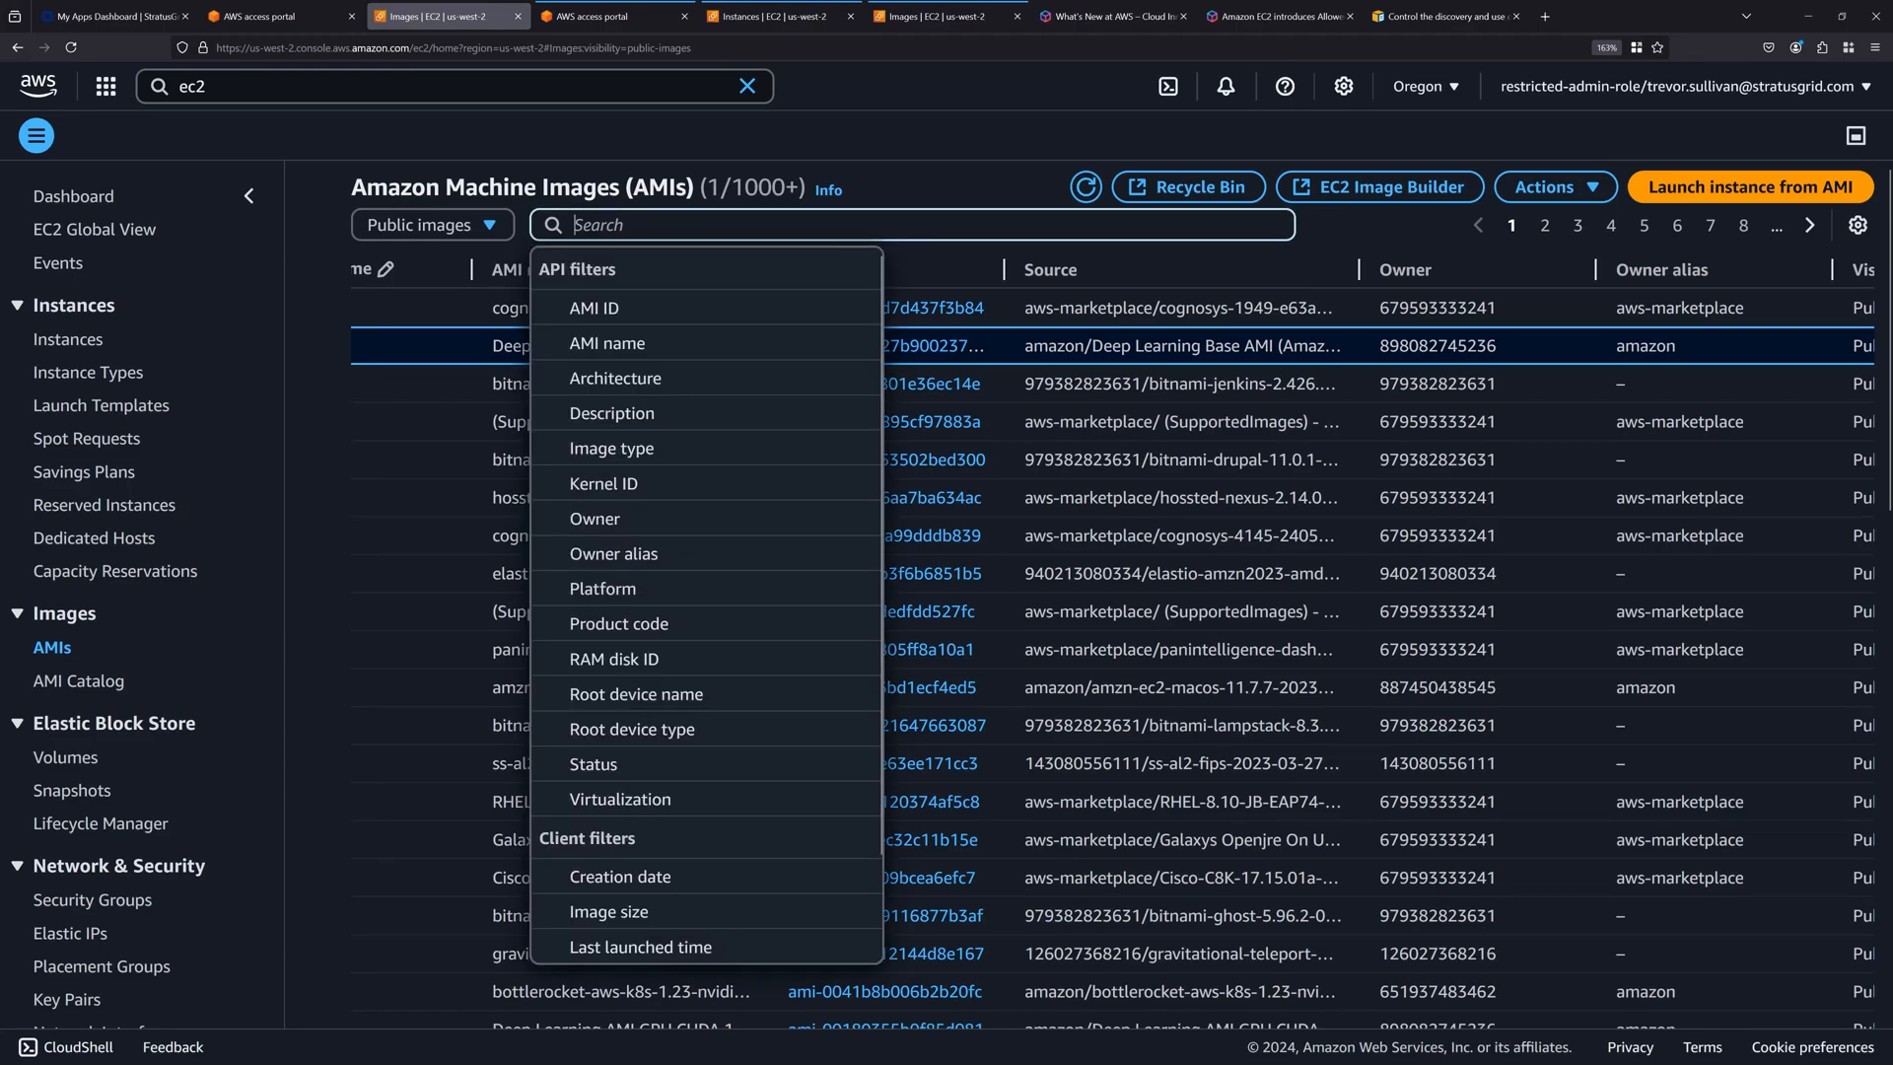
pyautogui.click(678, 343)
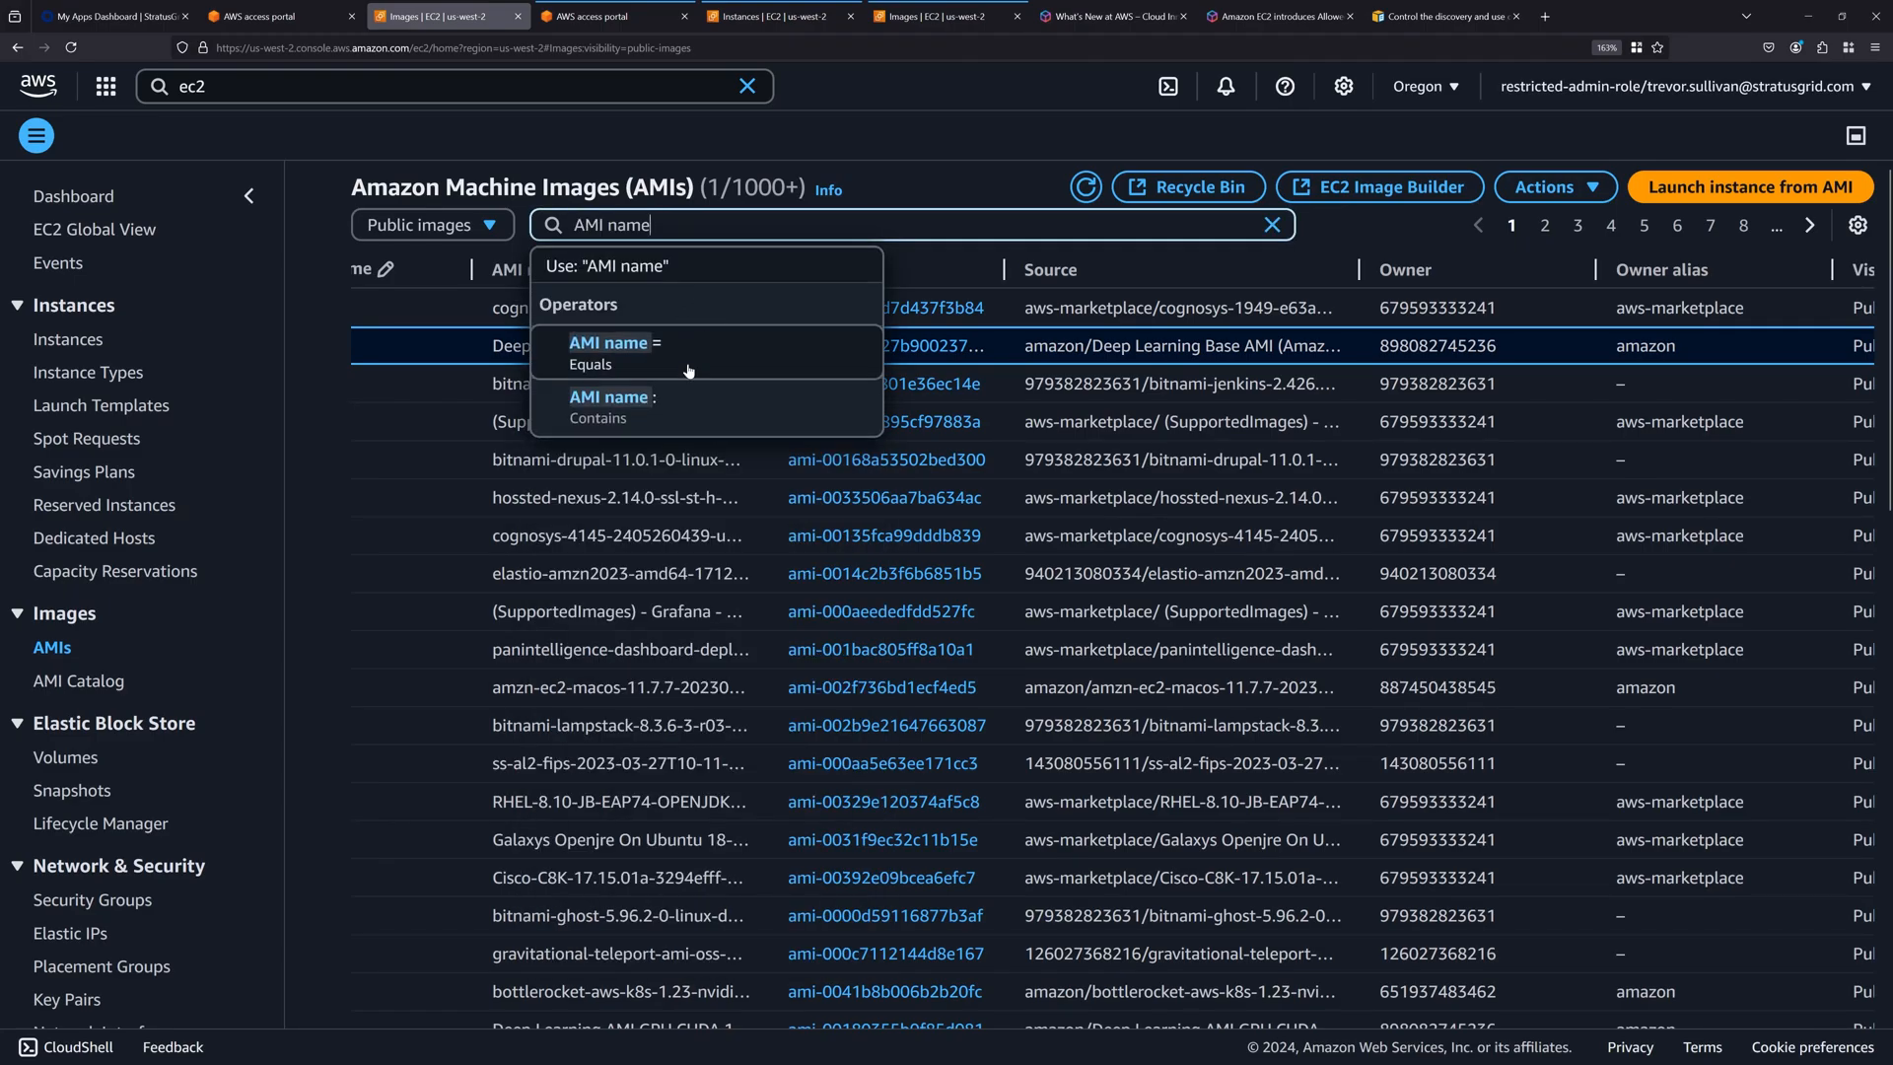
pyautogui.click(621, 418)
pyautogui.write('ubu')
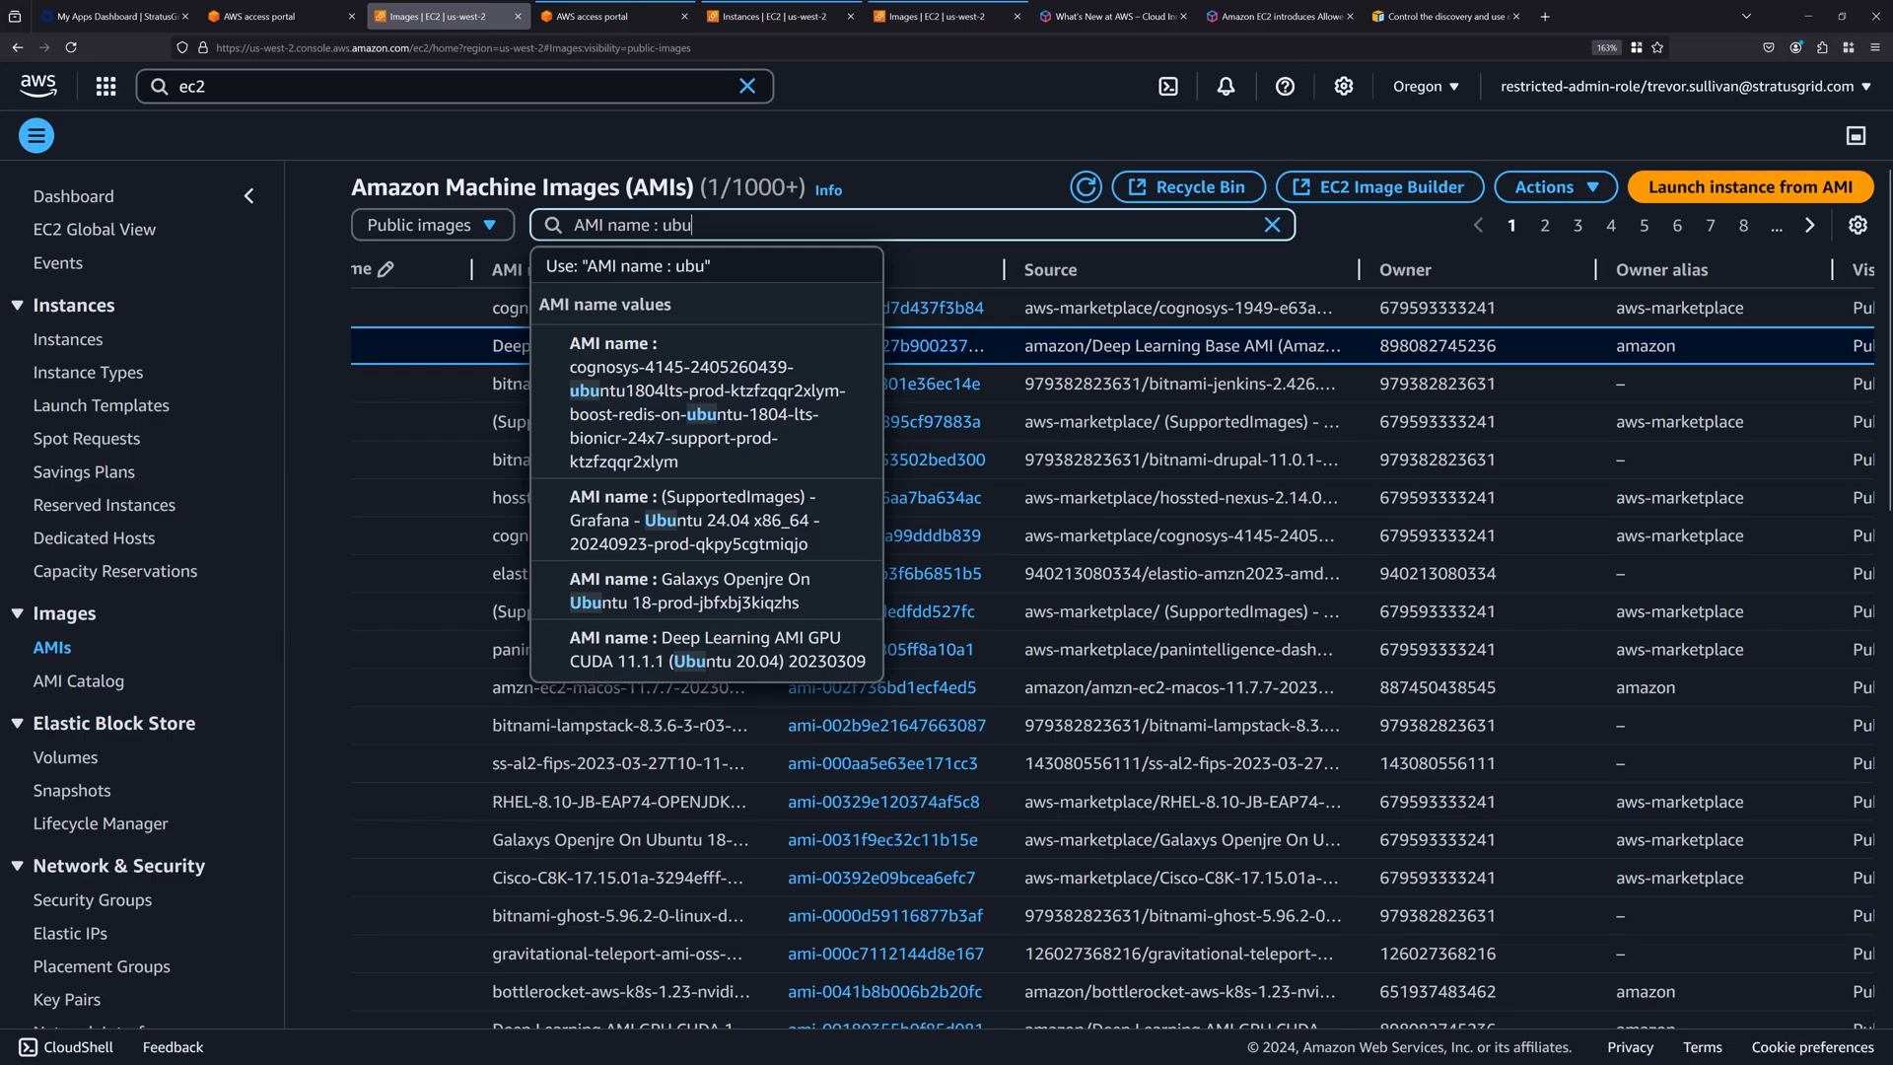
pyautogui.write('ntu')
pyautogui.press('Return')
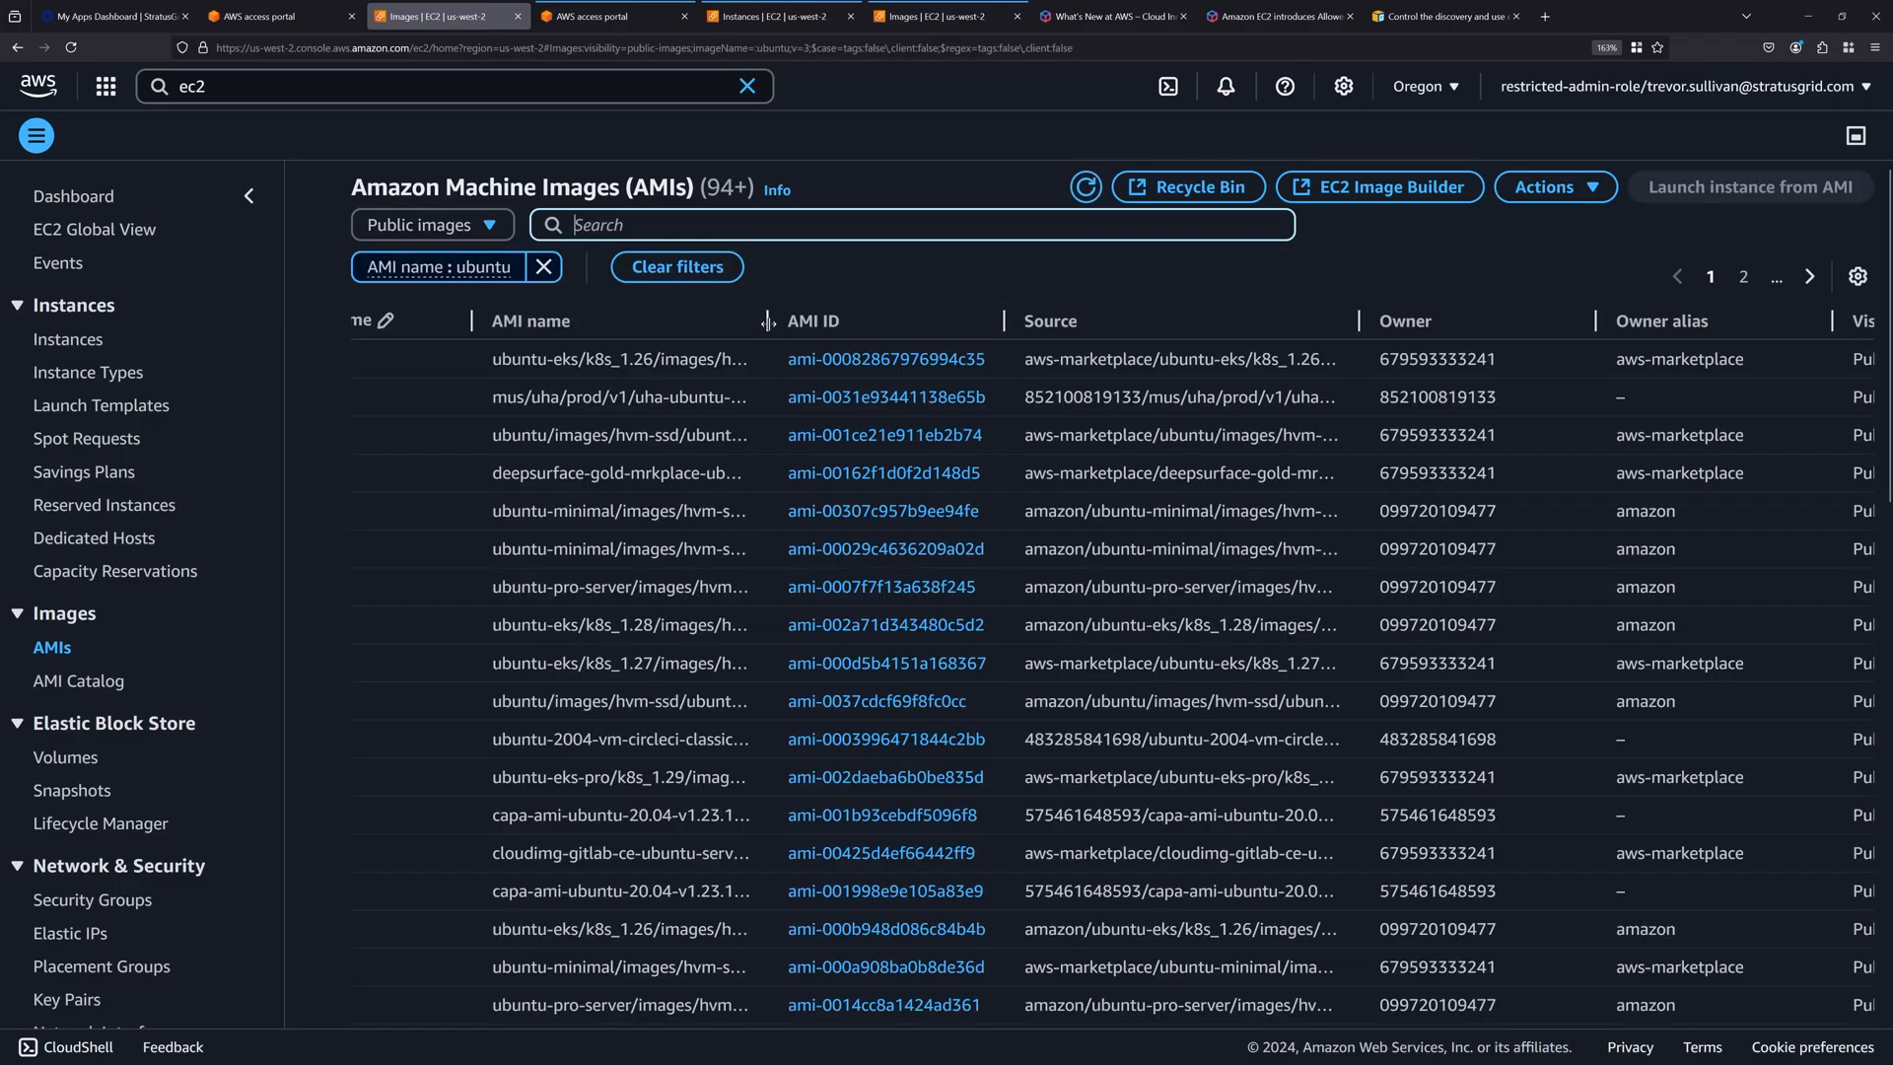
# Widen the AMI name column and select the ubuntu-minimal focal 20.04 arm64 image, ami-00307c957b9ee94fe.
pyautogui.moveTo(769, 322); pyautogui.dragTo(1113, 323)
pyautogui.click(566, 508)
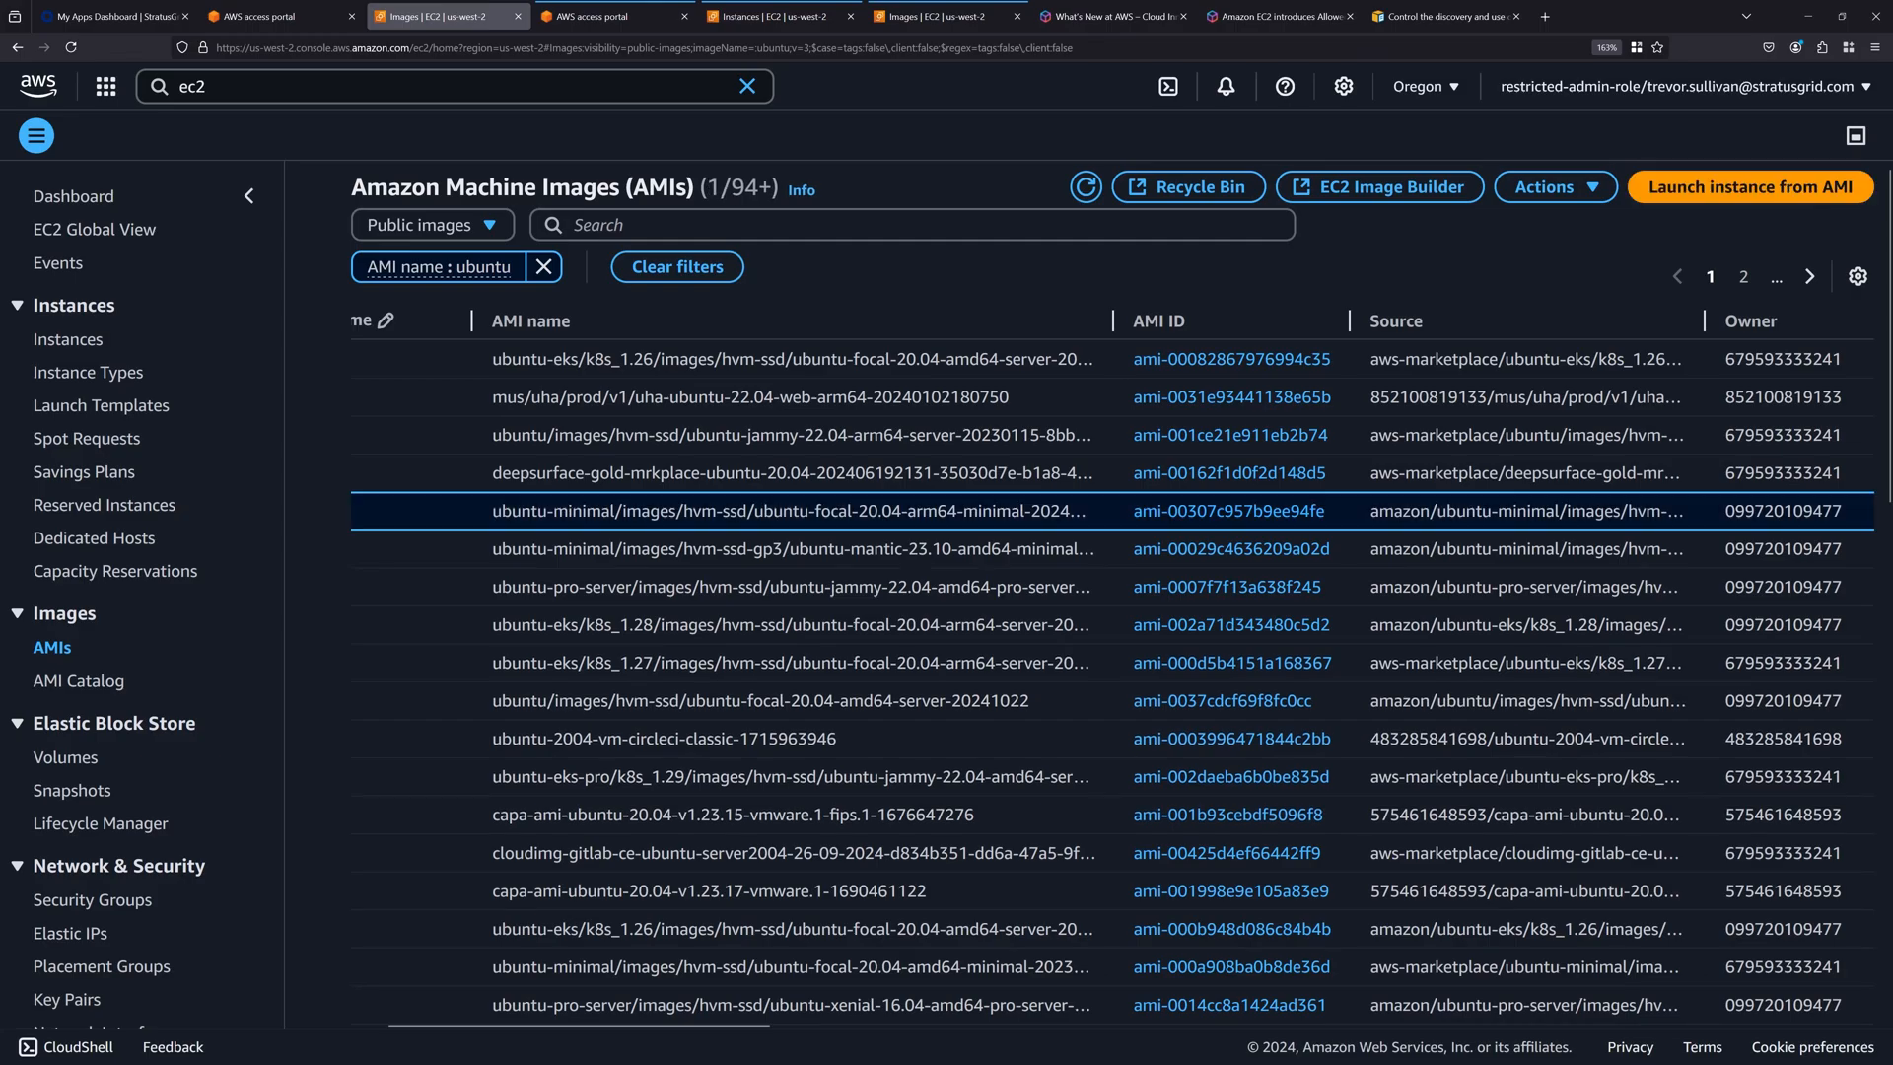
pyautogui.hscroll(-2, 539, 624)
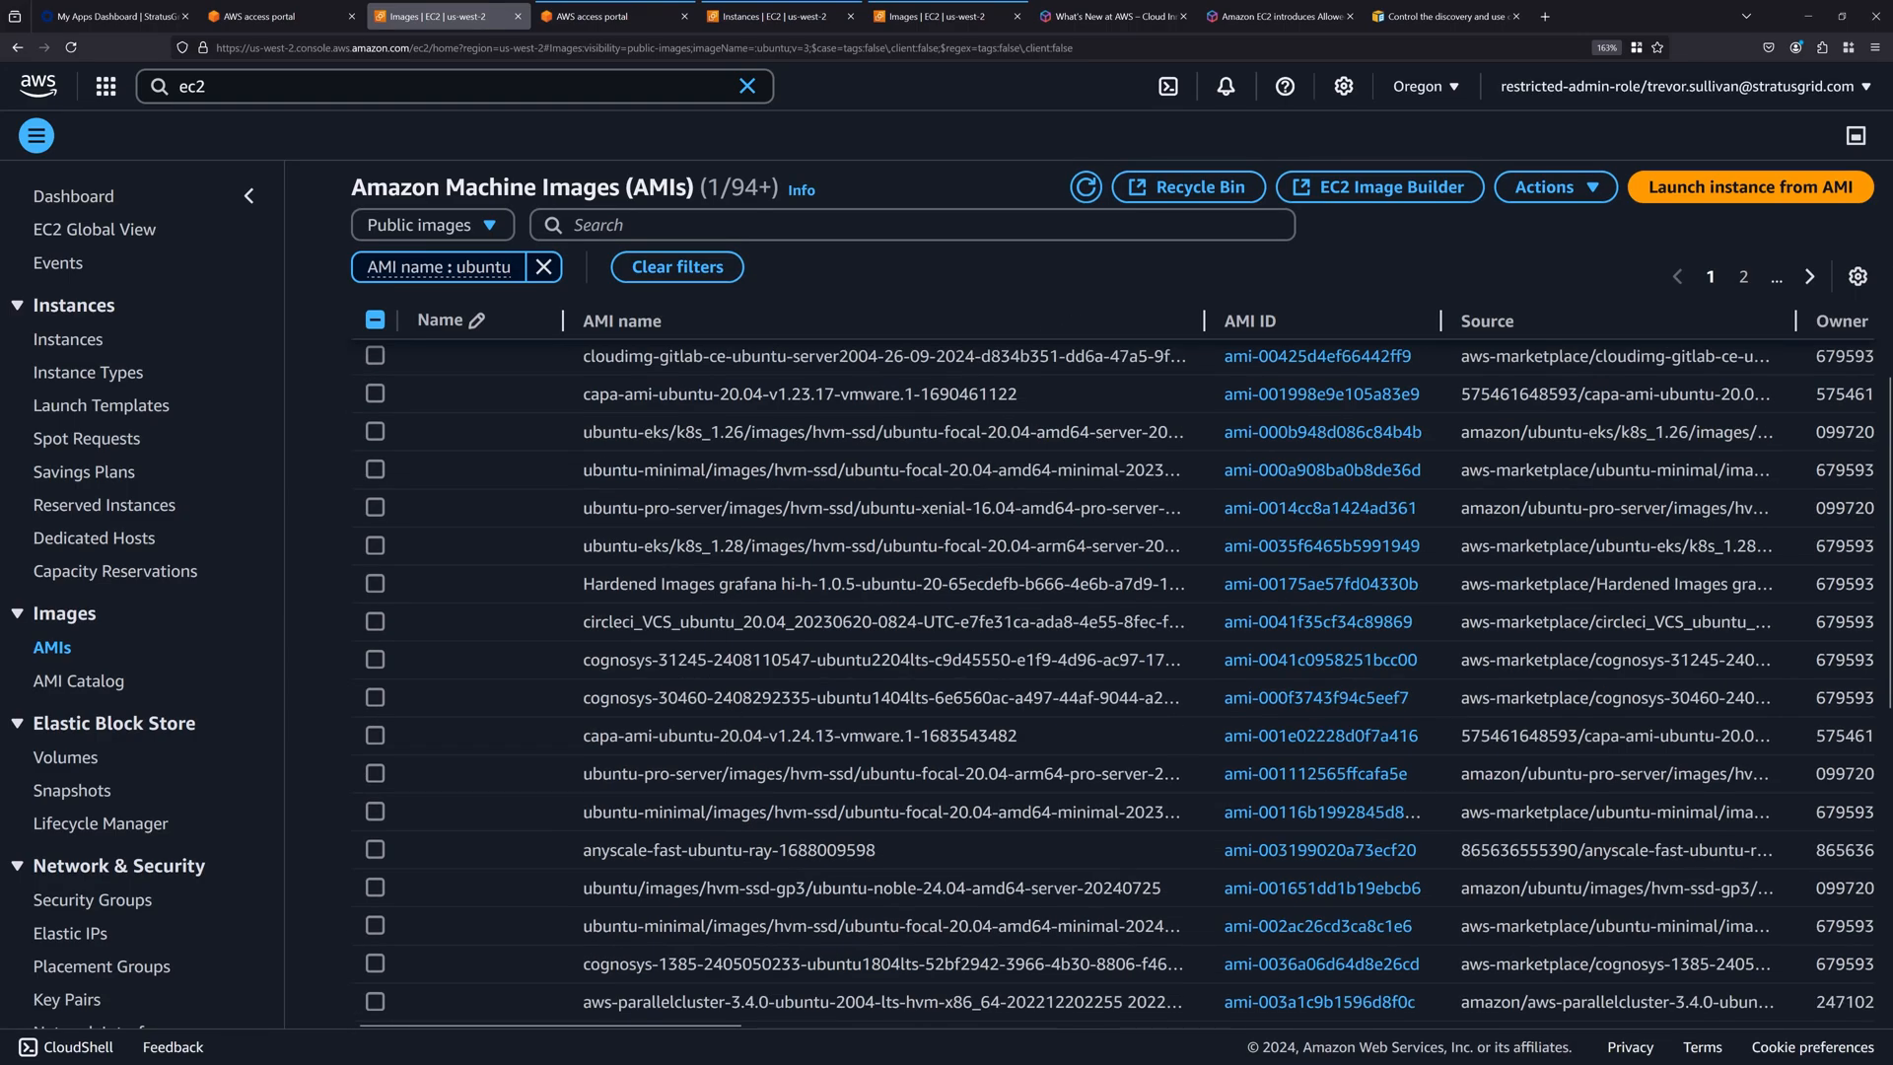
pyautogui.rightClick(545, 515)
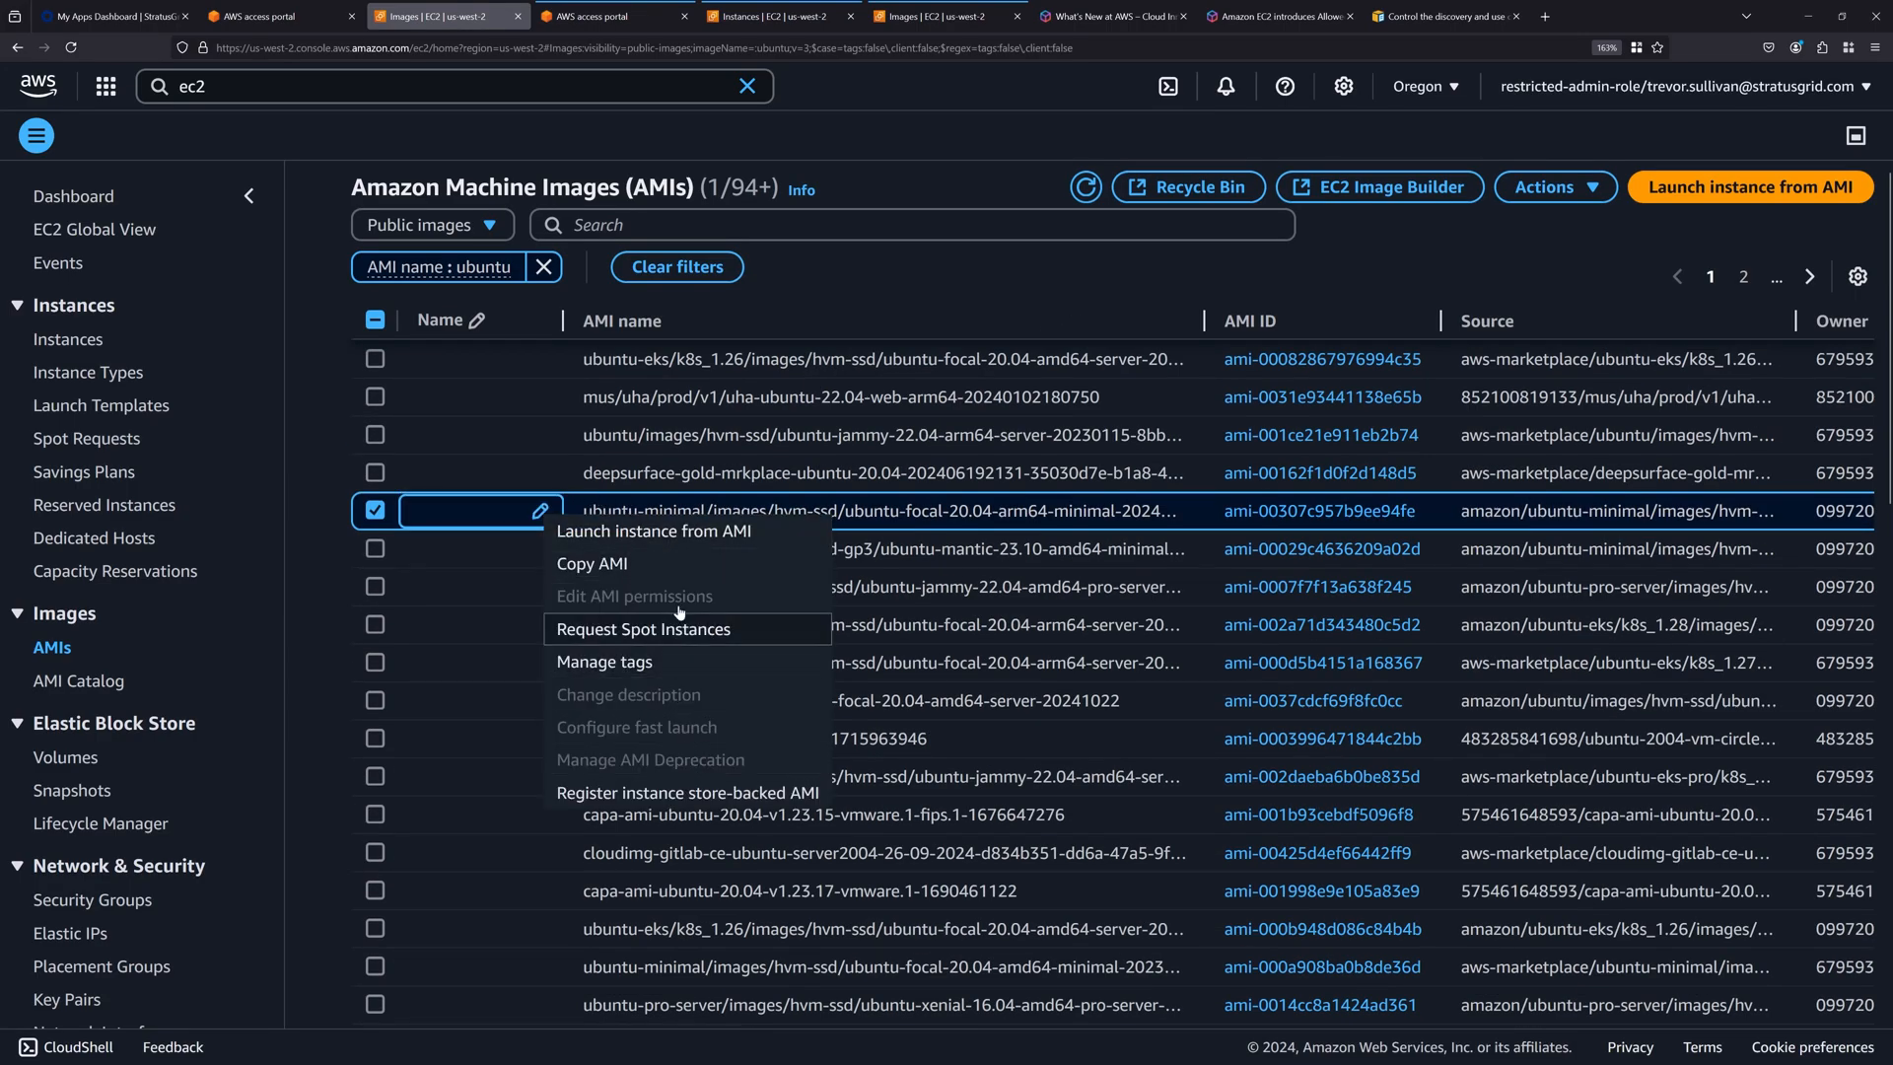
pyautogui.click(946, 274)
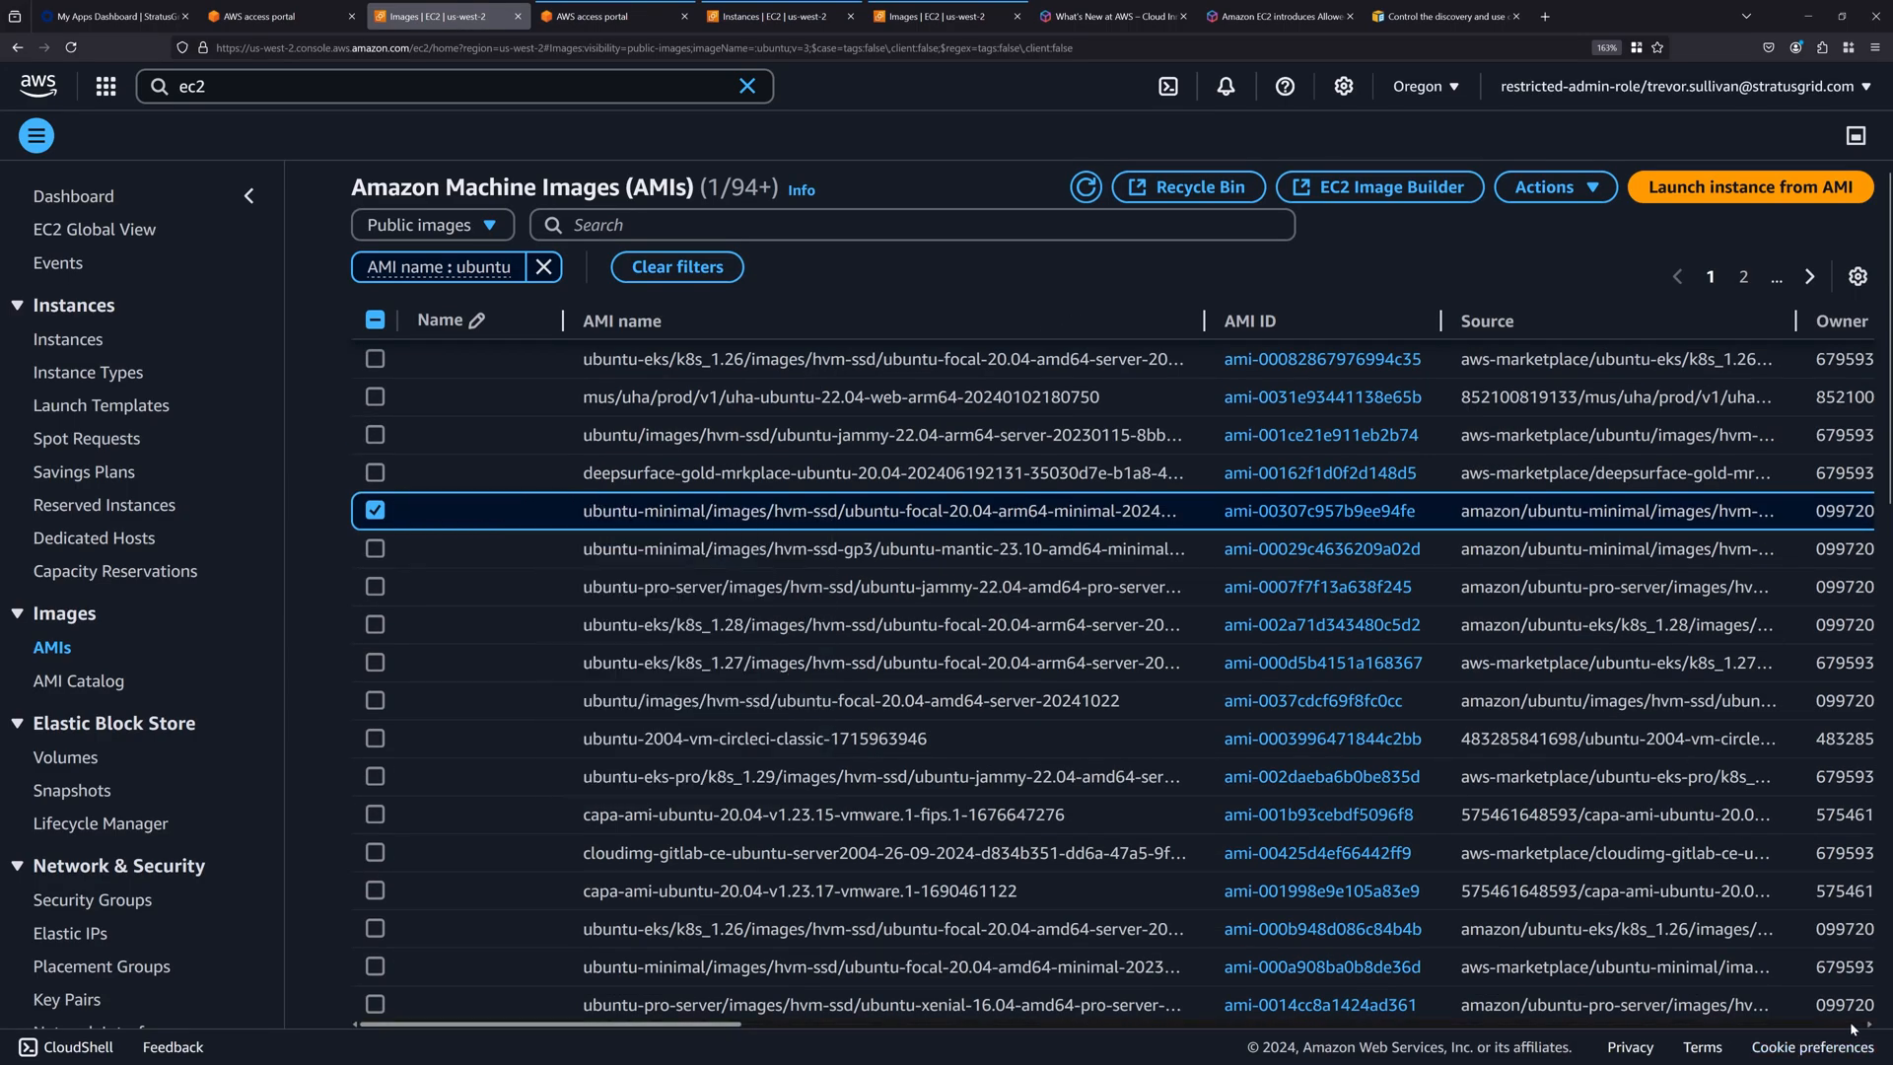
pyautogui.scroll(-10, 533, 789)
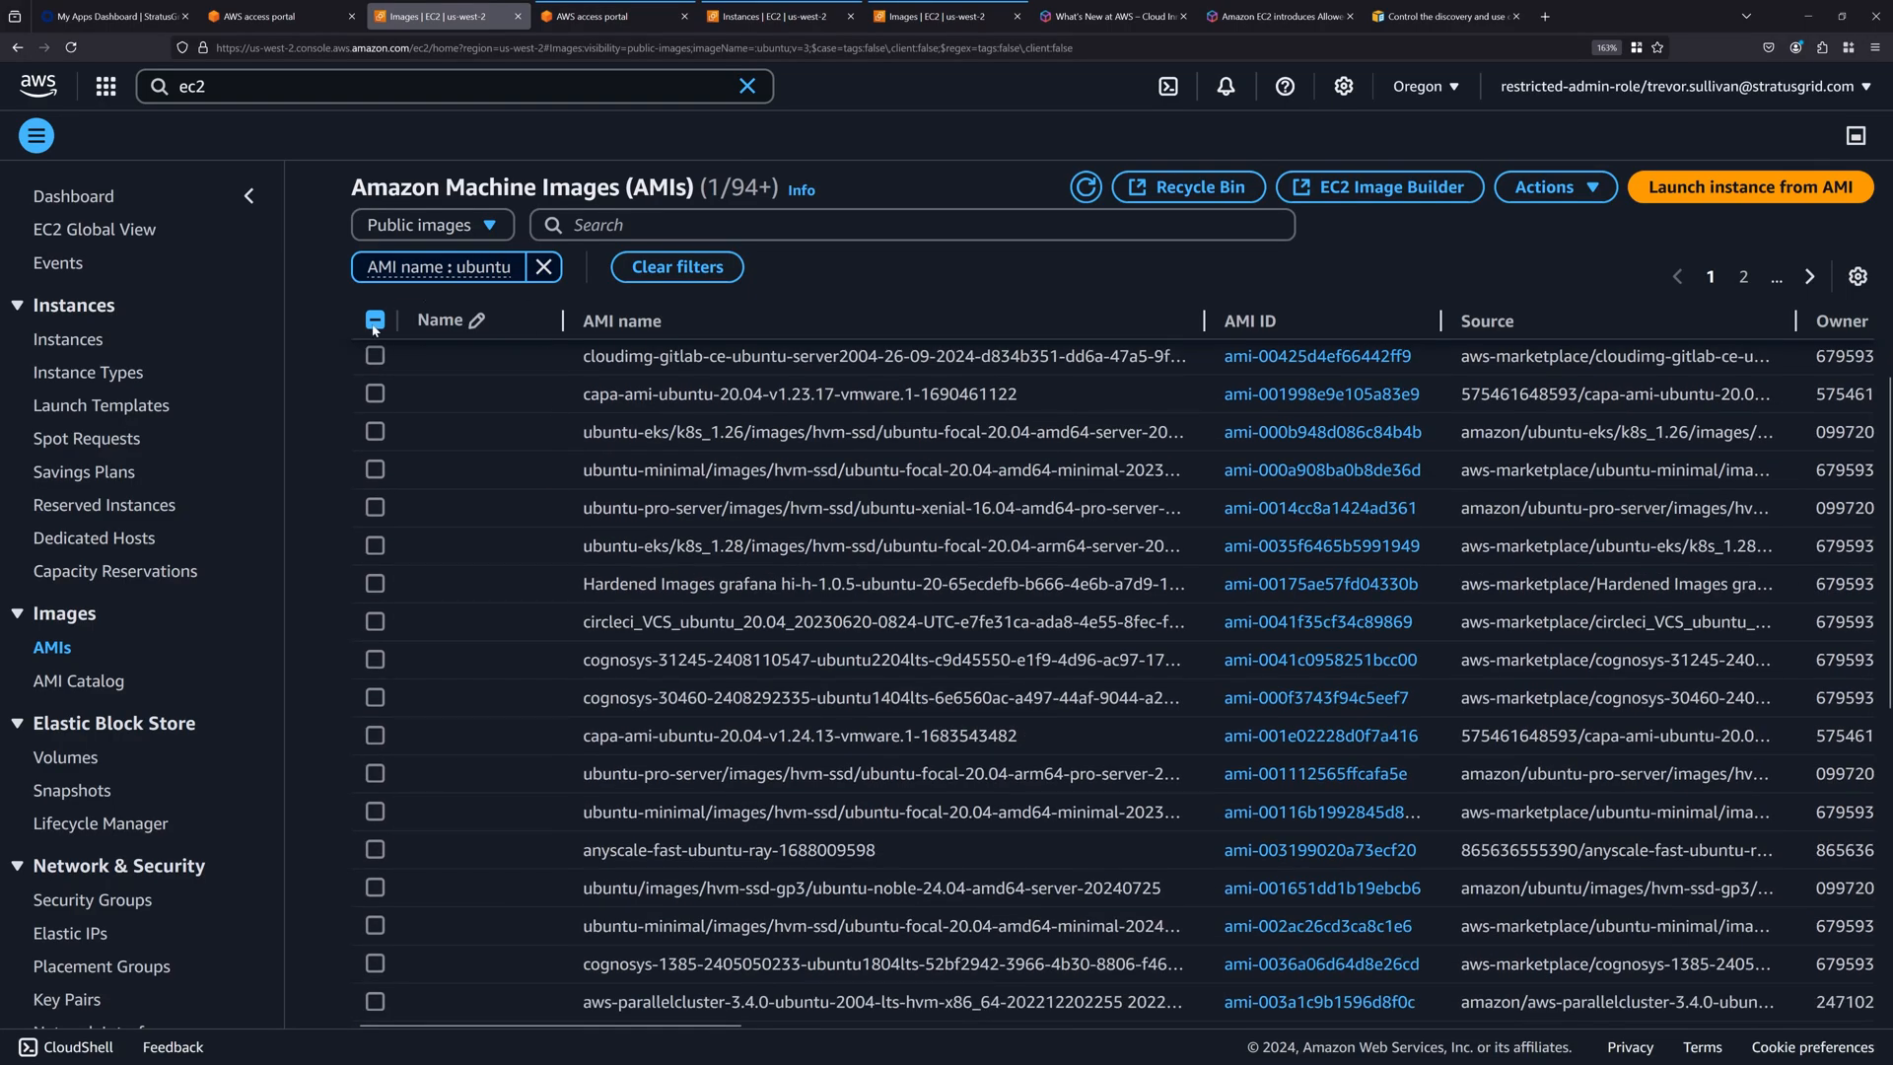
pyautogui.scroll(5, 326, 385)
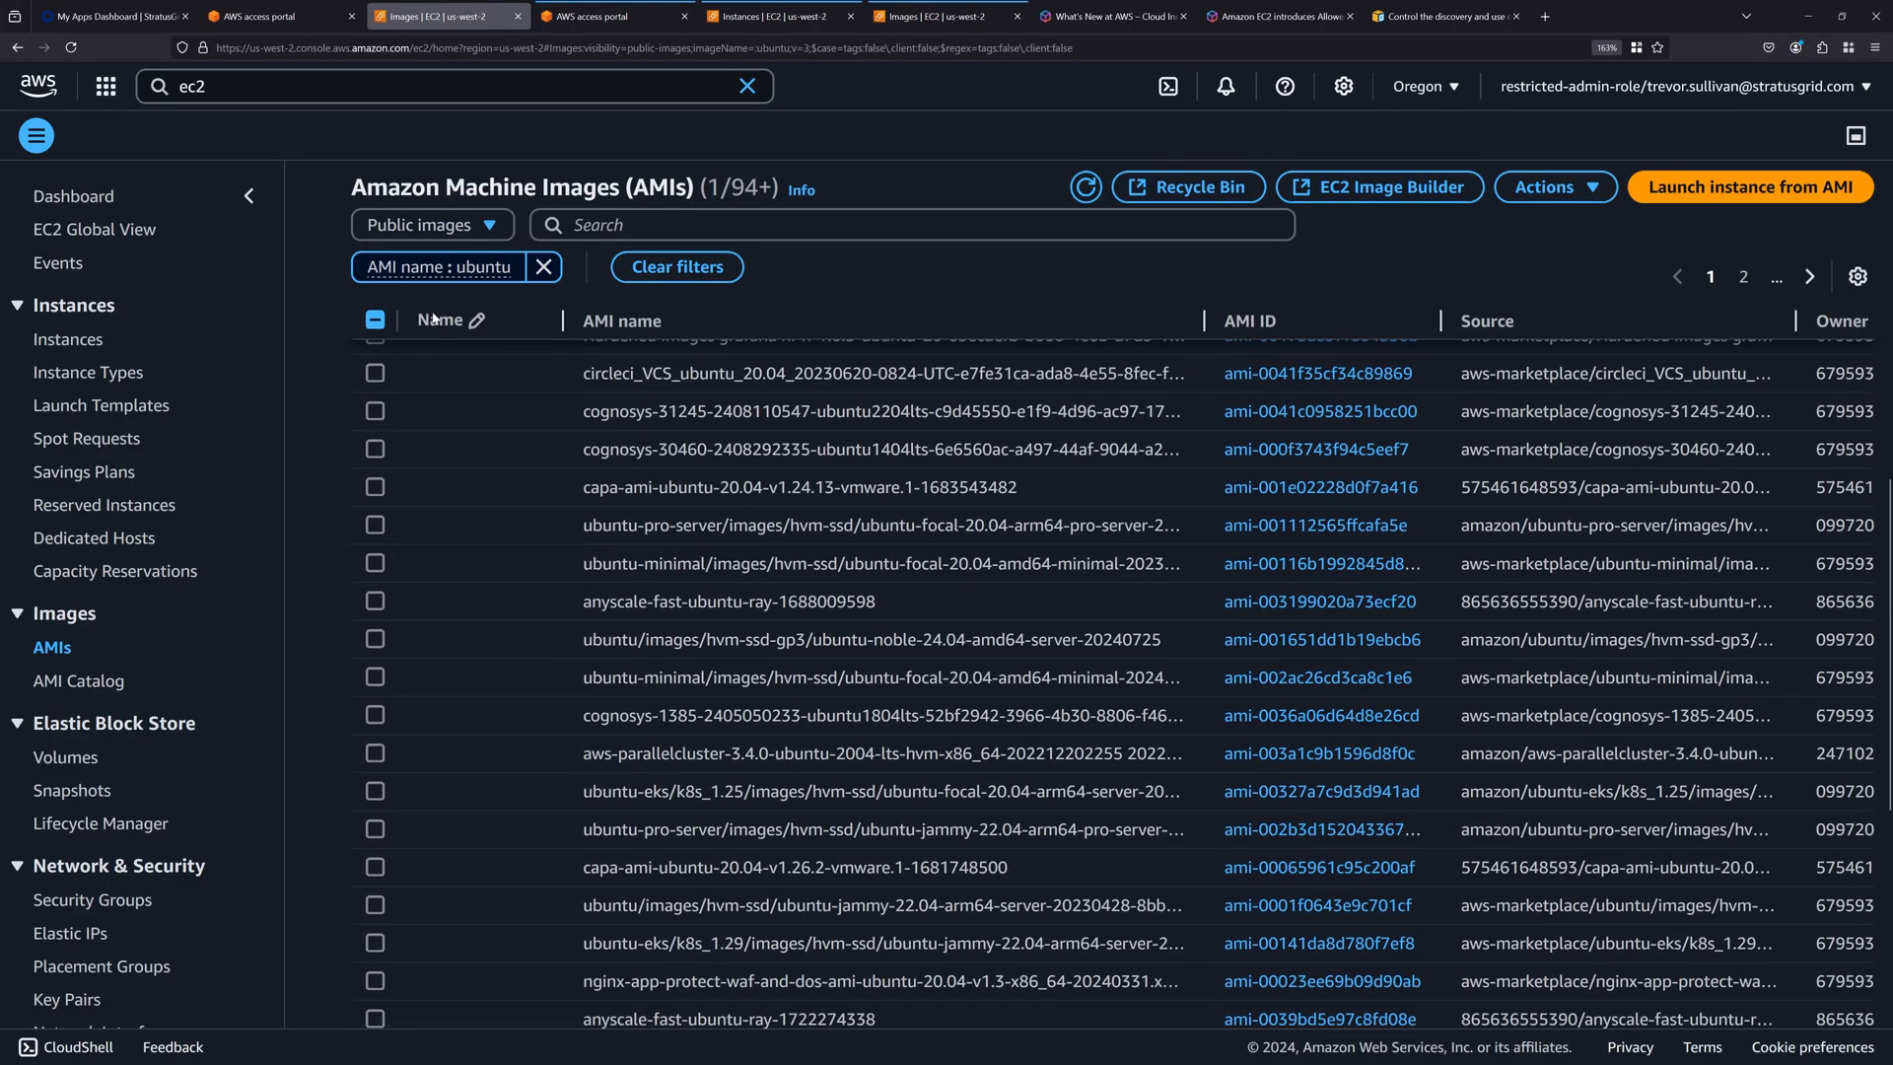
pyautogui.click(375, 319)
pyautogui.click(79, 680)
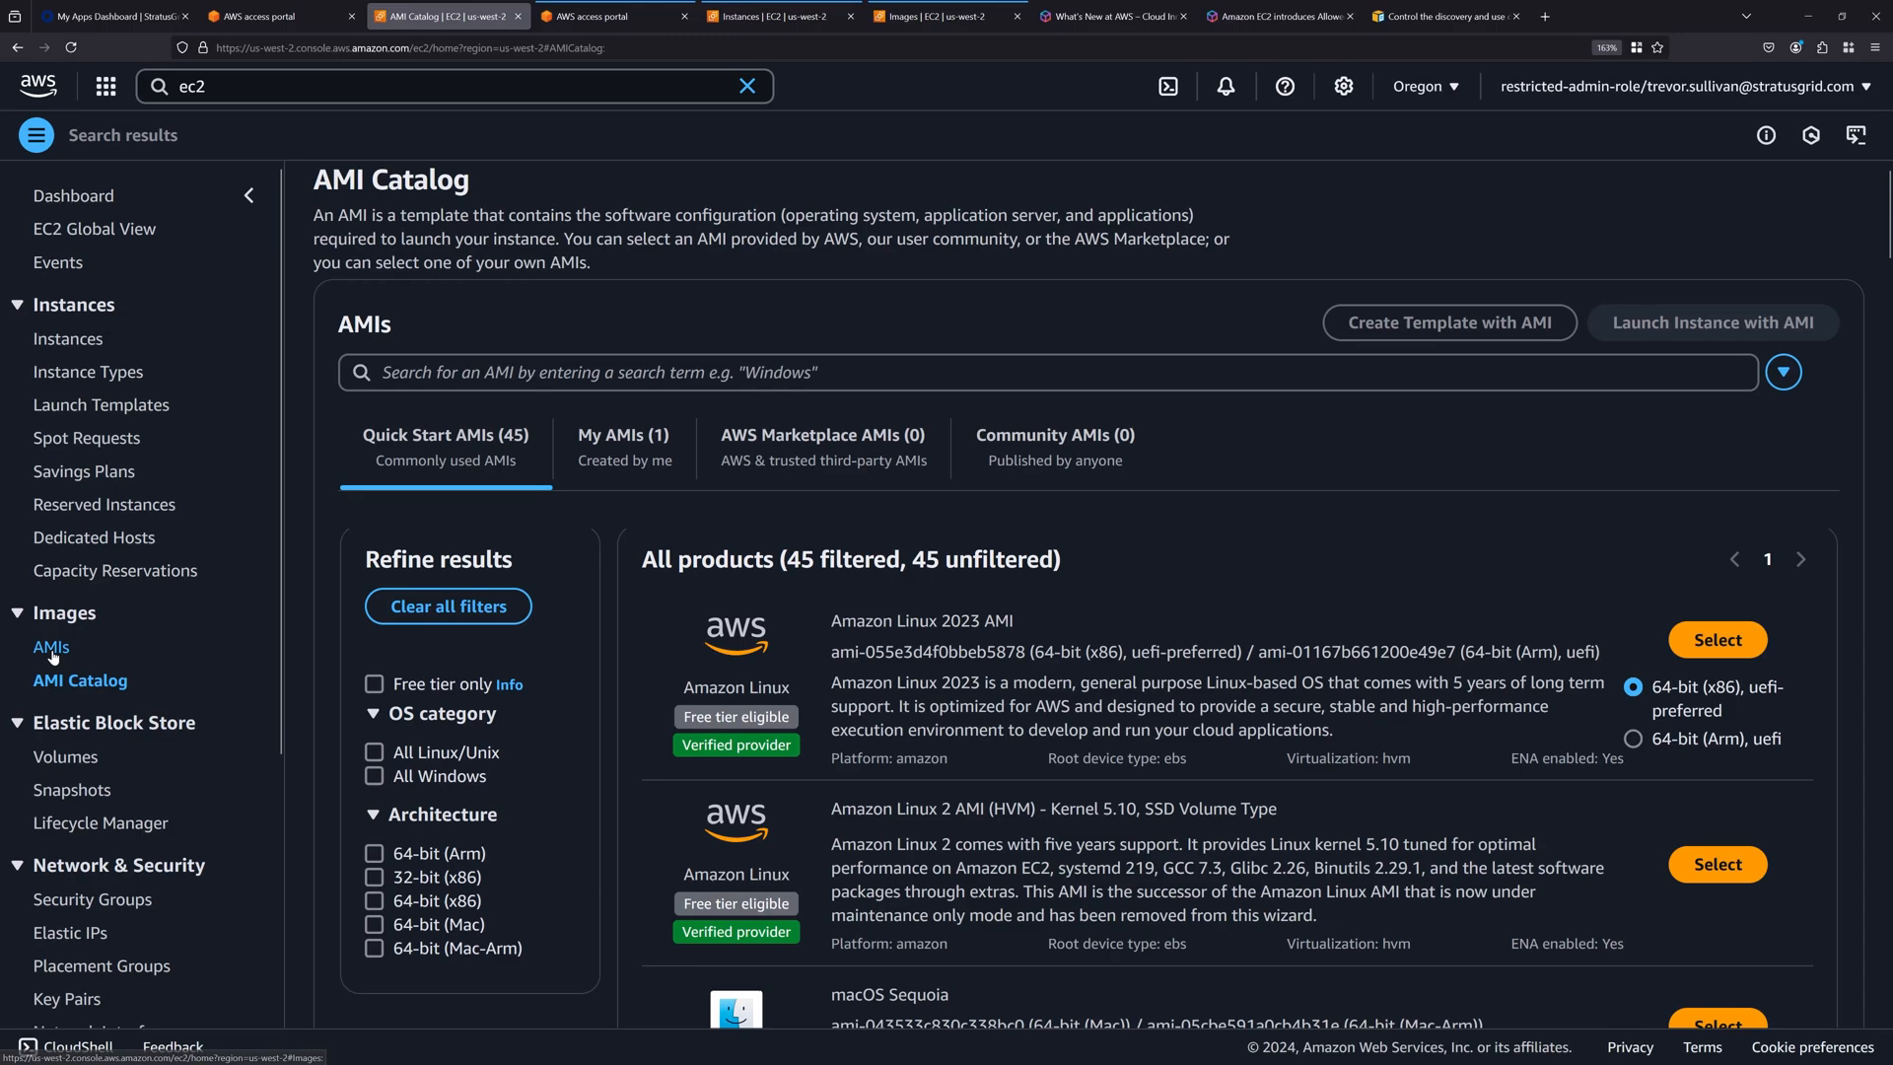
pyautogui.click(51, 648)
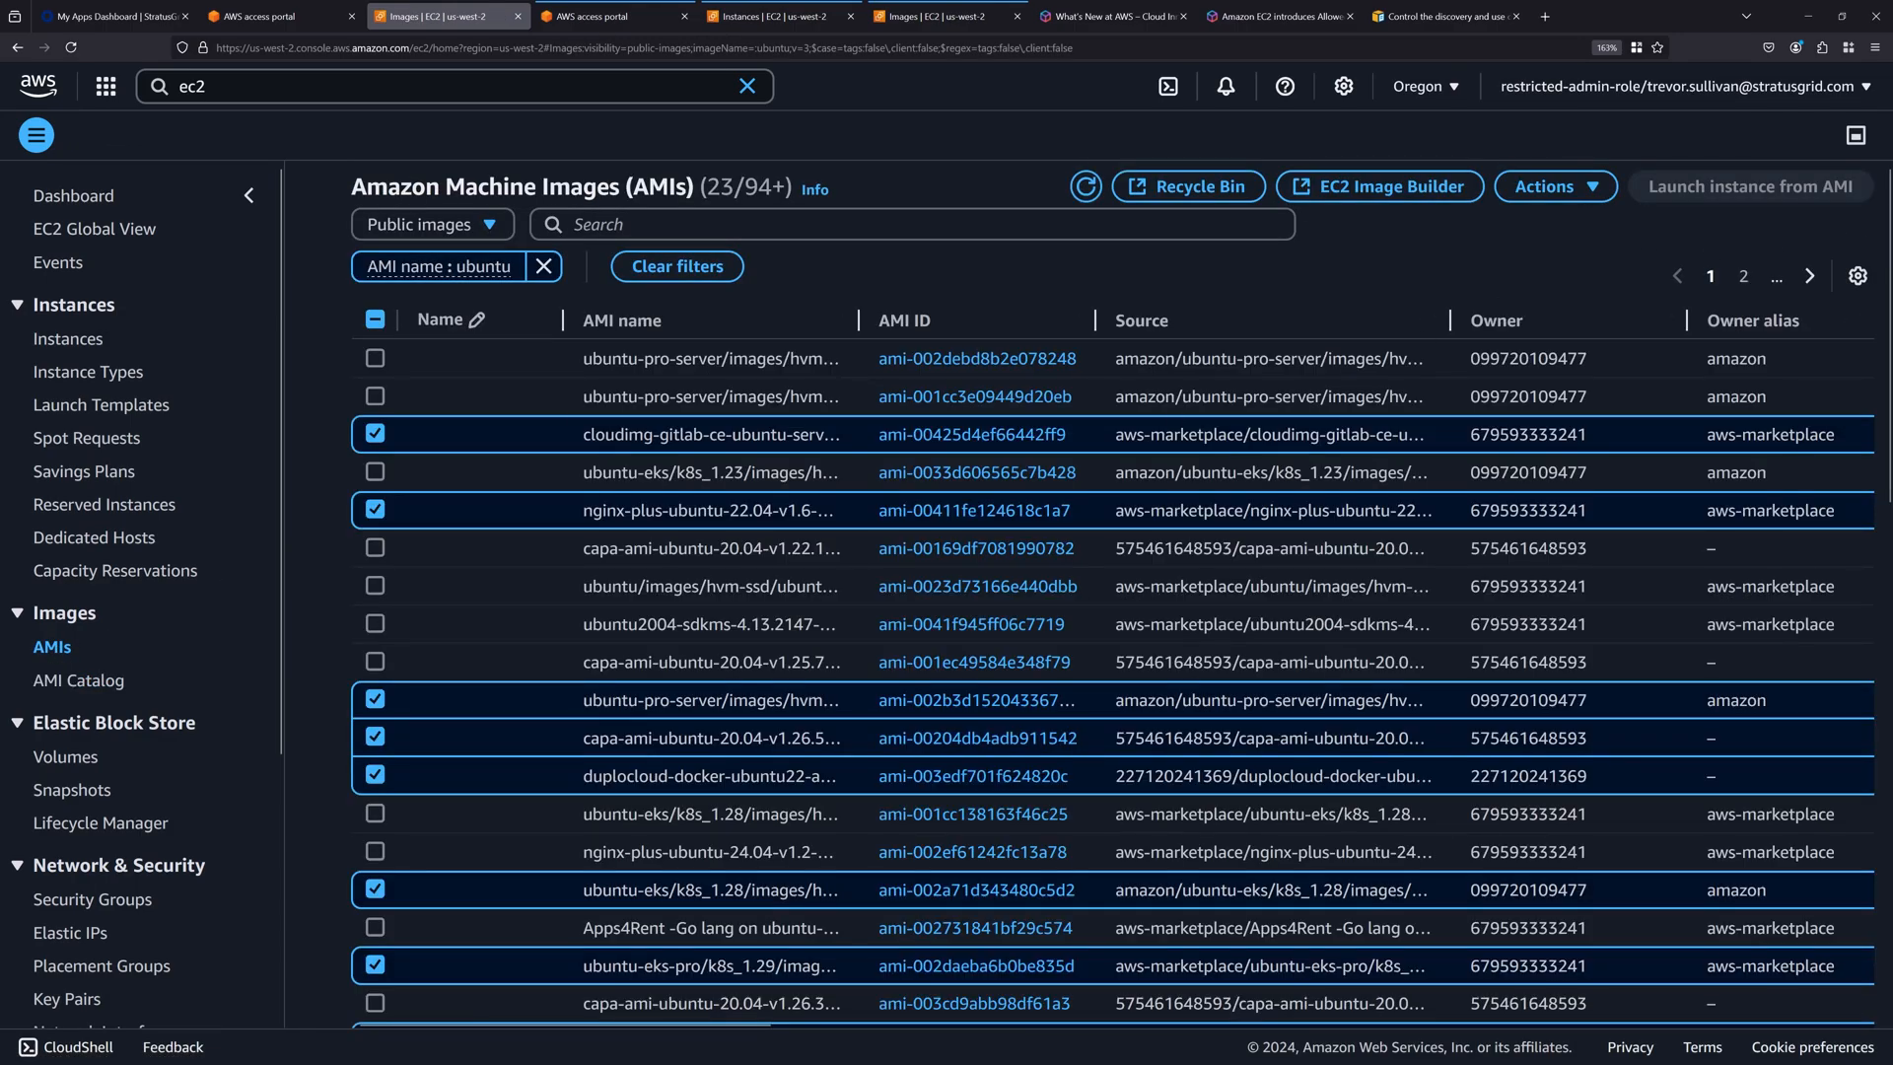
# Show the details pane for the AMI list, remove the AMI name filter, and leave all public images deselected.
pyautogui.click(1856, 135)
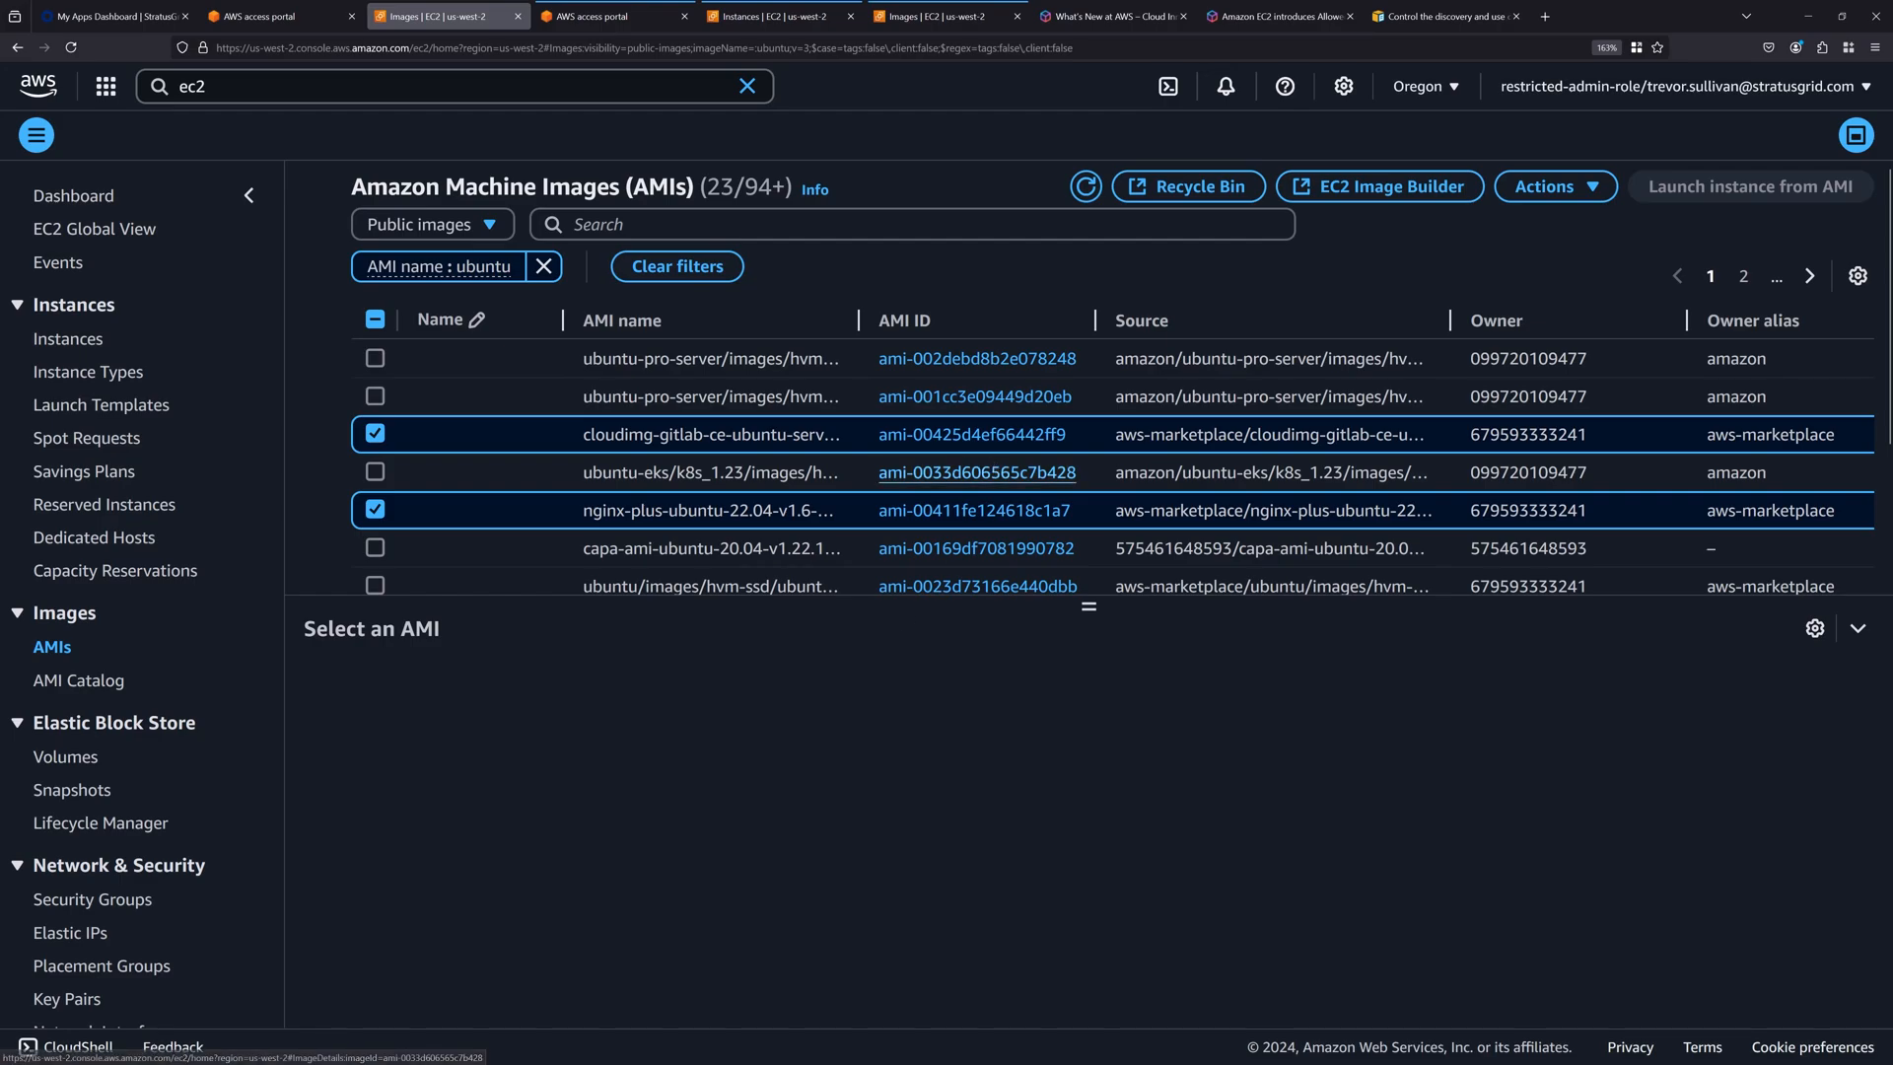
pyautogui.click(543, 266)
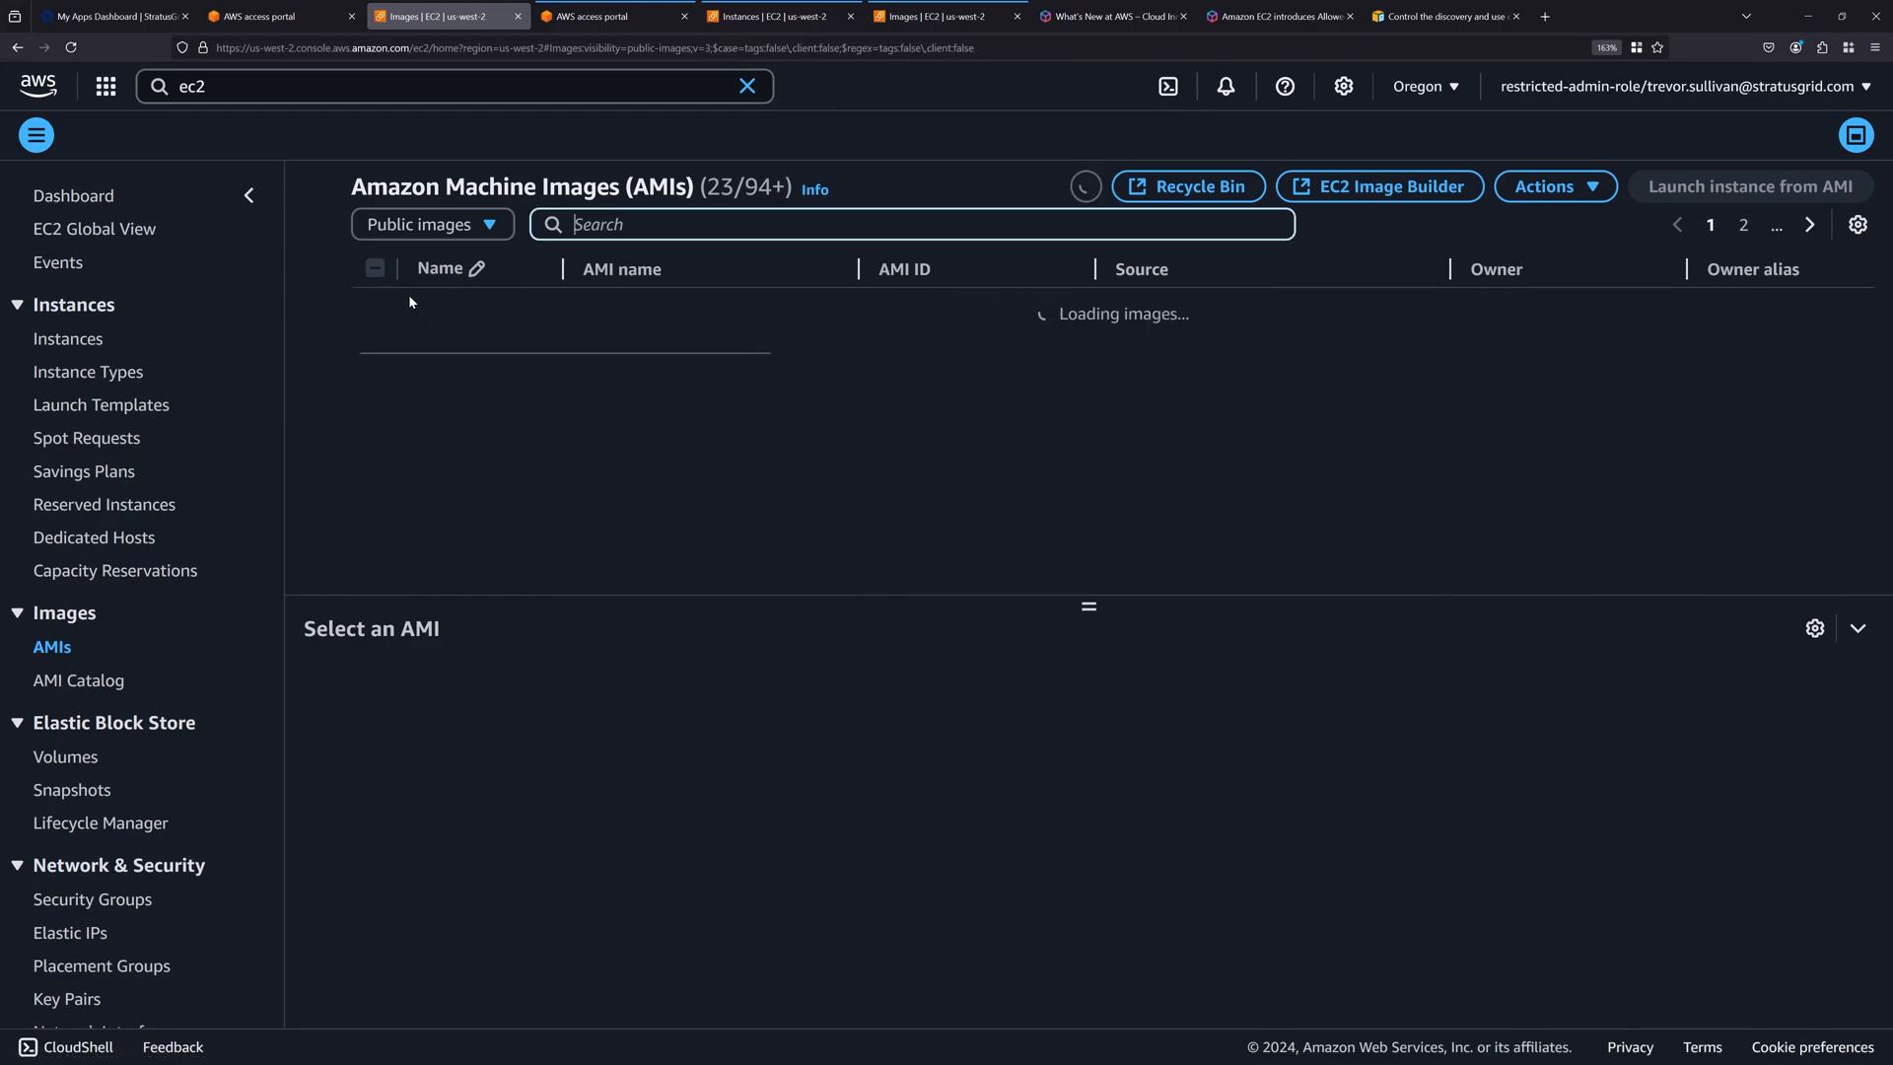
pyautogui.click(374, 268)
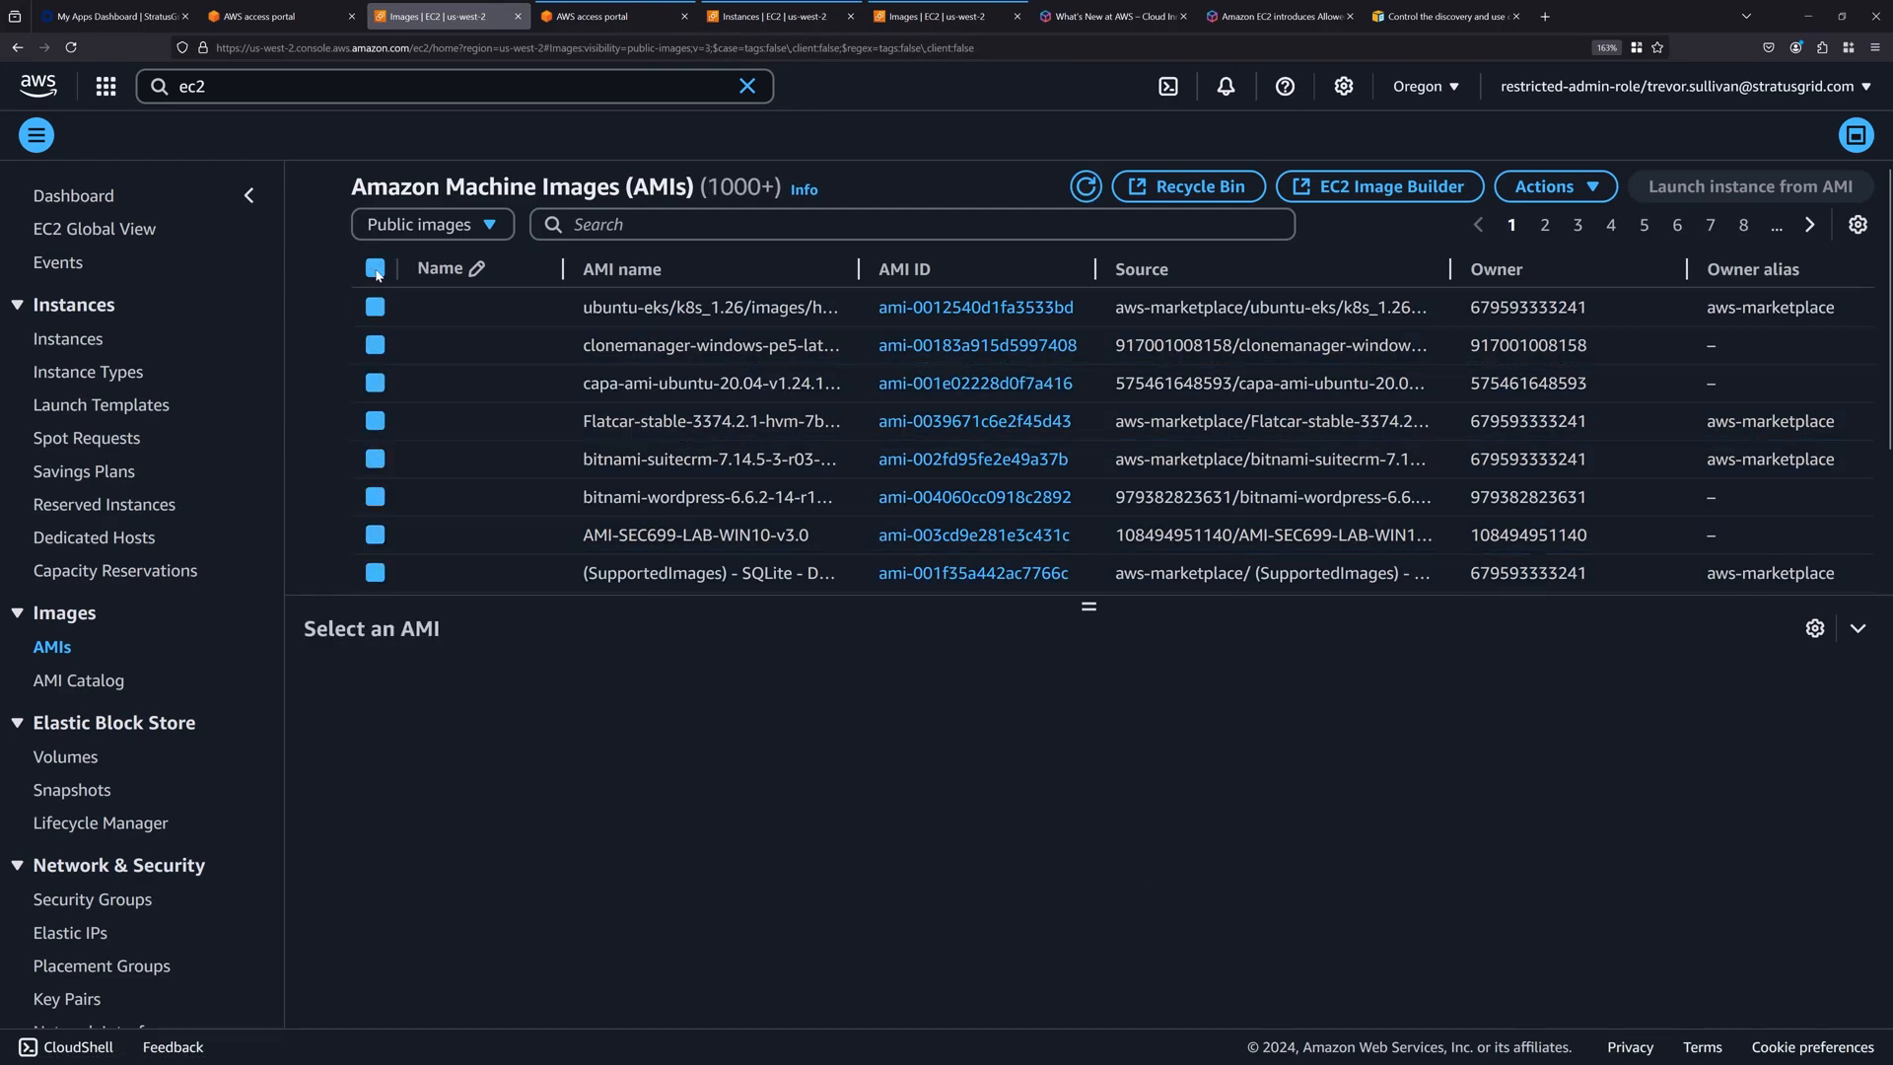
pyautogui.click(376, 273)
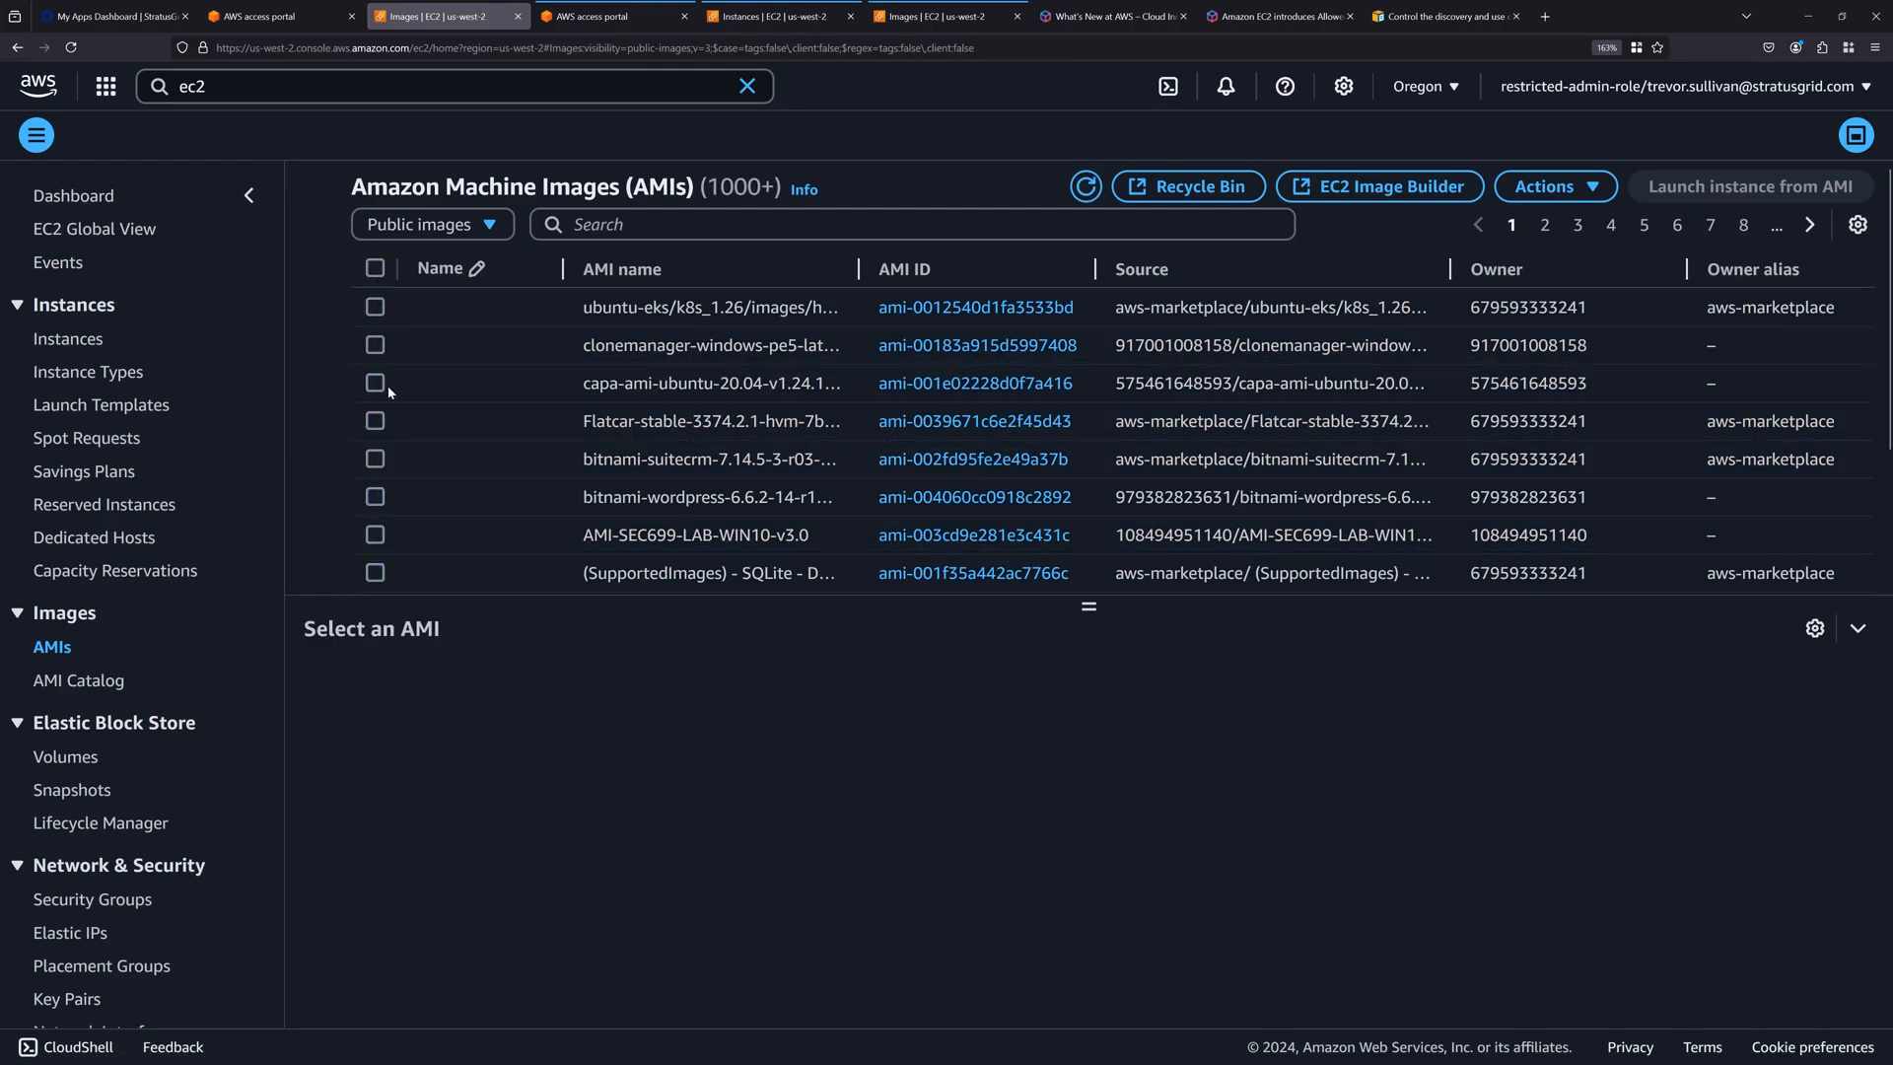
# Select the ubuntu-eks/k8s_1.26 public image, ami-0012540d1fa3533bd, and check its Allowed image value.
pyautogui.click(643, 317)
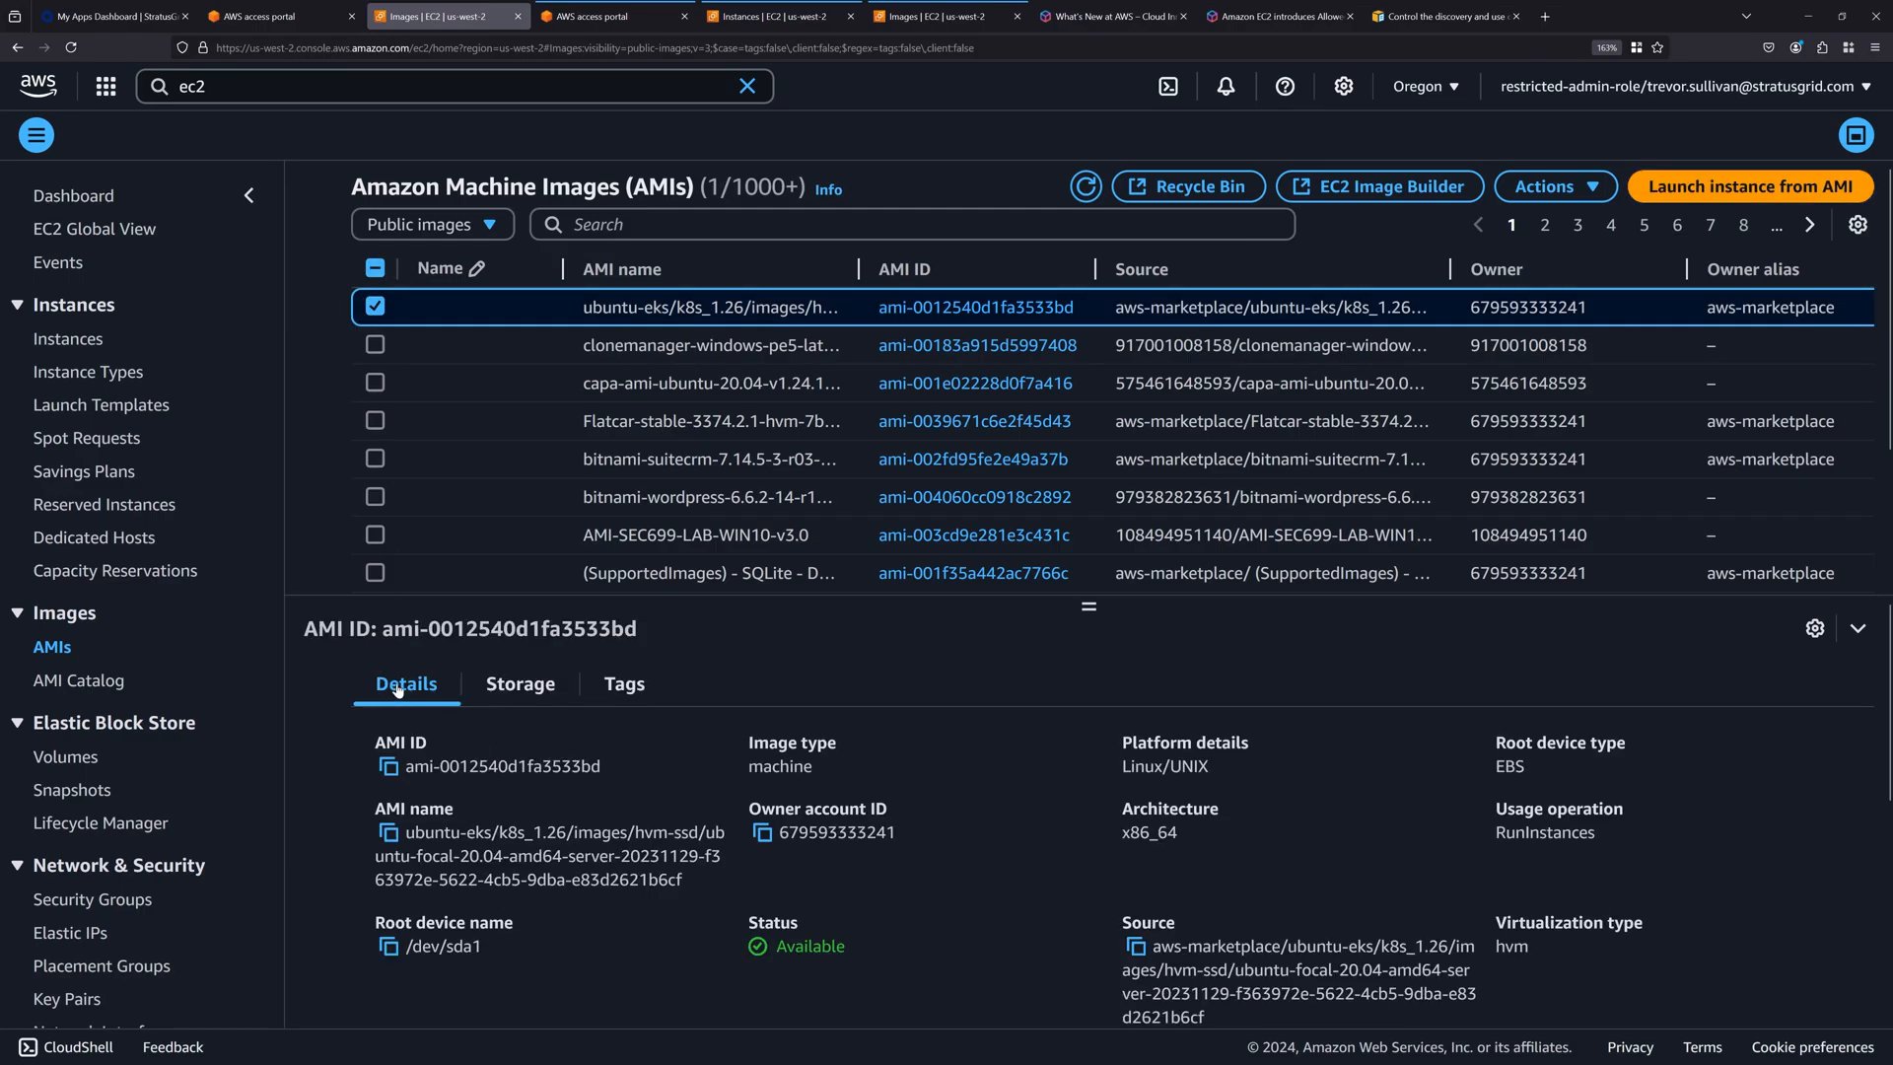
pyautogui.scroll(-5, 641, 856)
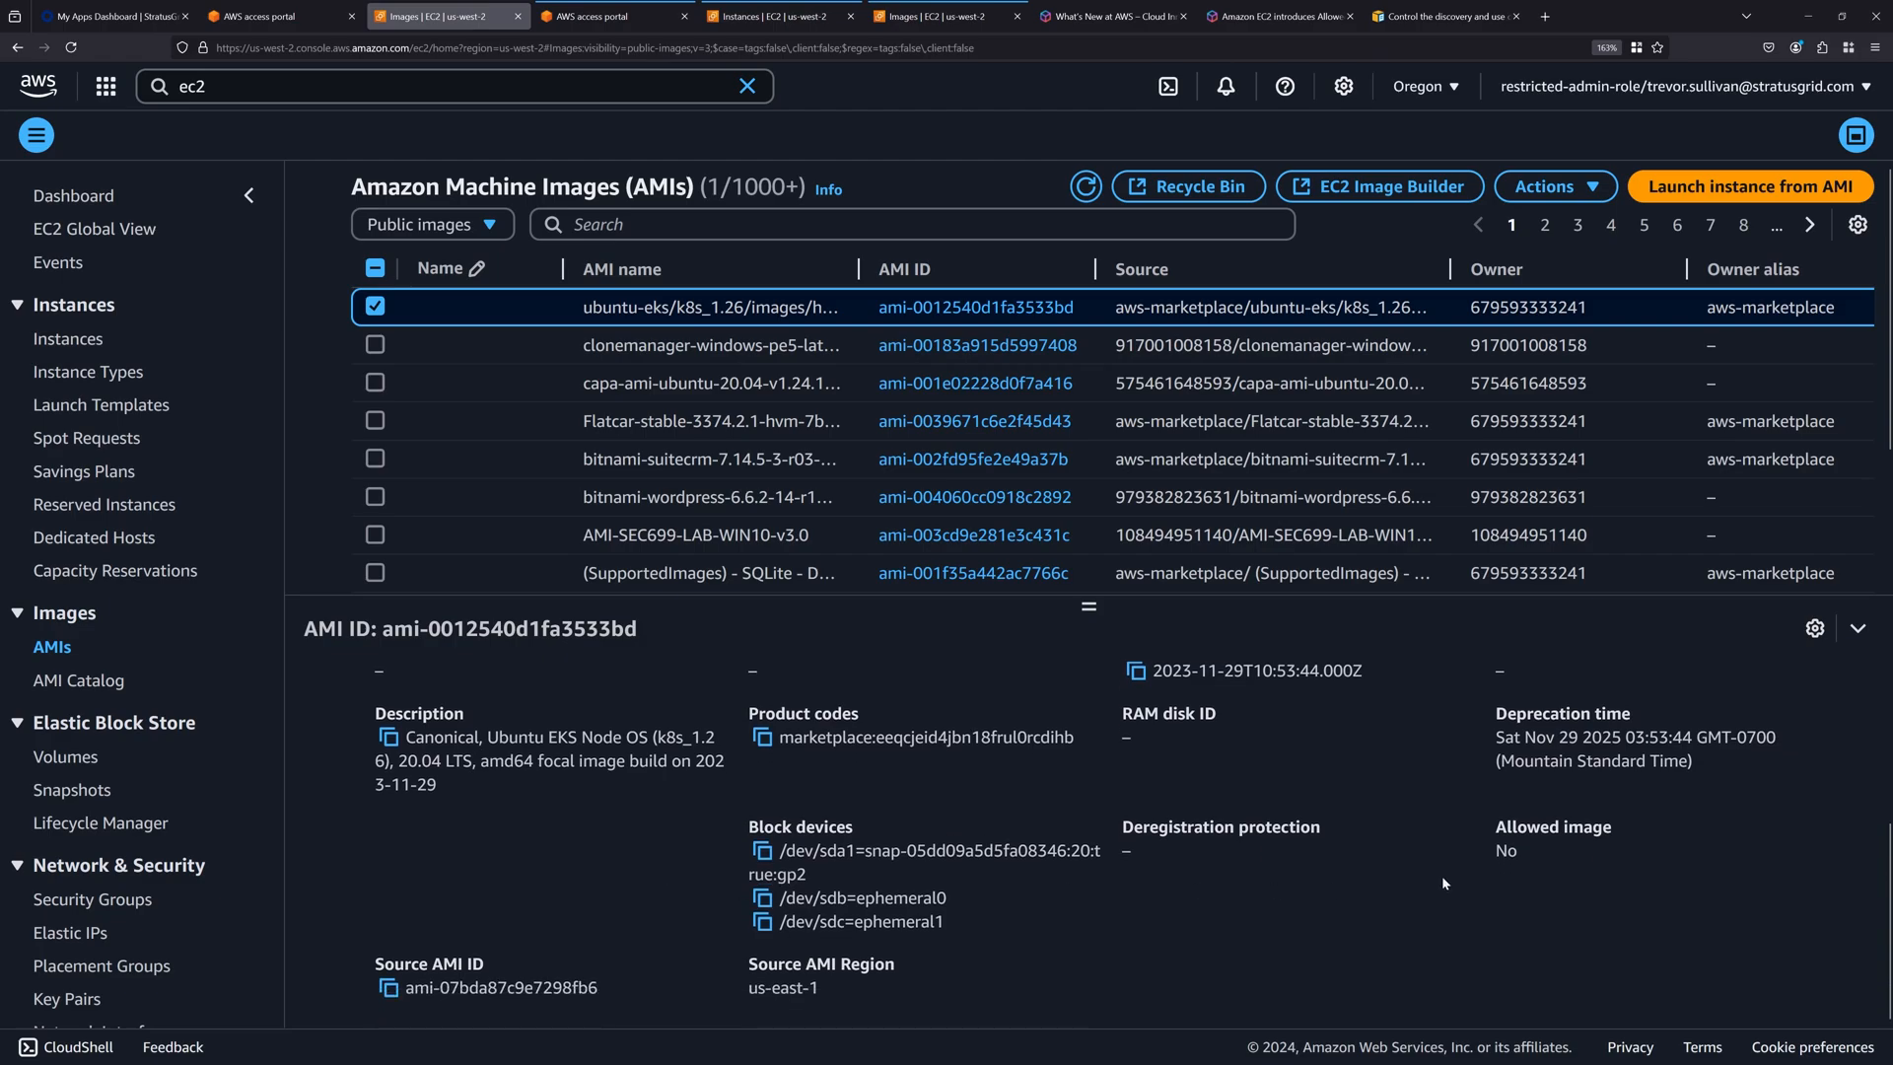
pyautogui.moveTo(1491, 825); pyautogui.dragTo(1606, 860)
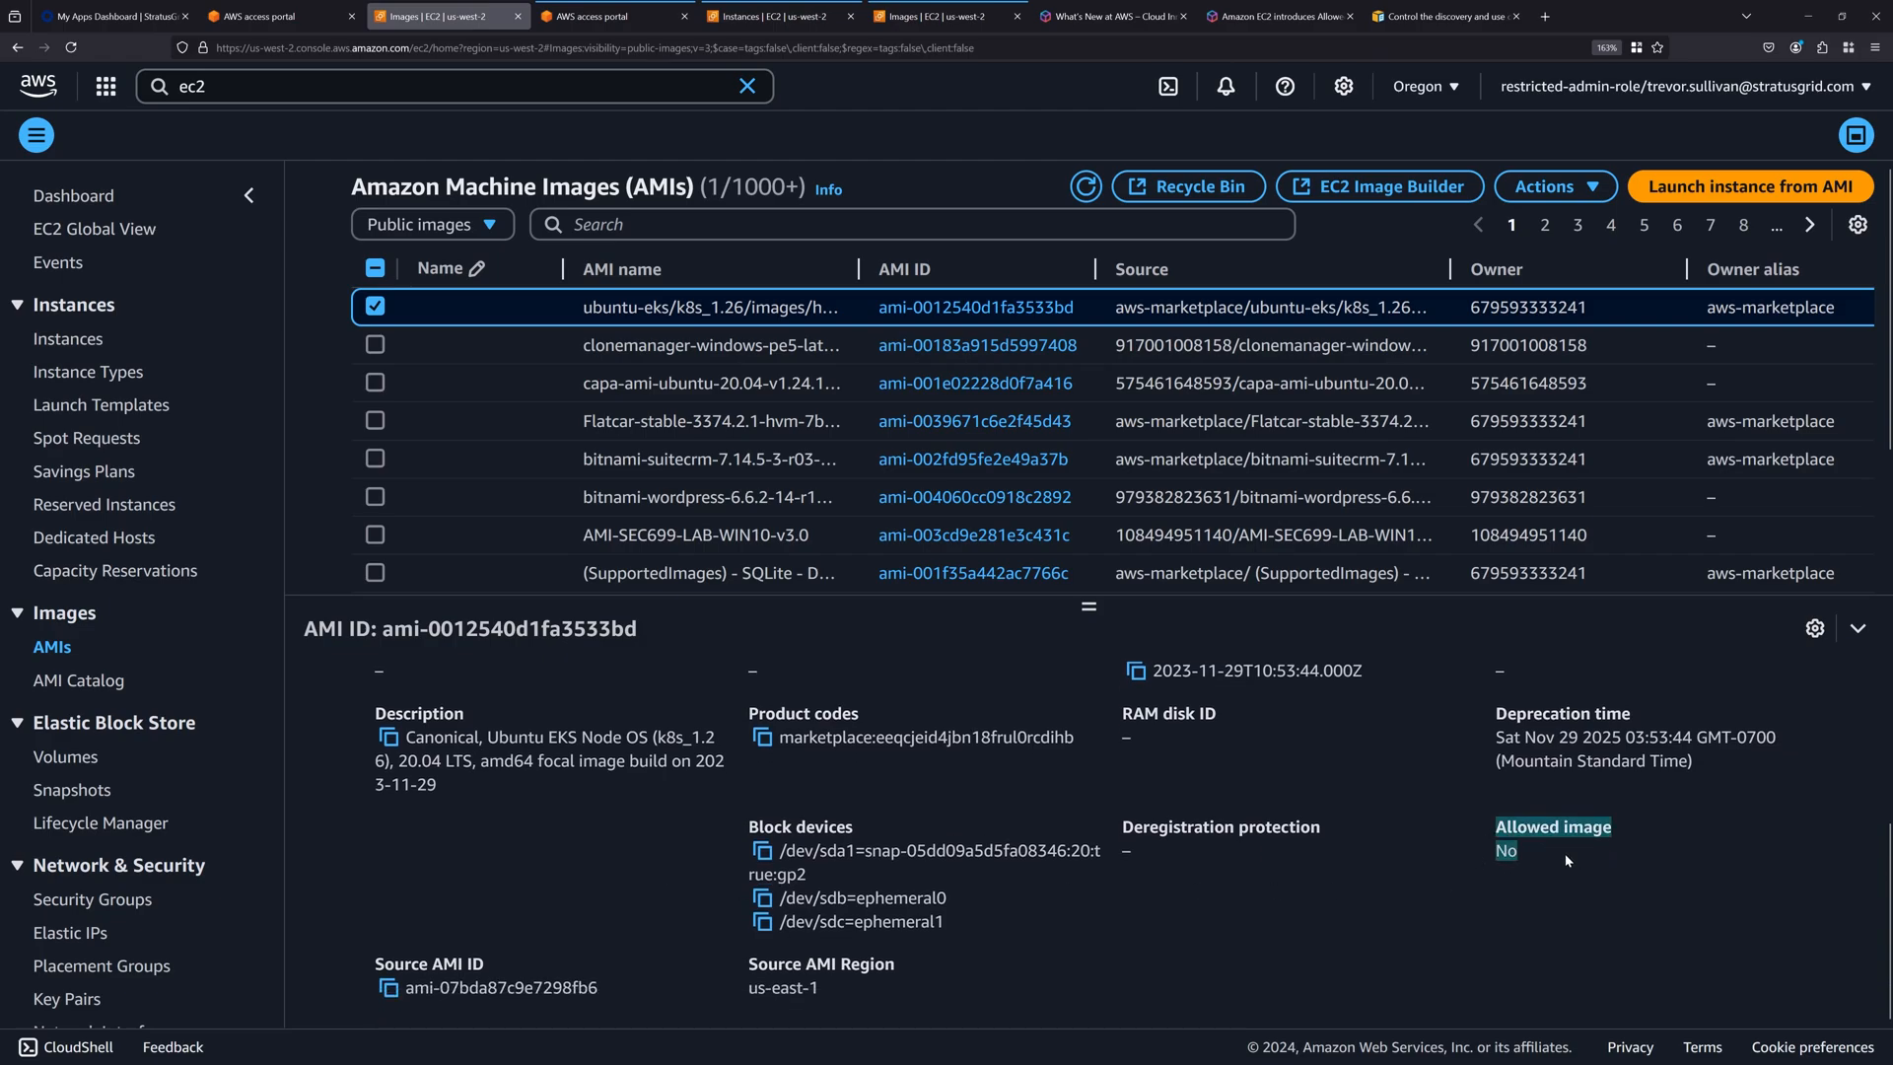
pyautogui.click(1526, 855)
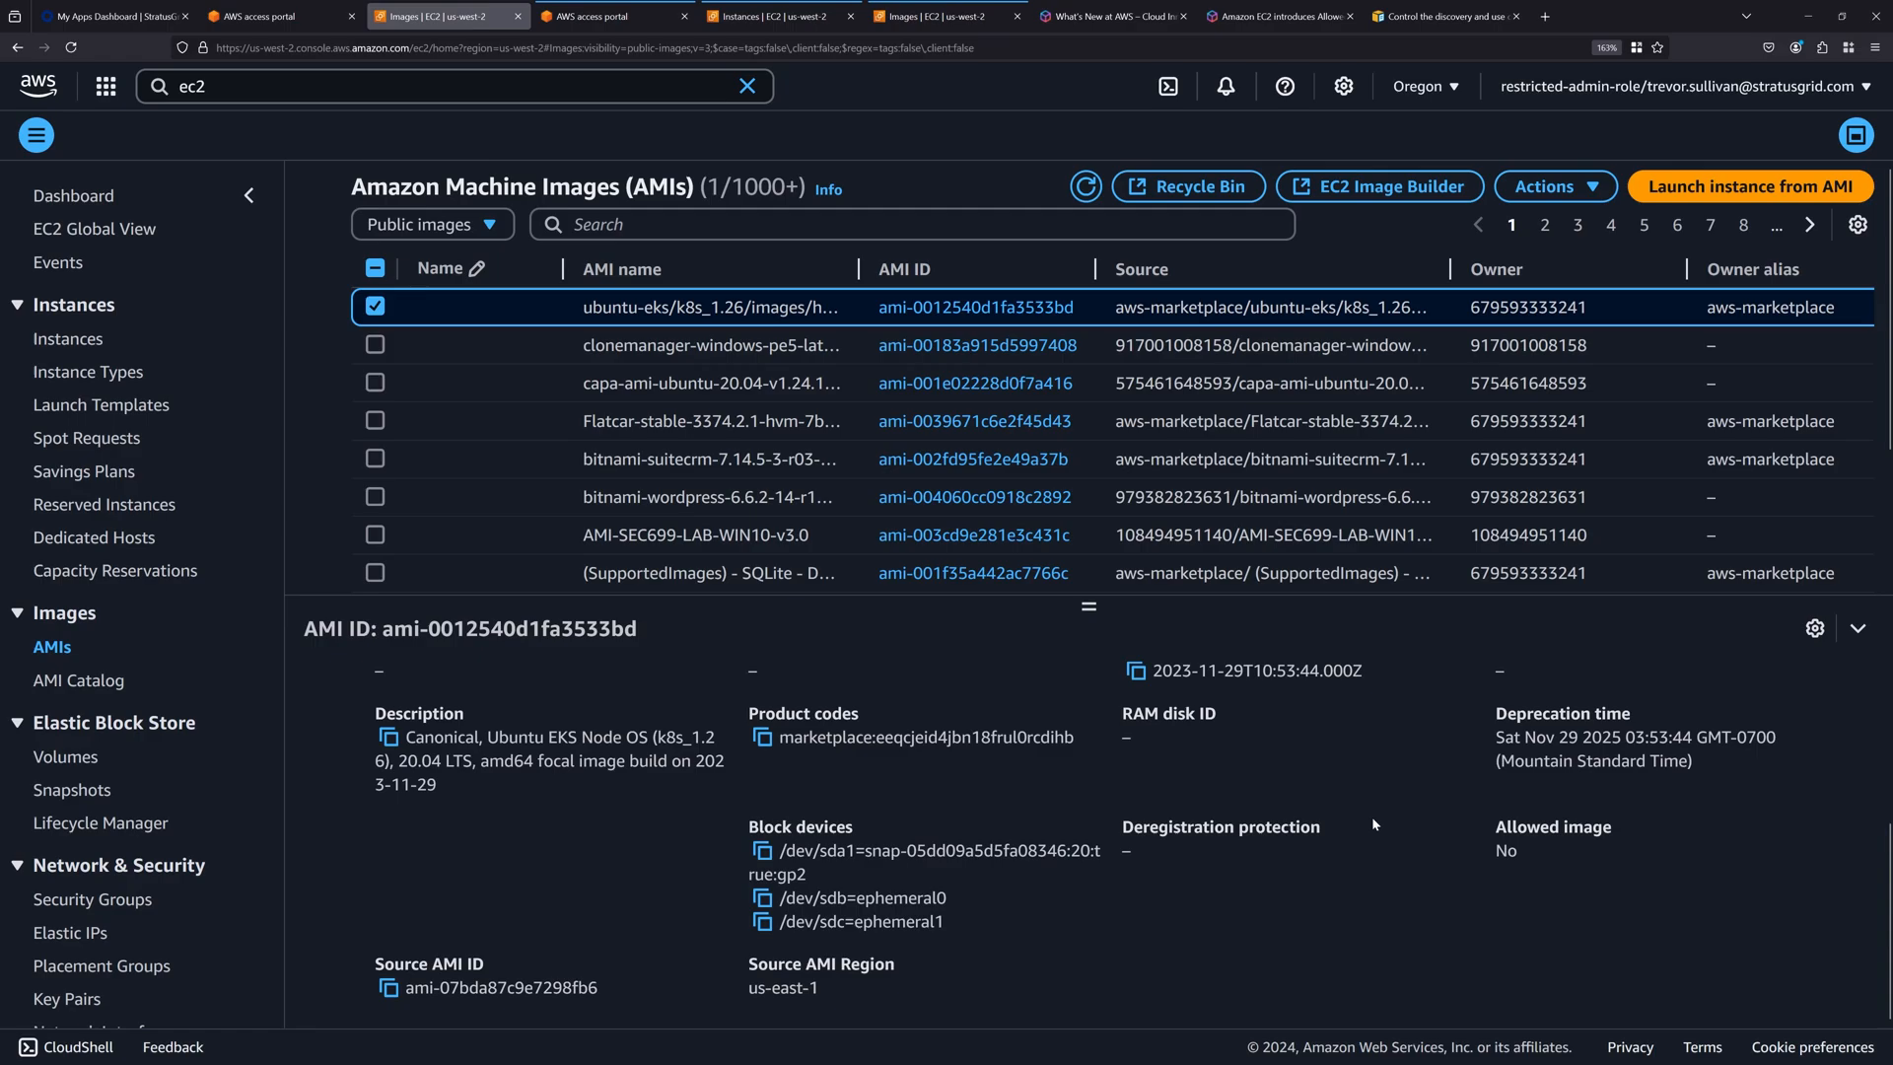
# Compare the Allowed image values of the bitnami-wordpress, Deep Learning OSS Nvidia, gravitational-teleport and ubuntu-eks/k8s_1.27 public images.
pyautogui.click(468, 498)
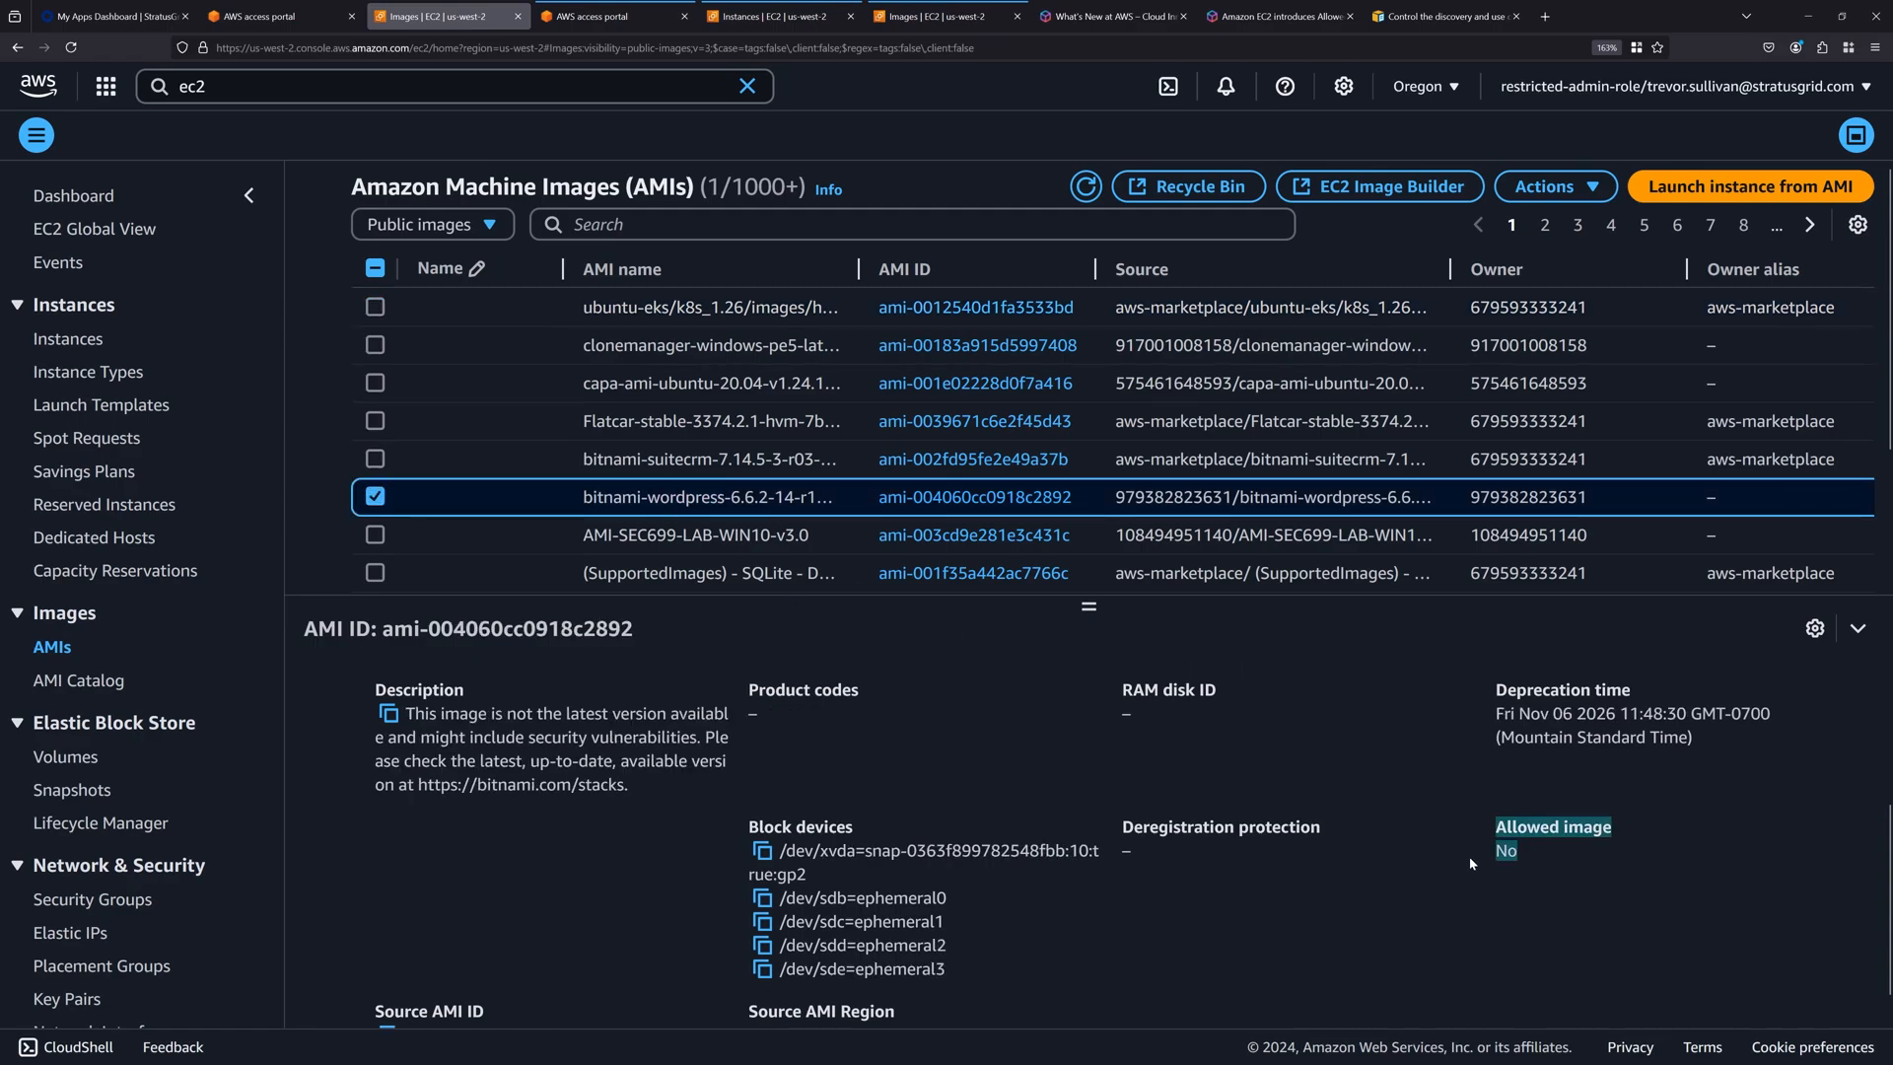
pyautogui.click(1559, 862)
pyautogui.scroll(-8, 706, 495)
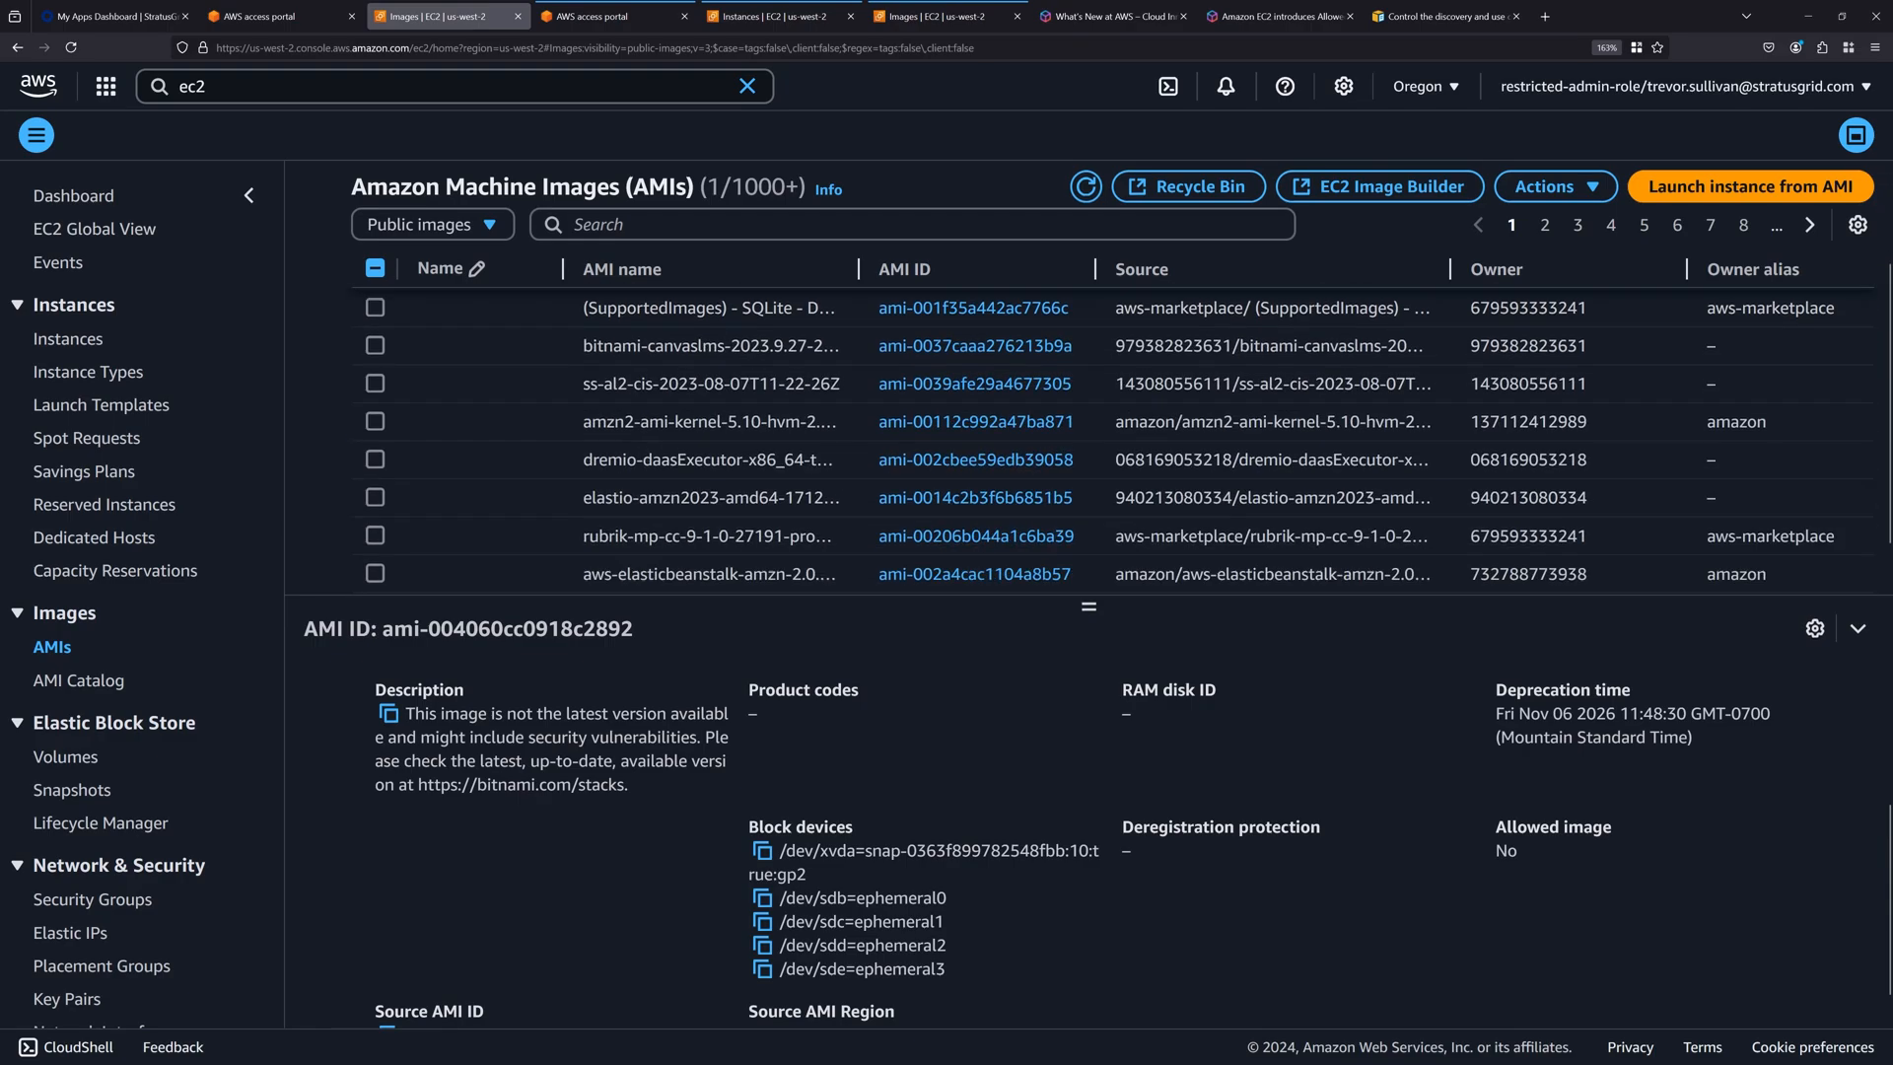
pyautogui.click(690, 477)
pyautogui.moveTo(1600, 913); pyautogui.dragTo(1428, 852)
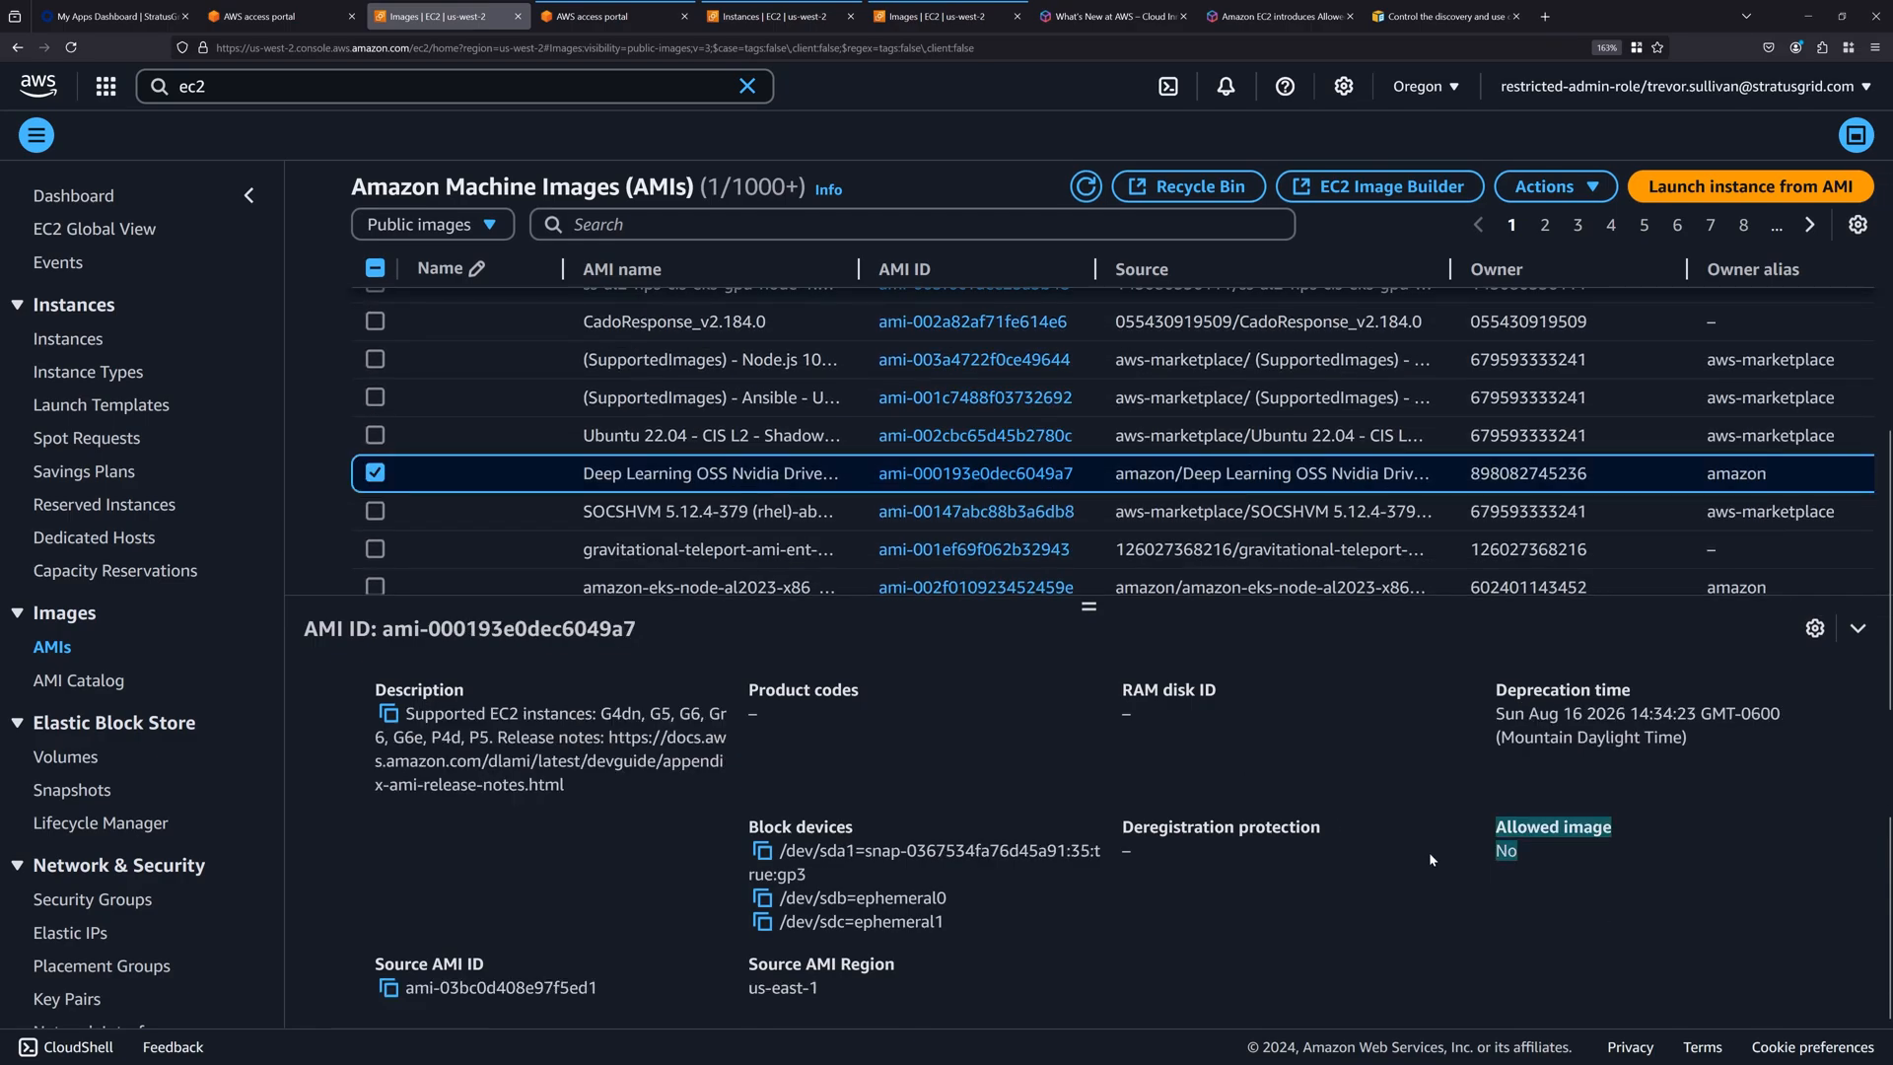
pyautogui.click(695, 549)
pyautogui.scroll(-5, 695, 583)
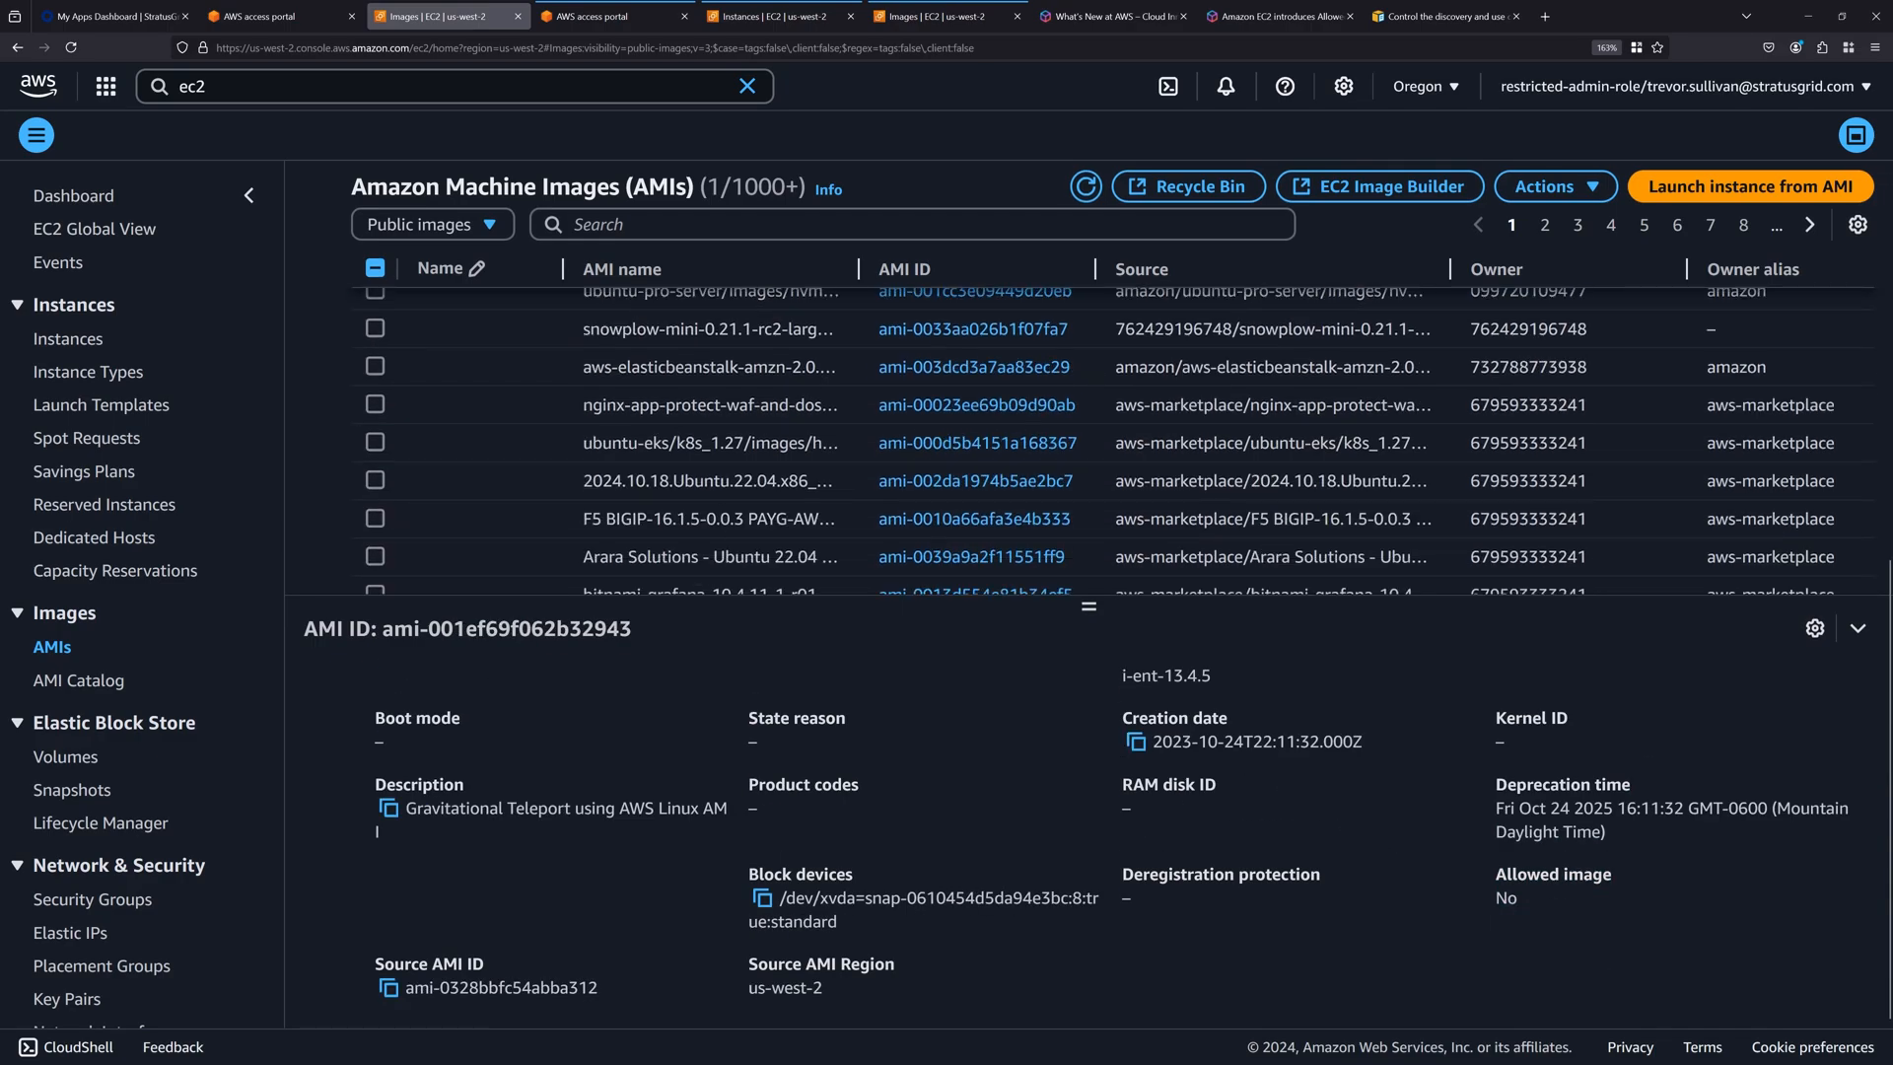
pyautogui.click(670, 444)
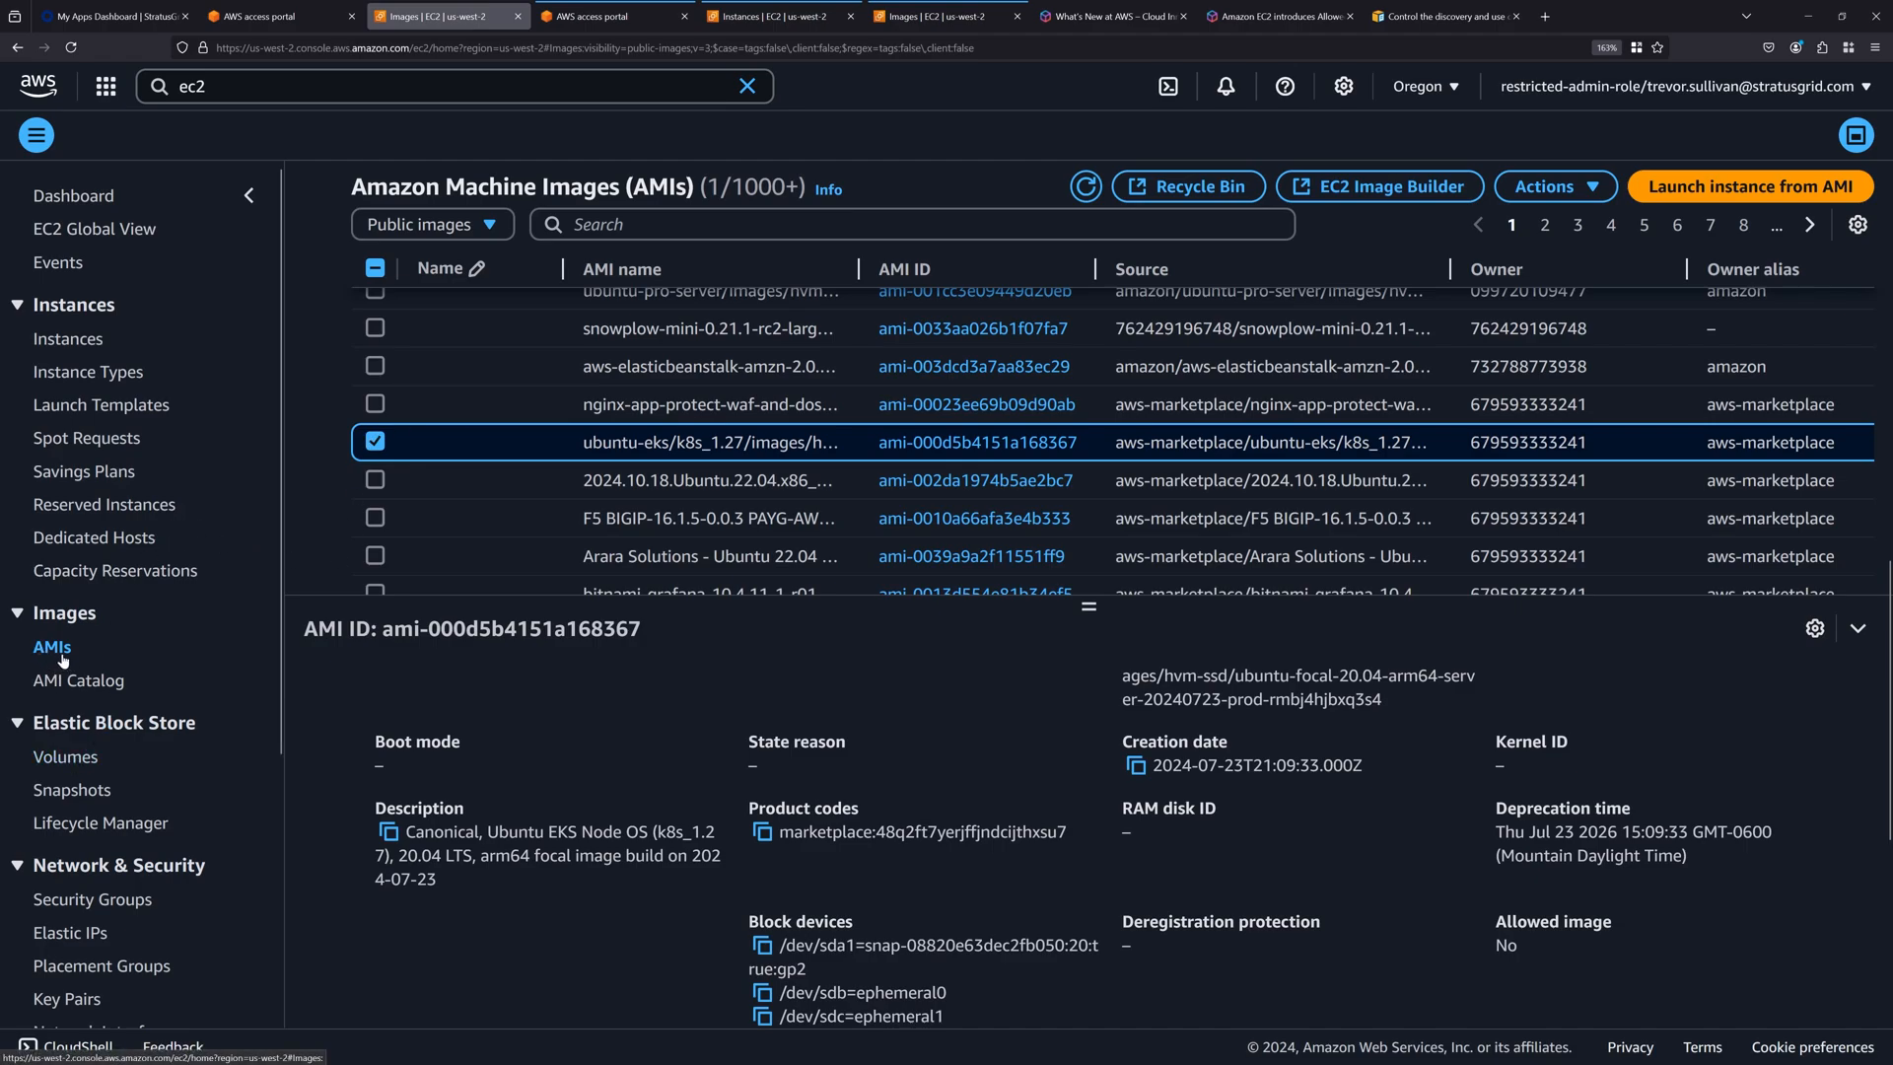
# Glance at the administrator account's AMI list, return to the restricted account's list and show its private images.
pyautogui.click(931, 14)
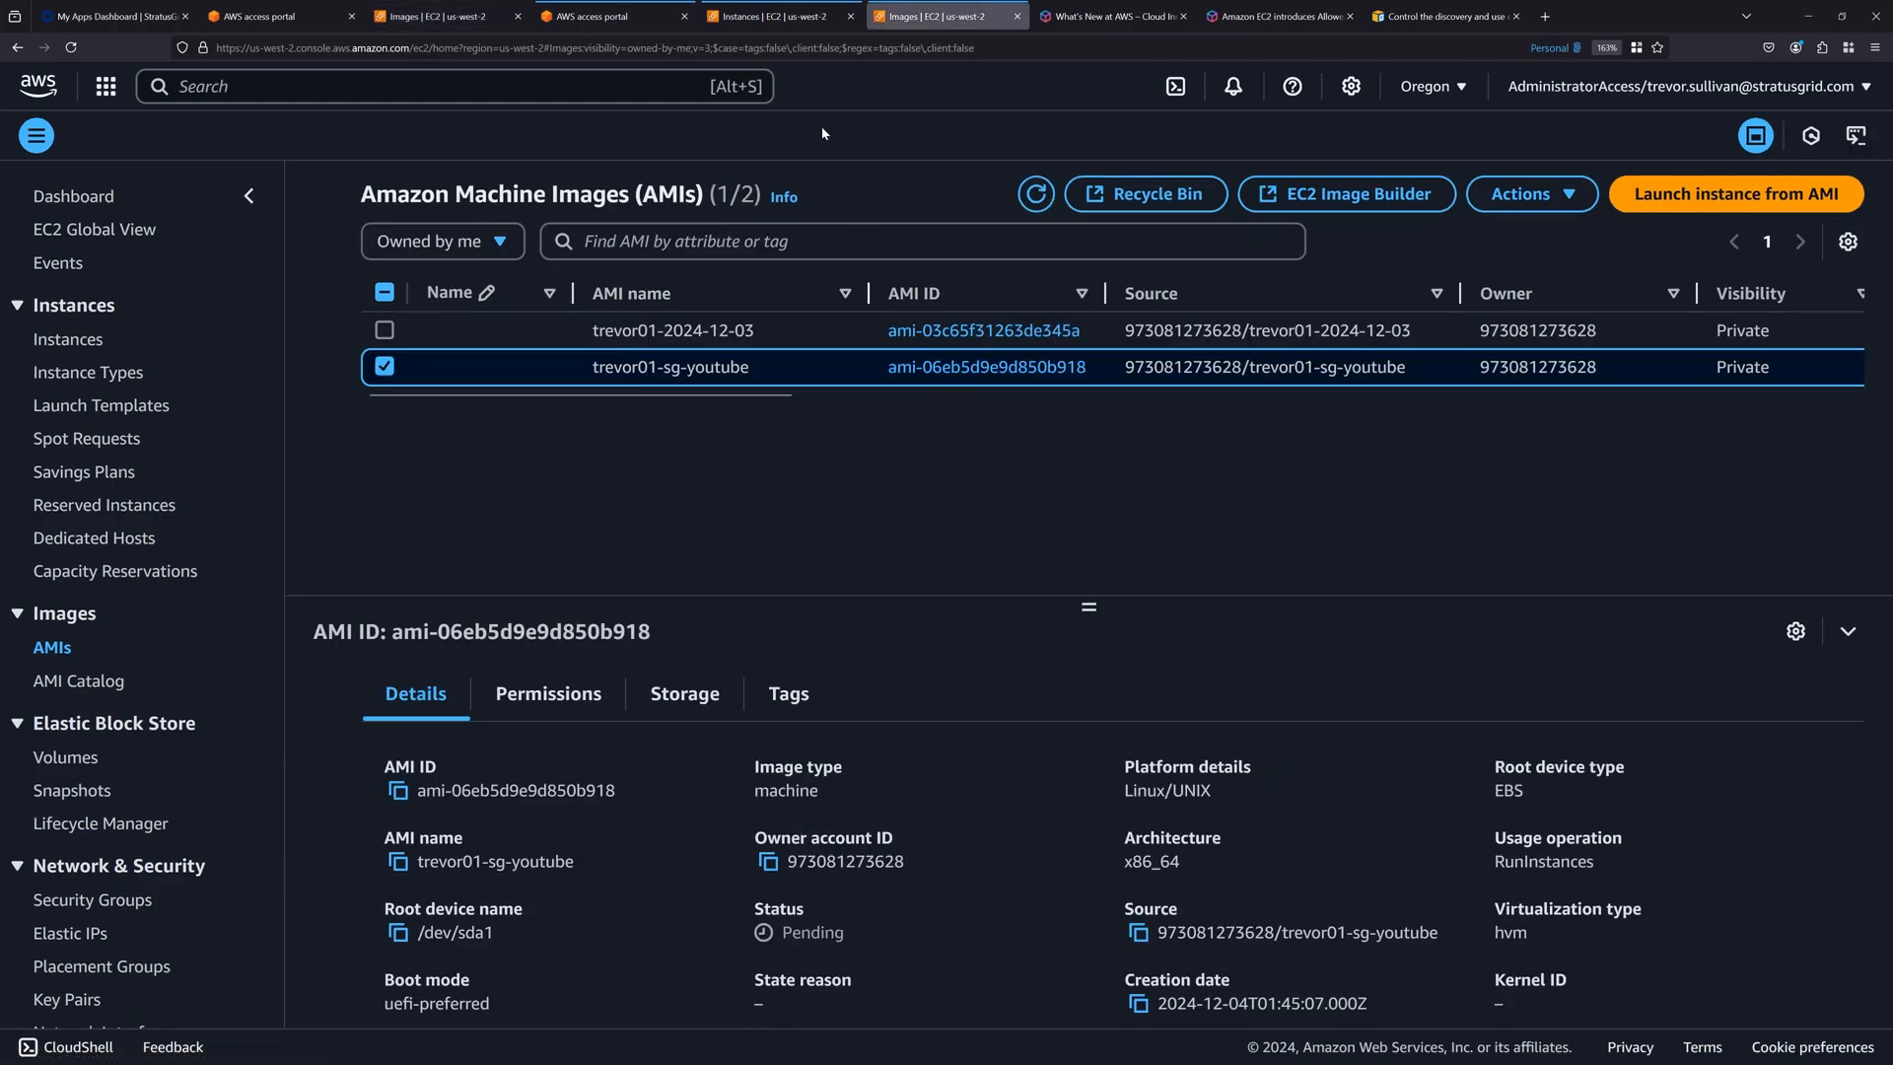
pyautogui.click(578, 8)
pyautogui.click(498, 20)
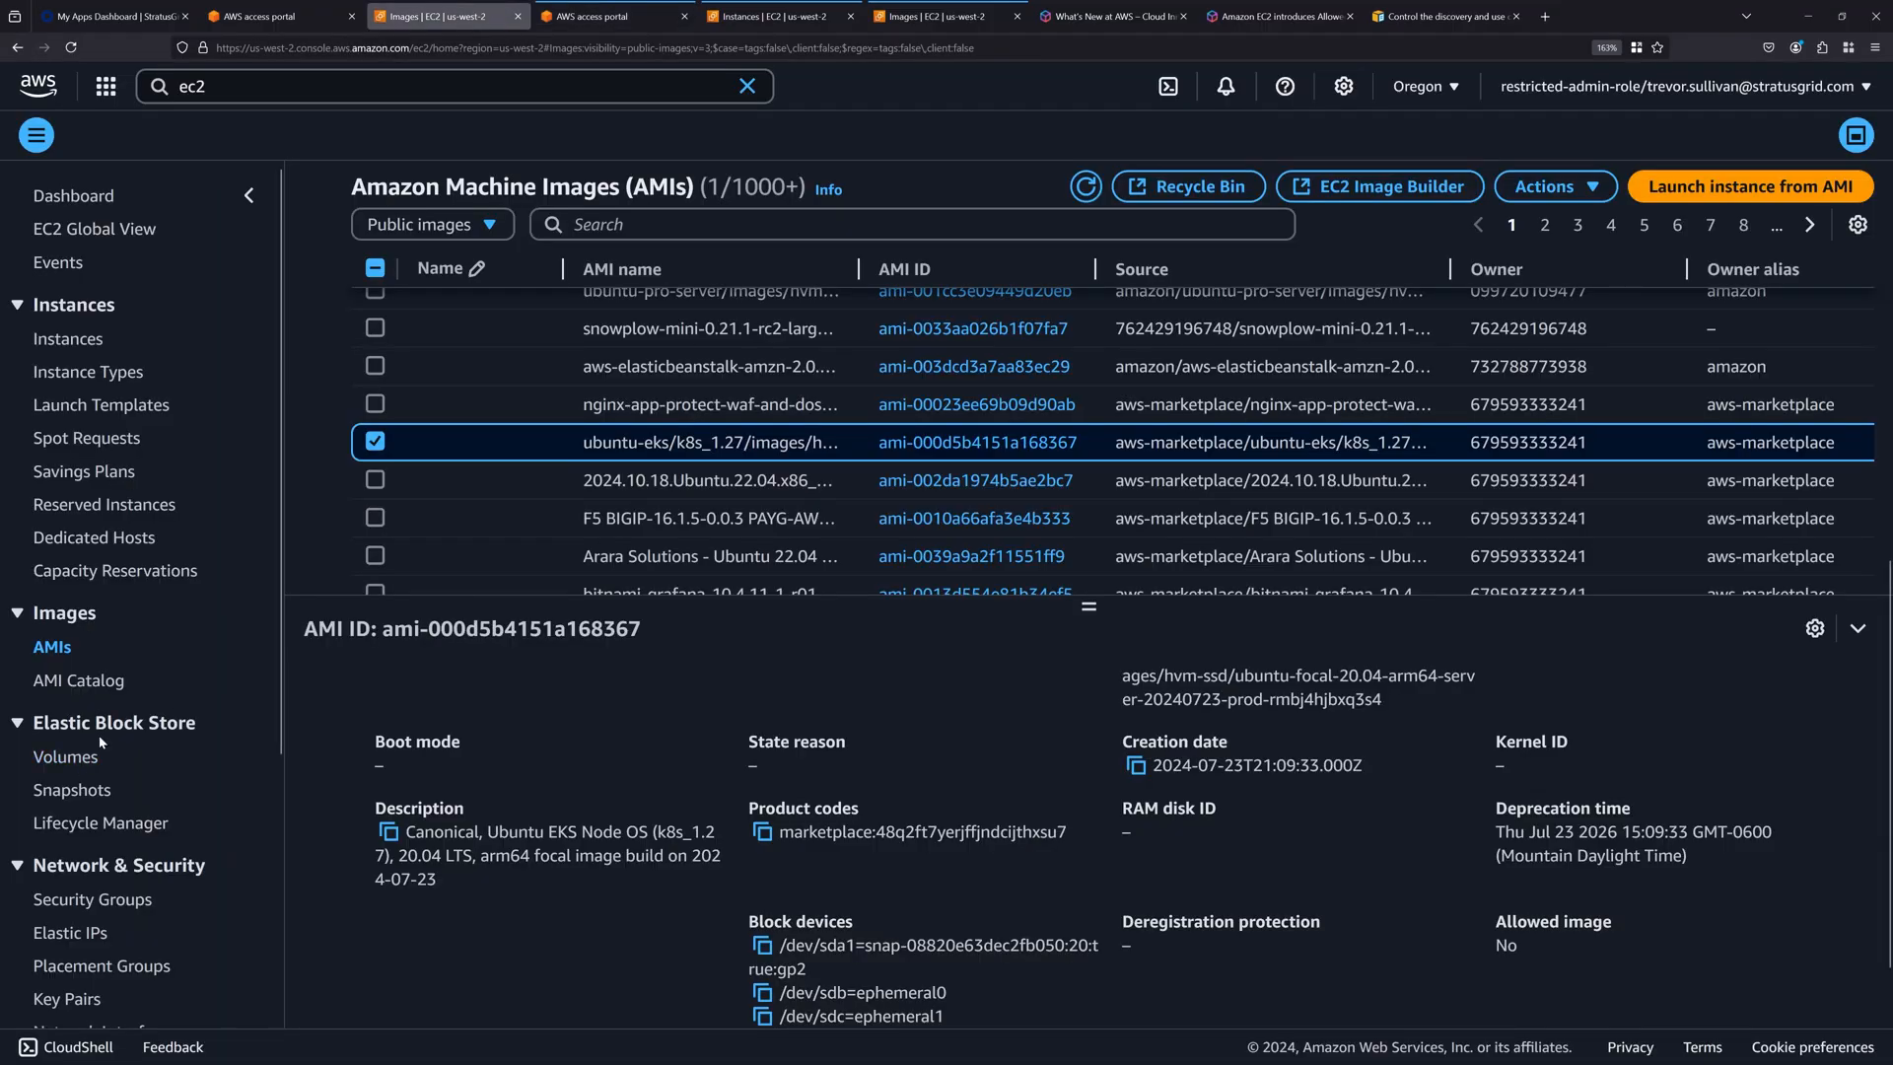
pyautogui.click(456, 225)
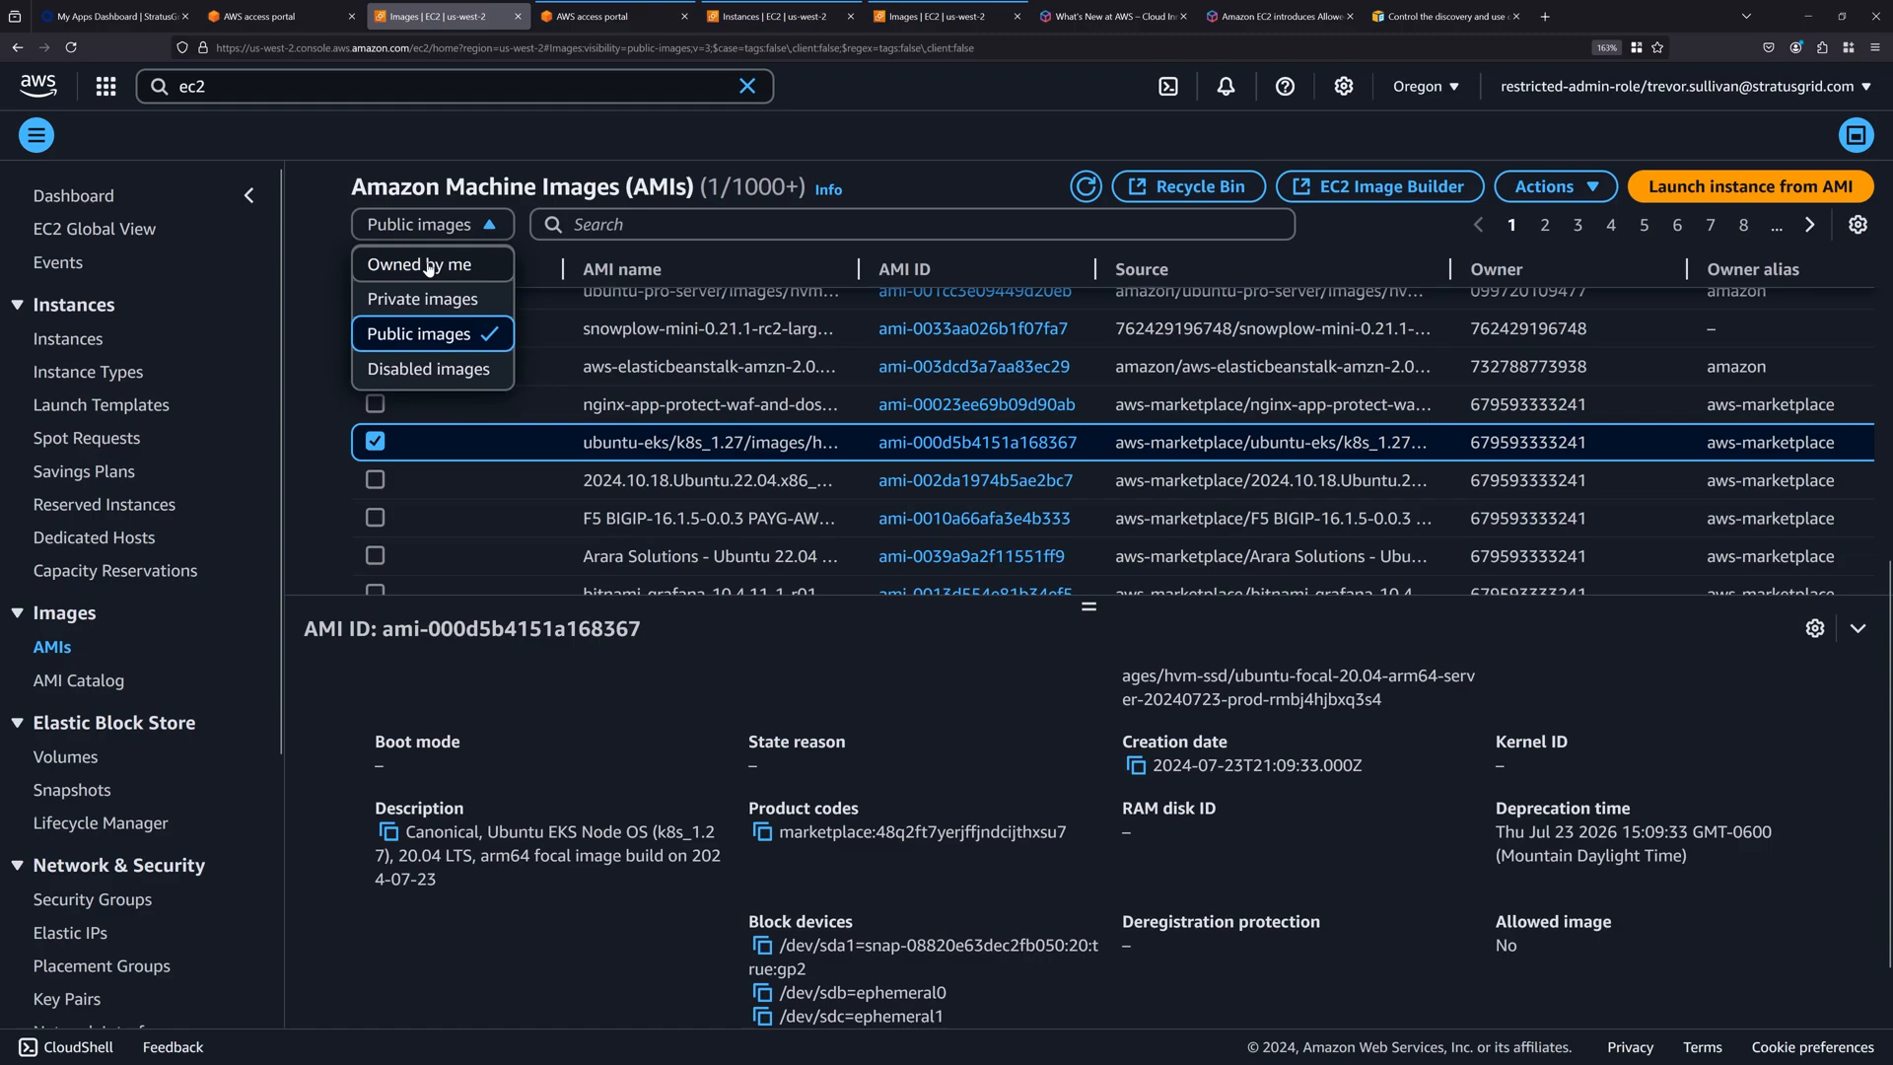
pyautogui.click(424, 301)
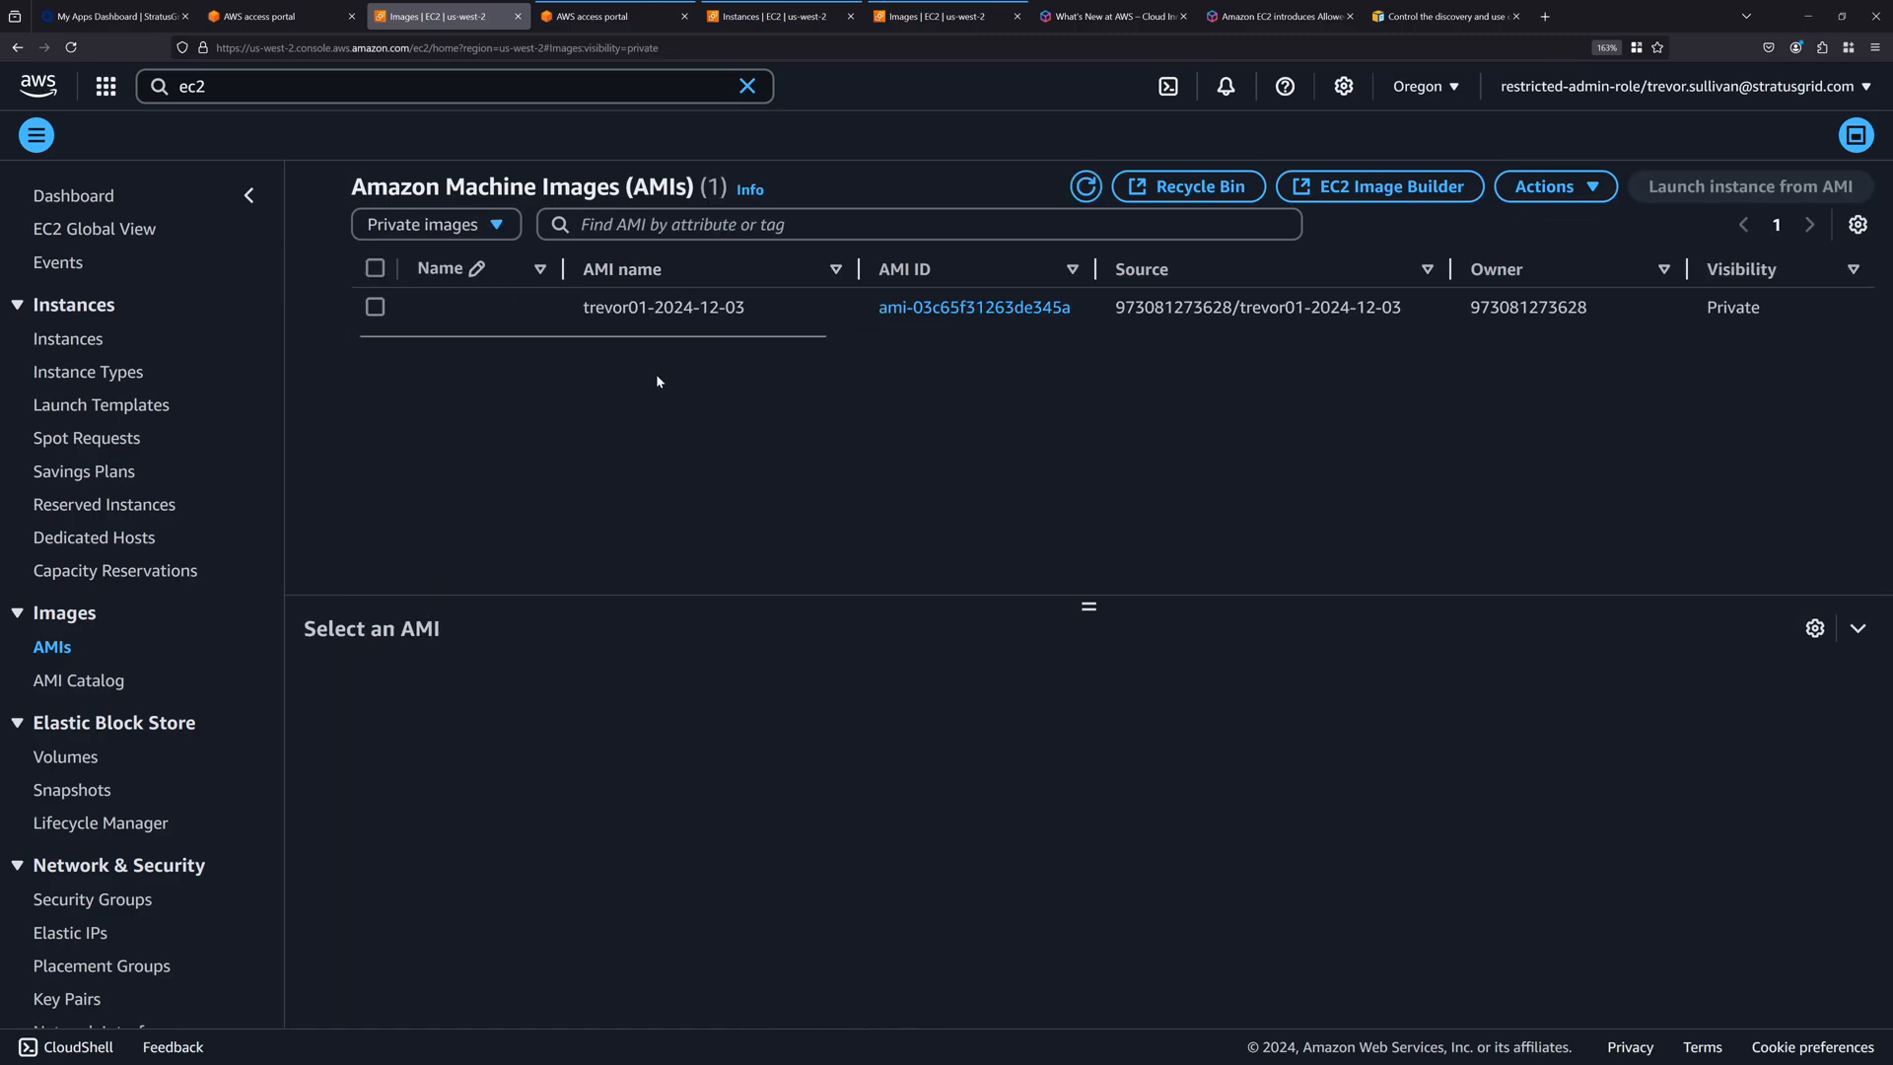
# Select the private image ami-03c65f31263de345a and check its Allowed image value and owner account.
pyautogui.click(701, 309)
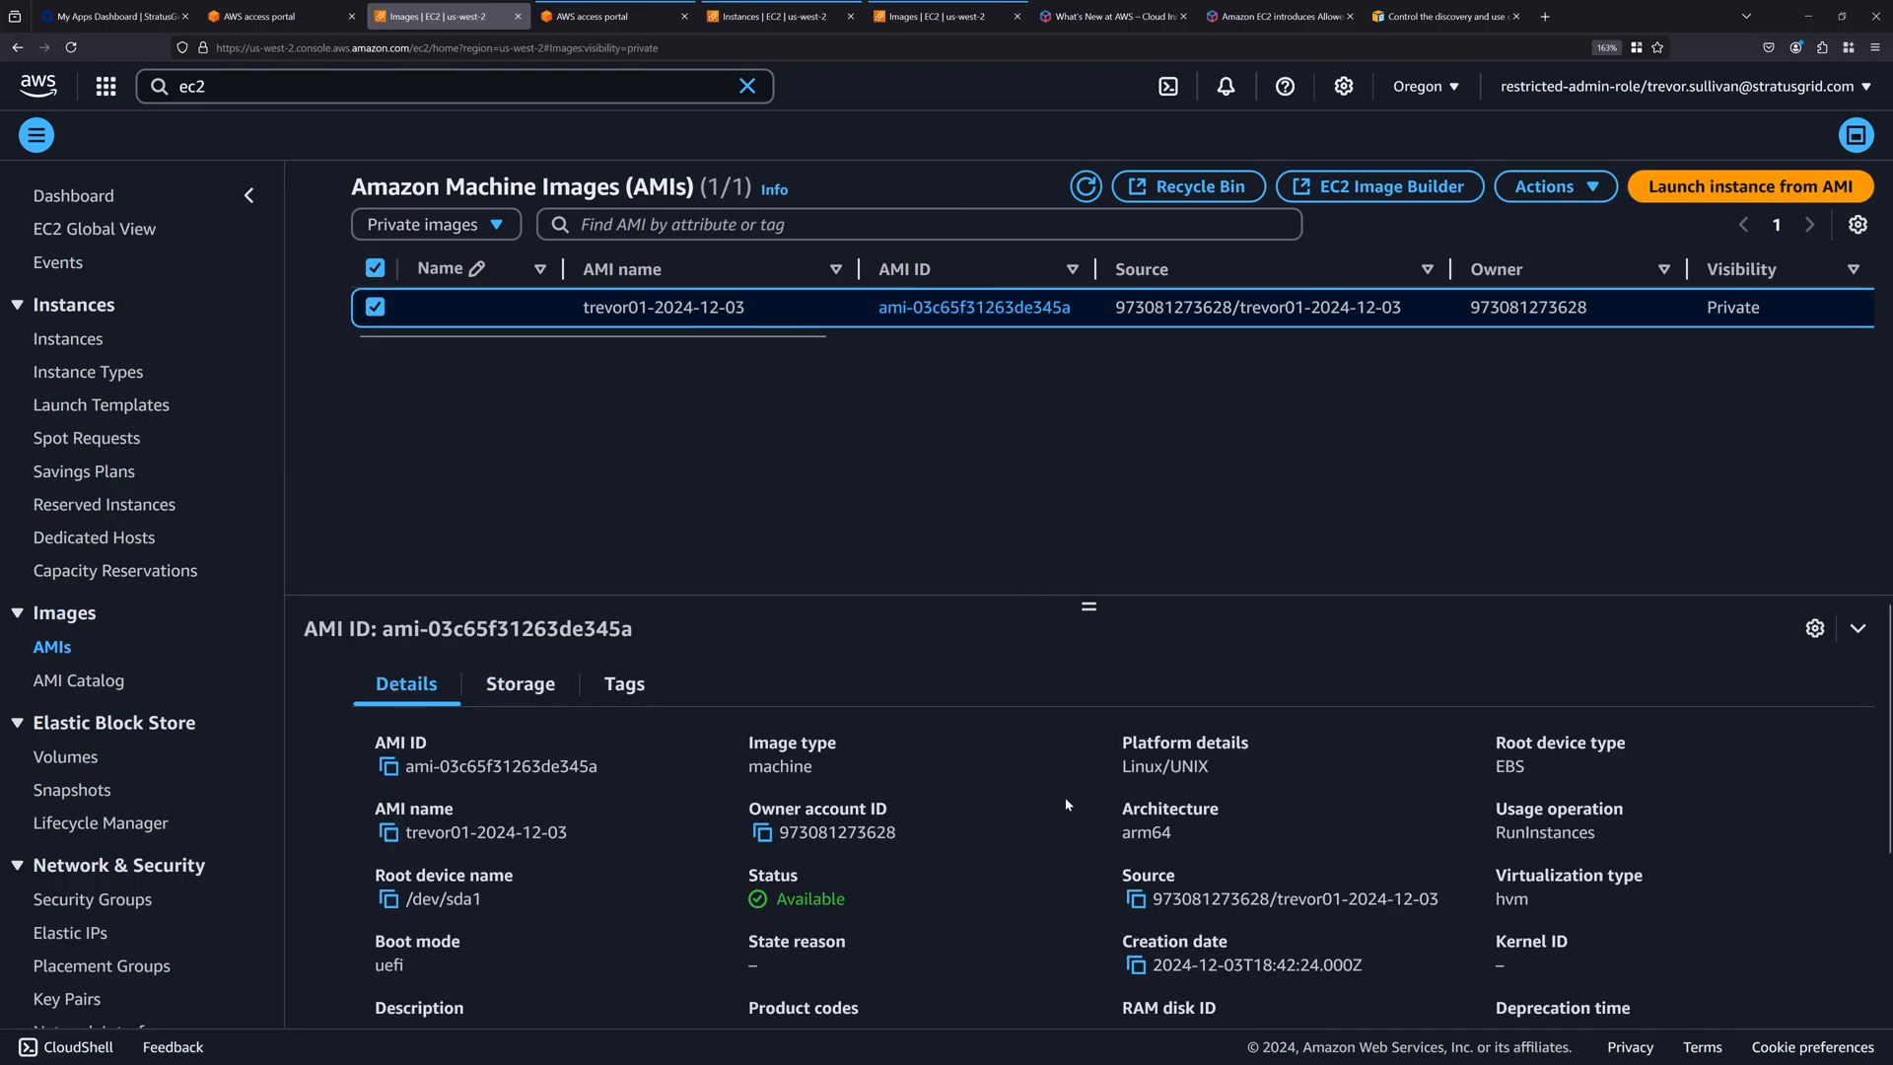
pyautogui.scroll(-3, 1065, 804)
pyautogui.moveTo(1489, 826); pyautogui.dragTo(1510, 871)
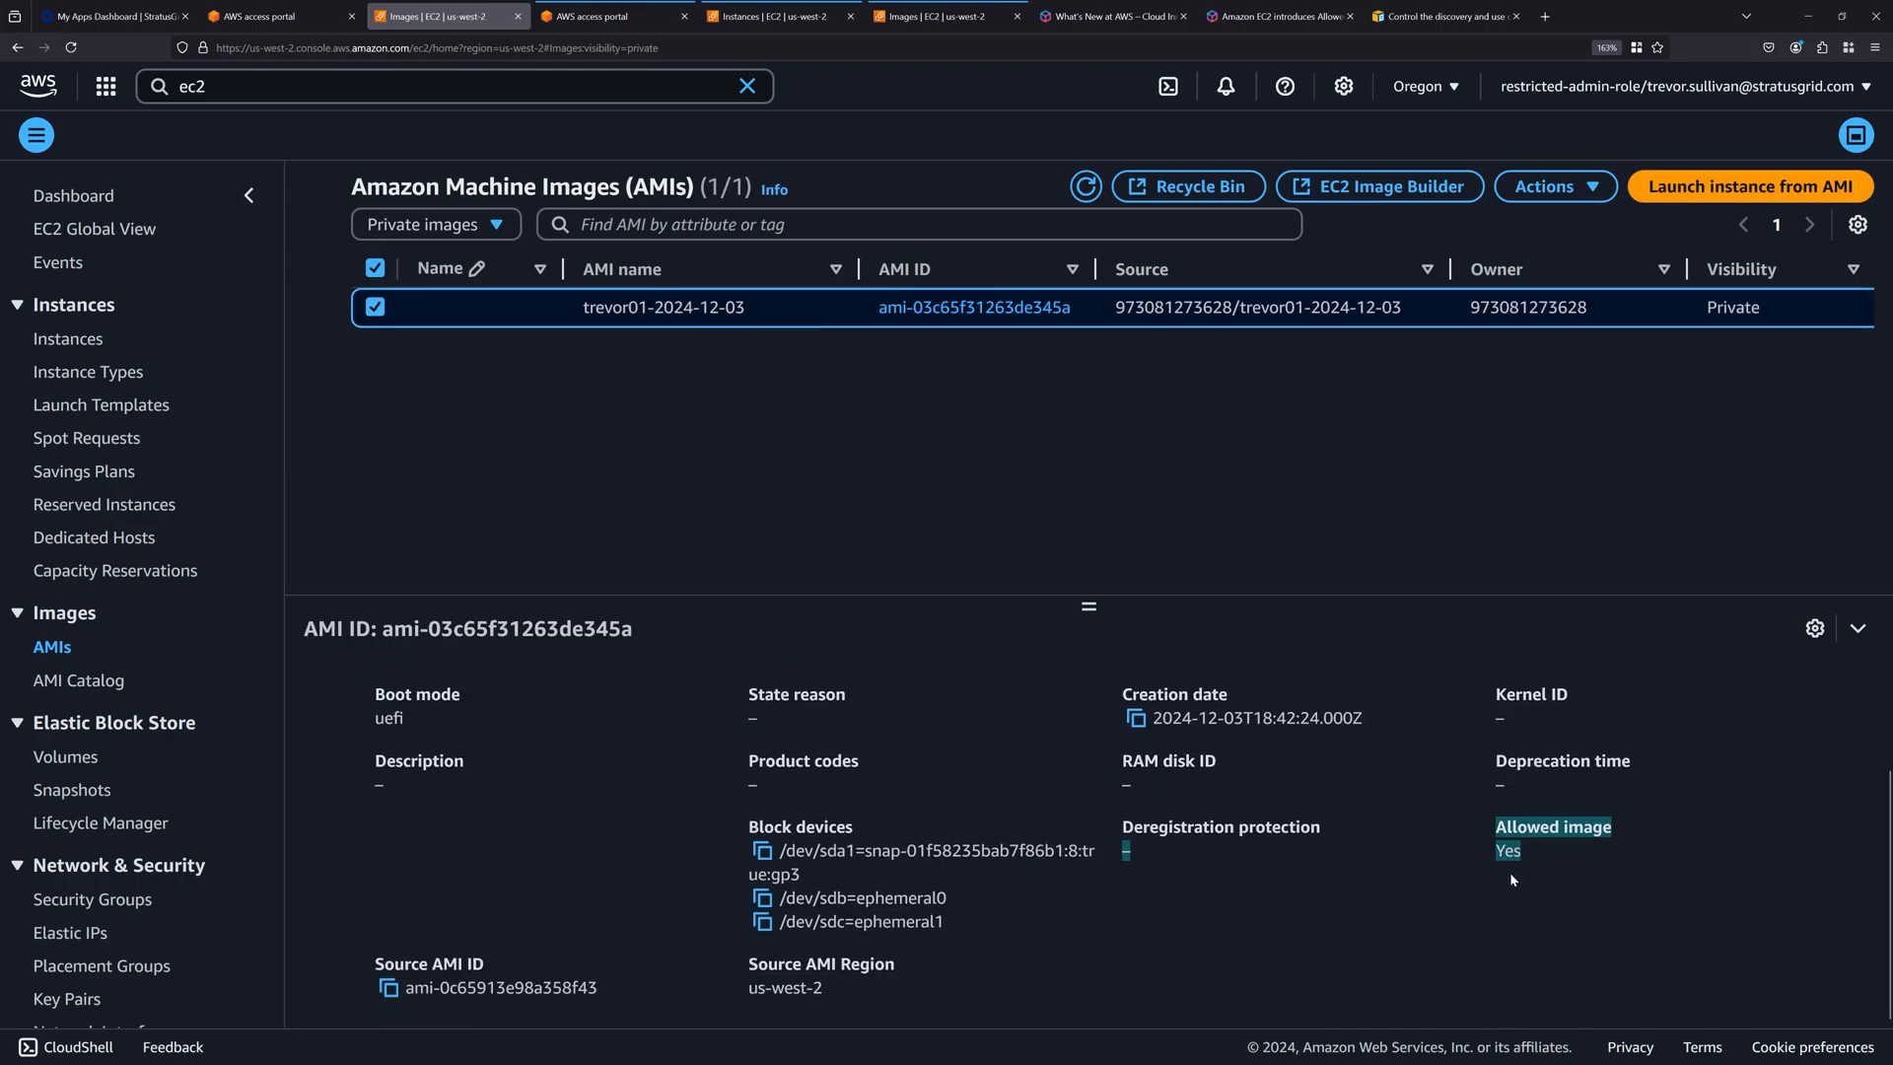
pyautogui.click(1523, 858)
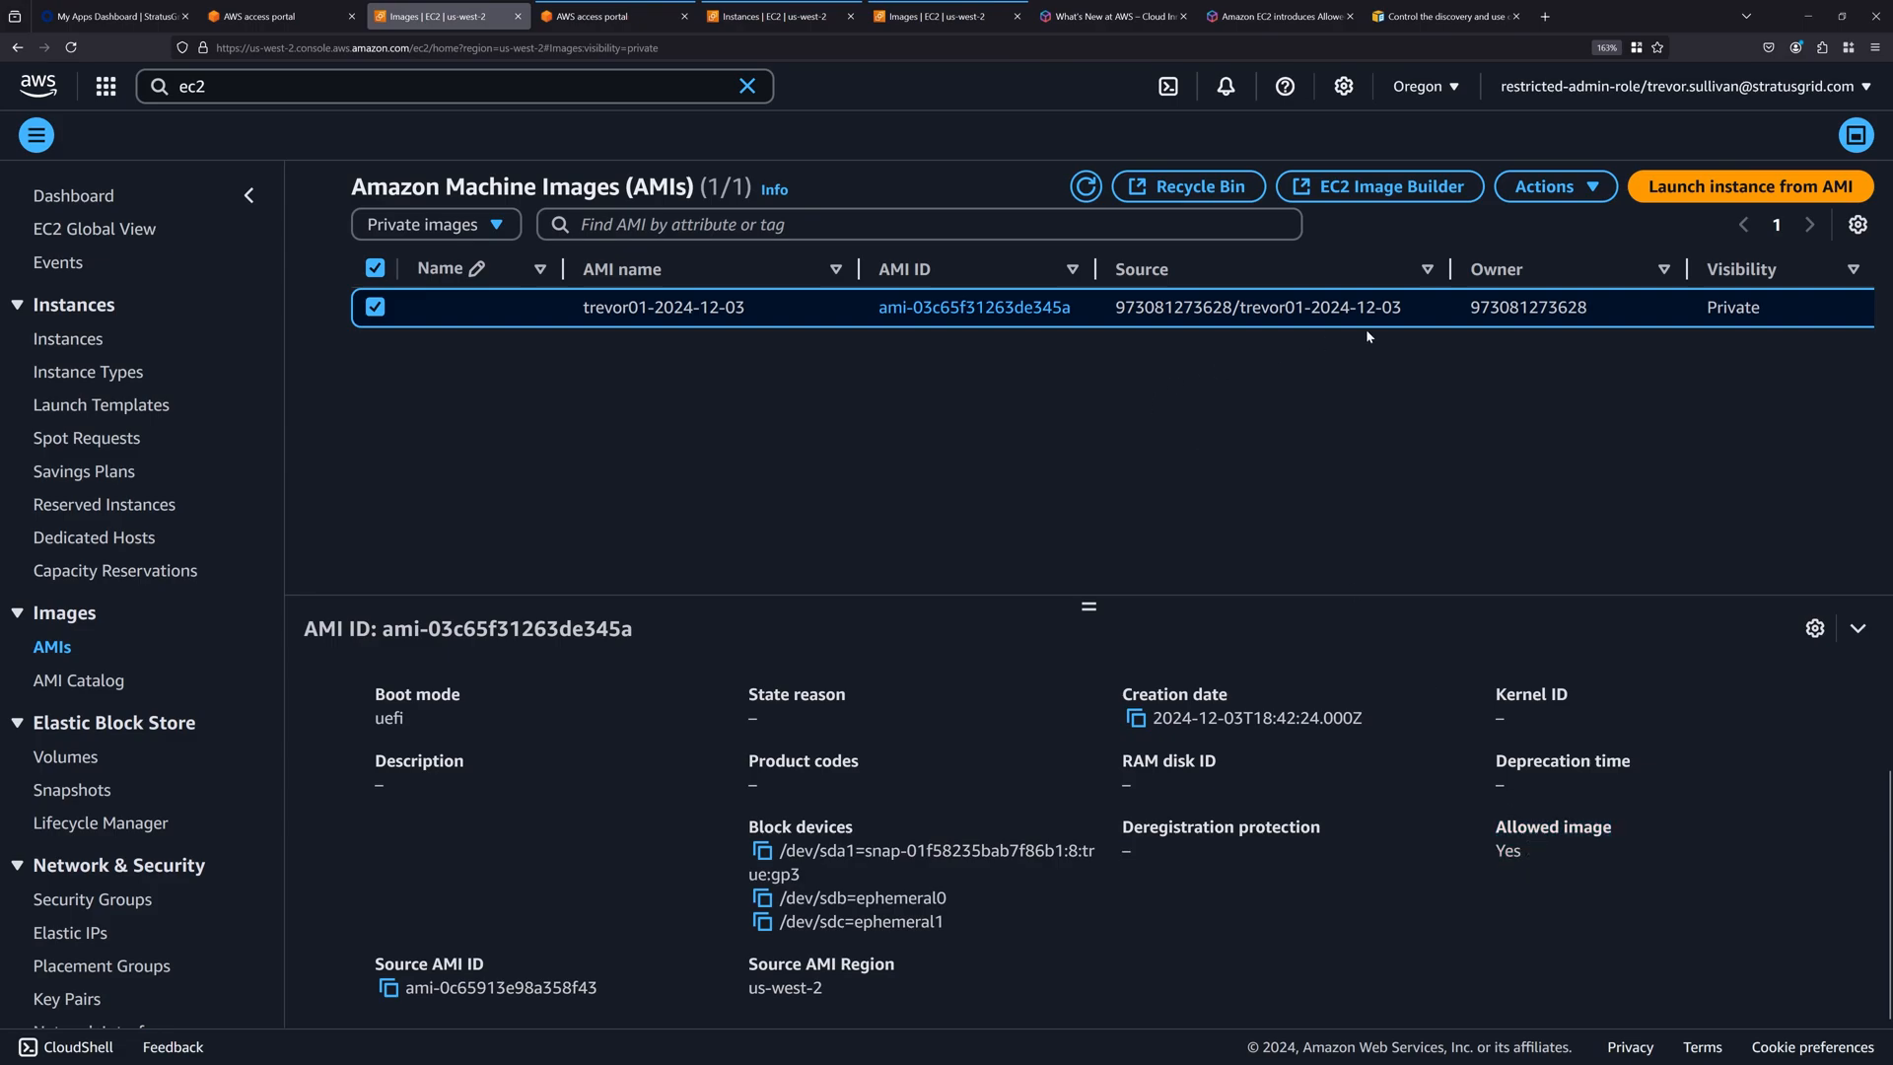
pyautogui.doubleClick(1528, 307)
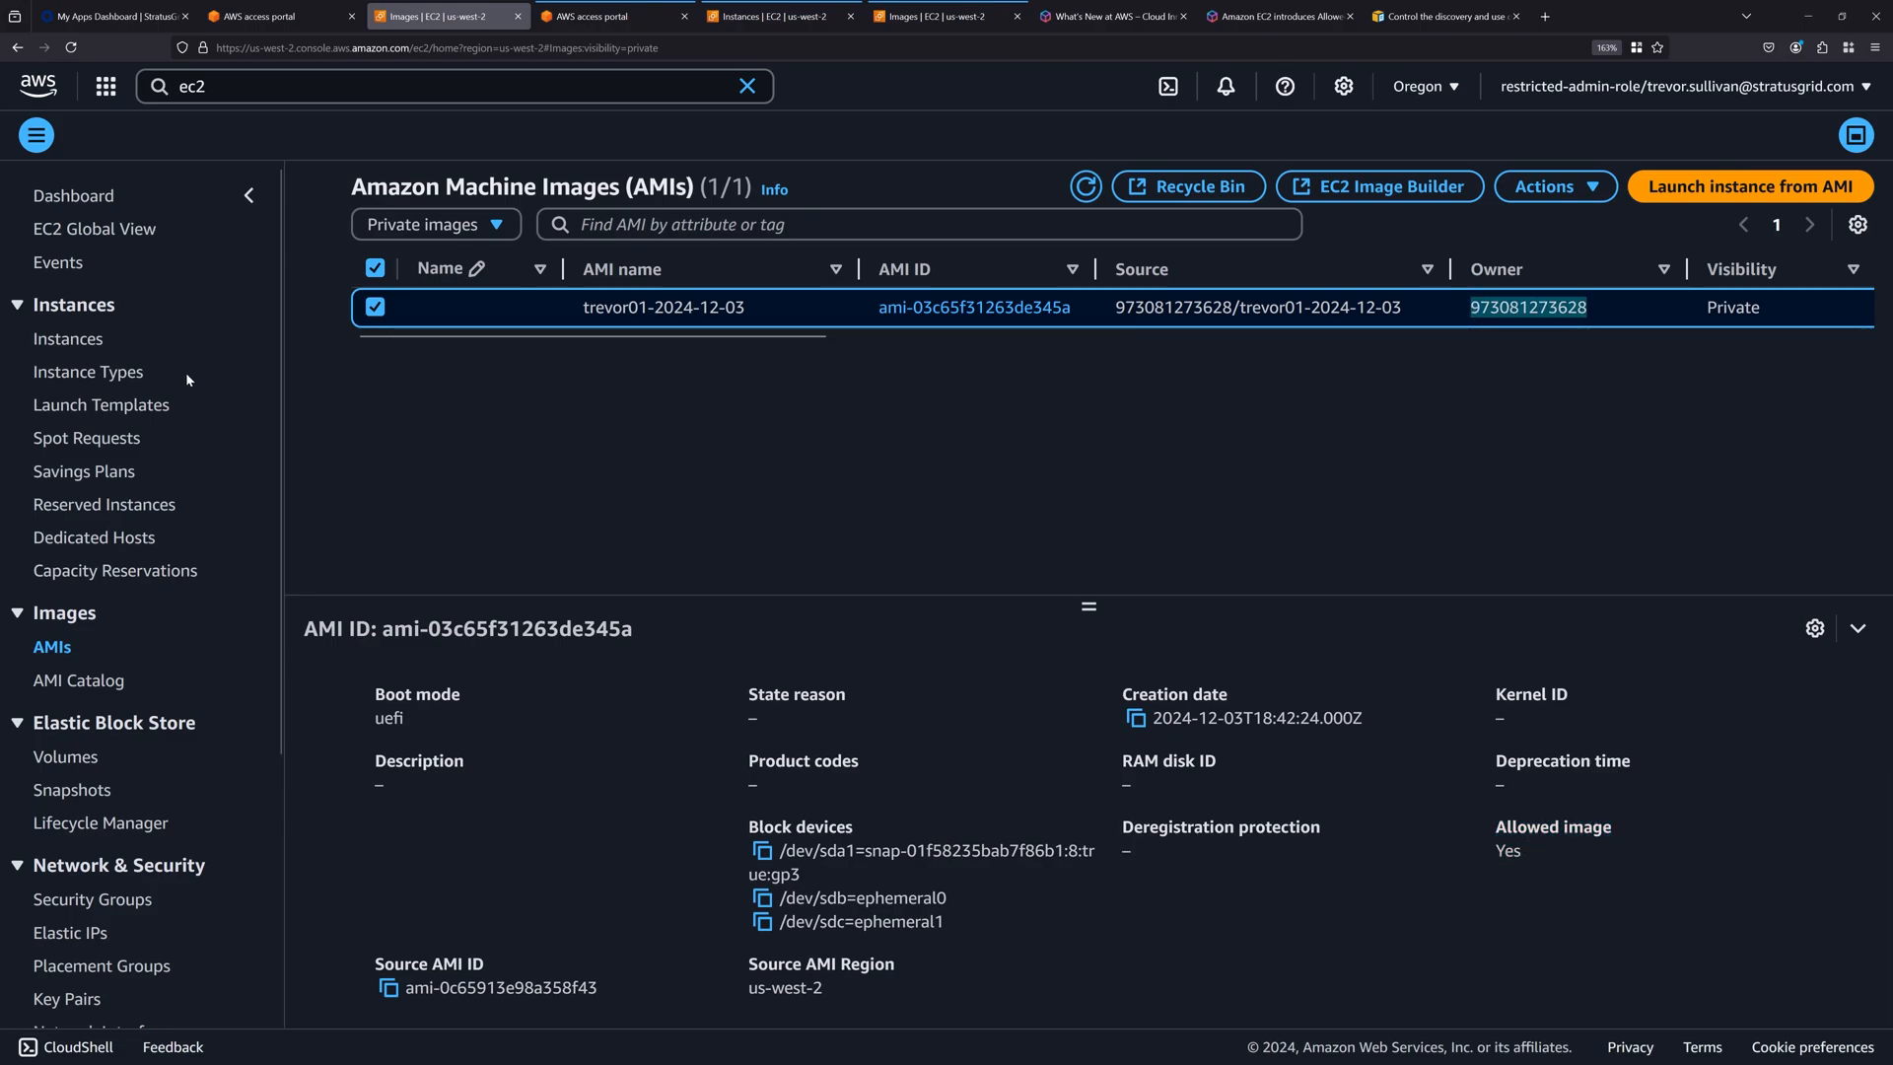
# Open the Allowed AMIs settings from the EC2 dashboard and examine the image provider in the AMI criteria.
pyautogui.click(74, 195)
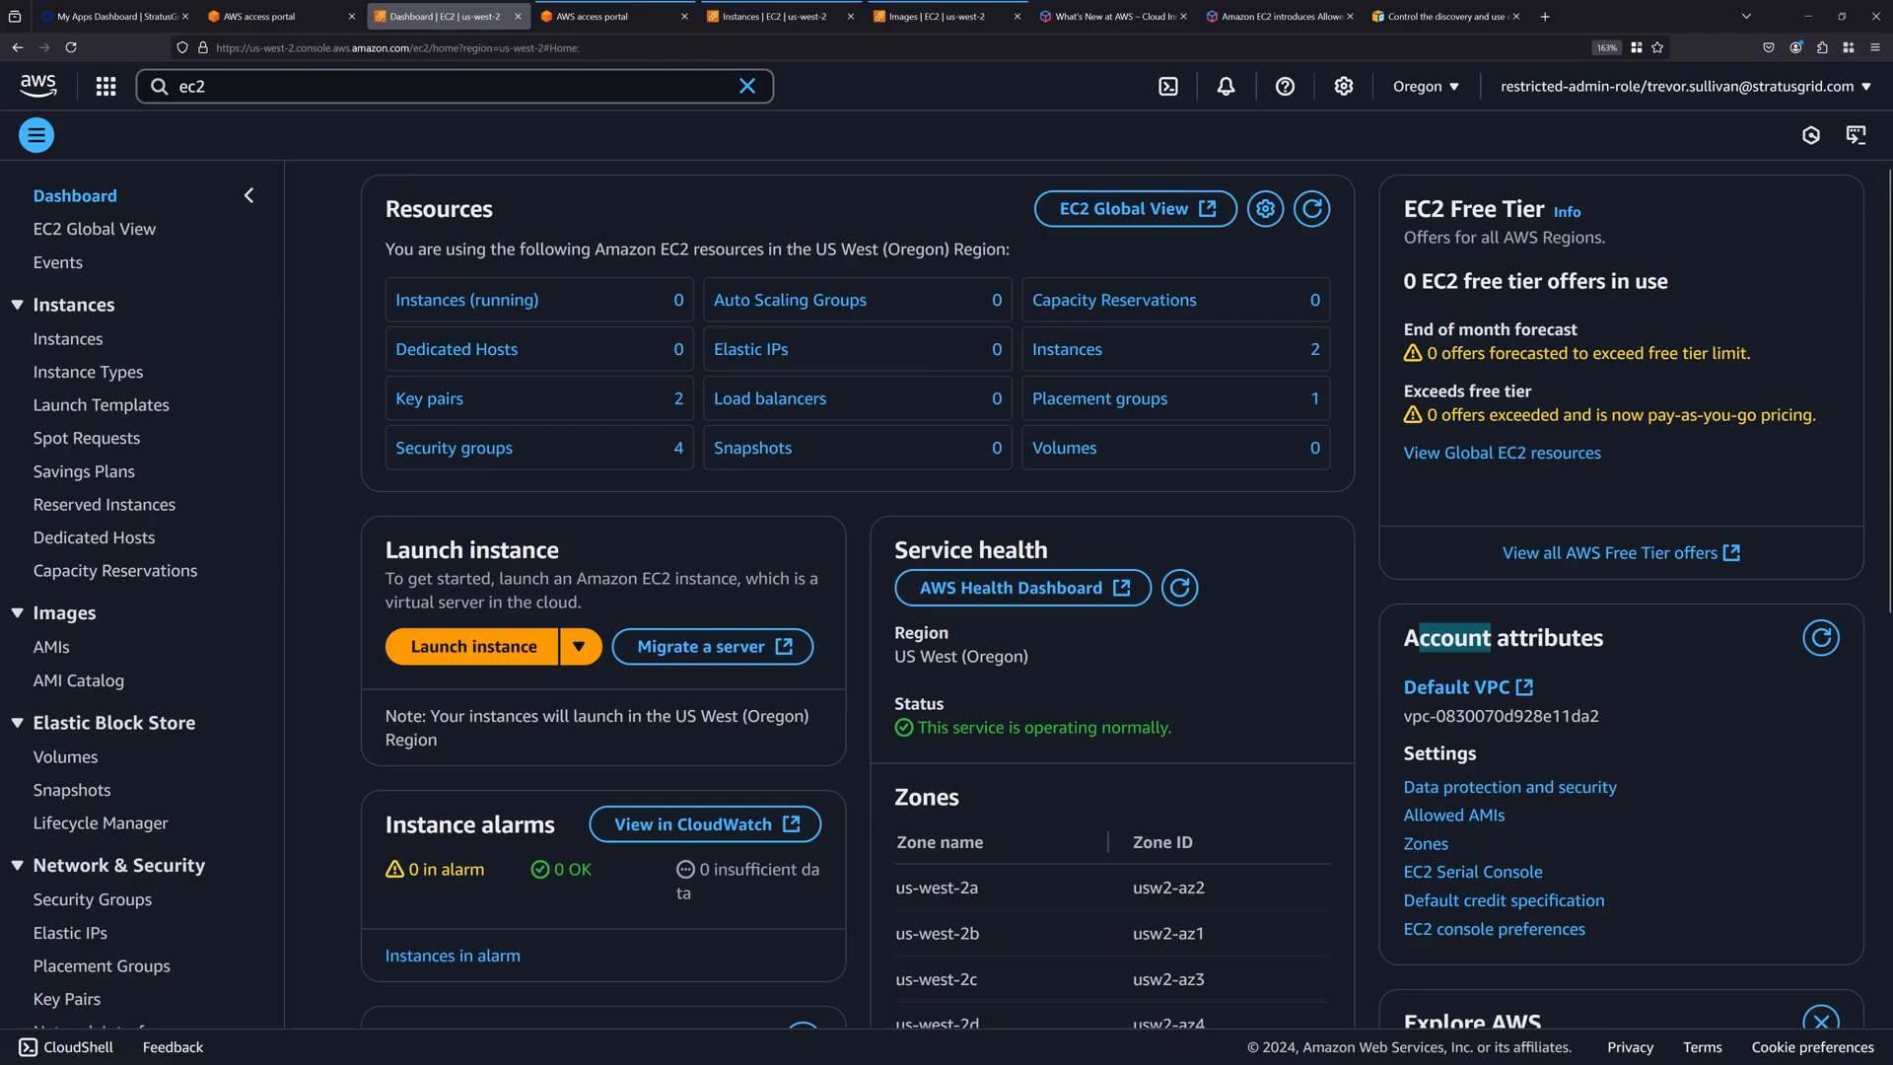
pyautogui.moveTo(1417, 638); pyautogui.dragTo(1604, 638)
pyautogui.click(1469, 815)
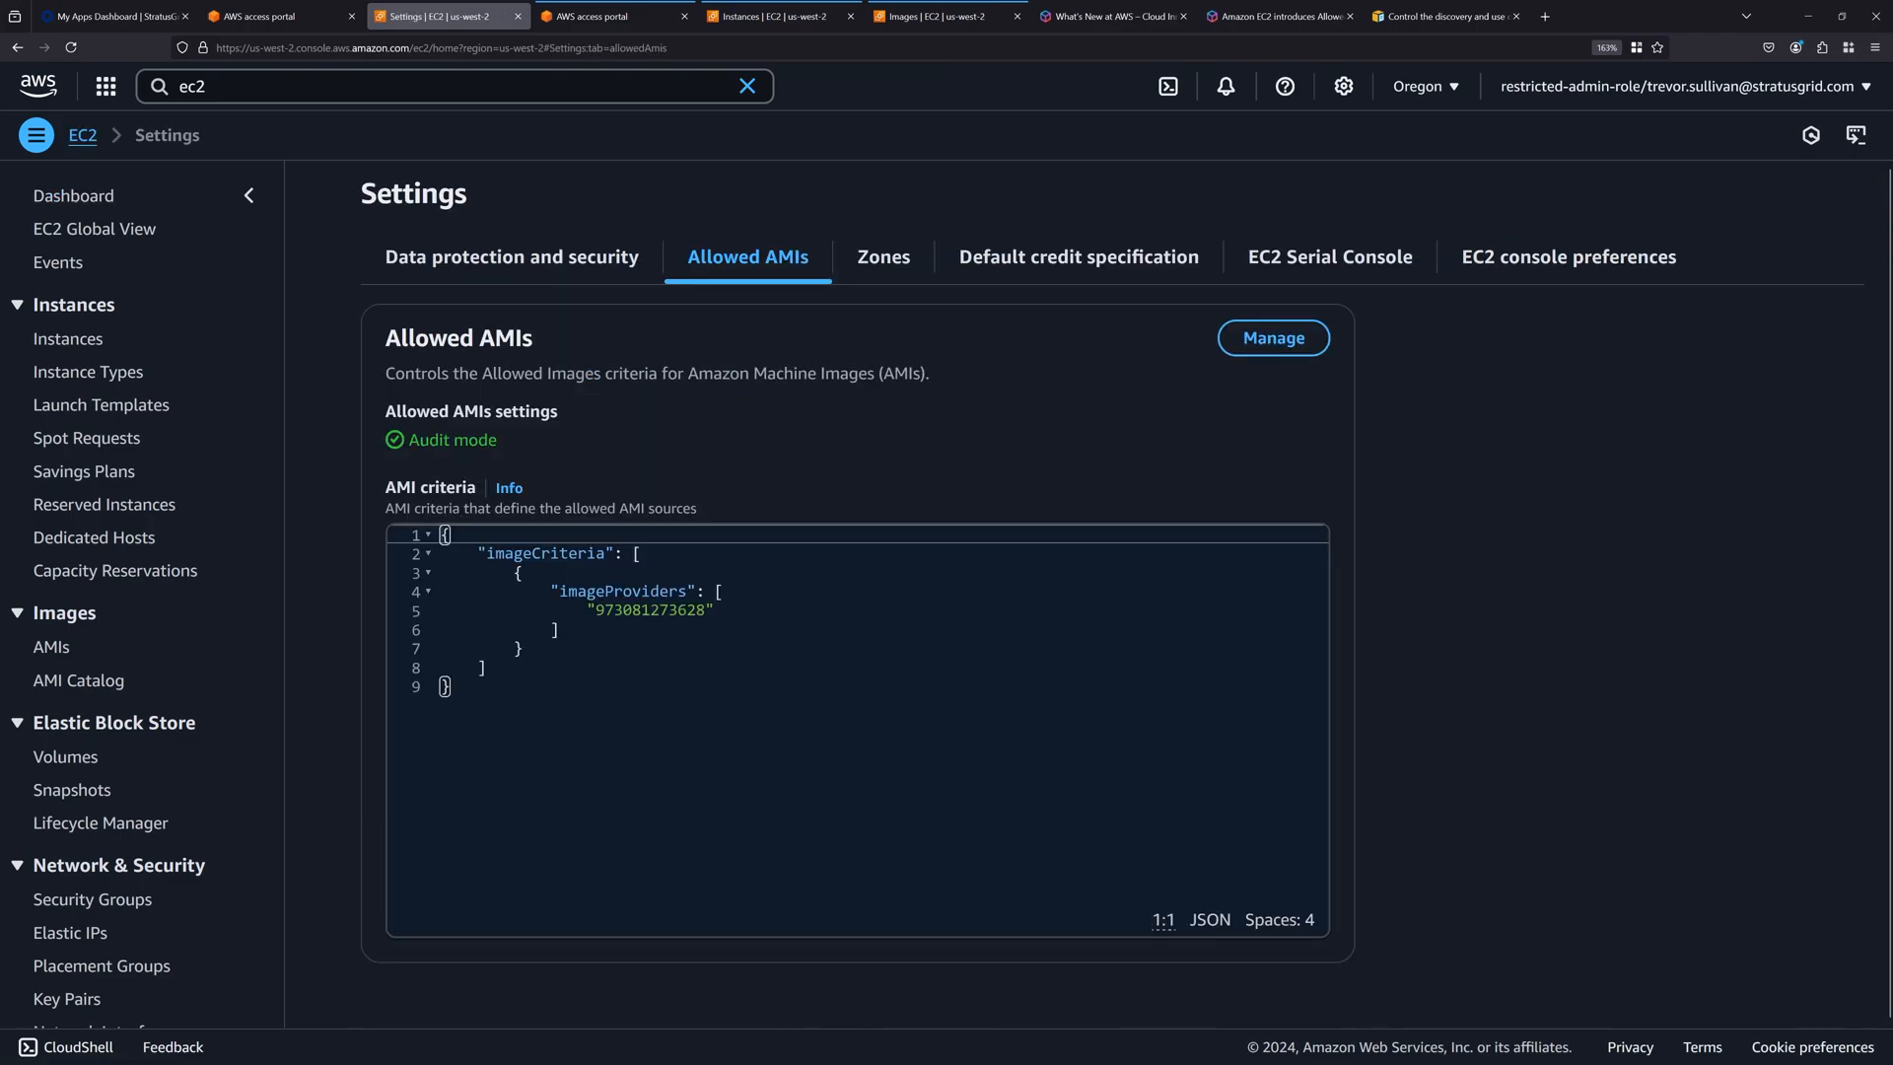
pyautogui.moveTo(553, 708); pyautogui.dragTo(369, 505)
pyautogui.doubleClick(637, 612)
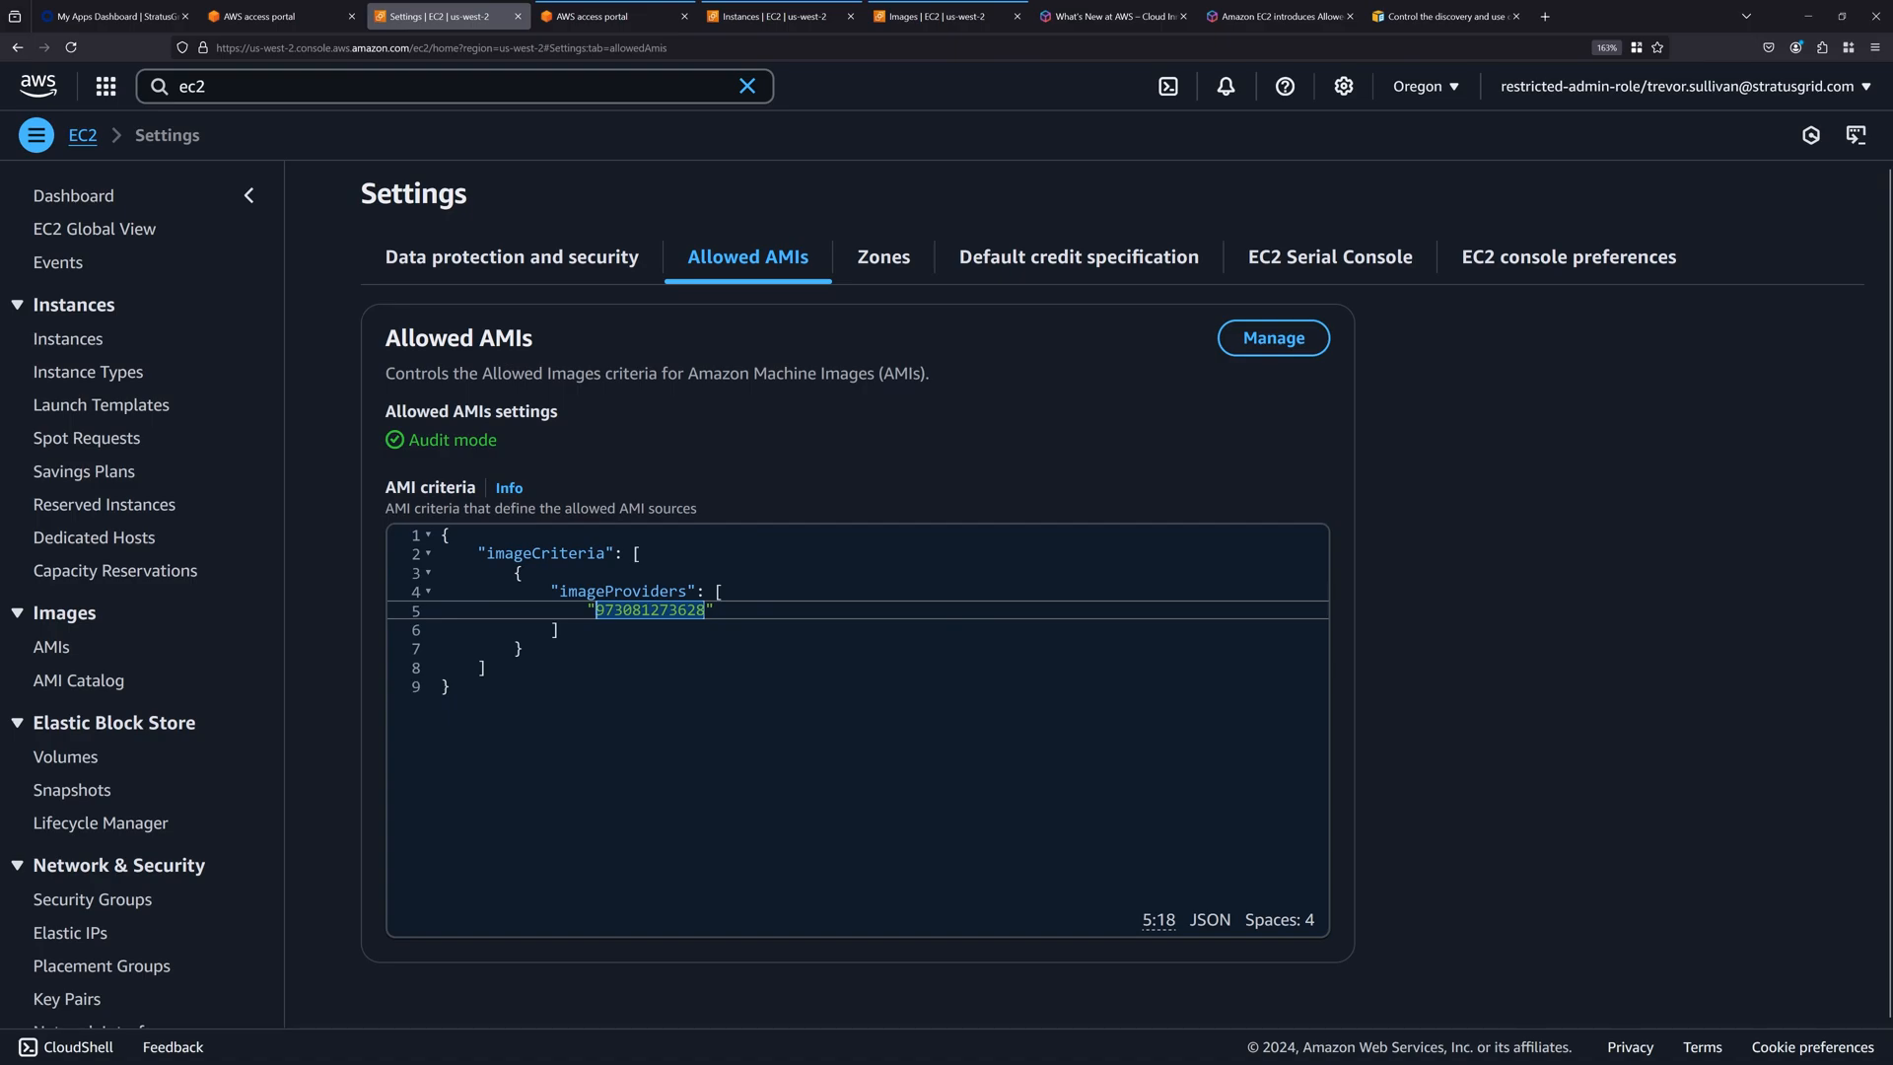
pyautogui.moveTo(552, 708); pyautogui.dragTo(373, 518)
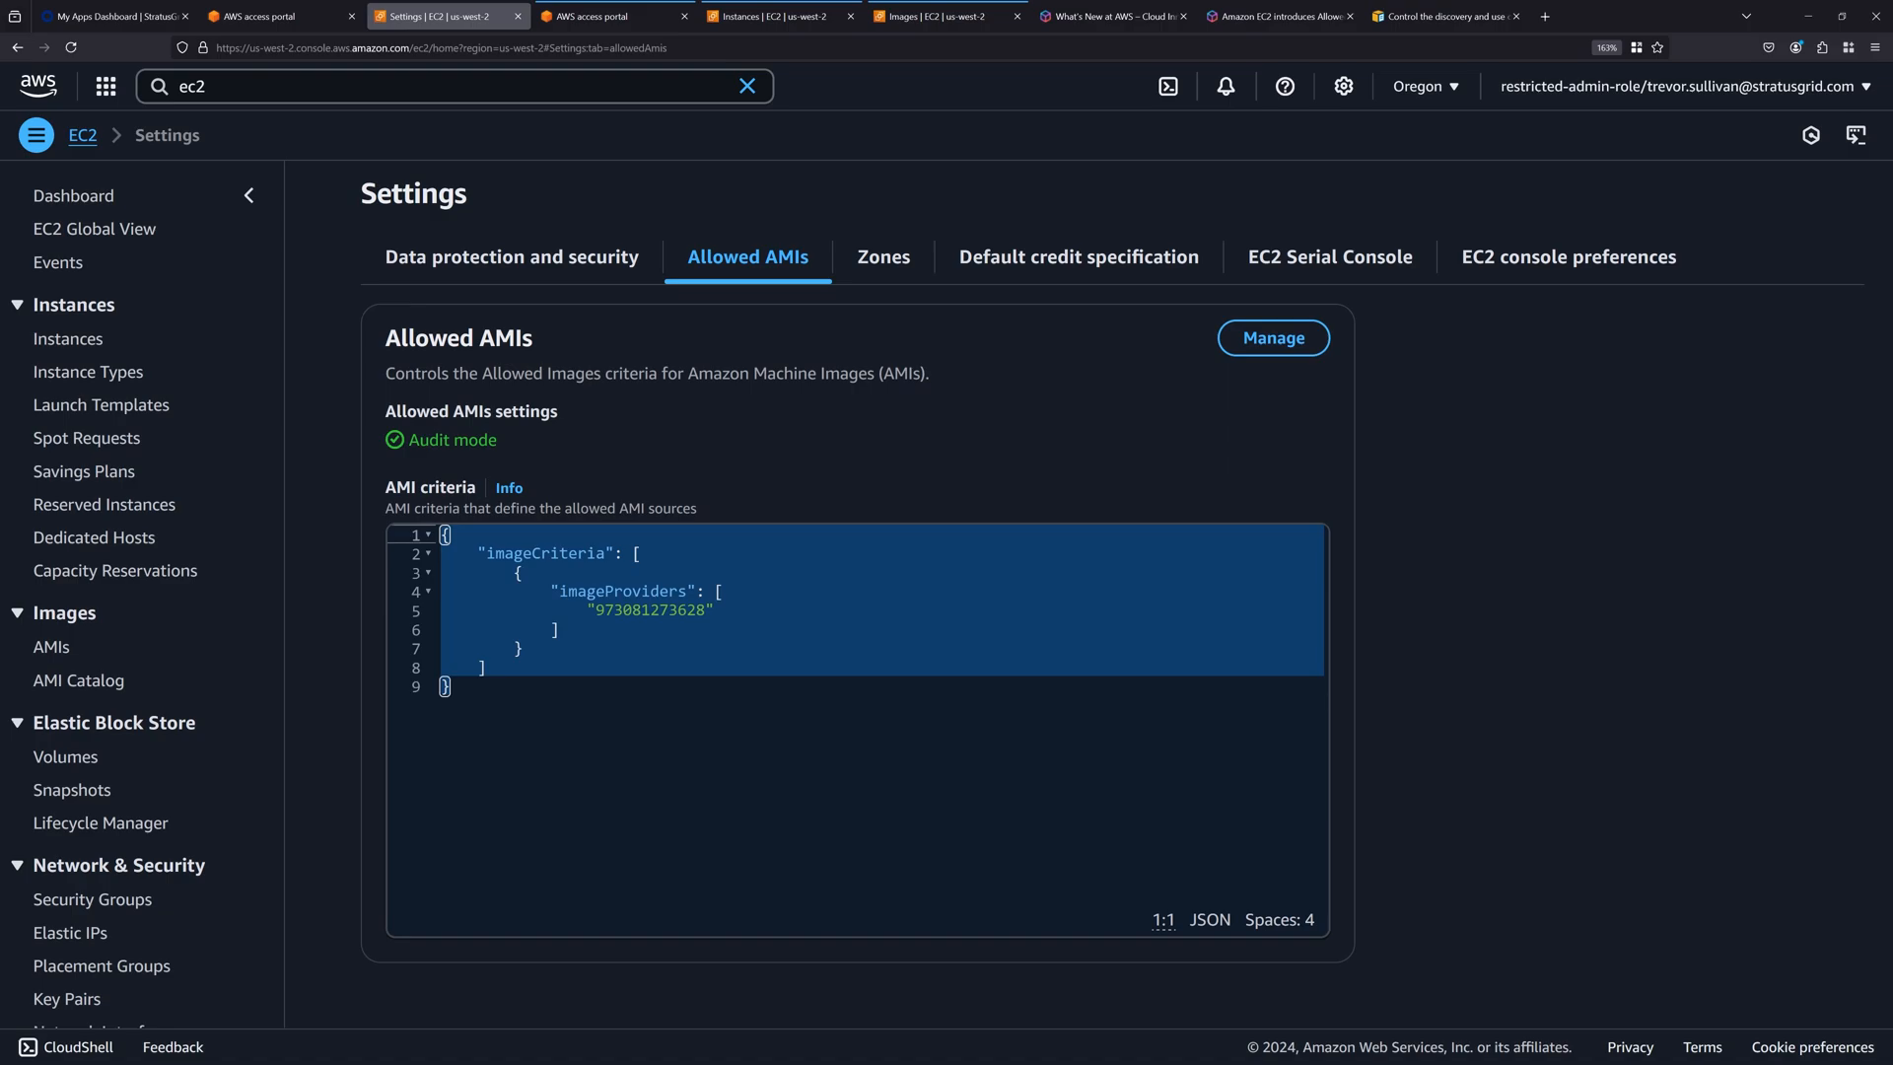
# View the instance launch form without launching anything and return to the Allowed AMIs settings.
pyautogui.click(74, 339)
pyautogui.click(1698, 189)
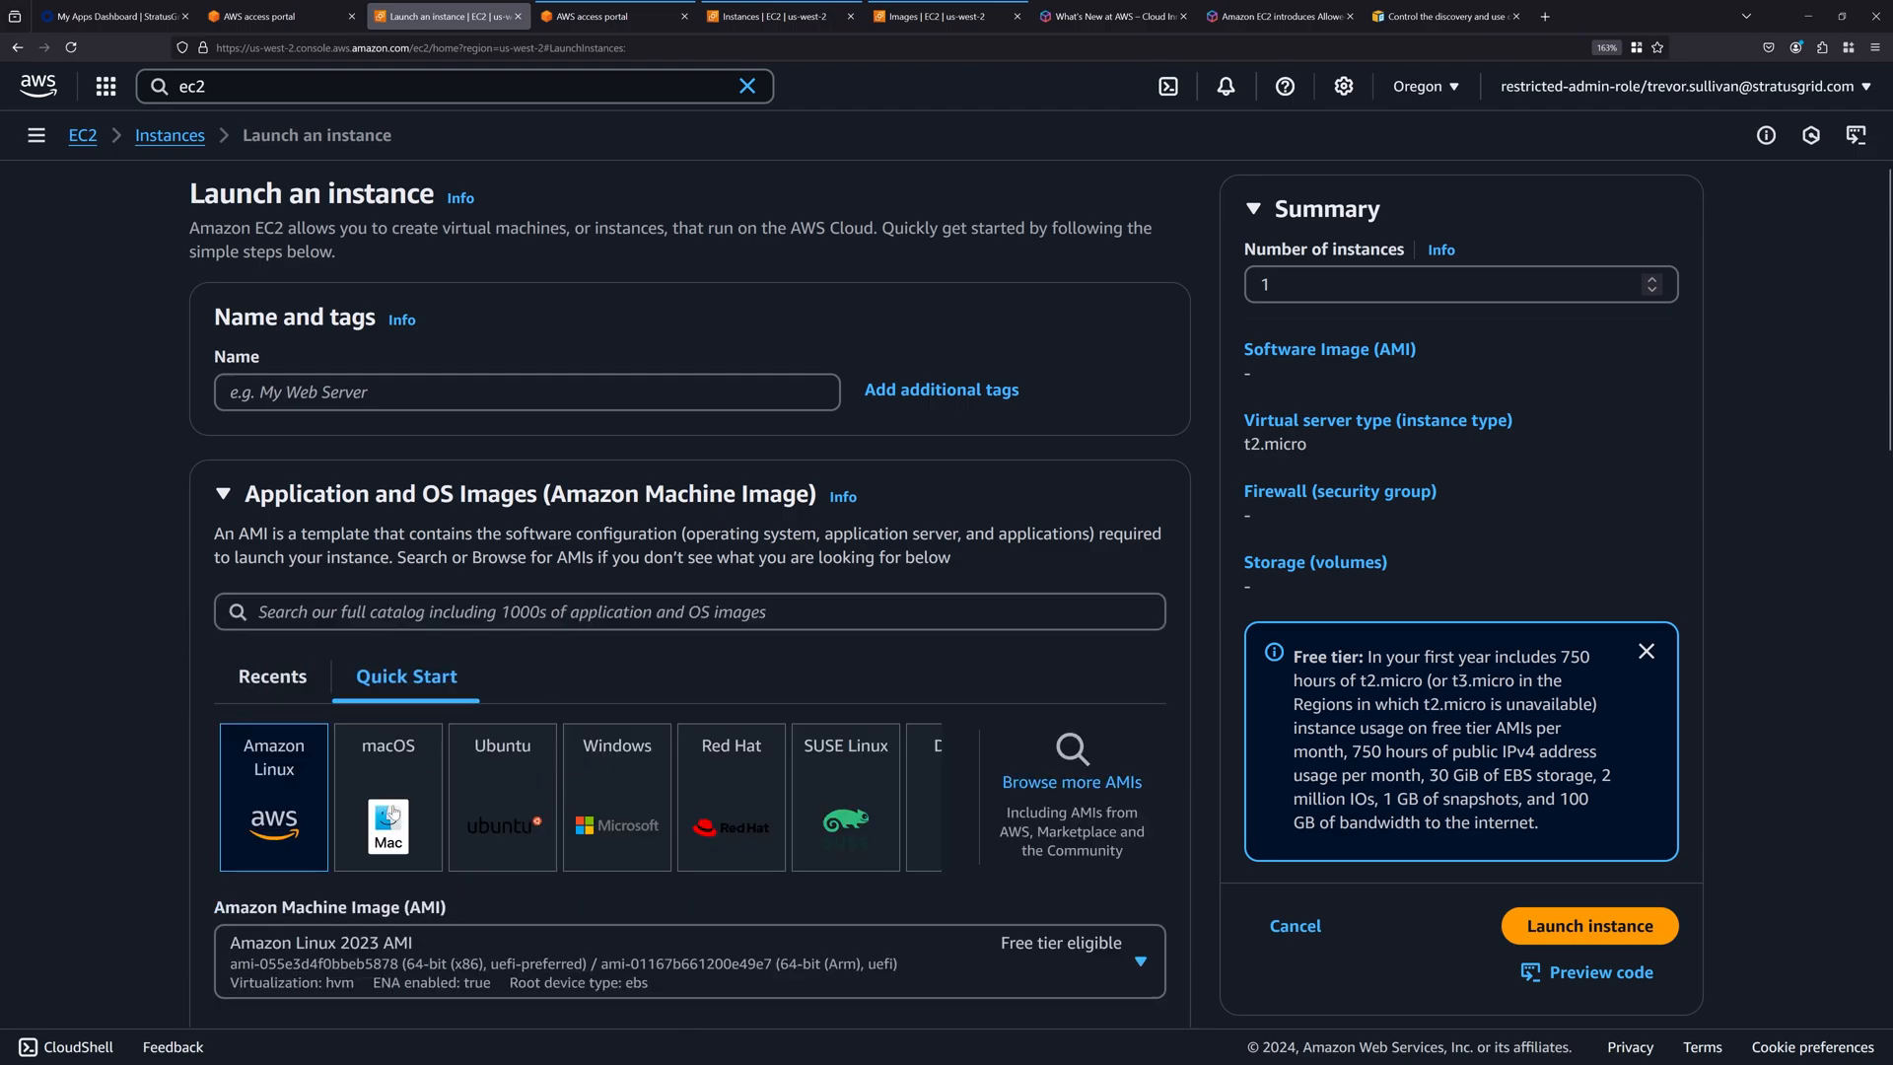
pyautogui.click(40, 140)
pyautogui.click(89, 196)
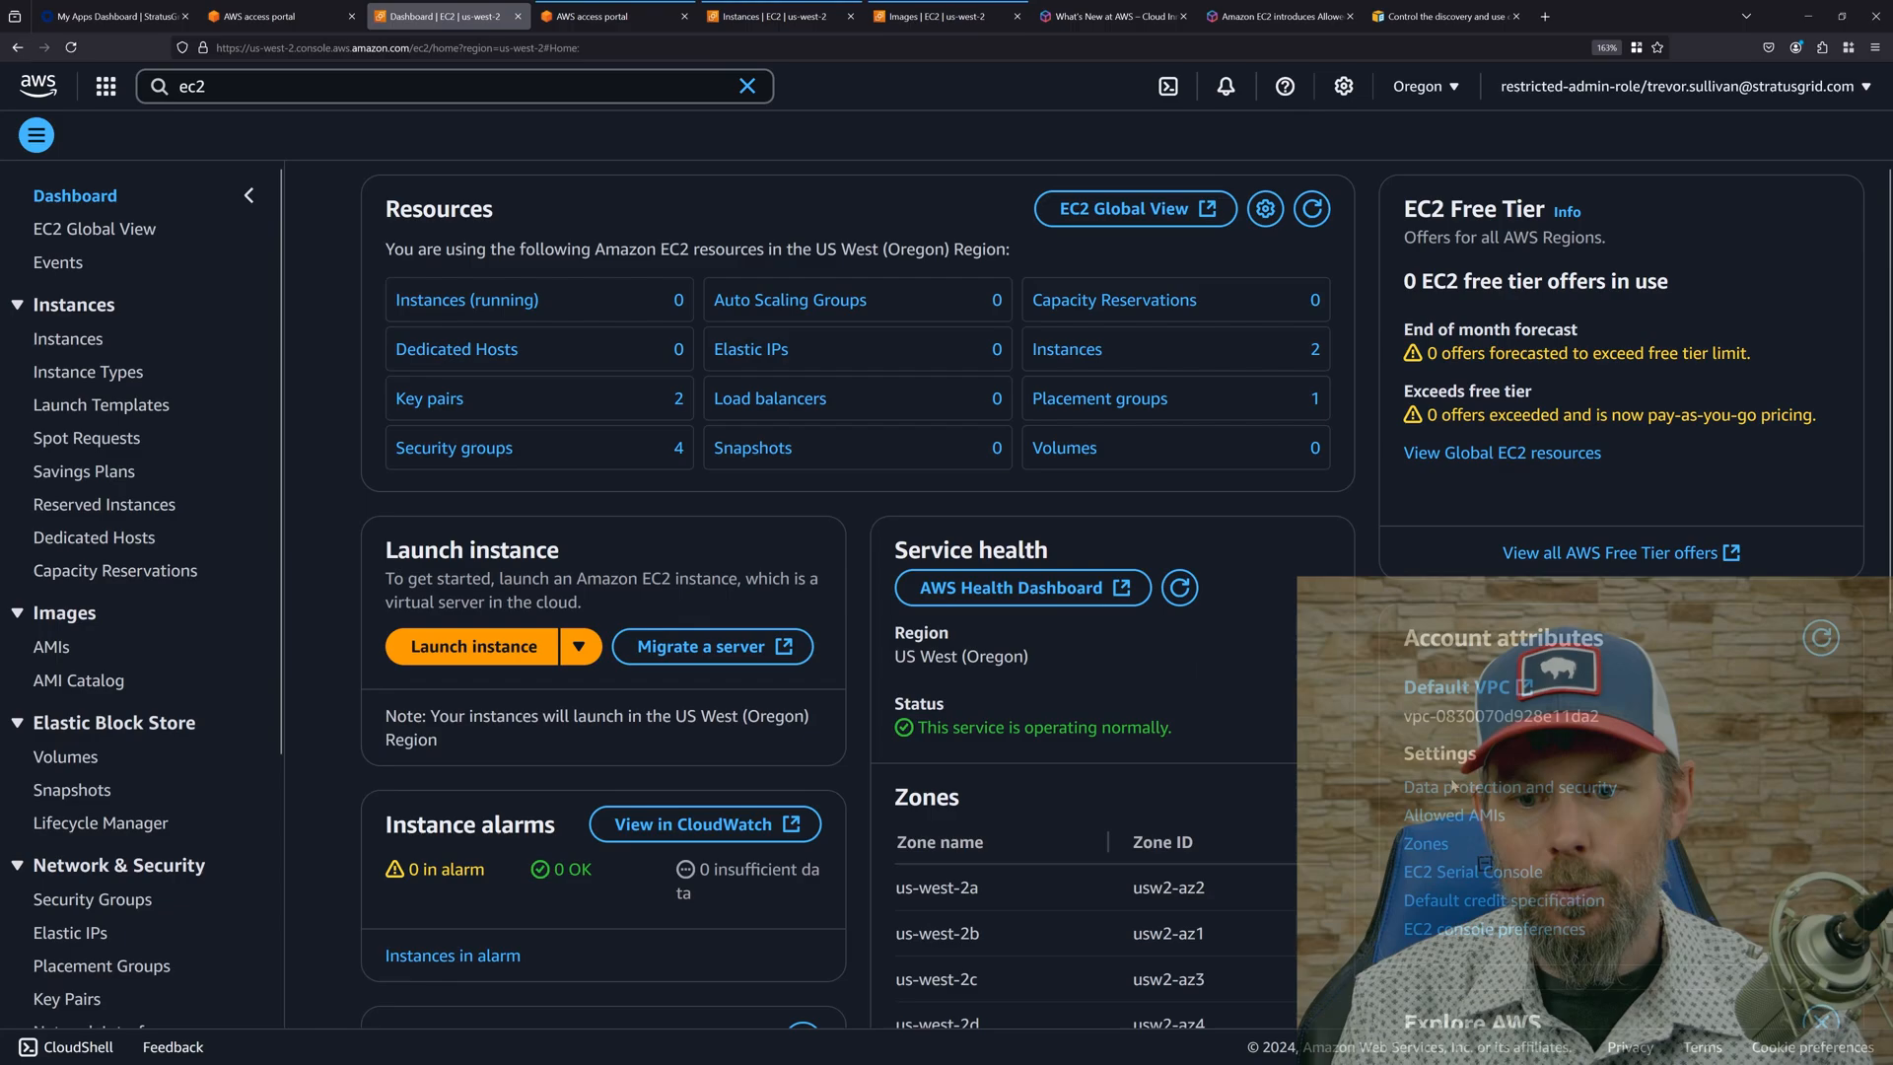
pyautogui.click(1435, 821)
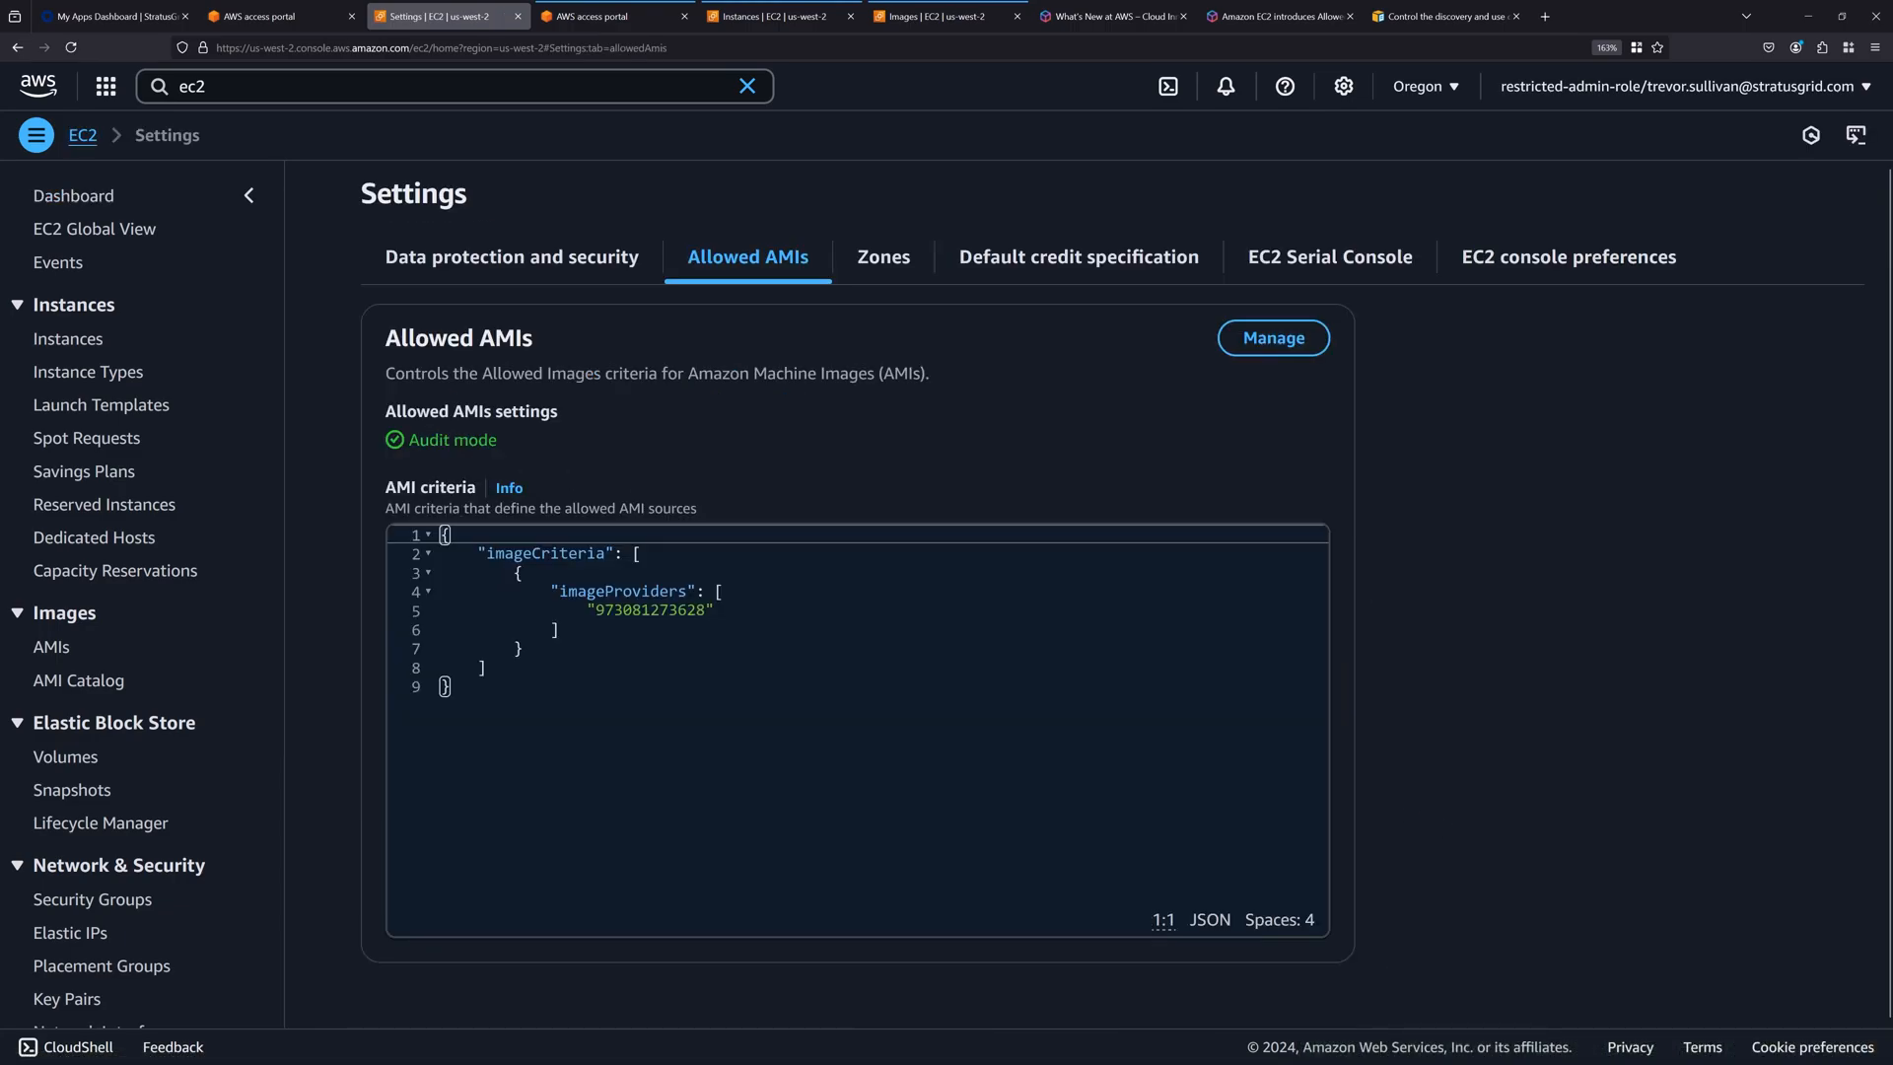
# Switch the Allowed AMIs setting from audit mode to Enabled, keeping the AMI criteria, and save the update.
pyautogui.click(1273, 338)
pyautogui.click(446, 446)
pyautogui.click(434, 516)
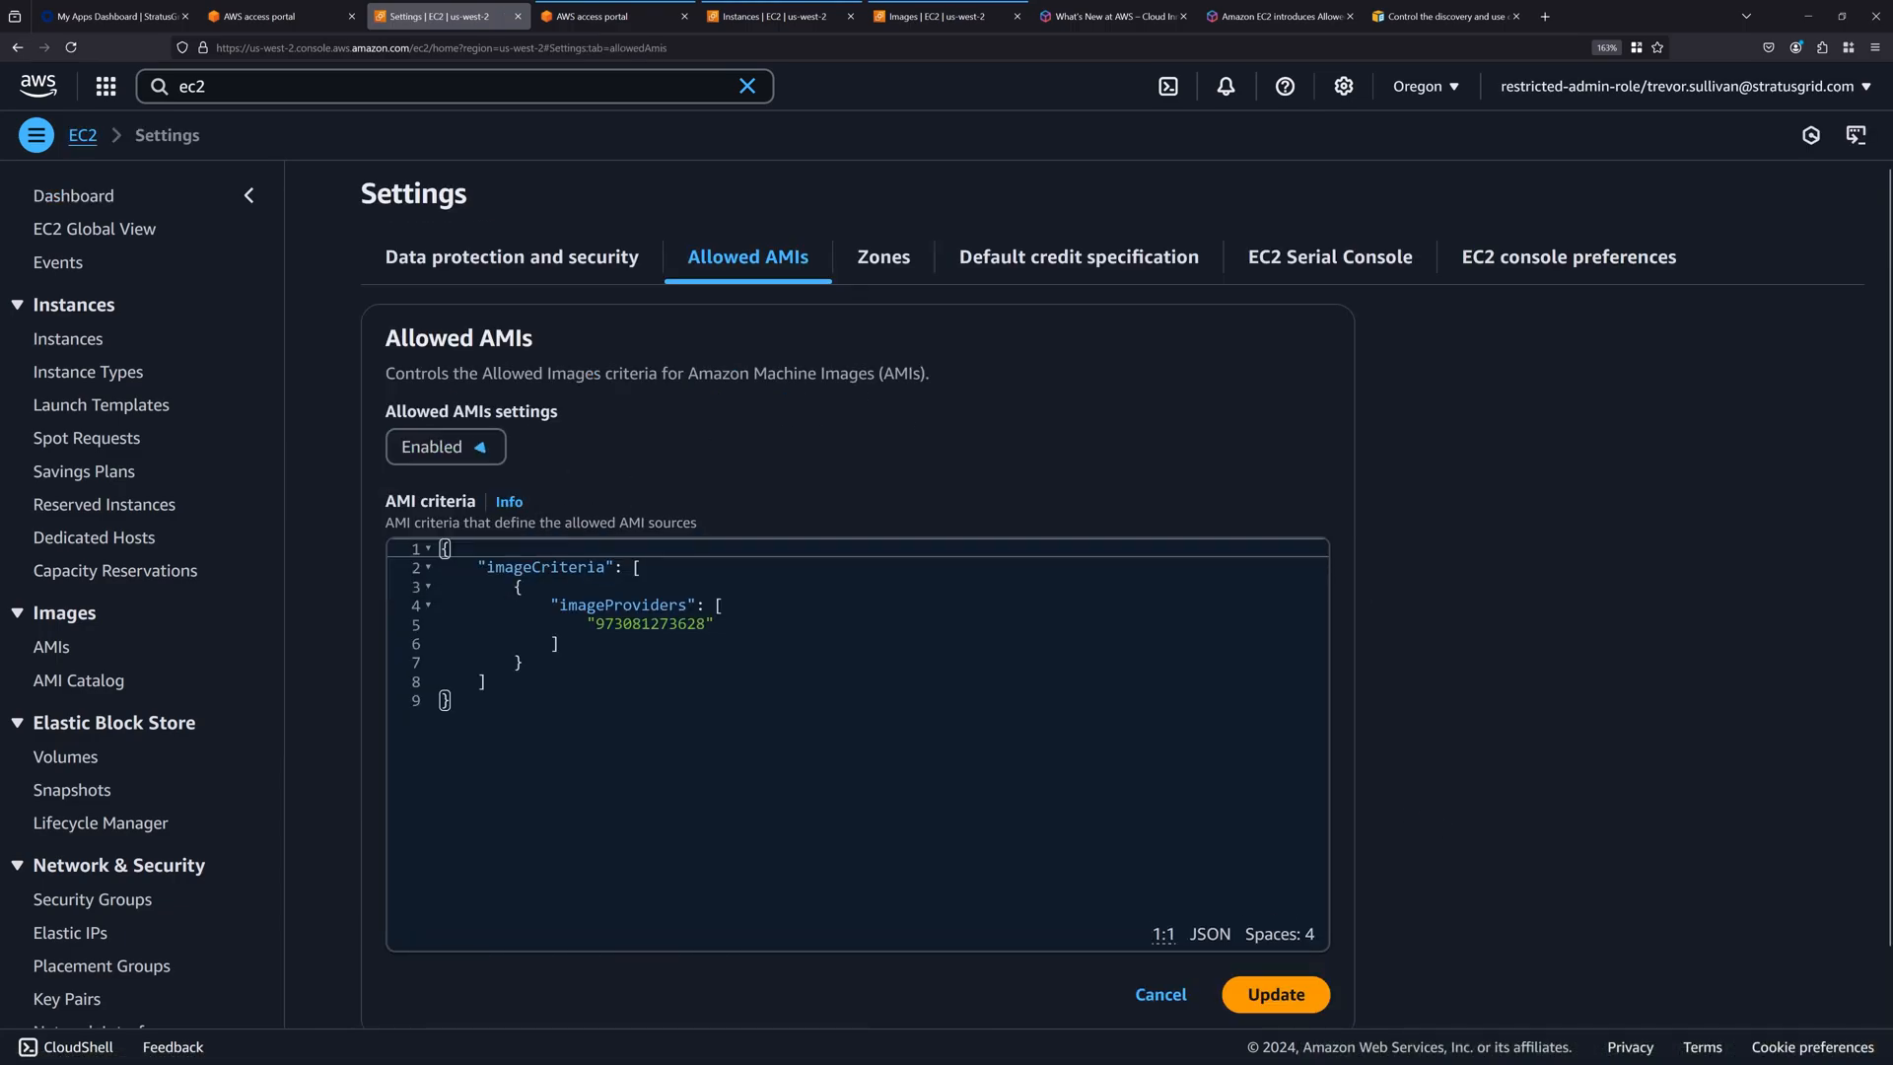
pyautogui.click(1274, 995)
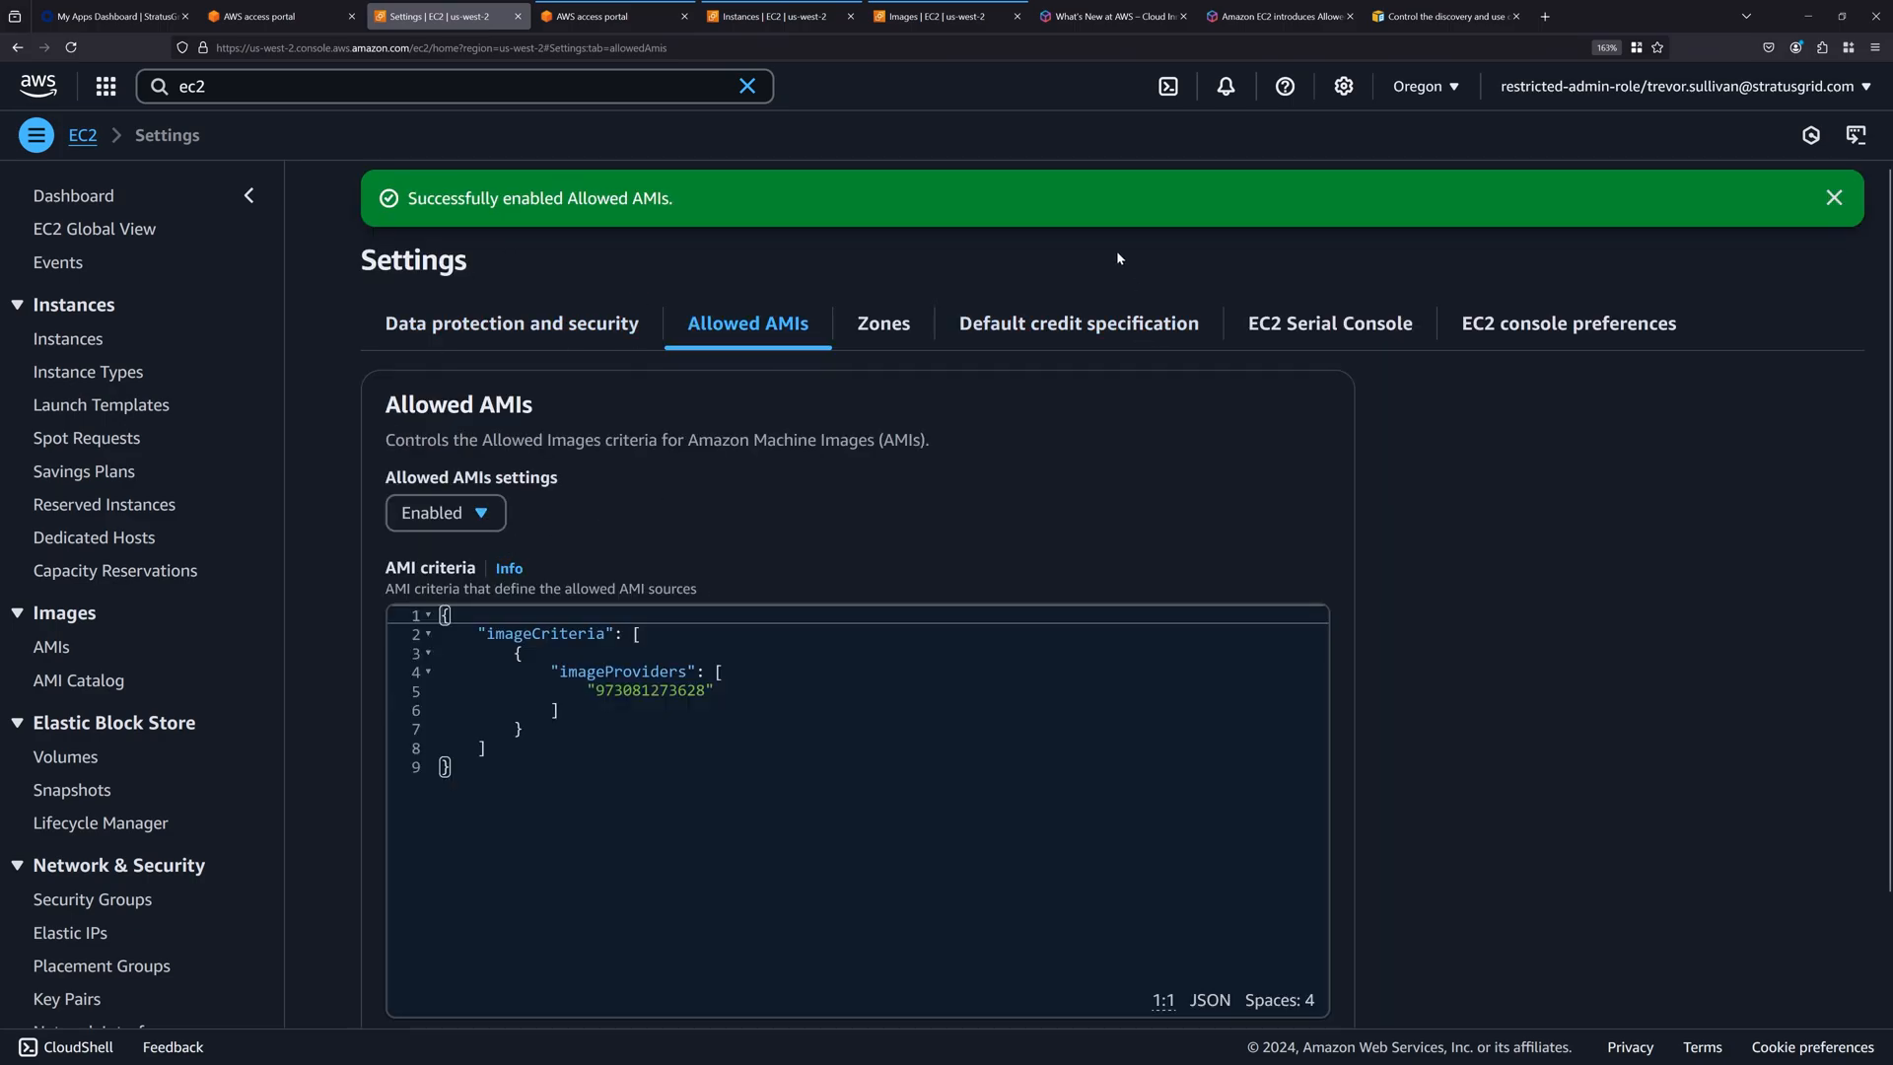
pyautogui.press('F11')
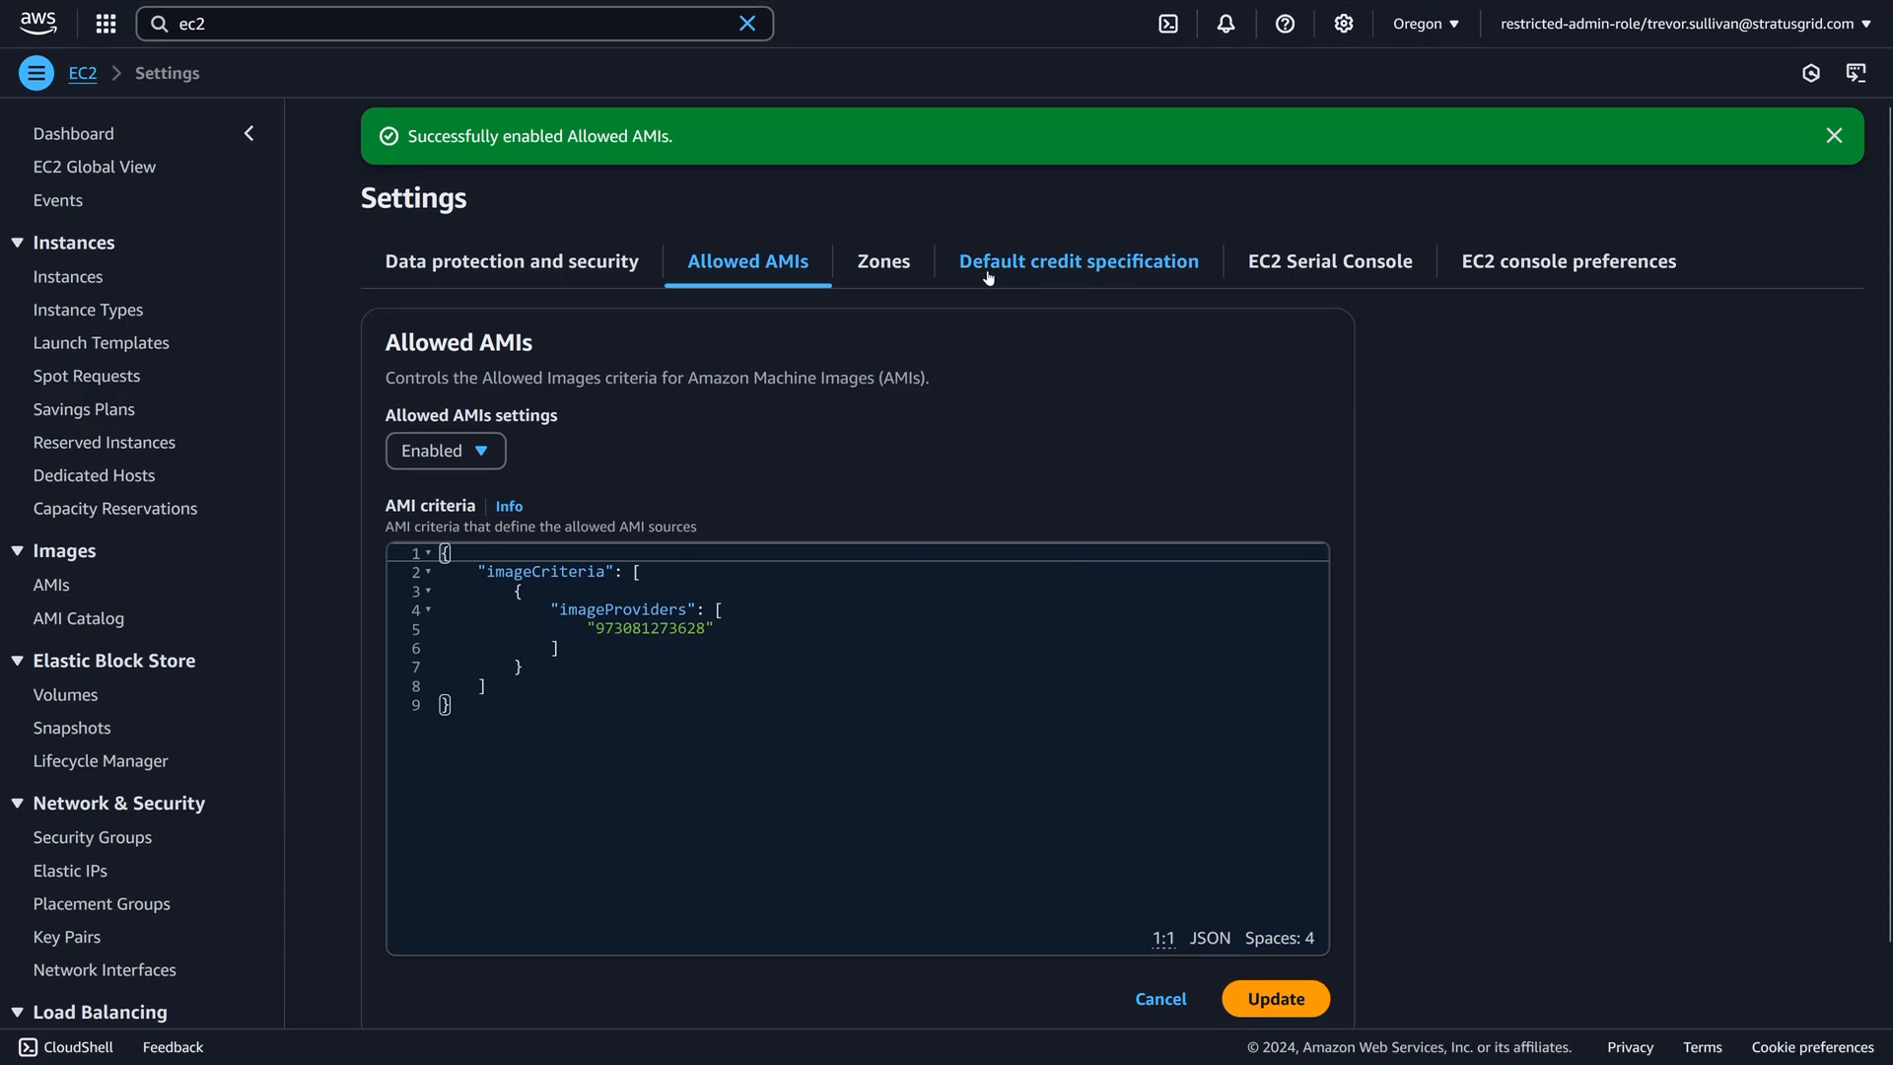
# Open the instance launch form, read the notice about Quick Start AMIs, and browse the full AMI catalog.
pyautogui.click(72, 279)
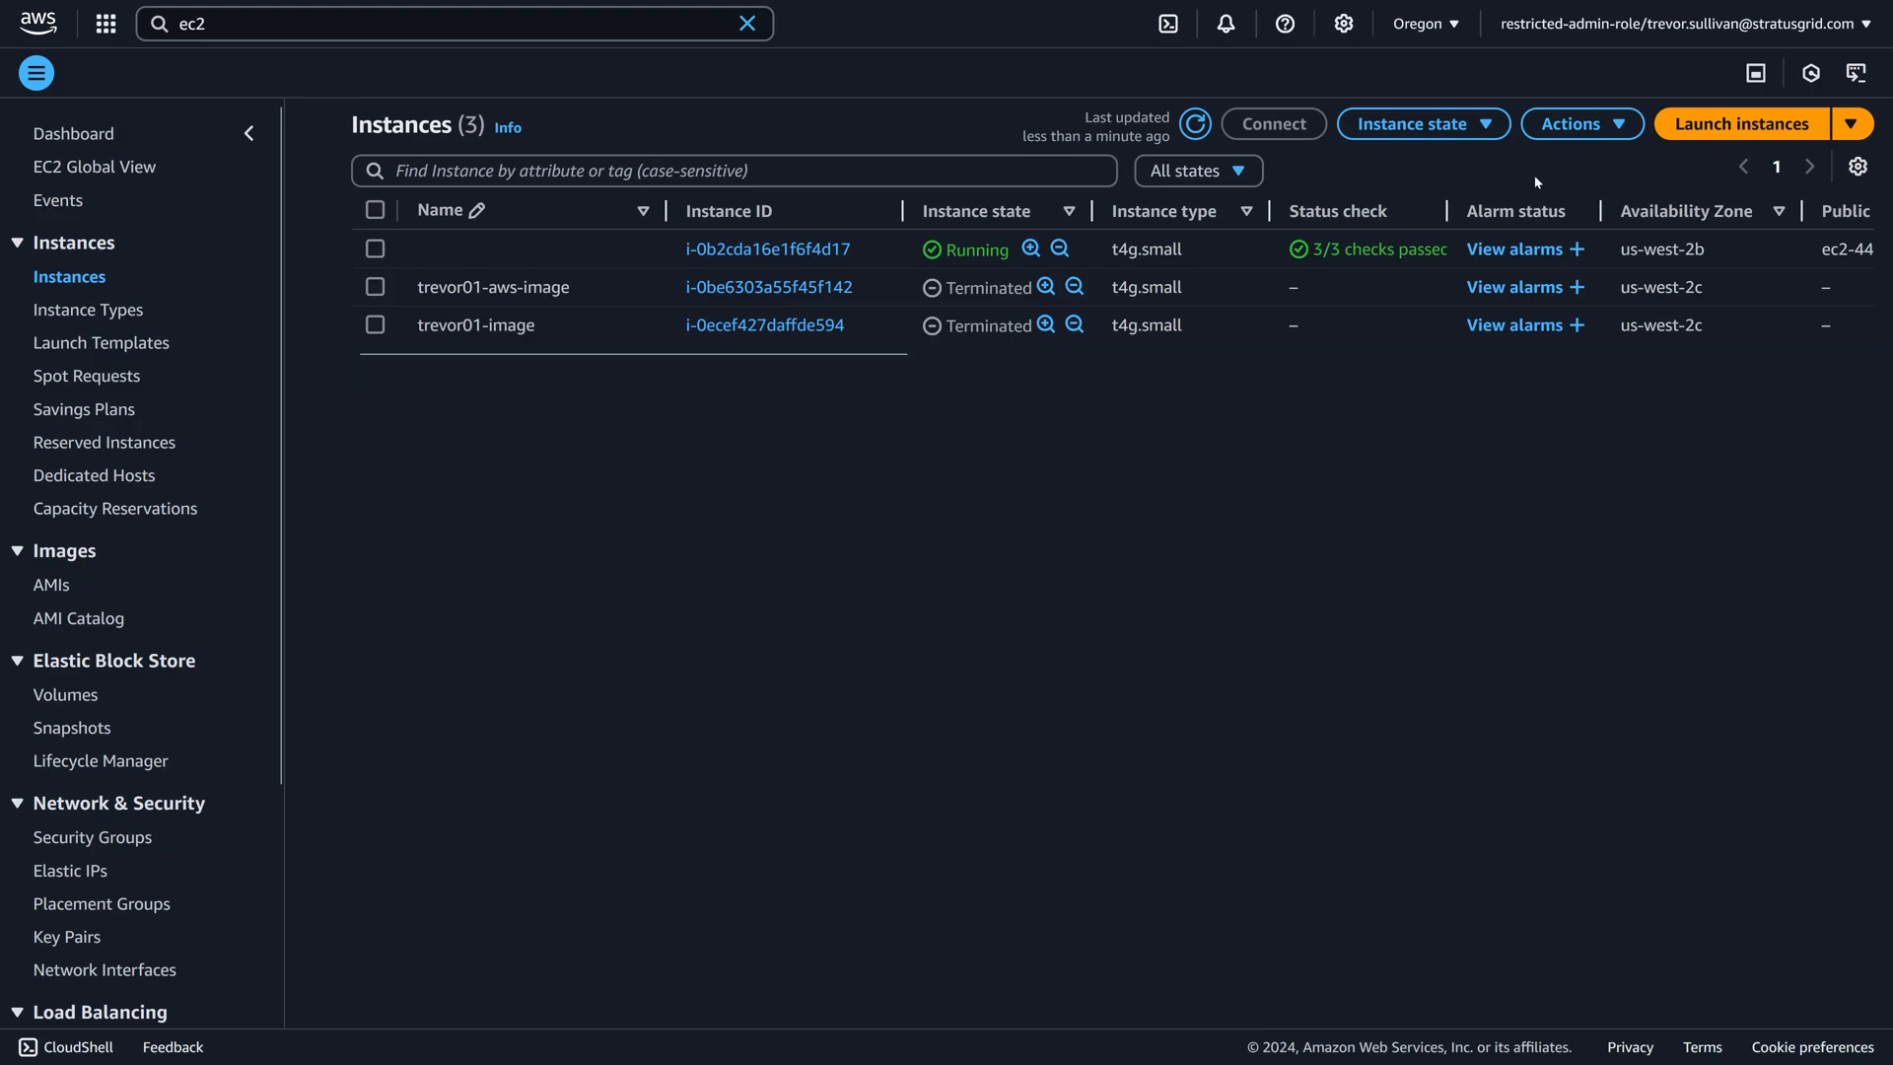
pyautogui.click(1711, 124)
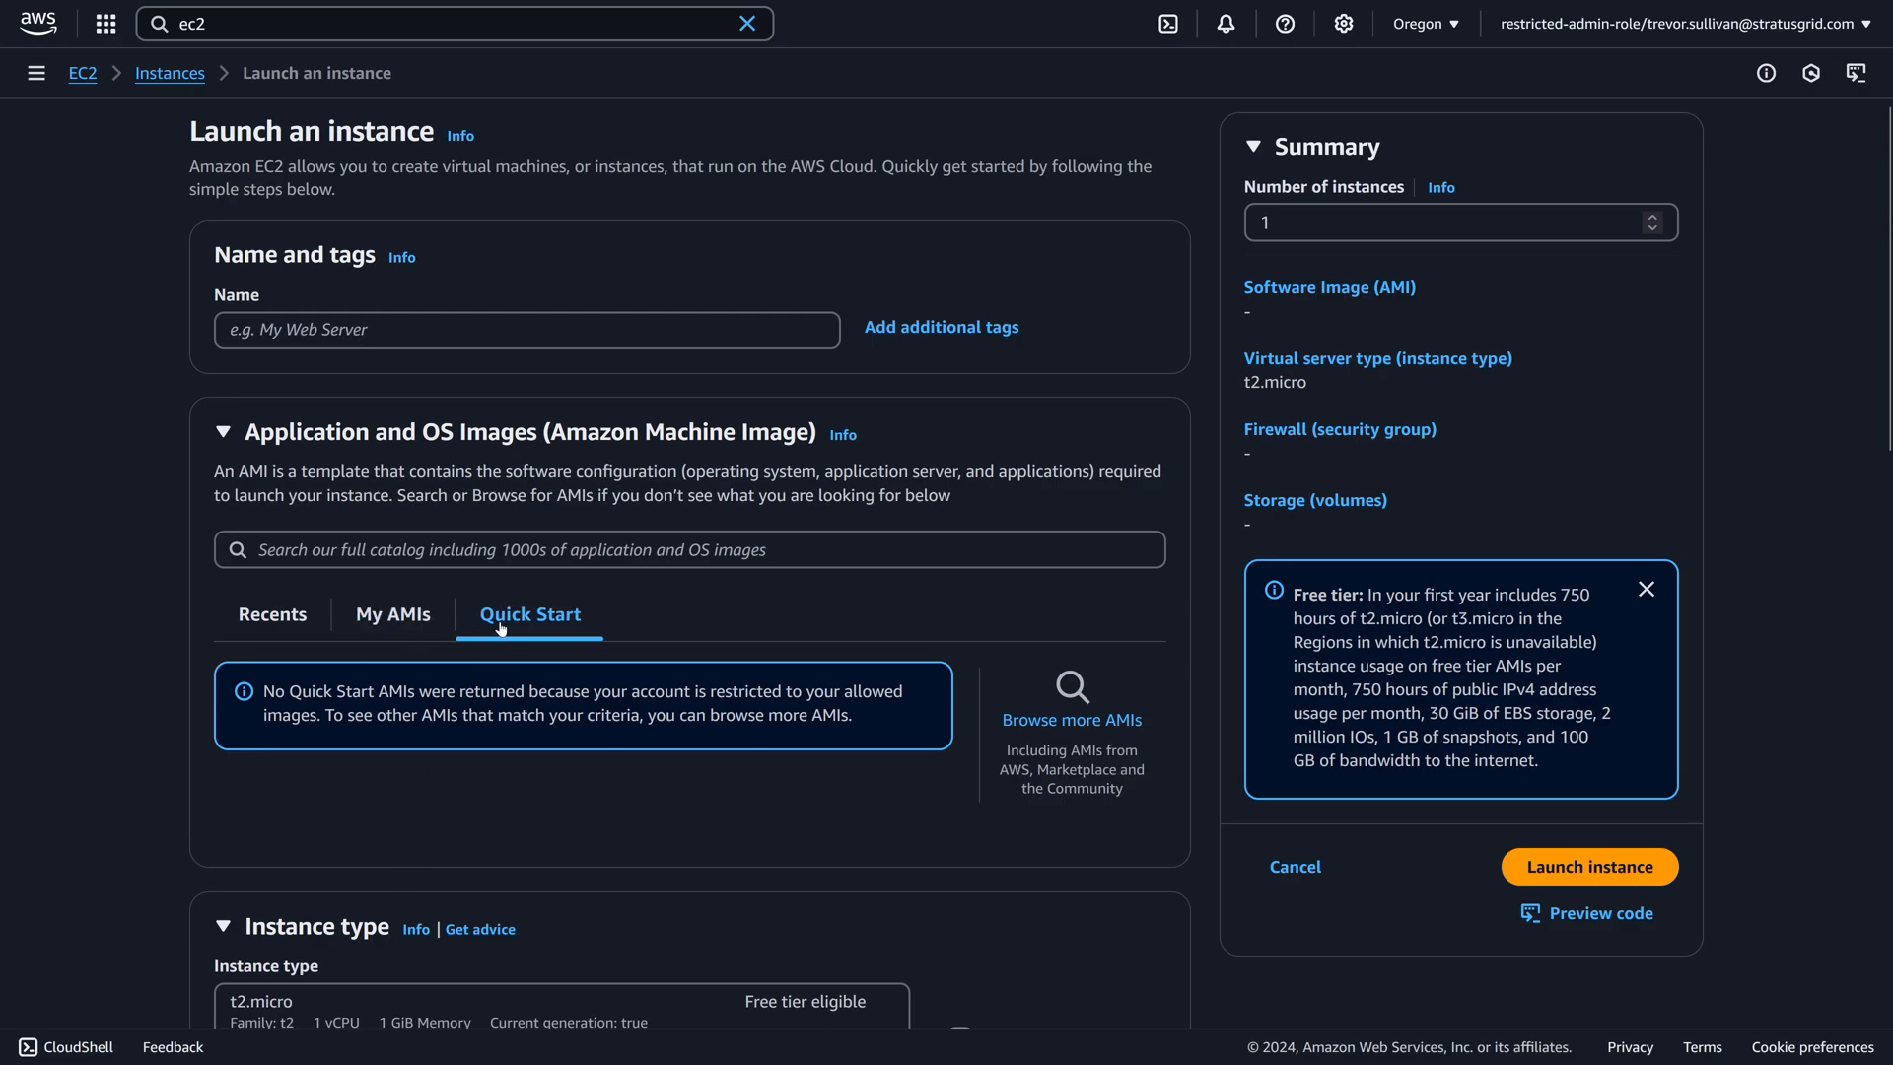
pyautogui.moveTo(289, 692); pyautogui.dragTo(656, 691)
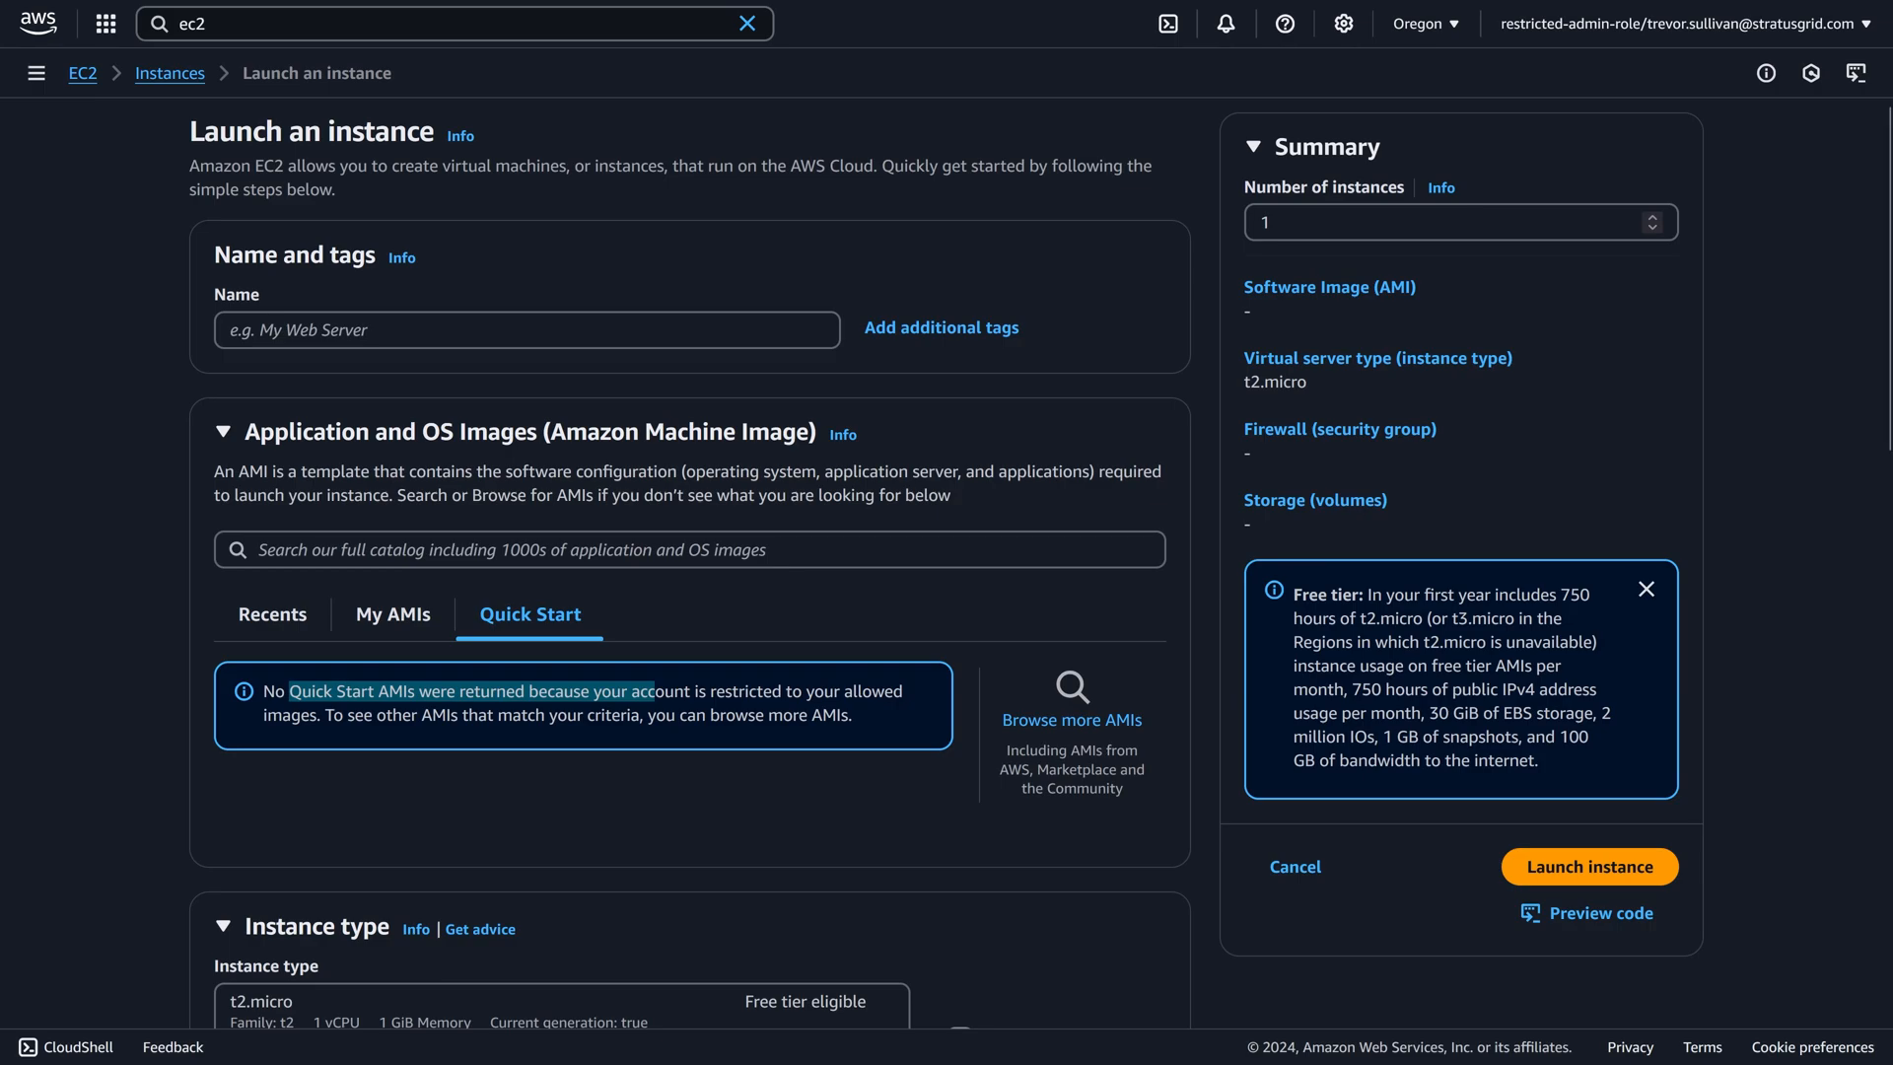
pyautogui.click(1043, 723)
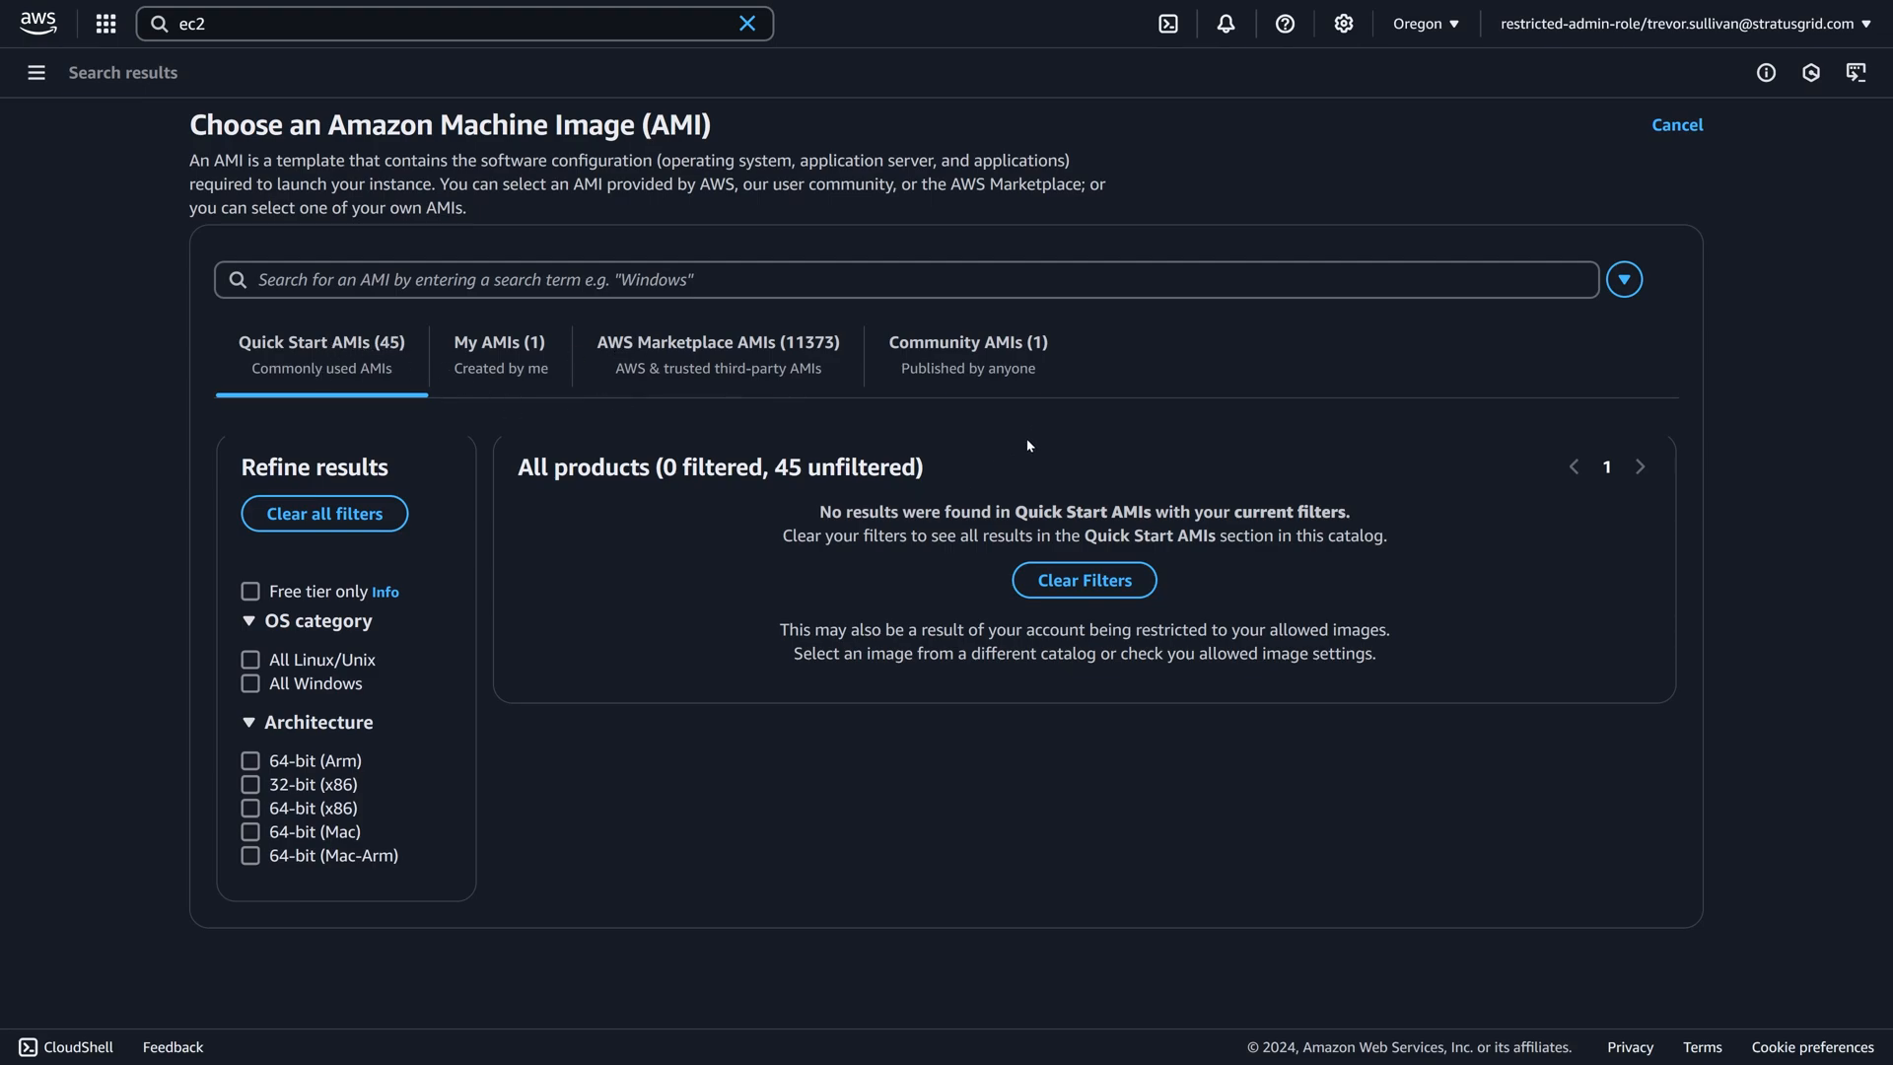
# Show the My AMIs catalog without the Owned by me filter and check the image's owner account.
pyautogui.click(502, 368)
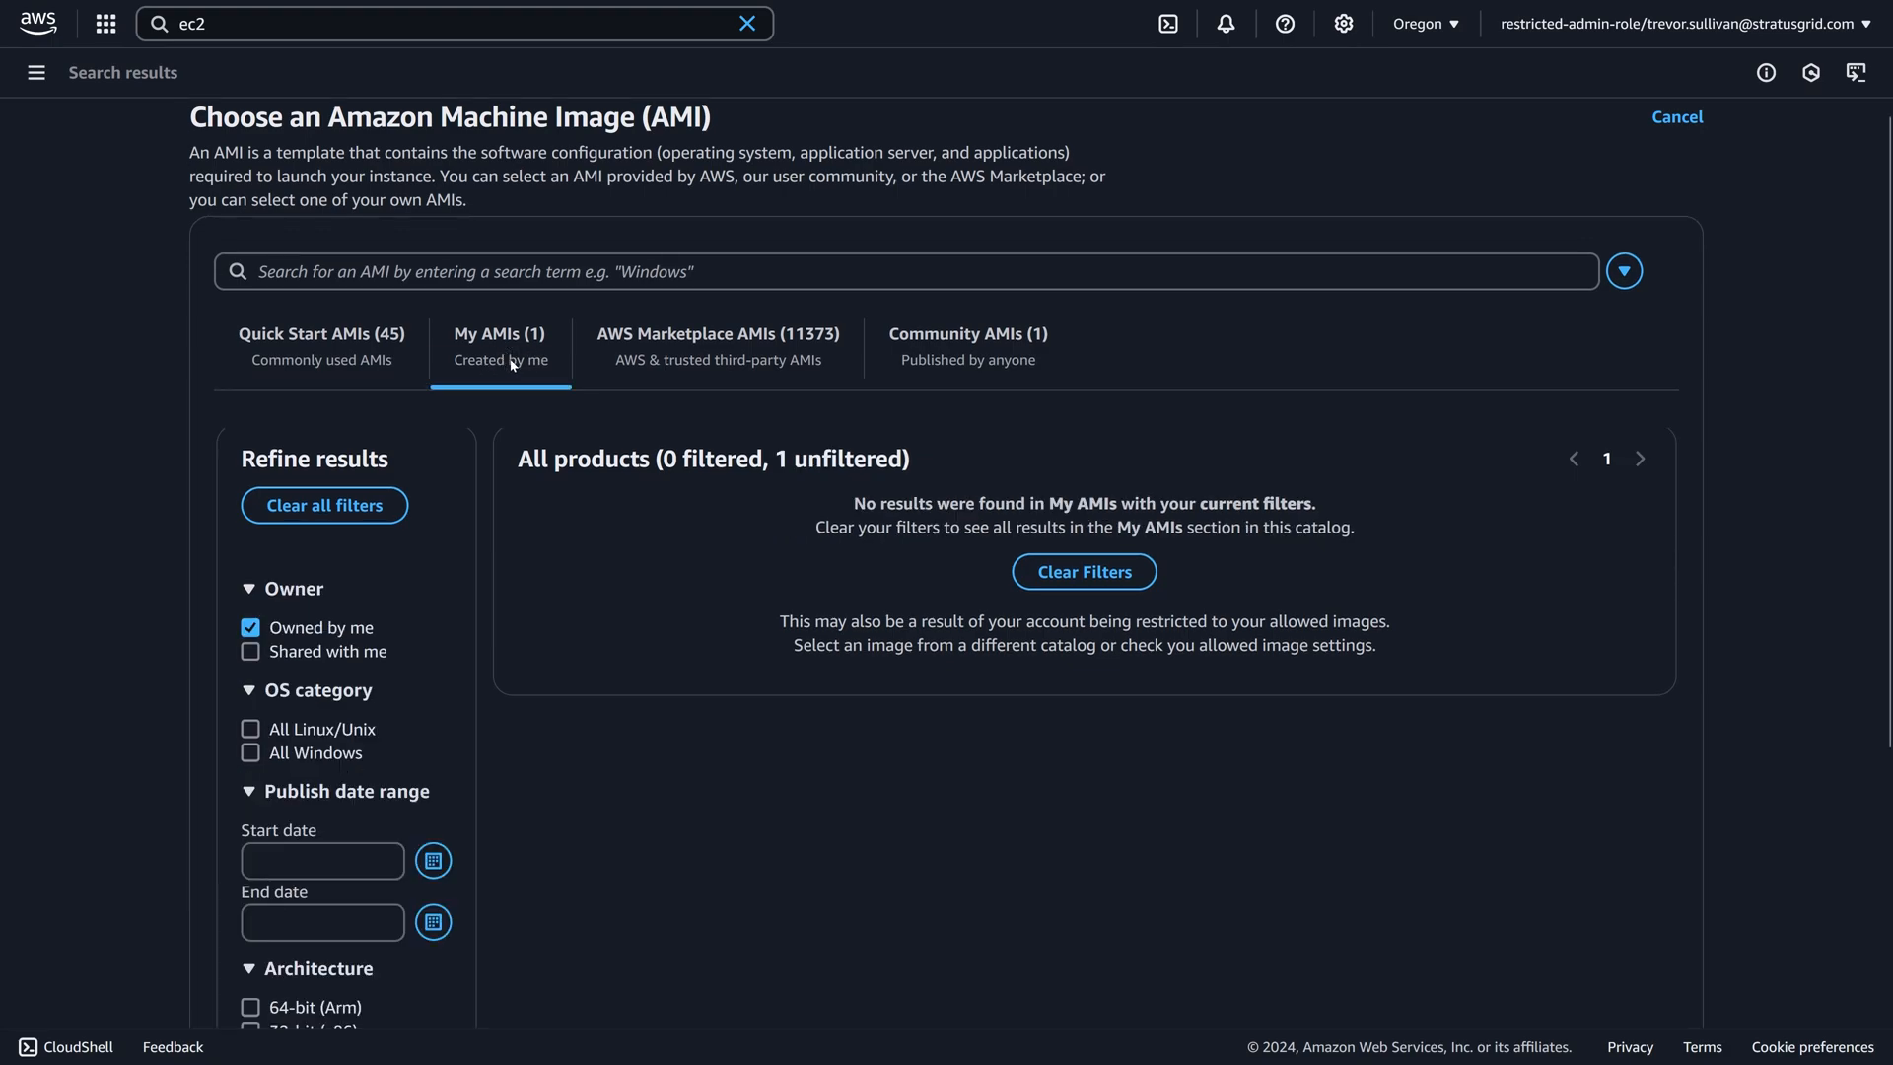
pyautogui.click(251, 631)
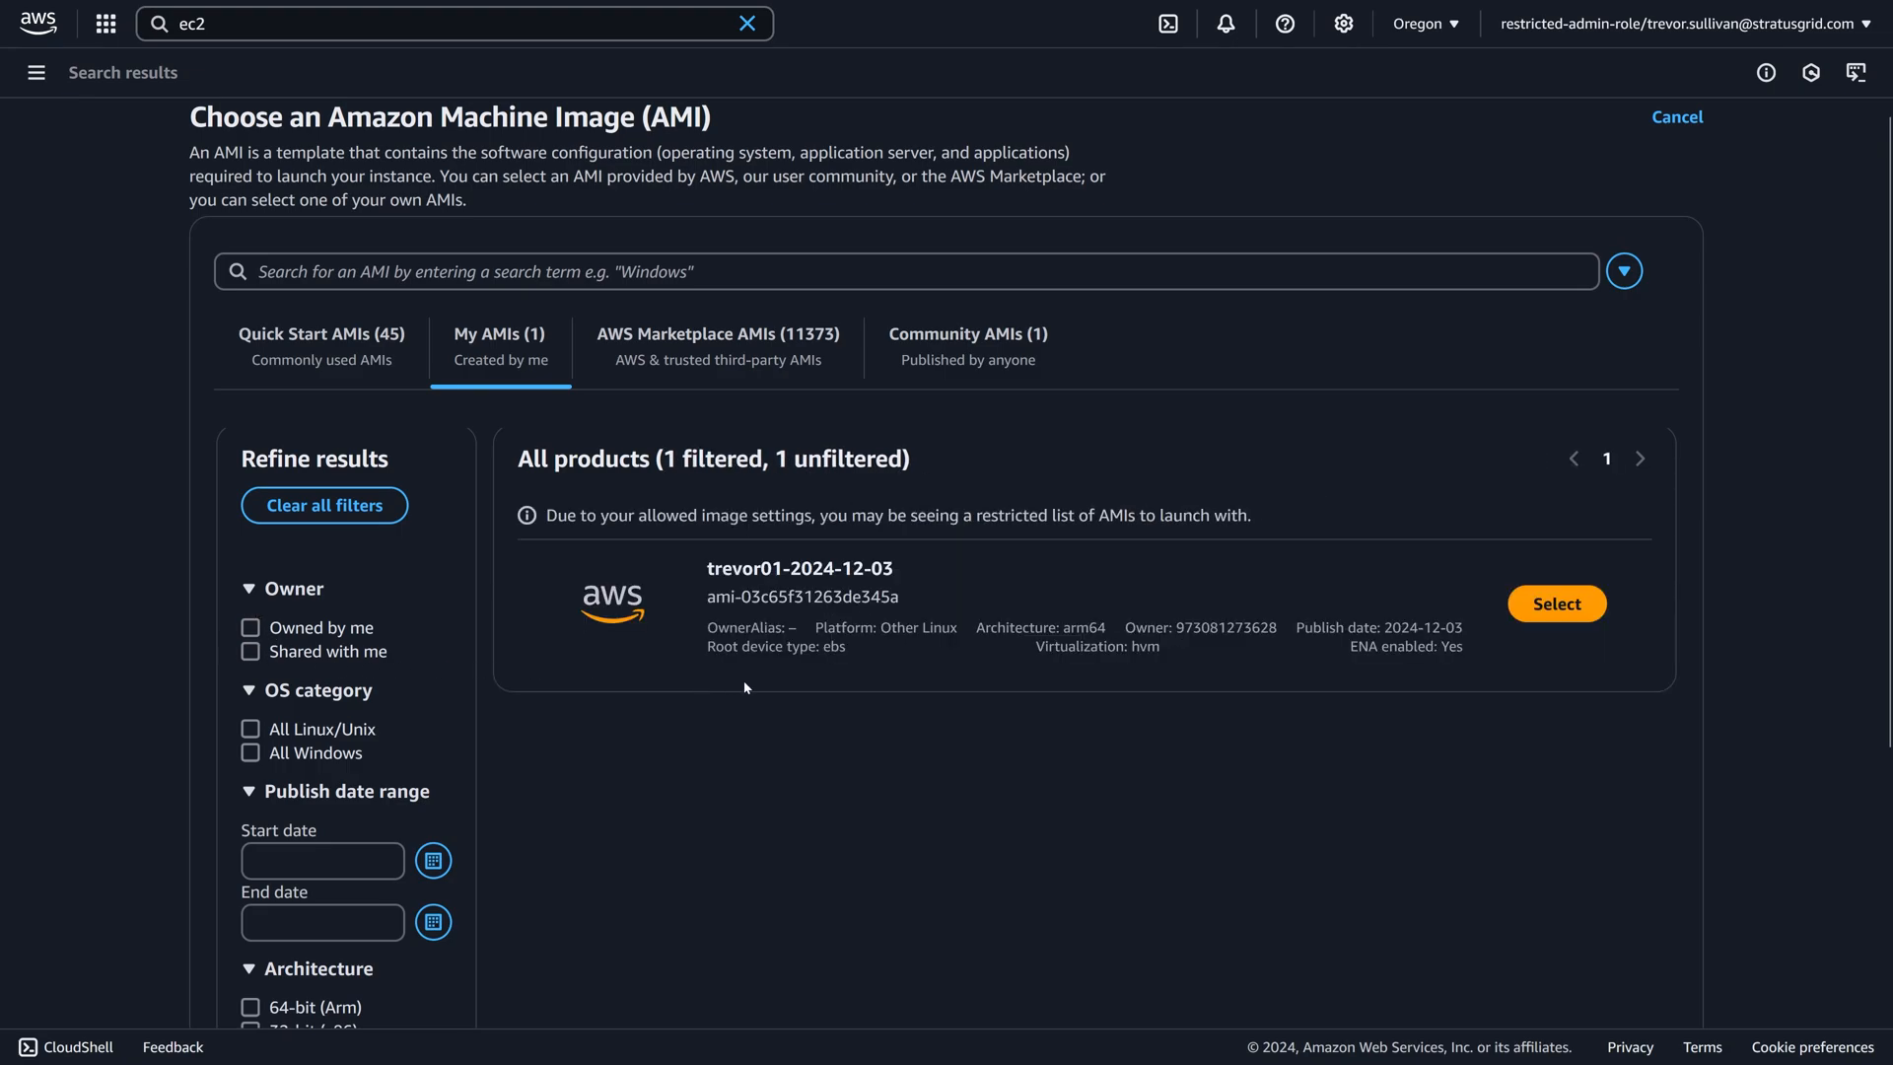
pyautogui.moveTo(1278, 628); pyautogui.dragTo(1176, 628)
# View the AWS Marketplace and Community AMI catalogs, then choose ami-03c65f31263de345a from My AMIs for the instance.
pyautogui.click(823, 338)
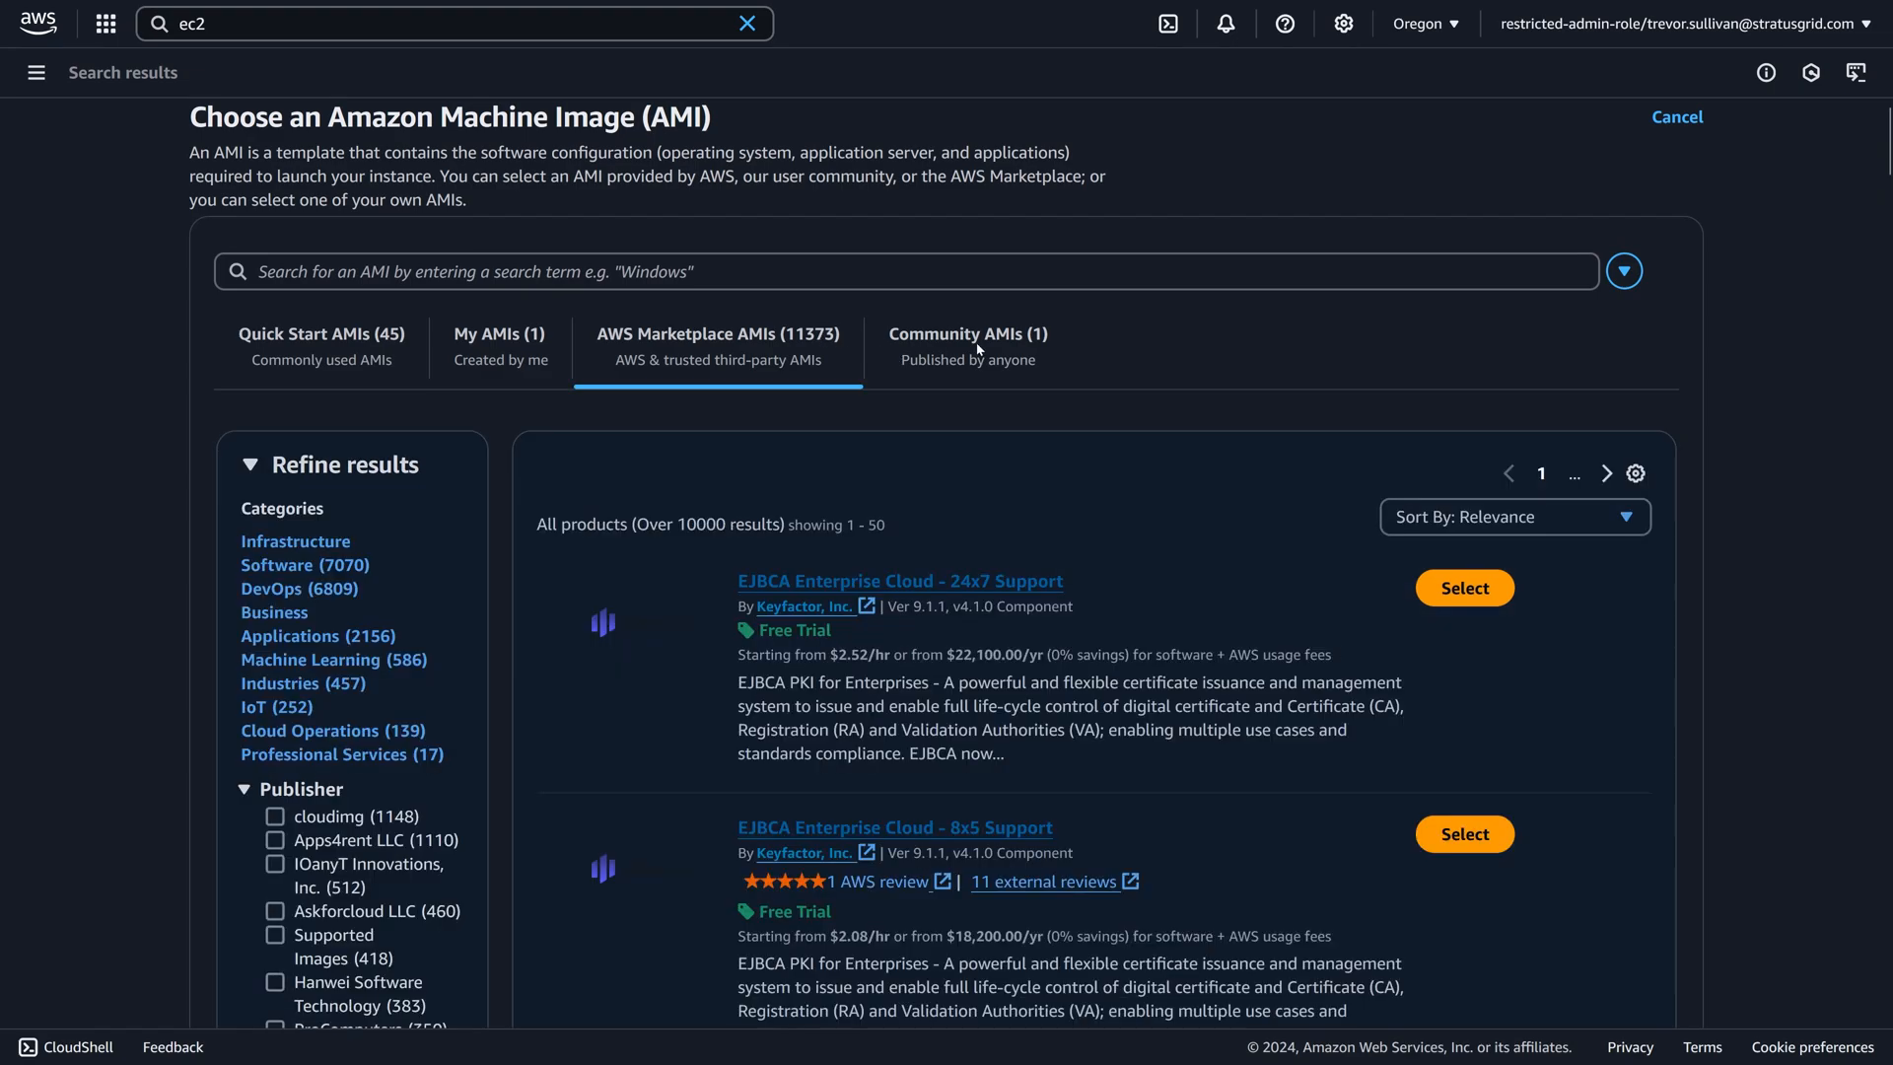
pyautogui.click(1025, 346)
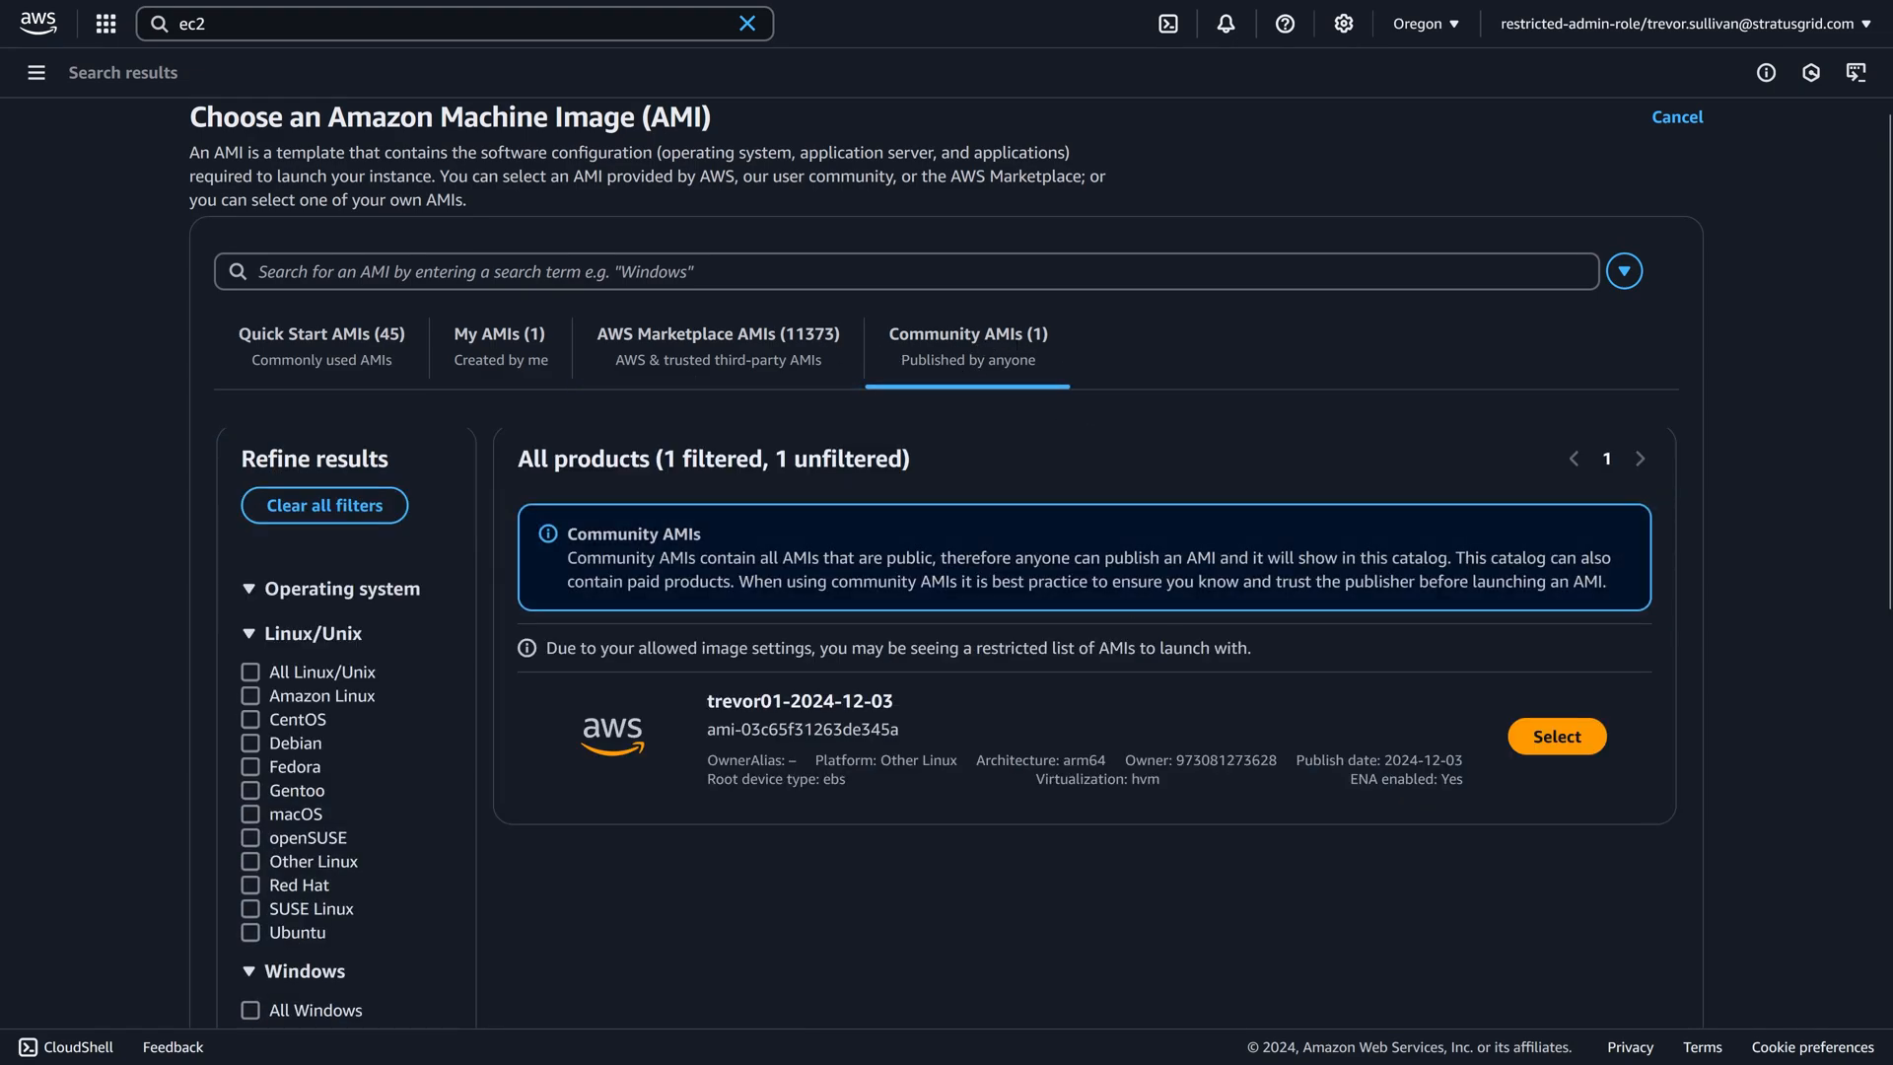
pyautogui.click(517, 346)
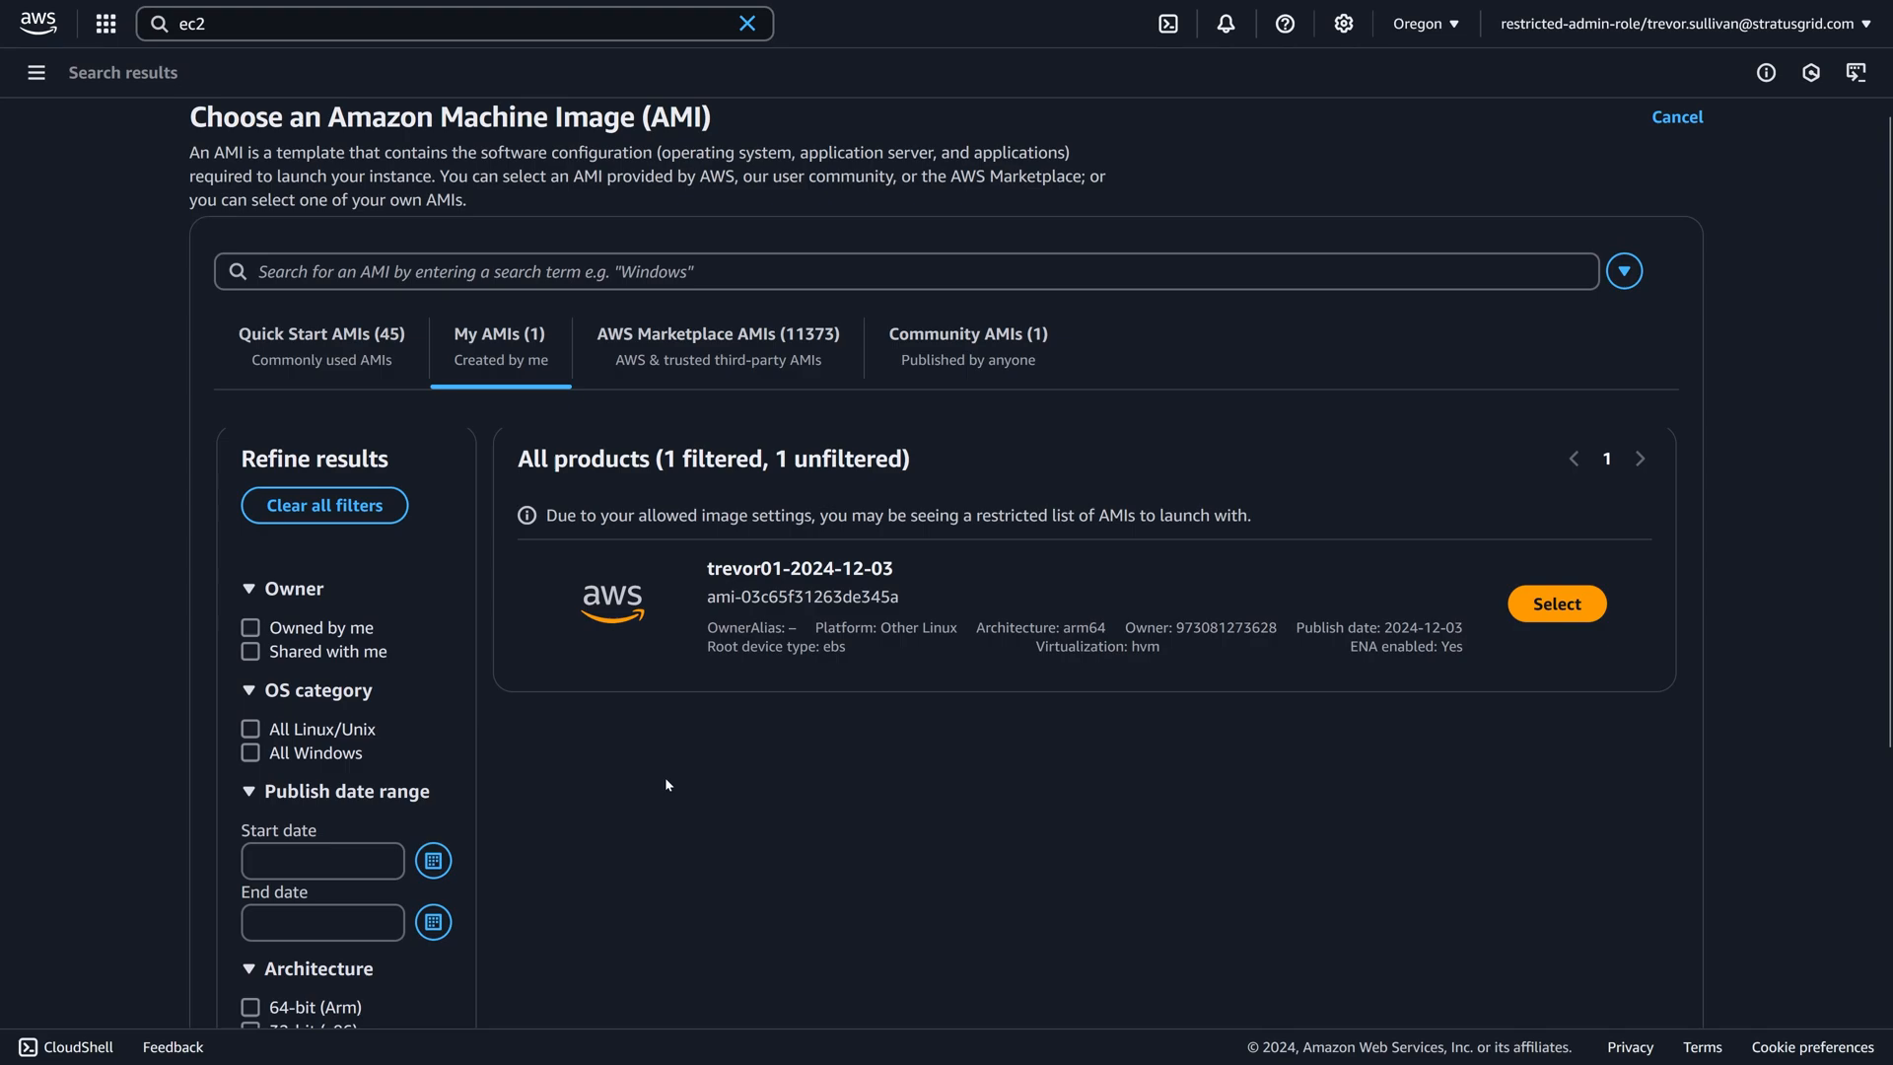
pyautogui.click(1555, 606)
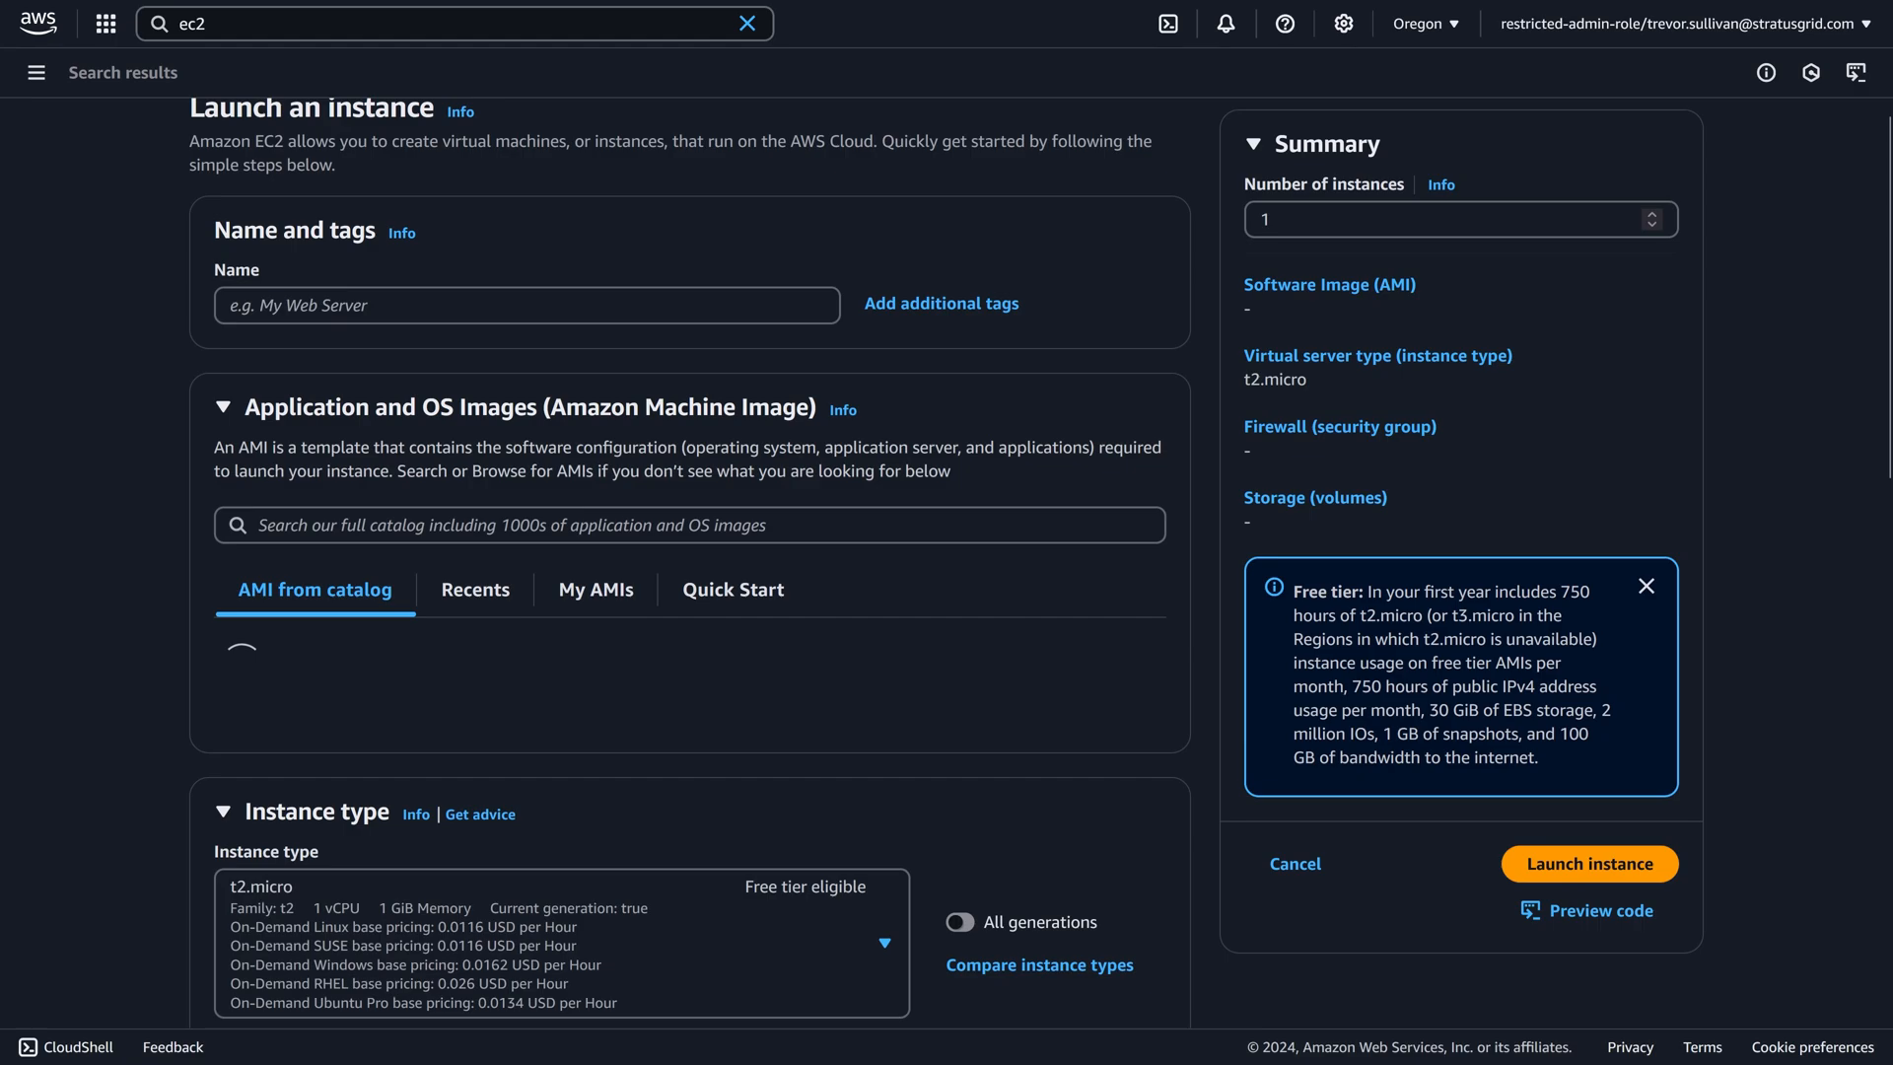
# Leave the launch form for the AMI list and filter it to public images to check their availability.
pyautogui.click(38, 76)
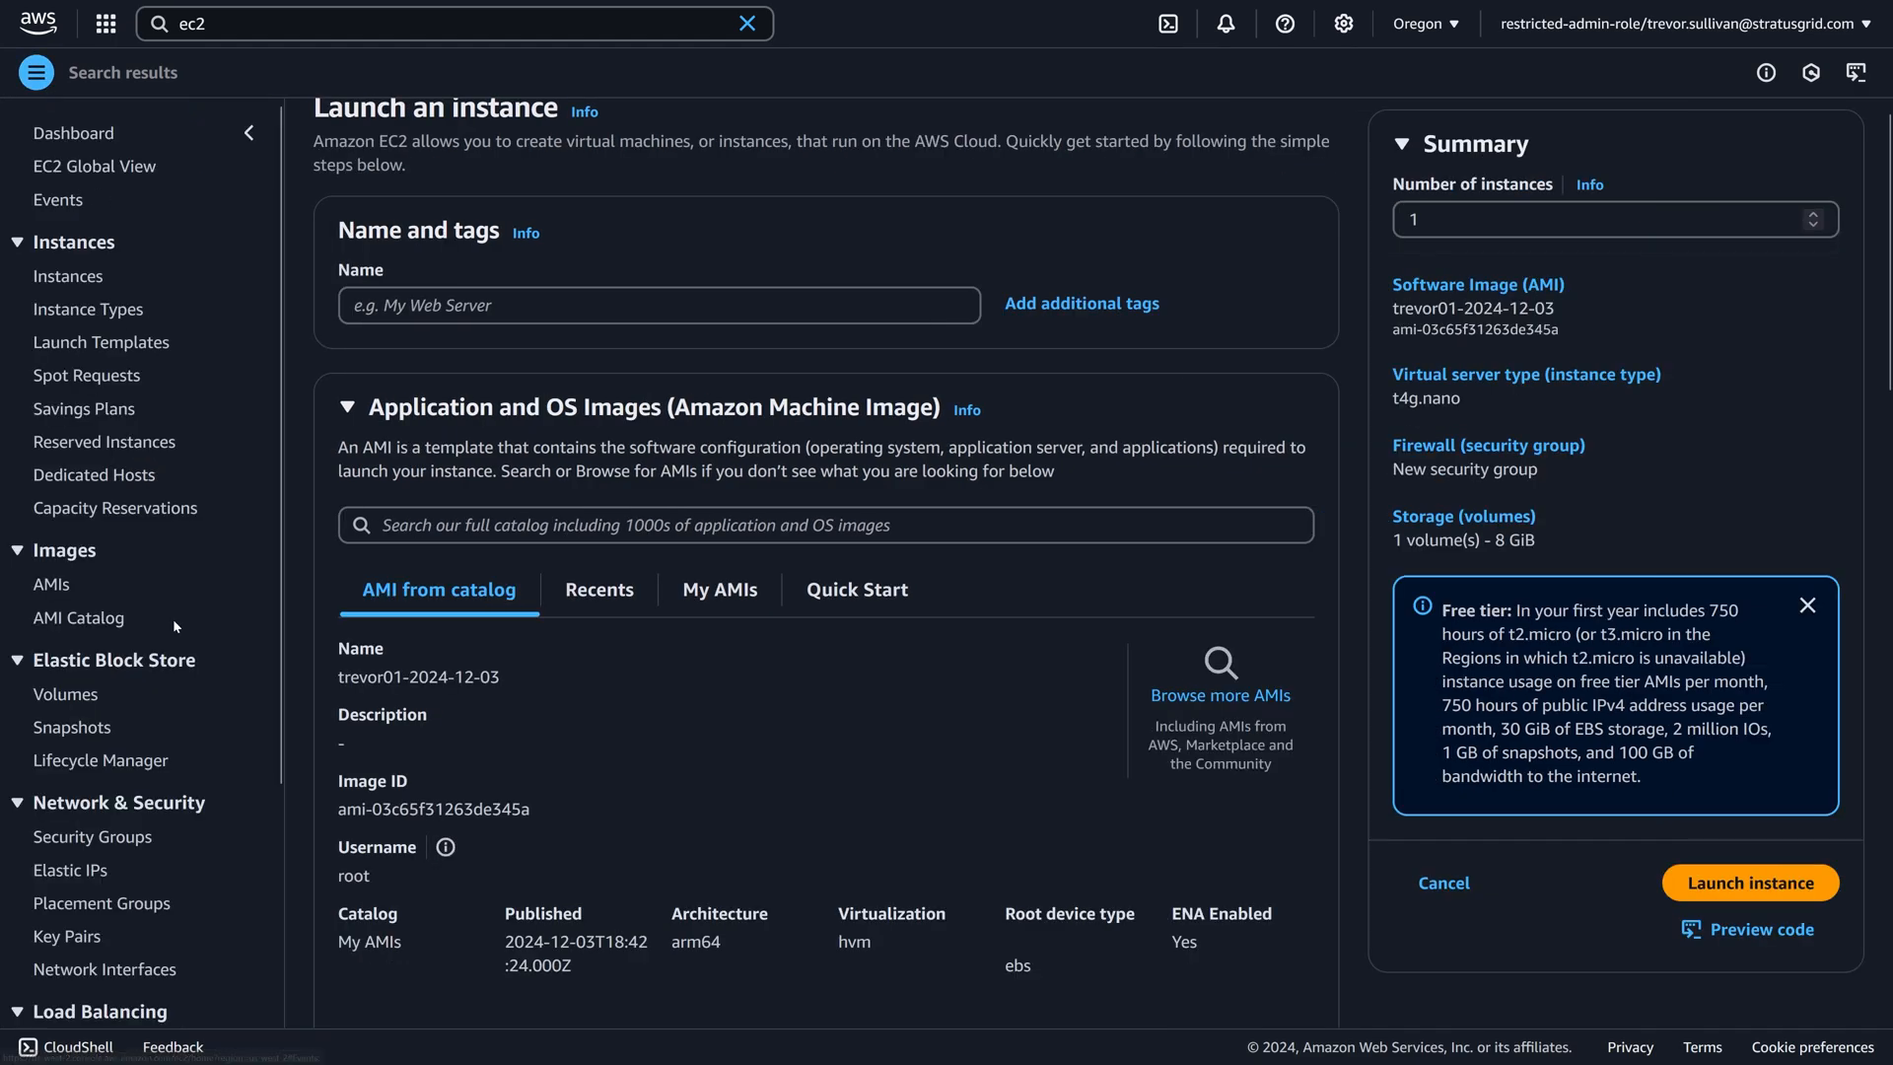
pyautogui.click(58, 584)
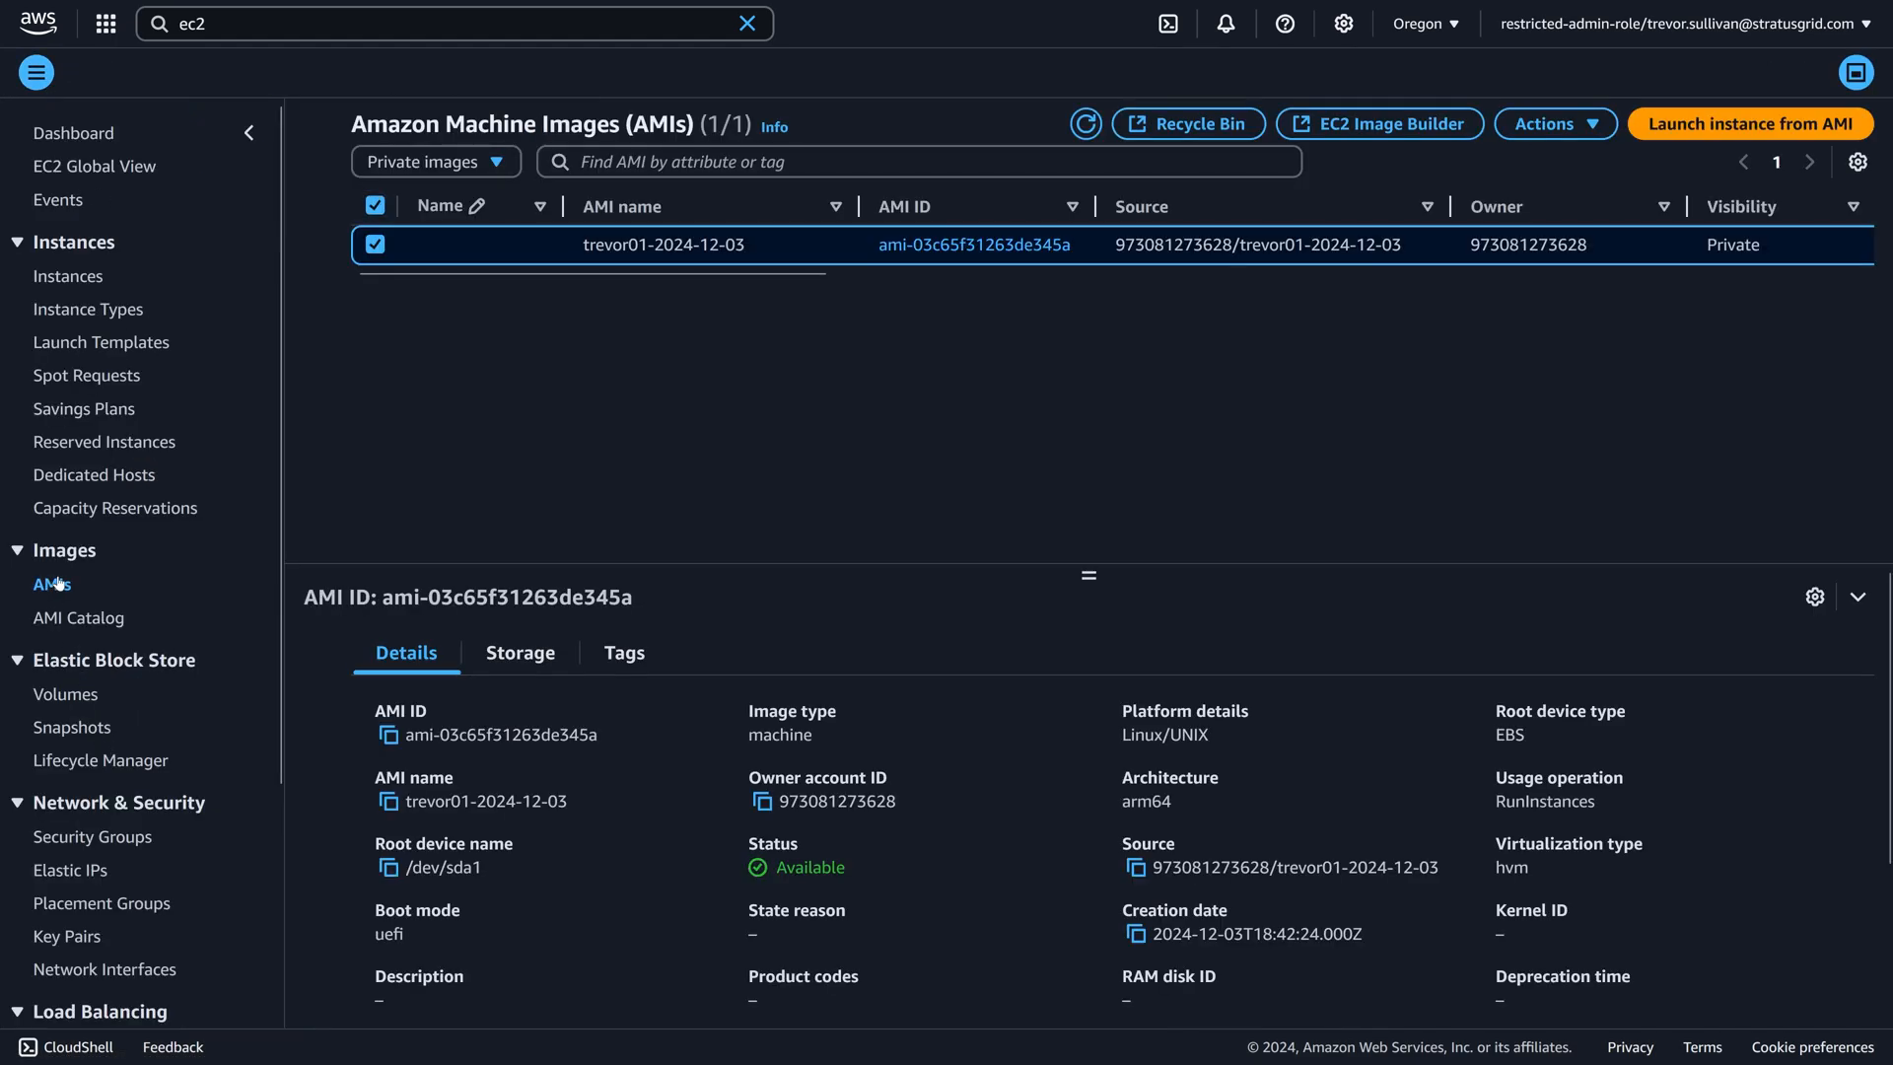
pyautogui.click(435, 166)
pyautogui.click(435, 276)
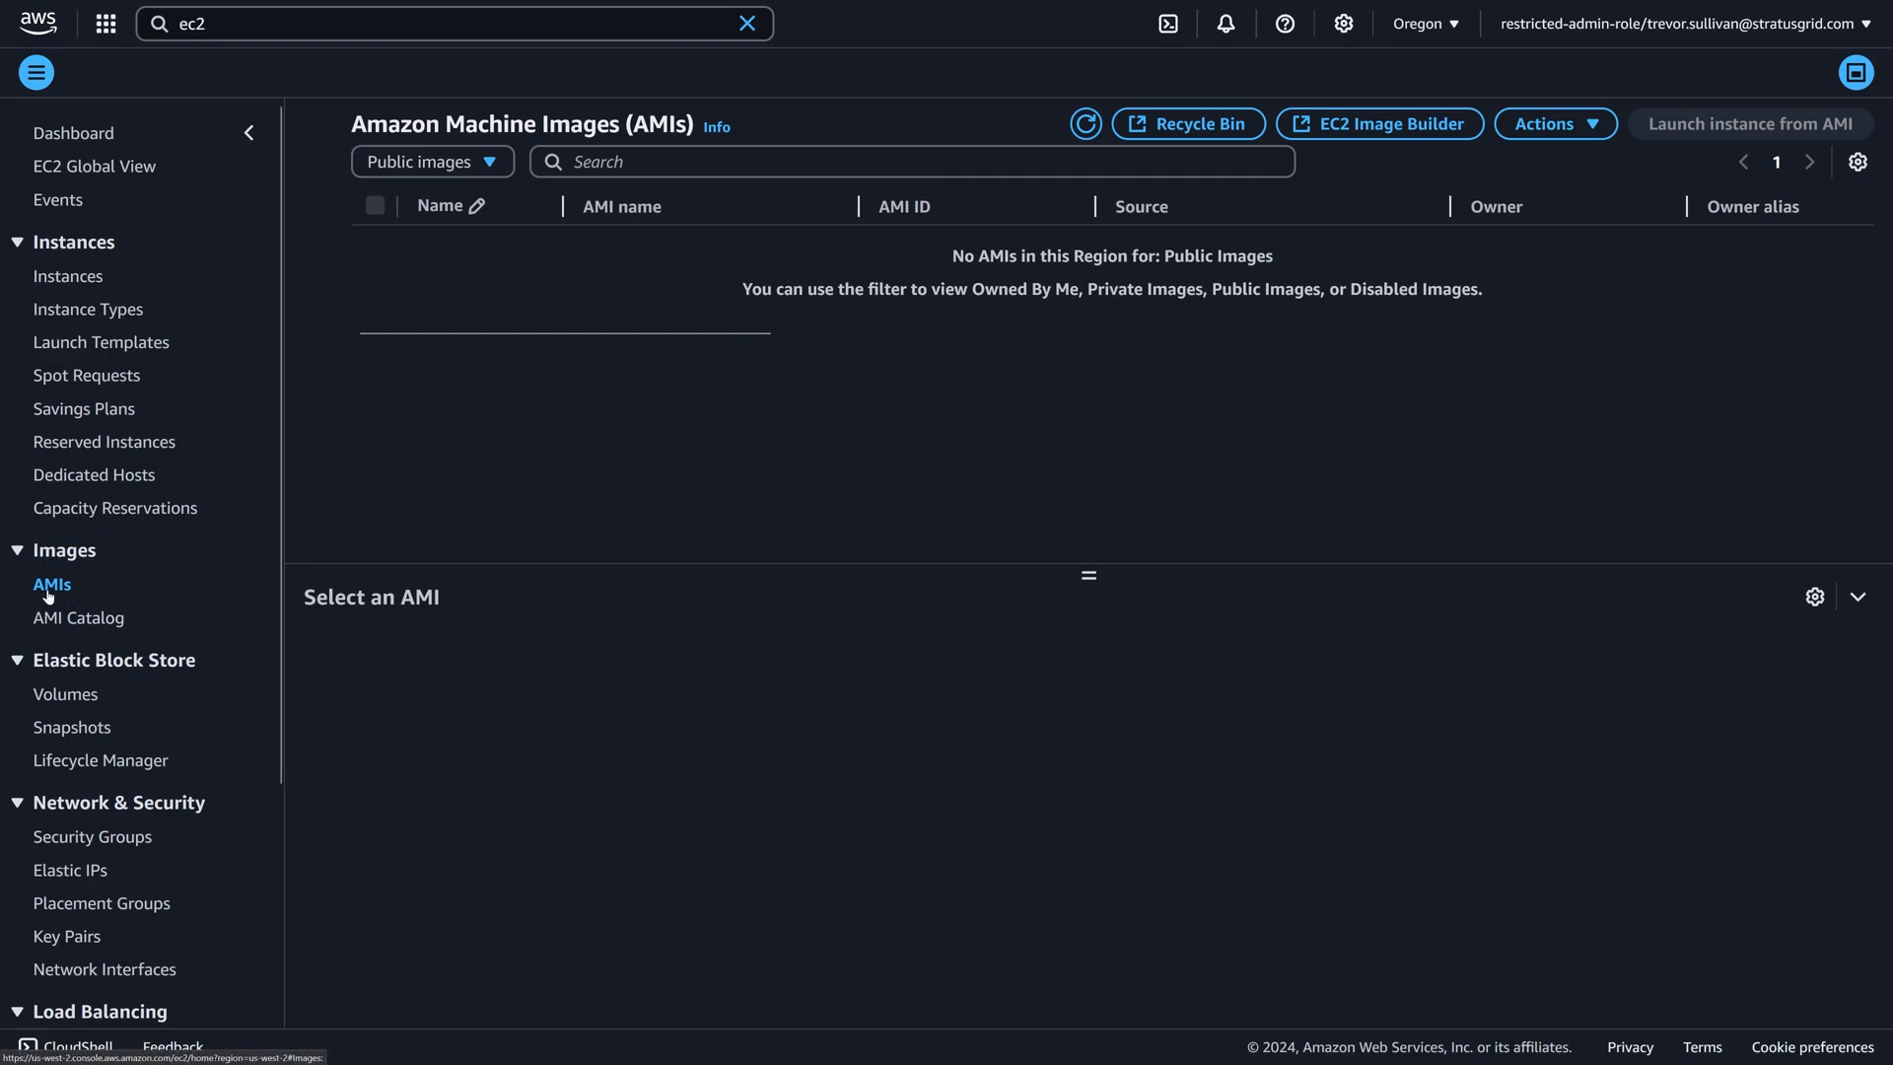
pyautogui.tripleClick(904, 255)
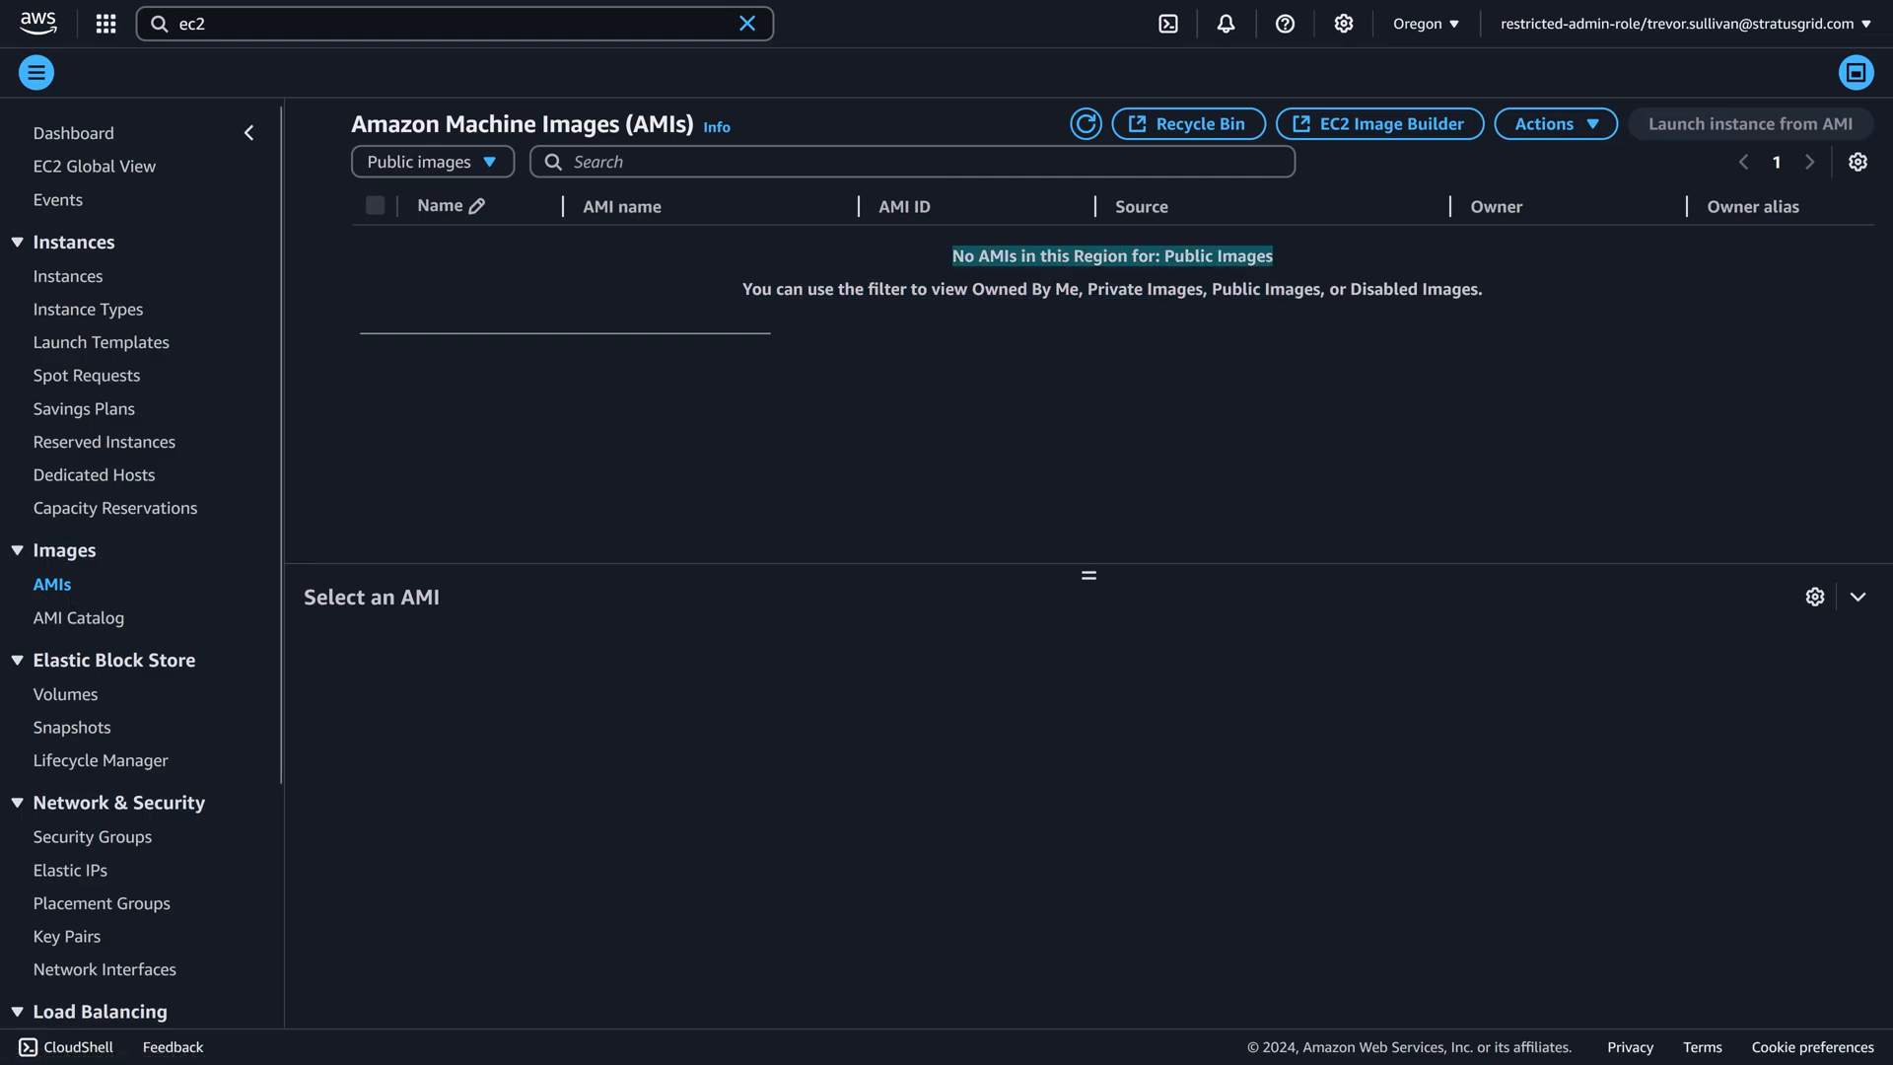
pyautogui.click(903, 254)
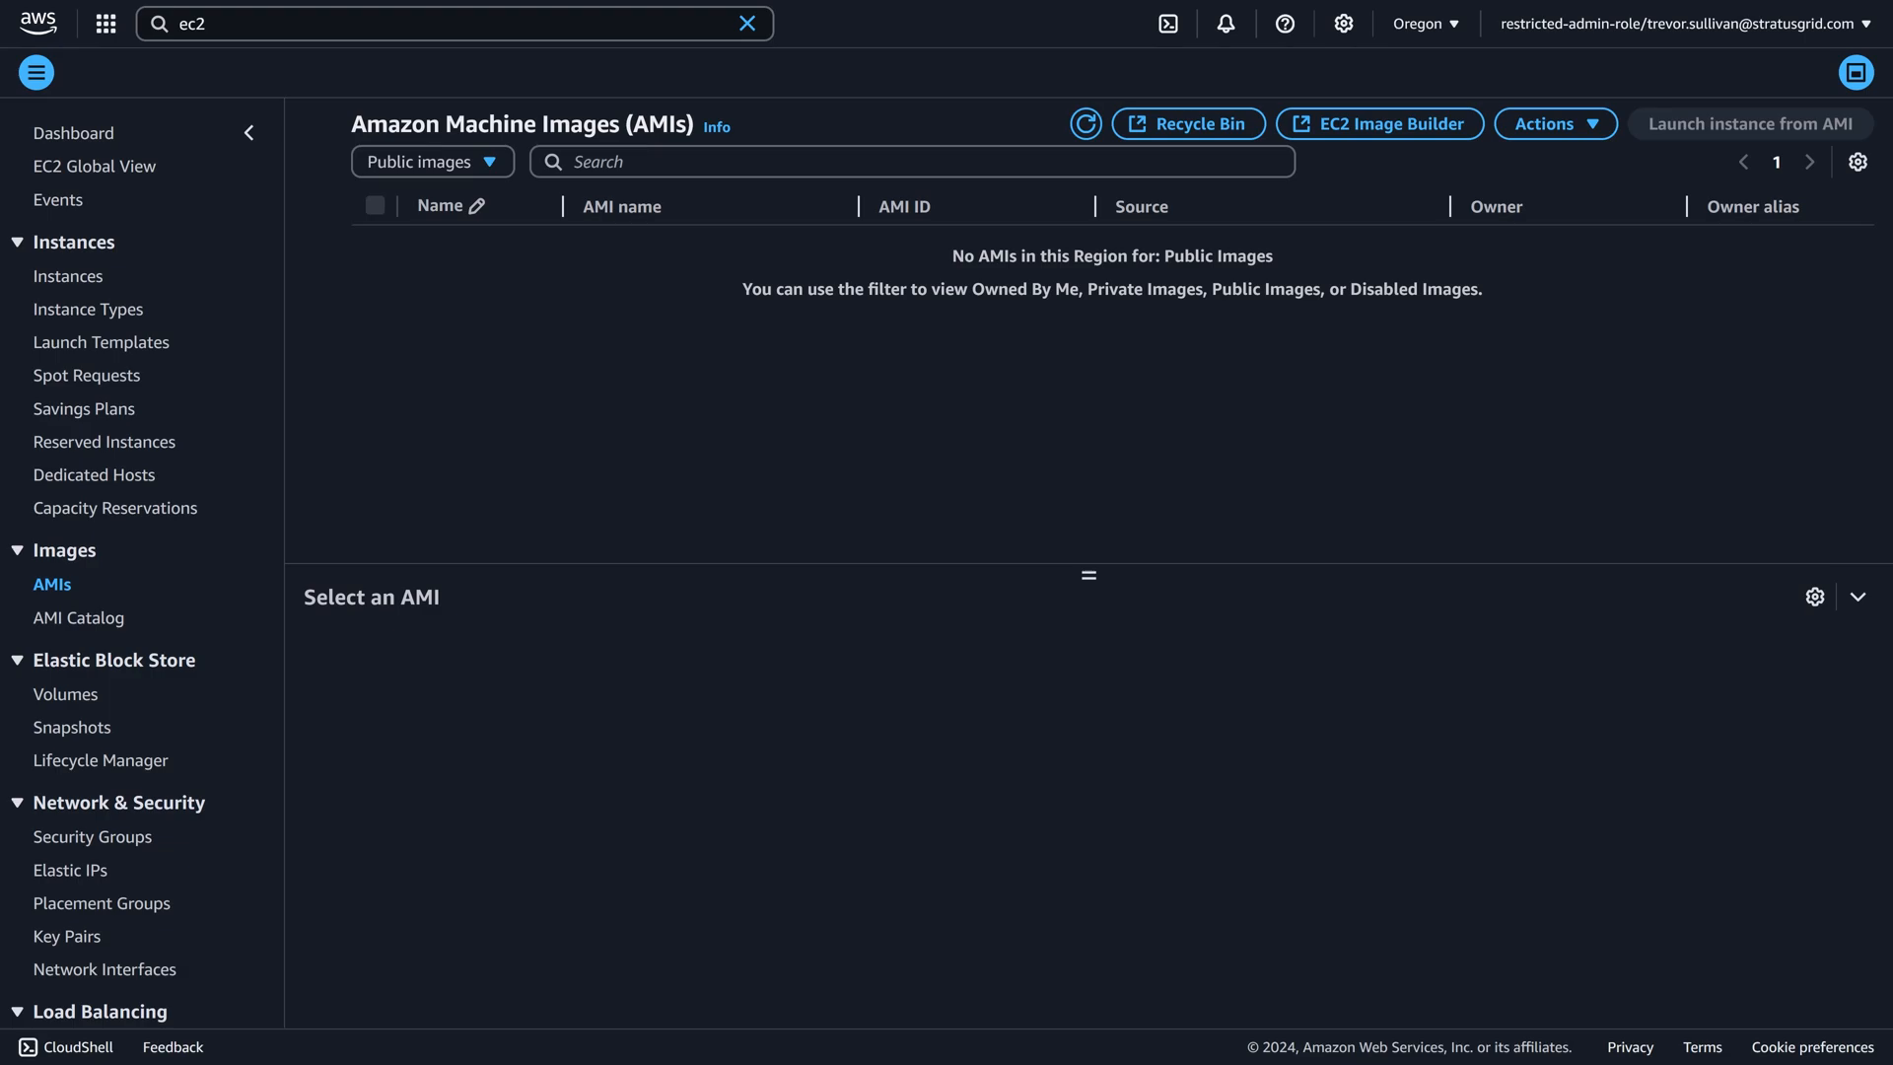
# Glance at the Allowed AMIs documentation, then refresh the administrator account's AMI list and check the new image's status.
pyautogui.moveTo(1105, 2)
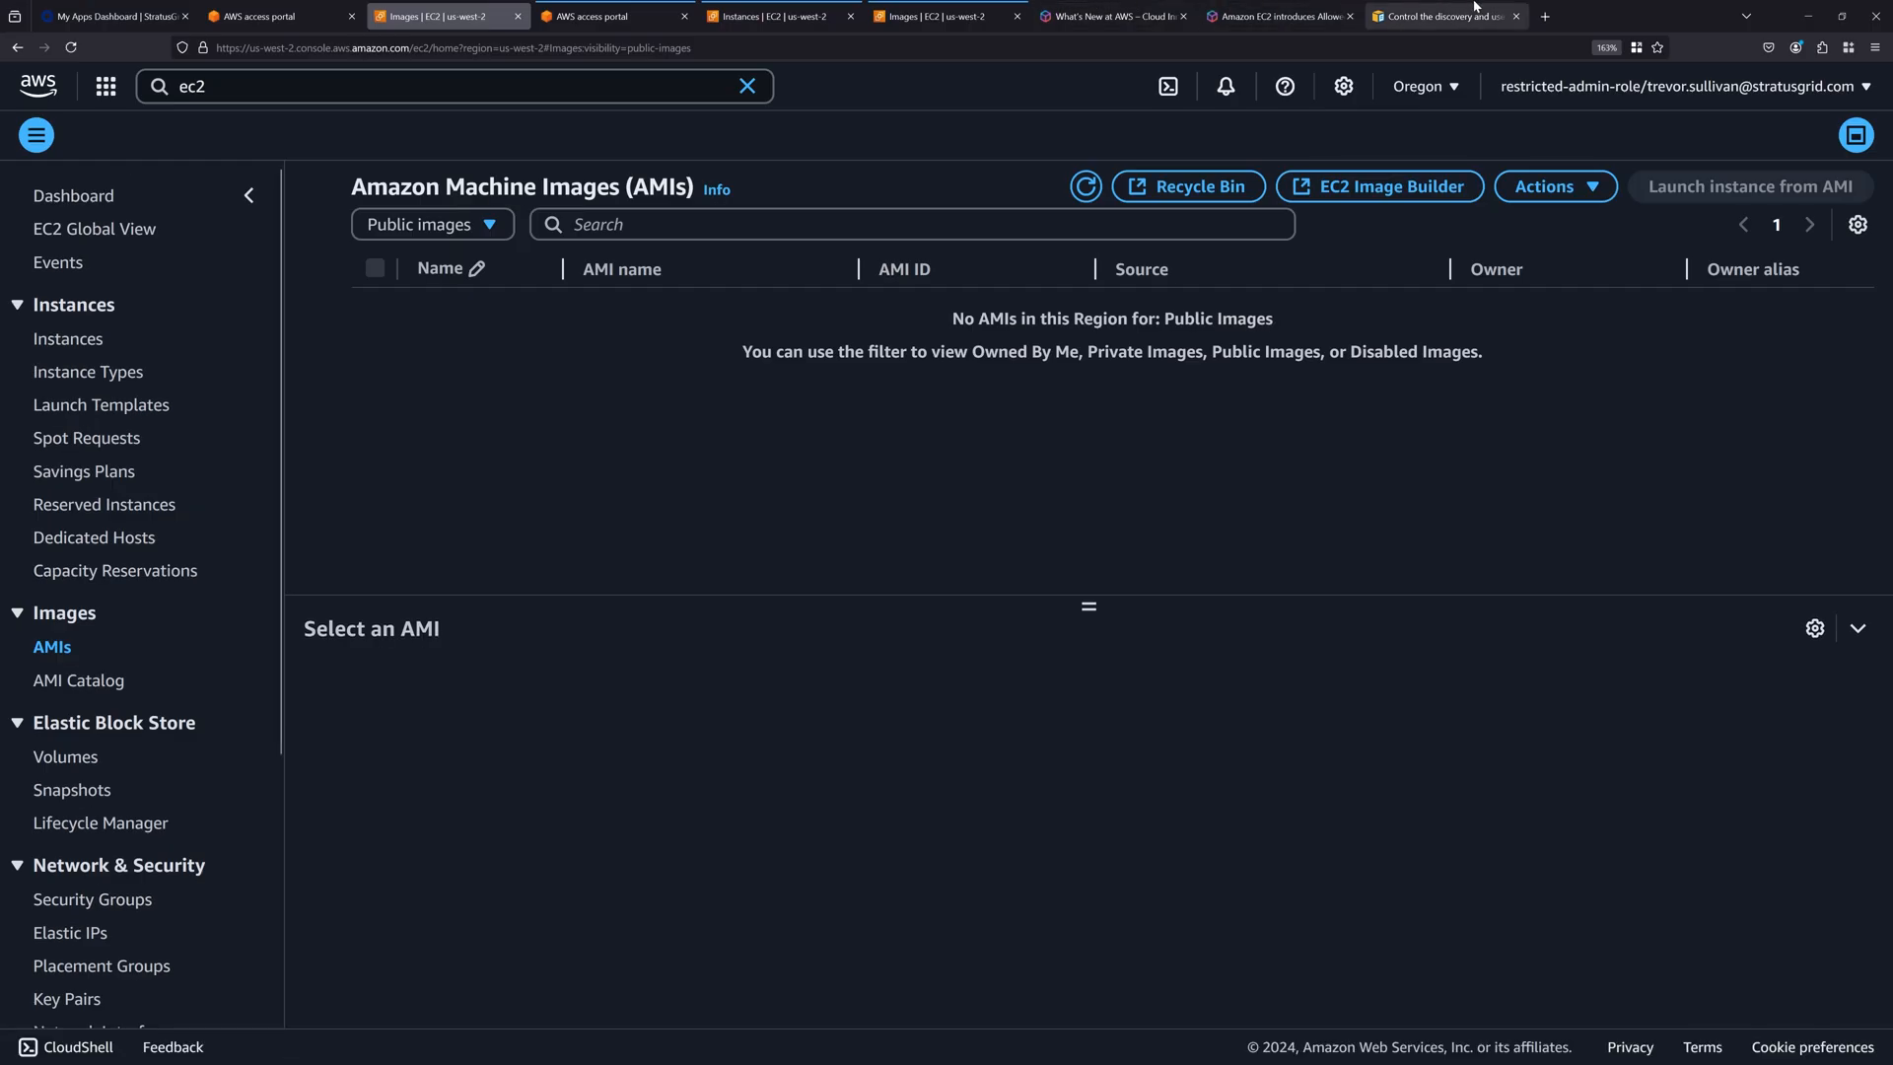
pyautogui.click(1469, 12)
pyautogui.click(1285, 717)
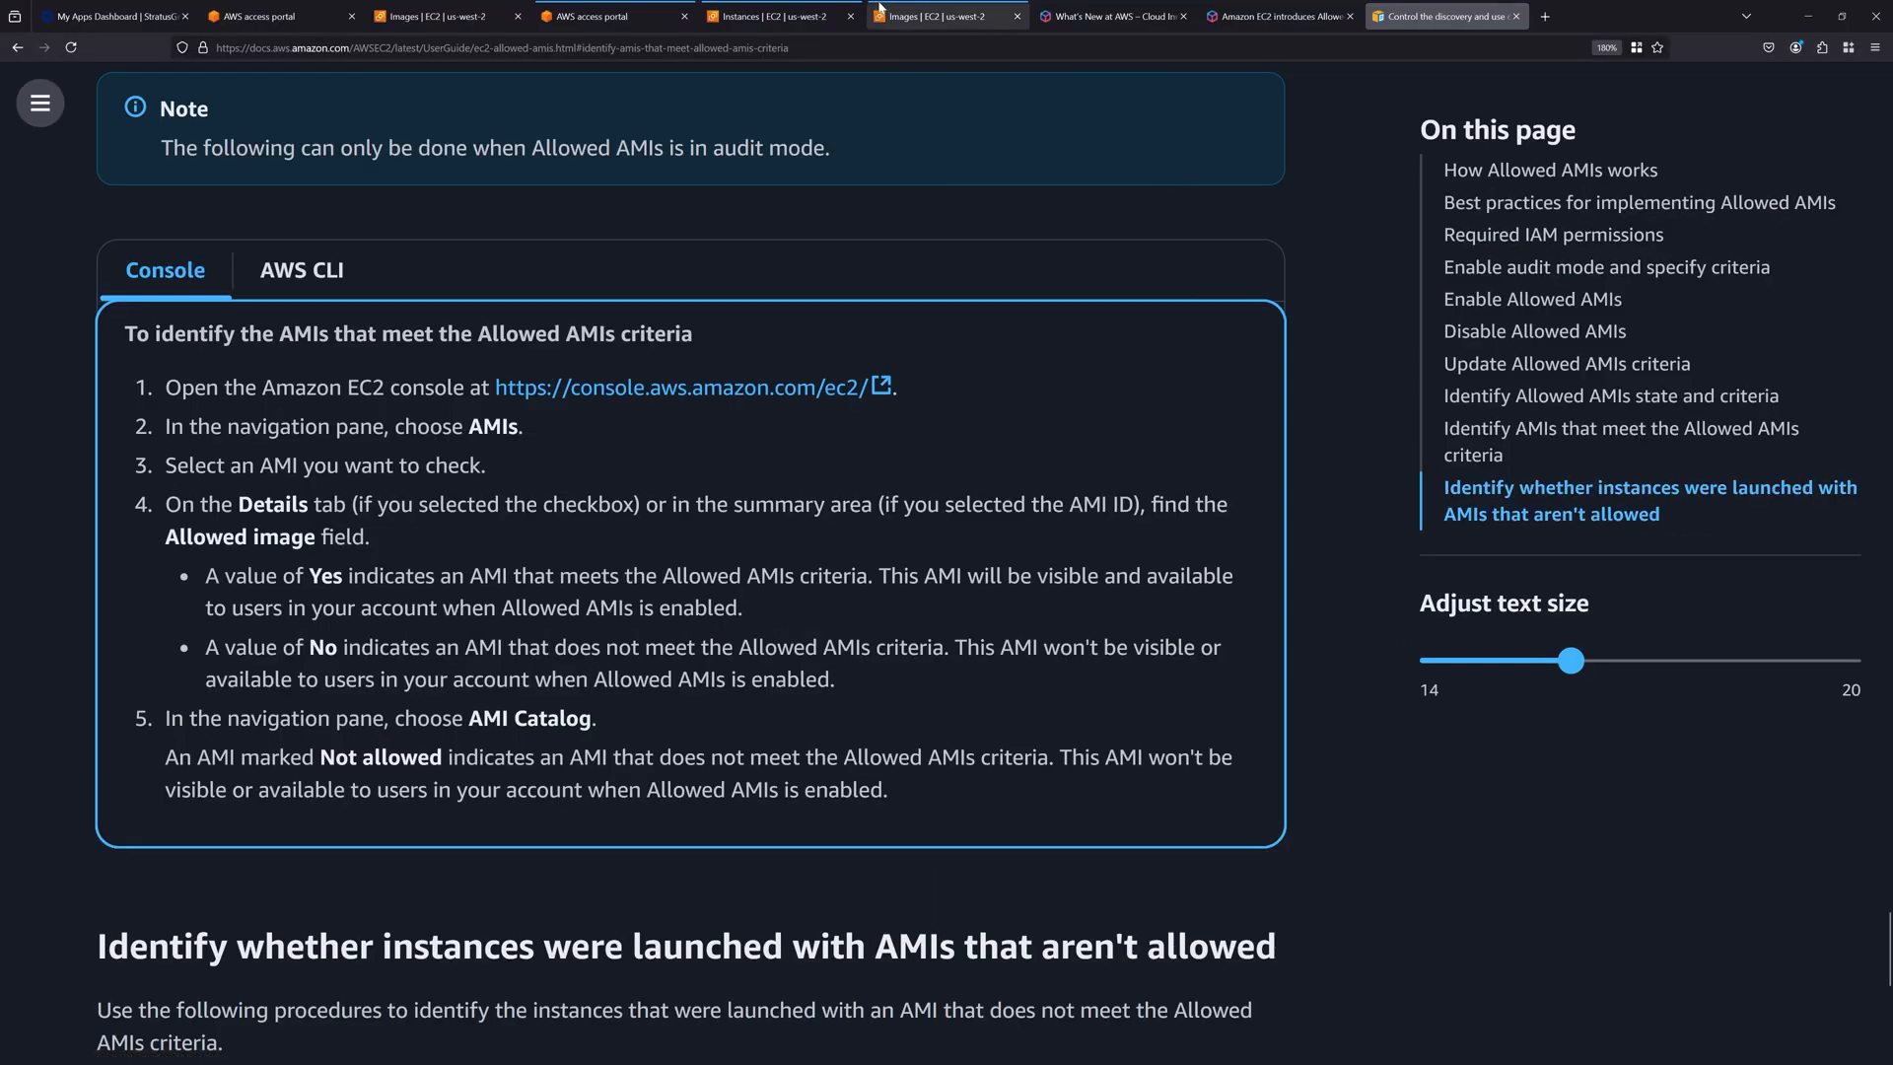
pyautogui.click(882, 14)
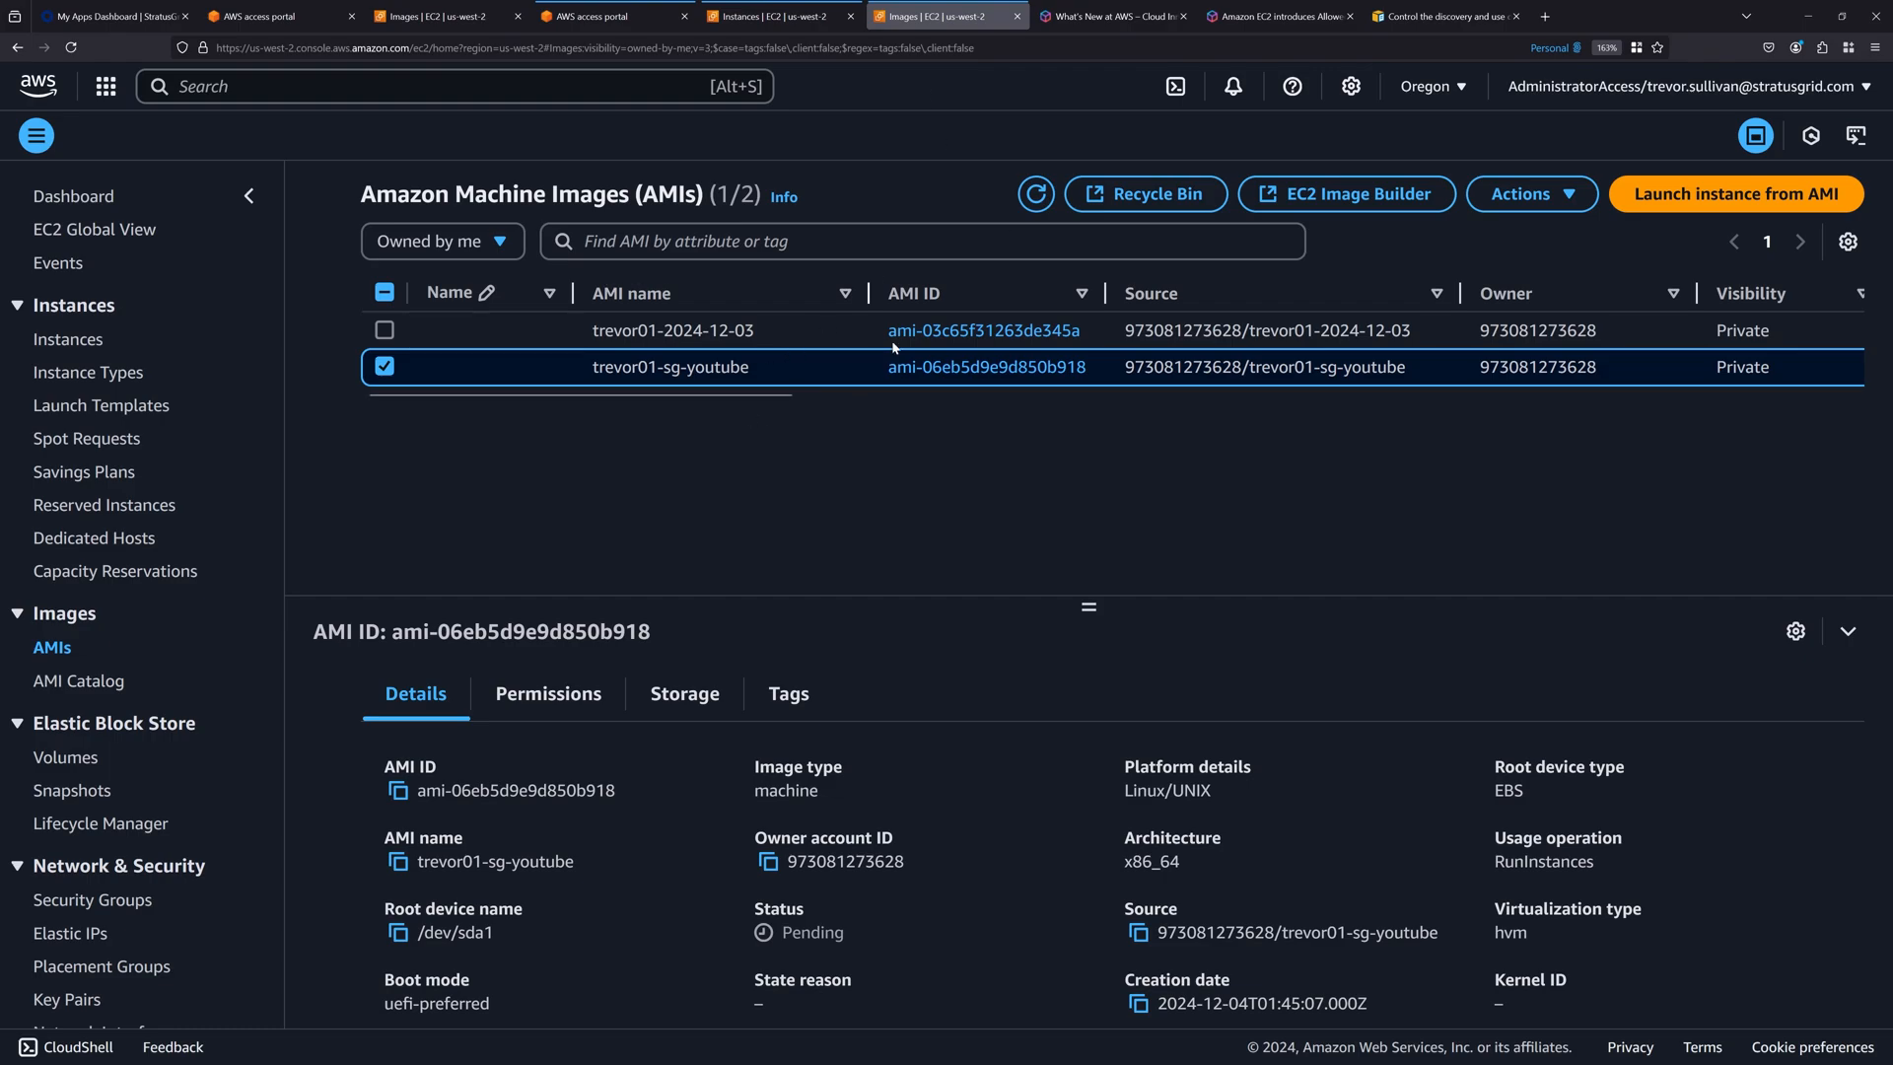
pyautogui.click(1035, 193)
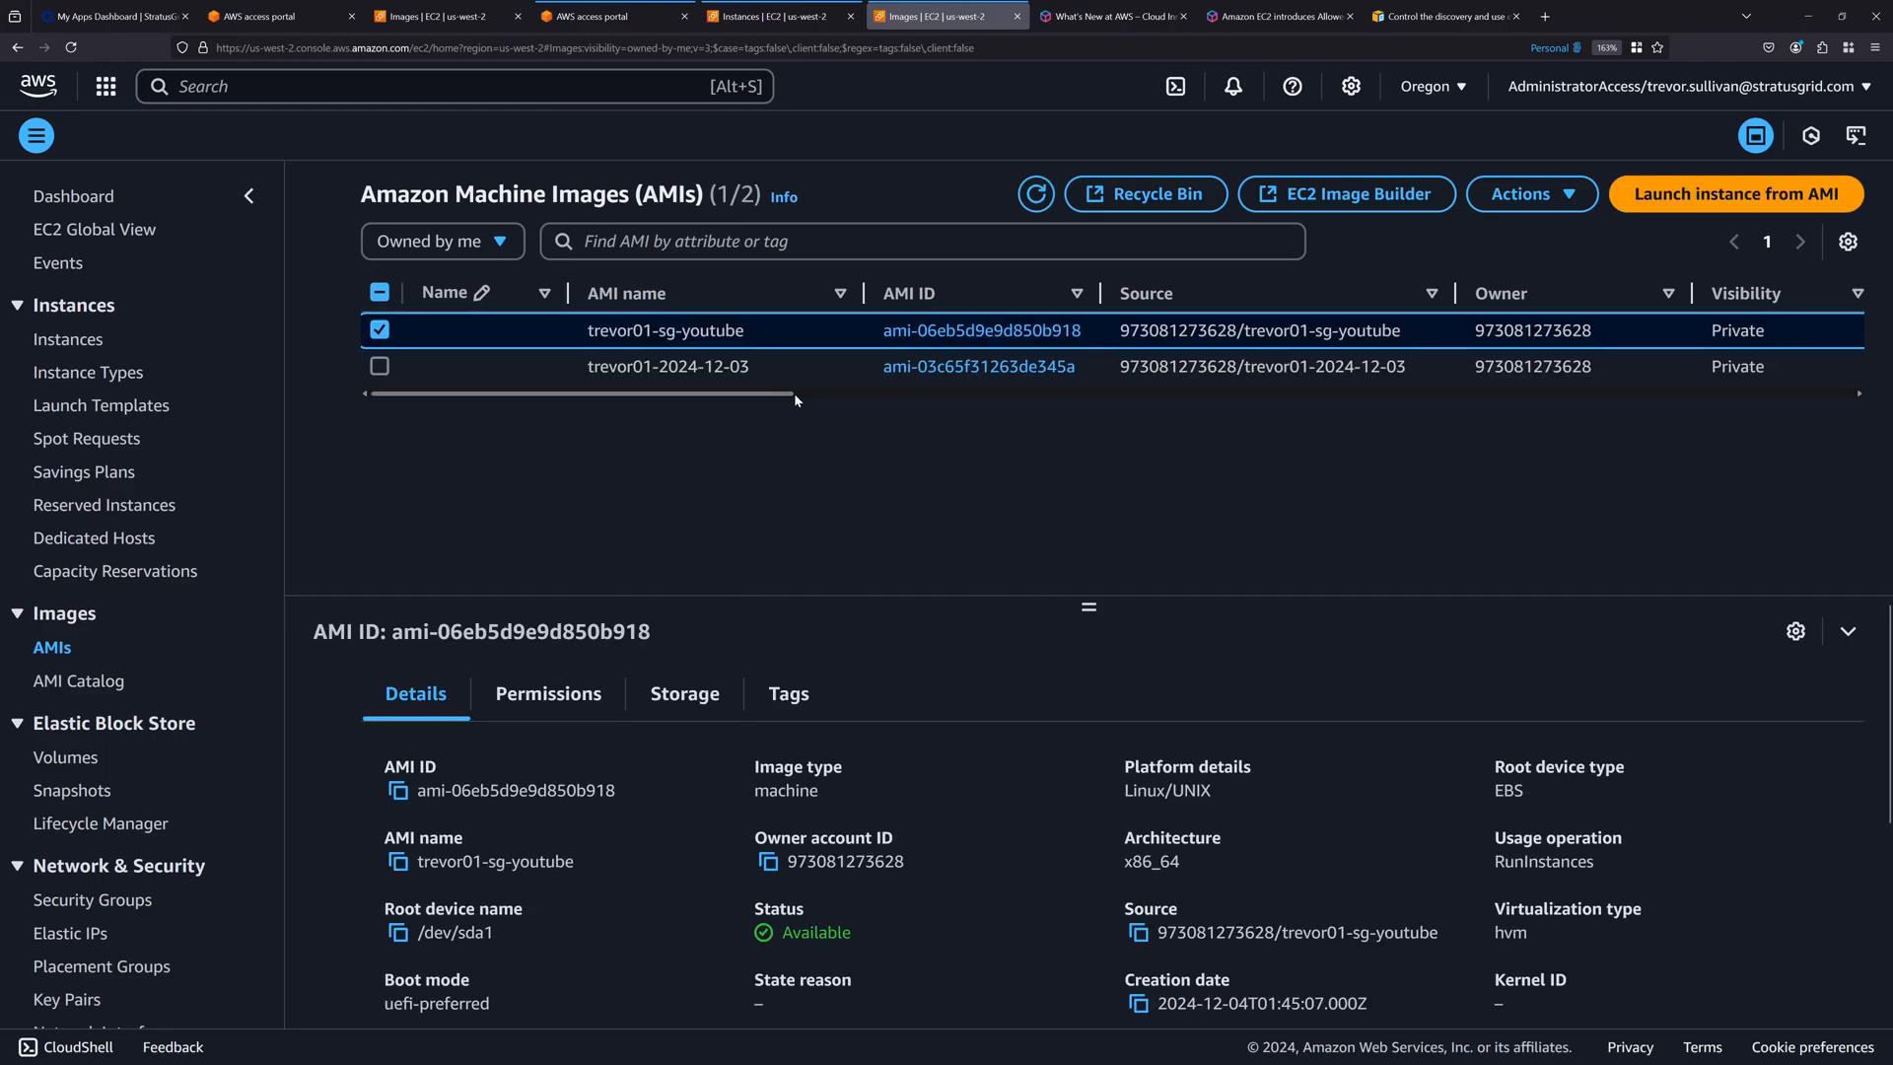
pyautogui.moveTo(795, 393); pyautogui.dragTo(1106, 400)
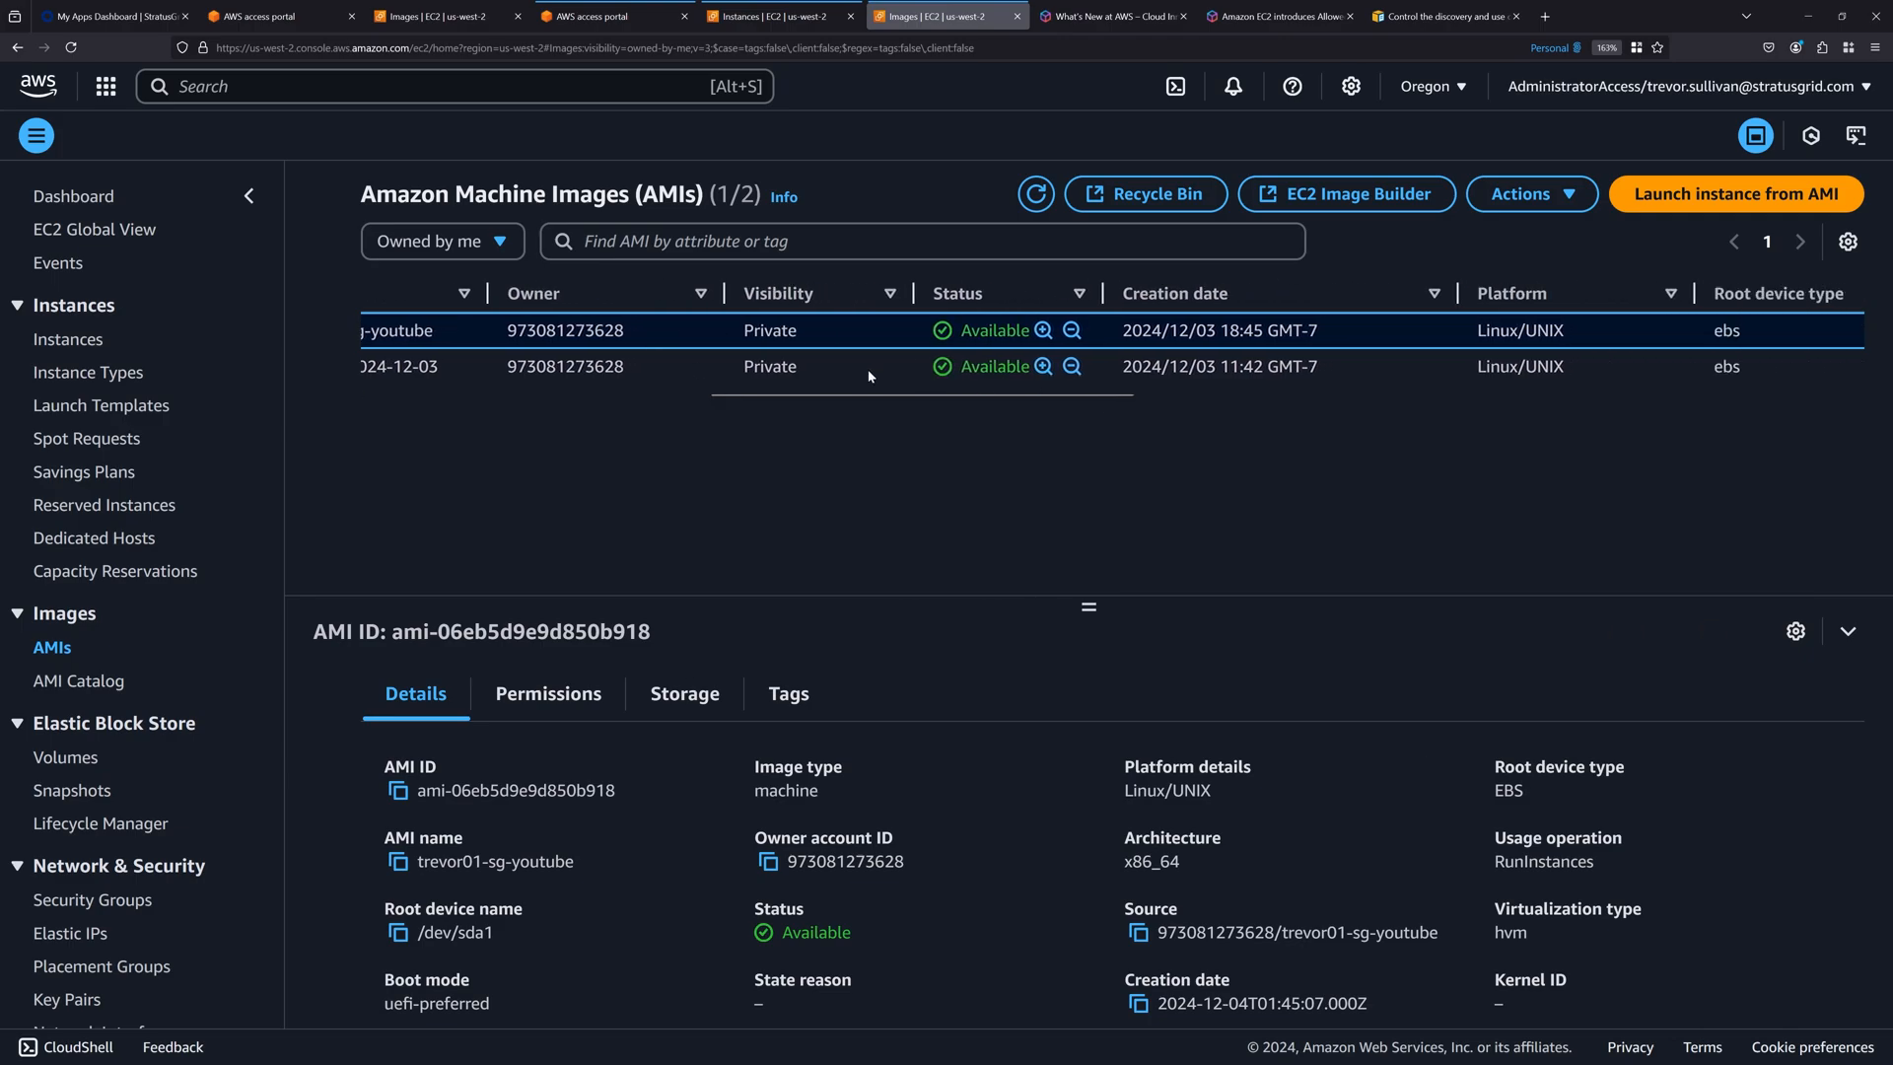
pyautogui.moveTo(868, 394); pyautogui.dragTo(453, 386)
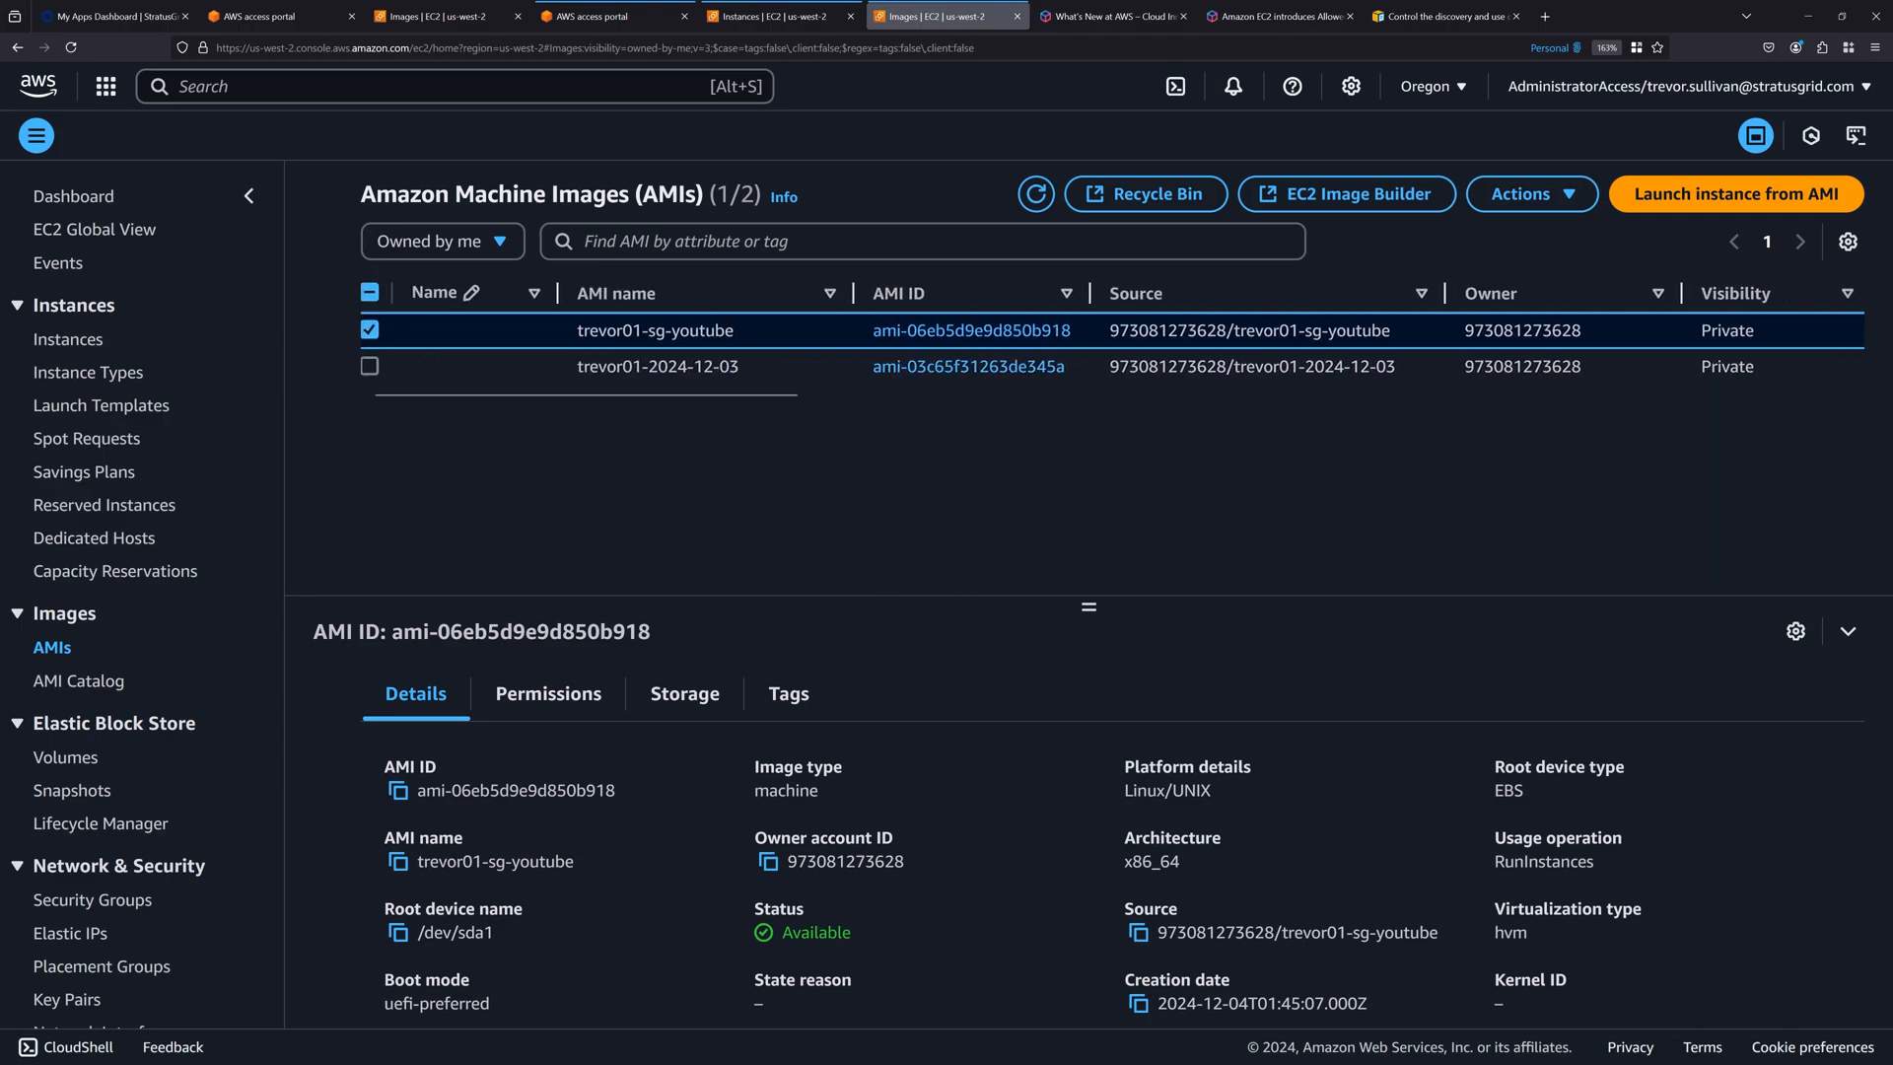
# Edit the permissions of ami-06eb5d9e9d850b918 to share it with the restricted account's ID, and save the changes.
pyautogui.rightClick(704, 336)
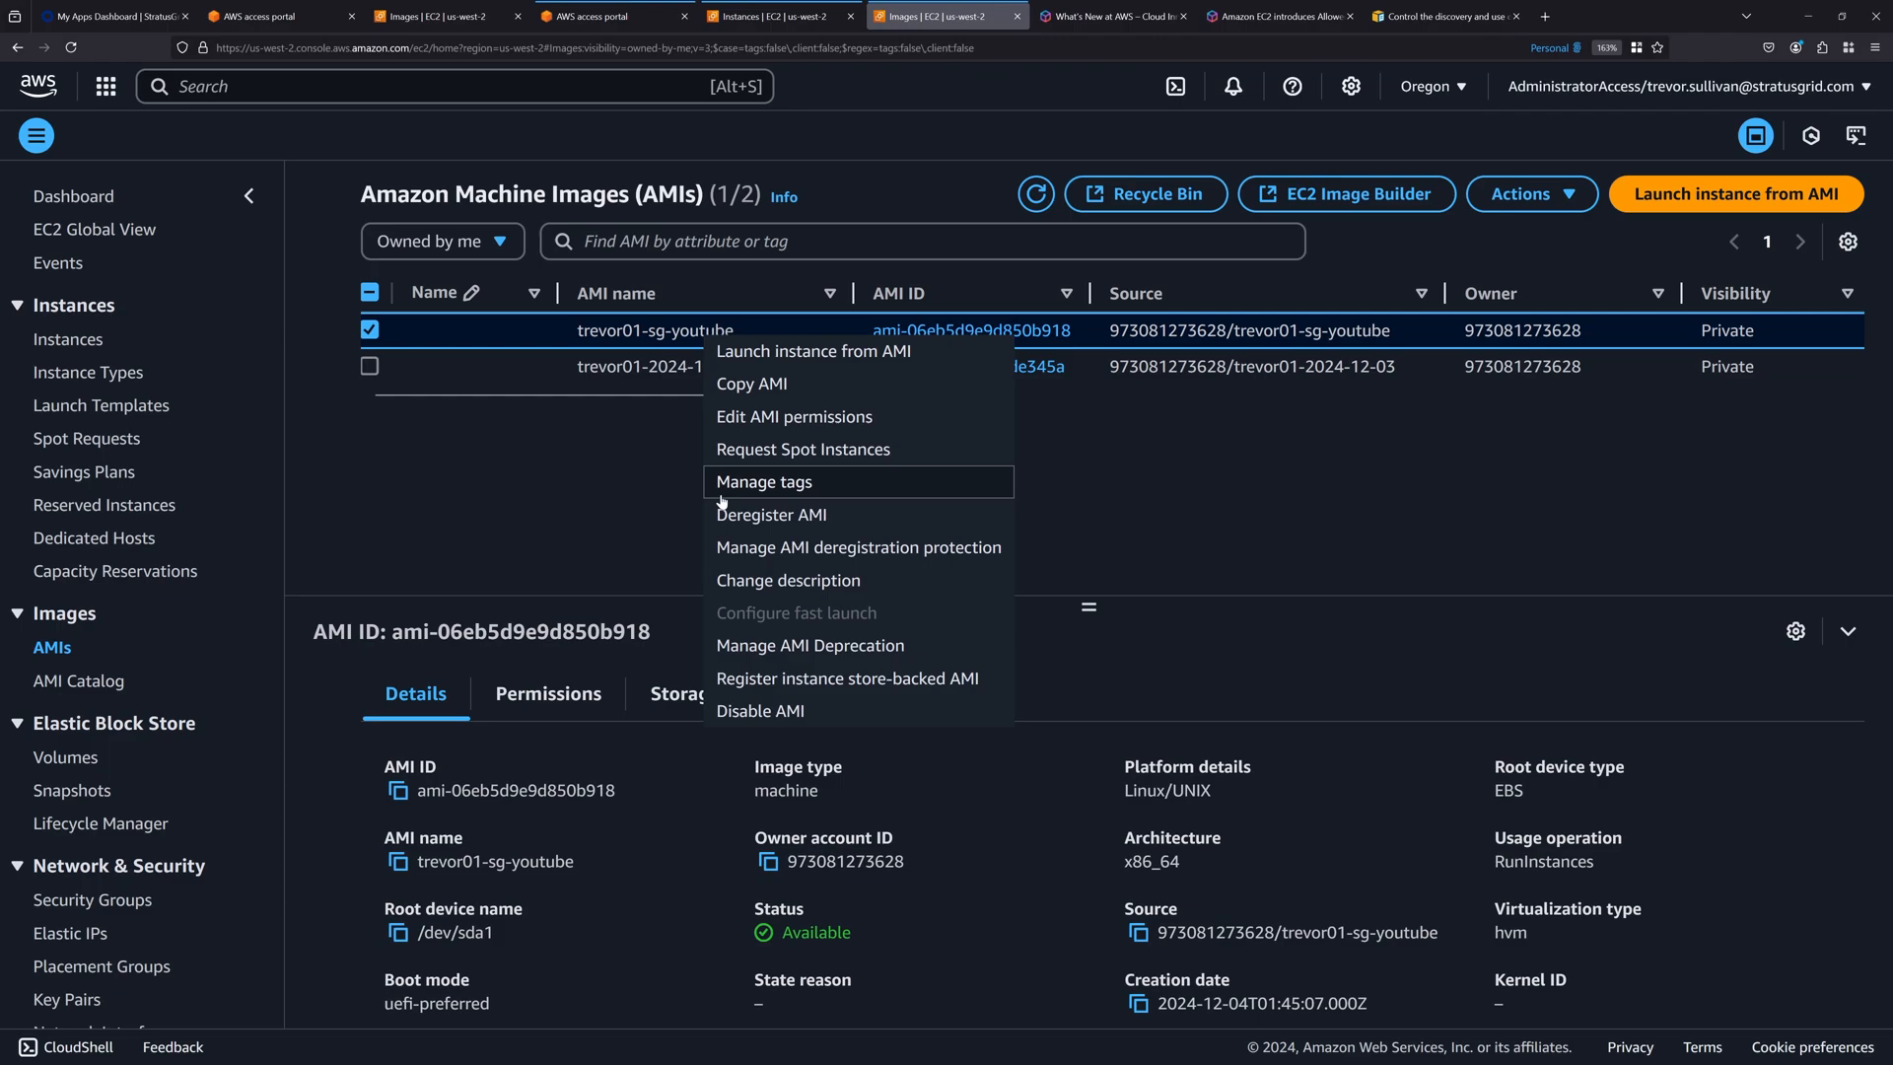
pyautogui.click(800, 418)
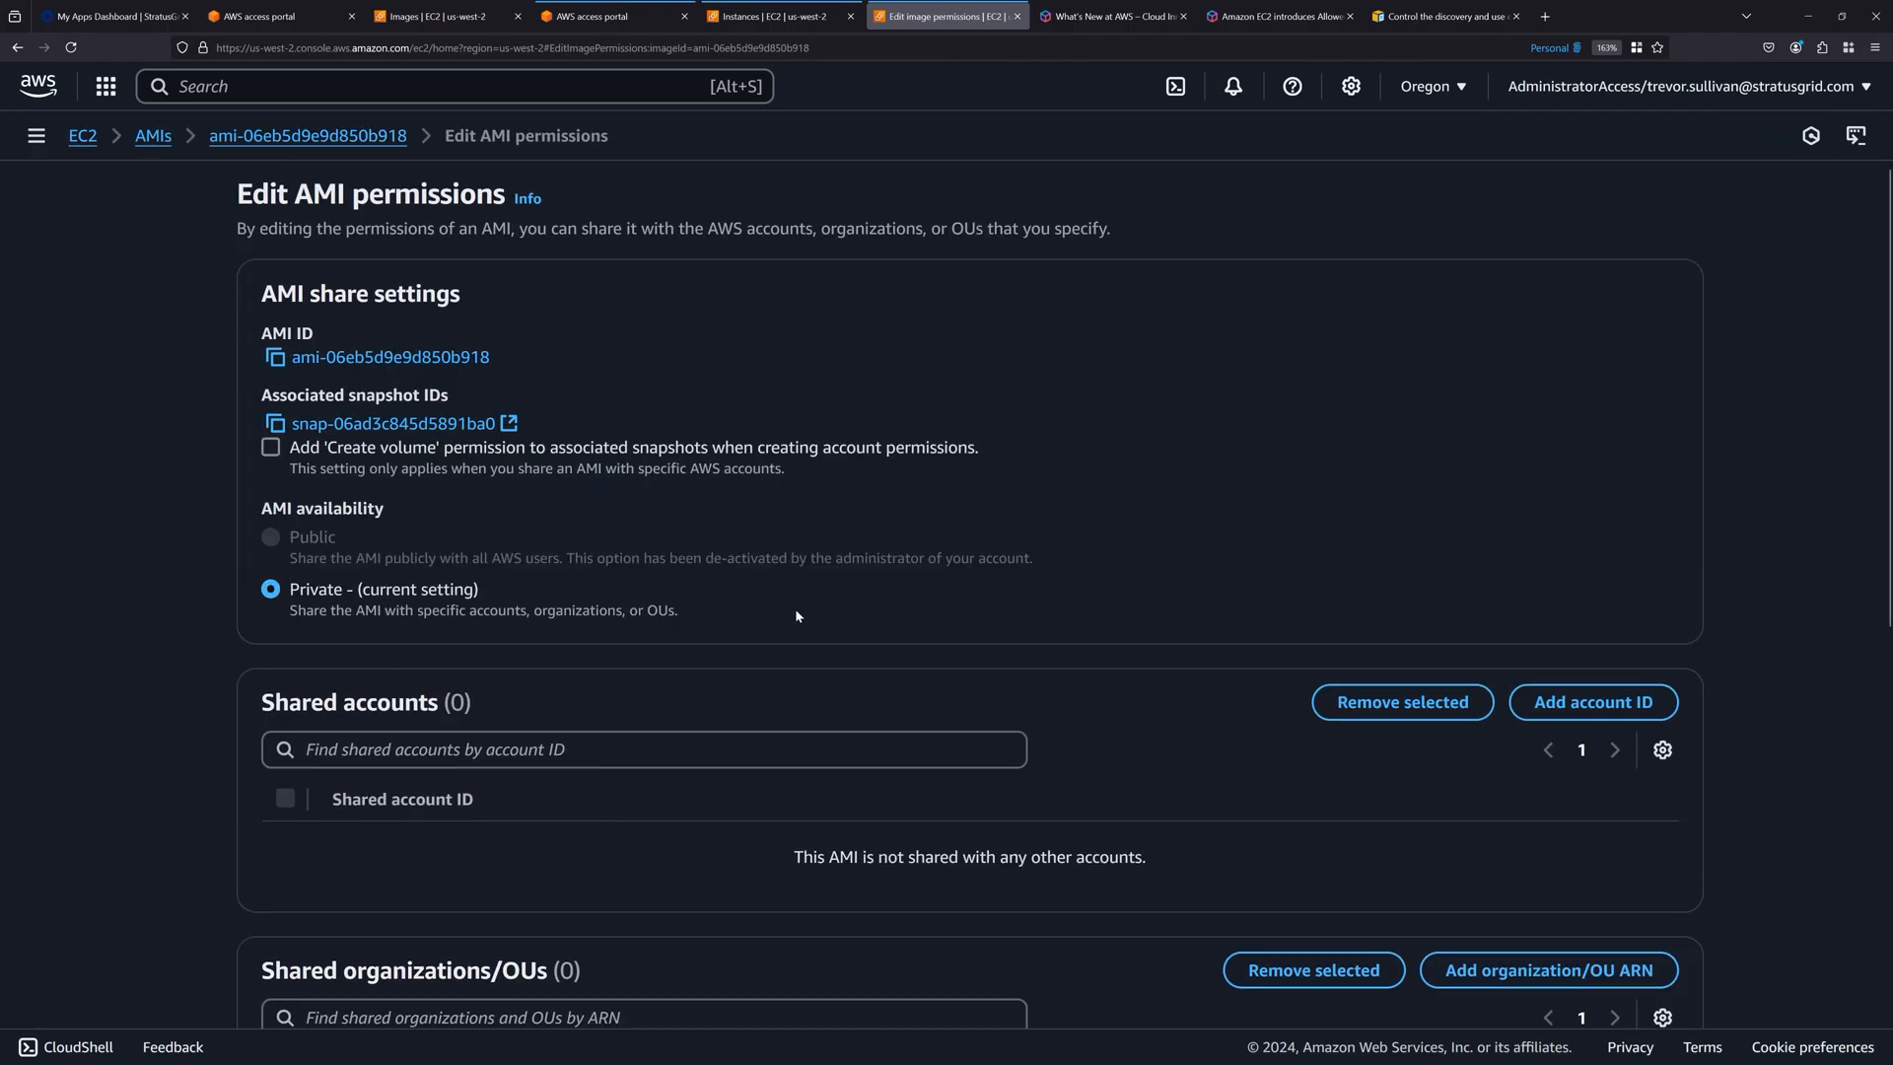
pyautogui.click(1594, 702)
pyautogui.press('super+v')
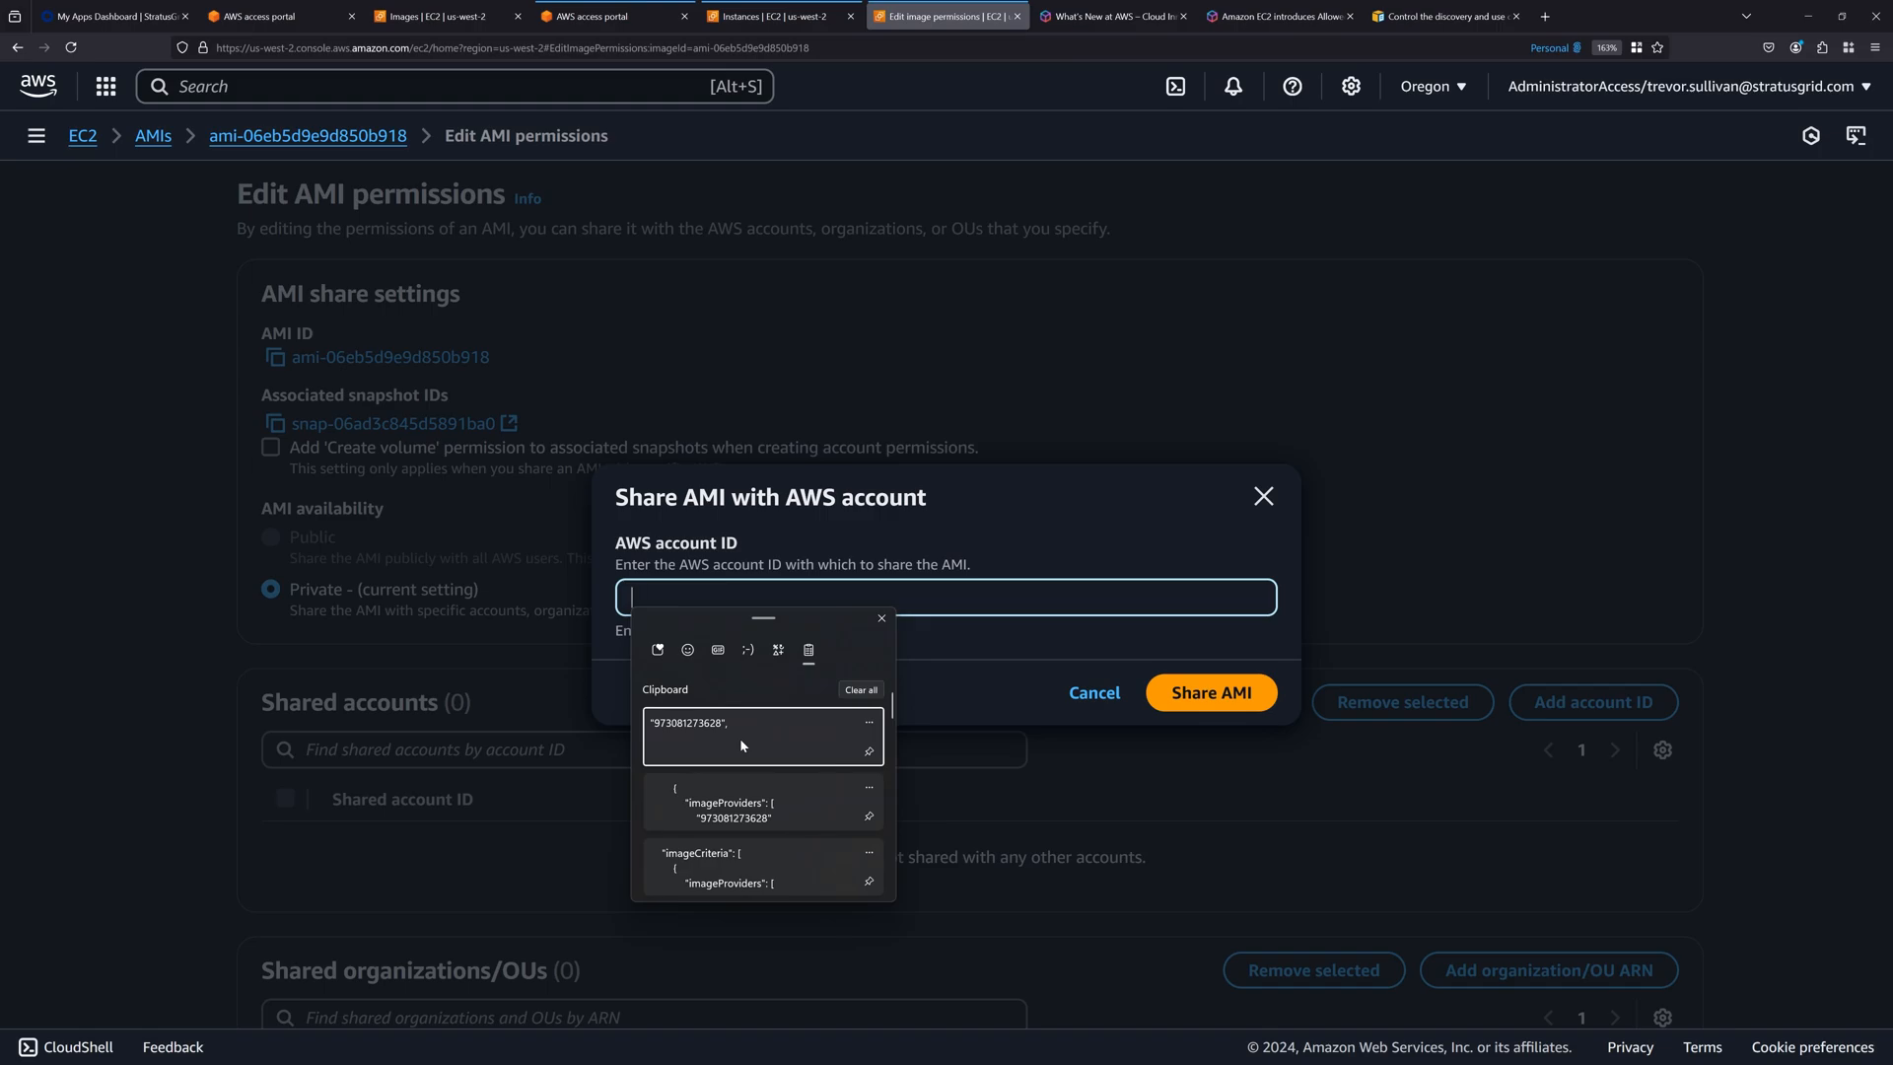
pyautogui.scroll(-3, 740, 738)
pyautogui.click(718, 849)
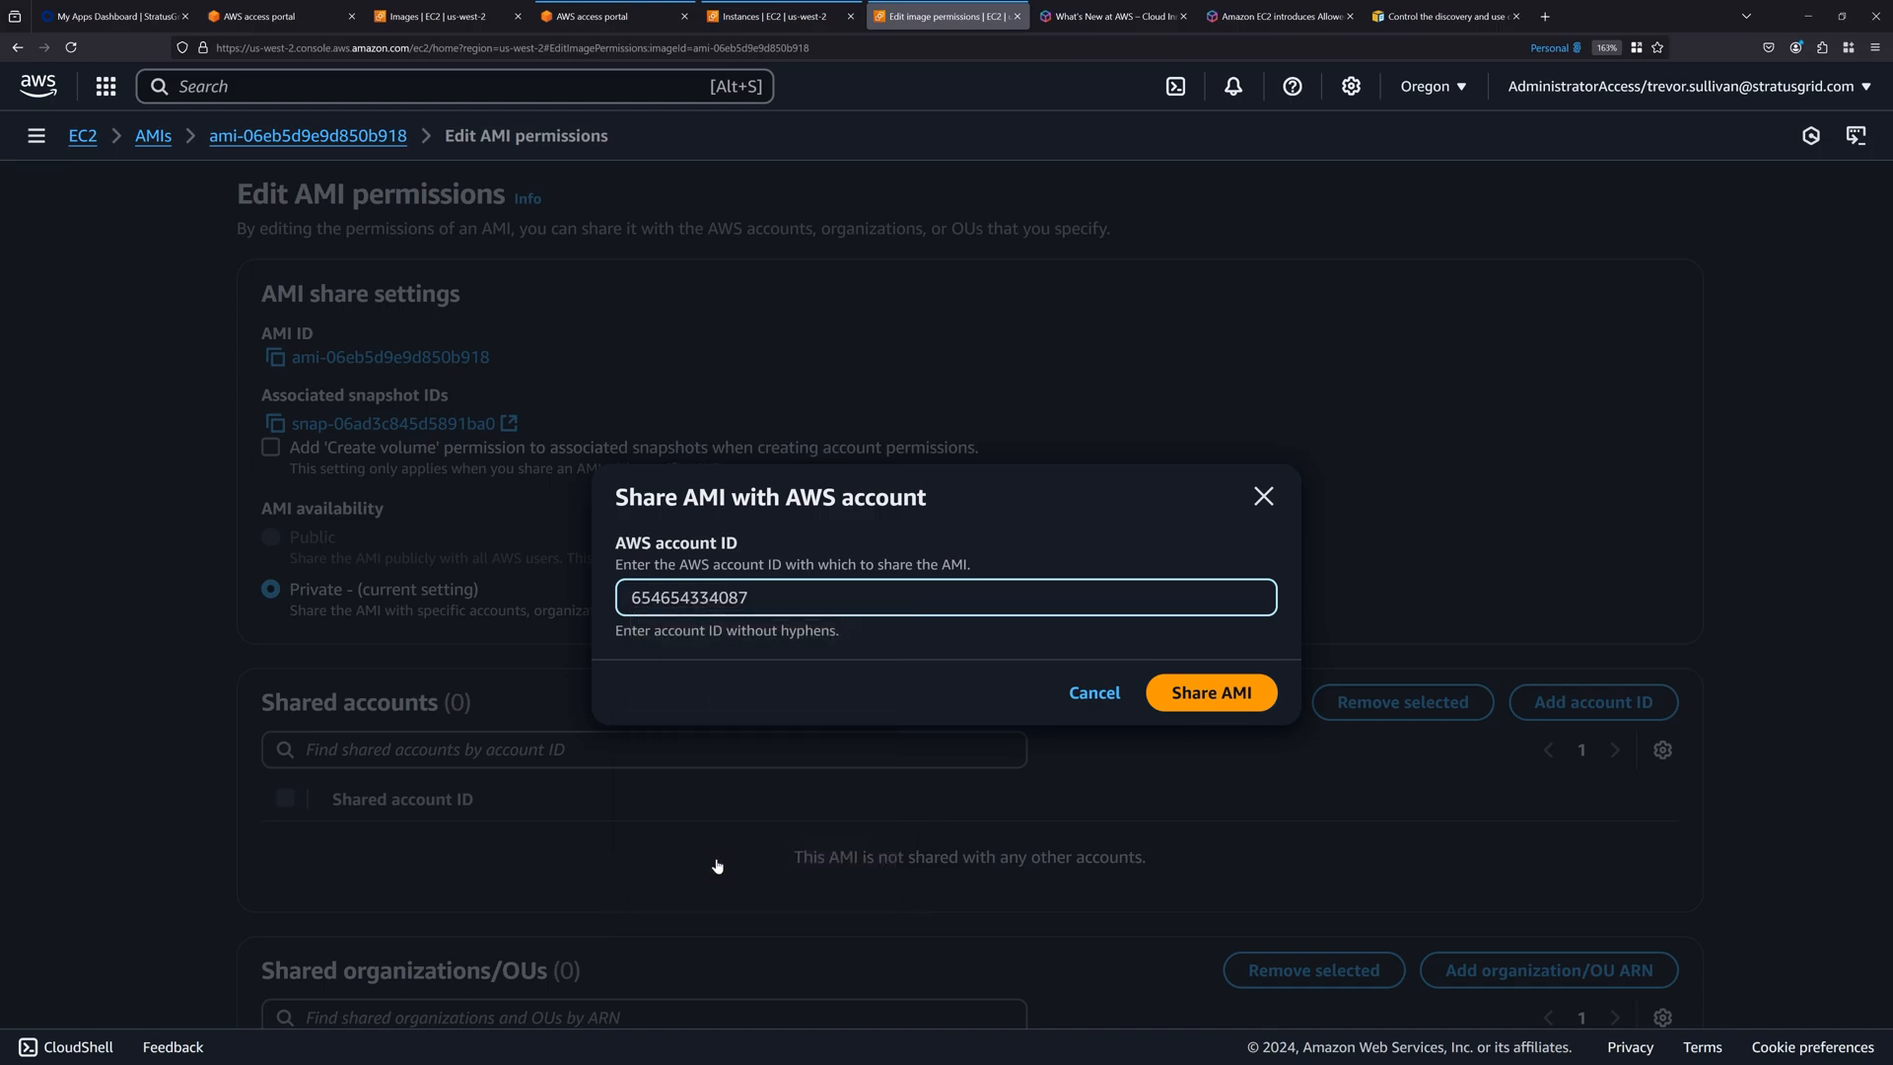
pyautogui.click(1171, 696)
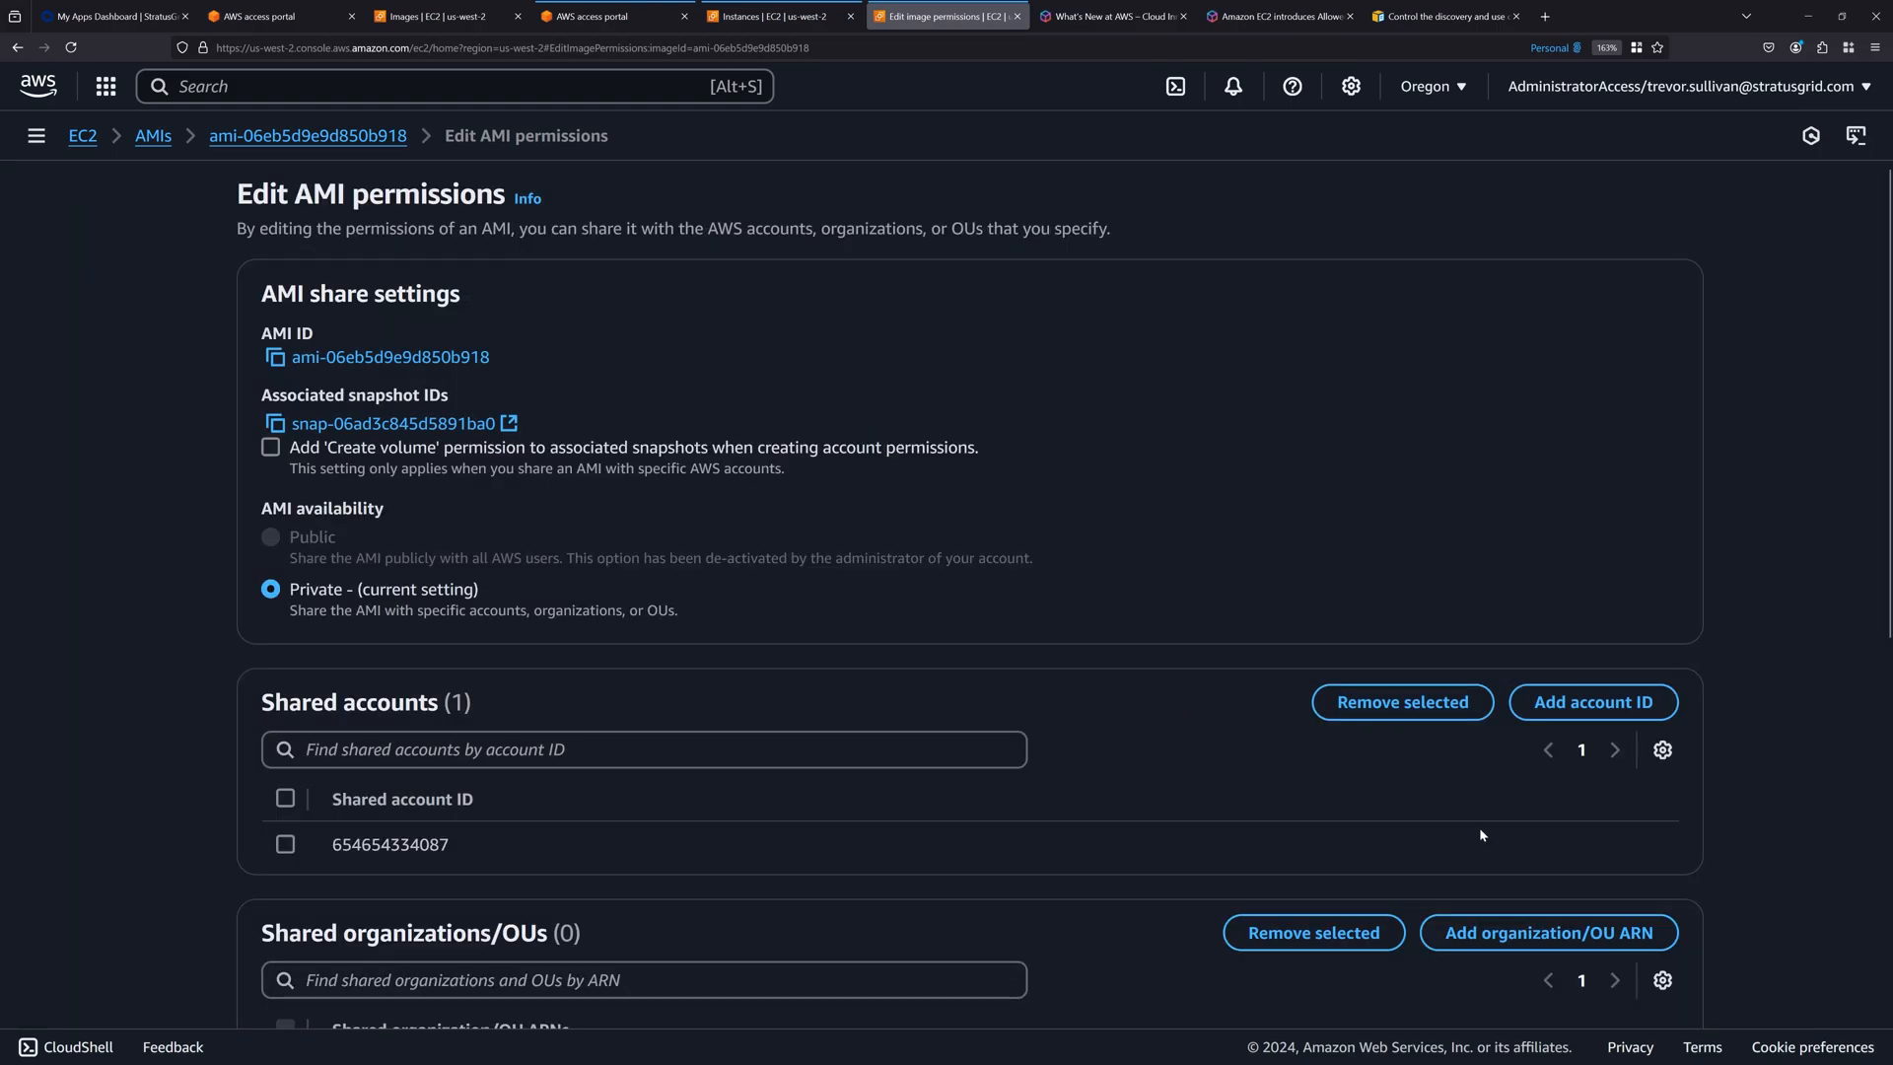
pyautogui.scroll(-5, 1538, 848)
pyautogui.click(1595, 571)
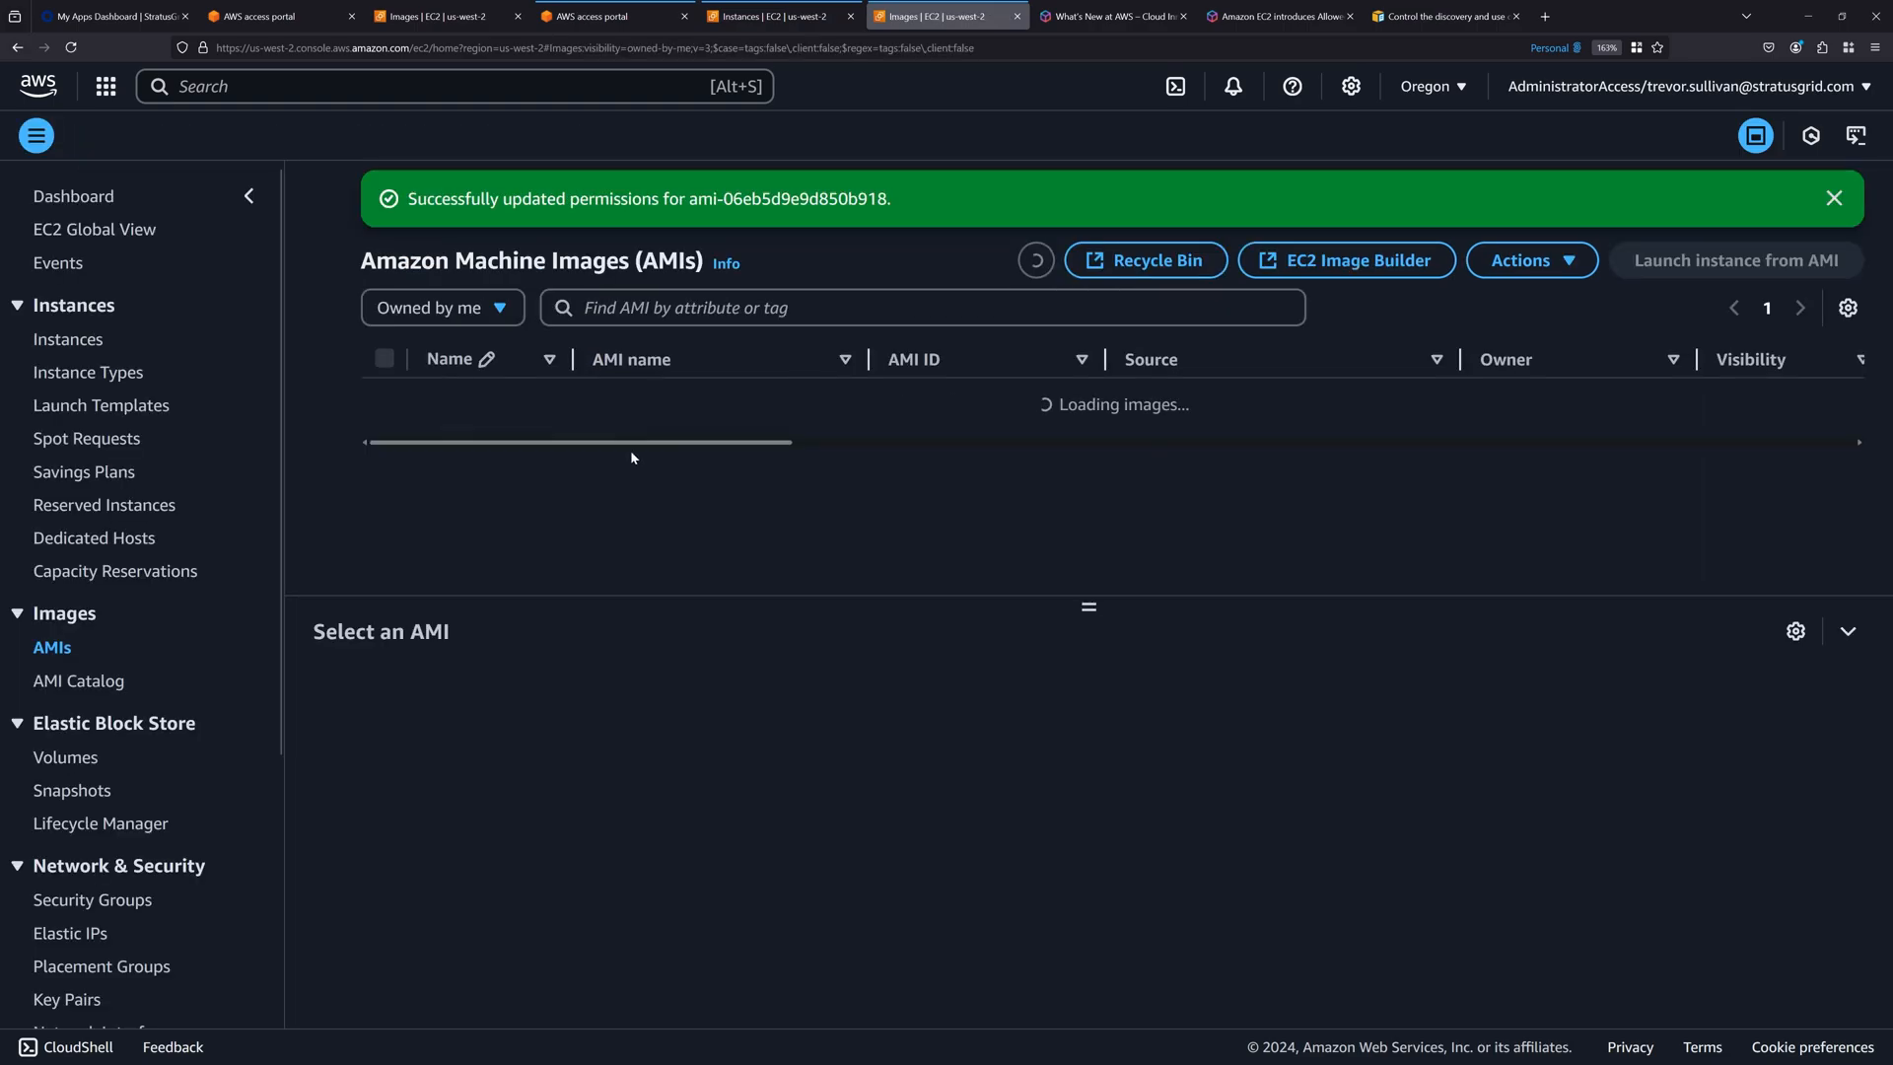
# Return to the restricted account's AMI list and filter it to private images to look for the shared AMI.
pyautogui.click(420, 8)
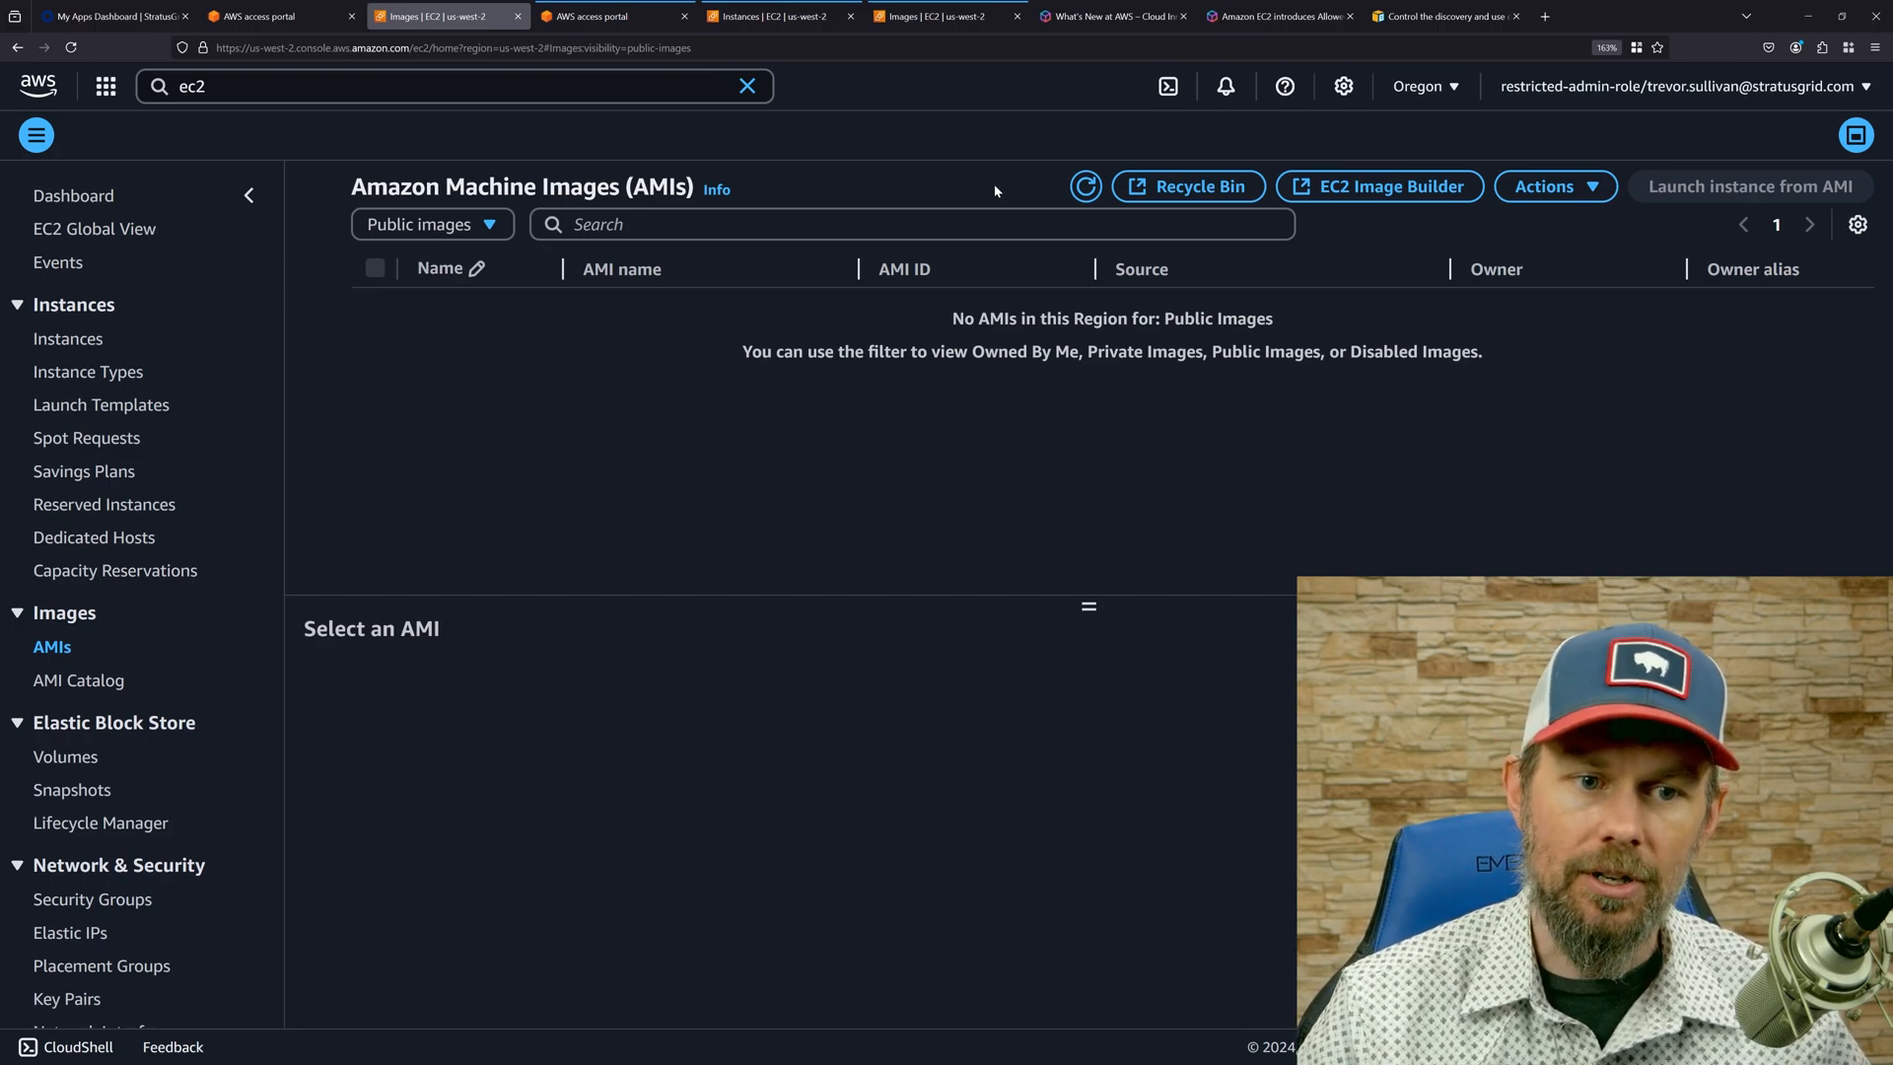
pyautogui.click(426, 225)
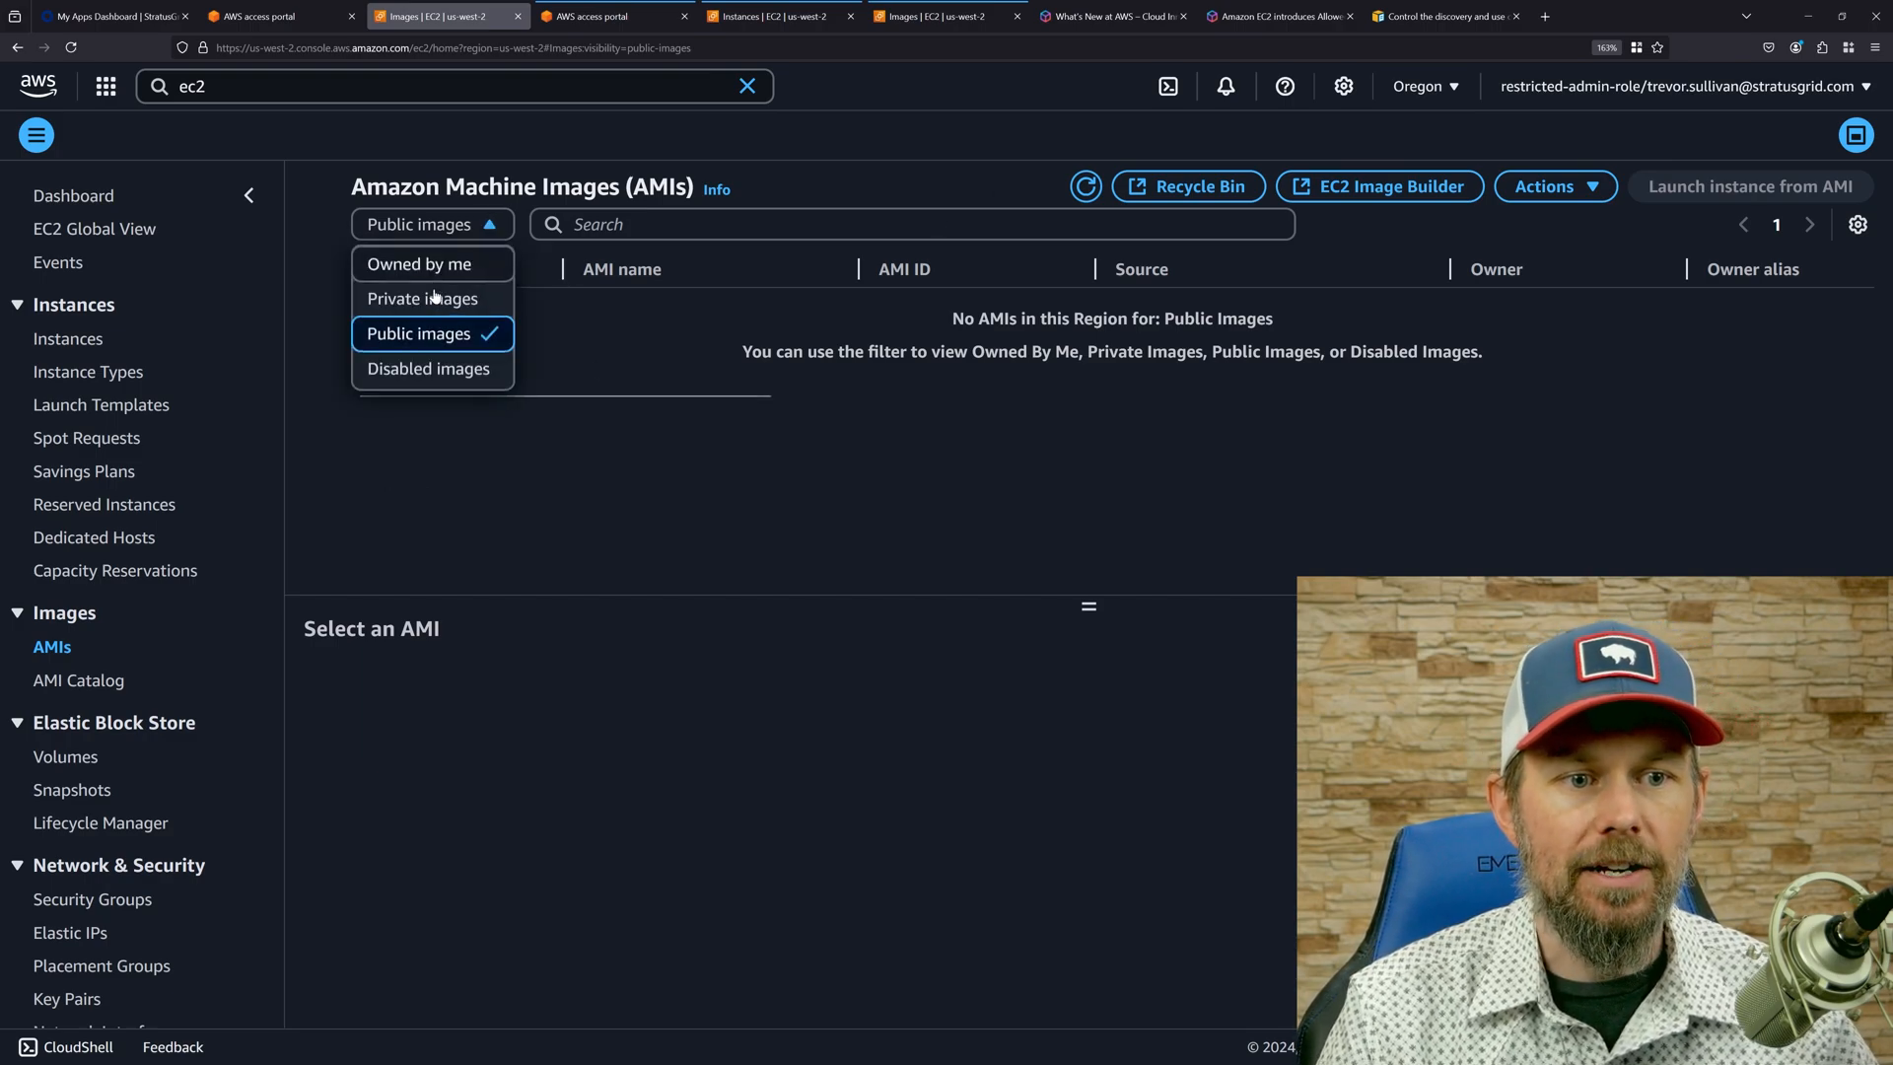
pyautogui.click(422, 300)
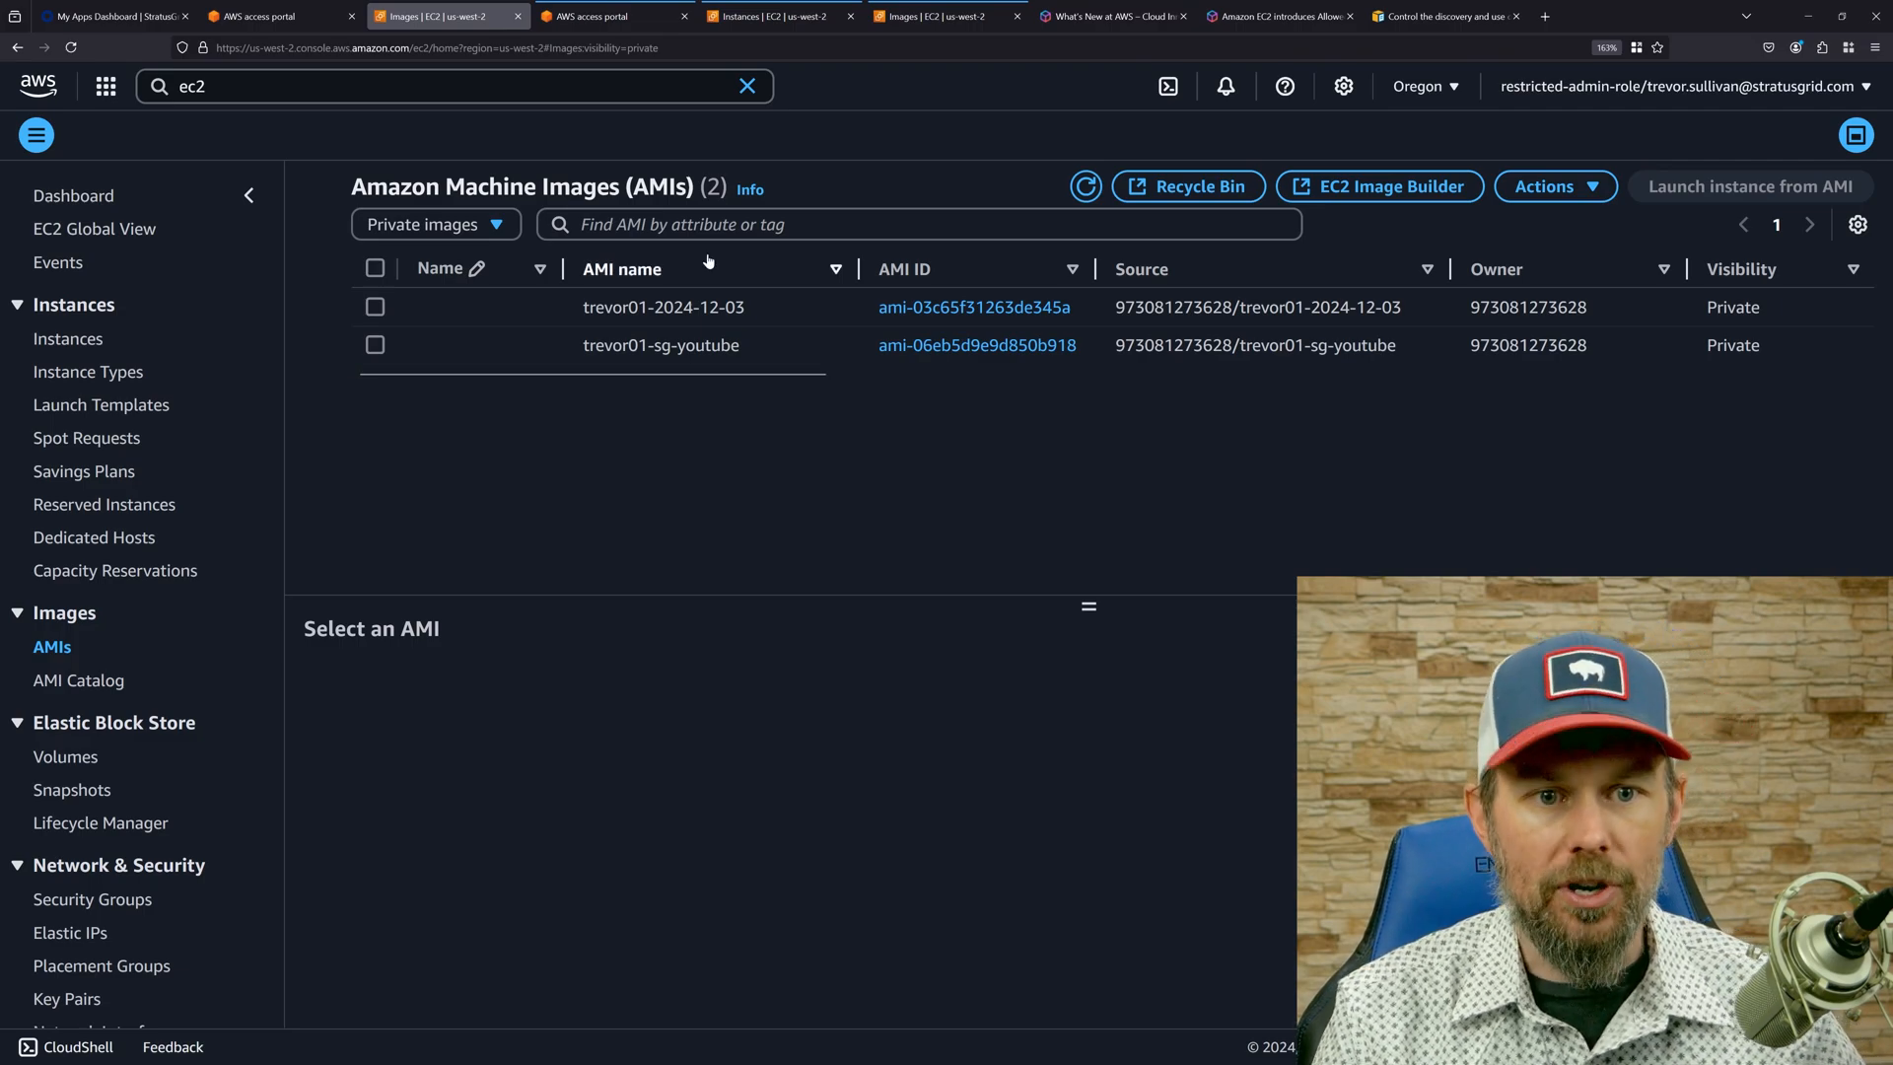
# Open the Allowed AMIs settings from the EC2 dashboard to review the mode and AMI criteria.
pyautogui.click(98, 202)
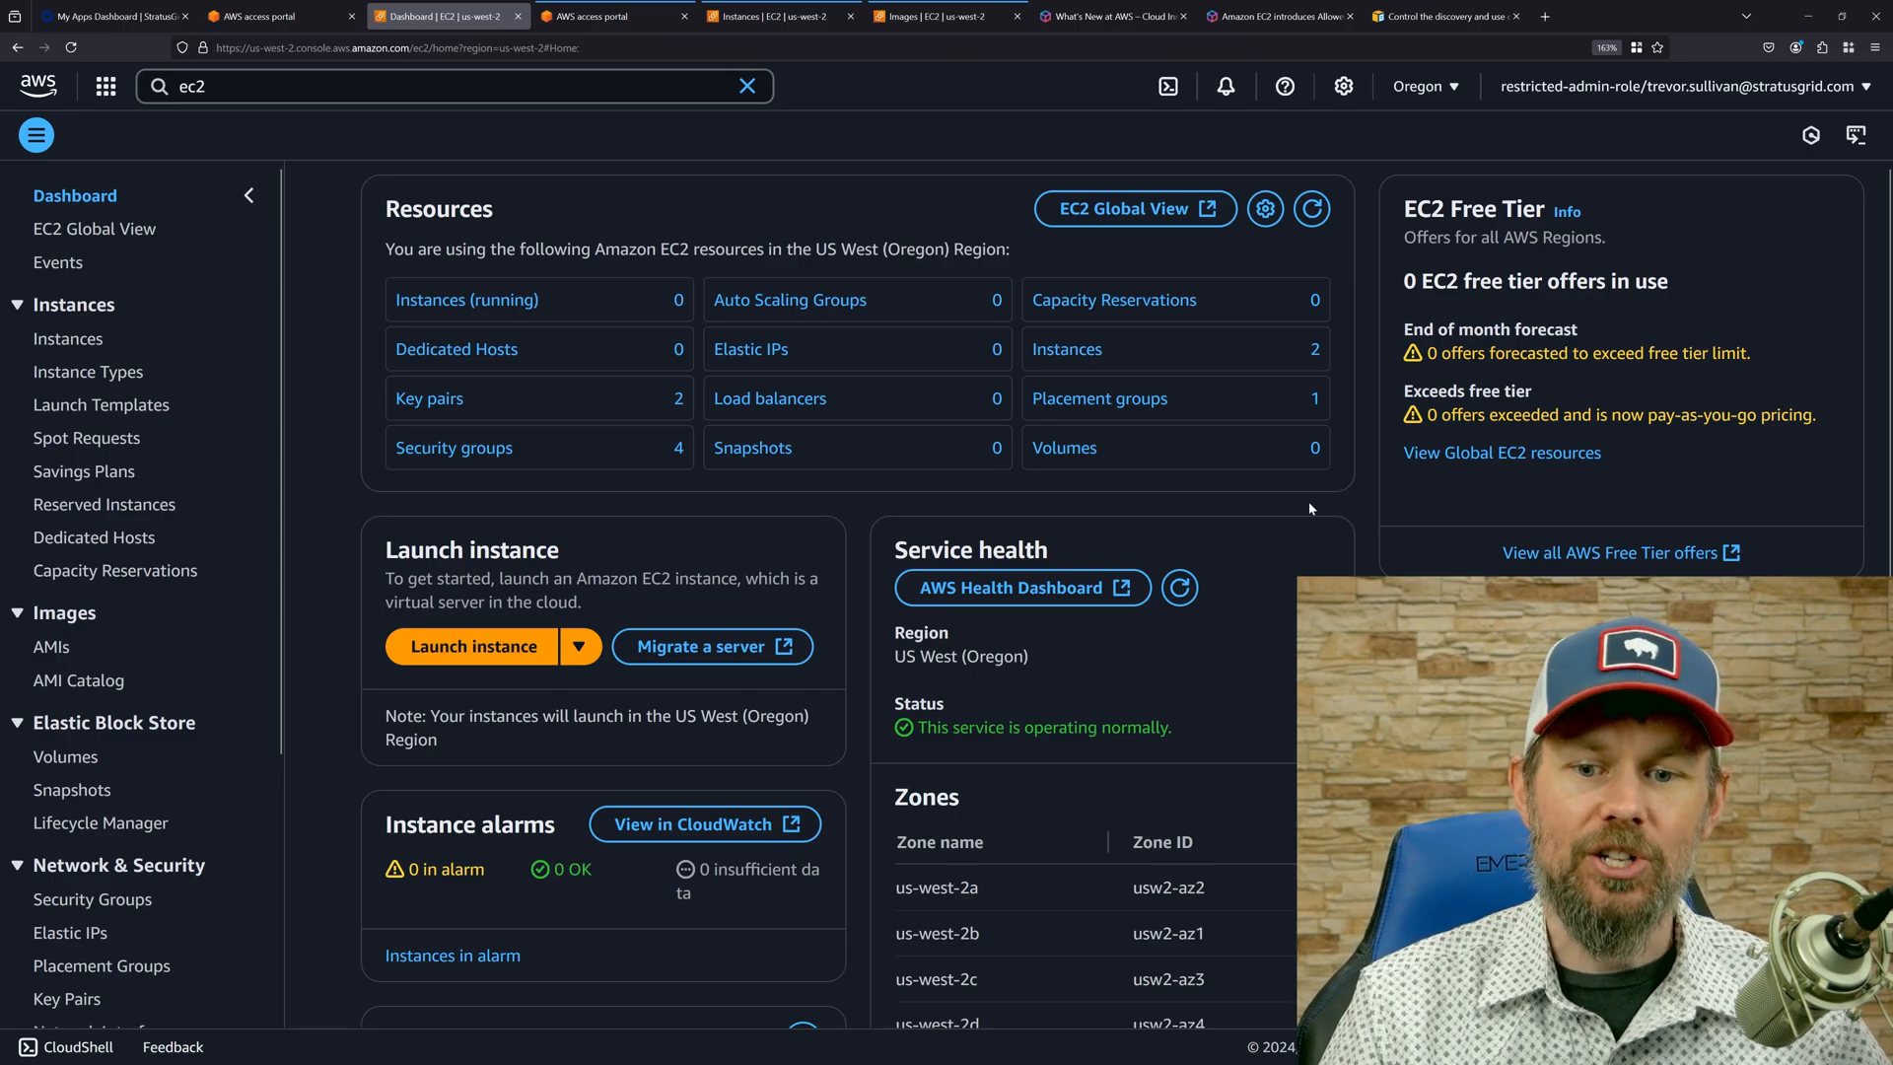
pyautogui.scroll(-3, 858, 592)
pyautogui.click(1454, 566)
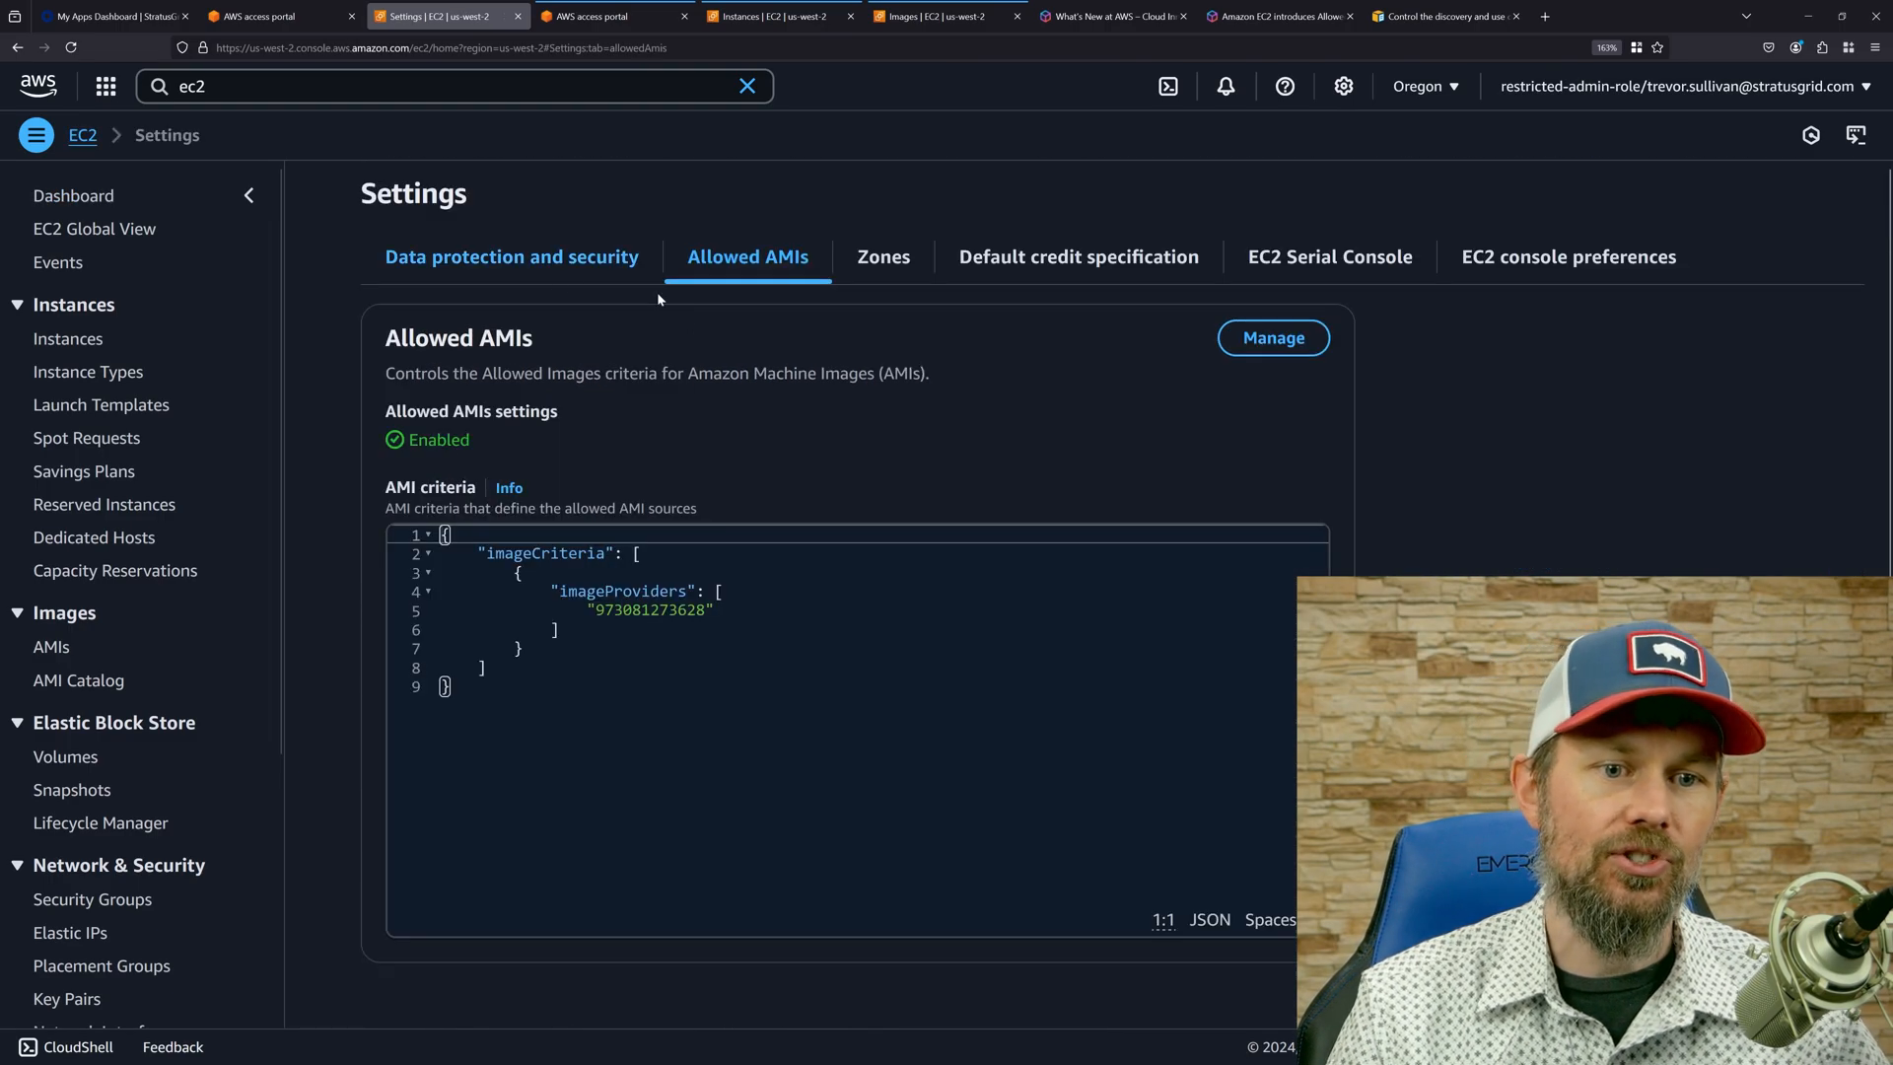
# Review the provider in the AMI criteria, and open the Amazon EC2 Allowed AMIs announcement from the AWS What's New feed.
pyautogui.moveTo(513, 729); pyautogui.dragTo(398, 525)
pyautogui.click(588, 611)
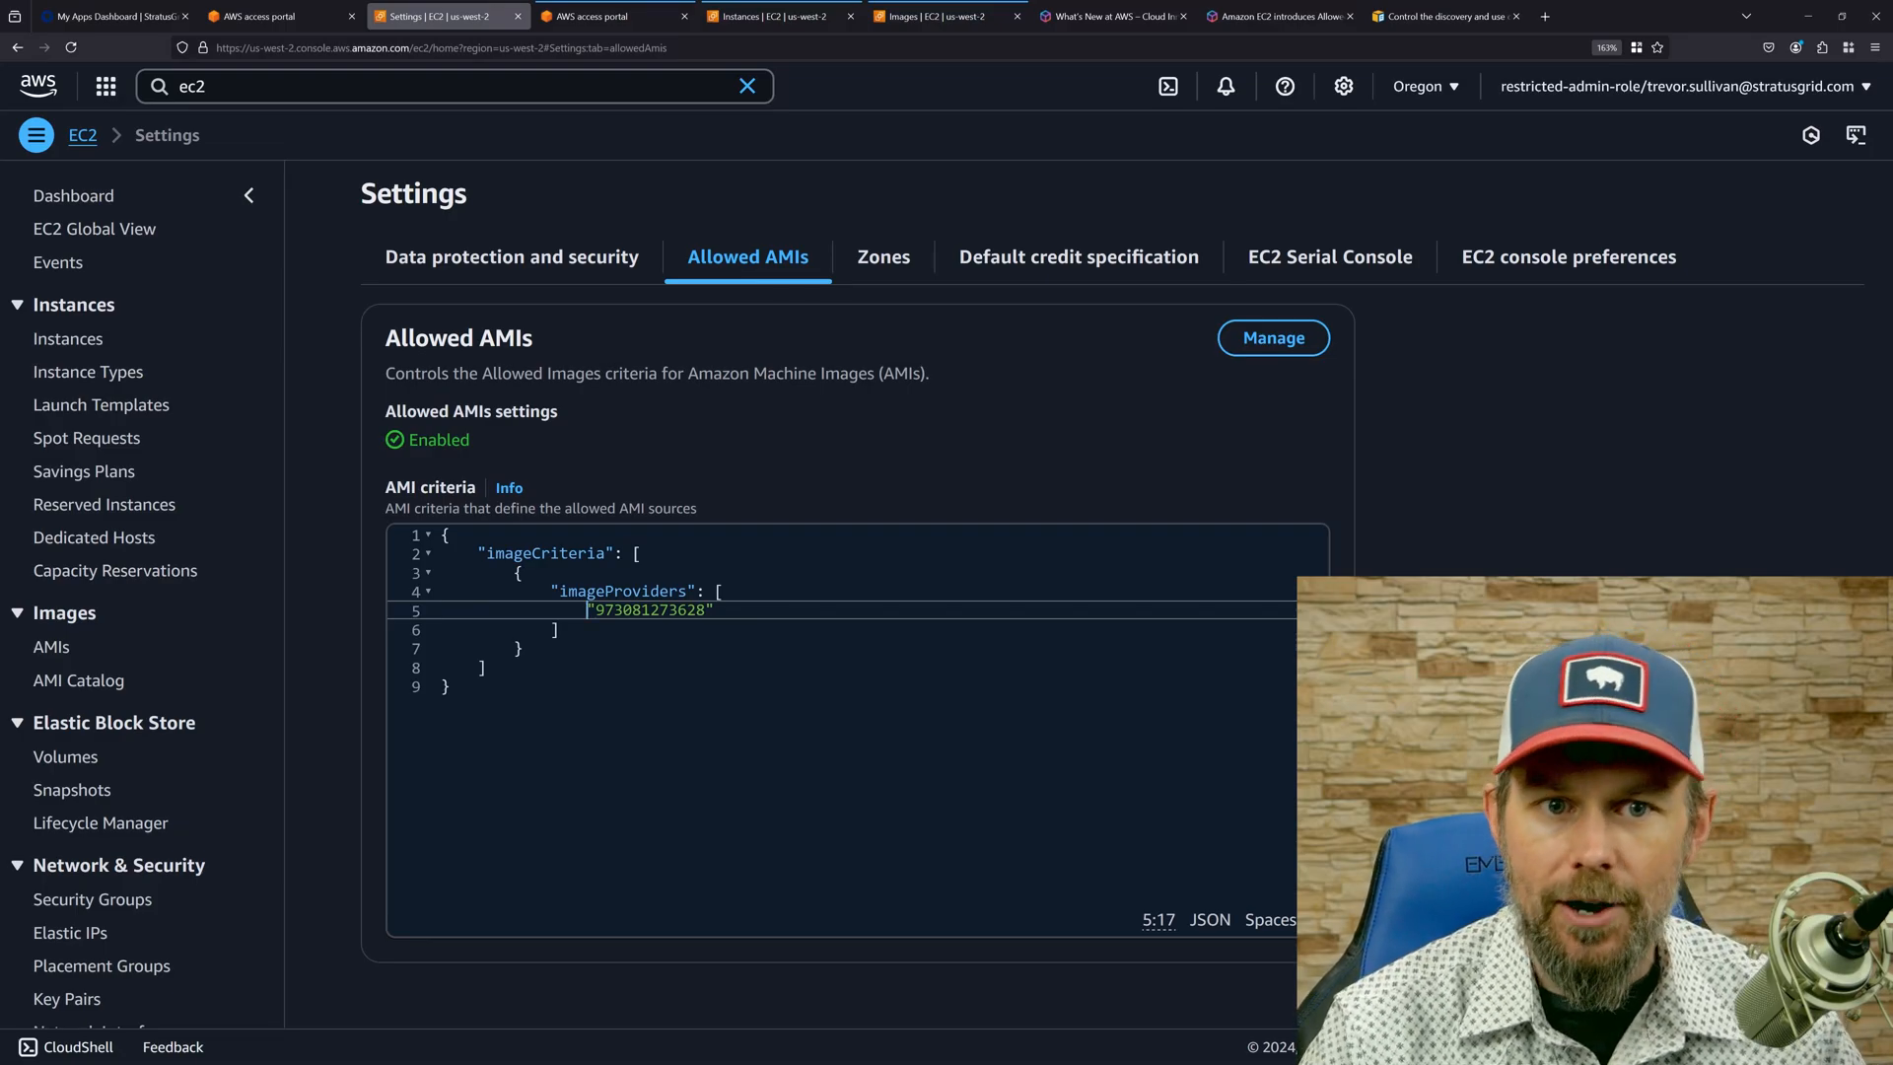
pyautogui.click(1094, 18)
pyautogui.scroll(-10, 813, 690)
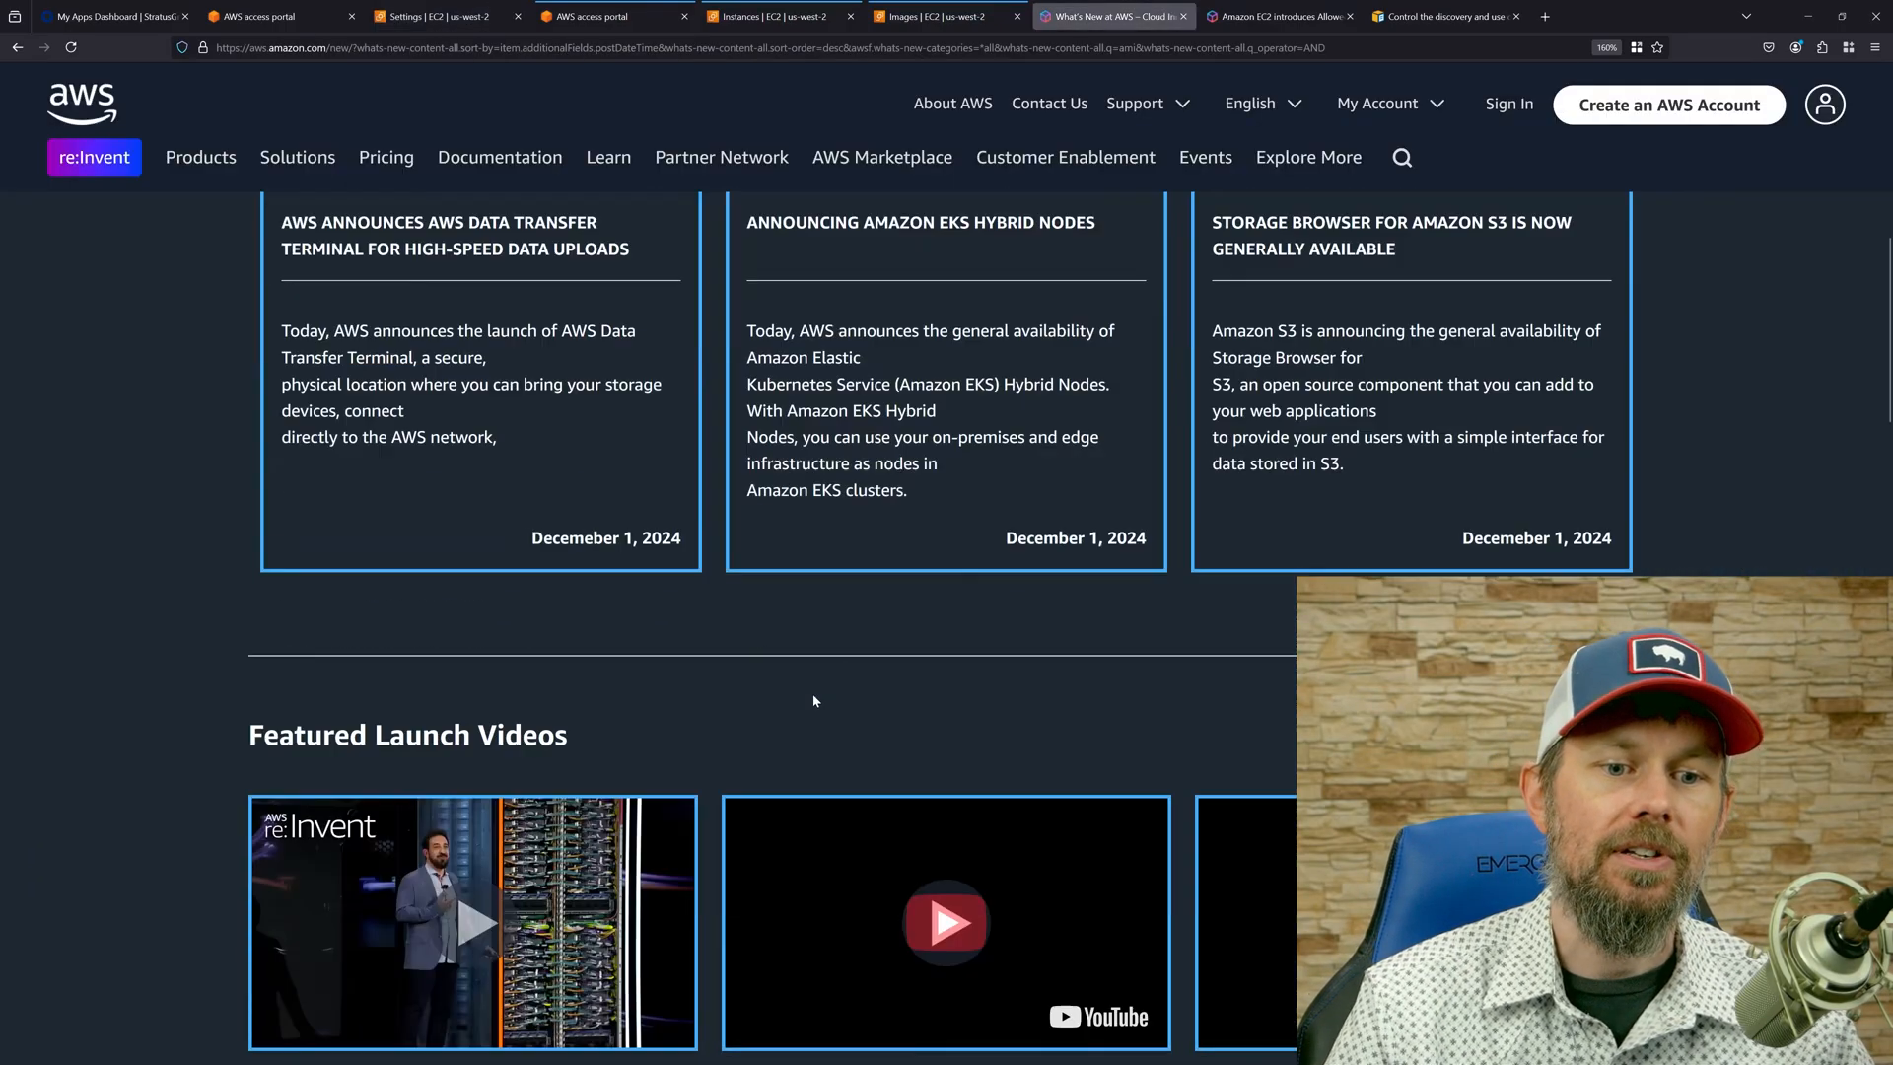
pyautogui.scroll(10, 813, 700)
pyautogui.scroll(-2, 836, 592)
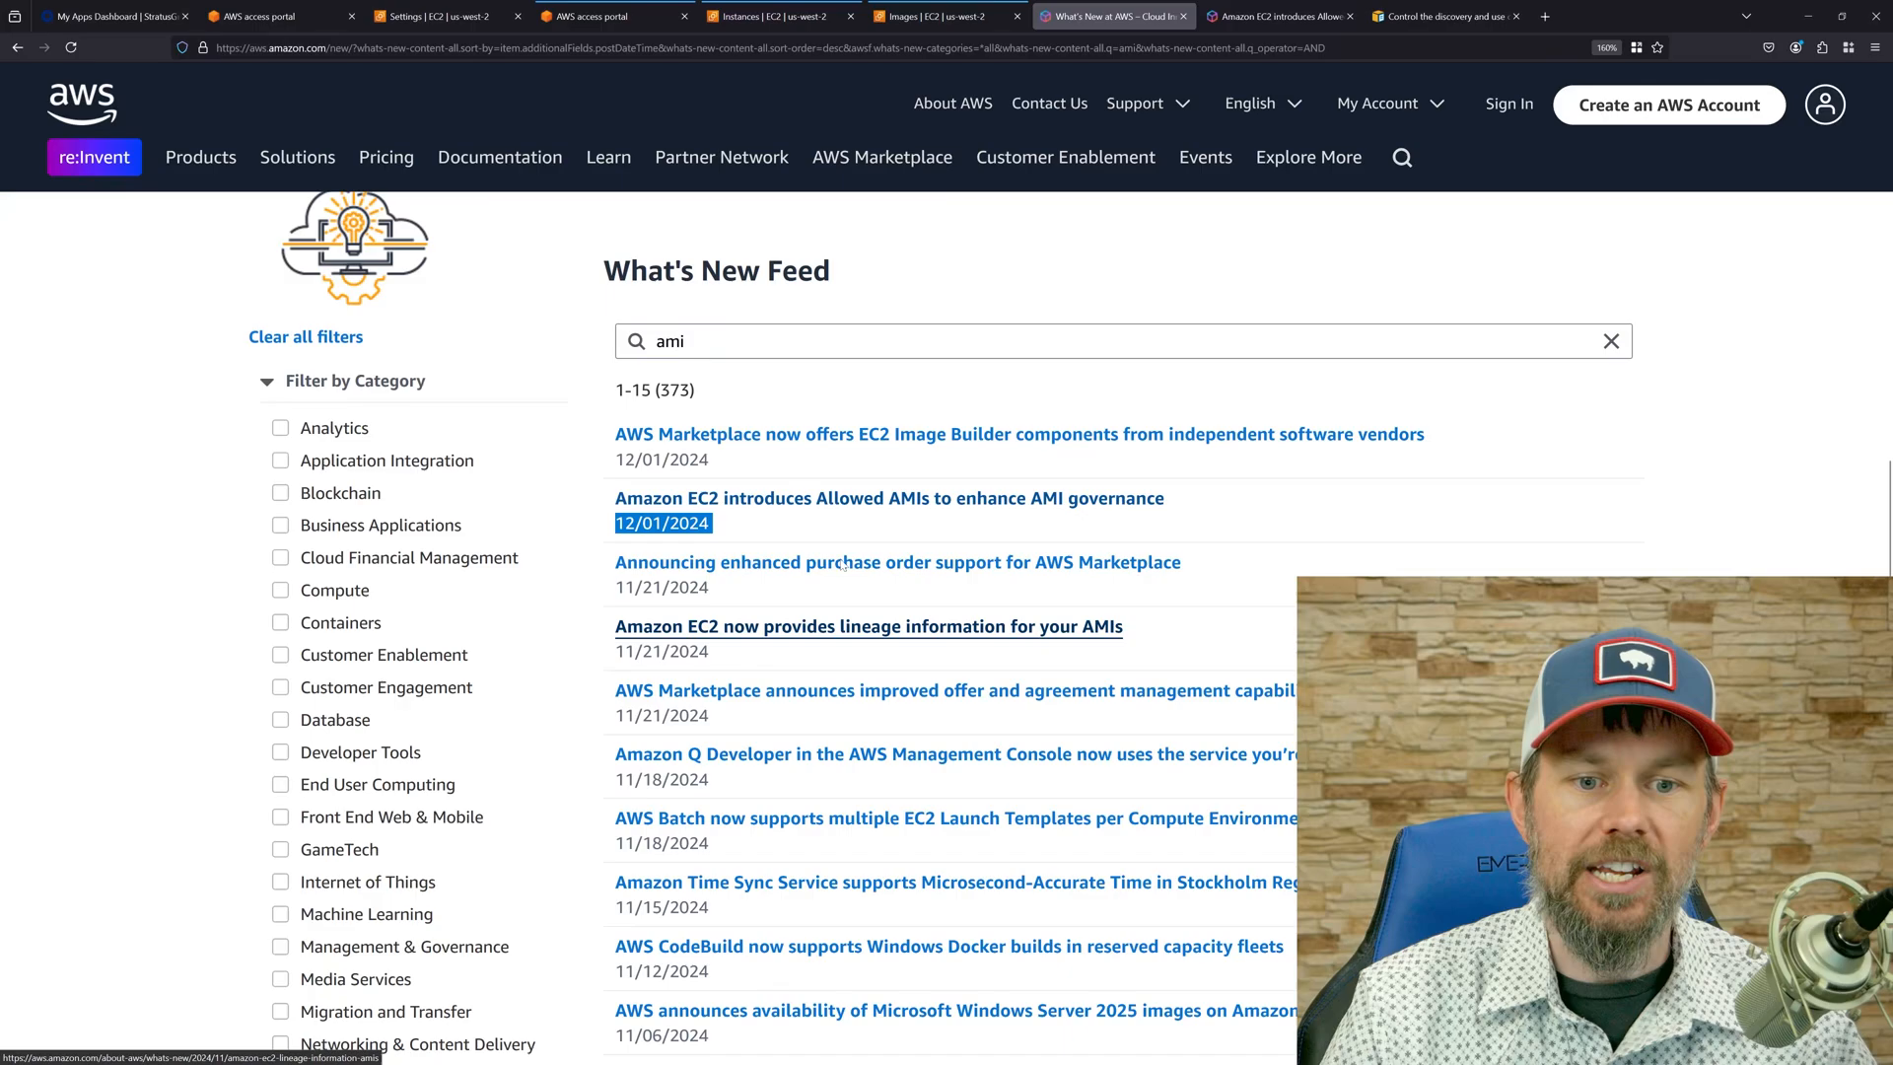
pyautogui.click(836, 498)
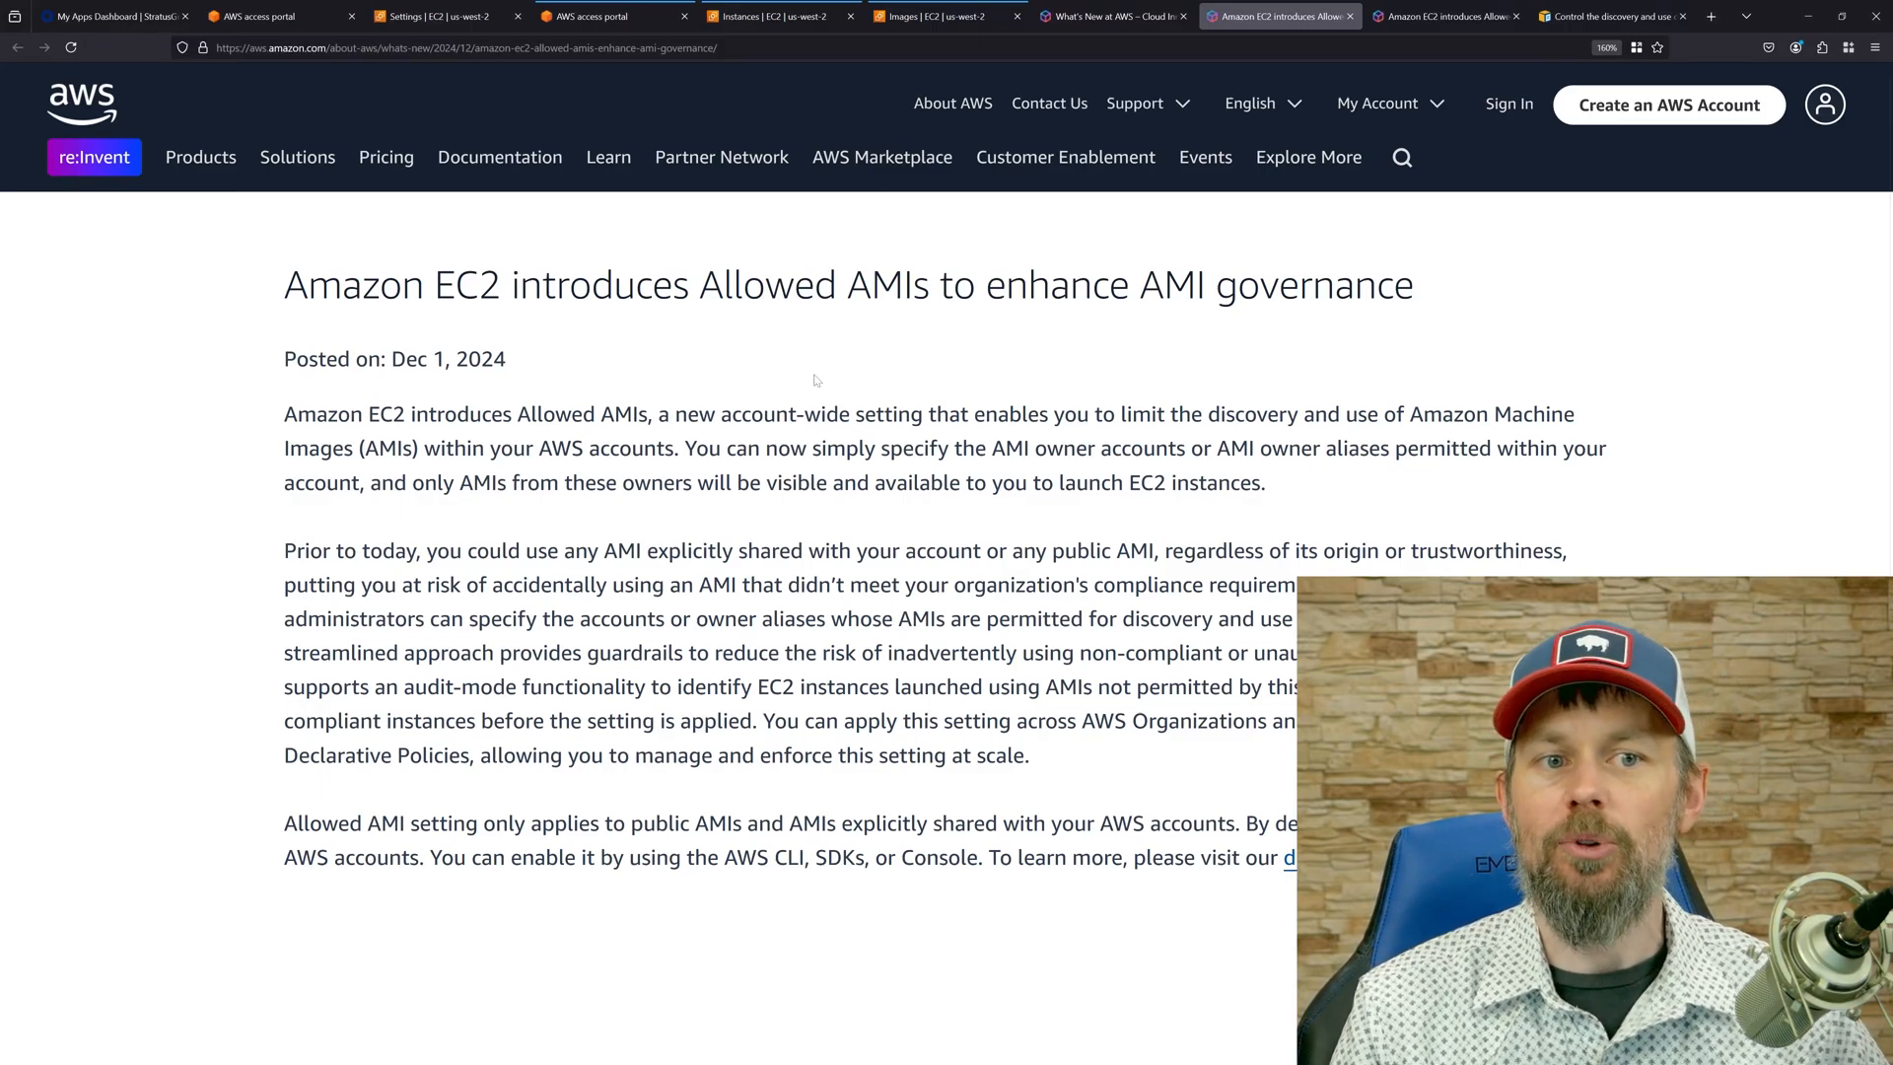
# Go to the How Allowed AMIs works section of the documentation and examine the "amazon" alias in the example JSON criteria.
pyautogui.click(1607, 16)
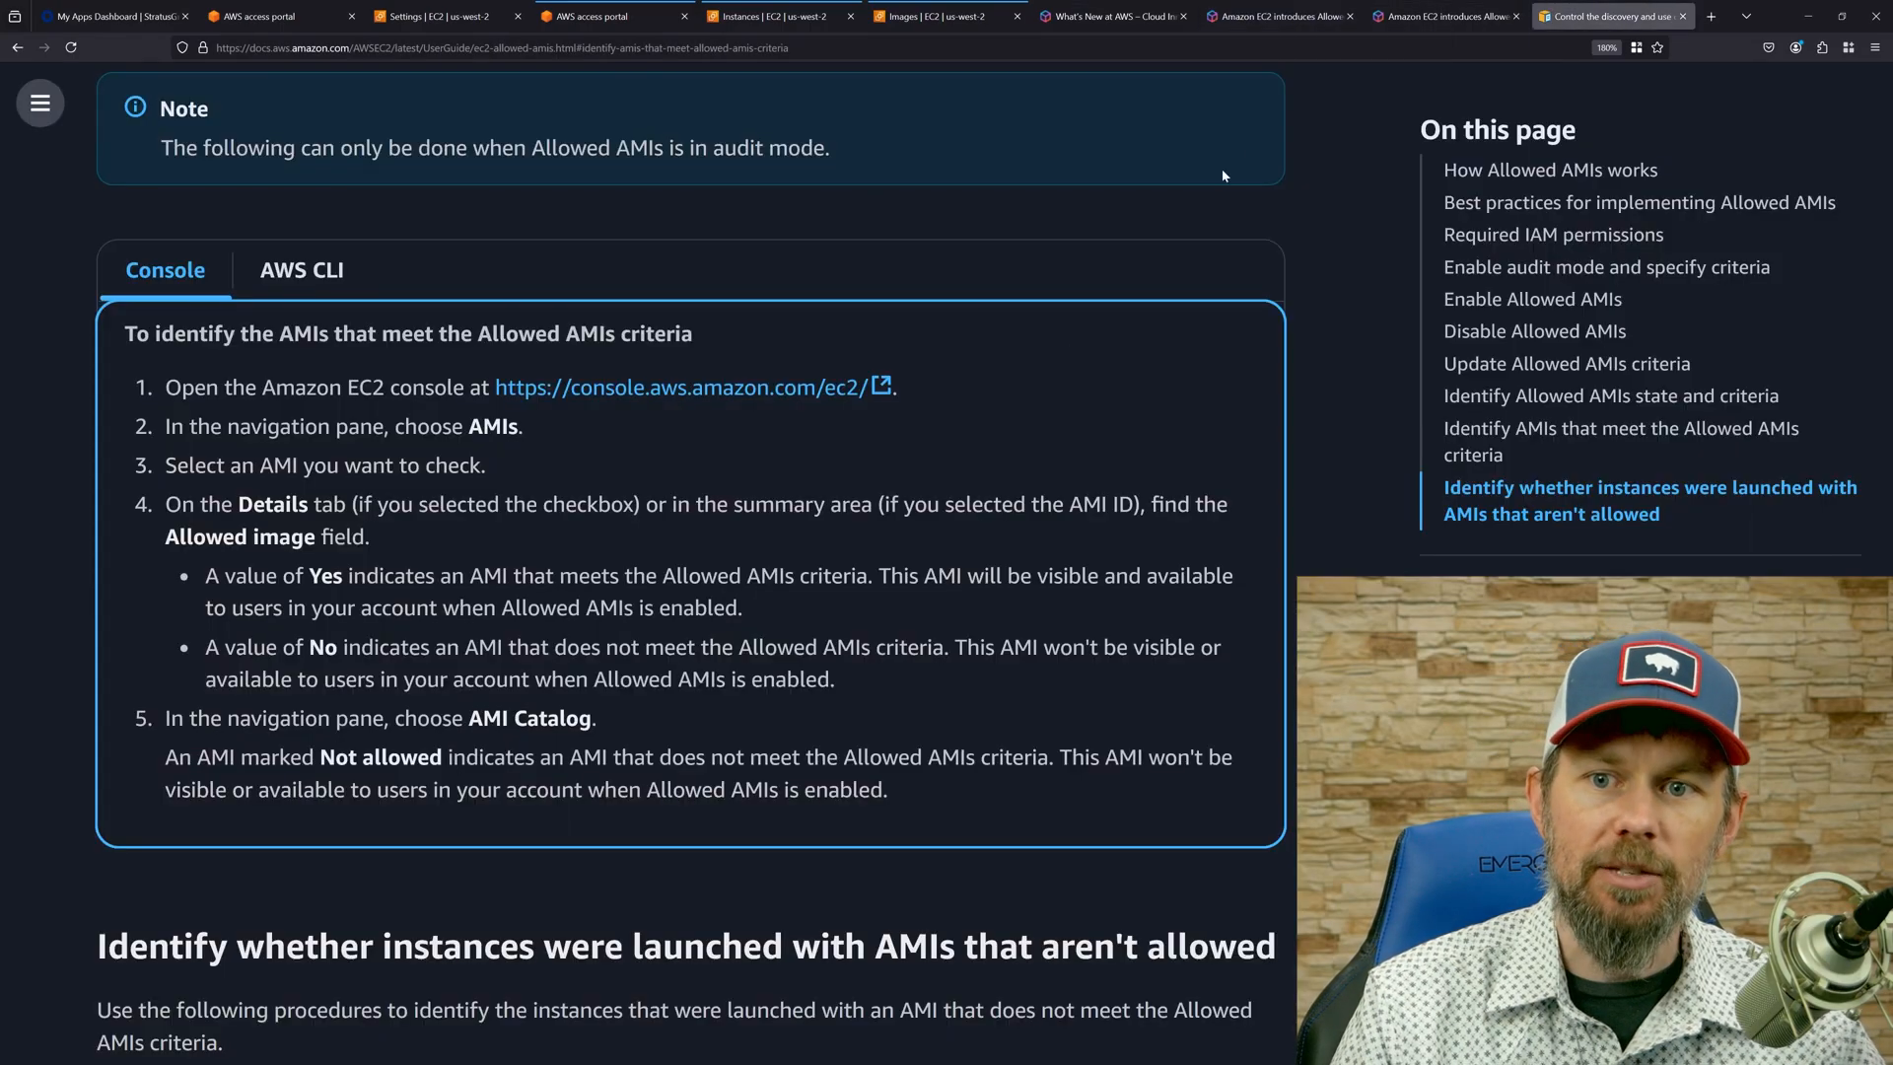
pyautogui.click(1528, 178)
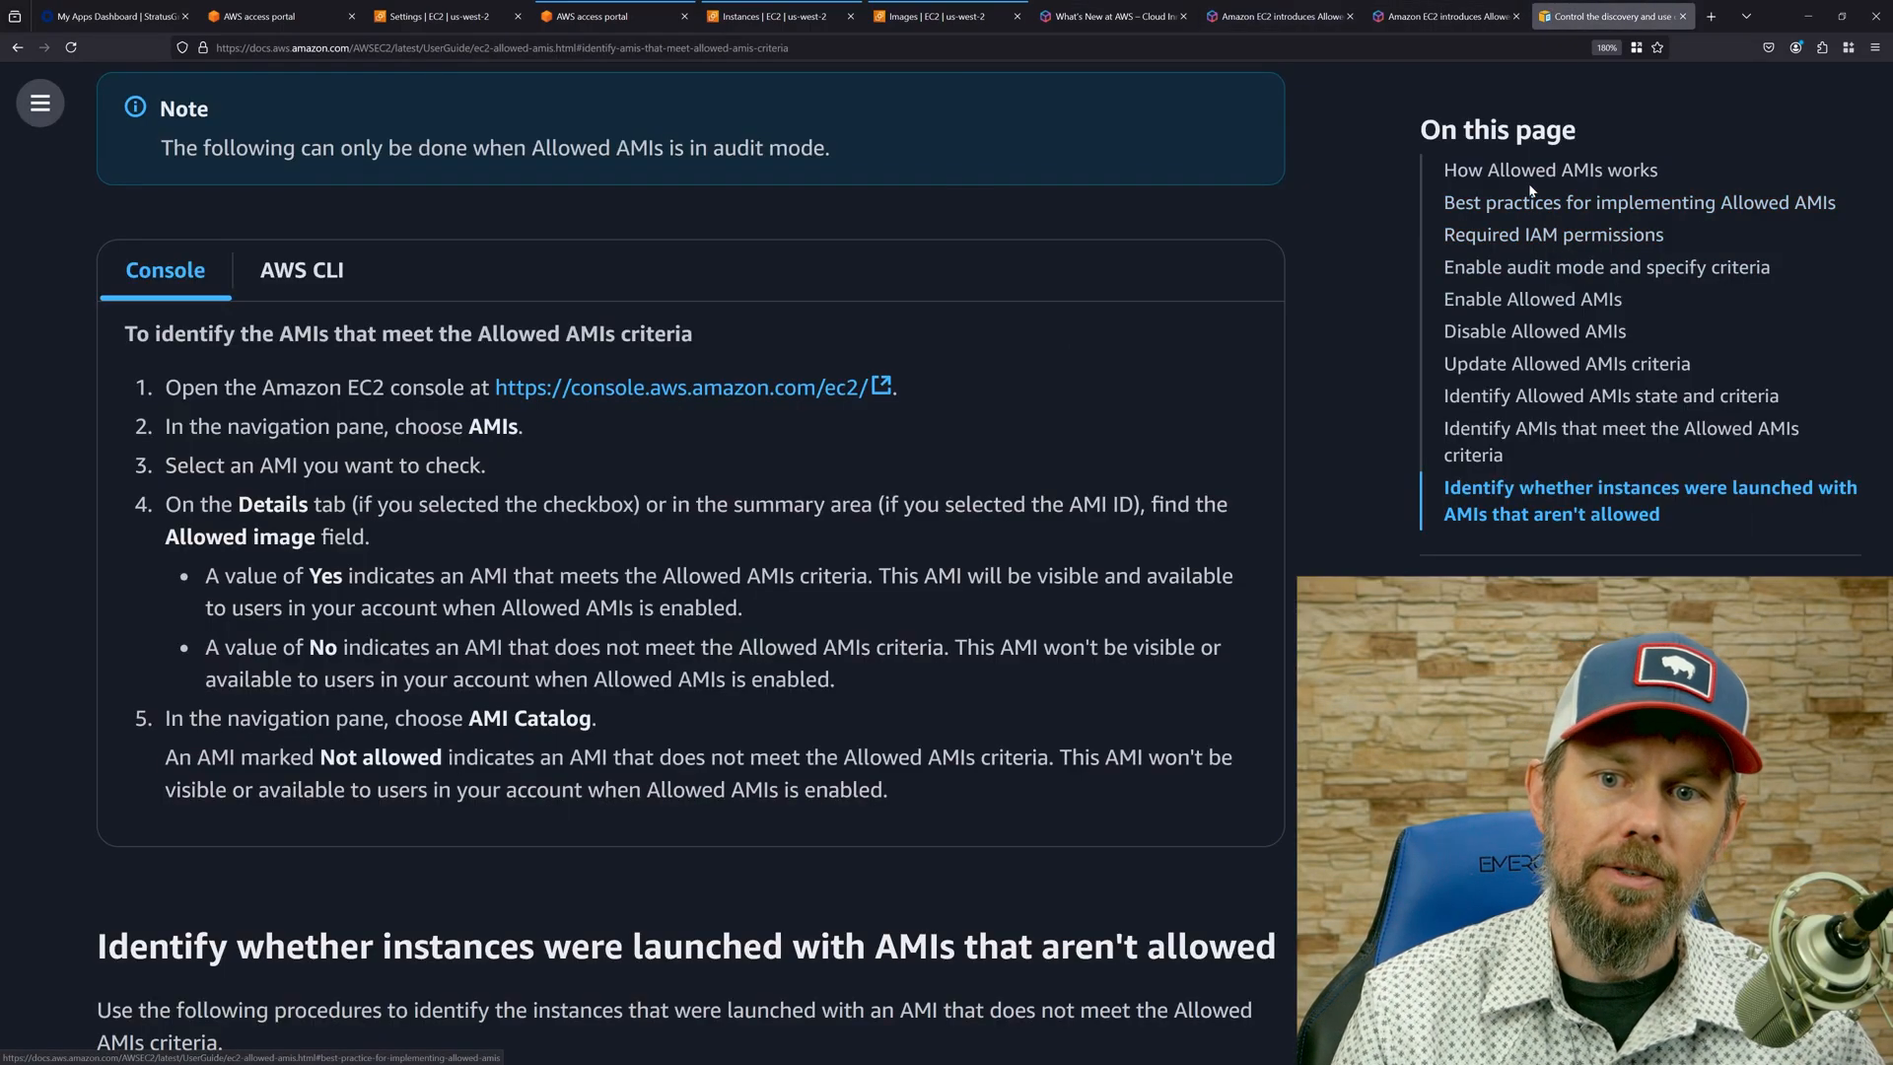
pyautogui.scroll(-10, 1019, 471)
pyautogui.scroll(5, 690, 612)
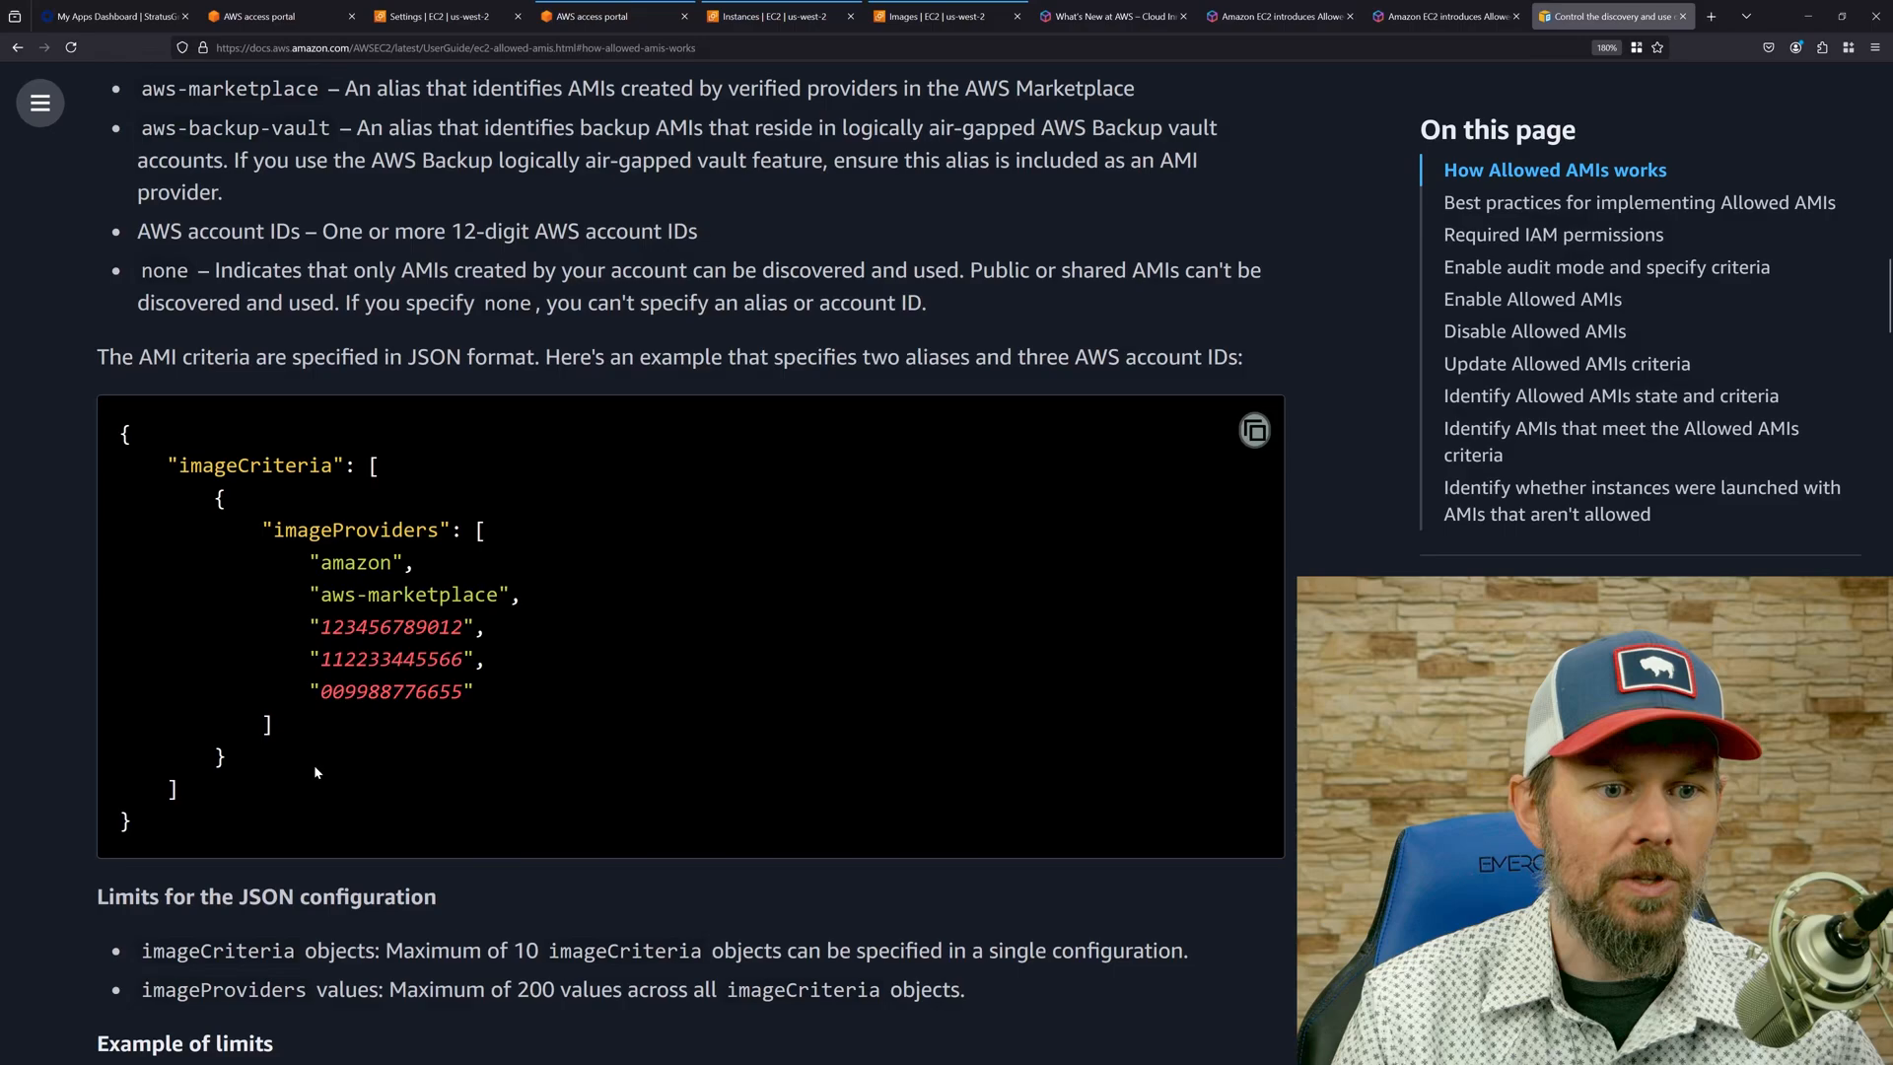
pyautogui.moveTo(321, 564); pyautogui.dragTo(403, 566)
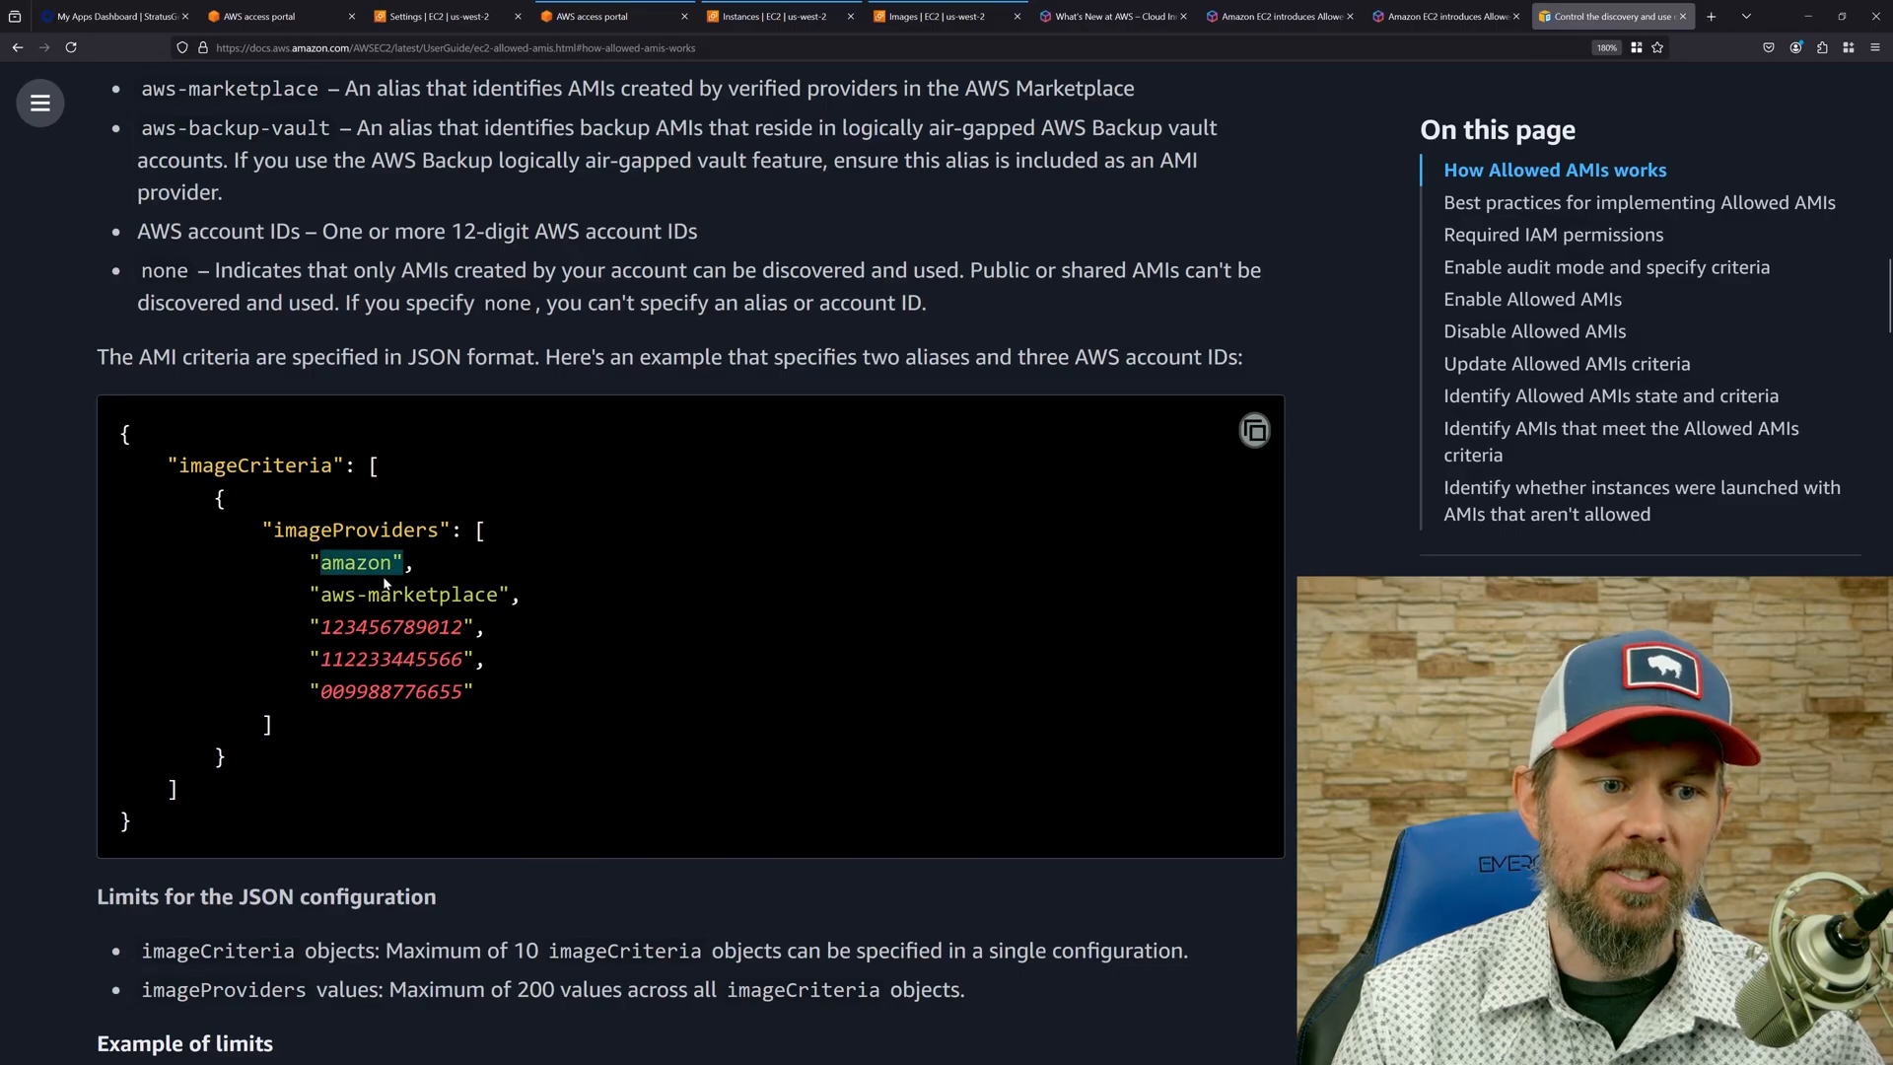
pyautogui.click(401, 428)
# Add "amazon" to the imageProviders list in the restricted account's Allowed AMIs criteria and update the settings.
pyautogui.click(434, 17)
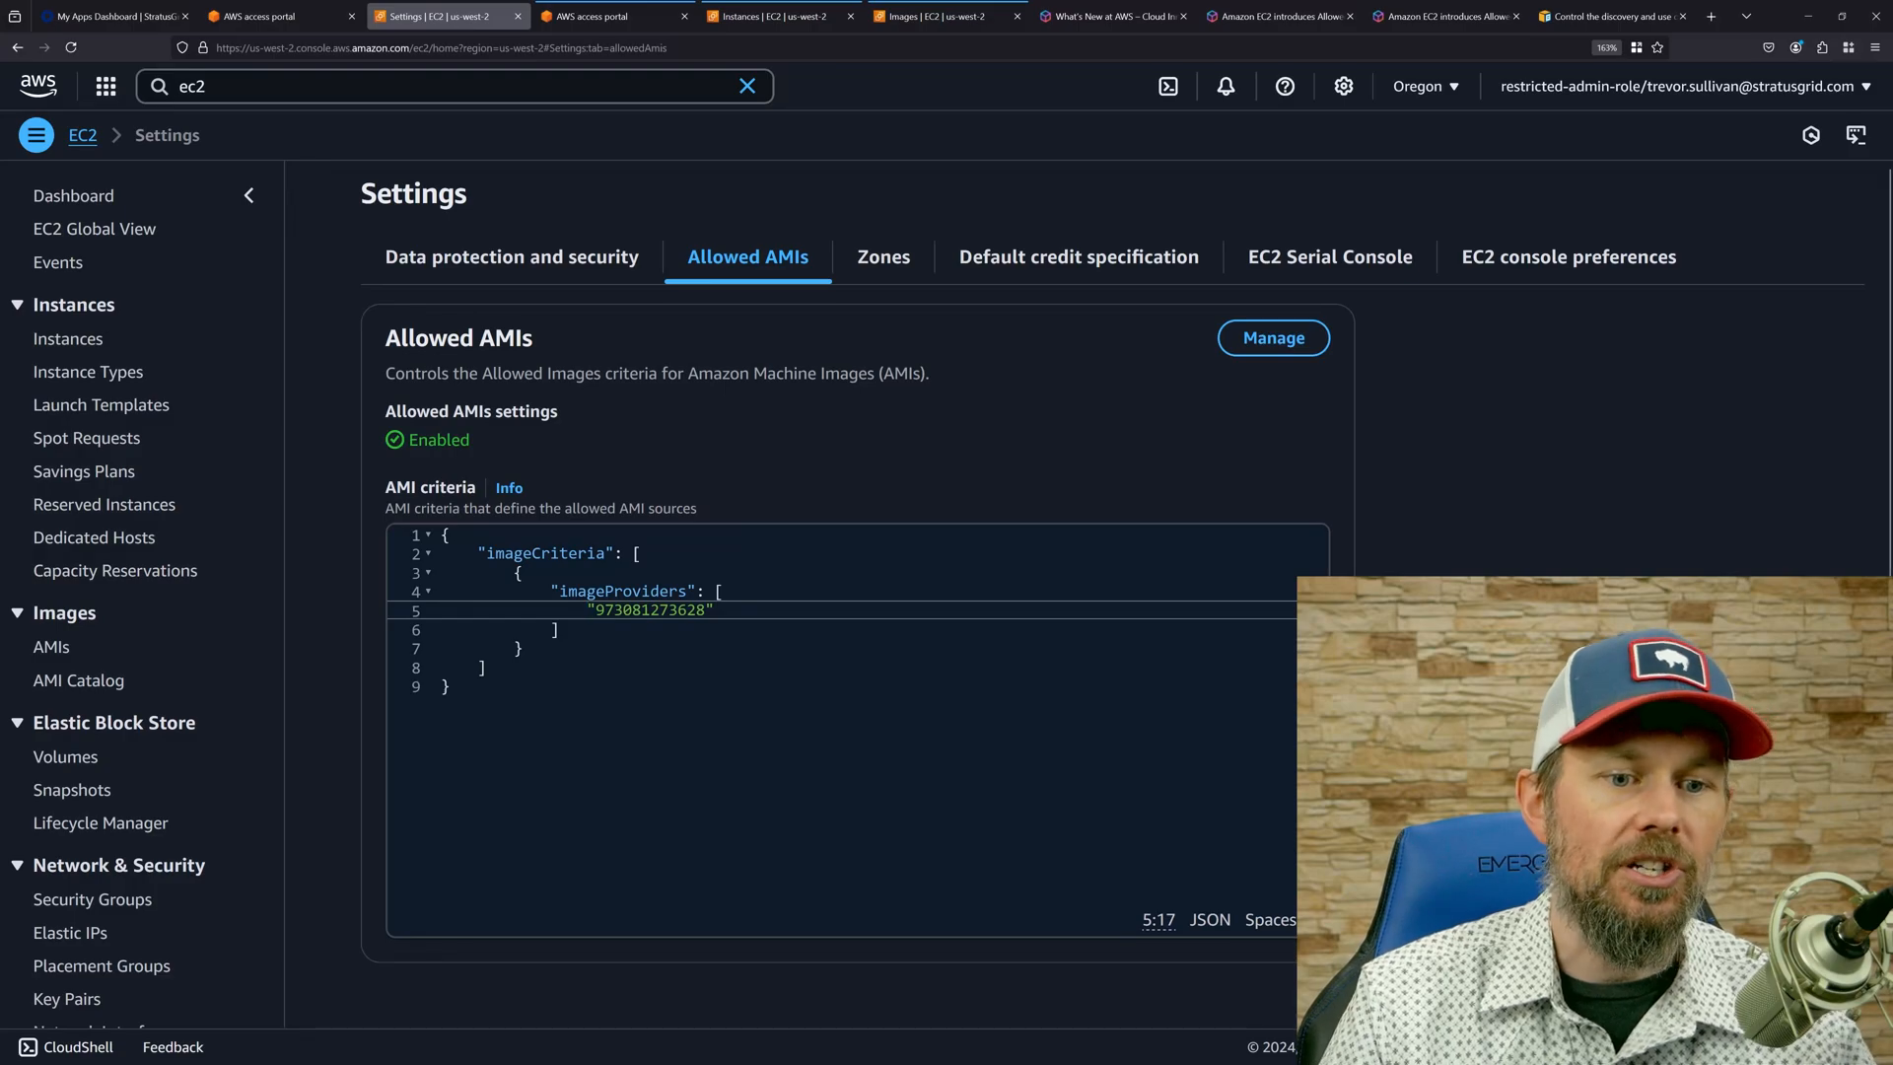
pyautogui.press('End')
pyautogui.write(',')
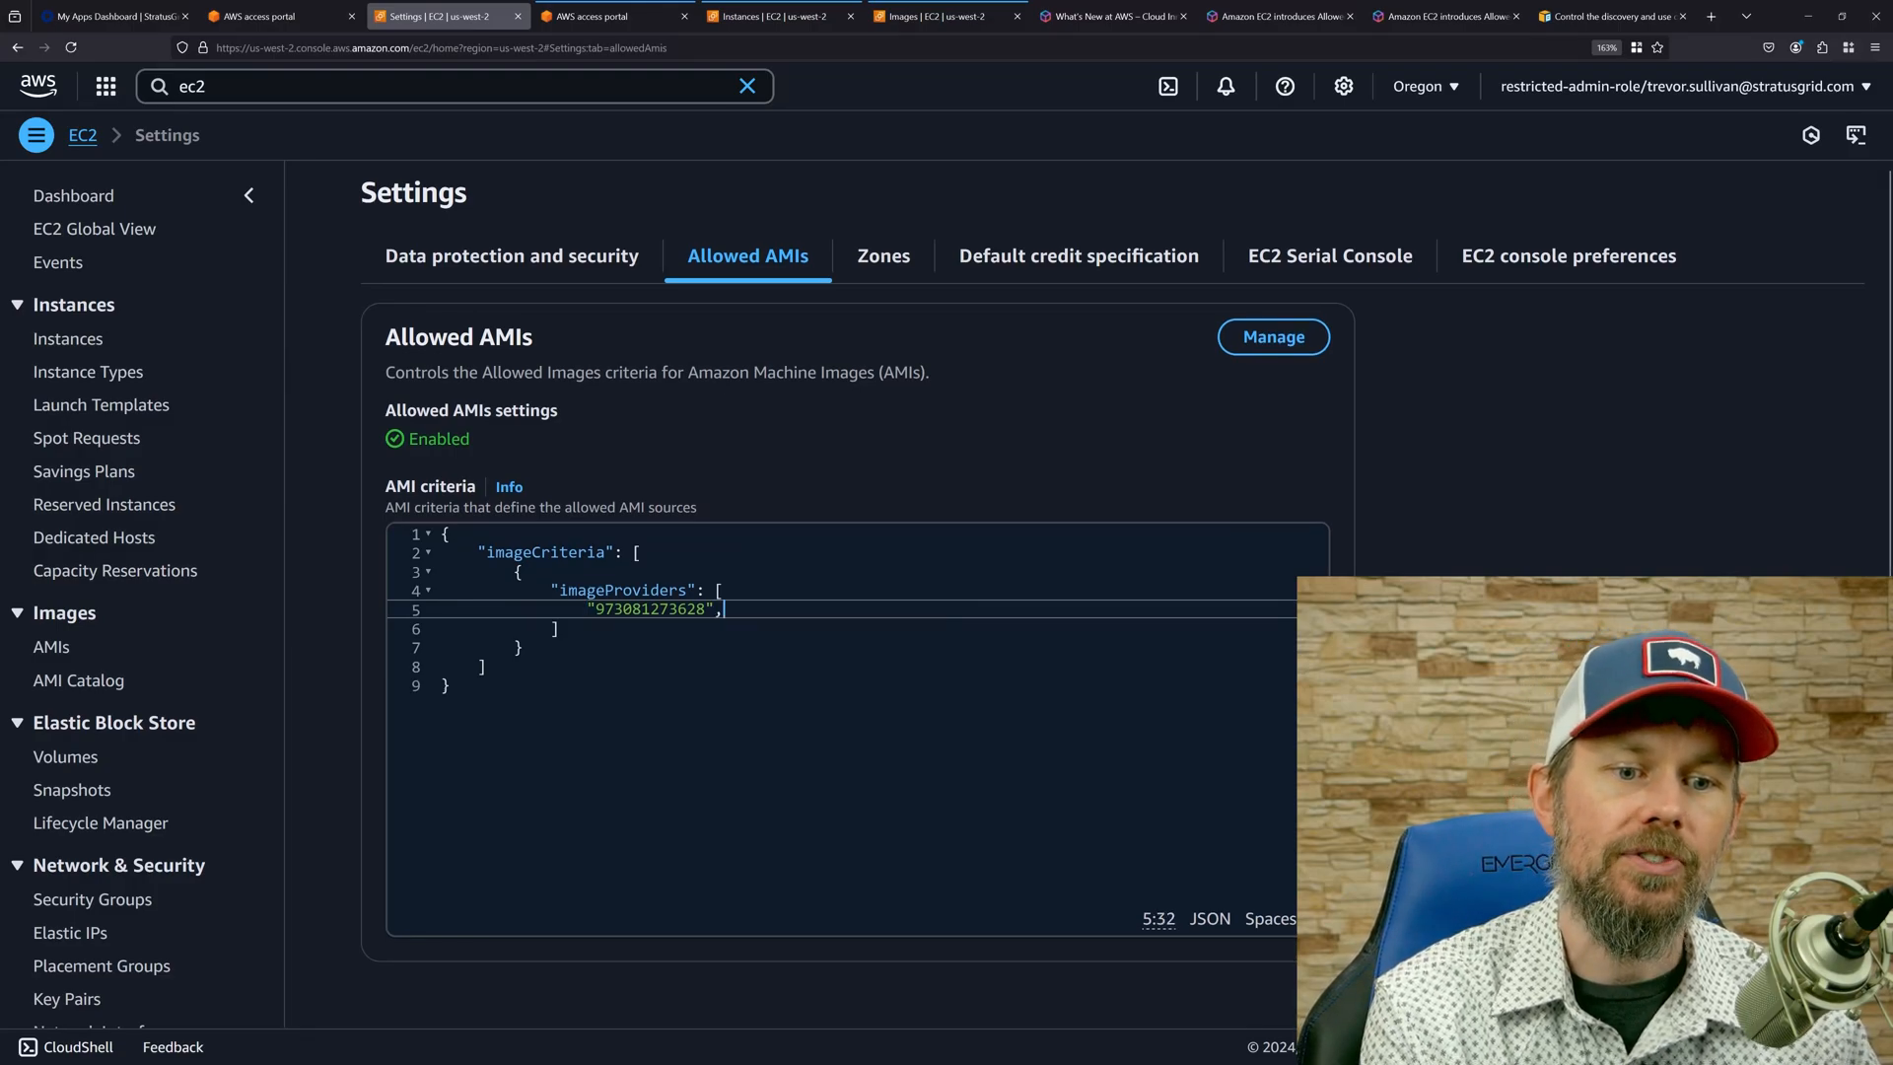
pyautogui.press('Return')
pyautogui.write('"amazon')
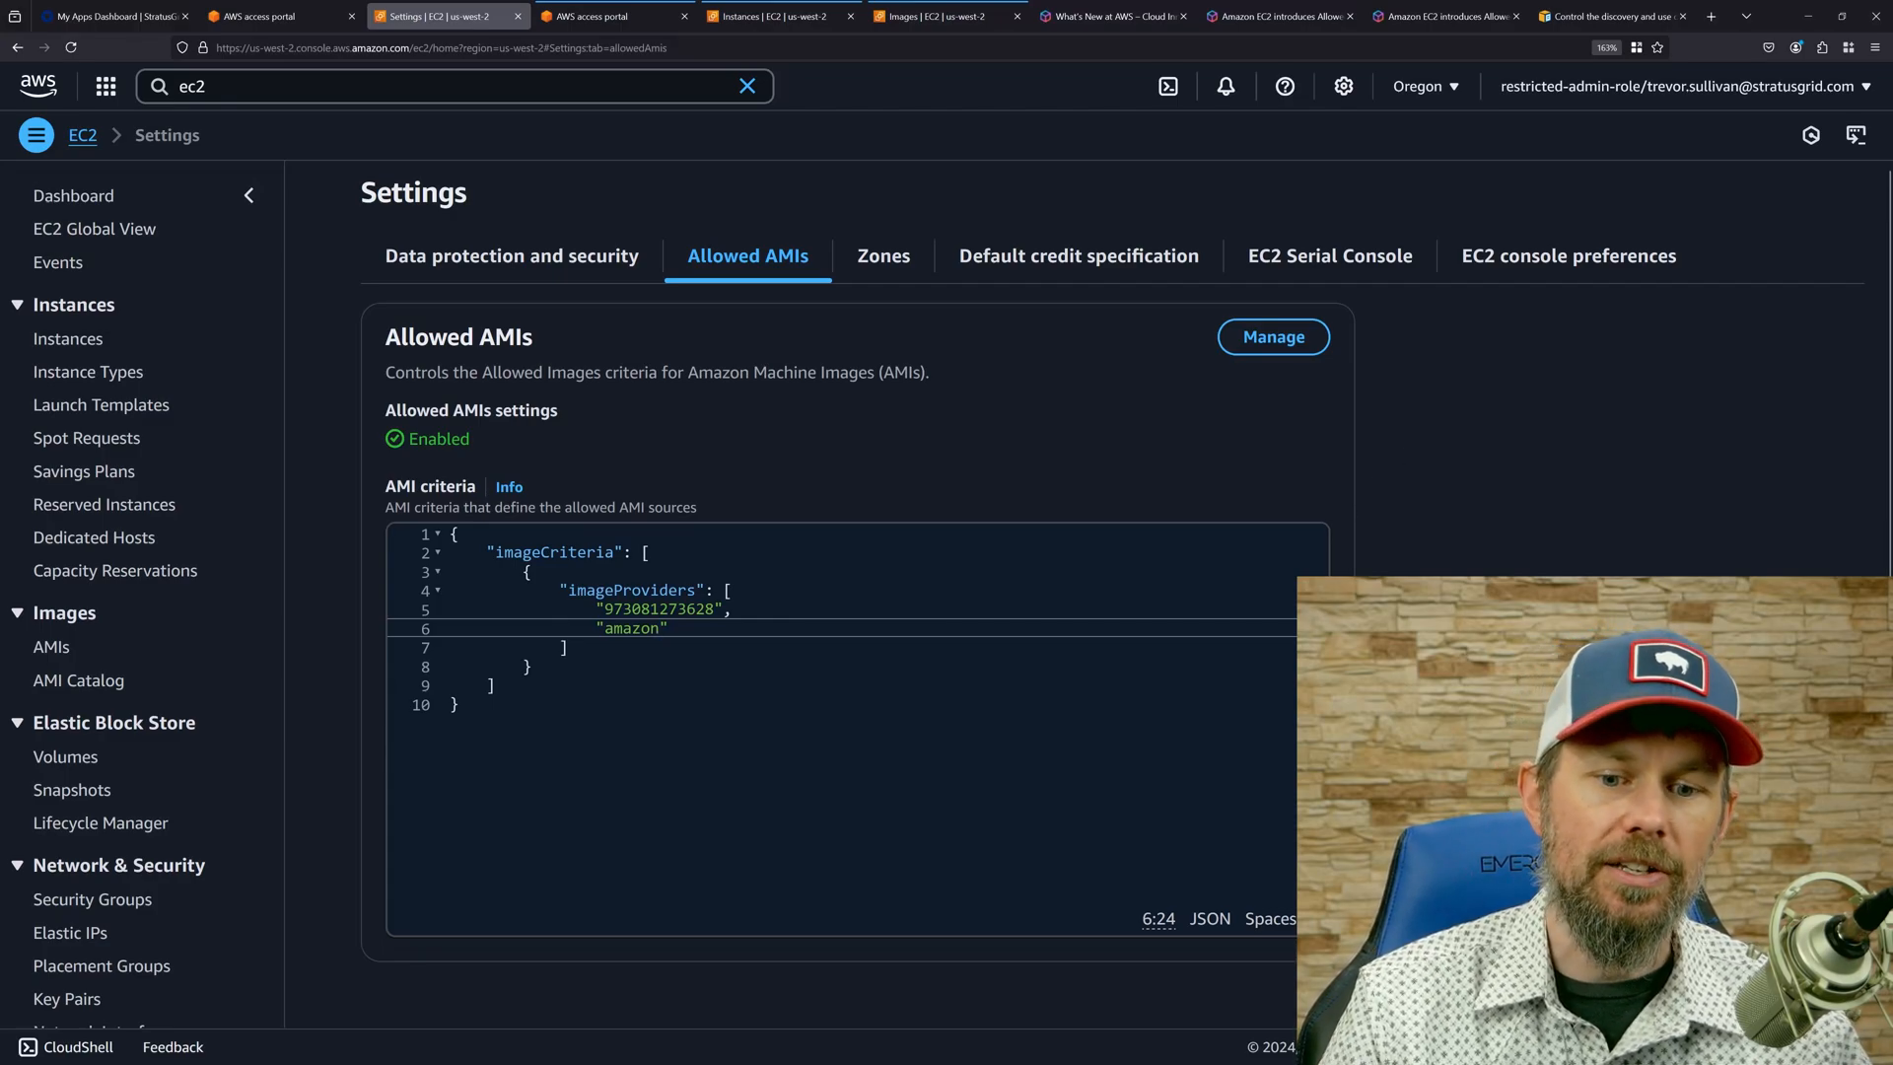
pyautogui.hotkey('ctrl', 'a')
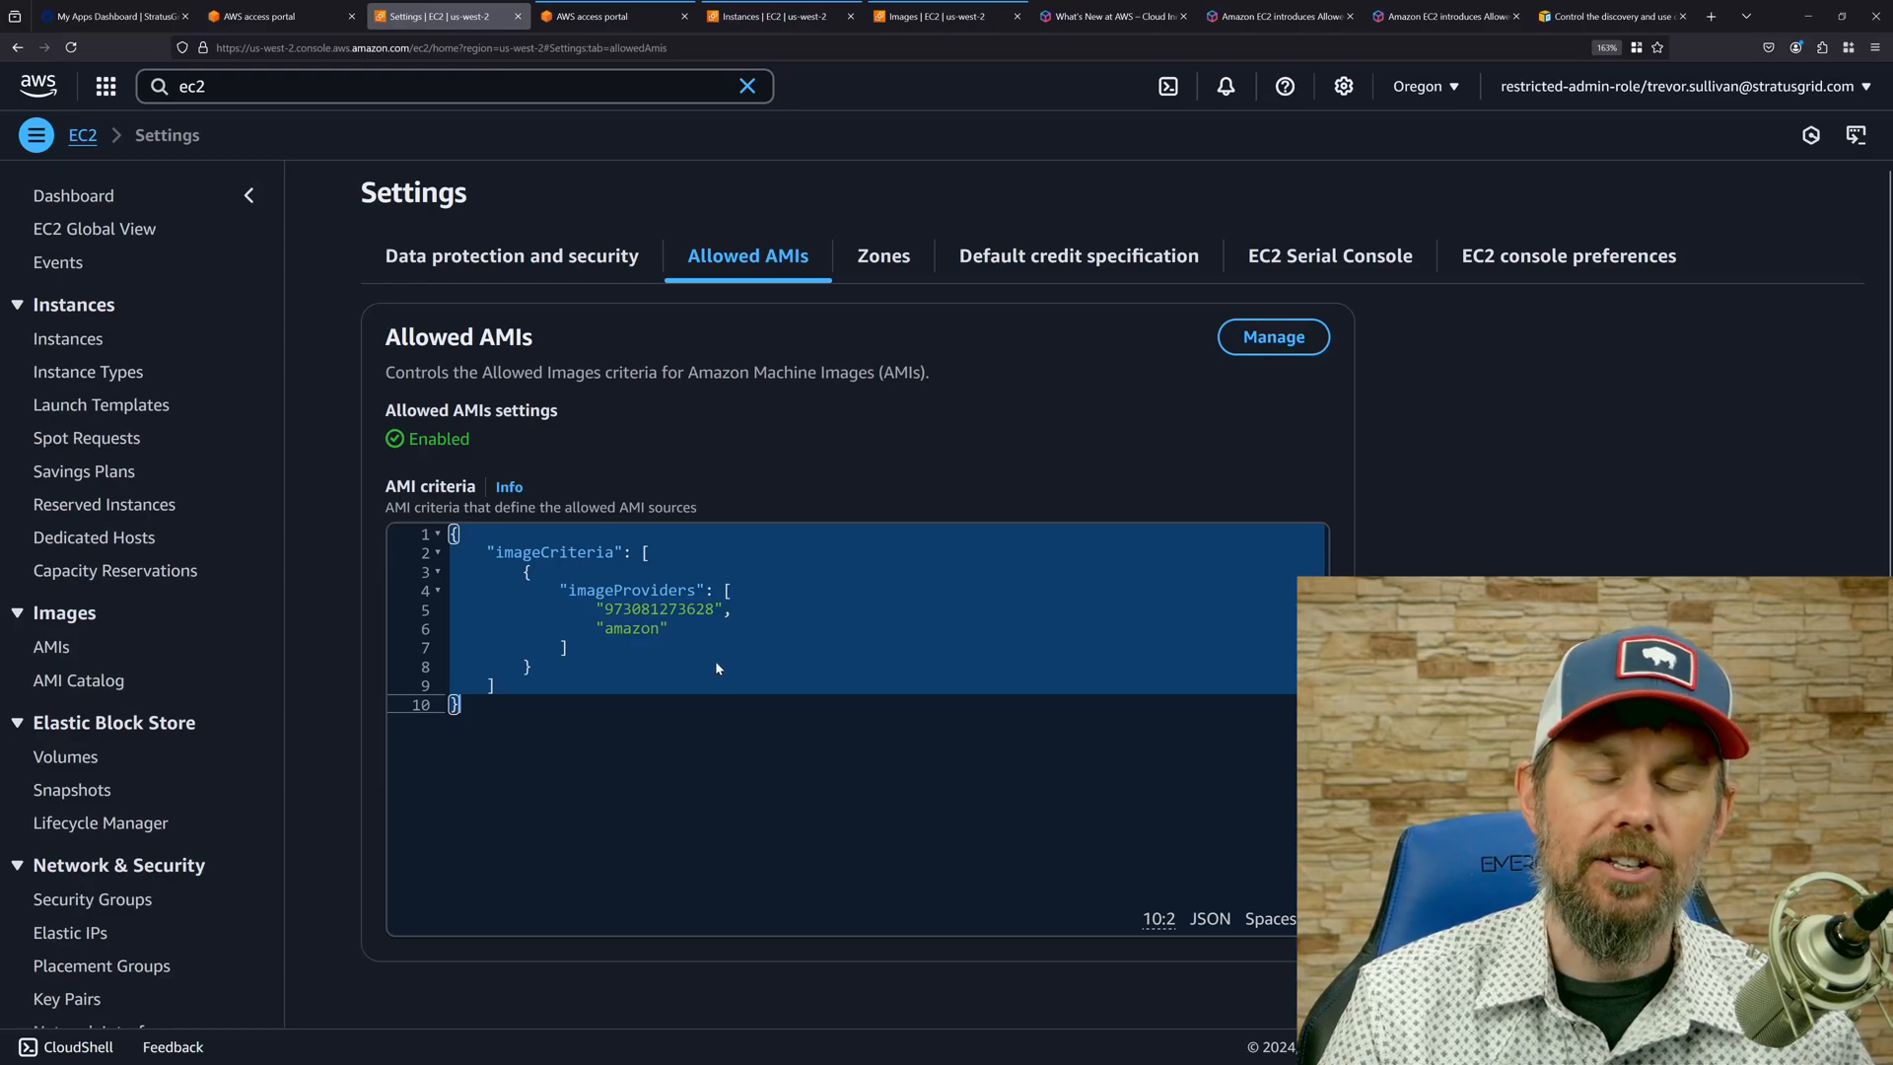
pyautogui.click(1274, 338)
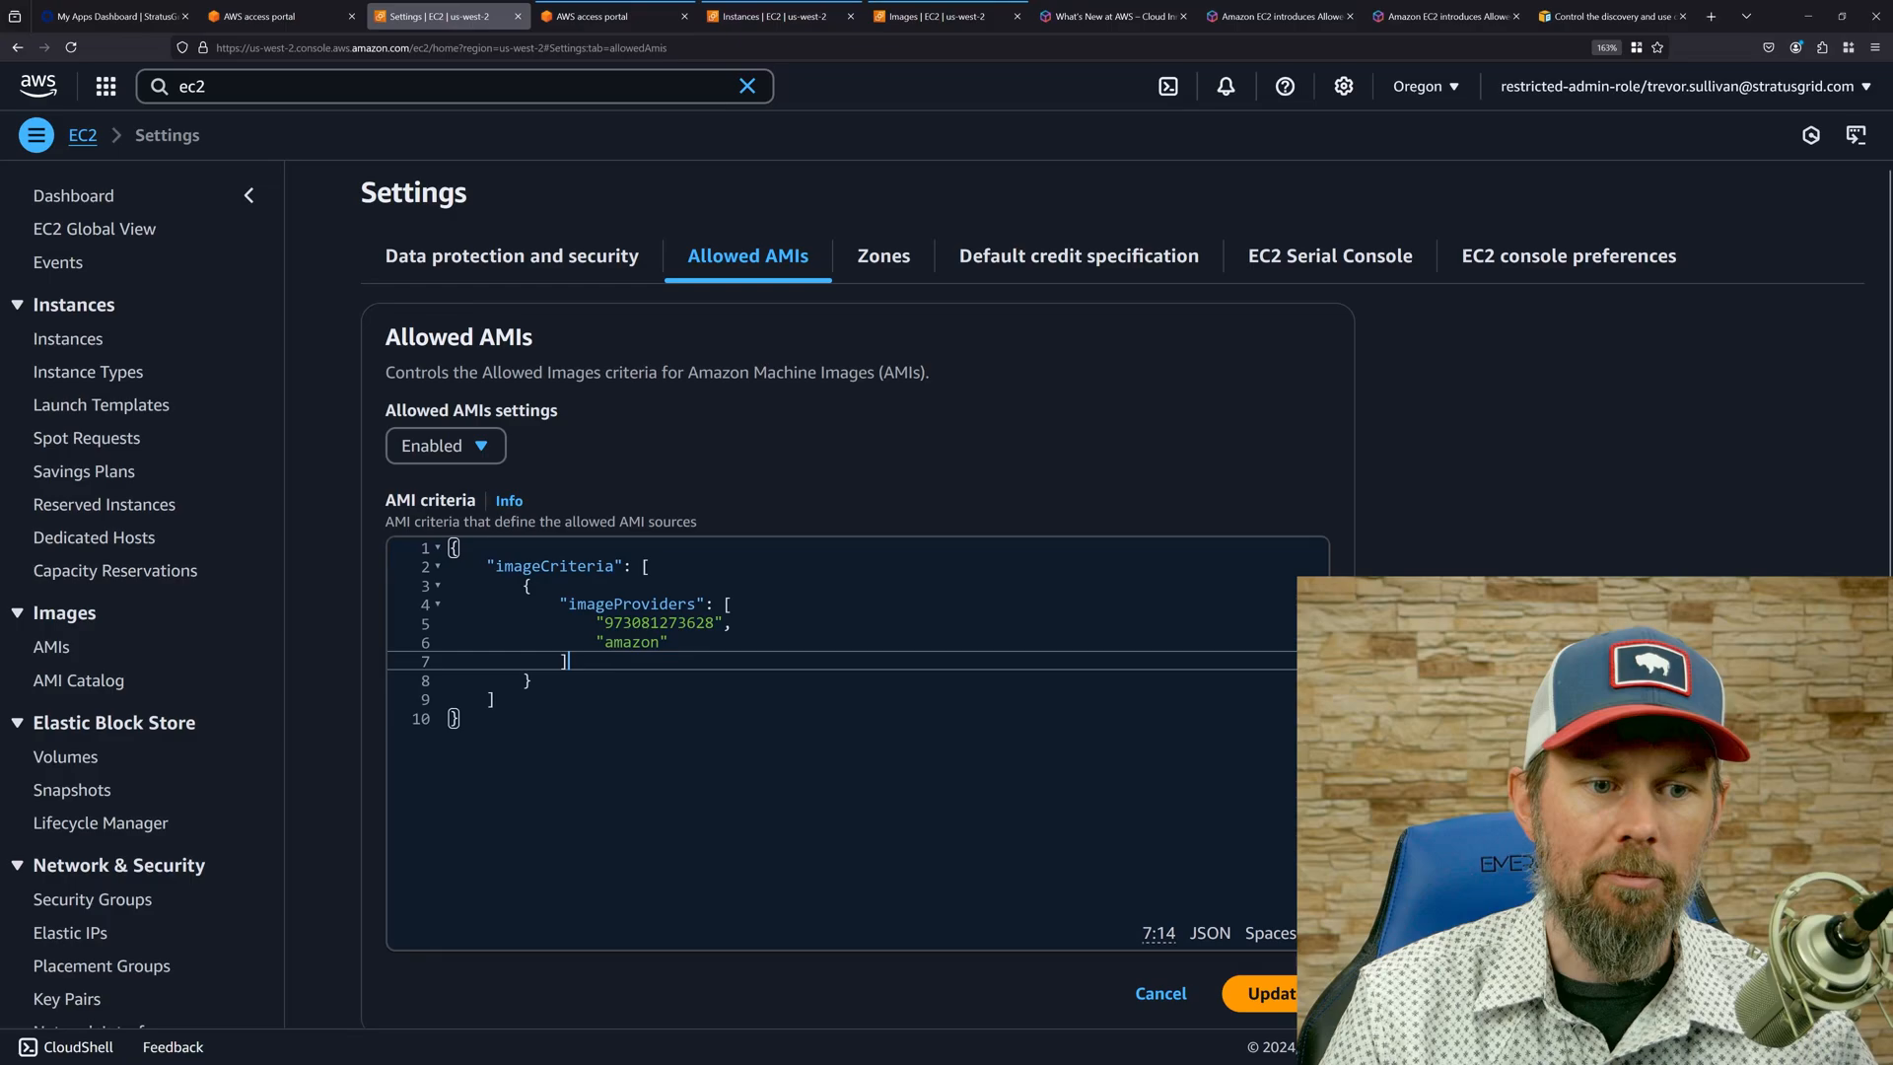
pyautogui.click(1244, 993)
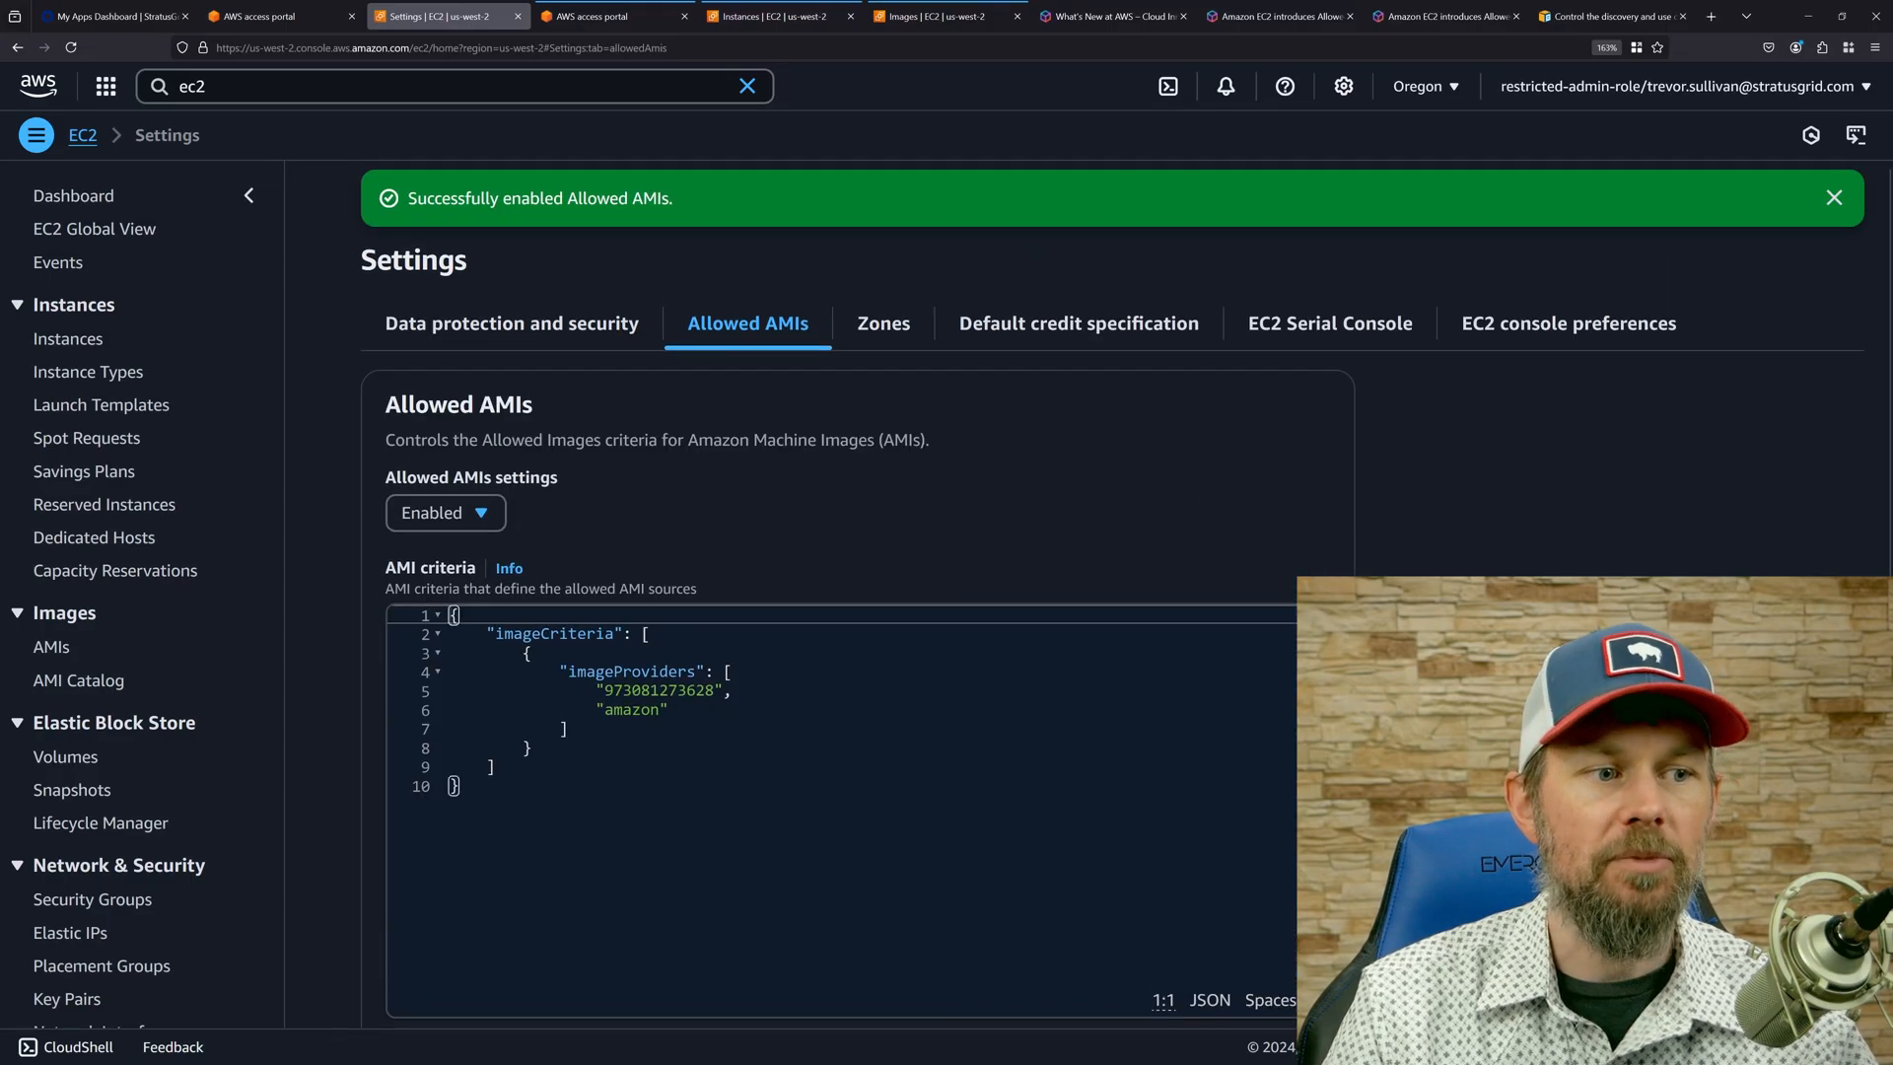
# Start launching a new EC2 instance in the restricted account and select the Ubuntu quick-start image.
pyautogui.click(68, 338)
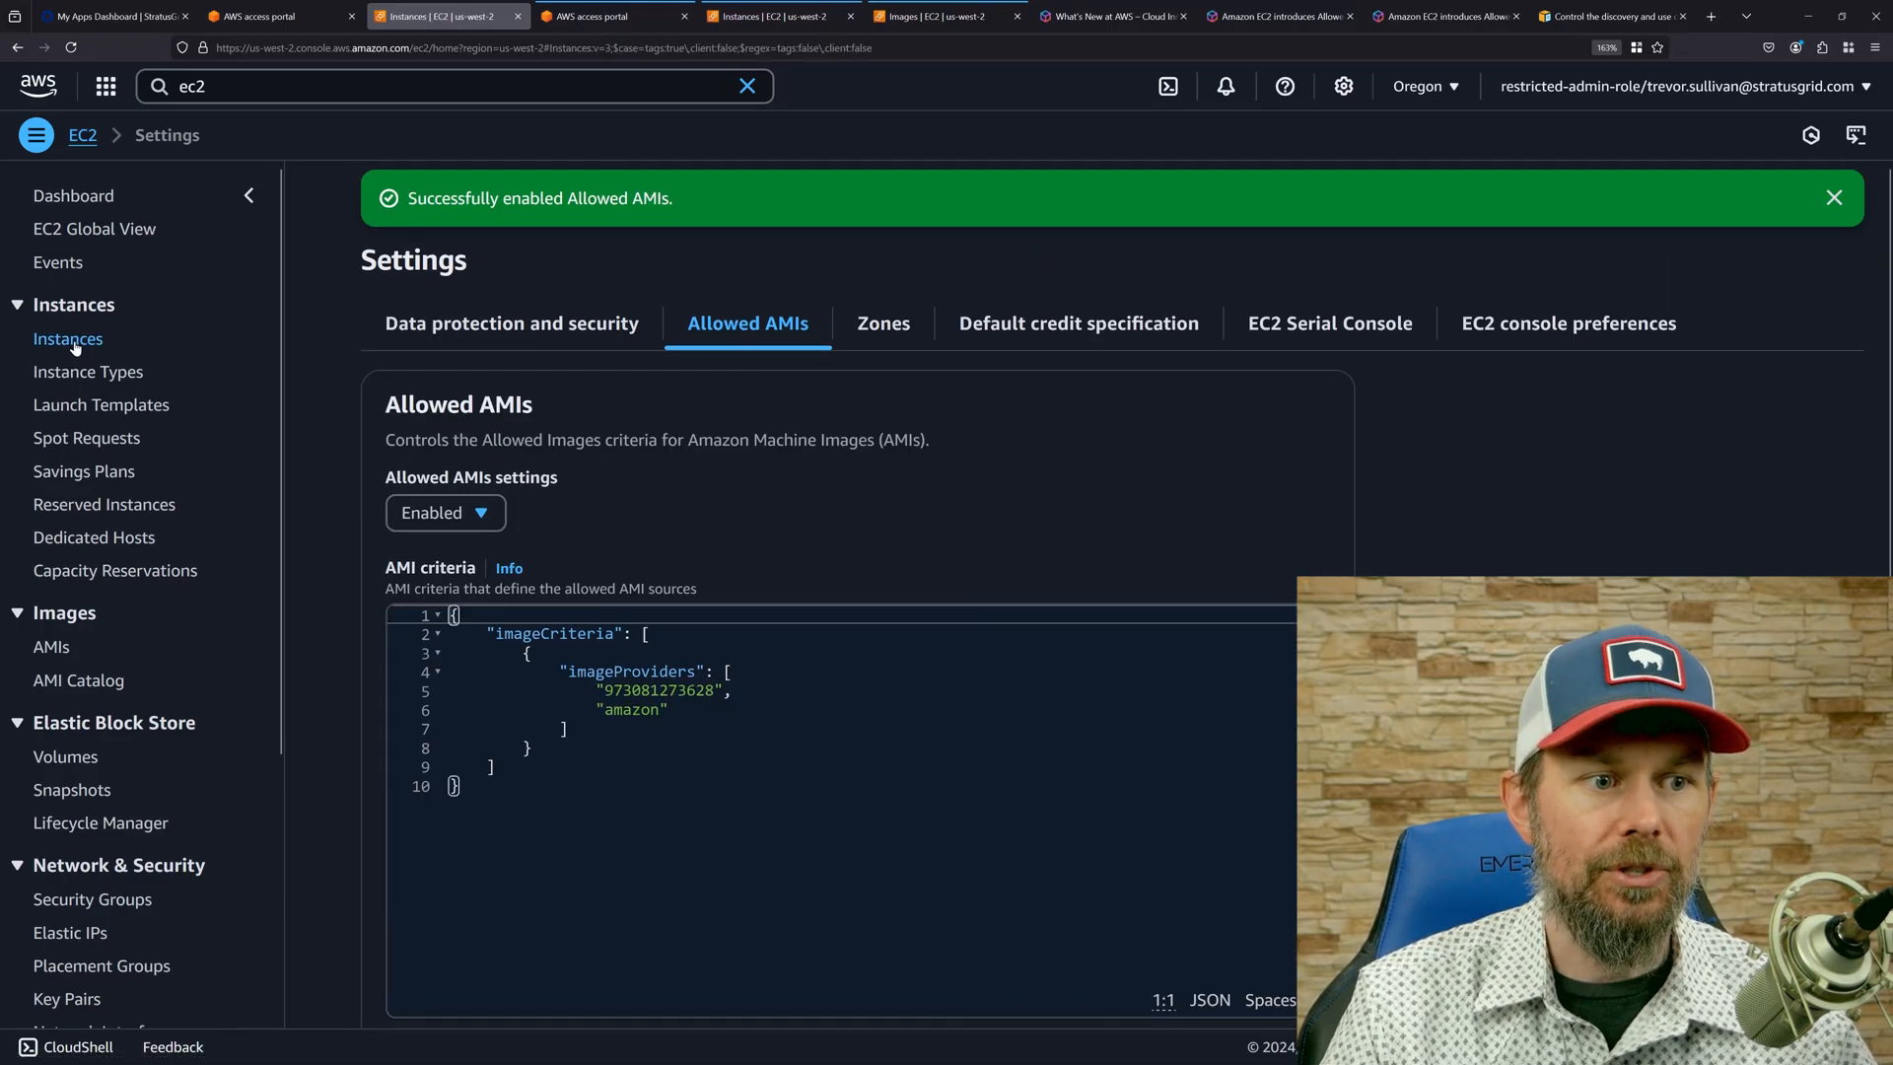
pyautogui.click(1740, 186)
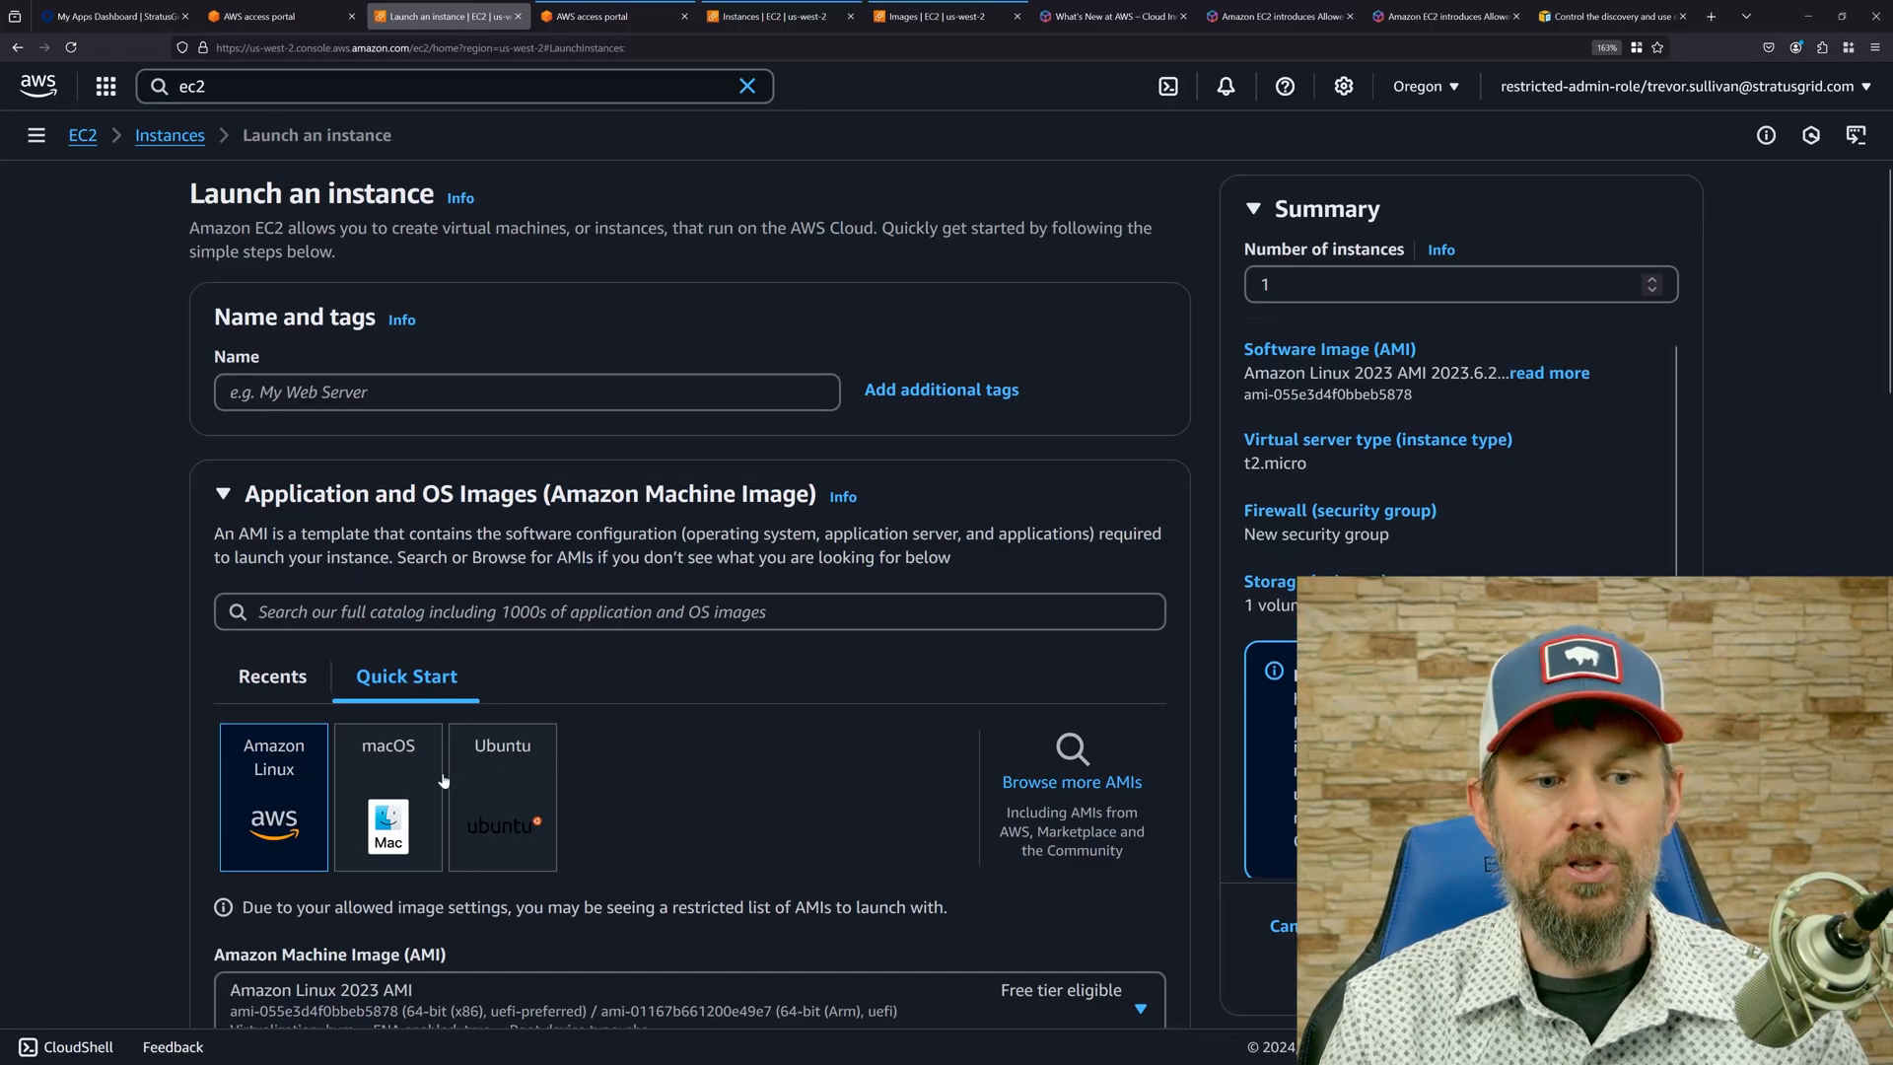
pyautogui.click(477, 789)
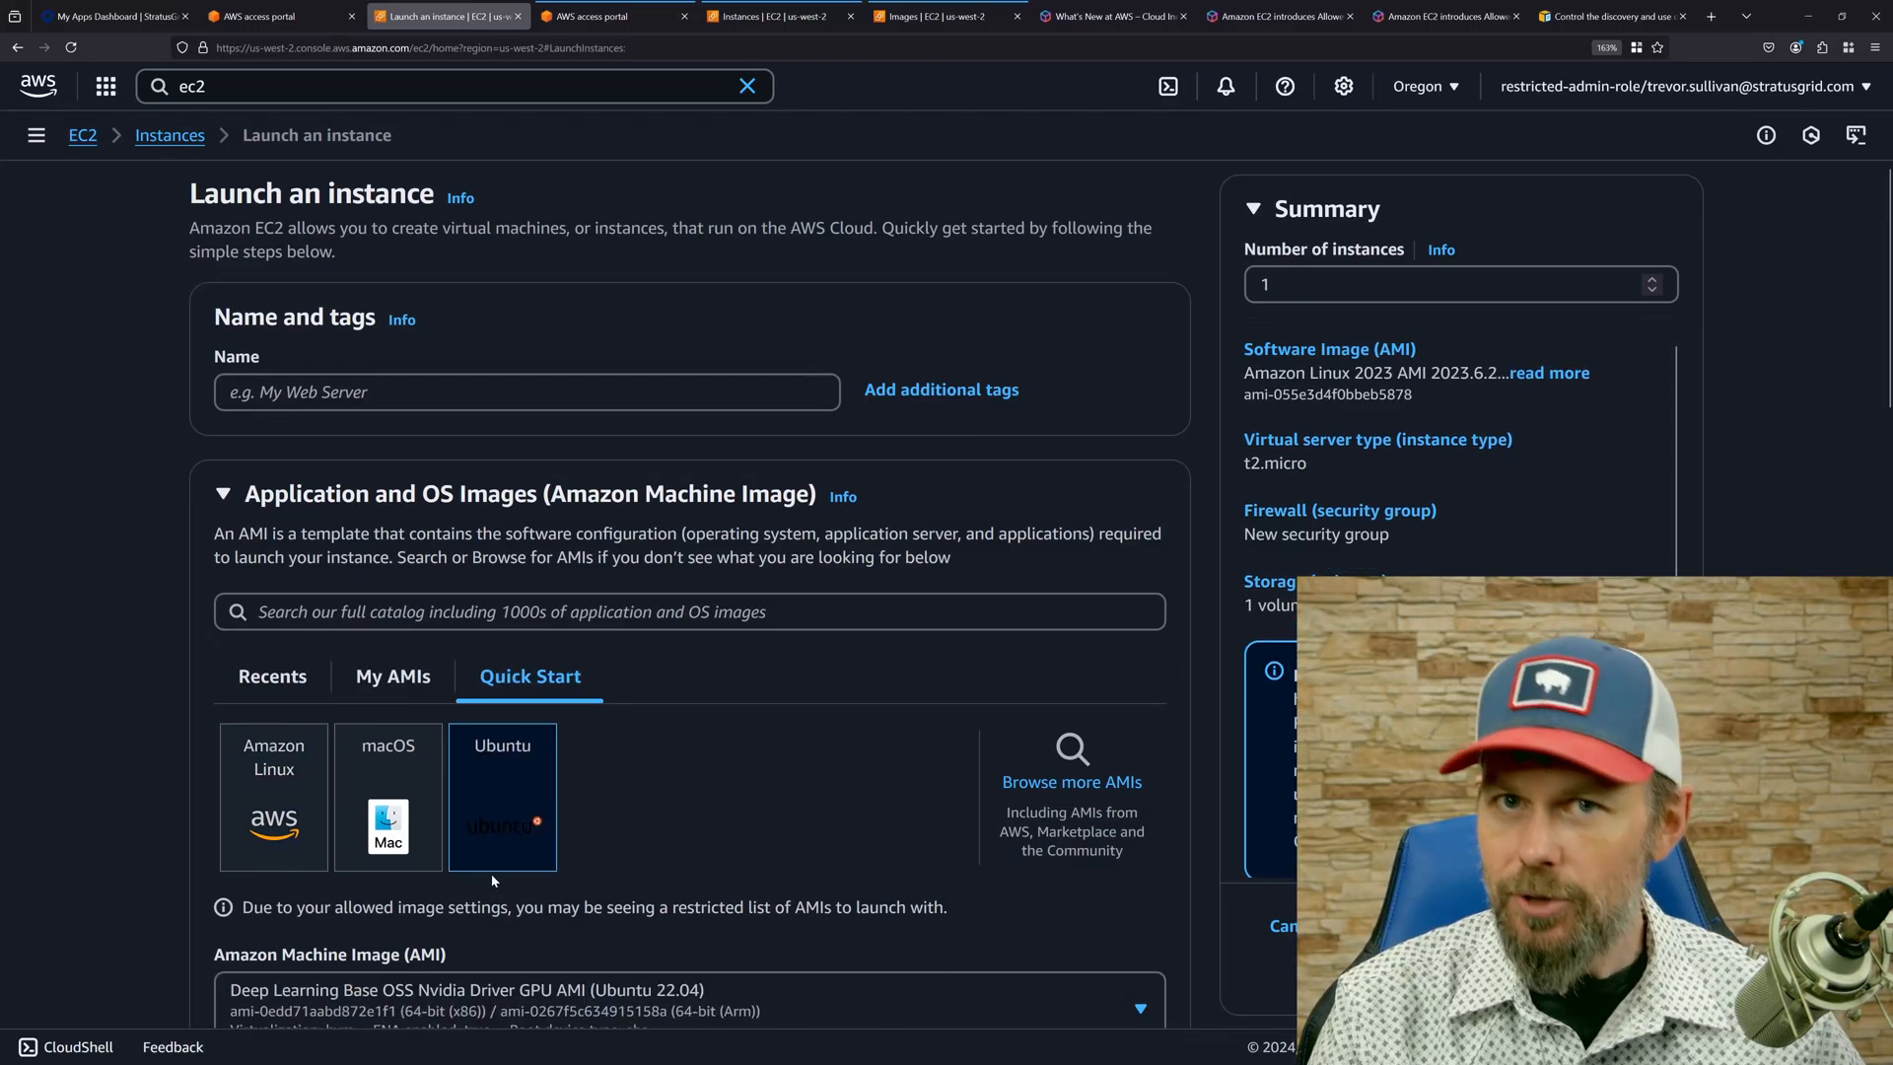